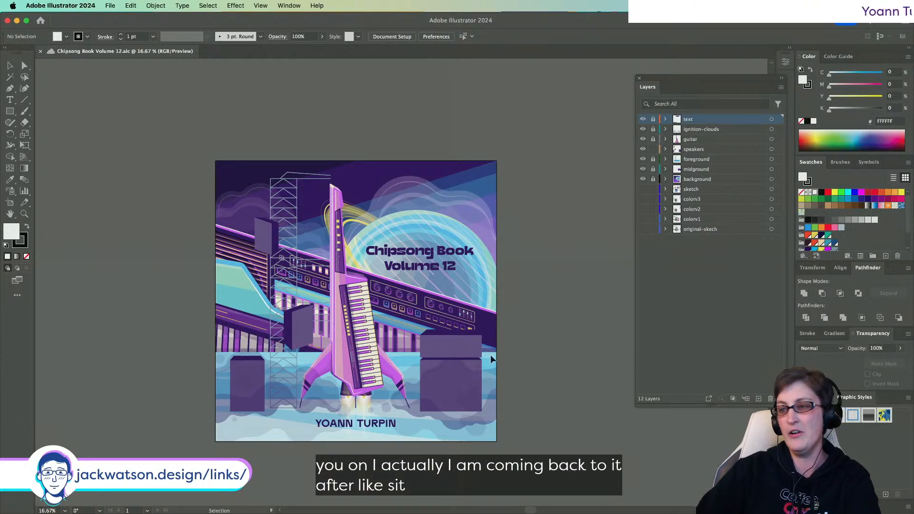
- Group all the speaker boxes and paste them in front within the expanded speakers layer
scroll(342, 336, up, 2)
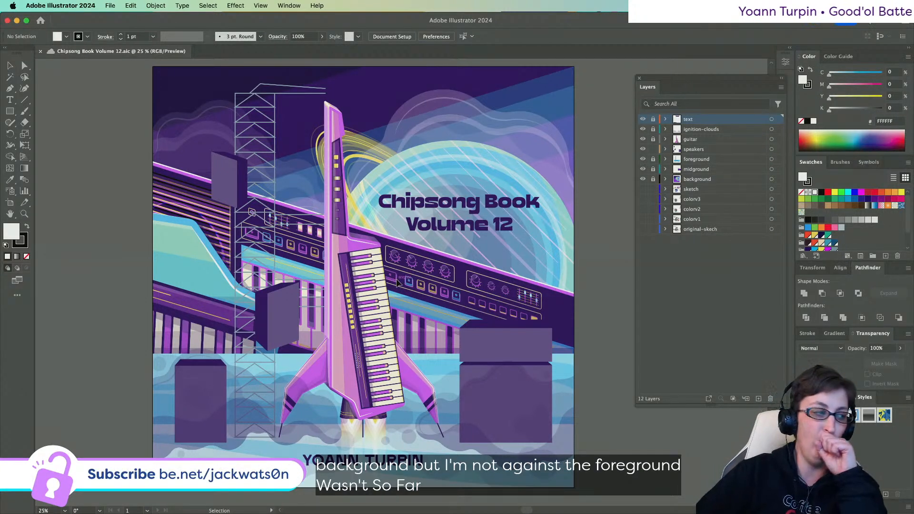
click(492, 335)
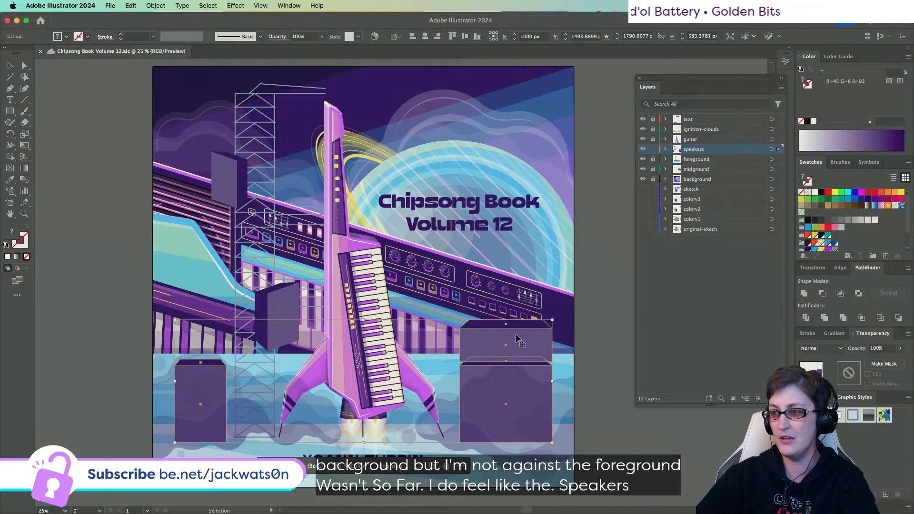
scroll(533, 344, down, 1)
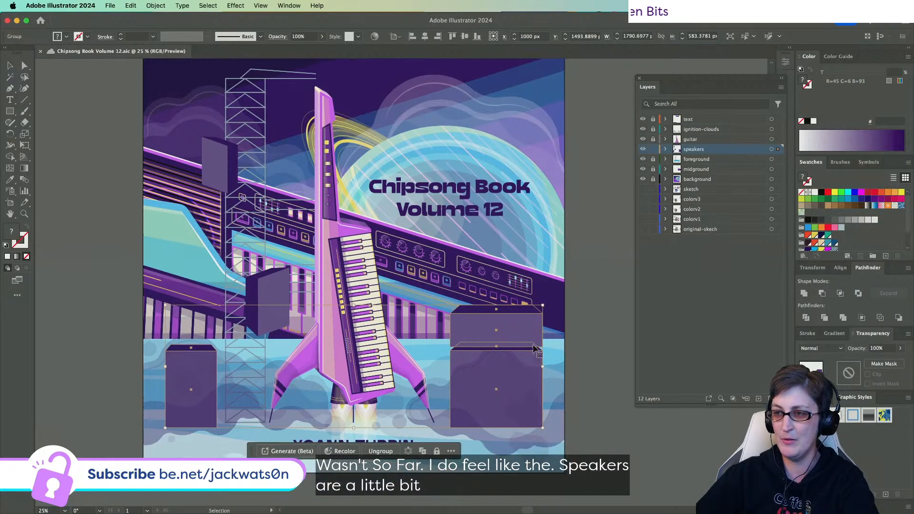
shift+click(223, 171)
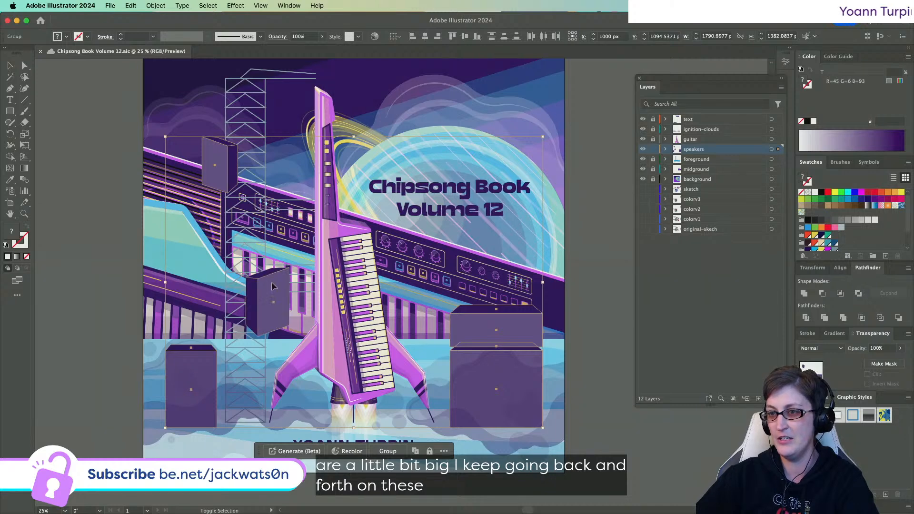
key(super+g)
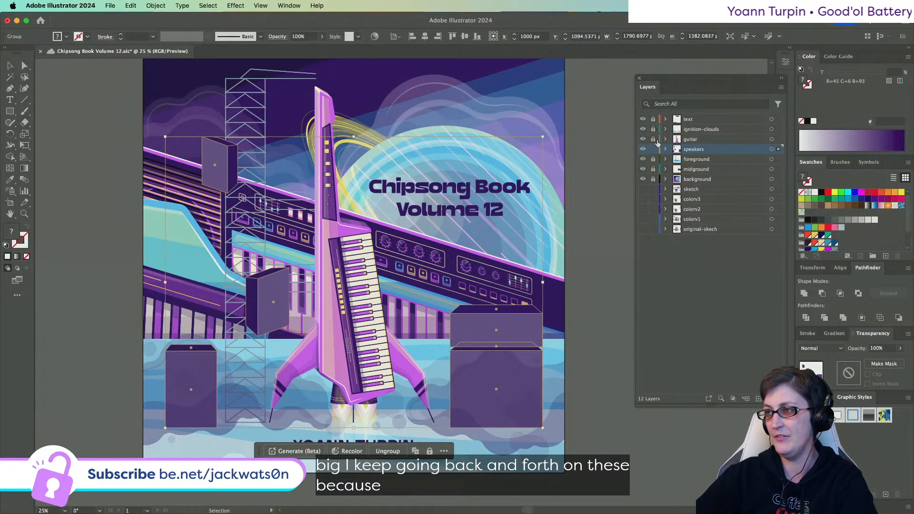
click(666, 149)
click(644, 160)
key(super+f)
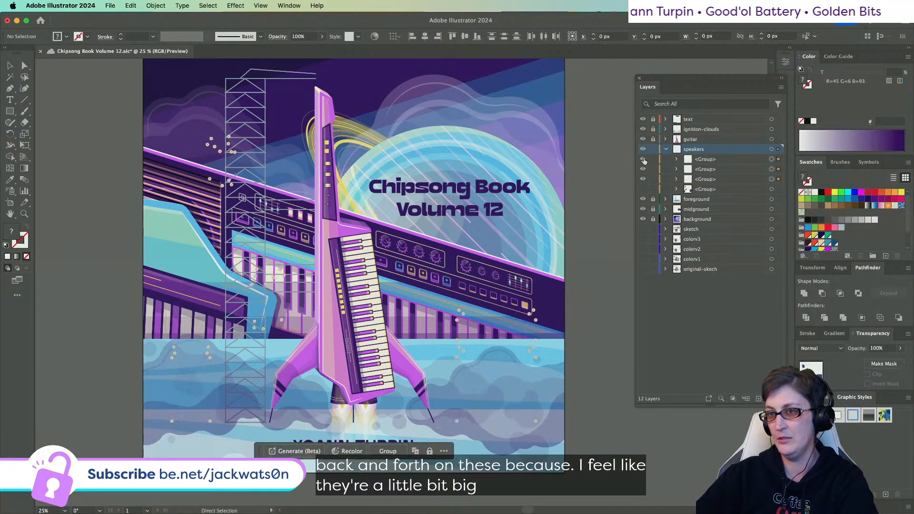
- Ungroup the ground-level speaker boxes so each side can be selected separately
click(592, 248)
click(495, 322)
right_click(494, 322)
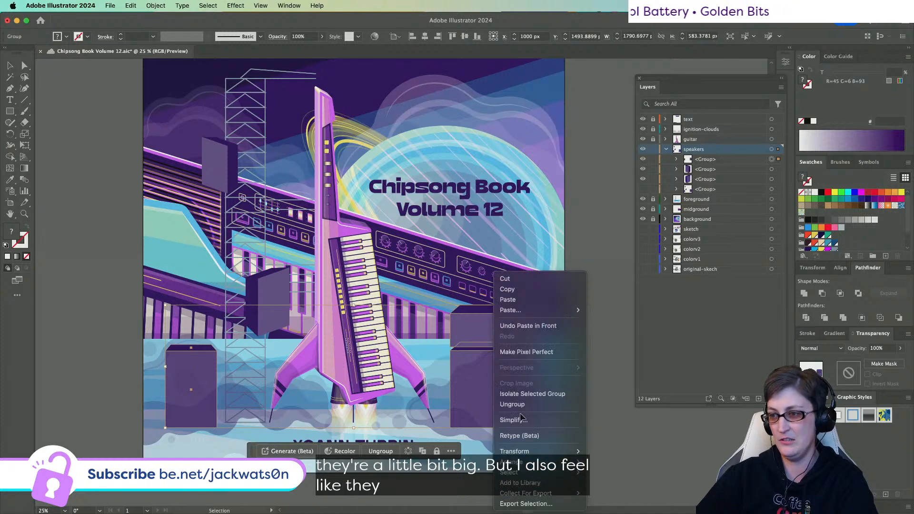
click(504, 403)
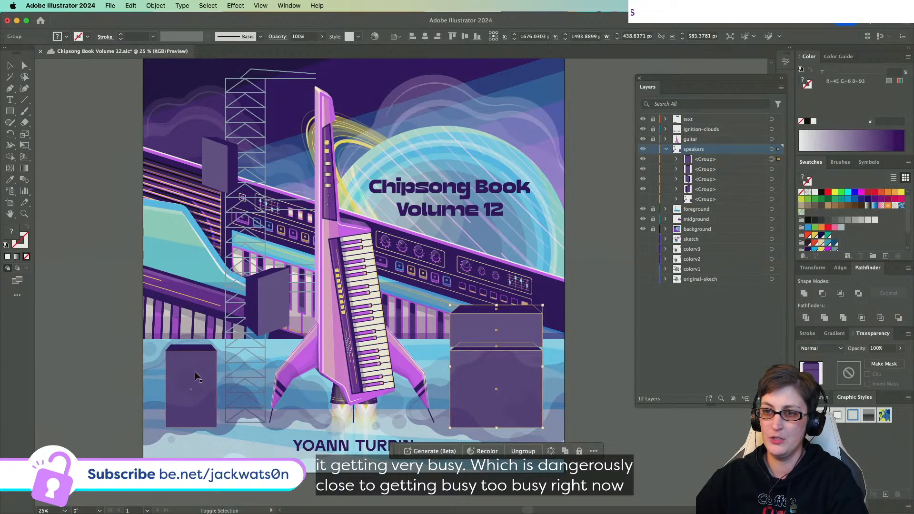
shift+click(265, 293)
shift+click(222, 182)
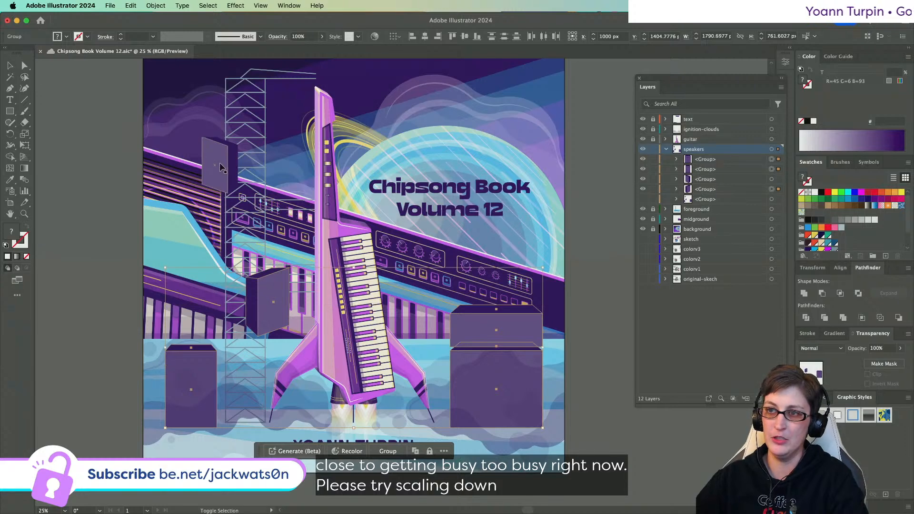
click(156, 5)
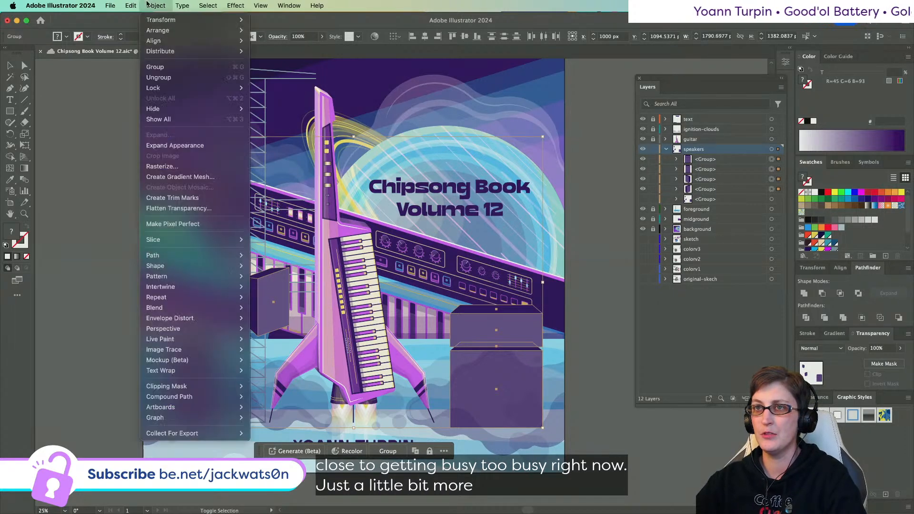
mouse_move(155, 19)
click(280, 93)
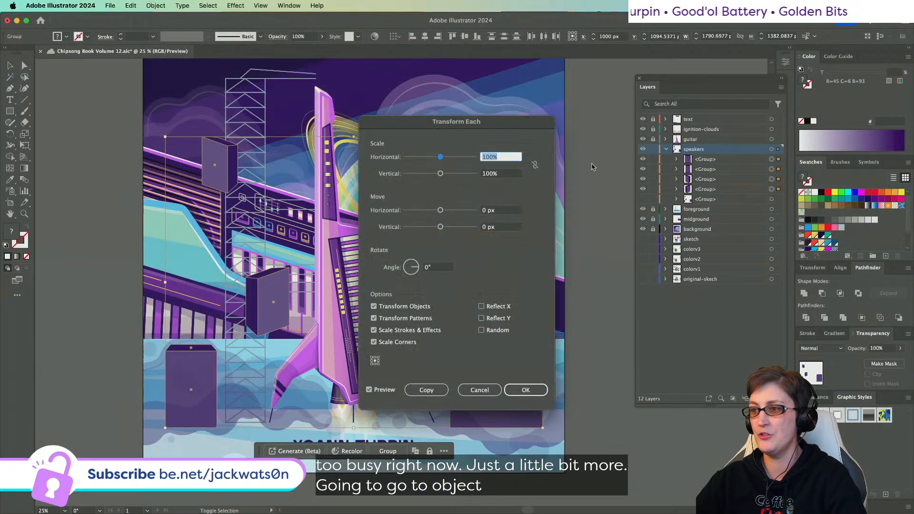
drag(448, 123, 704, 138)
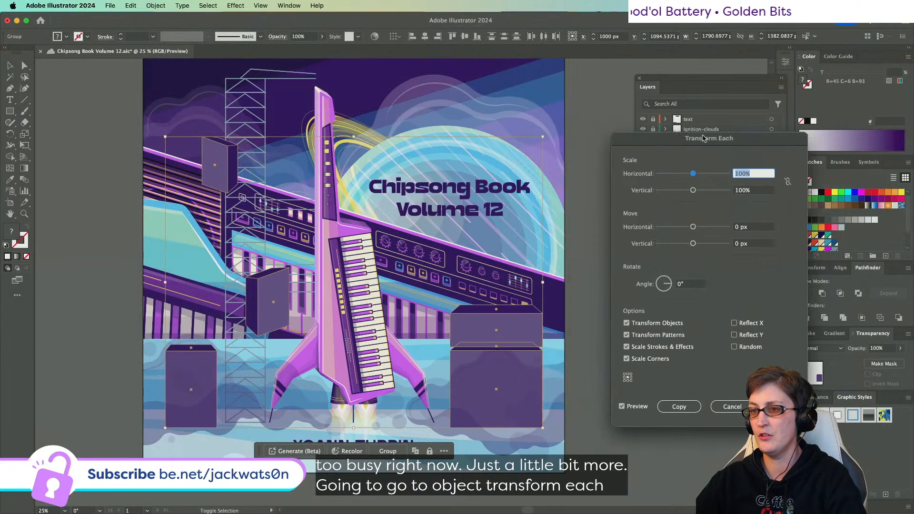
click(725, 408)
click(573, 369)
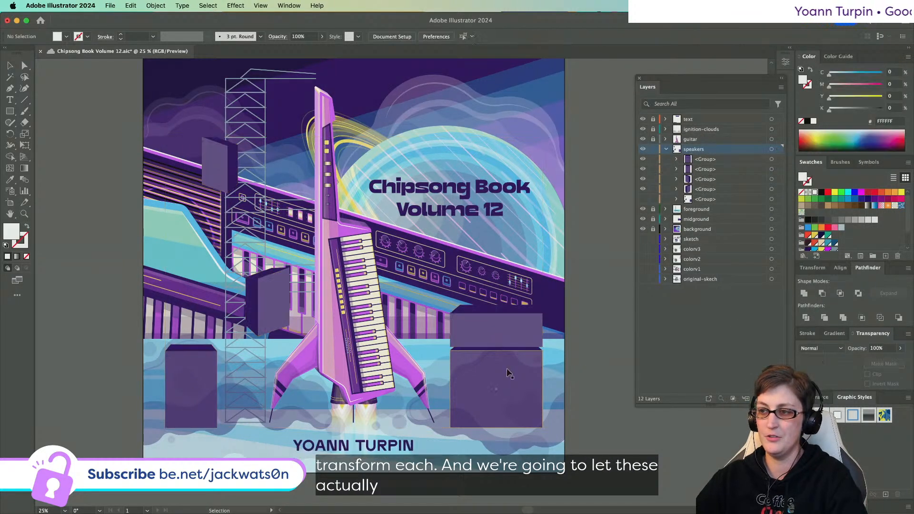
- Try scaling both ground-level speaker groups to 75% horizontally and vertically with Transform Each, using the bottom reference point
click(508, 373)
shift+click(197, 376)
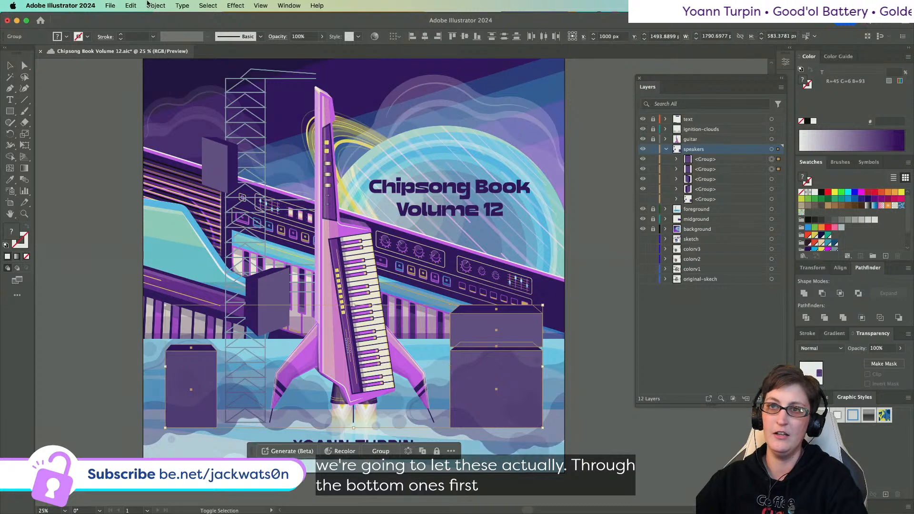
click(155, 6)
mouse_move(160, 20)
click(279, 93)
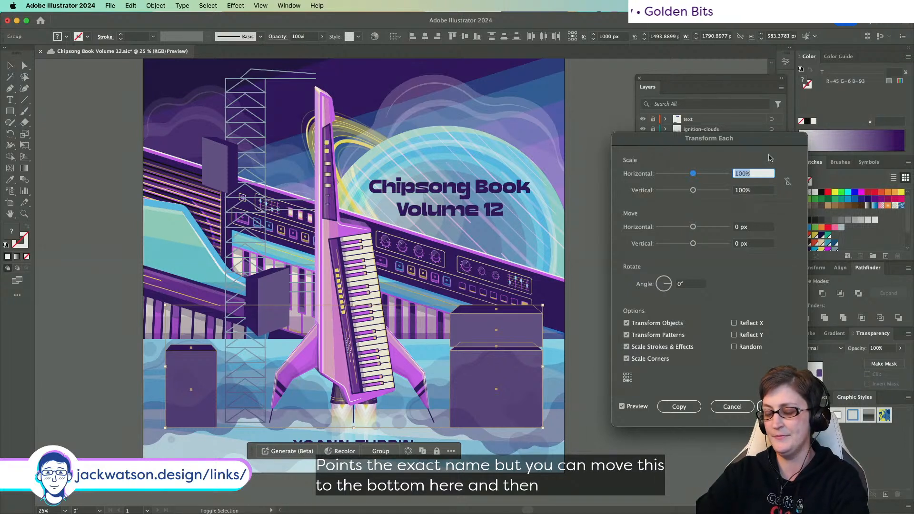
text(75)
key(Tab)
text(75)
key(Tab)
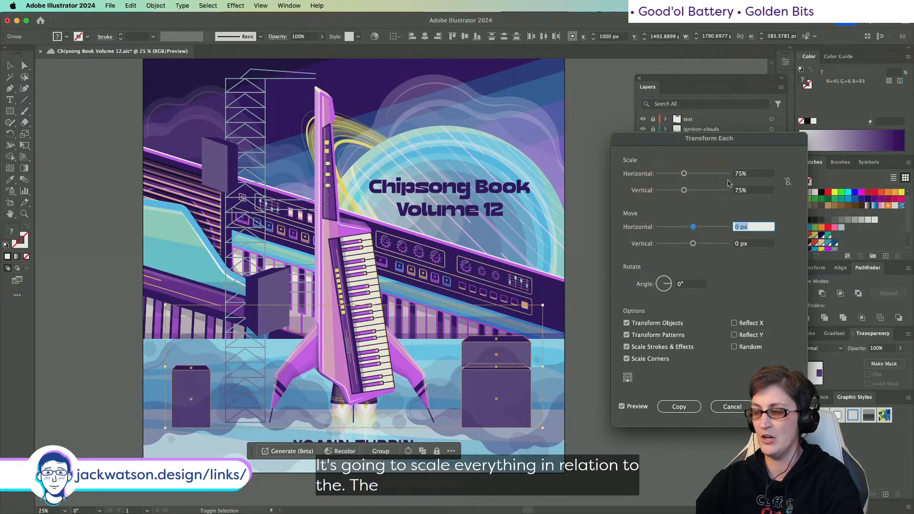
click(629, 380)
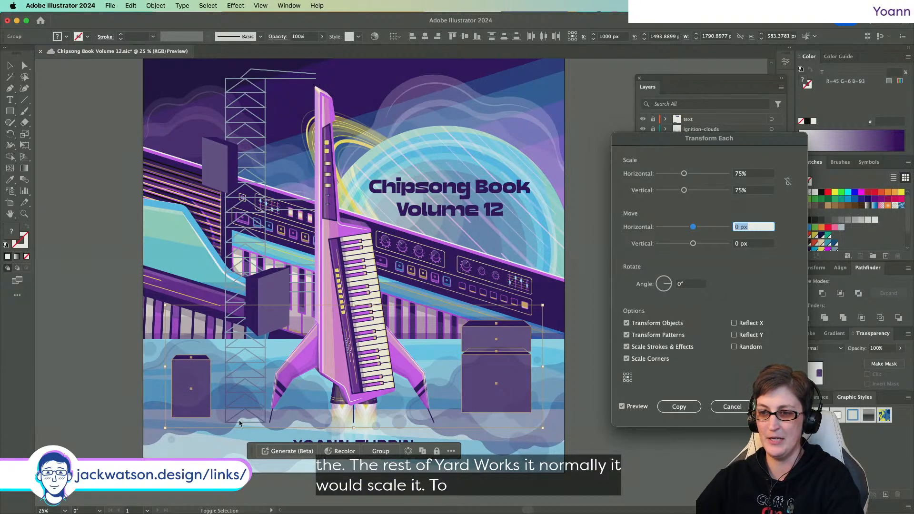
click(628, 381)
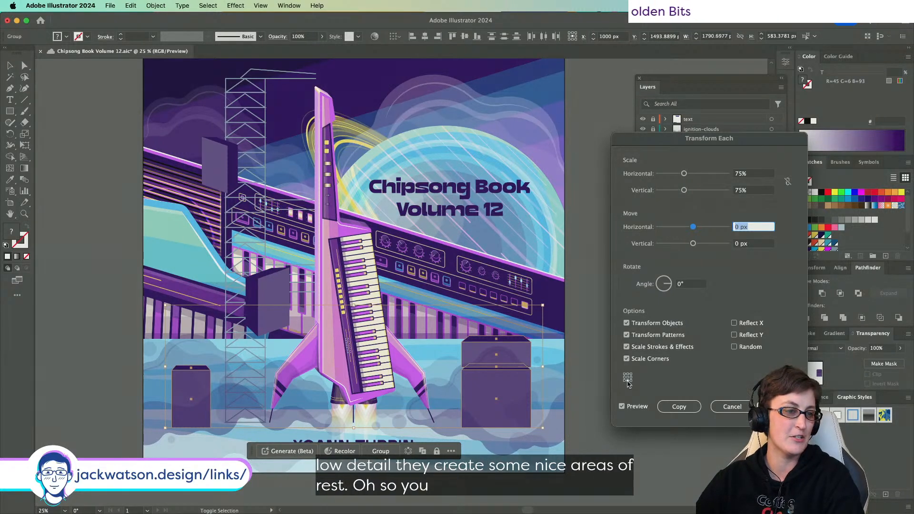
click(746, 409)
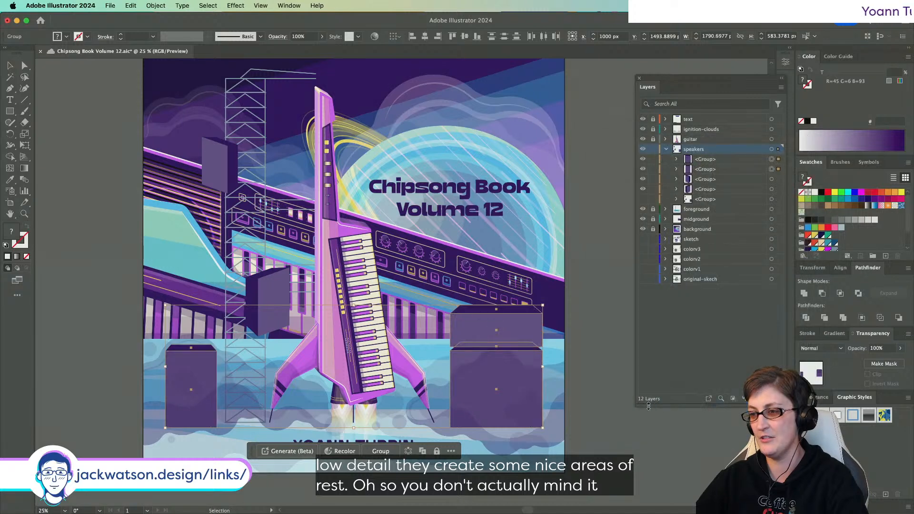
- Examine the size of the ground-level speakers against the rocket and the whole cover composition
click(614, 404)
scroll(405, 389, down, 1)
click(472, 392)
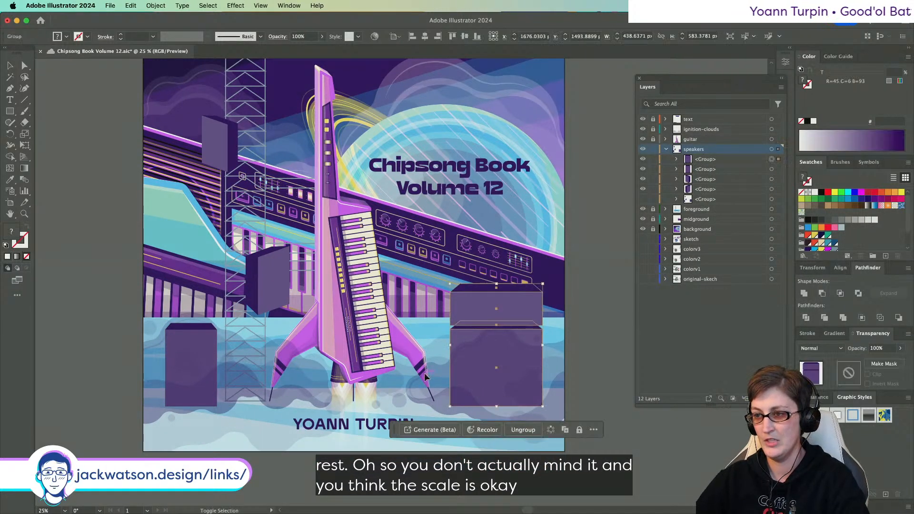
shift+click(170, 367)
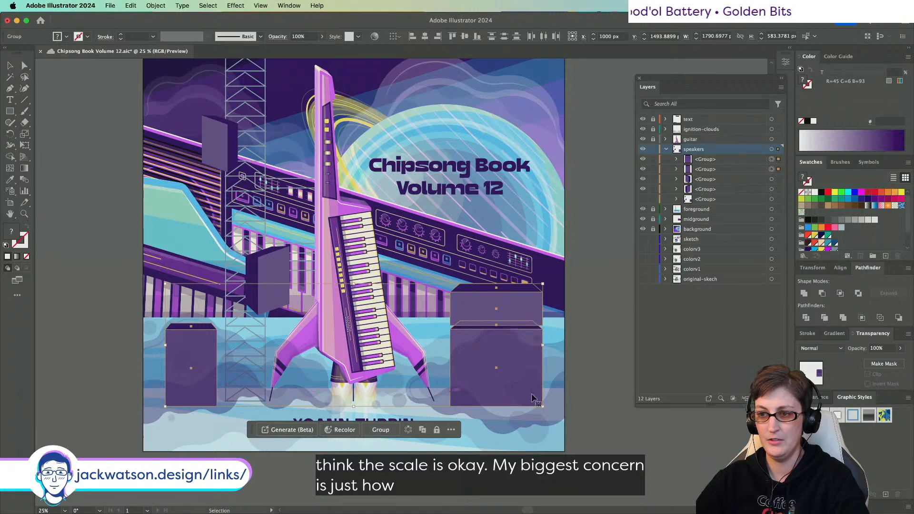
click(598, 413)
scroll(564, 401, up, 2)
scroll(564, 401, down, 2)
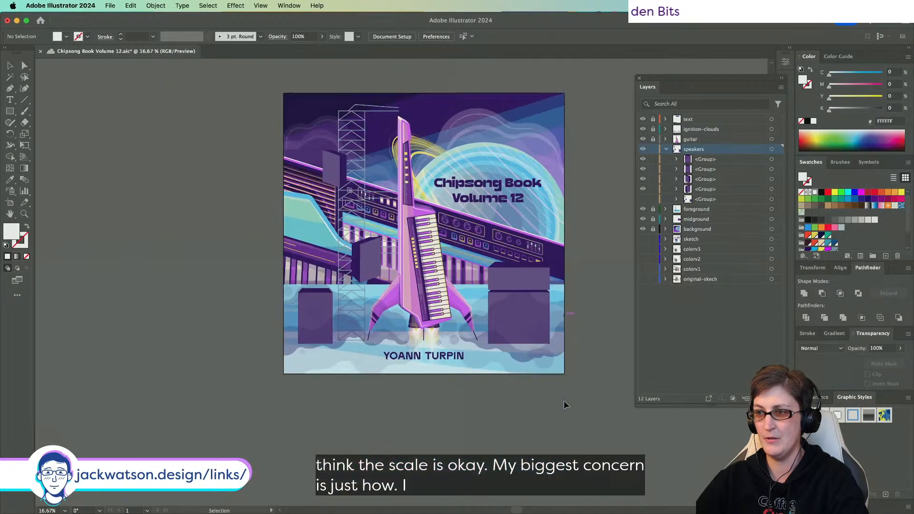
scroll(564, 401, right, 2)
scroll(564, 401, right, 1)
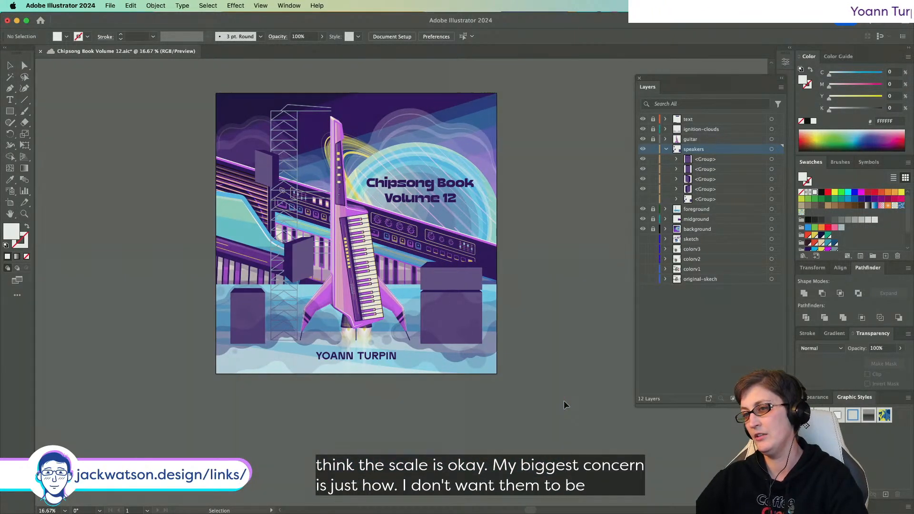
scroll(436, 264, up, 1)
scroll(435, 263, up, 3)
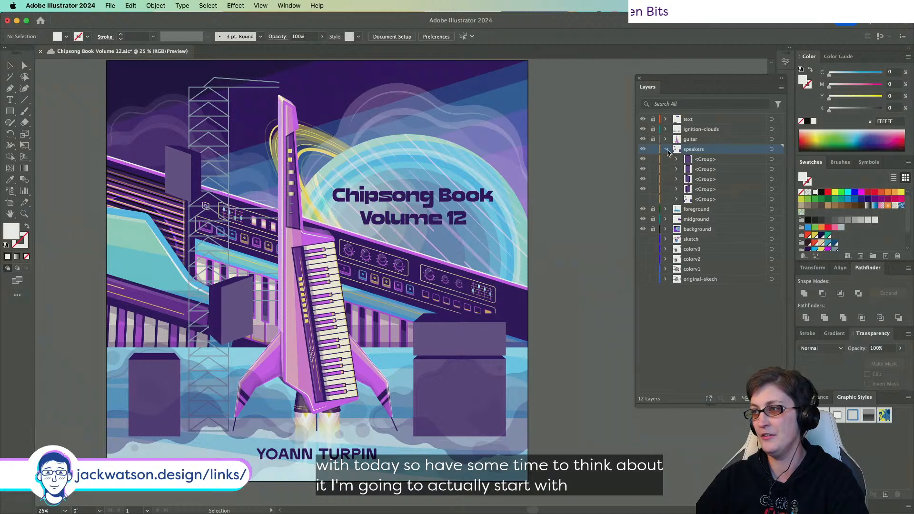
- Collapse the speakers layer, hide it and lock it
click(710, 198)
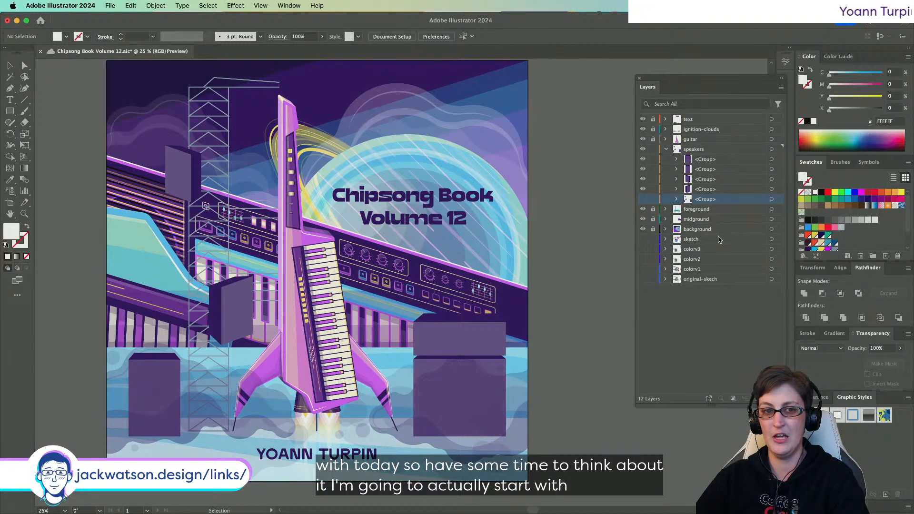
click(666, 149)
click(643, 149)
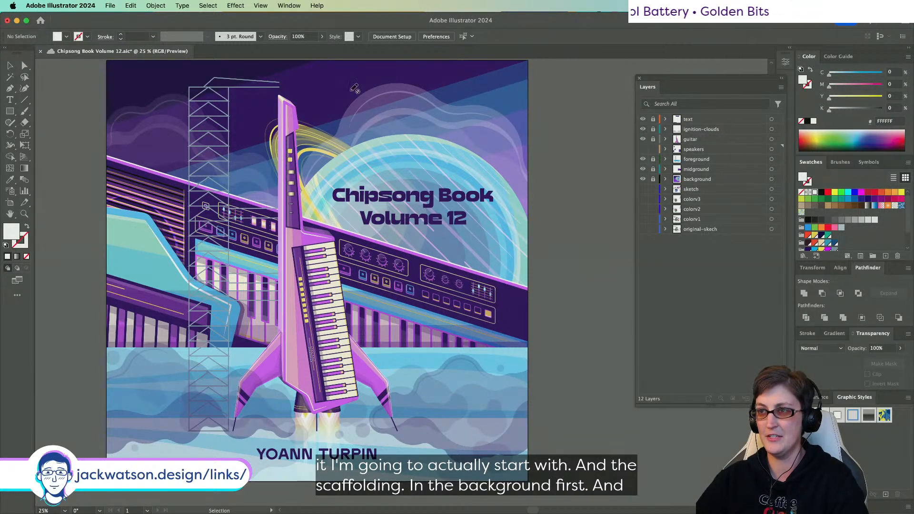
click(654, 150)
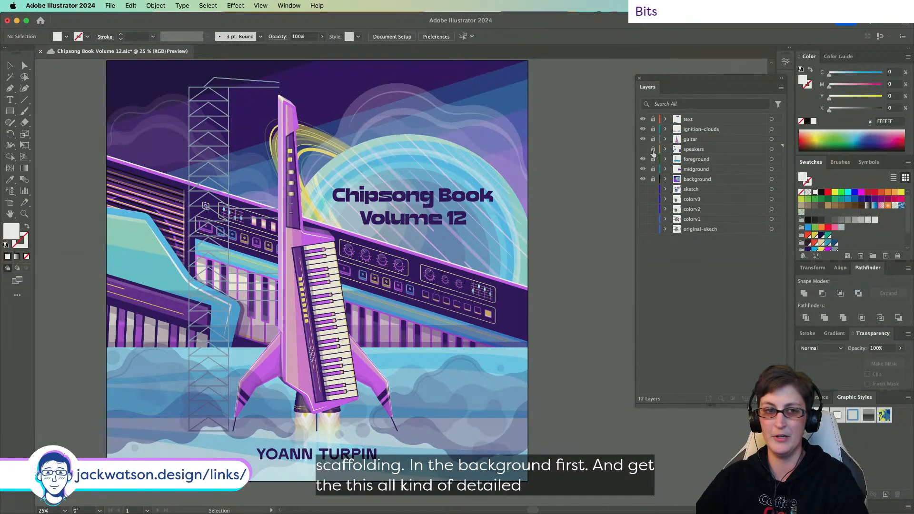
- Unlock and expand the foreground layer, then hide and reshow its fourth group to identify the scaffolding
click(653, 159)
click(666, 159)
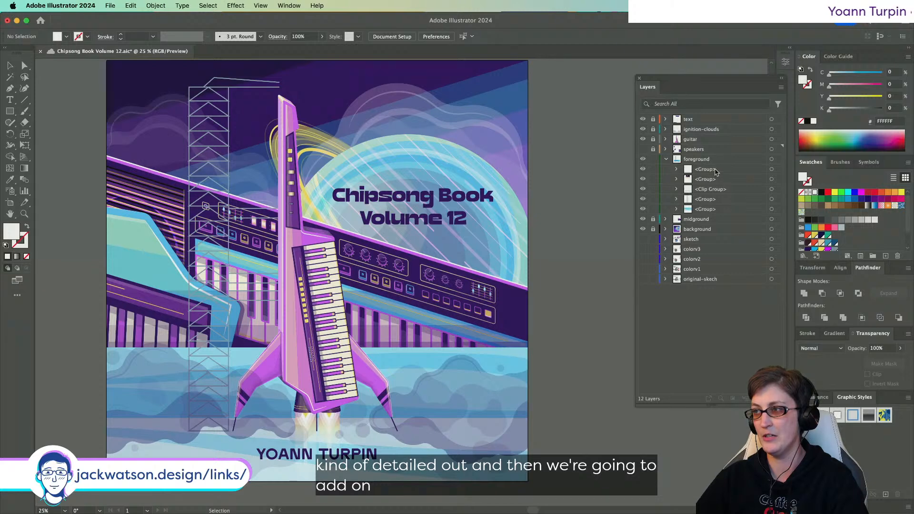
click(643, 200)
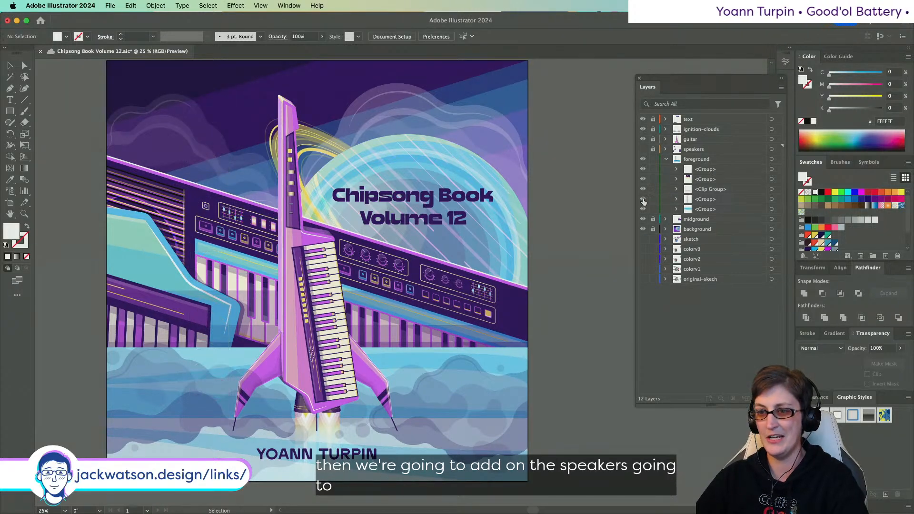
click(643, 200)
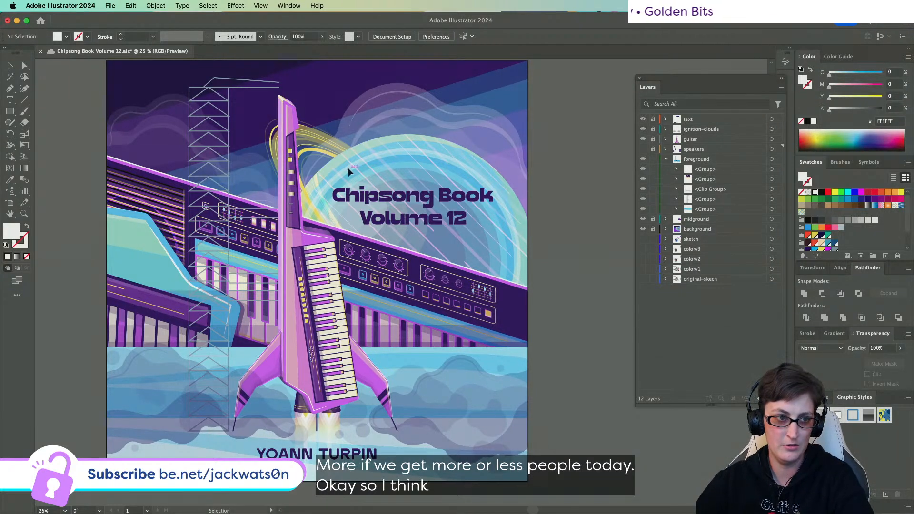
- Select the scaffolding group beside the rocket and examine the structure of its tower
scroll(343, 169, left, 5)
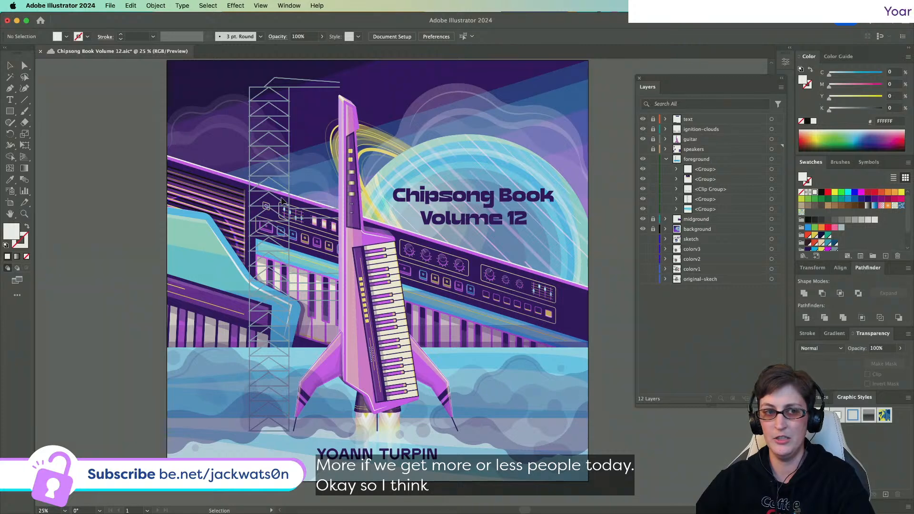
scroll(281, 198, up, 1)
scroll(282, 198, up, 3)
scroll(282, 198, right, 1)
scroll(282, 198, down, 2)
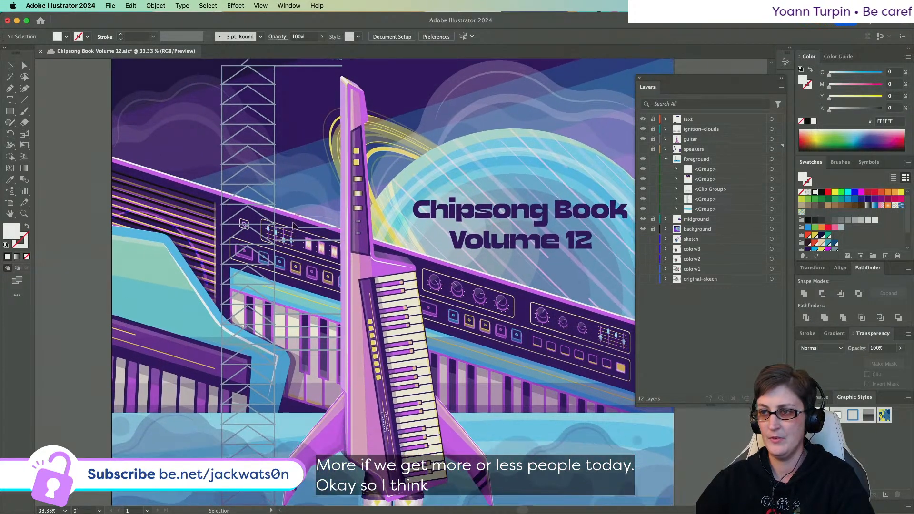
scroll(293, 225, down, 4)
scroll(293, 226, right, 1)
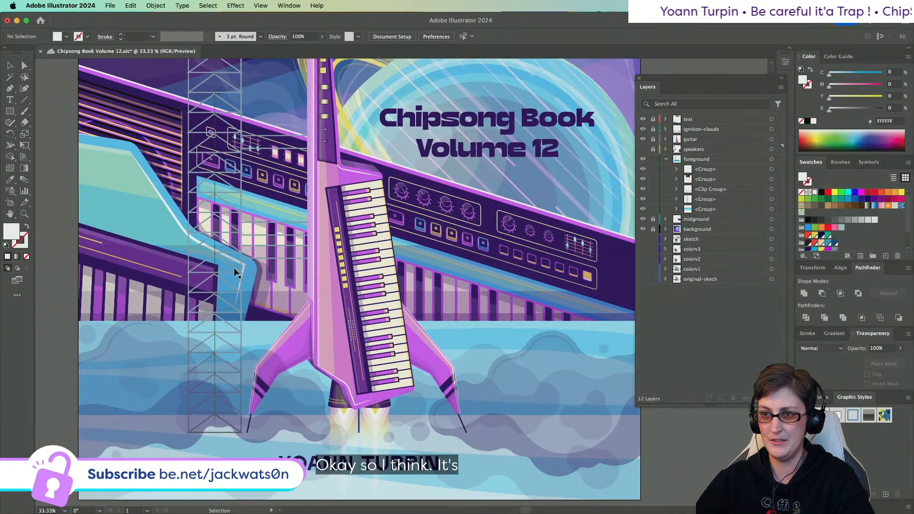
click(218, 271)
scroll(214, 116, up, 2)
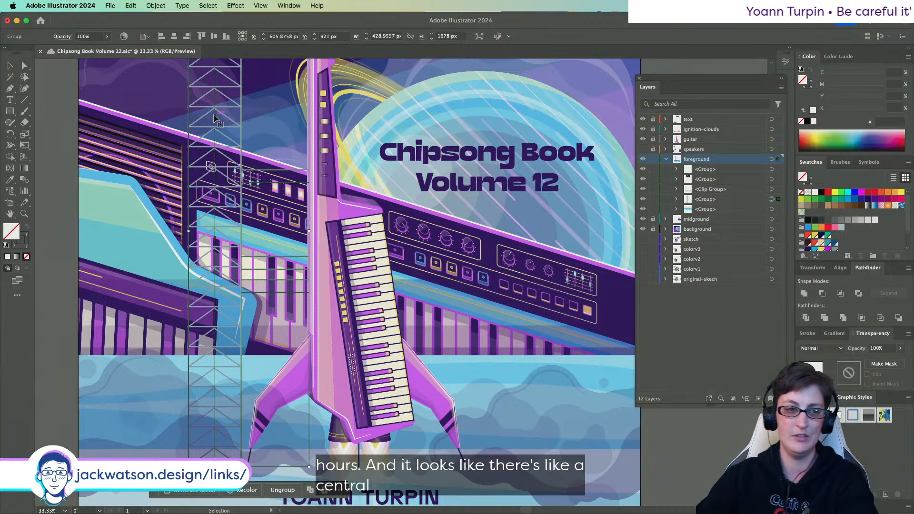
scroll(174, 160, up, 2)
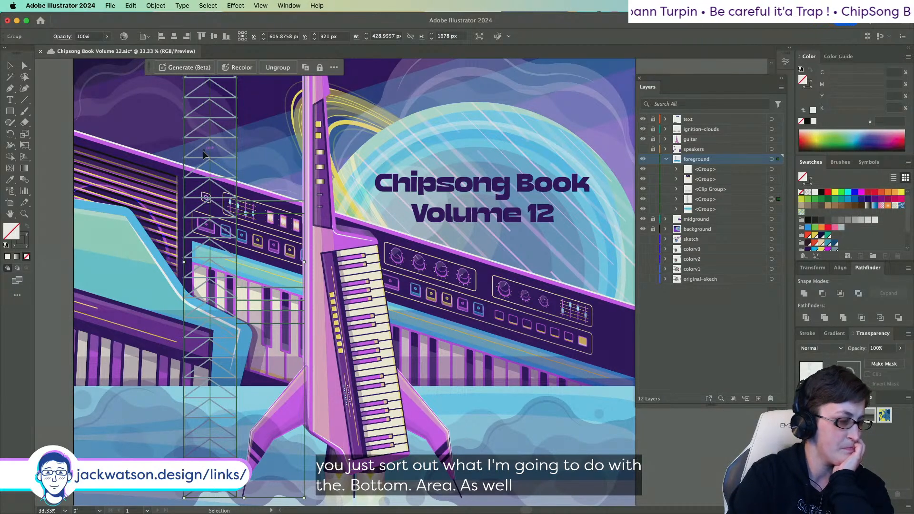
scroll(207, 211, down, 4)
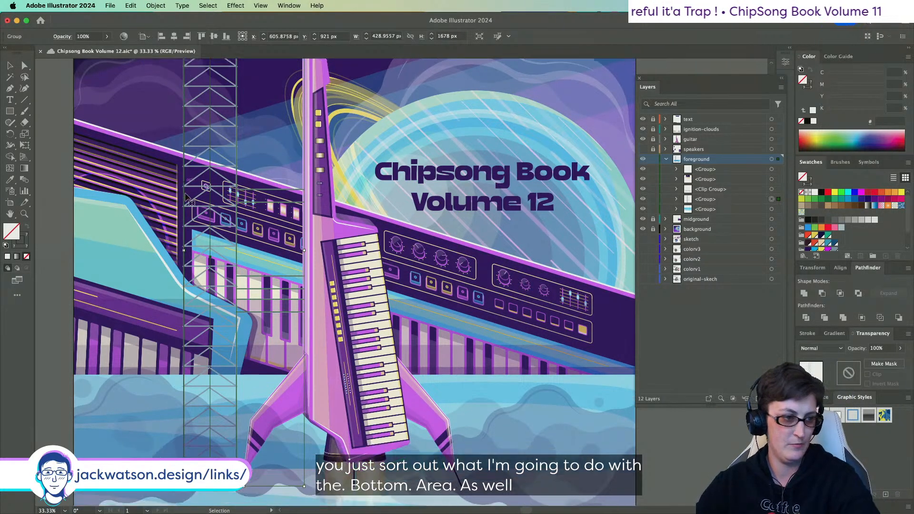
right_click(210, 212)
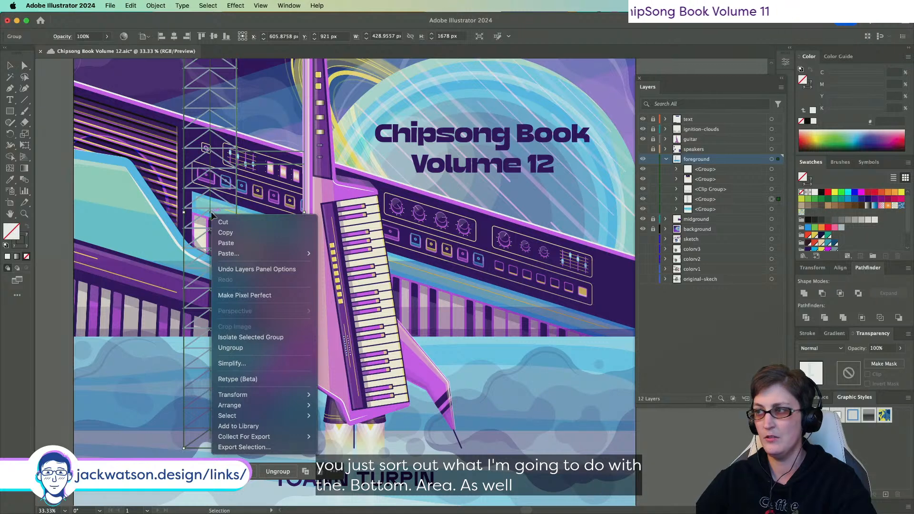
key(Escape)
key(a)
key(v)
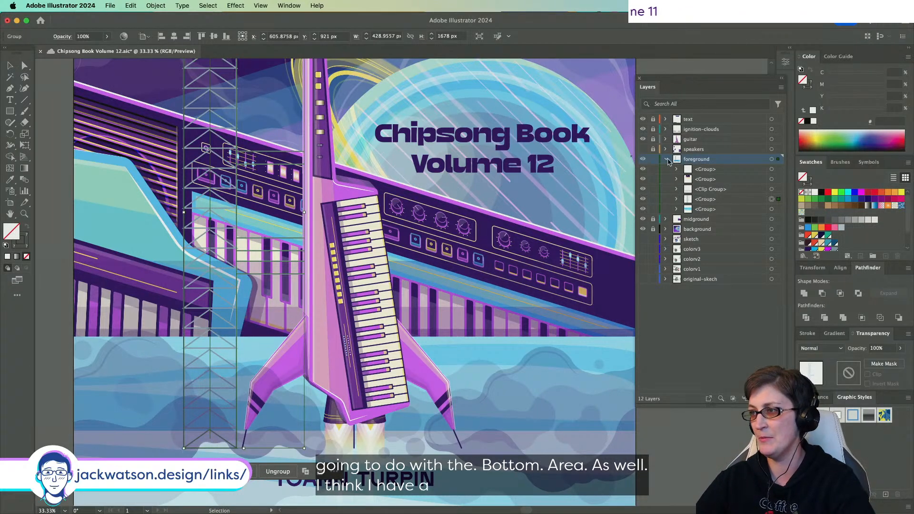
- Collapse the foreground layer and temporarily hide the artwork layers to check the sketch layers for a copy of the scaffolding
click(666, 159)
drag(643, 119, 641, 160)
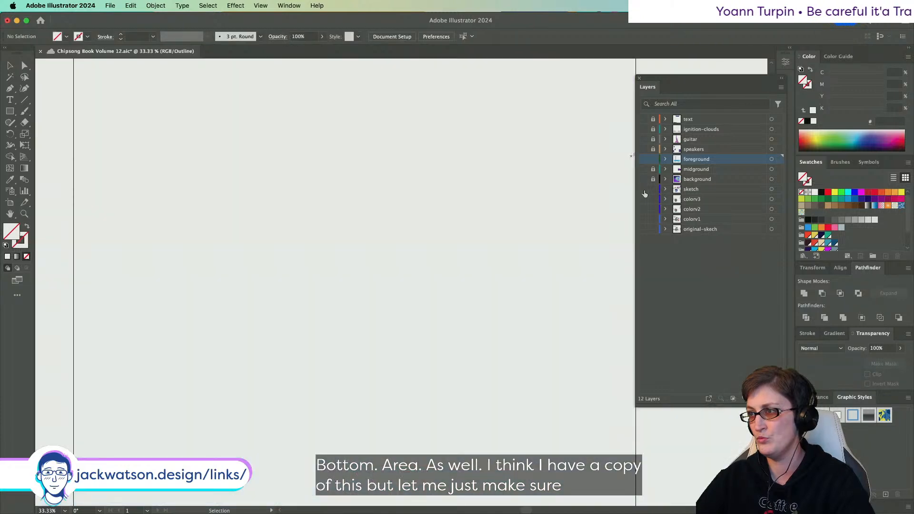
click(643, 189)
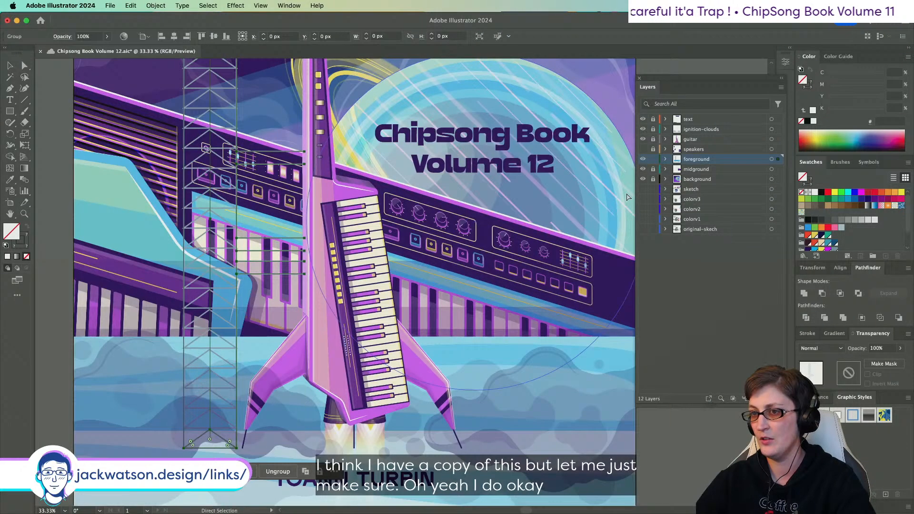
key(v)
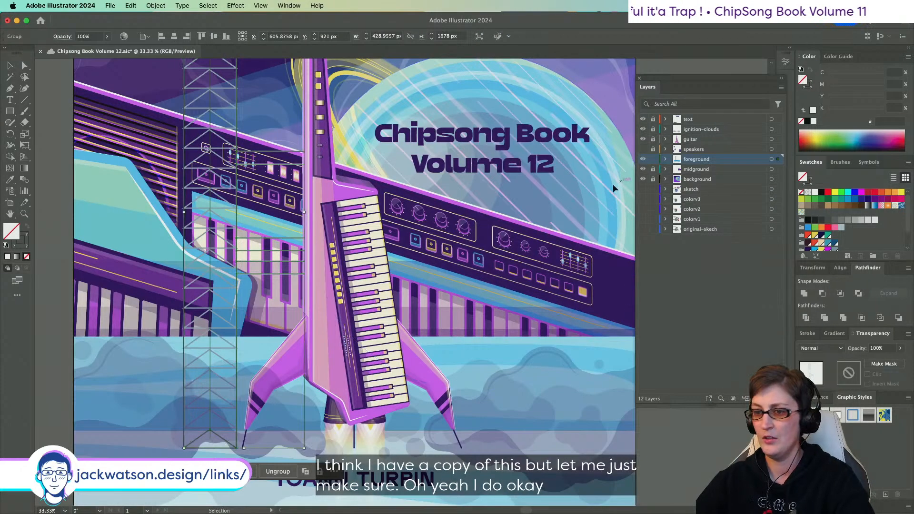
- Isolate the scaffolding group beside the rocket and expand its blend into editable paths
double_click(214, 271)
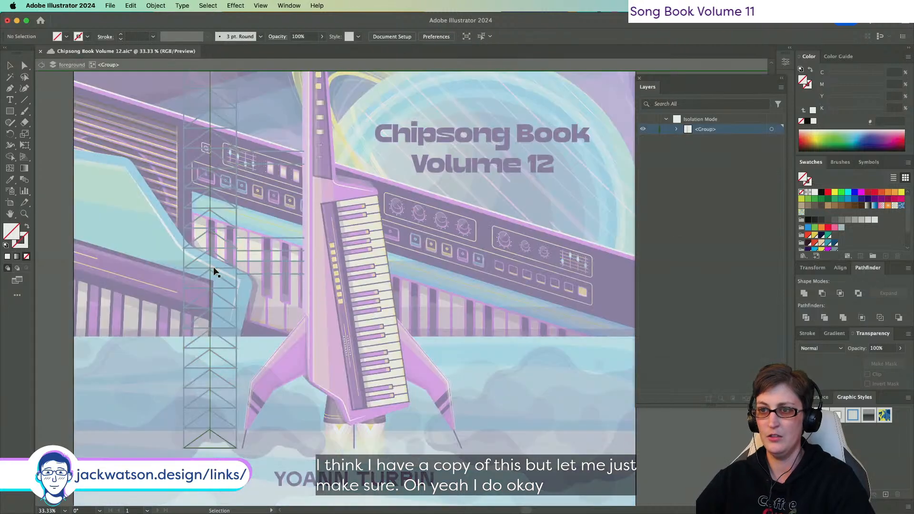
click(110, 5)
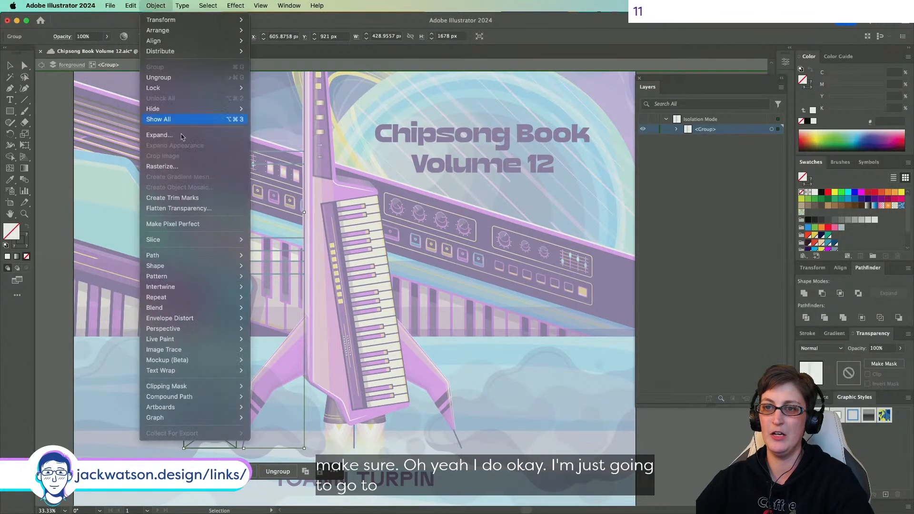
mouse_move(179, 309)
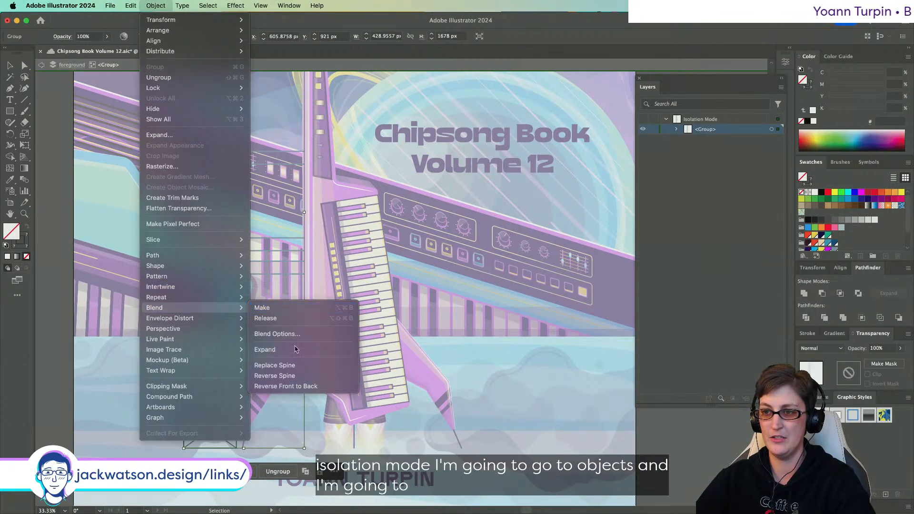
click(295, 351)
key(a)
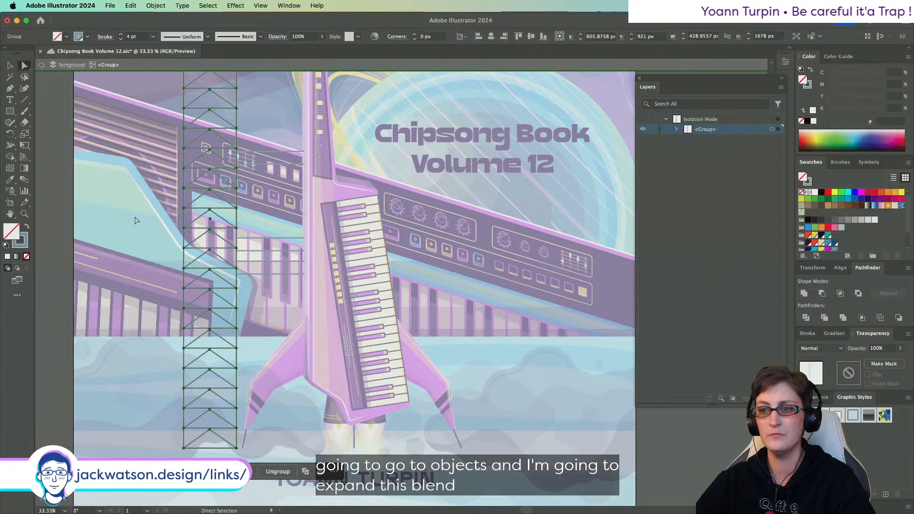
- Draw a platform rectangle about 461 by 40 px across the base of the scaffolding tower, extending away from the rocket
scroll(180, 359, down, 5)
click(281, 385)
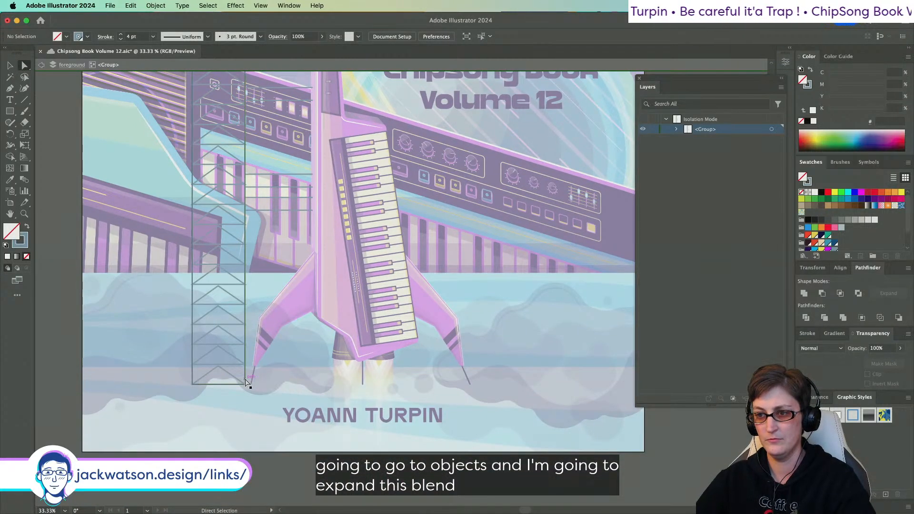
click(244, 384)
click(257, 386)
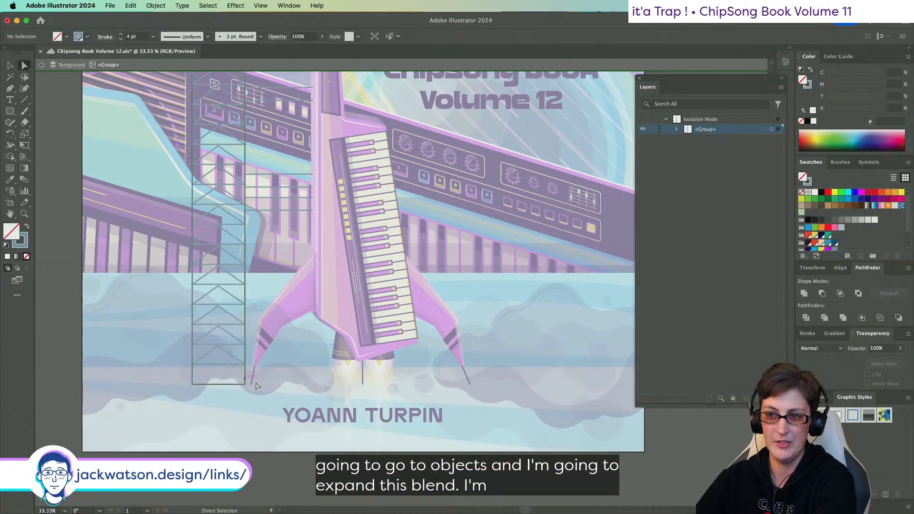
scroll(259, 387, left, 2)
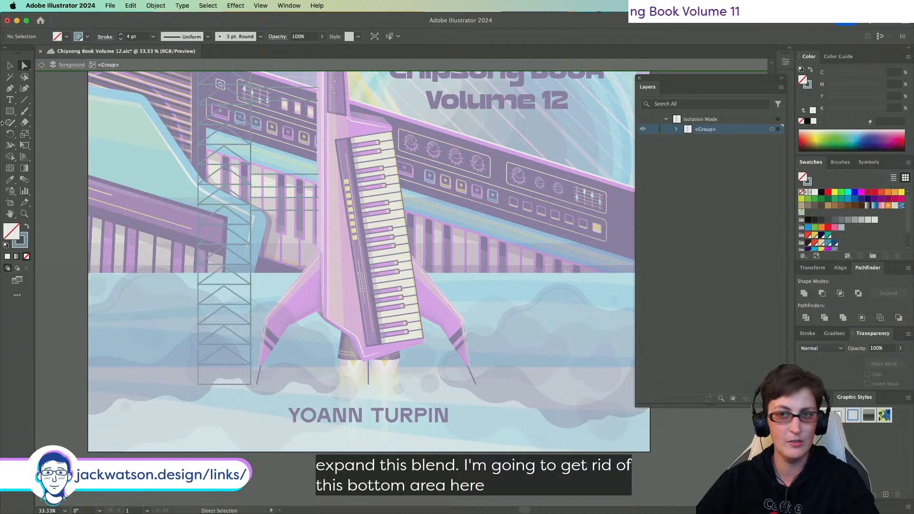
click(14, 112)
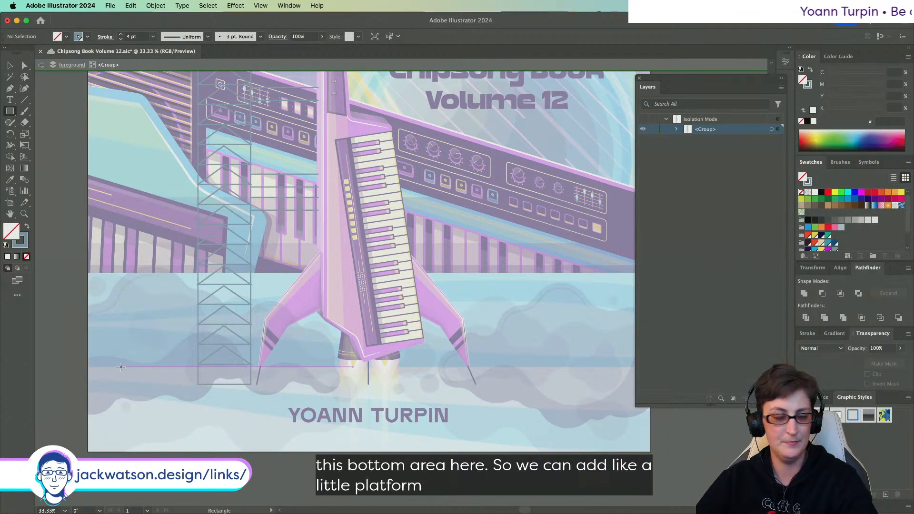
drag(121, 367, 251, 378)
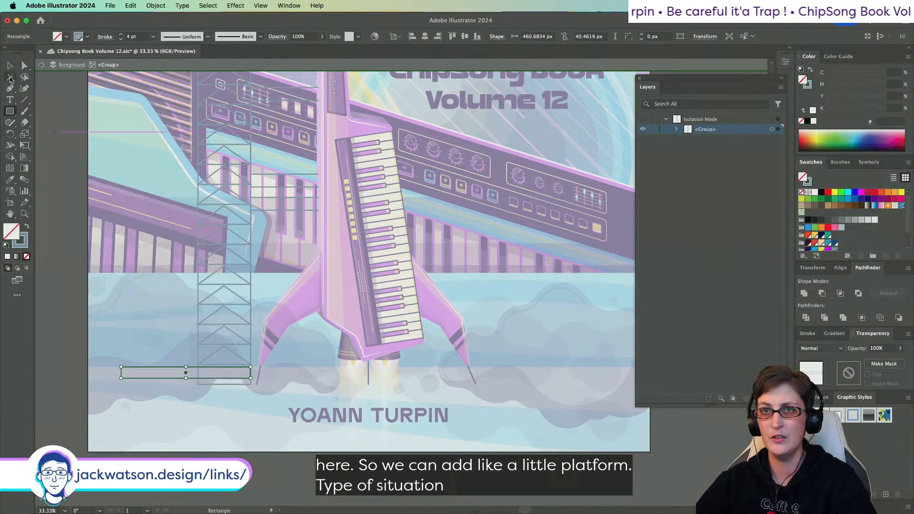
- Move the scaffolding tower's points away from the rocket so the platform extends past both sides of the tower
click(10, 65)
key(super+minus)
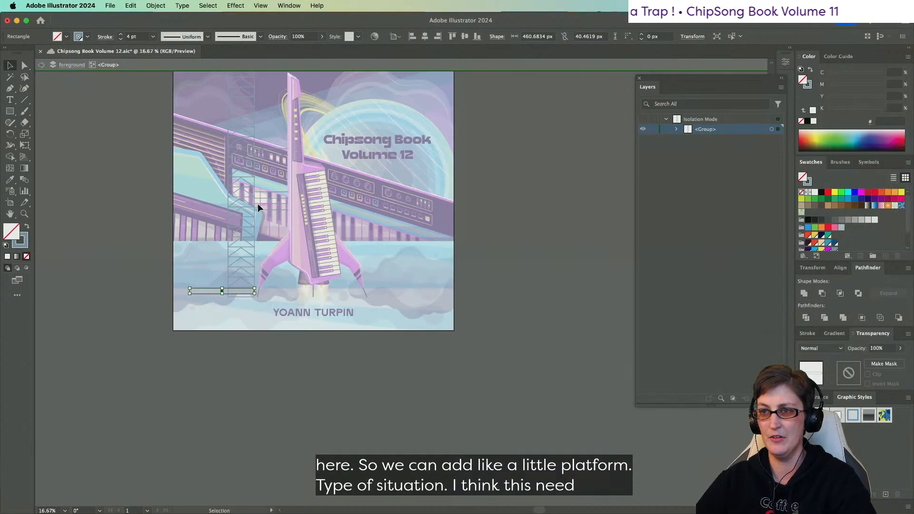
click(255, 205)
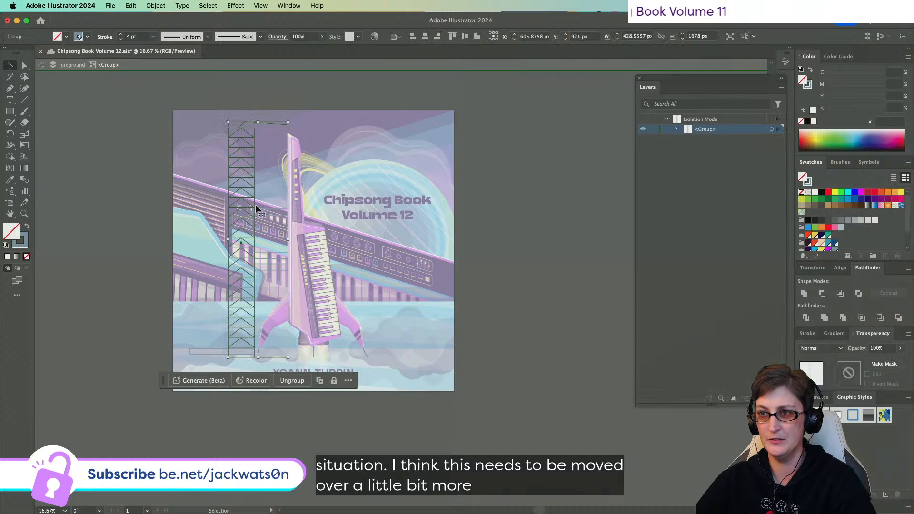
click(25, 65)
click(335, 112)
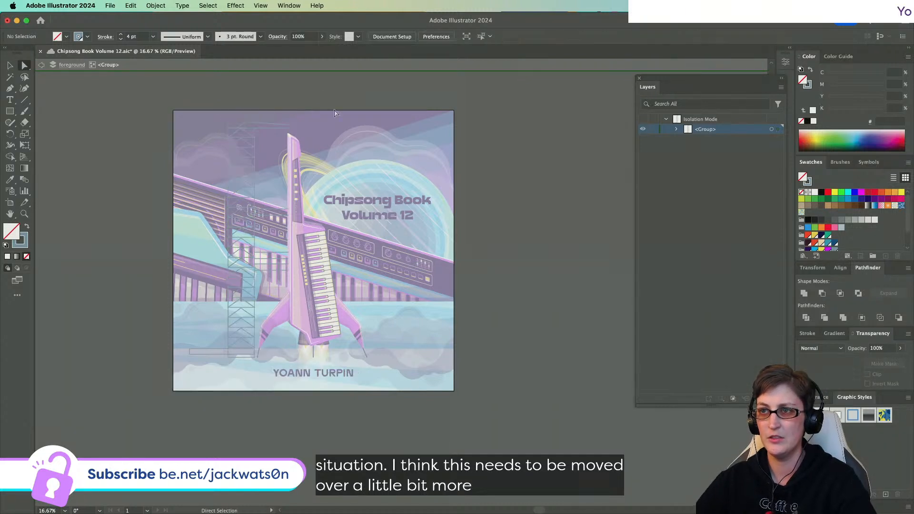
drag(198, 388, 306, 119)
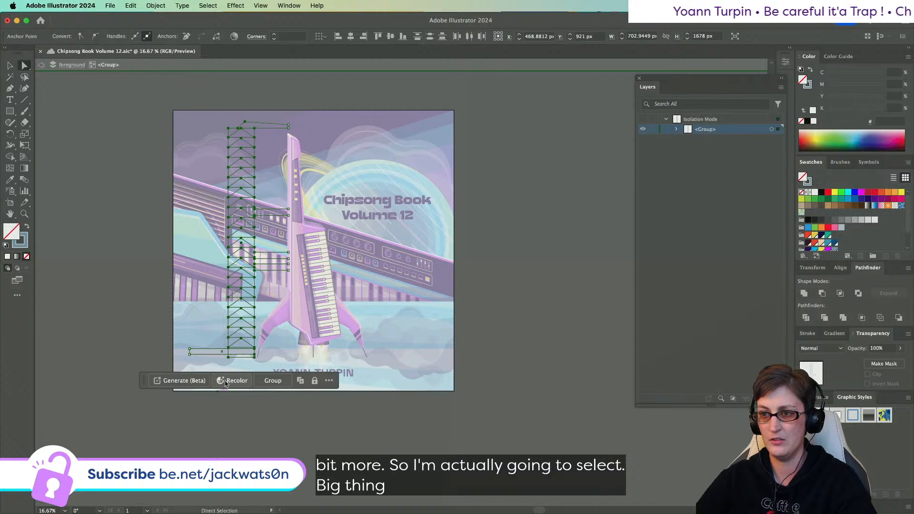
drag(253, 357, 274, 347)
click(244, 354)
scroll(246, 356, up, 4)
scroll(222, 351, left, 5)
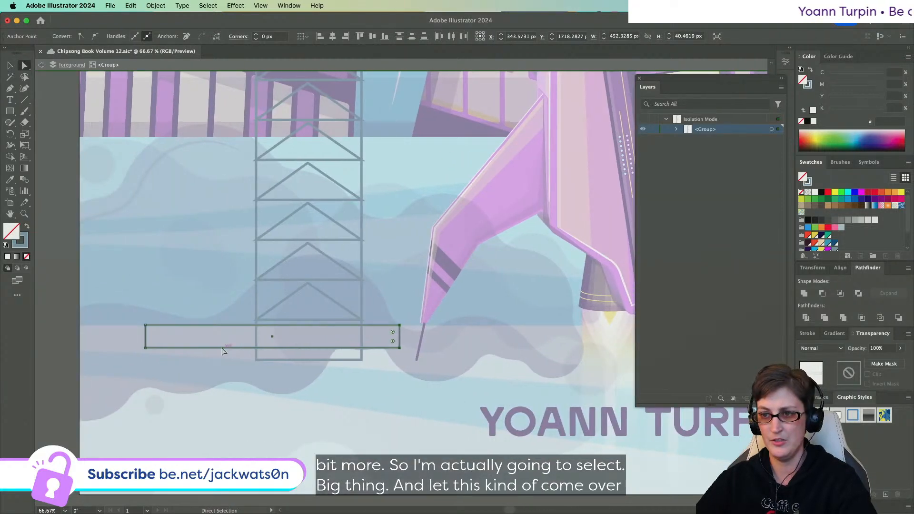
- Align the platform's top edge with the base of the tower's lowest brace and raise its bottom edge to make it thinner
click(145, 326)
mouse_move(398, 327)
mouse_down()
mouse_move(399, 316)
mouse_move(398, 324)
mouse_up()
key(super+z)
shift+click(362, 320)
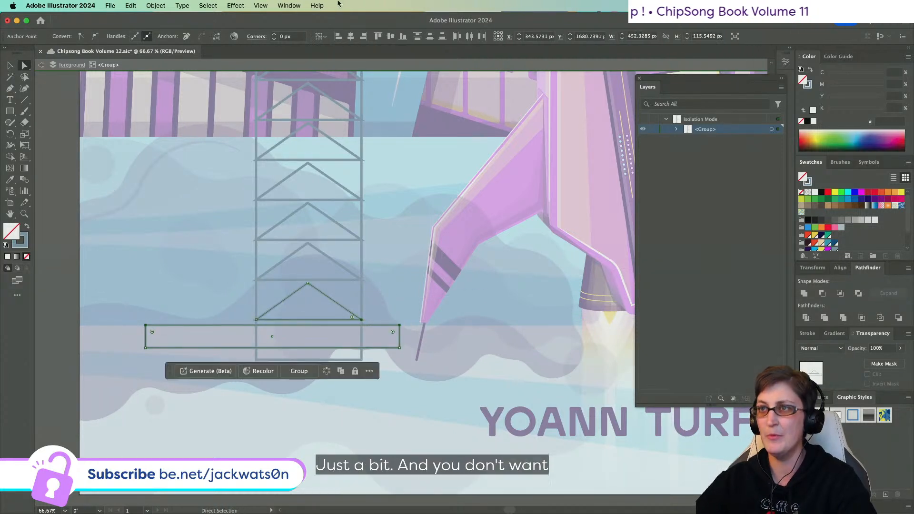
click(365, 36)
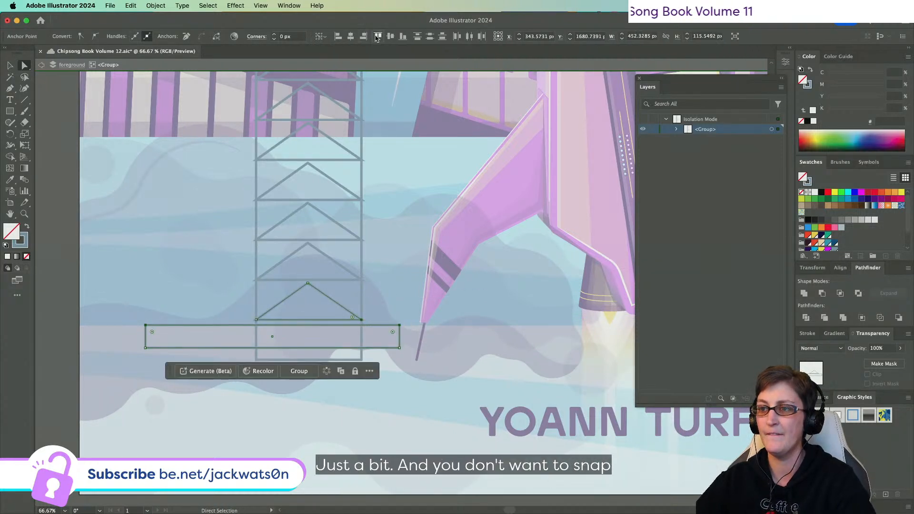
click(399, 348)
drag(148, 349, 146, 333)
click(256, 360)
click(108, 232)
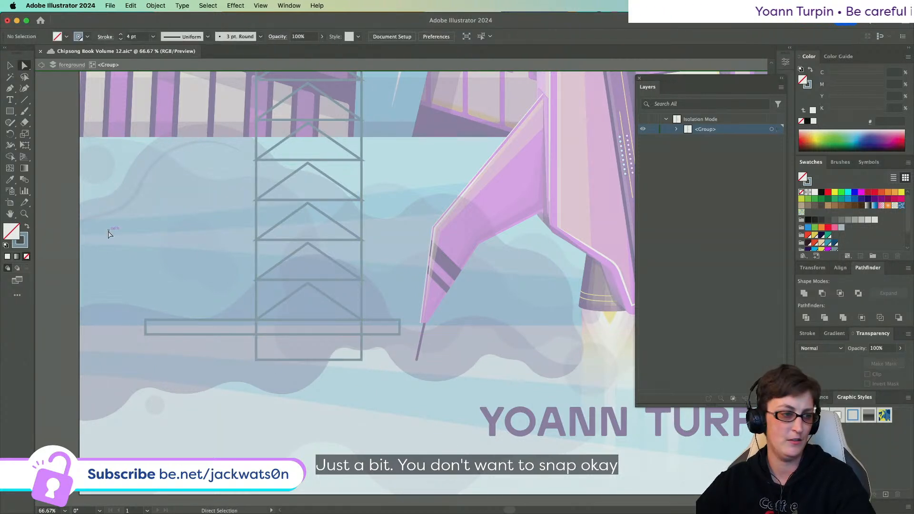
- Try a narrow rectangular leg about 9 by 30 px under the platform's outer end and delete it
click(10, 111)
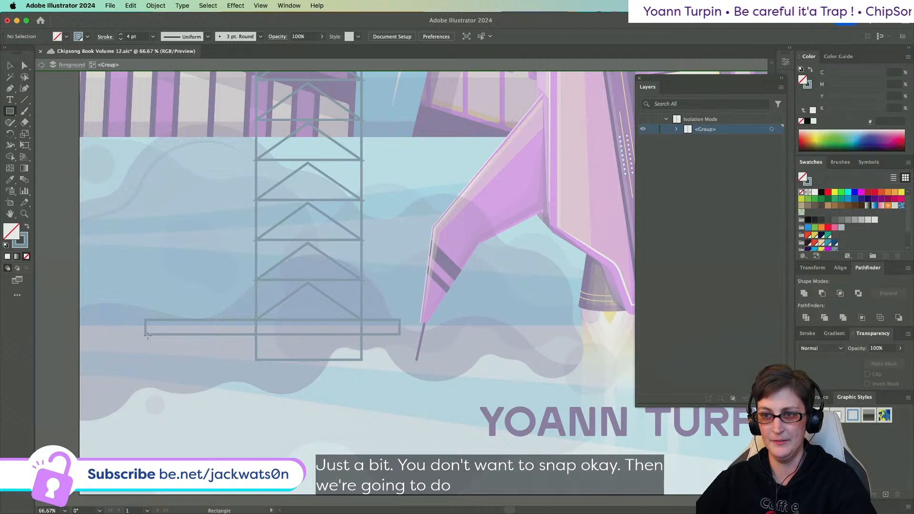
drag(146, 334, 152, 352)
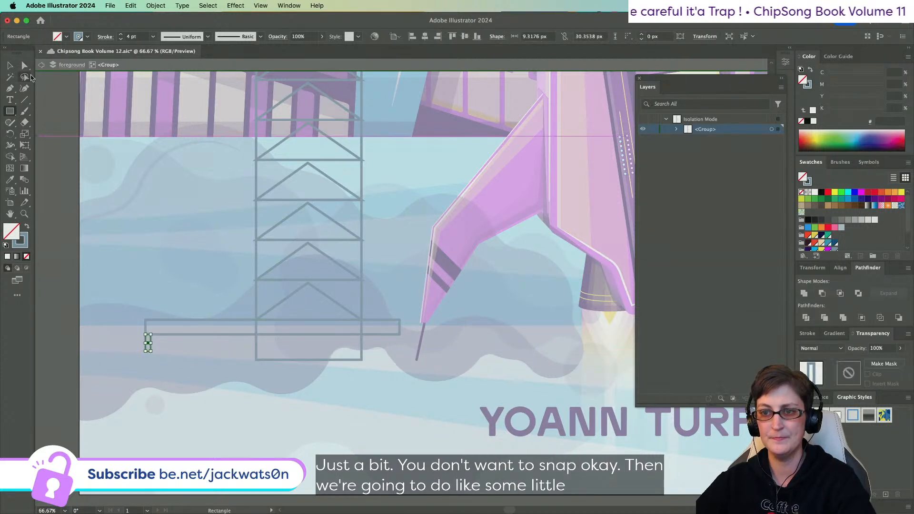
scroll(156, 352, left, 3)
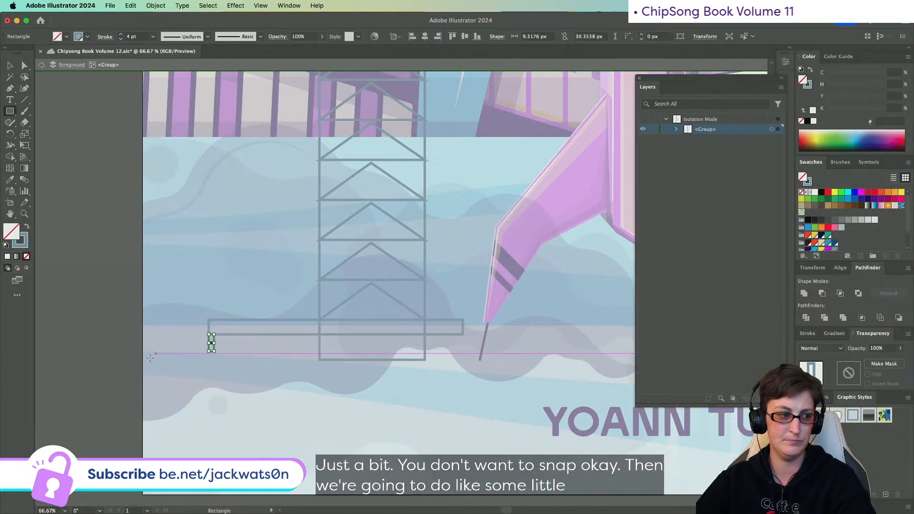
scroll(187, 391, up, 2)
click(24, 65)
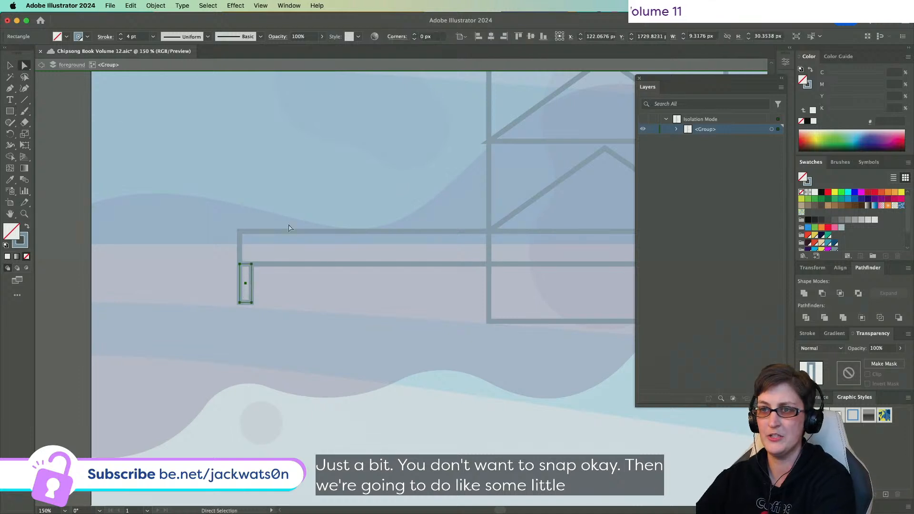
key(Delete)
- Draw a straight vertical leg about 45 px long with the Pen tool, down from the platform's outer lower corner to the tower's base level
scroll(428, 322, down, 2)
scroll(429, 322, right, 3)
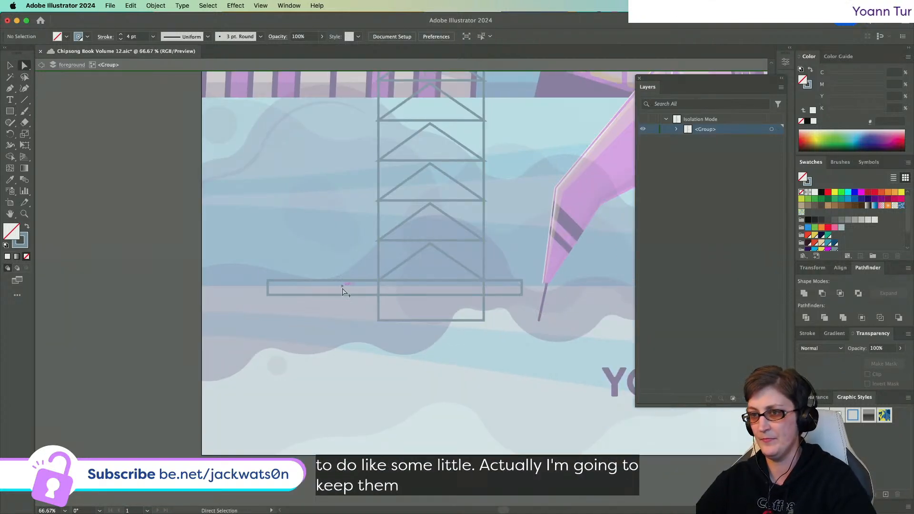
scroll(343, 288, up, 2)
key(p)
scroll(293, 234, right, 3)
scroll(292, 233, right, 2)
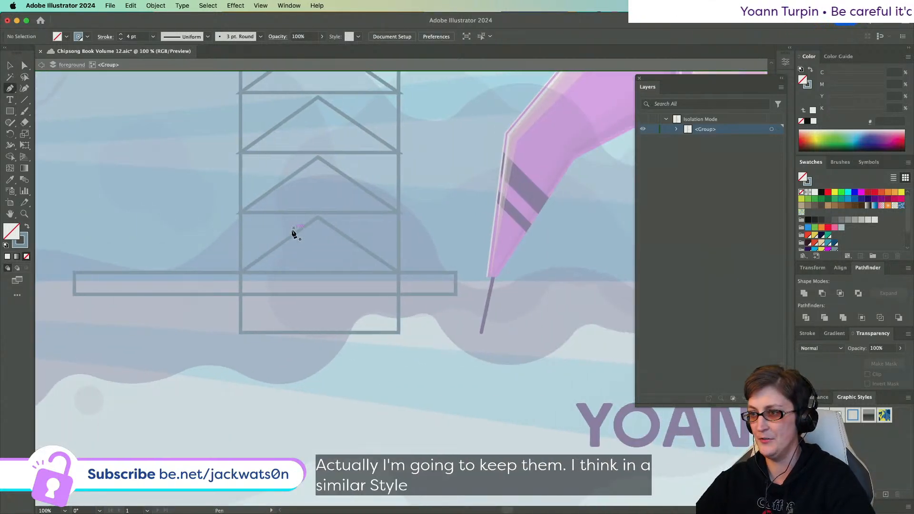
scroll(191, 286, left, 2)
click(167, 295)
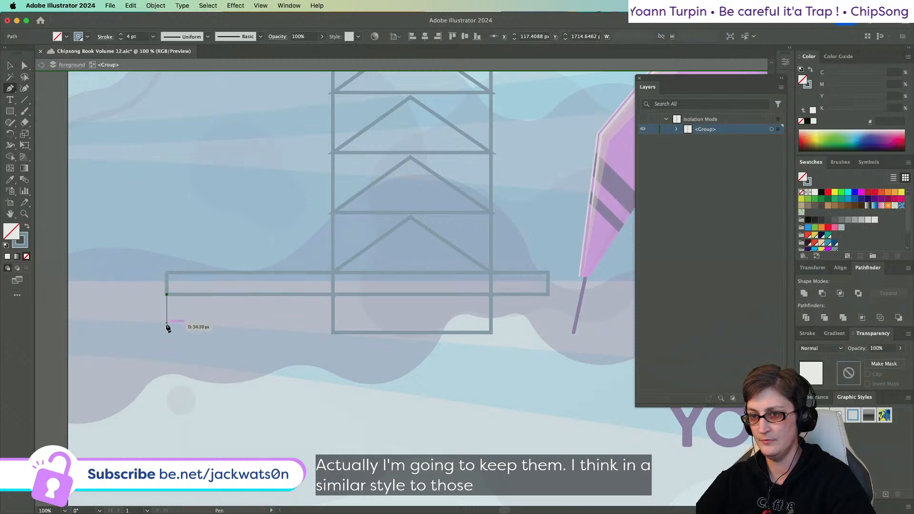
click(166, 332)
- Try sampling the rocket's landing strut for the platform leg's appearance, then reapply the scaffolding's stroke style and deselect the leg
click(10, 179)
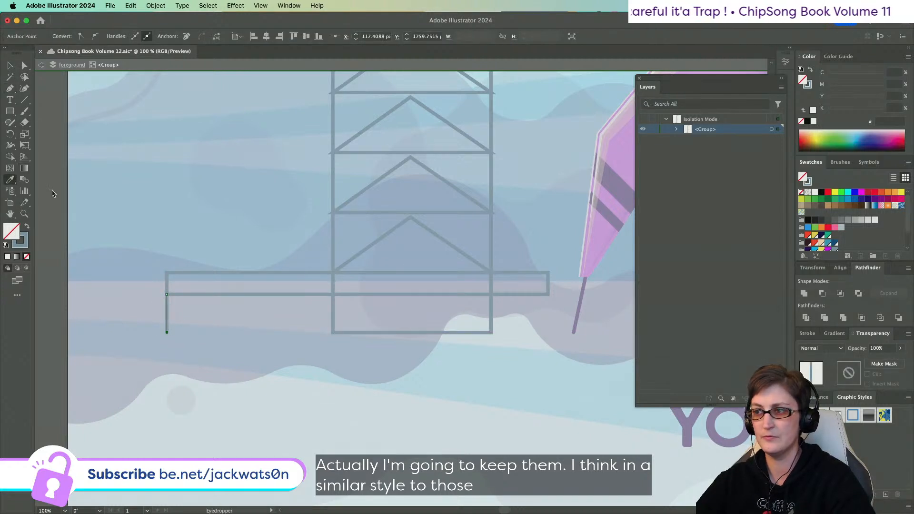
click(581, 309)
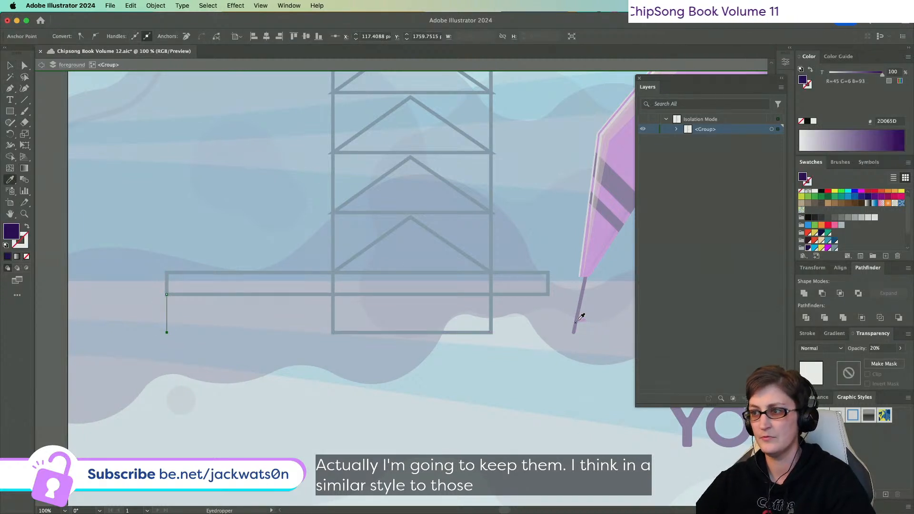
click(472, 293)
click(25, 65)
click(120, 236)
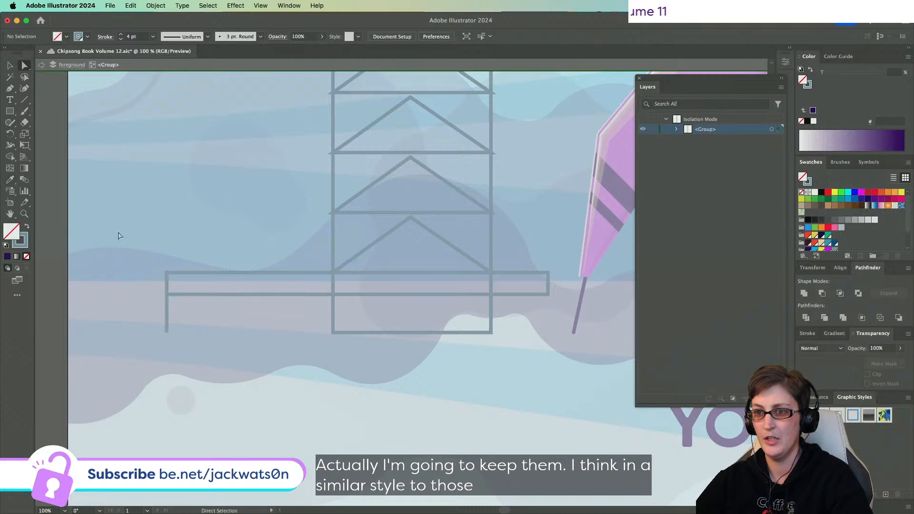
scroll(137, 257, down, 4)
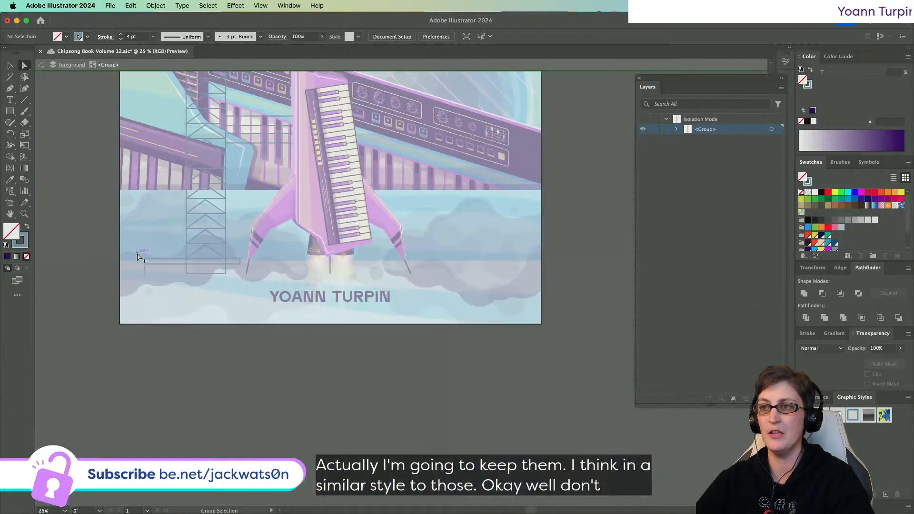
click(10, 66)
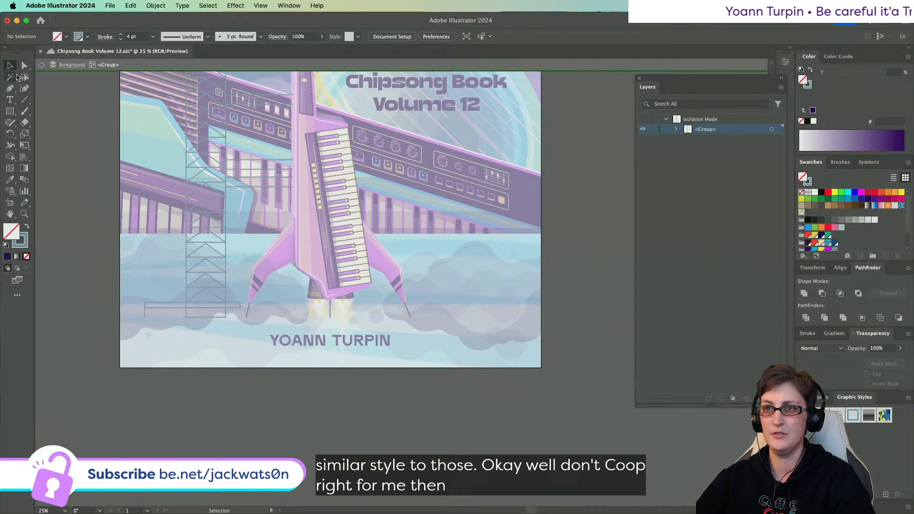
- Give all the scaffolding and platform strokes round caps and round corner joins
scroll(128, 131, up, 5)
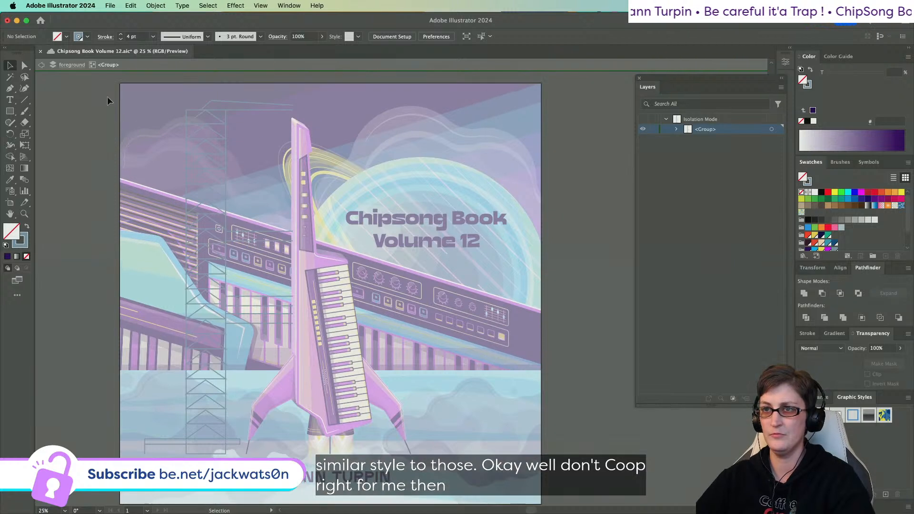
key(super+a)
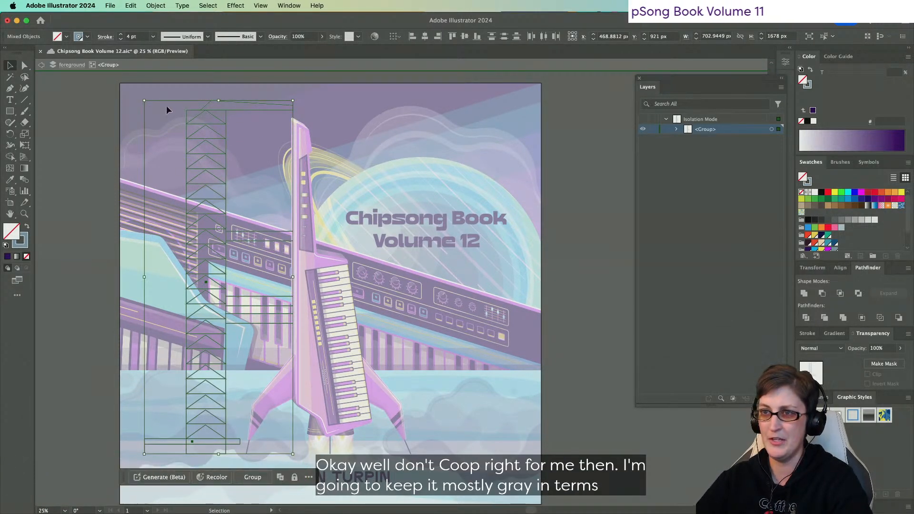
click(808, 334)
click(846, 316)
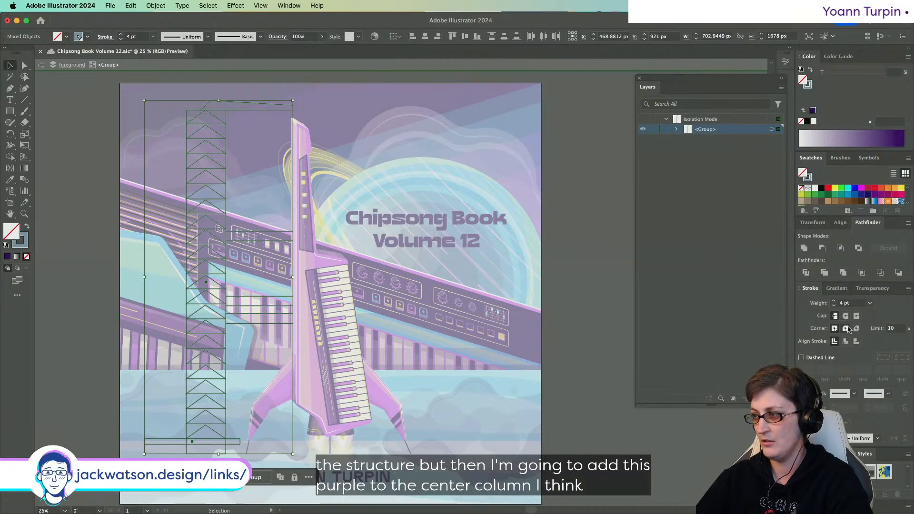
click(845, 329)
click(154, 379)
- Raise the tower's two bottom corner points so its uprights end at the platform's top edge
scroll(155, 377, down, 1)
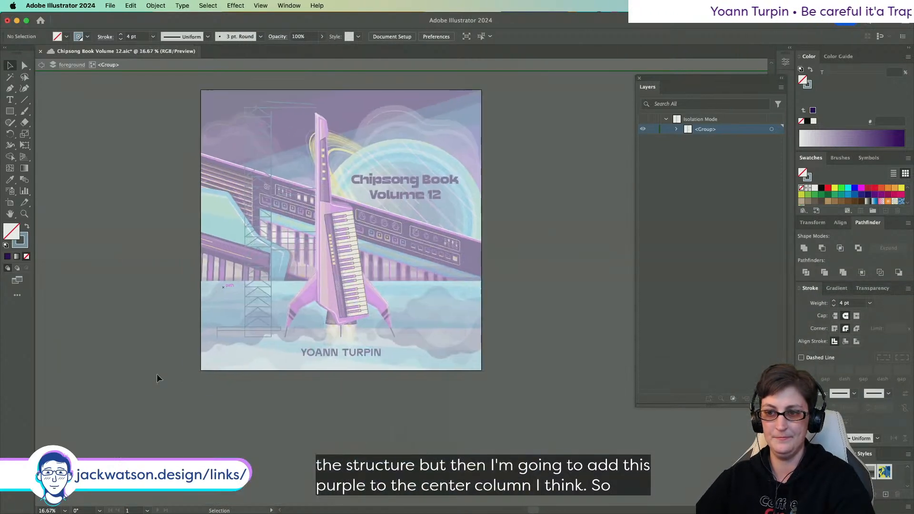
scroll(257, 335, up, 7)
scroll(222, 333, down, 1)
scroll(221, 333, down, 4)
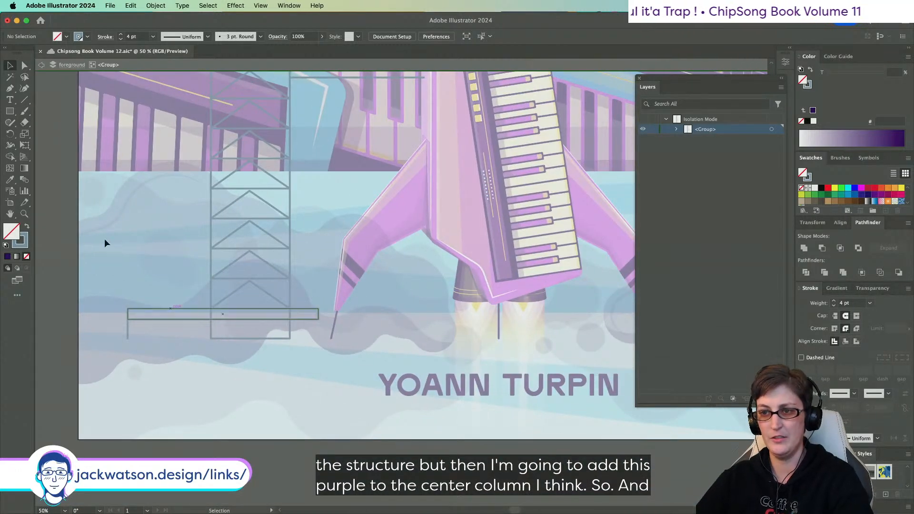
click(24, 66)
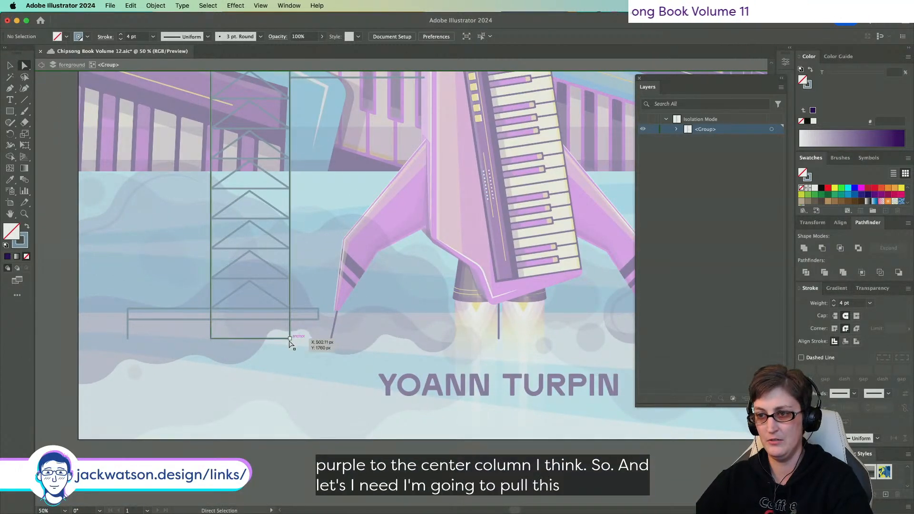
click(290, 339)
drag(211, 339, 210, 306)
click(173, 303)
click(10, 66)
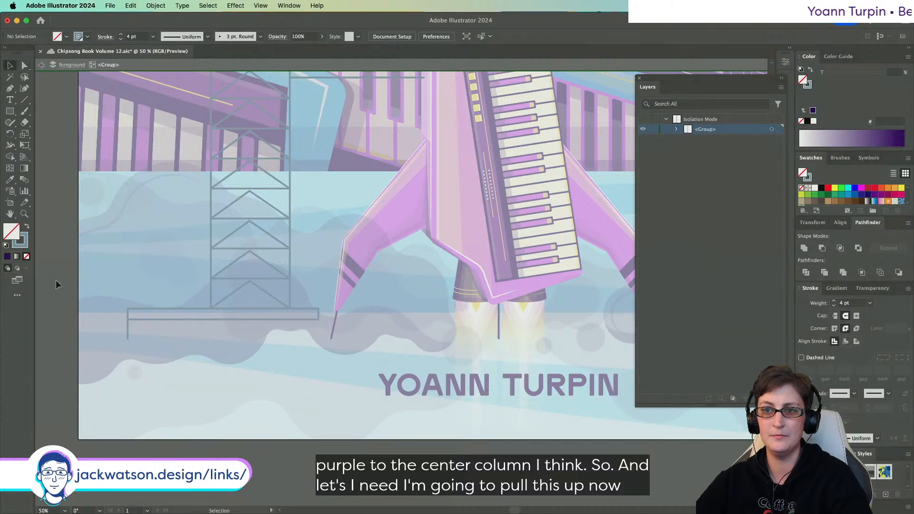
- Copy the platform leg to the platform's rocket-side end and add a third leg centred between the two
click(126, 333)
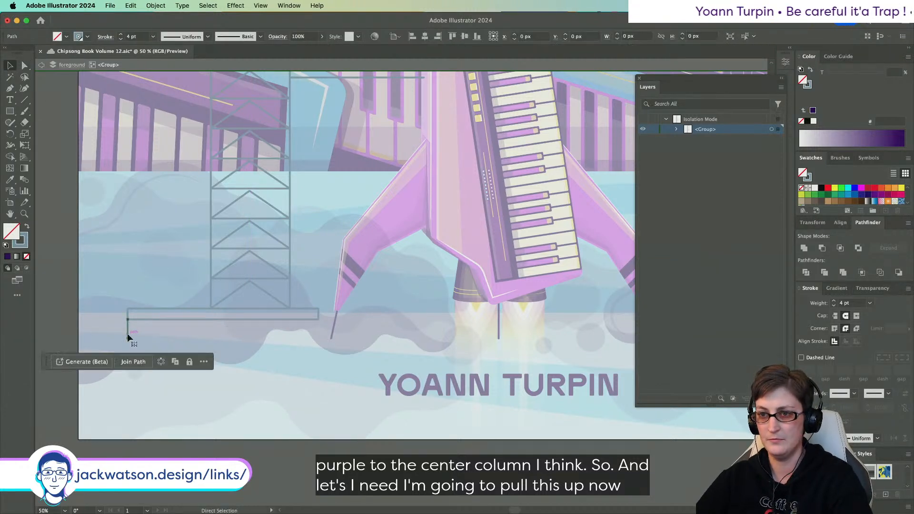
shift+click(224, 316)
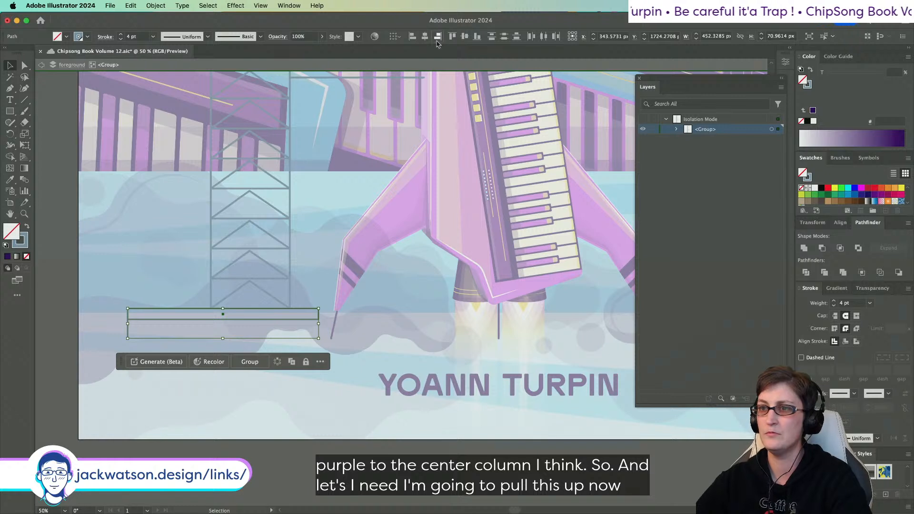
click(109, 318)
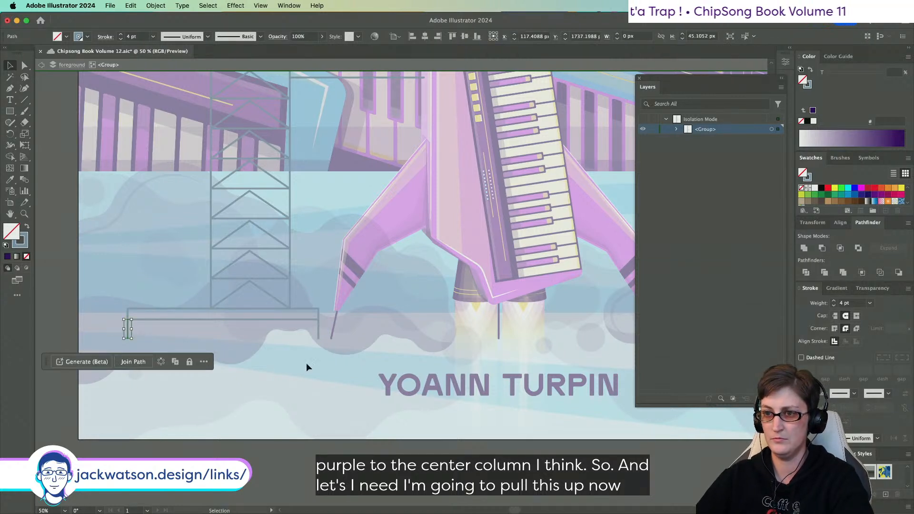
drag(343, 369, 70, 327)
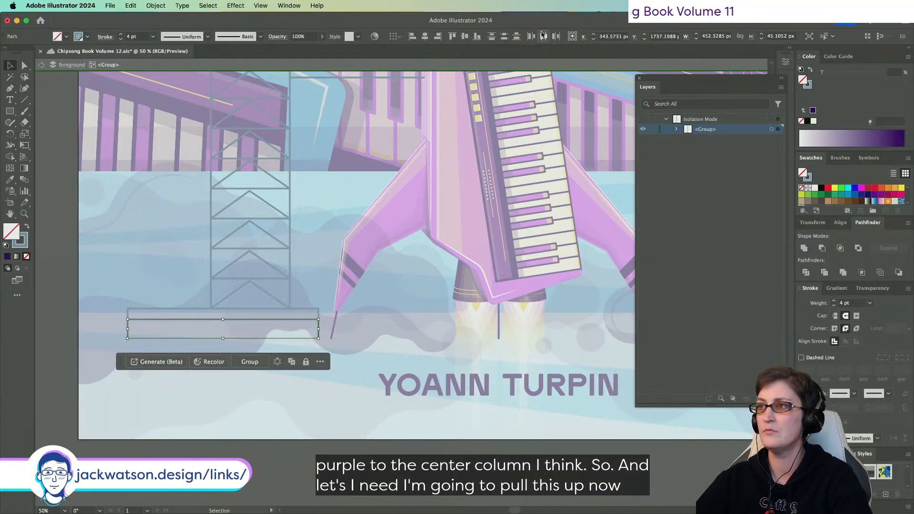
click(132, 329)
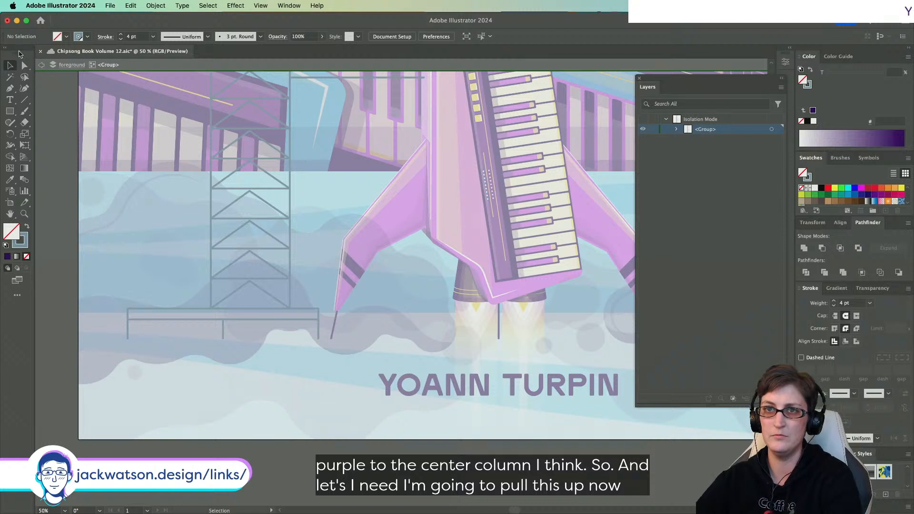
- Splay the two outer platform legs by moving their lower end points outward about 10 px each
key(a)
drag(133, 334, 146, 336)
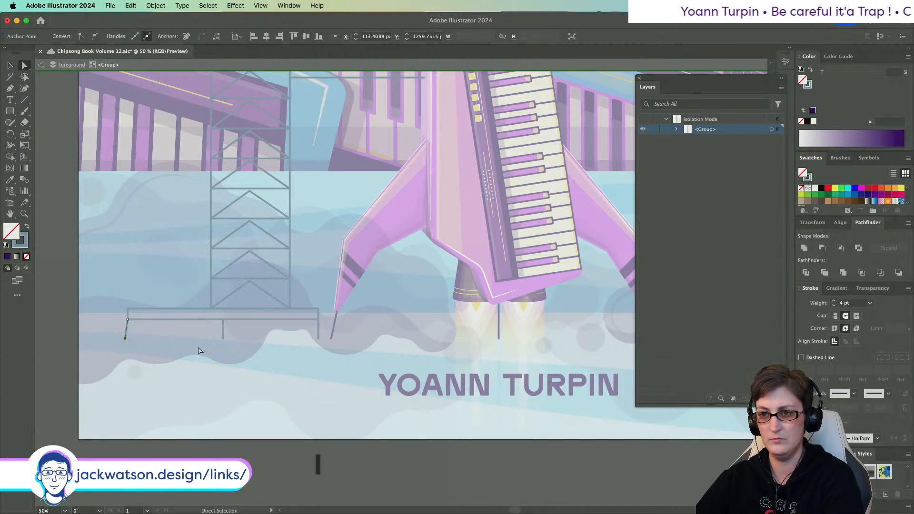
drag(315, 346, 325, 334)
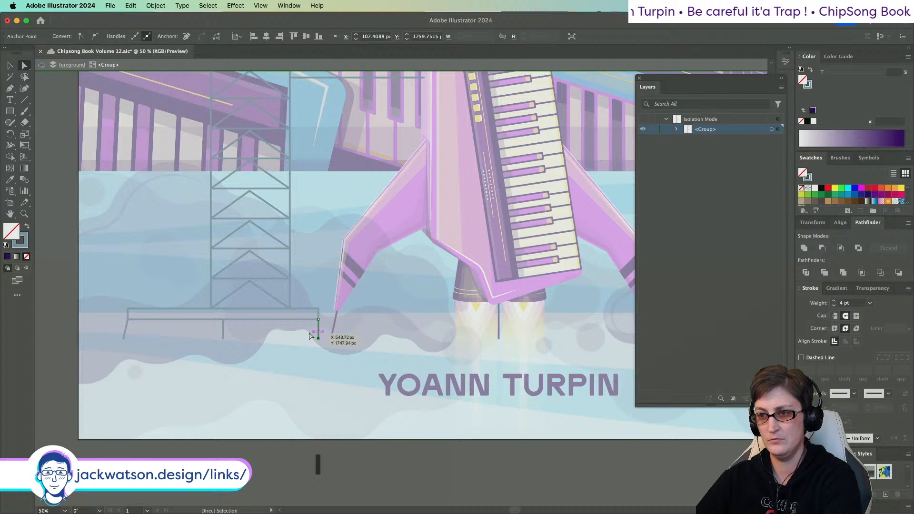
click(340, 349)
scroll(171, 325, up, 4)
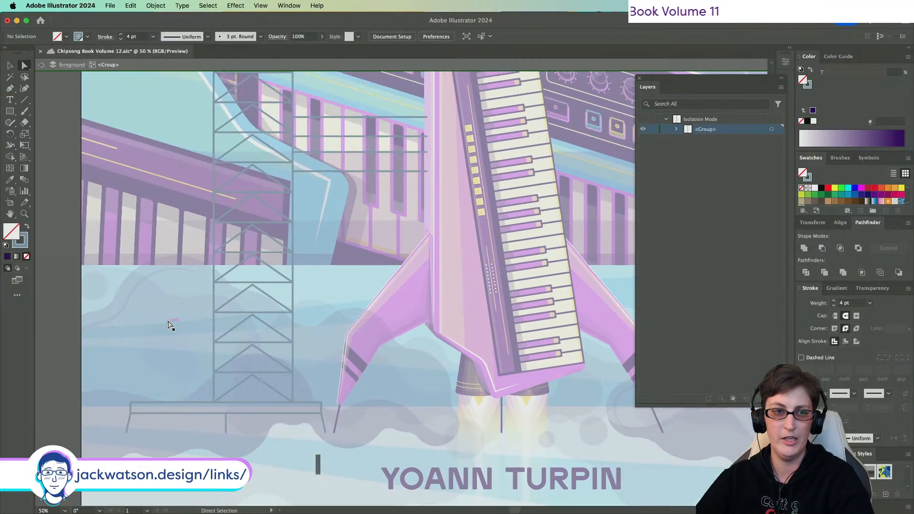
scroll(170, 325, up, 1)
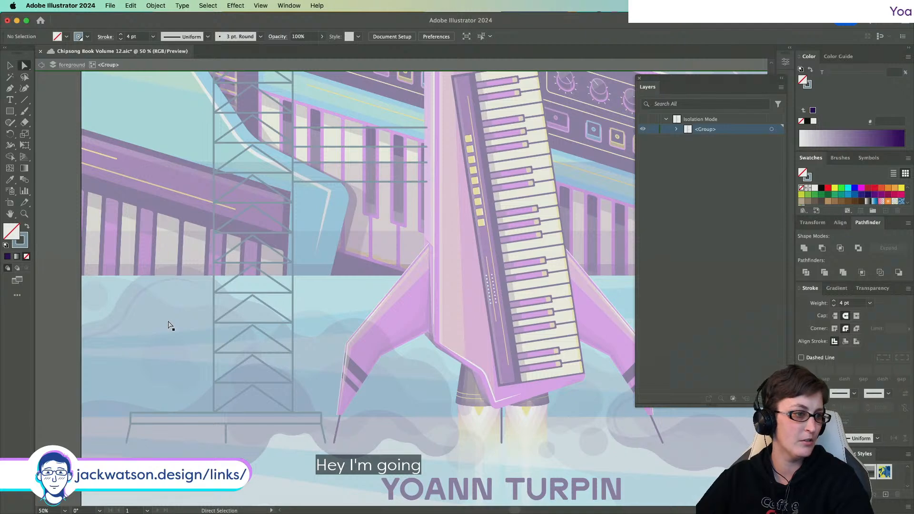
scroll(171, 336, down, 3)
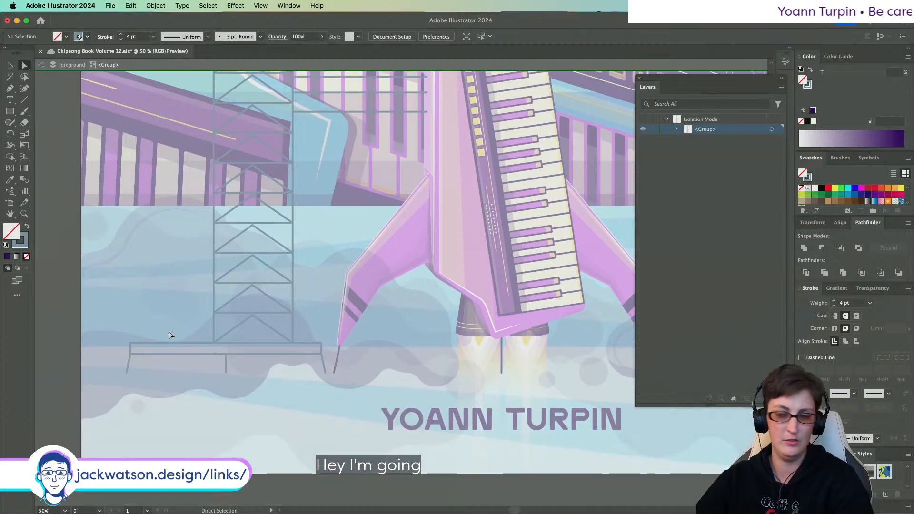
scroll(214, 375, up, 2)
scroll(167, 344, up, 1)
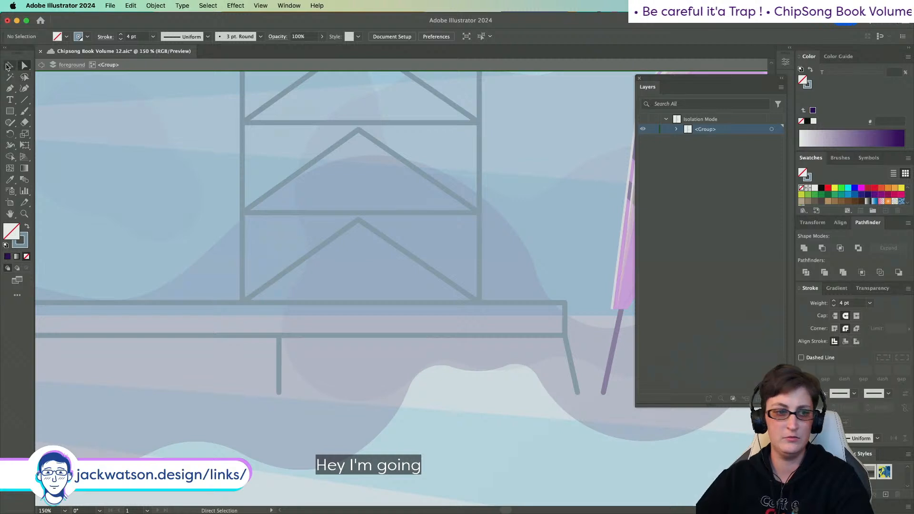
click(8, 65)
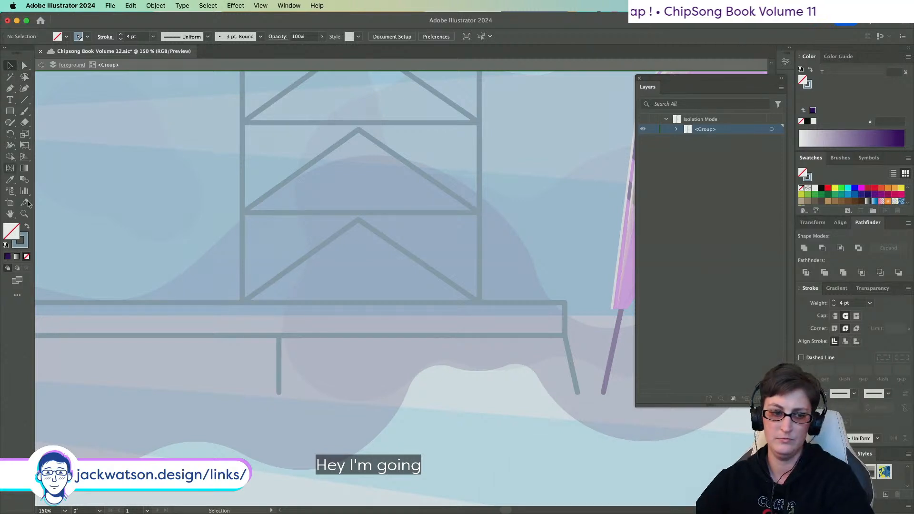
scroll(104, 224, down, 1)
scroll(104, 224, left, 4)
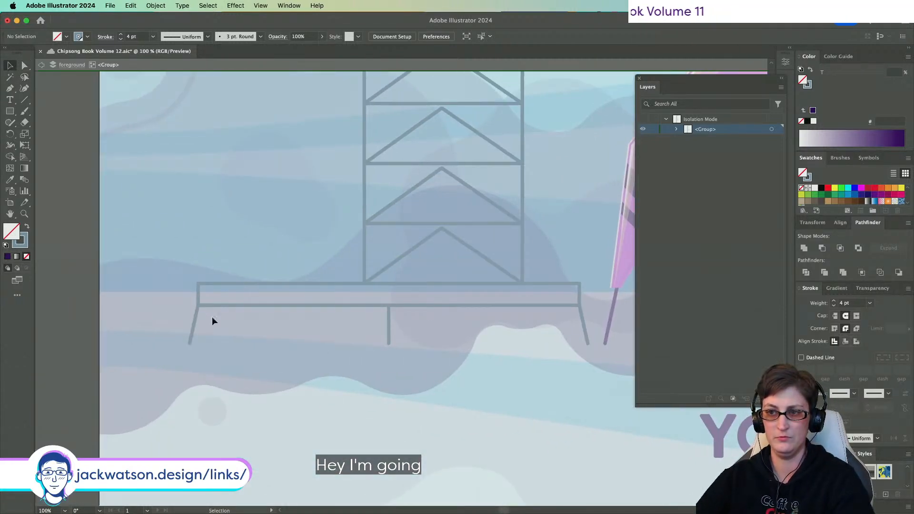
click(389, 320)
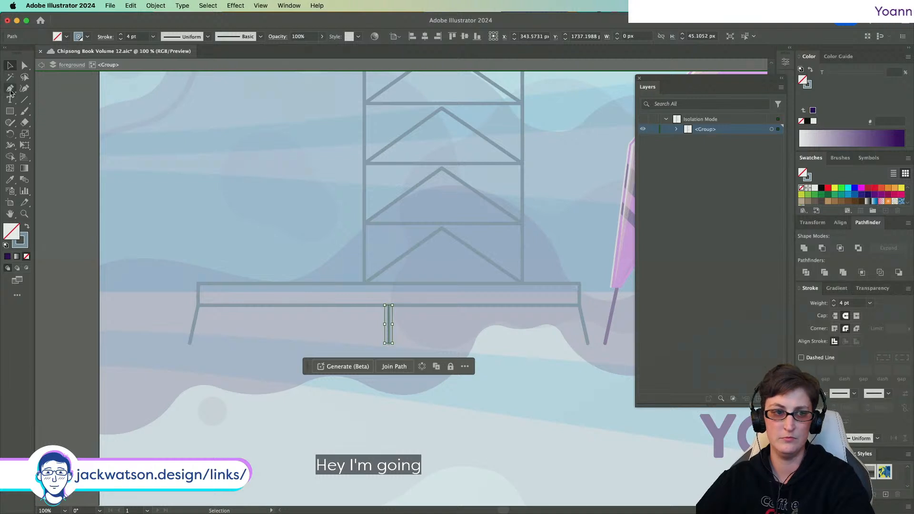
click(10, 89)
scroll(168, 262, up, 1)
scroll(168, 263, down, 1)
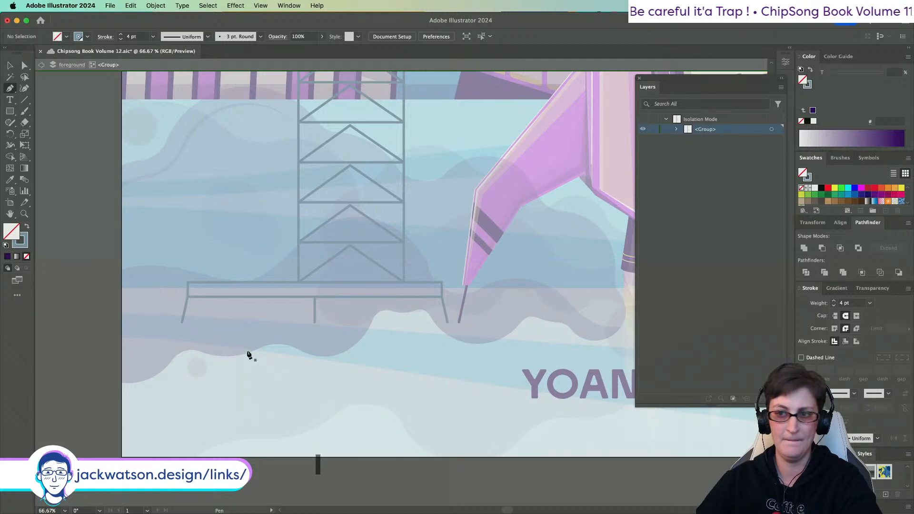
scroll(229, 328, up, 5)
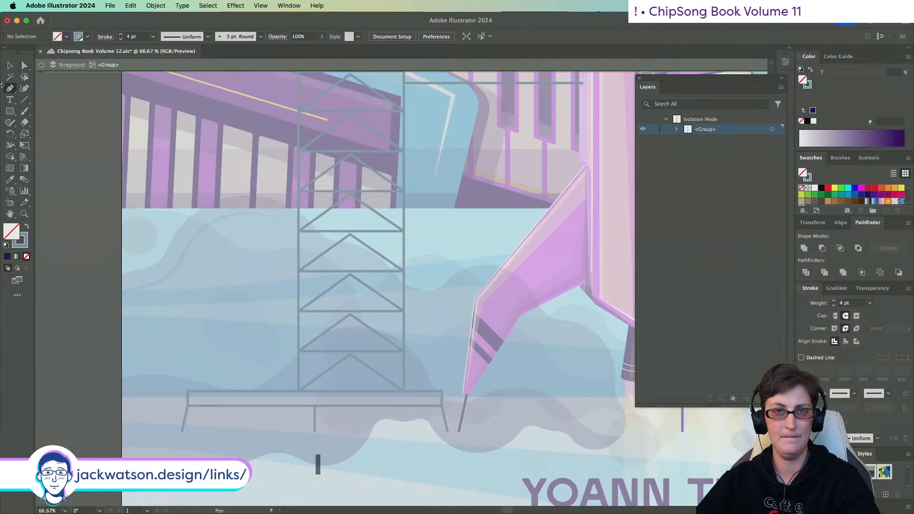
- Nudge the whole tower slightly away from the rocket, keeping the rocket-side ends of its connecting arms in place, and deselect it
click(10, 65)
scroll(296, 160, down, 1)
scroll(296, 160, up, 5)
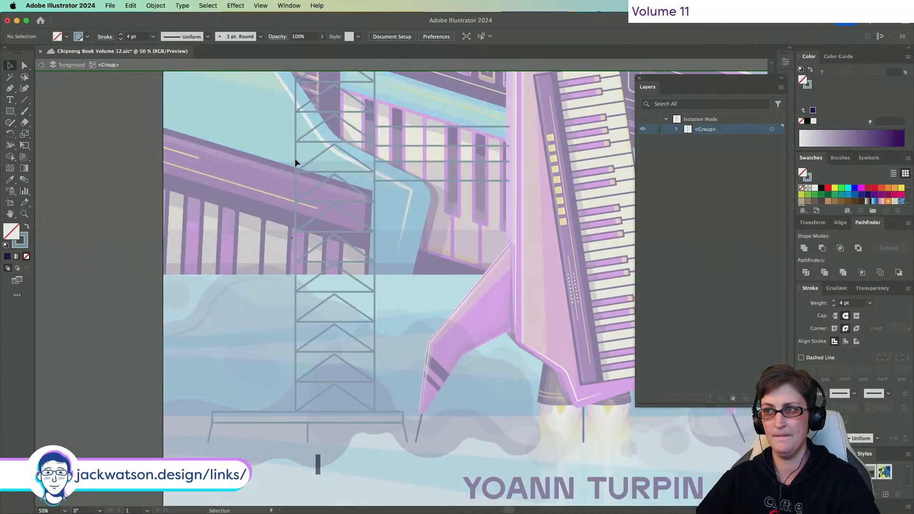
scroll(296, 159, down, 2)
scroll(296, 159, up, 3)
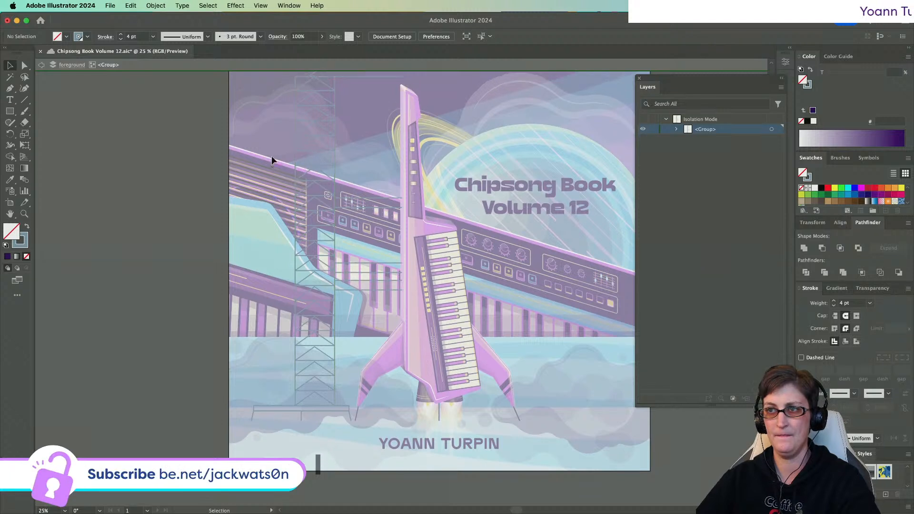
scroll(272, 158, down, 1)
scroll(272, 158, up, 4)
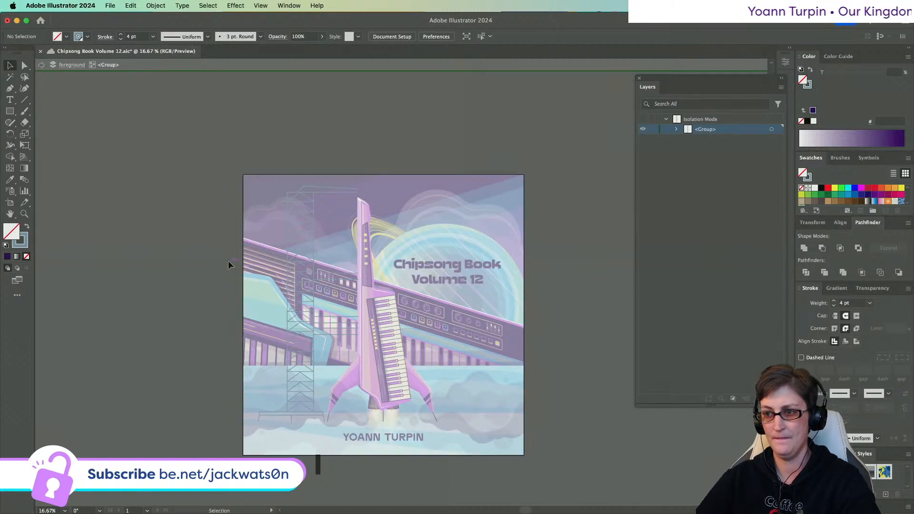
click(357, 402)
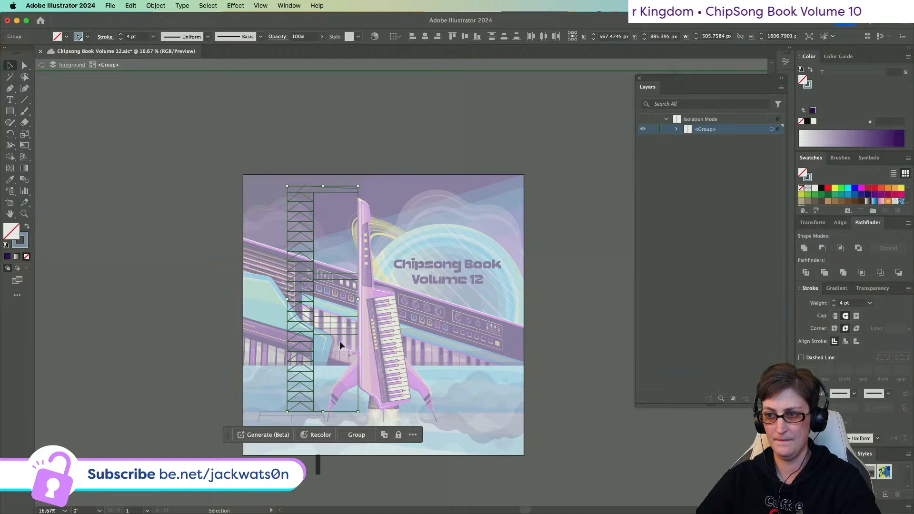
key(a)
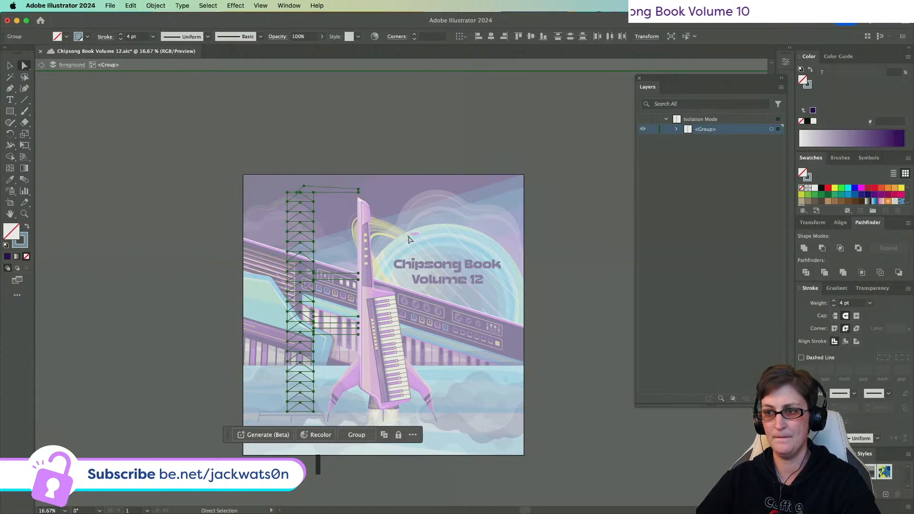
drag(390, 167, 355, 364)
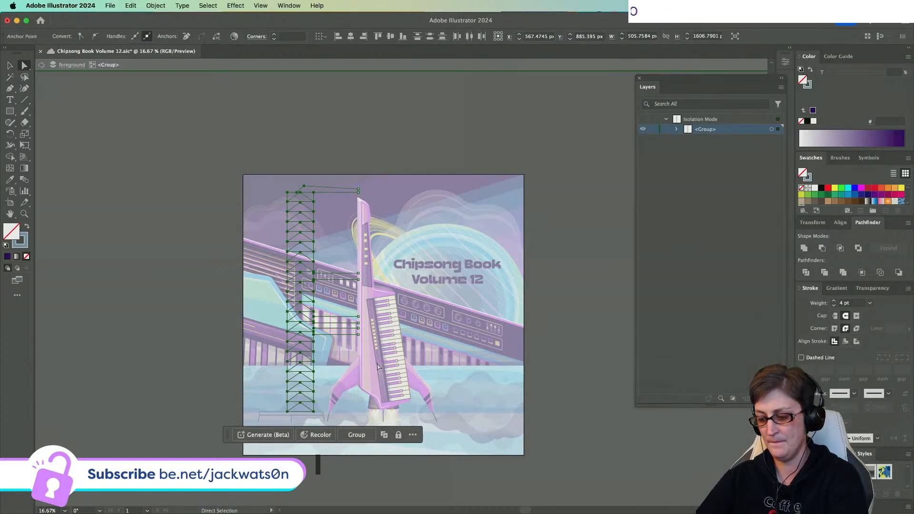
key(Left)
key(Left)
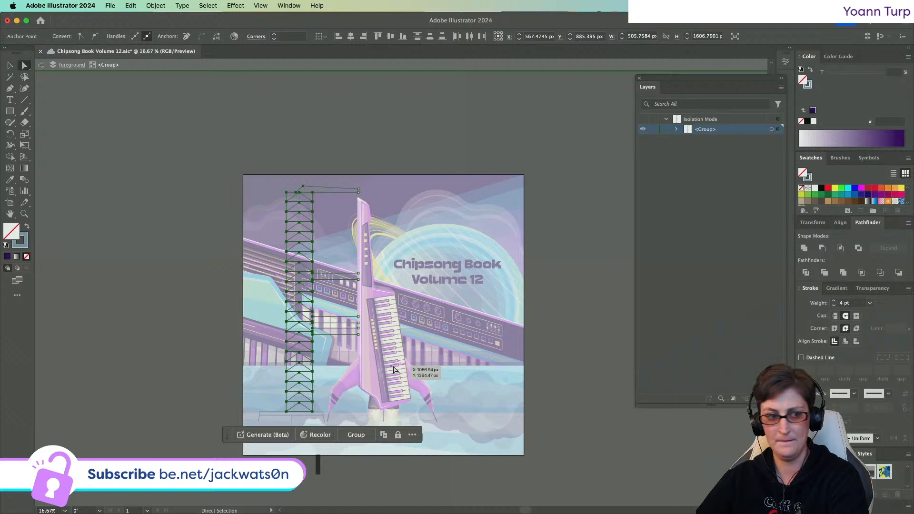
key(super+shift+a)
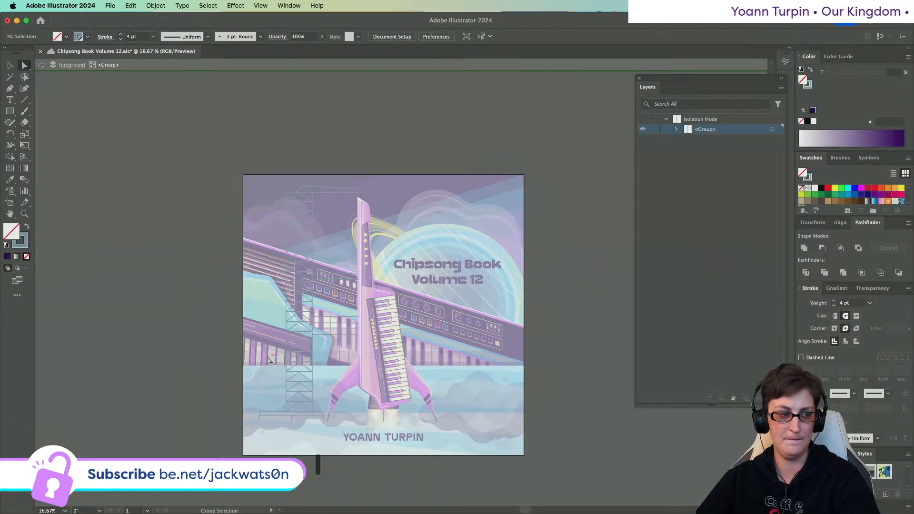
- Start a Pen path at the platform's outer top corner and slope it up to a bend just outside the tower's outer upright
scroll(269, 361, up, 2)
scroll(278, 364, down, 2)
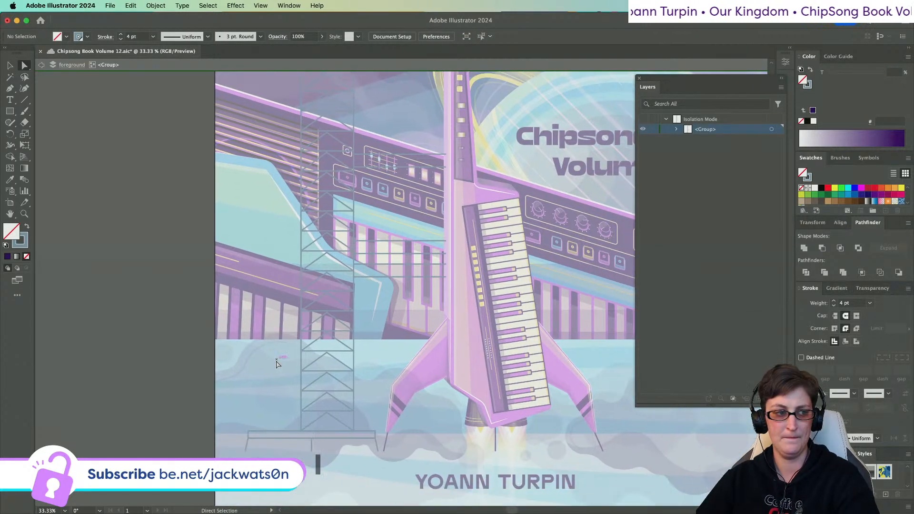
scroll(278, 365, up, 1)
scroll(278, 365, down, 2)
scroll(278, 365, right, 2)
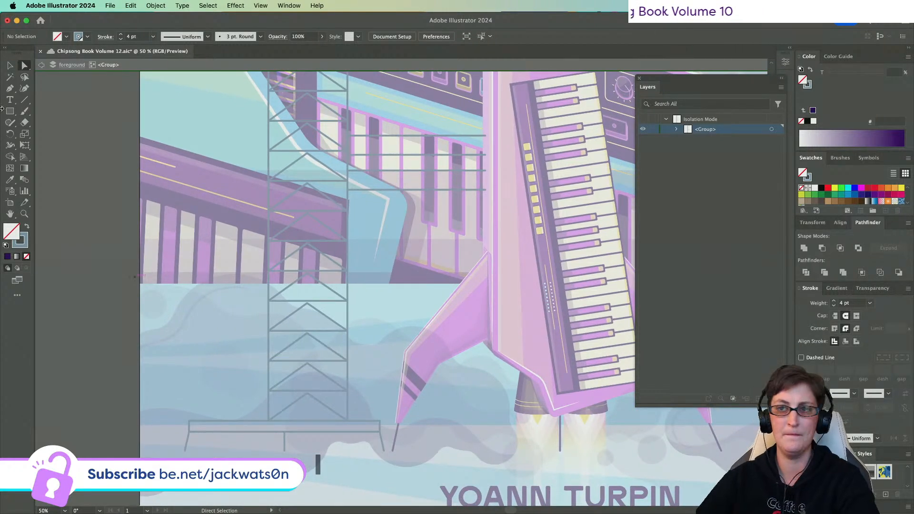
click(10, 89)
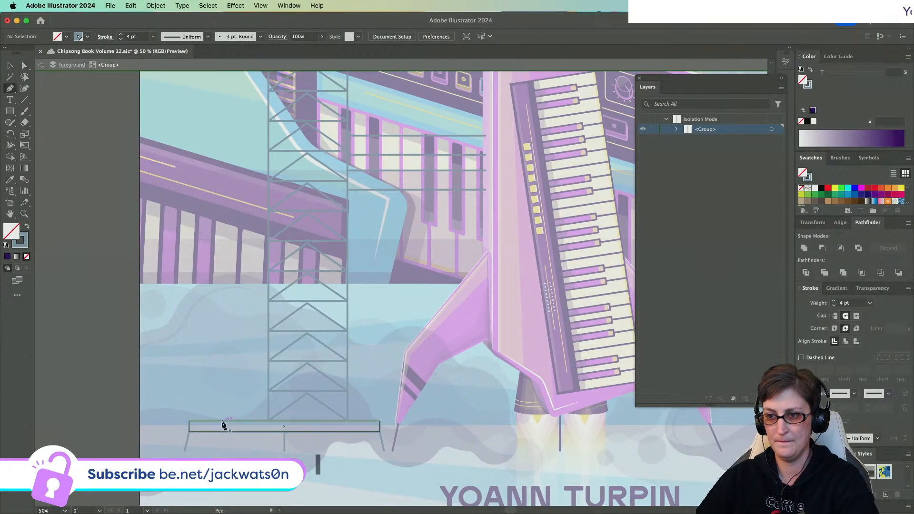
click(190, 422)
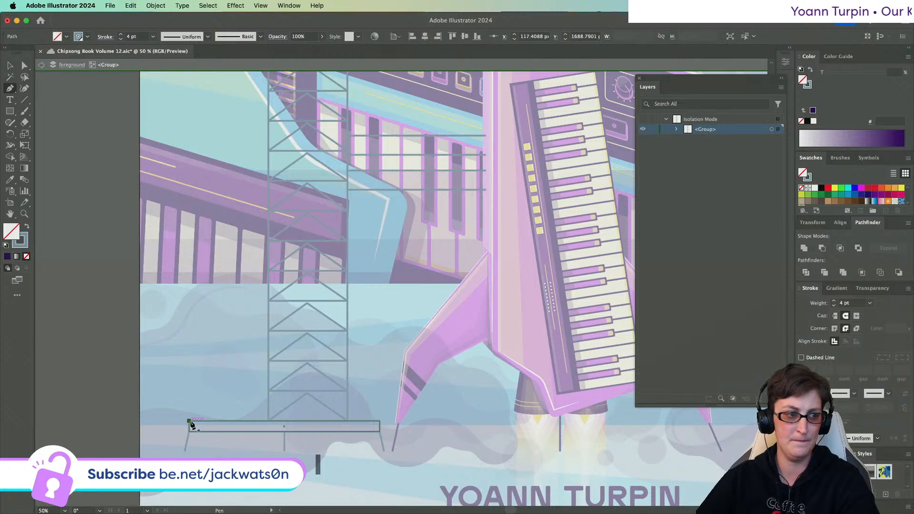
click(258, 305)
scroll(257, 292, up, 5)
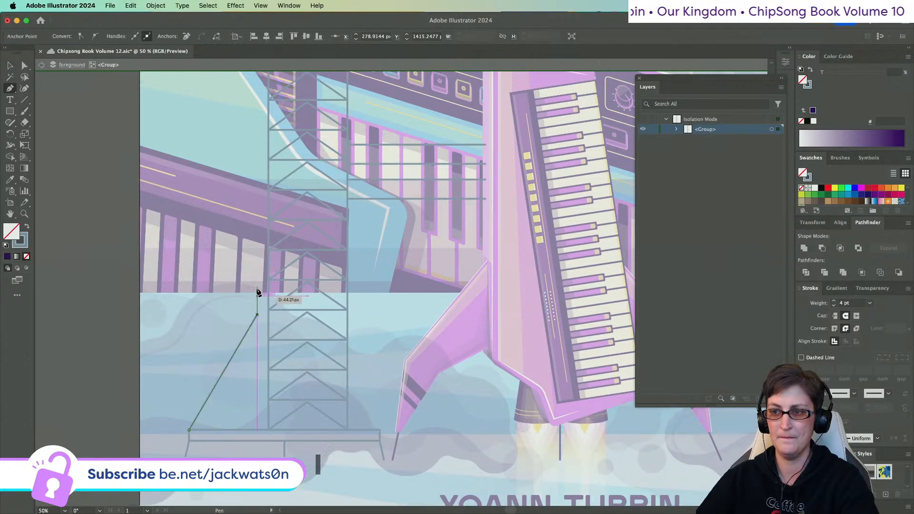
key(super+z)
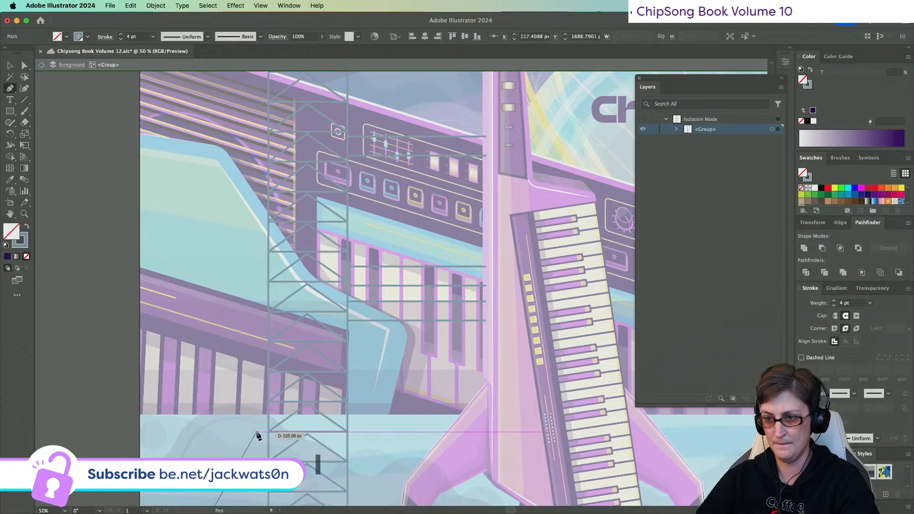
click(256, 432)
- Extend the brace path vertically from the bend to the height of the tower's top and end the path
scroll(265, 167, up, 8)
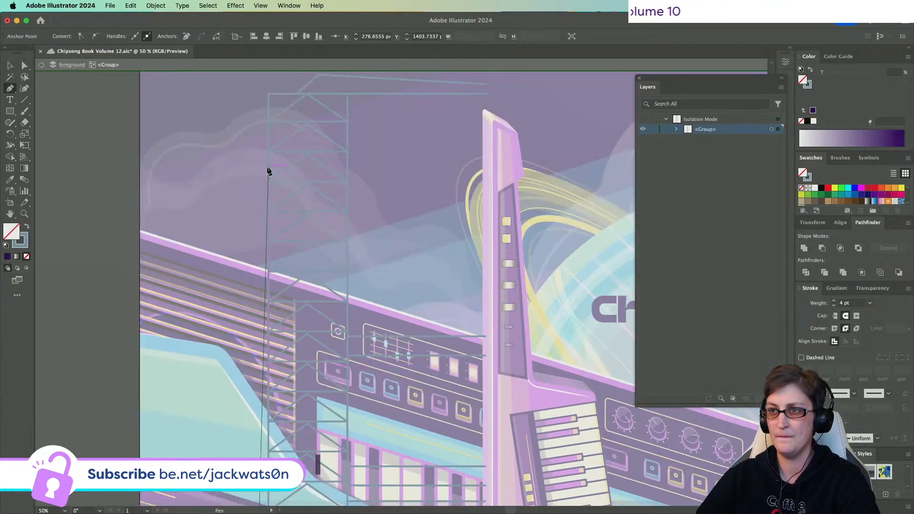
click(258, 94)
super+click(265, 193)
scroll(266, 194, down, 10)
scroll(250, 340, up, 1)
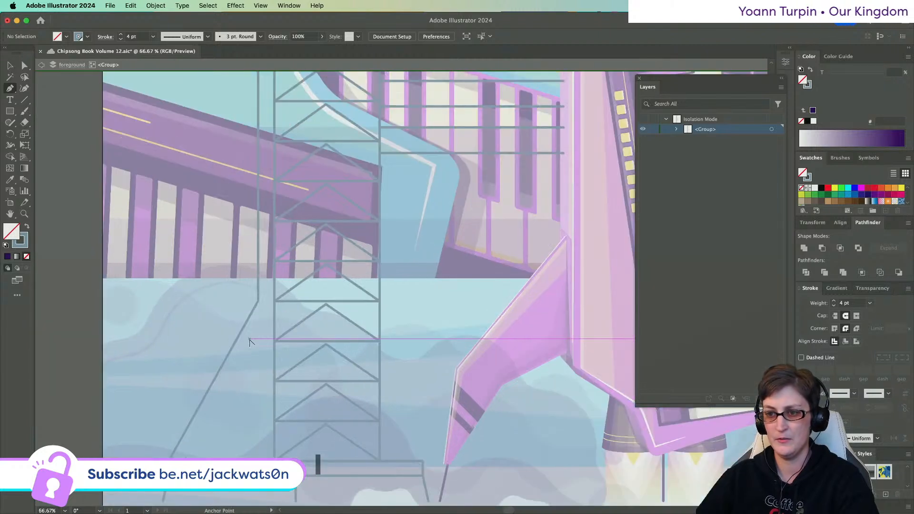
click(26, 67)
click(258, 297)
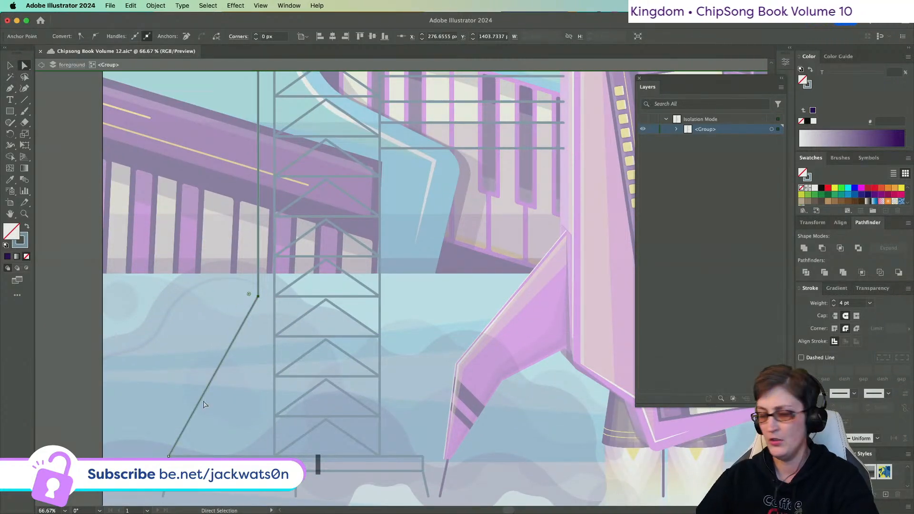
click(160, 322)
scroll(209, 353, down, 2)
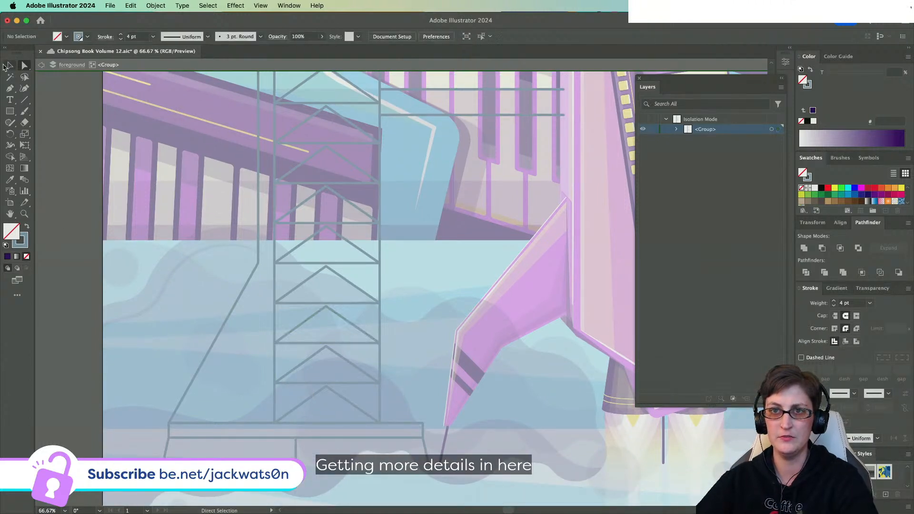
- Draw two horizontal struts linking the tower's outer upright to the brace, one at the bend and one a crossbar lower
scroll(124, 300, up, 1)
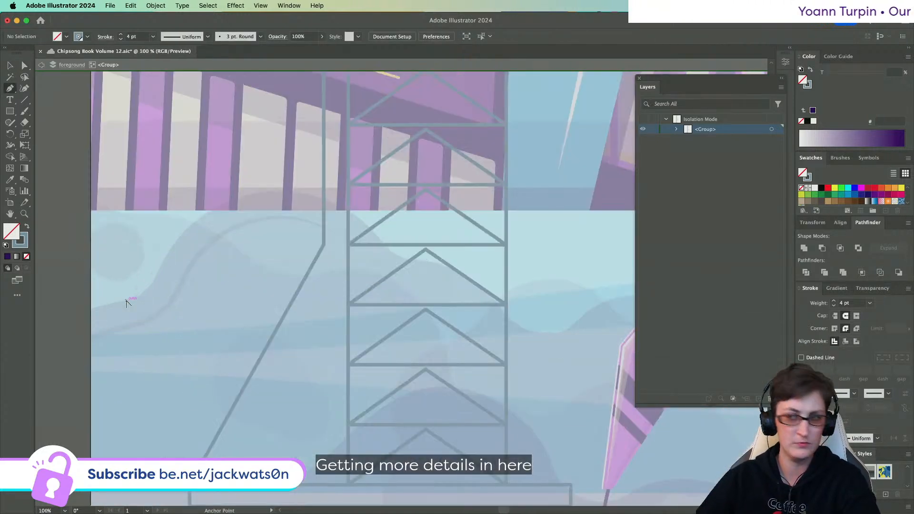
click(324, 245)
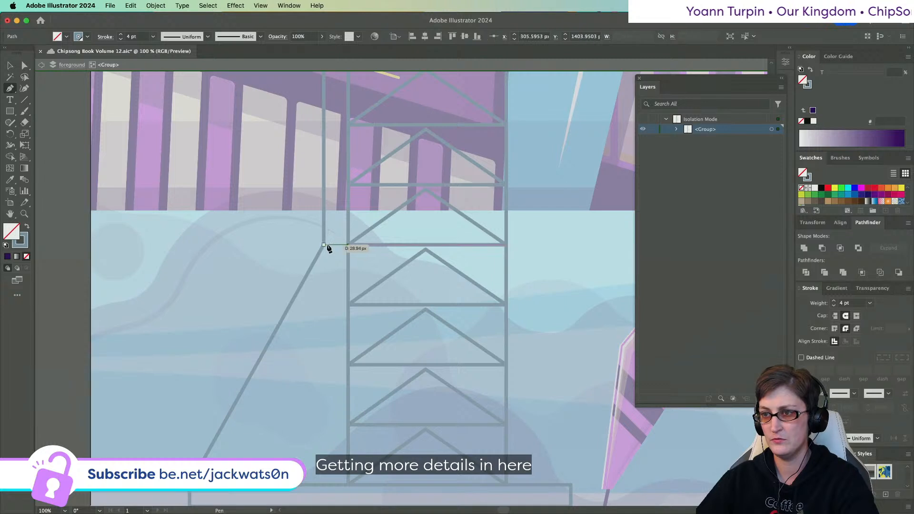
key(Escape)
click(347, 305)
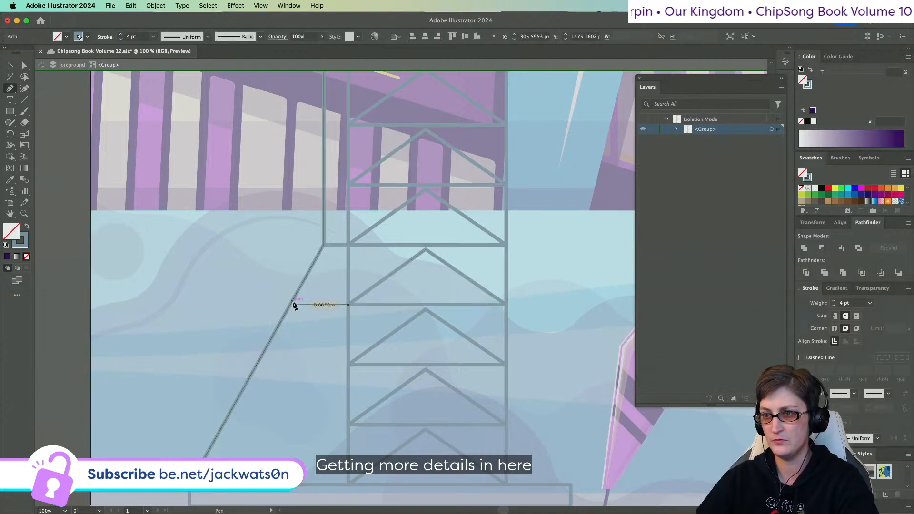
click(291, 305)
scroll(293, 310, down, 3)
key(Escape)
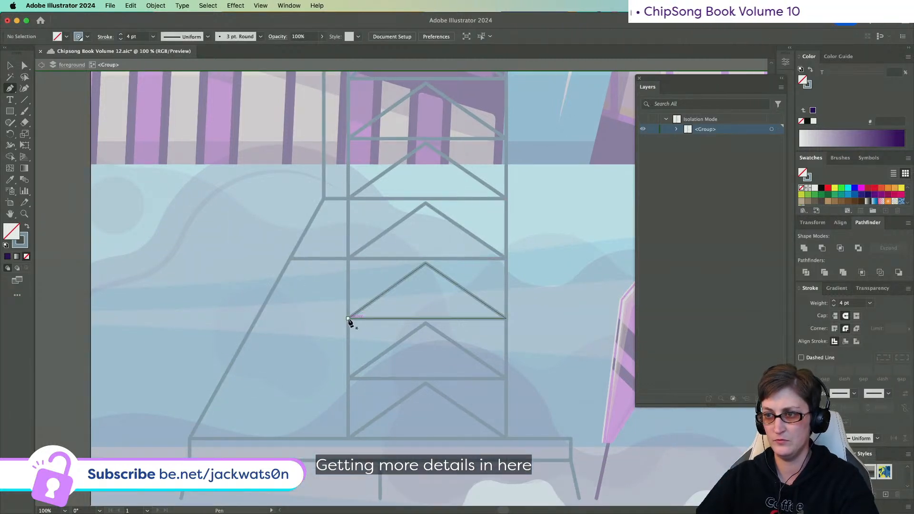
- Add two more horizontal struts from the tower to the sloped brace, level with the next two lower crossbars
click(349, 318)
click(258, 318)
key(Escape)
click(348, 379)
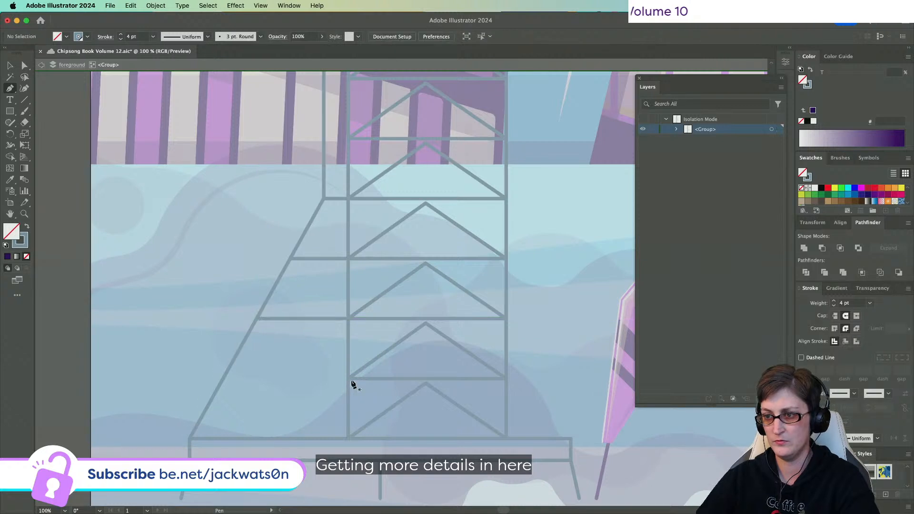
click(225, 379)
key(Escape)
scroll(222, 388, down, 1)
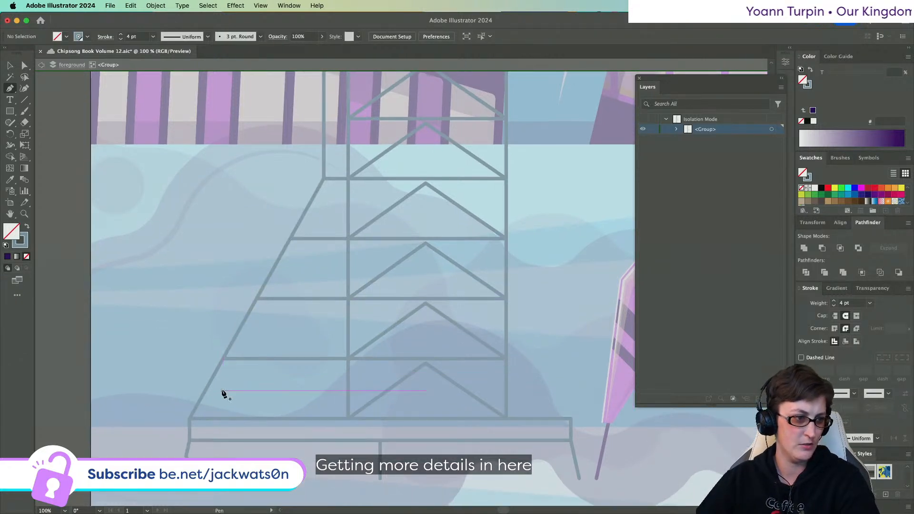
- Set the stroke weight of the outer brace and the tower's uprights to 7 pt and deselect them
scroll(255, 318, down, 3)
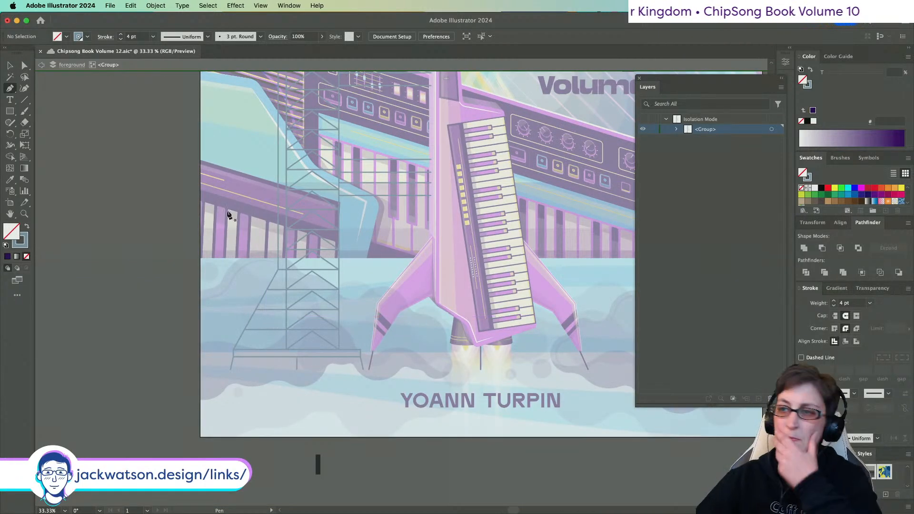
click(24, 65)
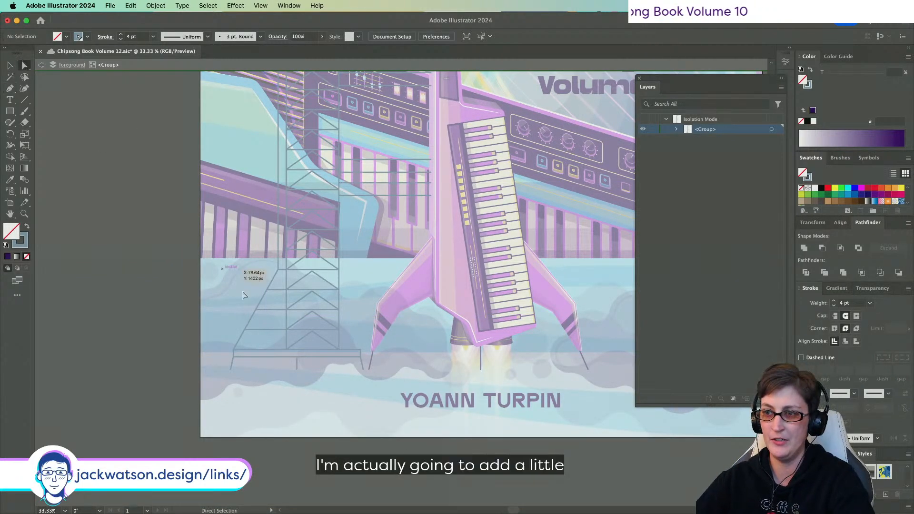
scroll(260, 327, up, 1)
click(235, 344)
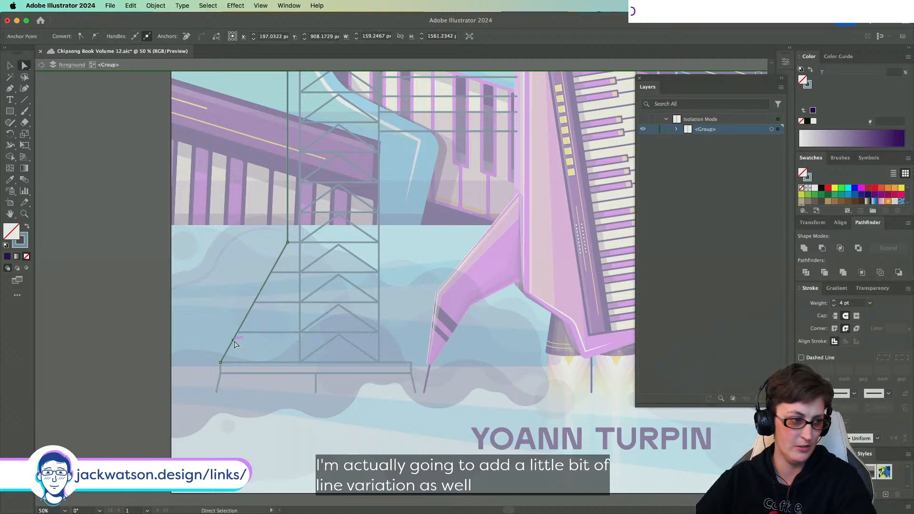
shift+click(301, 351)
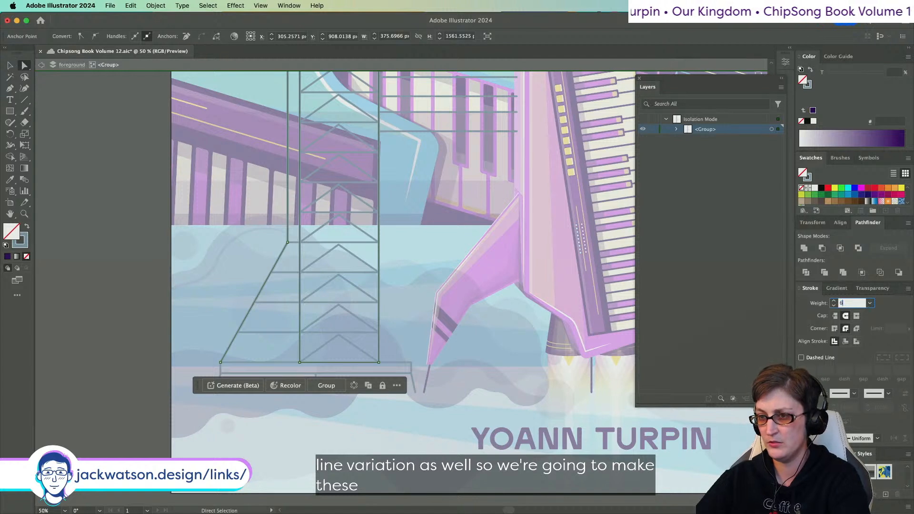
scroll(398, 243, up, 1)
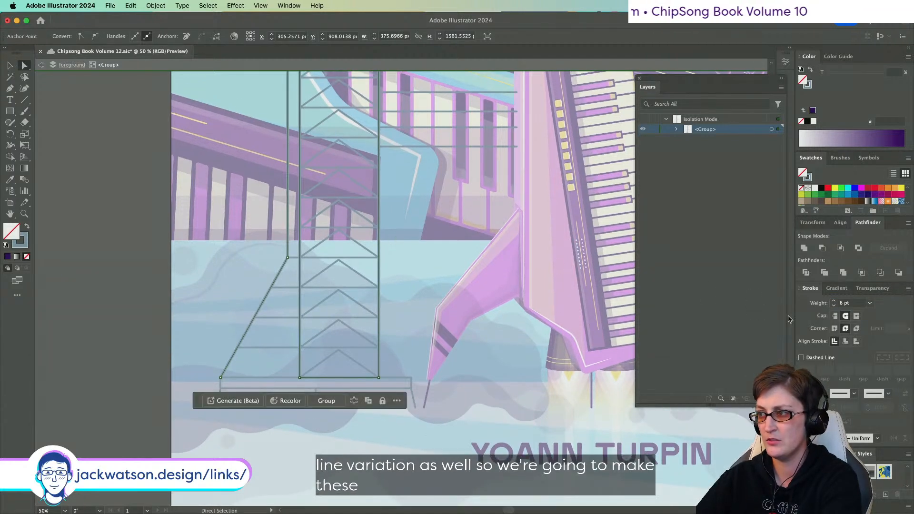
click(862, 303)
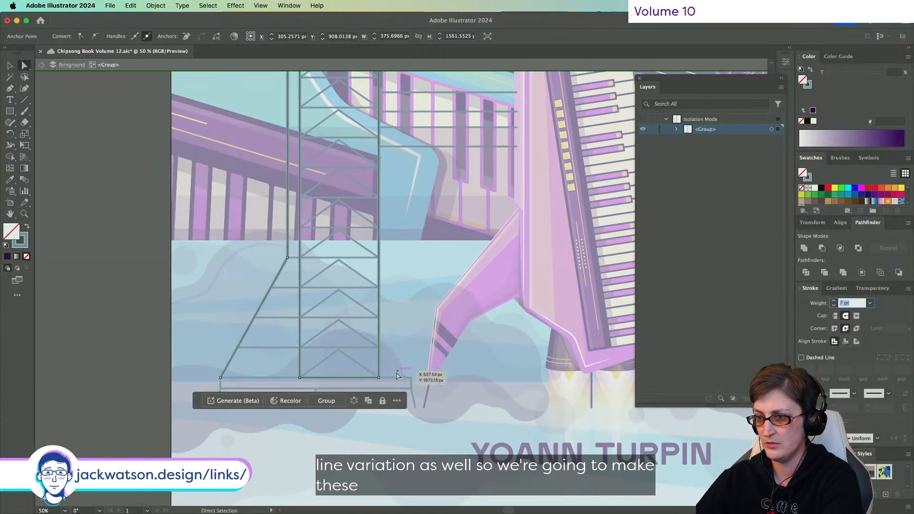
click(397, 376)
- Match the platform rectangle to the brace's 7 pt stroke, fill it with the same blue-grey (86A2B5), and deselect it
click(398, 380)
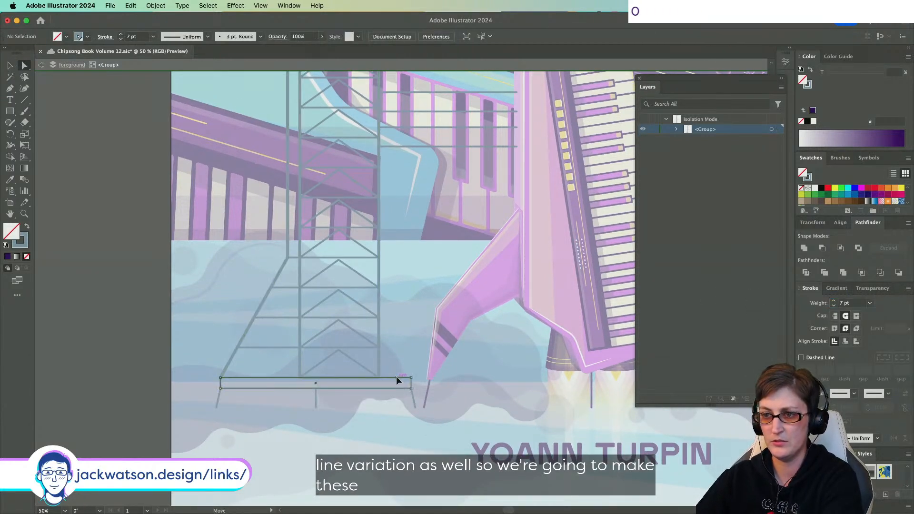
click(28, 227)
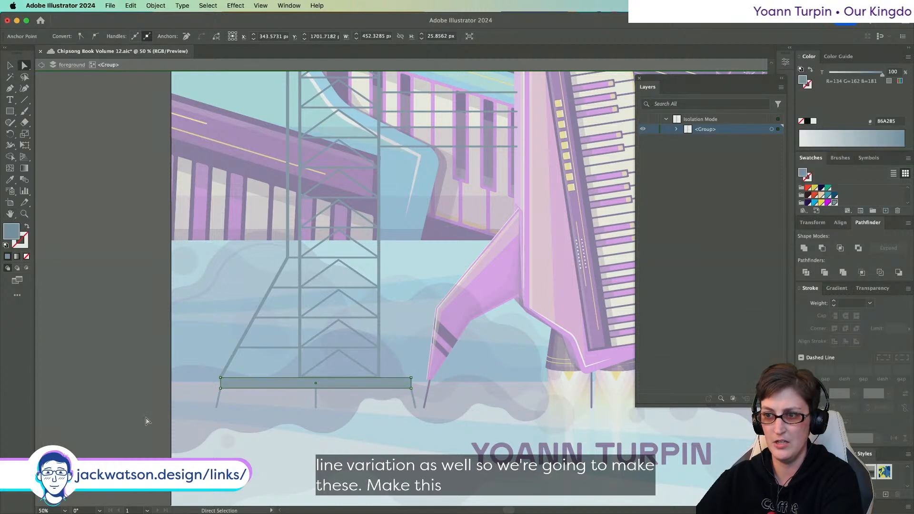
click(292, 421)
click(399, 384)
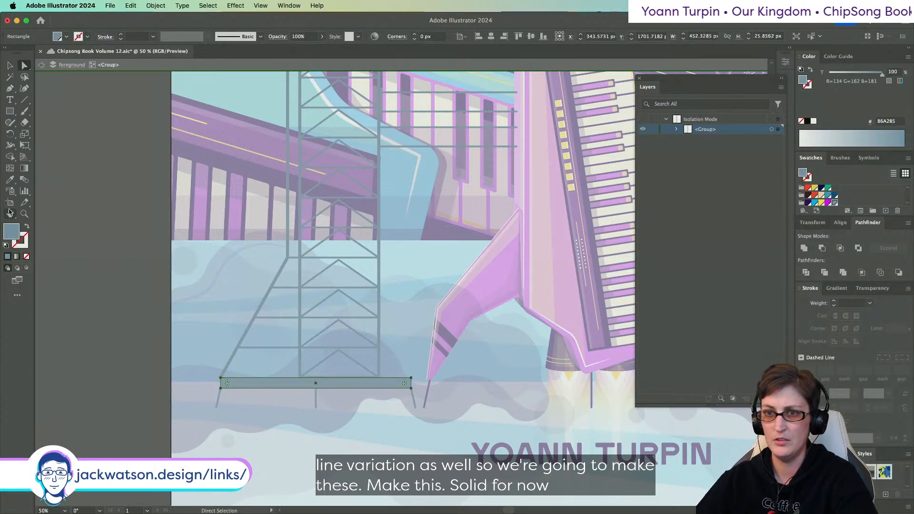
click(10, 183)
click(250, 327)
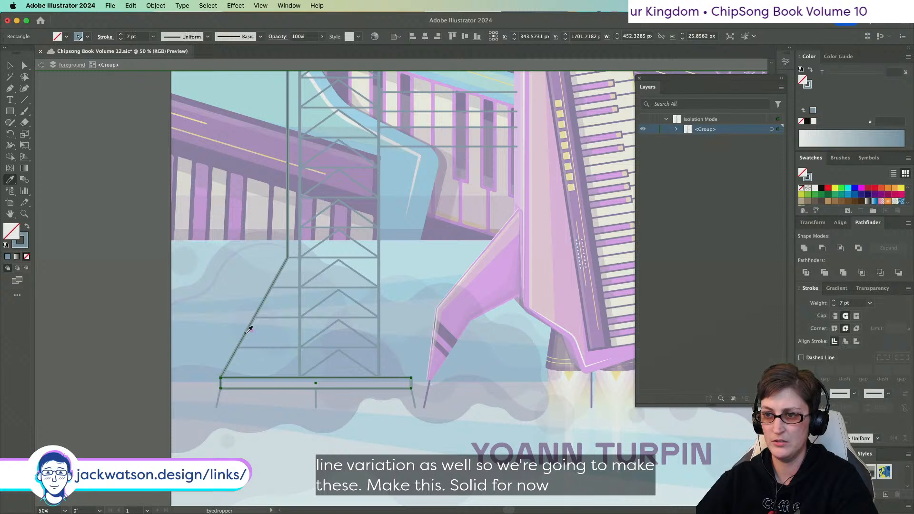
scroll(824, 194, down, 5)
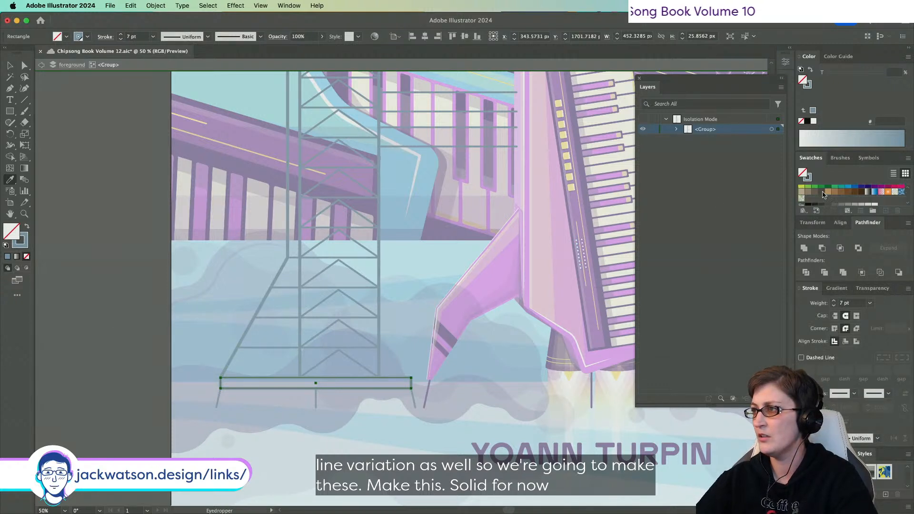
click(813, 110)
key(shift+super+a)
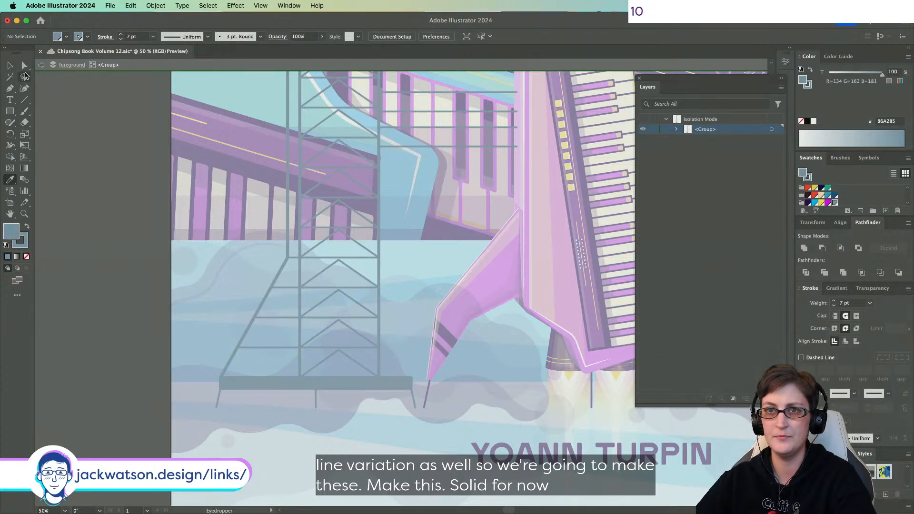
- Try a different stroke weight on the platform's three legs, undo it and clear the selection
drag(438, 404, 437, 402)
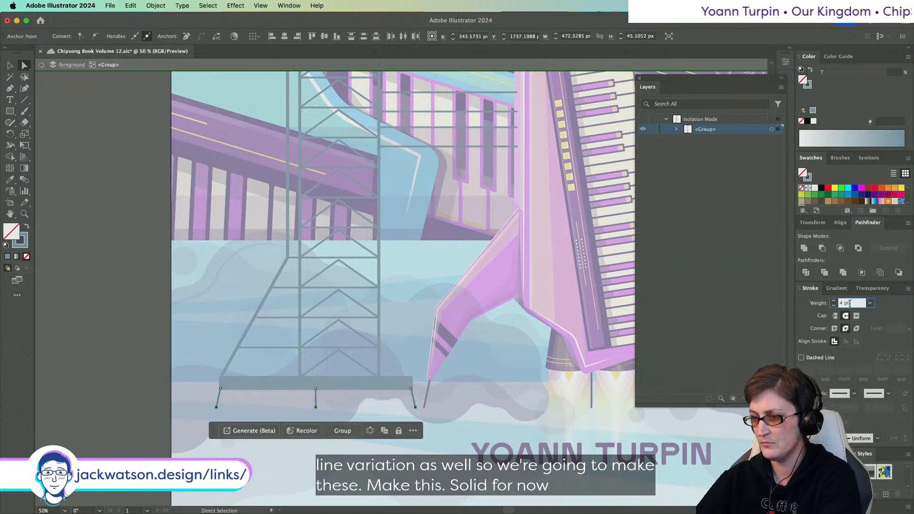
click(554, 337)
key(super+z)
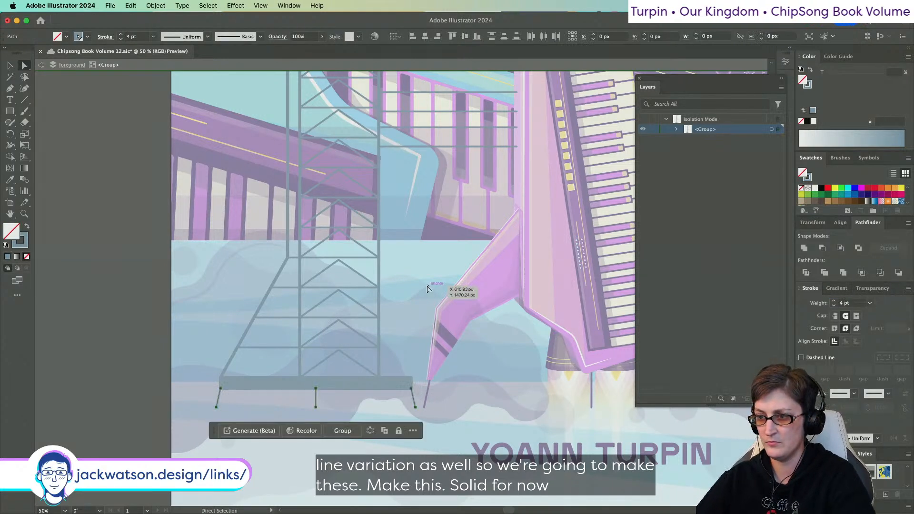
click(428, 288)
- Examine the line weights and shape of the whole scaffolding, from its platform to the top of the tower
scroll(391, 279, up, 4)
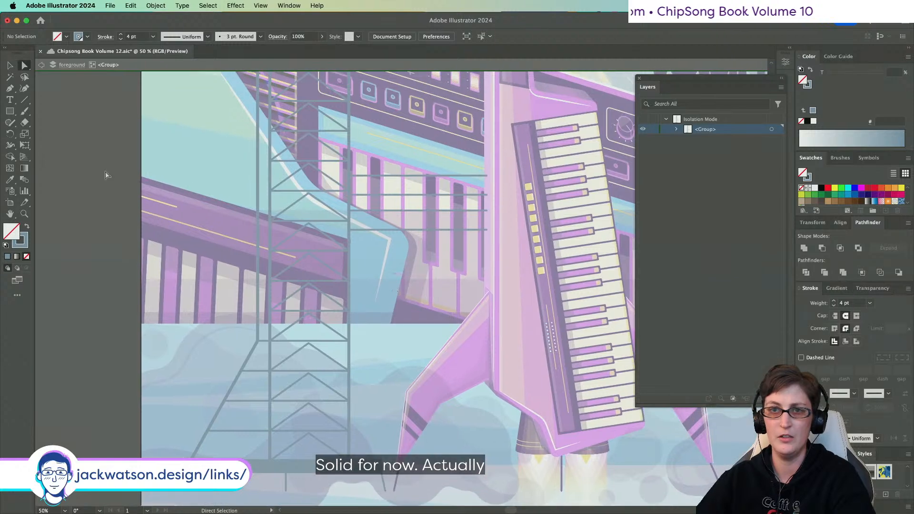
key(super+minus)
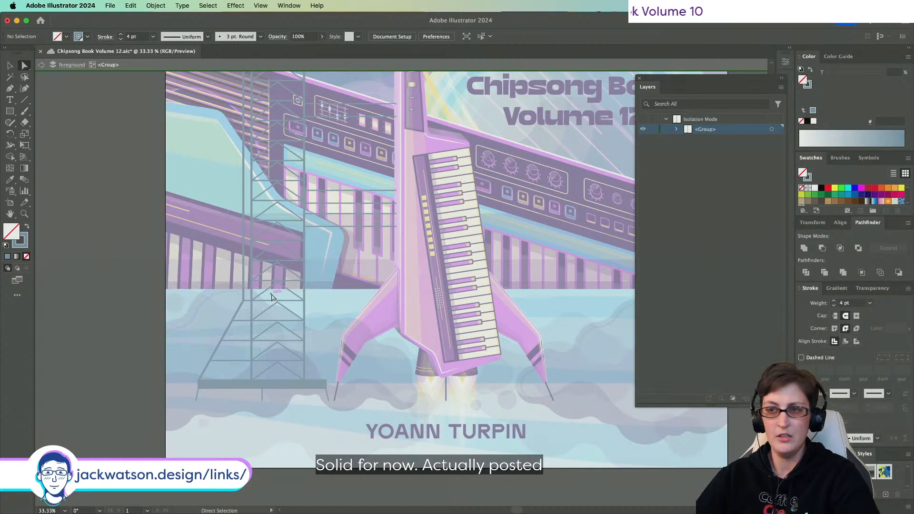
scroll(272, 298, up, 4)
scroll(273, 125, up, 1)
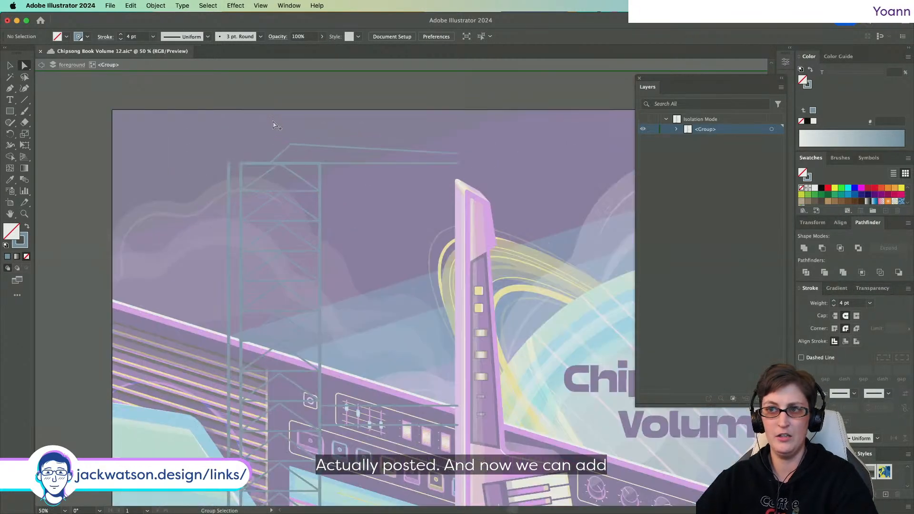
scroll(273, 125, down, 10)
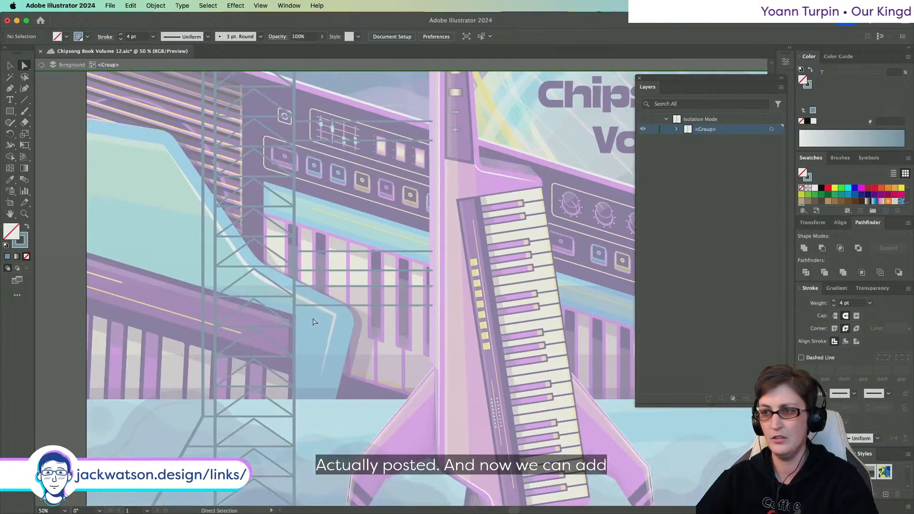
scroll(374, 336, down, 2)
scroll(374, 335, up, 2)
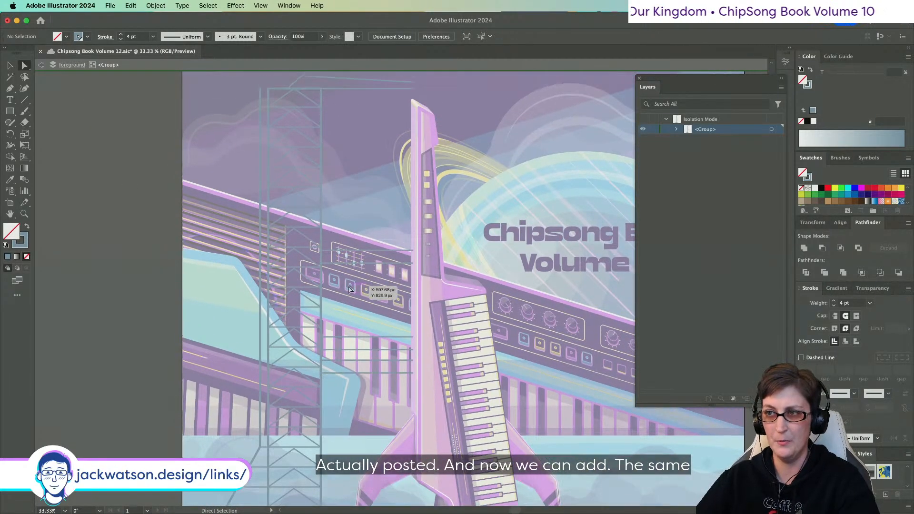
- Raise the peaks of the three lowest inverted-V braces in the scaffolding tower to meet the crossbars above them
scroll(333, 334, down, 8)
scroll(291, 292, up, 3)
scroll(257, 284, down, 1)
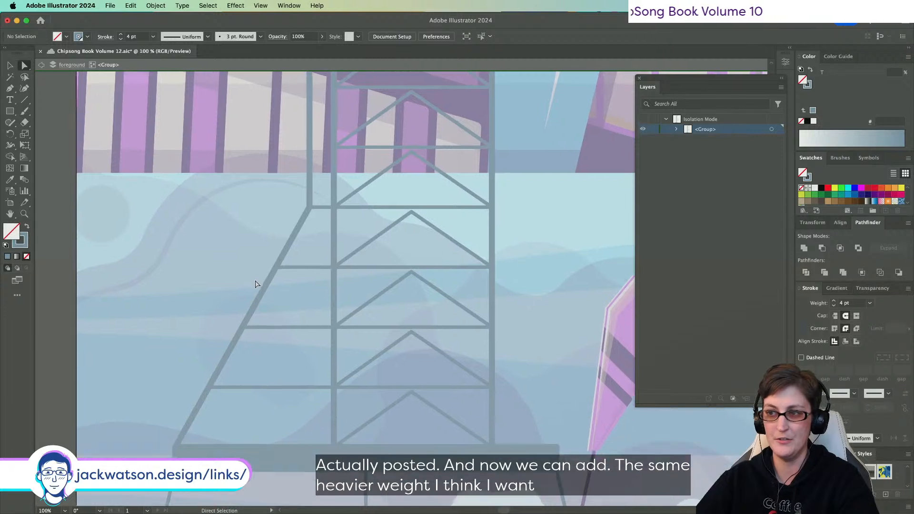
click(9, 89)
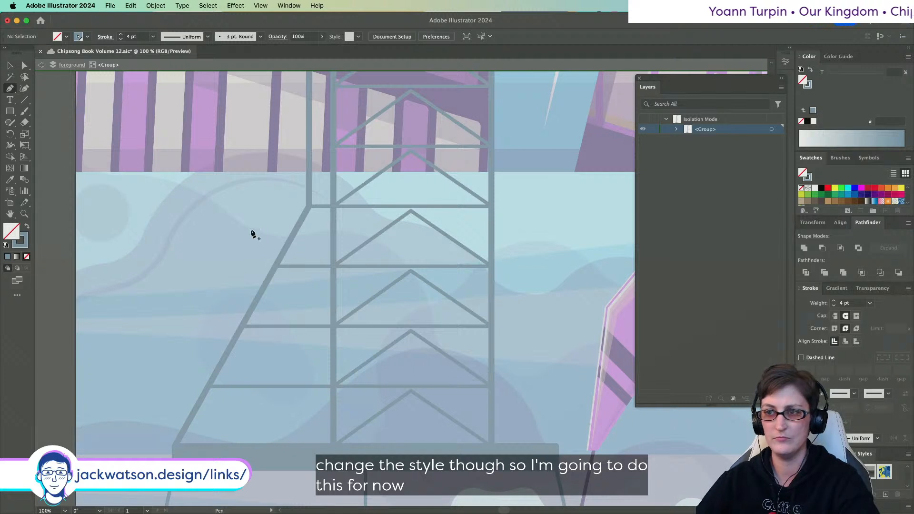
scroll(273, 255, down, 3)
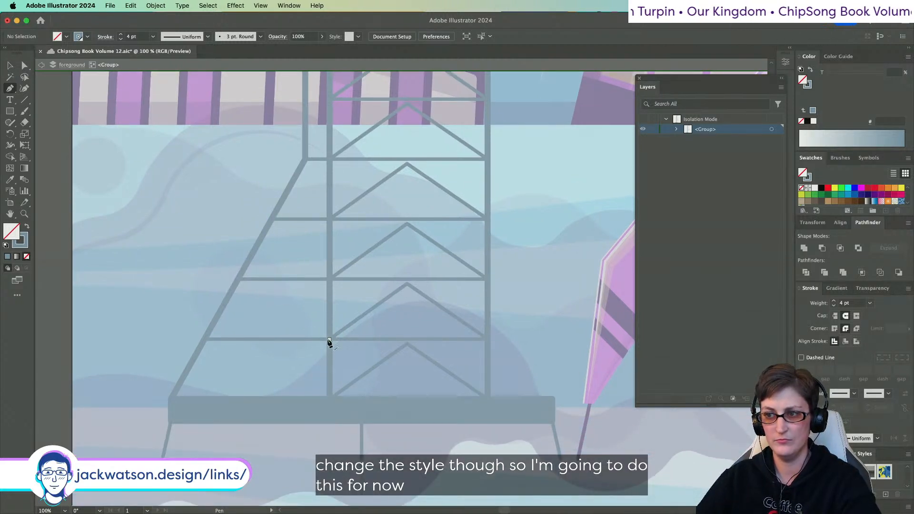
click(25, 66)
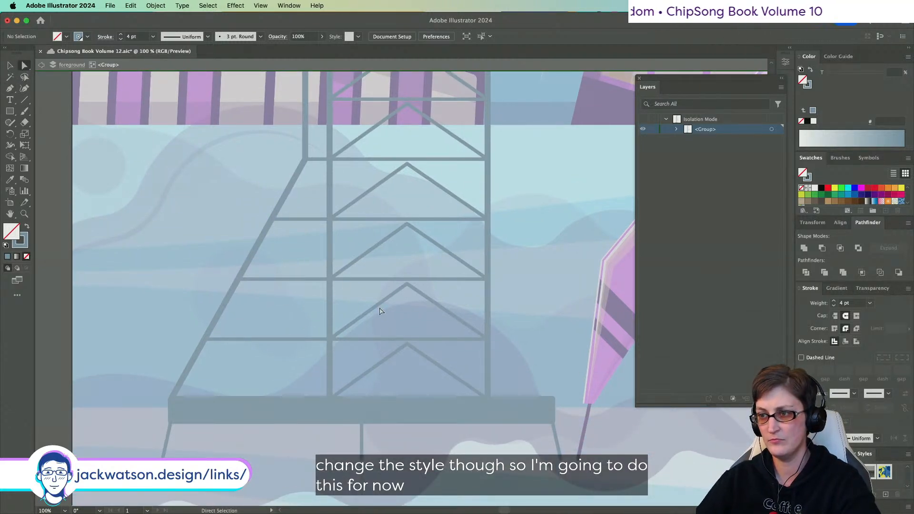
click(407, 284)
click(407, 344)
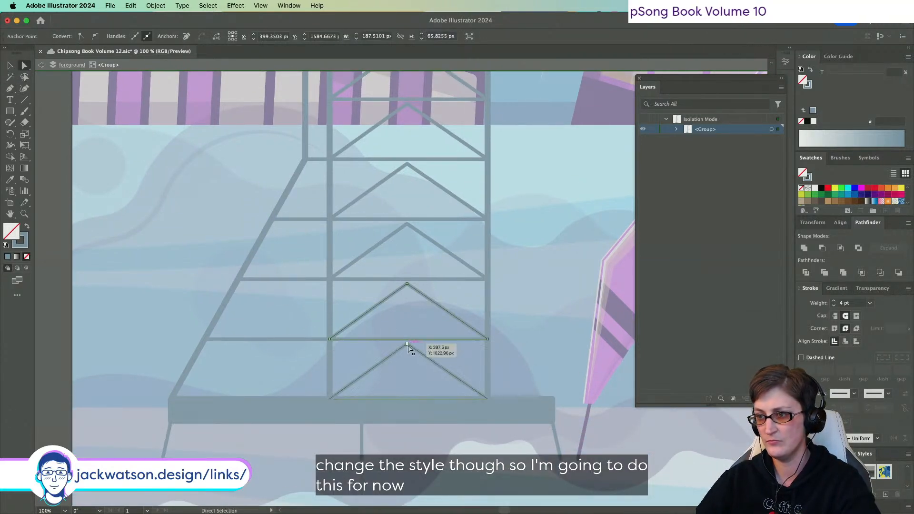
shift+click(407, 284)
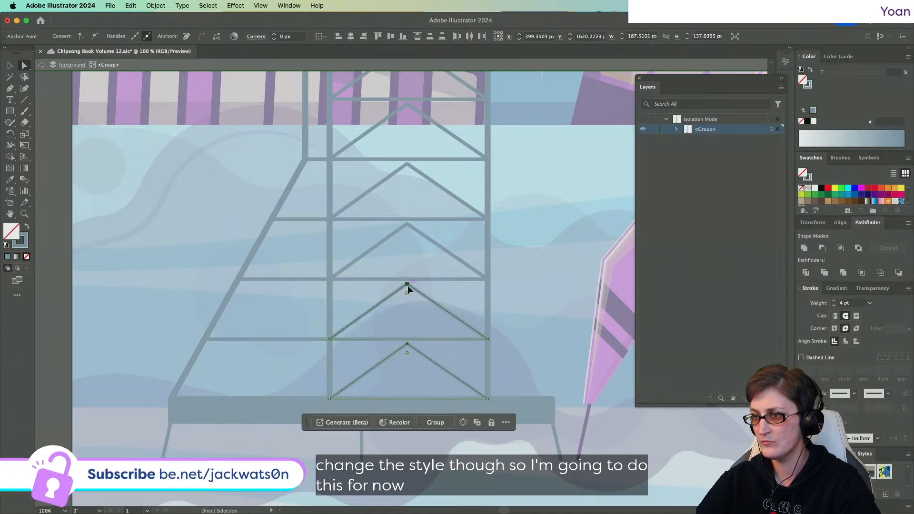
shift+click(407, 284)
drag(407, 344, 406, 339)
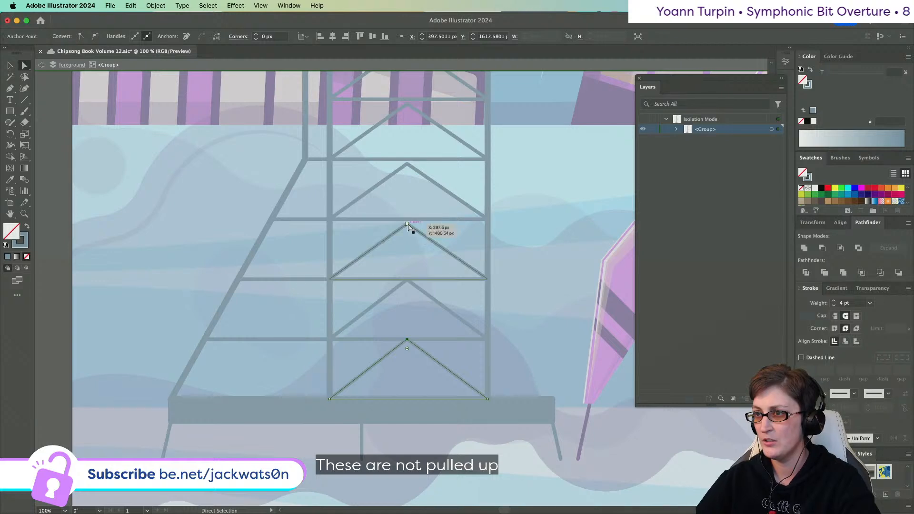
drag(407, 225, 408, 220)
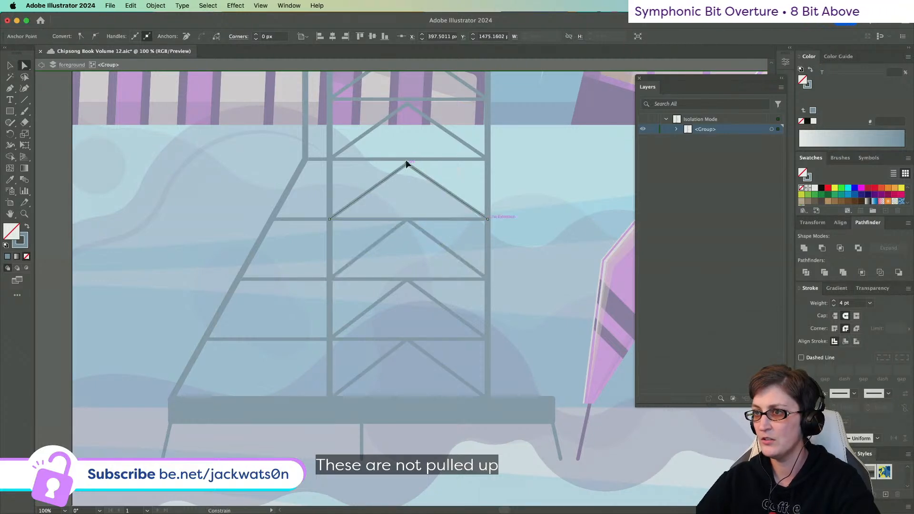
- Raise the peaks of the tower's next braces, in front of the lower piano keys, to their crossbars
scroll(408, 176, up, 3)
click(407, 153)
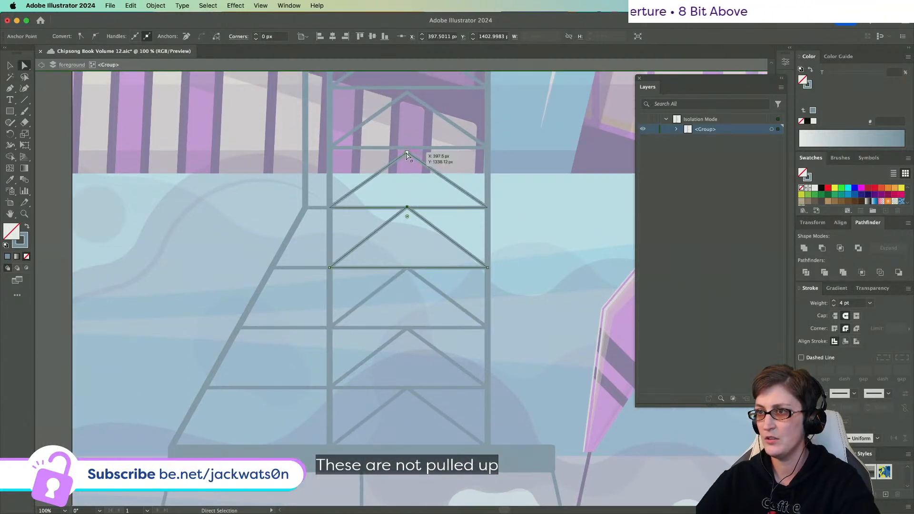
scroll(408, 150, up, 6)
click(408, 243)
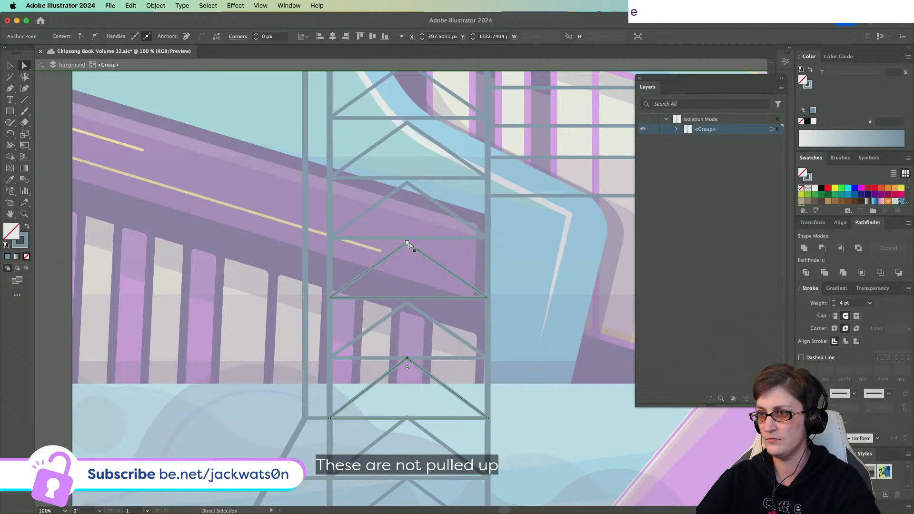
drag(408, 244, 407, 118)
- Pull the brace peaks beside the light-blue curved edge up to the crossbars above them
scroll(404, 215, up, 8)
click(400, 267)
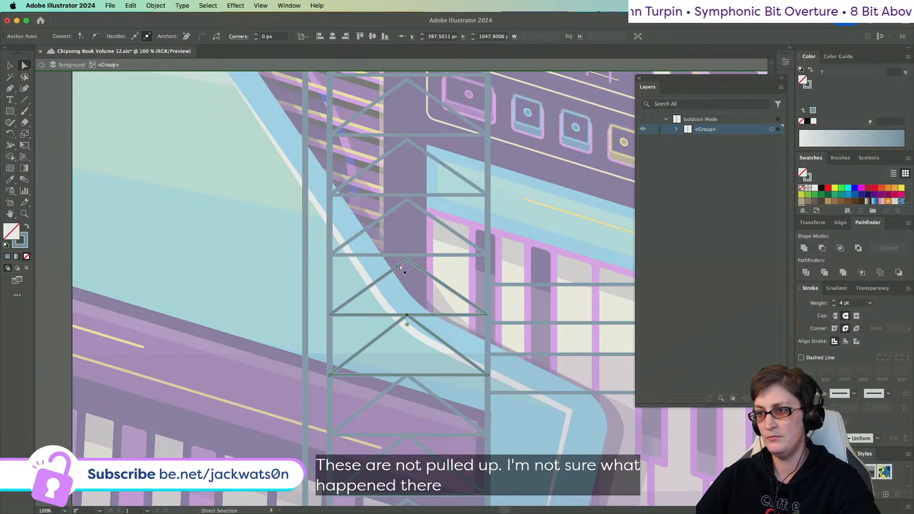
drag(407, 261, 407, 255)
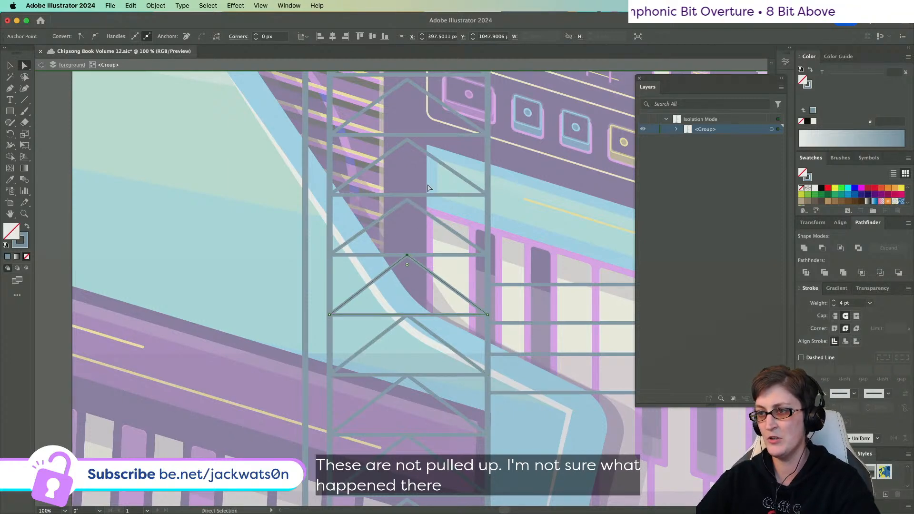
click(407, 199)
drag(407, 200, 408, 195)
- Snap the peaks of the tower braces in front of the synthesizer's button panel up to their crossbars
scroll(414, 288, up, 8)
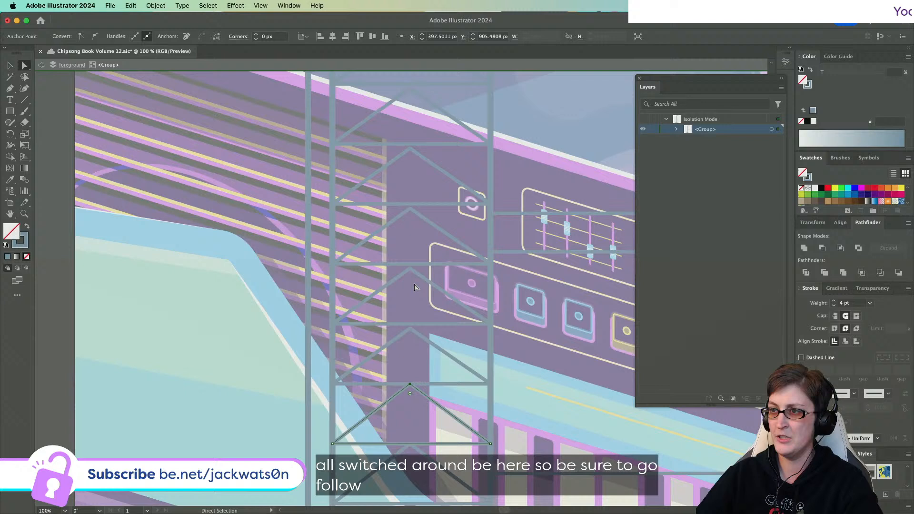
click(410, 329)
drag(410, 329, 412, 308)
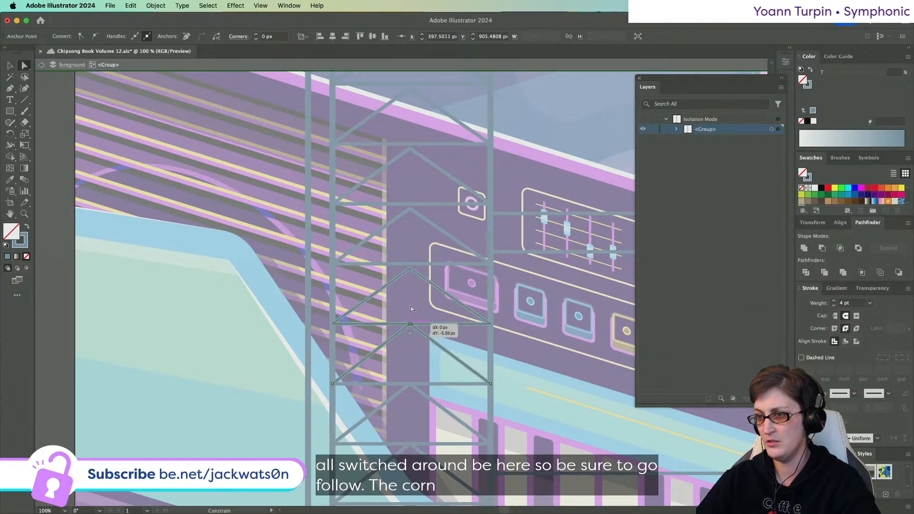
click(410, 270)
drag(410, 269, 410, 263)
click(410, 210)
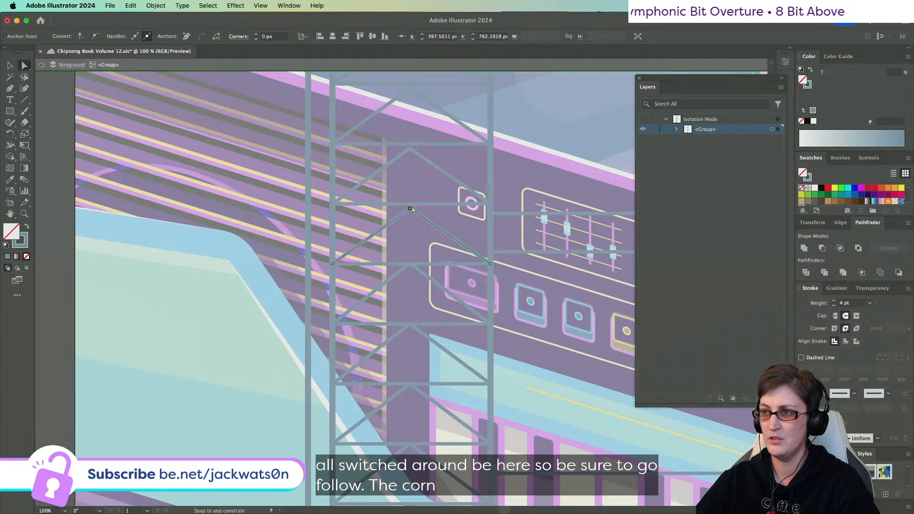
drag(410, 210, 410, 203)
click(411, 149)
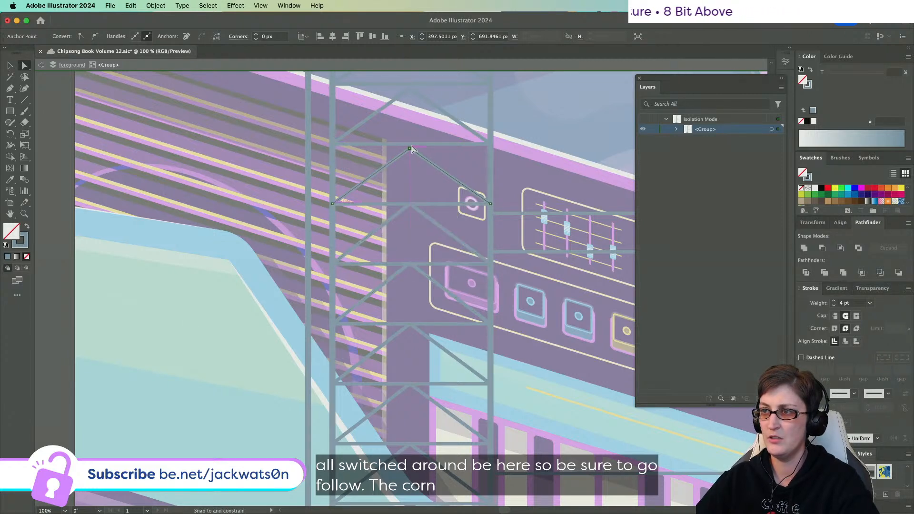
- Raise the brace peaks around the synthesizer's slanted pink upper edge to touch the crossbars above
scroll(414, 157, up, 3)
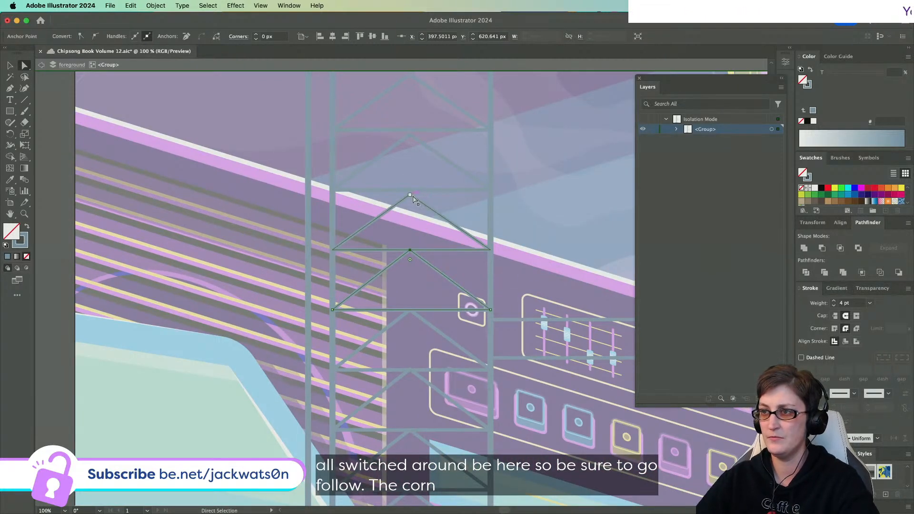
click(410, 195)
drag(410, 195, 411, 190)
click(410, 135)
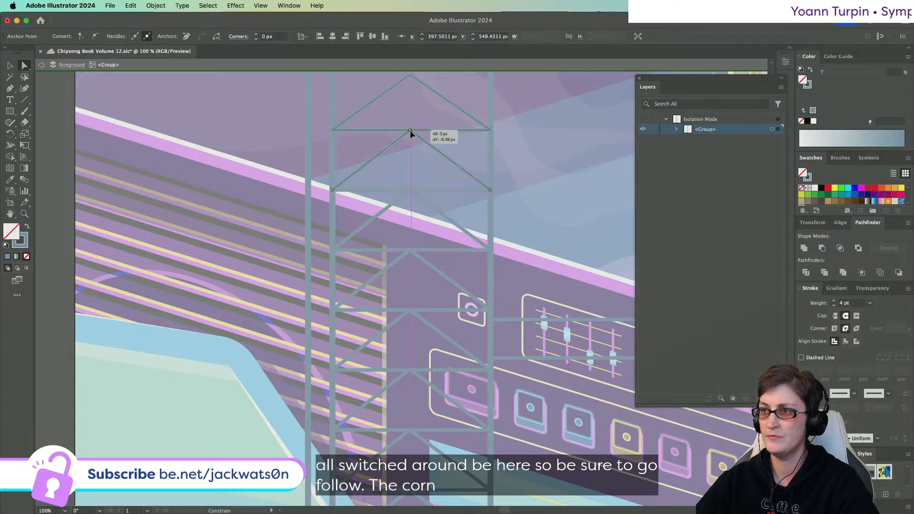
scroll(409, 131, up, 8)
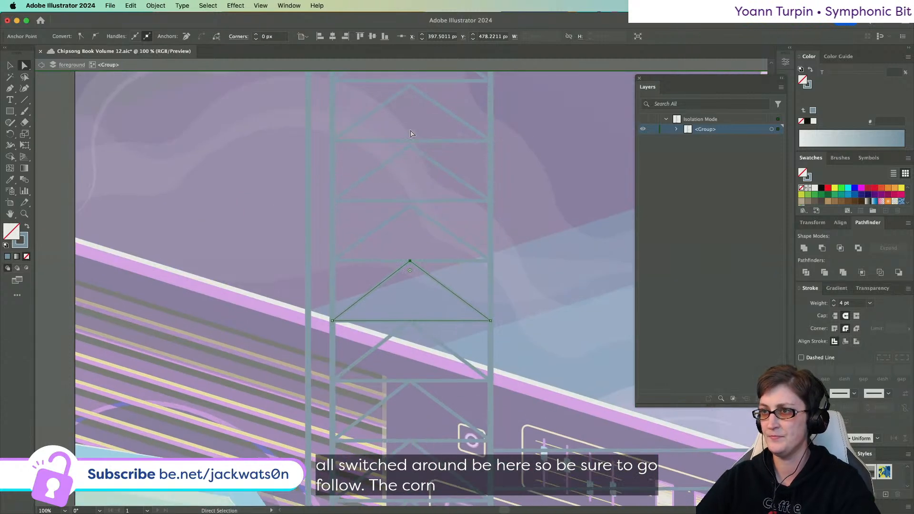
- Align the peaks of the remaining braces up to the tower's top with their crossbars and deselect them
click(409, 201)
scroll(410, 204, up, 1)
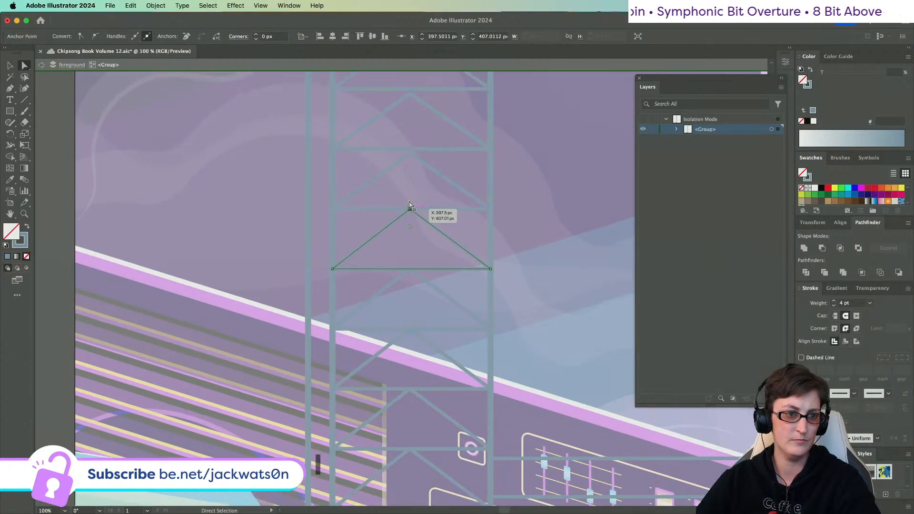
scroll(410, 205, up, 3)
click(410, 204)
drag(409, 204, 411, 143)
scroll(412, 144, up, 10)
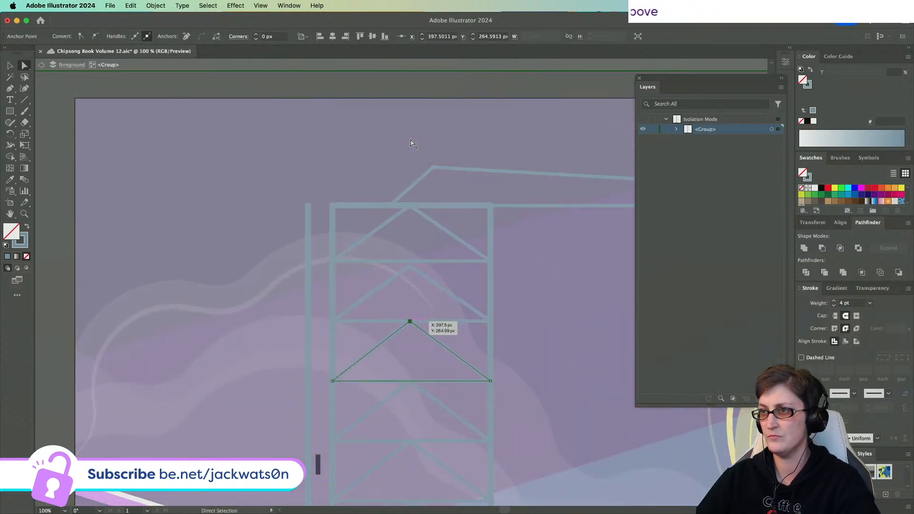
click(413, 213)
click(410, 206)
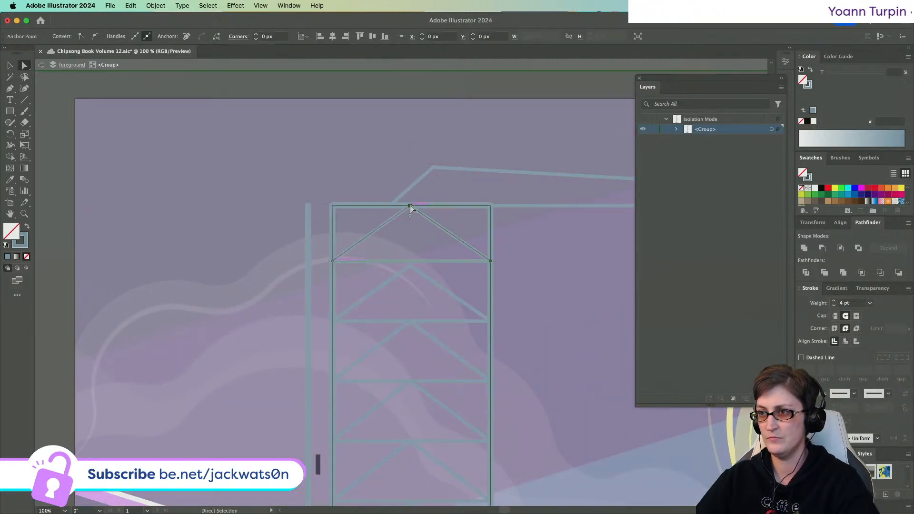
drag(410, 266, 406, 262)
click(259, 253)
- Draw a tall rectangle about 104 by 1561 px inside the tower, from the platform up to its top edge
scroll(260, 254, down, 9)
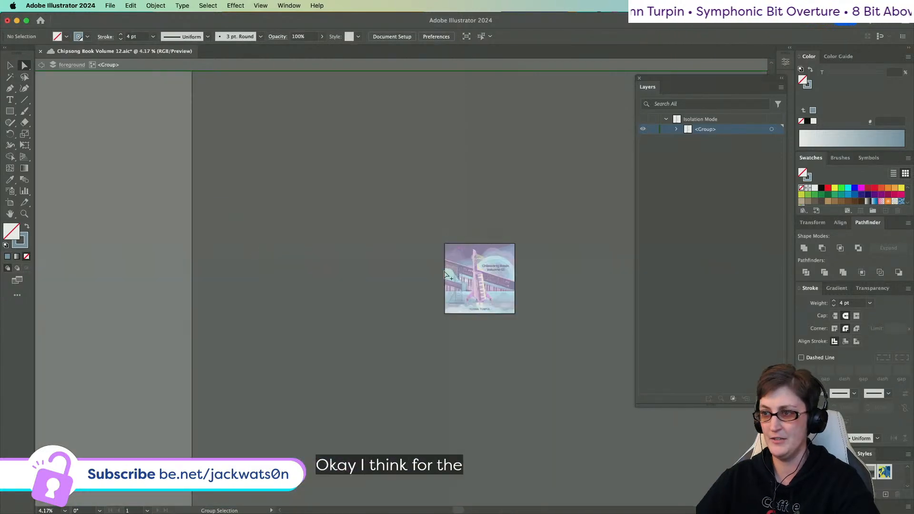
scroll(476, 271, up, 6)
click(9, 111)
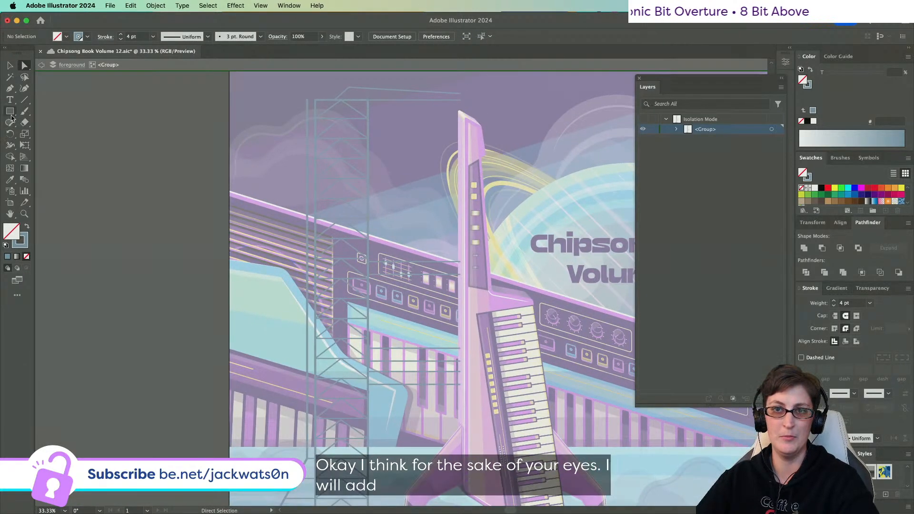
scroll(98, 207, down, 3)
scroll(97, 207, down, 4)
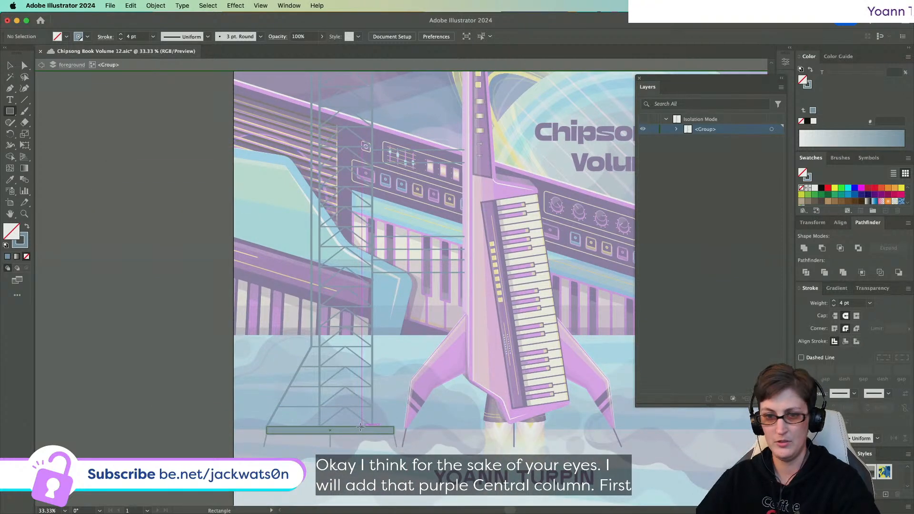
mouse_move(360, 427)
mouse_down()
mouse_move(334, 116)
mouse_move(345, 76)
mouse_move(345, 169)
mouse_move(333, 175)
mouse_up()
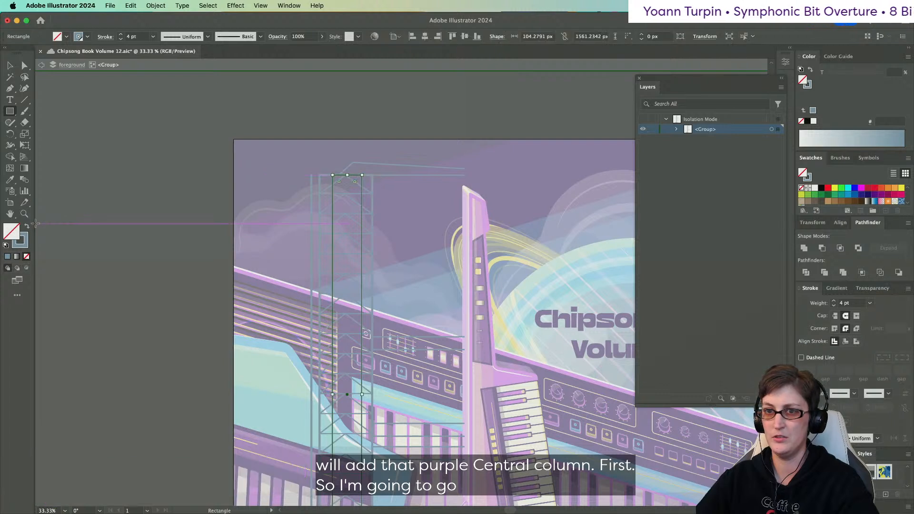
- Fill the rectangle with dark purple (2D065D) without a stroke, place it behind the scaffolding lines and deselect it
click(28, 226)
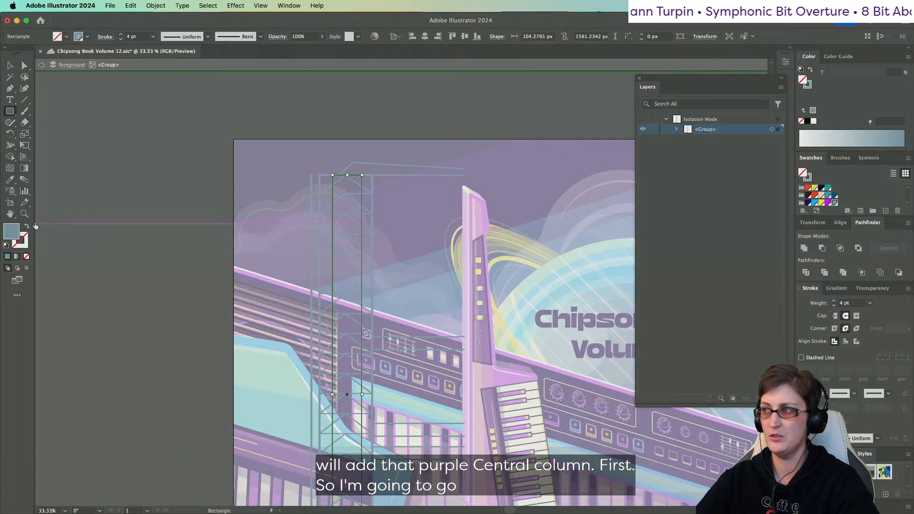
click(808, 203)
key(super+x)
key(super+b)
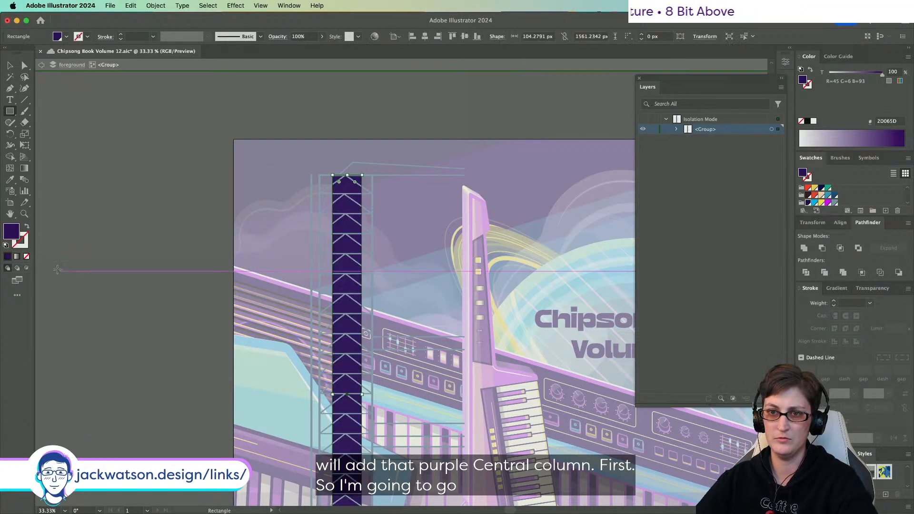
key(super+shift+a)
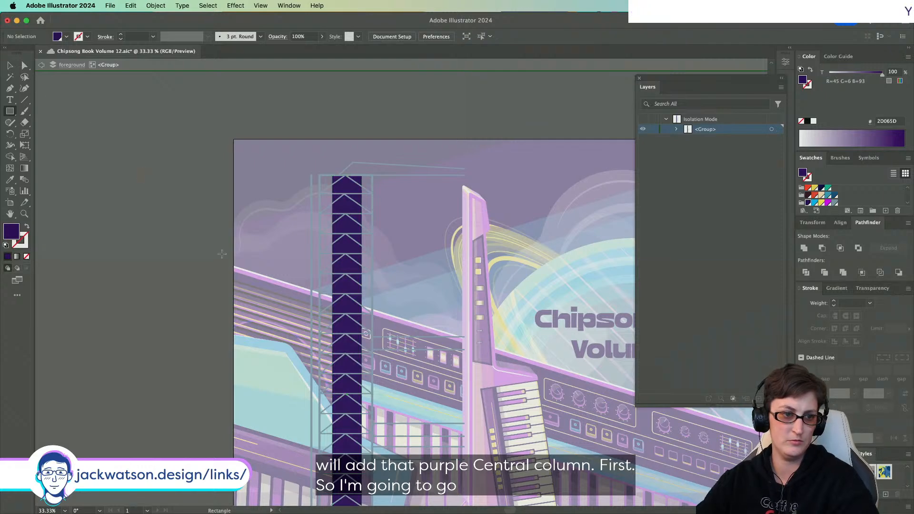
- Shift the purple column sideways, narrow it to about 23 px, and place an identical copy beside it
scroll(308, 310, down, 2)
scroll(347, 306, up, 1)
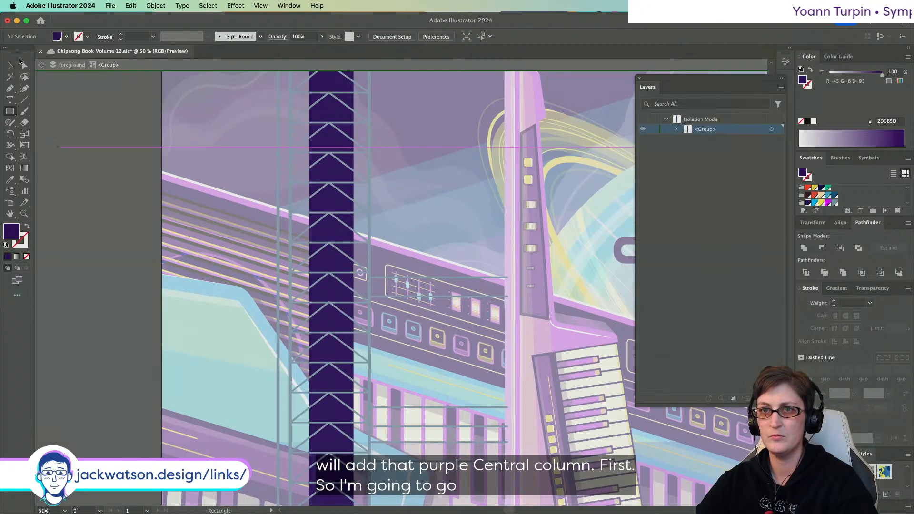
click(10, 65)
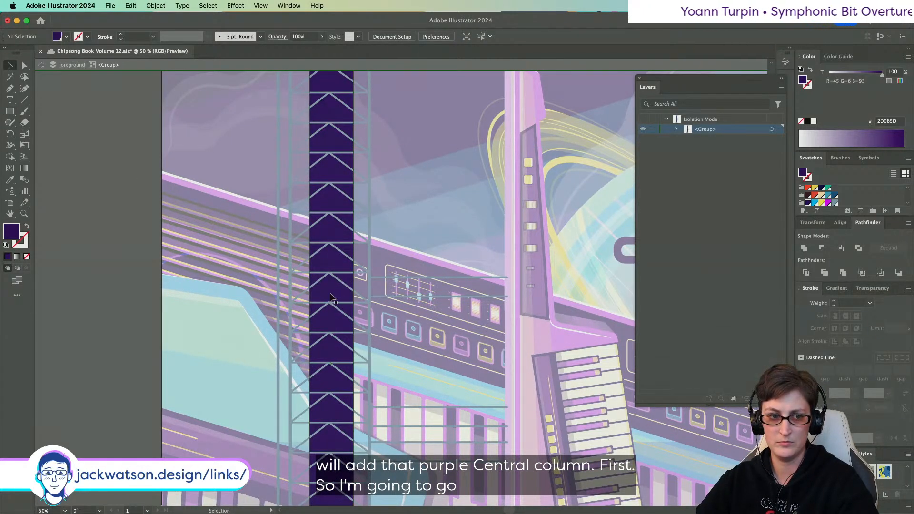
drag(332, 295, 322, 296)
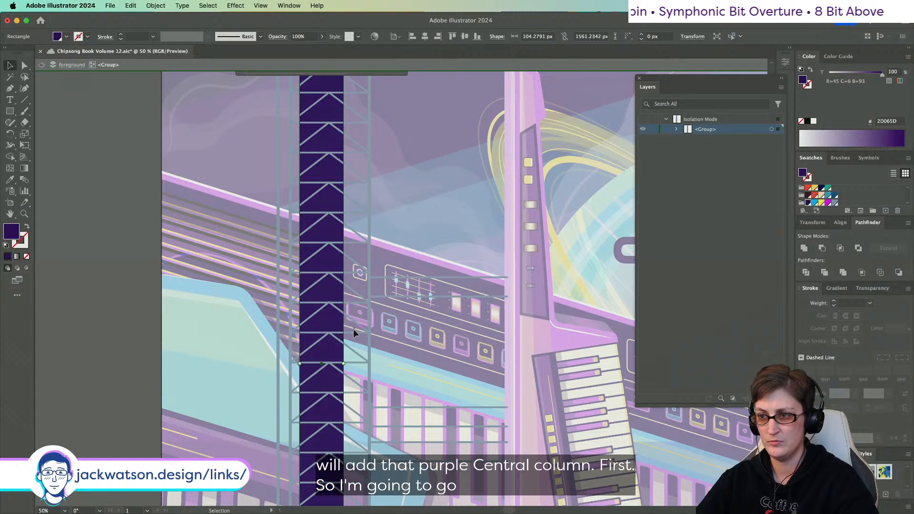
scroll(354, 329, up, 1)
drag(340, 375, 313, 346)
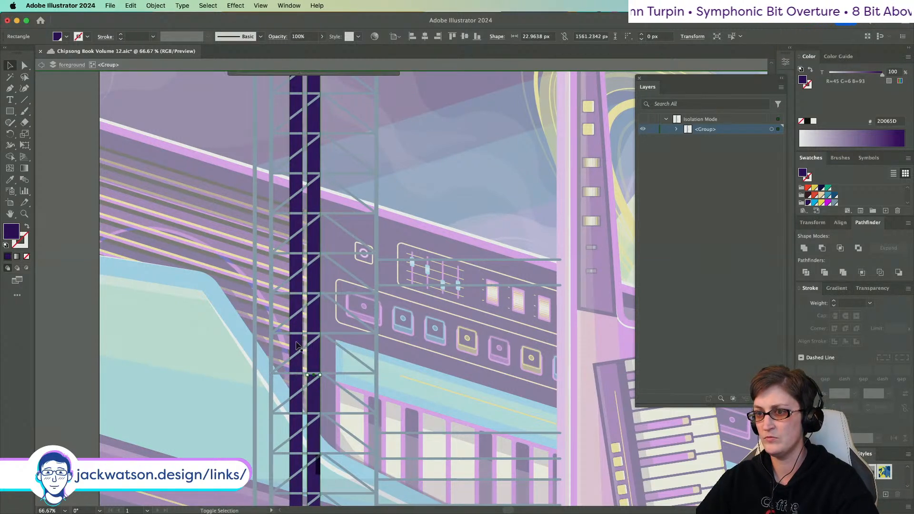
- Group the two dark purple columns, lock that group within the scaffolding, and clear the selection
shift+click(296, 345)
key(super+g)
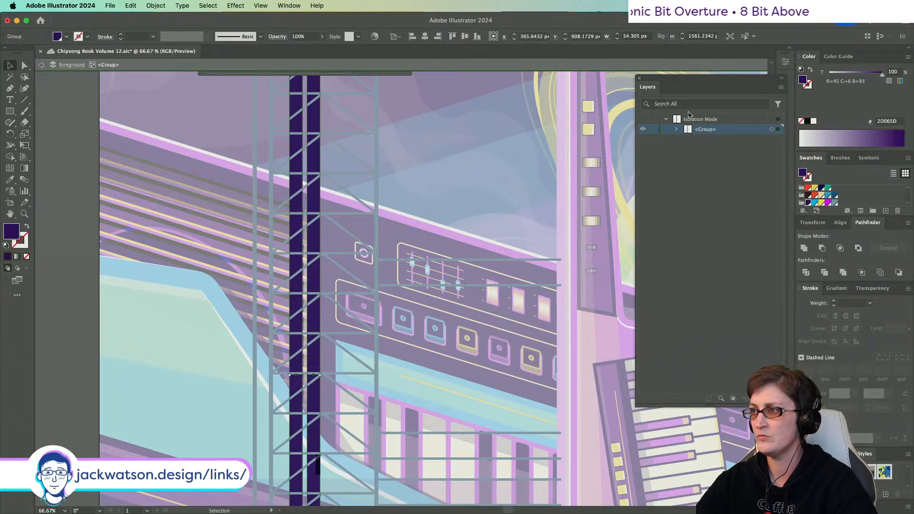
click(677, 130)
click(775, 130)
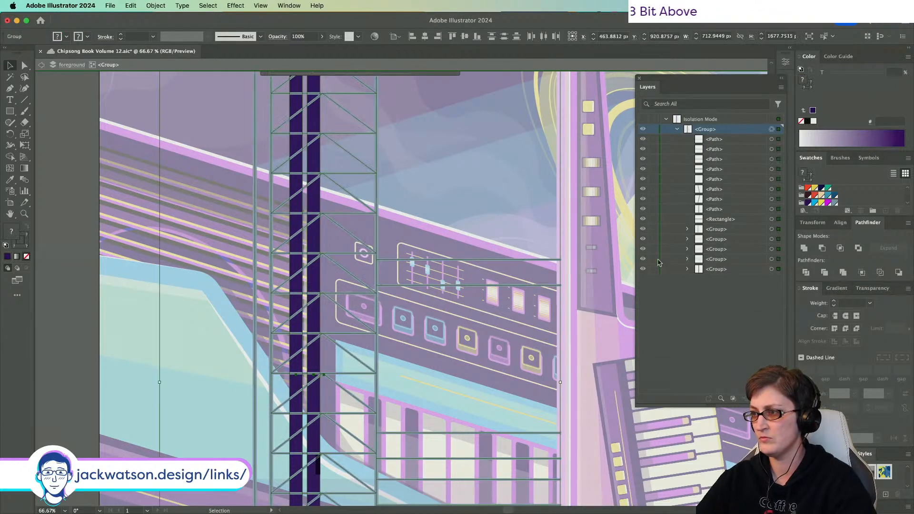
click(653, 269)
key(super+0)
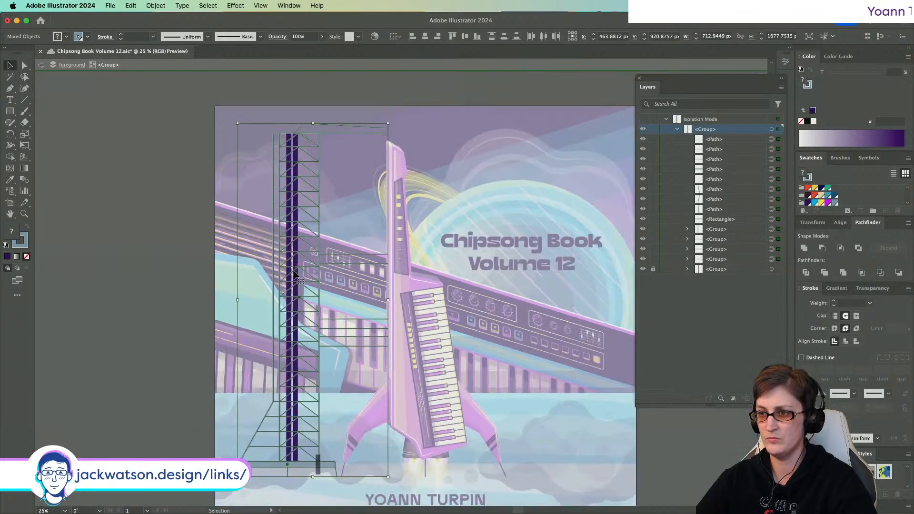
click(316, 118)
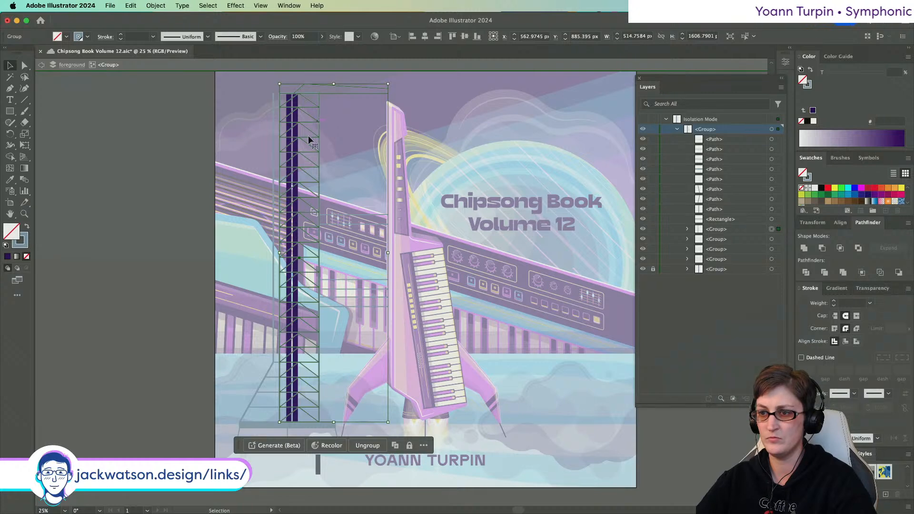
click(194, 372)
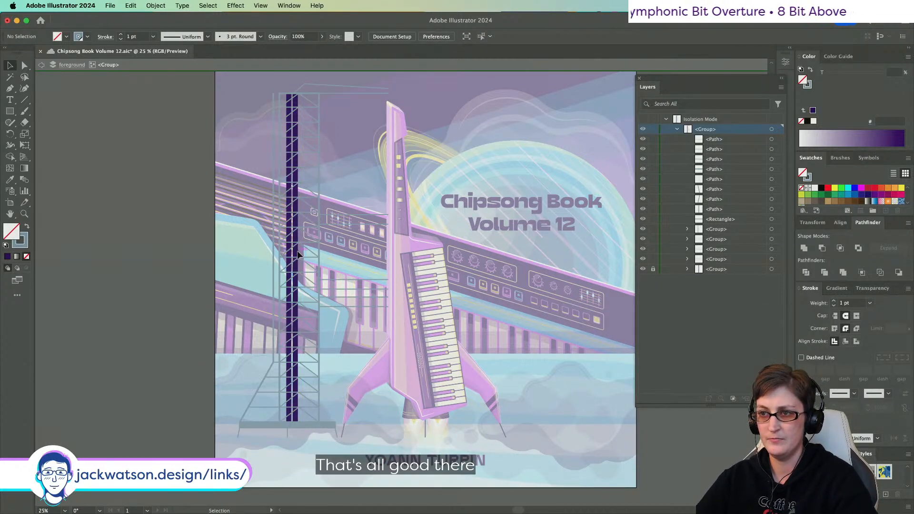
- Draw a thin rectangle about 187.5 by 11 px under an upper tower crossbar and fill it with the columns' dark purple (2D065D), without a stroke
scroll(341, 101, up, 2)
scroll(277, 138, up, 1)
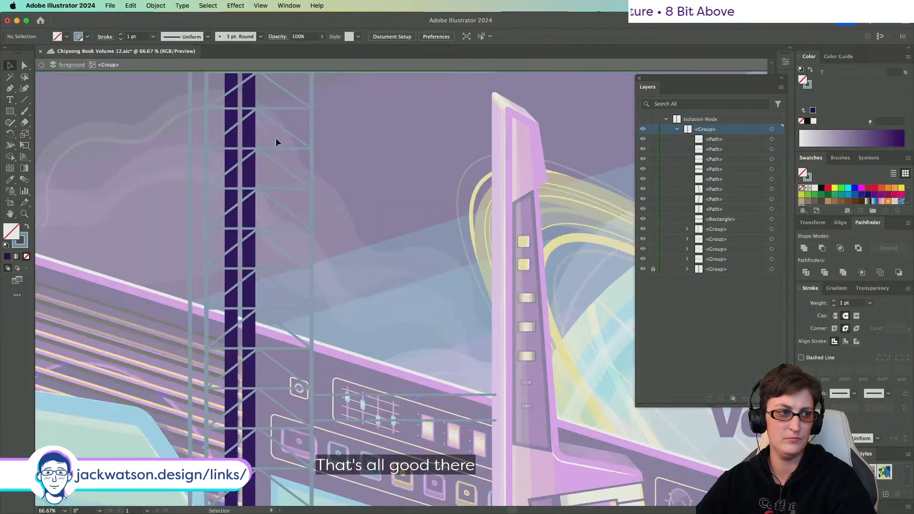
scroll(217, 130, up, 2)
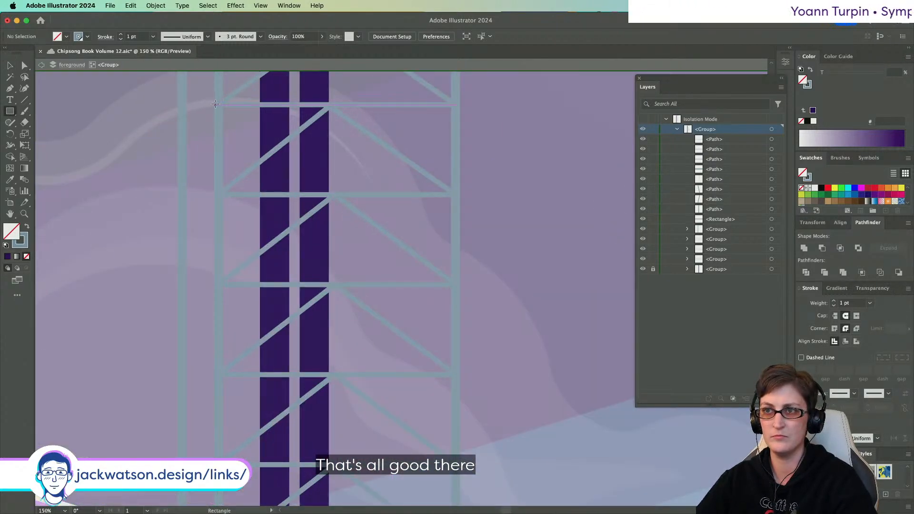
drag(219, 104, 456, 118)
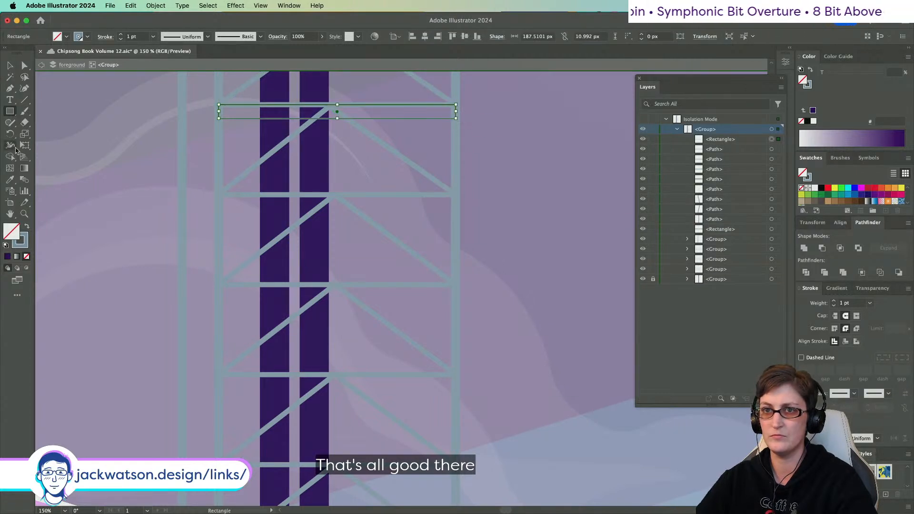
click(14, 182)
click(309, 138)
key(v)
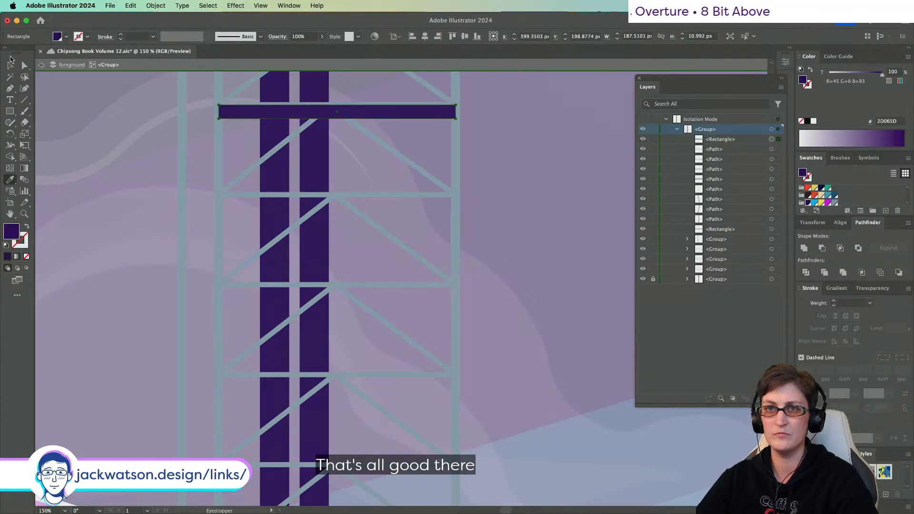
- Move the thin purple bar behind the scaffolding lines, directly above the locked column group in the stacking order
click(158, 124)
click(314, 112)
key(Delete)
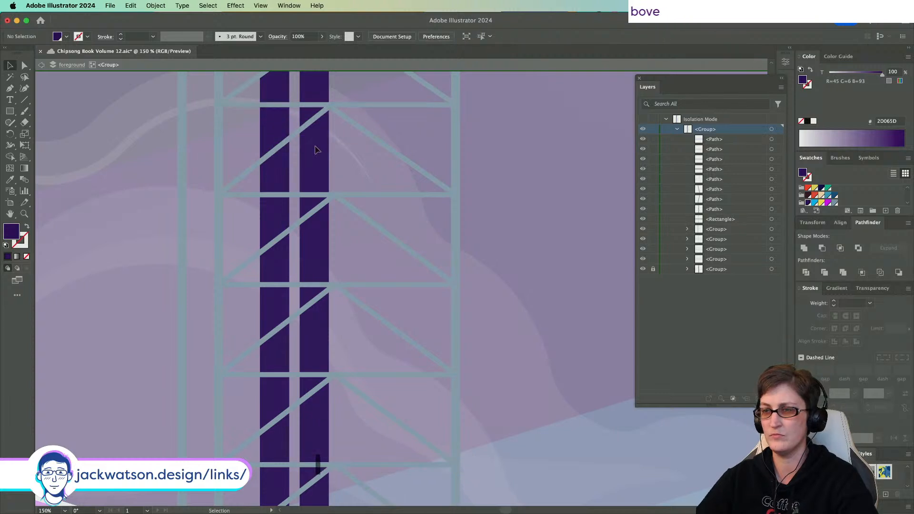
key(super+z)
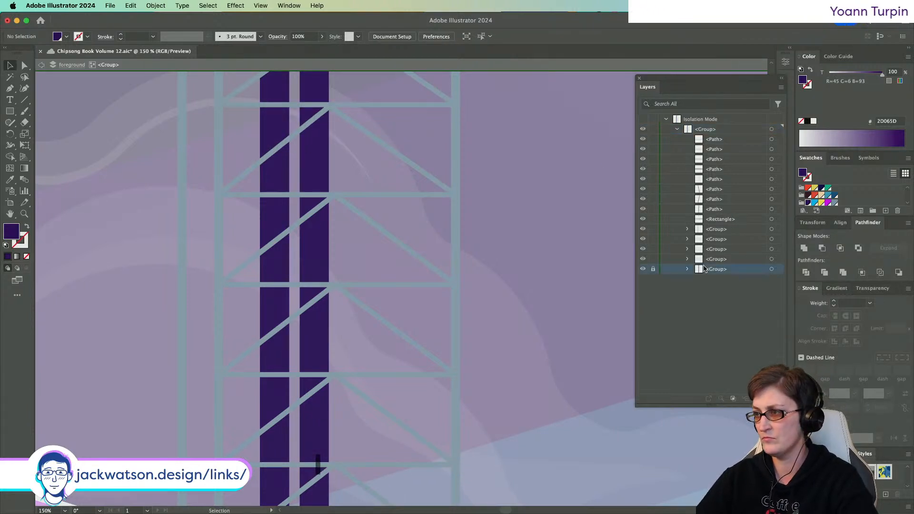
drag(719, 139, 716, 274)
- Duplicate the purple bar down the tower, one under each successive crossbar, until there are eight bars
drag(396, 114, 396, 204)
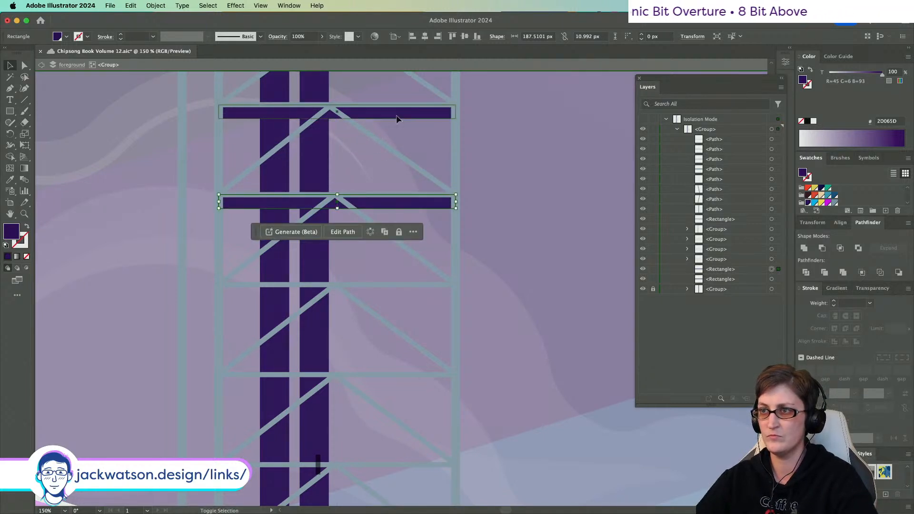
shift+click(396, 117)
drag(397, 117, 397, 295)
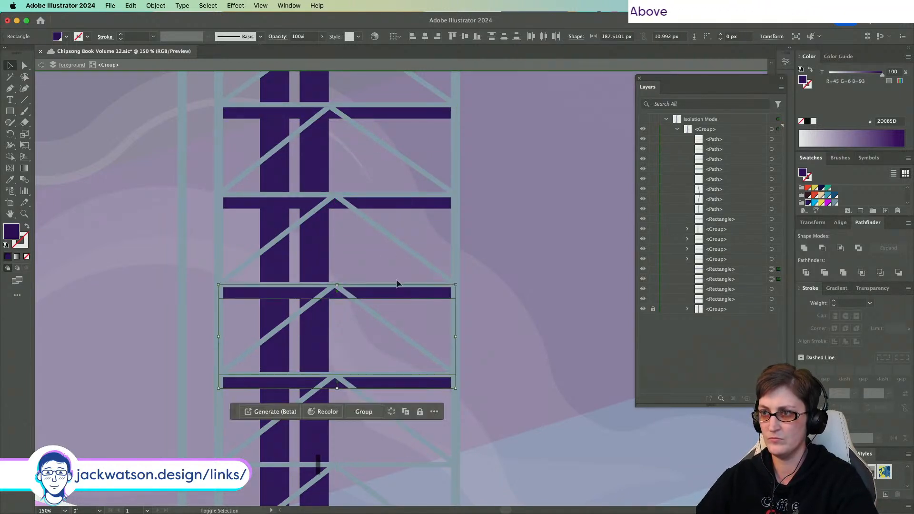
shift+click(414, 117)
key(a)
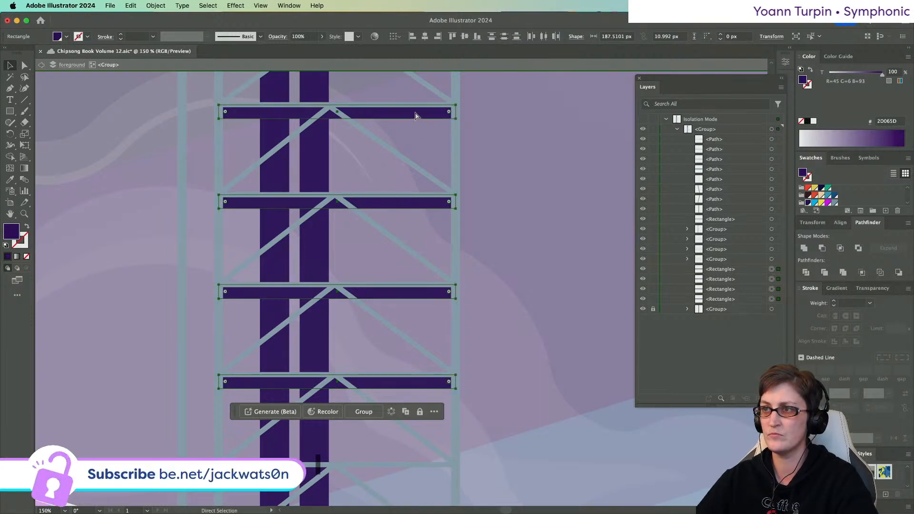
drag(416, 116, 423, 474)
- Duplicate the four lowest purple bars onto the next four crossbars beside the synthesizer controls
scroll(378, 383, down, 1)
scroll(378, 383, down, 4)
scroll(378, 382, down, 3)
scroll(378, 381, right, 1)
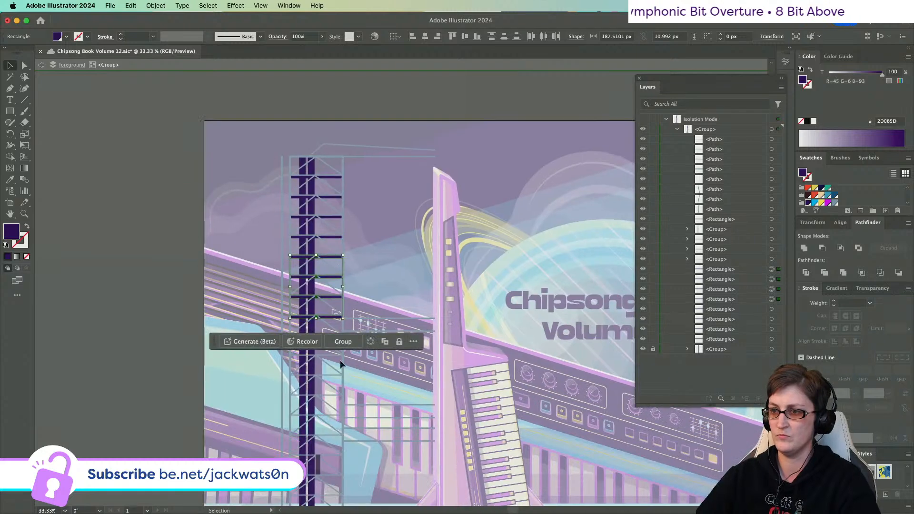
scroll(340, 362, up, 2)
scroll(328, 270, up, 1)
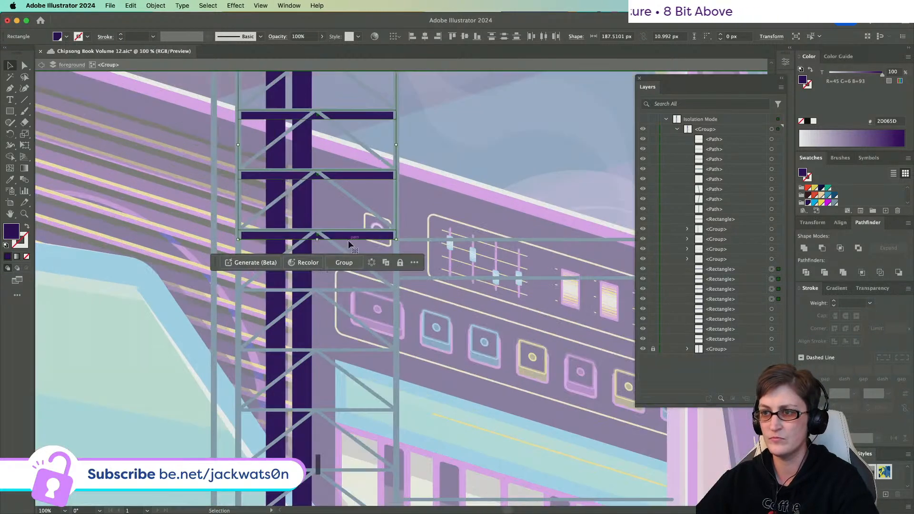
drag(352, 237, 360, 478)
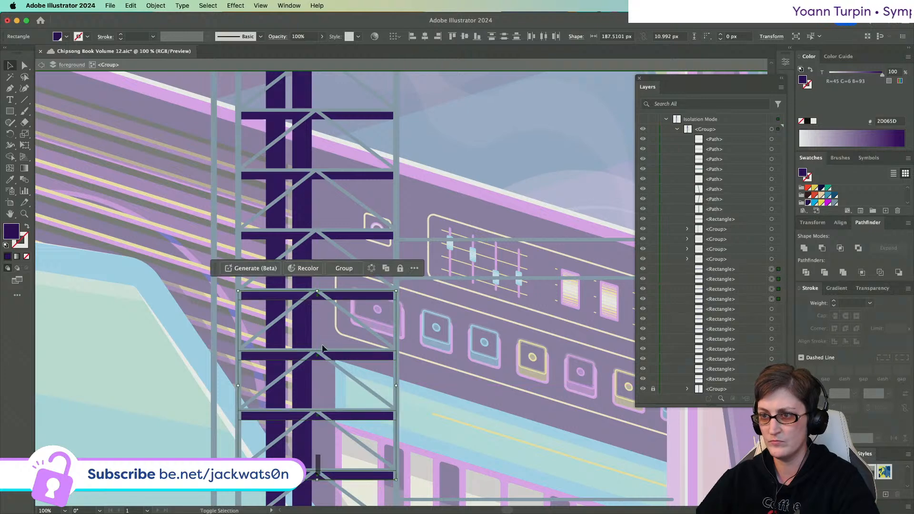
- Top-align the four newest bars as a group with the existing bar above, and ungroup them, removing the overlapping duplicate
scroll(379, 302, up, 1)
drag(364, 300, 367, 246)
key(super+g)
shift+click(399, 202)
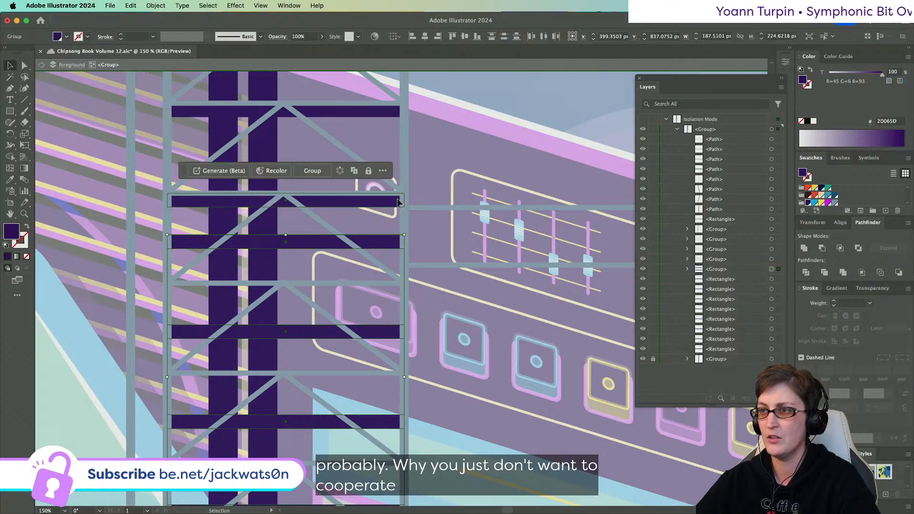
click(455, 38)
click(372, 211)
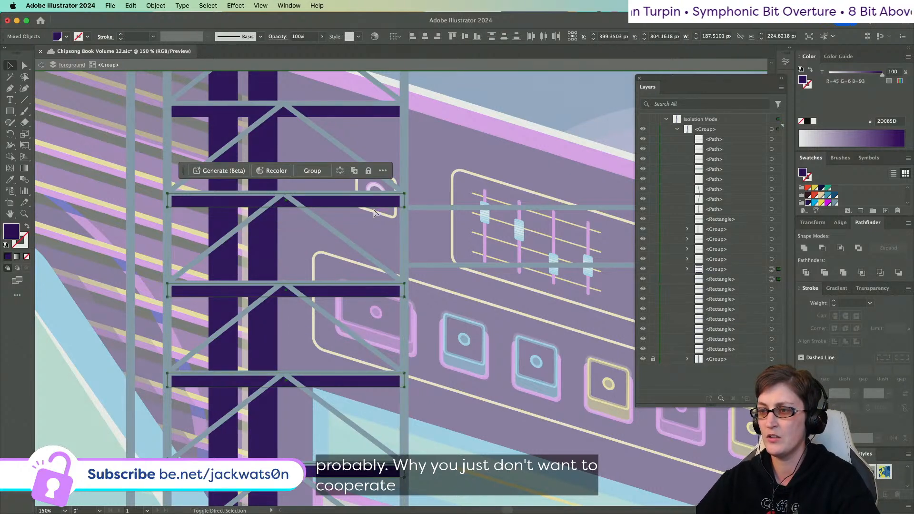
click(370, 206)
right_click(370, 208)
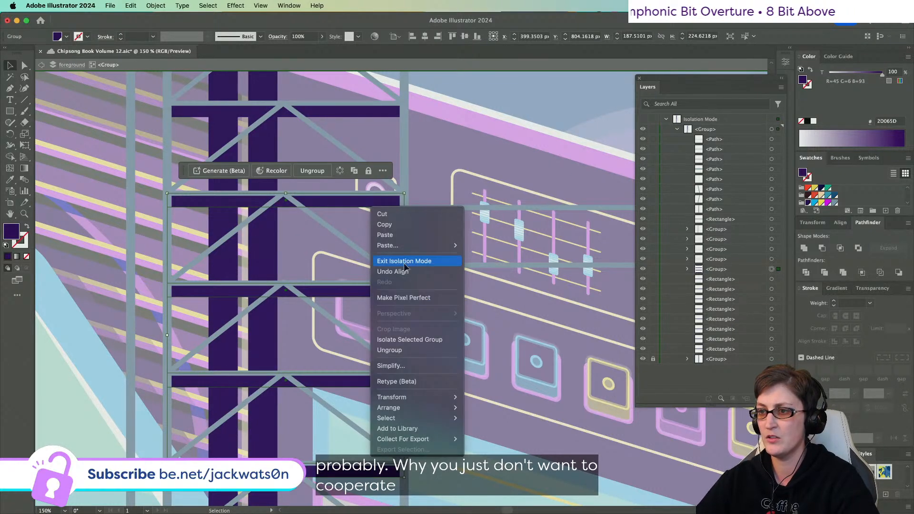
click(403, 347)
click(374, 212)
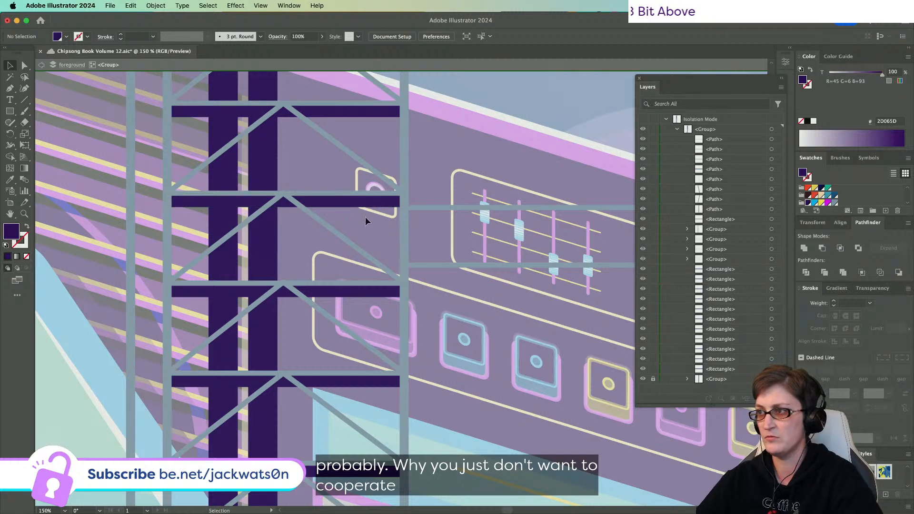
- Duplicate the four lowest bars onto the following crossbars in front of the keyboard keys and fine-tune their alignment
scroll(365, 217, down, 2)
scroll(363, 229, down, 5)
click(363, 235)
key(super+f)
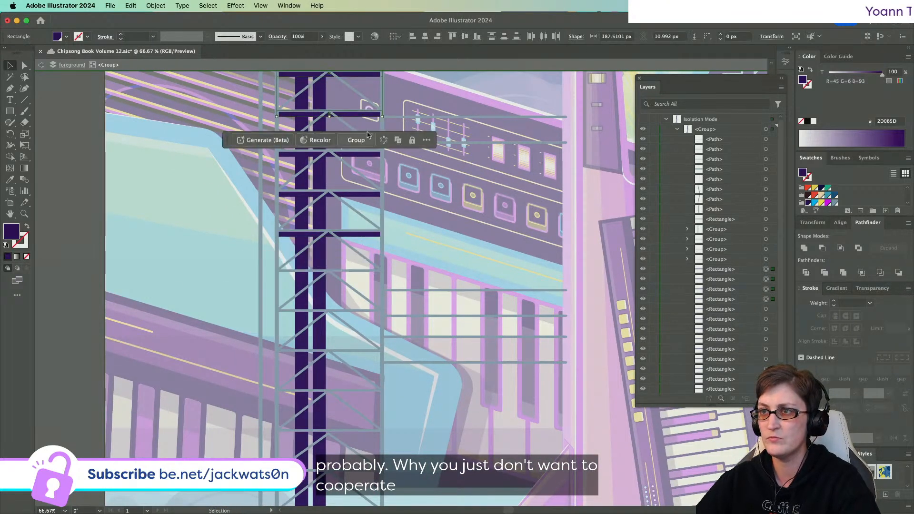
drag(371, 115, 373, 390)
scroll(368, 247, up, 6)
scroll(383, 426, down, 1)
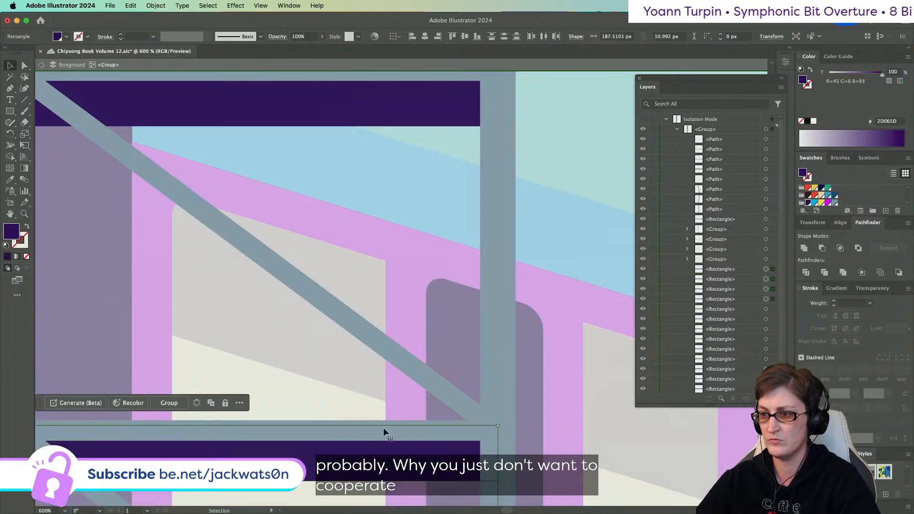
drag(385, 450, 382, 457)
scroll(383, 456, down, 4)
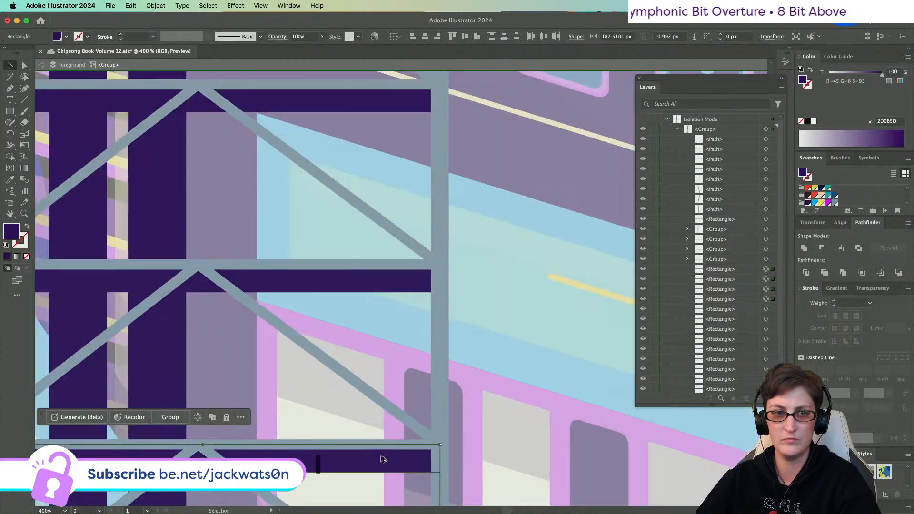
scroll(374, 452, down, 3)
scroll(371, 450, down, 2)
scroll(371, 451, down, 6)
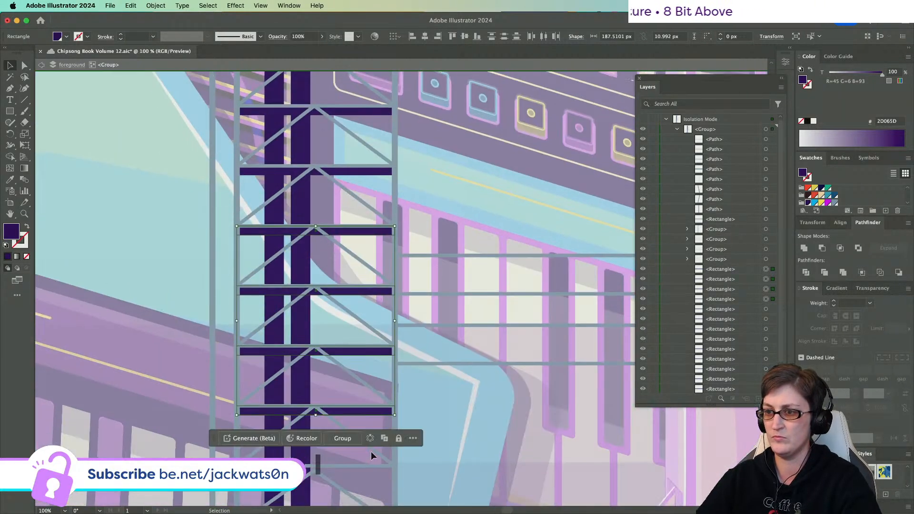
- Copy the set of four purple bars onto the next four crossbars, down past the water's horizon
key(a)
key(v)
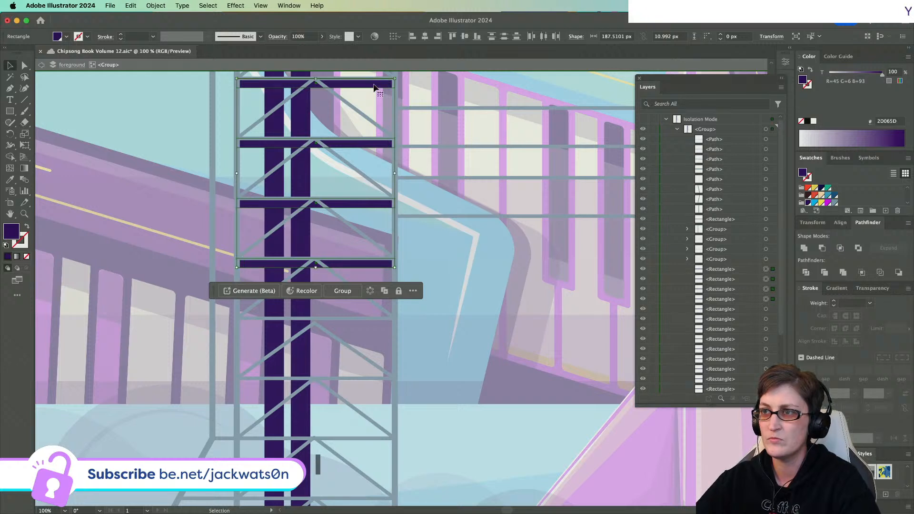
click(386, 324)
scroll(386, 336, down, 5)
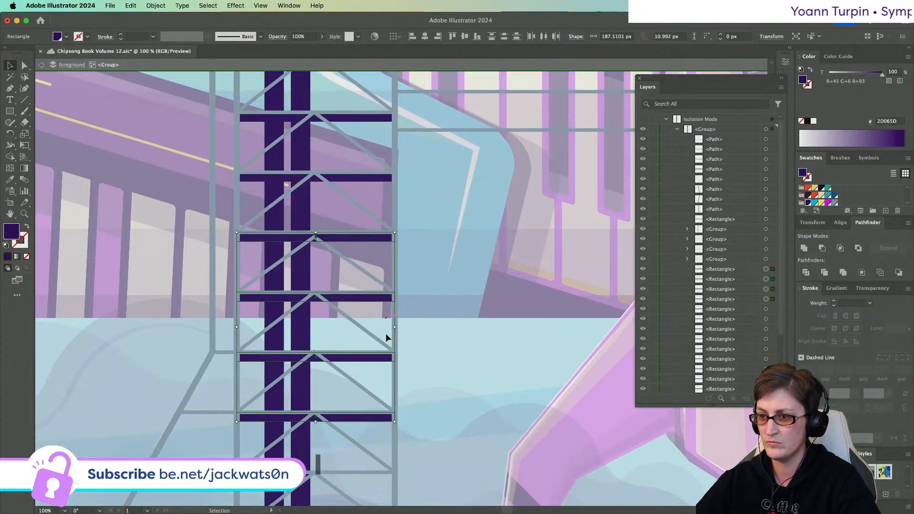
- Duplicate the two lowest purple bars onto the last two crossbars above the platform and clear the selection
click(360, 286)
click(360, 277)
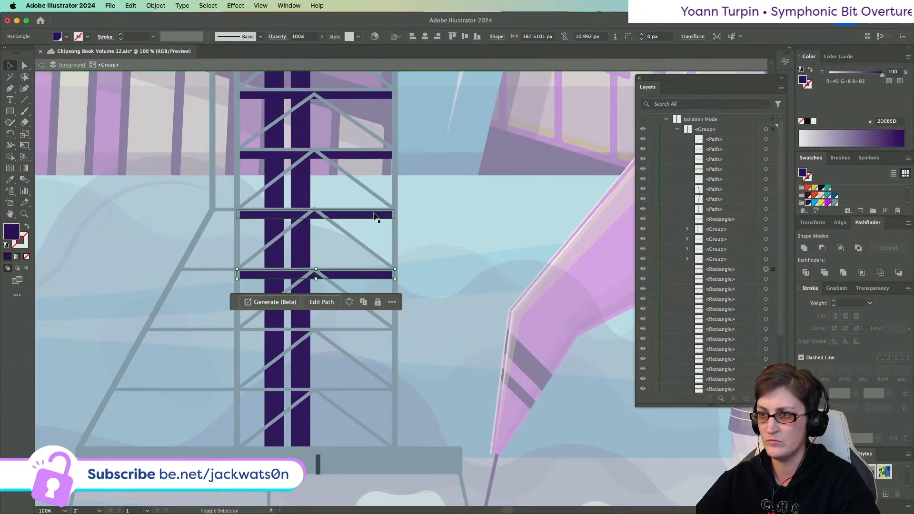
shift+click(374, 217)
drag(374, 217, 390, 341)
key(super+0)
key(super+shift+a)
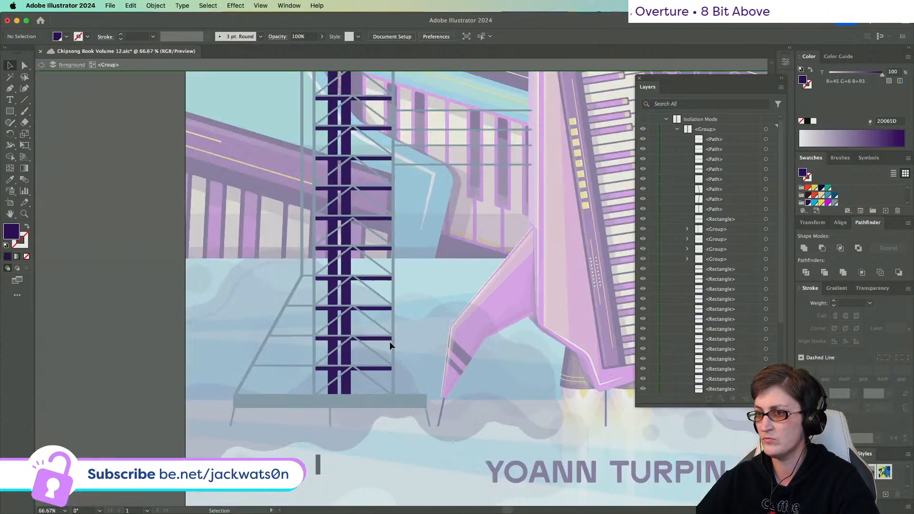
- Group all the dark purple crossbar bars of the scaffolding, leaving out the columns, grey braces, side supports and platform
scroll(390, 342, up, 1)
key(super+a)
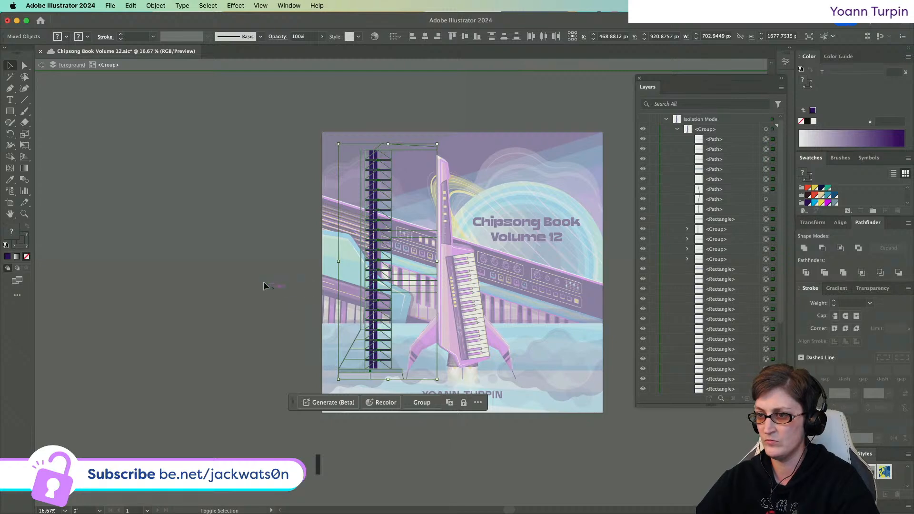
drag(360, 396, 362, 395)
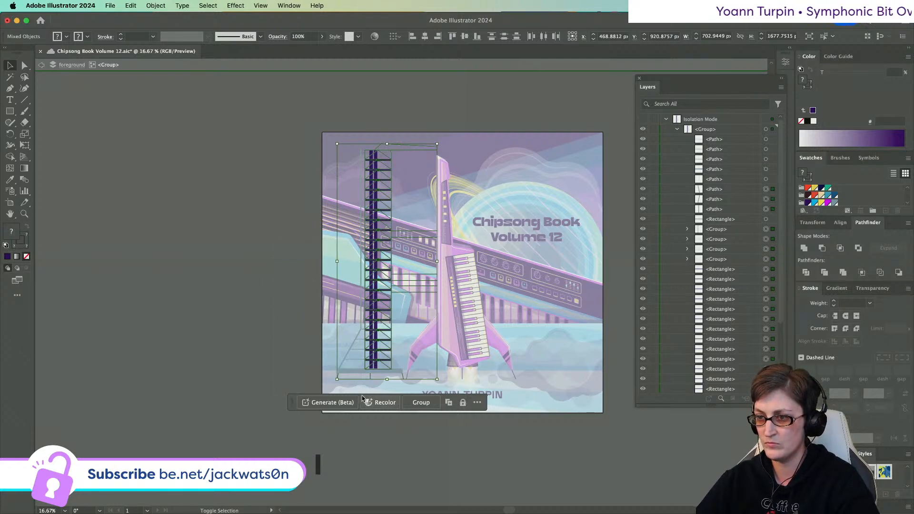
key(super+1)
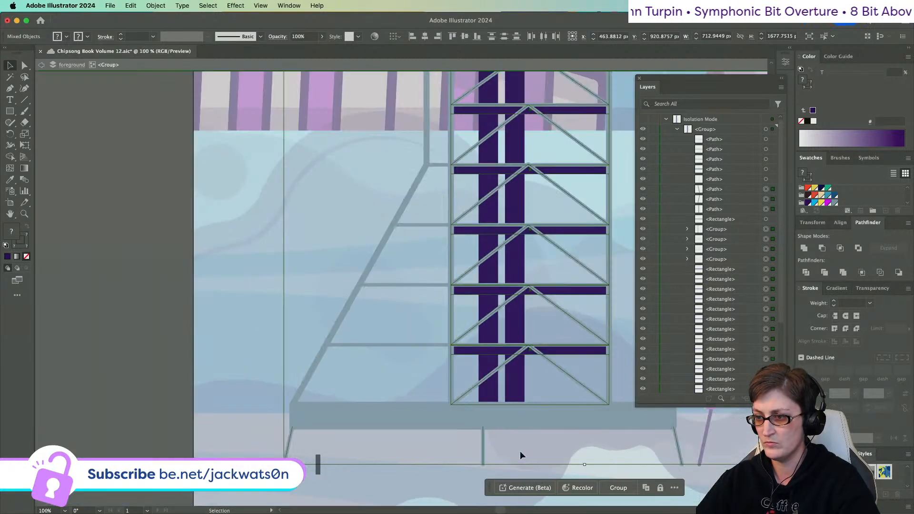
scroll(520, 450, down, 1)
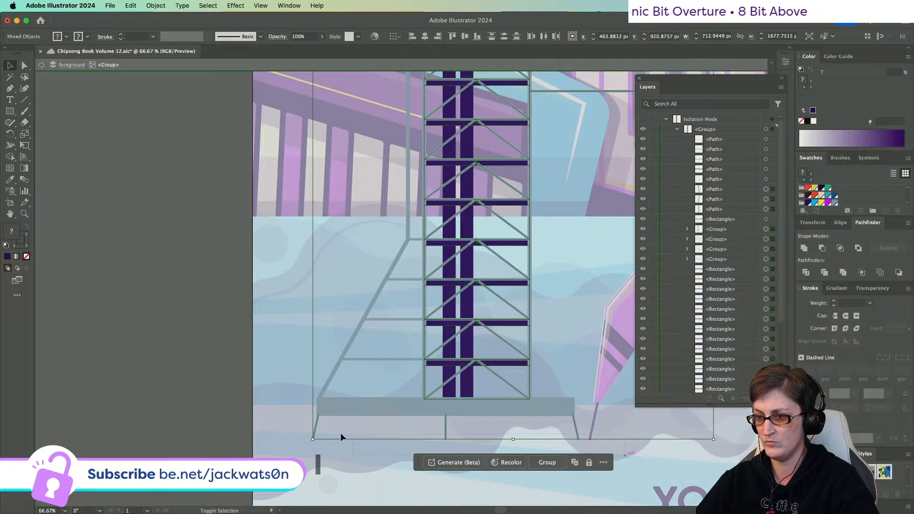
key(super+x)
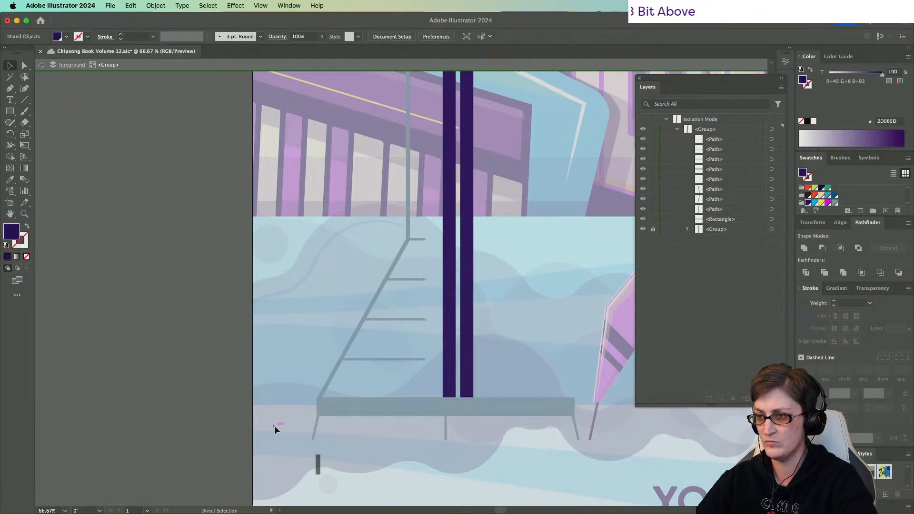
key(super+z)
drag(542, 334, 522, 340)
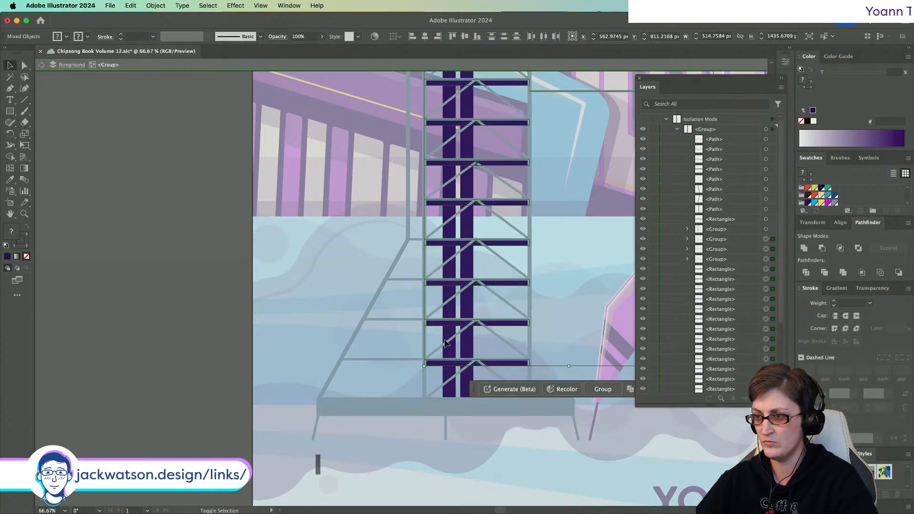
scroll(552, 280, down, 1)
scroll(553, 280, right, 5)
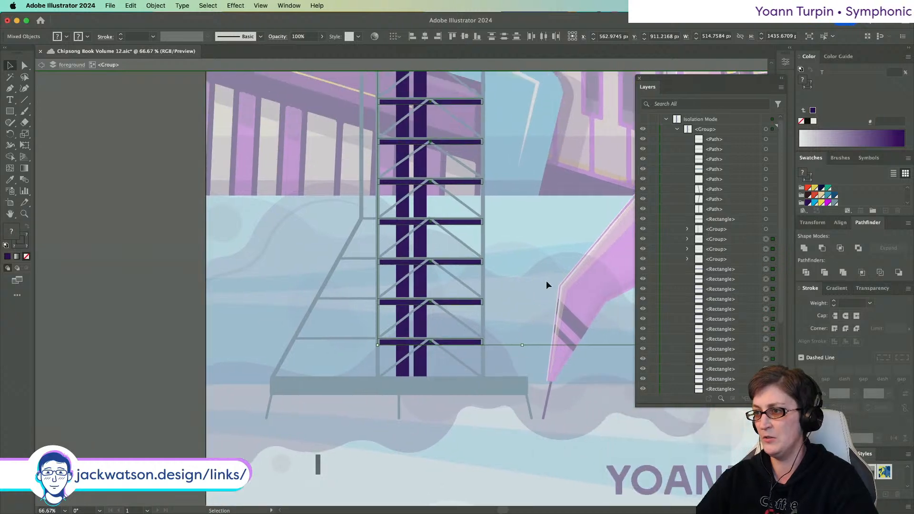
scroll(430, 141, down, 1)
scroll(430, 141, up, 5)
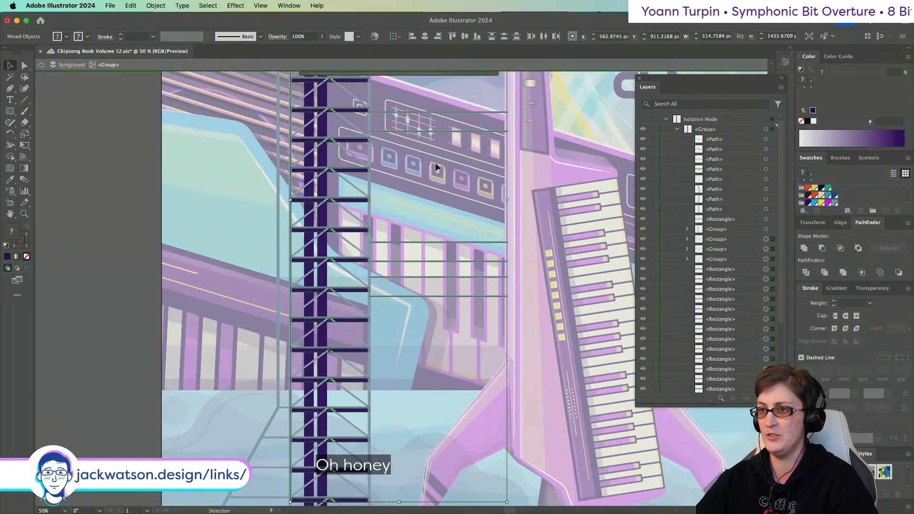
scroll(420, 157, up, 5)
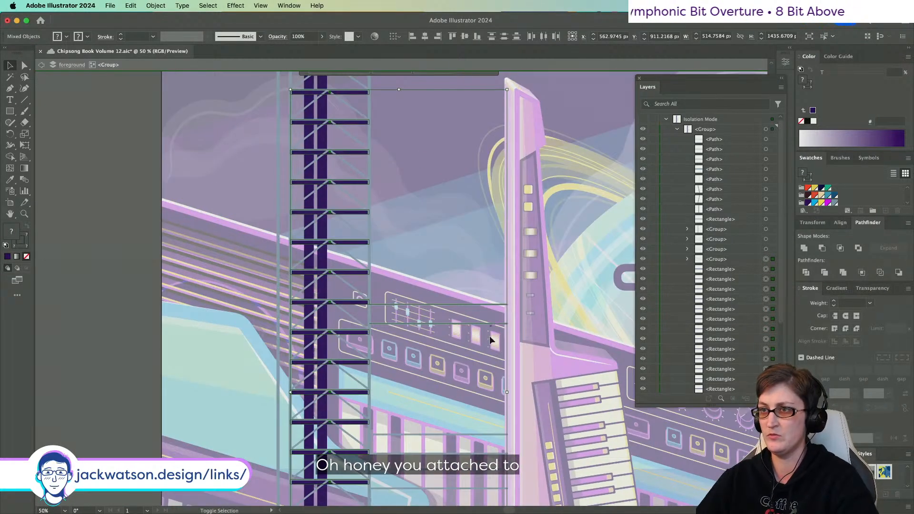
scroll(441, 82, up, 2)
shift+click(415, 156)
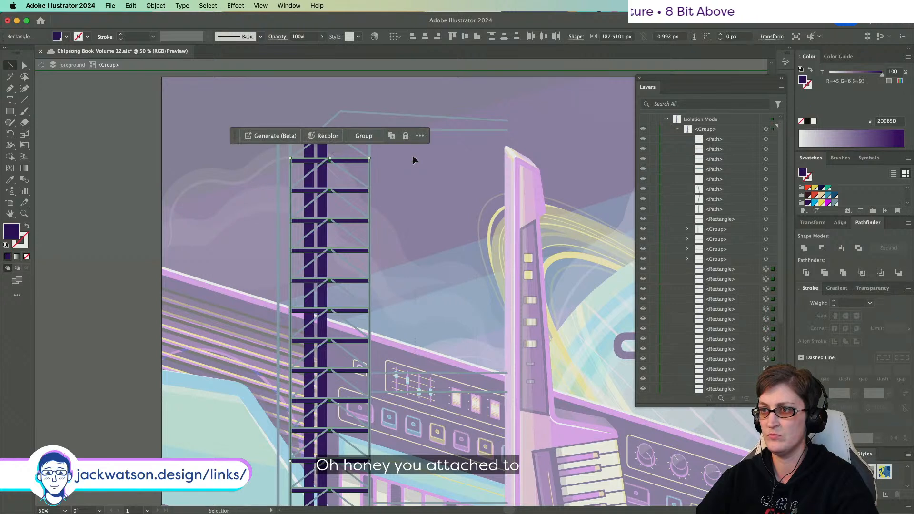
key(super+g)
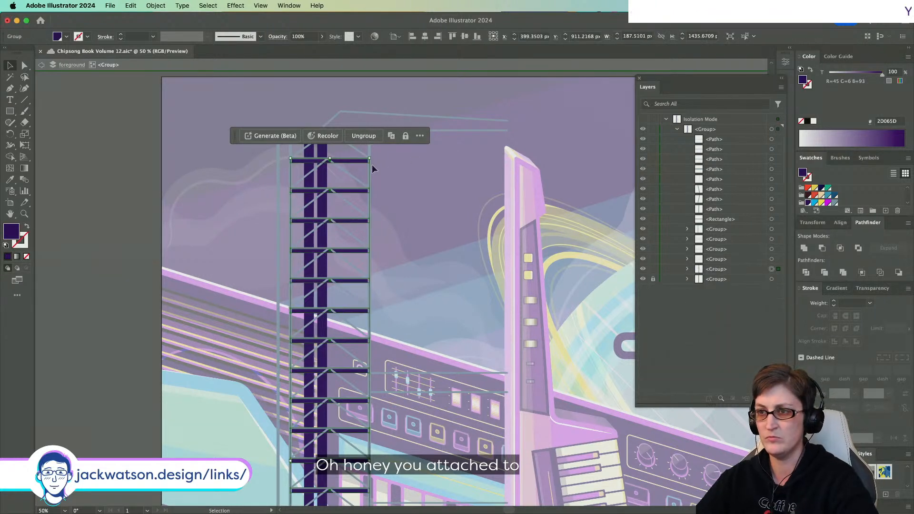
click(427, 230)
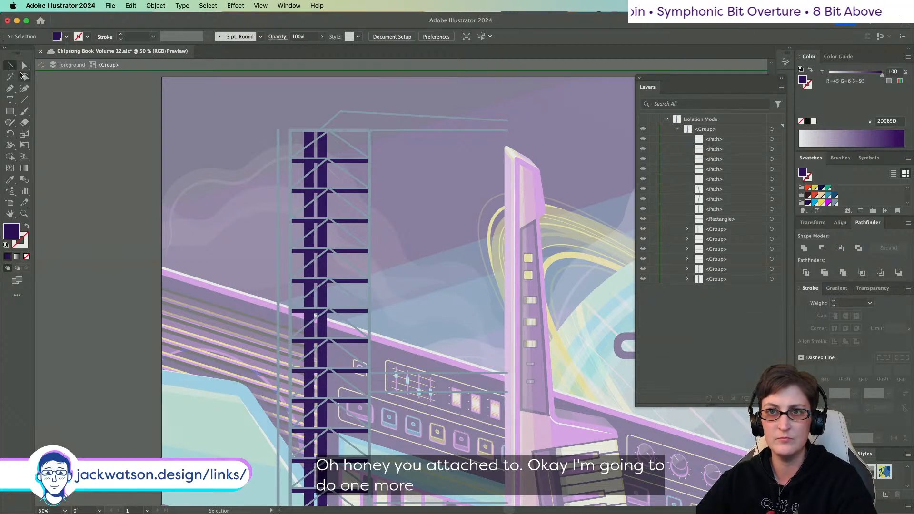
- Duplicate the right dark purple column in place and widen the copy to about 187.5 px, spanning the full scaffold tower
scroll(322, 393, down, 10)
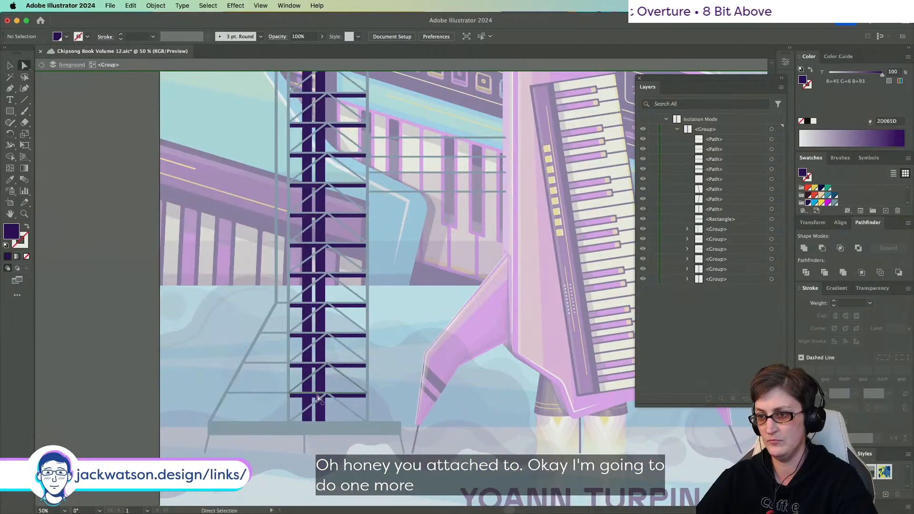
click(323, 391)
key(super+x)
key(super+f)
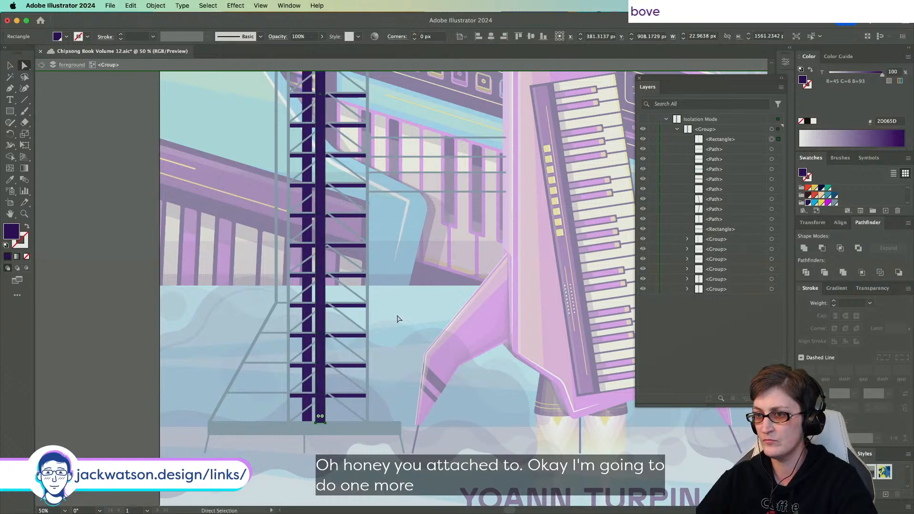
click(10, 65)
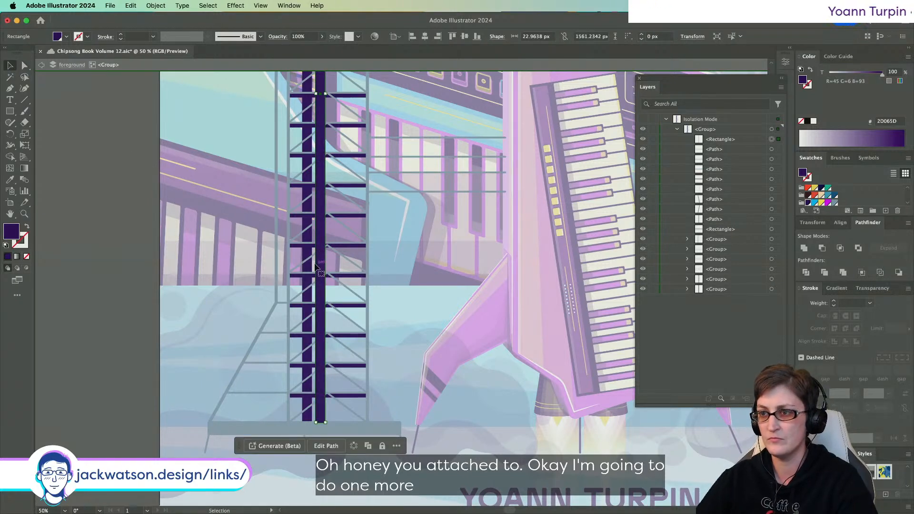
scroll(319, 239, down, 2)
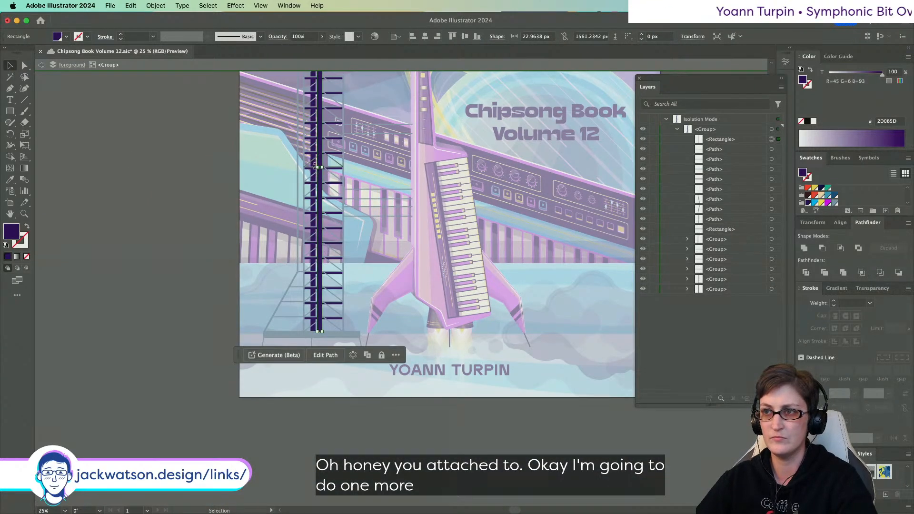
drag(322, 167, 343, 169)
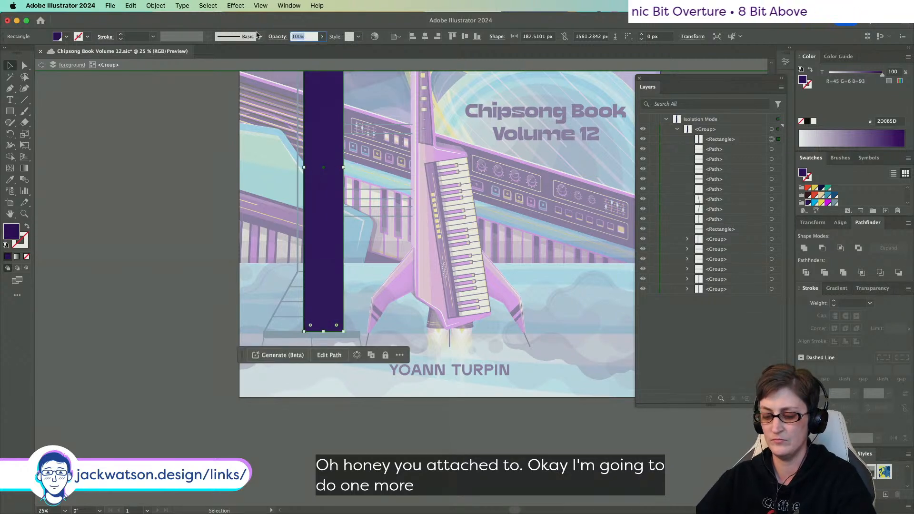
- Set the wide rectangle's opacity to 25% and move it behind the grey scaffold lines, just in front of the purple bars
text(25)
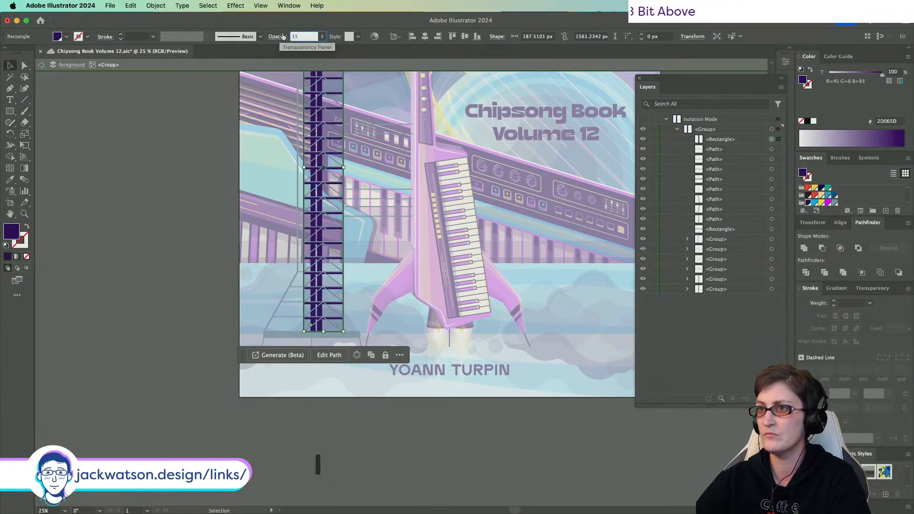
text(25)
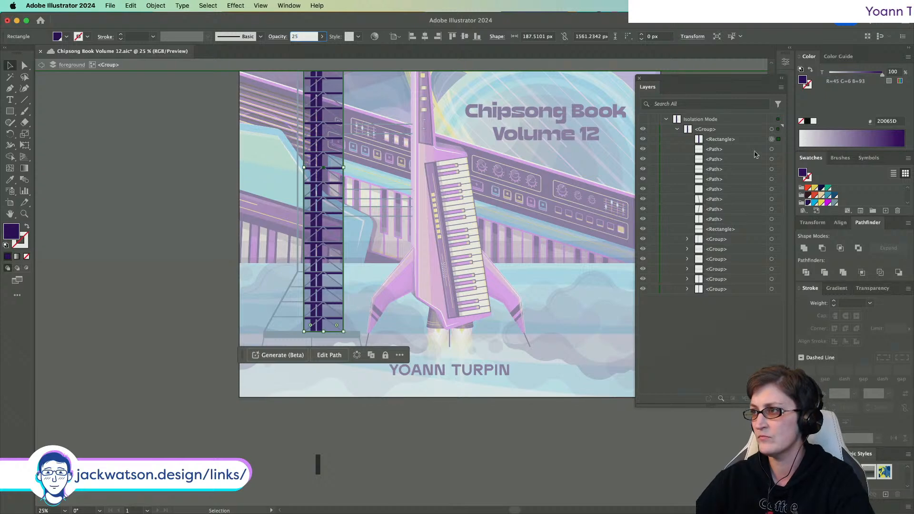
click(739, 143)
drag(732, 234, 696, 234)
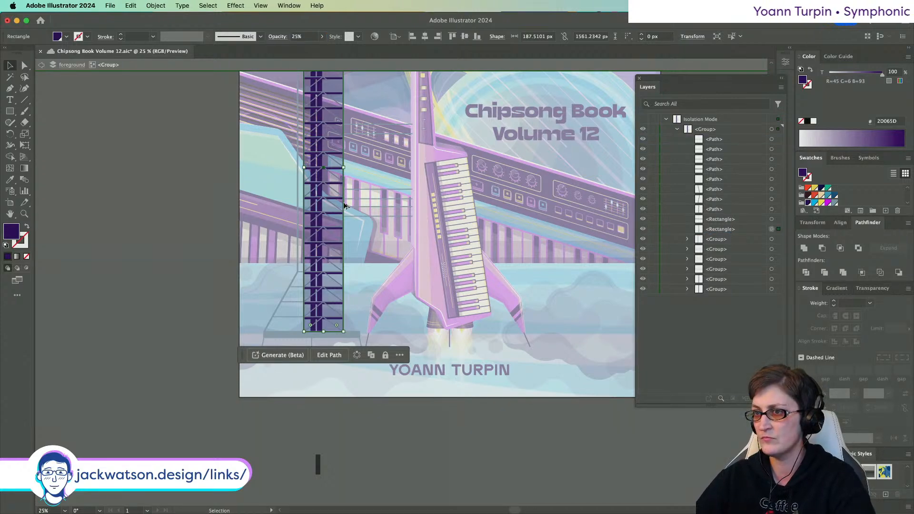
scroll(345, 206, up, 3)
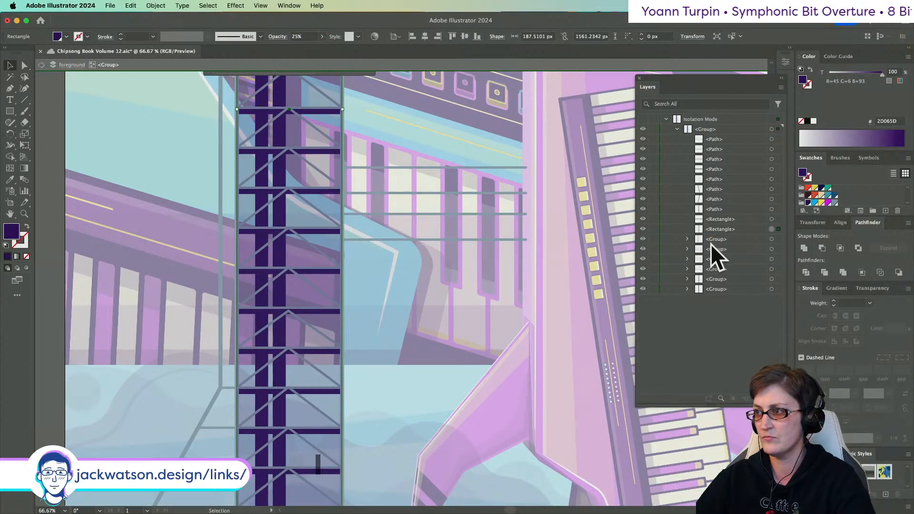
drag(713, 230, 718, 271)
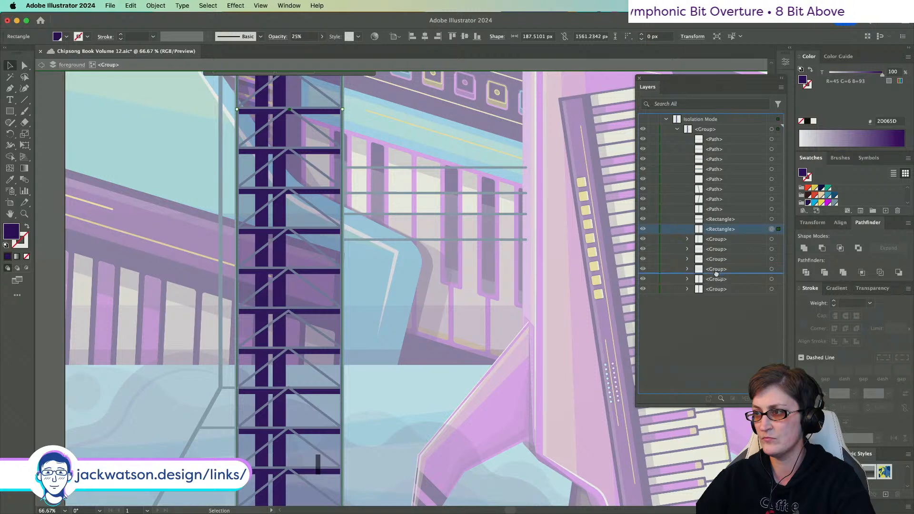
- Pull the crane arm lines at the tower's top out of the nested bracing group into the parent scaffolding group, in place
click(305, 240)
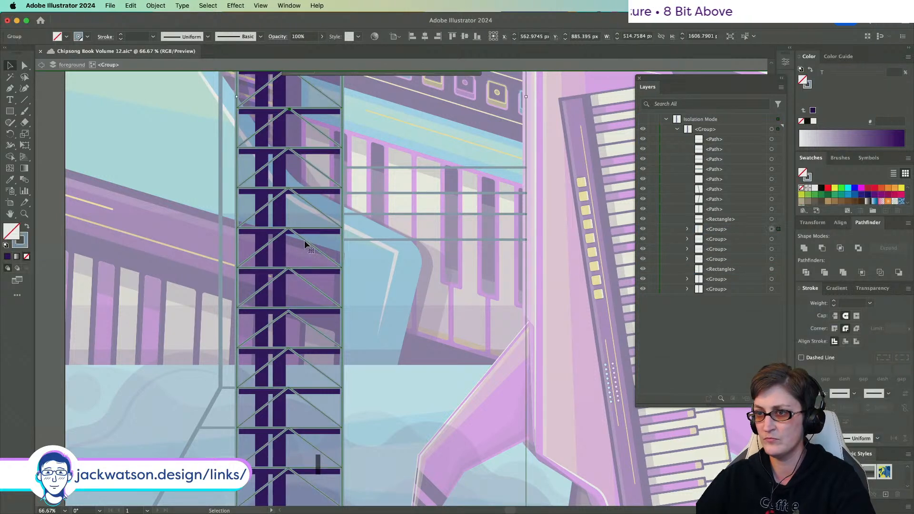
scroll(305, 240, down, 1)
scroll(305, 240, up, 3)
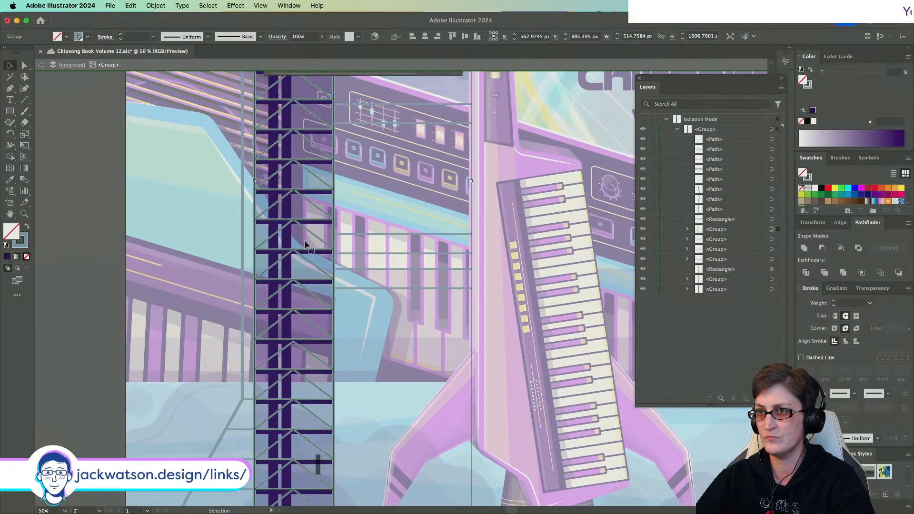
scroll(304, 244, up, 2)
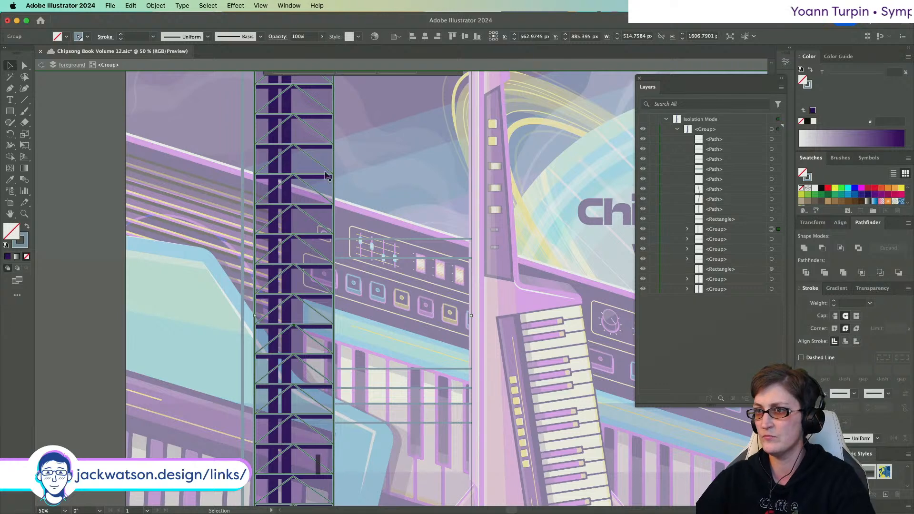
double_click(317, 192)
scroll(370, 236, down, 2)
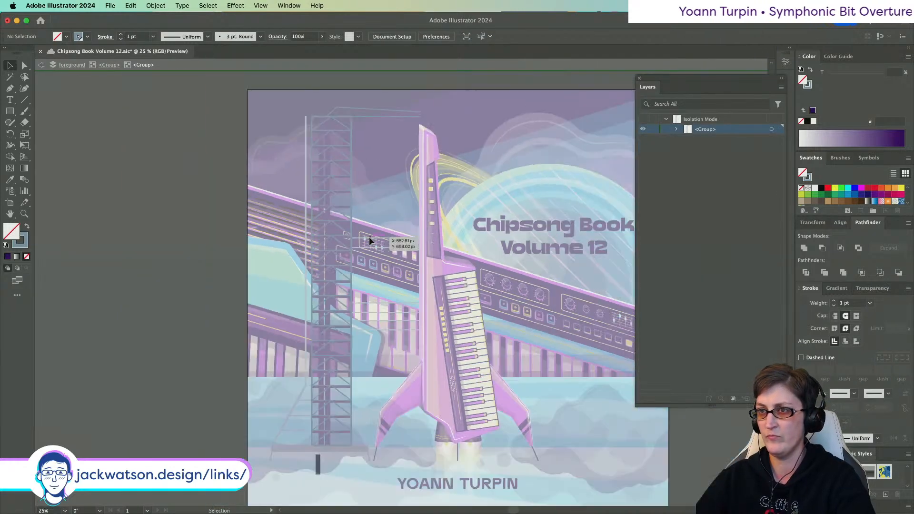
drag(384, 88, 381, 87)
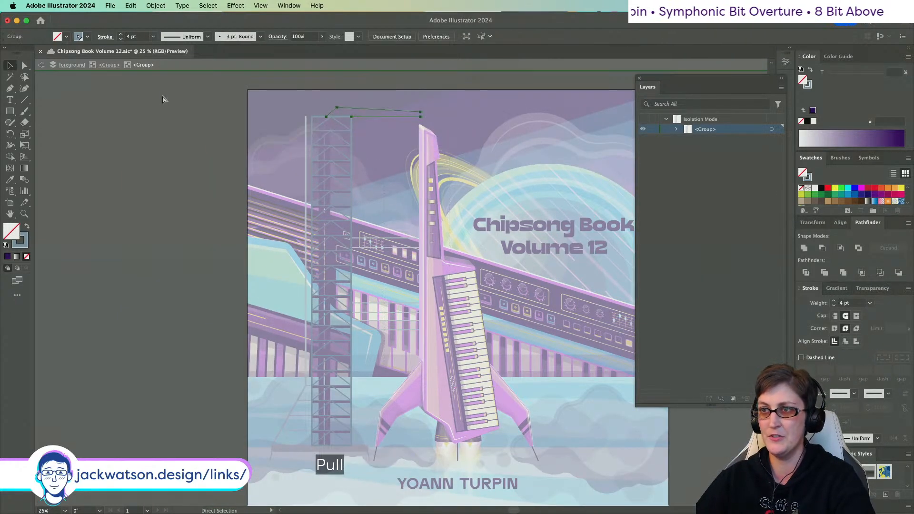
key(super+x)
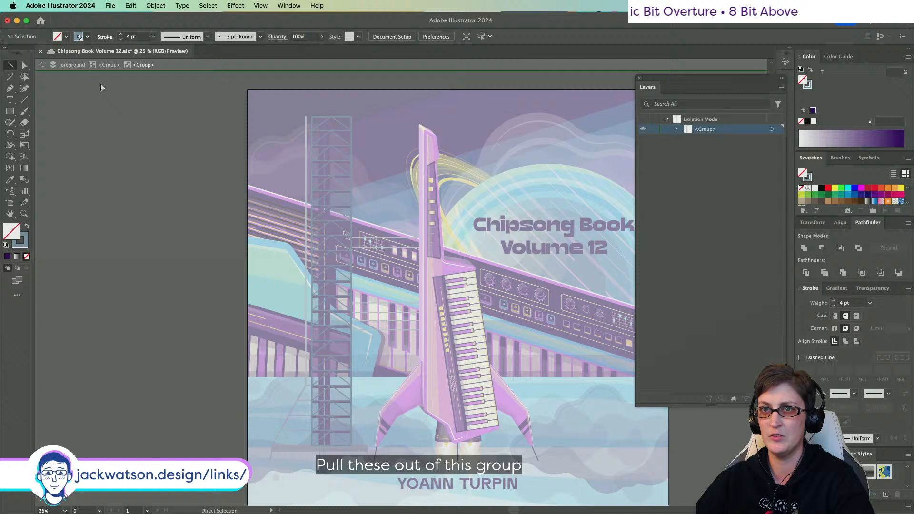
click(42, 68)
click(376, 238)
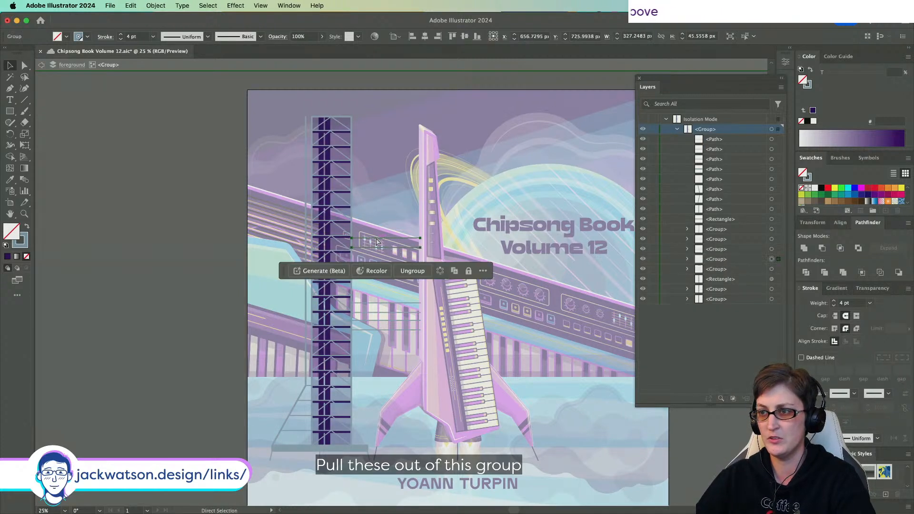
key(super+f)
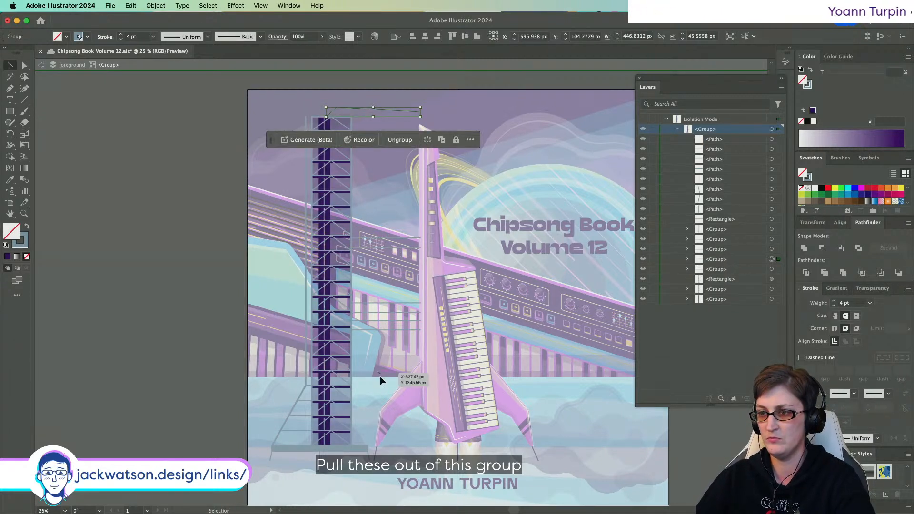
- Move the tower's tall outline rectangle out of the nested bracing group into the parent scaffolding group, in front and in place
click(330, 327)
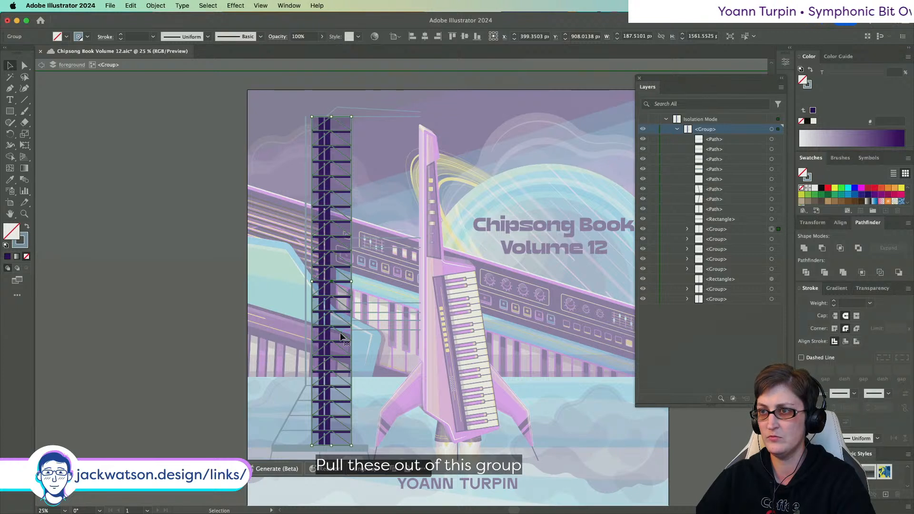
double_click(341, 334)
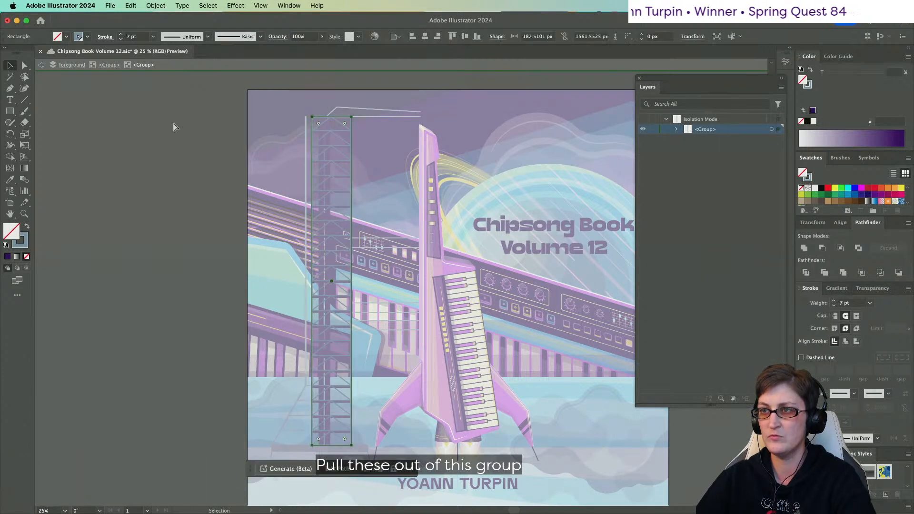
key(super+x)
click(41, 65)
key(super+f)
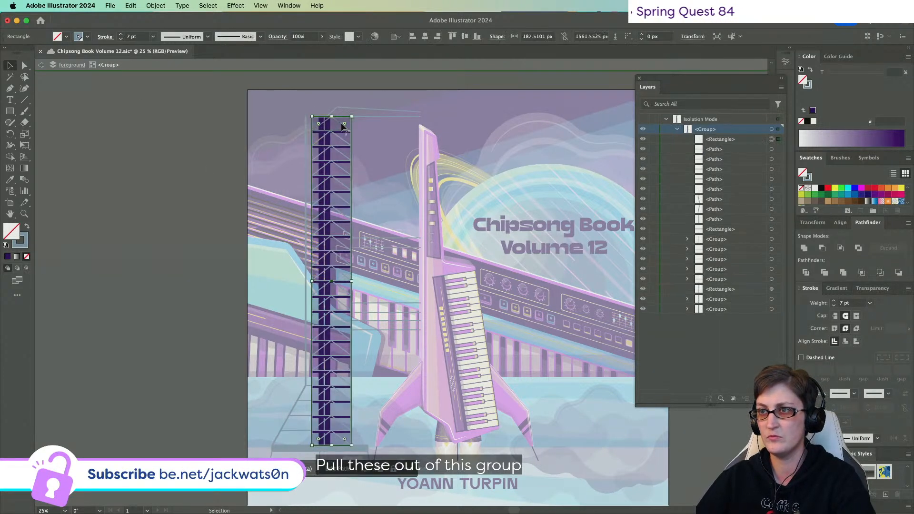
- Duplicate the scaffold tower's grey diagonal brace group in place
click(340, 135)
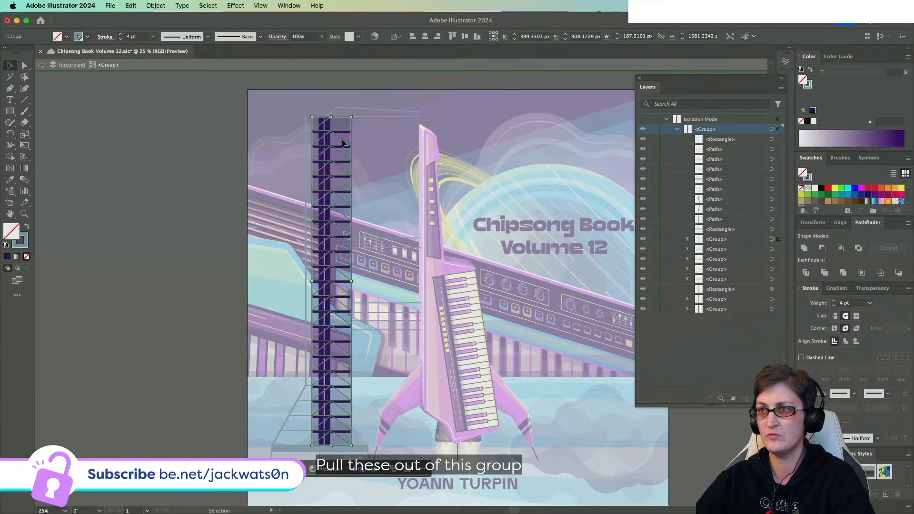
key(v)
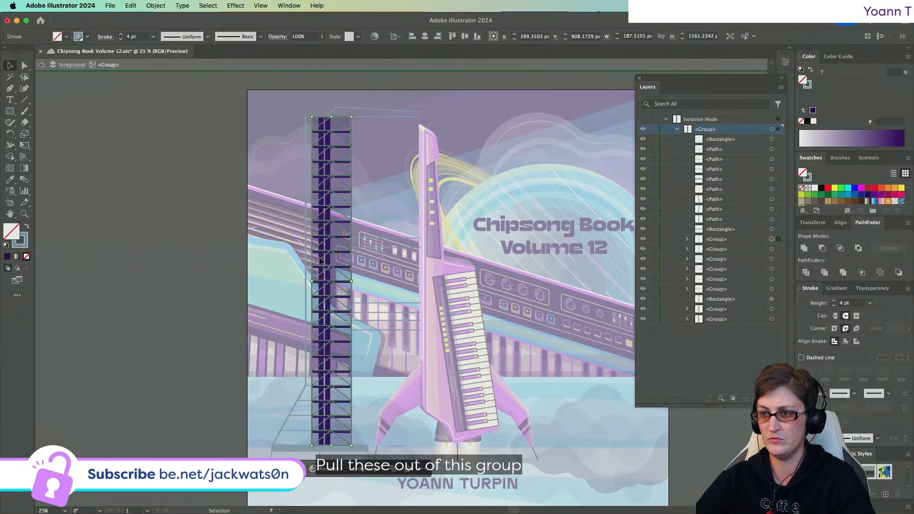
scroll(322, 266, up, 2)
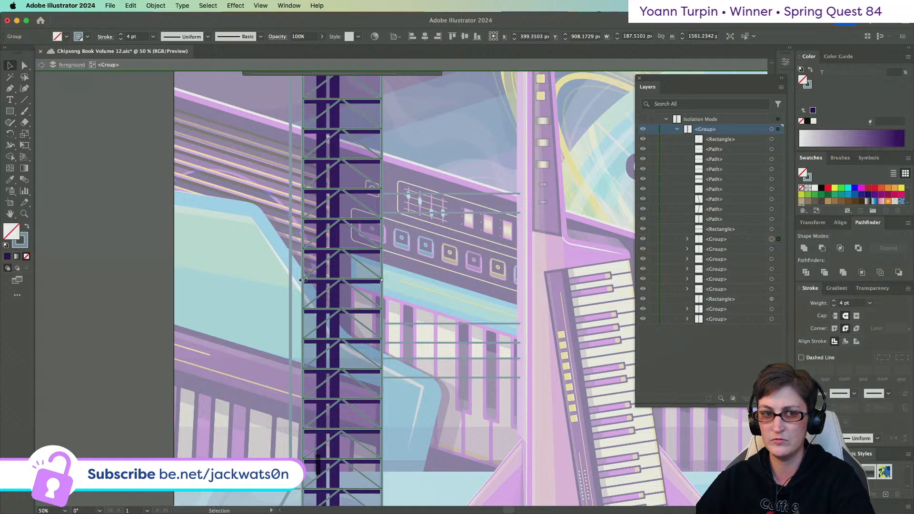
drag(303, 280, 310, 280)
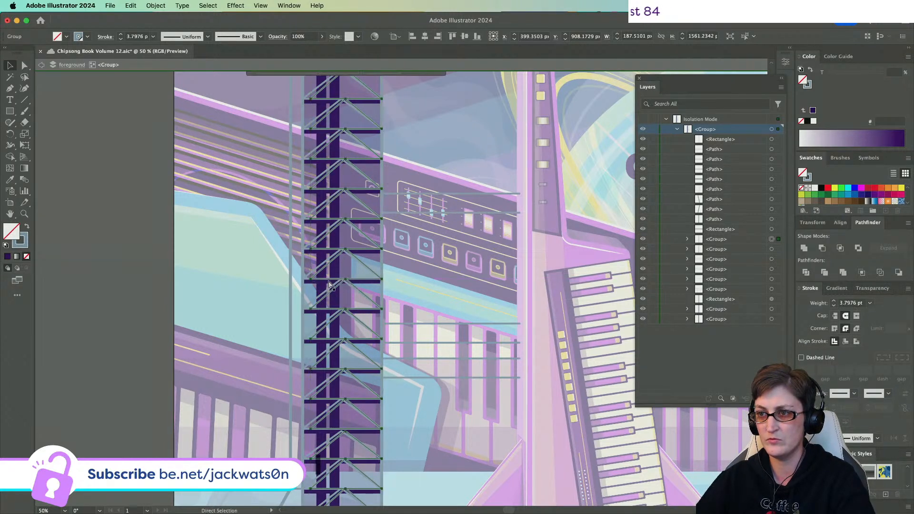
key(super+z)
drag(383, 281, 376, 281)
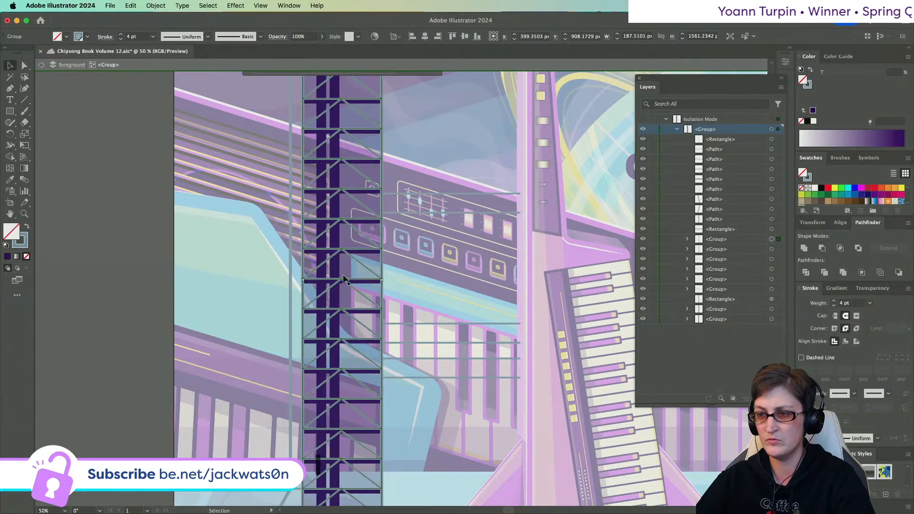
- Move the duplicated brace group behind the translucent tower rectangle, in front of the dark purple bars, keeping its position
key(Delete)
scroll(352, 270, down, 1)
scroll(353, 271, down, 5)
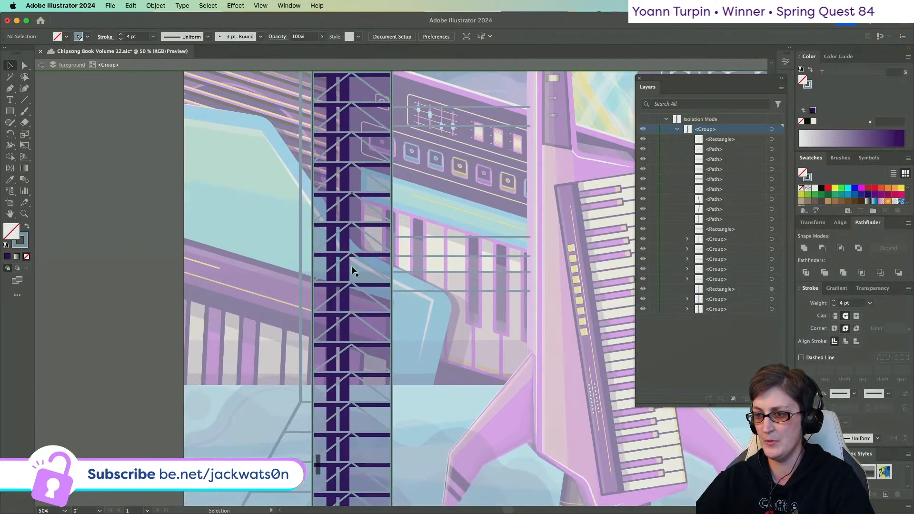
click(378, 418)
key(v)
key(super+z)
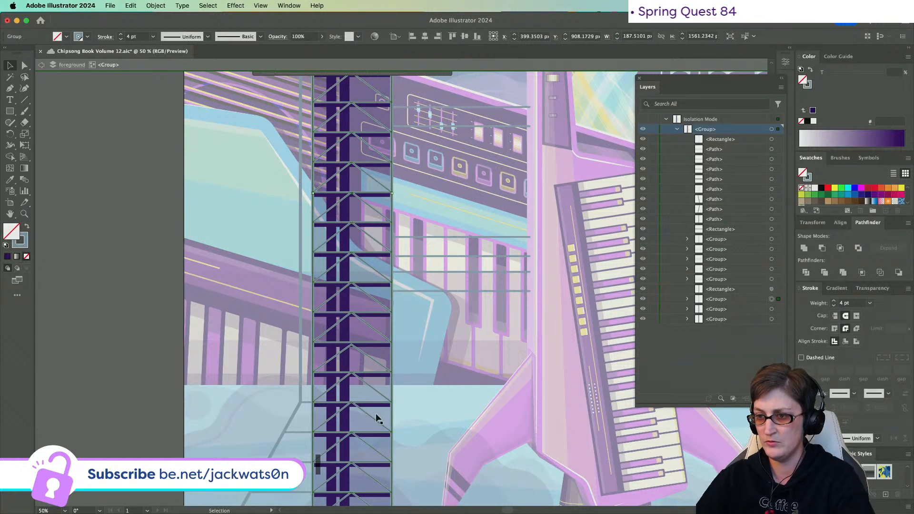
- Nudge the brace copy 17 px to the right and set its stroke colour to dark purple #2D065D
key(Right)
key(Right)
key(Right)
key(Right)
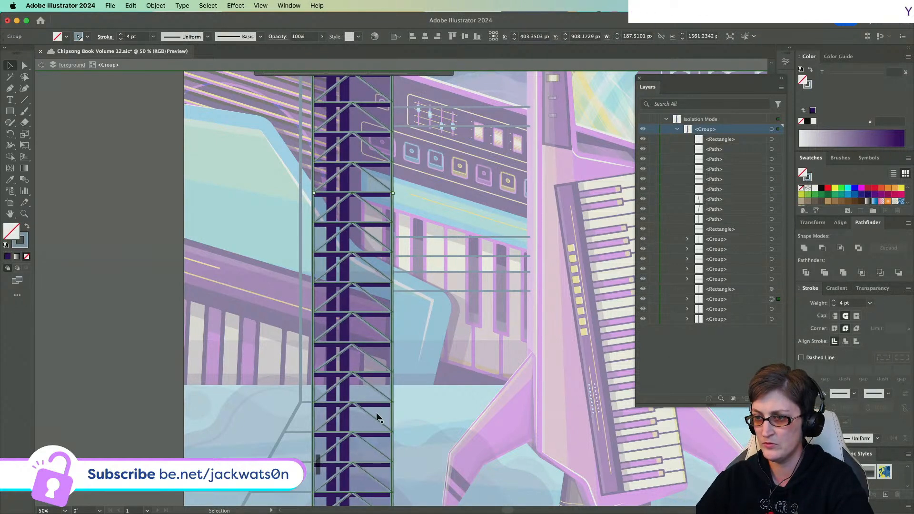
key(Right)
key(Right)
key(Right)
key(Right)
key(Right)
key(Right)
key(Right)
key(Right)
key(Right)
key(Right)
key(Right)
key(Right)
key(Right)
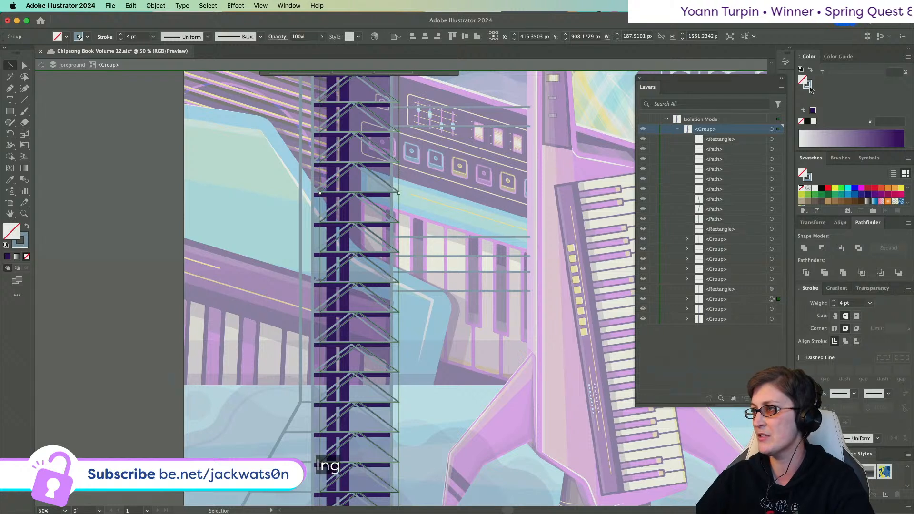
key(x)
click(808, 203)
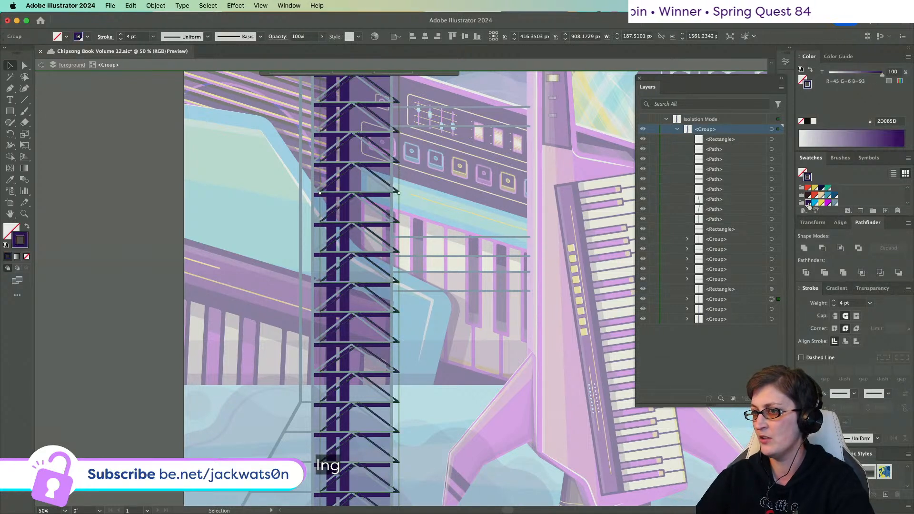
- Duplicate the translucent tower rectangle in place and use the copy as a clipping mask on the dark purple braces
click(388, 305)
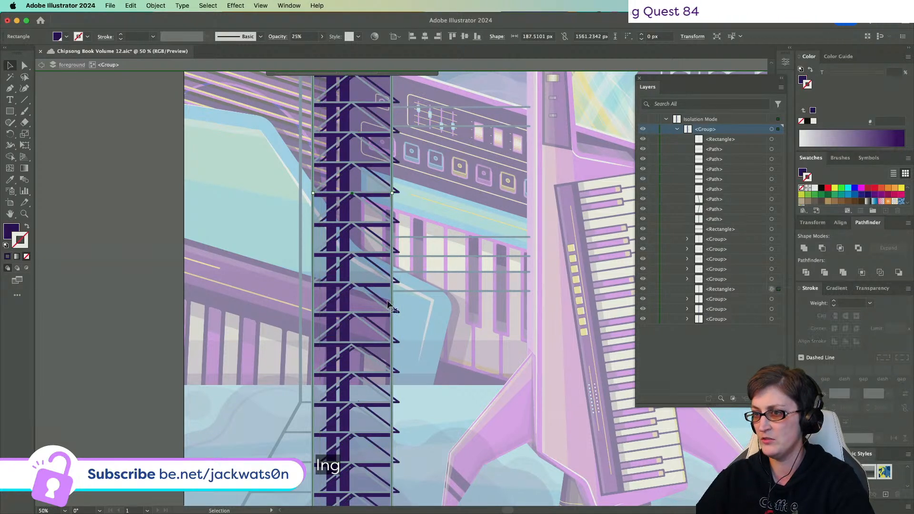
key(super+c)
click(398, 314)
key(super+f)
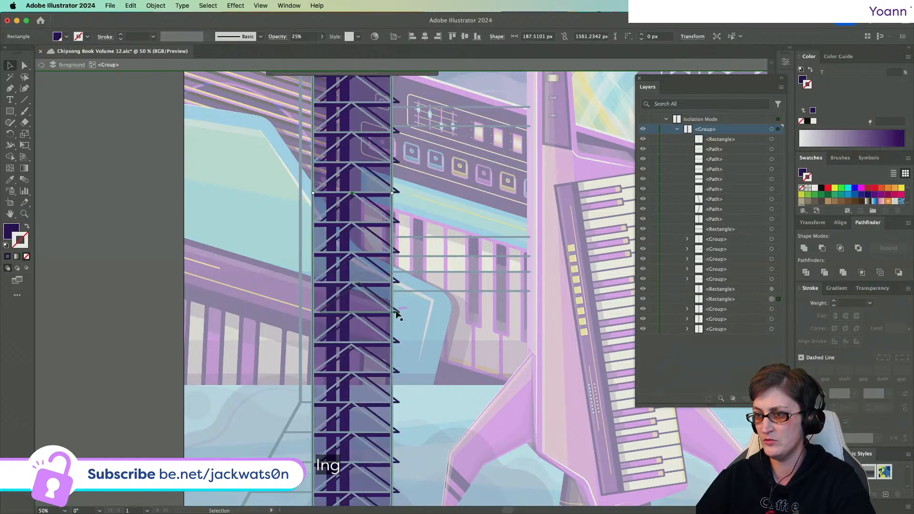
shift+click(398, 313)
right_click(421, 301)
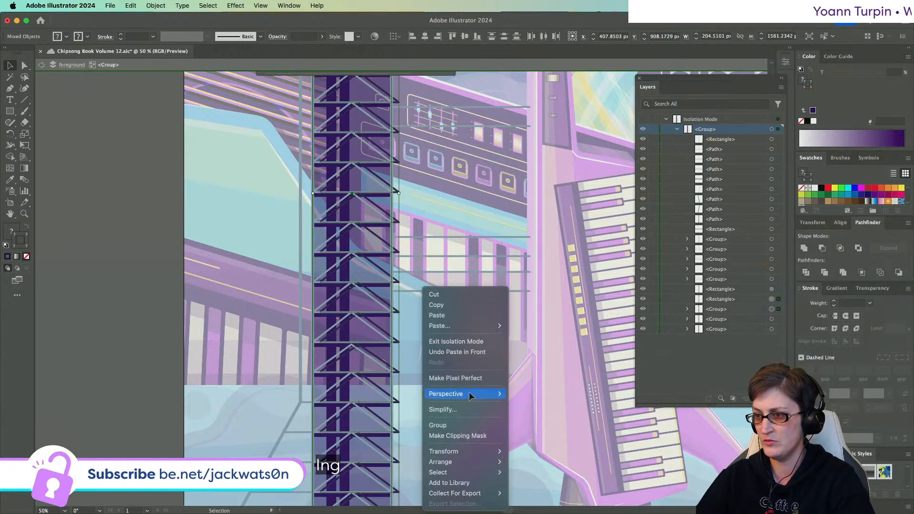
click(465, 435)
click(425, 336)
scroll(425, 336, down, 3)
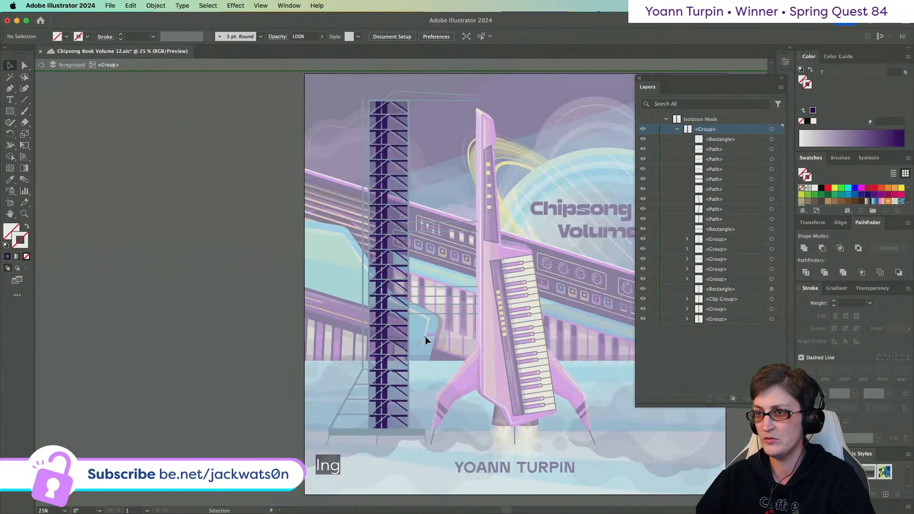
- Exit group isolation and examine the scaffold tower's brace shadows from top to base against the full-colour cover
click(42, 65)
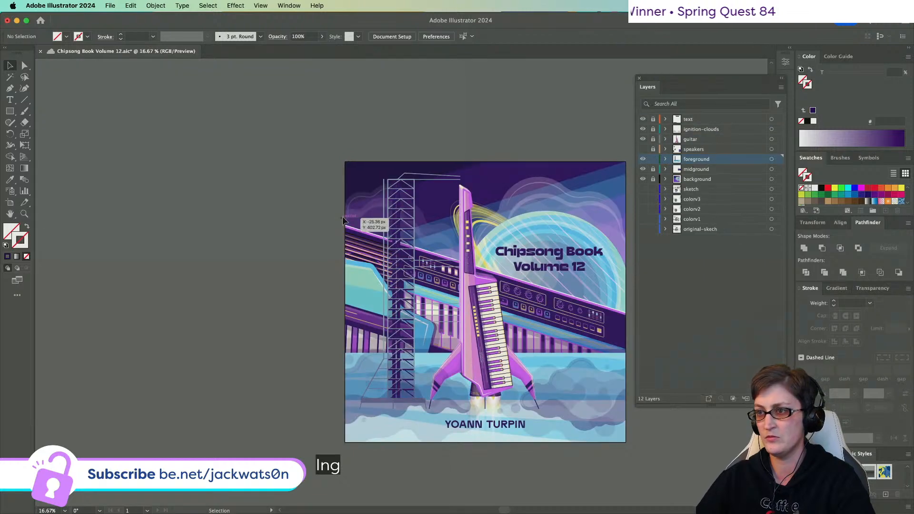
scroll(327, 222, right, 3)
scroll(290, 223, up, 1)
scroll(282, 221, up, 1)
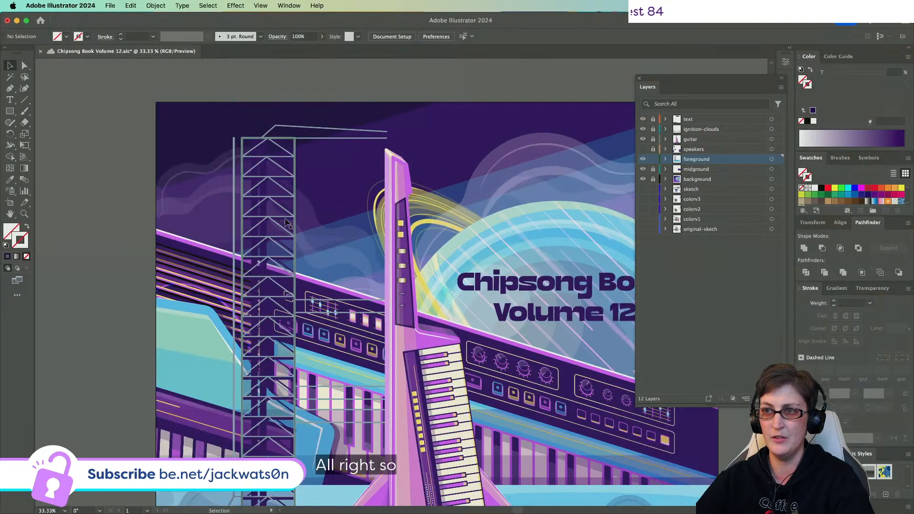
scroll(271, 262, down, 2)
scroll(286, 286, down, 4)
scroll(308, 315, up, 3)
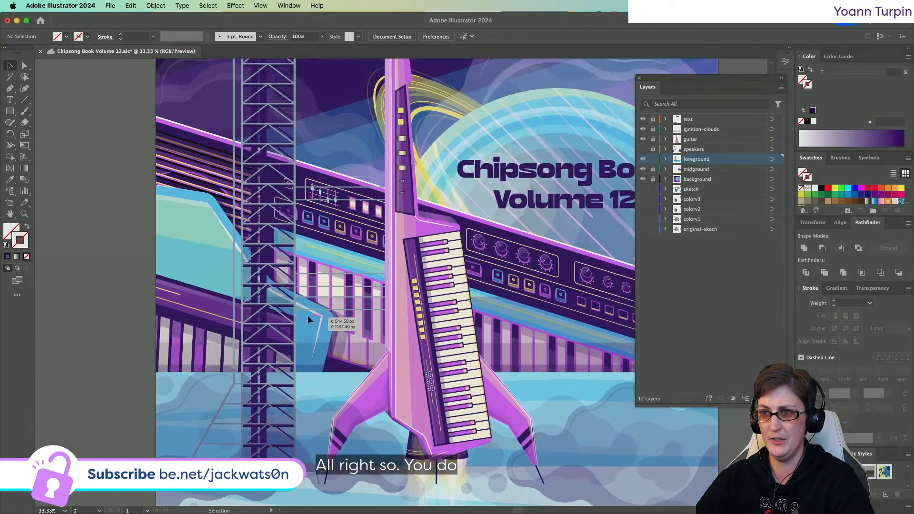
scroll(304, 320, up, 1)
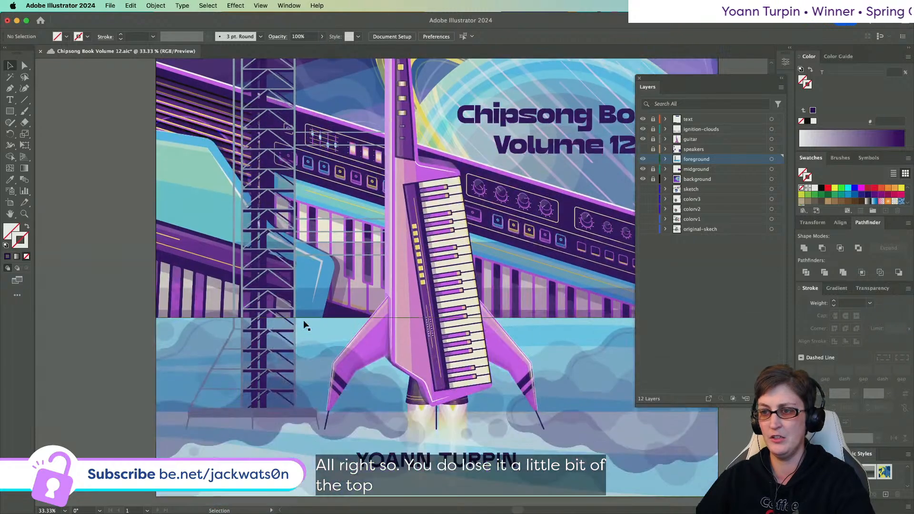
scroll(303, 320, down, 3)
scroll(303, 323, down, 2)
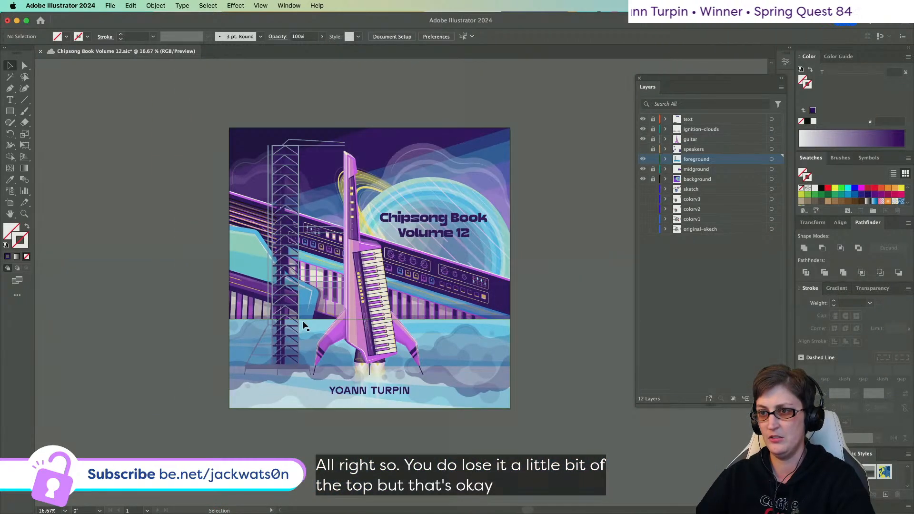
scroll(302, 321, up, 2)
- Isolate the scaffold group again and check which subgroup holds the tower's two dark purple columns
double_click(302, 321)
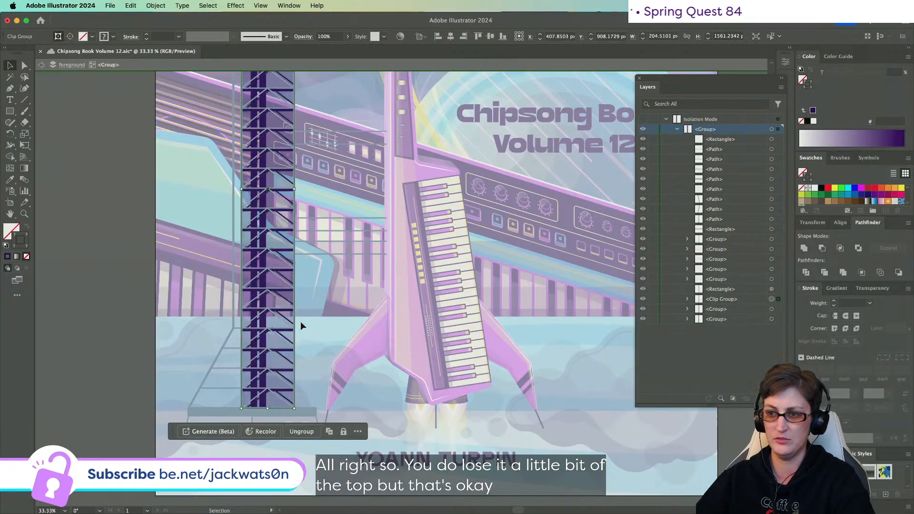
click(306, 364)
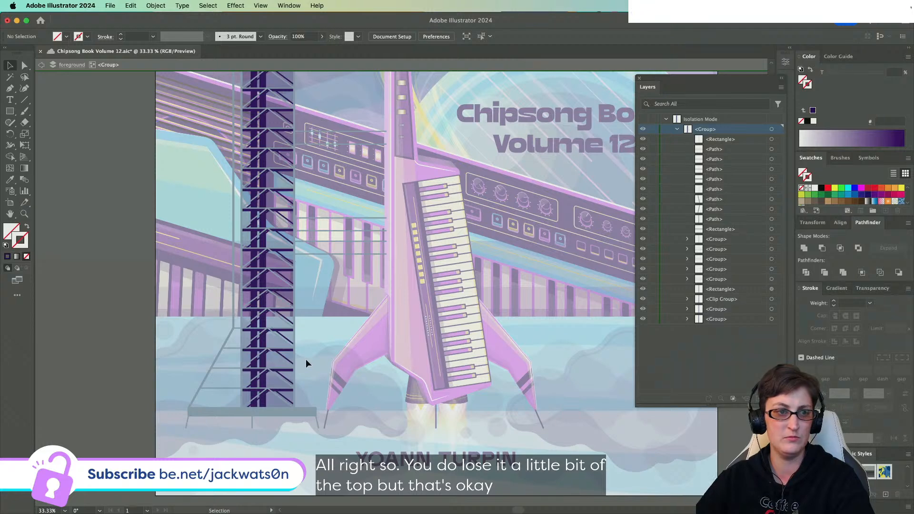
scroll(307, 363, up, 2)
scroll(307, 360, down, 5)
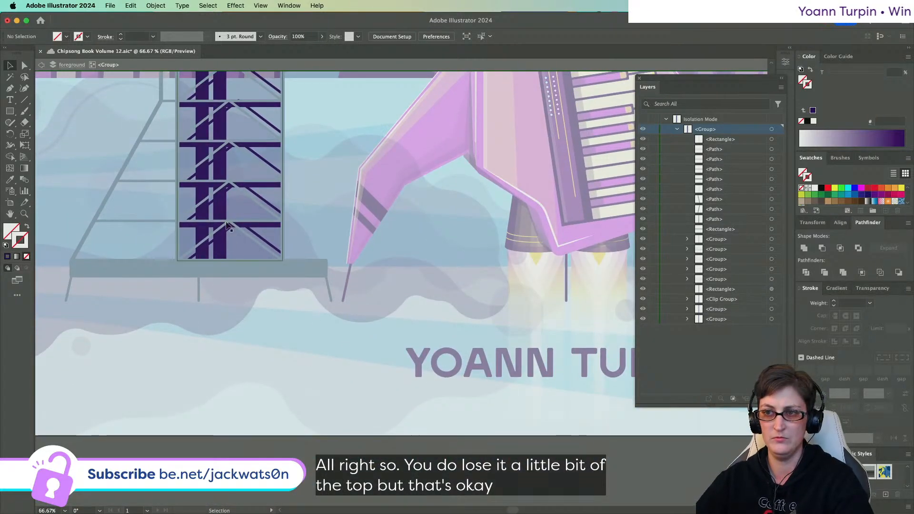
click(195, 208)
click(334, 314)
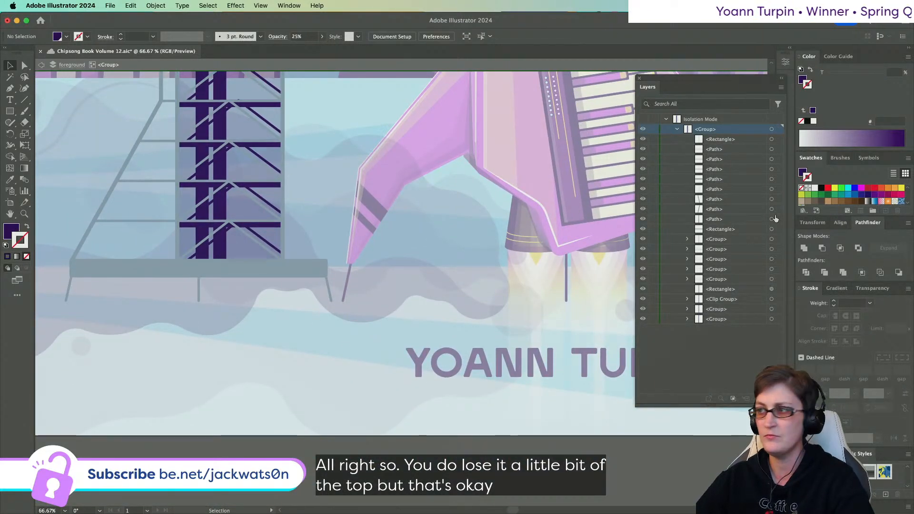
click(772, 320)
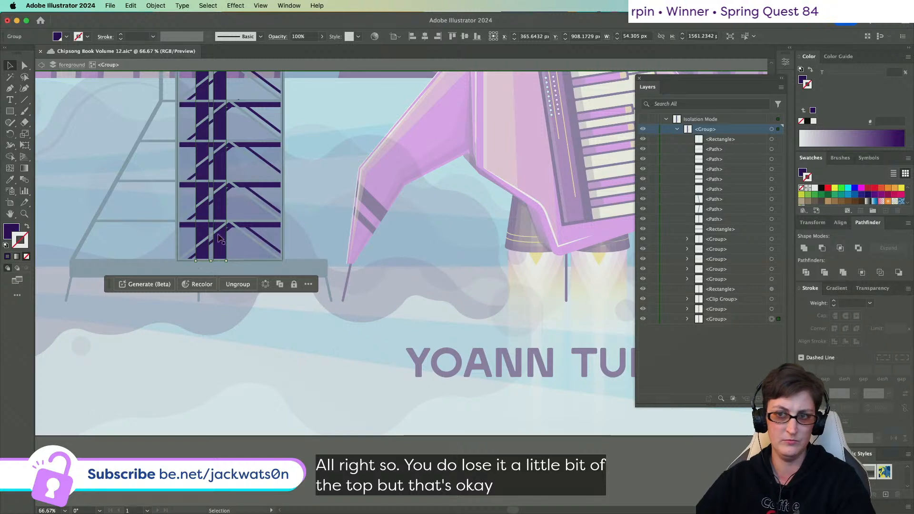
click(224, 359)
- Fill the long base rectangle under the scaffold tower with dark purple #2D065D, keeping its grey stroke
scroll(143, 310, left, 3)
scroll(144, 310, up, 1)
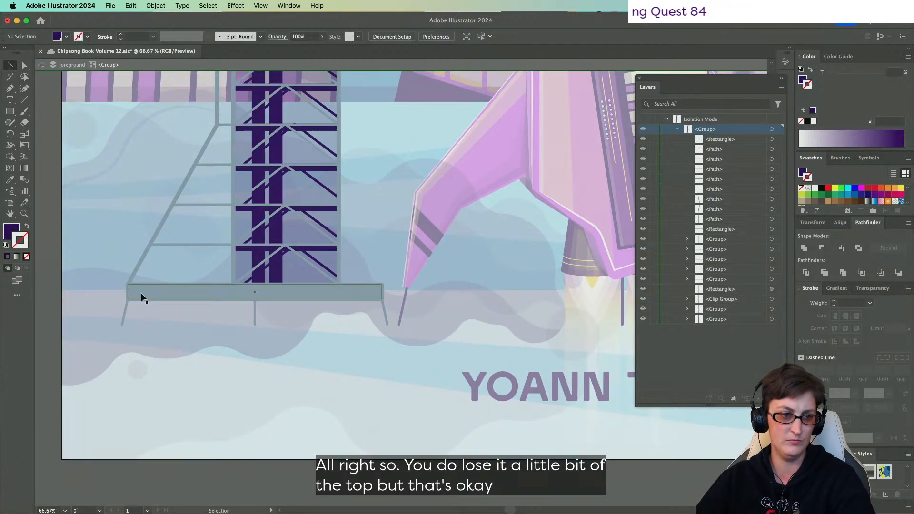
scroll(141, 293, up, 1)
scroll(213, 300, up, 2)
scroll(214, 300, up, 1)
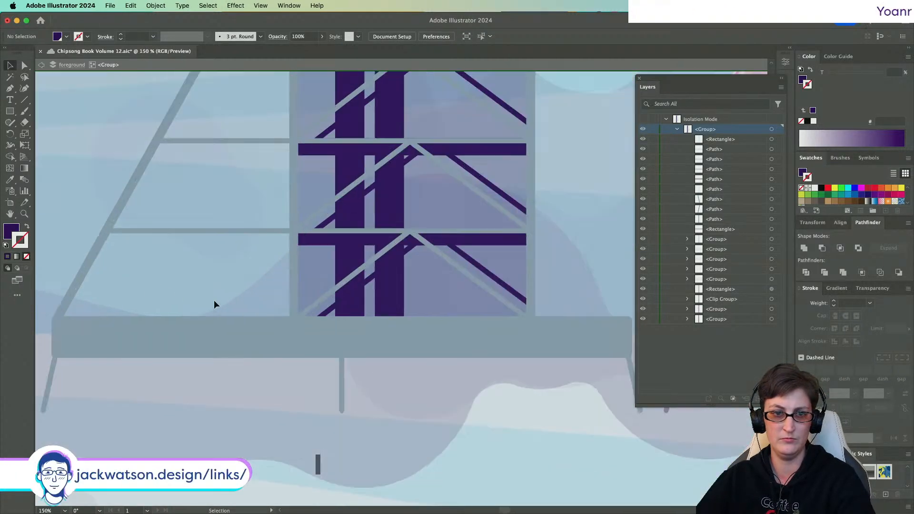
click(10, 111)
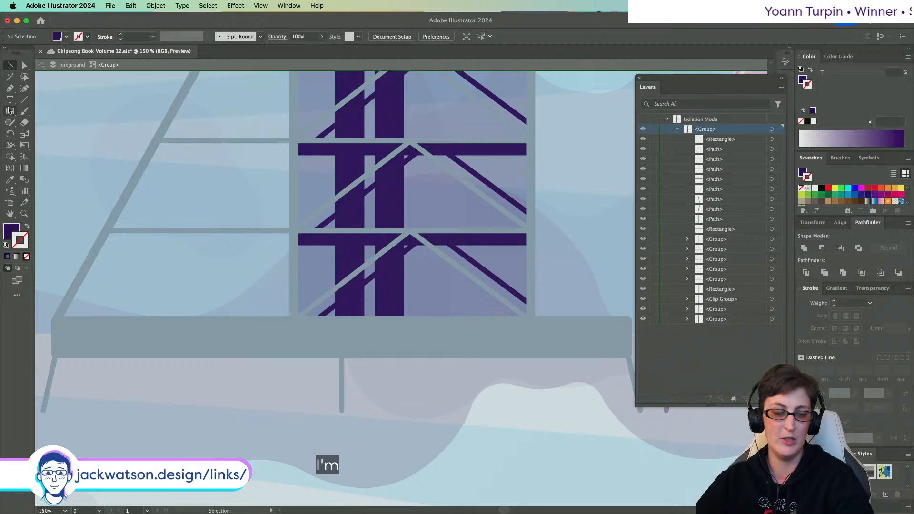
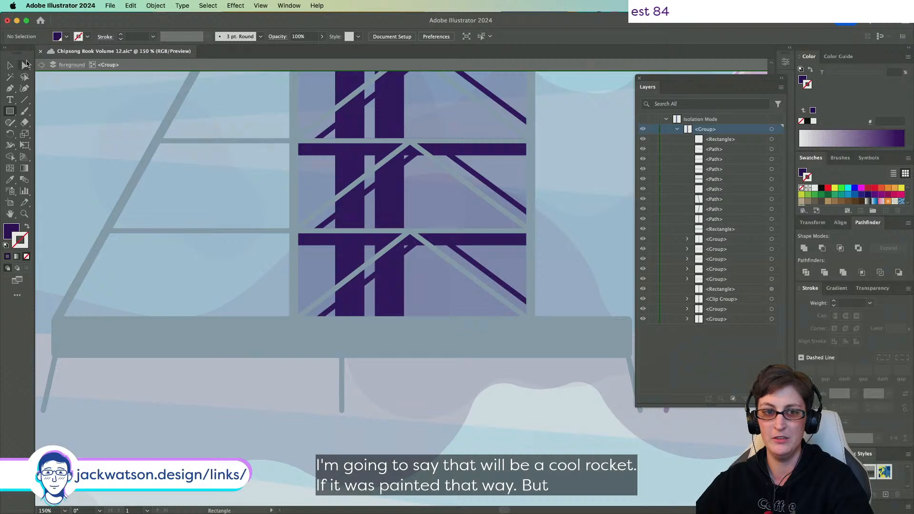
click(27, 64)
click(378, 335)
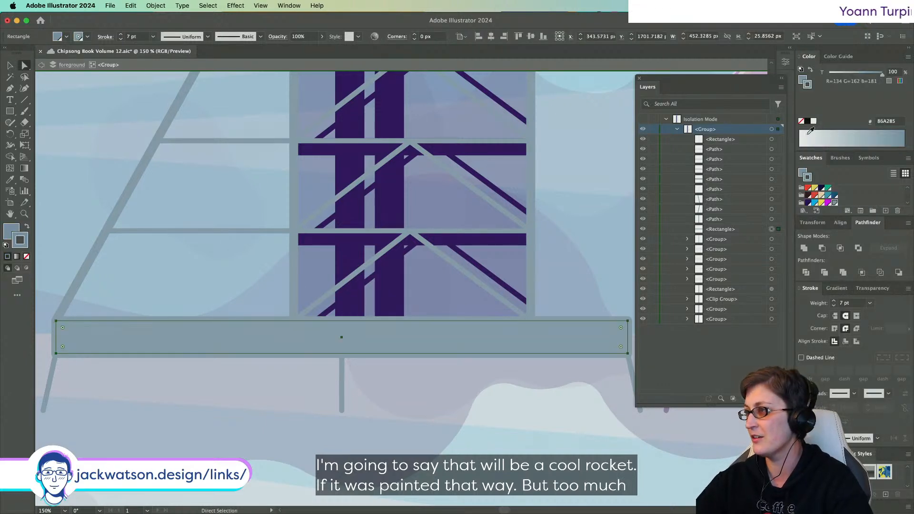
click(808, 202)
click(212, 447)
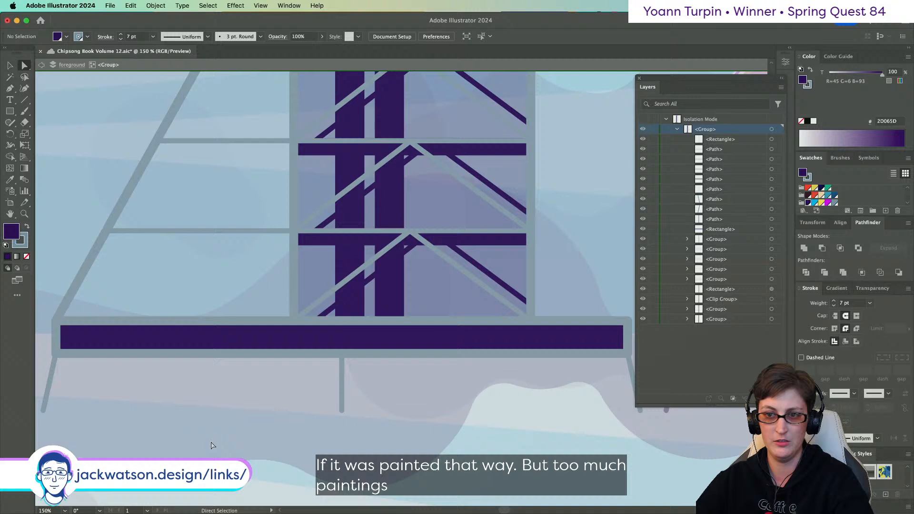
- Try to duplicate the lowest diagonal brace line in place, and delete the copy
click(193, 232)
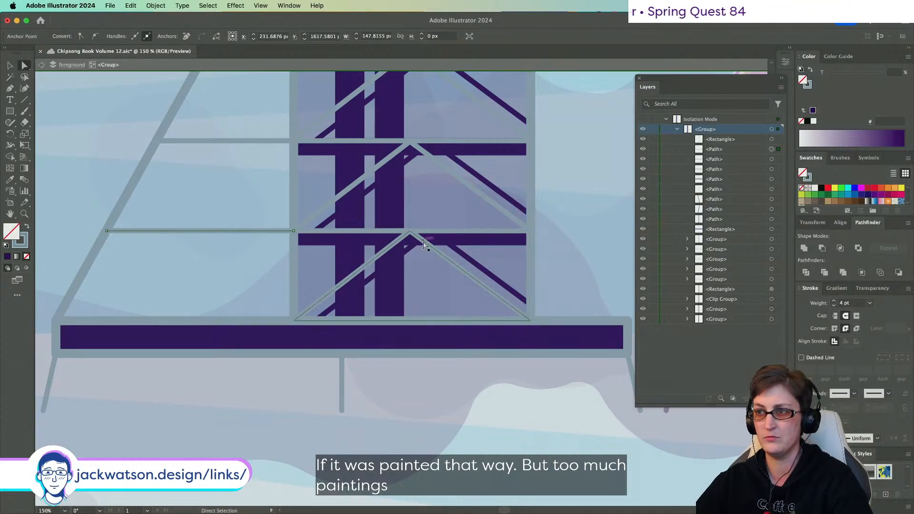
key(super+c)
click(245, 390)
key(super+f)
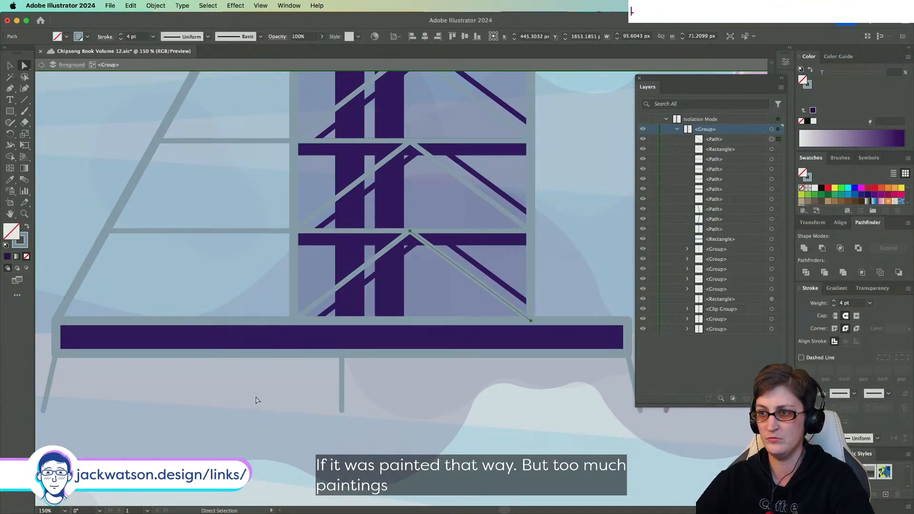
key(Delete)
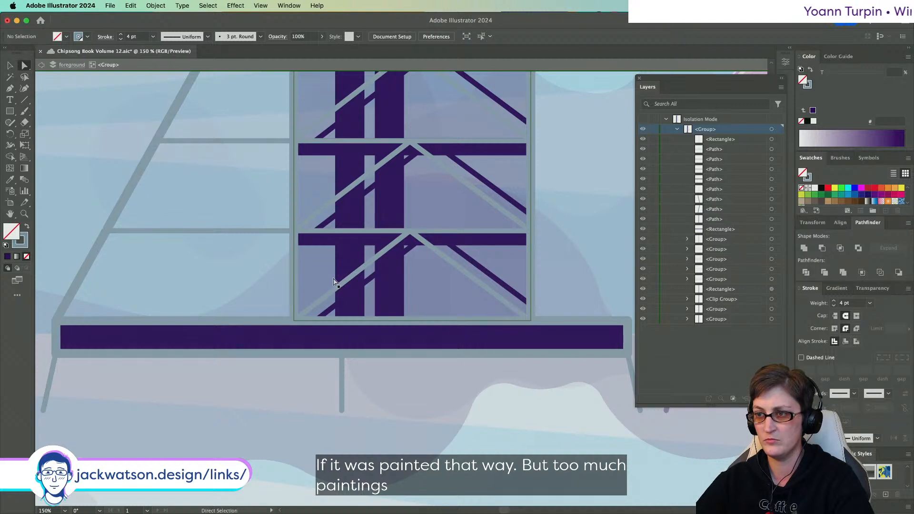
- Try to duplicate the lowest brace group in place, and undo the recent edits back through the base rectangle's purple fill
click(336, 287)
key(super+c)
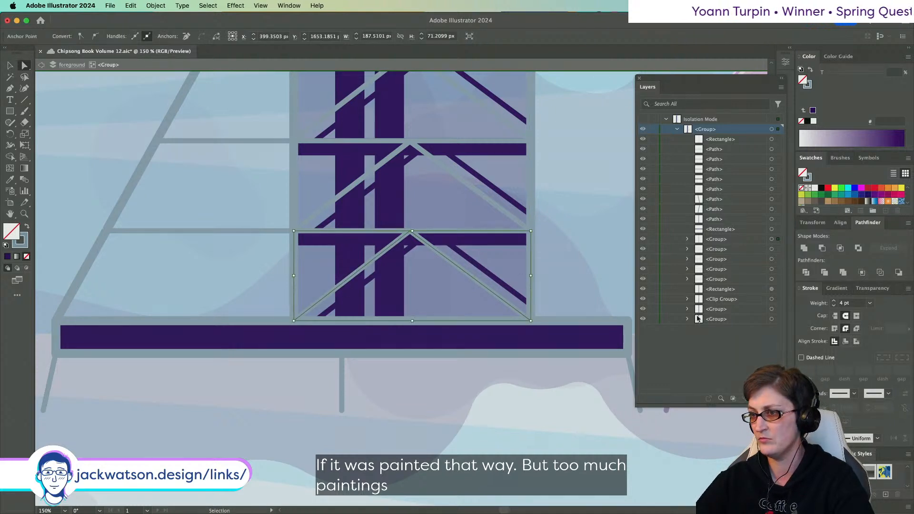
click(466, 360)
key(super+f)
key(super+z)
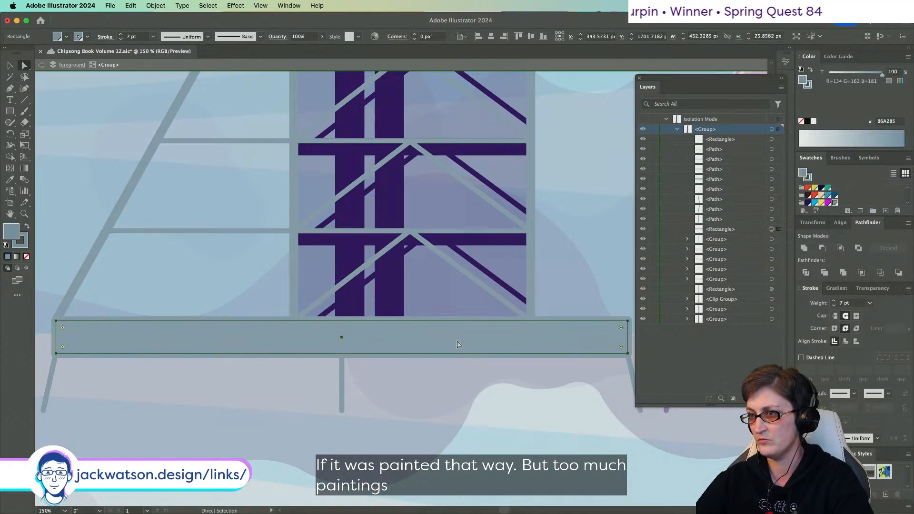
- Copy the whole lowest chevron brace of the tower and place the copy over the left end of the base rectangle
click(461, 270)
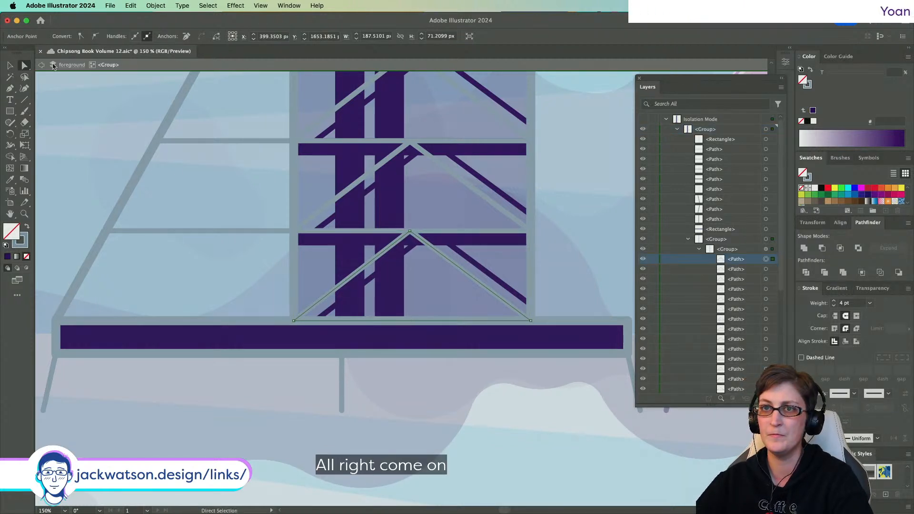
click(234, 345)
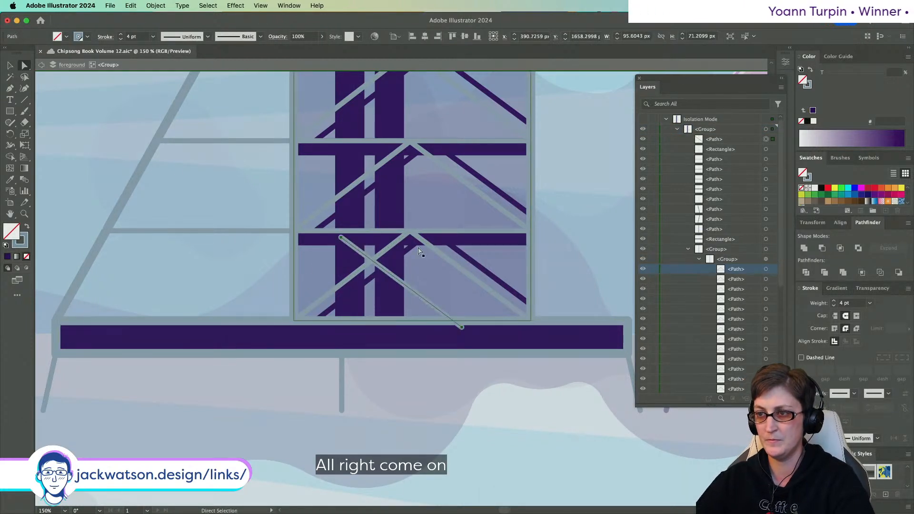
click(458, 262)
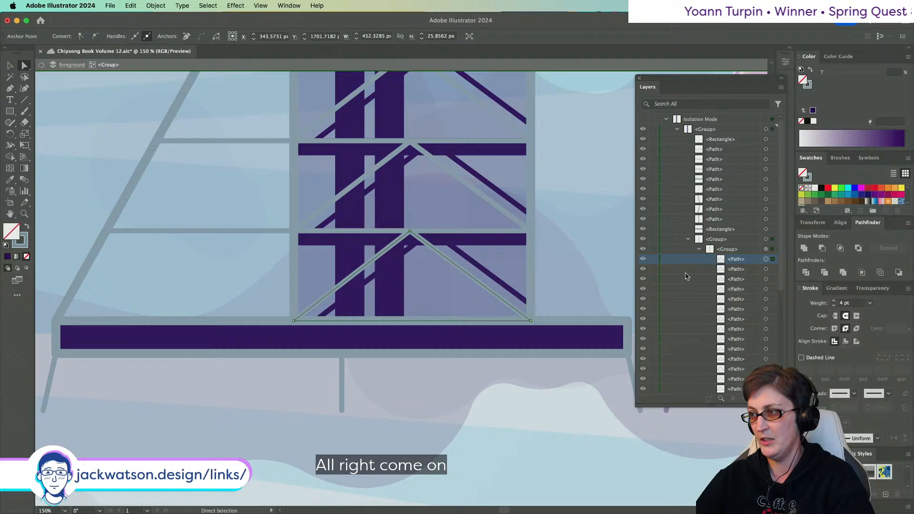
click(766, 259)
key(super+c)
key(super+v)
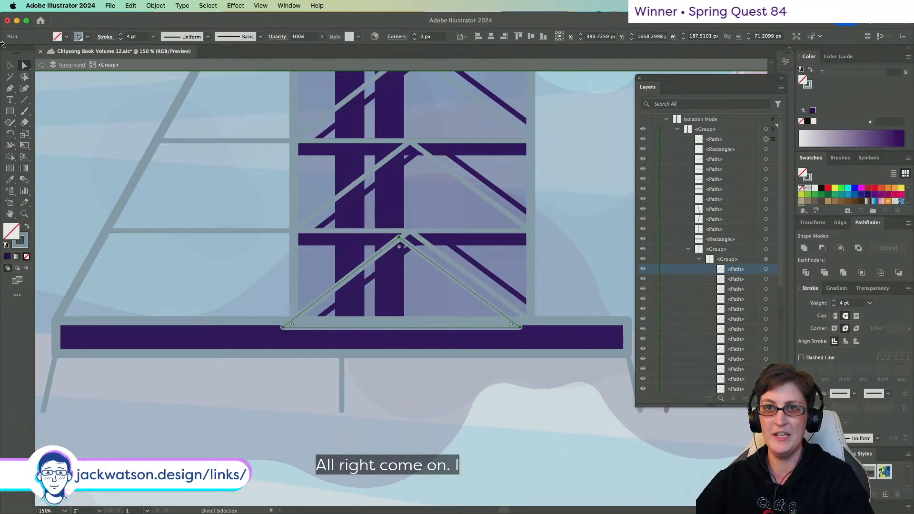
key(v)
drag(438, 264, 213, 292)
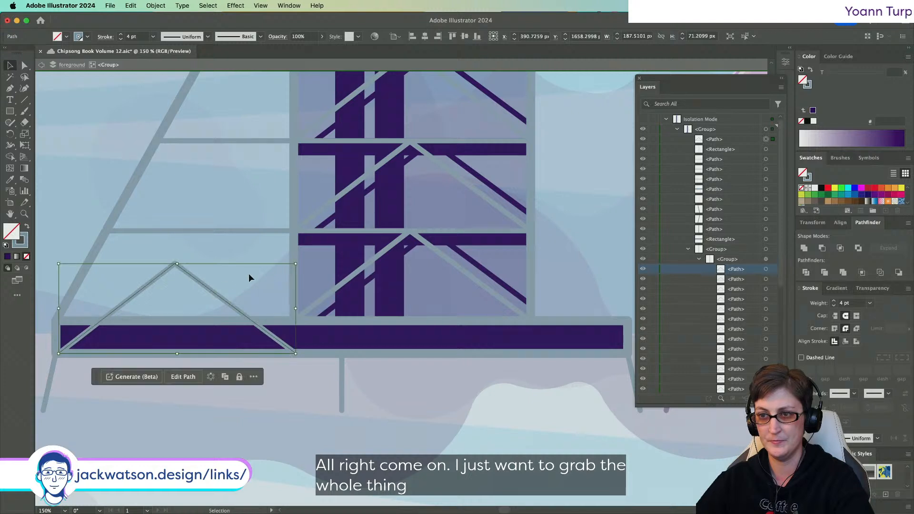
- Scale the copied brace down to the base's height, about 68 by 26 px, and set its stroke to 4 pt
drag(177, 266, 177, 321)
click(138, 37)
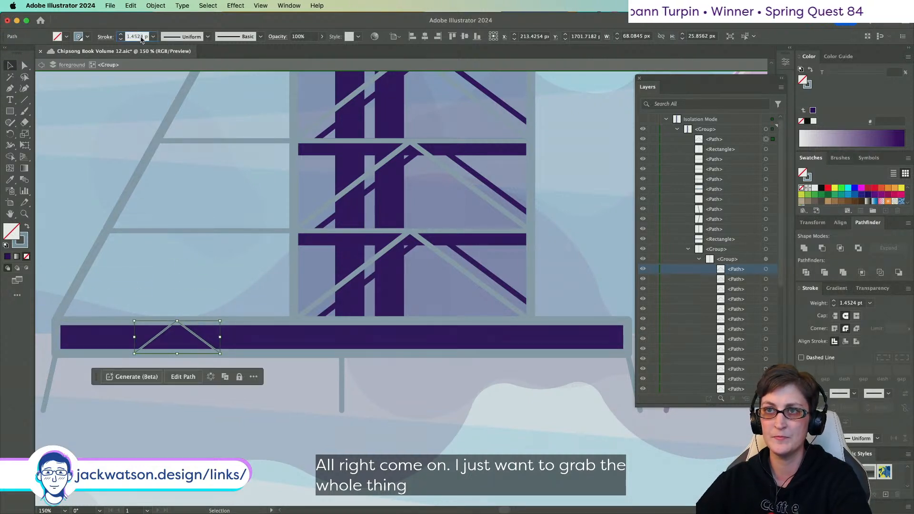
text(4)
key(Tab)
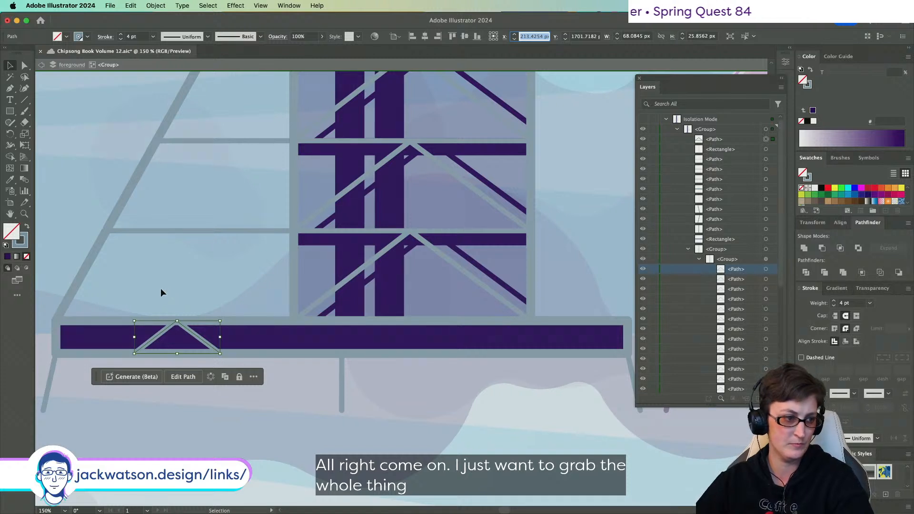
- Flip the small brace into a V and duplicate it side by side to form a truss along the base's left half
scroll(162, 289, left, 5)
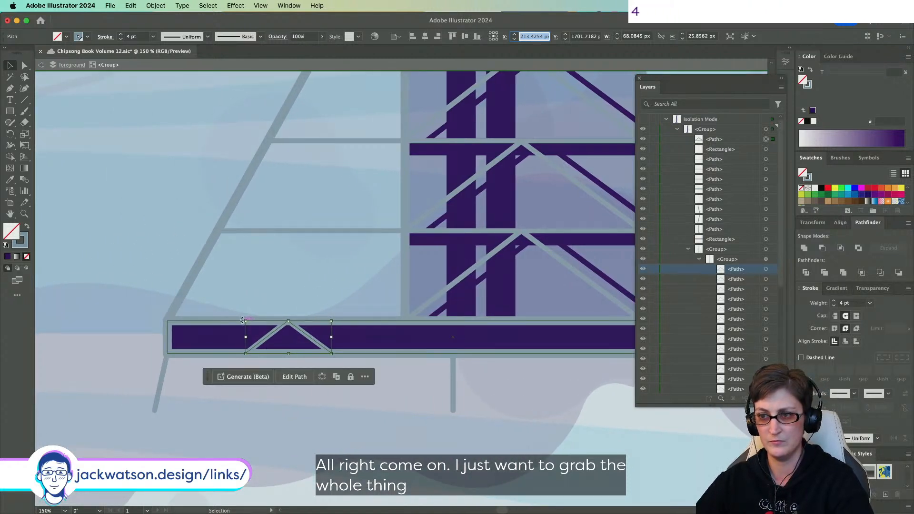
drag(243, 320, 310, 347)
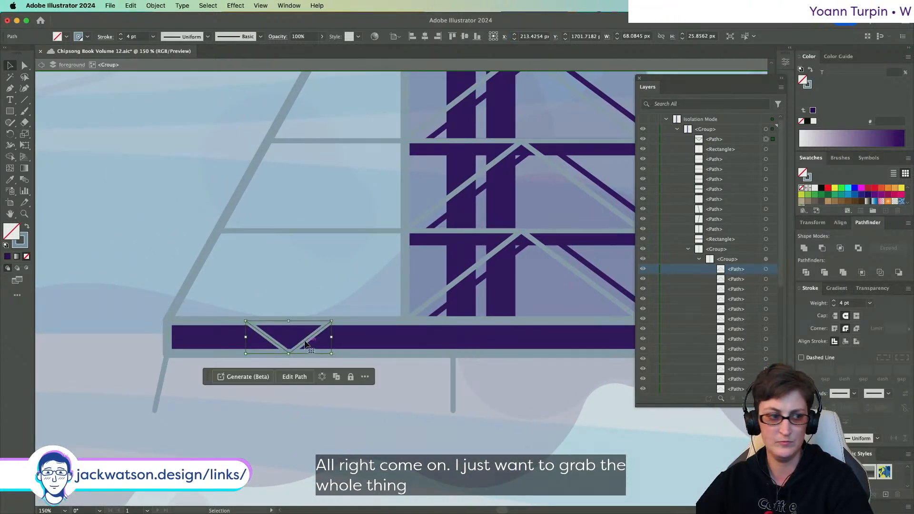
mouse_move(305, 344)
mouse_down()
mouse_move(227, 346)
mouse_move(329, 347)
mouse_move(310, 342)
mouse_up()
scroll(314, 345, right, 5)
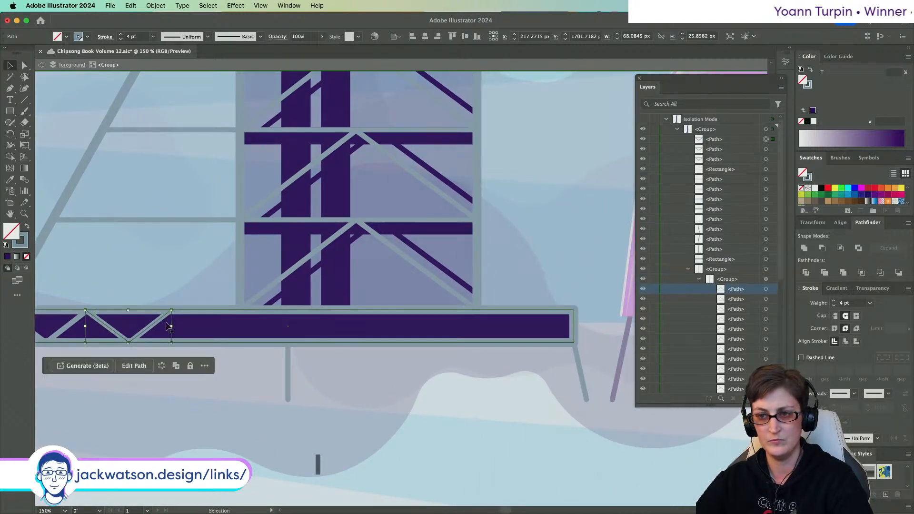
drag(161, 326, 235, 326)
scroll(235, 326, left, 2)
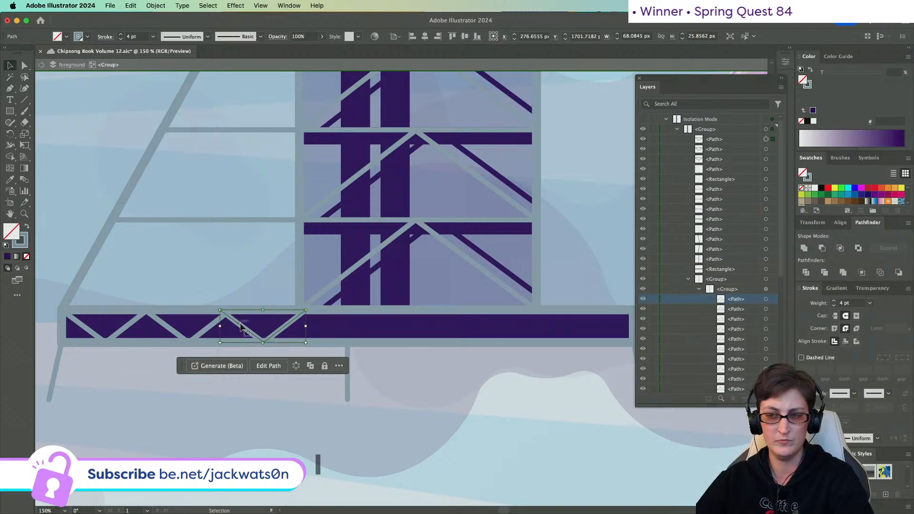
key(v)
drag(277, 333, 354, 335)
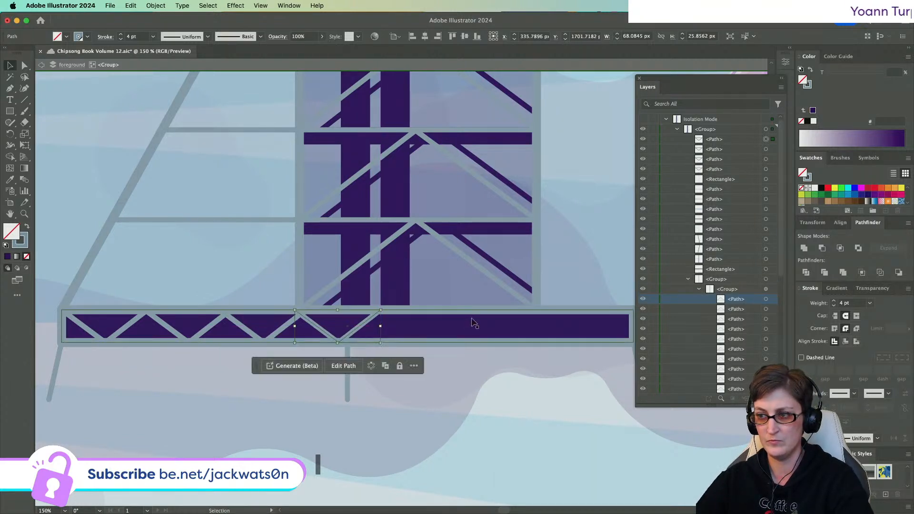
- Duplicate the base rectangle in front, narrow it to about 200 px over the right half, and fill it grey #86A2B5 without a stroke
click(138, 329)
key(super+f)
drag(61, 326, 381, 339)
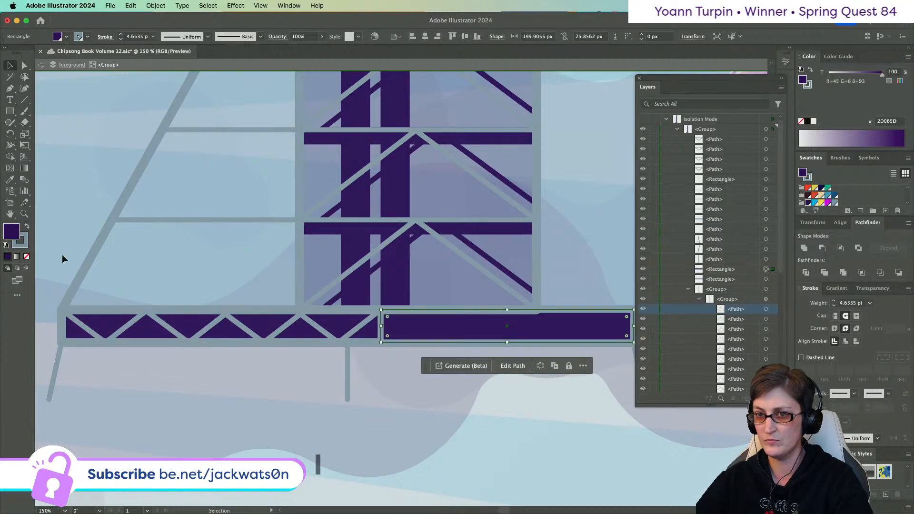
click(28, 227)
click(27, 256)
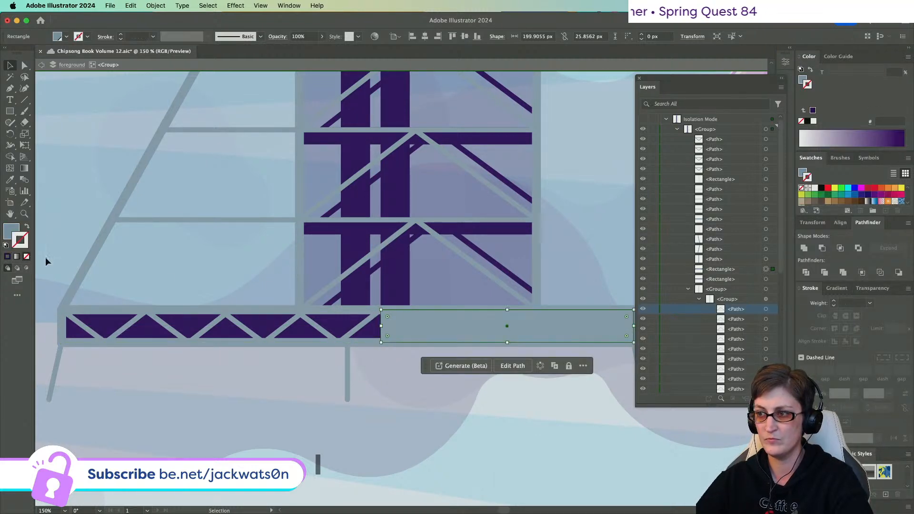
- Examine how the trussed base and the scaffold tower look against the whole cover illustration
key(super+1)
click(185, 279)
scroll(185, 277, down, 3)
scroll(179, 277, up, 6)
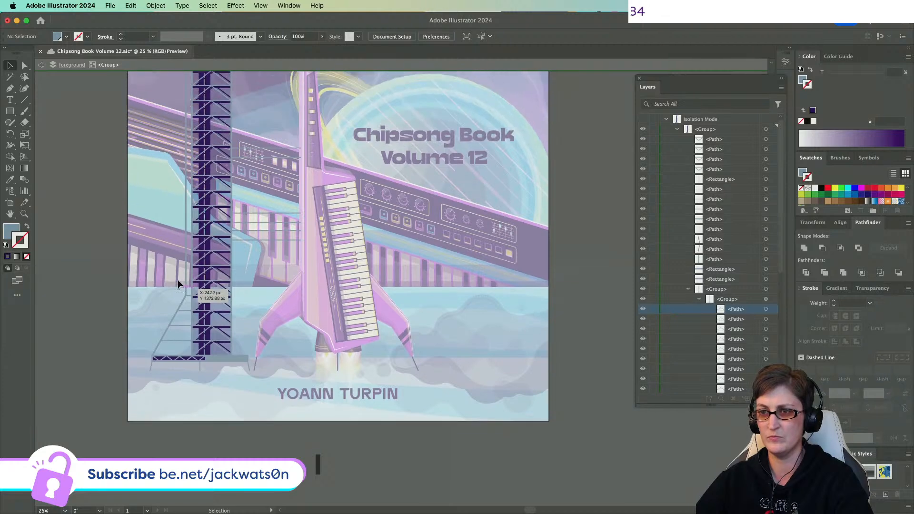
scroll(160, 278, down, 3)
scroll(160, 278, down, 3)
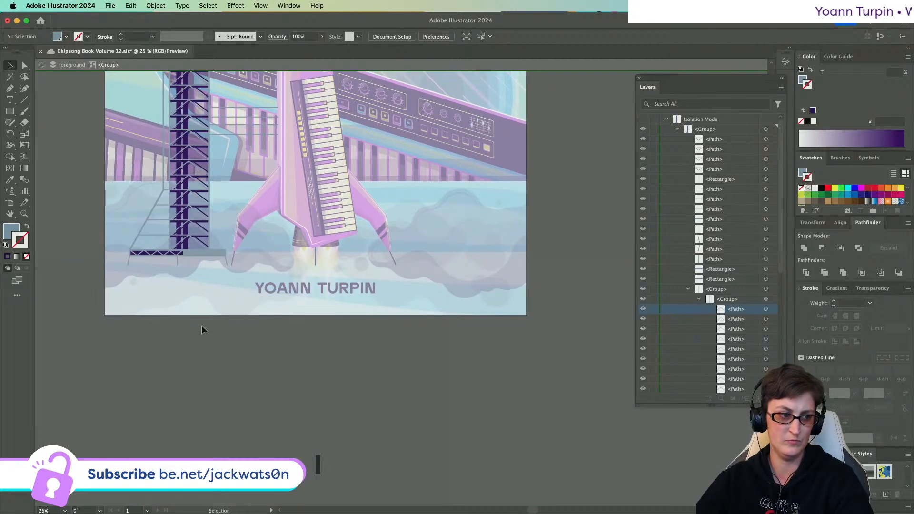
scroll(155, 279, up, 1)
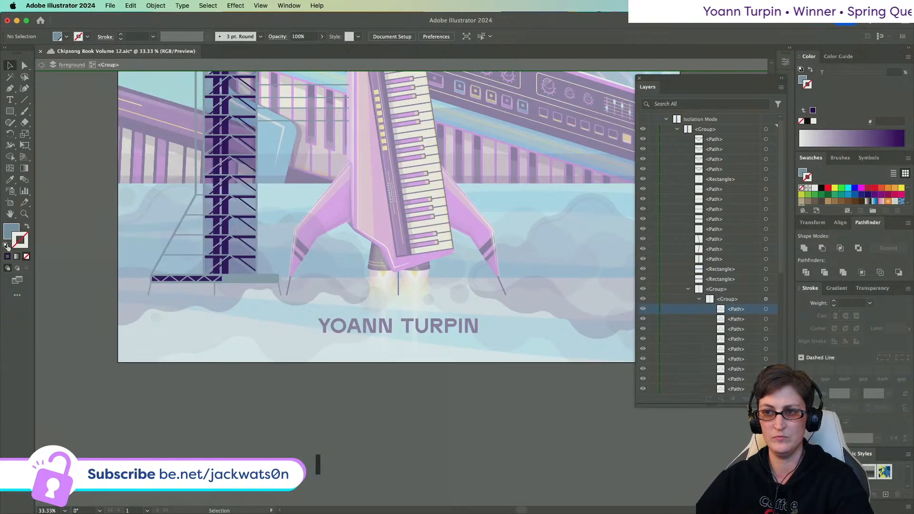
scroll(96, 255, up, 1)
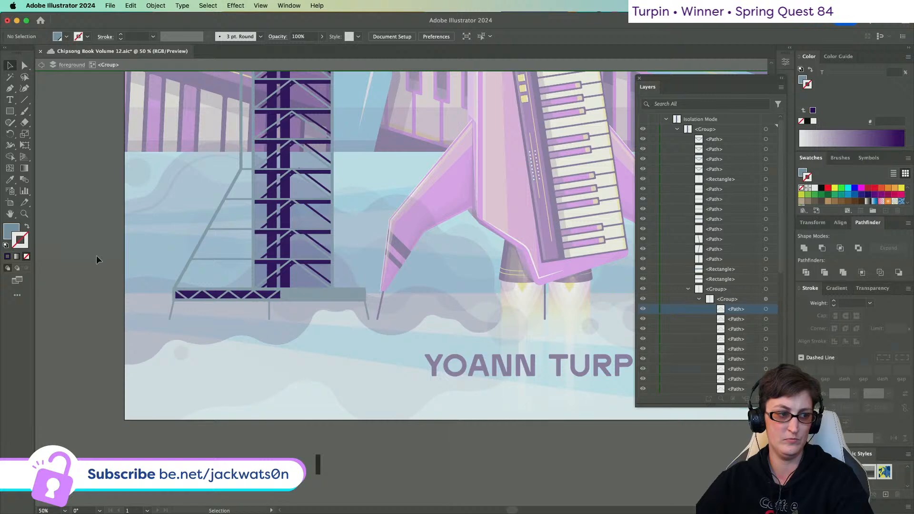
scroll(118, 250, up, 3)
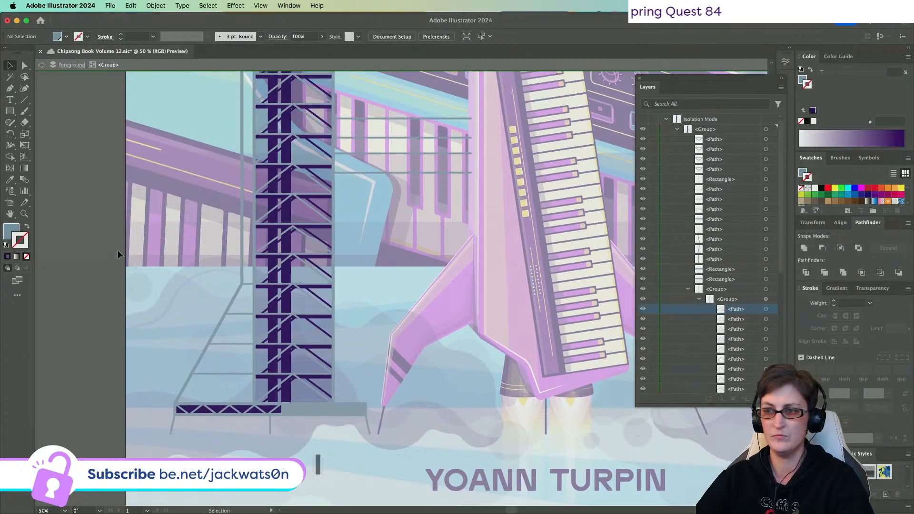
- Make a horizontally mirrored copy of the left outer support line together with the tower's outline rectangle
click(241, 201)
scroll(241, 201, up, 7)
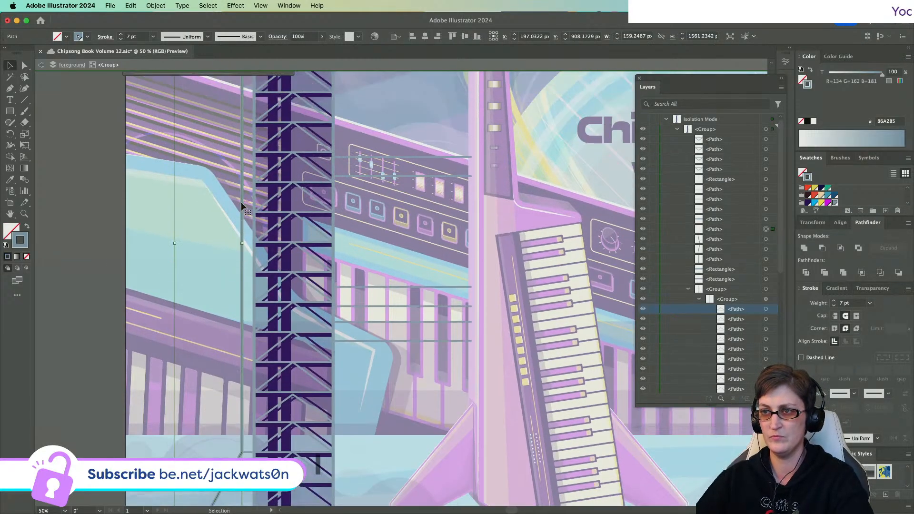
shift+click(253, 189)
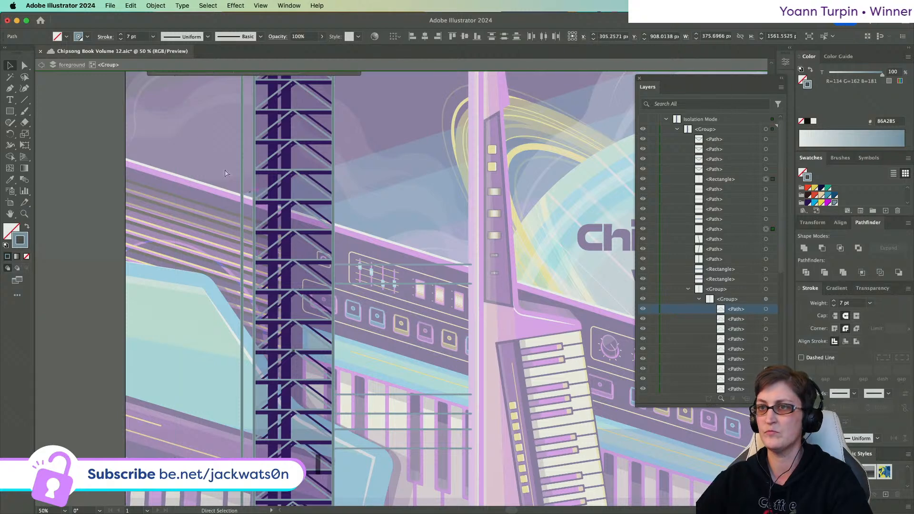
click(155, 5)
mouse_move(169, 23)
click(316, 58)
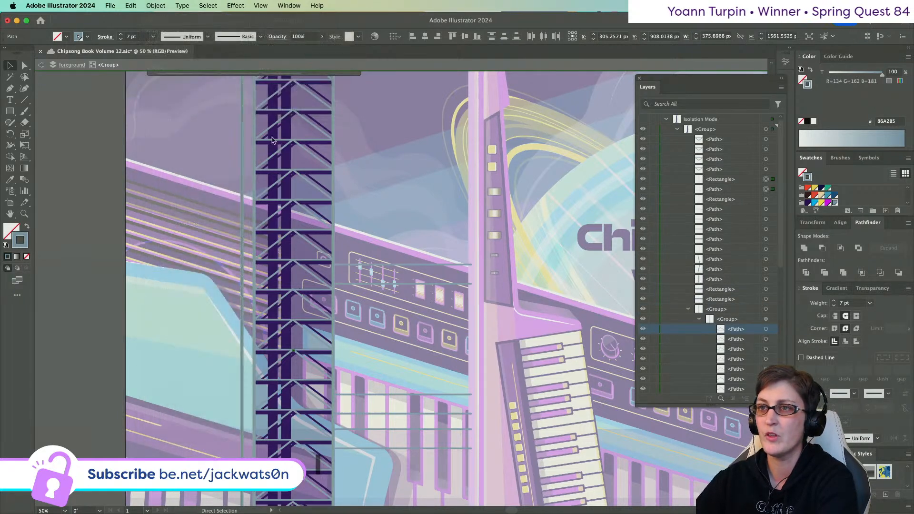
key(Return)
- Move the mirrored copies right until their rectangle lines up with the tower, and delete the extra rectangle
drag(173, 180, 255, 182)
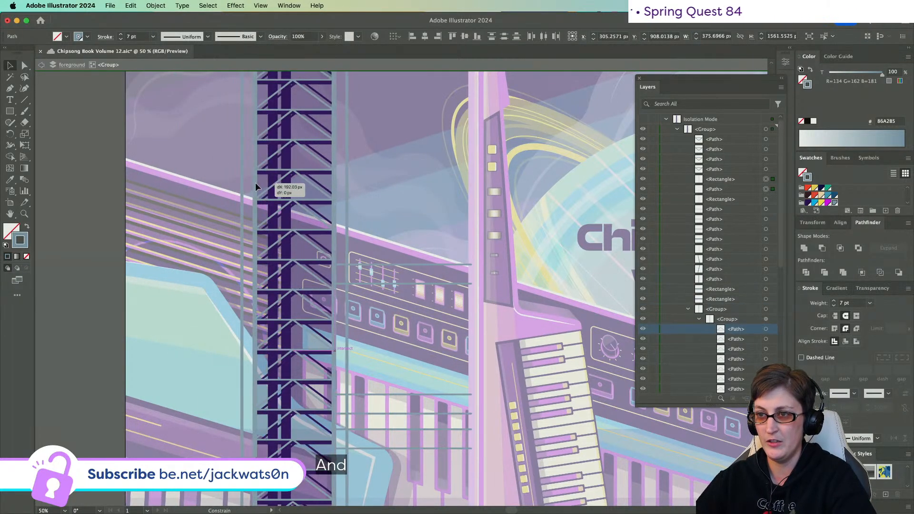
shift+click(347, 207)
key(Delete)
- Straighten the mirrored outer support line so it runs vertically from the tower's top down to the base
scroll(365, 198, up, 5)
scroll(365, 198, down, 10)
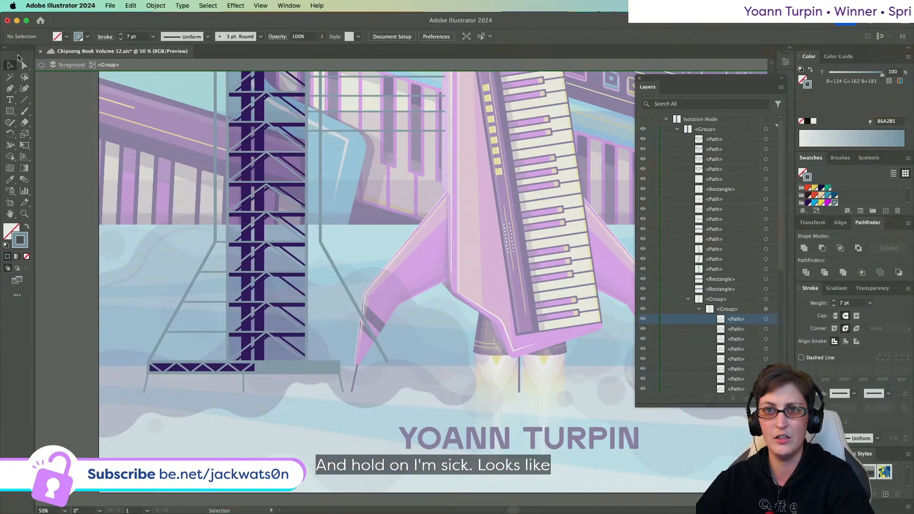
click(321, 241)
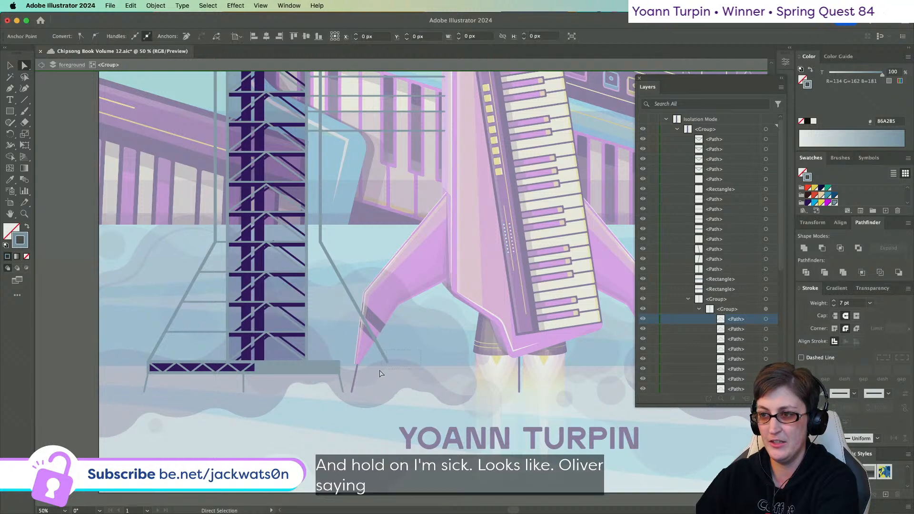
drag(320, 241, 325, 361)
scroll(339, 169, up, 2)
scroll(339, 169, up, 10)
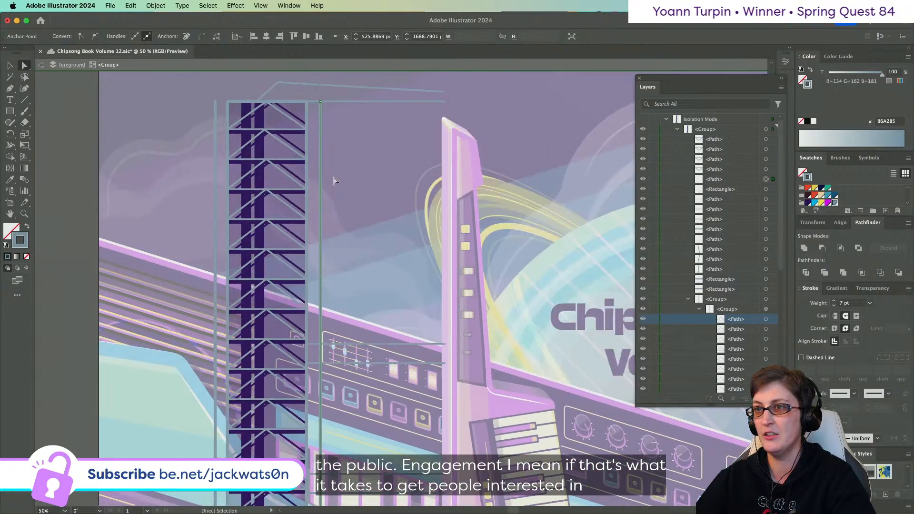
scroll(334, 181, up, 2)
click(334, 183)
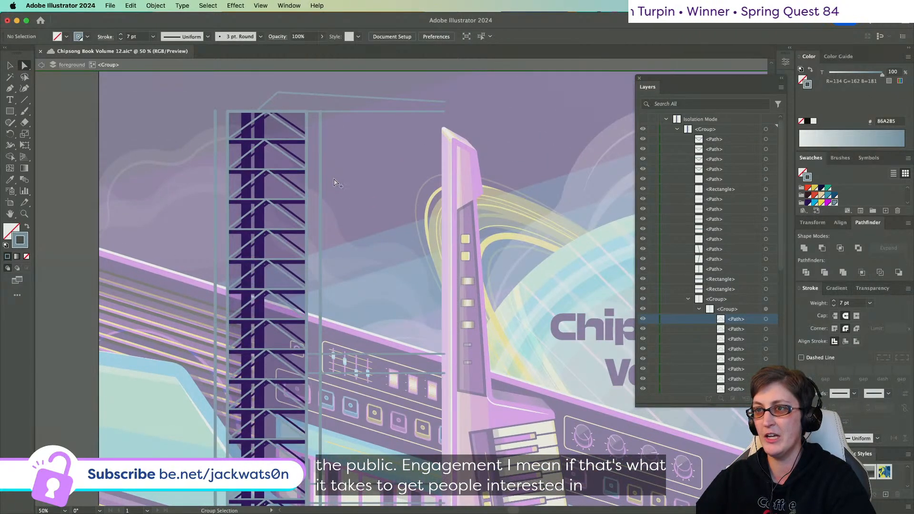
- Group the base's rectangles, truss braces and short legs together
alt+scroll(334, 182, down, 1)
scroll(336, 180, down, 5)
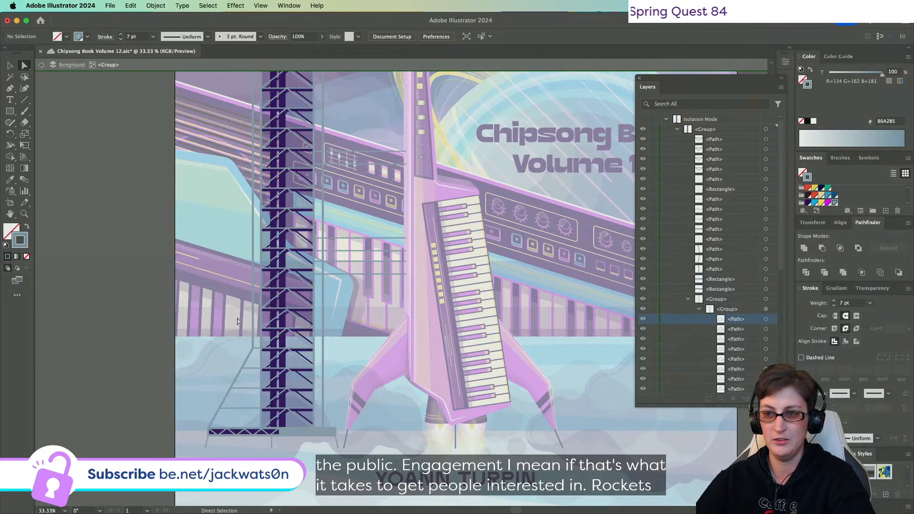
scroll(233, 319, down, 3)
alt+scroll(227, 332, up, 2)
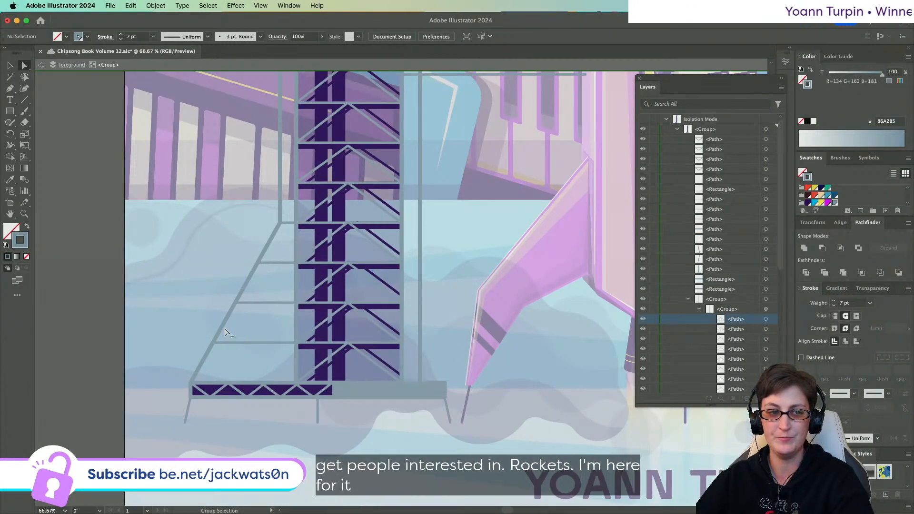
alt+scroll(227, 332, up, 1)
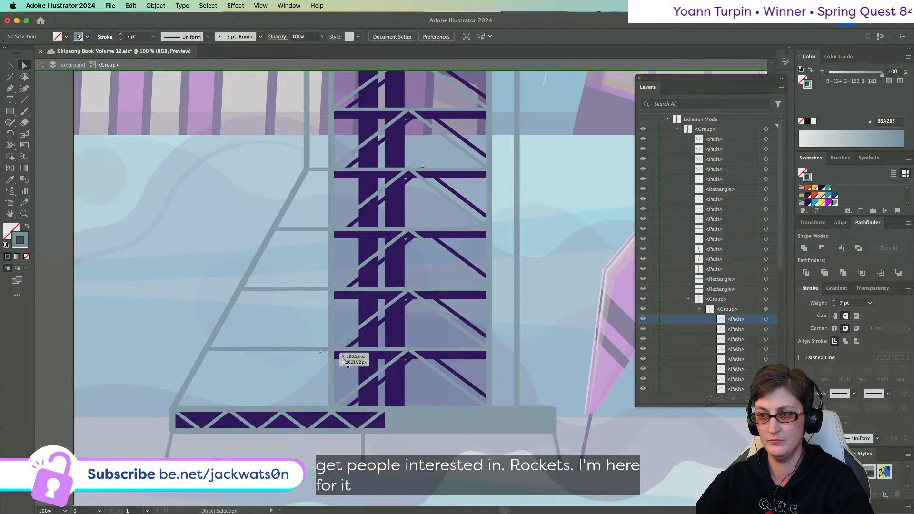
click(377, 380)
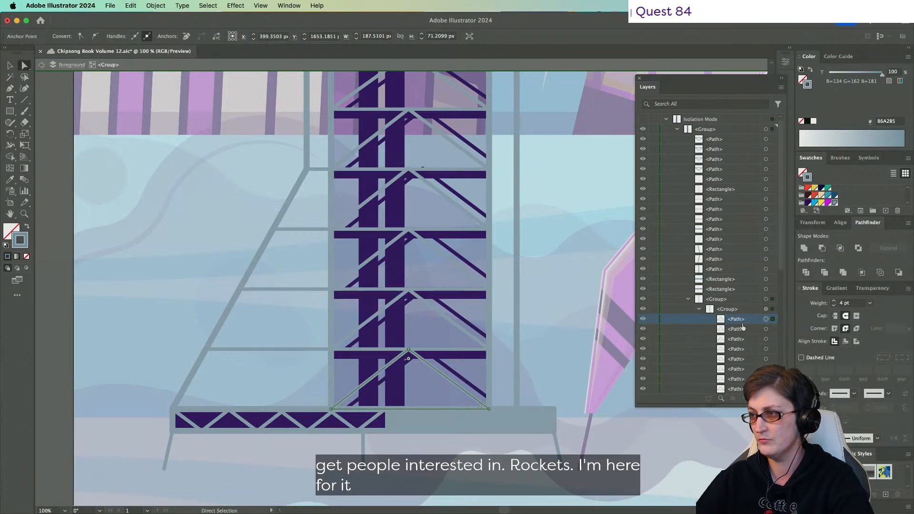
click(135, 284)
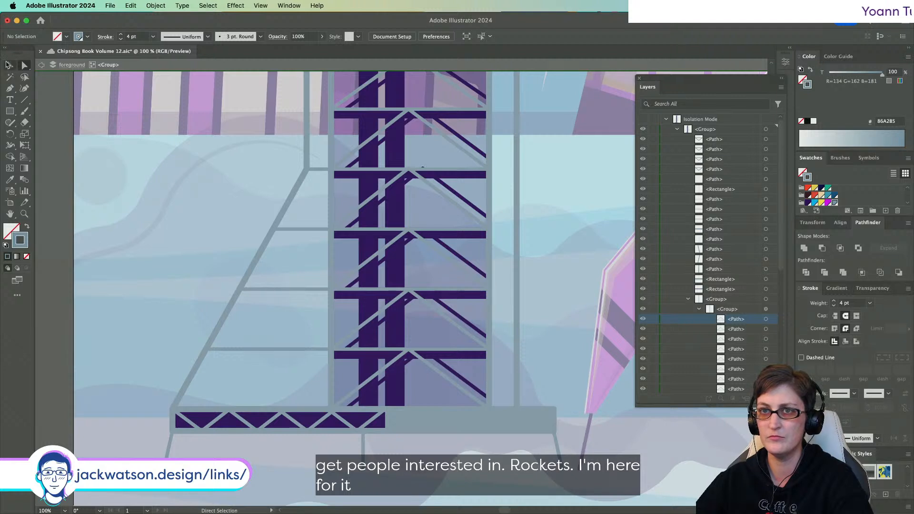
drag(151, 432, 152, 425)
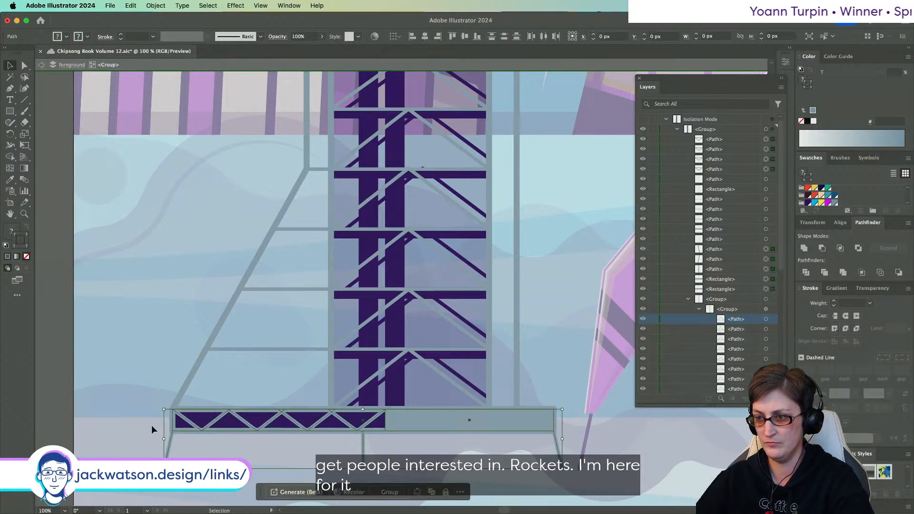
key(super+g)
- Copy the tower's lowest V-shaped brace into the bottom bay of the flared left support and skew its apex toward the tower
click(134, 371)
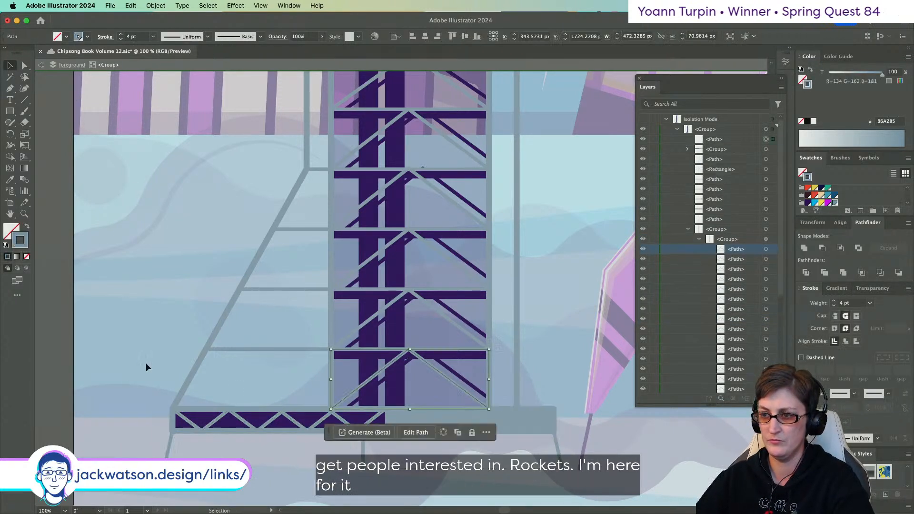
drag(395, 371, 271, 374)
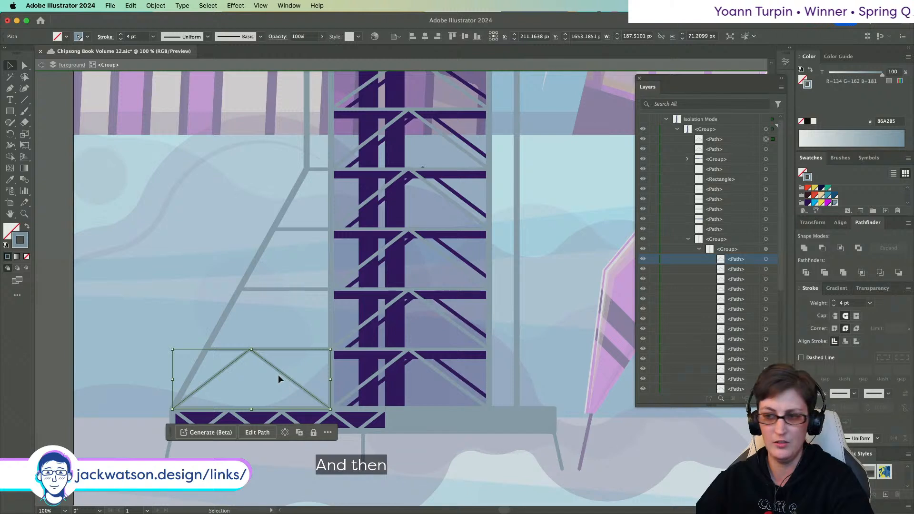
click(24, 66)
key(Delete)
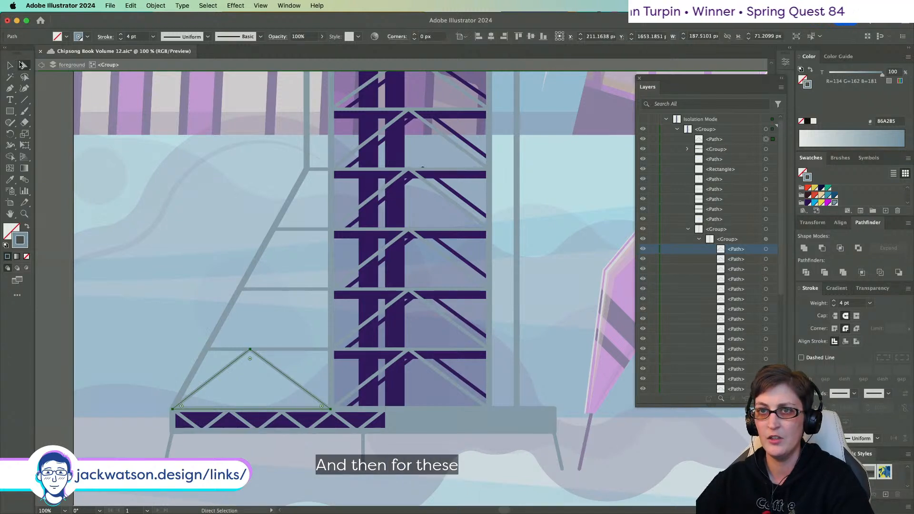
click(10, 89)
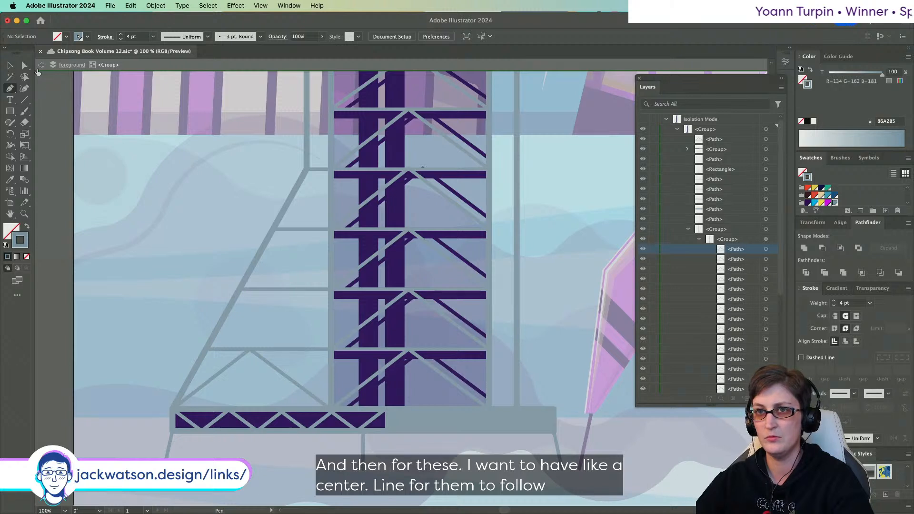
key(a)
drag(250, 352, 302, 350)
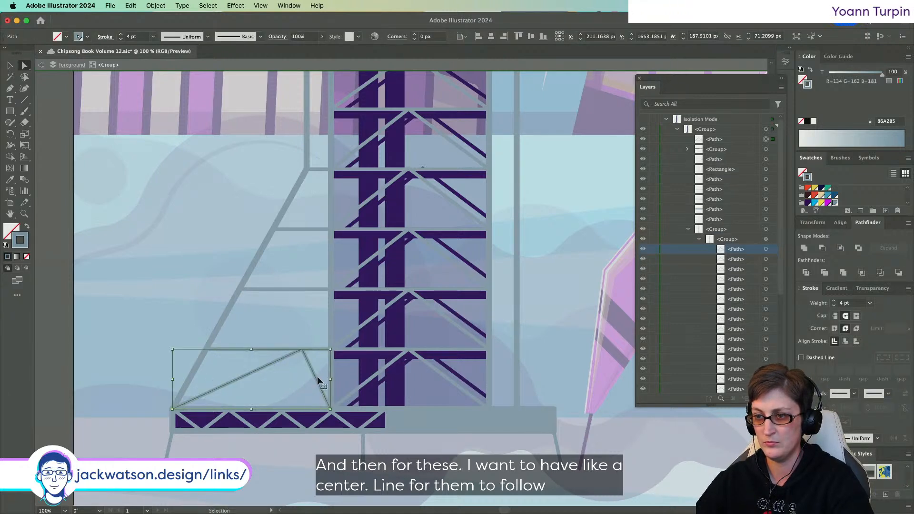
- Copy the skewed brace into the three bays above, fitting each copy's left corner to the sloped support and the top apex to its bend
drag(317, 376, 312, 319)
drag(173, 351, 207, 350)
key(super+f)
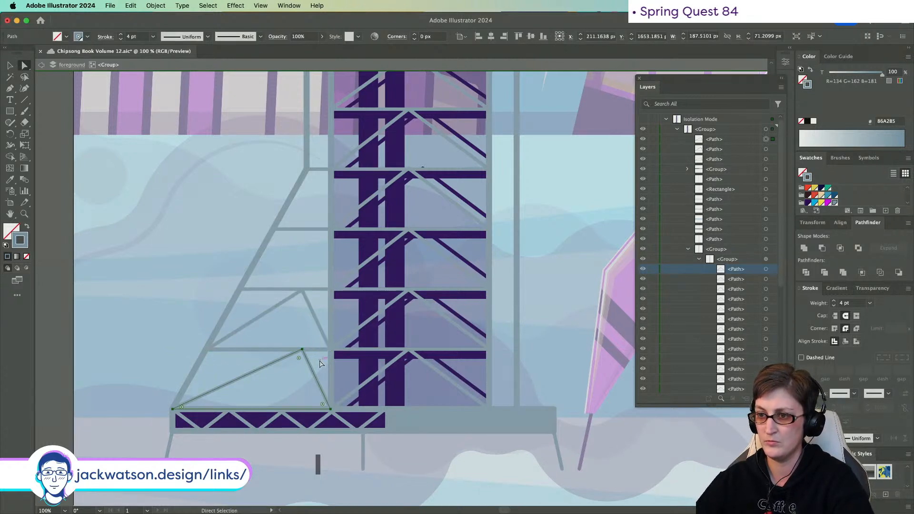
drag(311, 362, 304, 247)
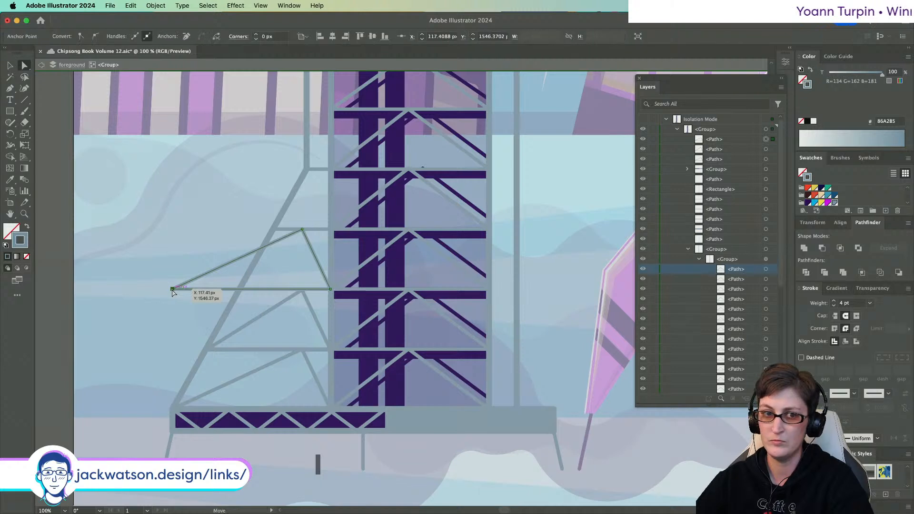
key(super+f)
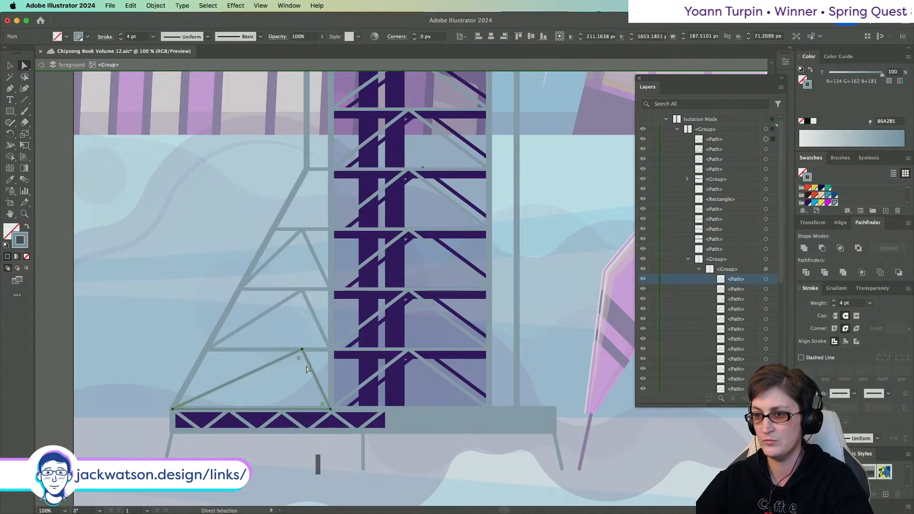
drag(311, 365, 307, 169)
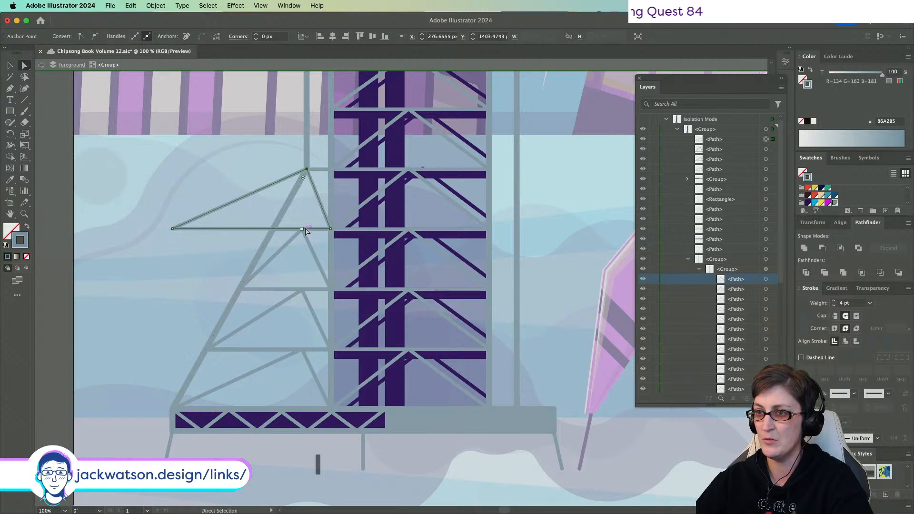
drag(173, 229, 273, 229)
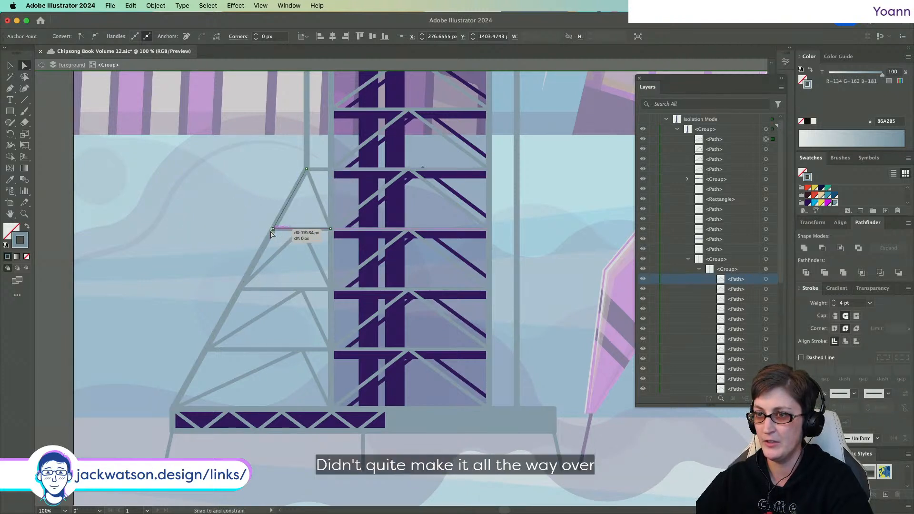
- Select the apex points of the four side braces and align them in one vertical line with the support's bend
click(304, 243)
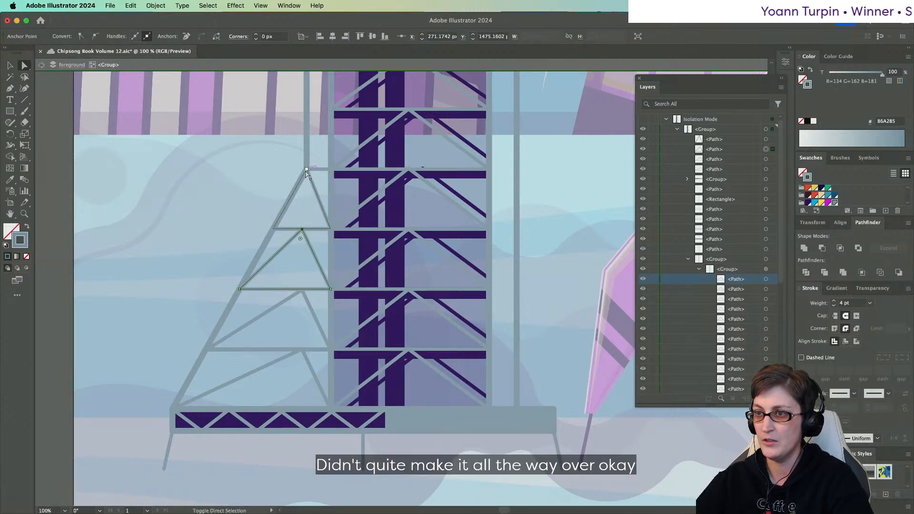
click(303, 293)
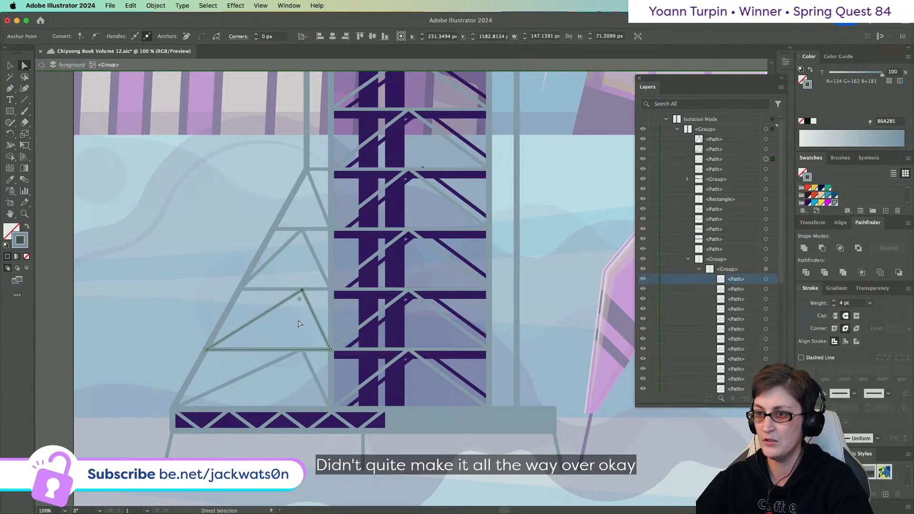
shift+click(307, 361)
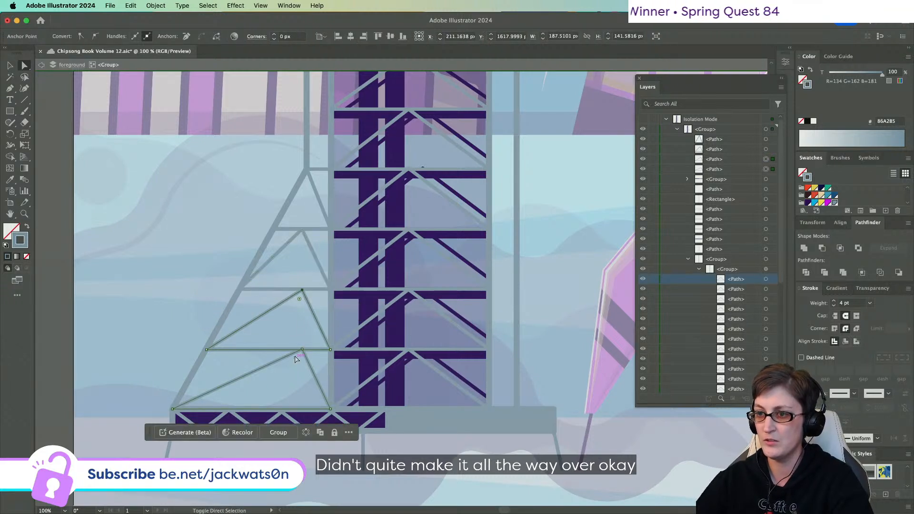
click(300, 367)
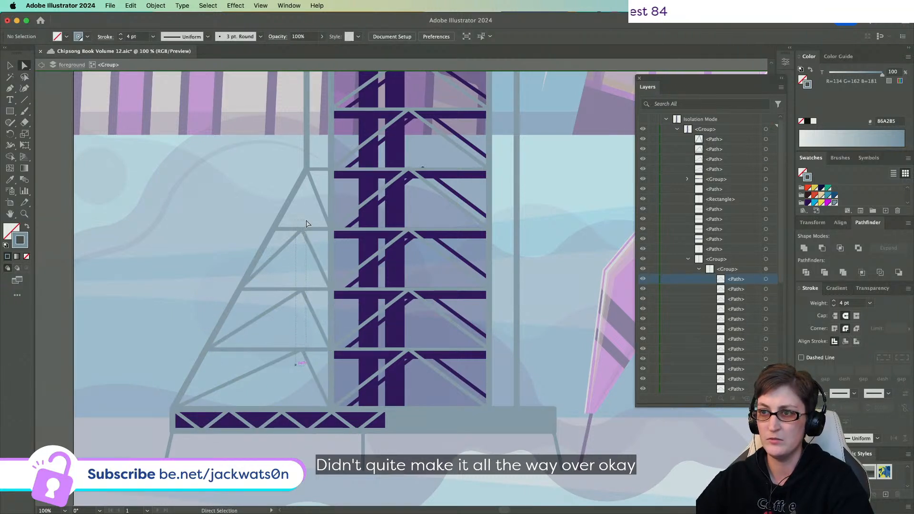
drag(306, 224, 307, 223)
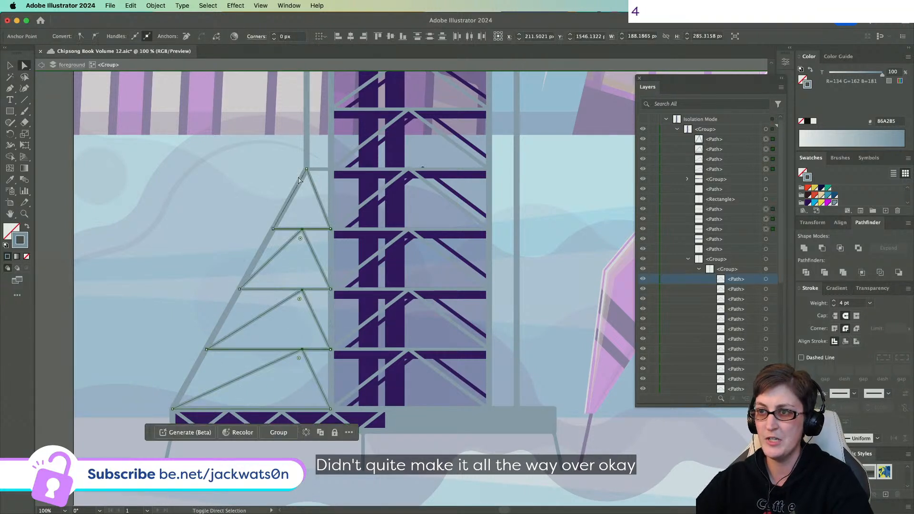
click(364, 40)
click(197, 224)
- Draw a vertical line about 252 px long through the side brace apexes, from the top bay down to the base
scroll(197, 224, down, 3)
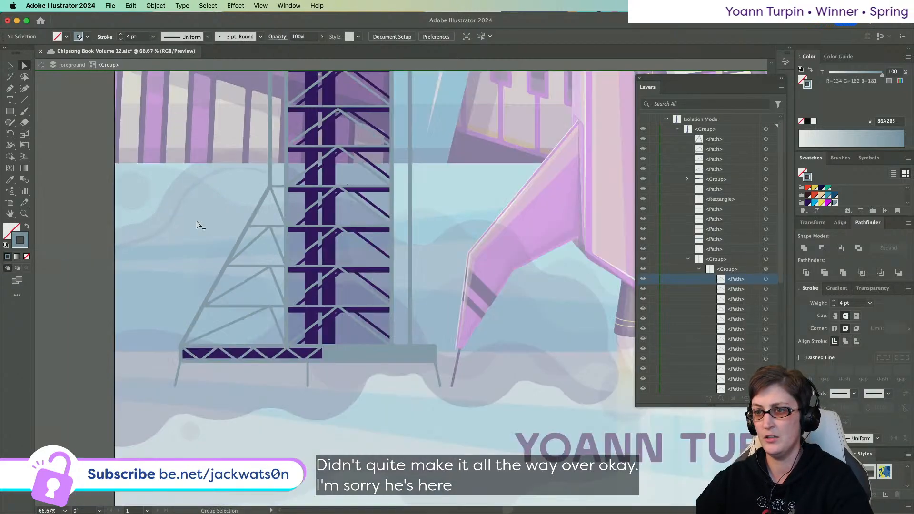
scroll(197, 224, up, 5)
scroll(197, 228, up, 3)
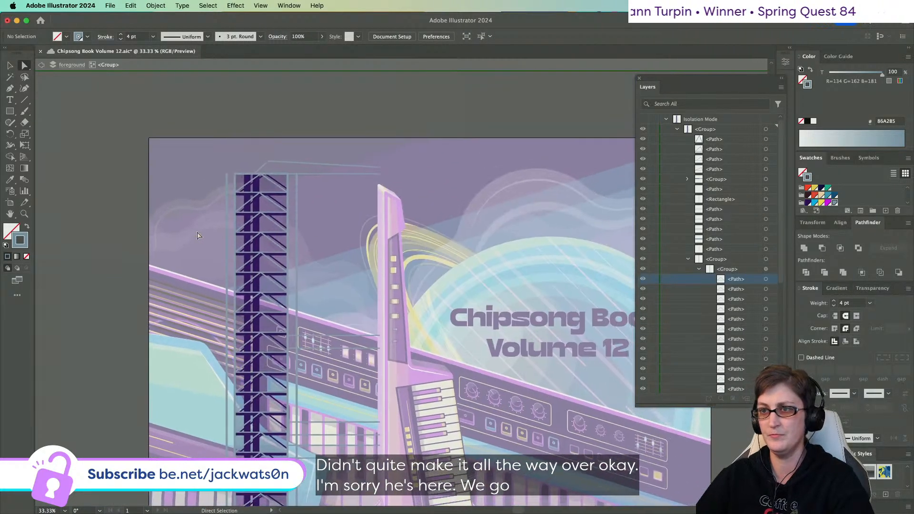
scroll(203, 236, down, 6)
scroll(208, 170, up, 1)
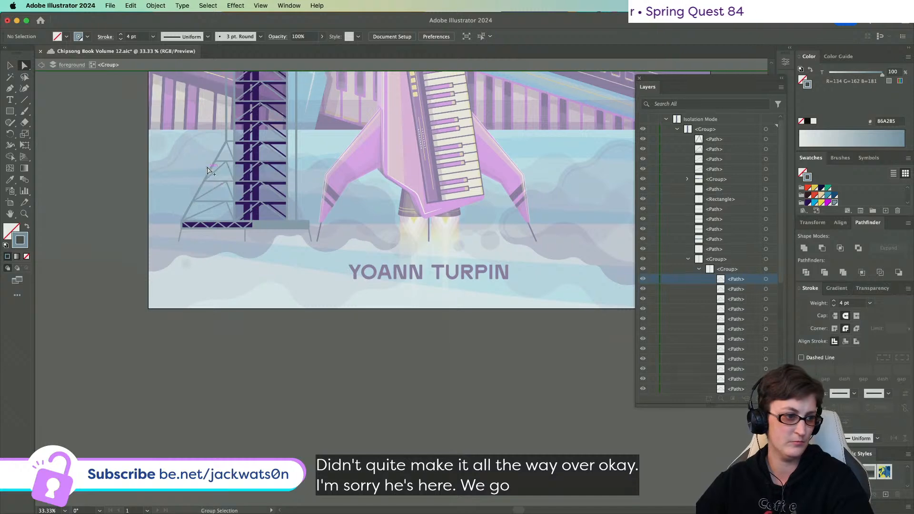
scroll(208, 170, up, 2)
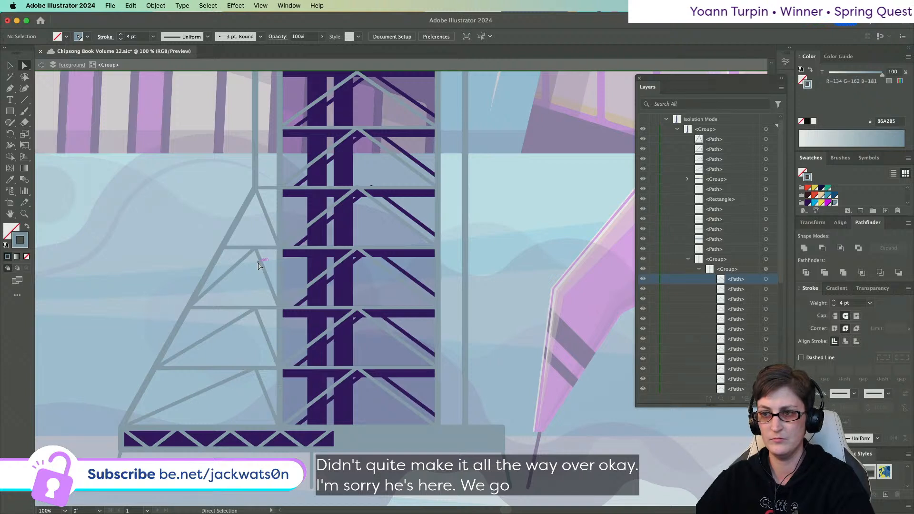
click(9, 87)
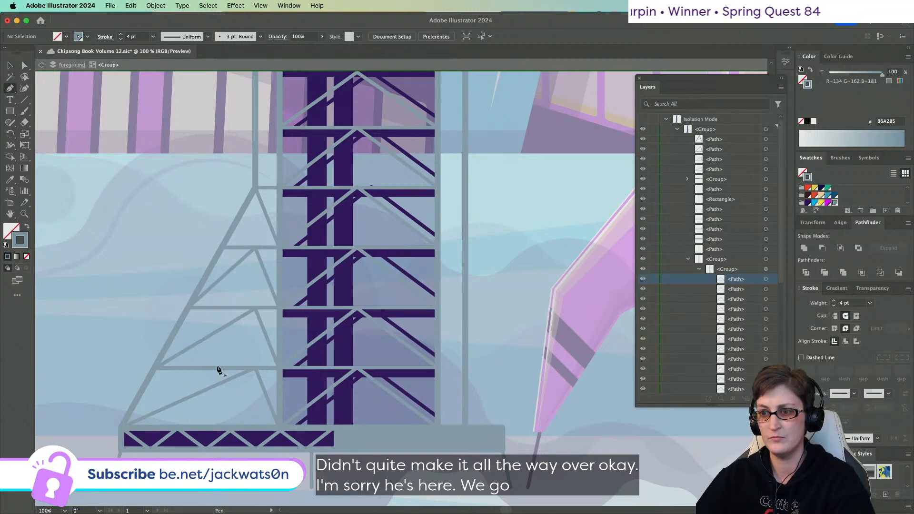
click(255, 215)
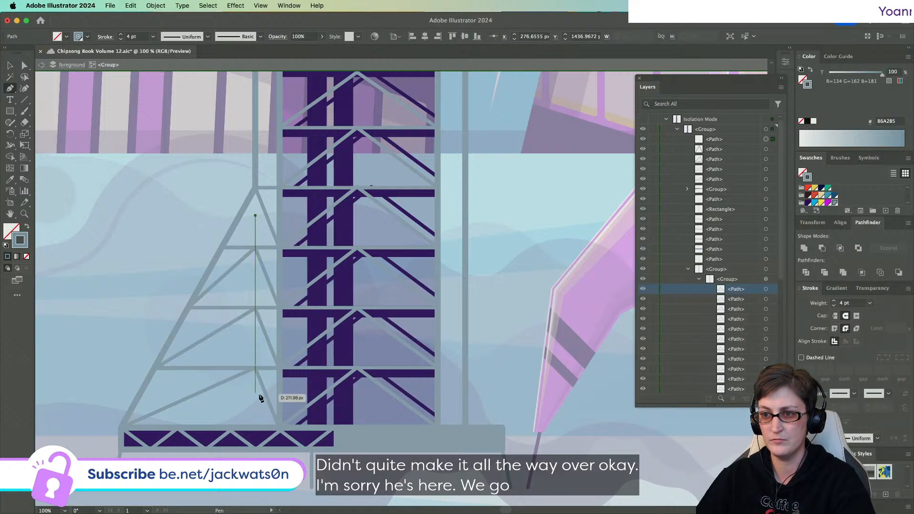
click(255, 428)
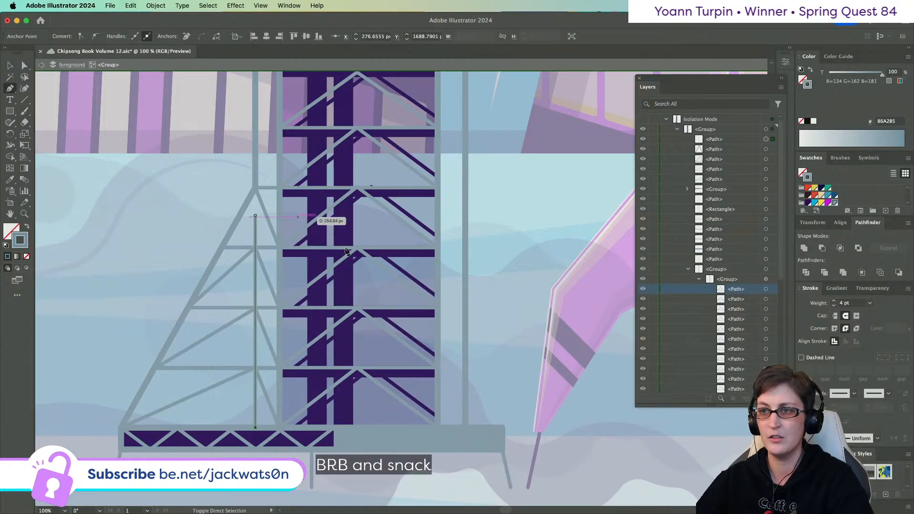
key(super+shift+a)
click(255, 216)
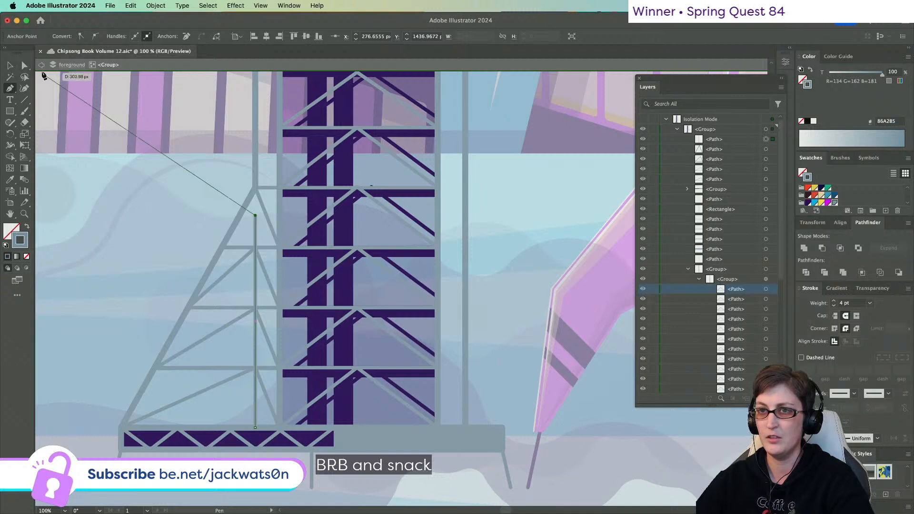
- Reposition the vertical line's ends to make a diagonal across the bottom bay, from the sloped support down to the tower's lower corner
key(a)
key(super+shift+a)
drag(255, 217, 155, 370)
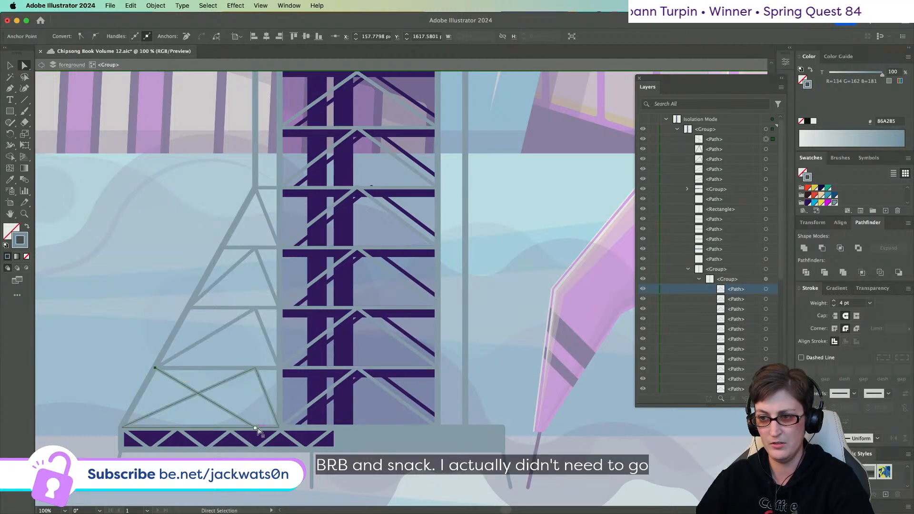
drag(256, 430, 279, 429)
- Duplicate the diagonal and fit the copy across the second bay from the sloped support to the tower's edge
key(super+c)
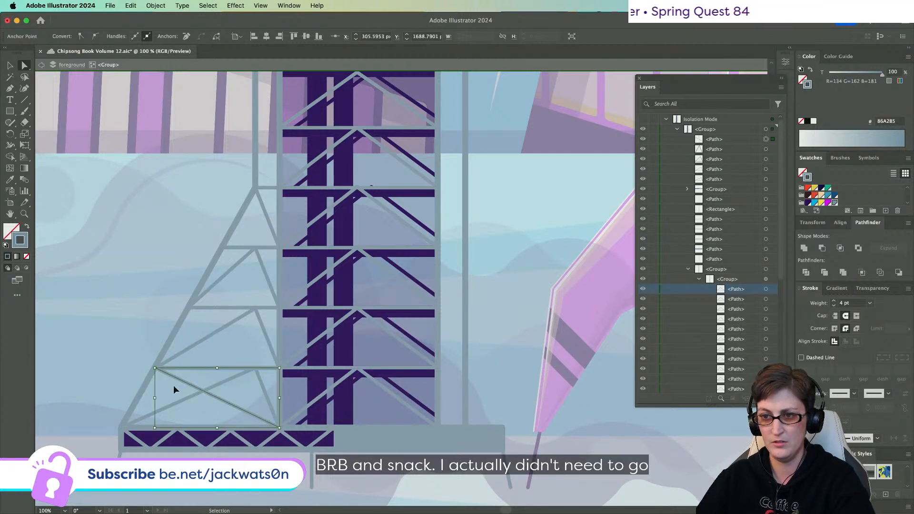
key(super+f)
drag(155, 370, 189, 310)
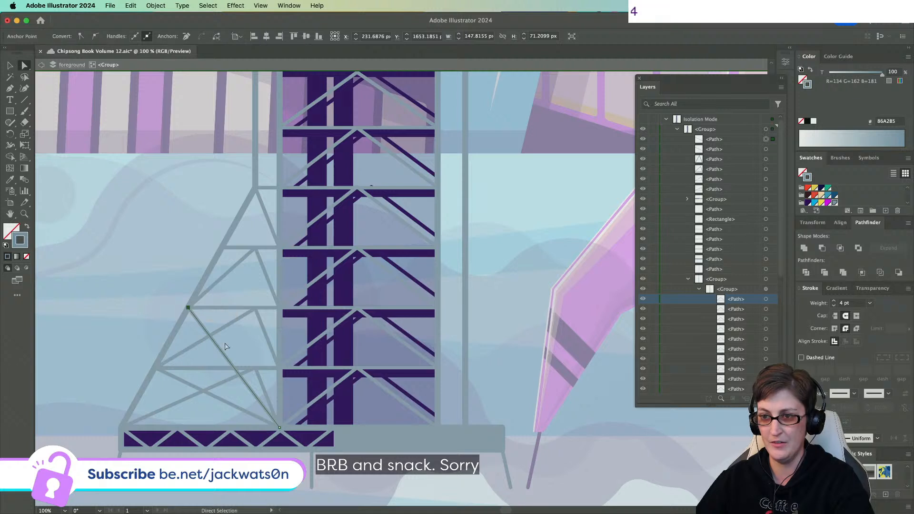
drag(279, 427, 280, 372)
- Duplicate the second bay's diagonal and move its endpoints to cross the third bay
key(super+c)
key(super+f)
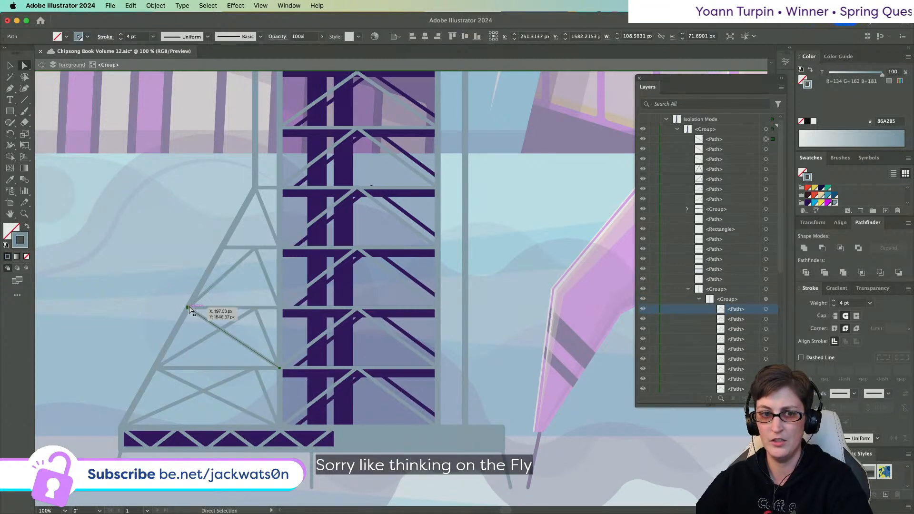
drag(189, 309, 221, 248)
click(272, 369)
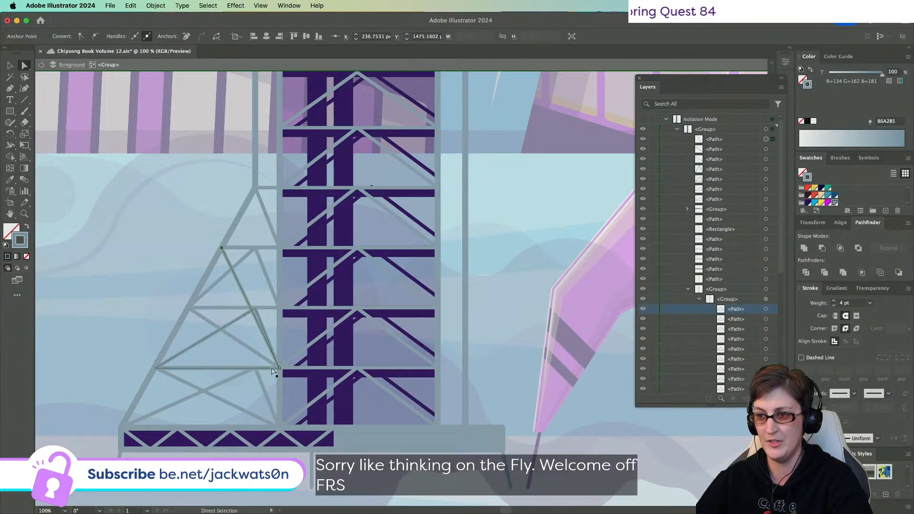
drag(279, 372, 279, 307)
- Duplicate the third bay's diagonal and move its tower-side end up to cross the top bay's brace
key(super+c)
key(super+f)
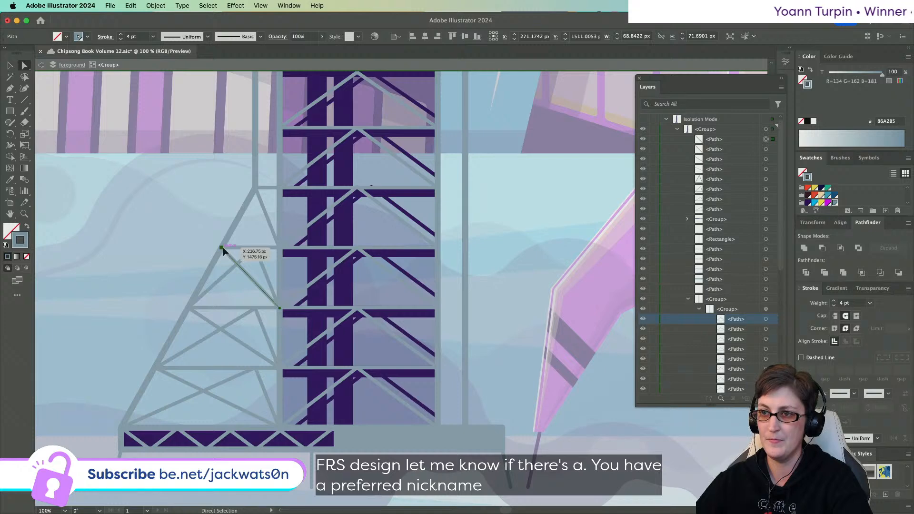
drag(280, 308, 277, 188)
click(173, 194)
- Draw two short horizontal crossbars between the outer vertical support and the tower, level with the first two tower beams above the slope
scroll(160, 218, down, 2)
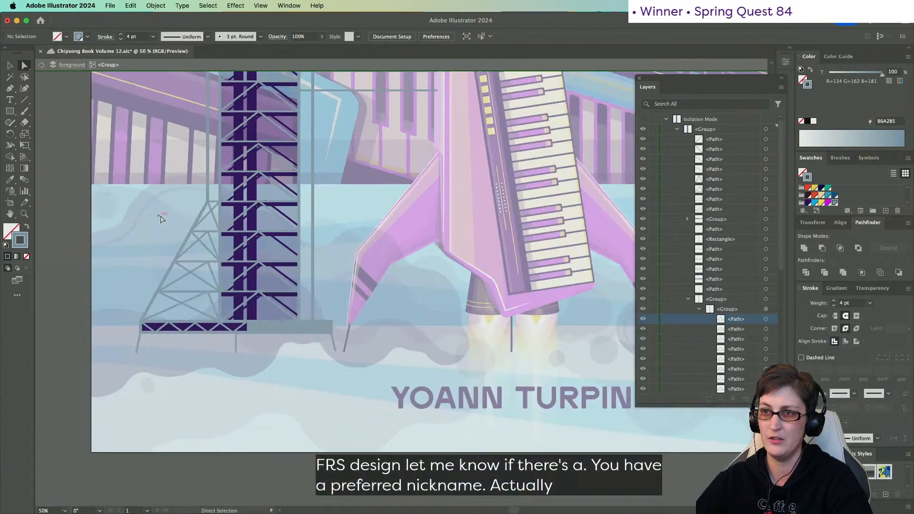
scroll(161, 218, up, 1)
scroll(162, 220, up, 1)
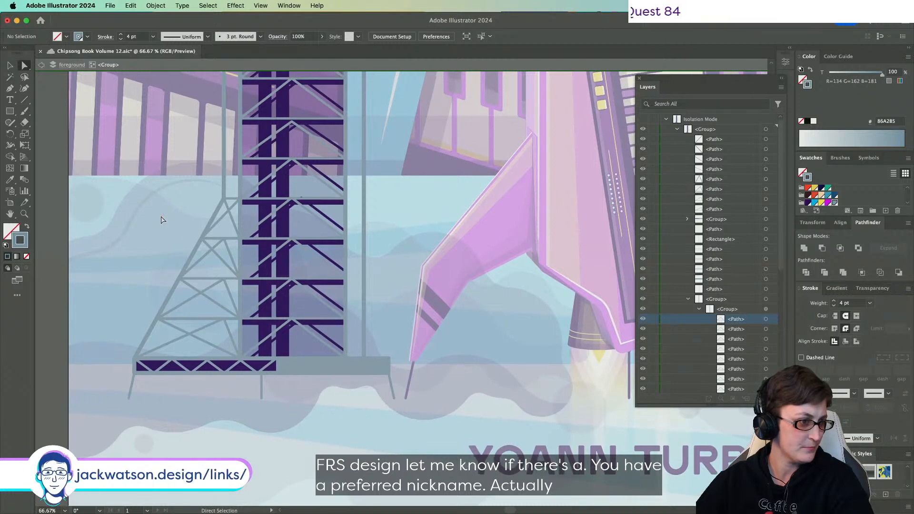
scroll(194, 224, up, 3)
scroll(231, 176, up, 2)
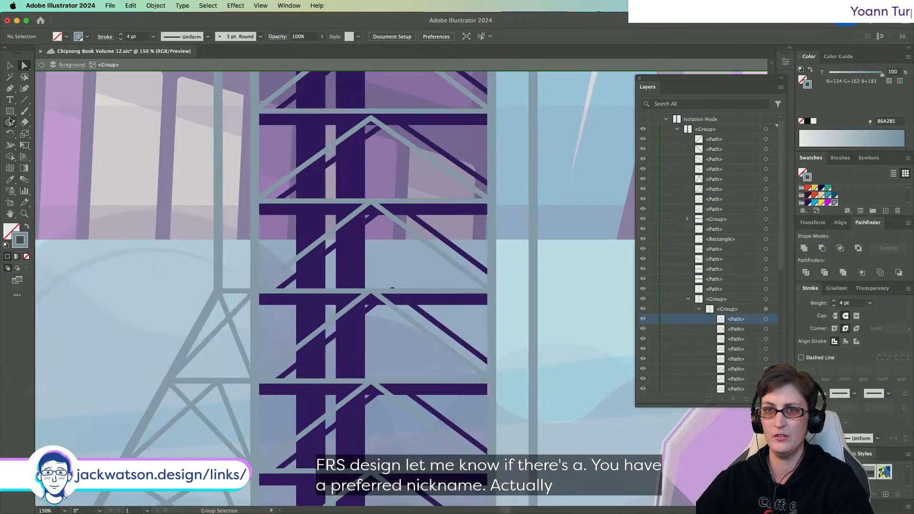
click(10, 88)
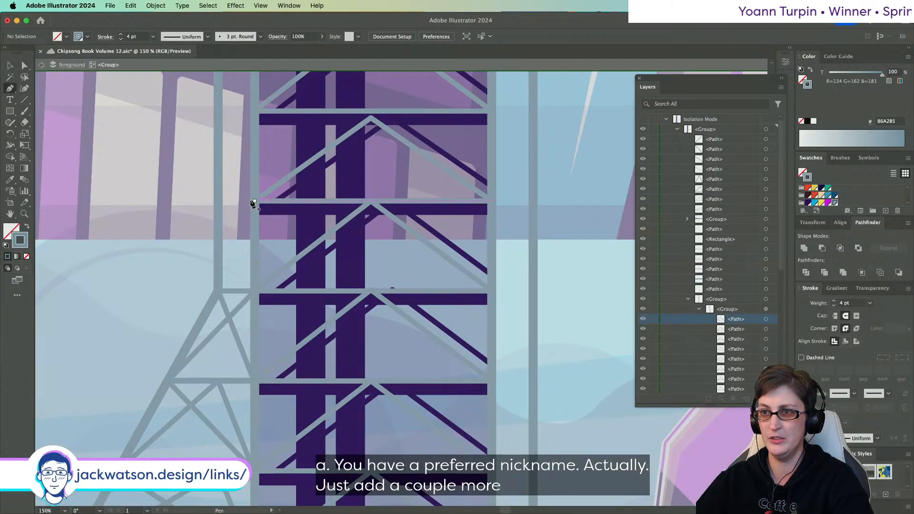
click(254, 202)
click(220, 203)
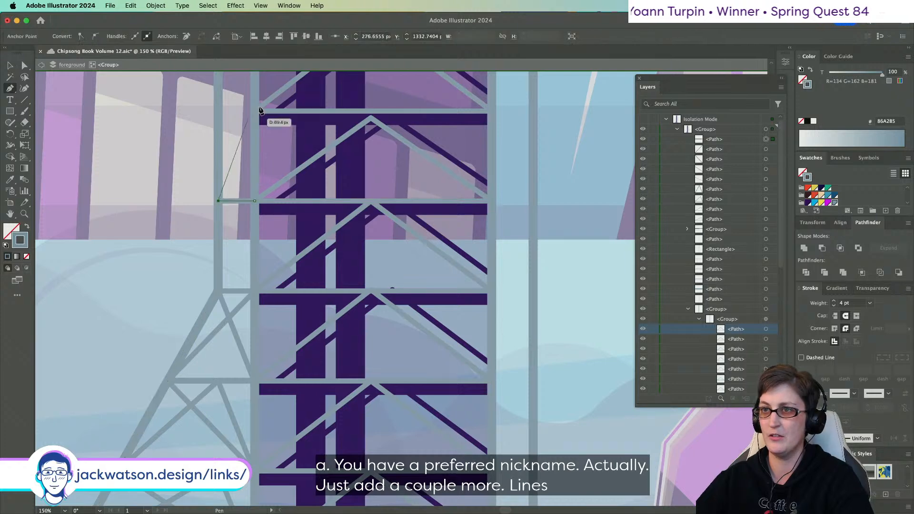
key(Escape)
click(255, 112)
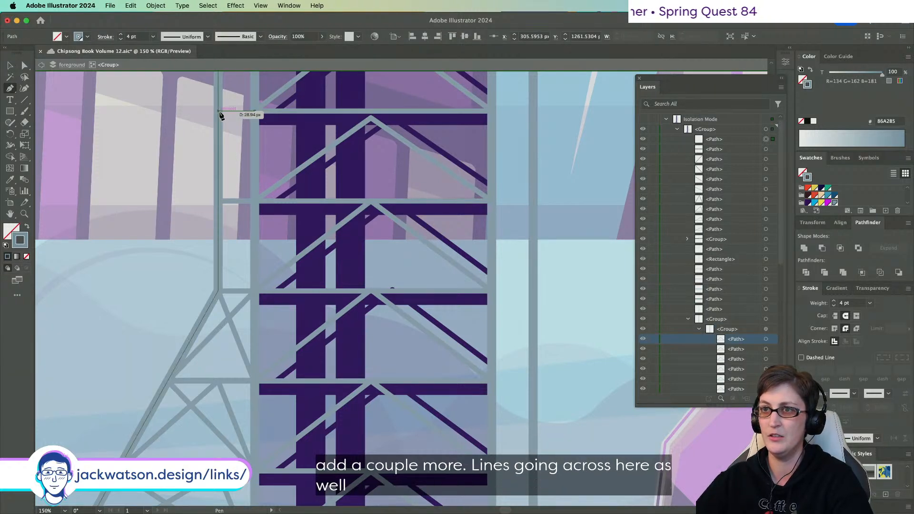
click(220, 112)
key(Escape)
- Select the three short crossbars above the sloped support and duplicate them upward onto the next three tower levels
scroll(231, 139, down, 1)
scroll(230, 139, down, 1)
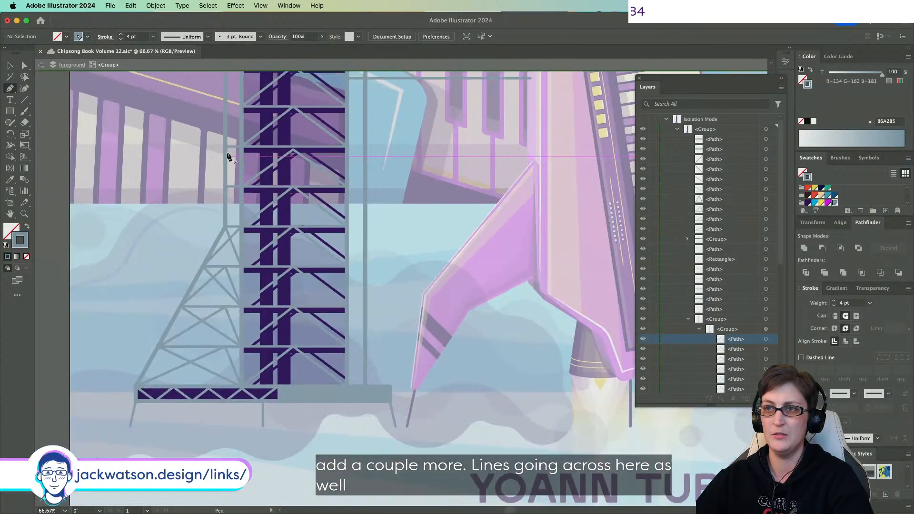
scroll(228, 147, up, 5)
click(22, 65)
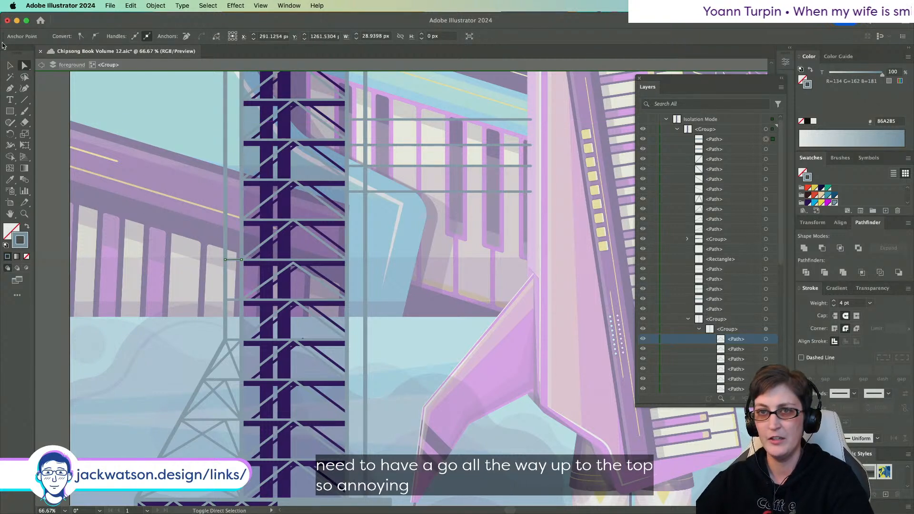
key(v)
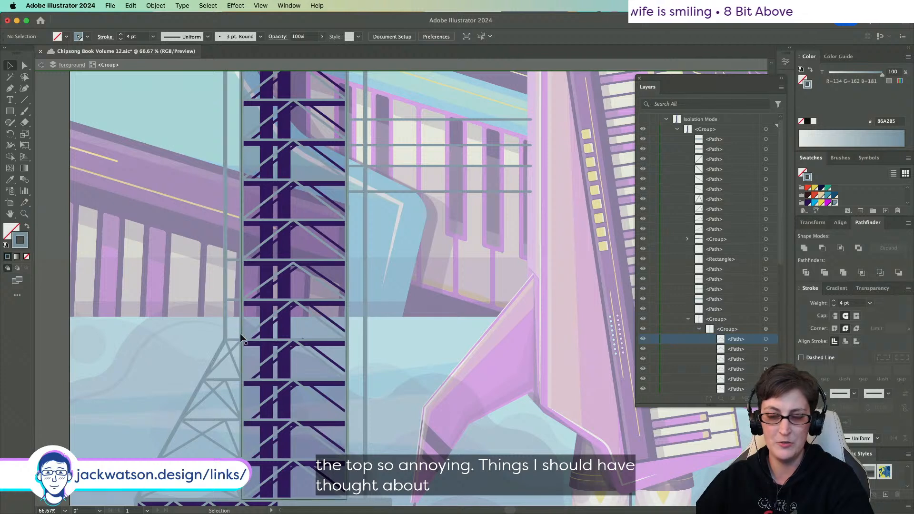
click(233, 339)
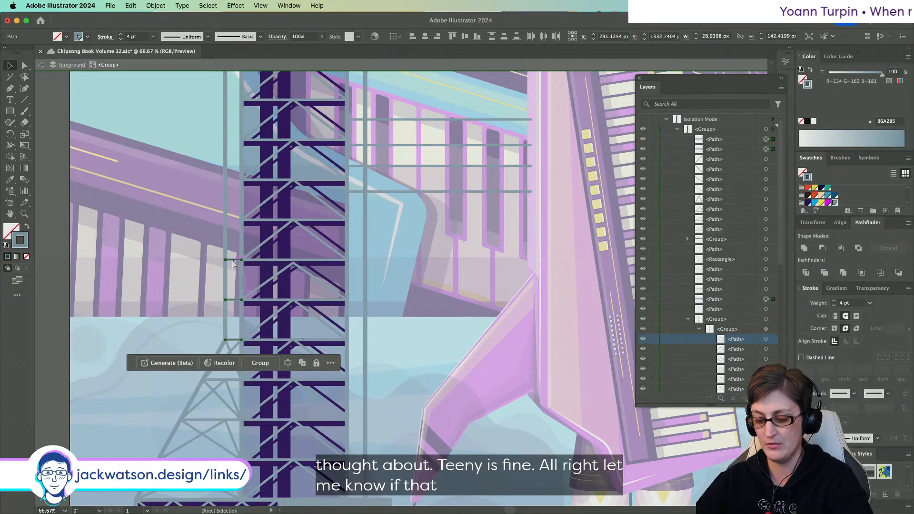
drag(233, 300, 236, 181)
scroll(233, 223, up, 5)
scroll(235, 223, down, 4)
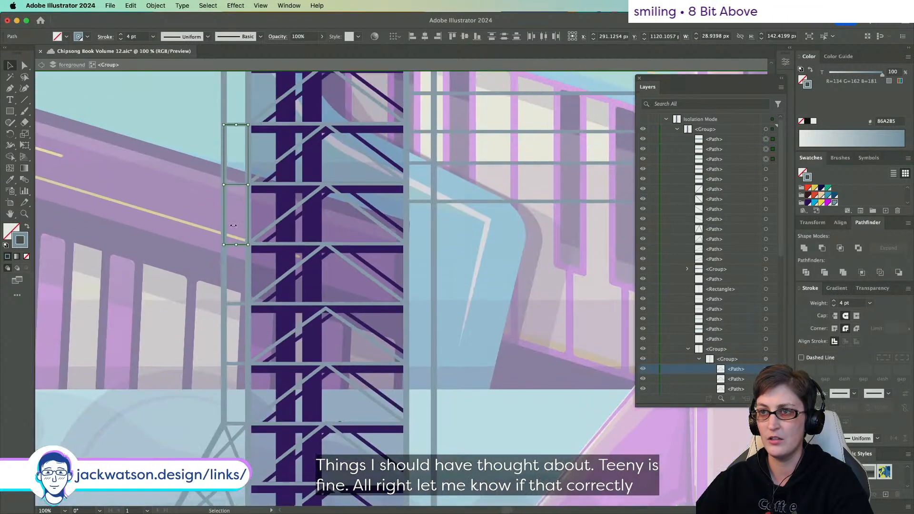
- Duplicate the set of three crossbars twice more, stacking each copy on the next three tower levels up
scroll(232, 224, up, 5)
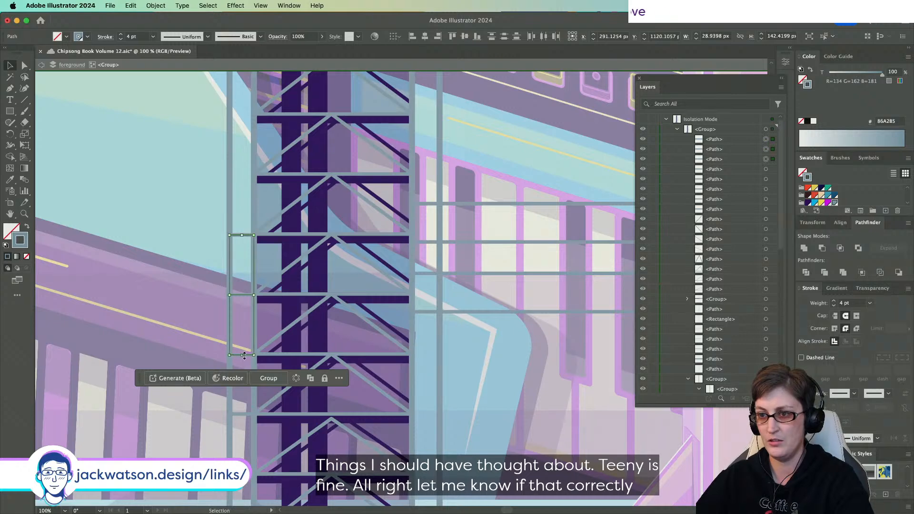
drag(247, 355, 250, 174)
scroll(241, 181, down, 5)
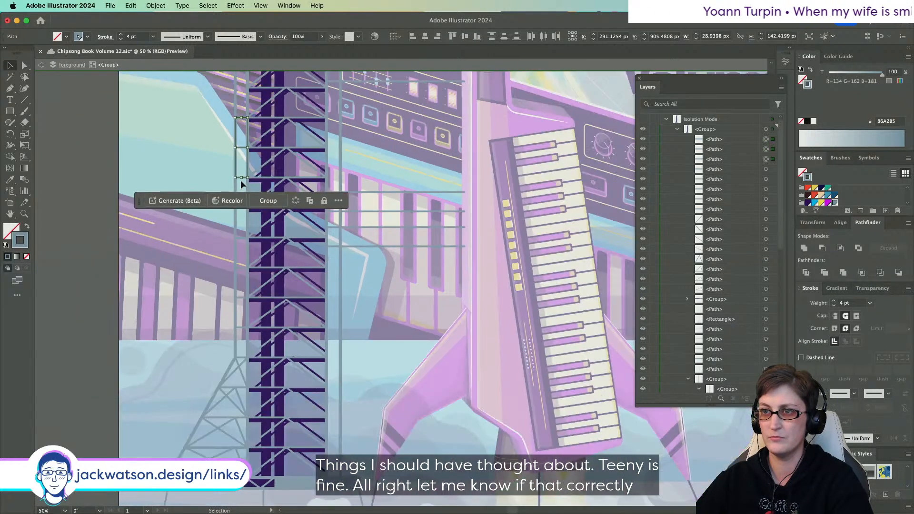
key(super+c)
key(super+f)
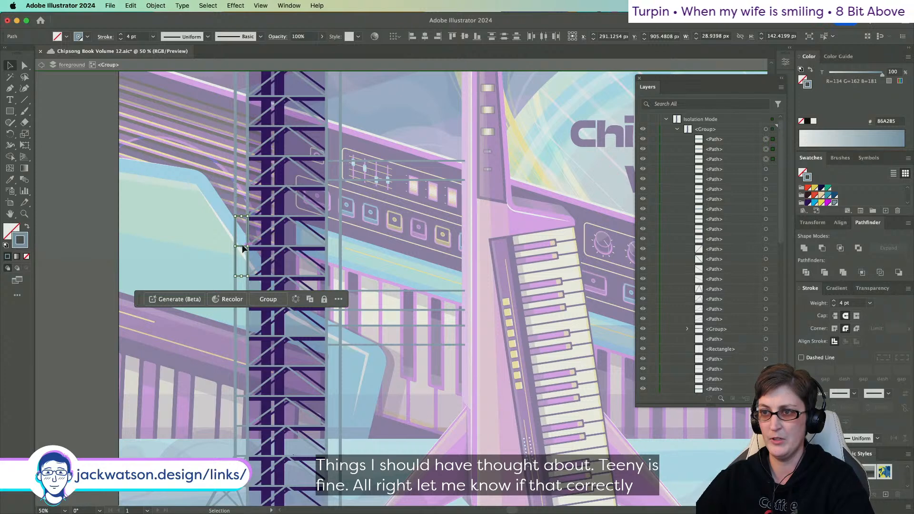
drag(242, 245, 233, 156)
scroll(233, 158, up, 3)
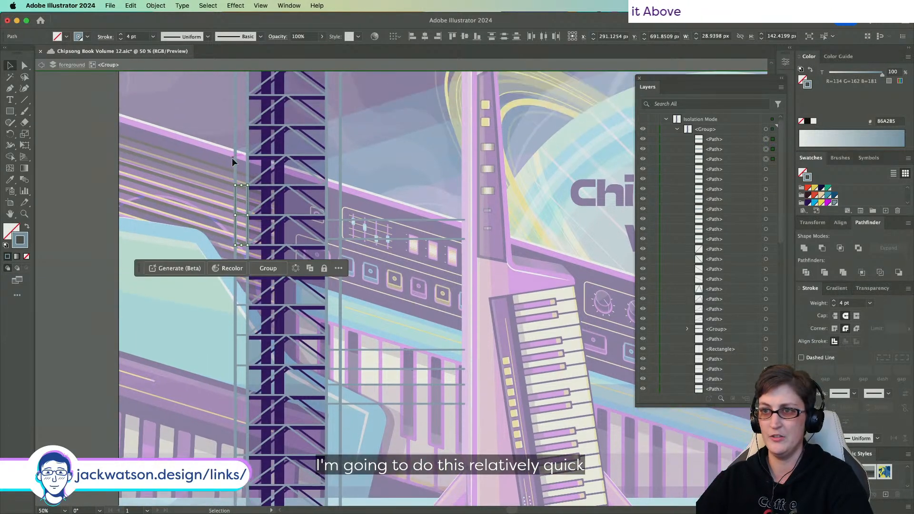
- Select the upper seven crossbars and duplicate them upward to fill the remaining gap to the tower's top
scroll(232, 158, up, 5)
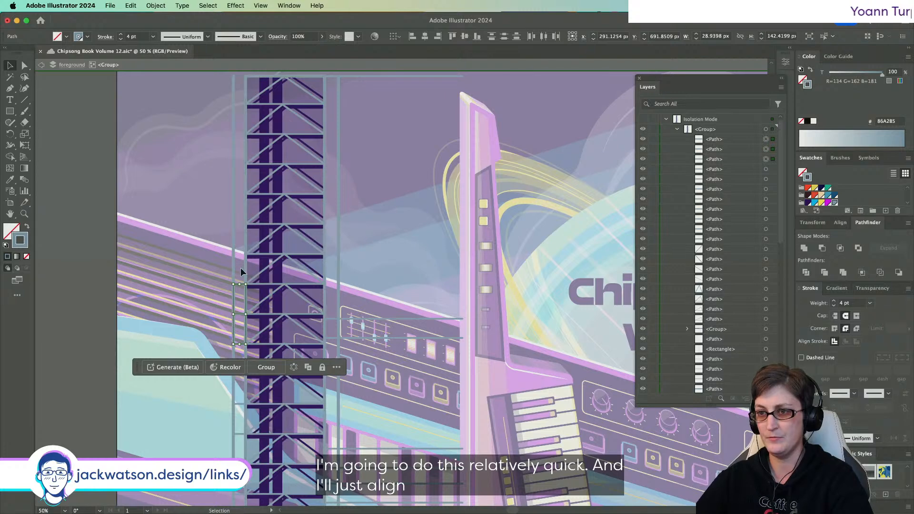
drag(241, 469, 240, 471)
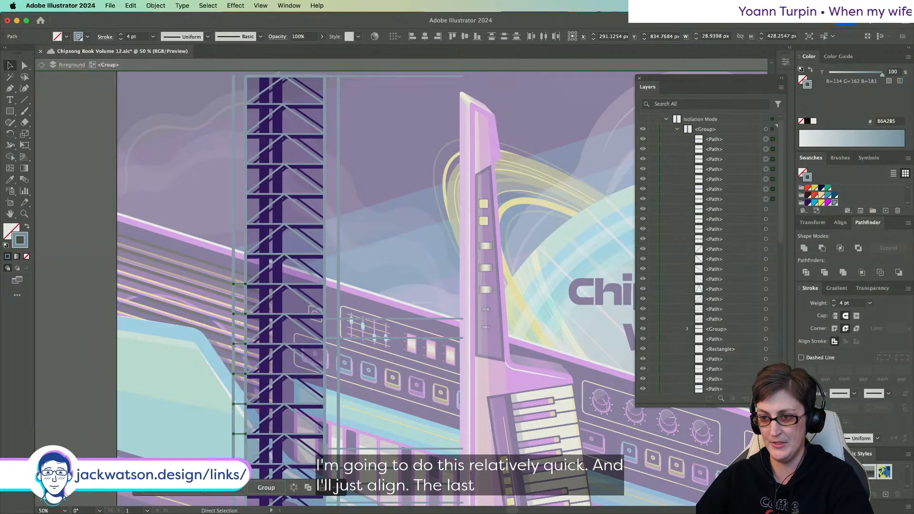
key(super+c)
key(super+f)
drag(239, 433, 256, 188)
scroll(255, 222, up, 6)
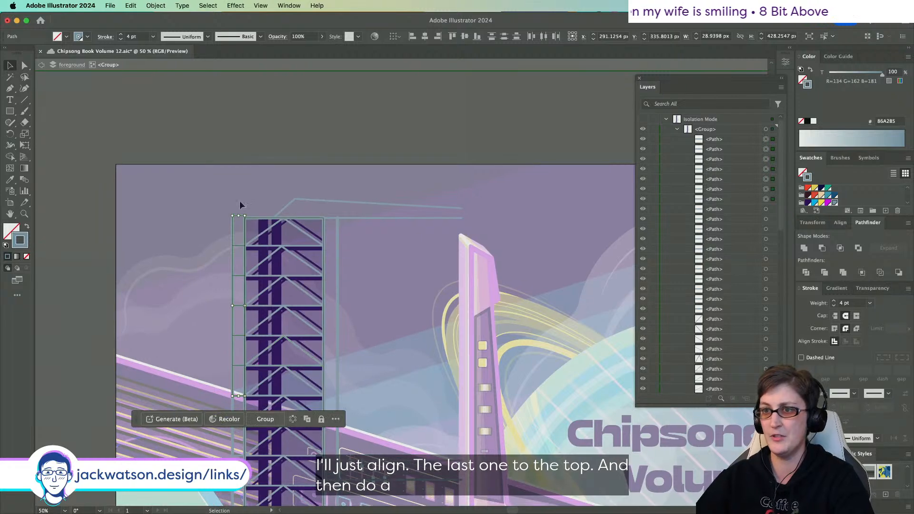
- Align the topmost crossbar with the tower's top beam
click(246, 202)
scroll(248, 201, up, 4)
drag(235, 246, 236, 256)
scroll(221, 233, down, 4)
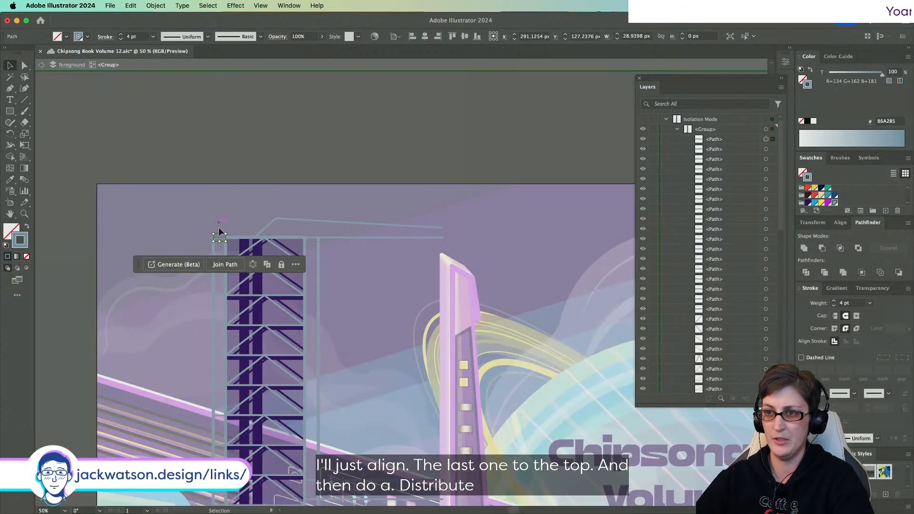
- Select all the crossbars between the outer support and the tower, distribute them evenly in the vertical direction and group them
scroll(212, 505, down, 10)
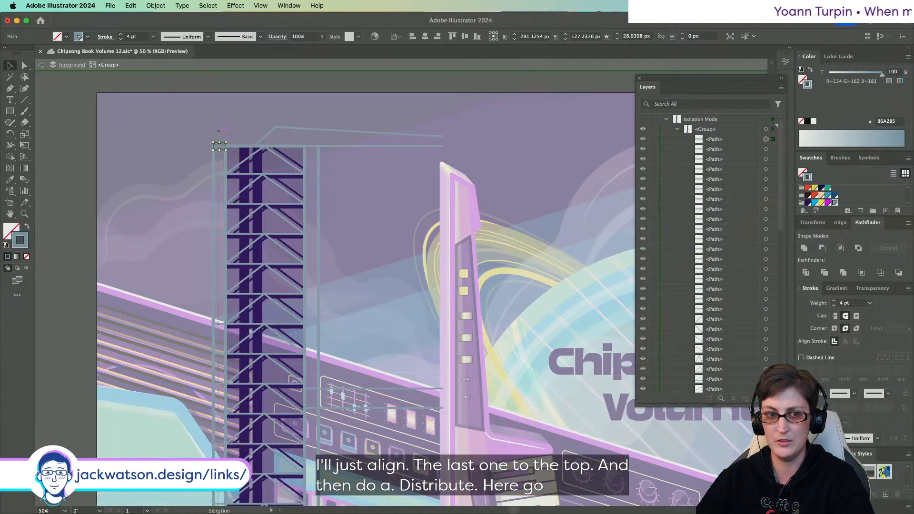
scroll(219, 506, down, 5)
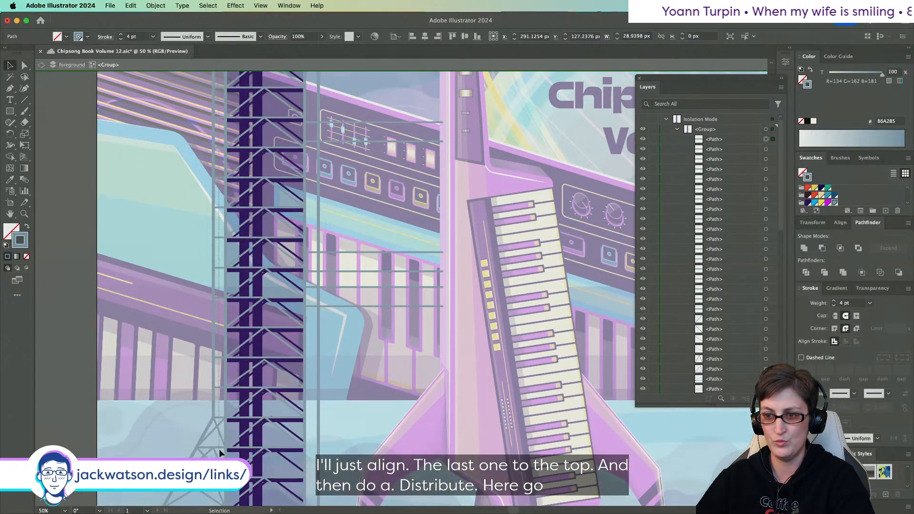
drag(218, 416, 243, 263)
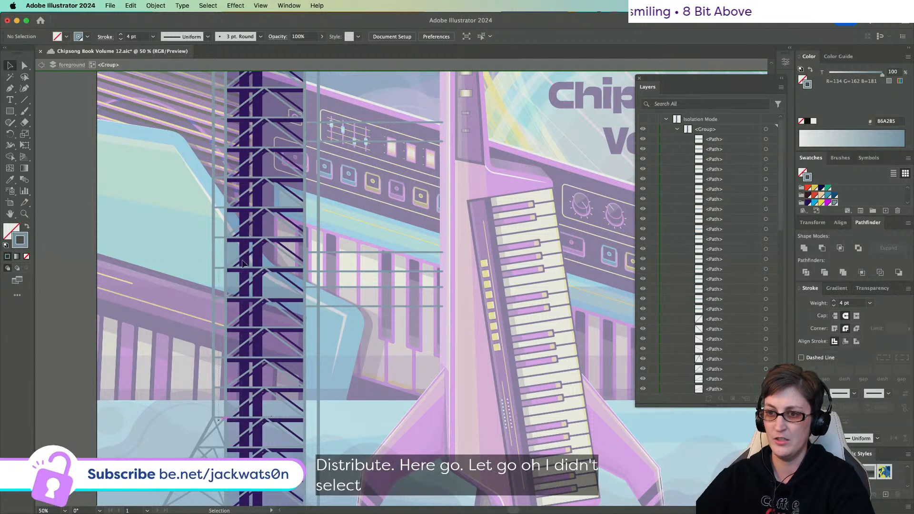
drag(239, 73, 223, 149)
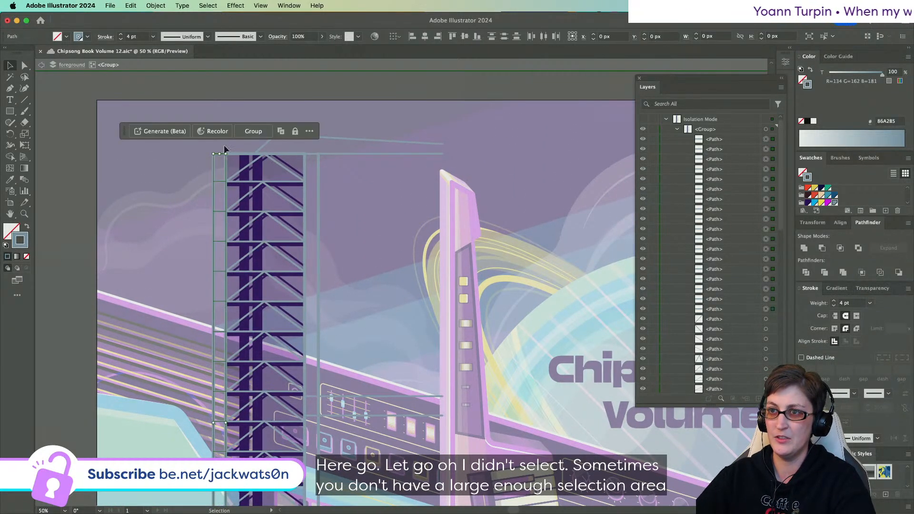
click(507, 37)
key(super+g)
scroll(216, 314, down, 5)
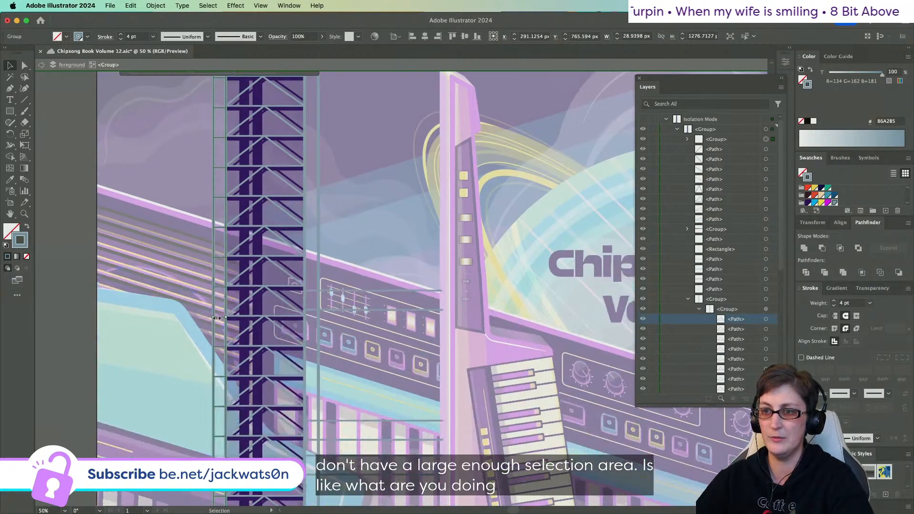
- Group the light blue lattice paths along the launch tower's outer left side and leave isolation mode
scroll(216, 318, down, 17)
click(226, 353)
scroll(80, 171, up, 3)
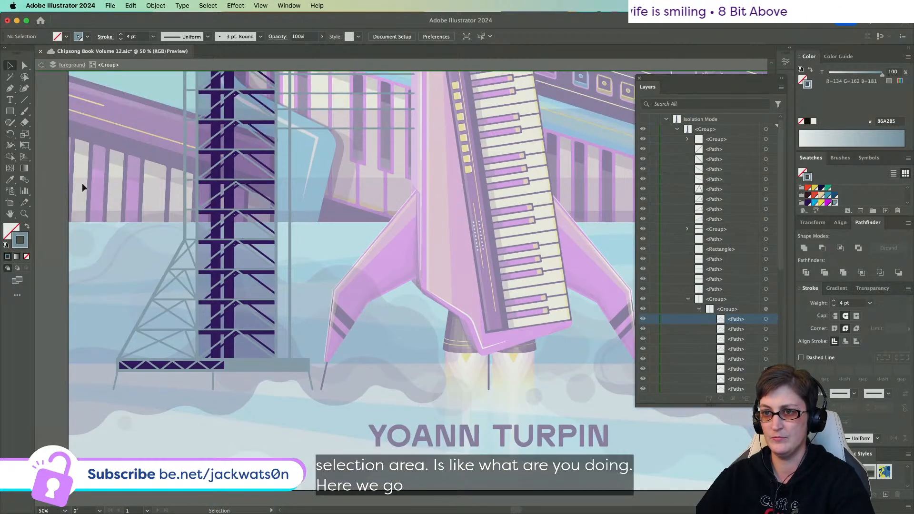
drag(193, 346, 190, 347)
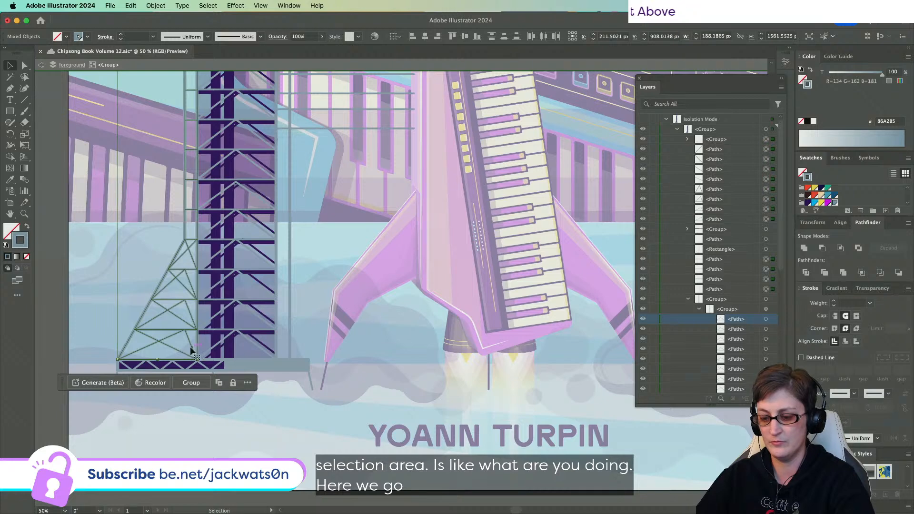
key(super+g)
click(125, 284)
scroll(128, 287, down, 2)
scroll(124, 285, up, 6)
scroll(125, 285, left, 2)
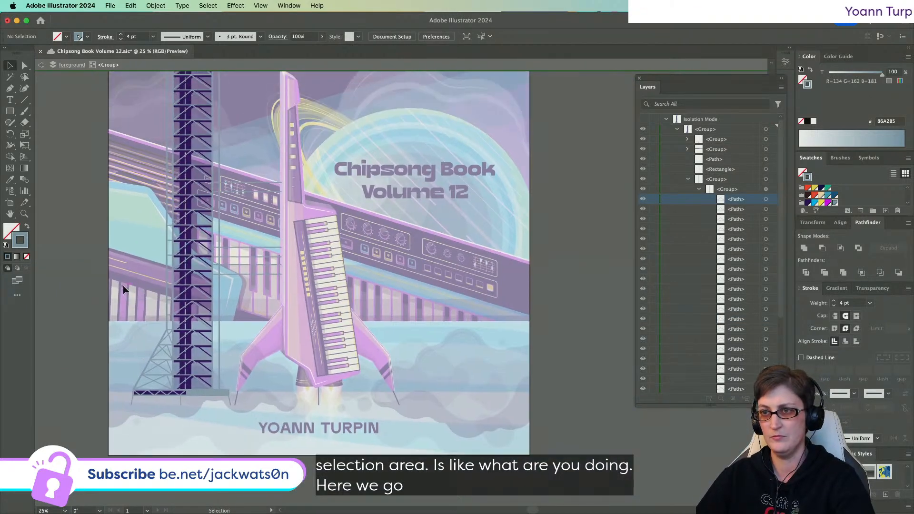
click(42, 65)
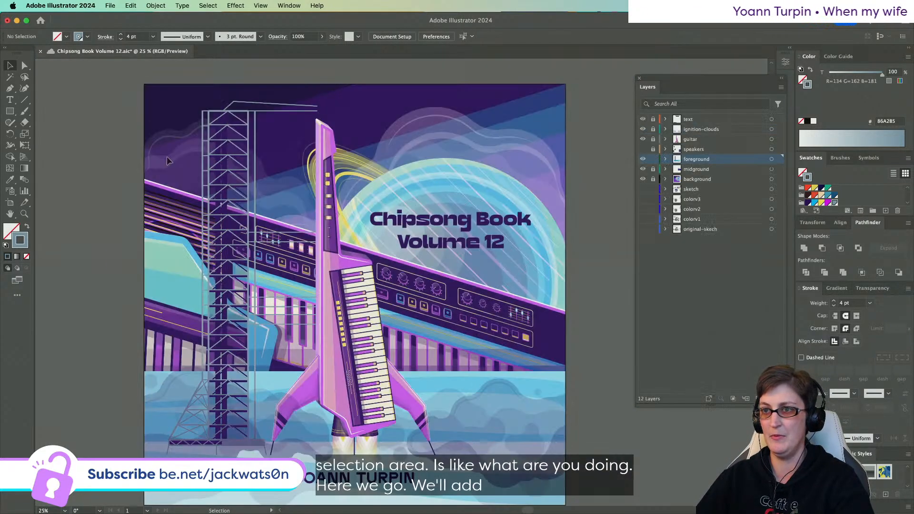
- Isolate the launch tower group for editing
scroll(322, 233, down, 1)
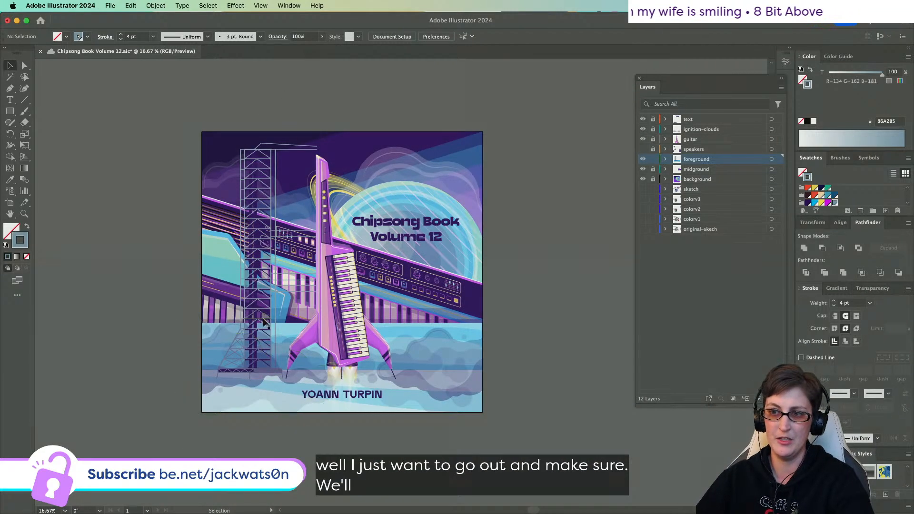
scroll(246, 365, up, 3)
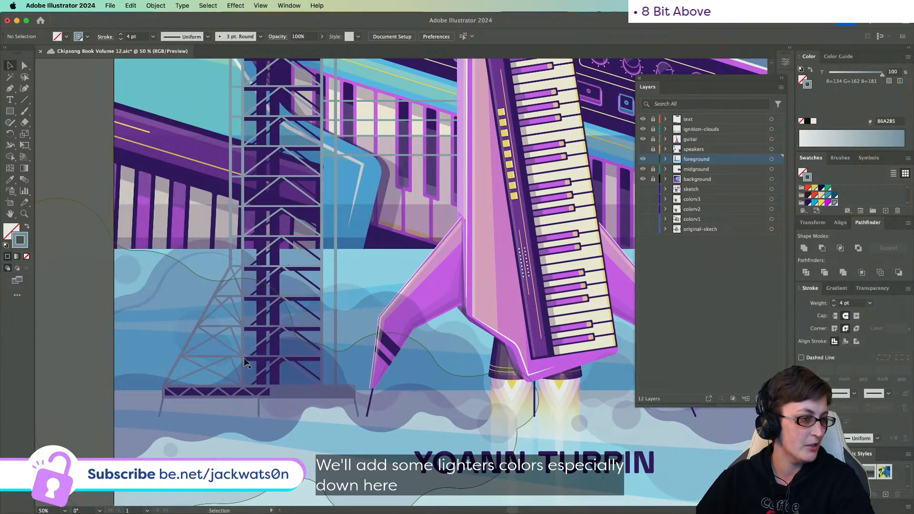
scroll(246, 364, up, 1)
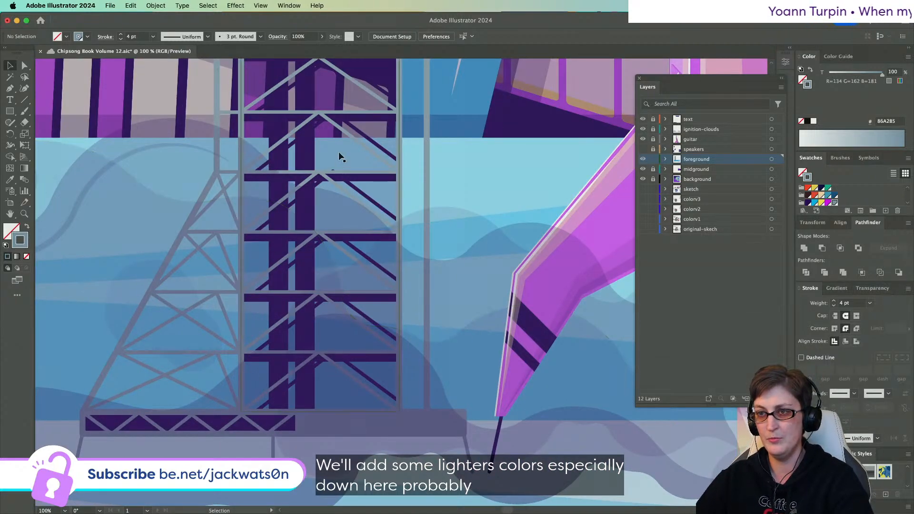
double_click(399, 204)
scroll(399, 205, down, 1)
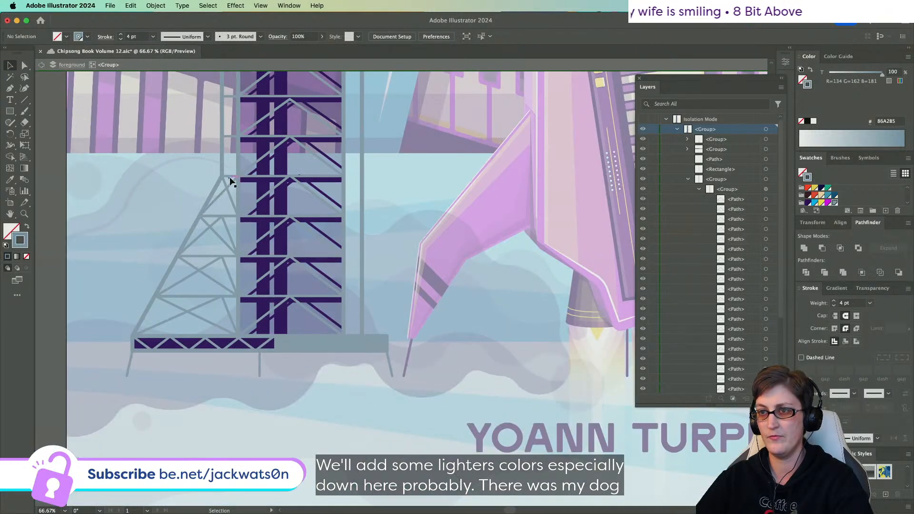
- Duplicate the tower's outer left lattice group in place, pasting the copy in front of the original
click(230, 178)
scroll(230, 179, up, 5)
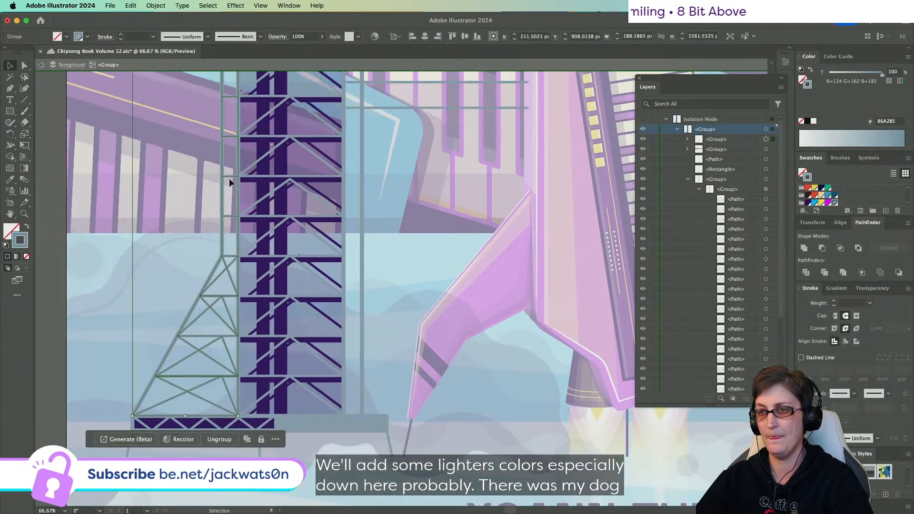
scroll(229, 179, left, 2)
scroll(229, 179, up, 8)
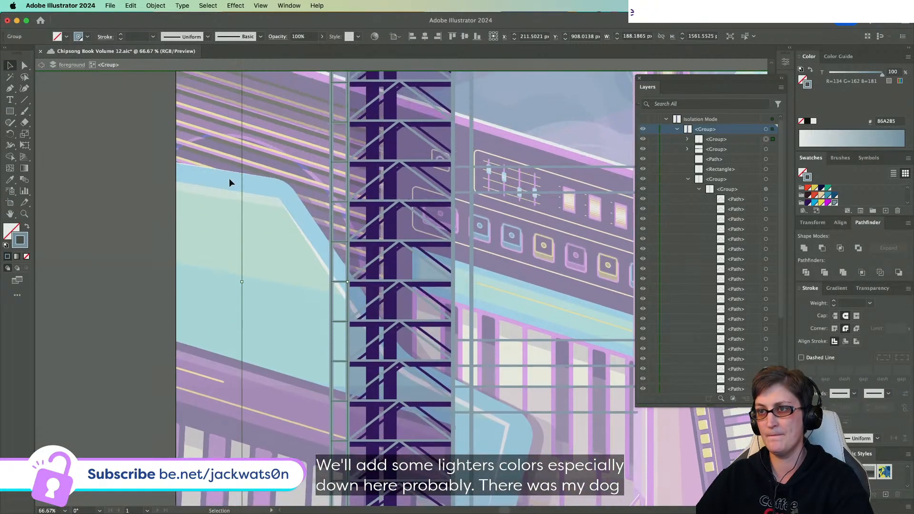
scroll(230, 179, up, 4)
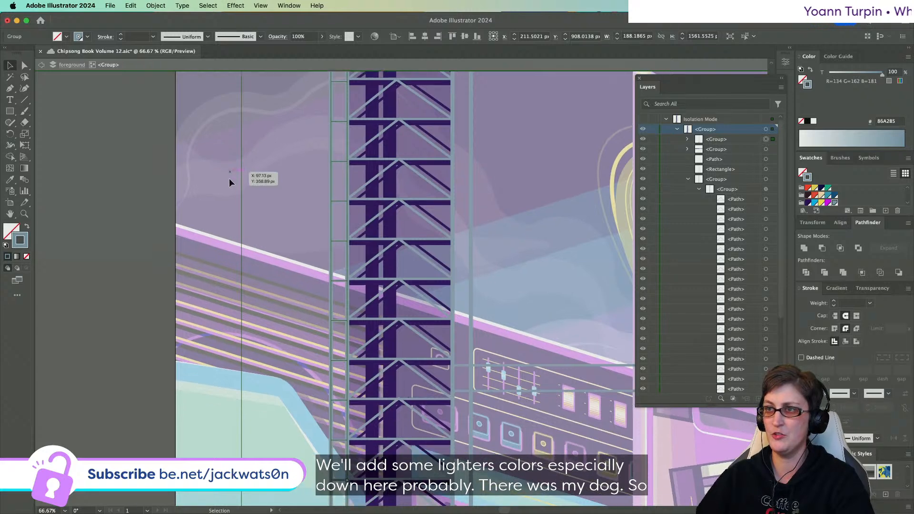
scroll(367, 138, down, 1)
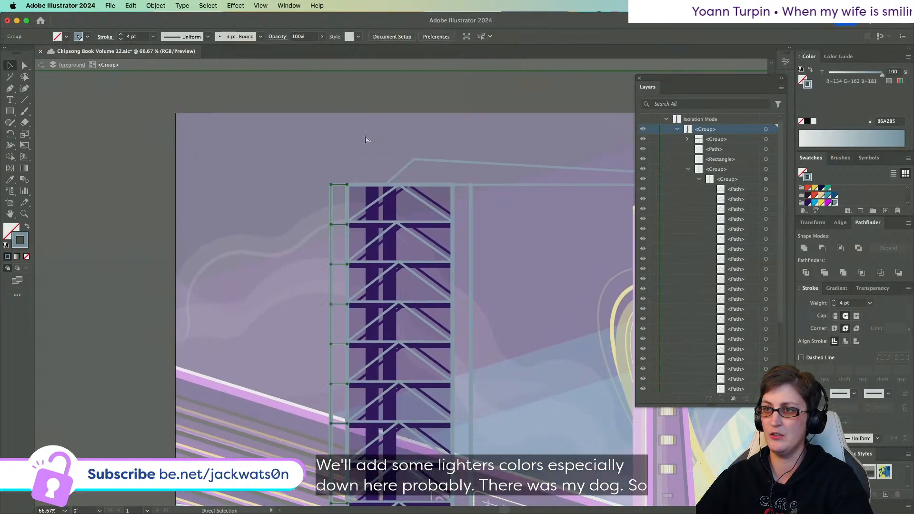
scroll(333, 202, down, 6)
scroll(333, 201, down, 10)
scroll(333, 201, right, 1)
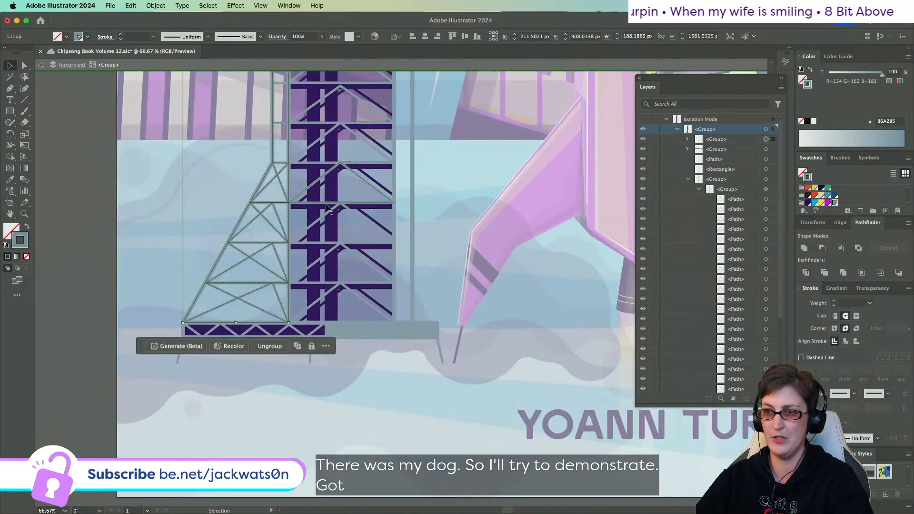
key(super+c)
key(super+f)
click(149, 7)
mouse_move(167, 20)
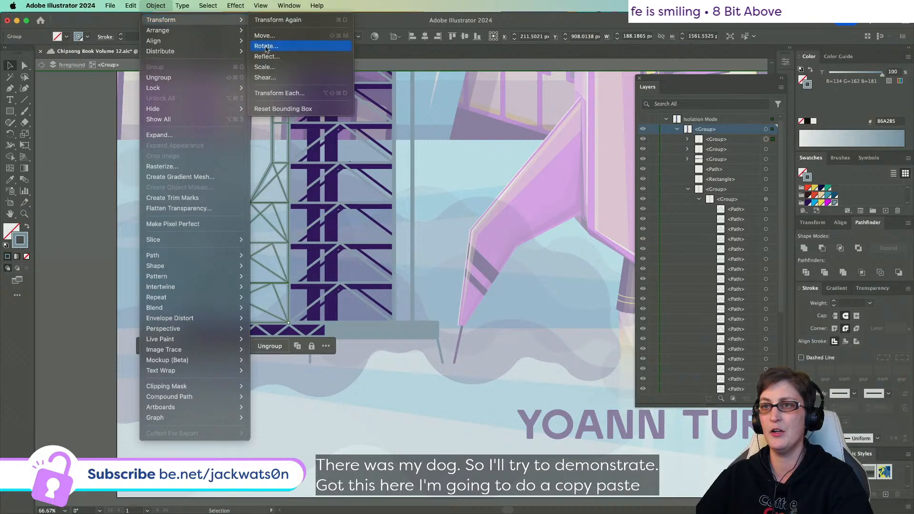
click(284, 93)
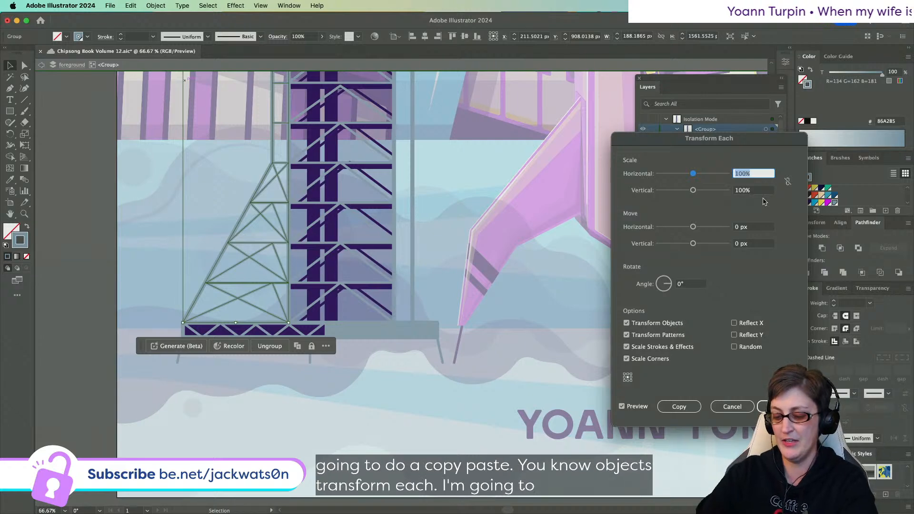
key(Tab)
text(75)
key(Tab)
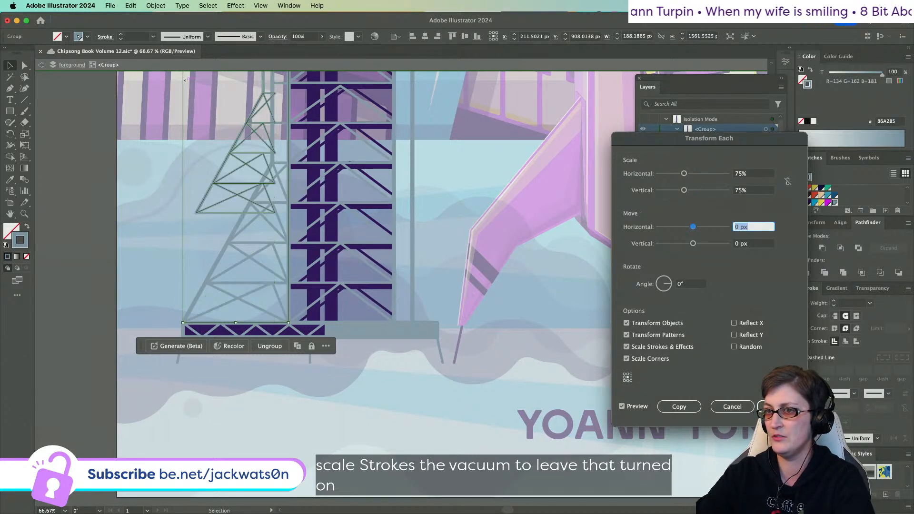
click(720, 409)
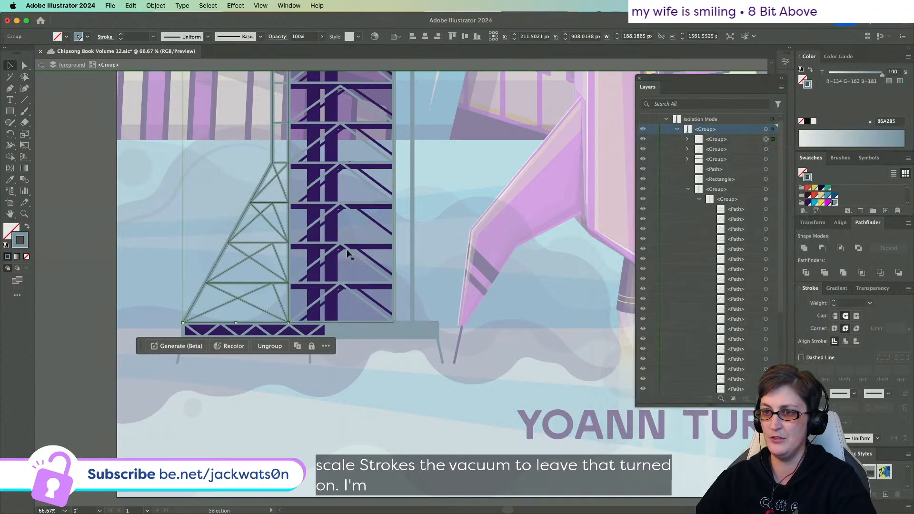
- Scale only the lattice copy's strokes to 50% horizontally and vertically with Transform Each, with Transform Objects off, and colour the strokes white
click(154, 5)
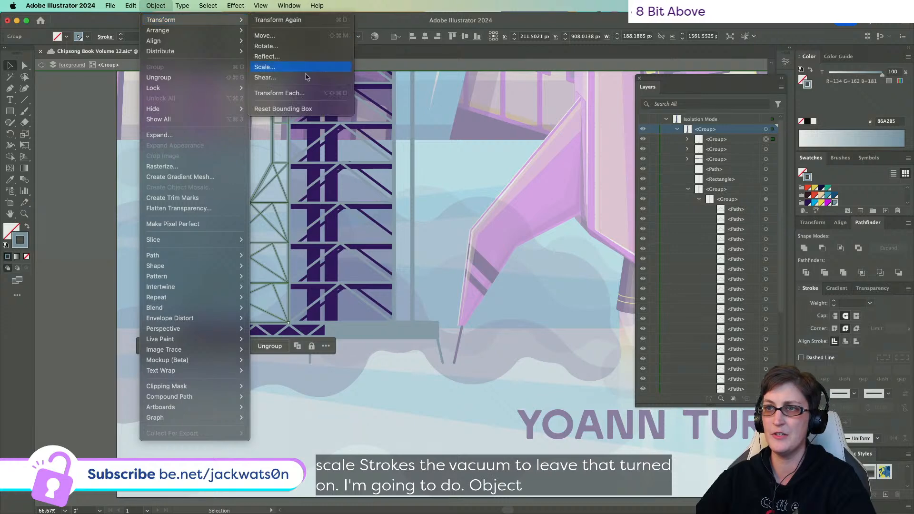
click(279, 93)
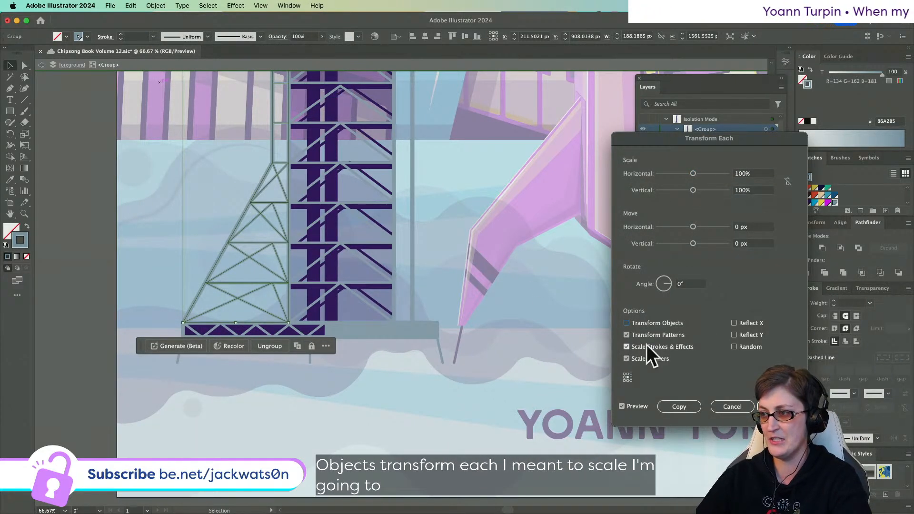
click(750, 174)
drag(750, 174, 669, 171)
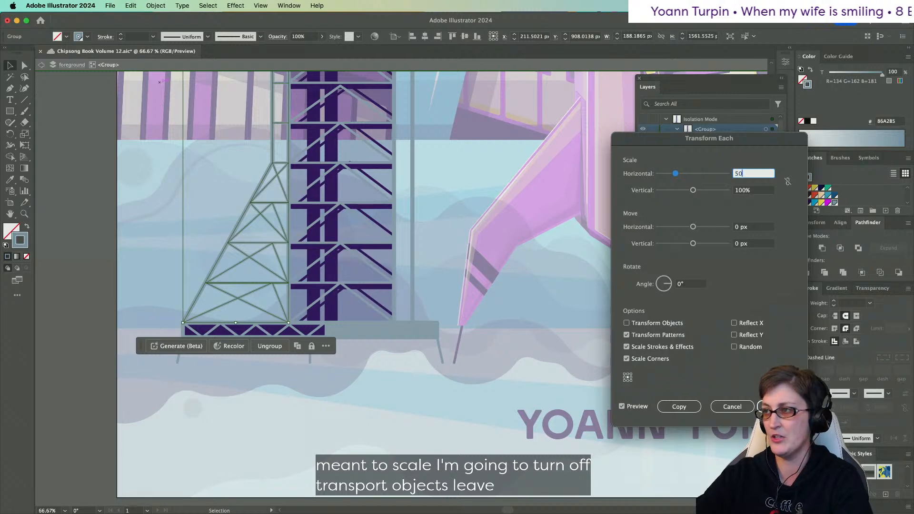
text(50)
key(Tab)
key(Tab)
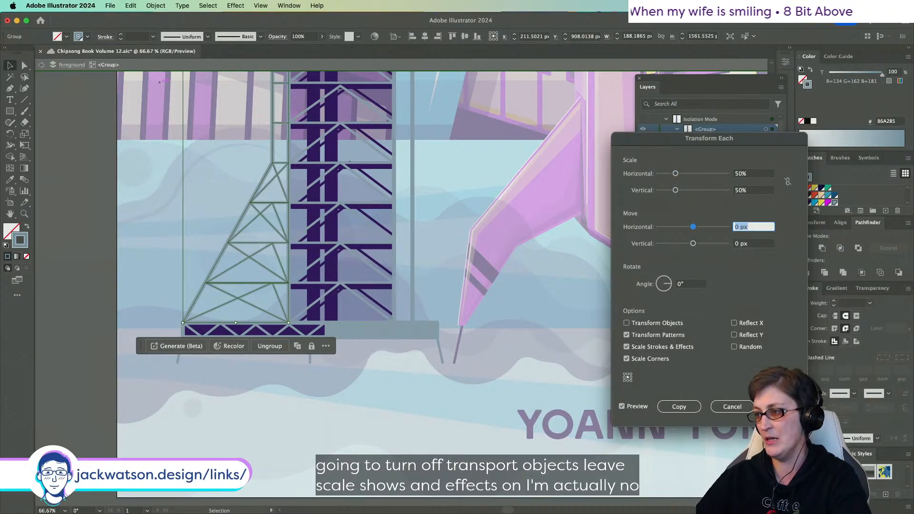
key(Return)
drag(883, 76, 595, 91)
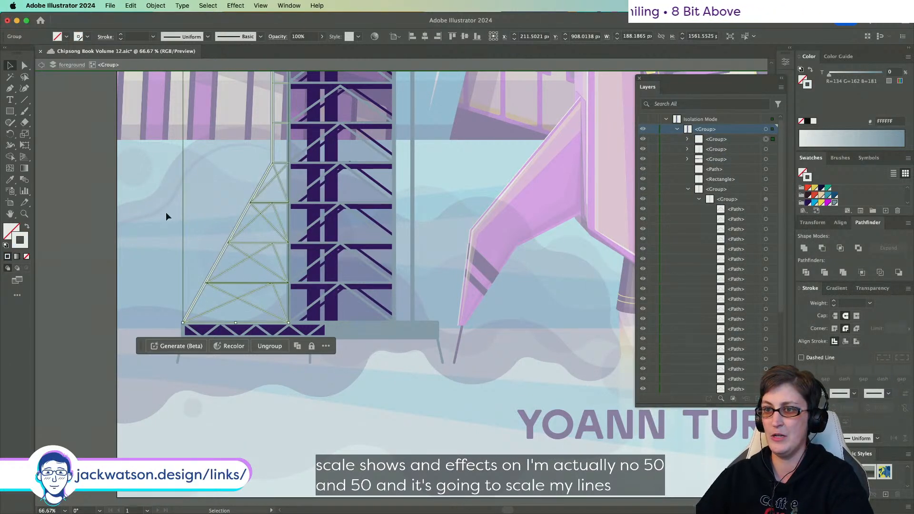
- Scale the white lattice copy's strokes by 50% again using Transform Each, keeping Transform Objects off
scroll(173, 217, up, 3)
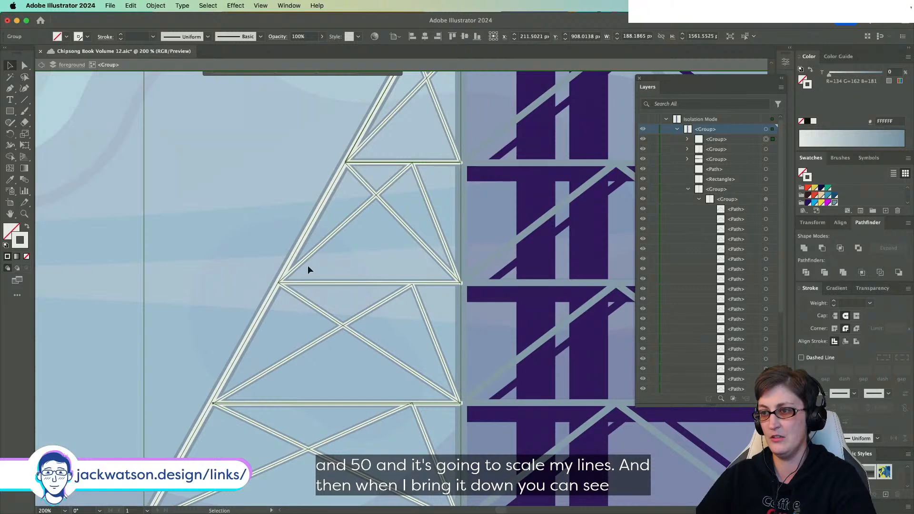
click(156, 5)
mouse_move(190, 19)
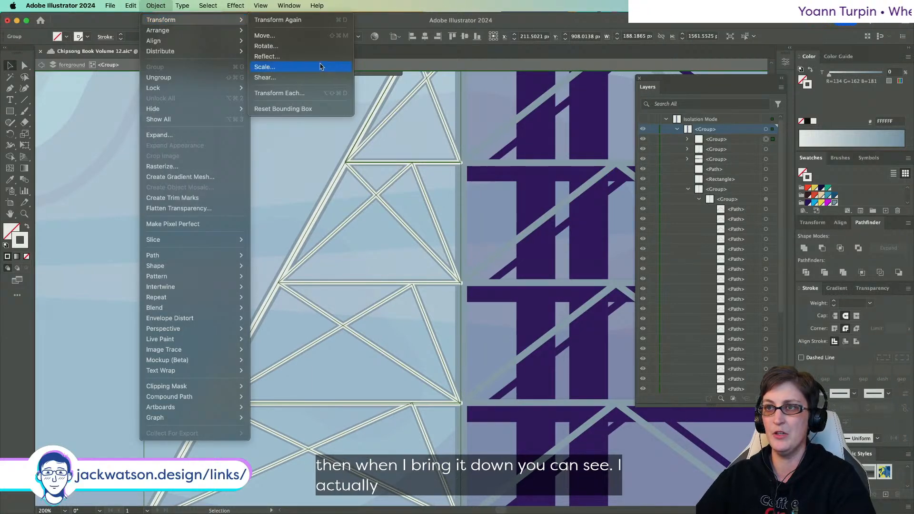
click(323, 93)
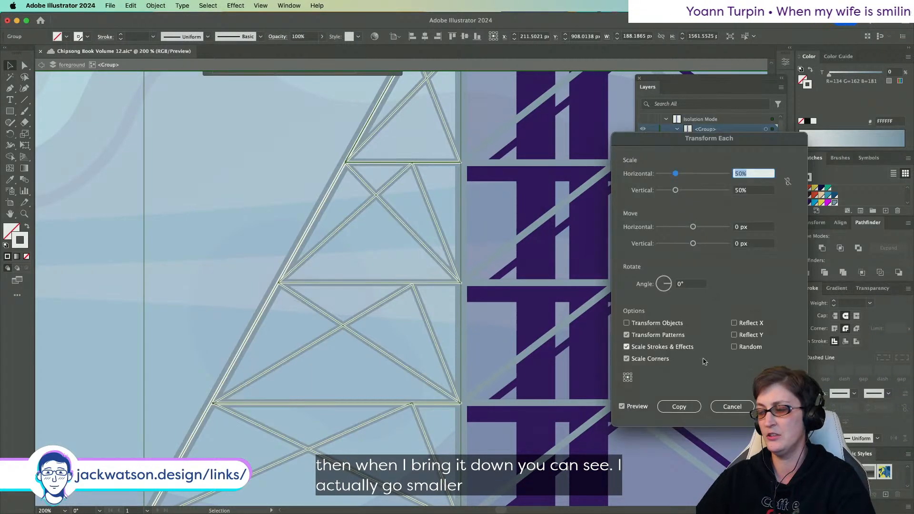
key(Return)
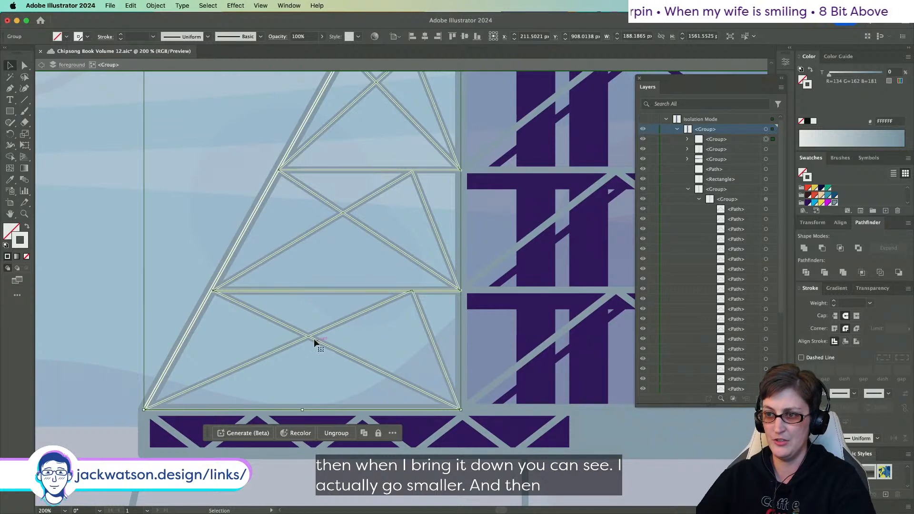
- Shift the white lattice copy about 0.7 px left to form an offset highlight, and deselect it
drag(311, 338, 310, 337)
scroll(319, 282, down, 1)
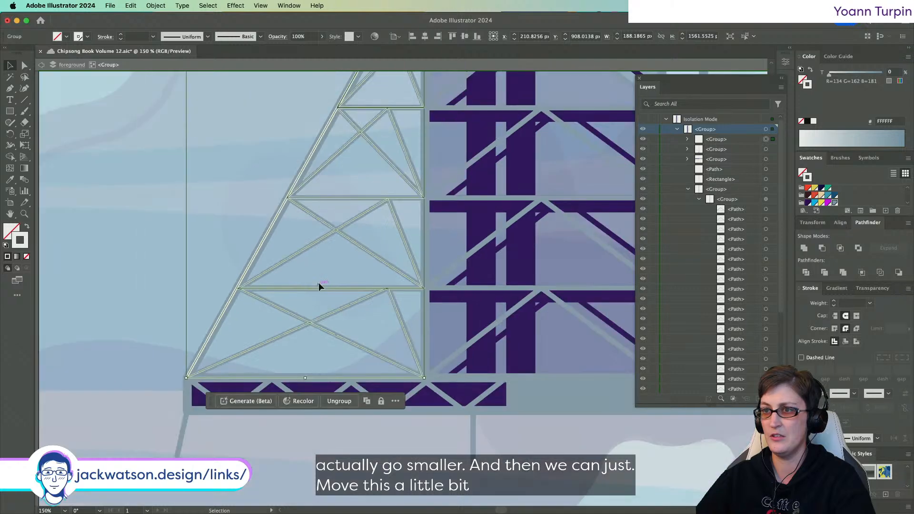
scroll(317, 284, up, 1)
click(316, 286)
scroll(316, 287, right, 1)
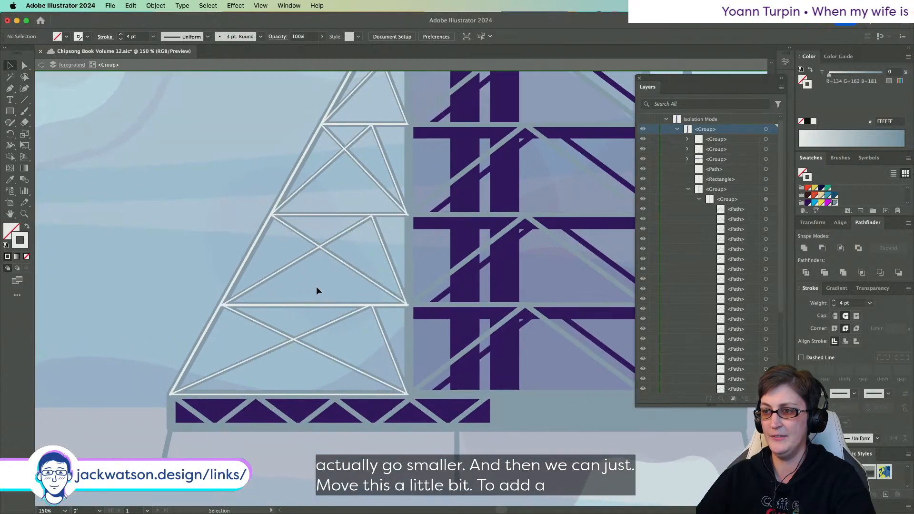
scroll(347, 296, up, 1)
scroll(357, 305, up, 1)
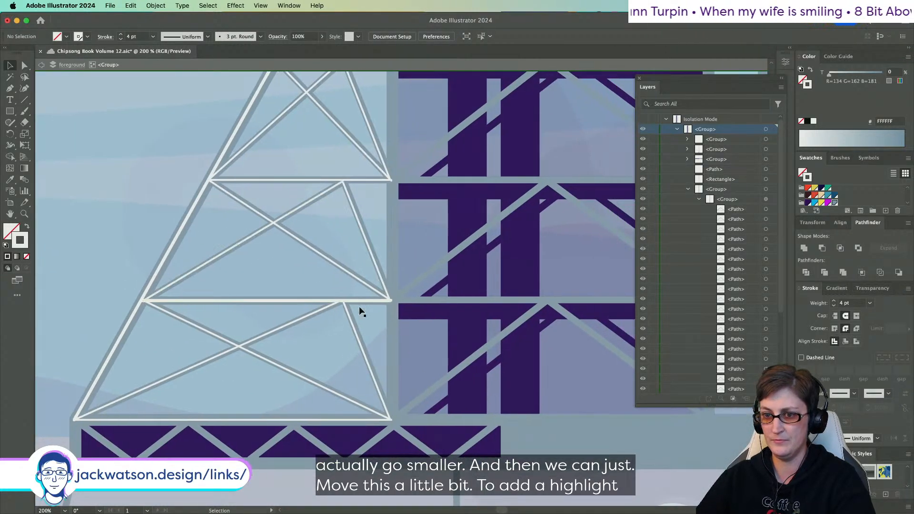
click(240, 300)
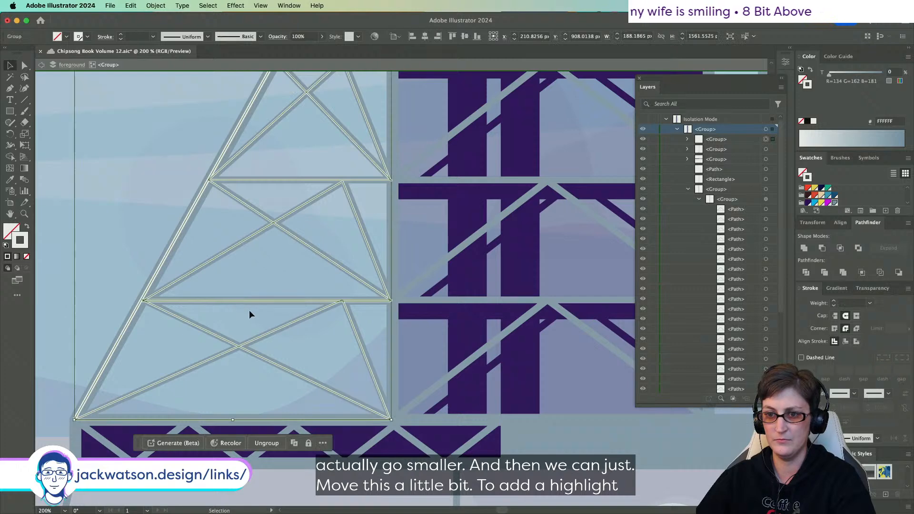
click(250, 311)
scroll(111, 297, down, 2)
scroll(110, 297, left, 2)
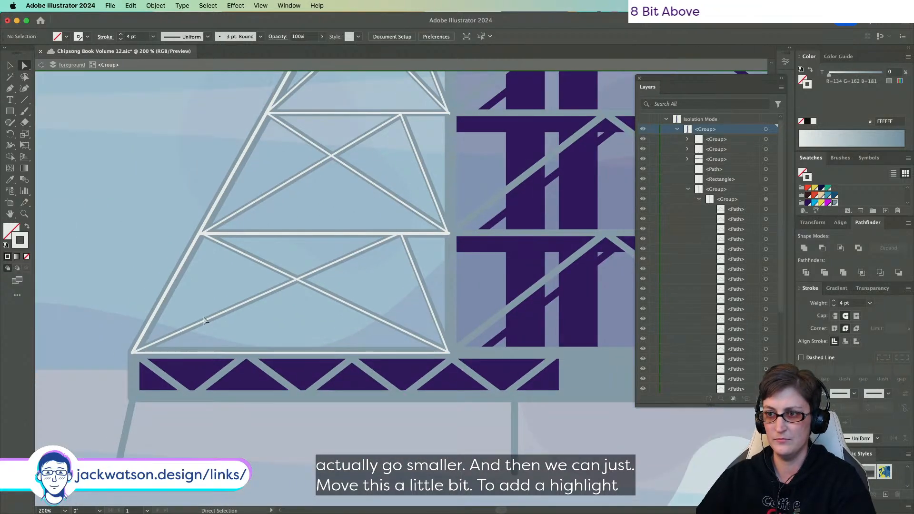
- Leave isolation mode and check the highlighted tower against the whole cover artwork
scroll(205, 322, down, 5)
scroll(219, 268, right, 3)
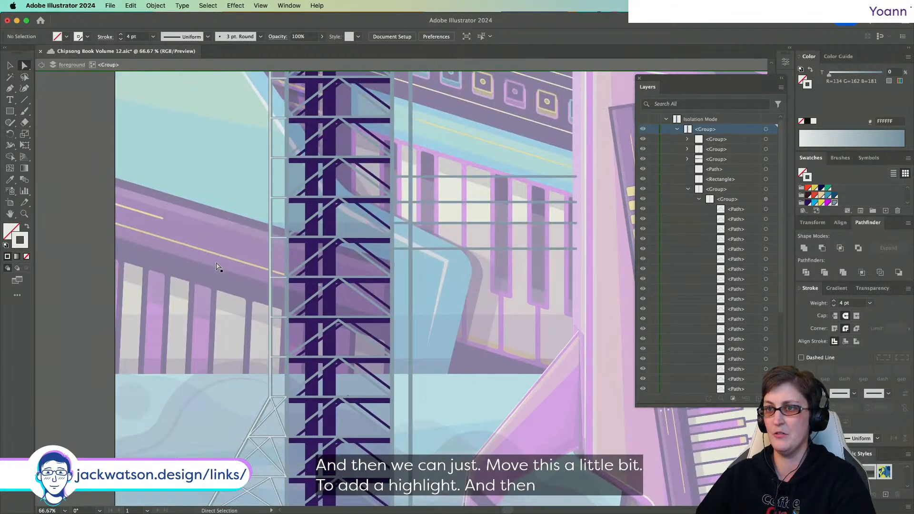
scroll(217, 267, up, 6)
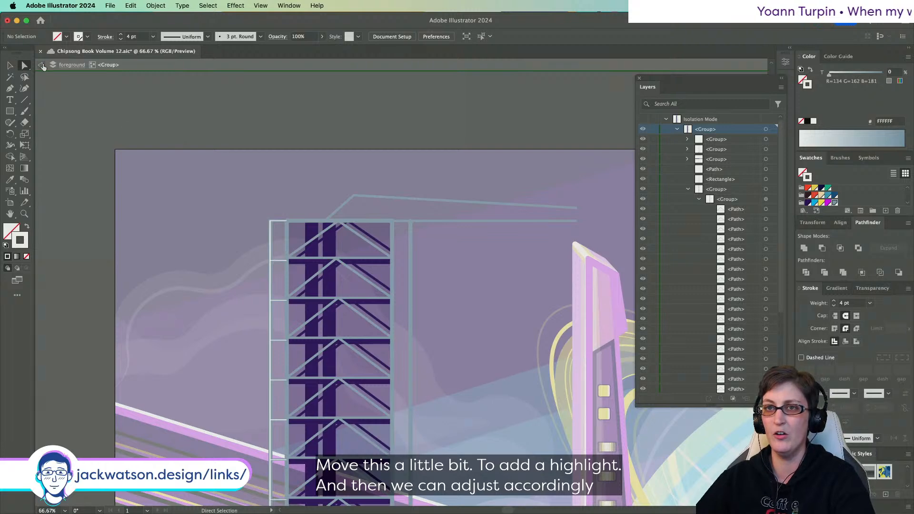
click(43, 65)
scroll(293, 485, down, 4)
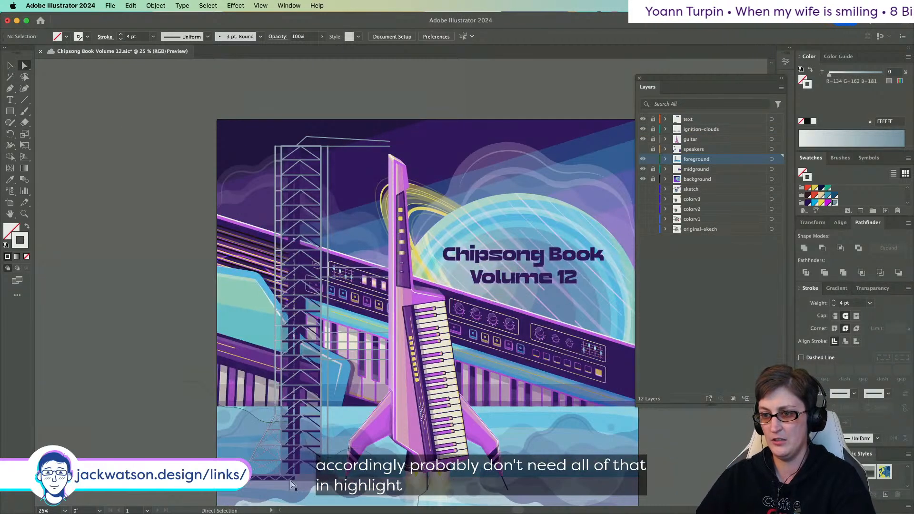
scroll(212, 360, down, 3)
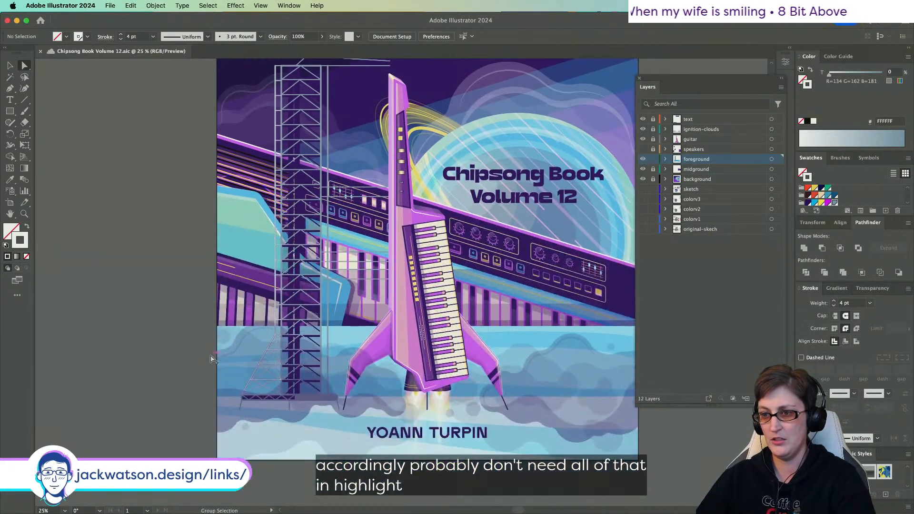
- Open the launch tower group in isolation mode around its slanted lattice base
scroll(186, 355, up, 2)
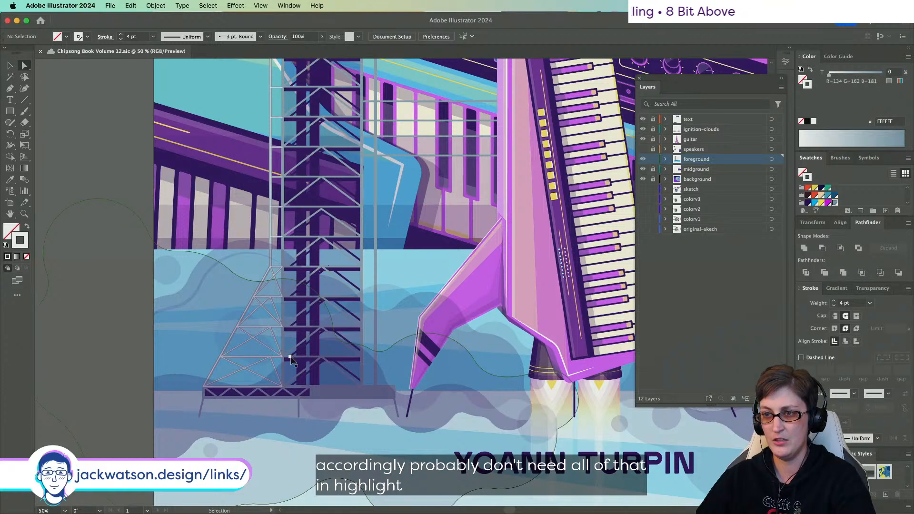
double_click(290, 360)
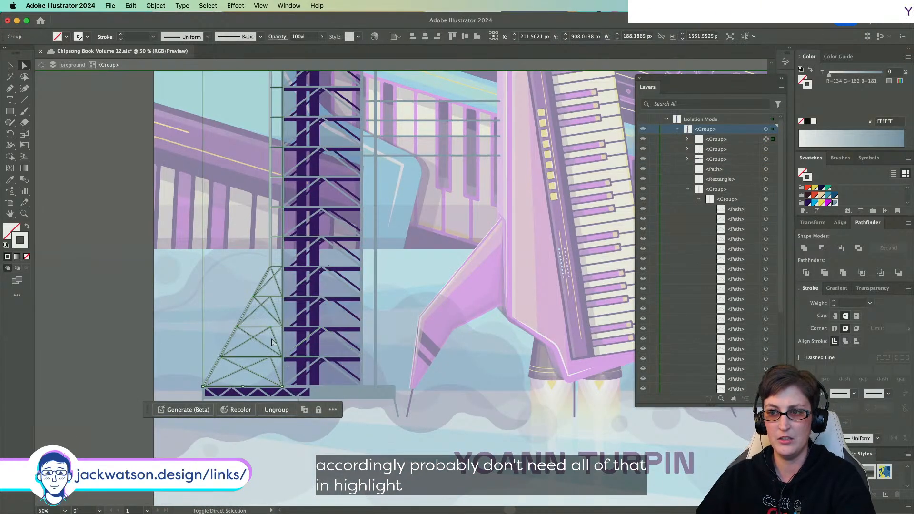
scroll(261, 343, up, 5)
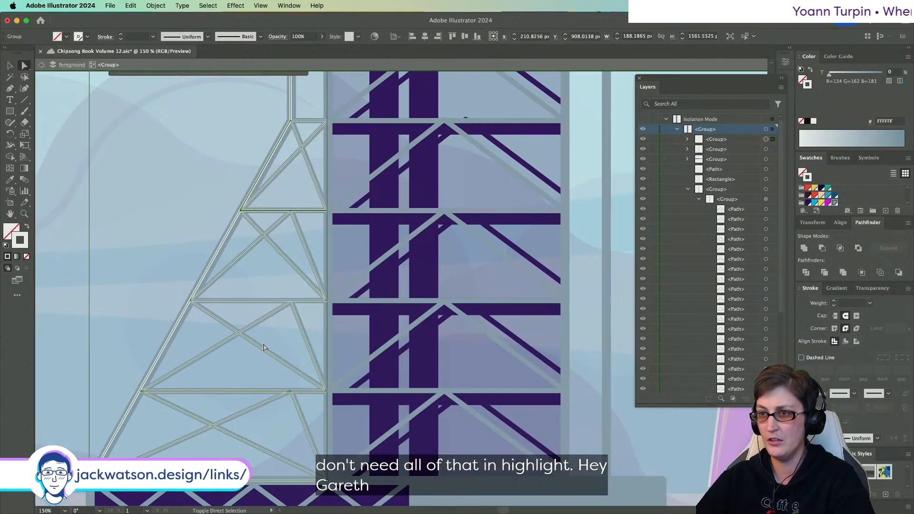
key(Escape)
key(super+s)
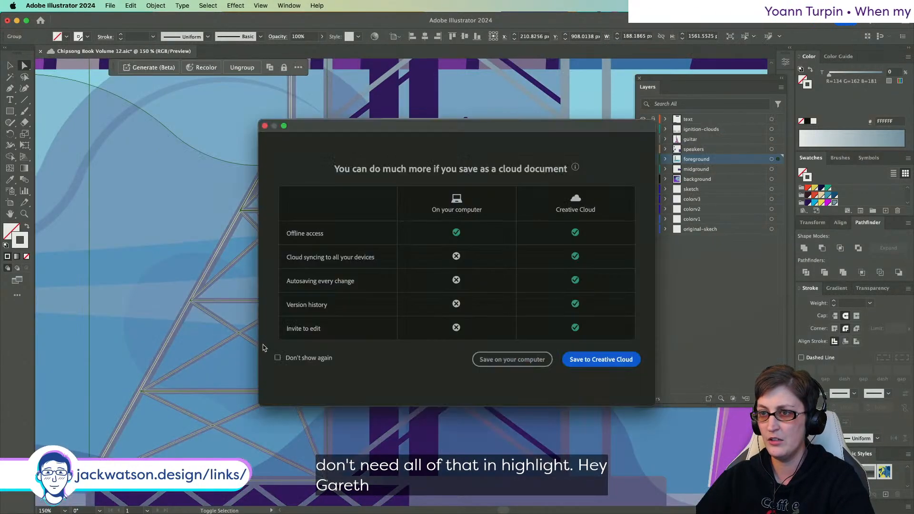
click(265, 126)
double_click(154, 130)
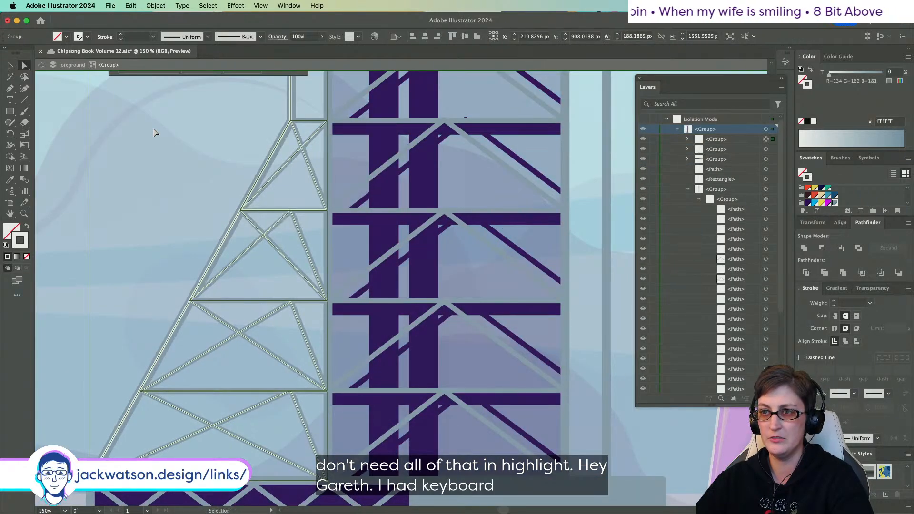
- Try to move the white highlight anchors at a lattice joint so the overlapping line ends meet
scroll(288, 239, up, 5)
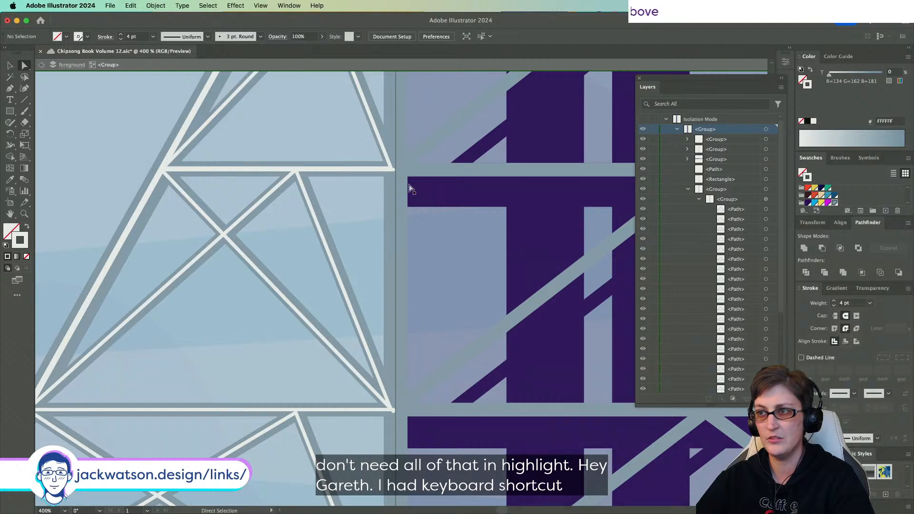
click(394, 170)
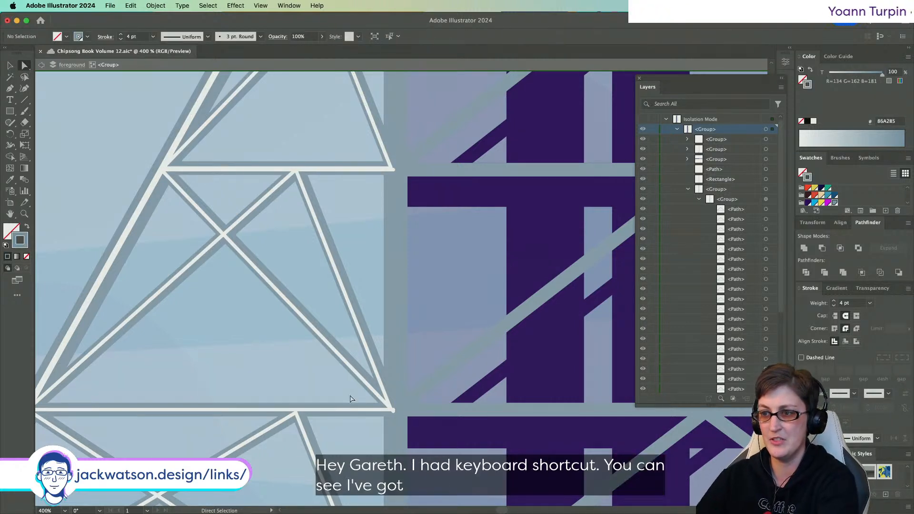
click(394, 172)
click(393, 411)
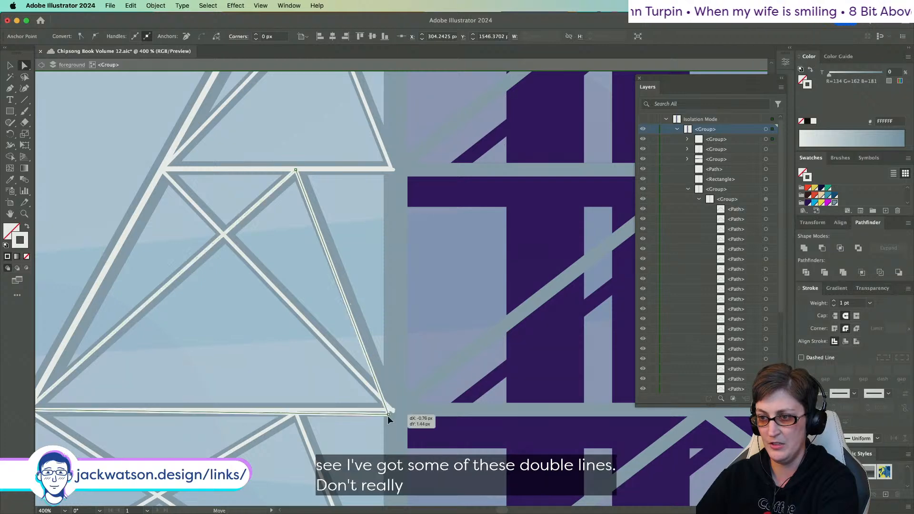
click(346, 362)
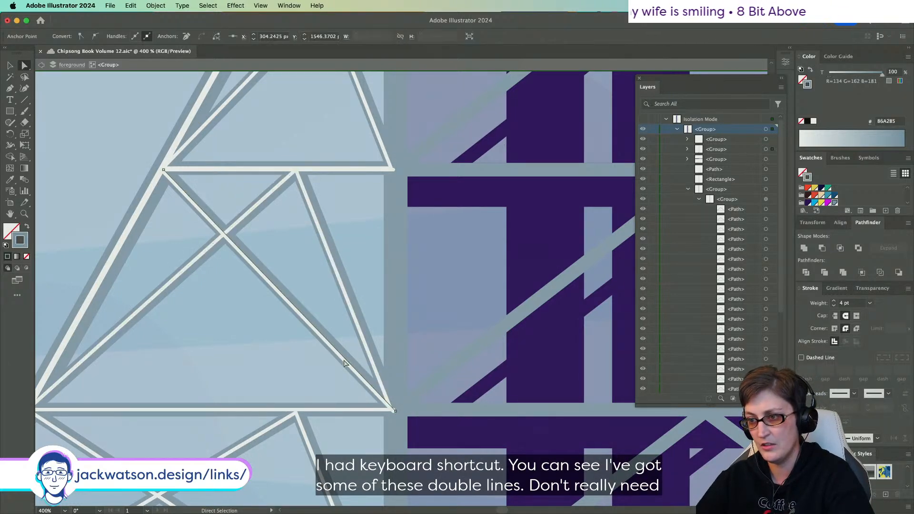
click(394, 413)
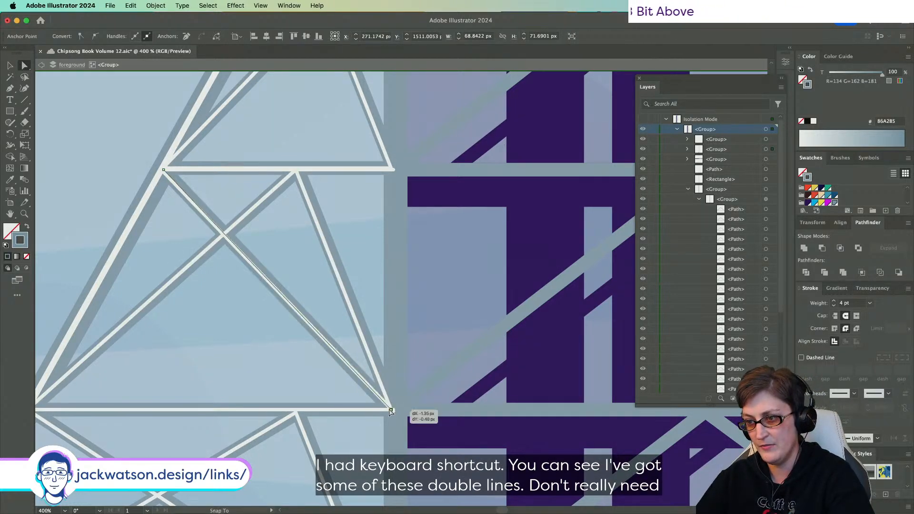
click(353, 370)
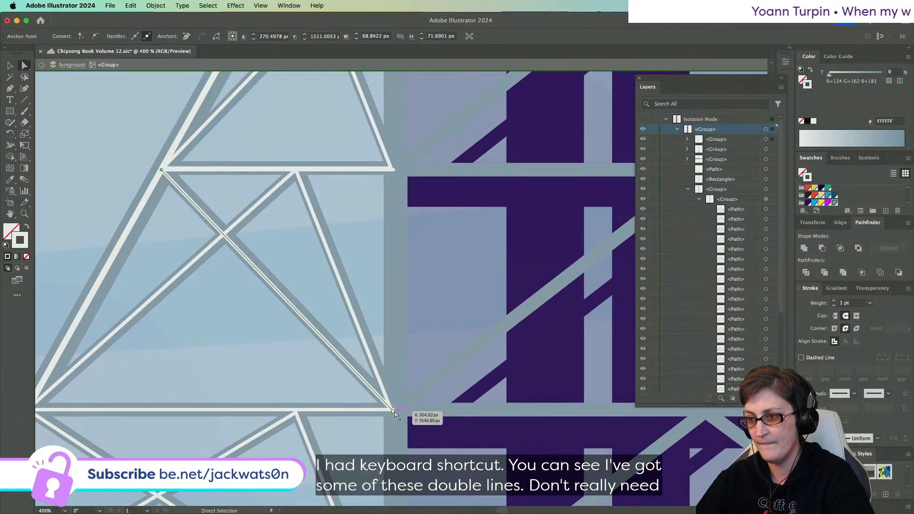
drag(392, 412, 395, 412)
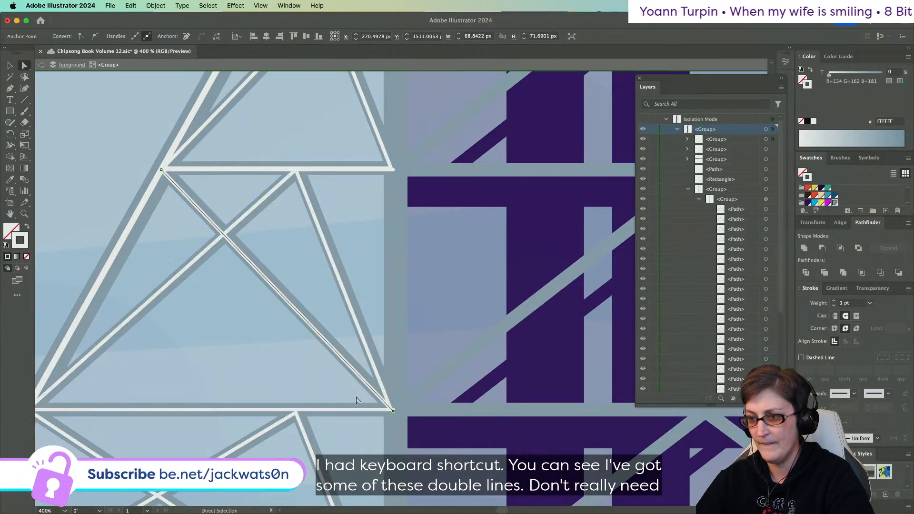
- Select the whole white highlight group and isolate it from the grey tower lattice
scroll(331, 258, down, 1)
click(773, 140)
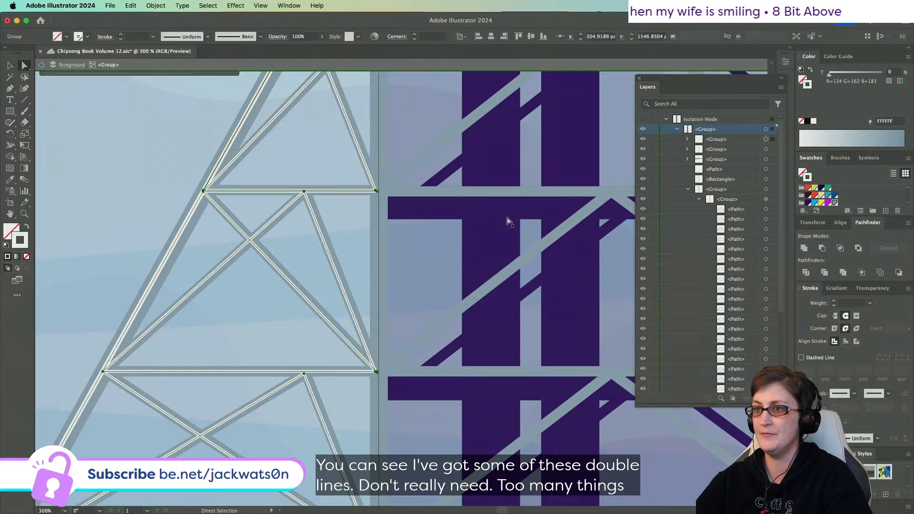
right_click(393, 242)
click(411, 375)
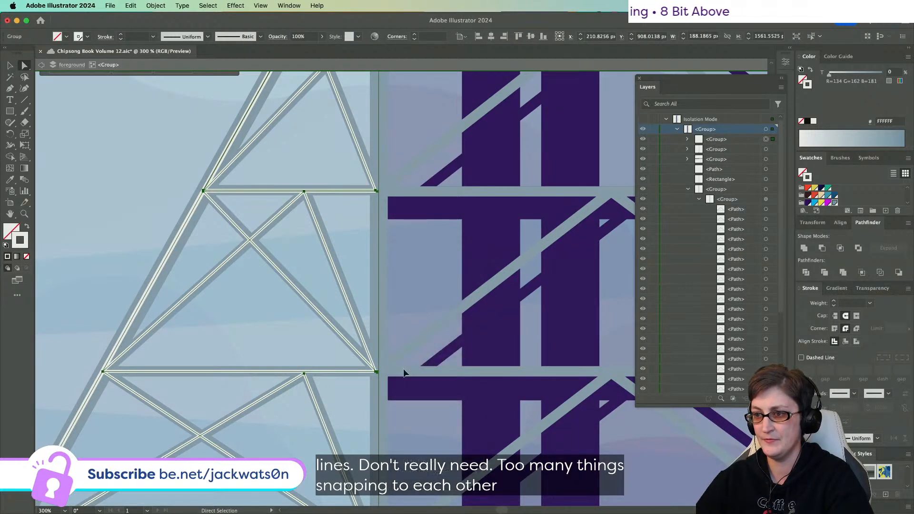
- Snap the diagonal highlight's lower-right end onto the horizontal highlight's end, and select the overlapping anchors at the joint above
click(377, 373)
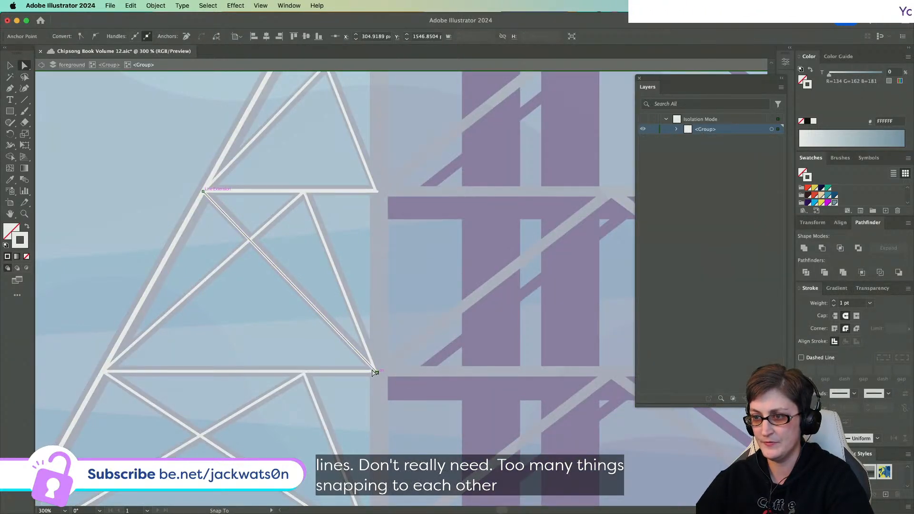
drag(359, 359, 377, 372)
scroll(392, 380, up, 5)
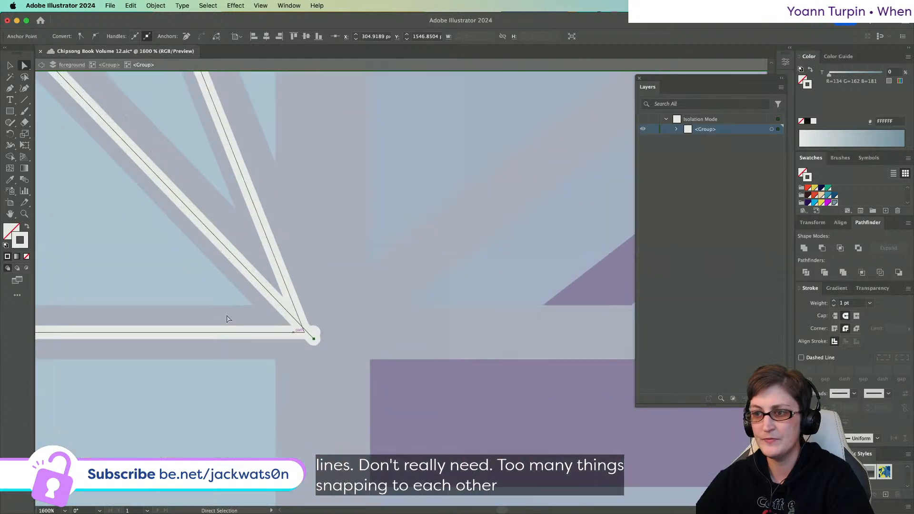
click(285, 333)
click(314, 334)
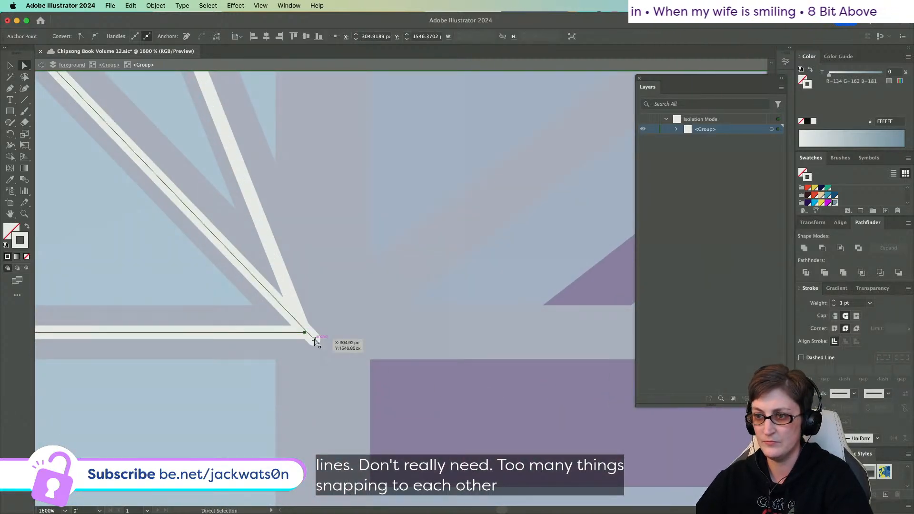
drag(314, 340, 305, 334)
scroll(267, 275, down, 3)
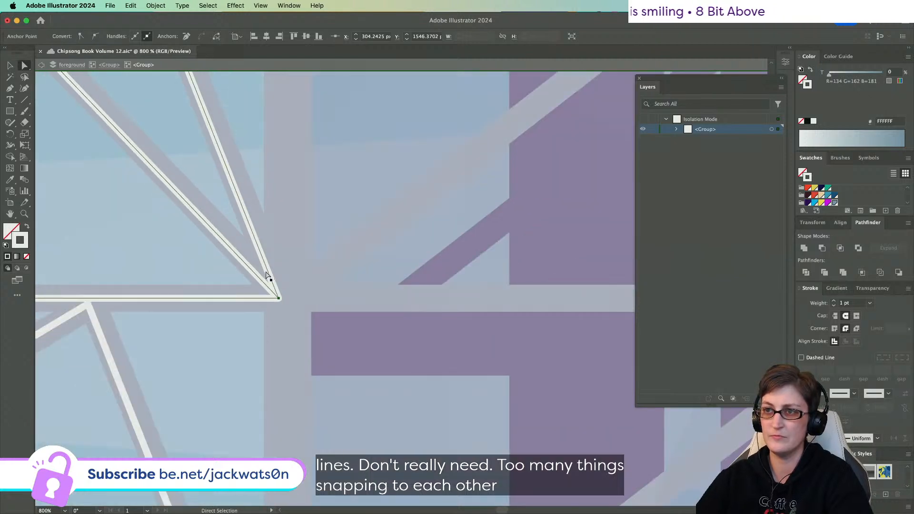
drag(324, 360, 260, 297)
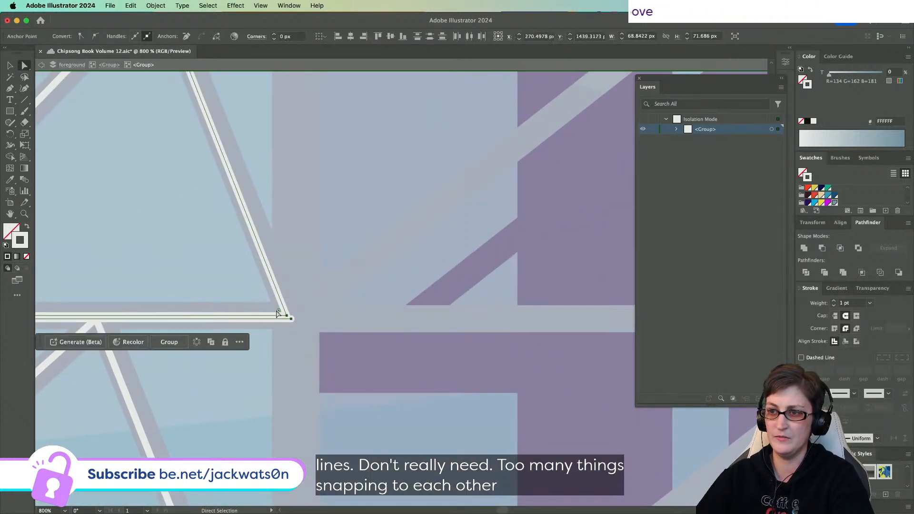
click(296, 328)
- Delete the duplicate horizontal highlight line along the top of the lowest lattice panel
scroll(273, 298, up, 10)
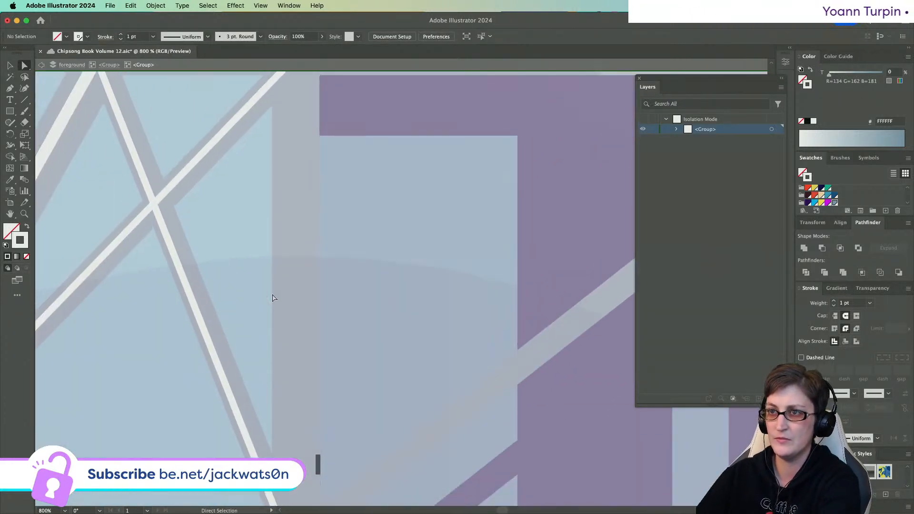
scroll(277, 328, down, 4)
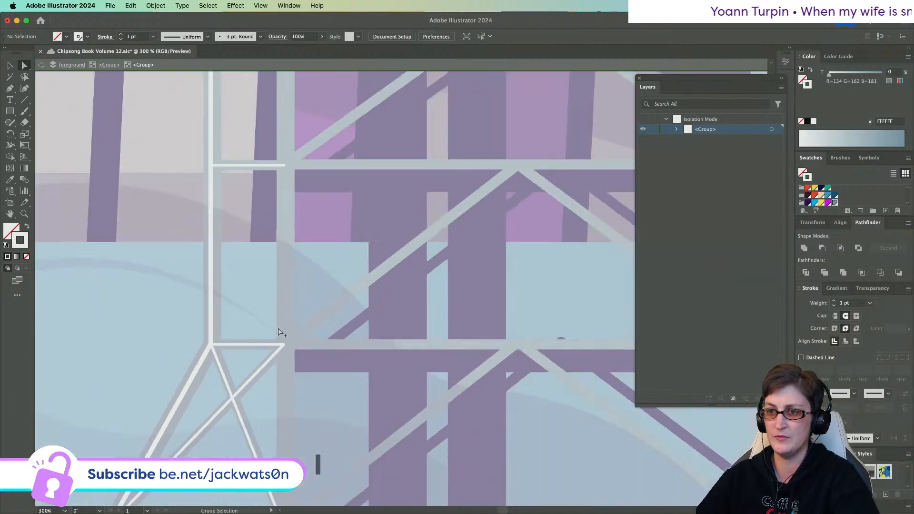
scroll(278, 332, down, 5)
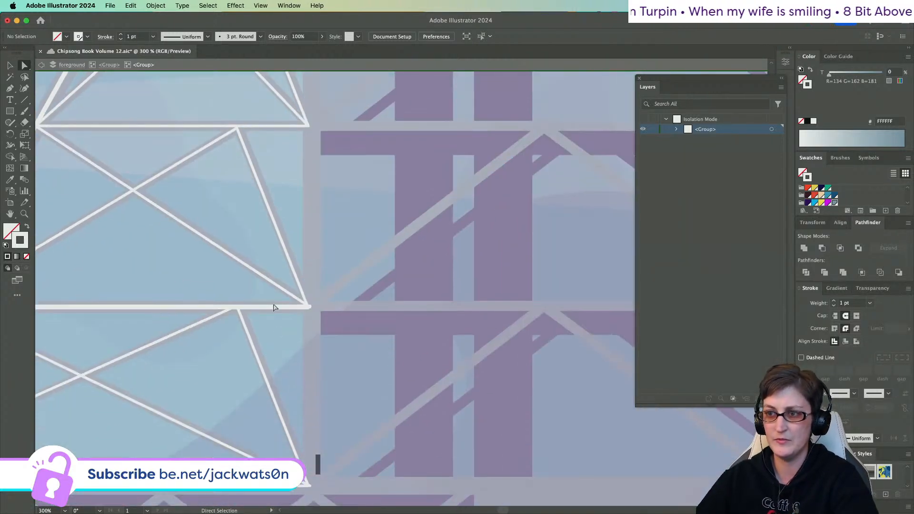
click(308, 307)
scroll(314, 319, left, 3)
scroll(315, 319, down, 1)
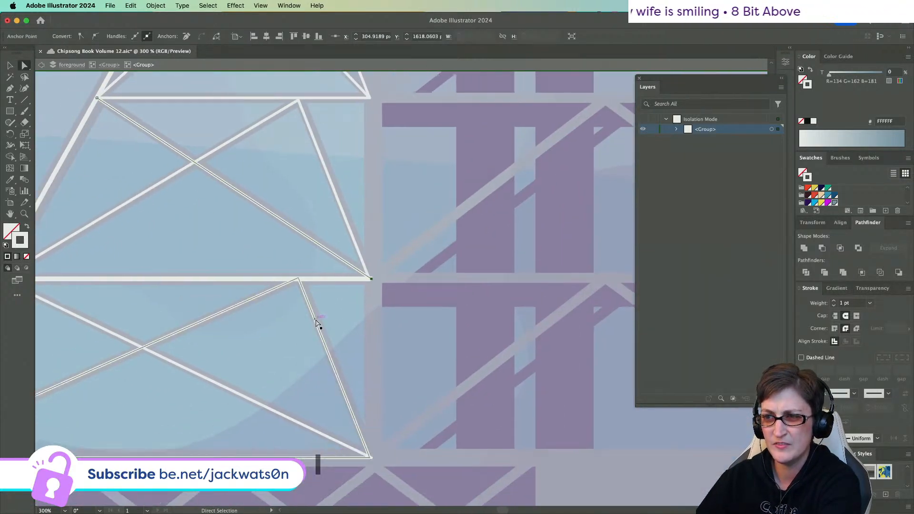
click(258, 280)
scroll(259, 285, left, 2)
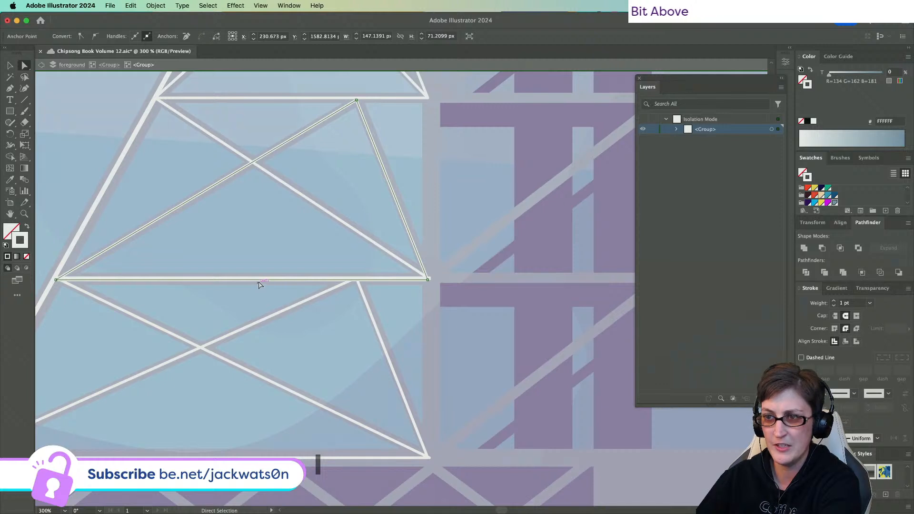
click(259, 282)
- Left-align the overlapping right-hand corner anchors at the lattice base, and left- and bottom-align those at the joint above
scroll(259, 282, down, 5)
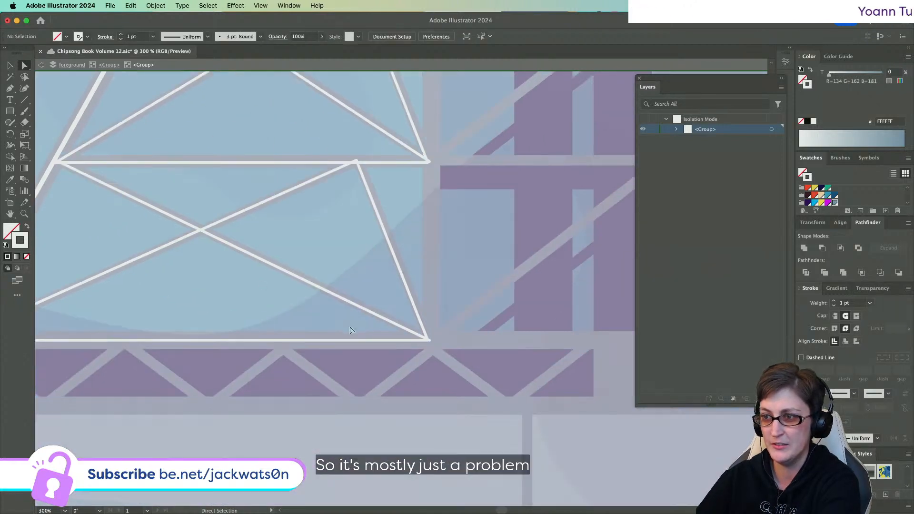
scroll(365, 341, left, 2)
click(465, 340)
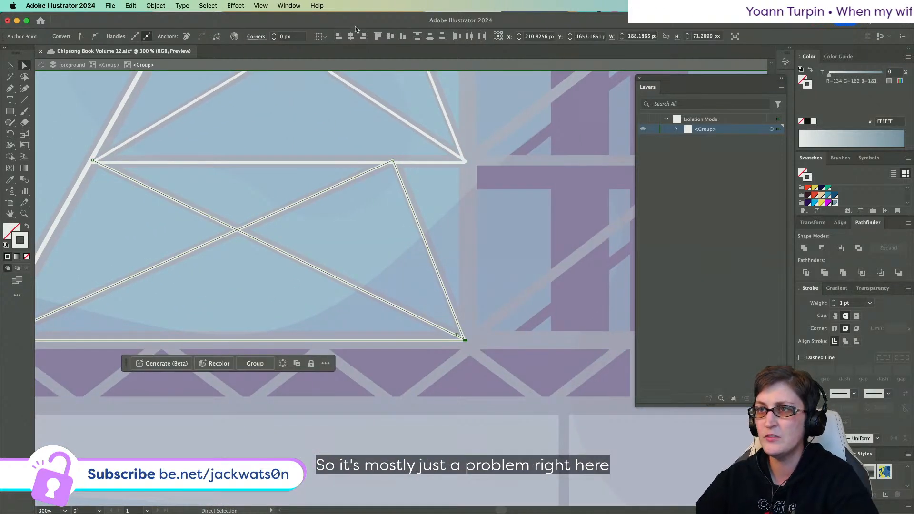
click(341, 37)
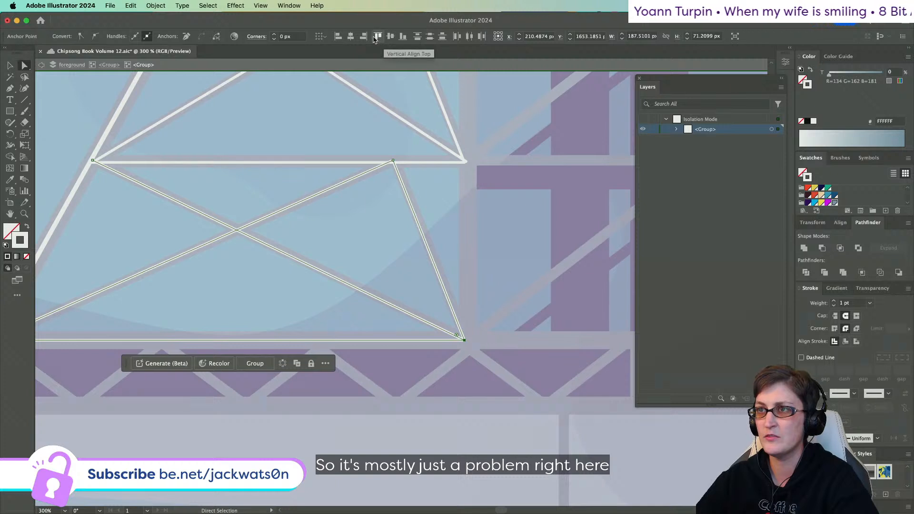
click(450, 156)
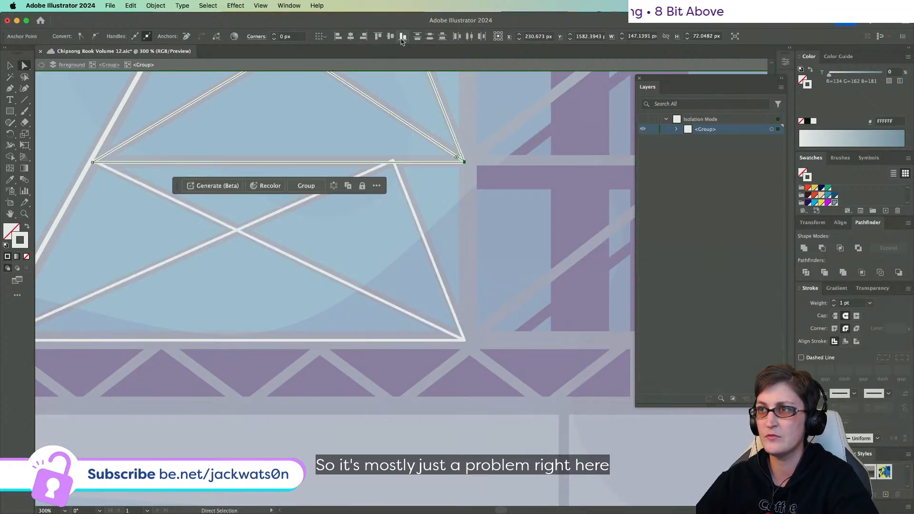
scroll(522, 183, up, 3)
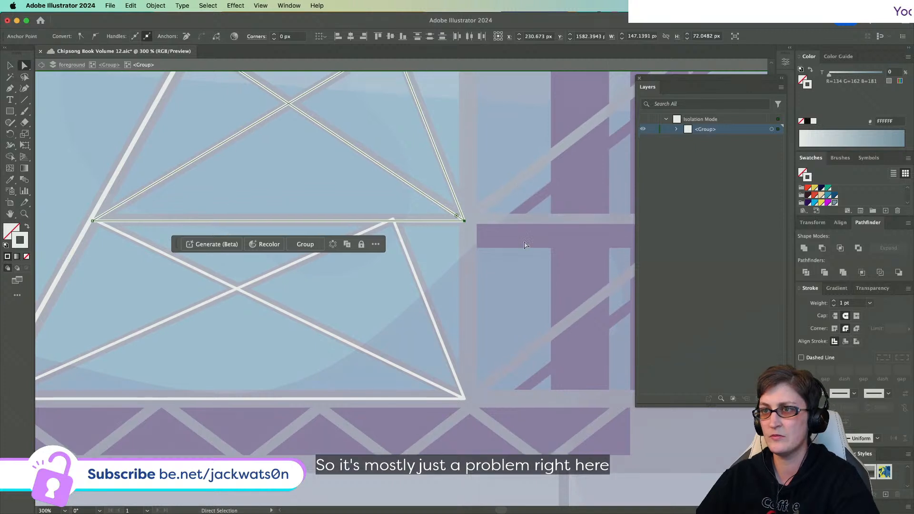
click(240, 164)
- Delete the white diagonal highlight running down to the right across the lowest lattice panel
scroll(229, 233, left, 4)
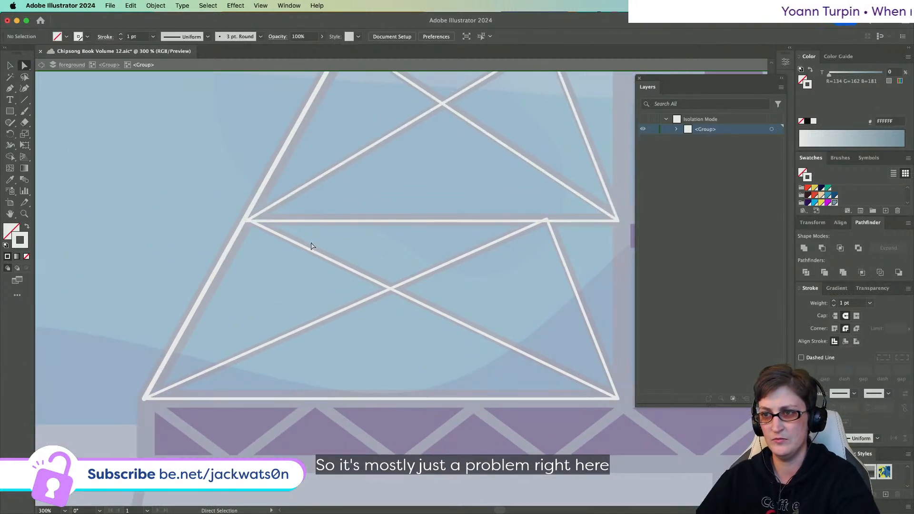
scroll(307, 248, right, 3)
scroll(298, 249, up, 2)
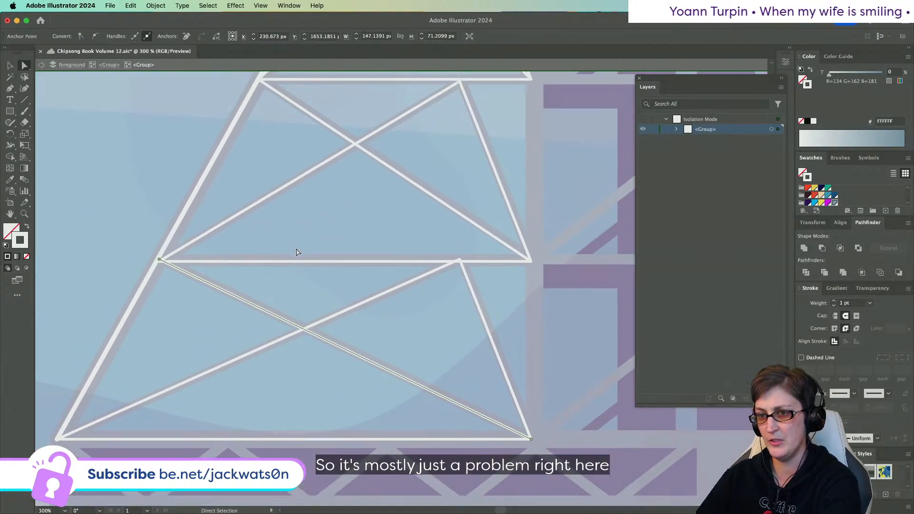
click(346, 140)
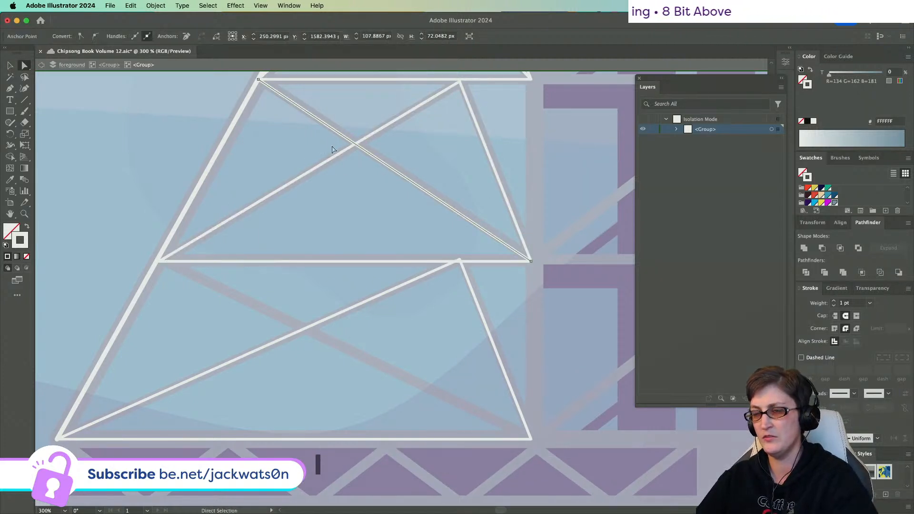
click(340, 364)
drag(347, 350, 347, 348)
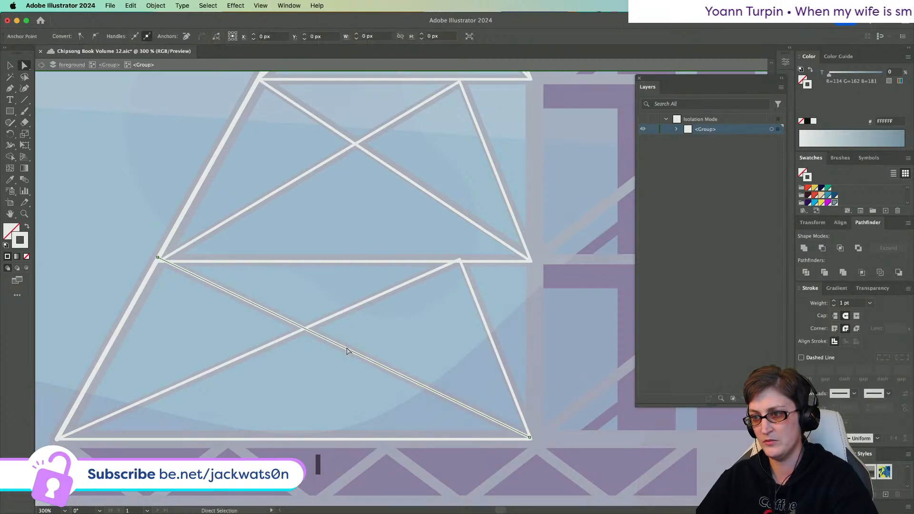
key(Delete)
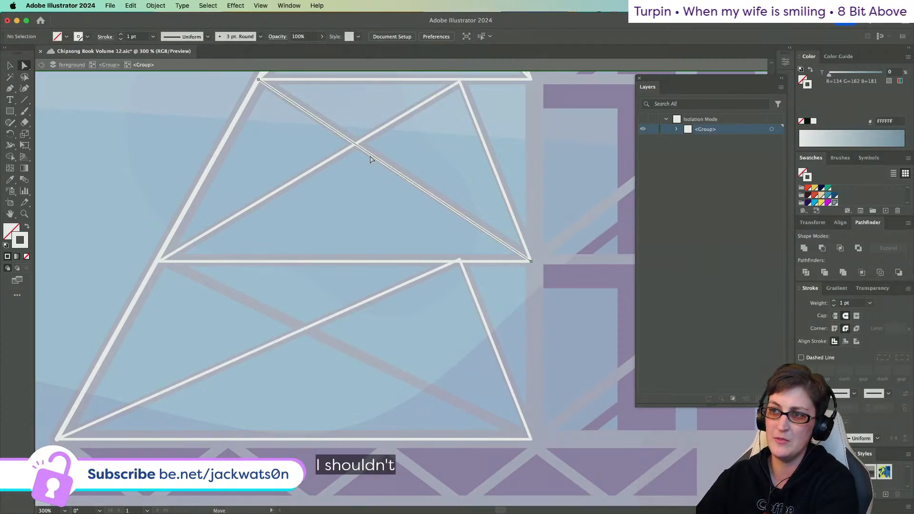
- Delete the matching downward-right diagonal highlights in the higher lattice panels, including the triangular highlight path in the topmost sloped panel
scroll(374, 153, up, 5)
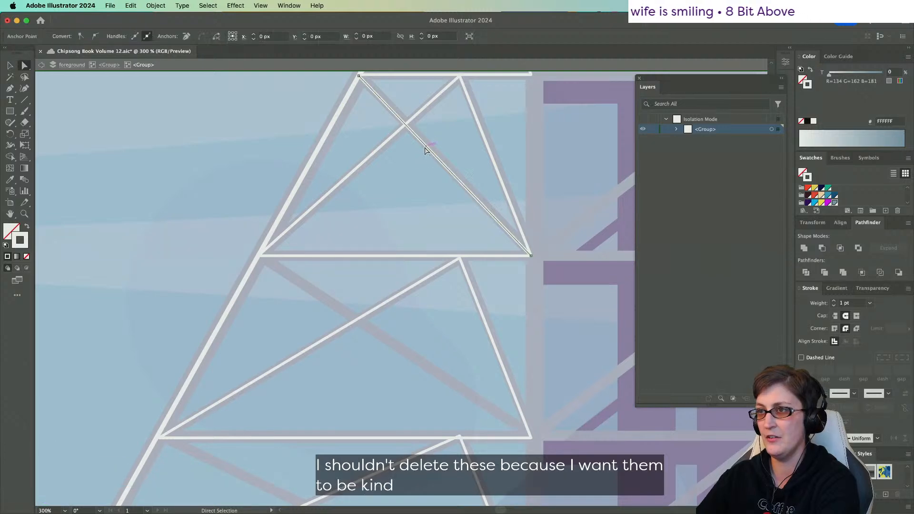
scroll(421, 153, up, 8)
scroll(422, 152, right, 3)
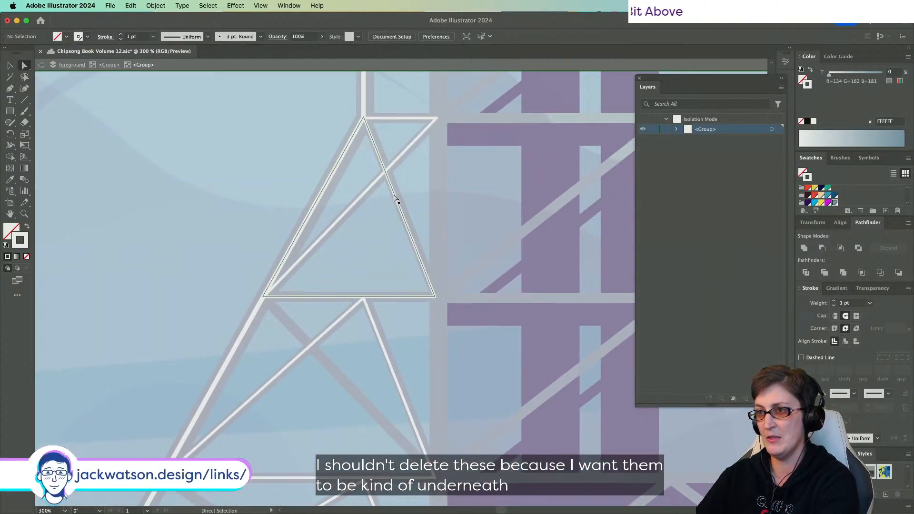
key(Delete)
scroll(394, 198, up, 8)
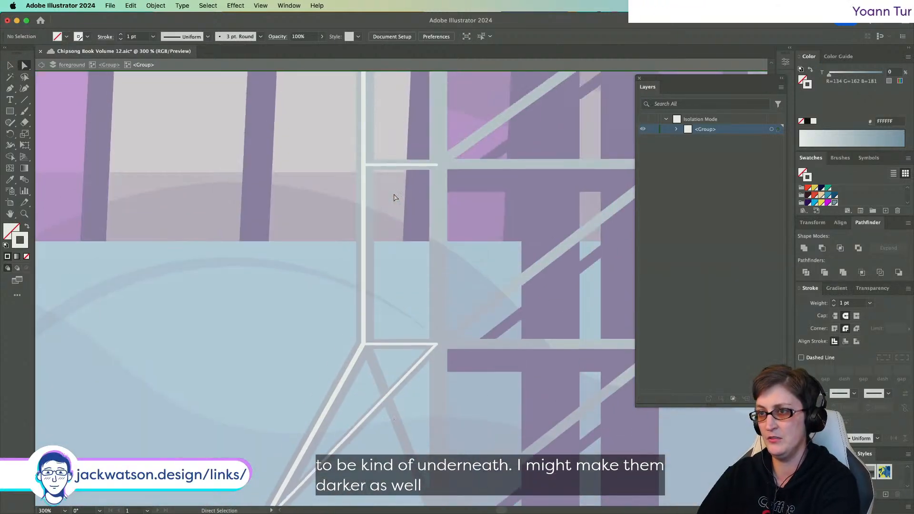
scroll(395, 198, down, 7)
scroll(394, 198, down, 1)
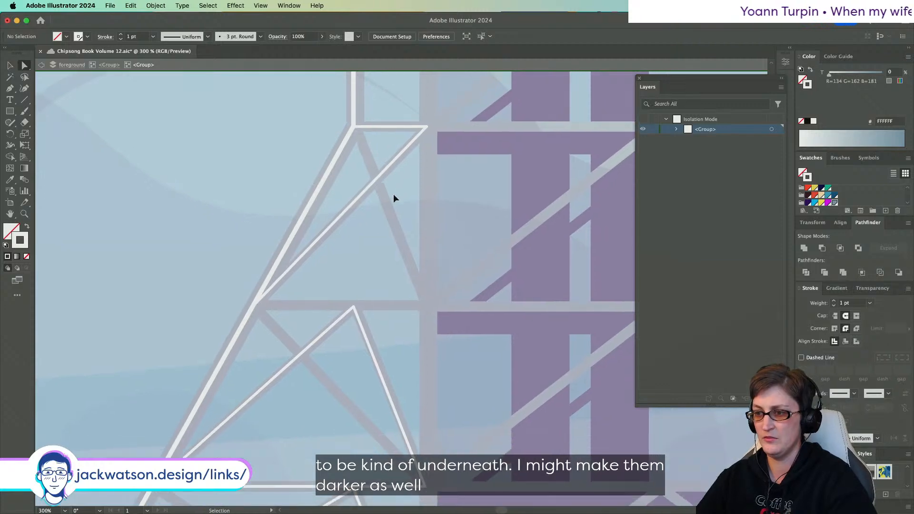
- Leave the isolated highlight group and its parent tower group to return to the full artwork
scroll(394, 198, up, 10)
scroll(394, 197, down, 4)
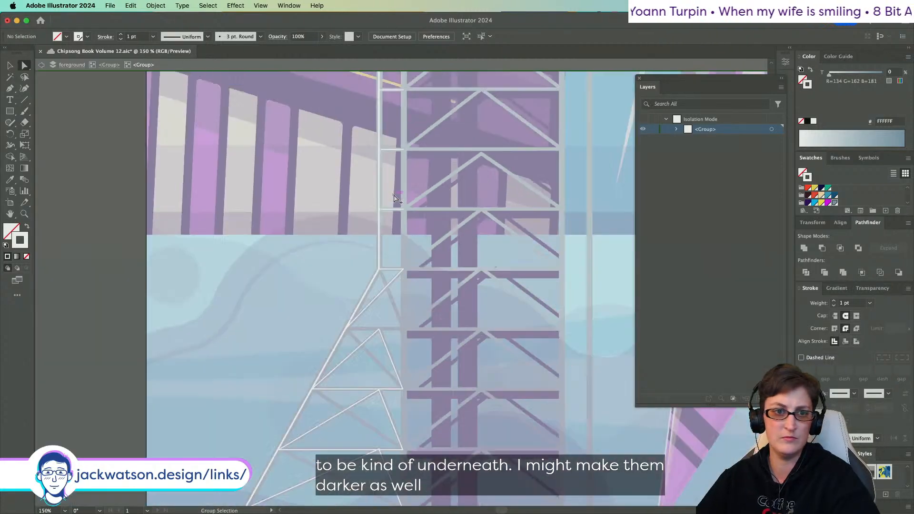
scroll(395, 198, down, 2)
scroll(394, 197, right, 6)
click(41, 64)
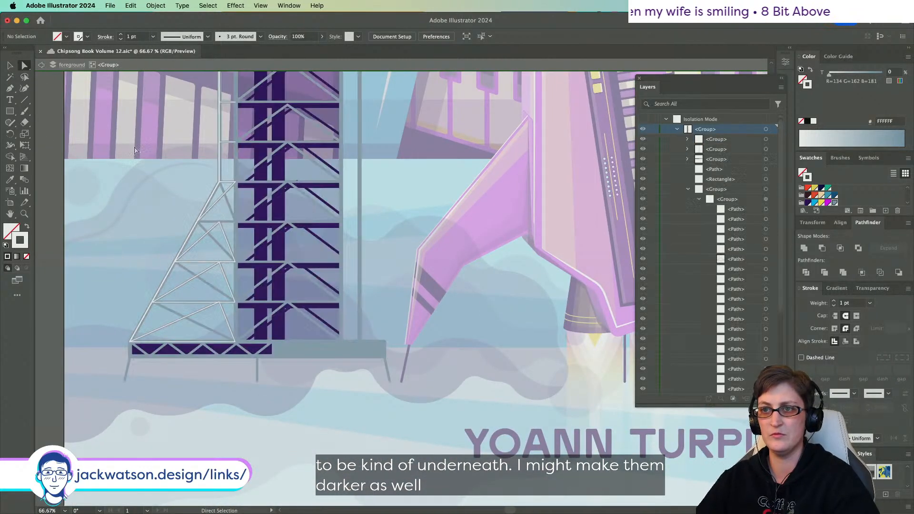
scroll(224, 219, up, 5)
scroll(240, 206, down, 2)
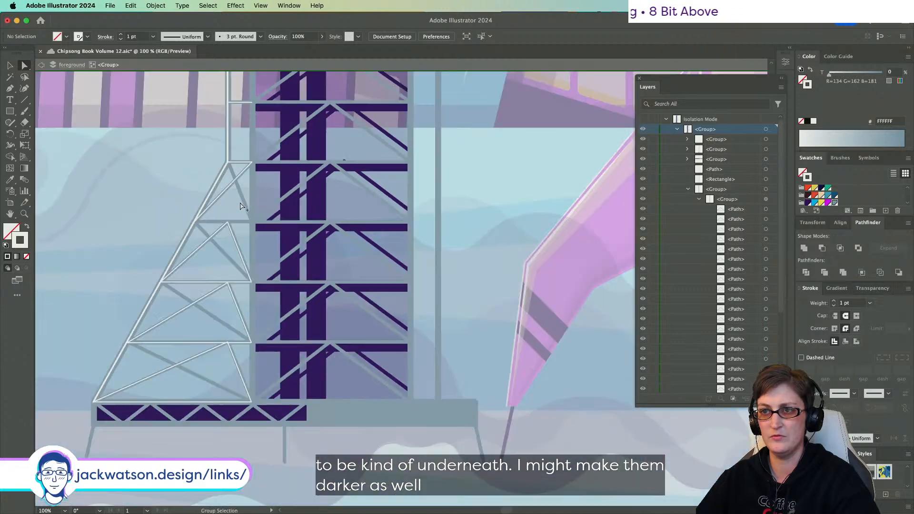
click(243, 203)
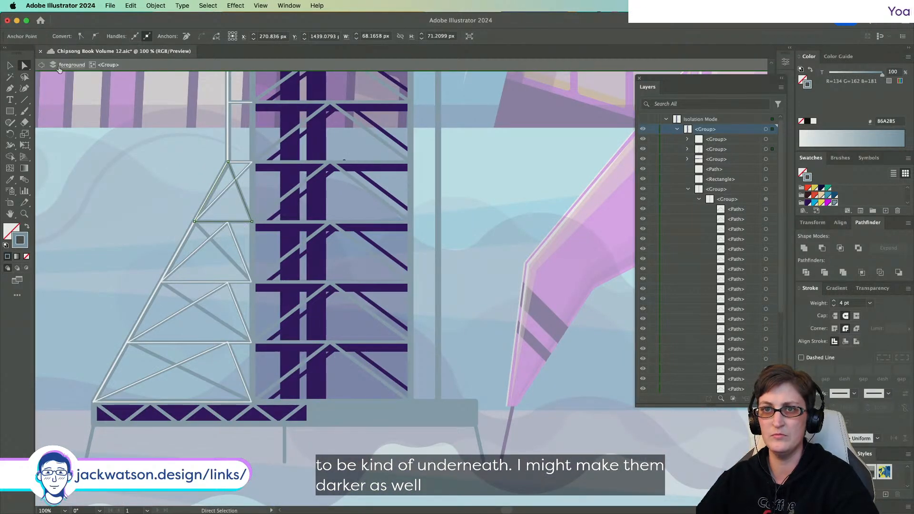
click(42, 66)
- Examine how the thinned-out tower highlights look against the whole cover illustration, from the tower's top to its base
scroll(170, 183, down, 2)
scroll(166, 178, up, 3)
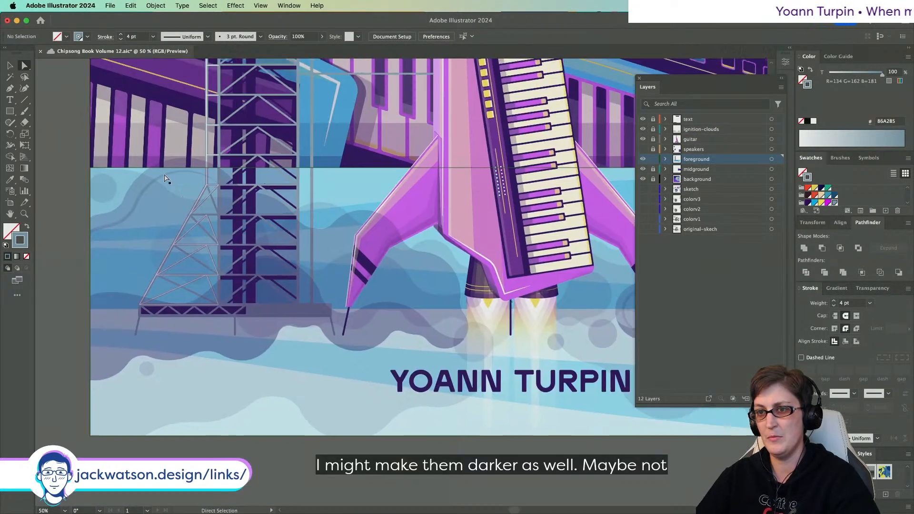
scroll(164, 178, down, 1)
scroll(167, 185, up, 5)
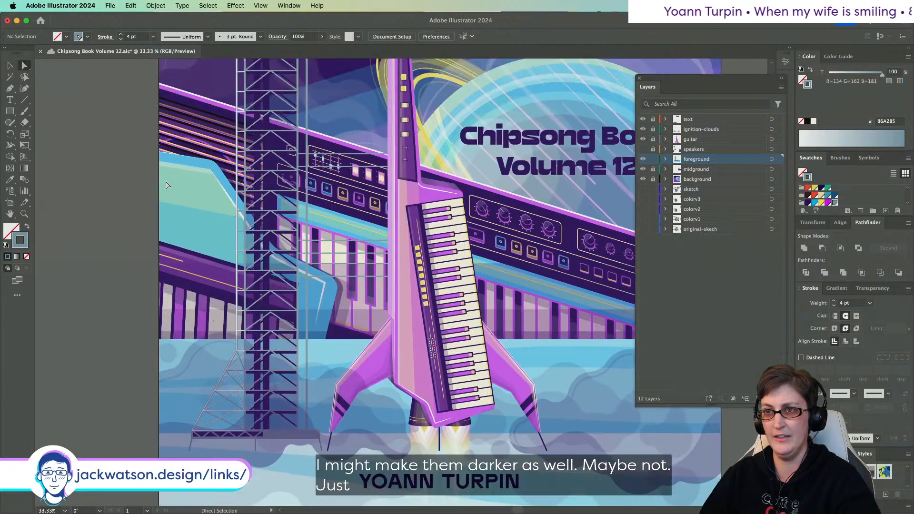
scroll(167, 193, up, 1)
scroll(234, 160, up, 2)
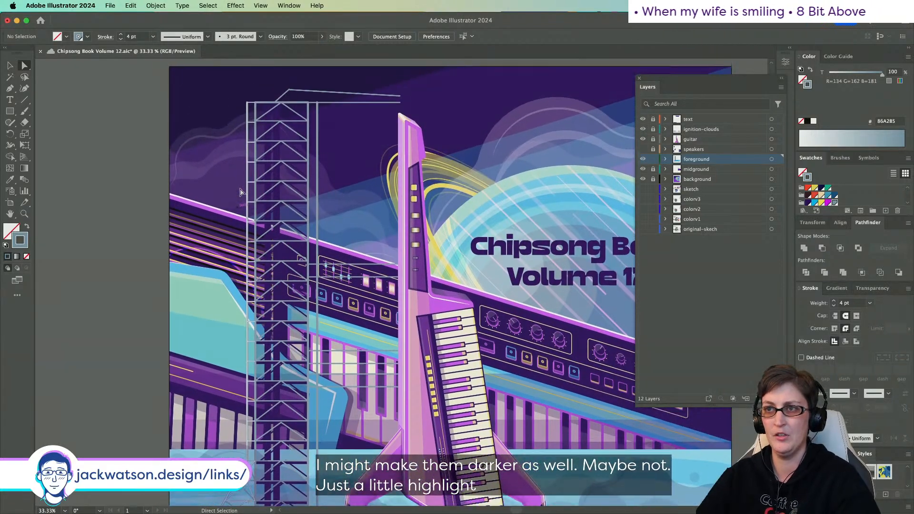
scroll(243, 286, down, 8)
scroll(240, 367, up, 1)
scroll(240, 367, up, 3)
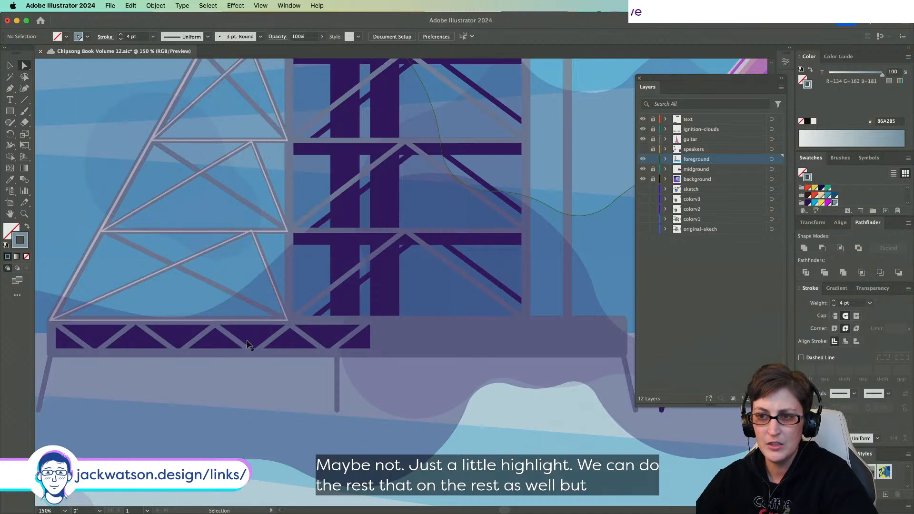
- Isolate the highlight group again and replace the lattice's bottom highlight with a straight horizontal line along the base platform's top edge
double_click(243, 333)
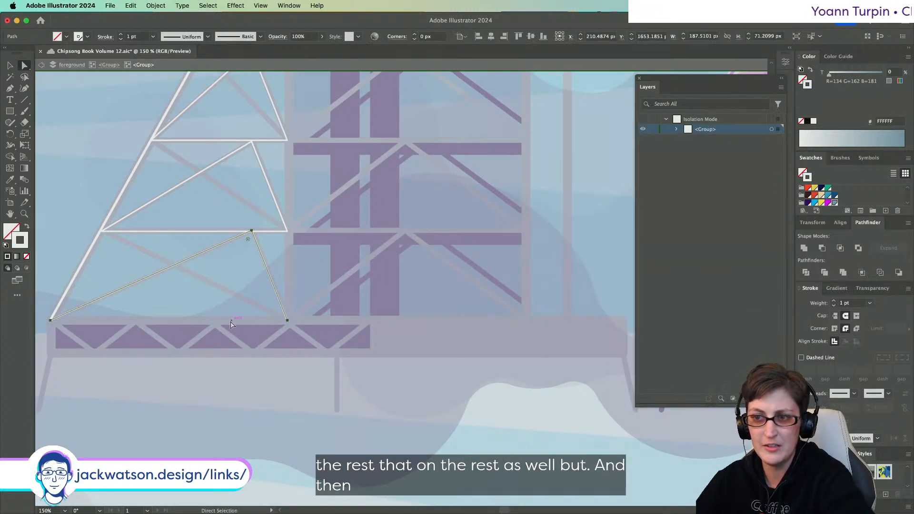
key(p)
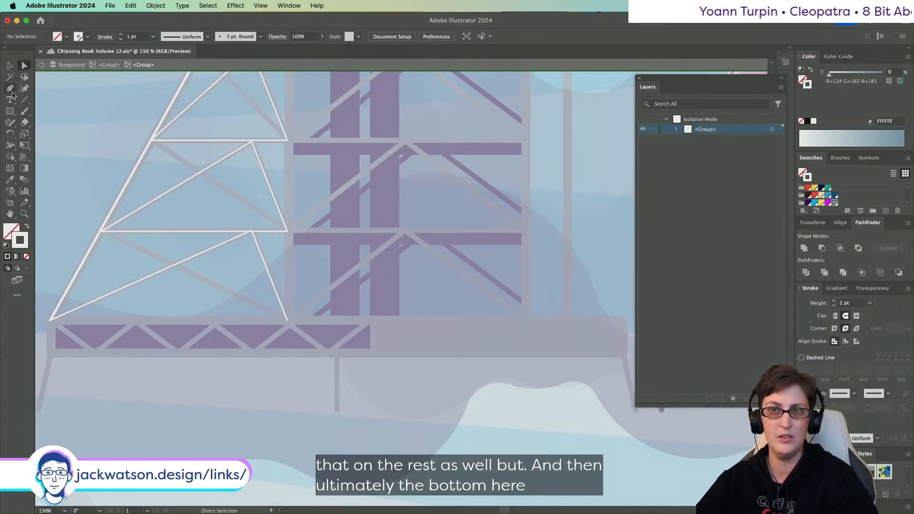
click(59, 320)
shift+click(399, 320)
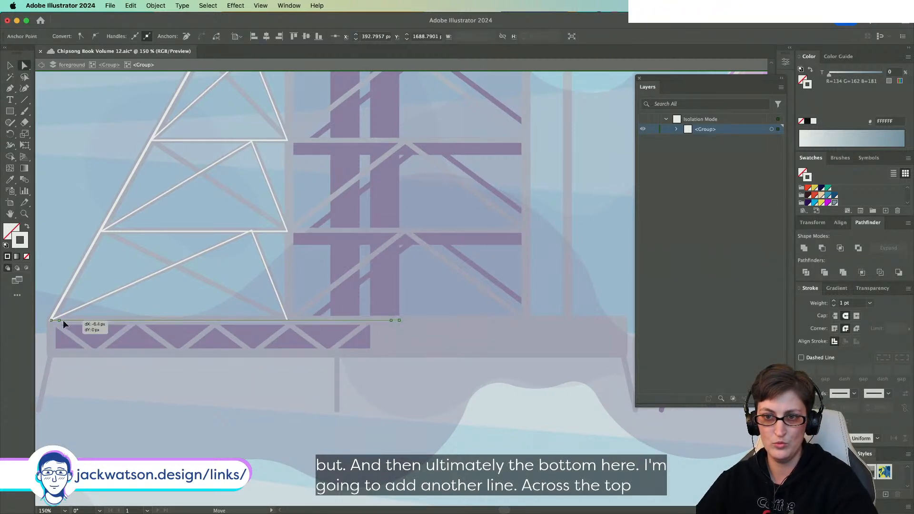
- Snap the new base line's left end onto the anchor at the lattice's lower-left corner
drag(63, 322, 201, 319)
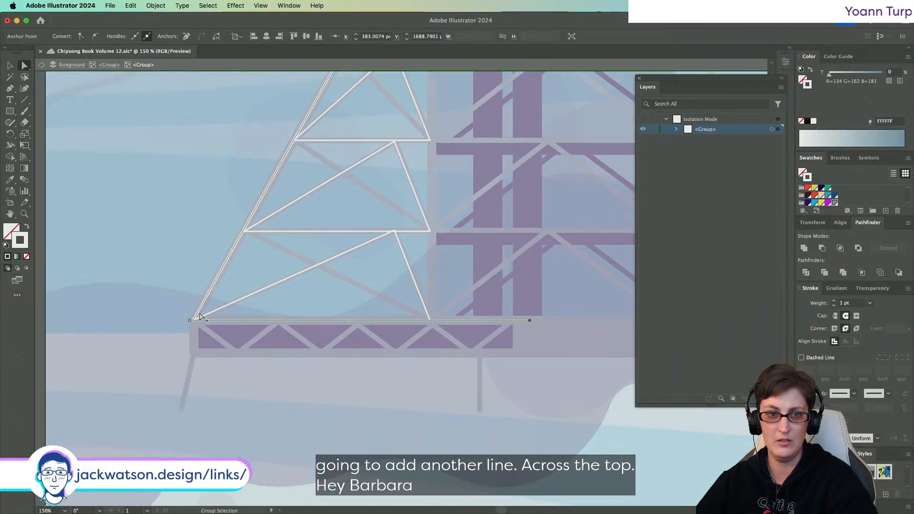
scroll(202, 318, up, 2)
scroll(202, 319, up, 3)
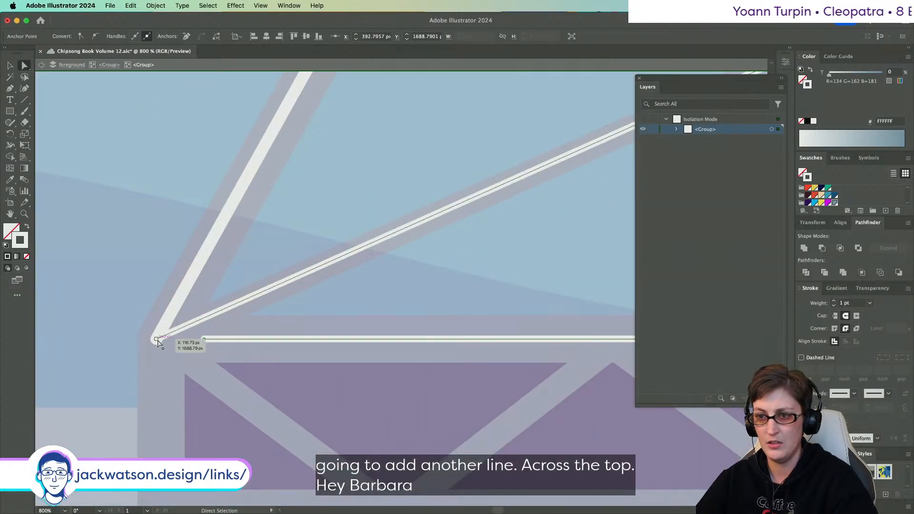
mouse_move(155, 341)
mouse_down()
mouse_move(201, 342)
mouse_move(155, 340)
mouse_up()
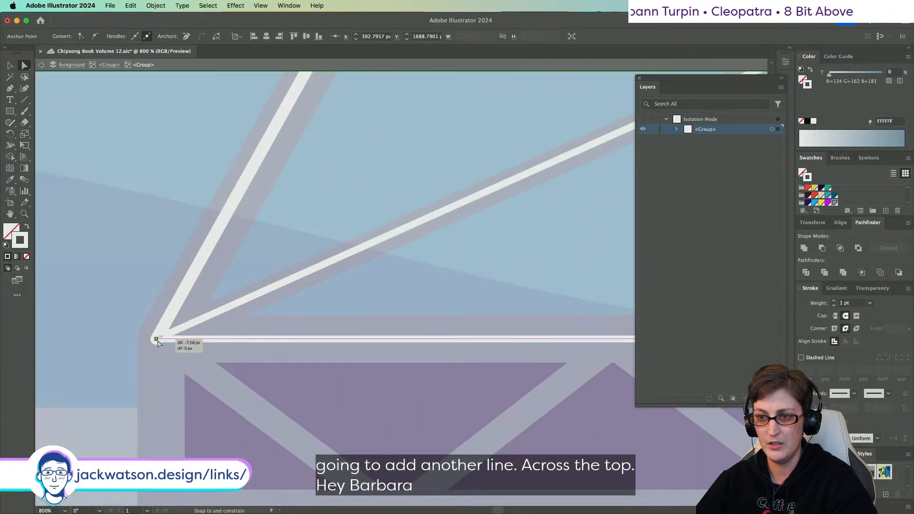
- Extend the base highlight line horizontally to the right end of the platform
scroll(300, 271, right, 5)
scroll(300, 272, down, 3)
scroll(291, 273, right, 10)
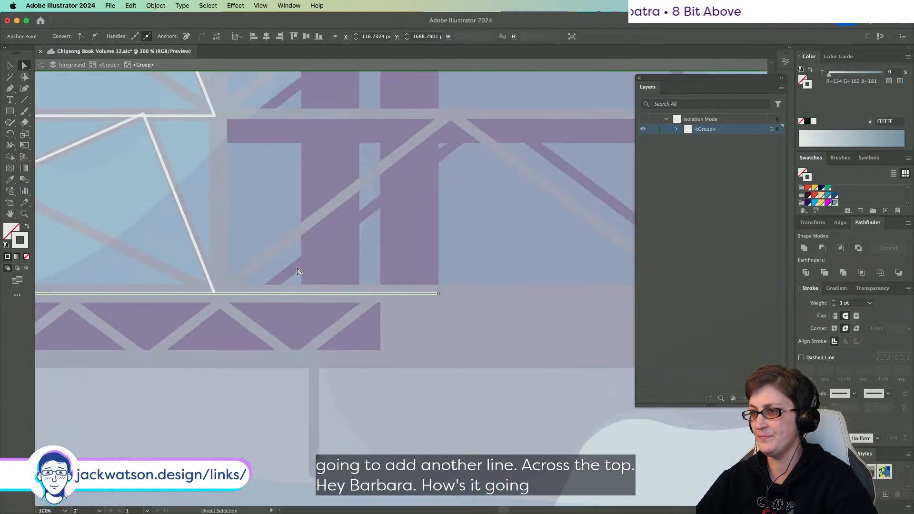
scroll(289, 274, right, 6)
scroll(275, 278, left, 2)
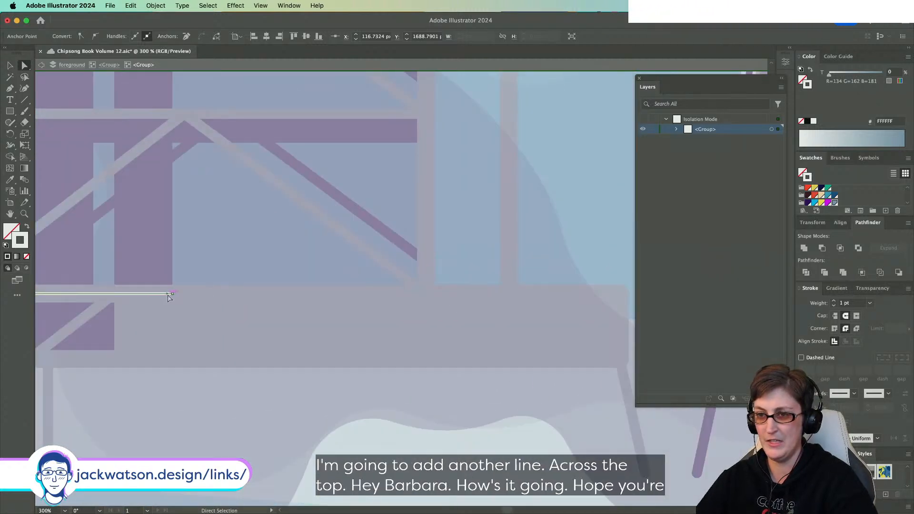
drag(172, 294, 625, 304)
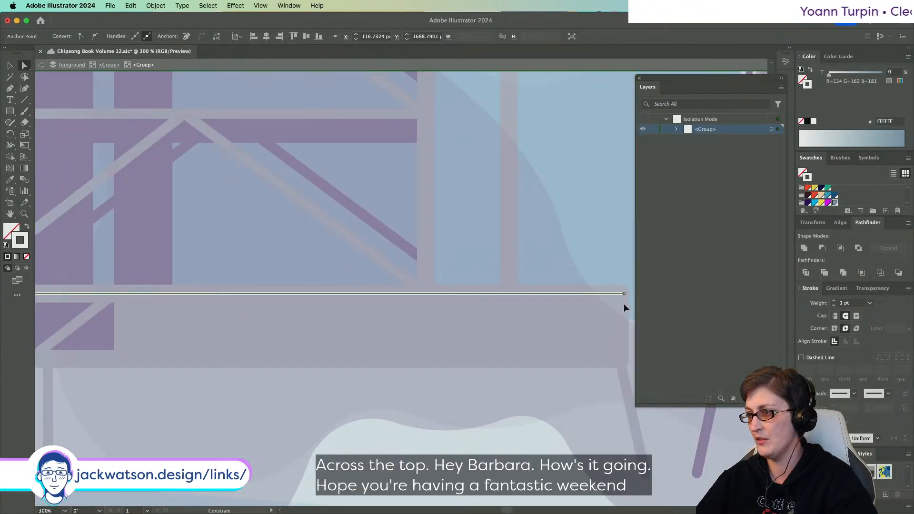
- Set the base highlight line's stroke weight to 2 pt and check it along the platform
click(850, 303)
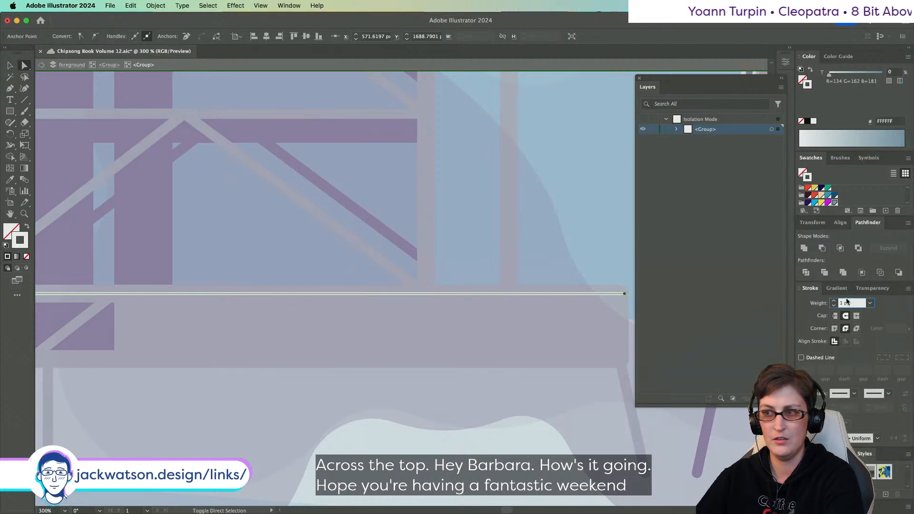
key(Up)
click(344, 308)
scroll(345, 310, left, 5)
scroll(345, 308, left, 15)
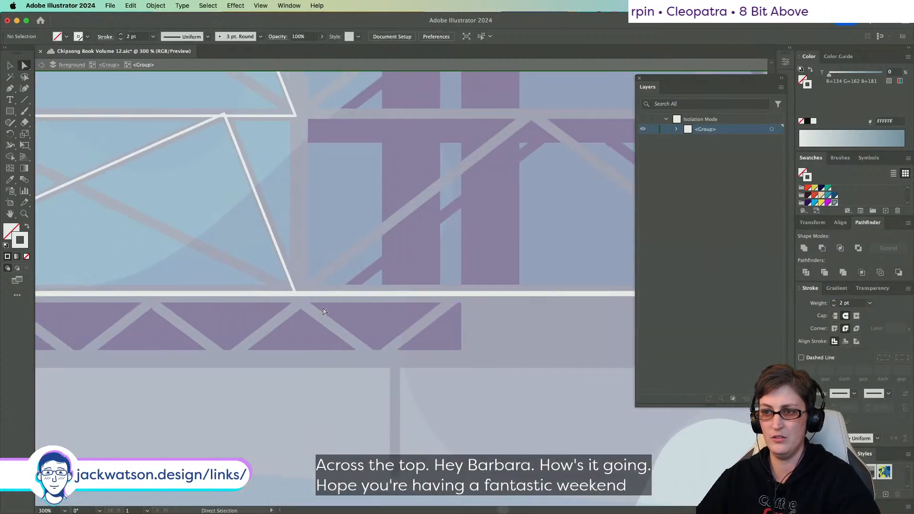
scroll(295, 306, left, 5)
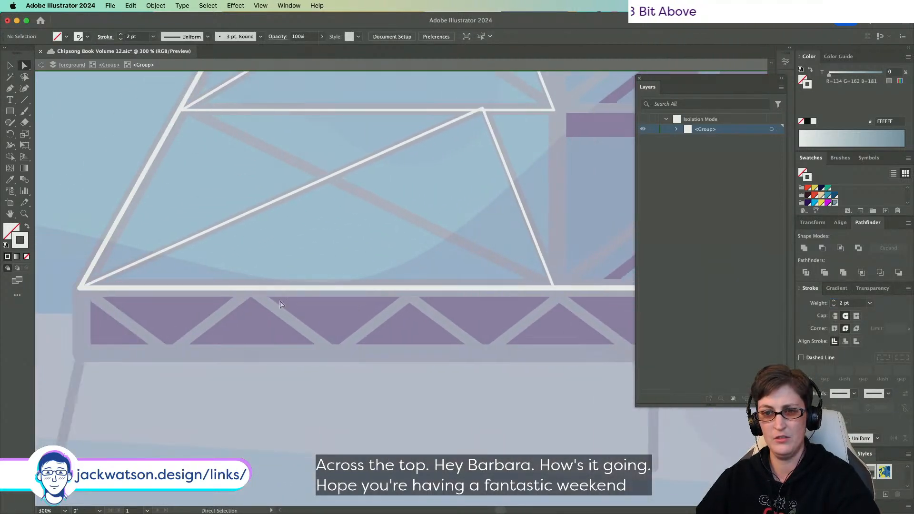
scroll(122, 295, down, 1)
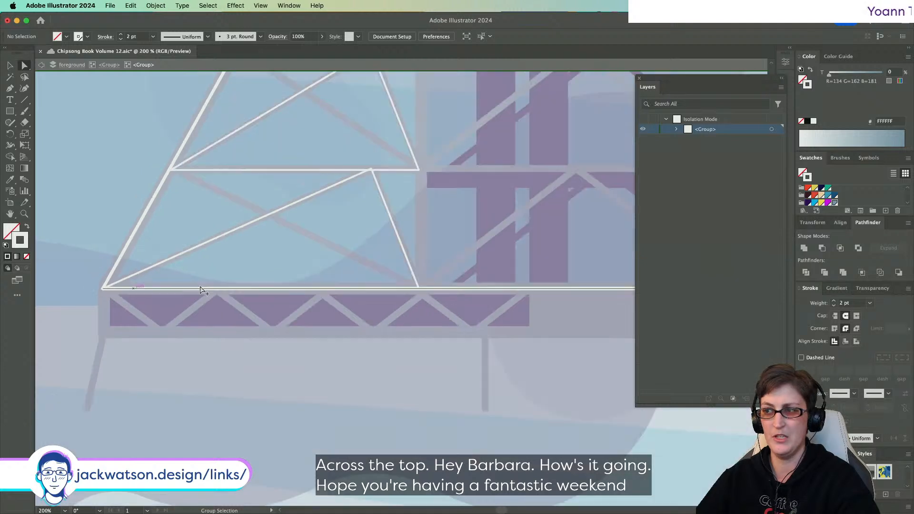
scroll(381, 276, right, 10)
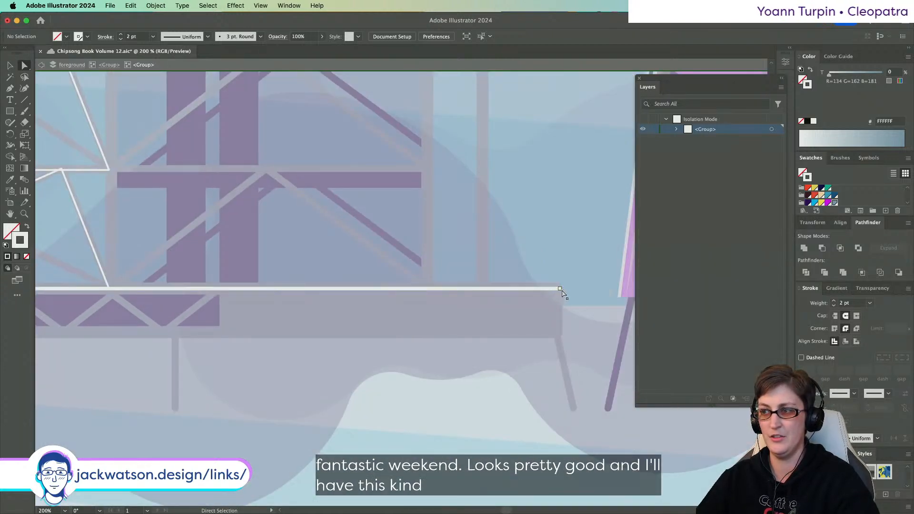
- Shorten the base highlight's right end by about 133 px and draw a short separate dash just beyond it as a taper
drag(561, 290, 266, 285)
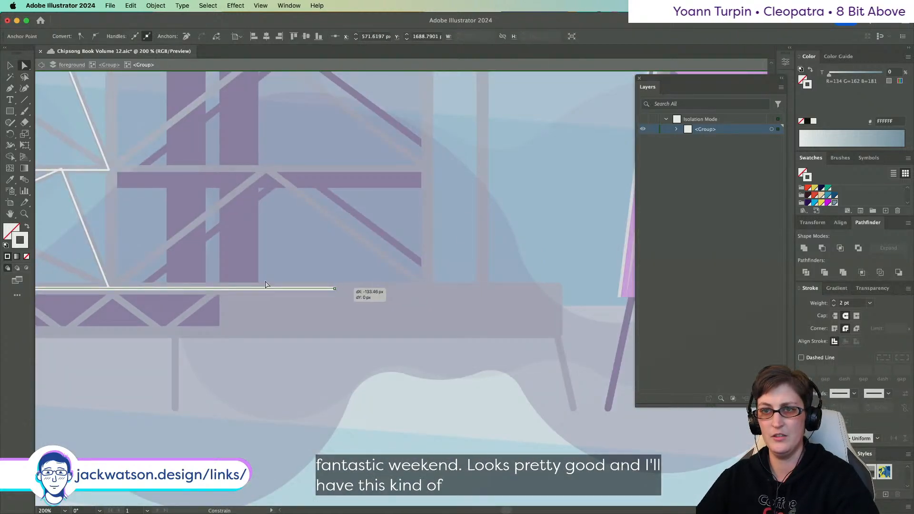
click(10, 89)
key(super+shift+a)
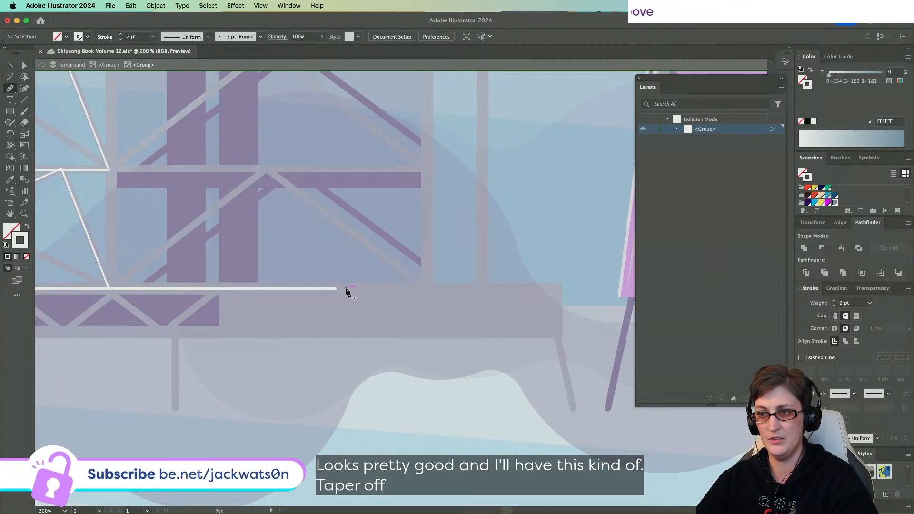
click(348, 288)
click(363, 289)
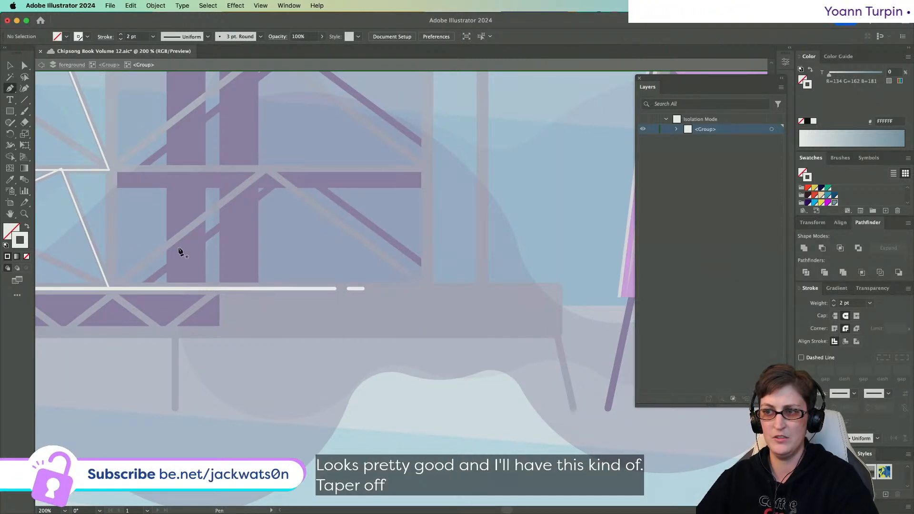
key(super+0)
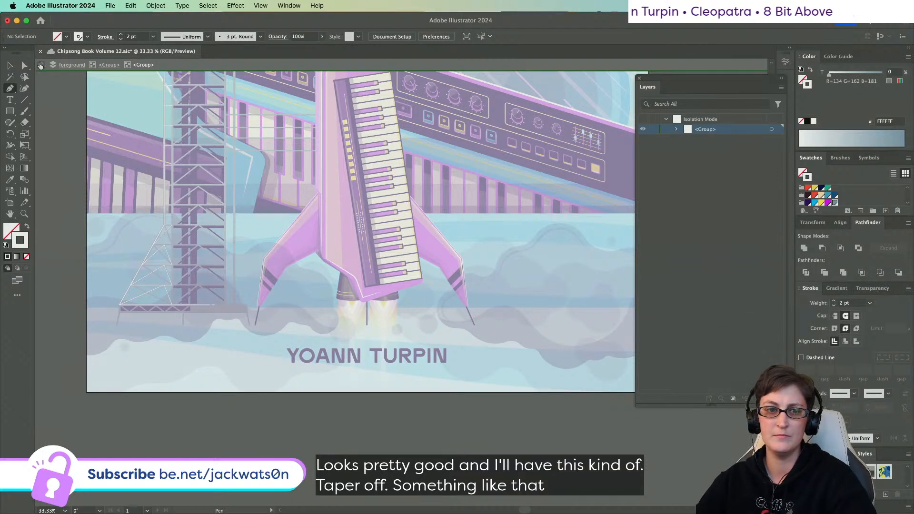
- Leave group isolation and return to the full artwork with all its layers
double_click(41, 66)
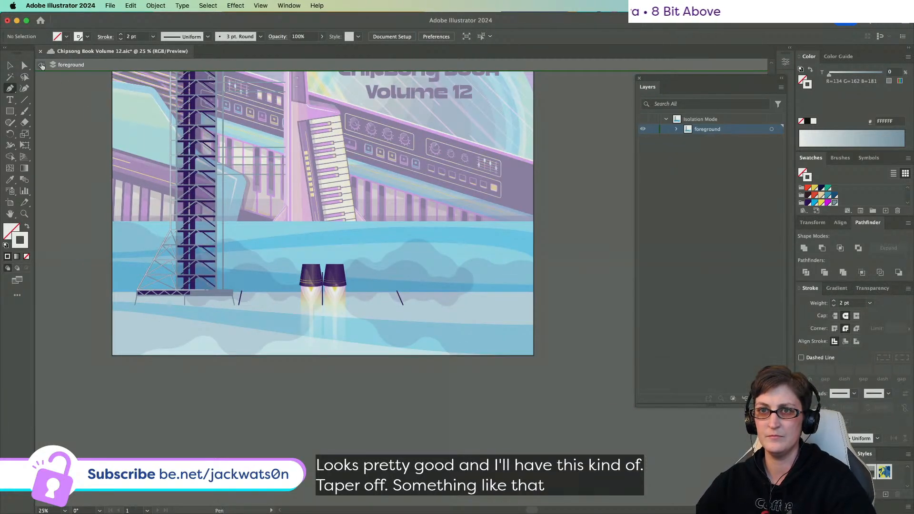
click(42, 65)
scroll(191, 305, up, 5)
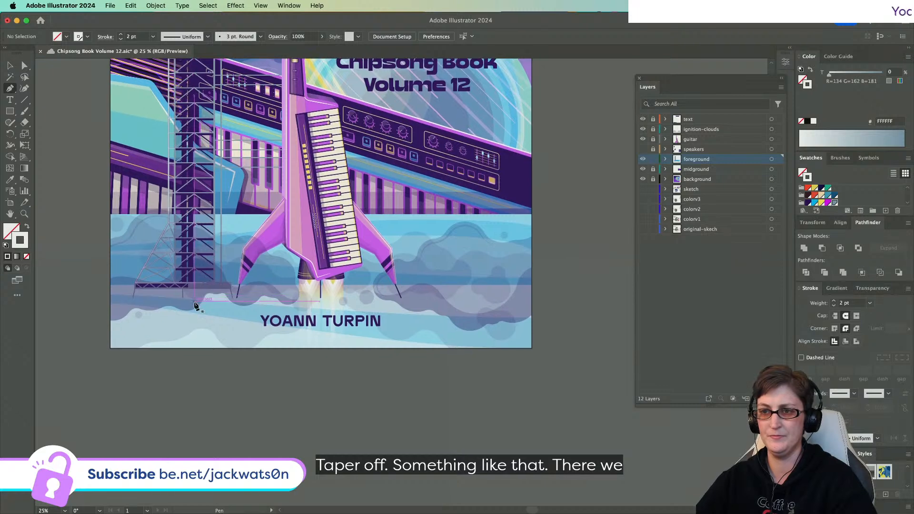
scroll(192, 305, left, 3)
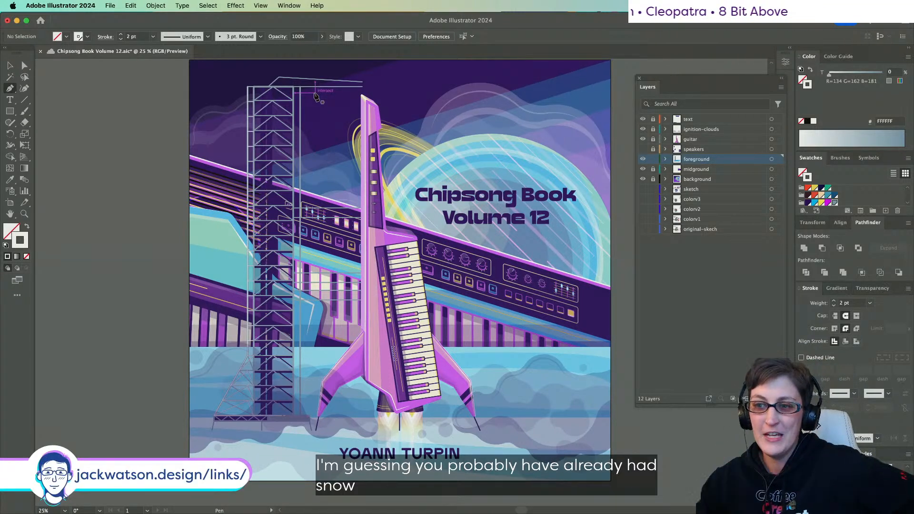
- Draw a 2 pt vertical highlight about 98 px long from the top of the lattice's inner left post
scroll(252, 111, up, 2)
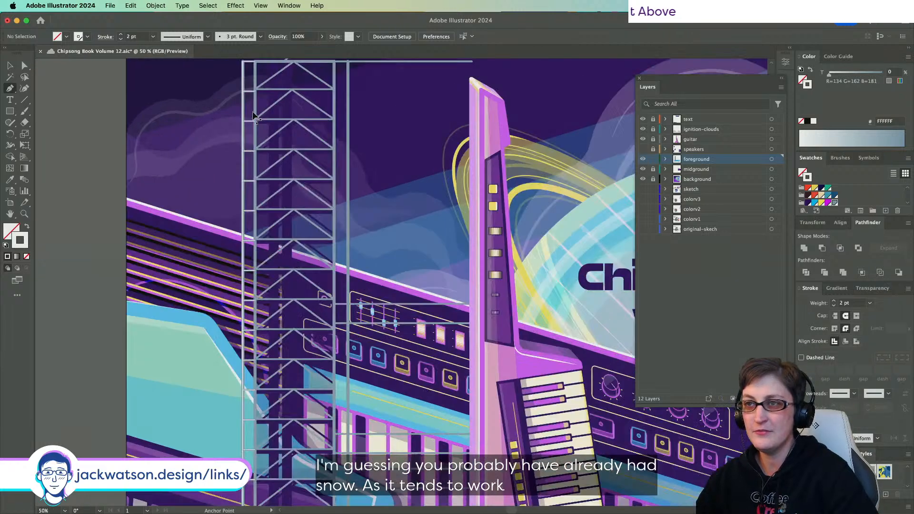
scroll(252, 113, up, 1)
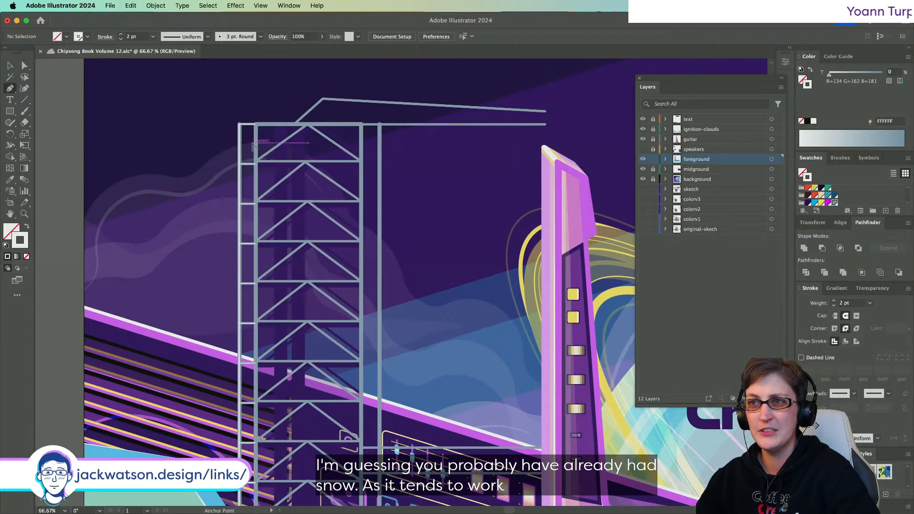
scroll(253, 145, up, 3)
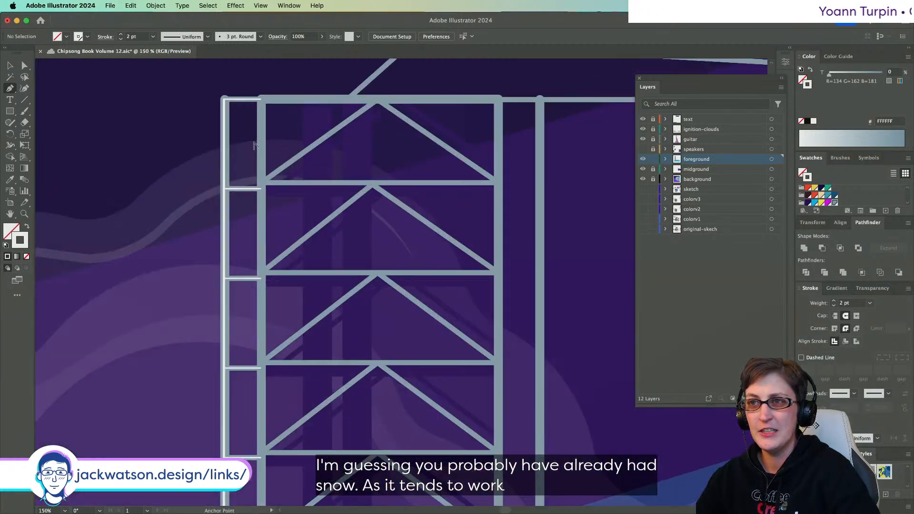
click(260, 104)
click(261, 229)
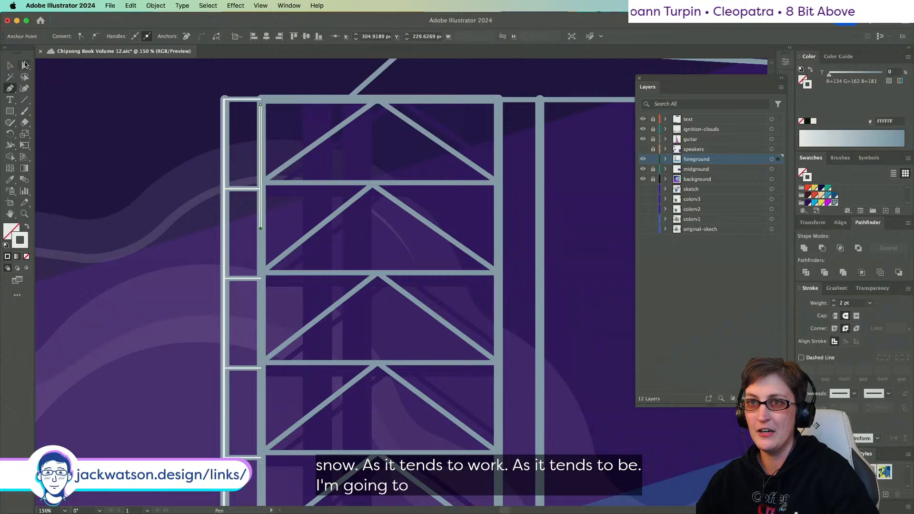
click(24, 65)
key(super+shift+a)
- Shorten the white highlight on the tower's top-left rung by about 19 px from its right end
scroll(255, 101, up, 3)
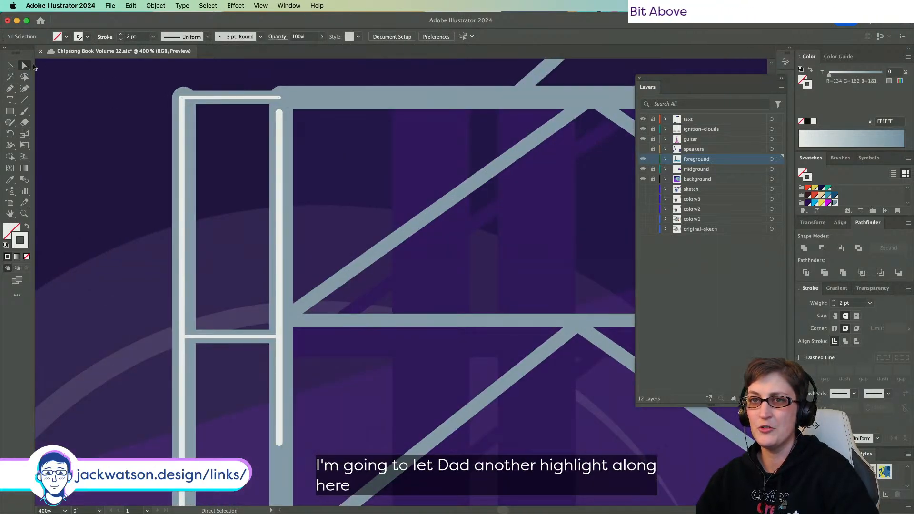
click(280, 98)
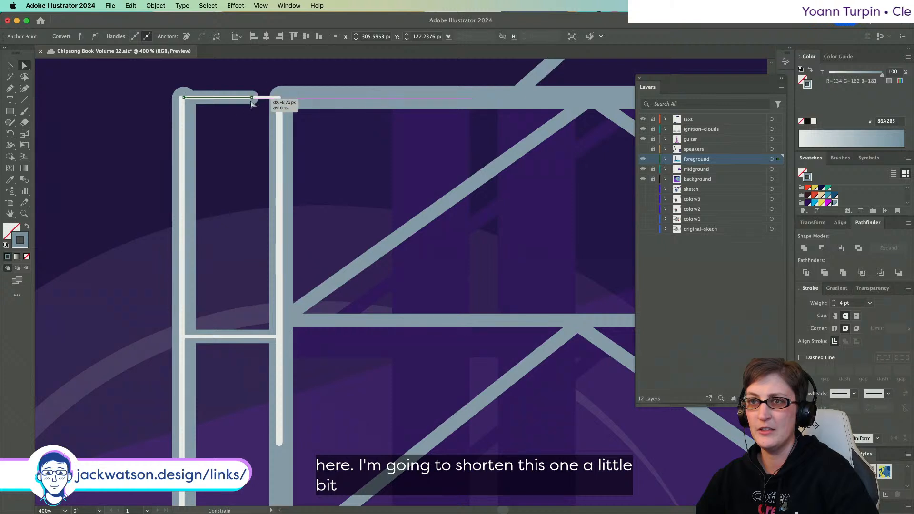
key(super+shift+a)
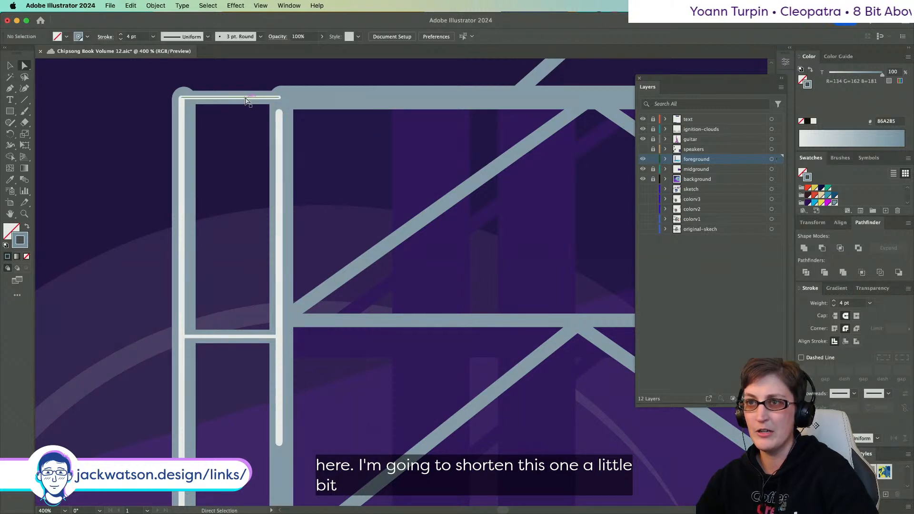
click(250, 99)
drag(281, 100, 215, 105)
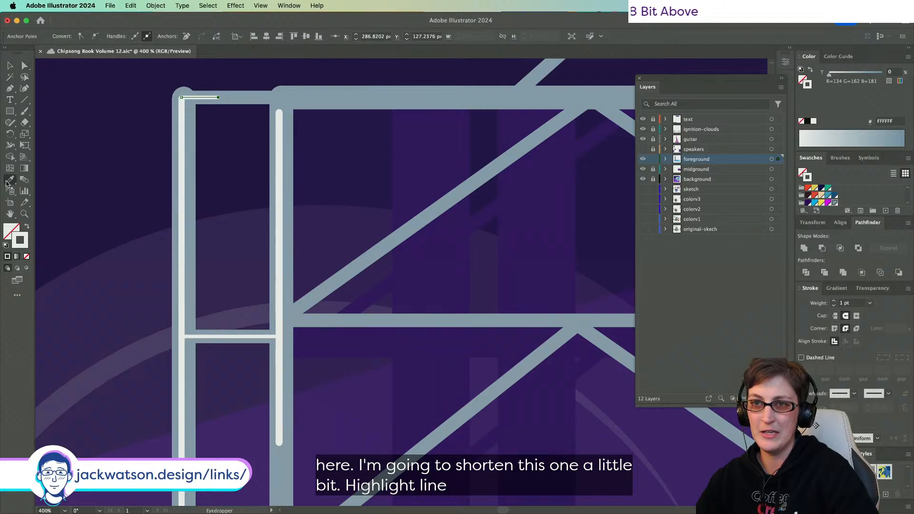
- Match the top rung highlight's stroke to the outer post's 1.75 pt highlight and pull the outer highlight's upper end slightly below the corner
click(183, 144)
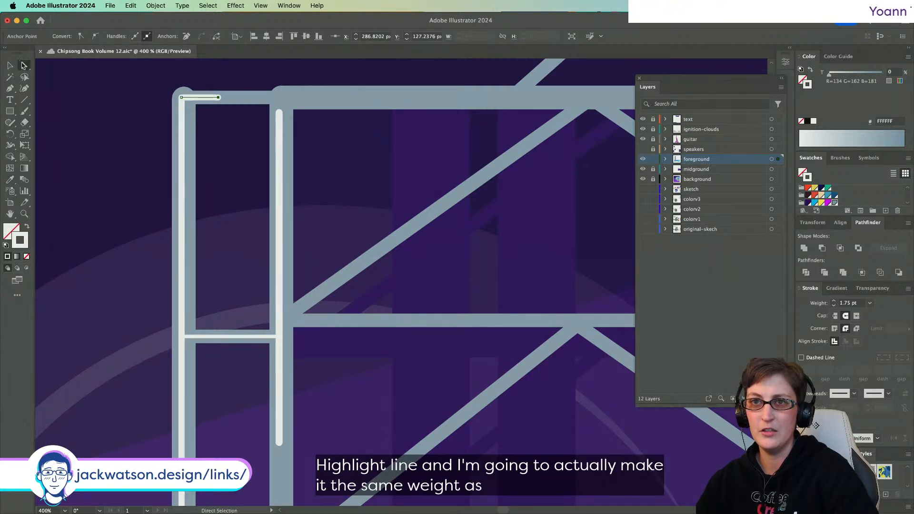
click(24, 65)
drag(181, 101, 181, 108)
click(188, 116)
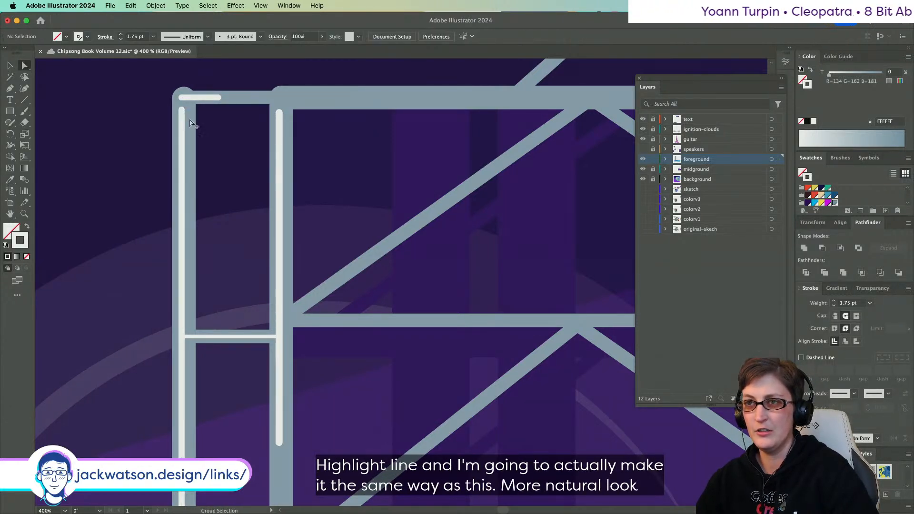
- Match the grey top-left rung's stroke to the lattice's thicker top beam at 7 pt
click(243, 98)
click(8, 181)
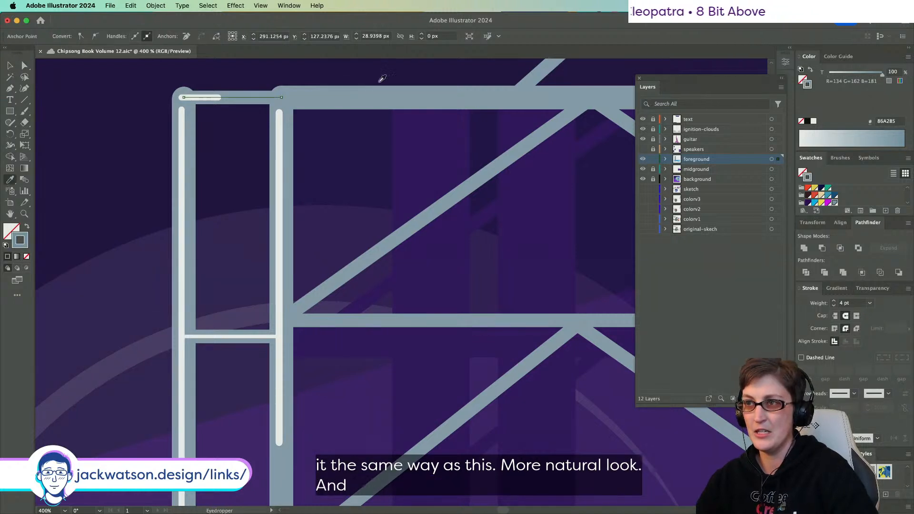
click(375, 93)
key(super+shift+a)
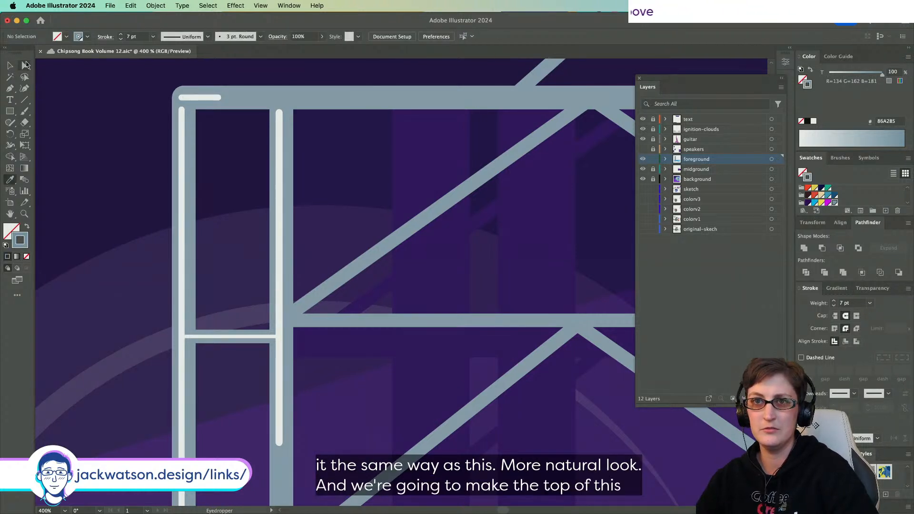
- Extend the top highlight about 182 px along the beam and cut a small gap near its right end to leave a short dash
scroll(192, 101, down, 5)
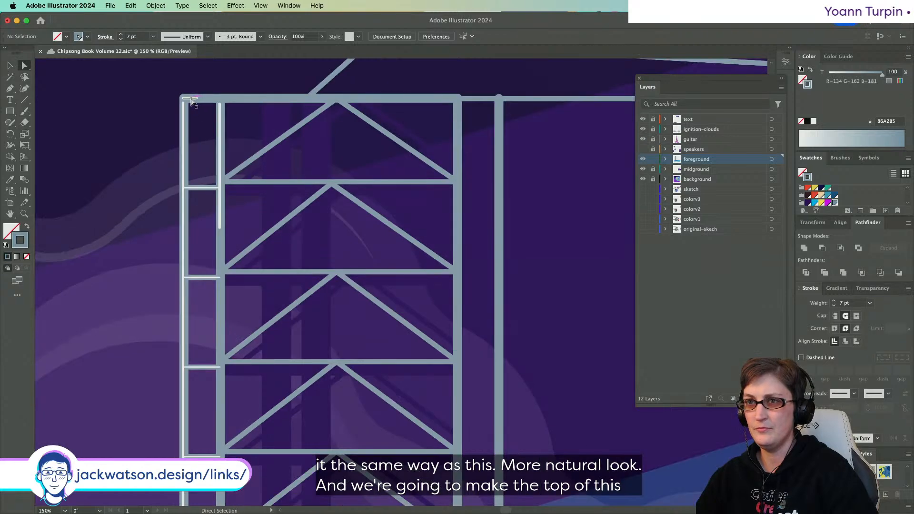
drag(196, 99, 427, 99)
key(super+shift+a)
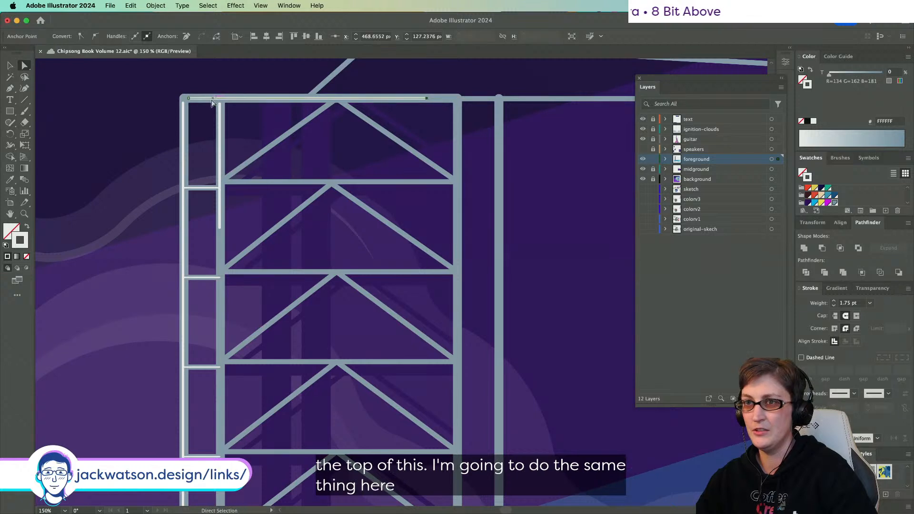
drag(358, 109, 413, 113)
click(414, 114)
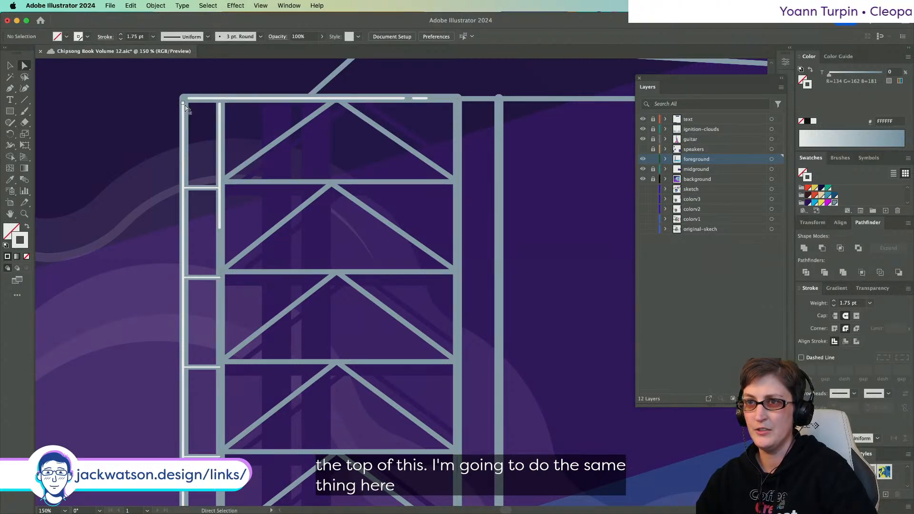
- Extend the inner left post's highlight straight down to the tower's base, making it about 1557 px long overall
drag(186, 109, 183, 106)
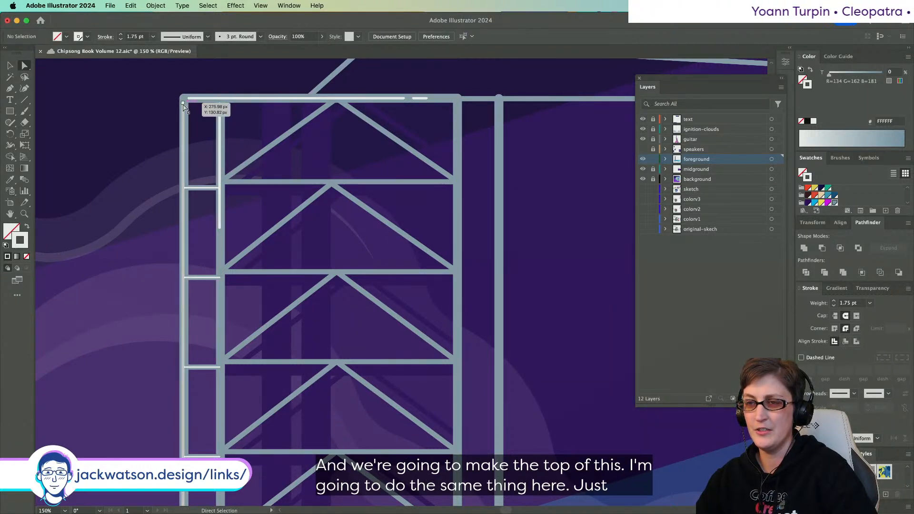
click(220, 105)
scroll(209, 191, down, 5)
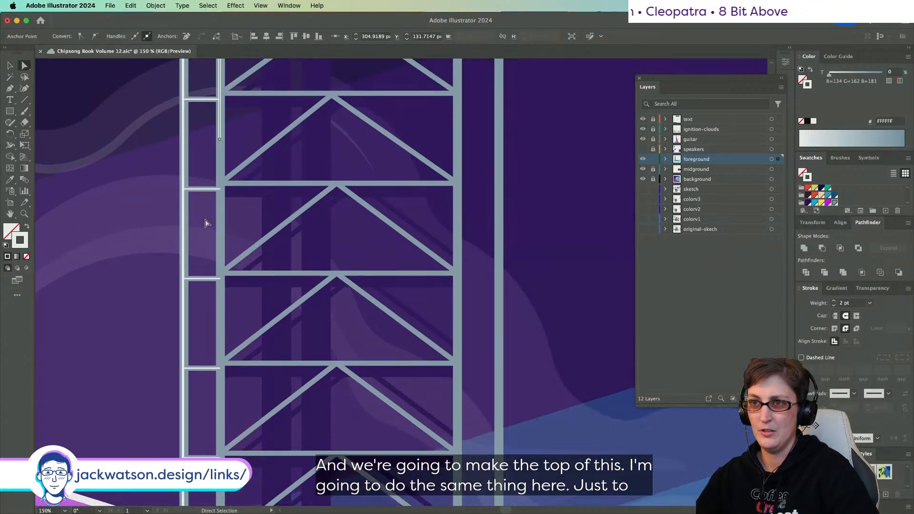
key(super+minus)
key(super+minus)
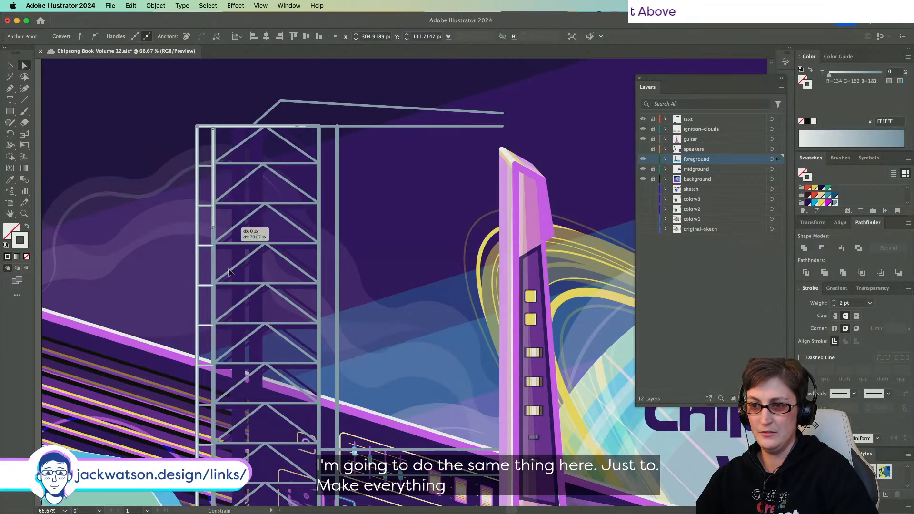
scroll(228, 272, down, 10)
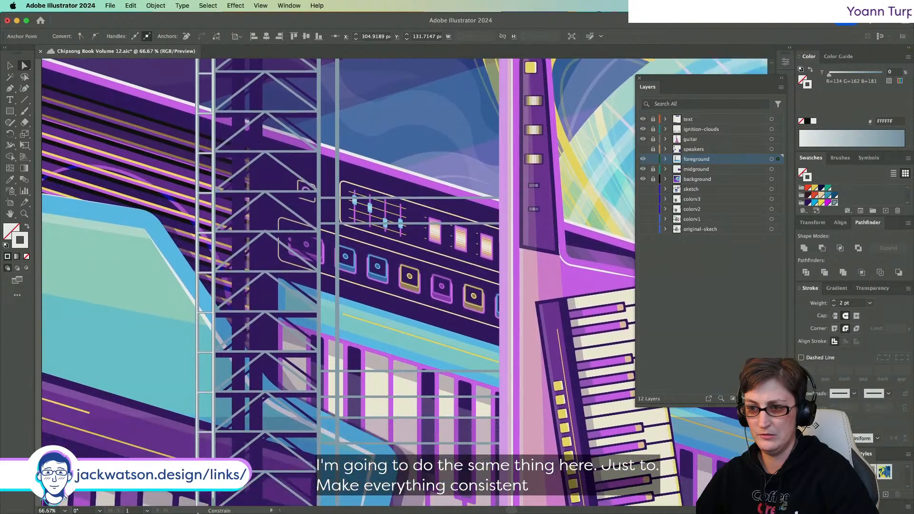
scroll(314, 281, down, 12)
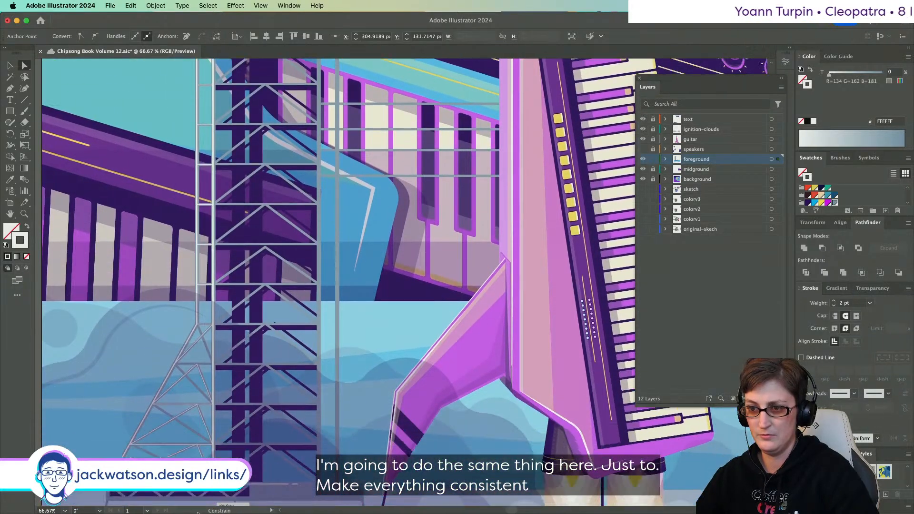
drag(198, 512, 219, 425)
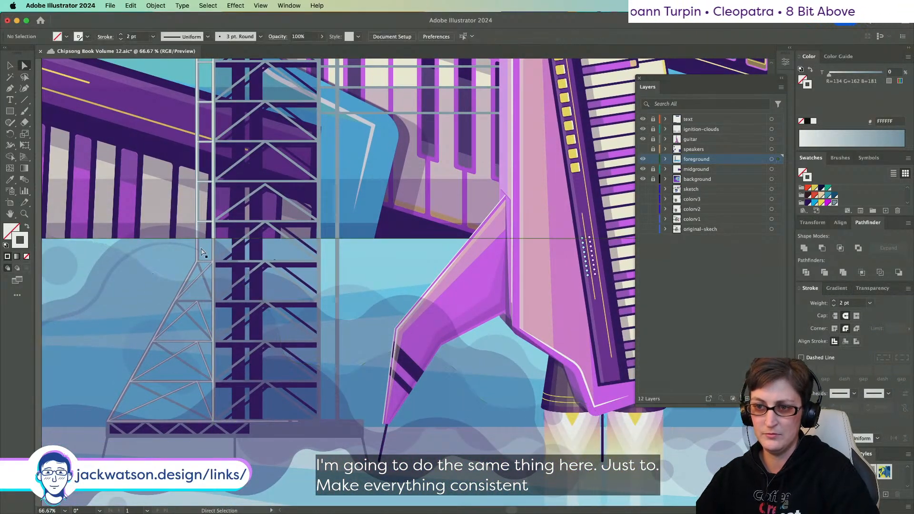
- Locate the top highlight's group inside the foreground layer and temporarily hide it to check which lines it contains
scroll(228, 274, up, 14)
scroll(229, 274, up, 12)
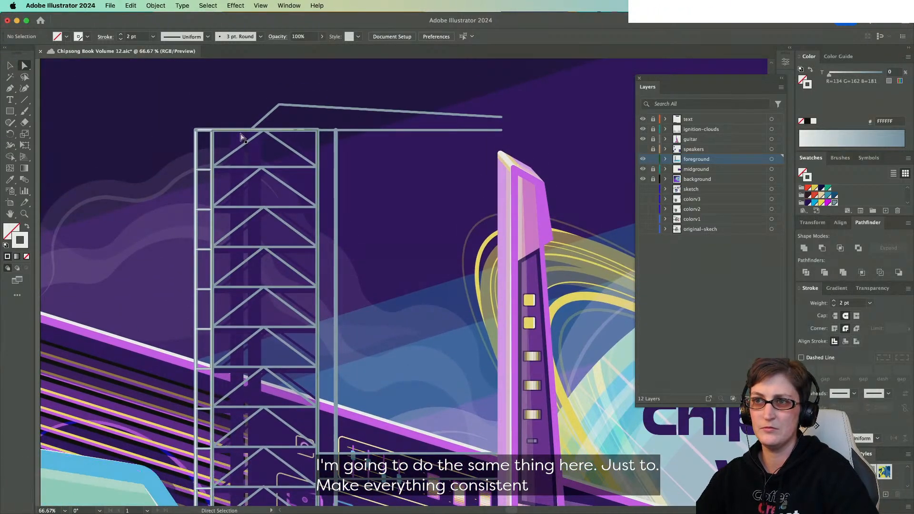
scroll(241, 137, up, 2)
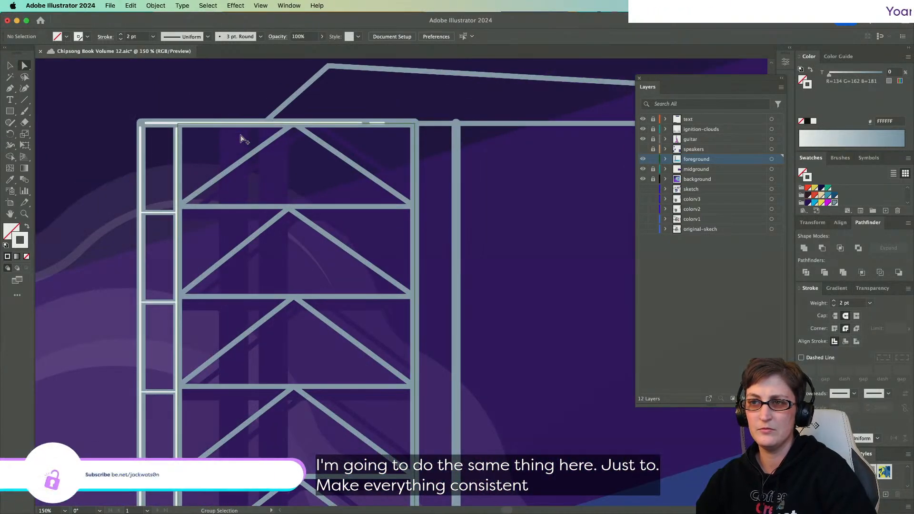
click(194, 123)
click(665, 160)
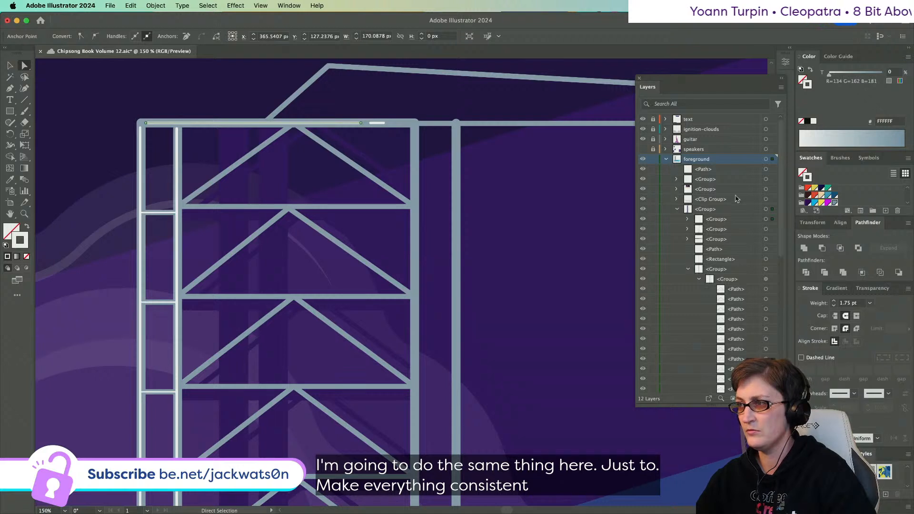
click(643, 220)
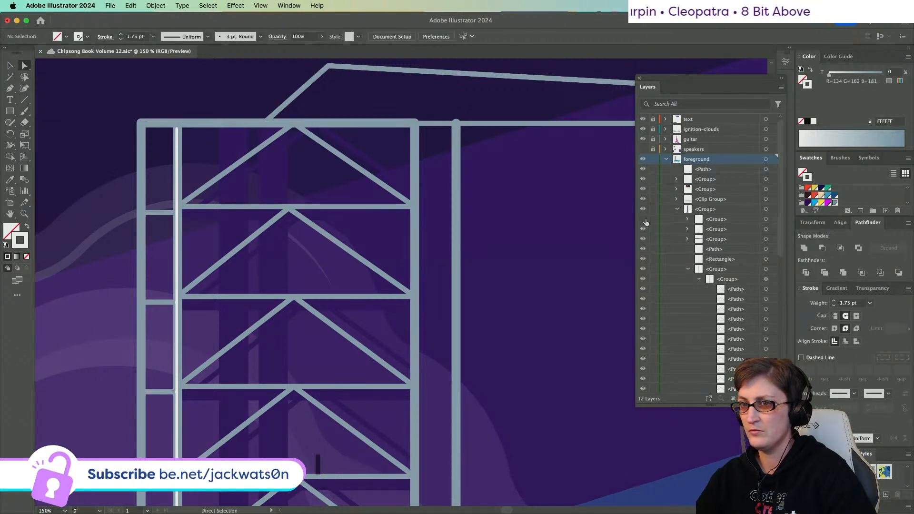
- Show the highlight group again, move the inner post's highlight path into it, and check the tower group by toggling its visibility
click(179, 236)
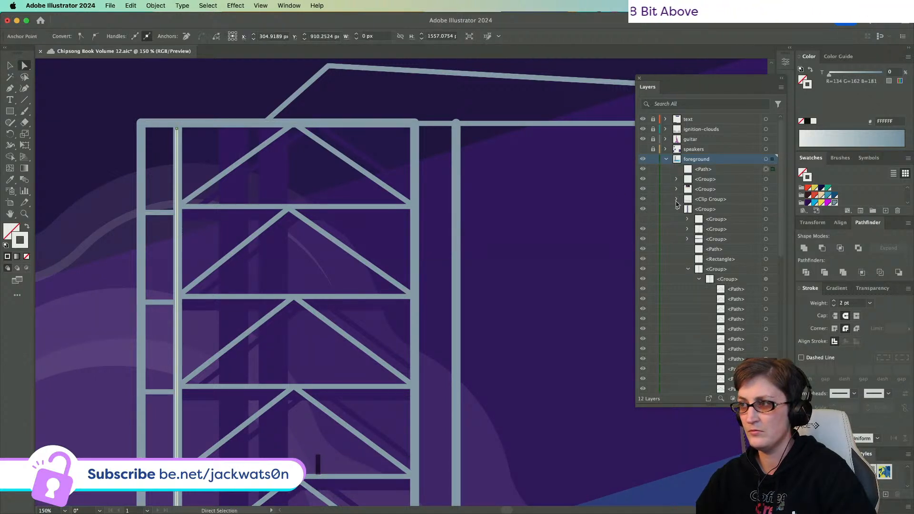
click(643, 220)
click(687, 219)
drag(703, 169, 689, 220)
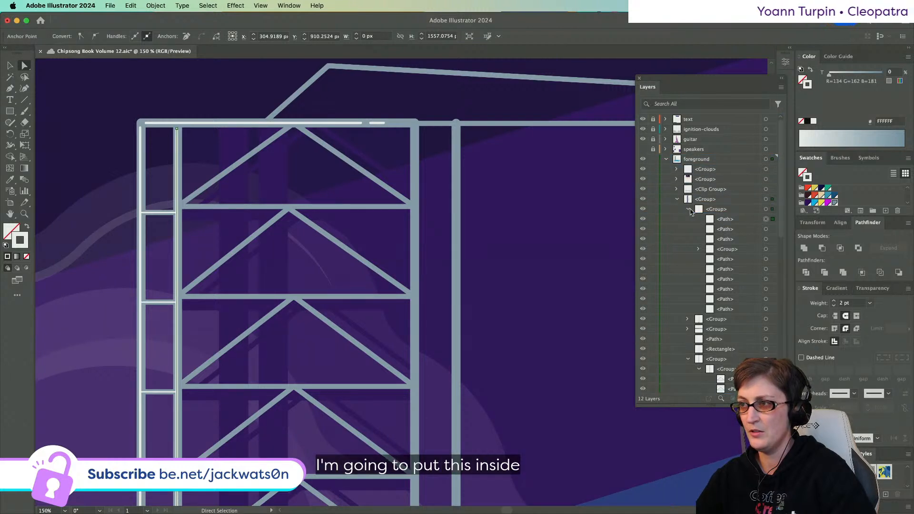
click(690, 210)
click(643, 200)
click(642, 200)
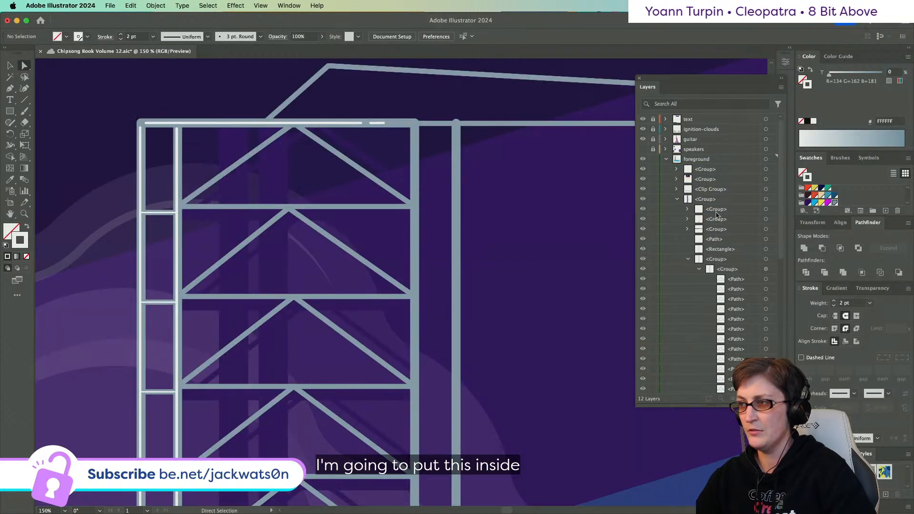
click(312, 137)
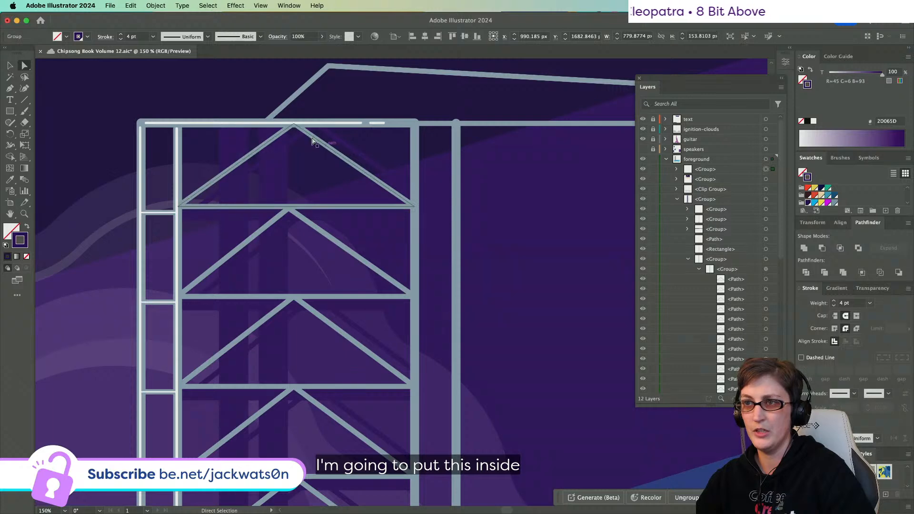
shift+click(269, 233)
shift+click(280, 308)
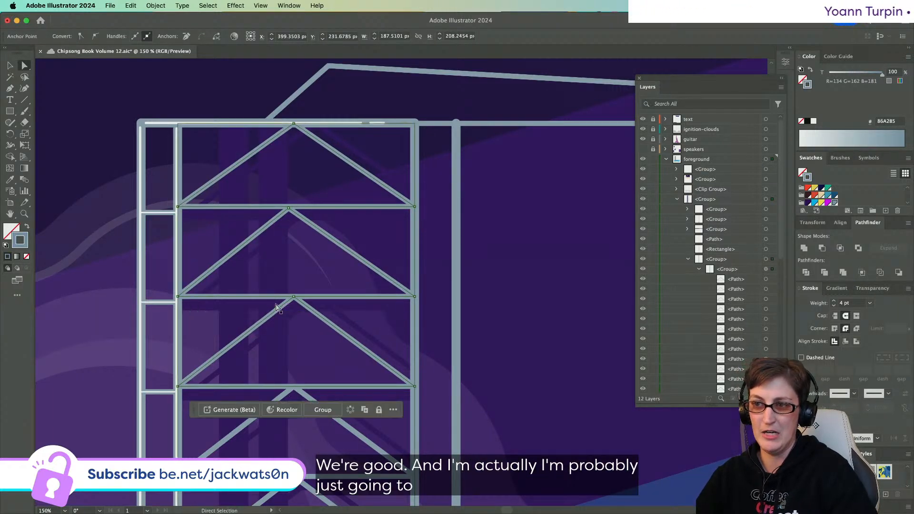
scroll(257, 315, down, 3)
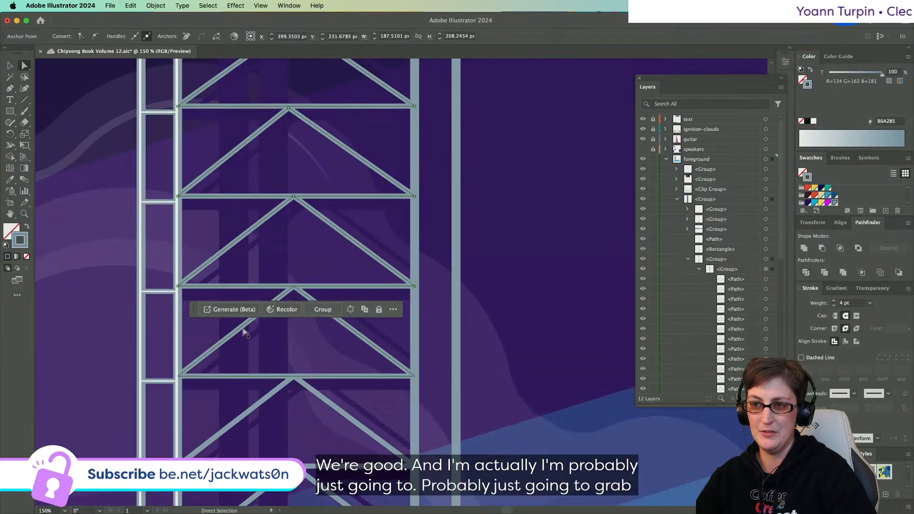
shift+click(218, 351)
shift+click(226, 428)
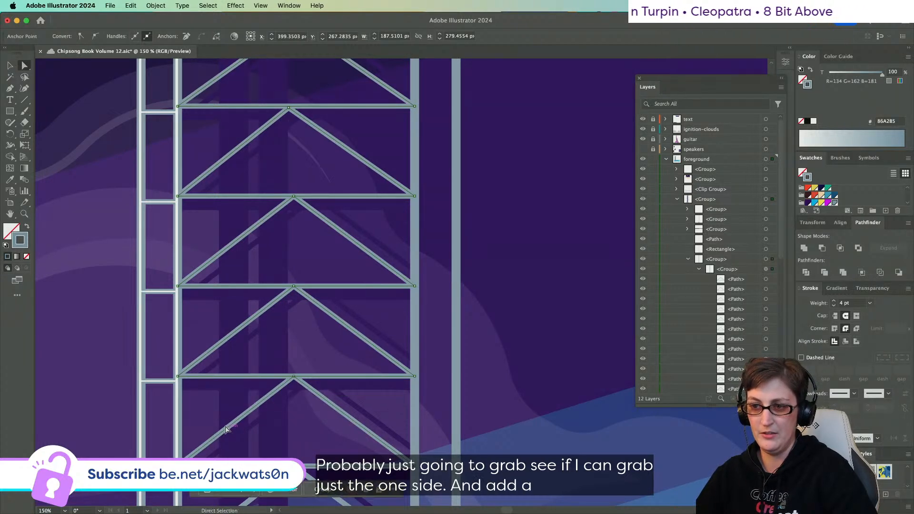
scroll(321, 244, down, 4)
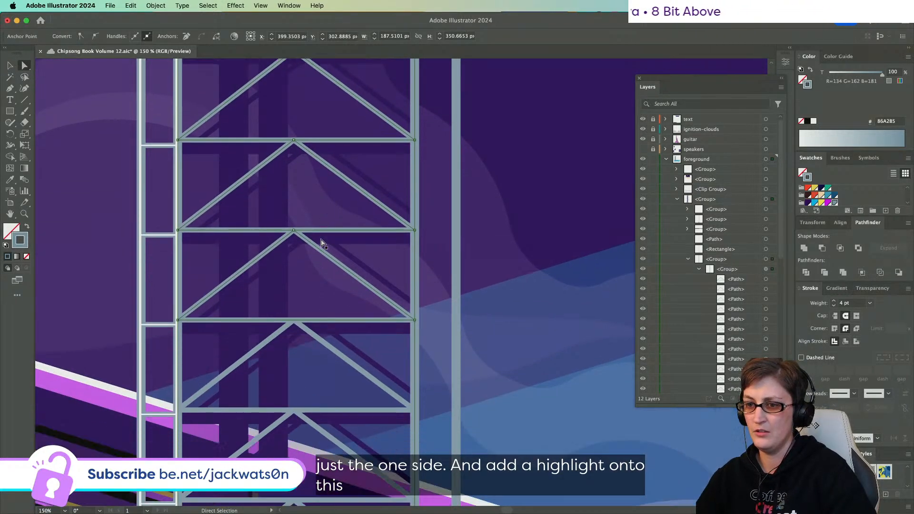
scroll(321, 243, up, 4)
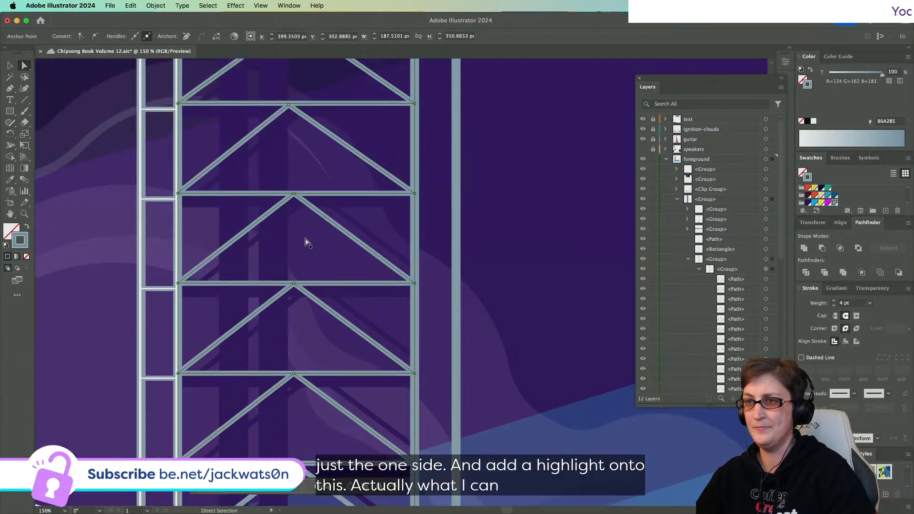
scroll(307, 244, up, 4)
- Copy the lattice's lowest triangle path just above the tower base, then collapse the lattice group in the layer list
click(342, 178)
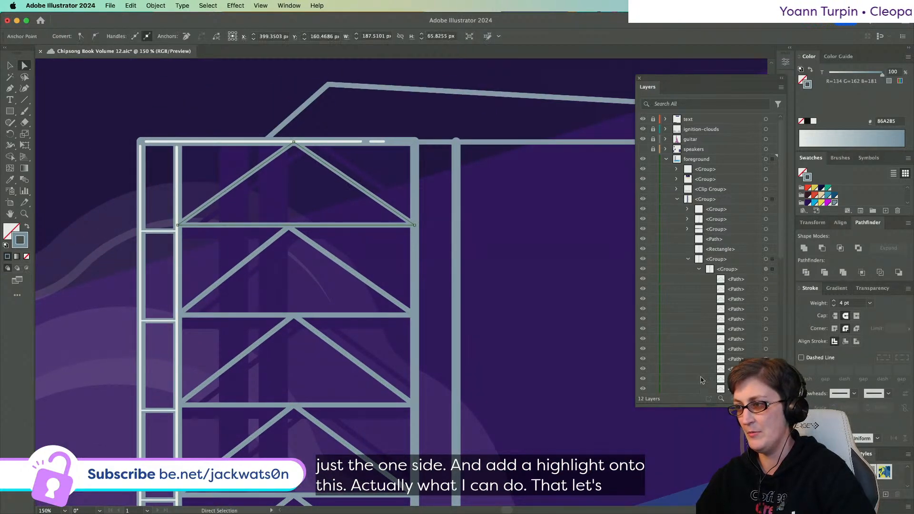
click(765, 279)
scroll(545, 316, down, 10)
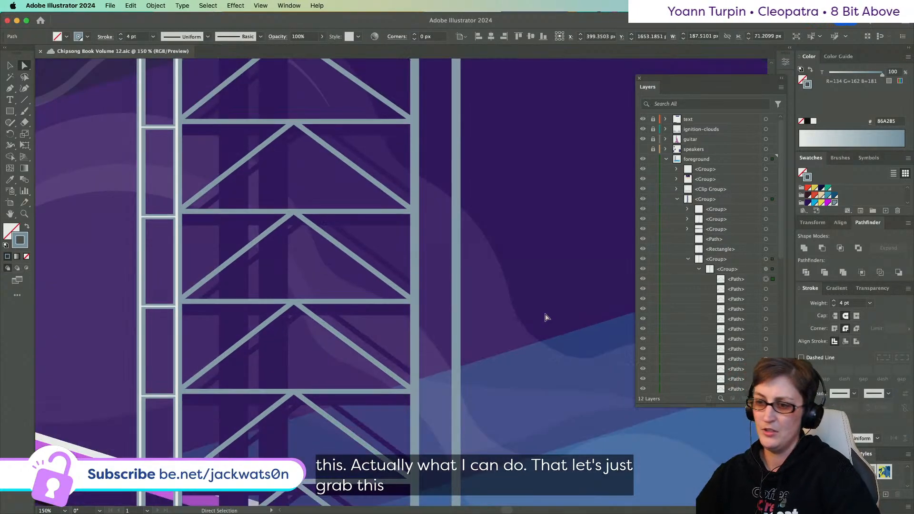
scroll(546, 318, down, 10)
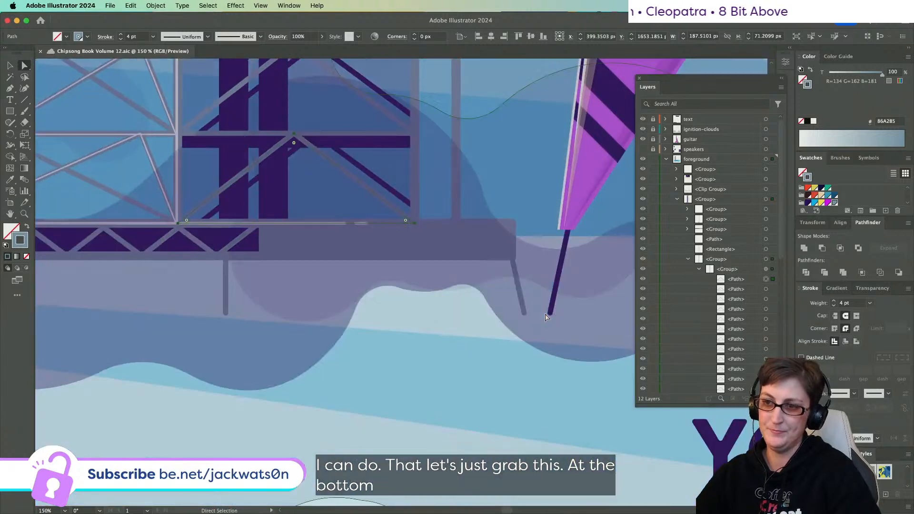
key(super+shift+a)
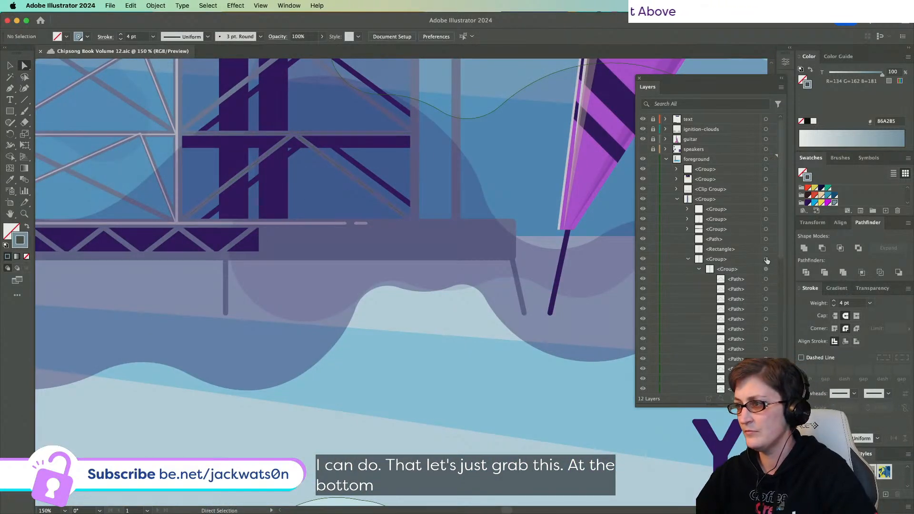
click(698, 269)
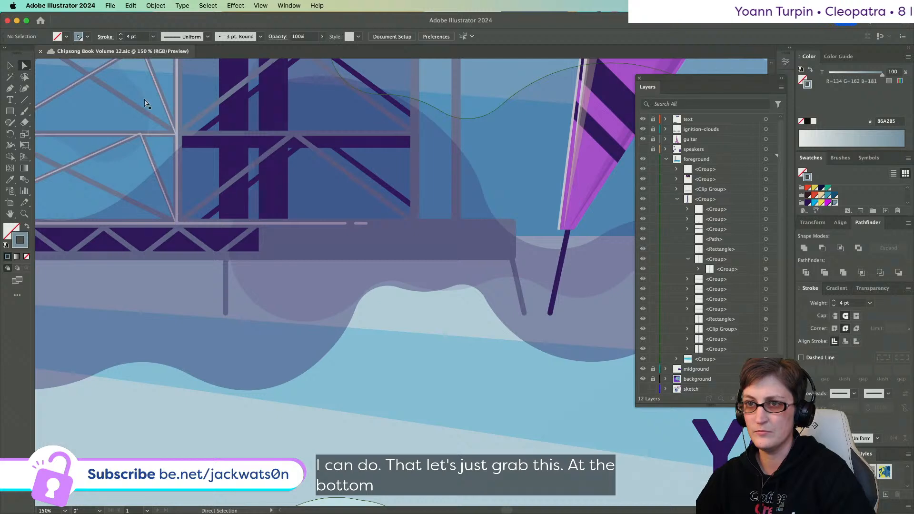
- Isolate the group that holds the tower's highlight lines, found through the short horizontal highlight between the two posts
scroll(146, 103, up, 10)
click(157, 125)
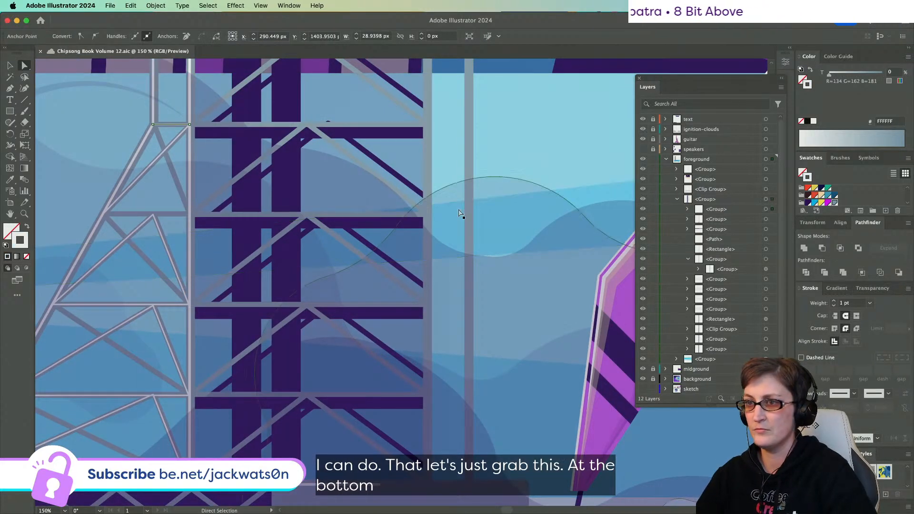
right_click(236, 159)
click(766, 209)
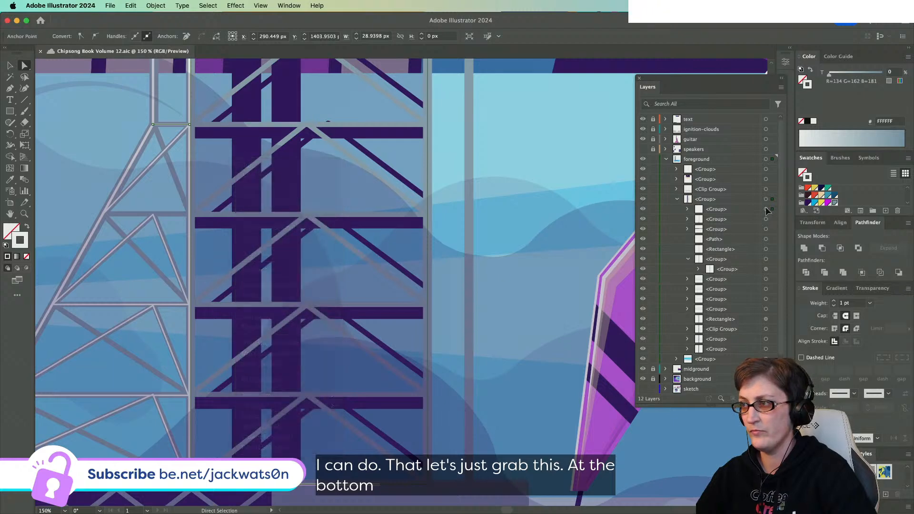
click(766, 209)
right_click(303, 210)
click(369, 332)
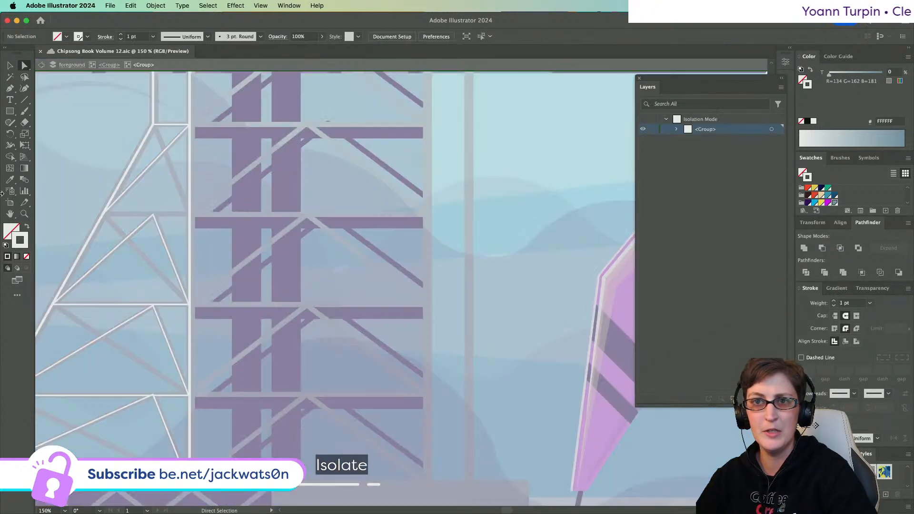
- Paste the lattice triangle in place inside the isolated group and match it to the short highlight's 1 pt white stroke
click(307, 395)
key(i)
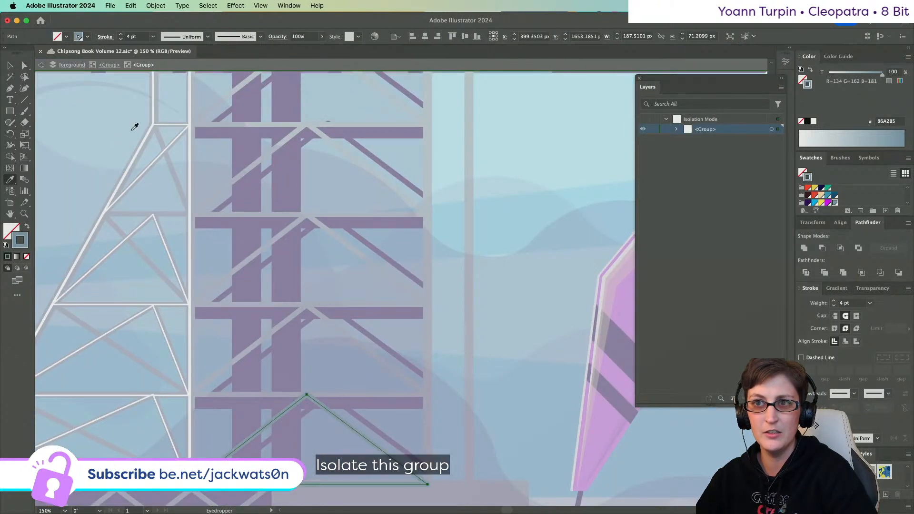
click(164, 124)
- Shift the white triangle outline about 1 px left so it is offset from the lattice beams beneath it
key(super+equal)
key(super+equal)
key(super+equal)
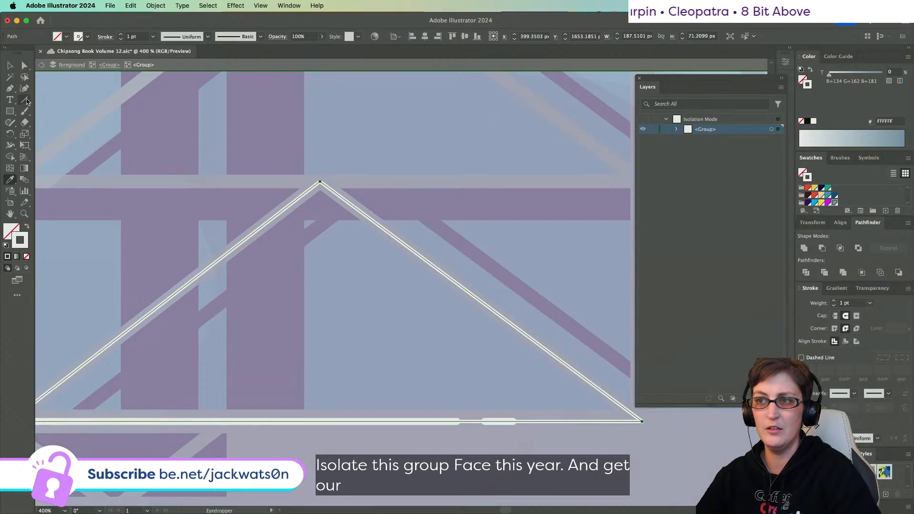
key(a)
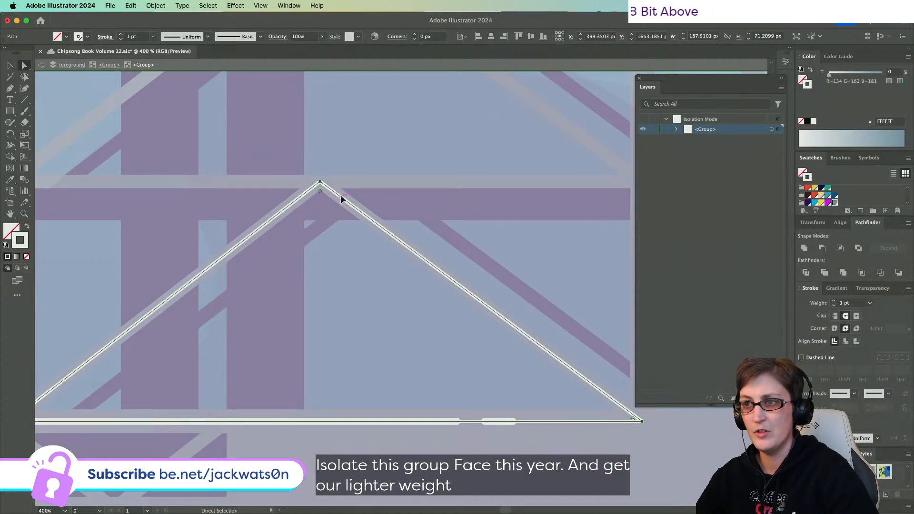
drag(342, 196, 338, 196)
scroll(560, 369, down, 2)
scroll(560, 369, right, 2)
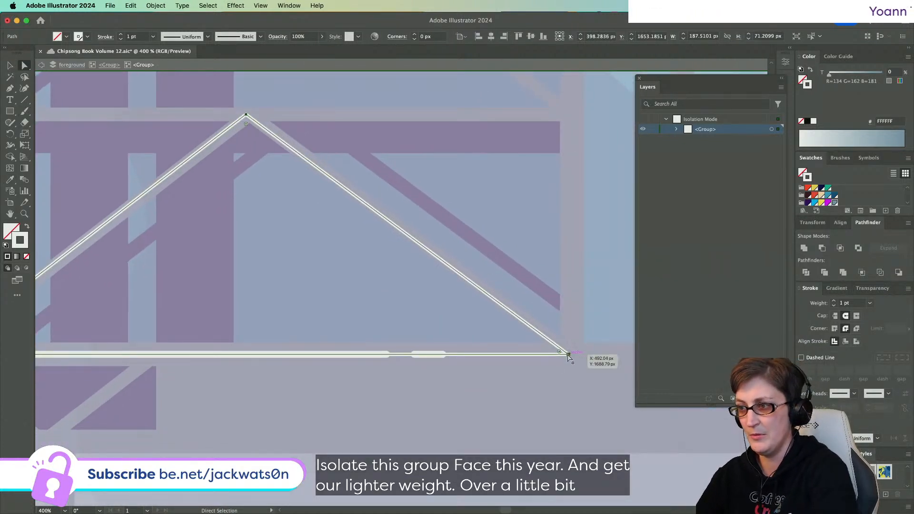
scroll(193, 247, left, 3)
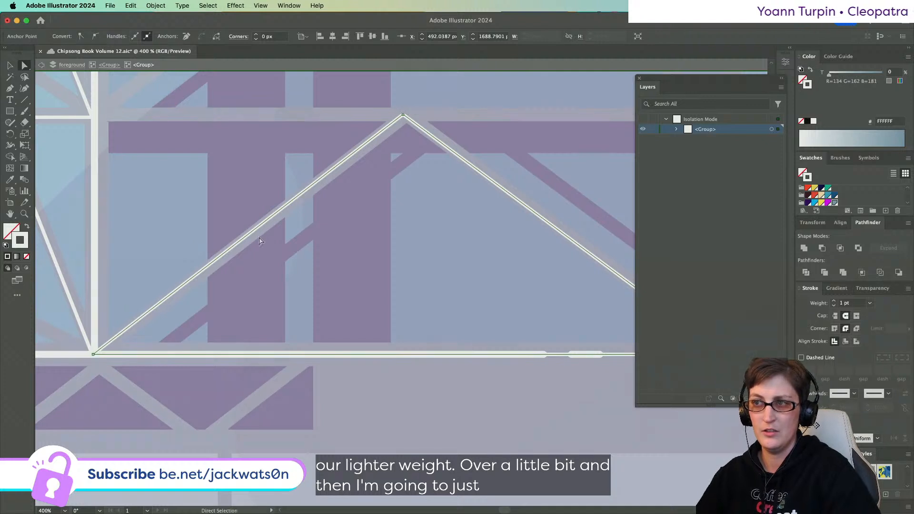
key(super+shift+a)
- Copy the whole triangle highlight, then delete its lower-right corner from the original to leave only the left diagonal
key(v)
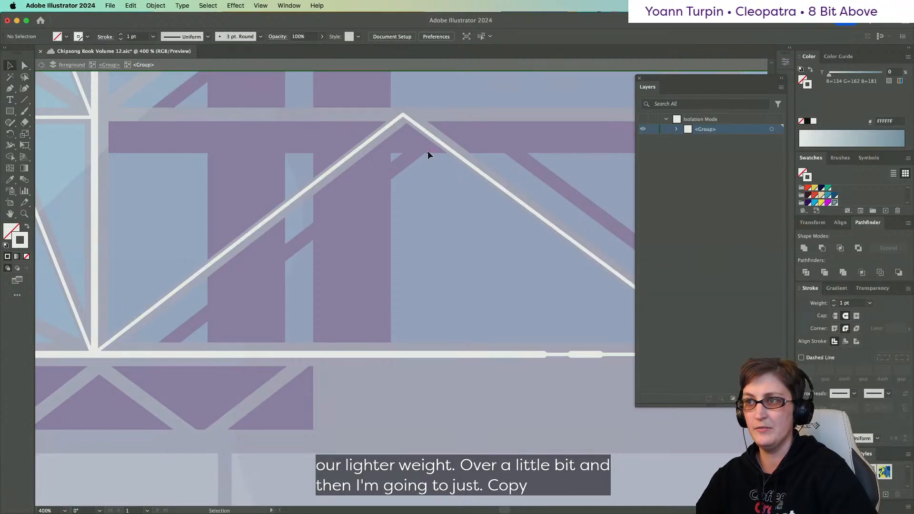
click(434, 139)
key(a)
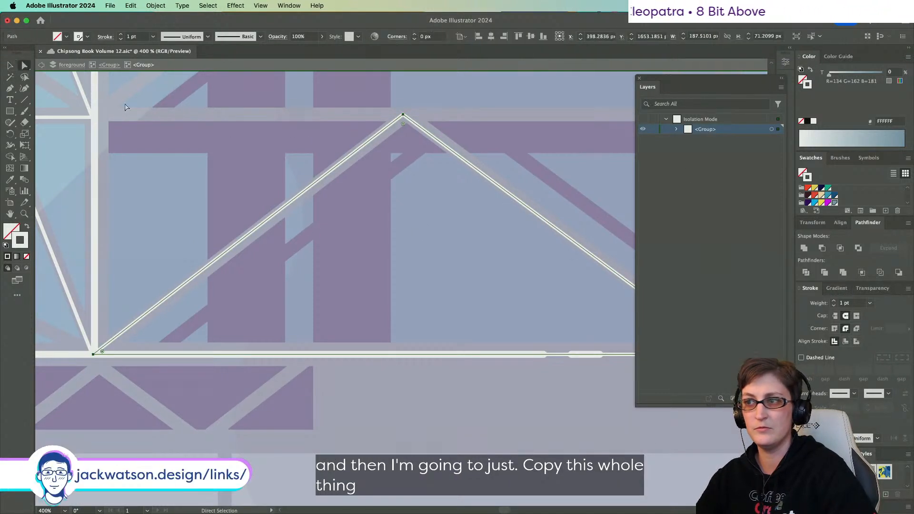
scroll(372, 187, right, 3)
key(Delete)
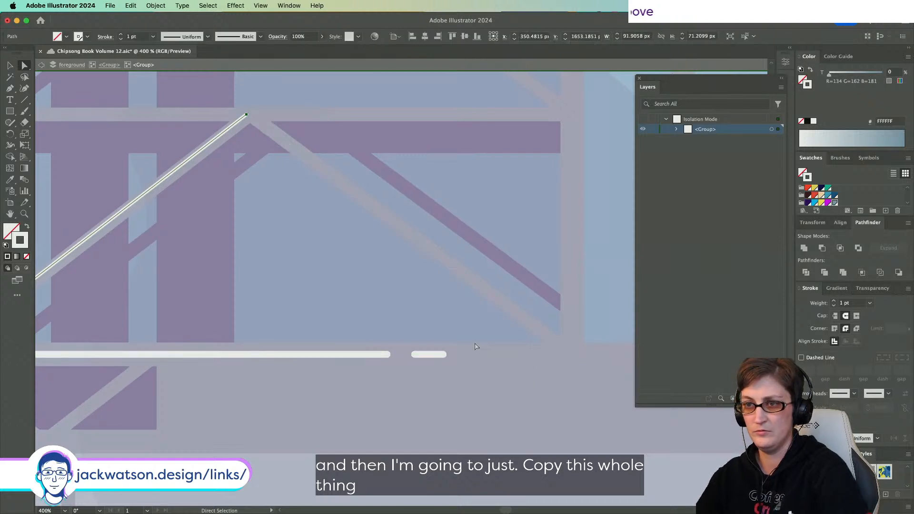
scroll(415, 301, left, 3)
click(407, 294)
- Paste the full triangle highlight in place, move it about 71 px up and align it with the next lattice level
scroll(352, 230, up, 1)
scroll(352, 230, down, 2)
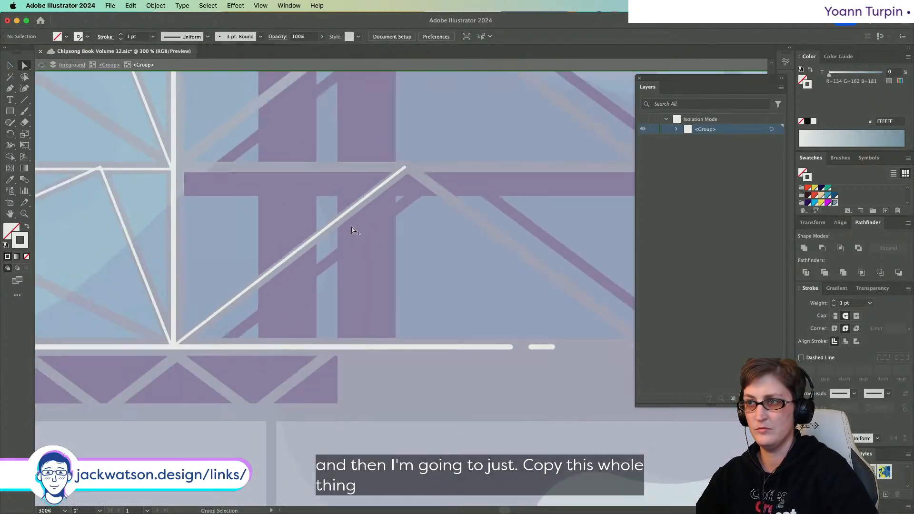
scroll(352, 230, up, 2)
key(super+f)
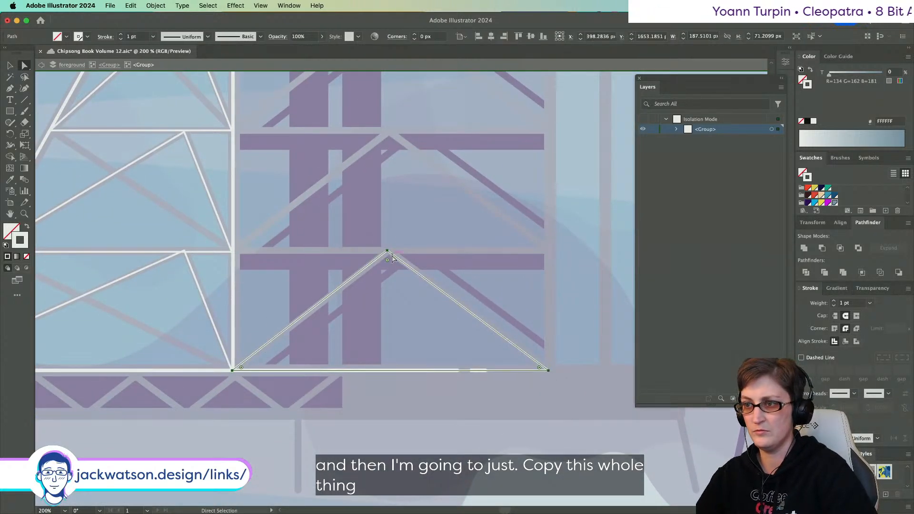
drag(388, 253, 386, 134)
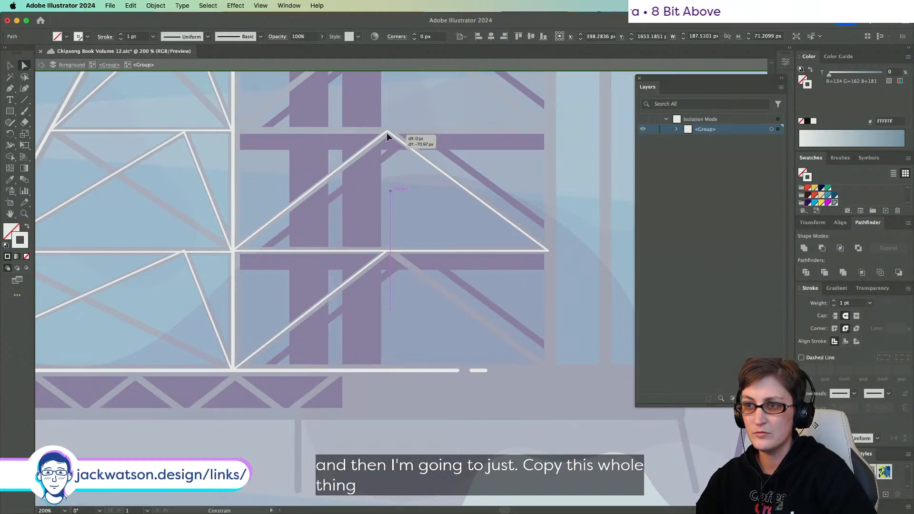
drag(386, 136, 387, 136)
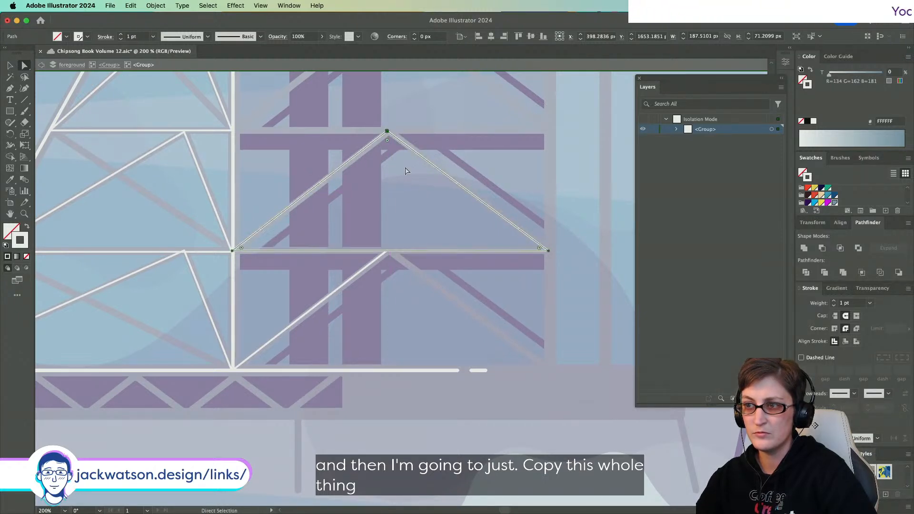
scroll(388, 259, up, 4)
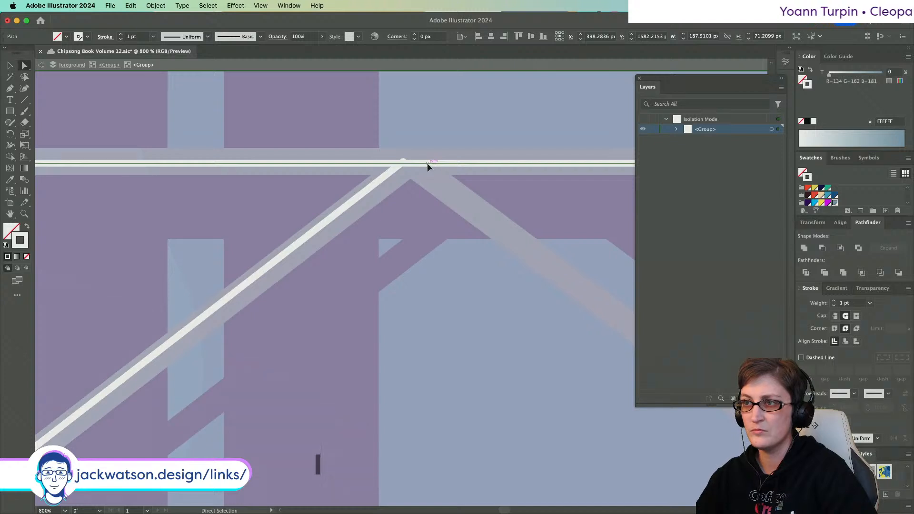
drag(429, 164, 429, 159)
click(423, 196)
- Delete the right diagonal and the horizontal line of the upper triangle highlight, keeping only its left diagonal
scroll(423, 196, down, 6)
scroll(423, 195, up, 1)
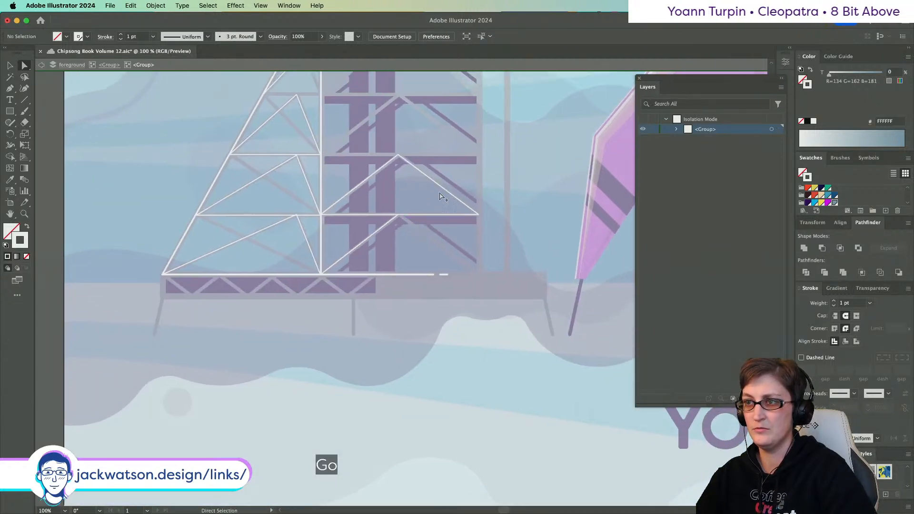
scroll(450, 196, up, 1)
click(450, 193)
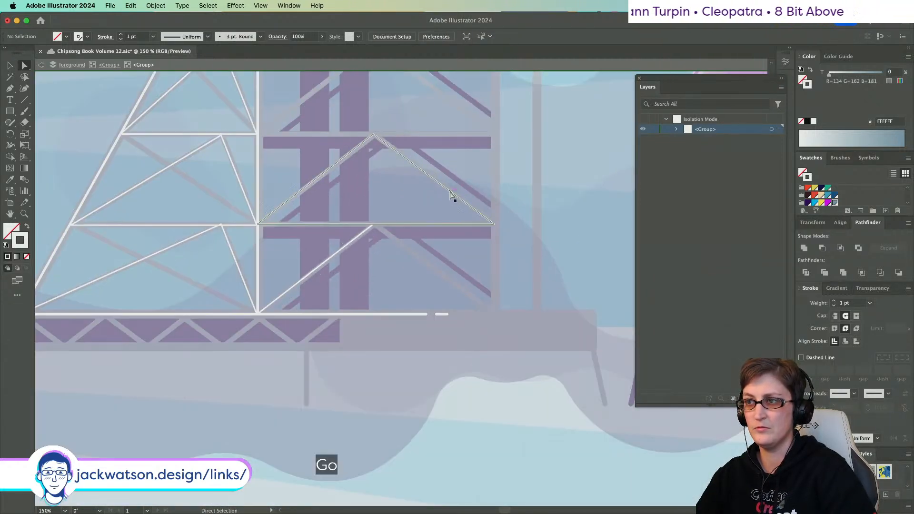
click(525, 212)
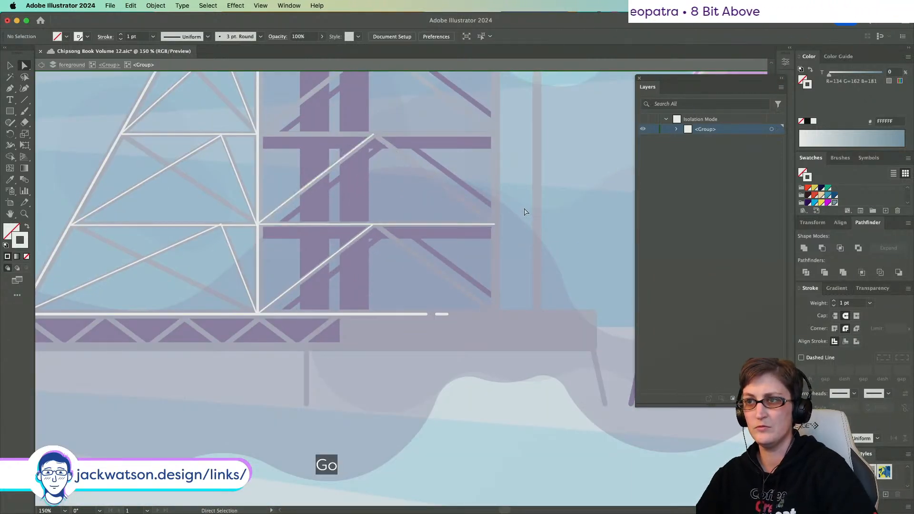
click(494, 224)
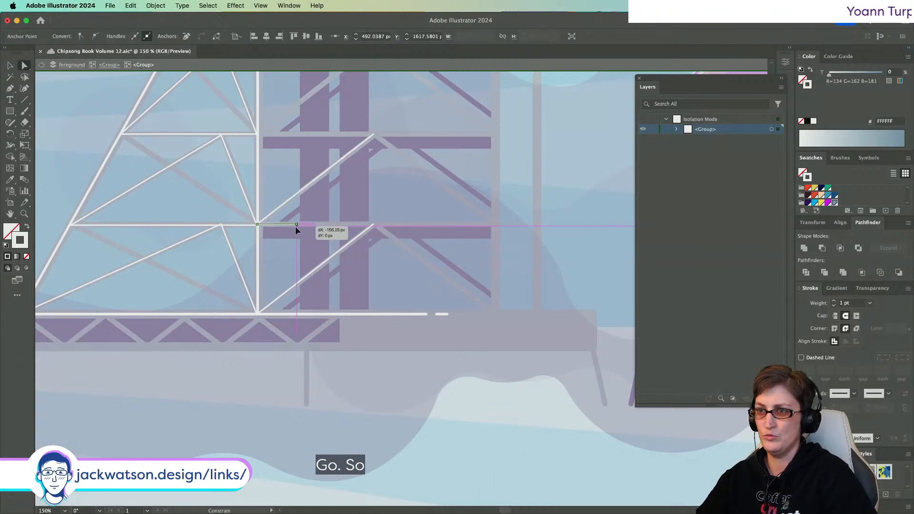
drag(296, 227, 295, 227)
key(Delete)
scroll(333, 238, up, 1)
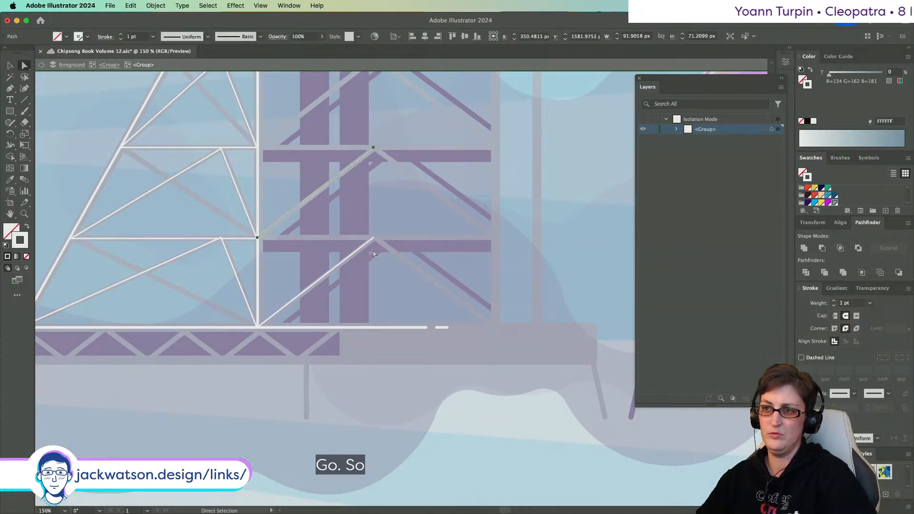
- Select the two left diagonal highlights and duplicate them one lattice level higher
click(10, 65)
click(364, 125)
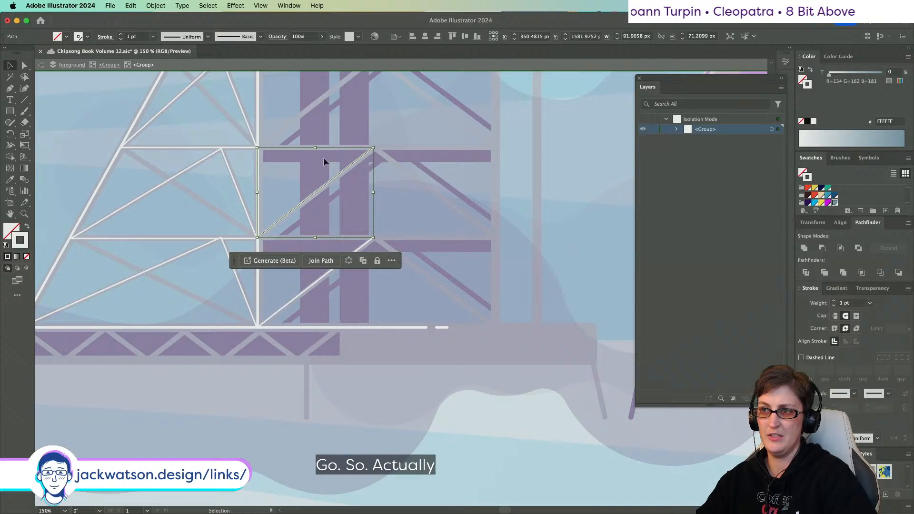
drag(344, 265, 321, 189)
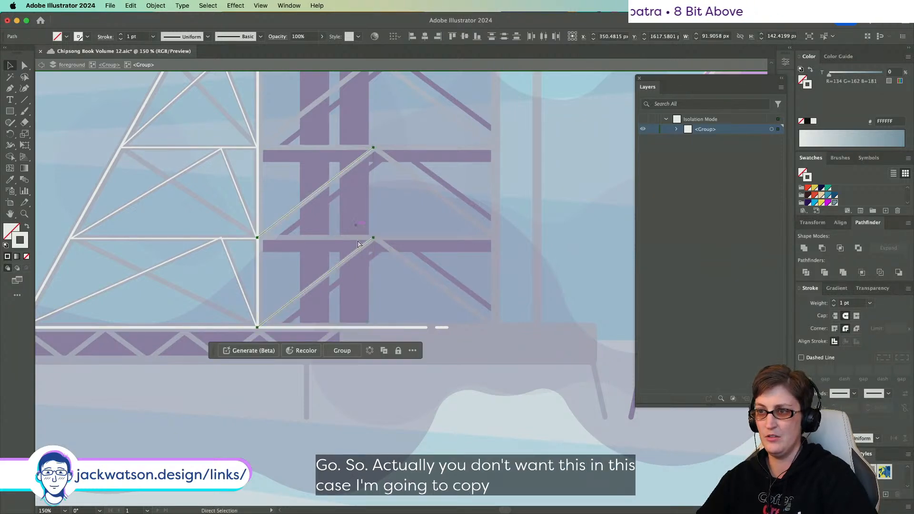
drag(359, 247, 354, 159)
scroll(353, 165, up, 3)
key(super+shift+a)
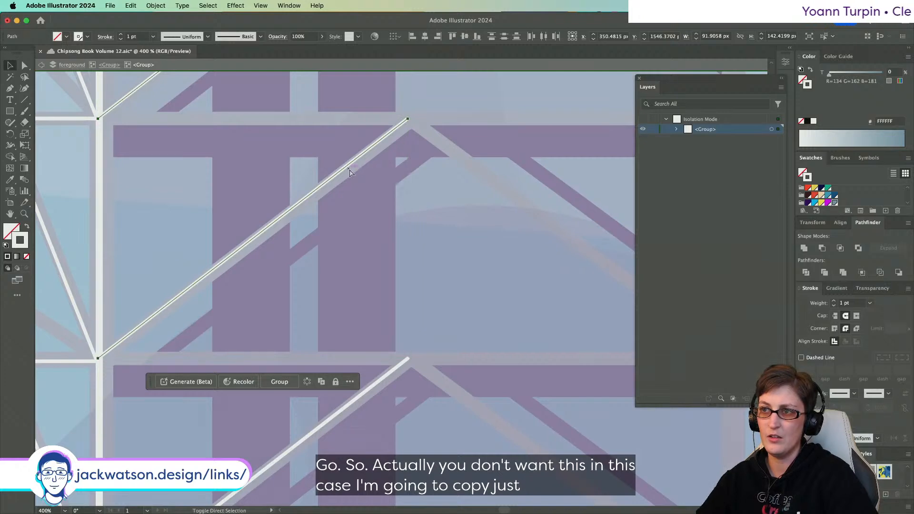
- Nudge the raised left diagonal highlights into line with the lattice bars and deselect them
scroll(345, 167, down, 2)
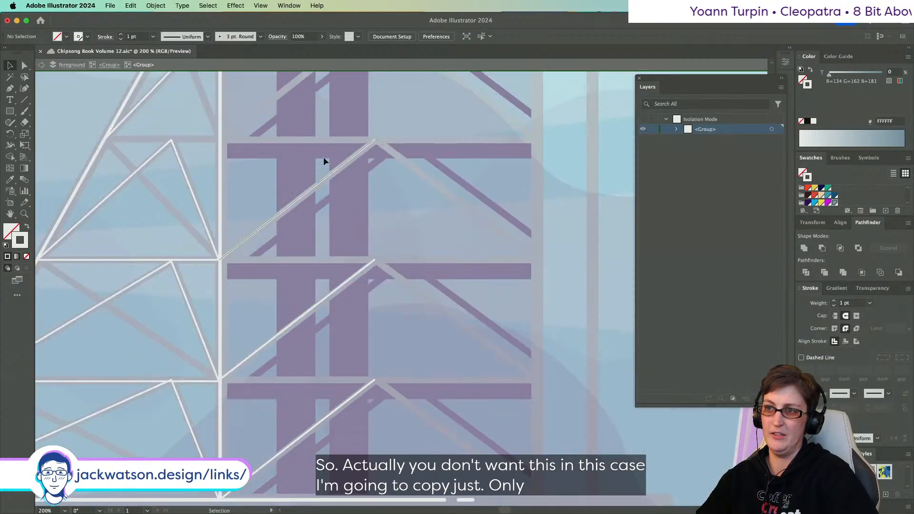
mouse_move(324, 157)
mouse_down()
mouse_move(348, 399)
mouse_move(357, 414)
mouse_move(326, 231)
mouse_move(323, 167)
mouse_move(330, 172)
mouse_up()
key(super+shift+a)
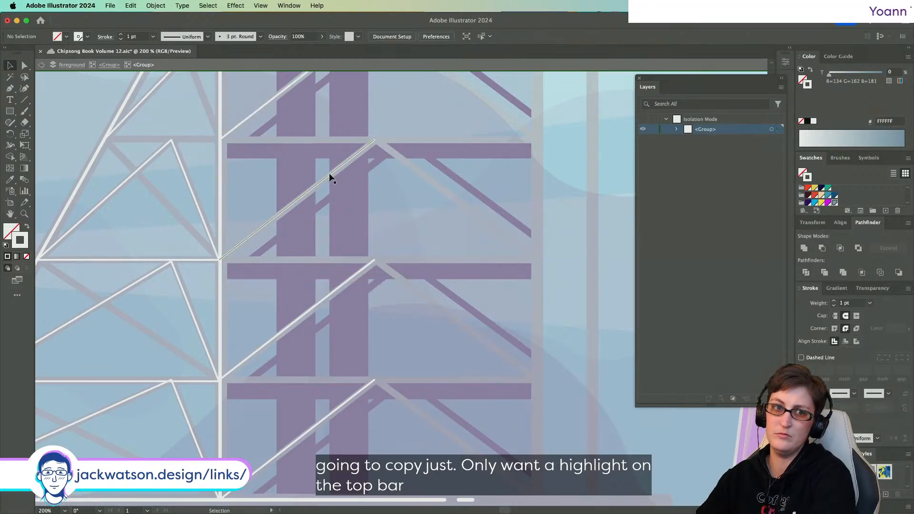
- Select the left diagonal highlights in the lower part of the tower, duplicate them higher up and align them with the lattice
scroll(333, 200, down, 5)
drag(338, 239, 329, 124)
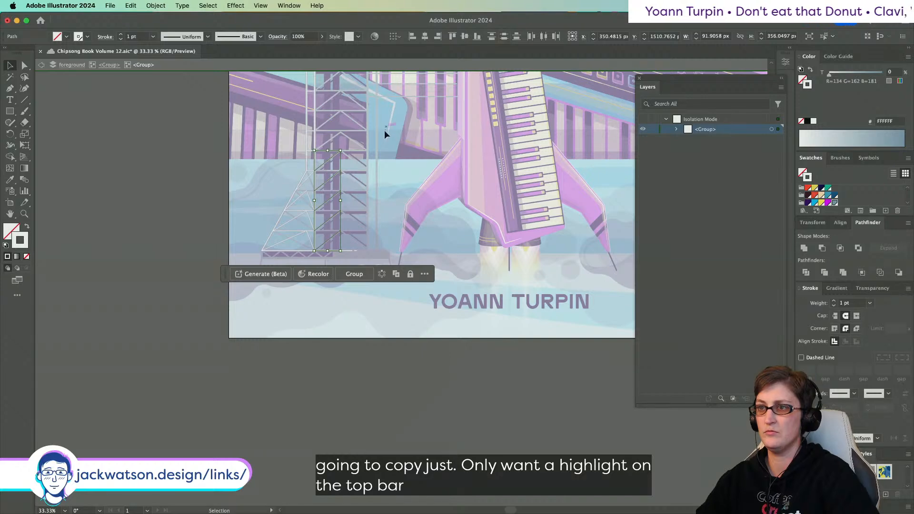
scroll(341, 234, up, 3)
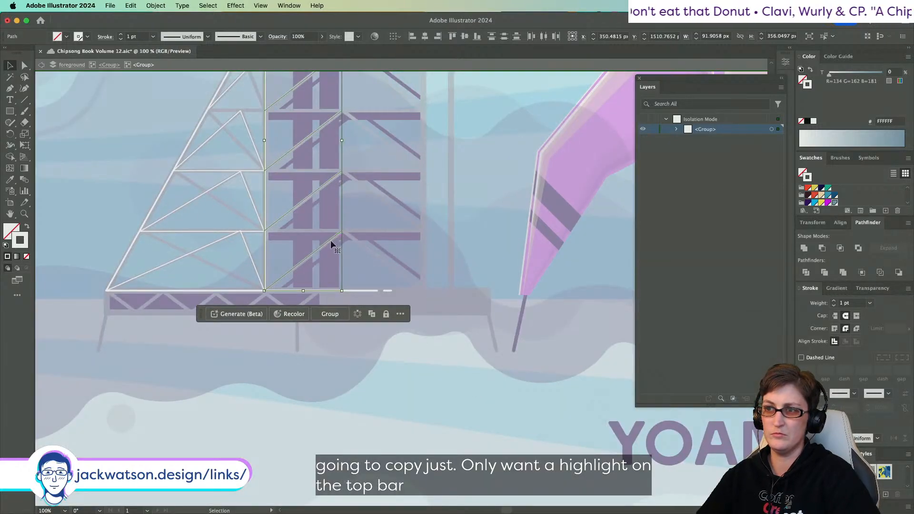
drag(330, 239, 338, 208)
key(super+shift+a)
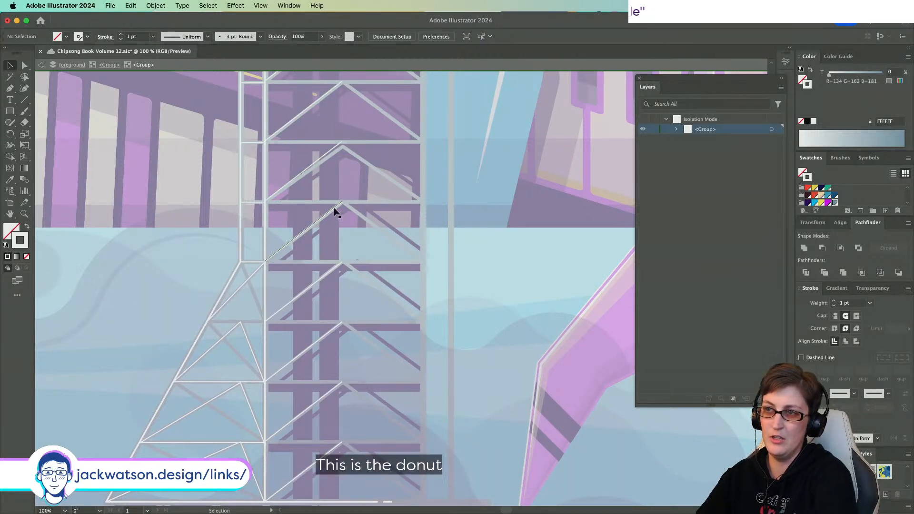
- Select the whole column of left diagonal highlights and duplicate it about 589 px up the tower
scroll(337, 183, up, 5)
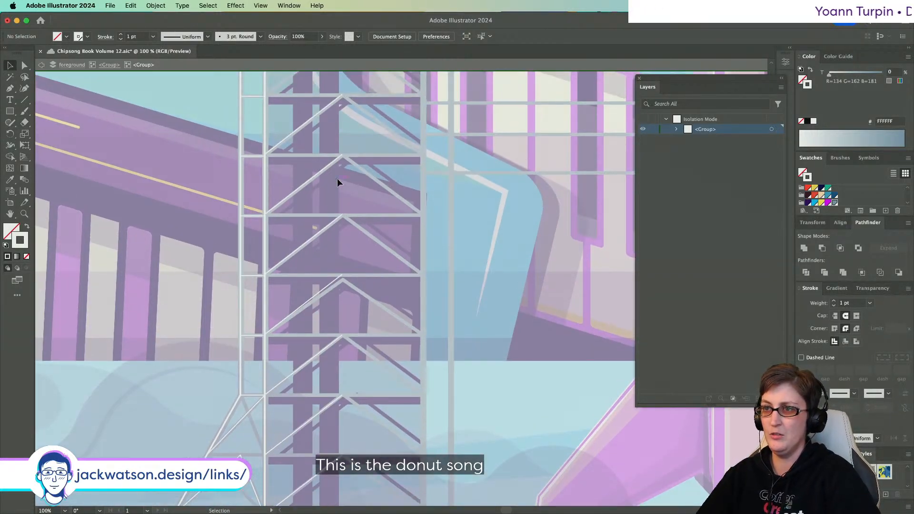
scroll(316, 301, up, 2)
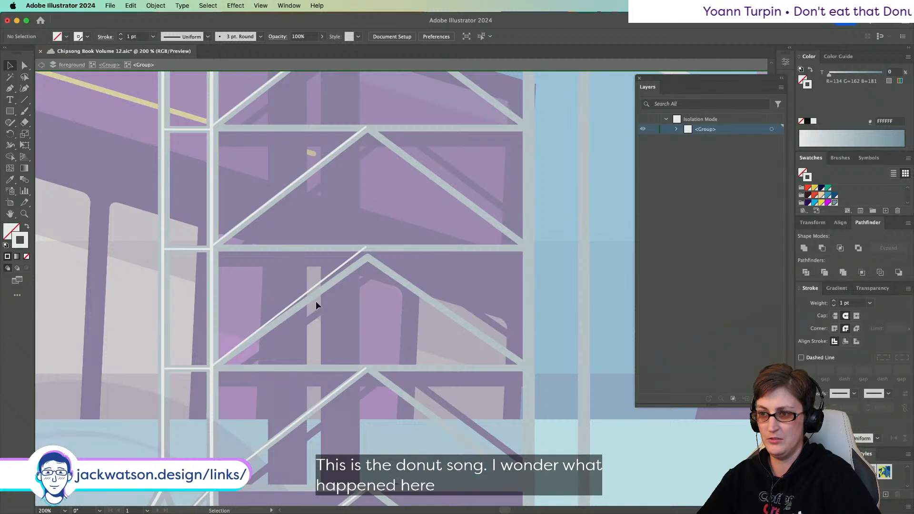
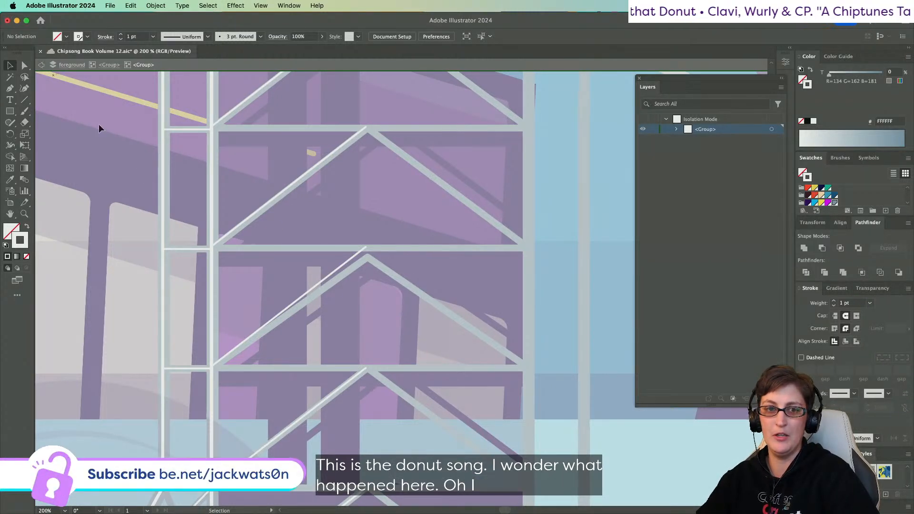
scroll(238, 195, down, 3)
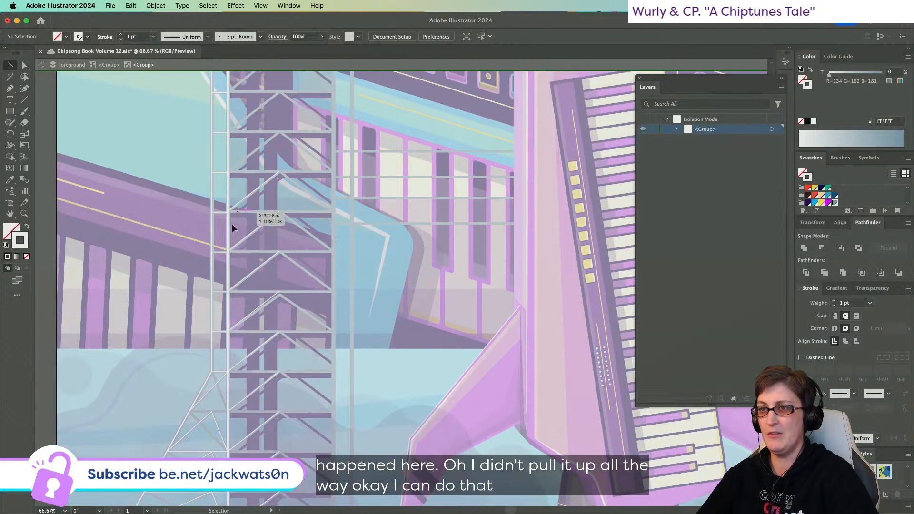
scroll(233, 223, up, 2)
scroll(236, 221, down, 1)
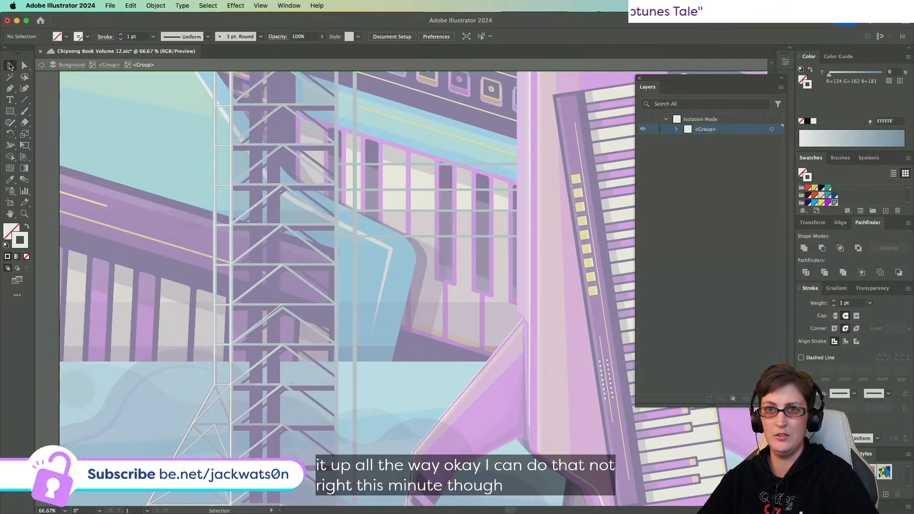
scroll(230, 191, down, 1)
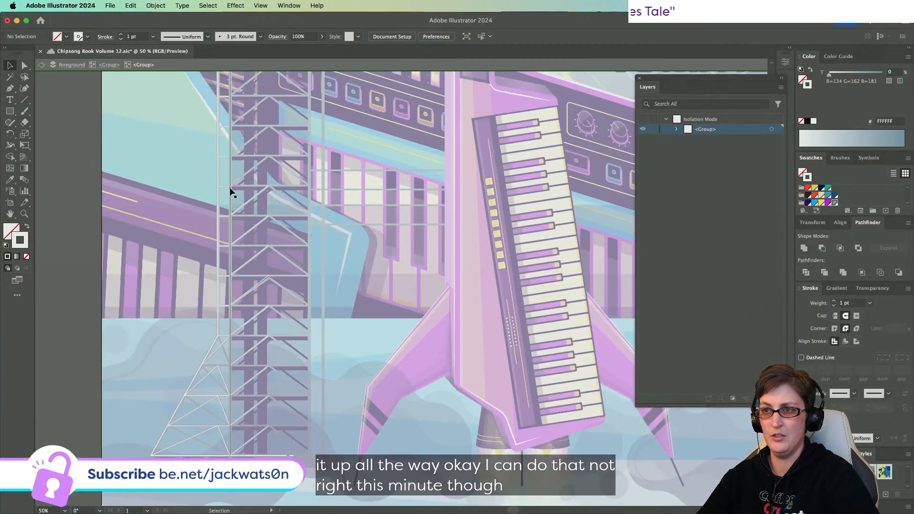
key(a)
click(268, 431)
drag(262, 430, 284, 226)
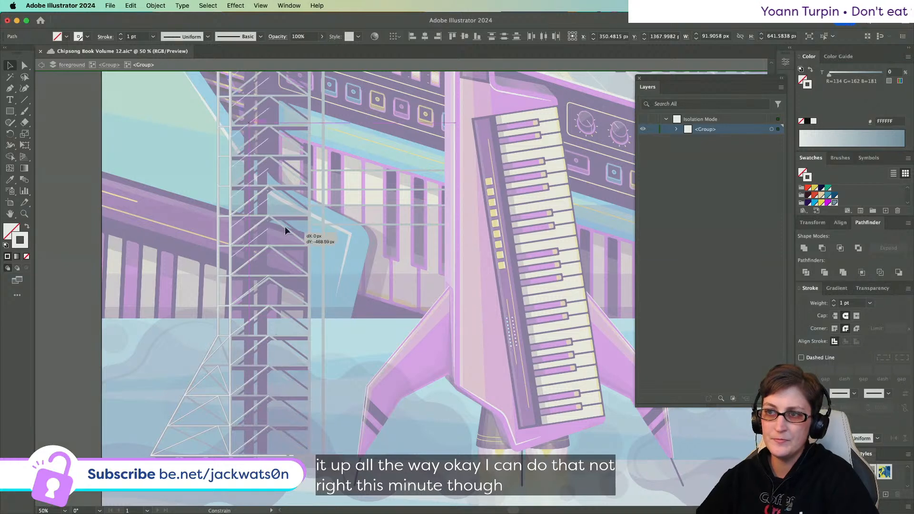
drag(284, 195, 283, 184)
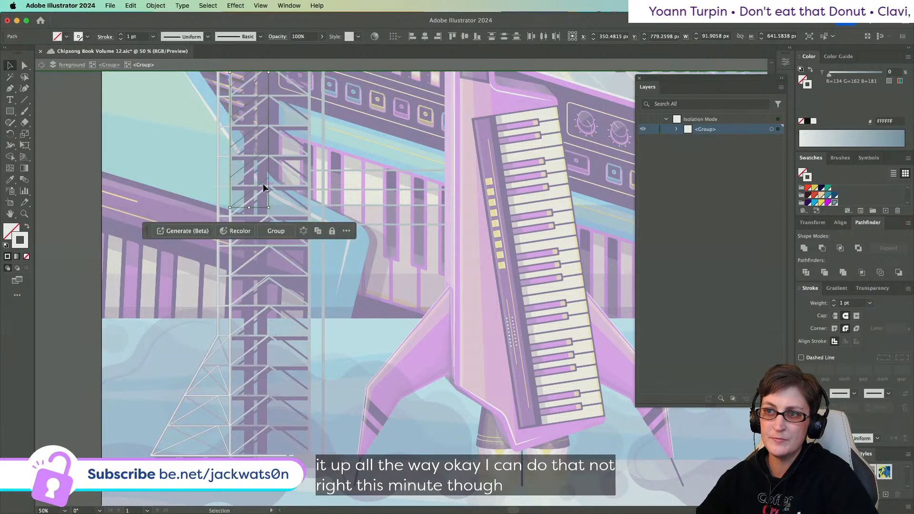
- Move the duplicated column of diagonals down onto the lattice bars and deselect it
scroll(261, 187, up, 5)
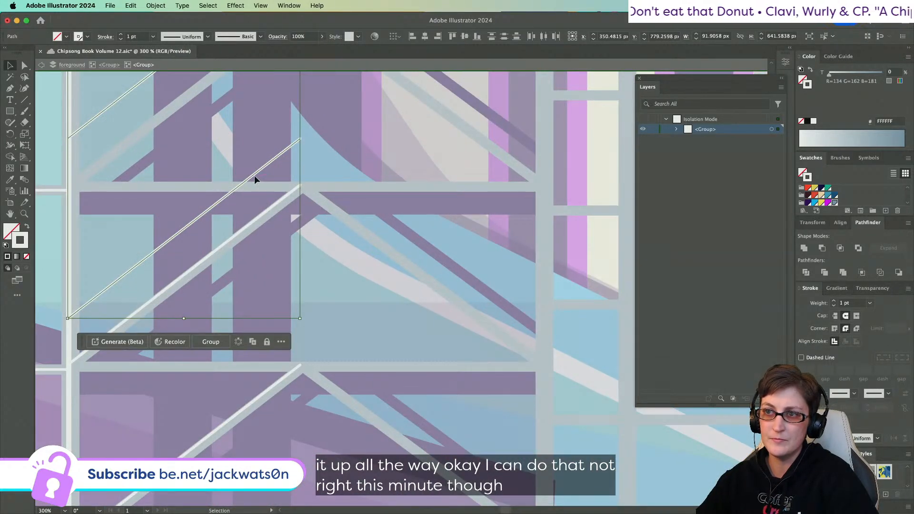
drag(255, 176, 261, 220)
key(super+shift+a)
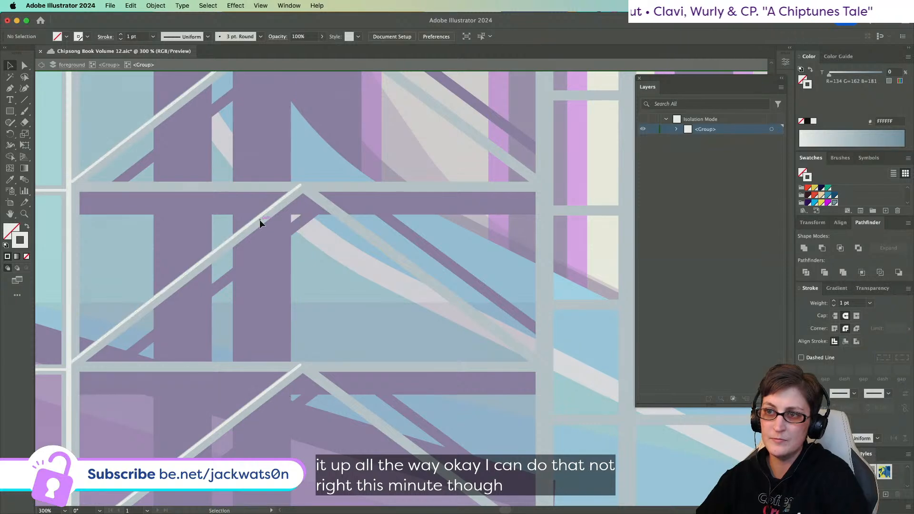
click(259, 219)
key(super+shift+a)
- Move the topmost left diagonal highlight down about 1 px onto its lattice bar
scroll(257, 219, down, 3)
scroll(257, 219, up, 5)
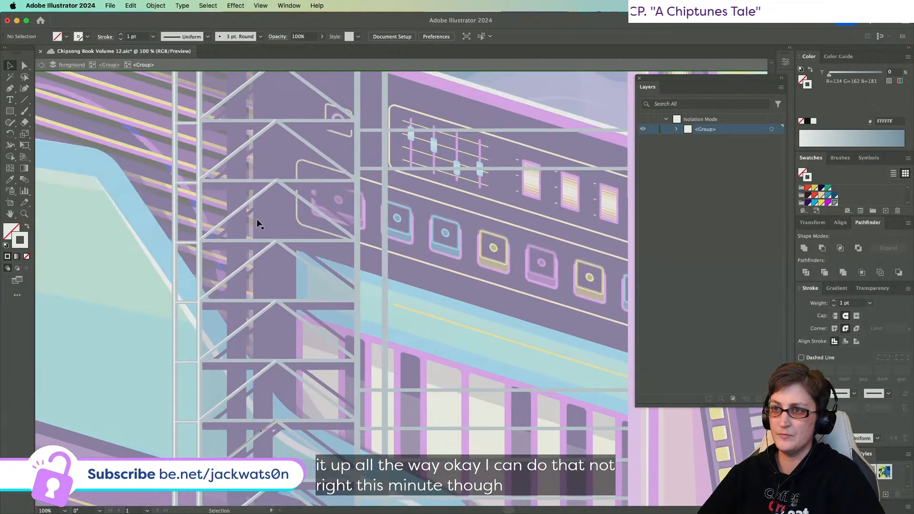
scroll(252, 162, down, 2)
scroll(252, 163, up, 1)
scroll(252, 167, up, 5)
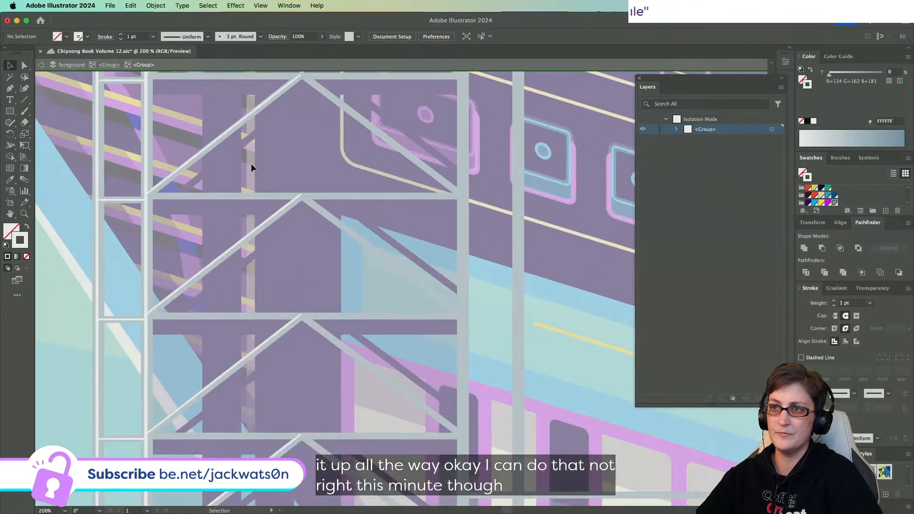
scroll(251, 169, up, 10)
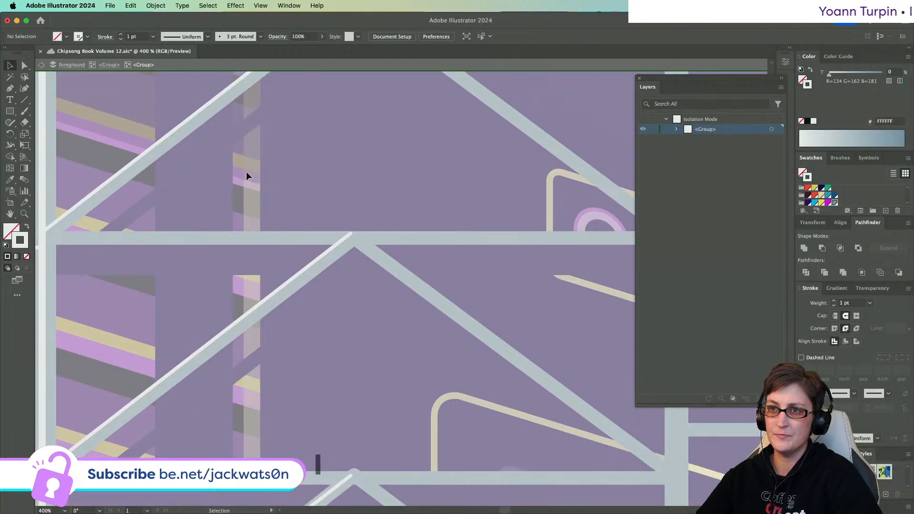
scroll(246, 175, up, 7)
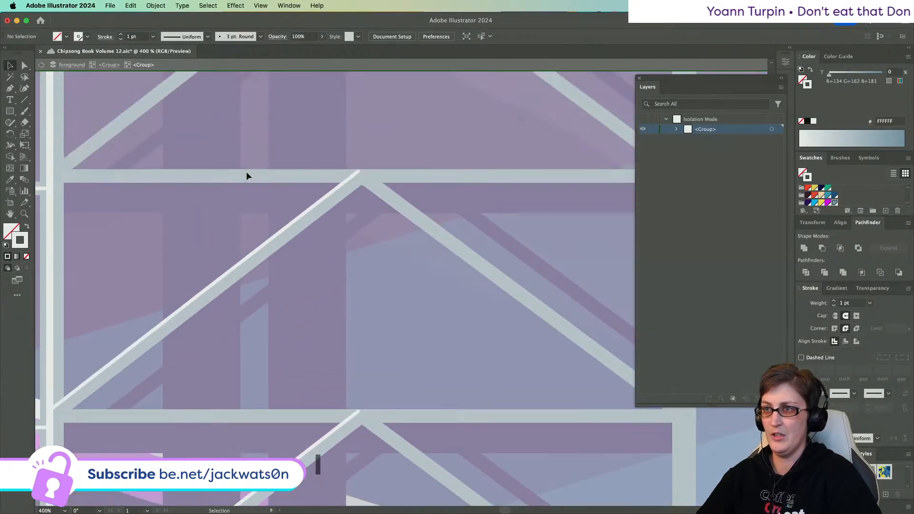
click(299, 284)
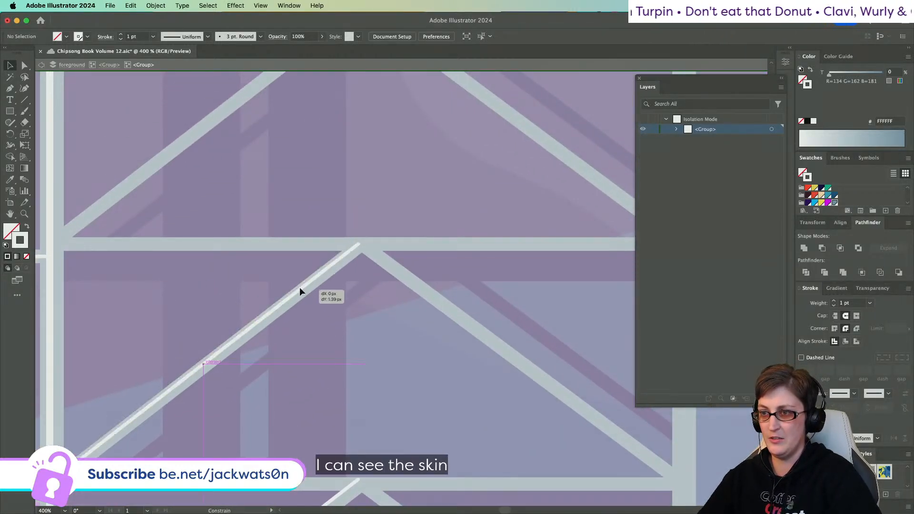
- Select the highlight lines on the tower and check their alignment from the base up to the top
key(super+0)
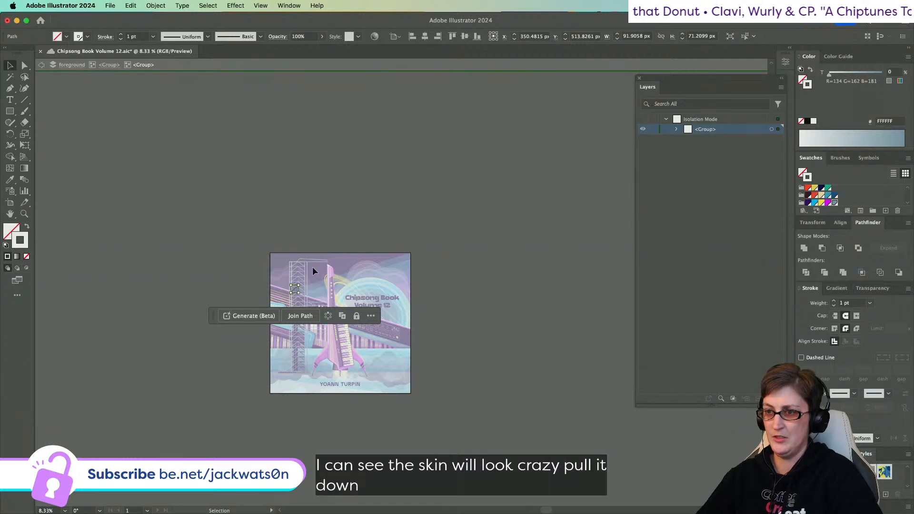
drag(296, 422, 296, 422)
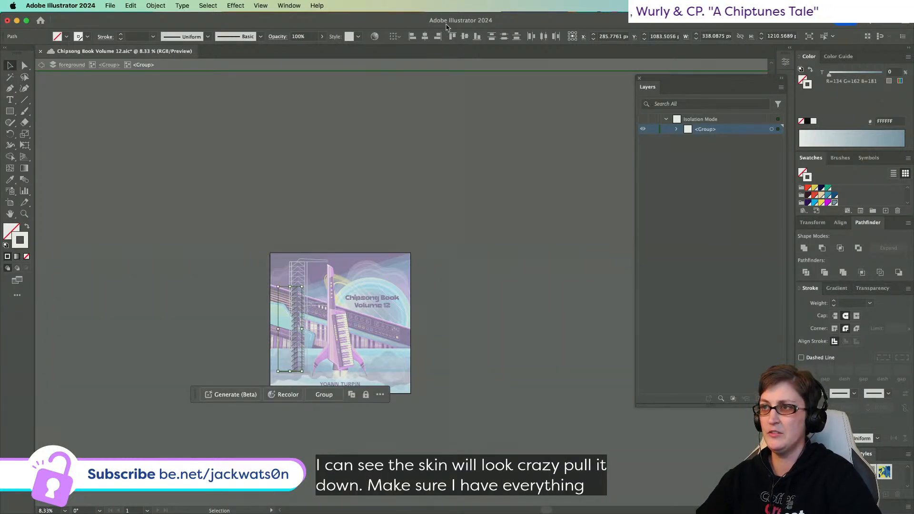
key(super+equal)
key(super+equal)
key(super+equal)
key(super+equal)
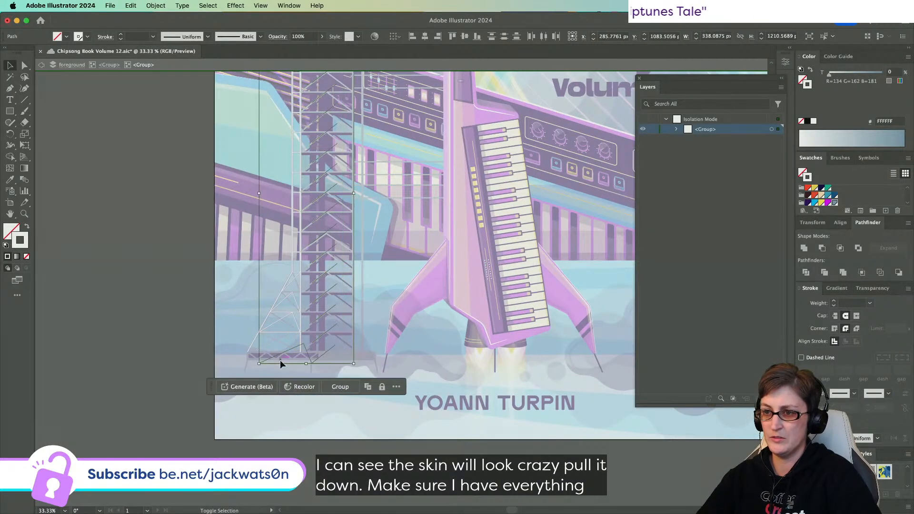
key(super+equal)
key(super+equal)
key(super+equal)
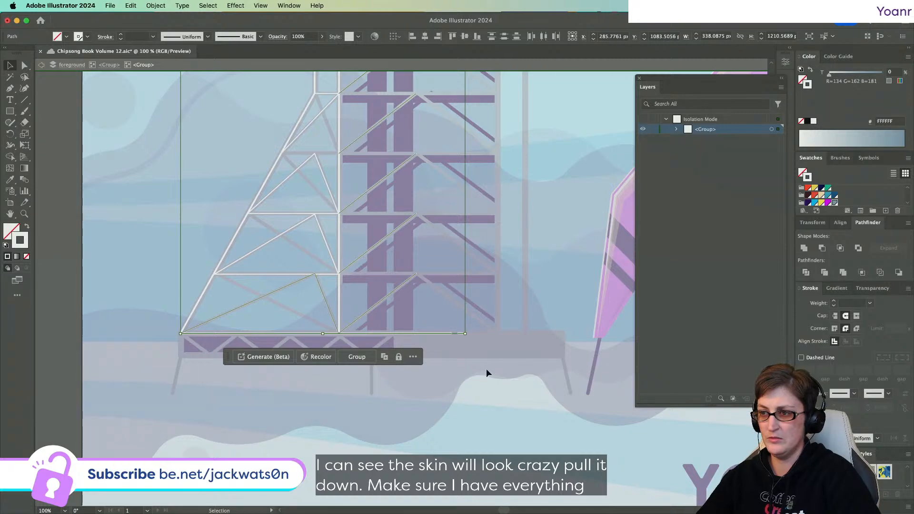
click(487, 373)
scroll(422, 310, up, 15)
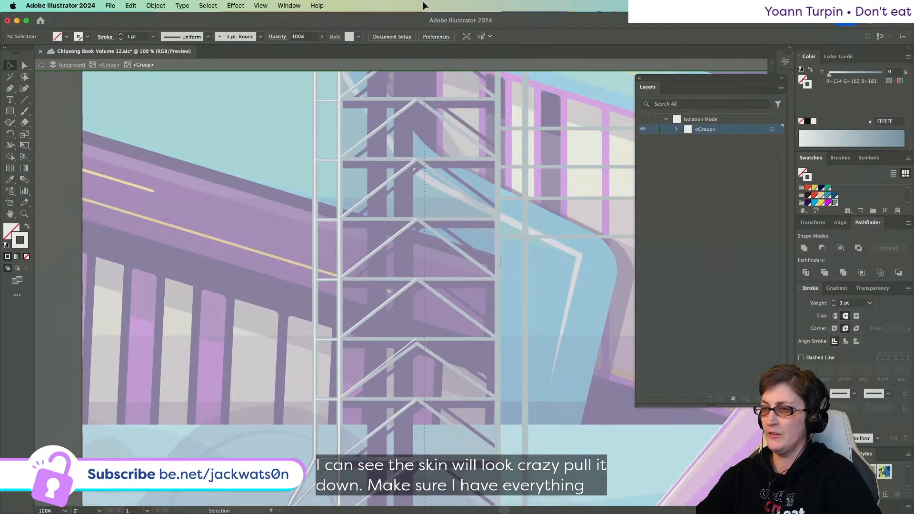
scroll(403, 162, up, 10)
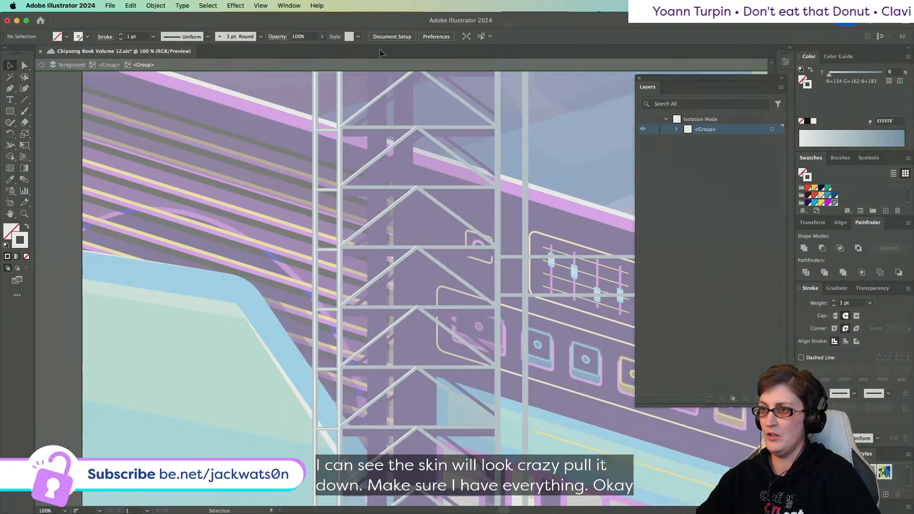
key(super+z)
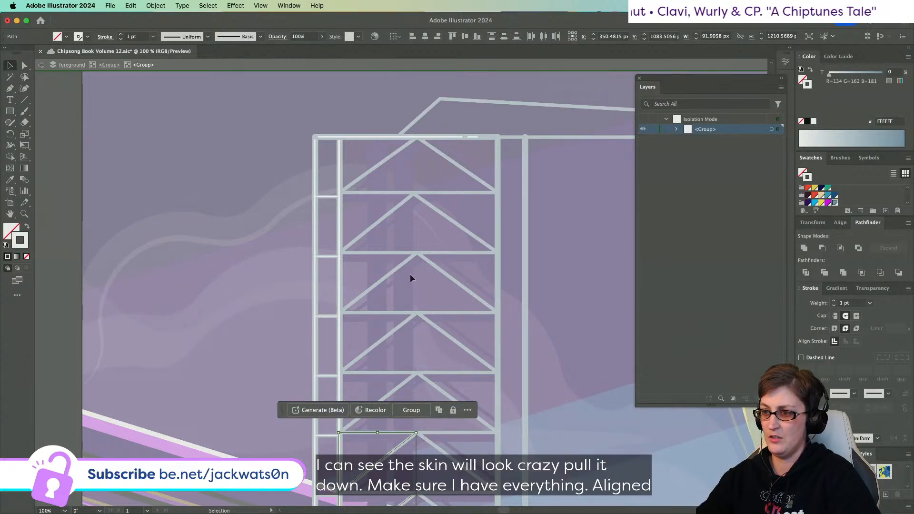
- Select the top four left diagonal highlights, duplicate them further up the tower and check their fit on the lattice
scroll(410, 273, down, 1)
key(a)
drag(430, 311, 401, 469)
drag(400, 418, 401, 344)
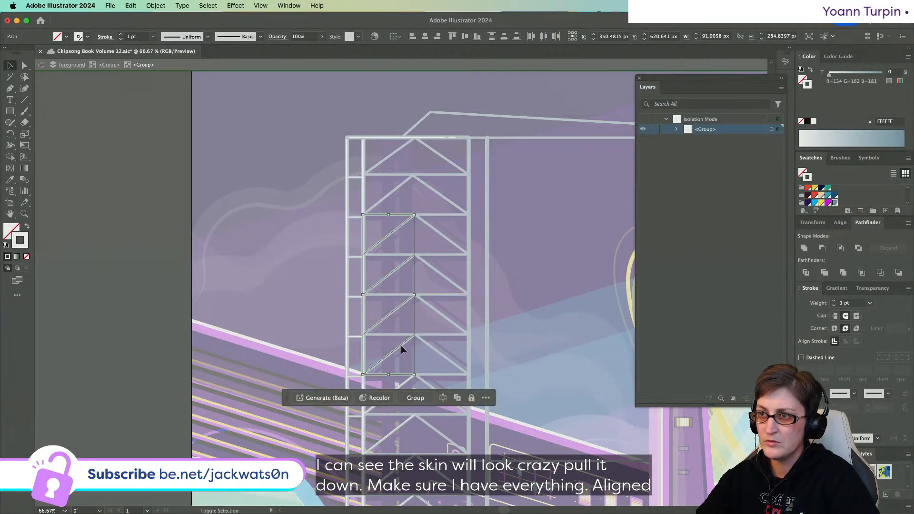
scroll(401, 345, up, 4)
click(399, 344)
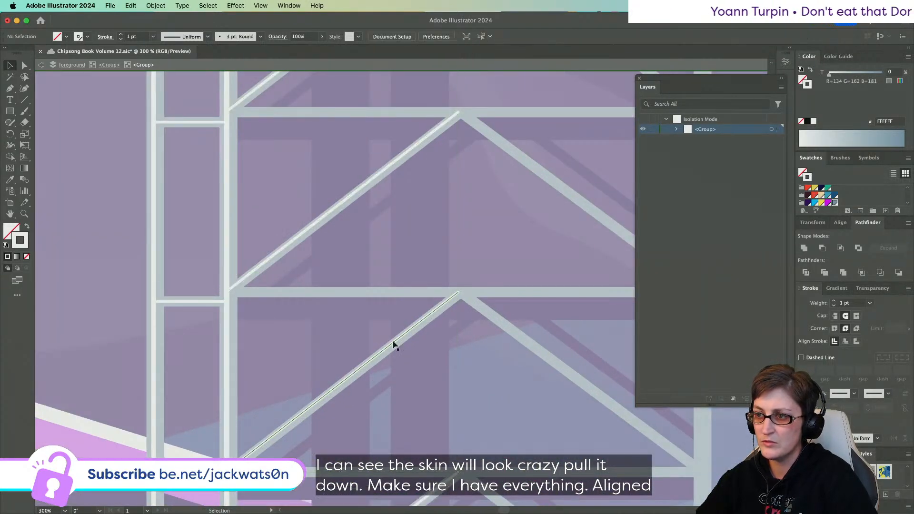
- Duplicate the upper three left diagonal highlights about 142 px higher, up to the tower's top, and align them with the bars
scroll(392, 286, down, 3)
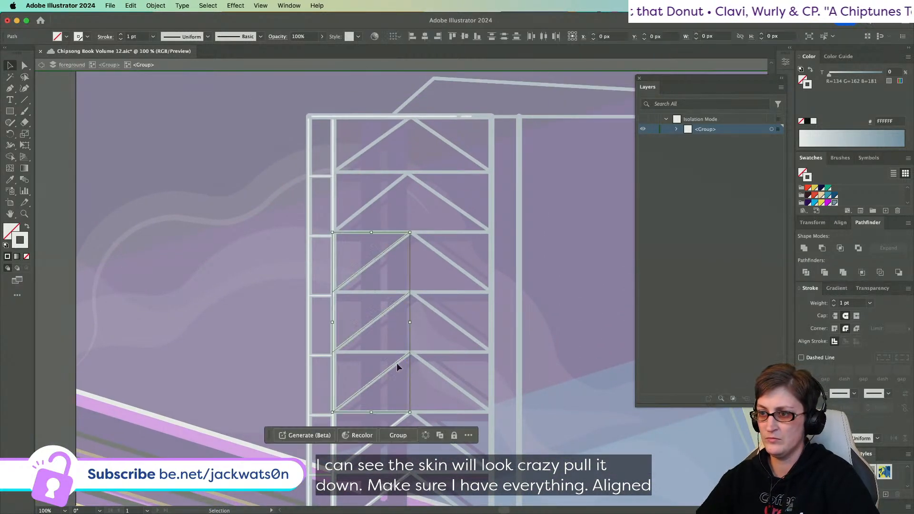
drag(395, 363, 395, 242)
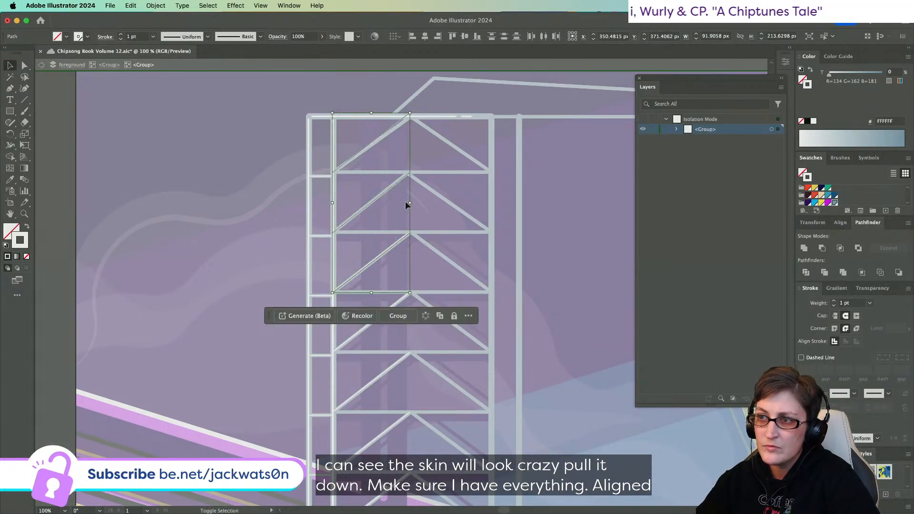
scroll(400, 256, up, 3)
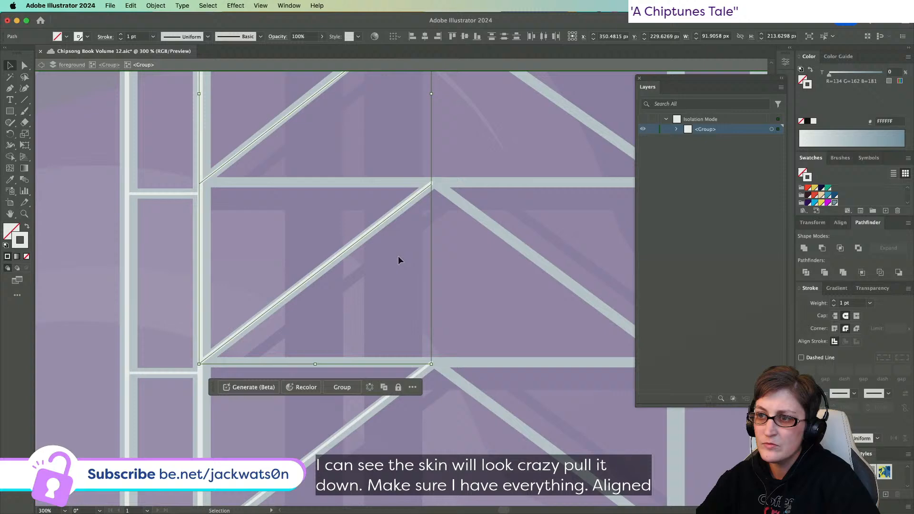
drag(363, 237, 364, 237)
key(shift+super+a)
click(364, 233)
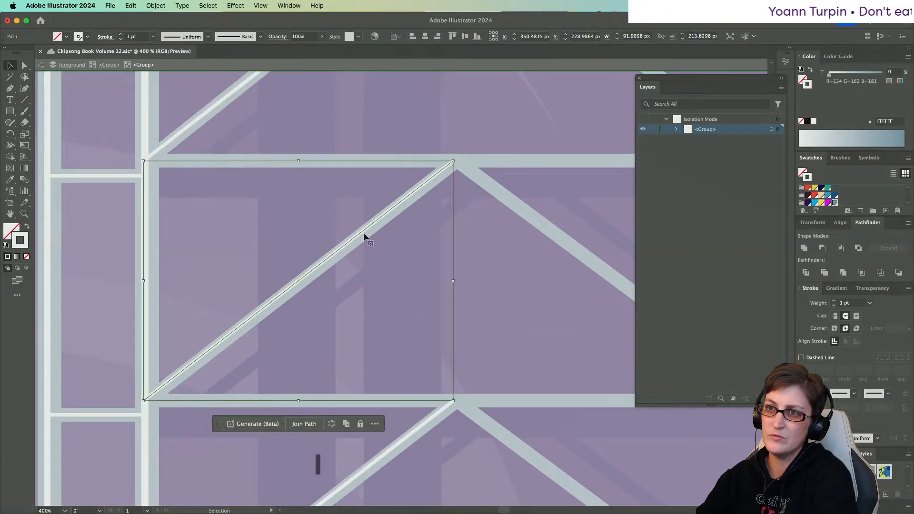
key(shift+super+a)
scroll(364, 233, down, 3)
scroll(363, 237, down, 2)
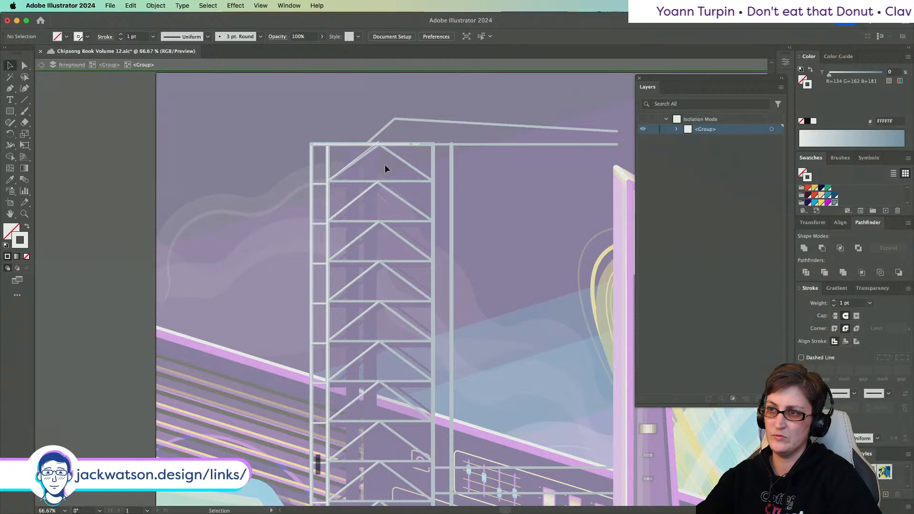
scroll(382, 403, down, 3)
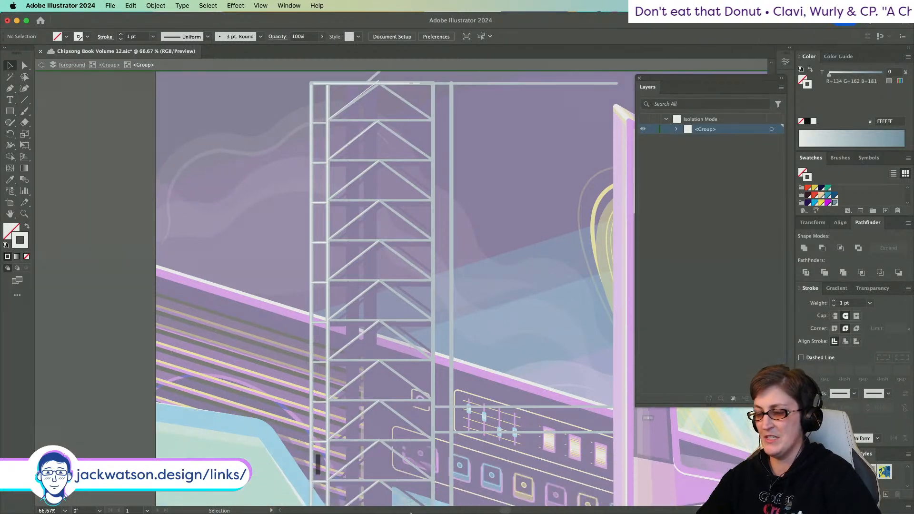
- Check the highlights down to the tower's base and leave the highlight group's isolation to return to the foreground level
scroll(462, 285, down, 10)
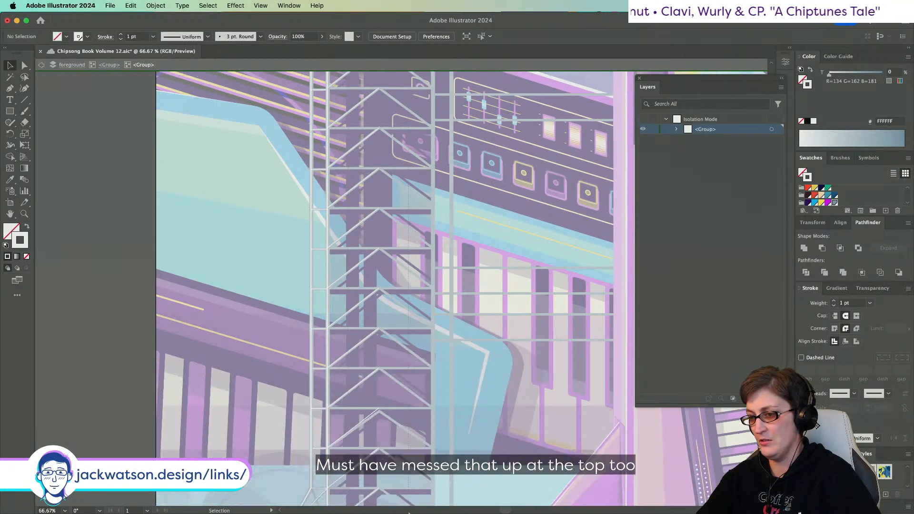
scroll(353, 434, down, 7)
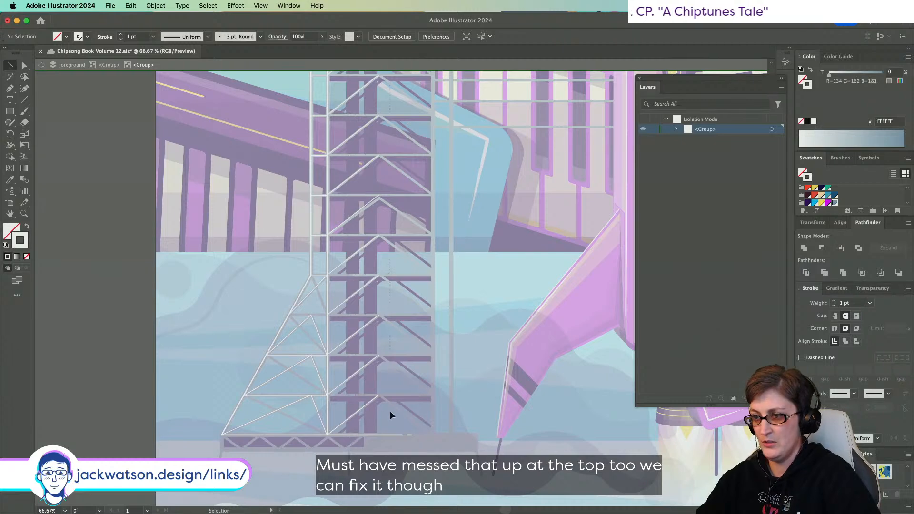
click(395, 418)
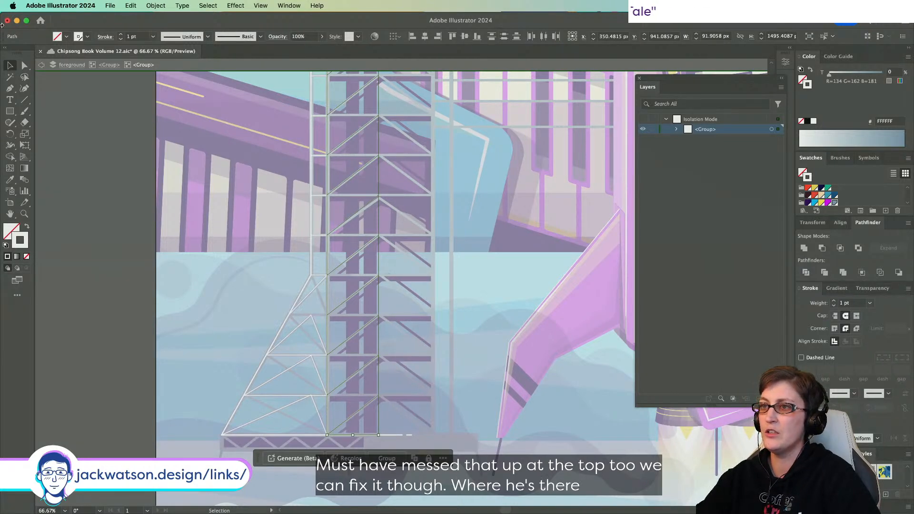
click(41, 65)
click(42, 65)
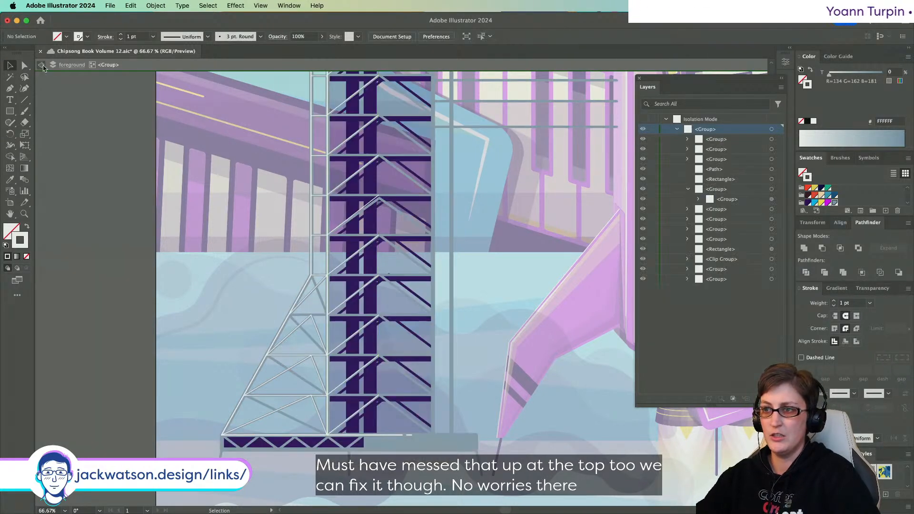
- Raise the apex of the misaligned grey lattice truss in the tower's lower part to the horizontal bar above it, meeting the highlight's end
scroll(401, 234, up, 4)
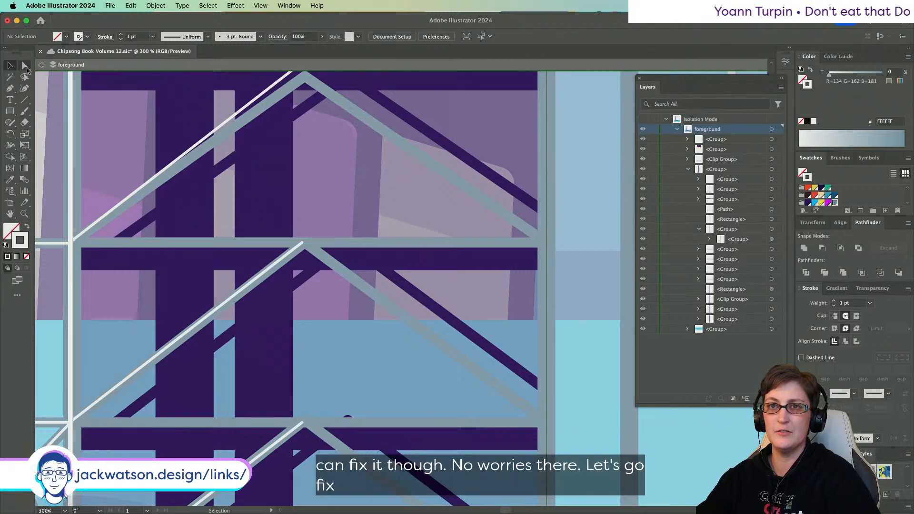
key(a)
scroll(311, 122, up, 3)
click(305, 122)
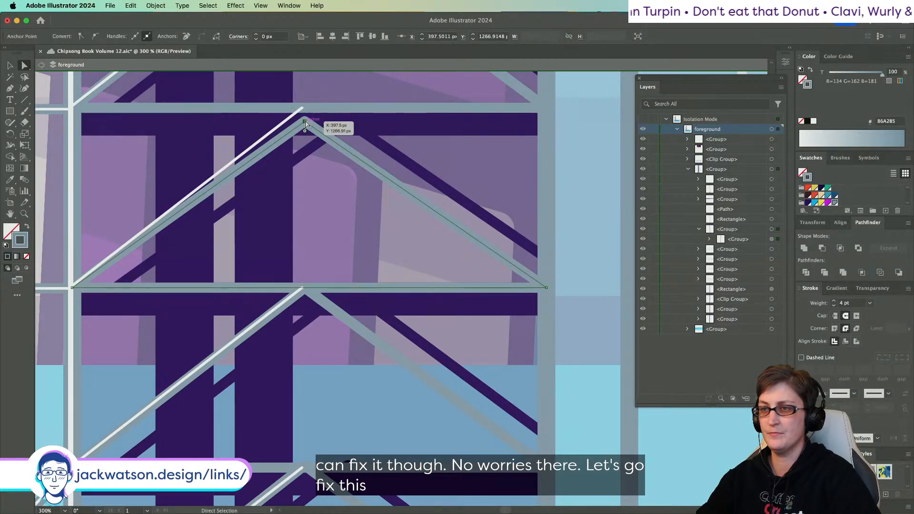
drag(305, 122, 305, 108)
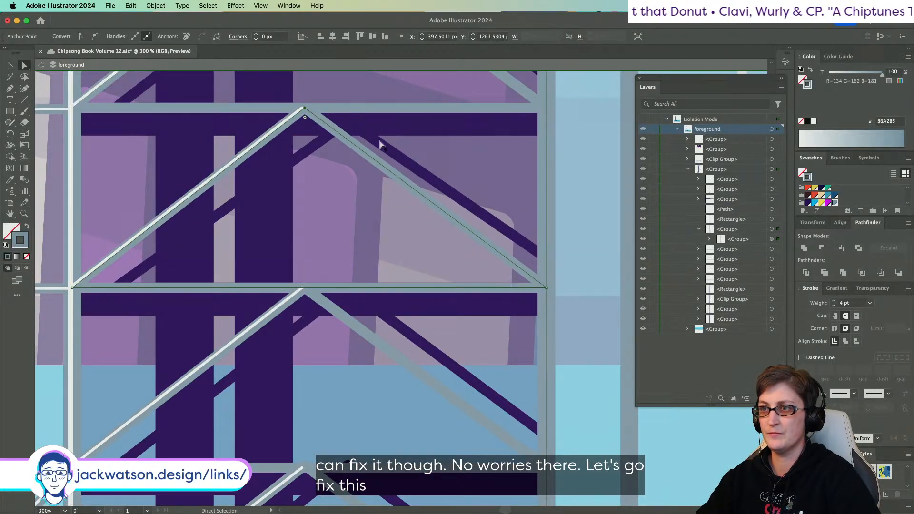
- Lock the translucent tower rectangle and raise the dark purple truss's apex behind that grey truss to the same horizontal bar
click(381, 145)
click(633, 281)
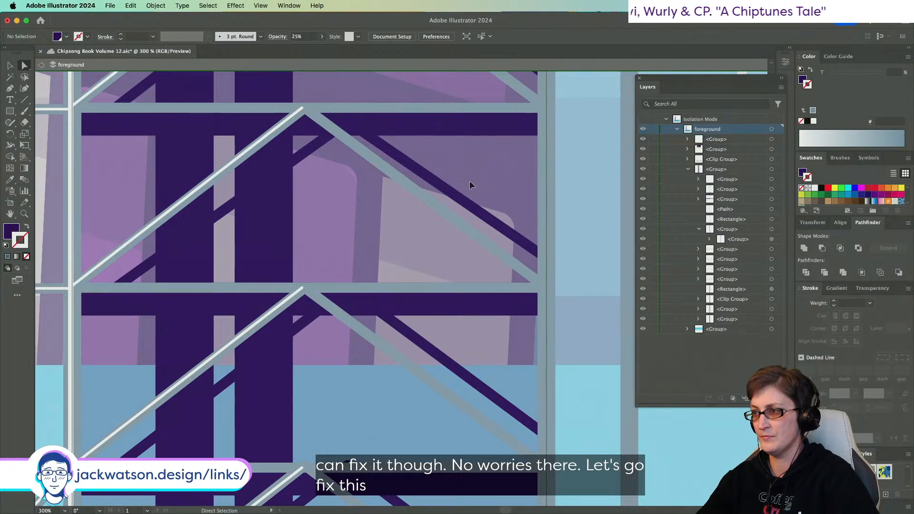
click(653, 290)
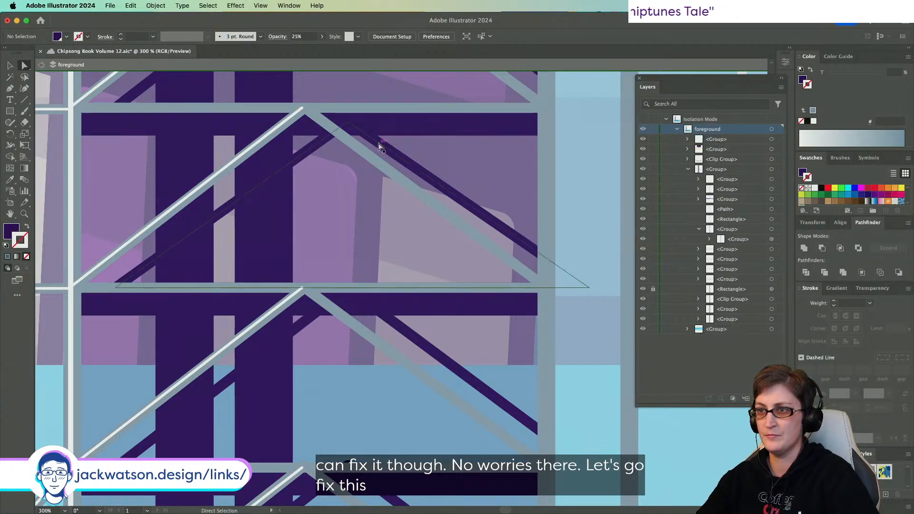
click(376, 145)
drag(348, 121, 348, 108)
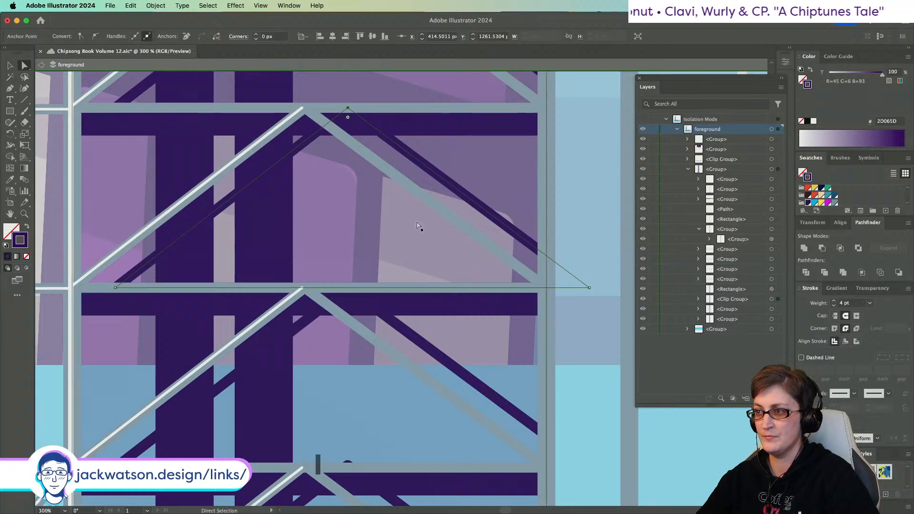
- Align the apex of the tower's second grey truss from the top horizontally with the apex of the truss directly below
key(super+1)
scroll(409, 221, up, 15)
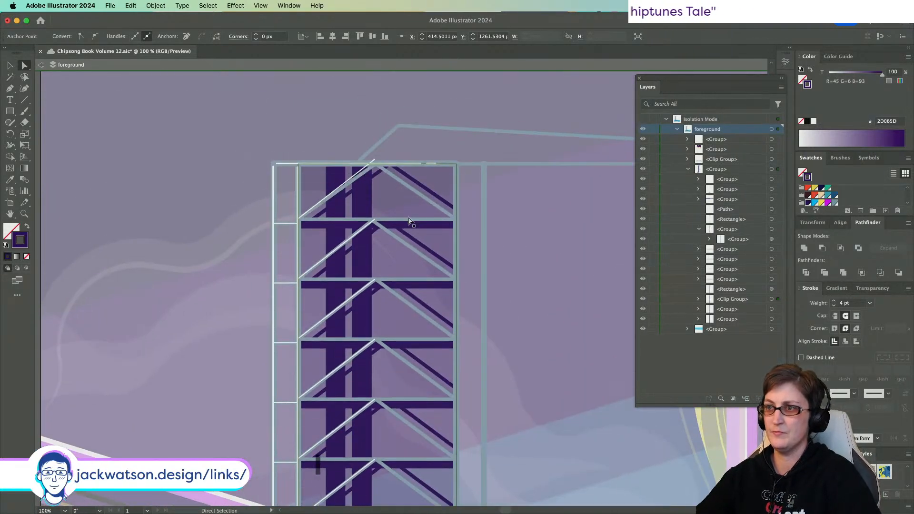
click(356, 134)
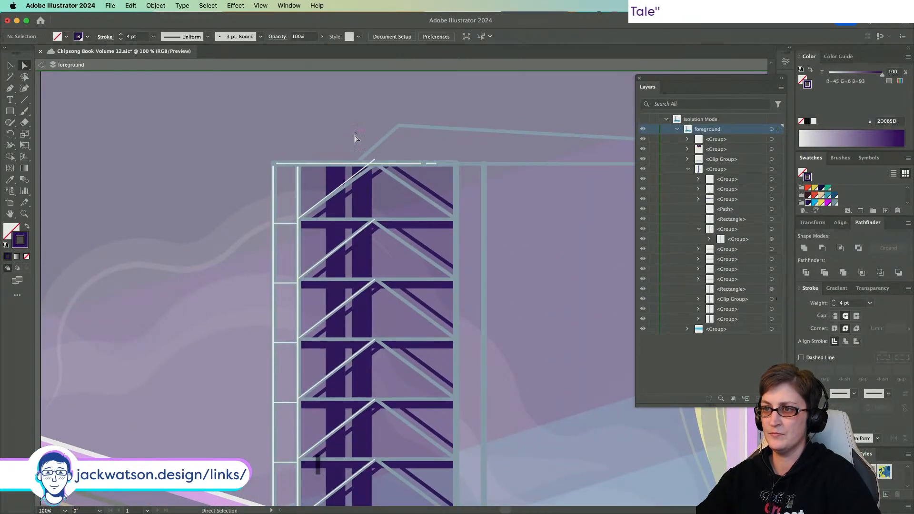
scroll(369, 156, up, 2)
click(386, 171)
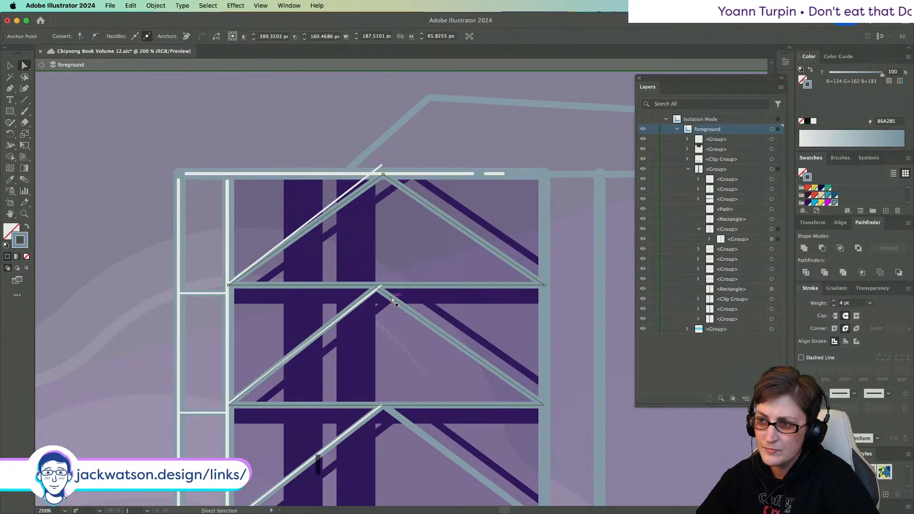
click(393, 299)
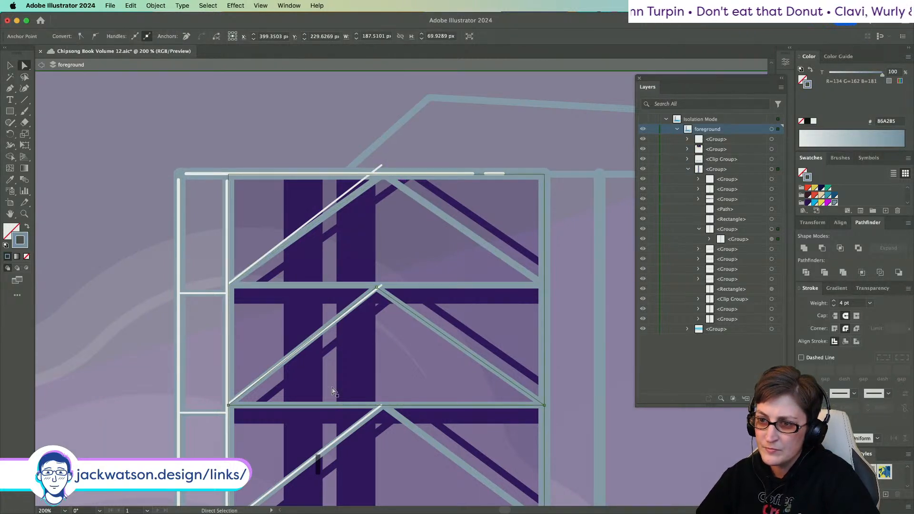
scroll(333, 391, down, 3)
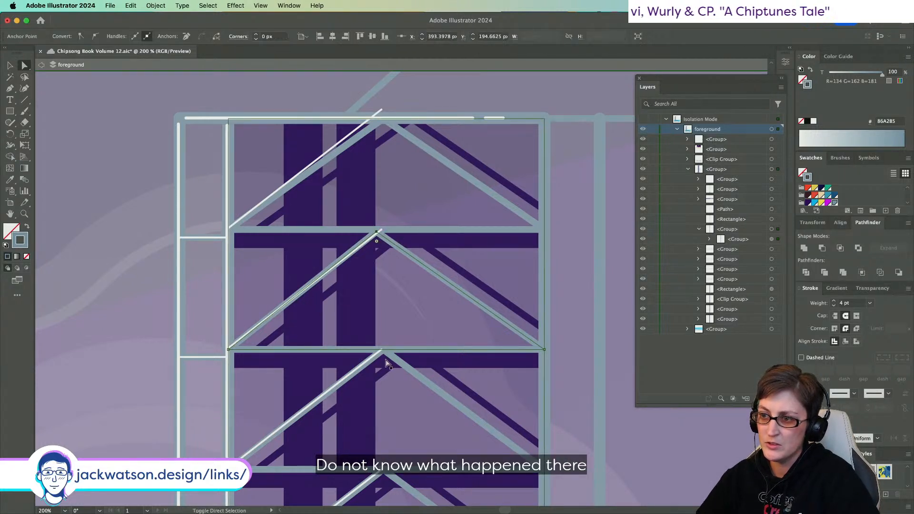
shift+click(383, 350)
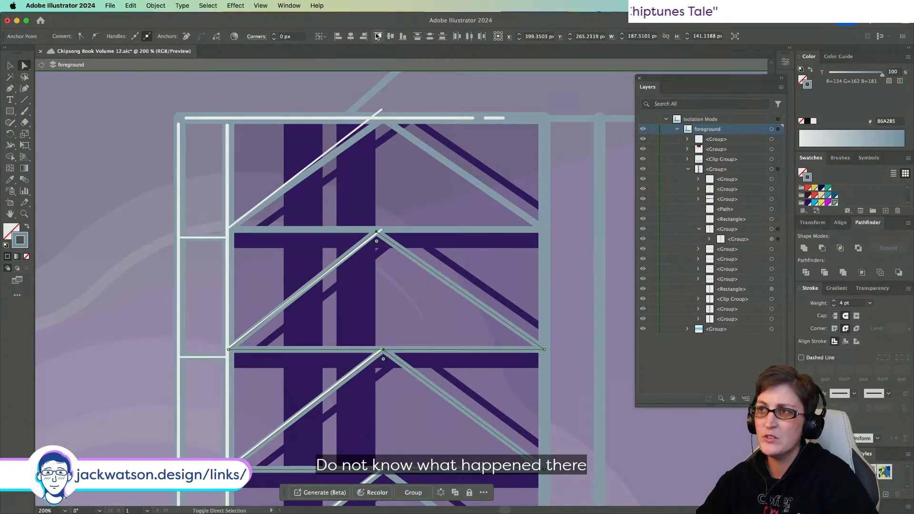
click(365, 36)
key(super+shift+a)
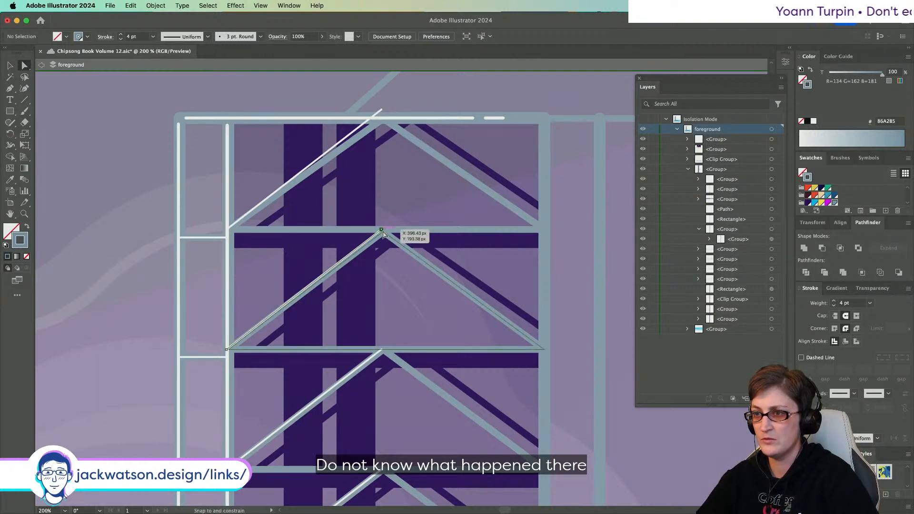
- Raise the second grey truss's apex slightly onto the centre line of the horizontal bar above it
click(382, 232)
click(386, 233)
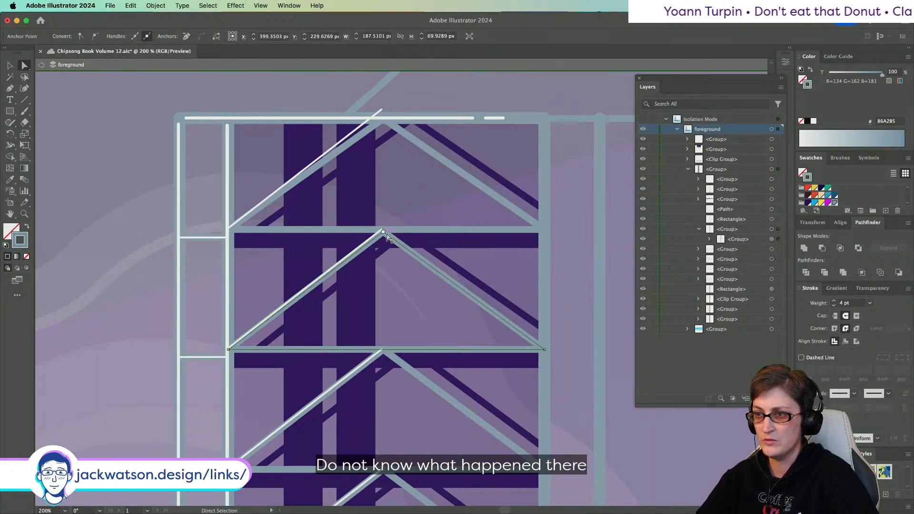
mouse_move(386, 232)
mouse_down()
mouse_move(387, 257)
mouse_move(384, 231)
mouse_up()
click(409, 243)
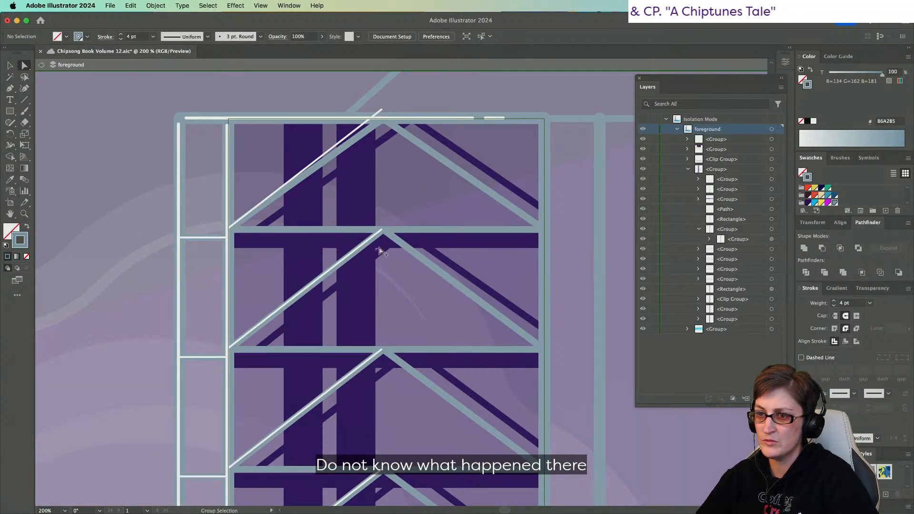
- Hide the translucent tower rectangle and move the second dark purple truss's apex right and up onto the horizontal bar
scroll(381, 251, up, 1)
click(388, 259)
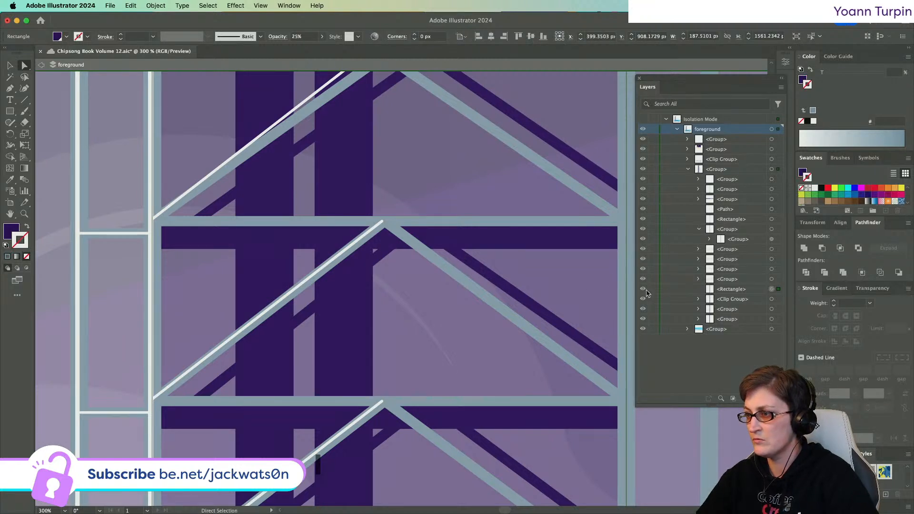
click(643, 289)
click(508, 291)
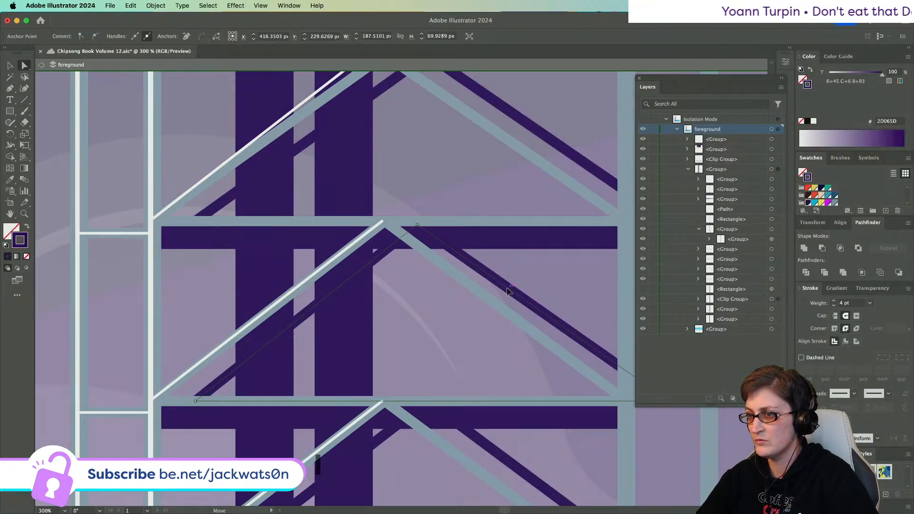
drag(417, 225, 429, 223)
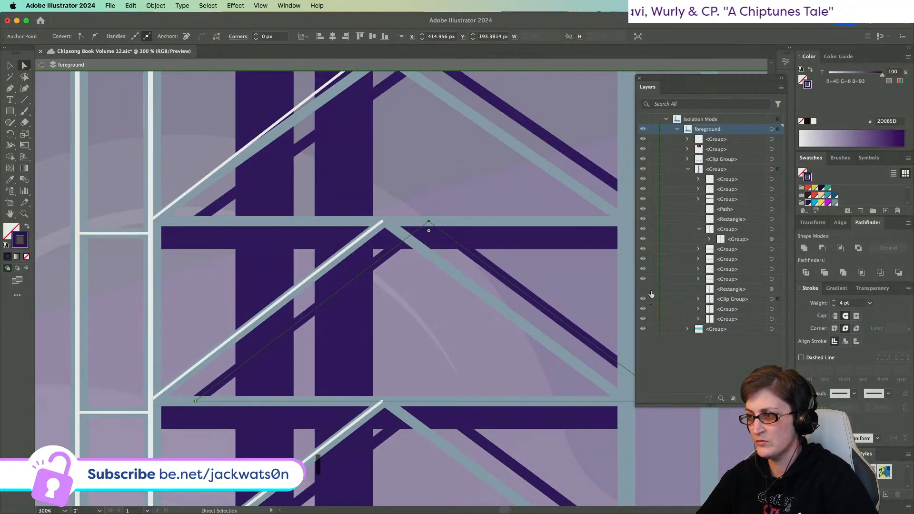
- Reposition the topmost grey truss's apex on the tower's top bar and align it horizontally with the apex below
scroll(387, 121, up, 3)
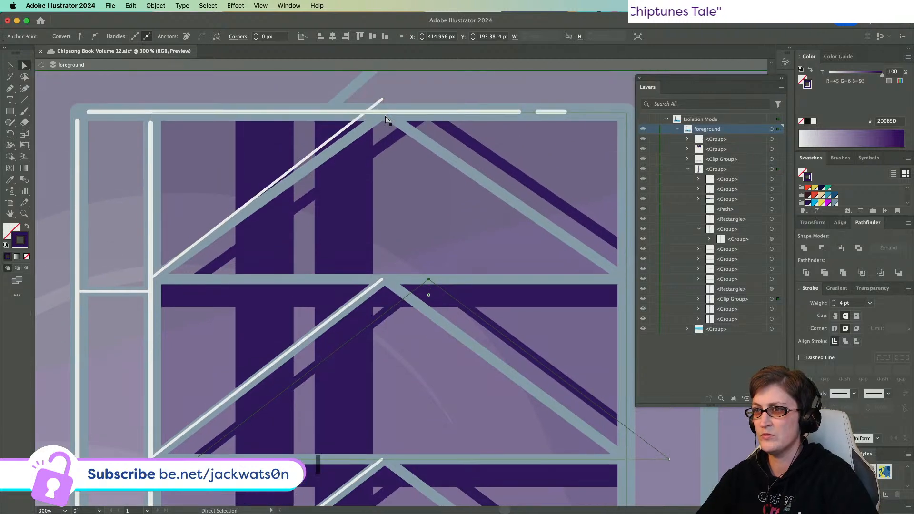
scroll(387, 121, up, 2)
click(400, 156)
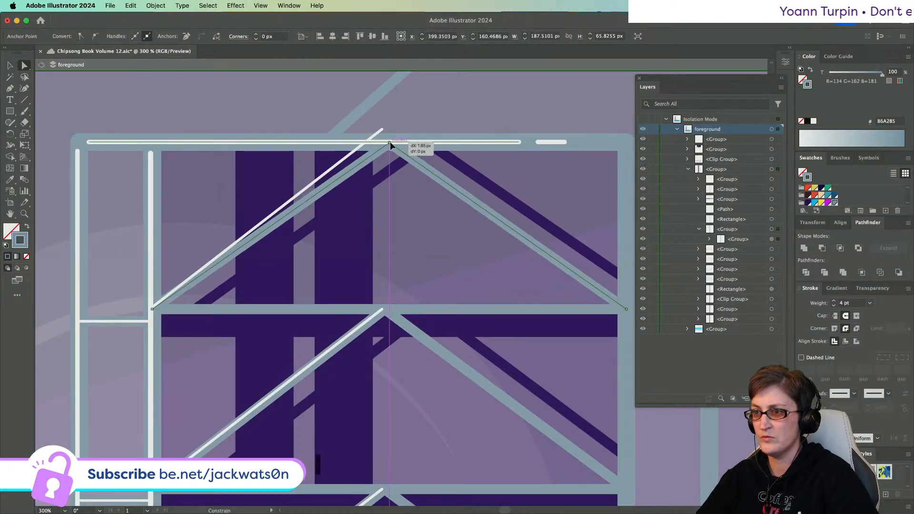
click(394, 320)
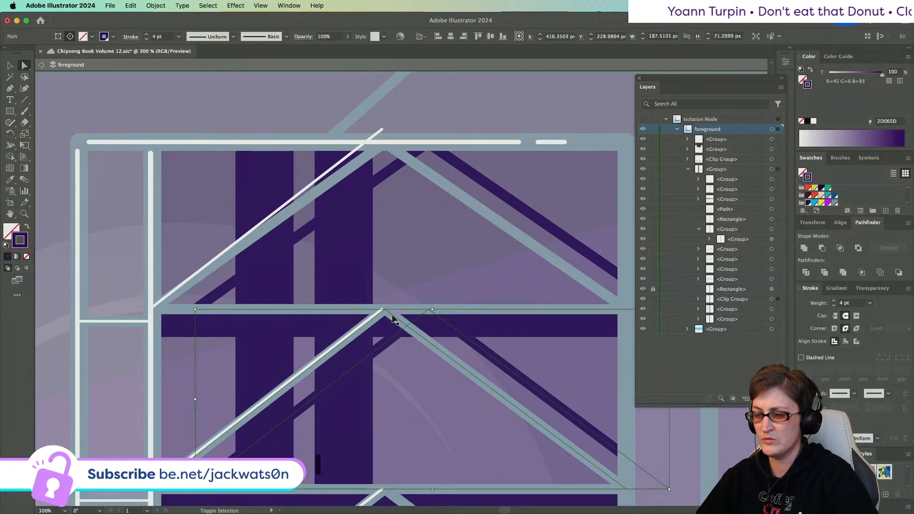
click(384, 309)
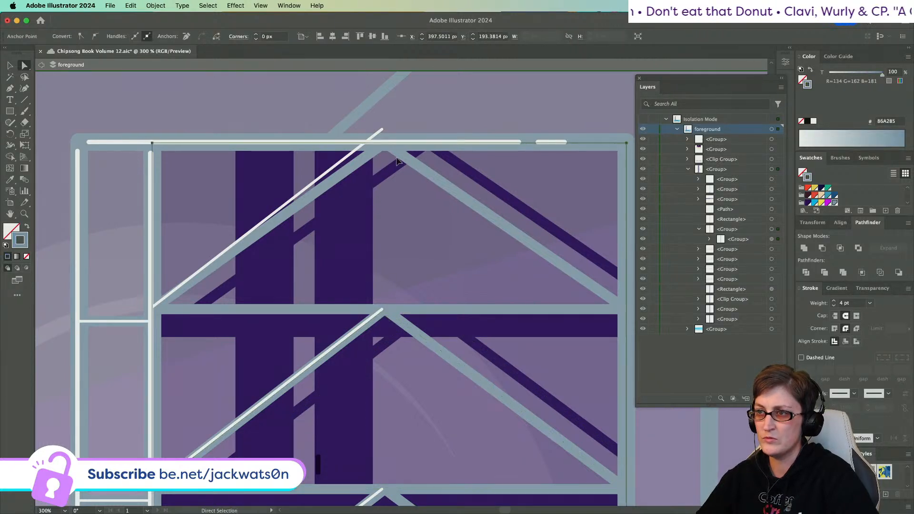
click(387, 152)
click(385, 143)
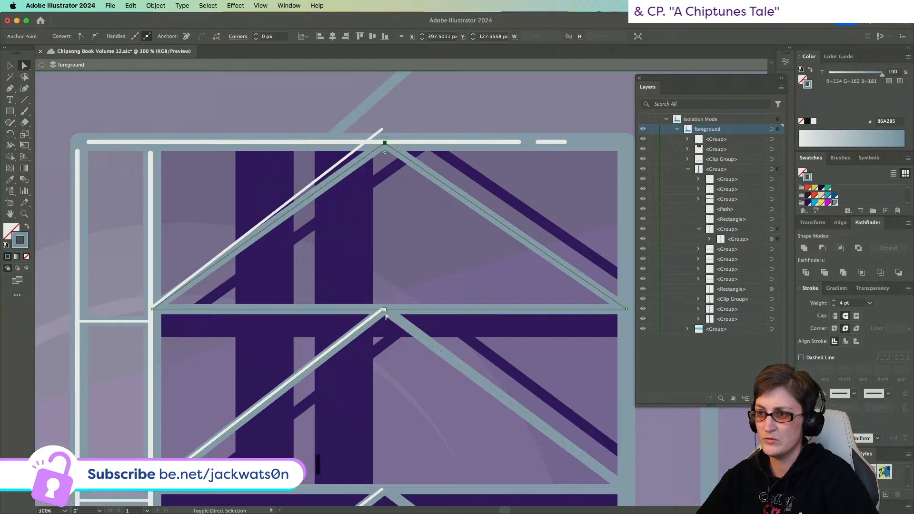
shift+click(385, 309)
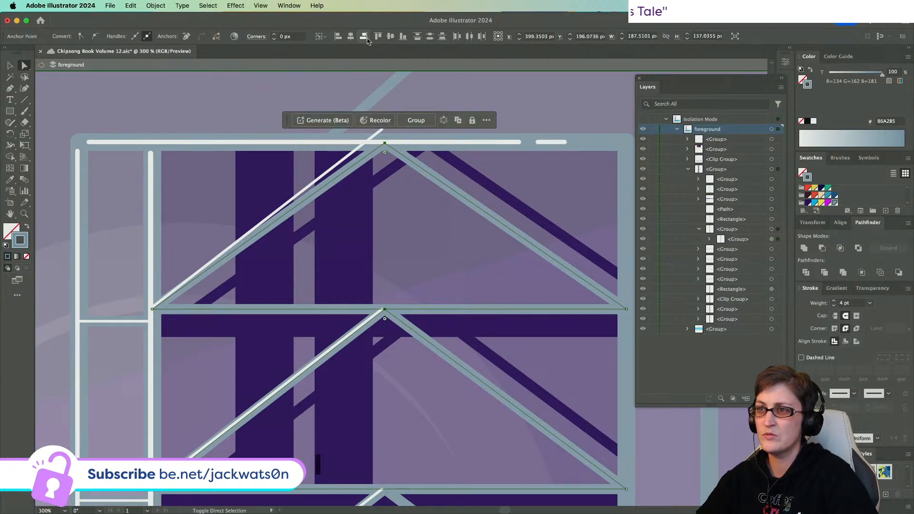
click(379, 96)
- Lower the upper end of the topmost left highlight onto its diagonal bar and exit isolation to view the whole cover
drag(382, 130, 384, 151)
key(super+0)
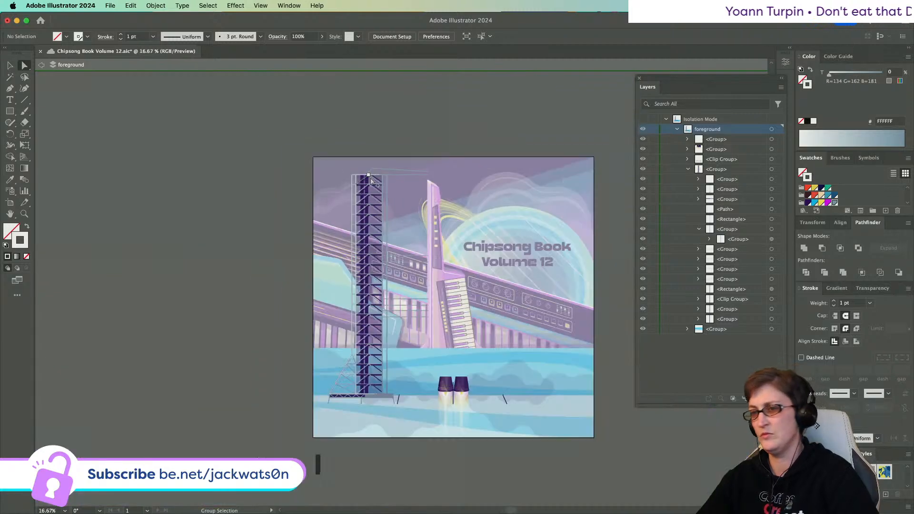
click(43, 69)
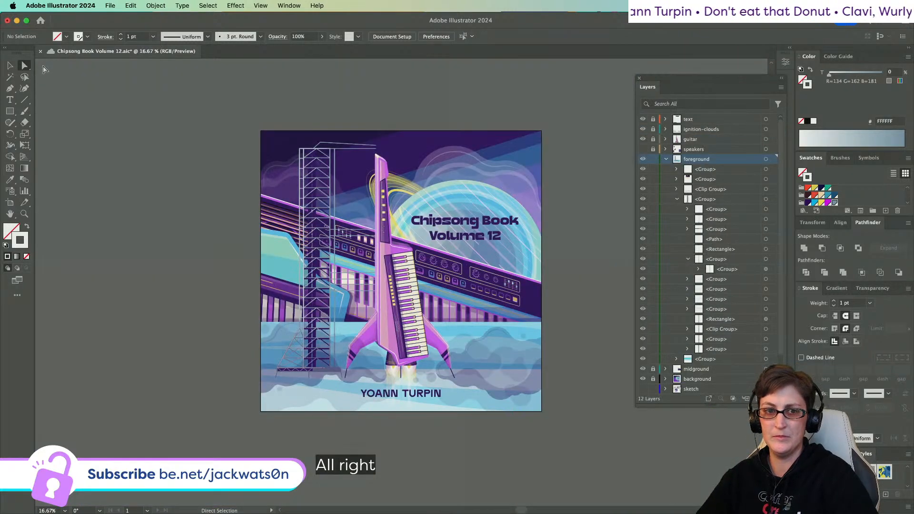
- Apply the tower upright's 7 pt stroke style to the lower horizontal boom at the tower's top using the Eyedropper
scroll(268, 195, right, 1)
scroll(296, 195, up, 2)
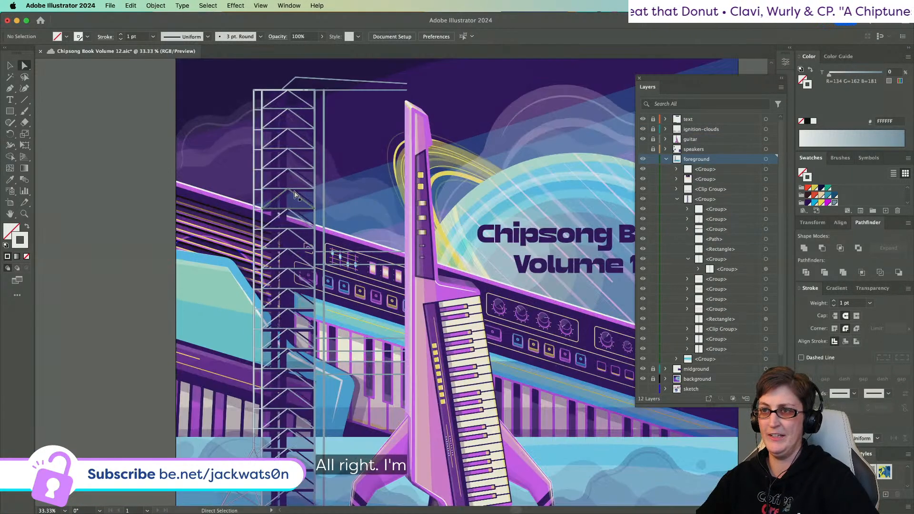
scroll(296, 196, up, 1)
scroll(295, 195, up, 1)
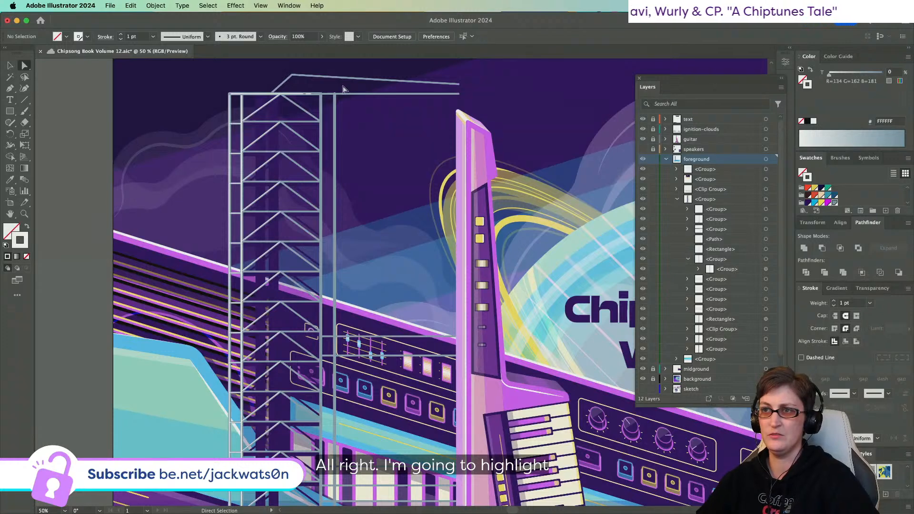
scroll(344, 92, up, 2)
click(343, 101)
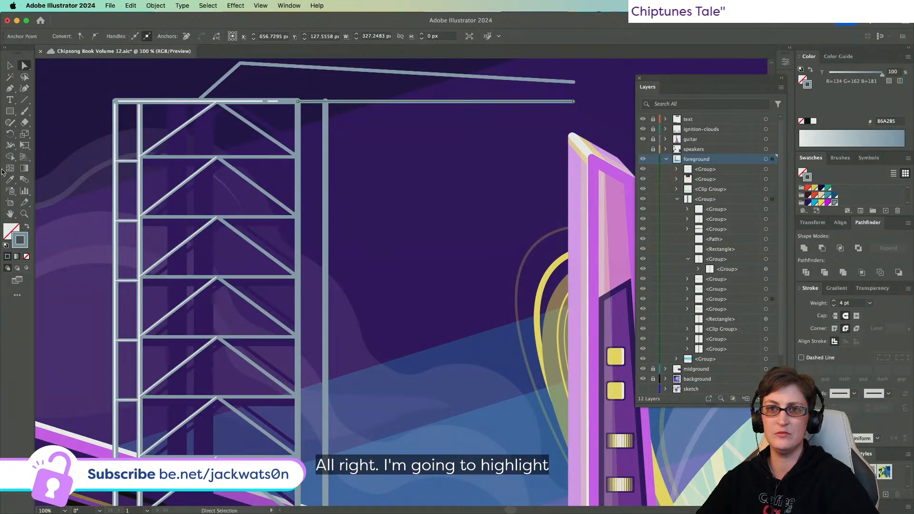
key(i)
click(292, 124)
click(299, 134)
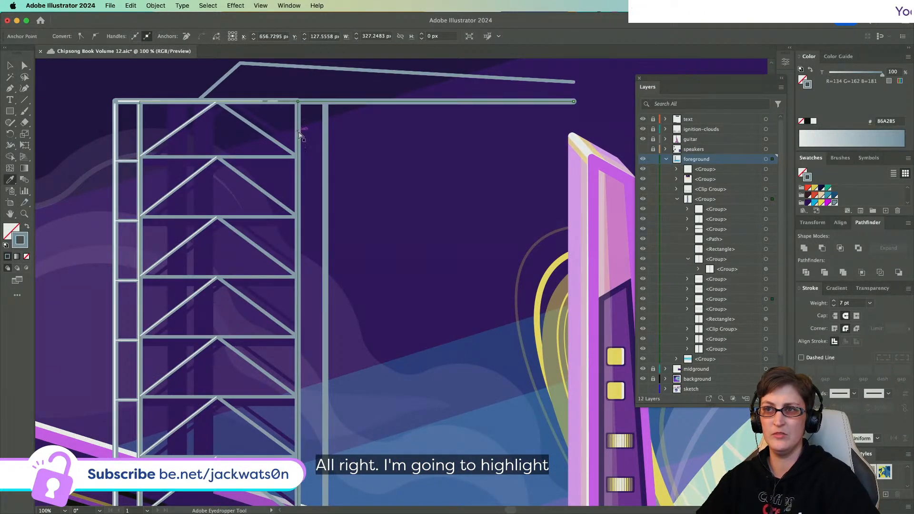
key(super+shift+a)
scroll(284, 151, down, 5)
scroll(285, 152, down, 15)
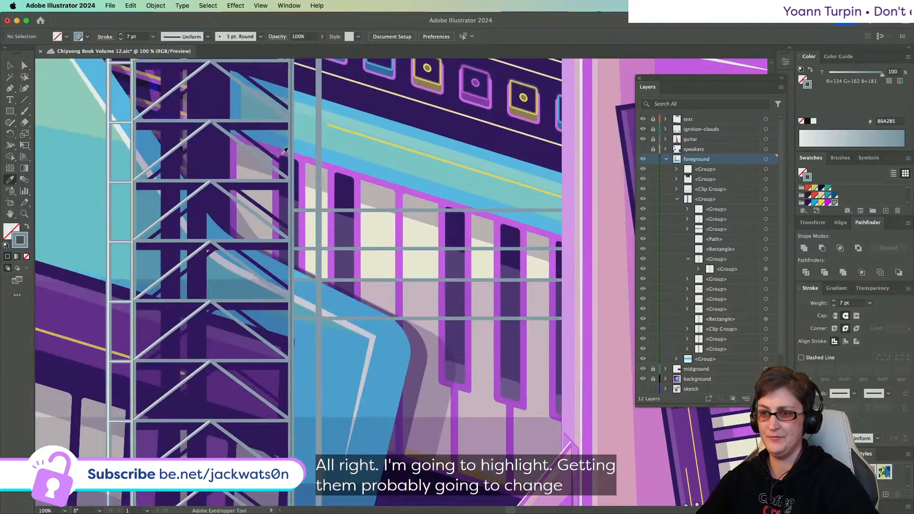
- Try a dark purple #2D065D stroke on the thin vertical pole beside the launch tower and view it on the whole cover
scroll(284, 151, down, 5)
scroll(284, 151, left, 2)
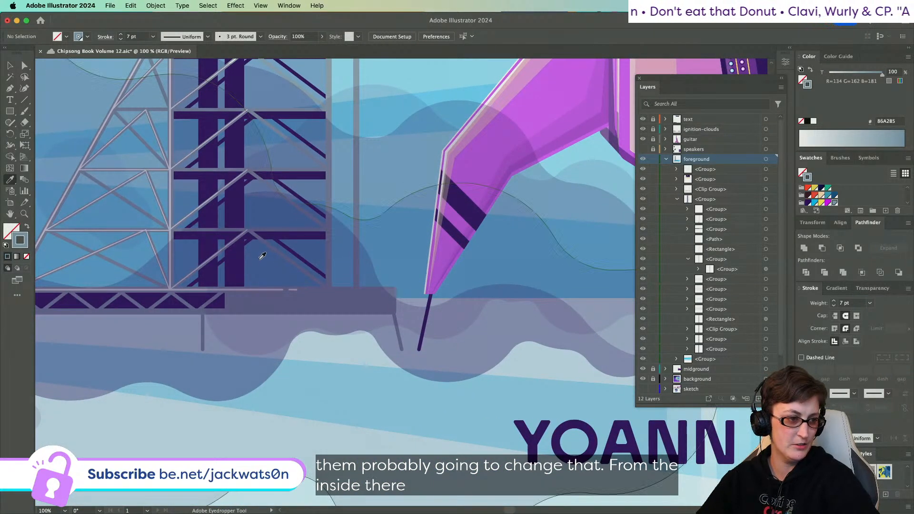
scroll(265, 255, left, 2)
scroll(263, 251, left, 1)
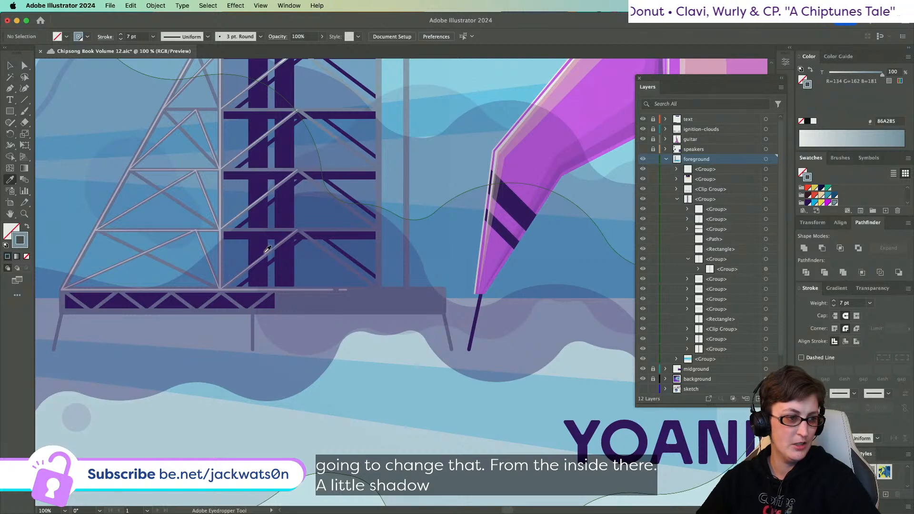
scroll(267, 250, down, 5)
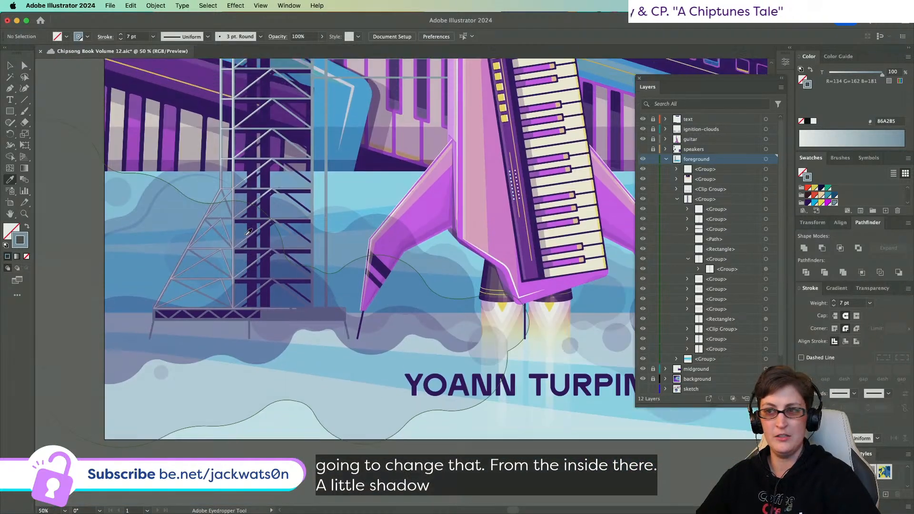
scroll(248, 232, up, 8)
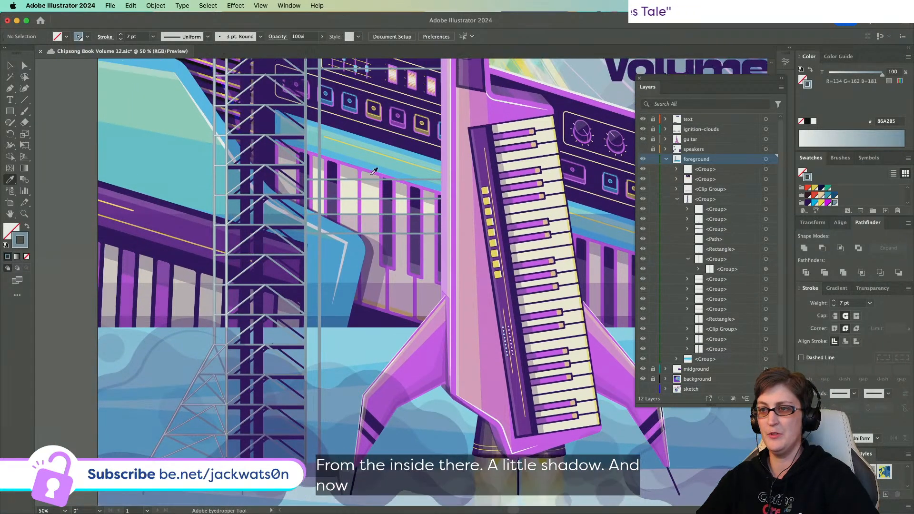
click(25, 65)
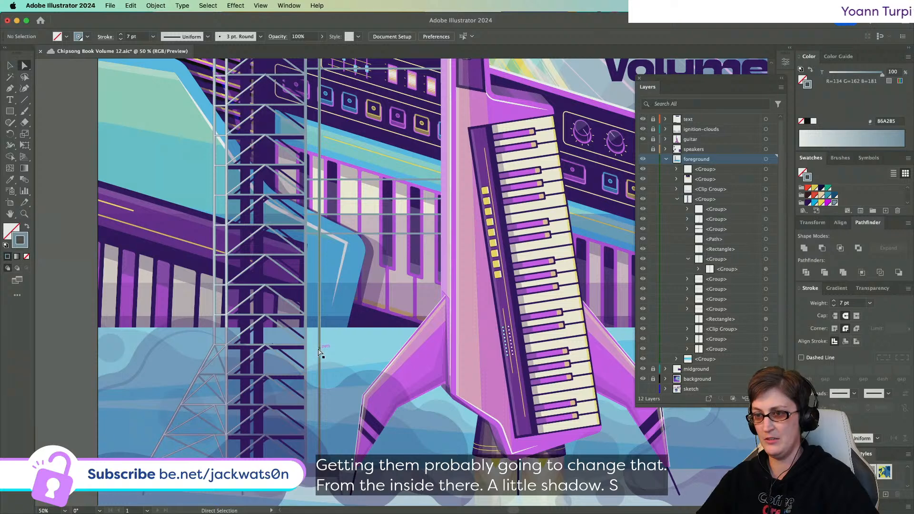
click(320, 352)
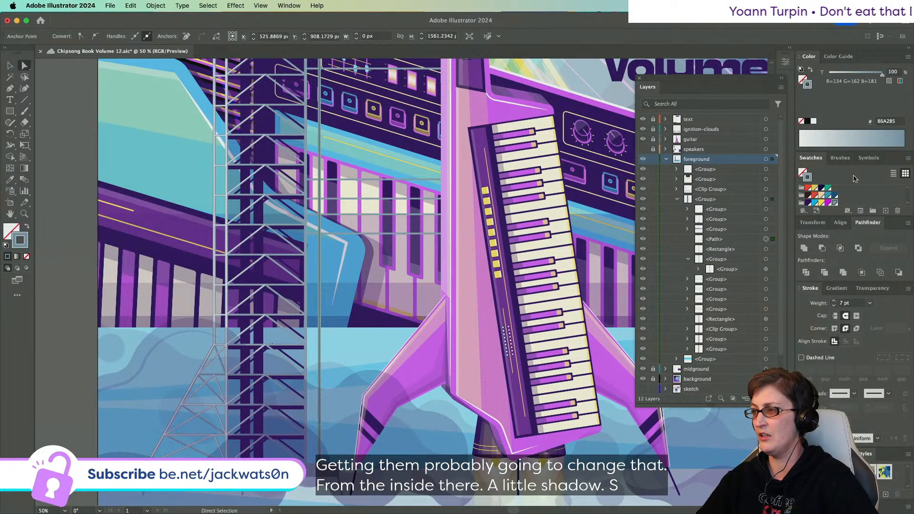
scroll(343, 350, up, 1)
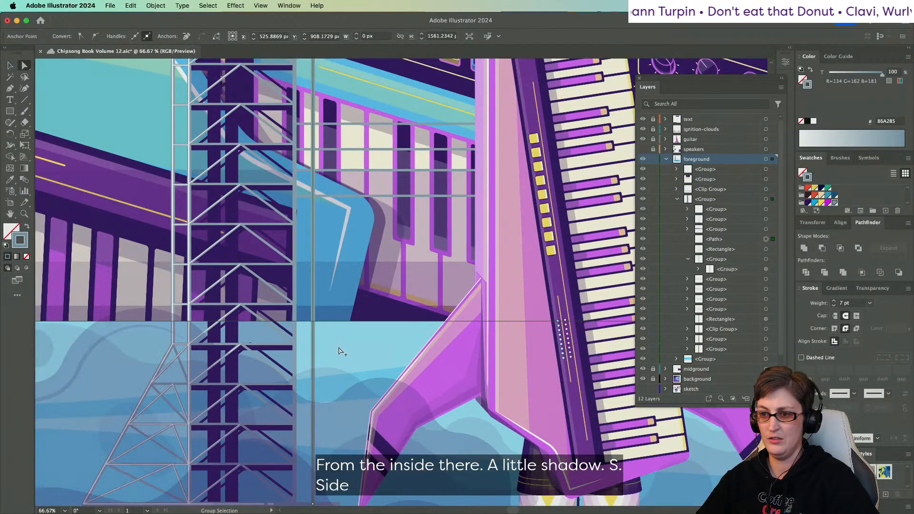
scroll(335, 330, down, 1)
scroll(335, 329, down, 5)
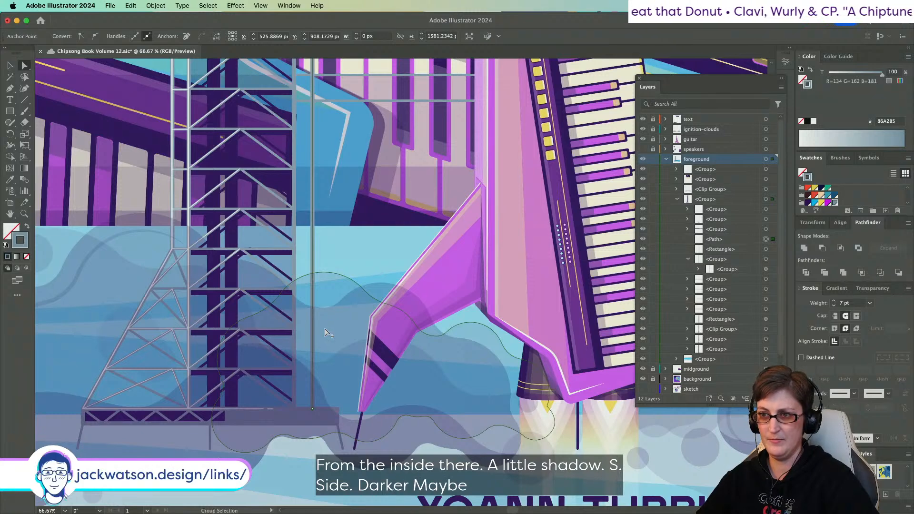
click(807, 203)
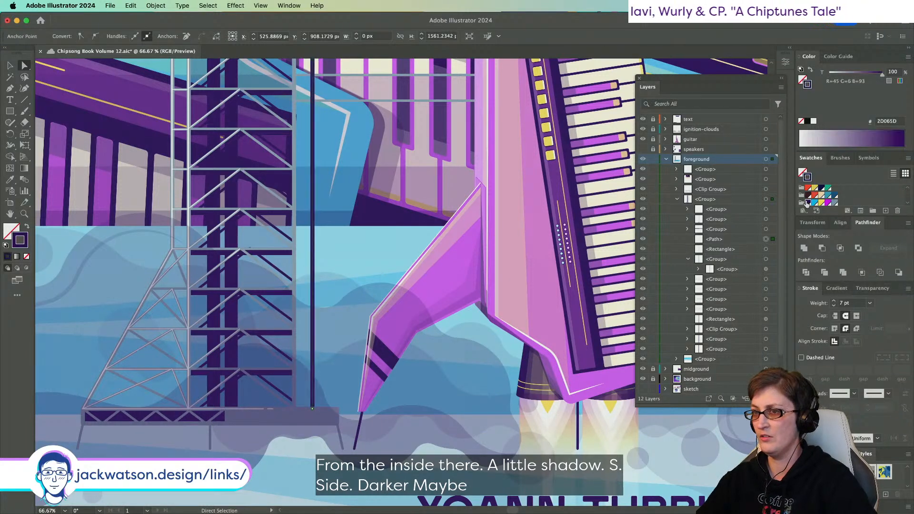
key(super+shift+a)
scroll(333, 213, down, 4)
scroll(333, 214, up, 4)
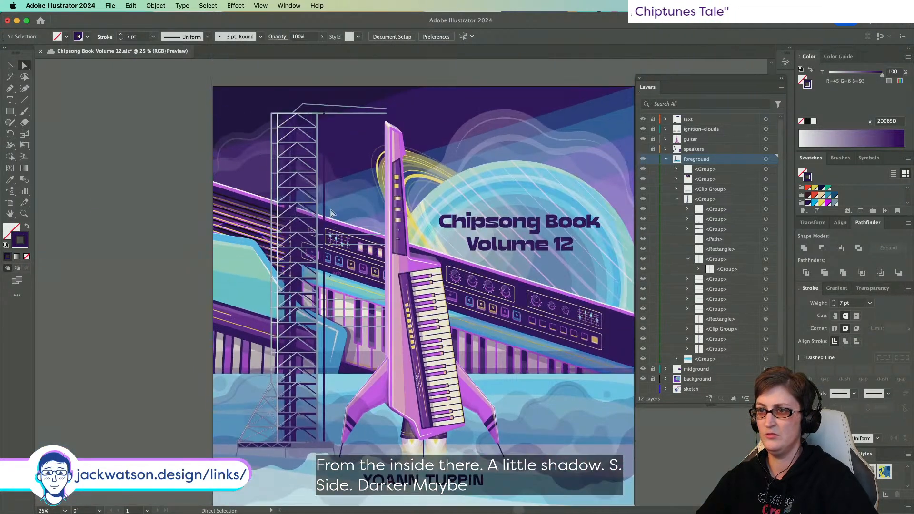
scroll(333, 213, up, 5)
scroll(318, 341, up, 4)
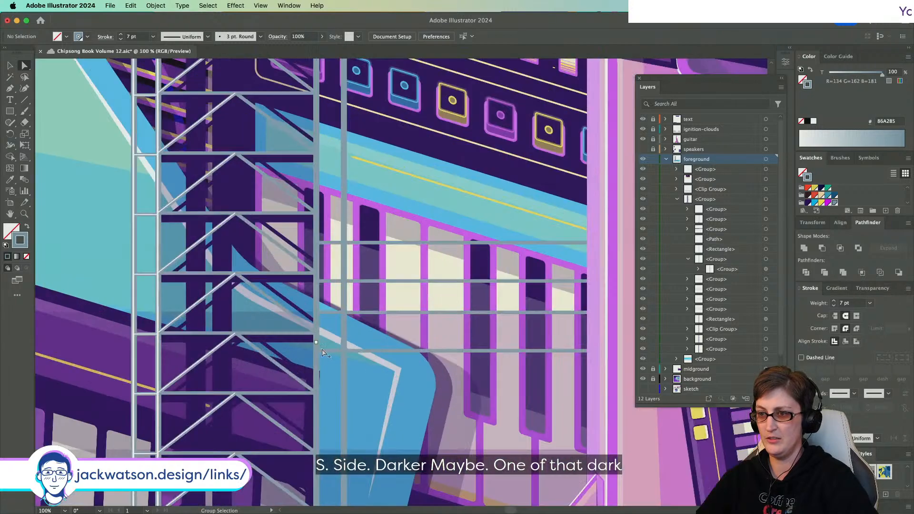
- Duplicate the thin vertical pole beside the tower in place, in front, and give the copy a dark purple #2D065D stroke
click(342, 369)
scroll(335, 349, down, 5)
scroll(336, 350, down, 2)
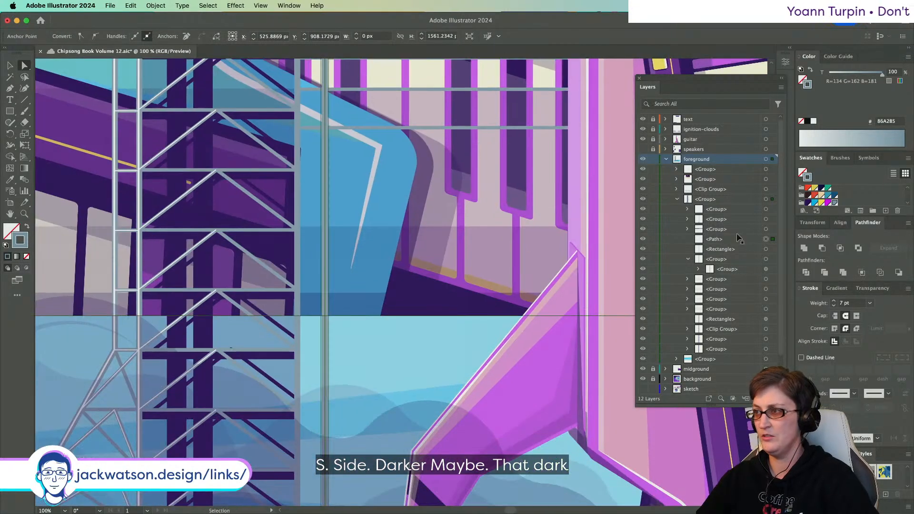
key(super+c)
key(super+f)
click(808, 203)
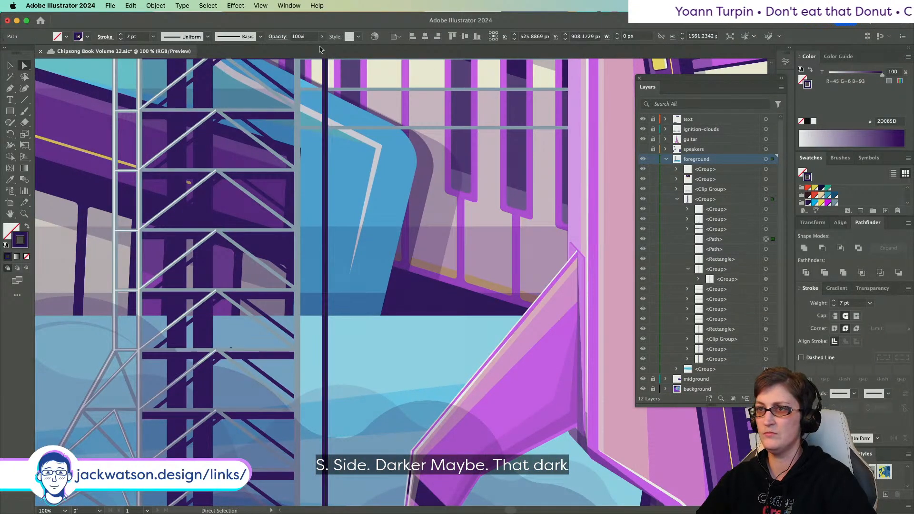
- Set the opacity of the dark purple pole copy to 25% and check it down at the tower's base
text(25)
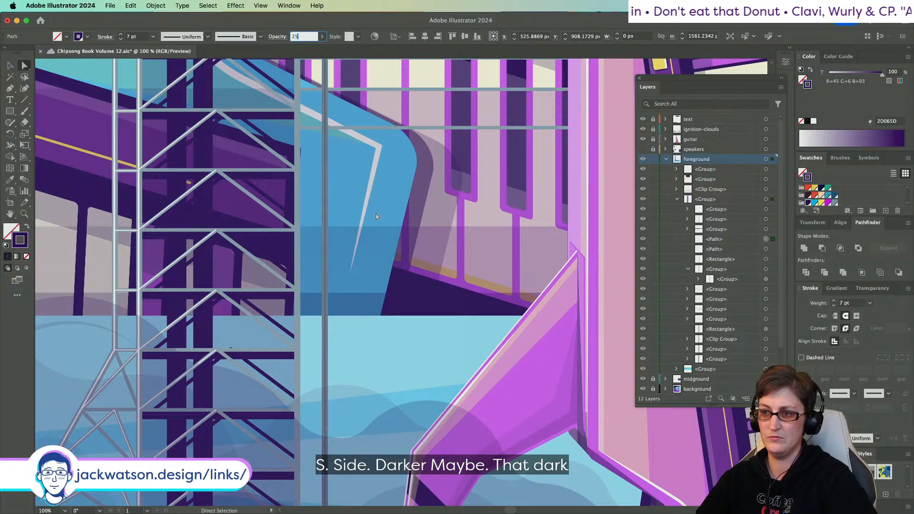
scroll(377, 220, down, 3)
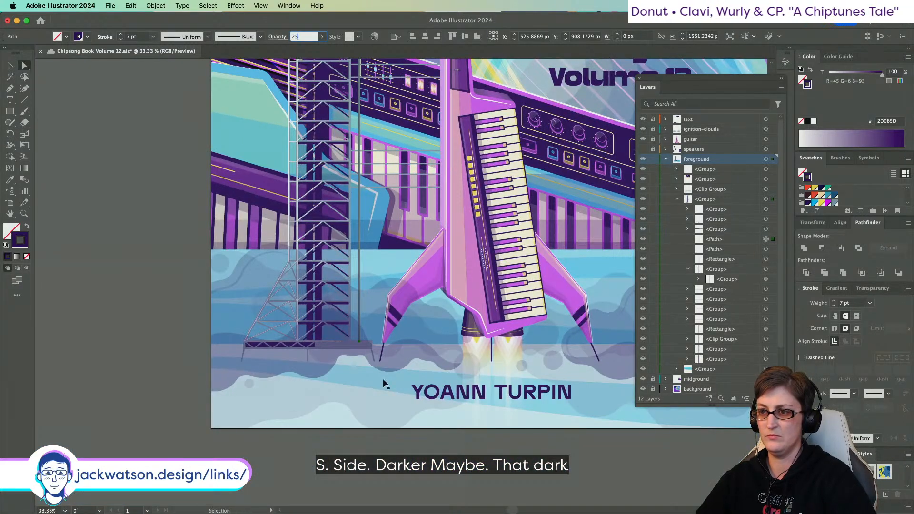
scroll(373, 418, up, 5)
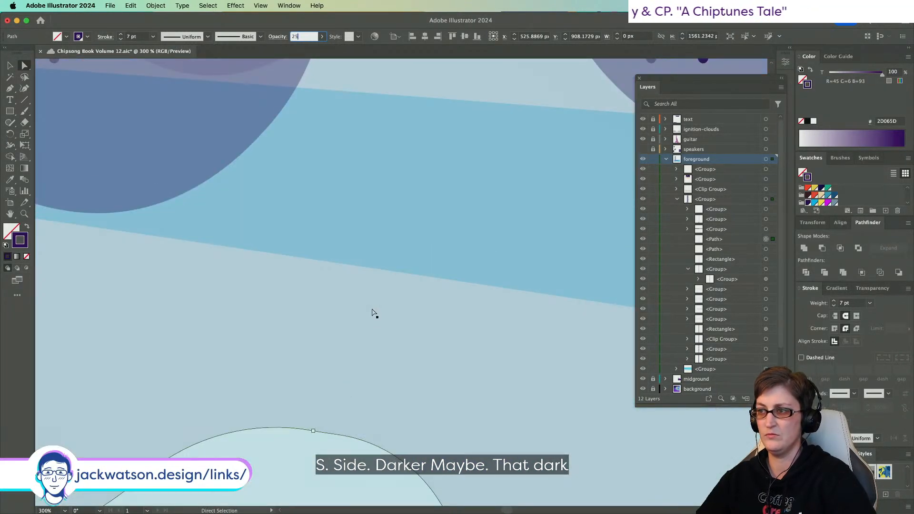
scroll(373, 312, down, 3)
scroll(374, 312, up, 1)
key(Return)
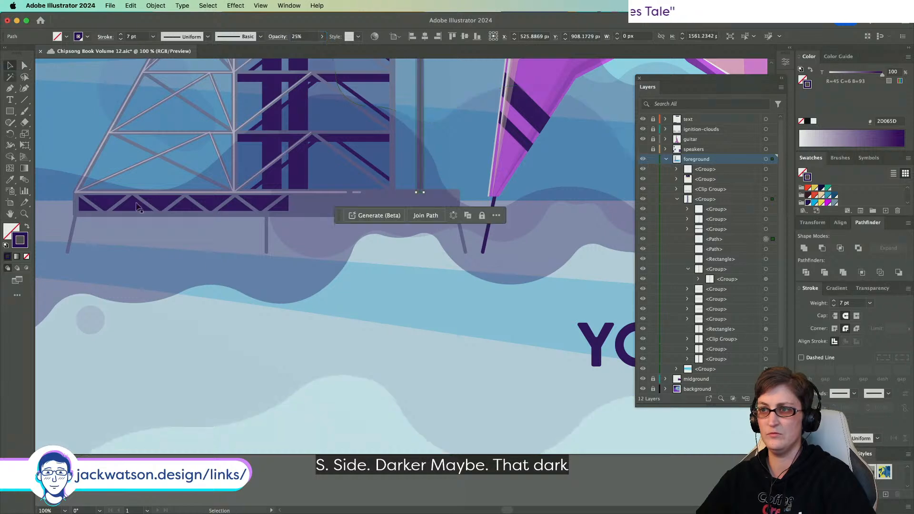
- Temporarily lock and hide the foreground layer's smoke Clip Group to compare the water area with and without it
key(v)
click(301, 441)
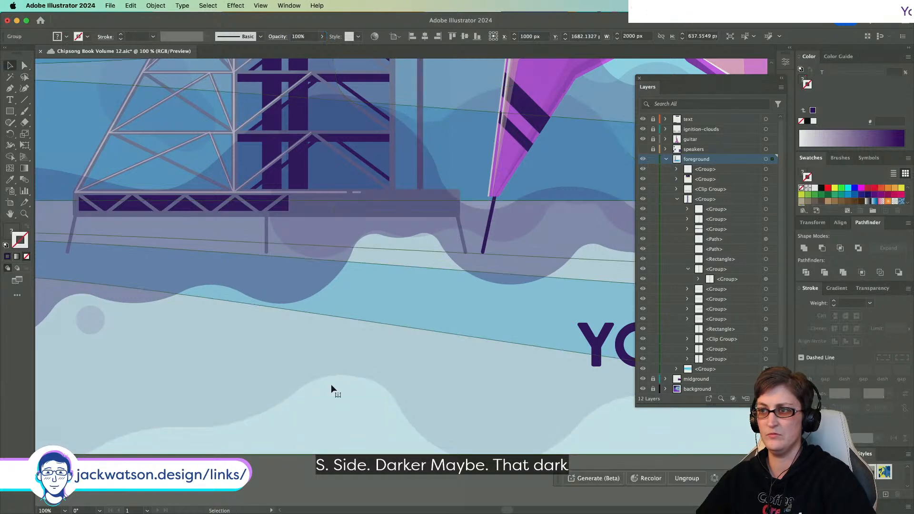
click(462, 238)
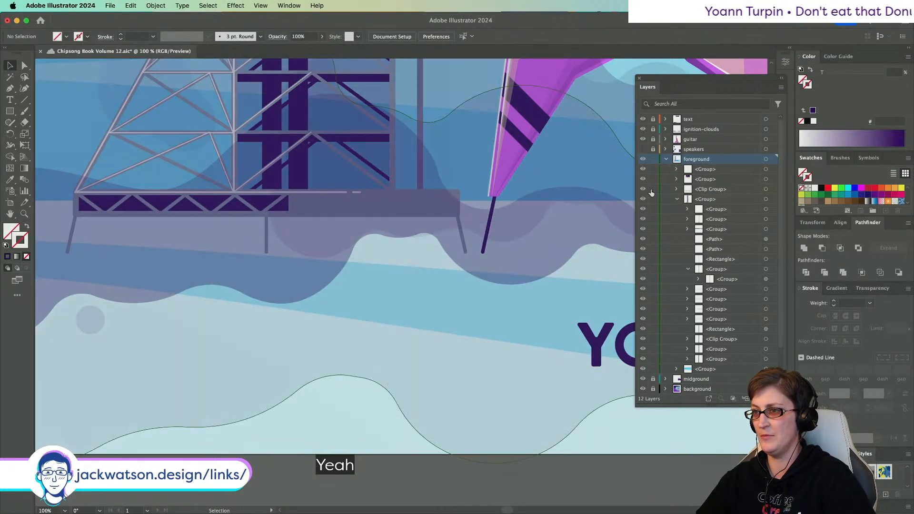
click(653, 189)
click(643, 189)
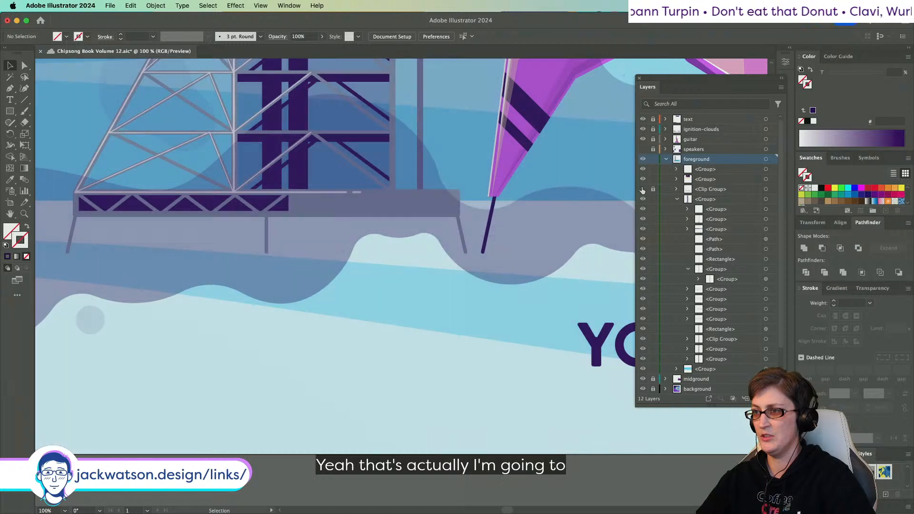
click(524, 262)
scroll(628, 248, down, 1)
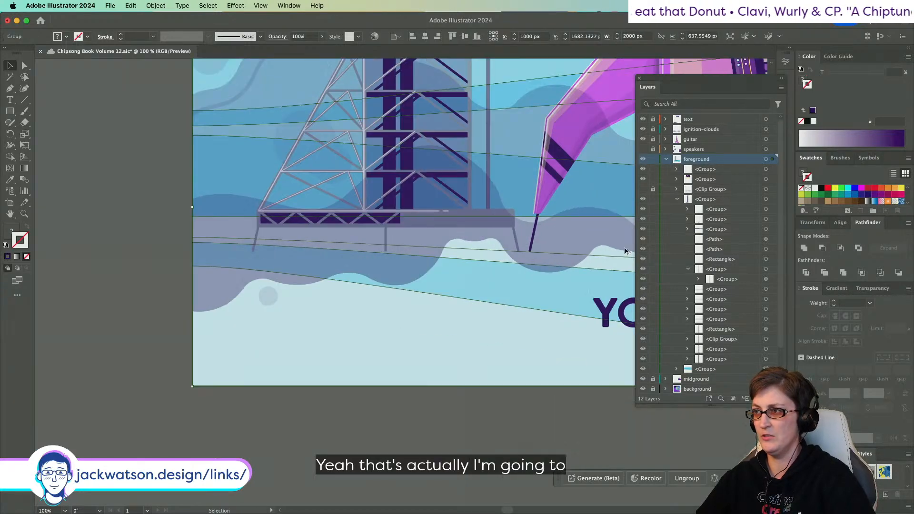
click(643, 189)
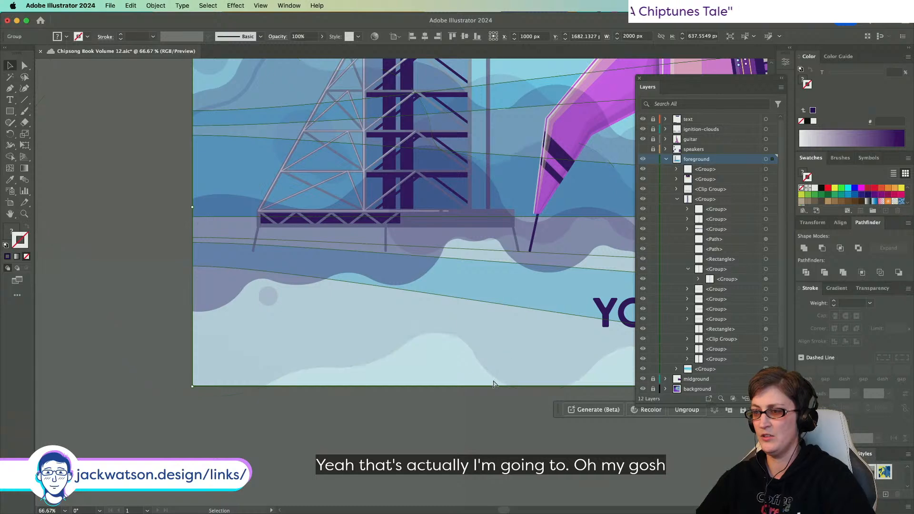
- Try deleting the smoke Clip Group from the foreground layer, compare the cover's lower area, and undo the deletion
click(214, 219)
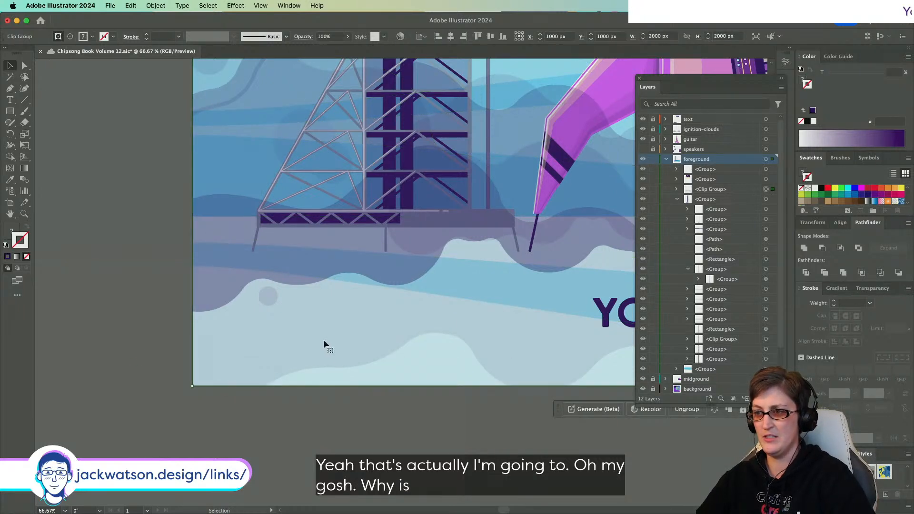
key(super+shift+a)
scroll(567, 264, down, 1)
click(767, 189)
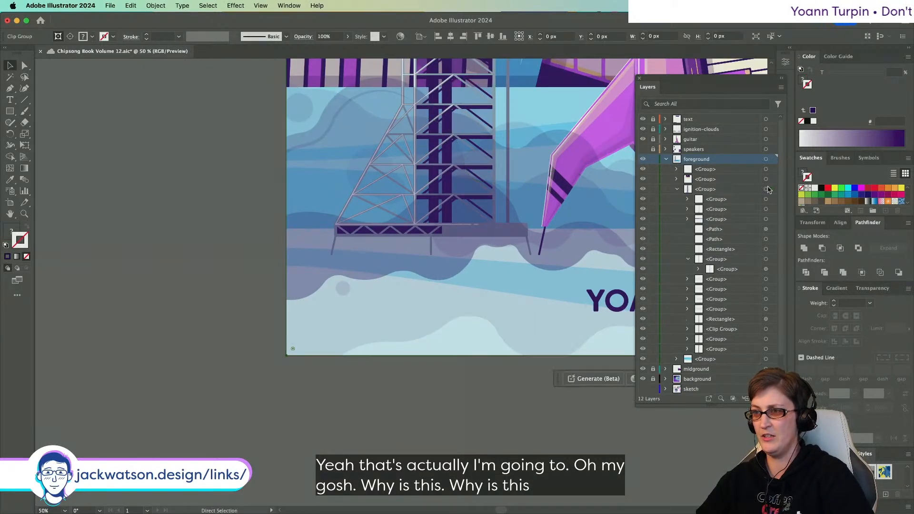
key(Delete)
key(super+z)
scroll(553, 249, right, 1)
scroll(552, 247, right, 10)
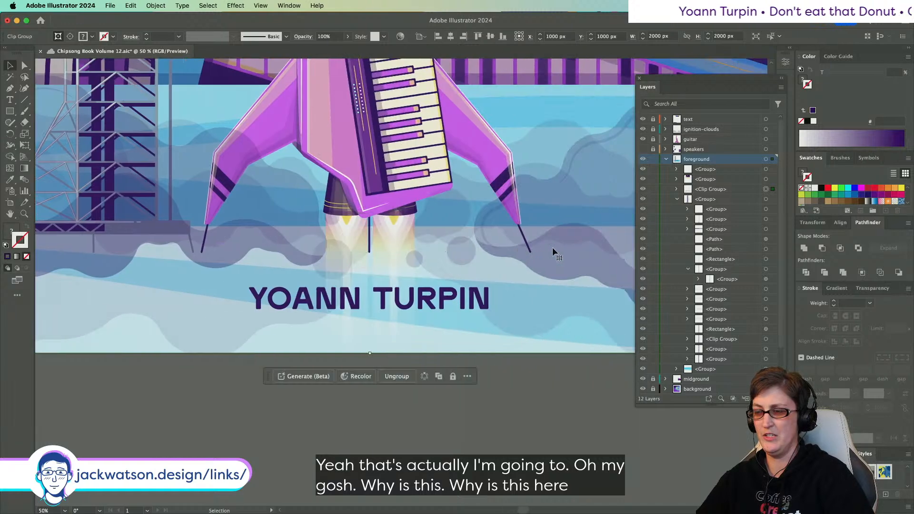
key(Delete)
key(super+z)
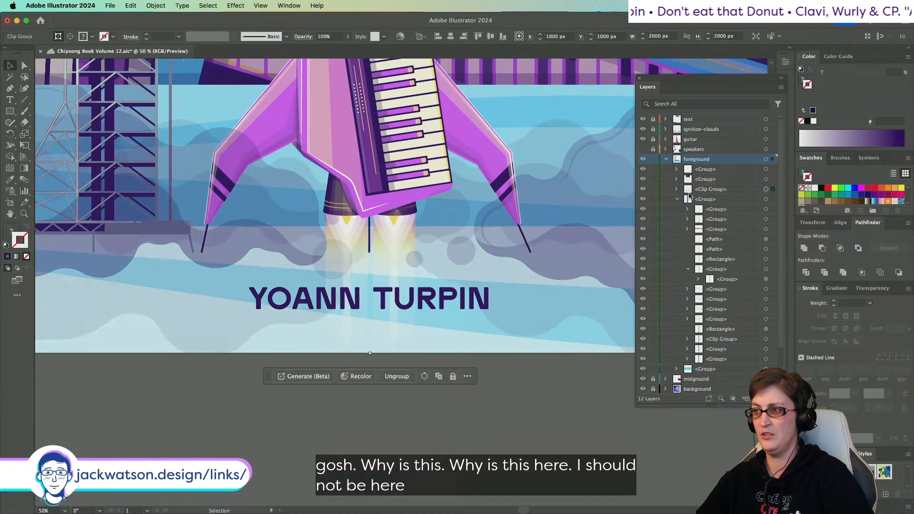
- Lock the smoke Clip Group and the striped water group in the foreground layer so the tower can be selected
click(653, 189)
scroll(171, 206, left, 8)
click(171, 207)
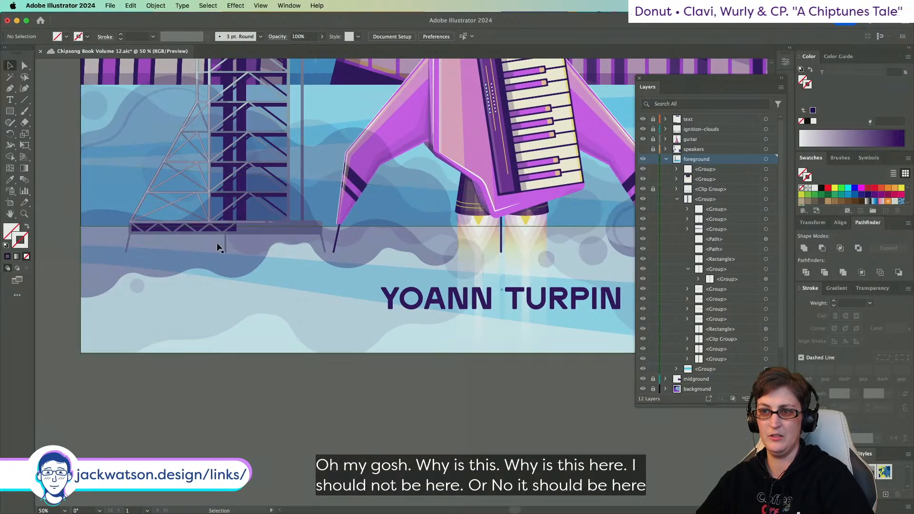
scroll(669, 255, down, 2)
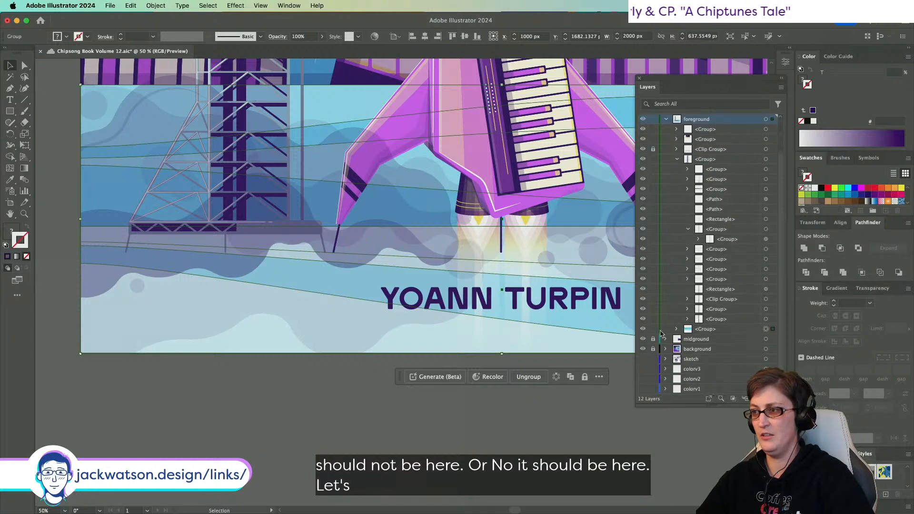
click(655, 329)
click(312, 228)
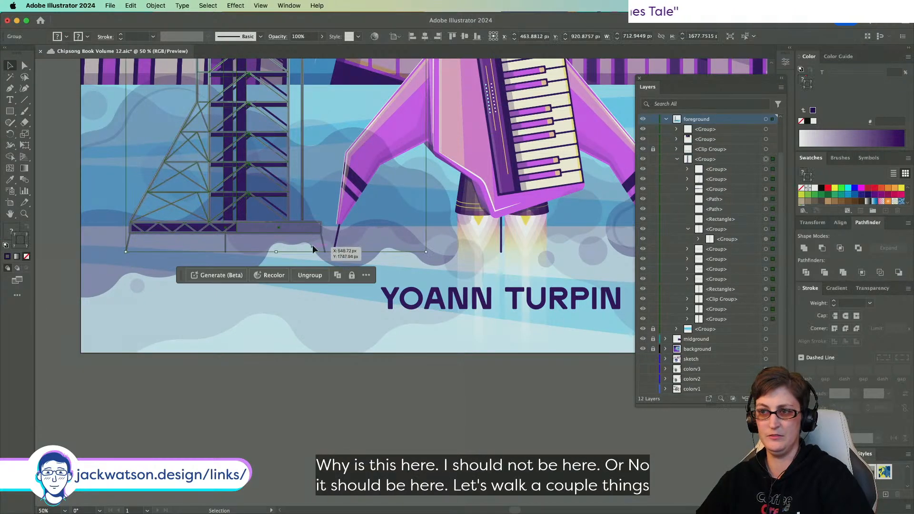
scroll(312, 230, up, 2)
scroll(302, 230, left, 5)
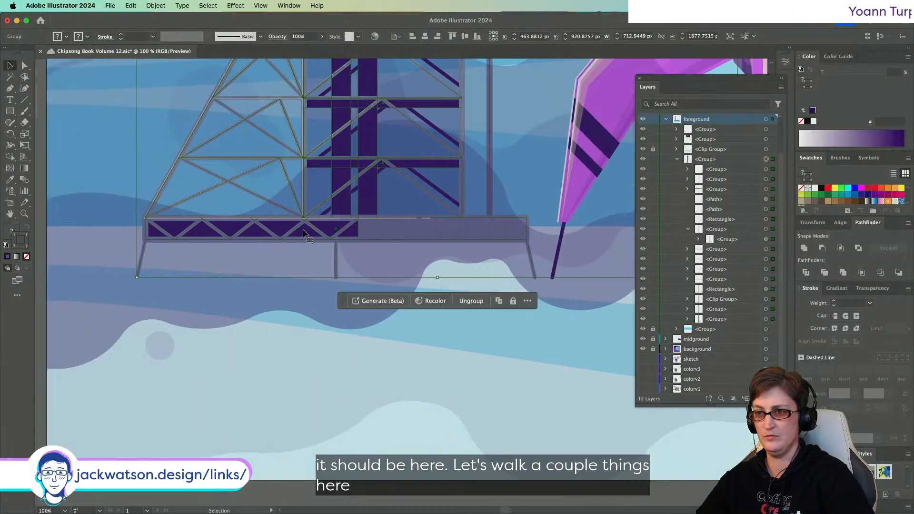
click(253, 295)
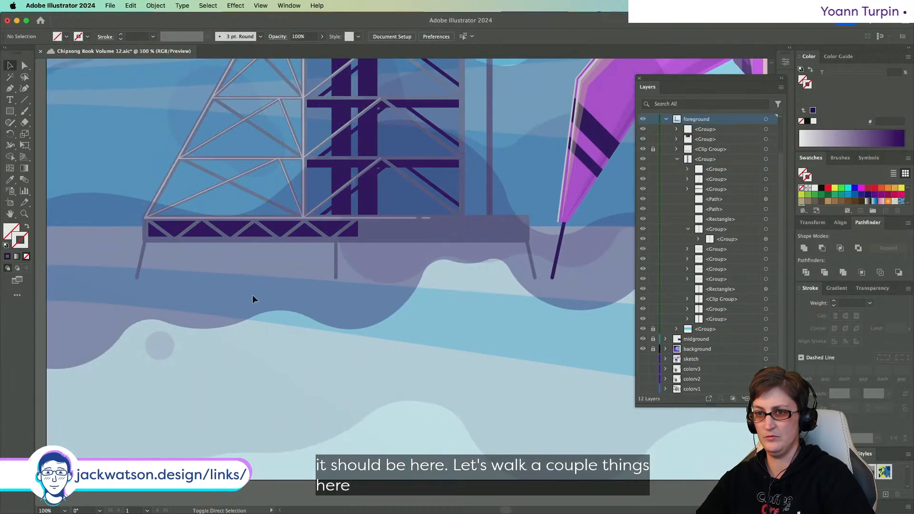
click(139, 258)
click(161, 135)
- Isolate the launch tower group and move the outer pole and its translucent shadow behind the tower's other parts
scroll(381, 183, down, 4)
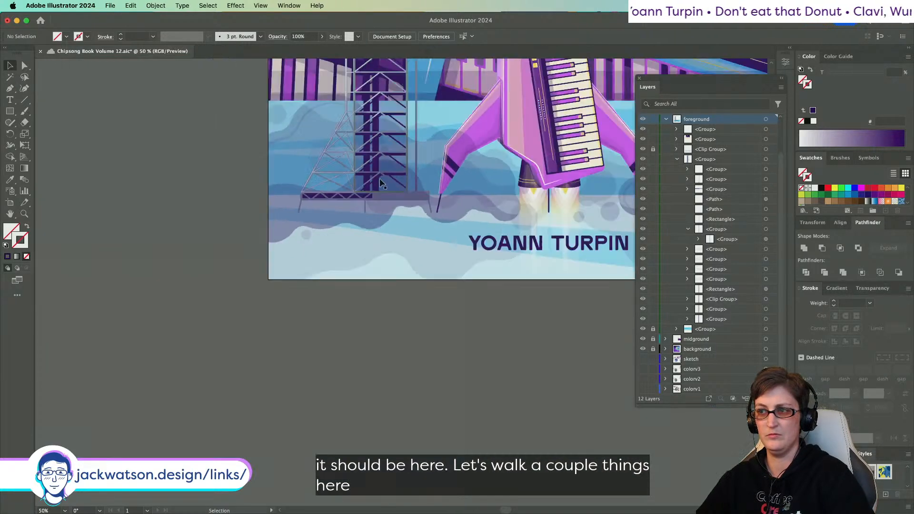
scroll(381, 182, up, 5)
scroll(381, 182, right, 2)
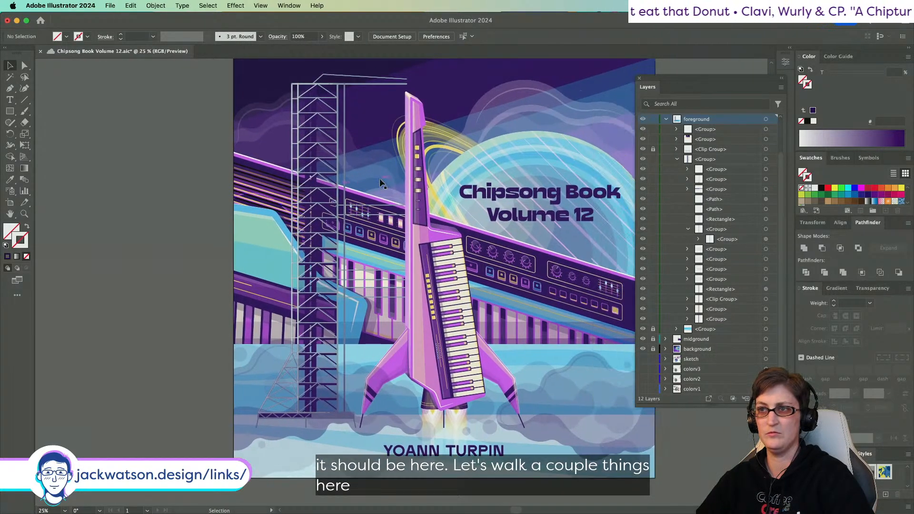
scroll(363, 159, up, 1)
scroll(351, 160, up, 2)
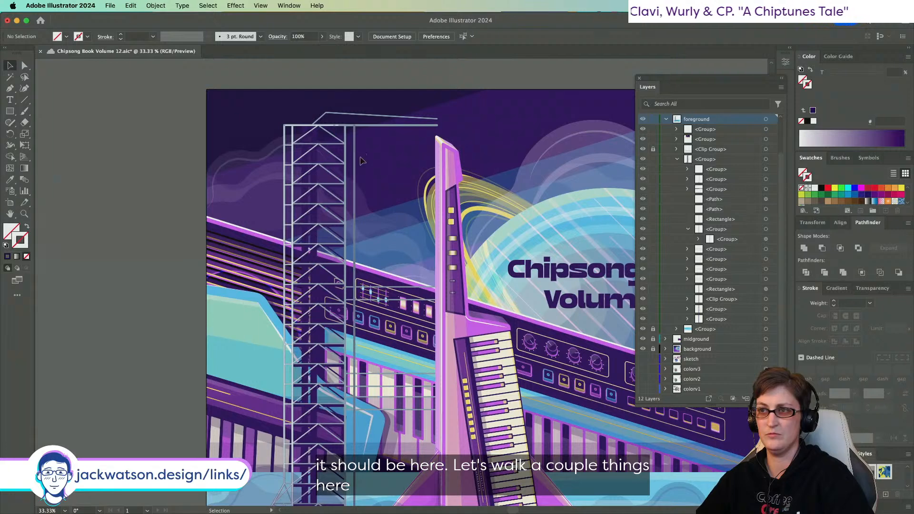
click(353, 167)
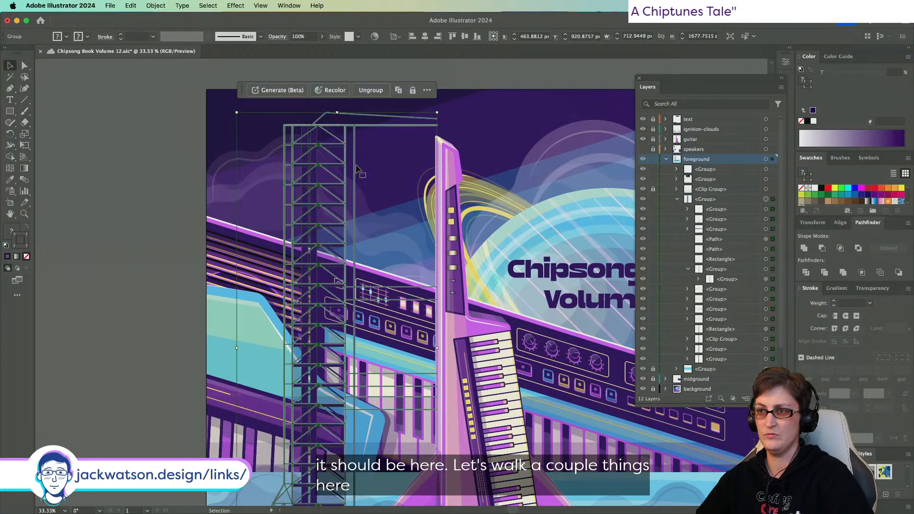
double_click(357, 167)
click(349, 174)
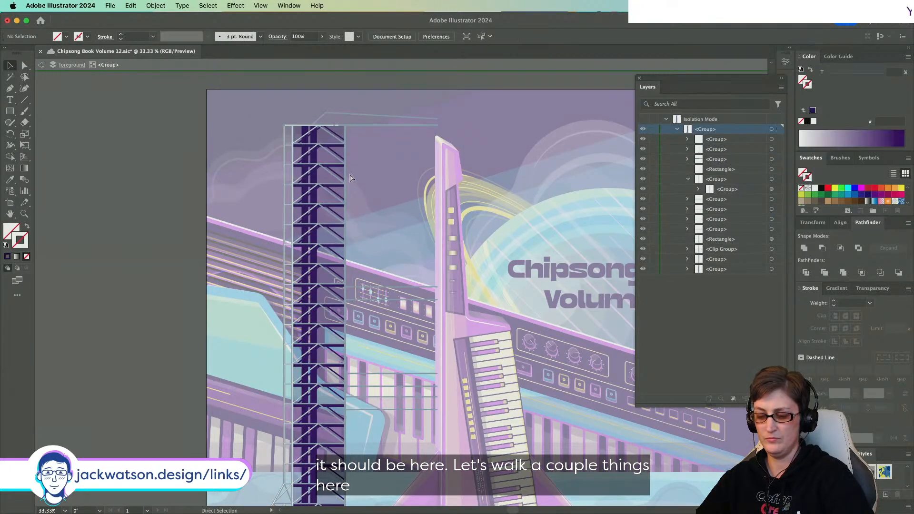
scroll(346, 181, down, 10)
- In the tower's base group, overlay a copy of the support legs stroked dark purple (#2D065D) at 25% opacity
click(282, 331)
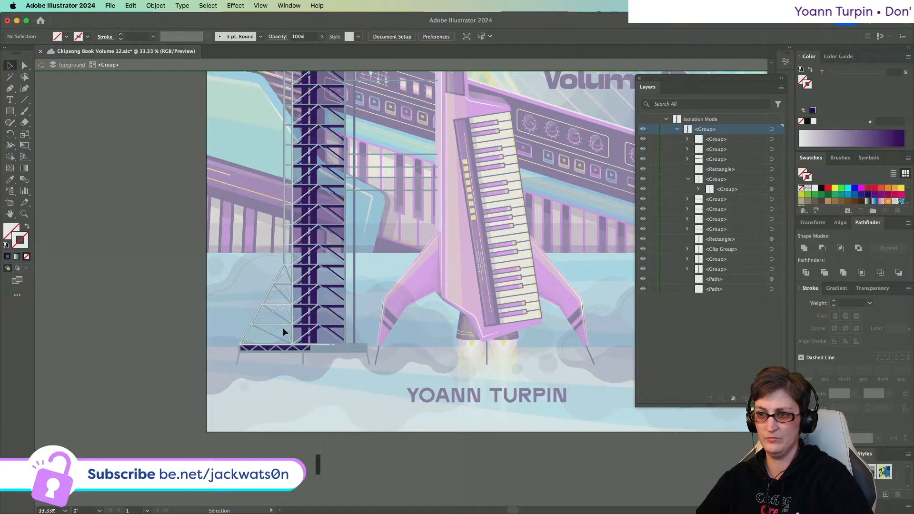
scroll(264, 366, up, 2)
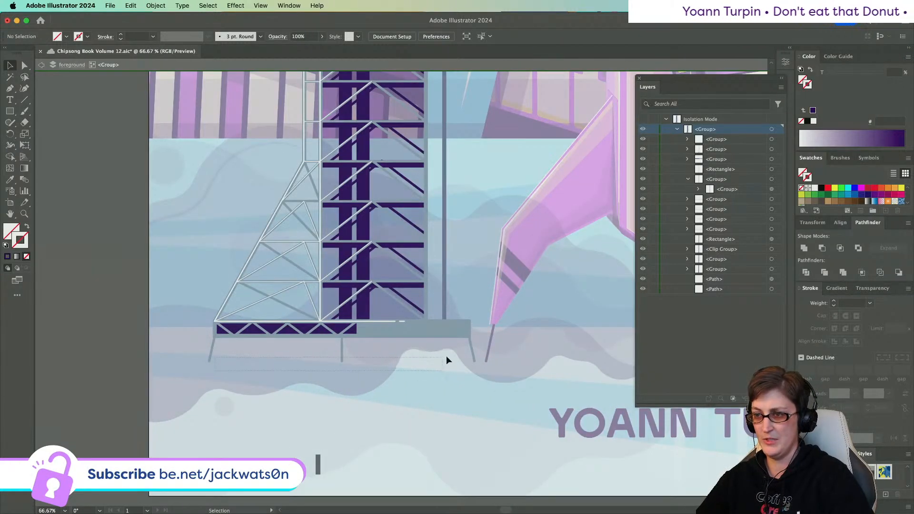
drag(446, 360, 477, 348)
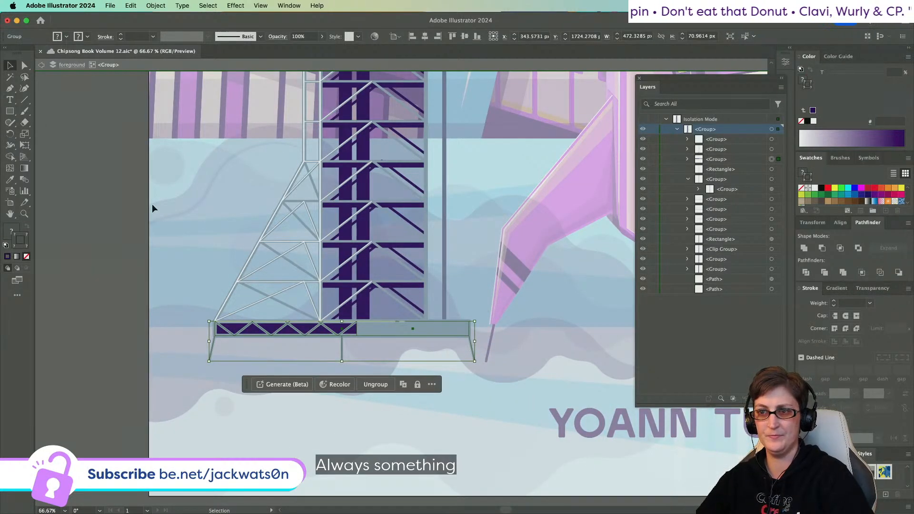
double_click(216, 340)
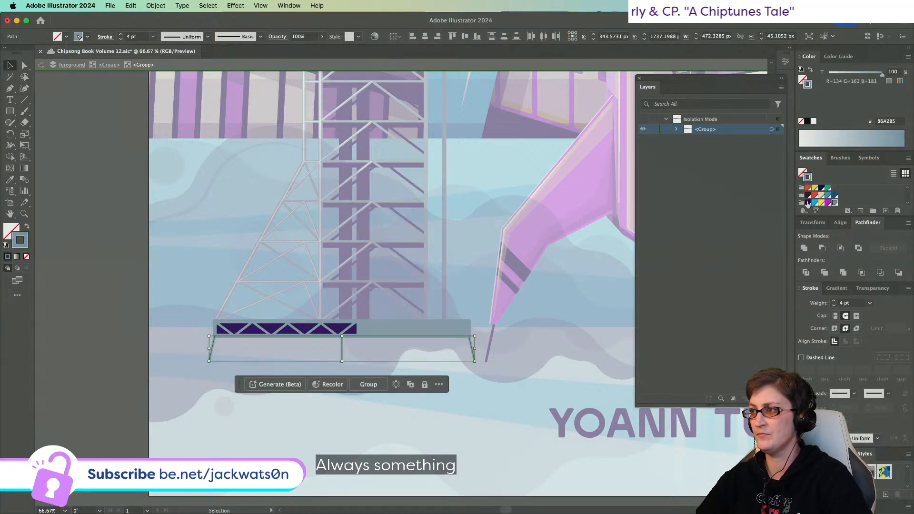
click(808, 203)
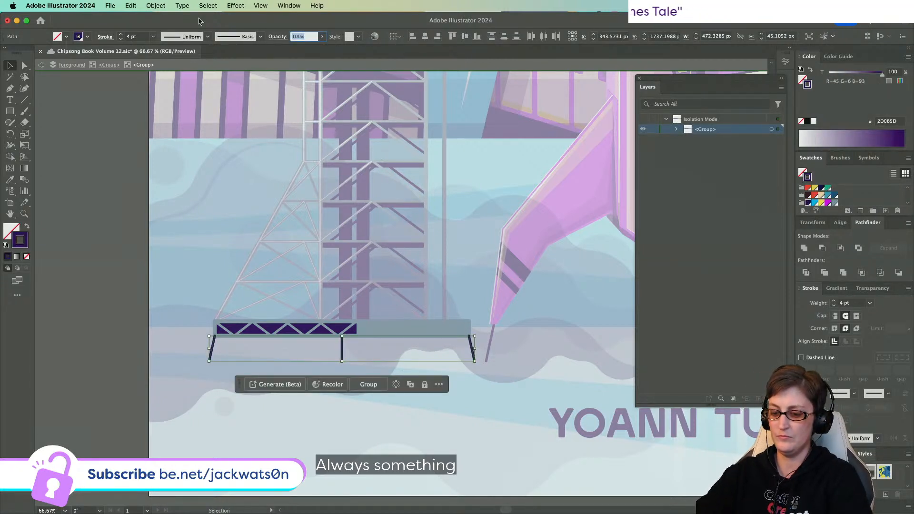
text(25)
key(shift+Tab)
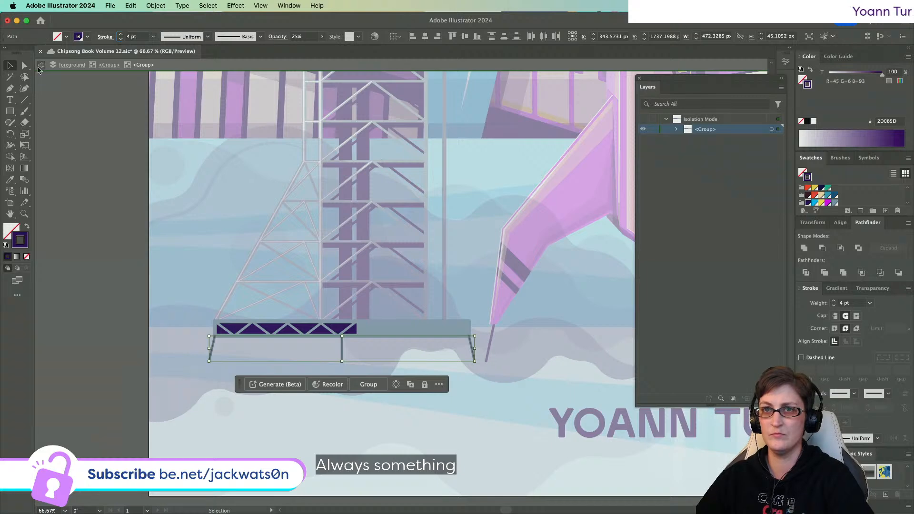
click(38, 68)
click(38, 67)
key(super+z)
key(super+z)
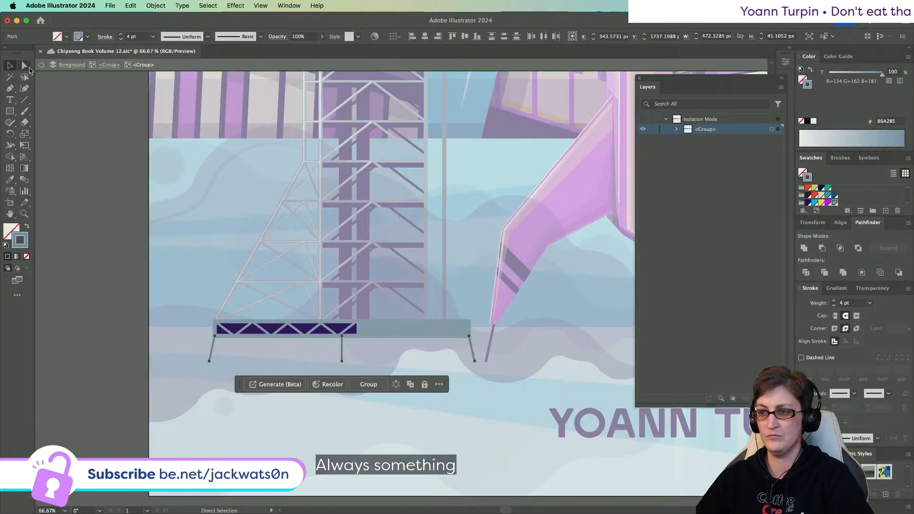
key(super+shift+z)
drag(519, 416, 199, 348)
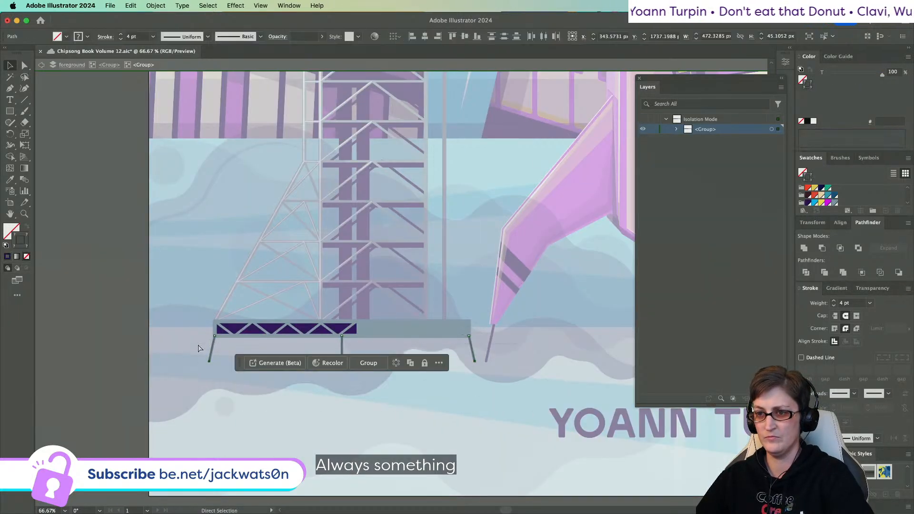
key(Delete)
key(super+z)
key(v)
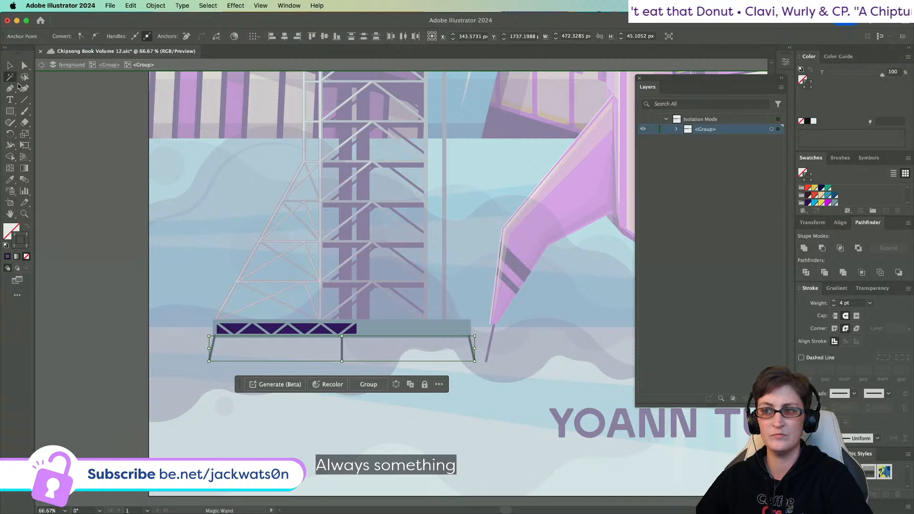
- Group the base legs with their translucent purple copies, send them behind the platform, and leave isolation mode
click(494, 342)
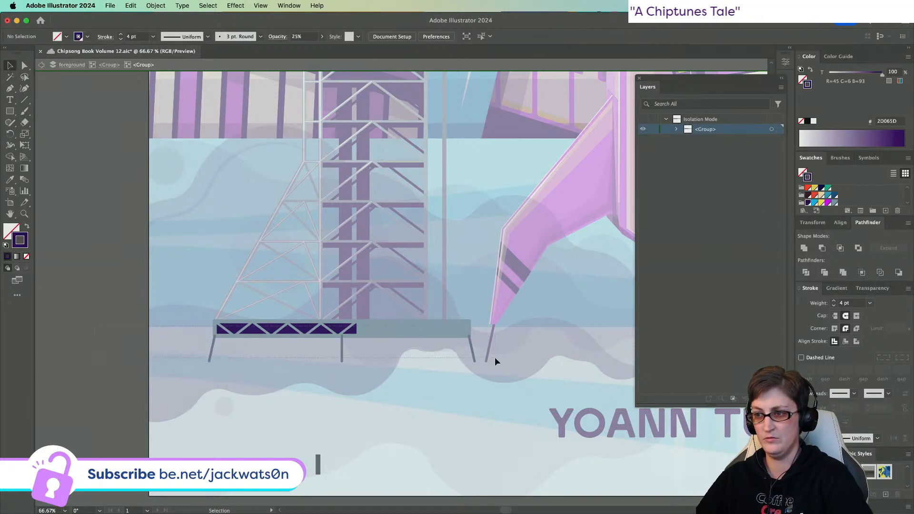
drag(495, 357, 496, 361)
drag(150, 345, 154, 347)
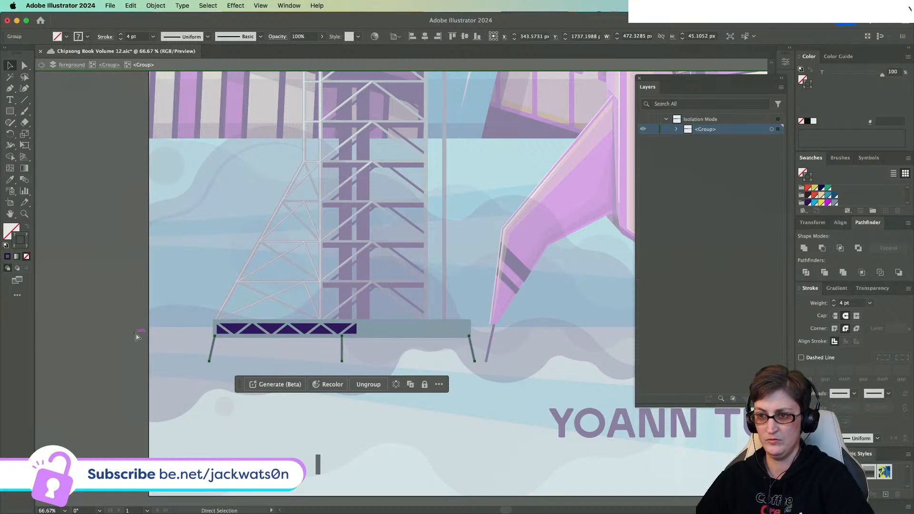
key(super+x)
key(super+b)
click(97, 90)
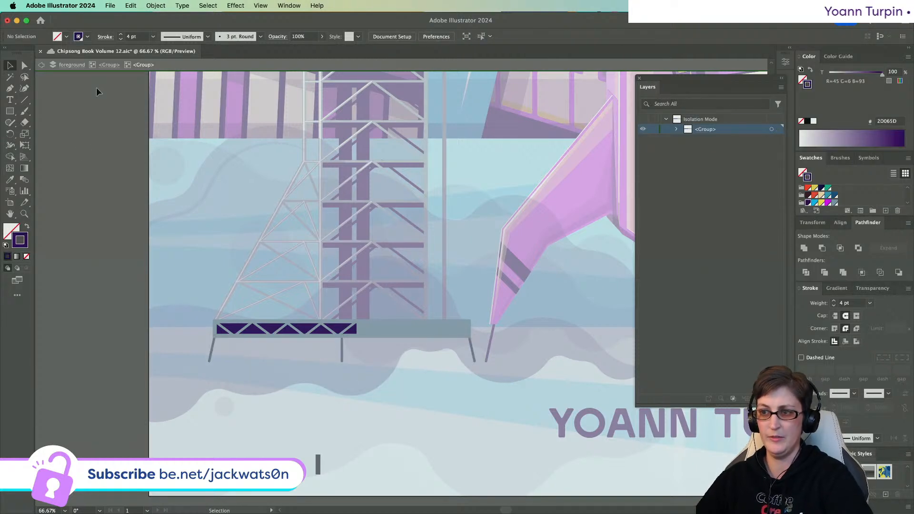
click(41, 66)
scroll(318, 201, down, 1)
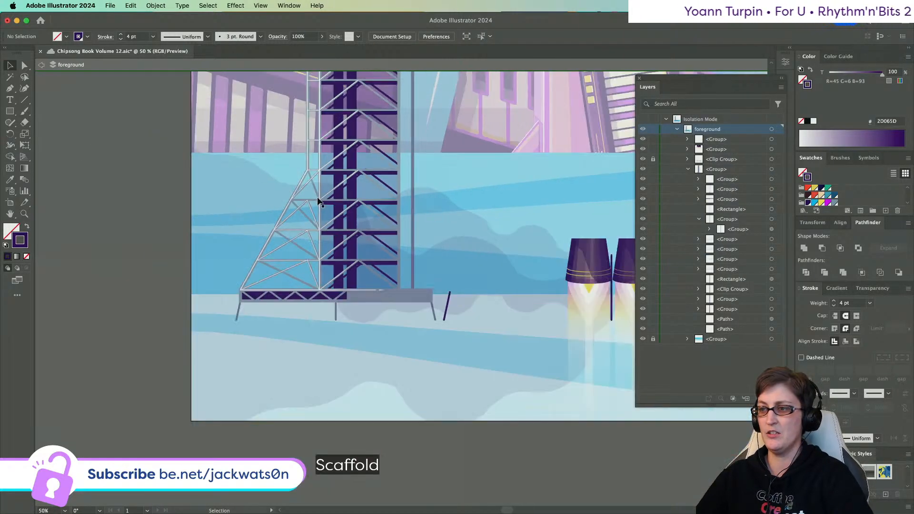
scroll(68, 79, right, 3)
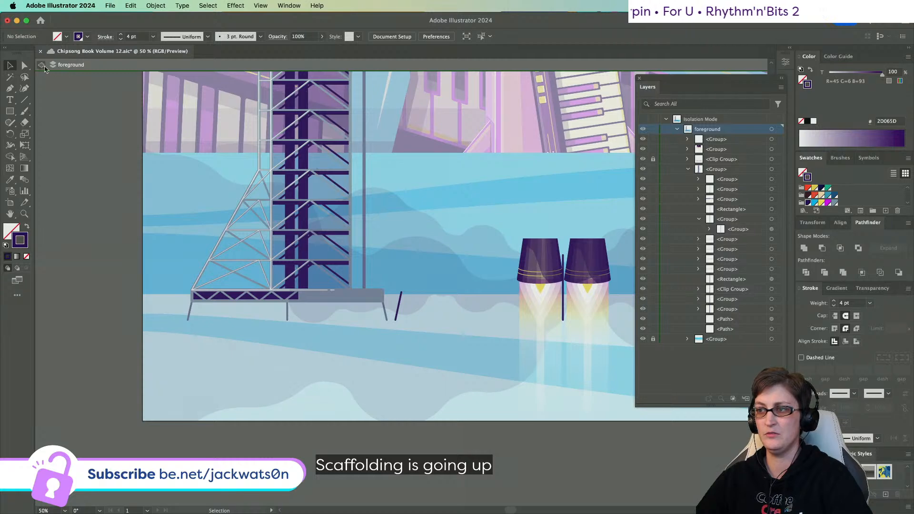
click(44, 67)
- Add an anchor point near the tower end of the upper walkway's top rail and lower its rocket-side end into a slope
scroll(193, 134, up, 3)
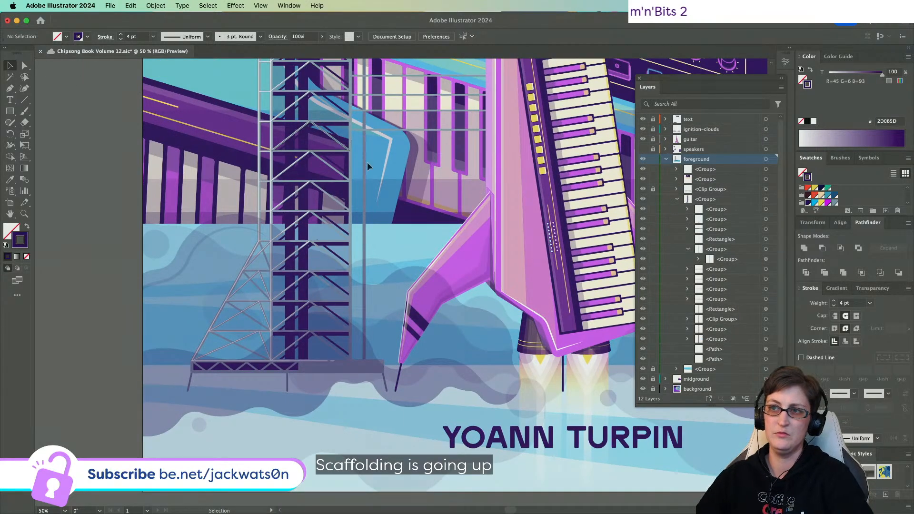
scroll(404, 172, up, 10)
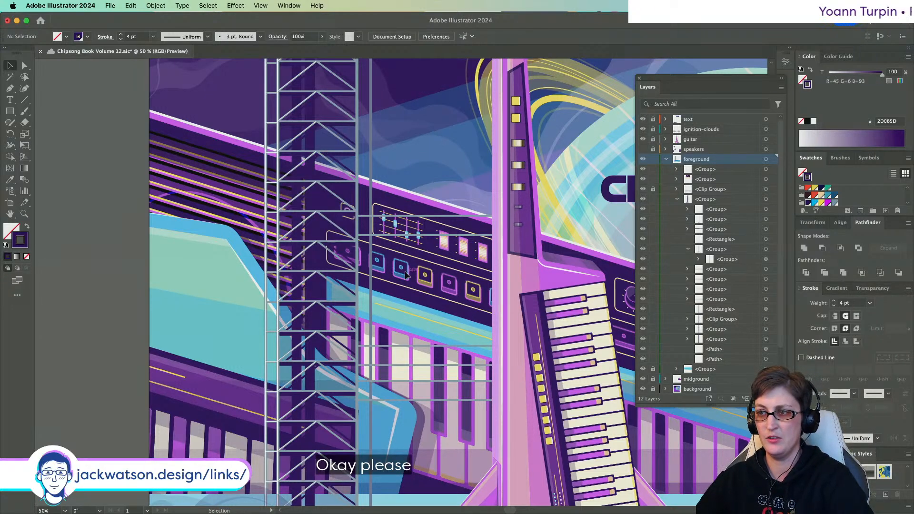
drag(406, 275, 369, 270)
key(super+equal)
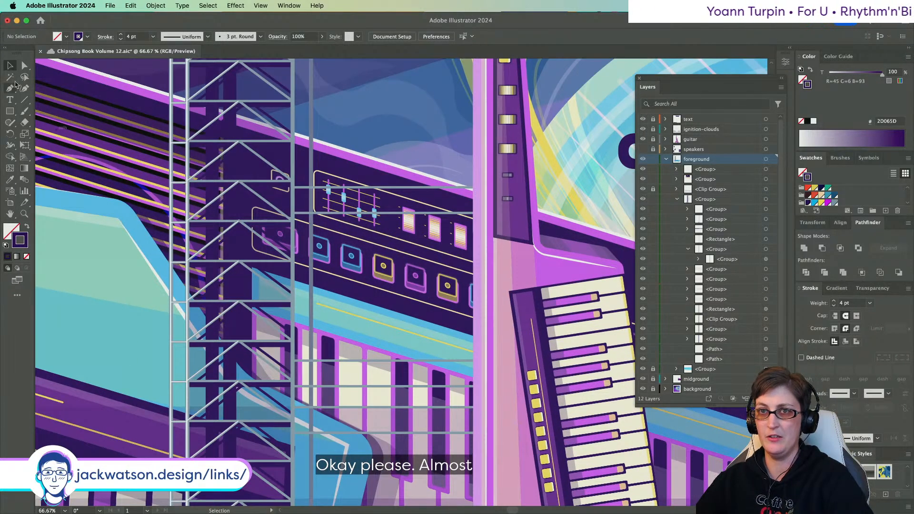
drag(425, 394, 314, 251)
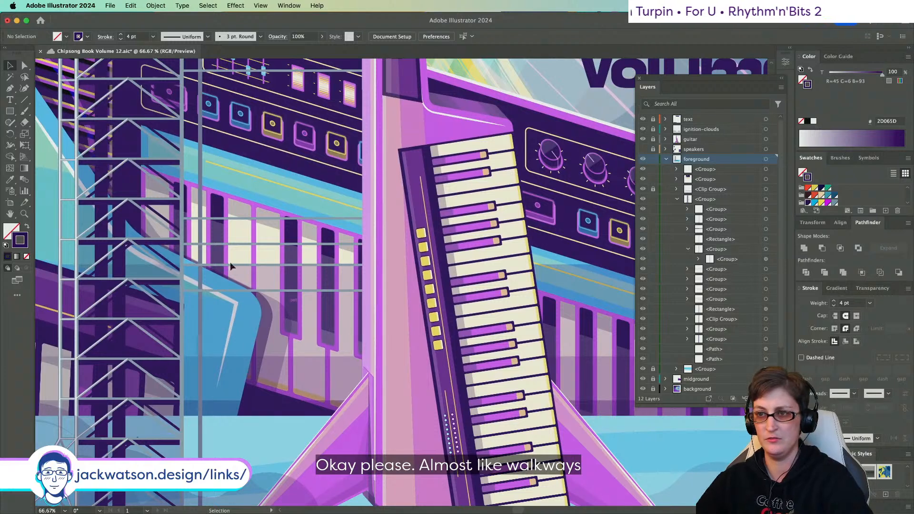
double_click(234, 220)
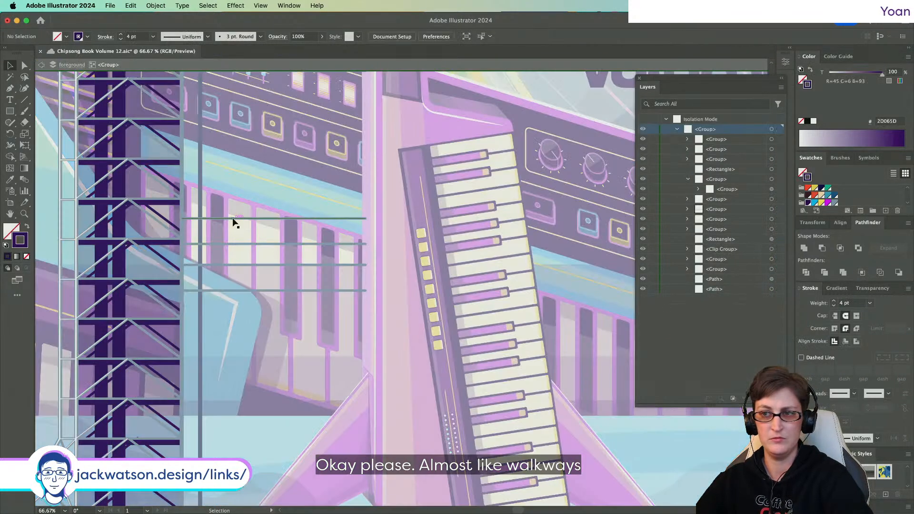
click(233, 219)
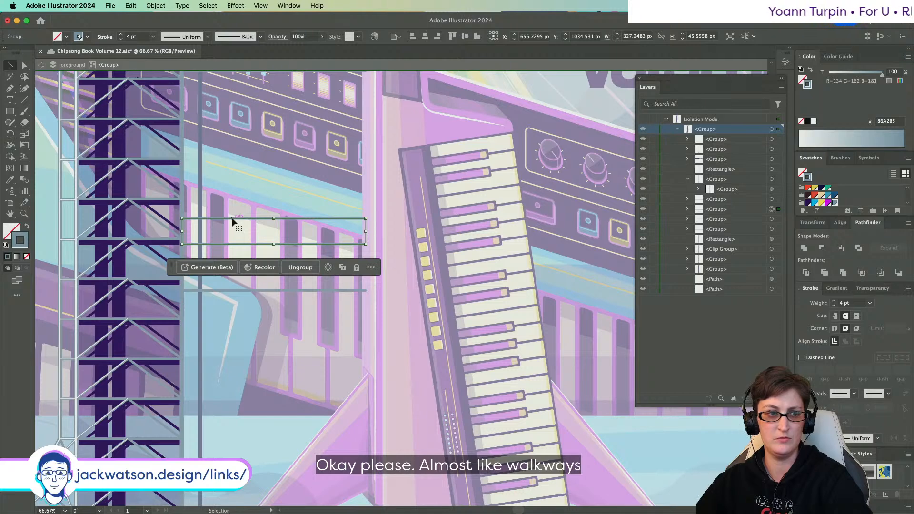
double_click(232, 220)
click(237, 218)
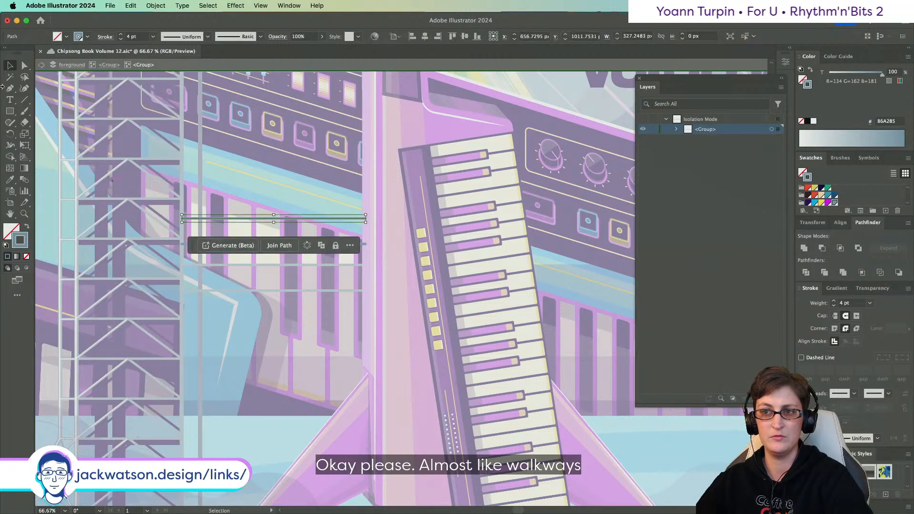
key(p)
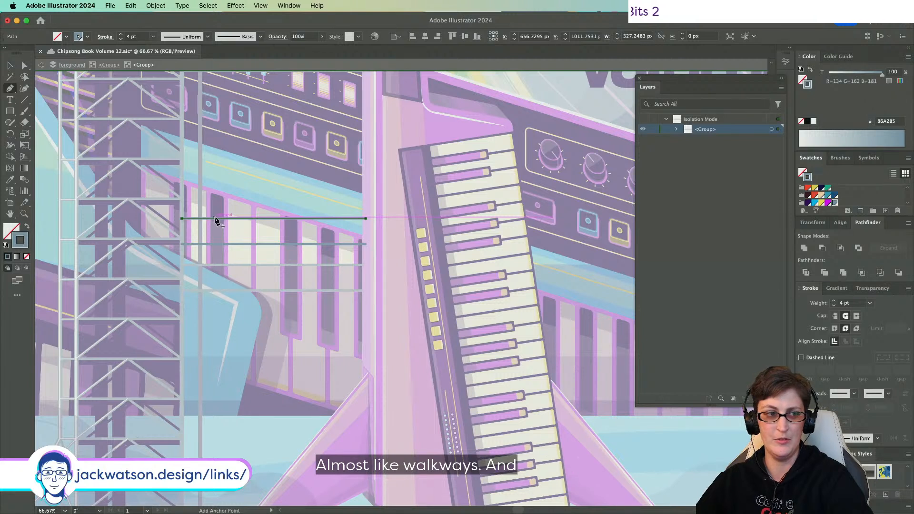
click(214, 219)
key(a)
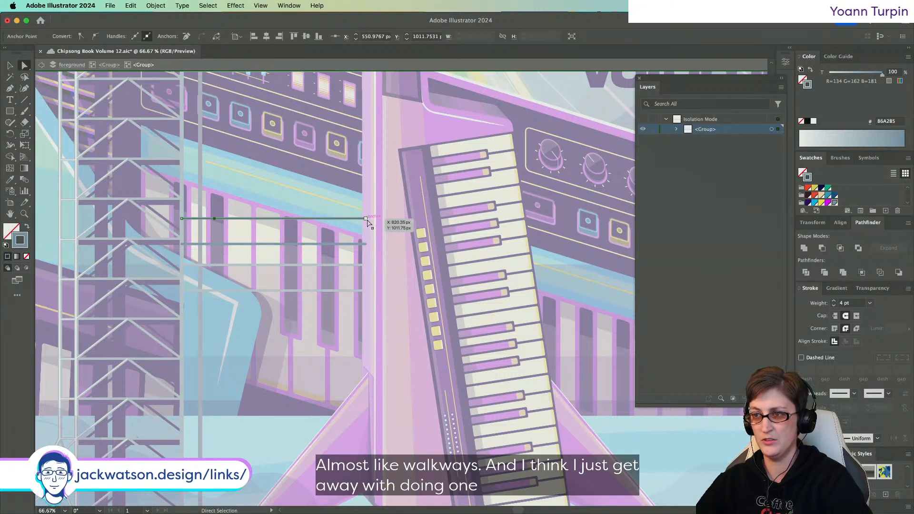
drag(366, 219, 365, 238)
drag(213, 219, 222, 218)
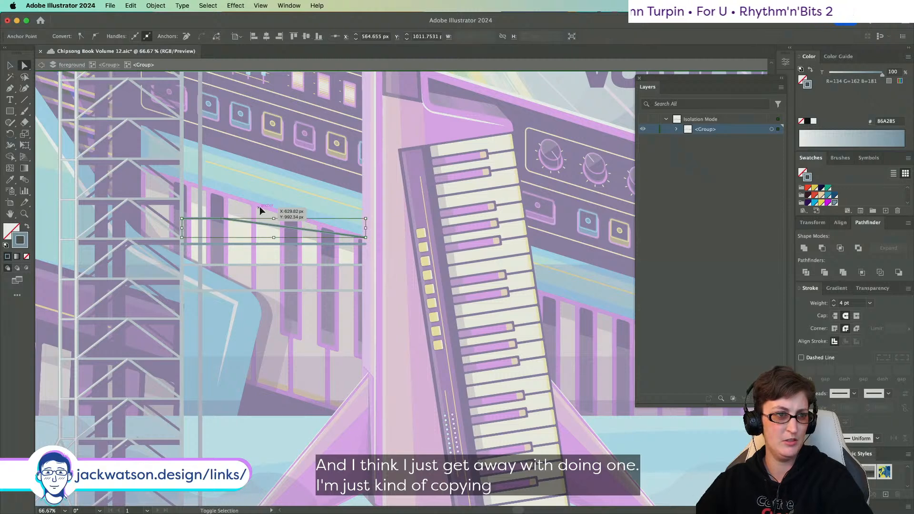
- Move the upper walkway up so its lower rail lines up with the tower's nearest crossbar
key(super+shift+a)
scroll(260, 208, up, 1)
scroll(258, 213, left, 3)
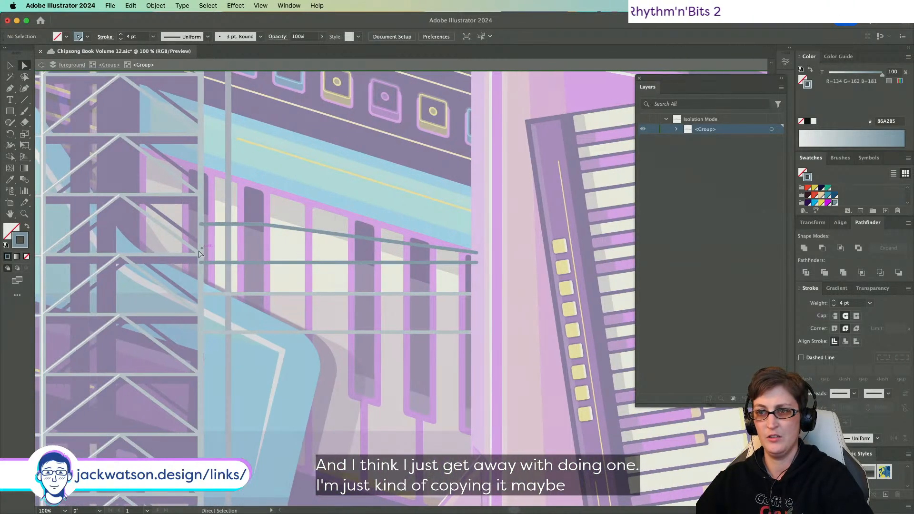
click(225, 263)
click(11, 67)
click(344, 217)
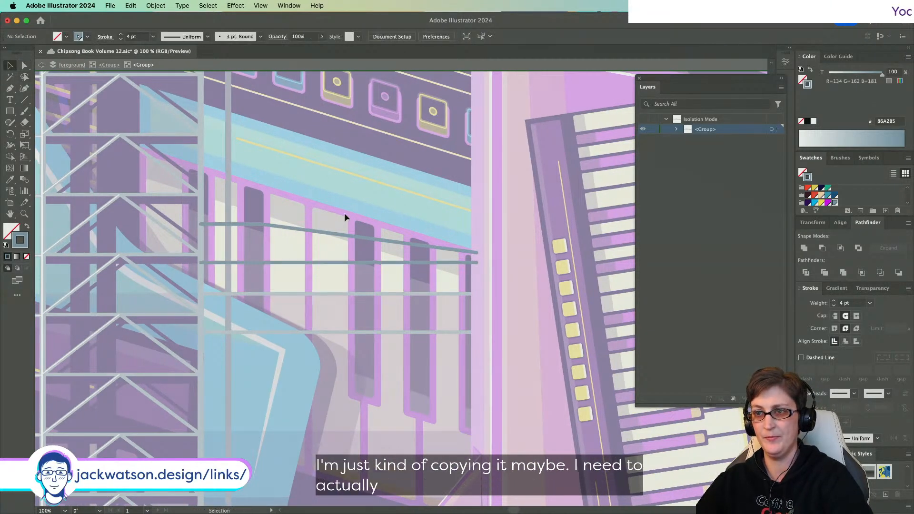
drag(316, 255, 267, 262)
scroll(184, 249, up, 3)
click(42, 66)
key(a)
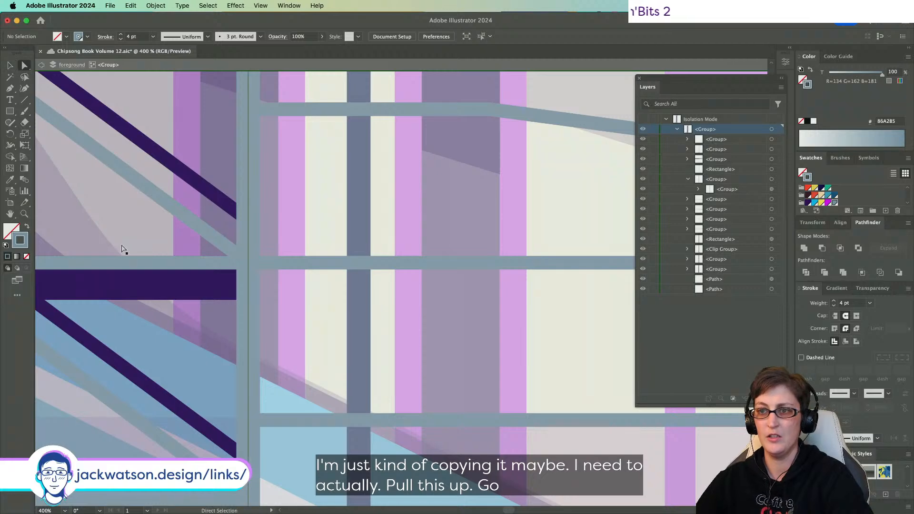
- Lock the purple rectangle in the tower group, copy the tower's dark purple crossbar under the upper walkway's lower rail, and stretch it to the walkway's full length
scroll(157, 286, down, 3)
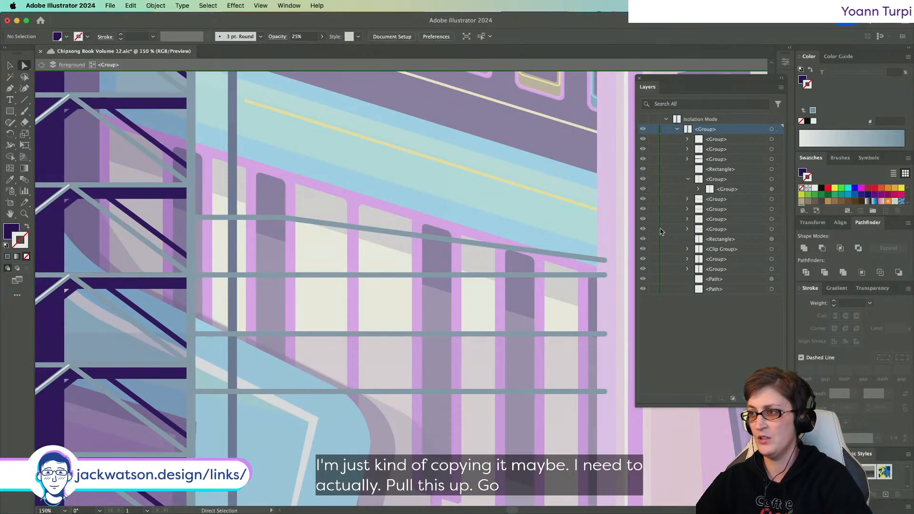
click(653, 239)
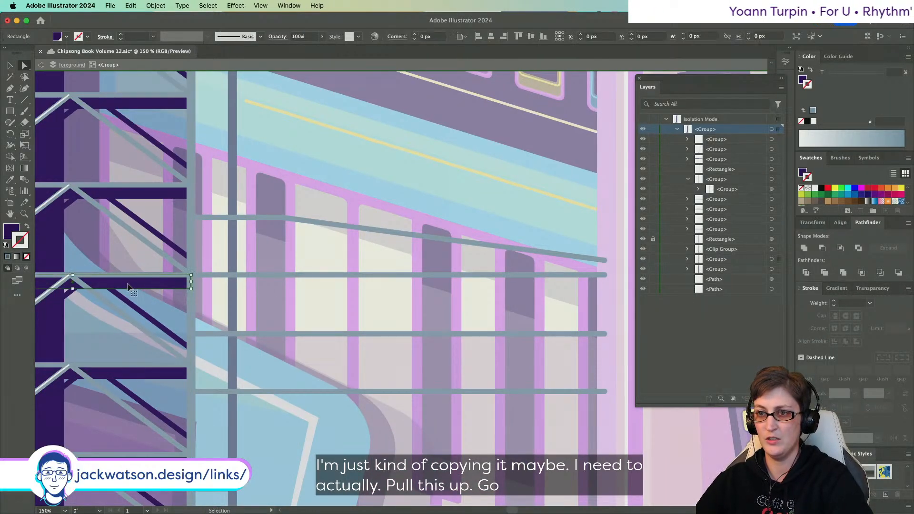
drag(148, 288, 365, 292)
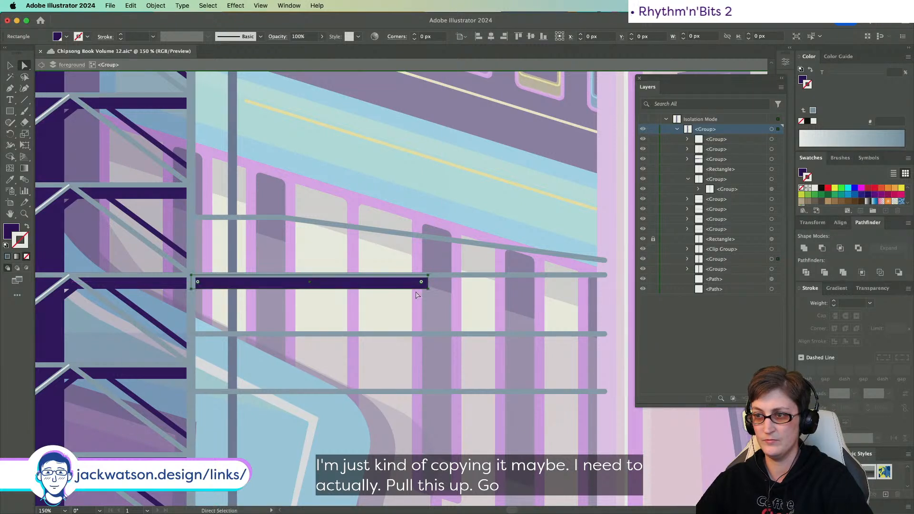
click(428, 290)
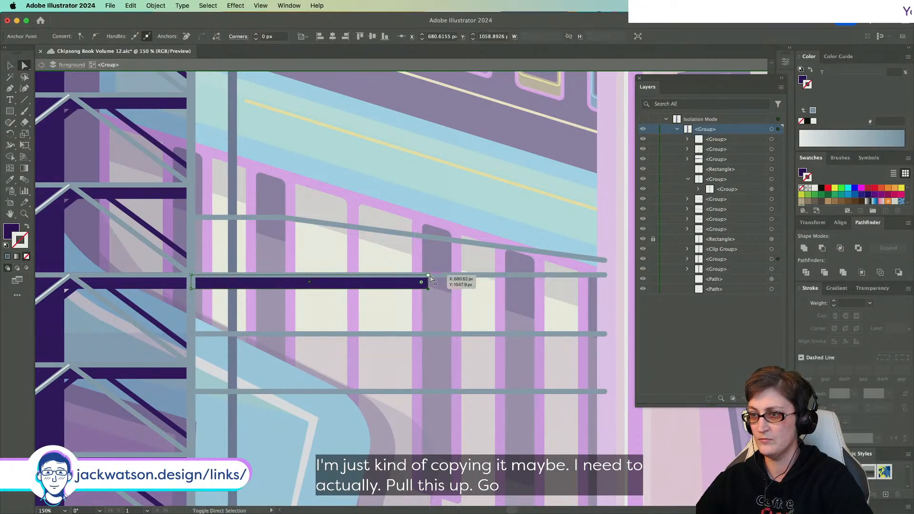
drag(430, 277, 606, 287)
- Move the dark purple deck bar into the upper walkway's group by cutting it, isolating the group, and pasting it behind the rails
click(591, 281)
key(super+x)
click(562, 276)
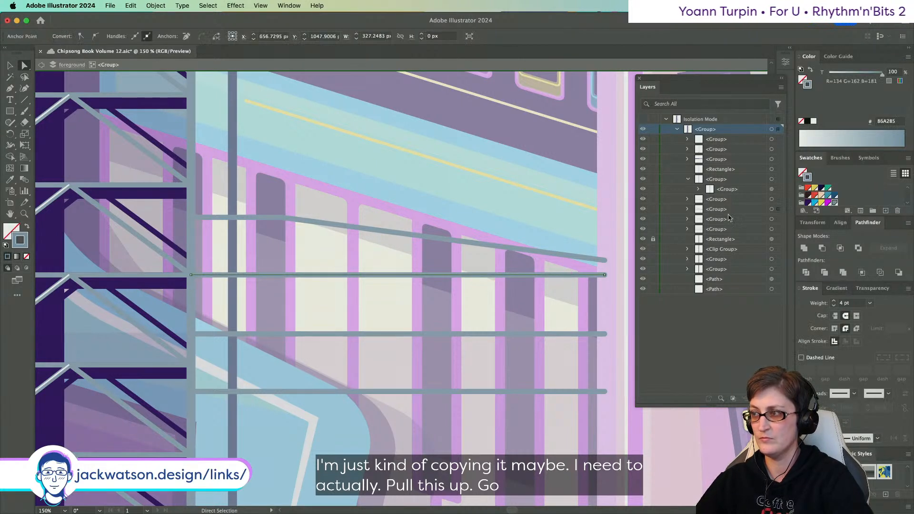
click(772, 209)
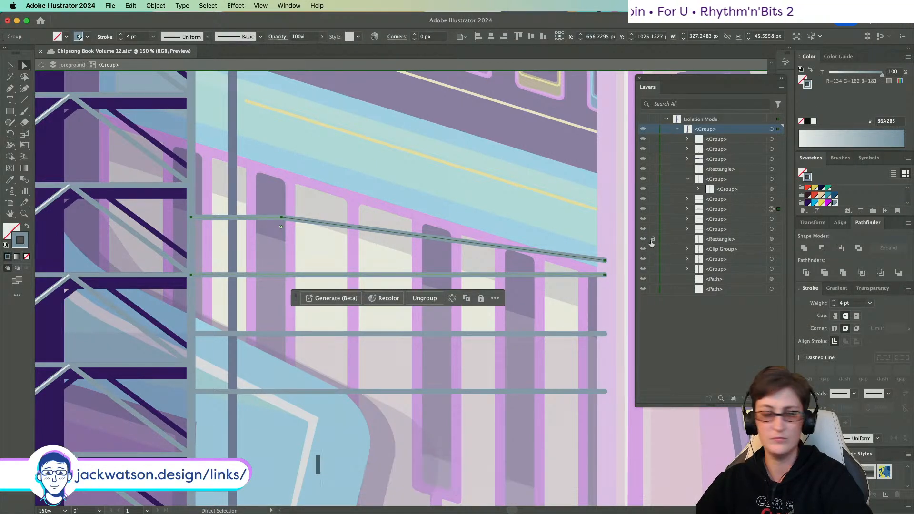
right_click(443, 223)
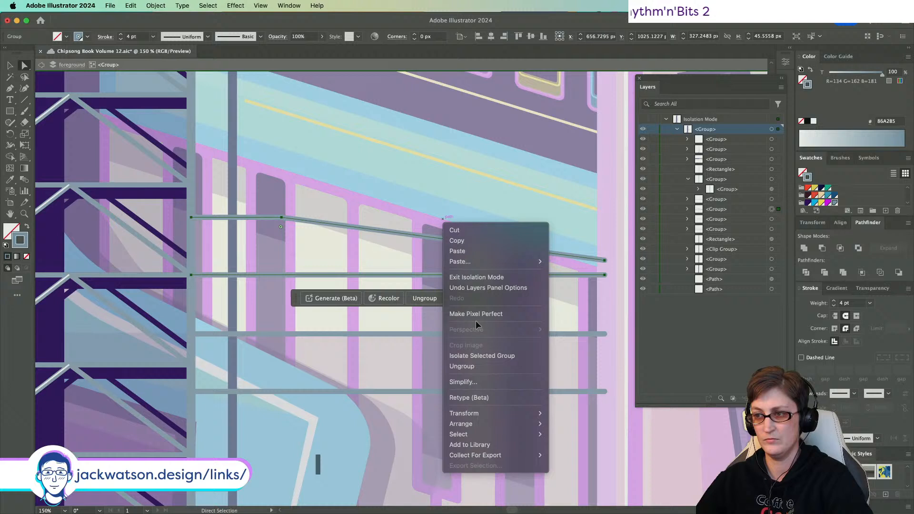
click(480, 352)
key(super+b)
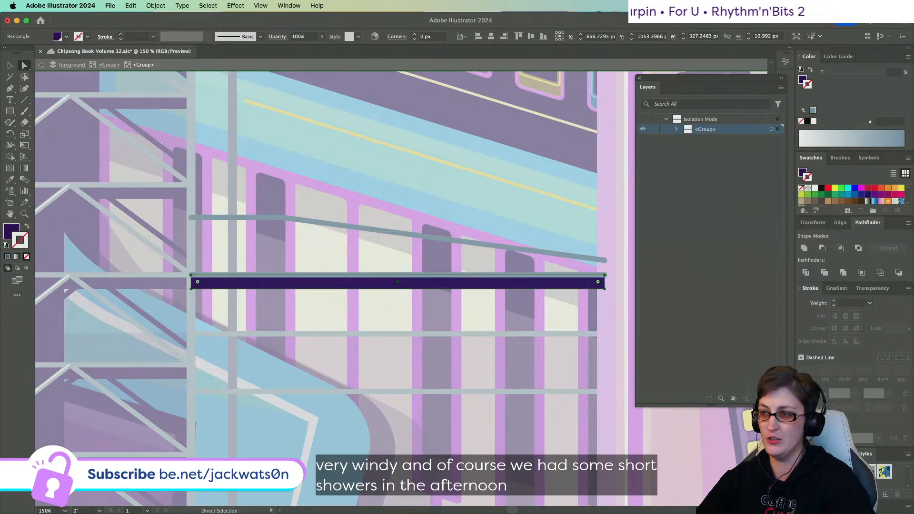
- Draw a vertical post in the rail's 4 pt #86A2B5 stroke from the deck's lower tower-side corner up to the top rail
click(354, 263)
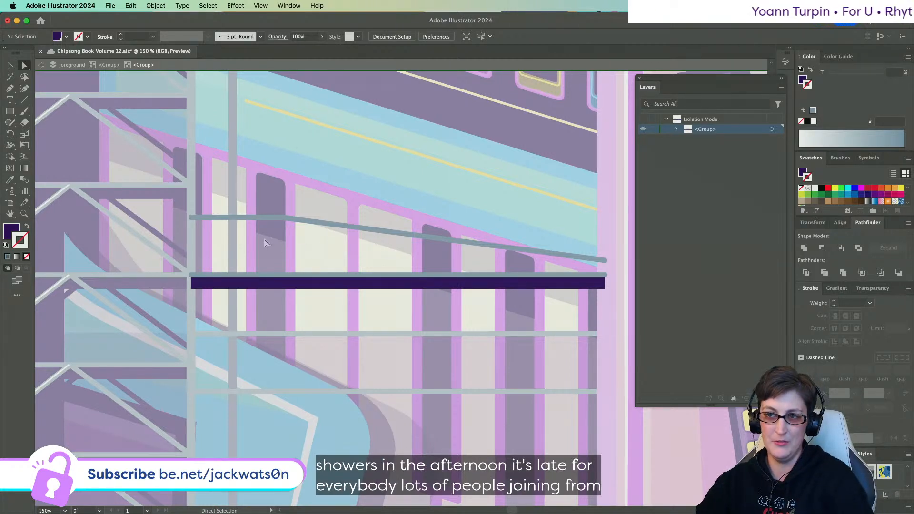
click(267, 219)
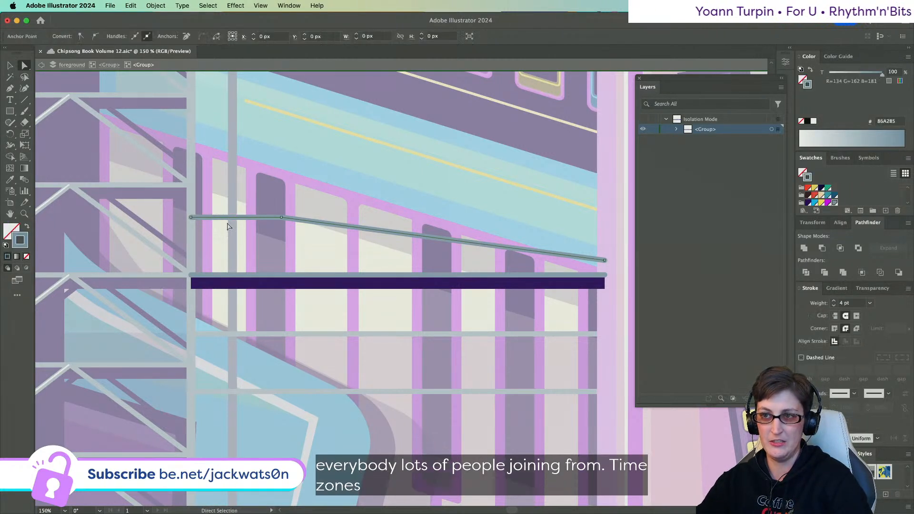
click(9, 88)
key(super+shift+a)
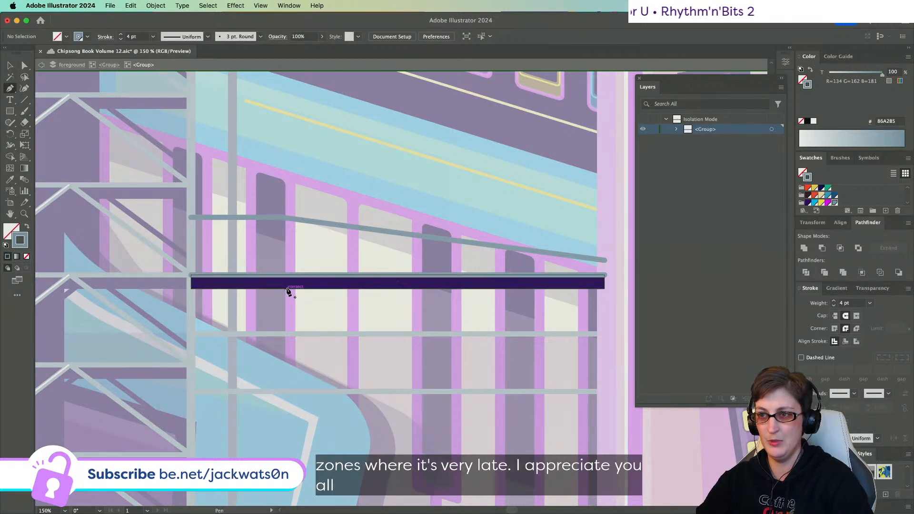
click(191, 289)
click(190, 218)
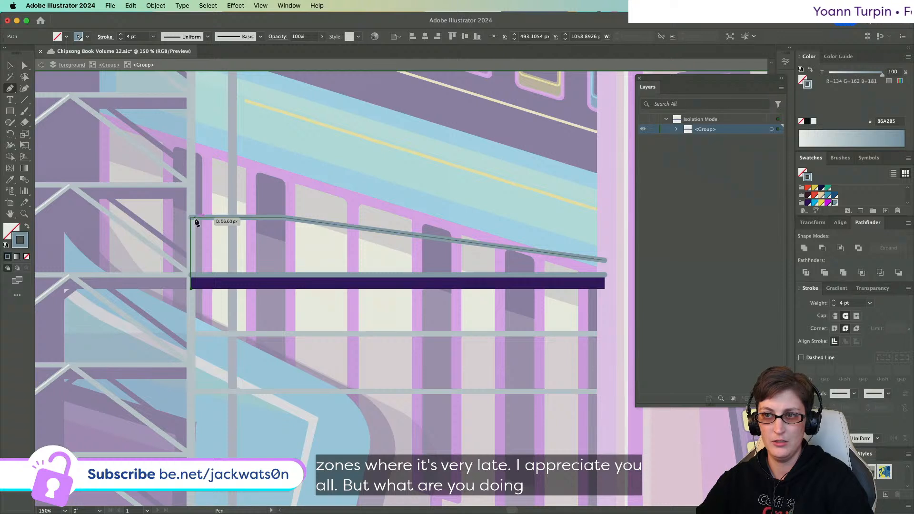
key(super+shift+a)
- Copy the tower-end post to the walkway's rocket-side end and lower its top anchor to meet the sloped rail
click(10, 65)
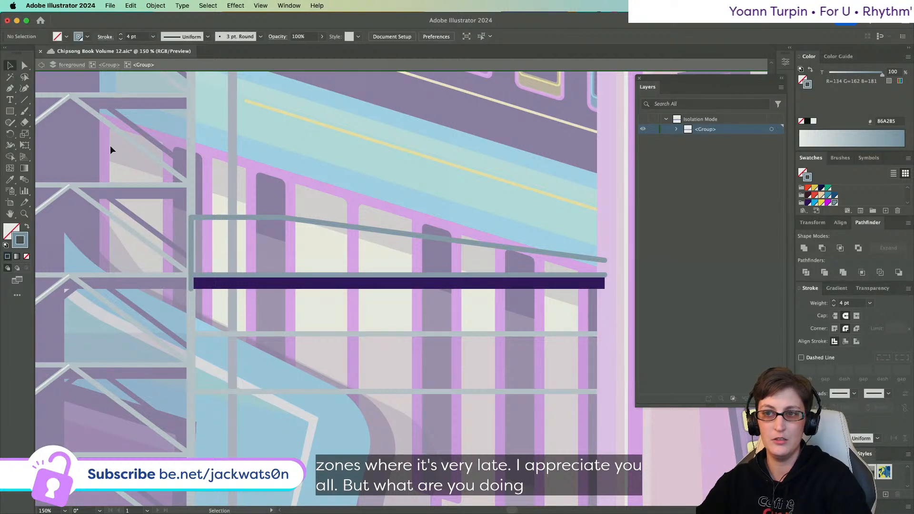
click(192, 261)
drag(193, 261, 608, 287)
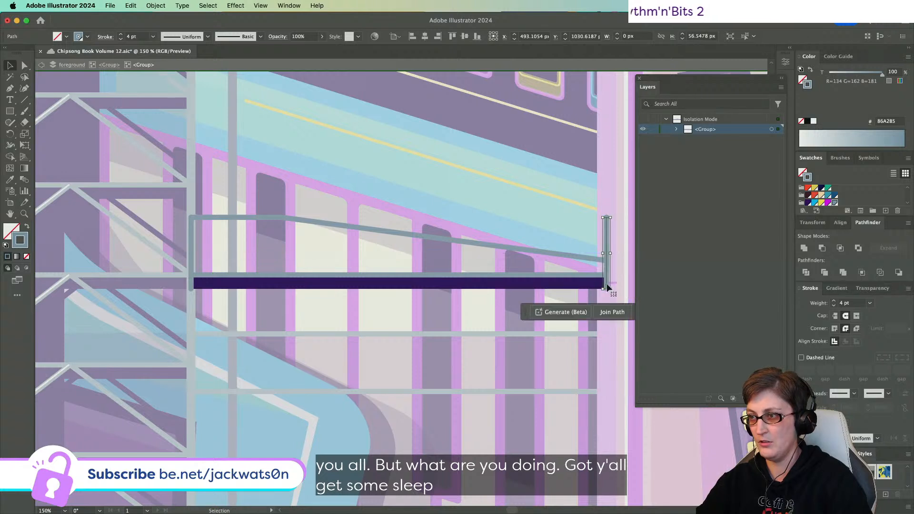
click(24, 66)
click(624, 219)
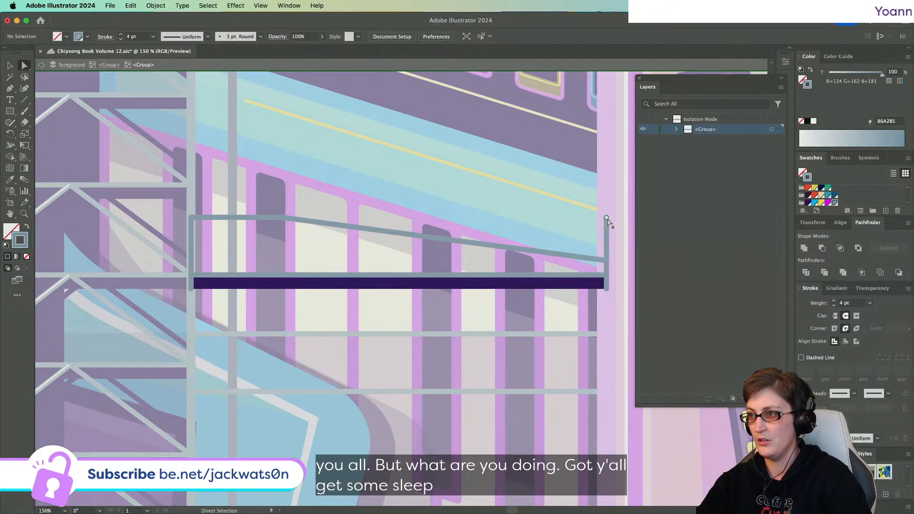
click(606, 221)
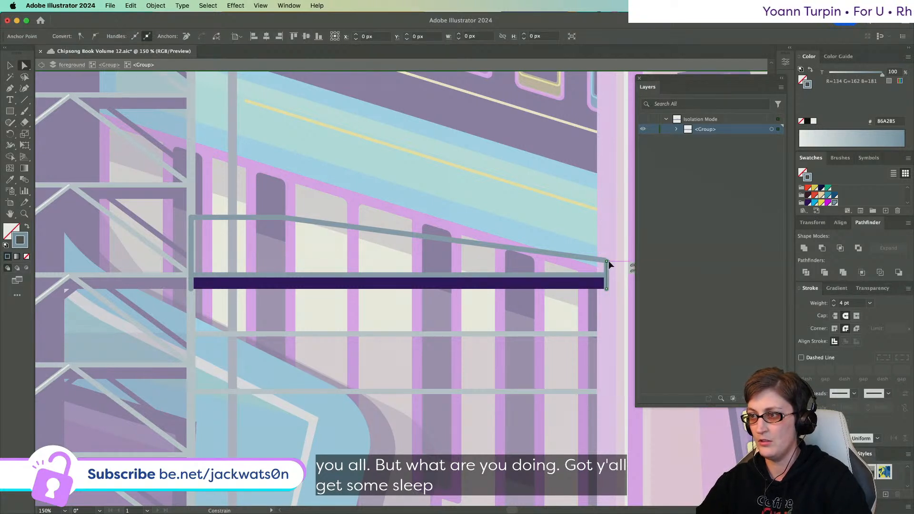
click(603, 244)
- Copy the tower-end post along the walkway and align the copy with the anchor point where the top rail bends
scroll(598, 243, right, 3)
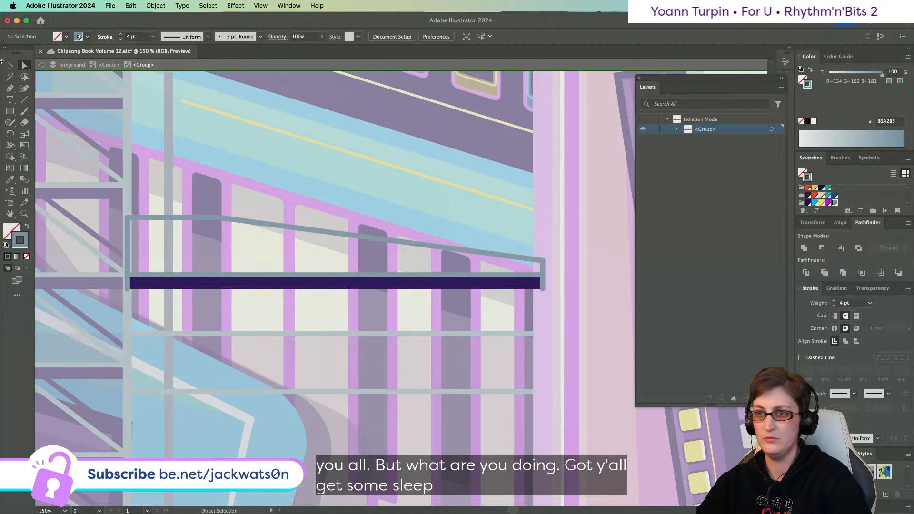
key(v)
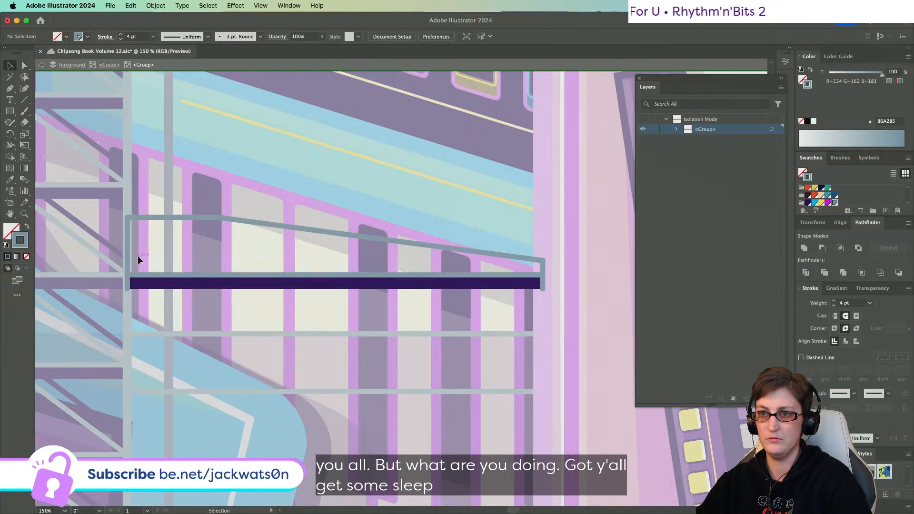
click(129, 256)
drag(128, 256, 143, 255)
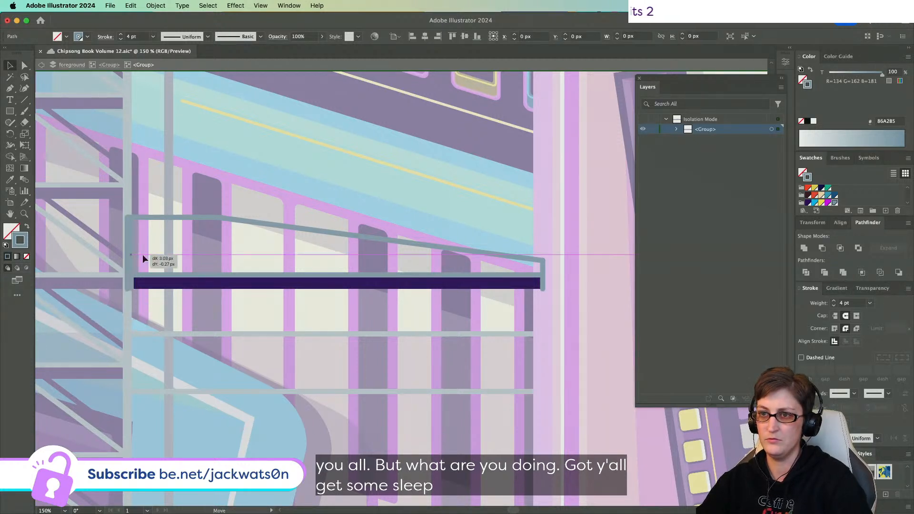
drag(222, 259, 206, 258)
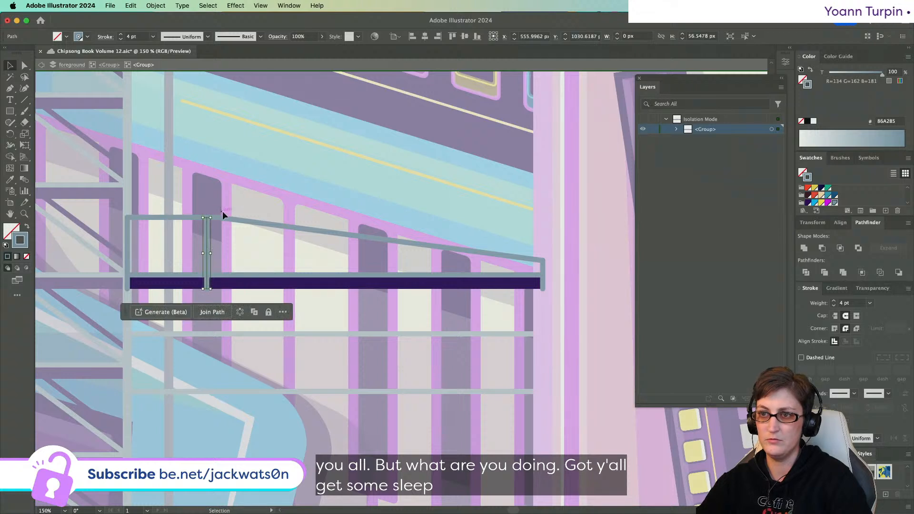
click(26, 66)
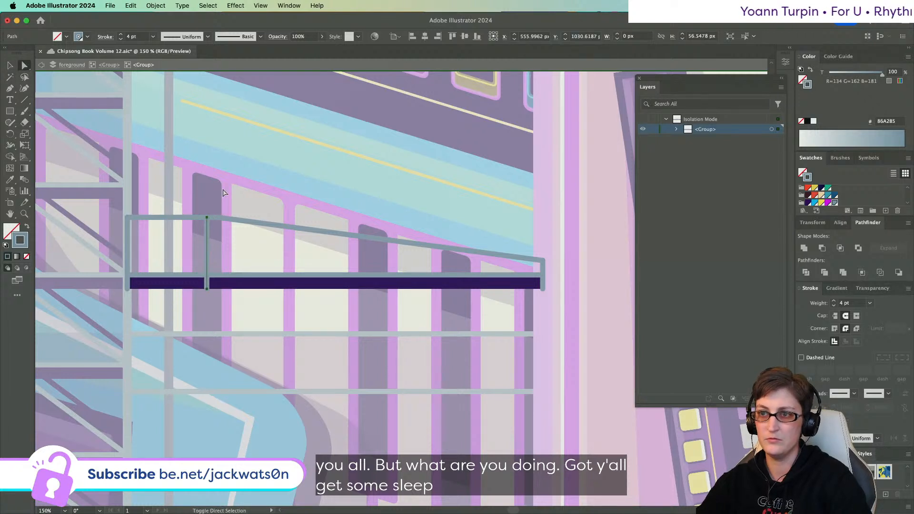
shift+click(218, 217)
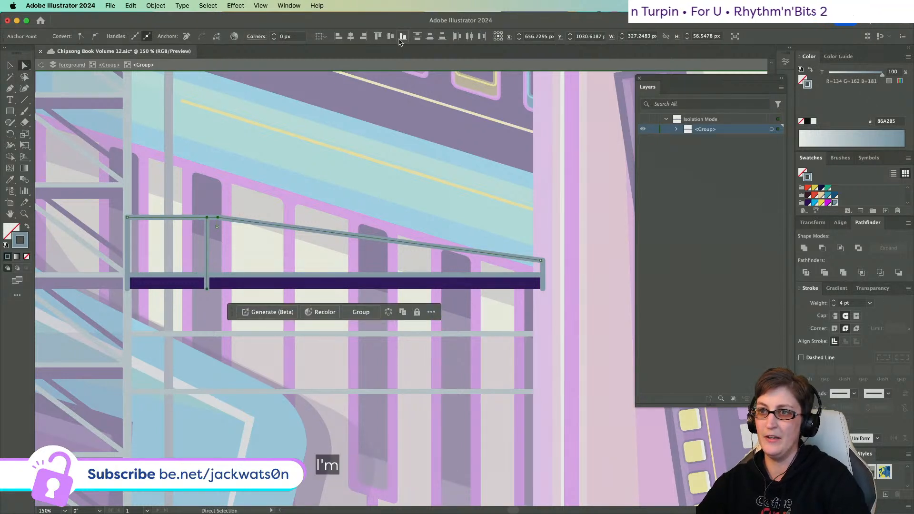
click(376, 37)
key(super+shift+a)
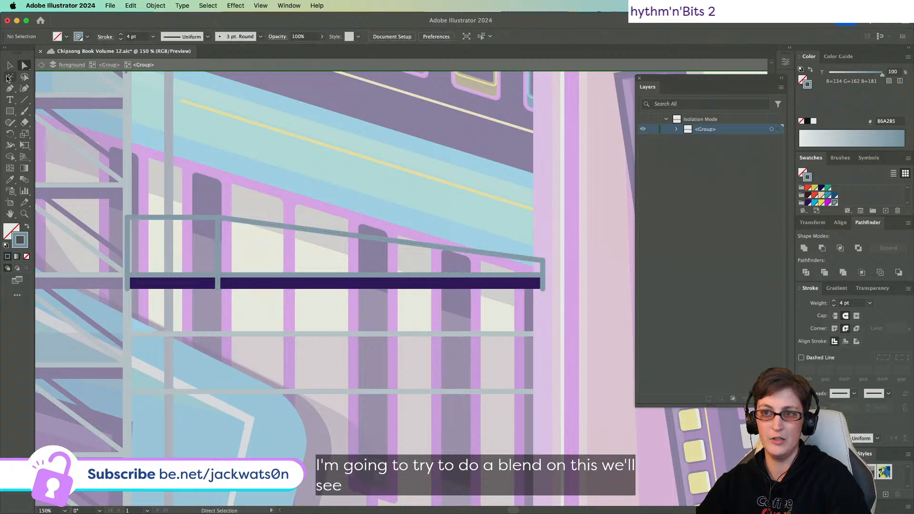
- Make a blend between the post at the top rail's bend and the rocket-side end post
click(217, 270)
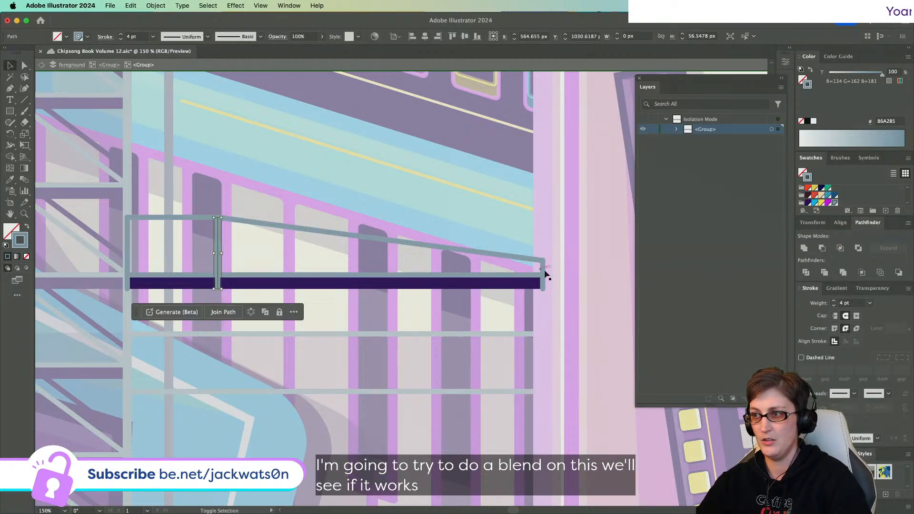
shift+click(544, 273)
click(160, 3)
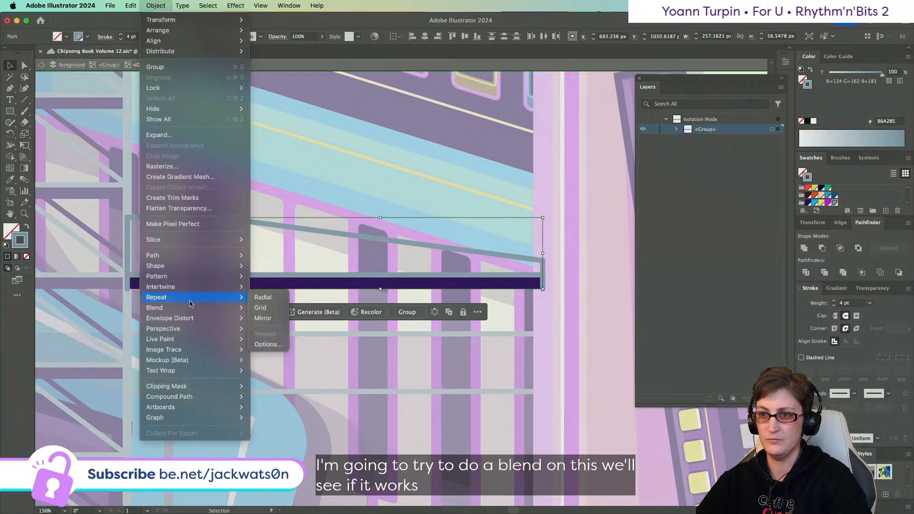
click(255, 313)
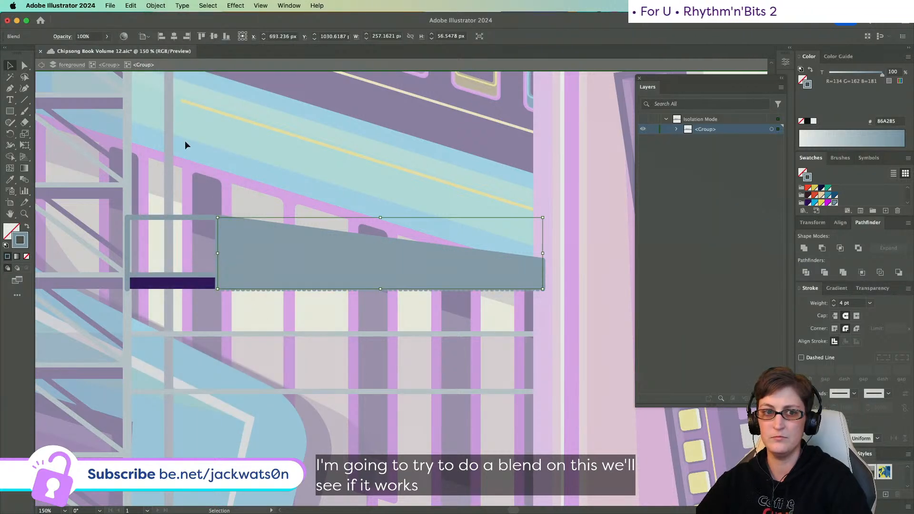
- Set the post blend's spacing to Specified Steps, trying 10 and 5 before settling on 6
click(156, 5)
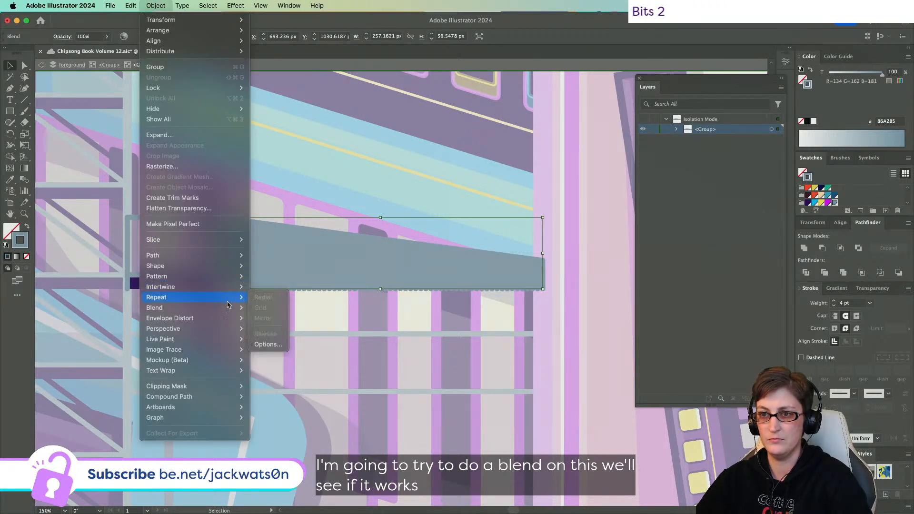
mouse_move(223, 308)
click(288, 334)
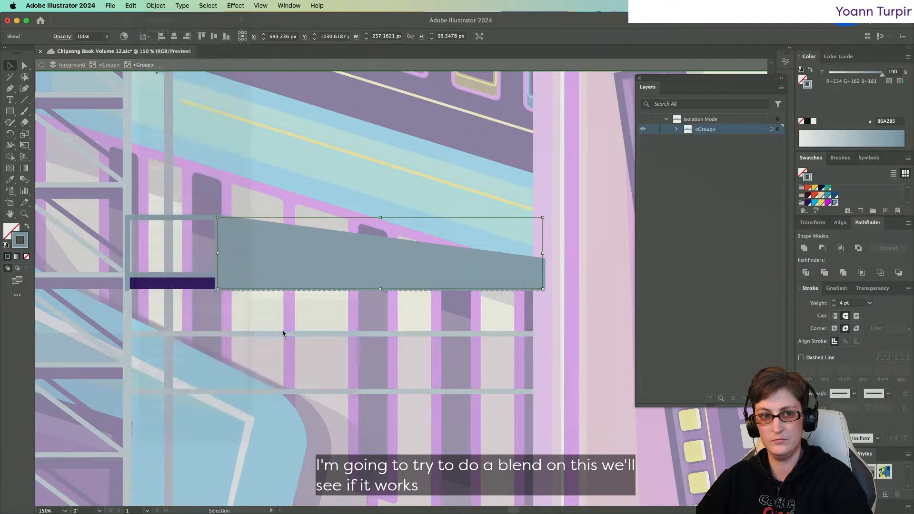
click(652, 194)
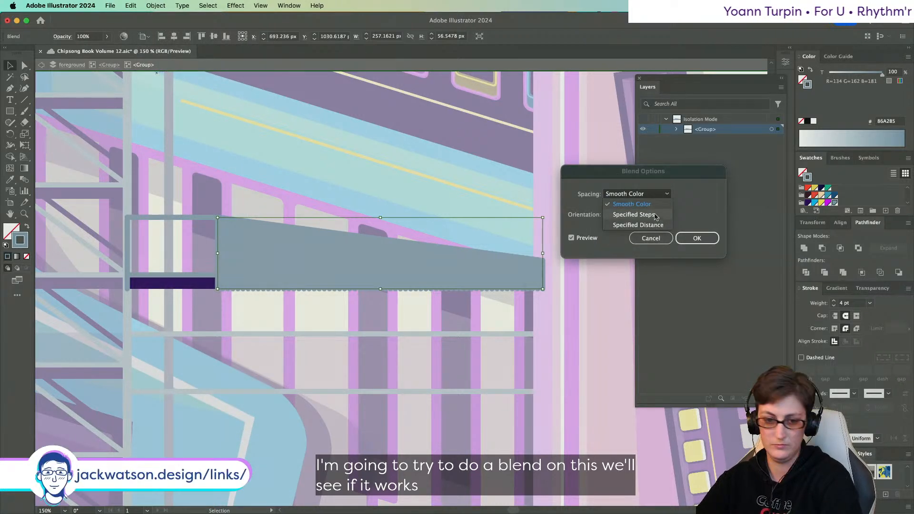
click(657, 214)
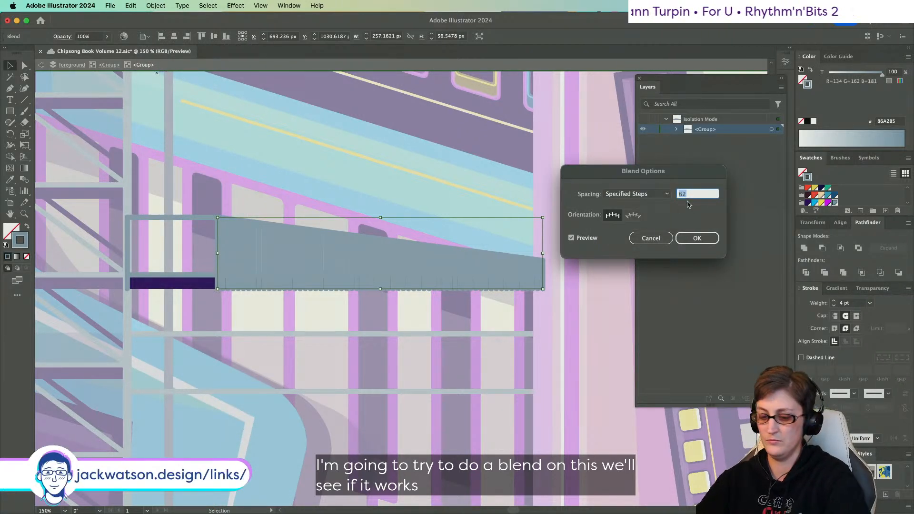
text(10)
key(Tab)
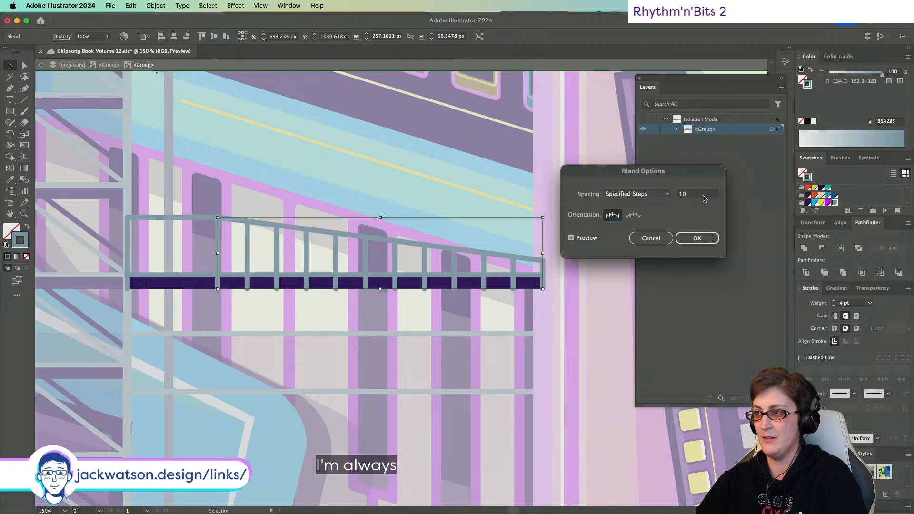
drag(705, 196, 633, 188)
text(5)
key(Tab)
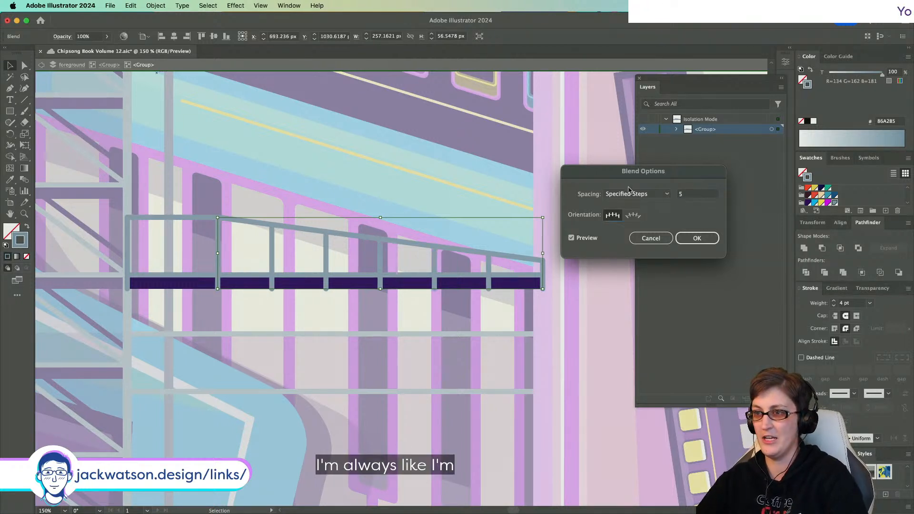
drag(693, 195, 664, 198)
text(6)
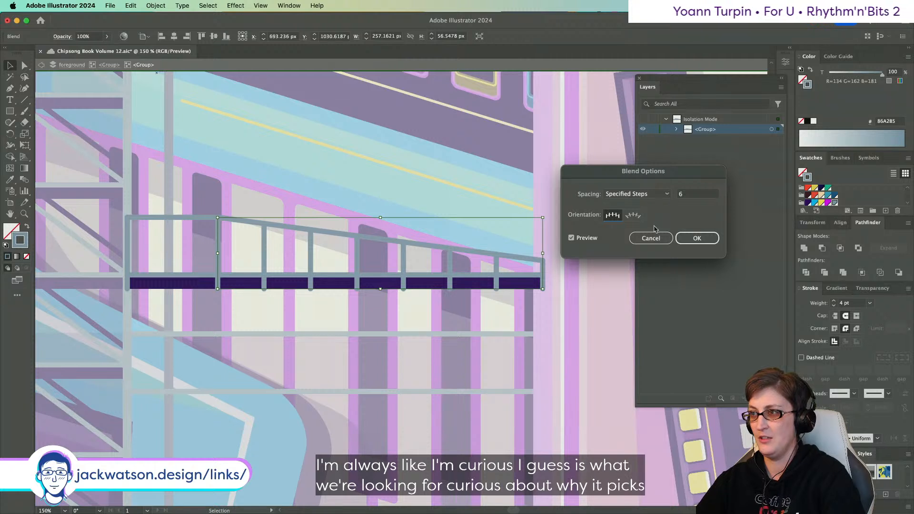
click(690, 241)
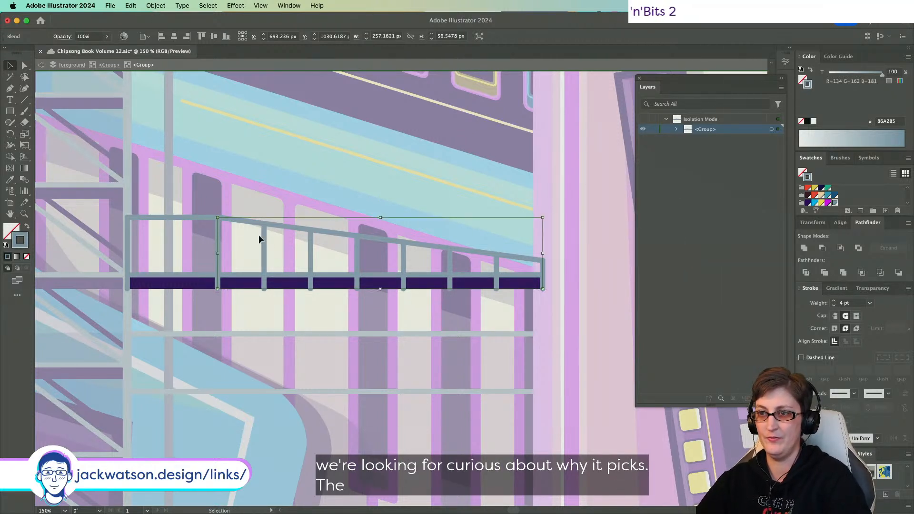
- Try copying the blended posts to the walkway's tower end and undo the post adjustment at the top rail's bend
drag(218, 234, 127, 236)
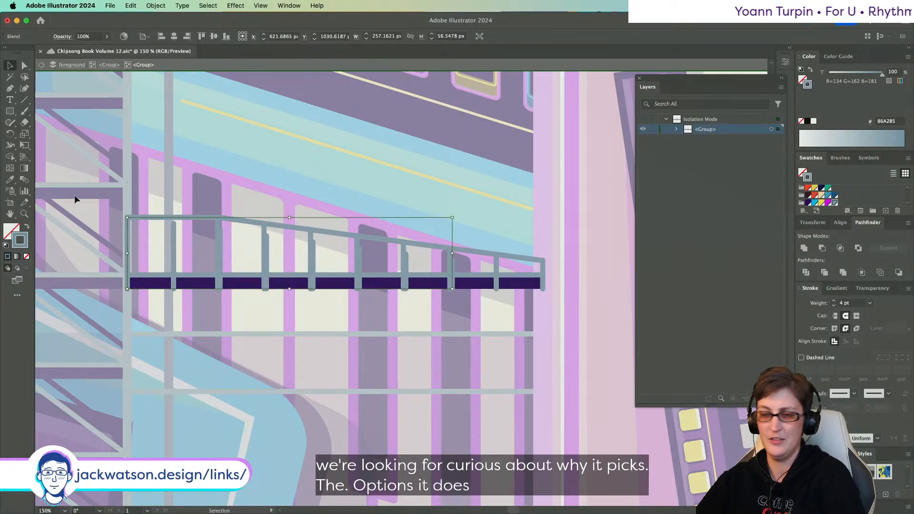
key(Delete)
click(25, 65)
click(218, 257)
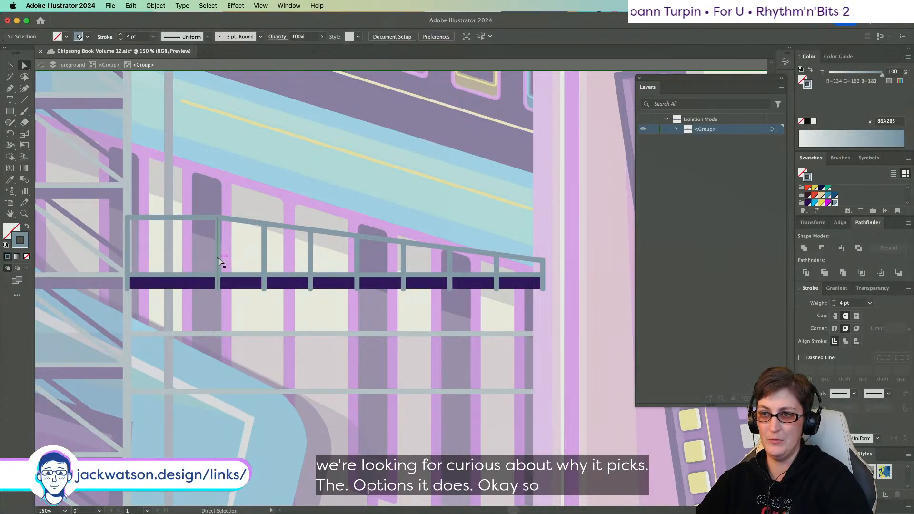
mouse_move(219, 257)
mouse_down()
mouse_move(127, 254)
mouse_move(220, 249)
mouse_up()
key(super+z)
- Add a post copy between the tower-end post and the post at the top rail's bend, and distribute the three evenly horizontally
click(203, 312)
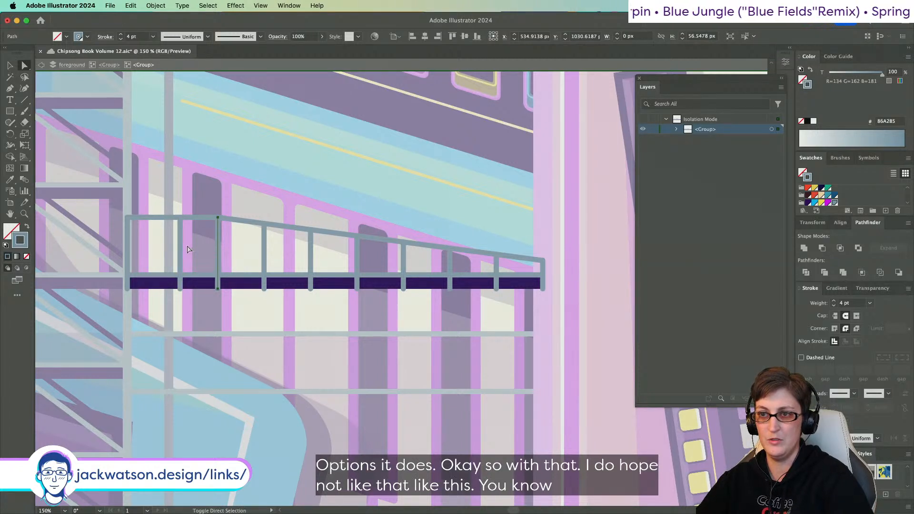
shift+click(181, 250)
shift+click(130, 252)
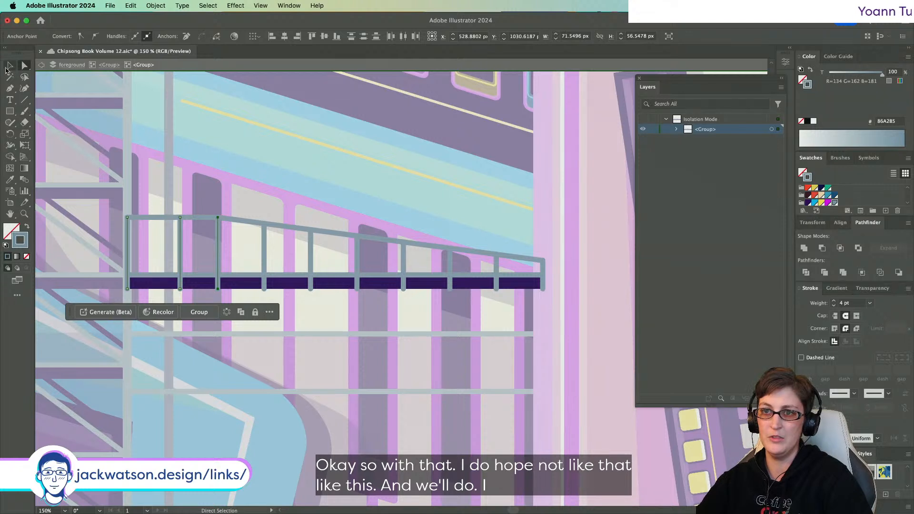
key(v)
shift+click(259, 250)
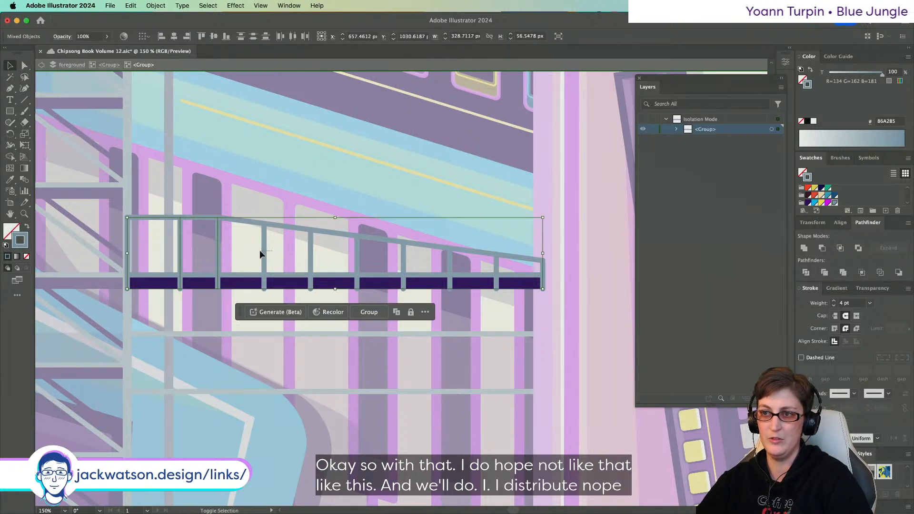
key(super+z)
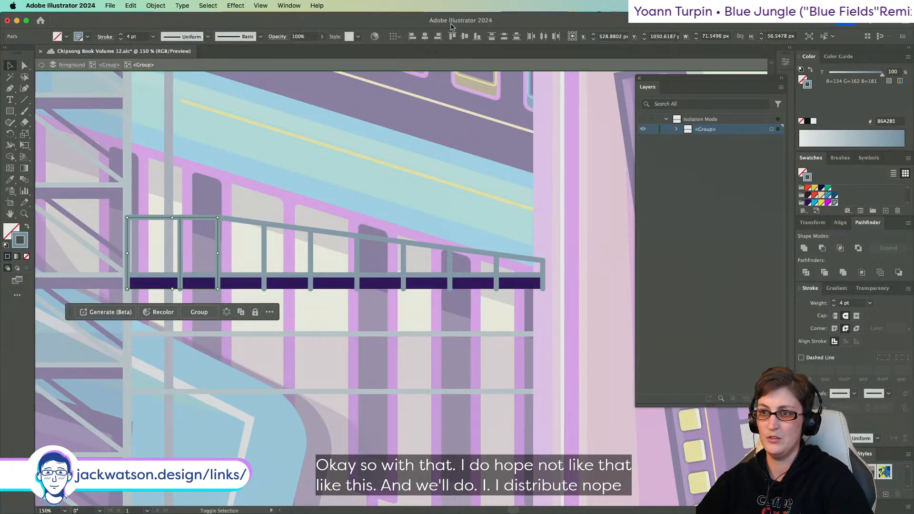
click(543, 37)
click(207, 264)
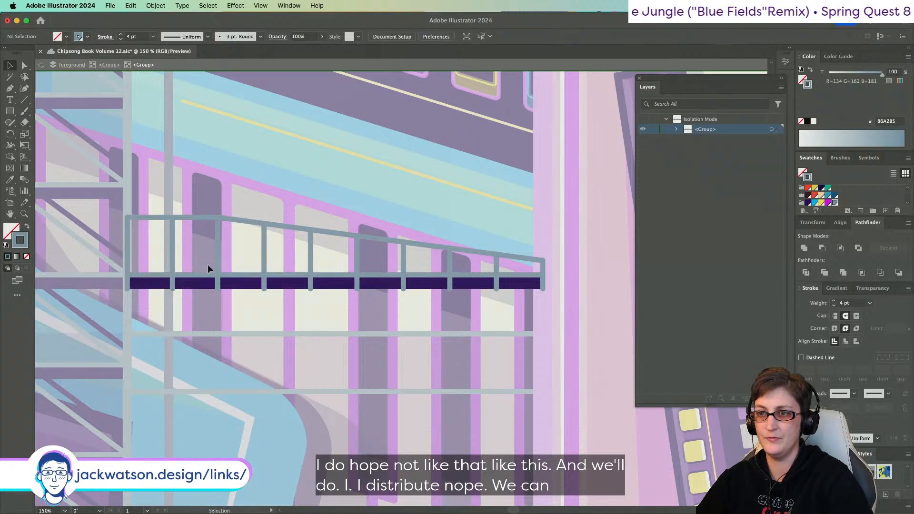
- Try deleting the overlapping post at the top rail's bend and undo the deletions
click(217, 259)
key(Delete)
click(217, 260)
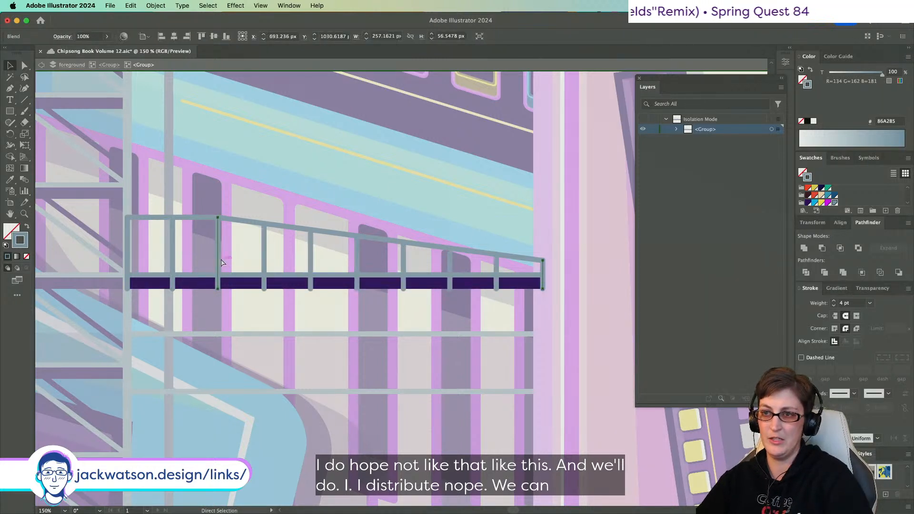
key(Delete)
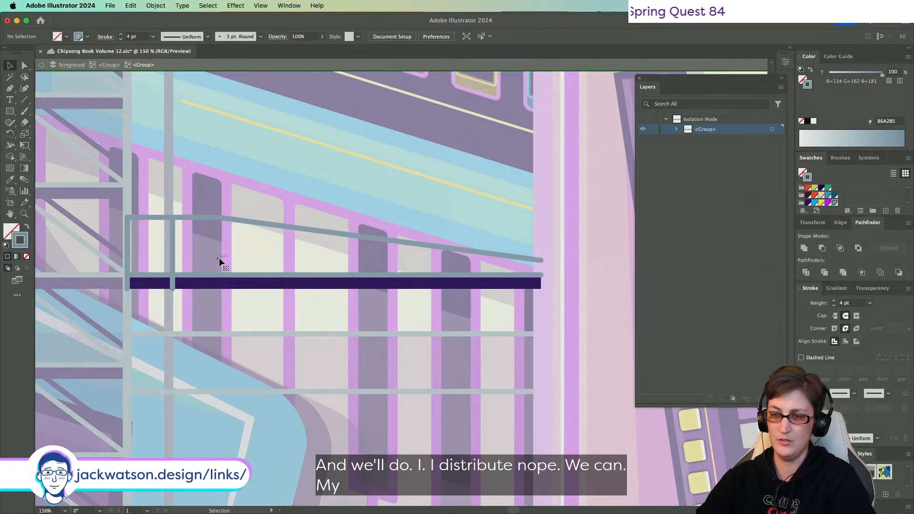
click(172, 254)
key(super+z)
key(super+z)
click(241, 163)
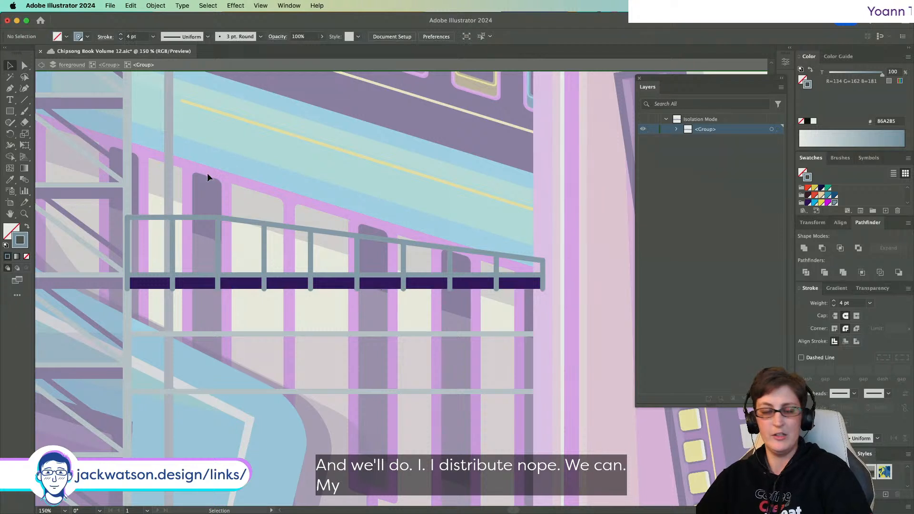
- Paste copies of the walkway's top and bottom rails in front and make a blend between them
scroll(208, 174, left, 2)
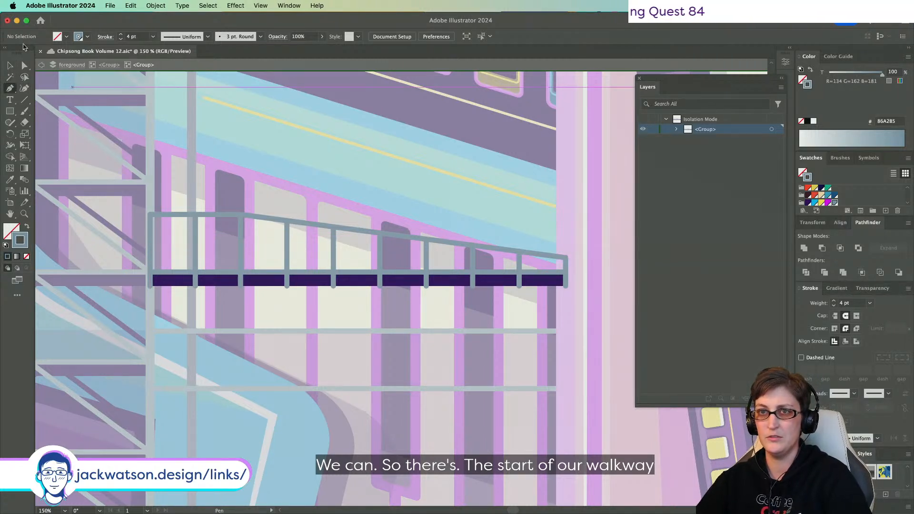
click(10, 66)
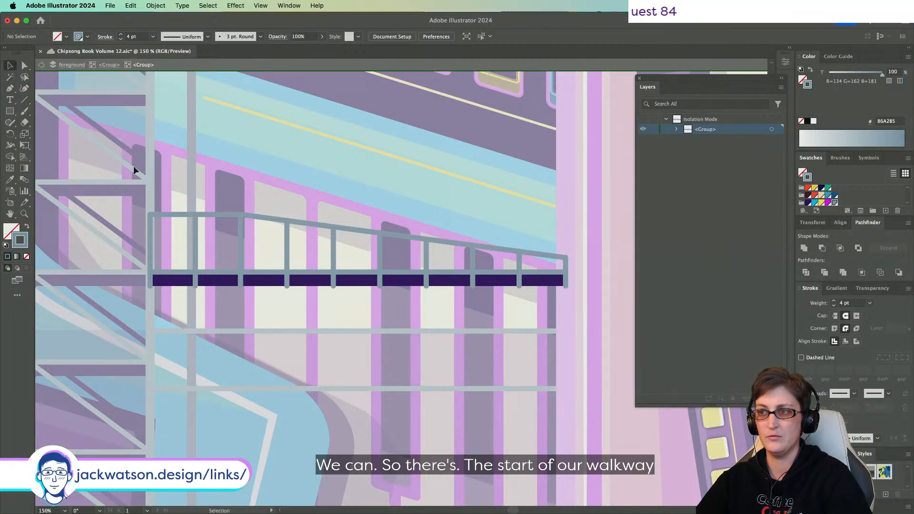
click(394, 273)
shift+click(399, 236)
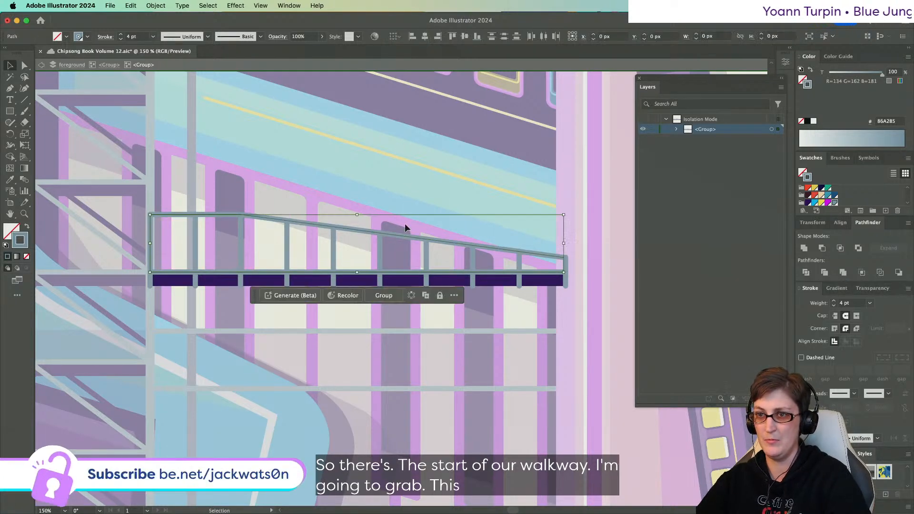
click(156, 5)
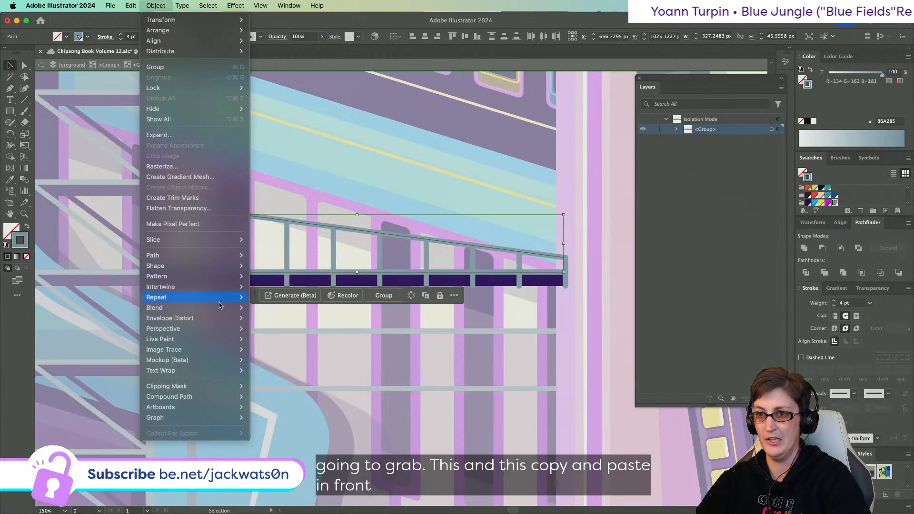
mouse_move(200, 308)
click(281, 311)
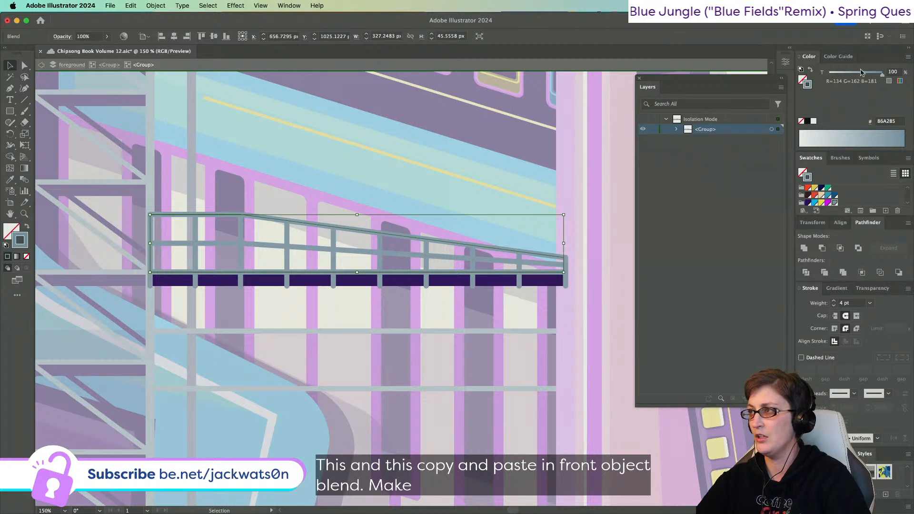
- Set the rail blend's stroke weight to 2 pt
click(854, 303)
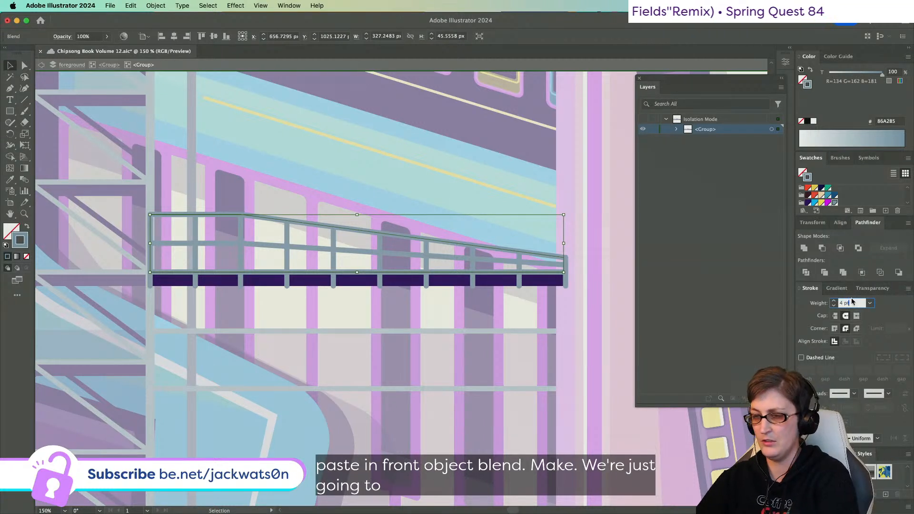
key(Down)
key(Down)
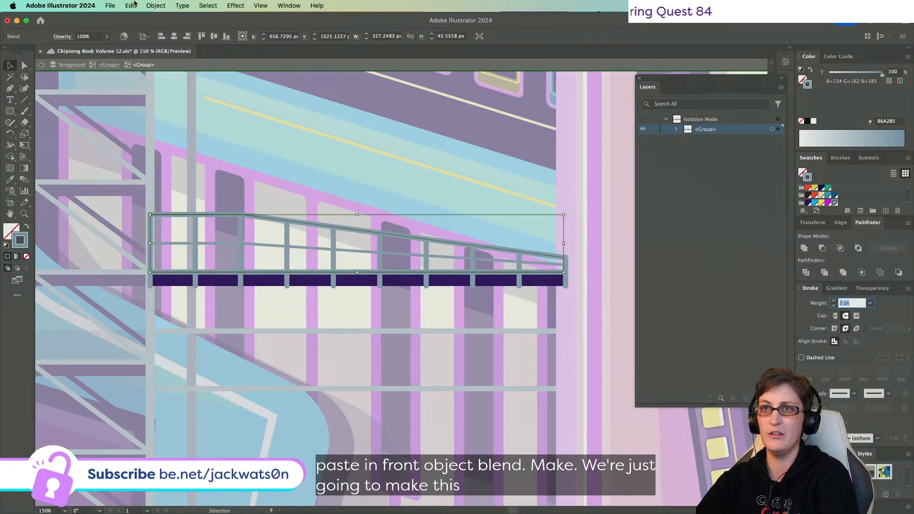
- Set the rail blend's spacing to Specified Steps in its blend options
click(156, 5)
mouse_move(200, 308)
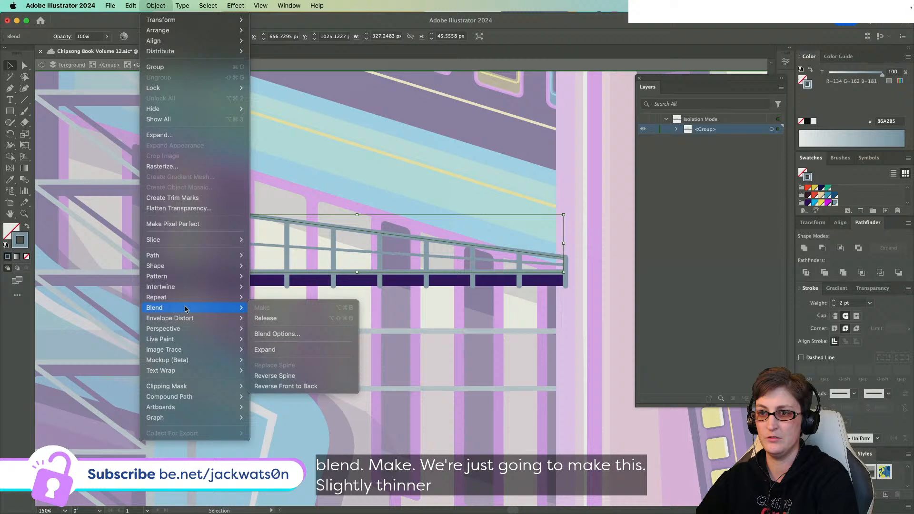
click(258, 334)
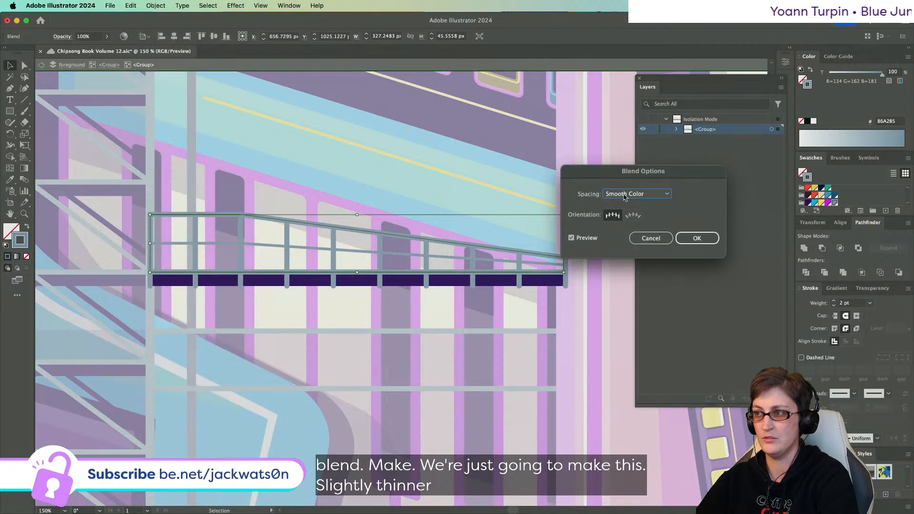
click(625, 197)
click(631, 205)
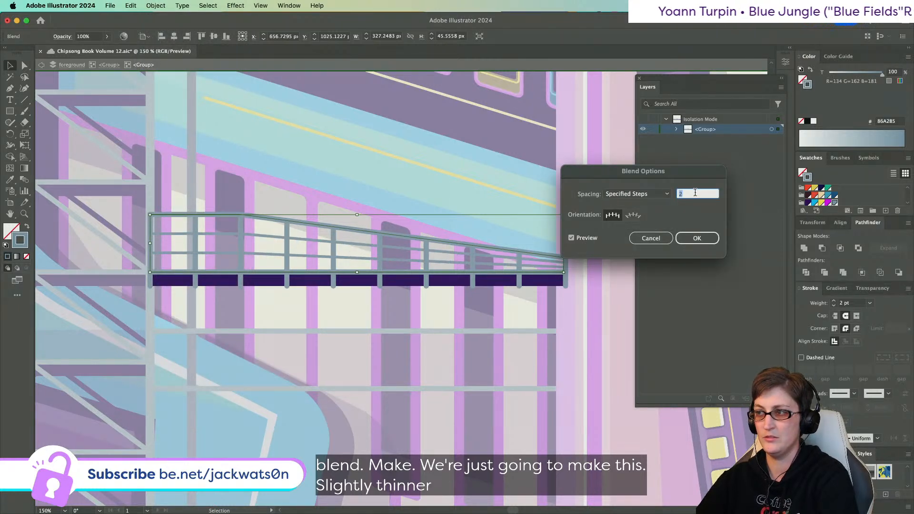
- Apply the blend between the walkway's railing lines with 2 specified steps
click(697, 239)
click(381, 181)
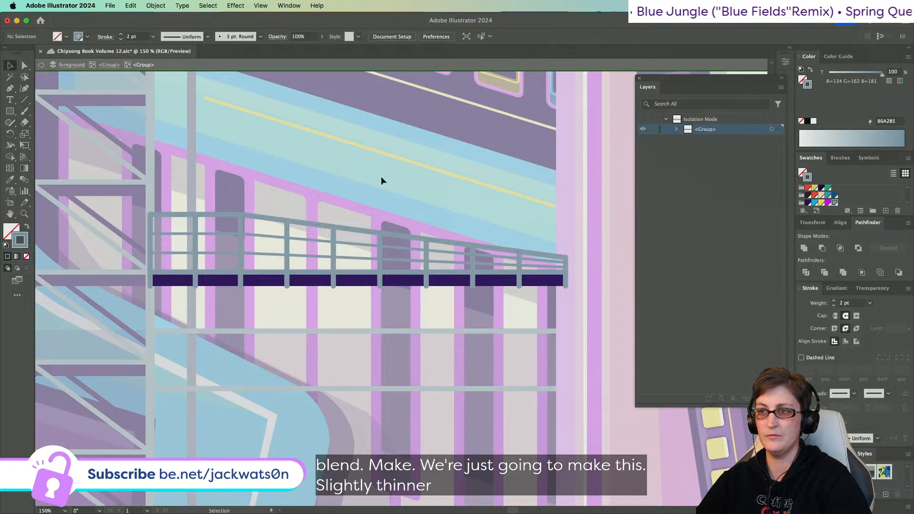
scroll(339, 170, down, 4)
scroll(339, 171, up, 4)
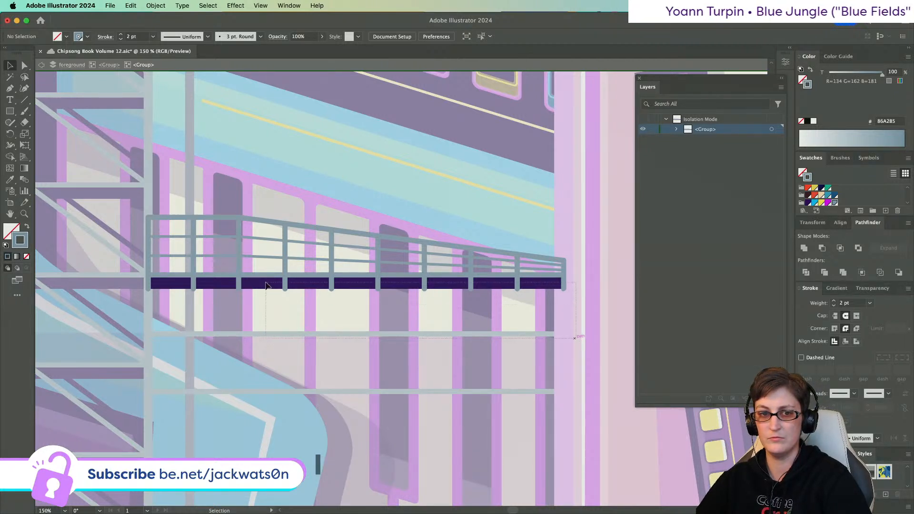
- Group the walkway's railing and platform and duplicate the group straight down the tower as a lower walkway
click(144, 217)
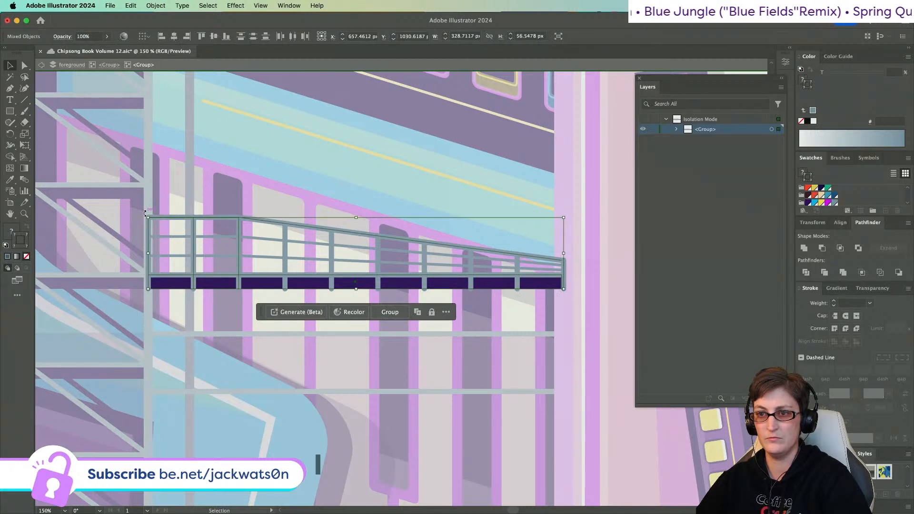
key(a)
key(v)
drag(198, 219, 220, 383)
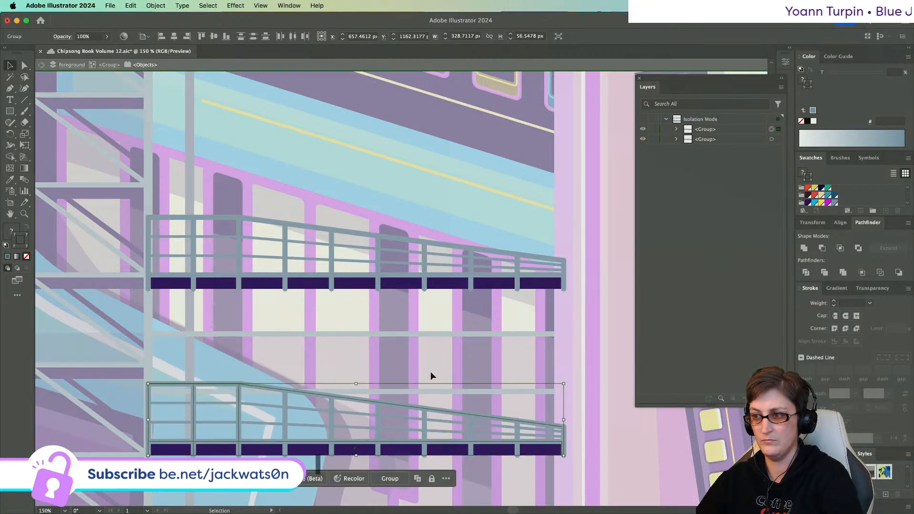
key(super+shift+a)
- Move the lower walkway copy out of the original walkway's group into the parent tower group, in the same place
click(312, 399)
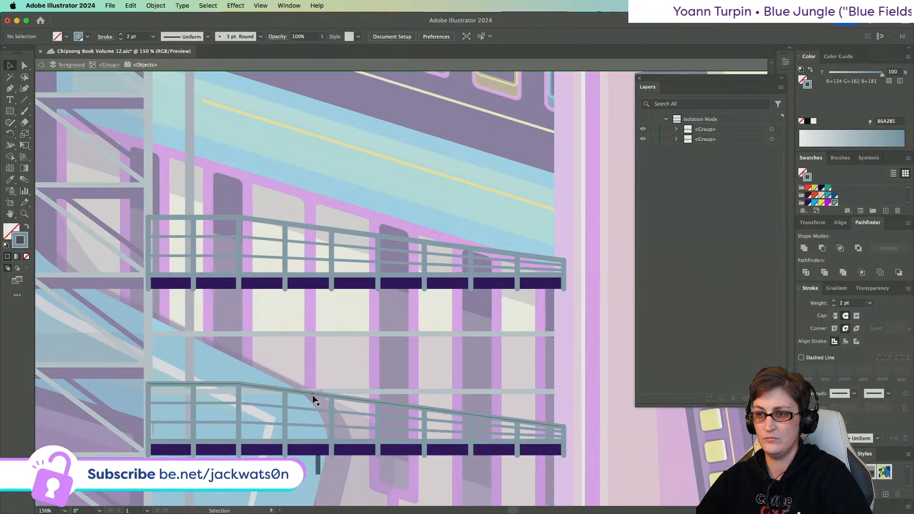
key(Delete)
click(41, 65)
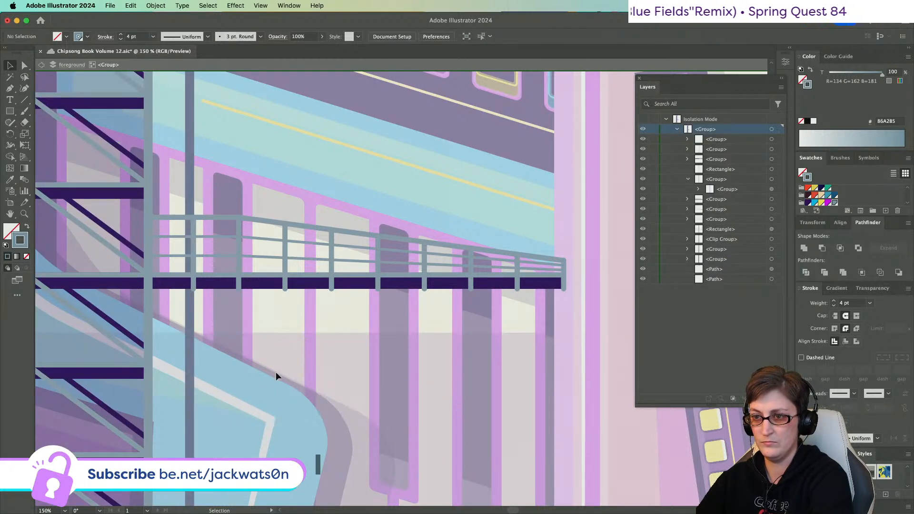
key(super+z)
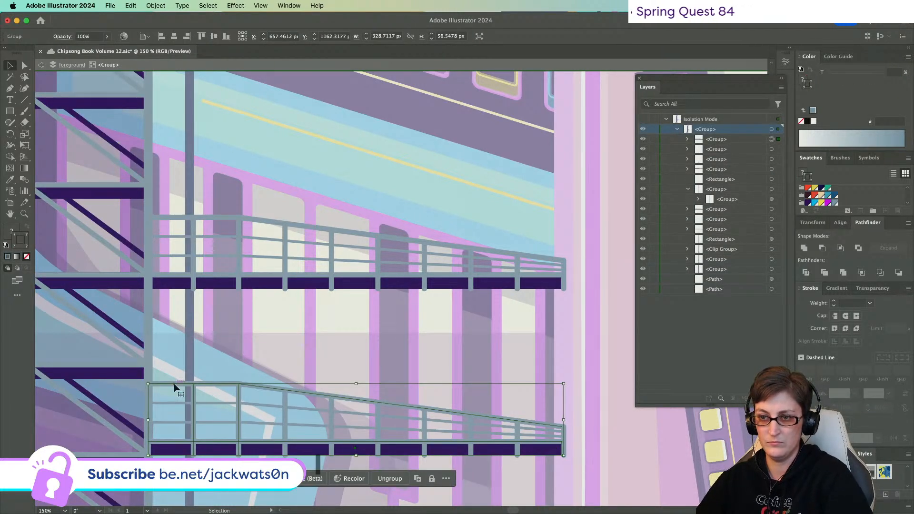
- Shift the lower walkway slightly down so its platform lines up with the tower's scaffold level
drag(174, 385, 175, 397)
key(super+shift+a)
scroll(172, 393, down, 6)
scroll(164, 364, left, 1)
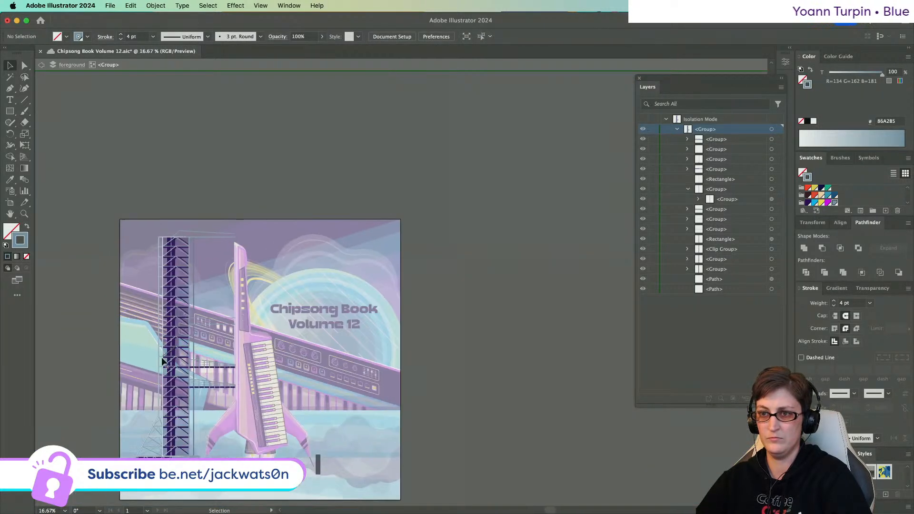
scroll(164, 363, left, 3)
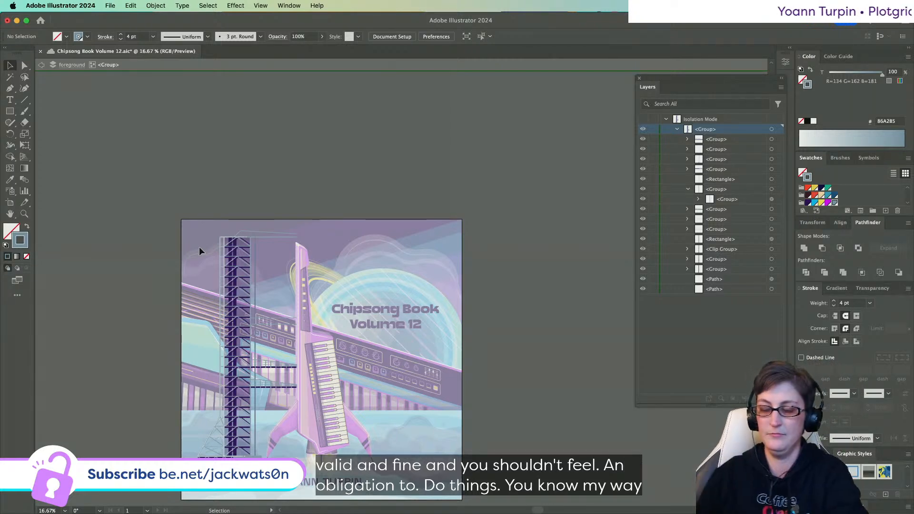
- Draw a diagonal 4 pt brace with the Pen tool from the tower post up to the upper walkway's third railing post
scroll(276, 373, up, 3)
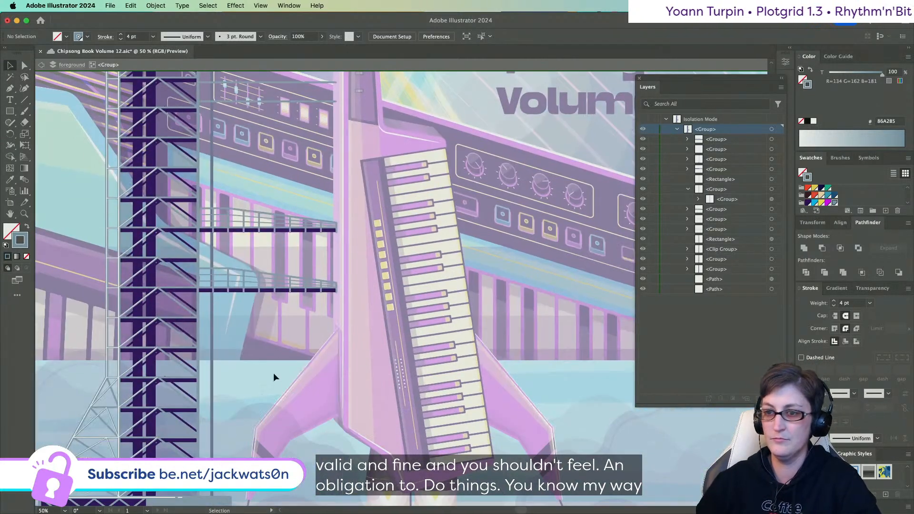
scroll(230, 330, up, 1)
scroll(257, 219, up, 2)
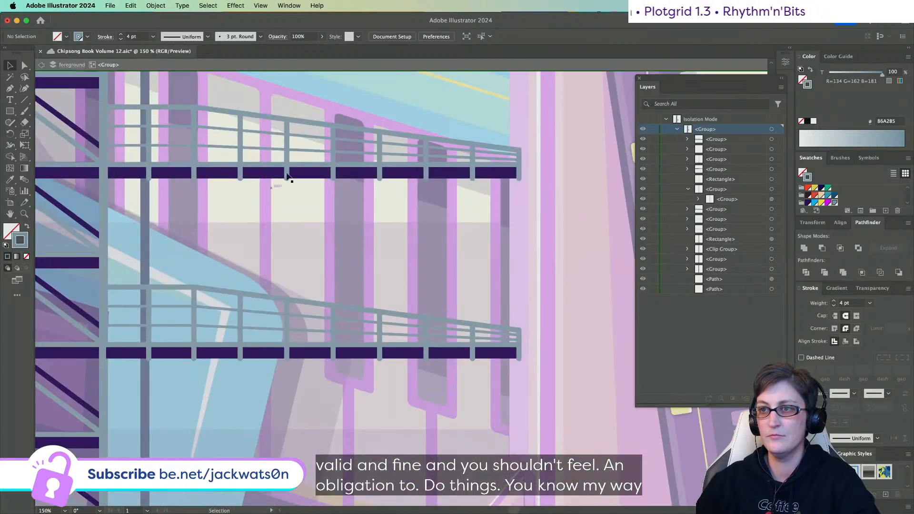
click(287, 176)
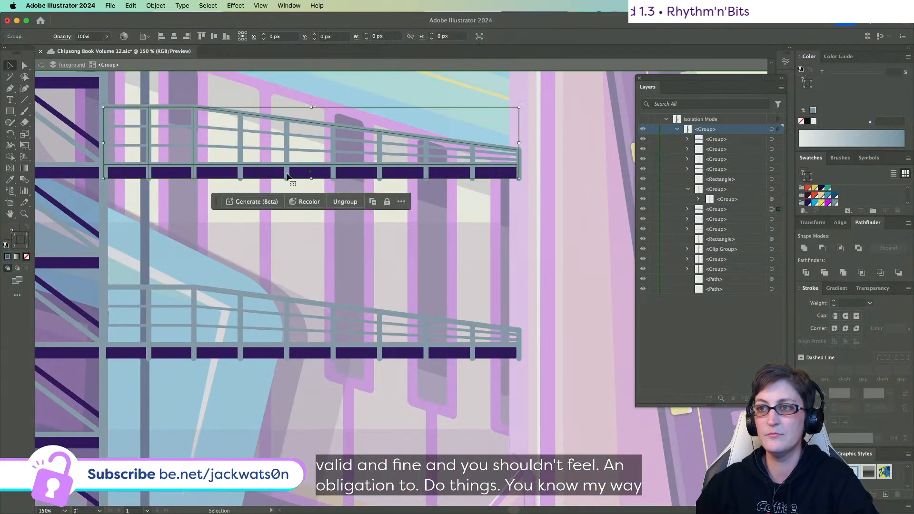
click(9, 91)
click(103, 263)
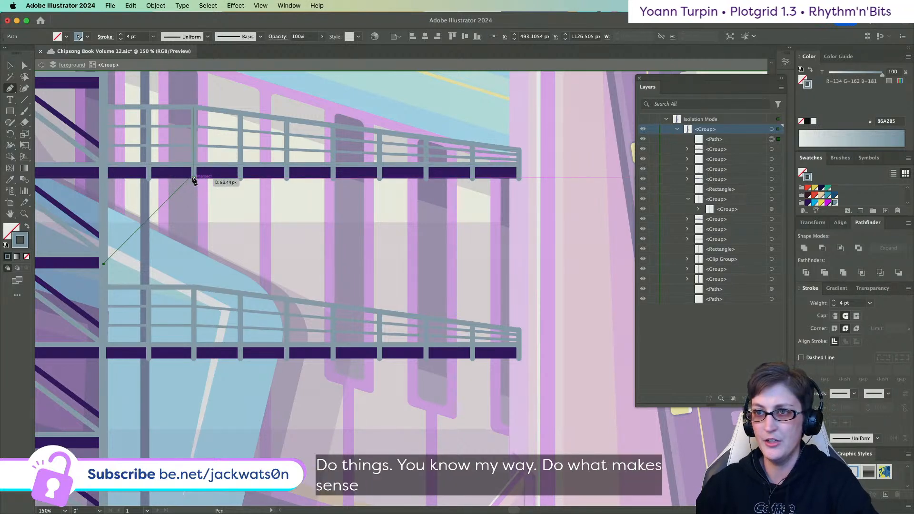
key(super+z)
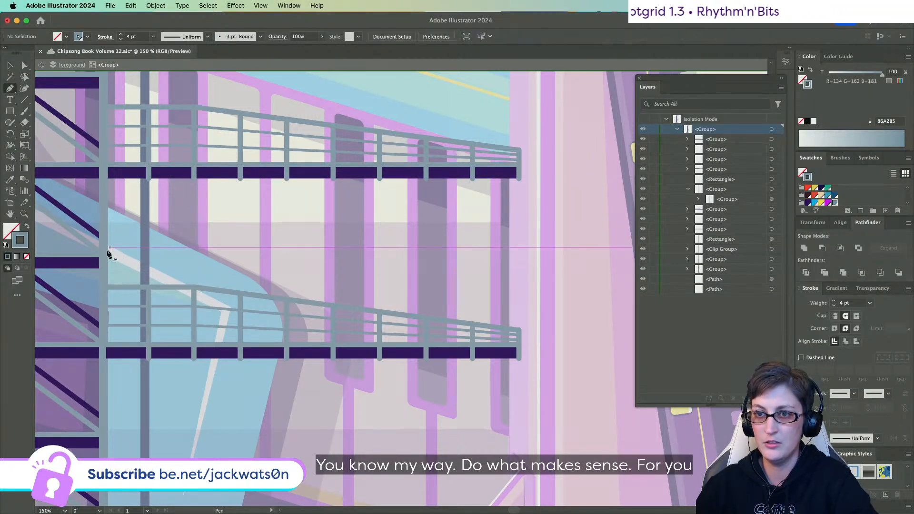
click(104, 254)
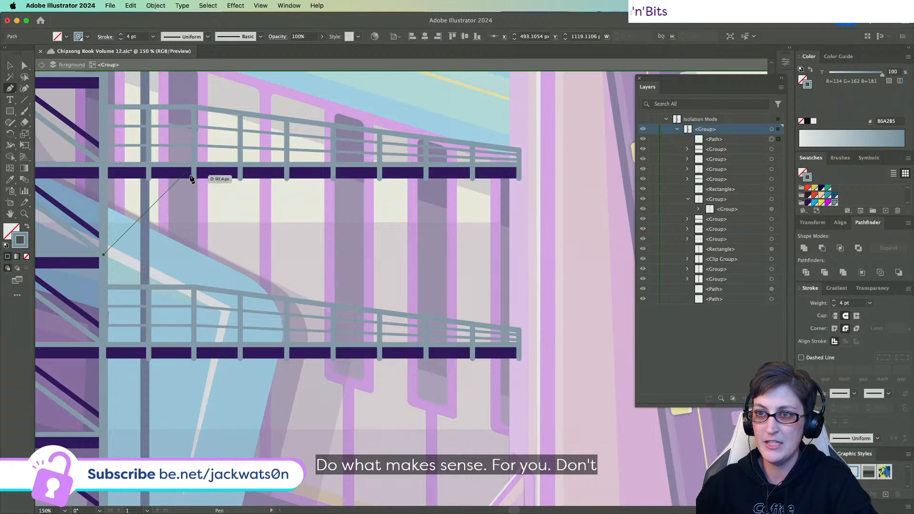
click(192, 171)
key(super+shift+a)
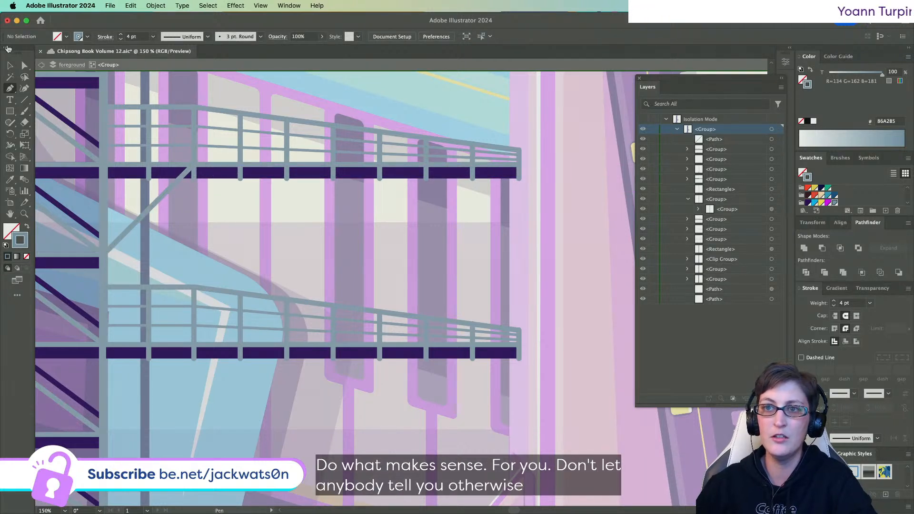
- Duplicate the diagonal brace beneath the lower walkway and group the copy with that walkway
click(10, 65)
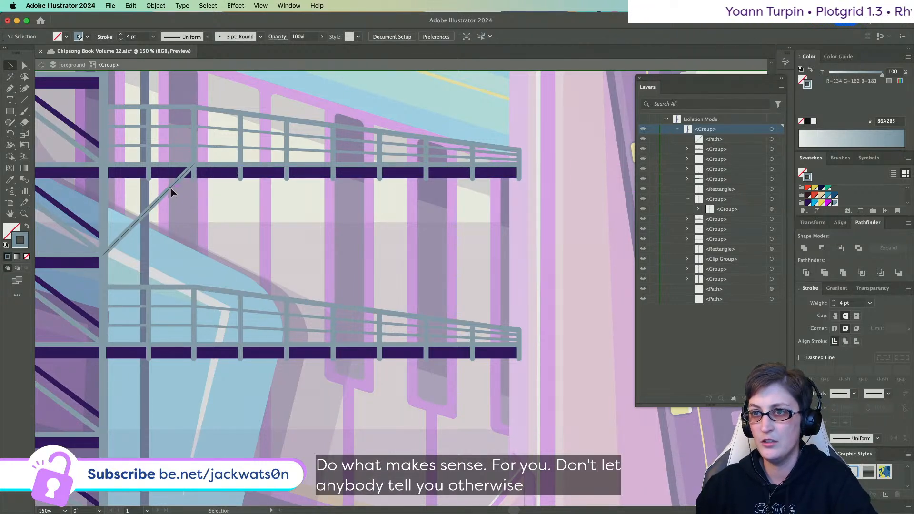
drag(170, 188, 184, 370)
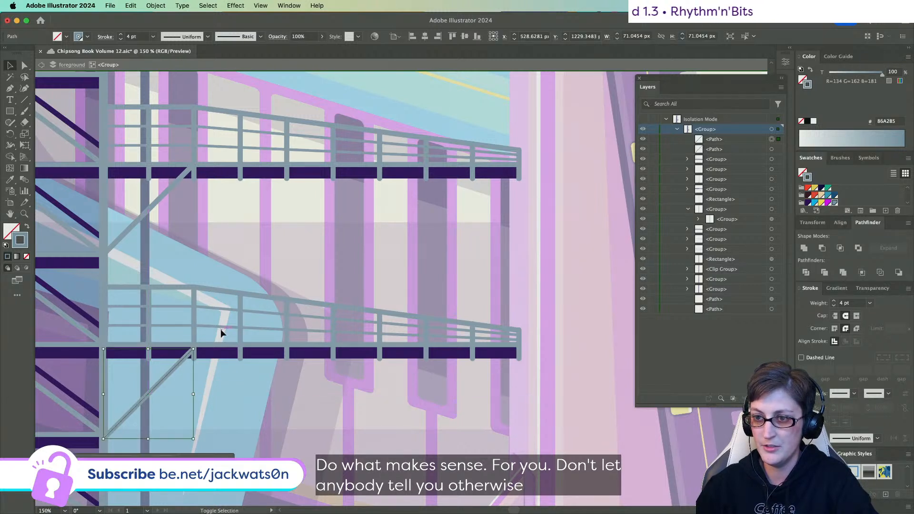
shift+click(217, 346)
key(super+g)
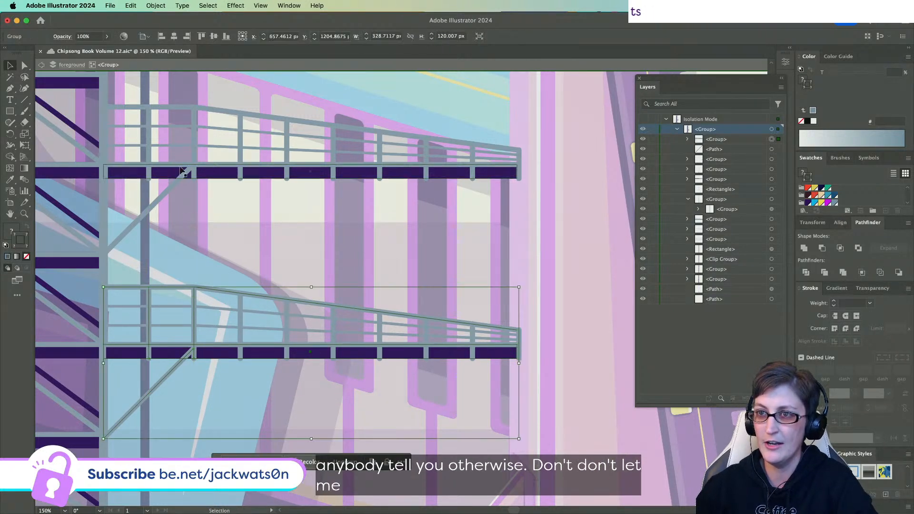
- Group the original diagonal brace with the upper walkway
click(180, 176)
shift+click(208, 177)
key(super+g)
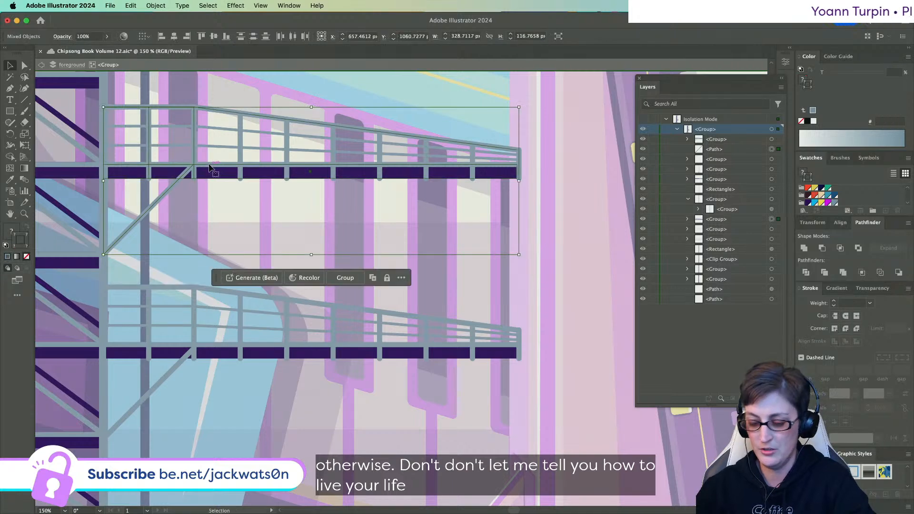
click(186, 206)
- Duplicate the braced upper walkway higher up the tower, beside the rocket's neck
scroll(185, 207, down, 5)
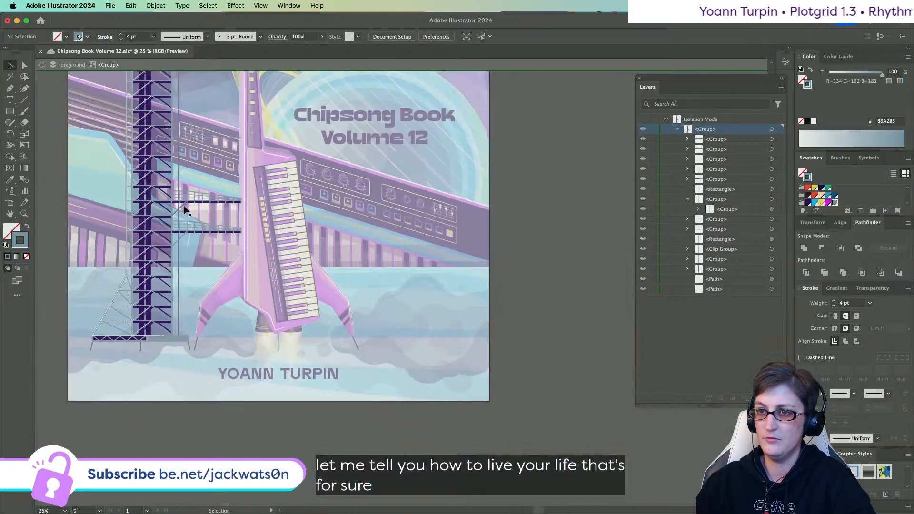
scroll(183, 205, left, 3)
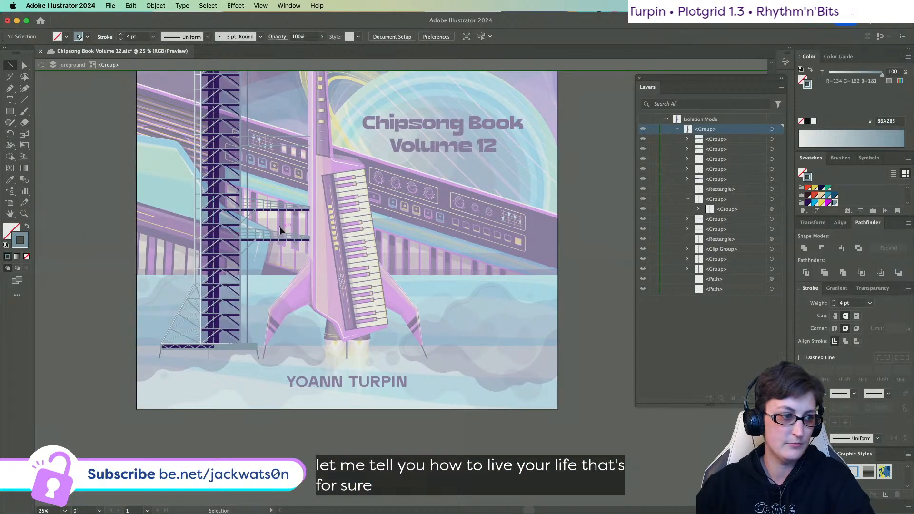
scroll(276, 228, up, 1)
scroll(275, 226, up, 3)
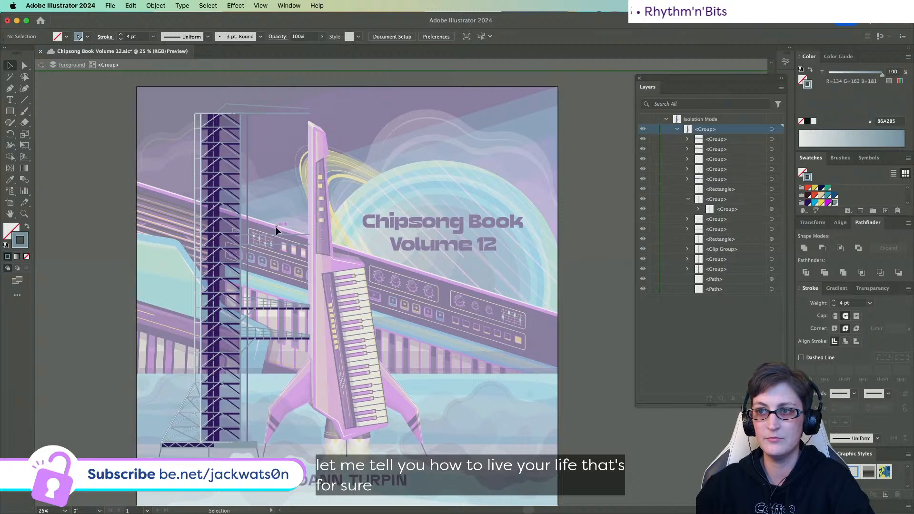
drag(276, 302, 266, 207)
click(266, 236)
key(Delete)
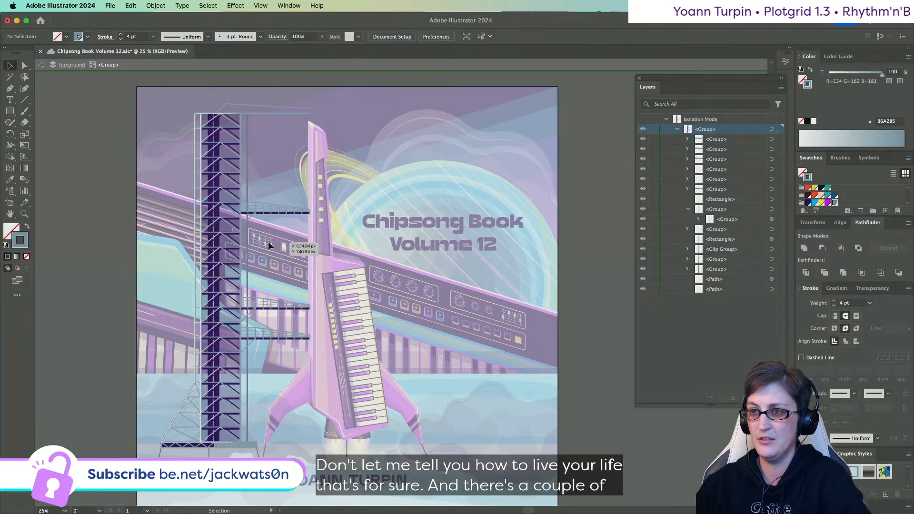
- Raise the topmost walkway copy and adjust its height so its platform aligns with a scaffold level of the tower
scroll(265, 233, up, 2)
scroll(261, 233, up, 1)
scroll(262, 234, up, 2)
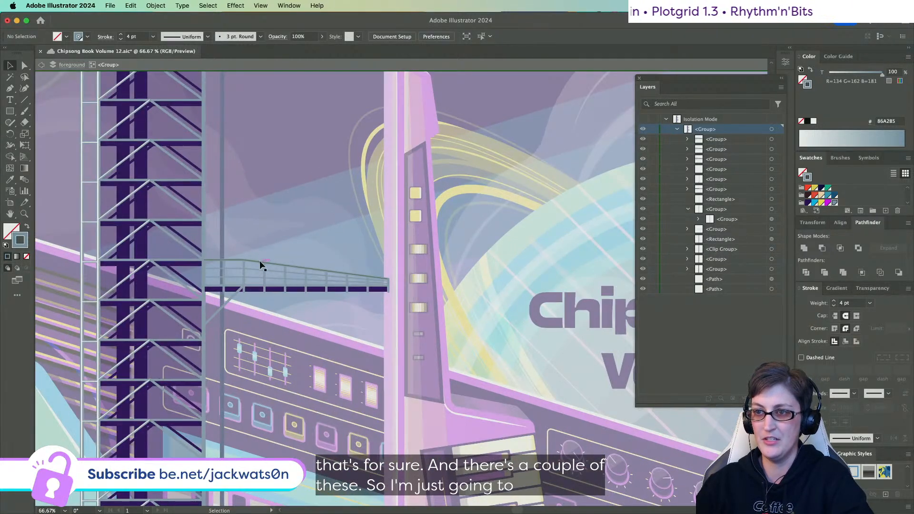
drag(259, 261, 256, 223)
key(super+shift+a)
scroll(220, 223, up, 1)
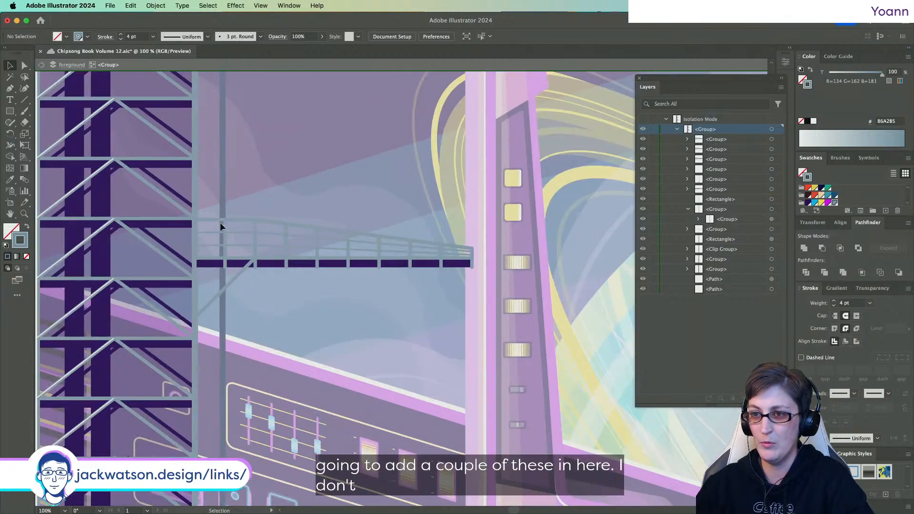
scroll(220, 222, up, 1)
drag(213, 276, 215, 312)
scroll(291, 342, down, 6)
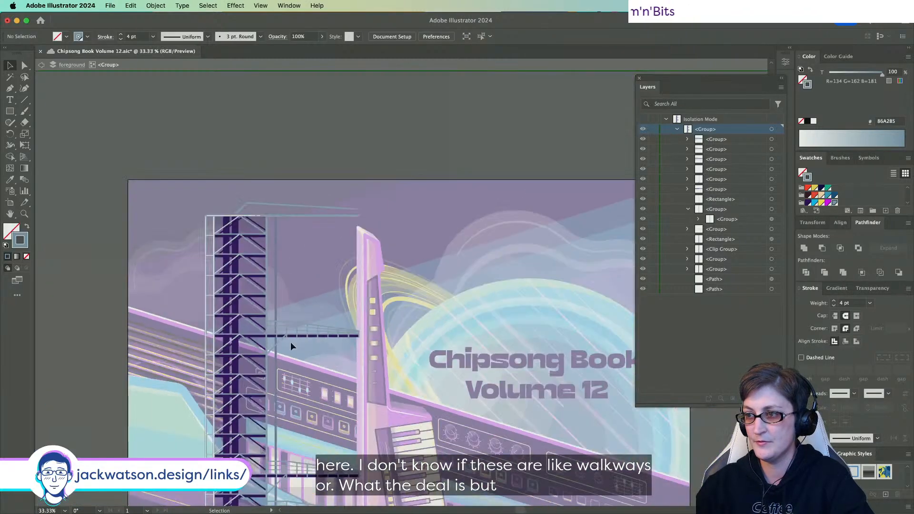
scroll(290, 342, down, 1)
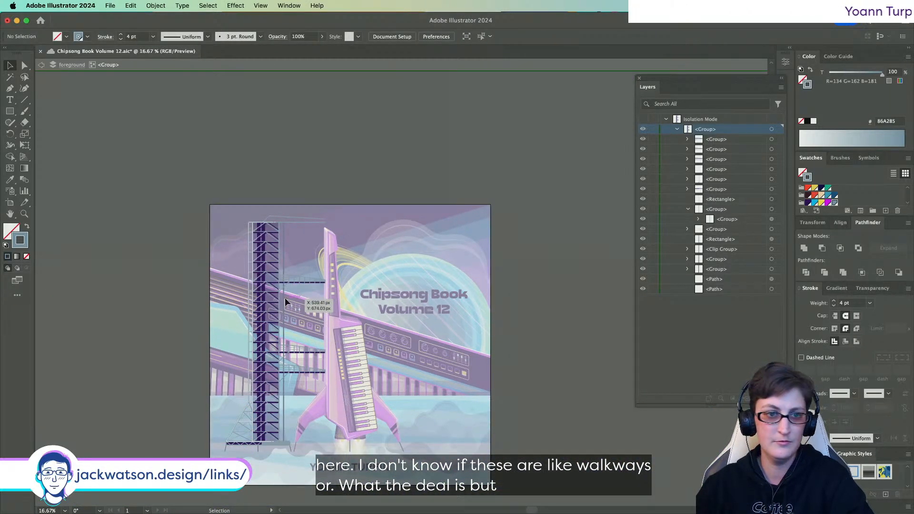
- Isolate the middle walkway's nested railing group and delete the blended horizontal rails between its top and bottom rails
scroll(251, 274, up, 4)
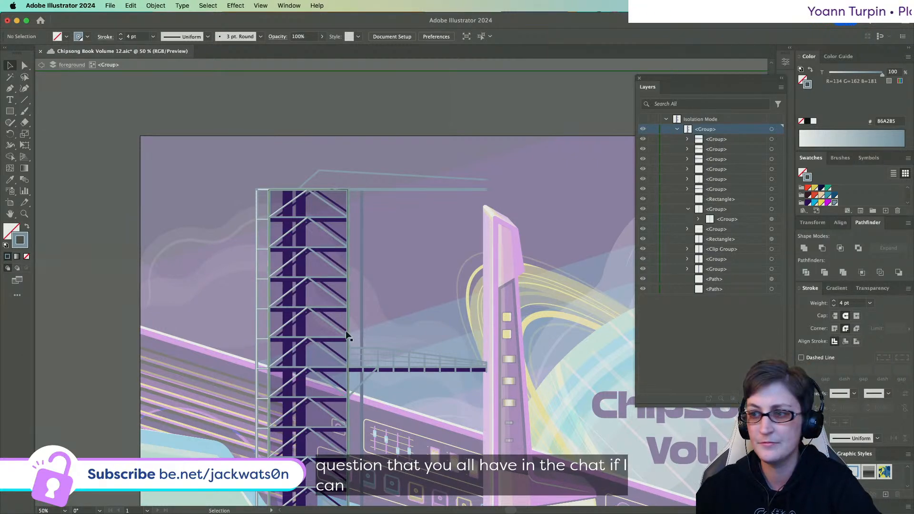
scroll(350, 334, up, 2)
scroll(350, 334, down, 8)
scroll(349, 333, right, 3)
scroll(349, 333, down, 10)
scroll(349, 332, right, 2)
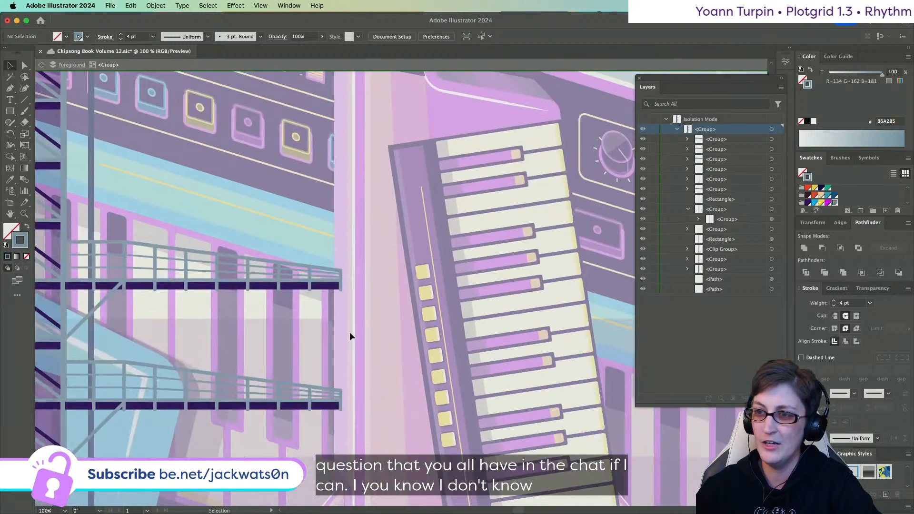
click(228, 217)
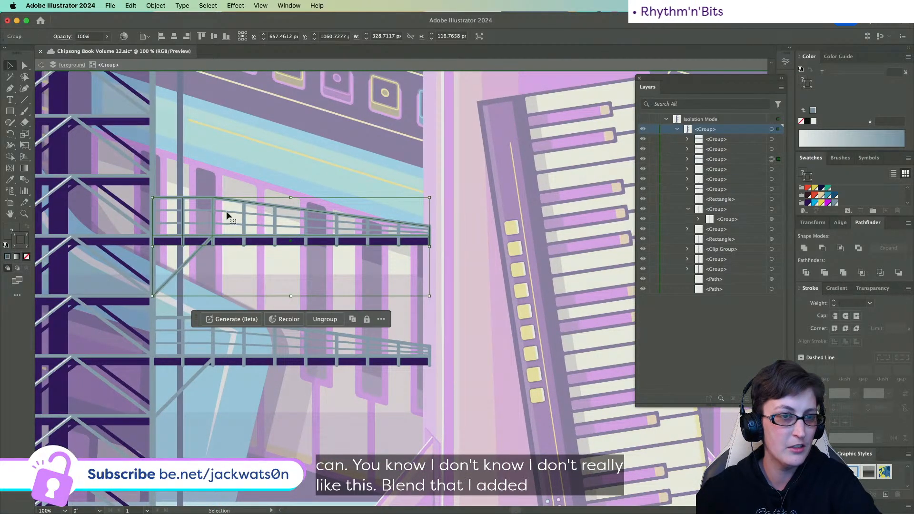
double_click(227, 213)
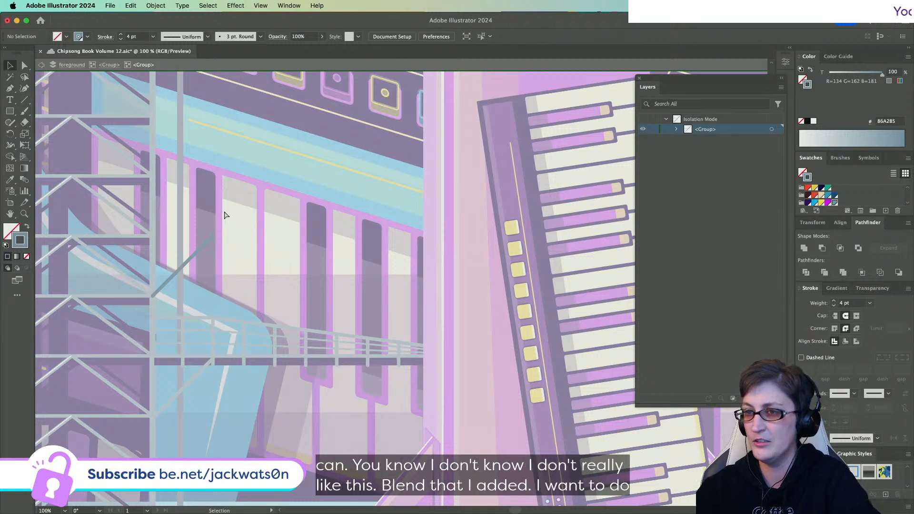
double_click(225, 210)
click(225, 211)
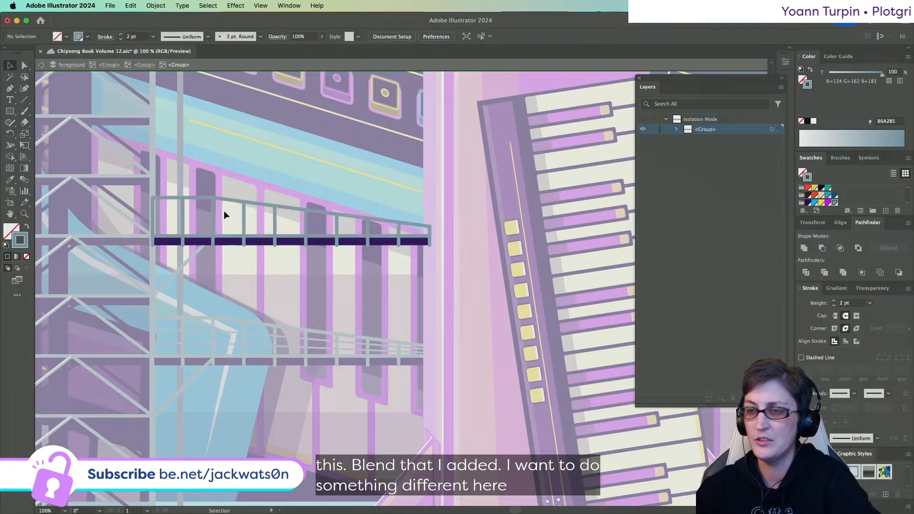
- Draw a 2 pt diagonal brace in the first bay of the middle walkway's railing and copy it into a zigzag across the second and third bays
scroll(184, 218, up, 2)
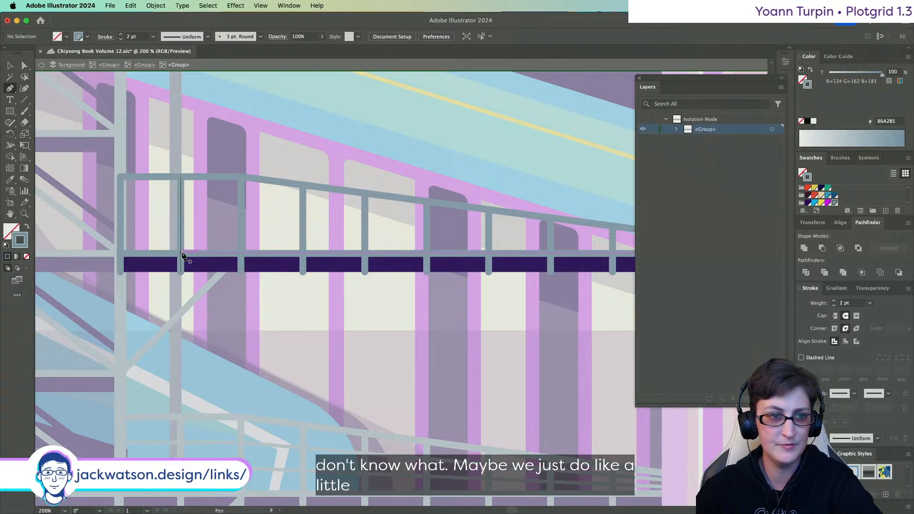
click(181, 253)
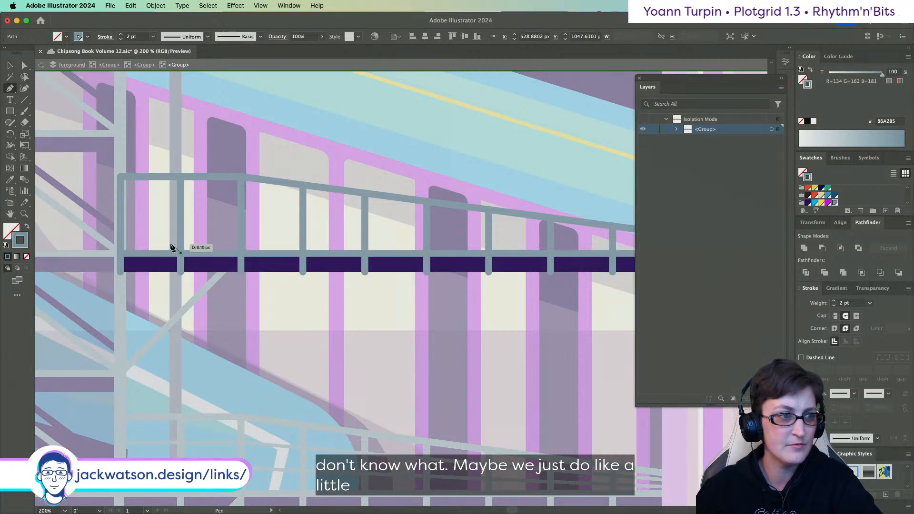
key(super+z)
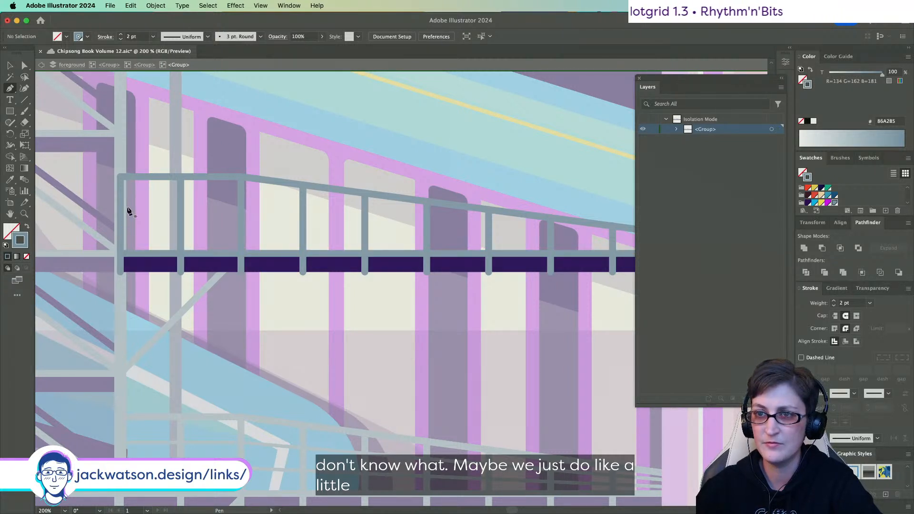
scroll(142, 200, right, 5)
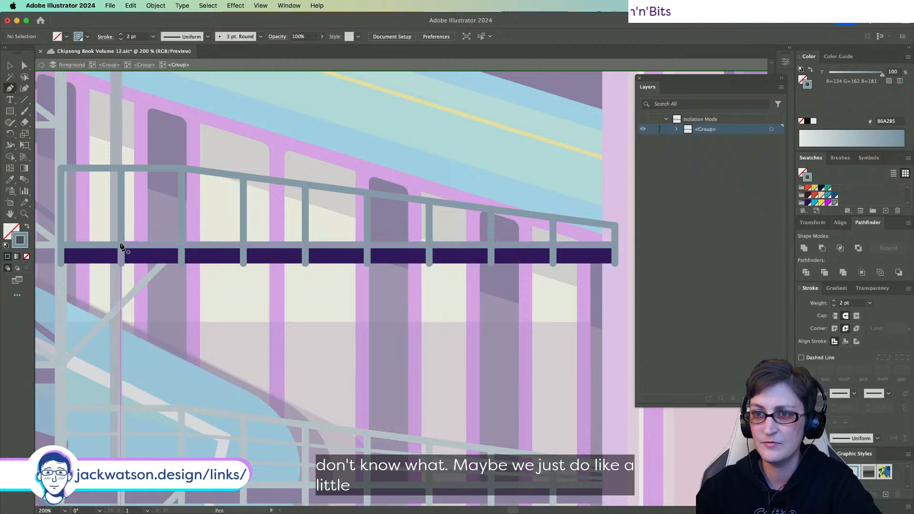
click(120, 245)
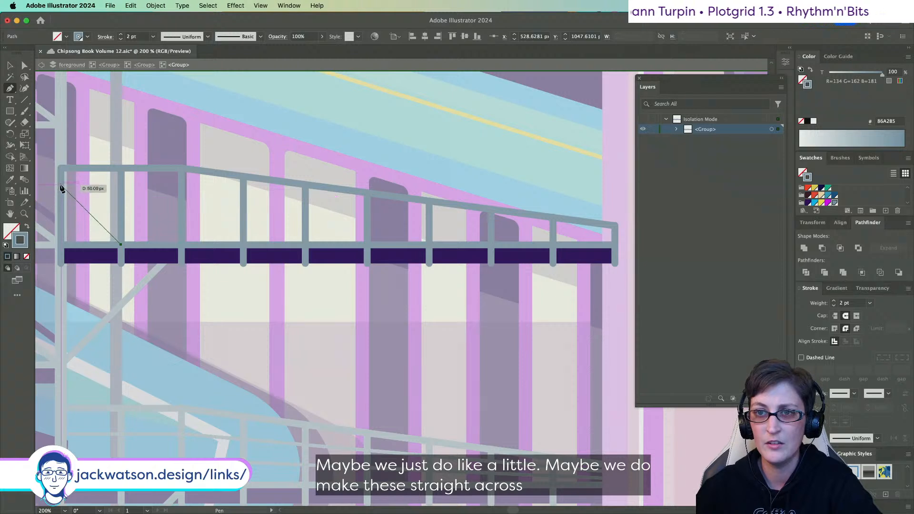
click(61, 180)
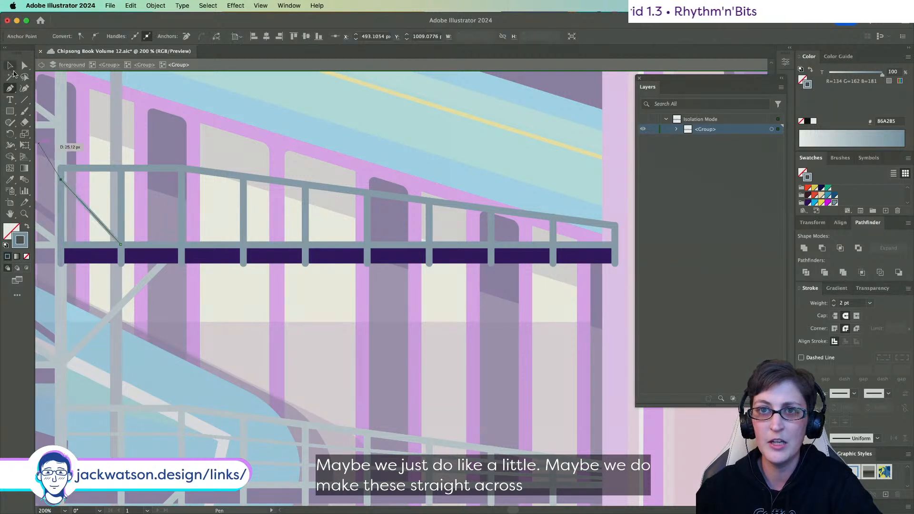
click(24, 65)
drag(63, 182, 181, 169)
drag(121, 245, 242, 247)
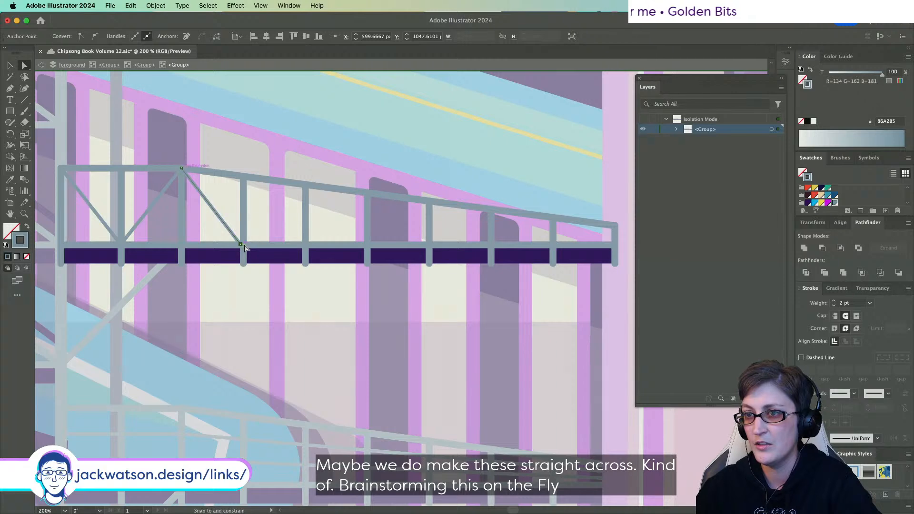
- Expand the blend of vertical railing posts on the middle walkway into individual paths
click(246, 209)
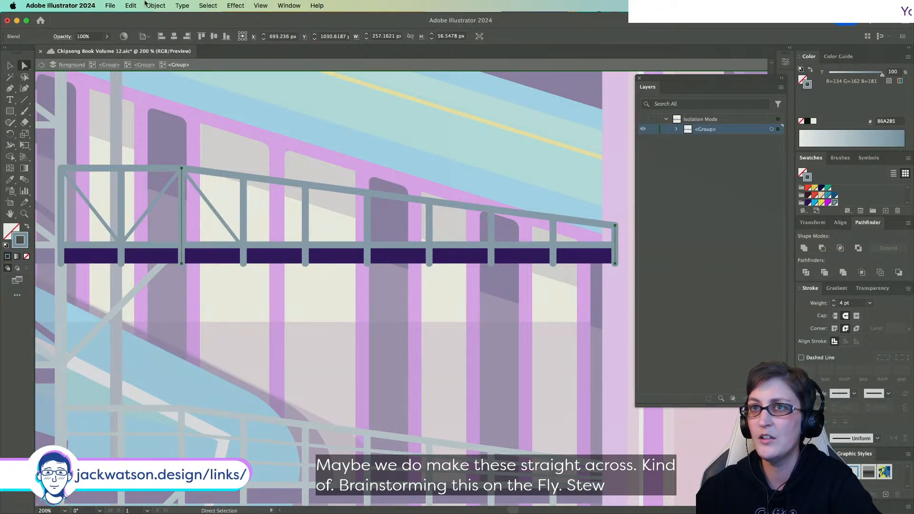
click(156, 5)
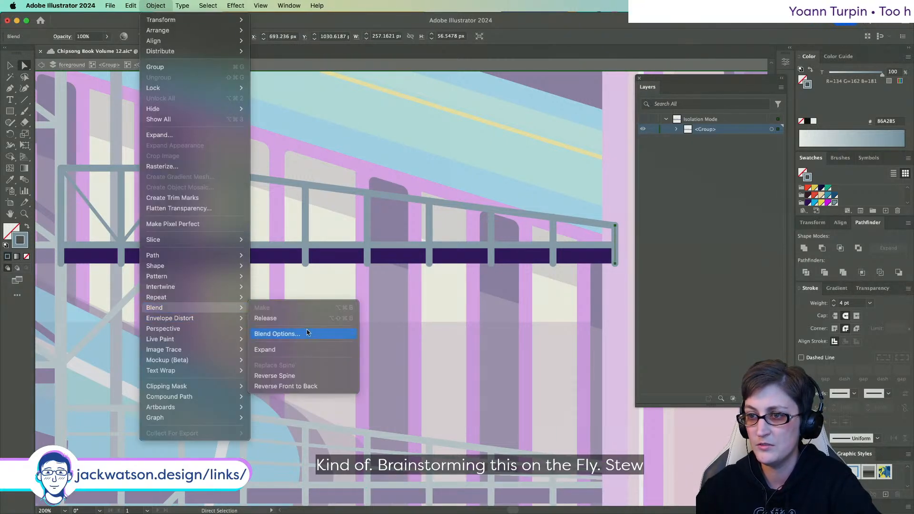
click(285, 350)
click(228, 266)
- Continue the zigzag of diagonal braces from post to post through the remaining railing bays to the rocket end
mouse_move(243, 244)
mouse_down()
mouse_move(250, 249)
mouse_move(212, 245)
mouse_move(243, 246)
mouse_up()
drag(181, 167, 306, 185)
drag(243, 245, 368, 245)
drag(305, 185, 429, 201)
drag(368, 246, 493, 248)
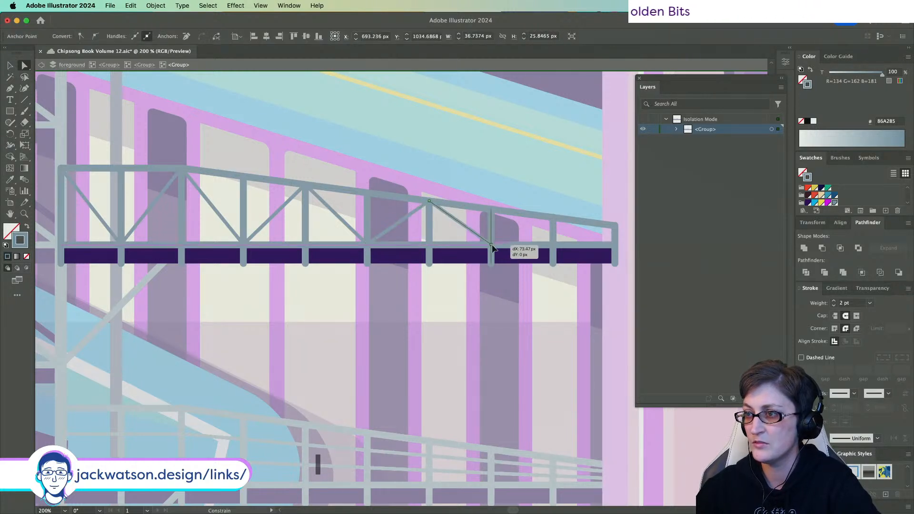
drag(429, 201, 553, 223)
drag(491, 245, 617, 246)
- Deselect everything and exit all isolation levels to return to the full cover artwork
key(super+shift+a)
scroll(407, 217, down, 5)
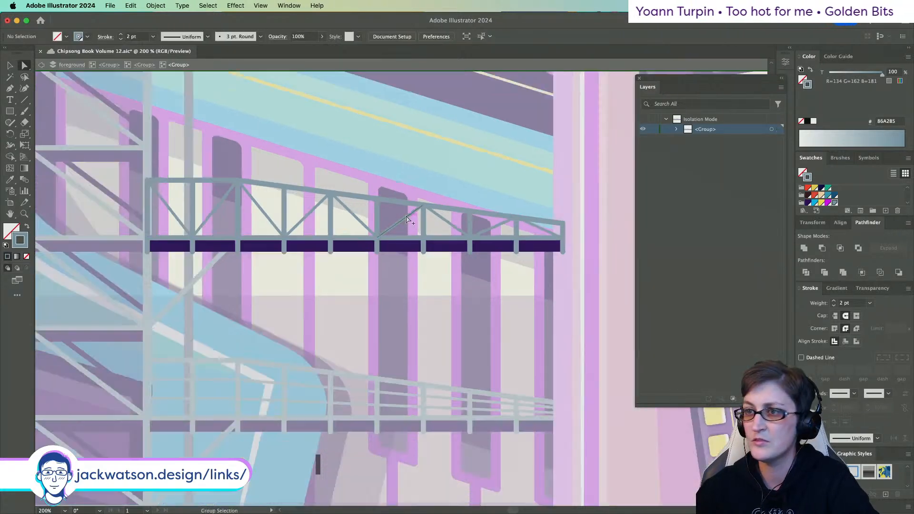
scroll(410, 234, down, 2)
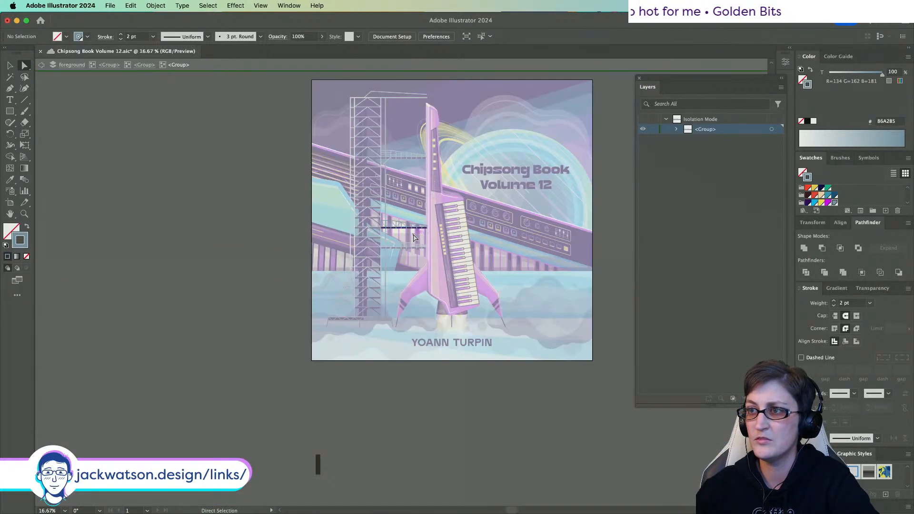
click(41, 65)
scroll(189, 115, right, 3)
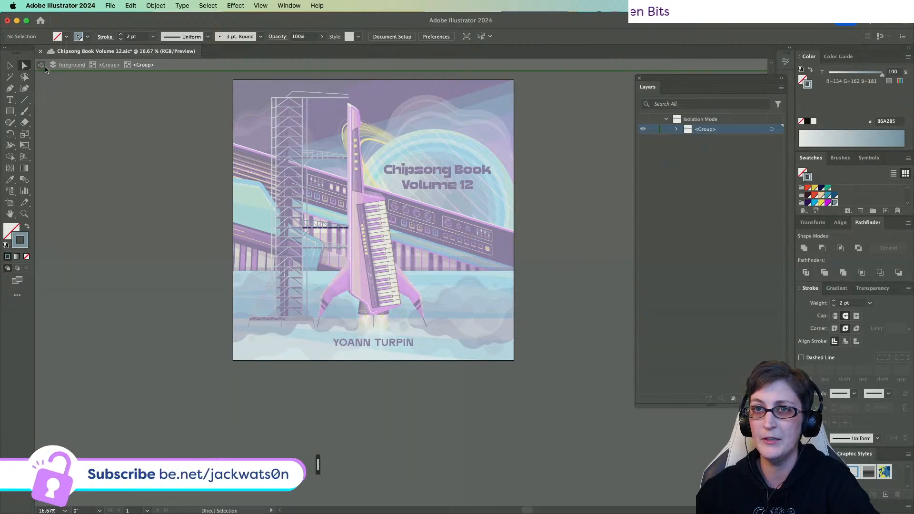
click(41, 66)
click(42, 65)
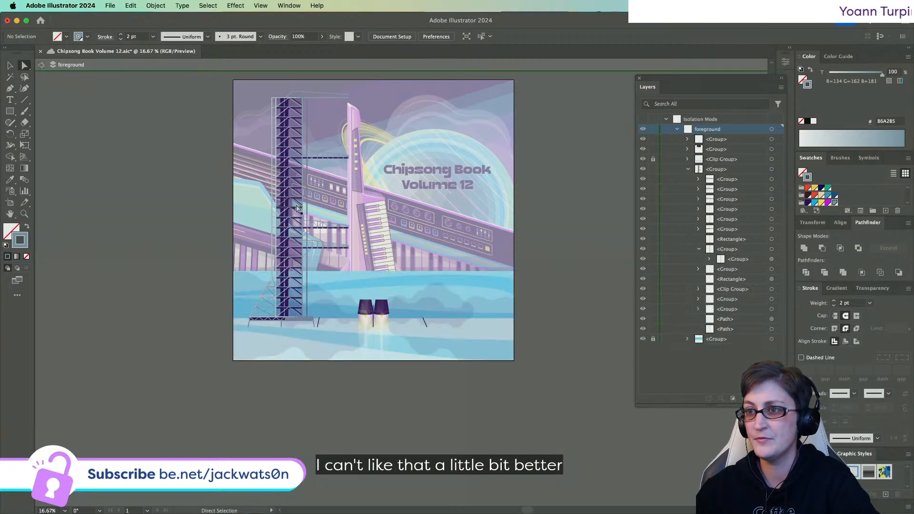
click(42, 65)
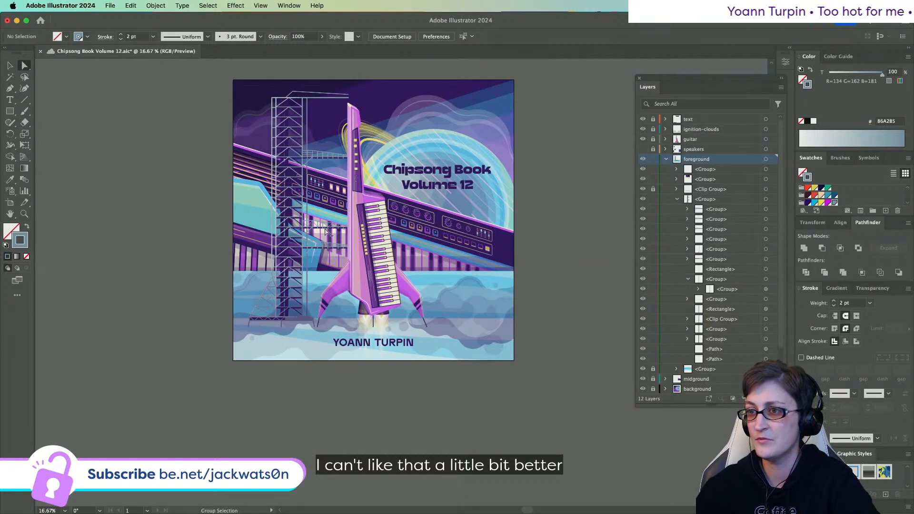
- Isolate the tower group, delete the lower walkway and put a copy of the zigzag-braced middle walkway in its place
scroll(323, 235, up, 3)
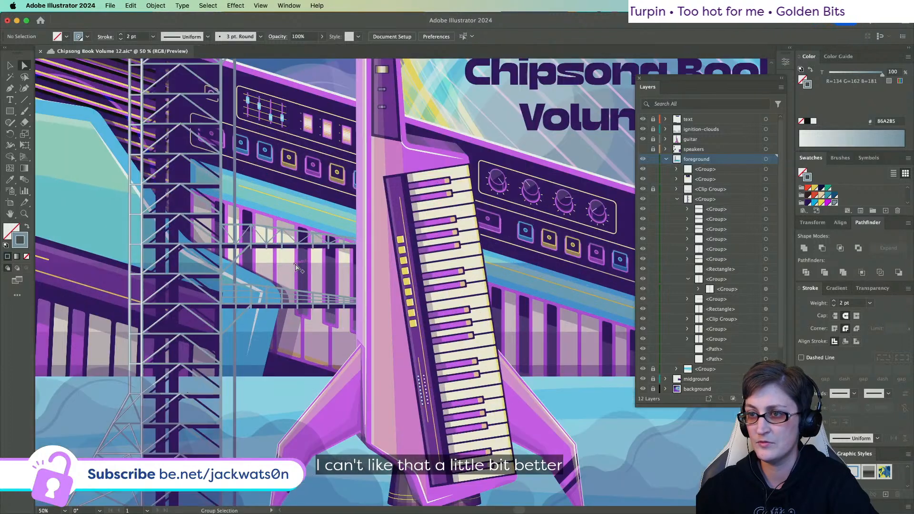
scroll(296, 265, up, 2)
click(278, 246)
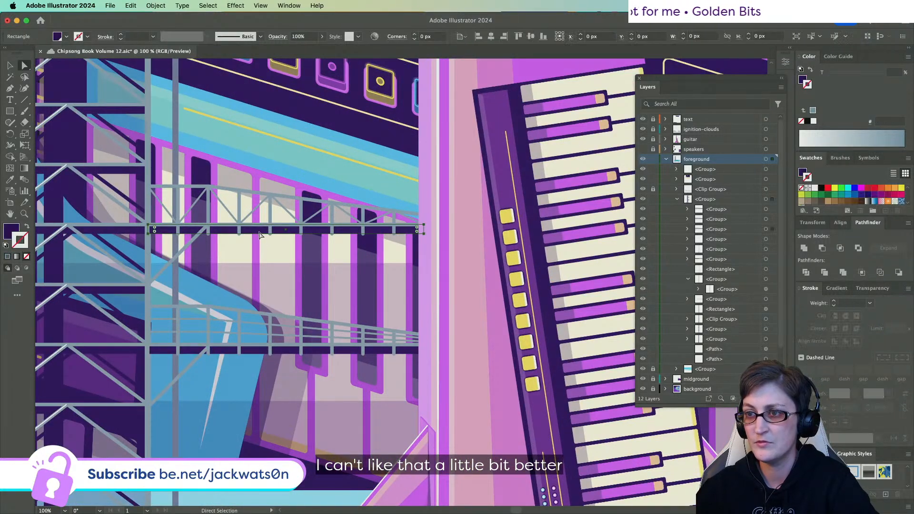
key(v)
key(super+shift+a)
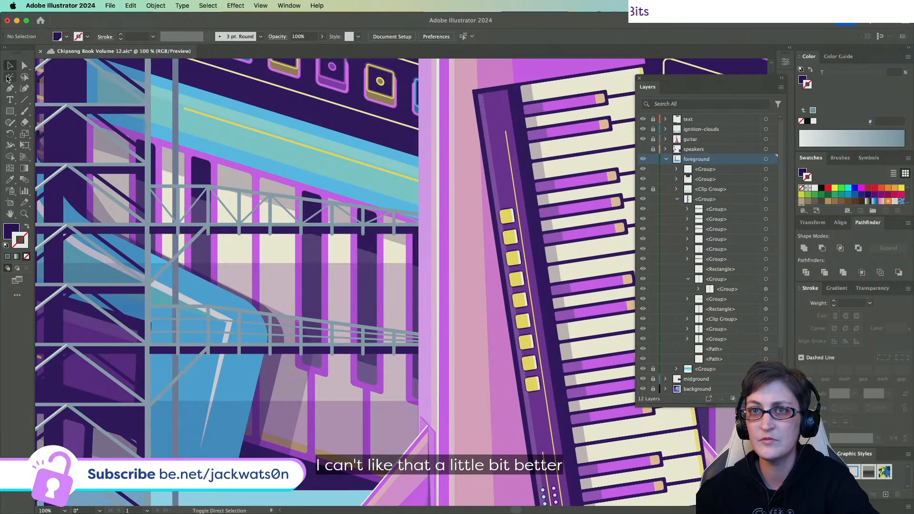
double_click(216, 185)
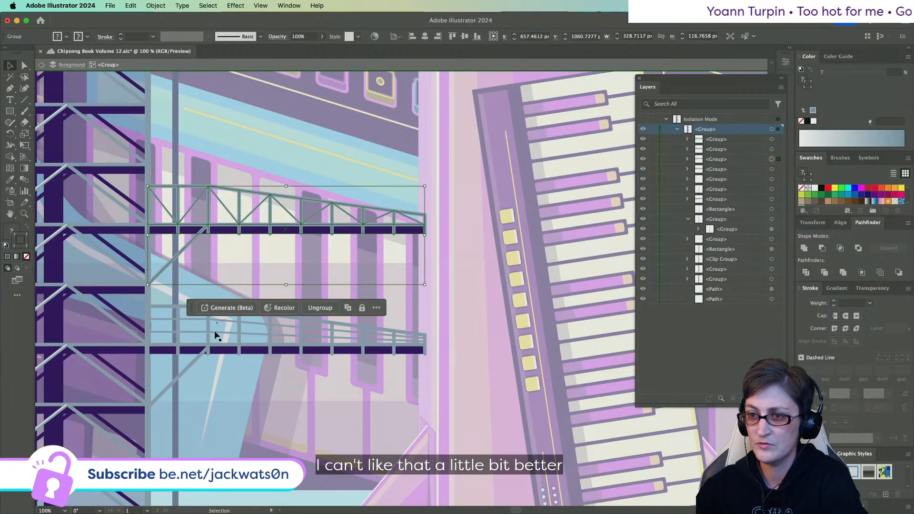
click(207, 349)
key(Delete)
drag(241, 231, 240, 350)
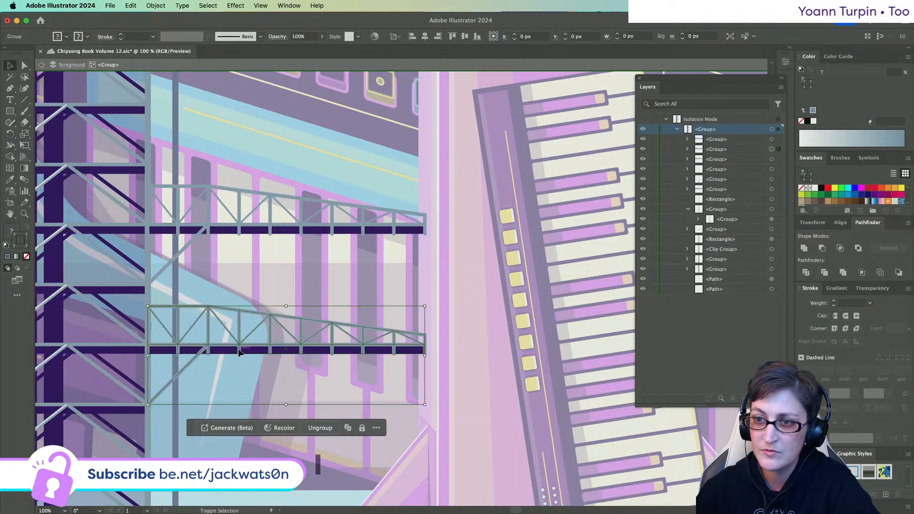
- Replace the topmost walkway beside the rocket's neck with a copy of the zigzag-braced middle walkway at the same height
scroll(195, 337, down, 3)
scroll(200, 278, up, 3)
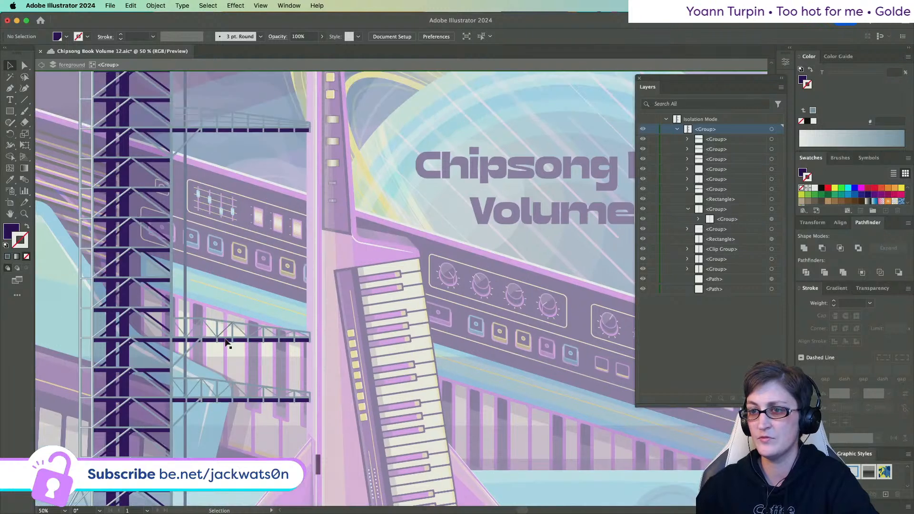
click(227, 337)
shift+click(236, 123)
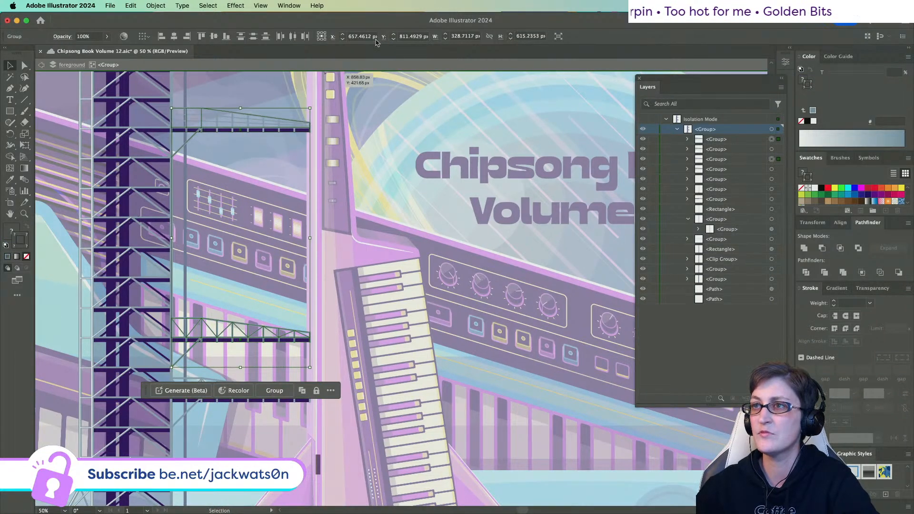
click(192, 118)
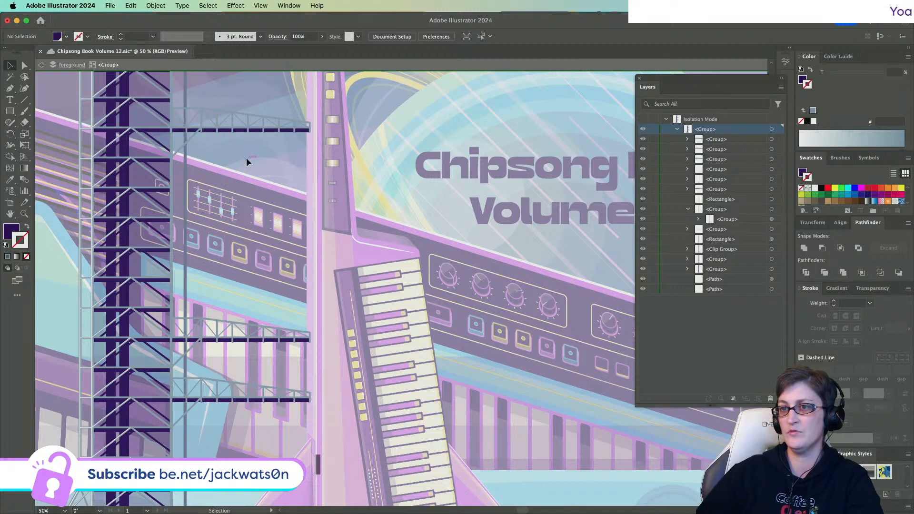
- Clear the selection and exit the tower group's isolation with the tower's top in view
scroll(247, 158, down, 2)
scroll(243, 165, up, 3)
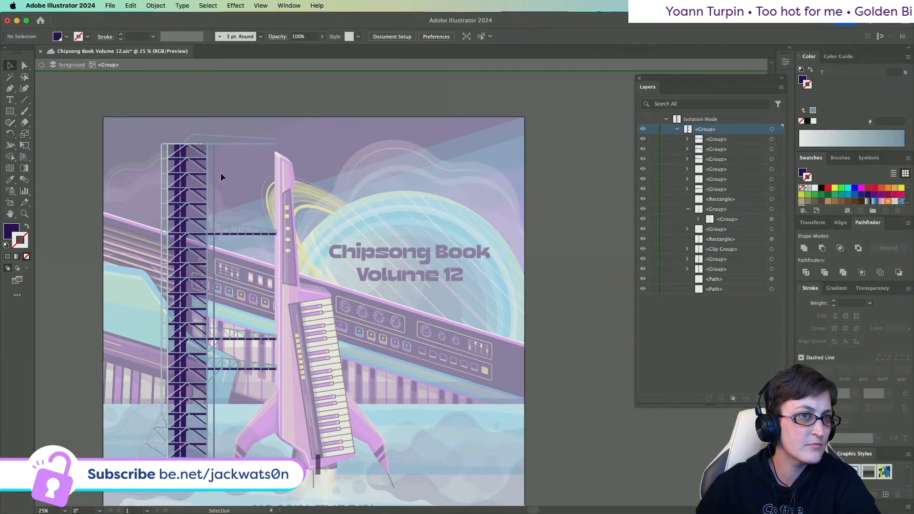
scroll(221, 148, up, 1)
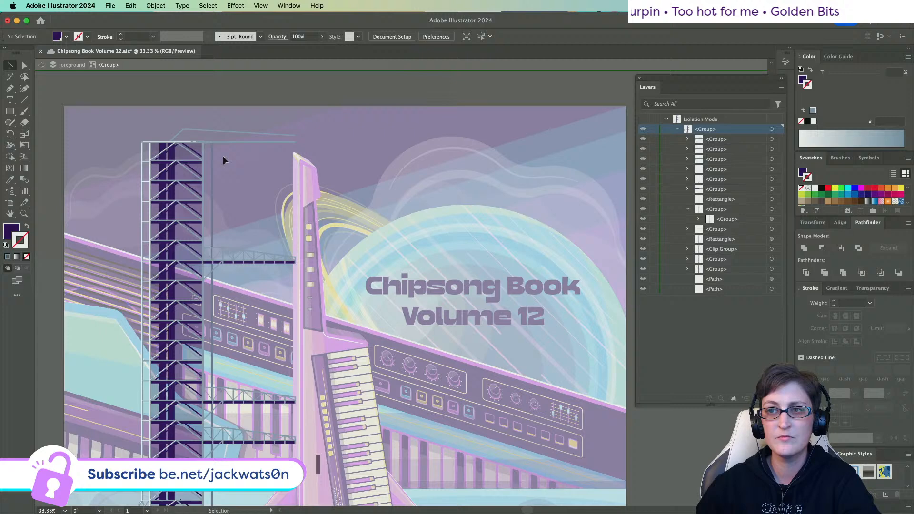
click(25, 65)
scroll(244, 238, up, 1)
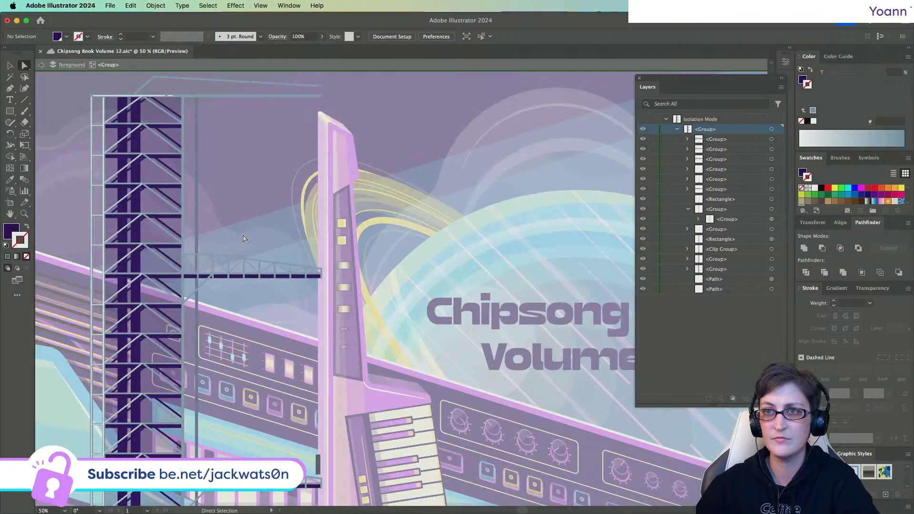
click(260, 294)
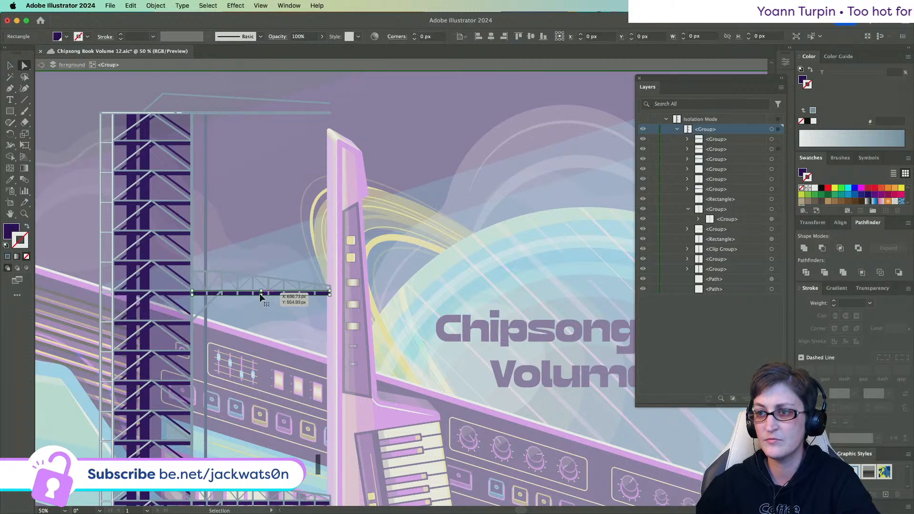
drag(247, 145, 250, 115)
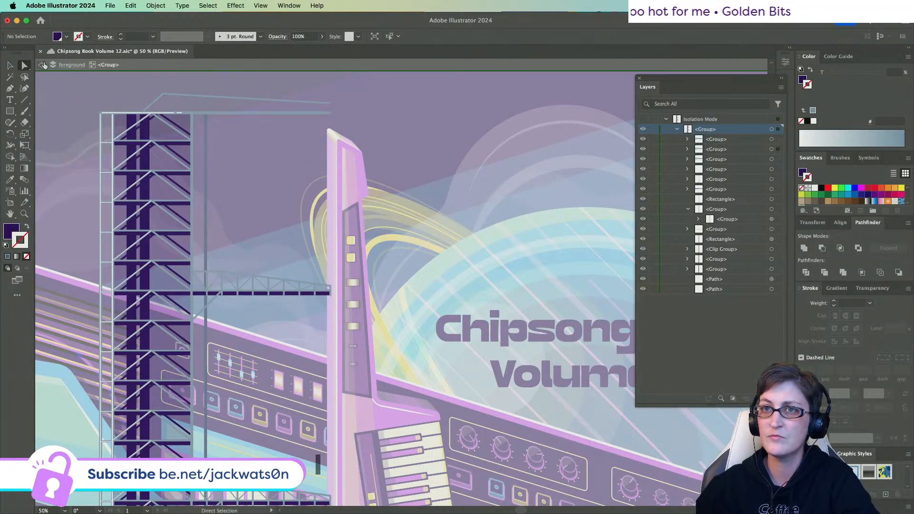
click(41, 65)
click(38, 65)
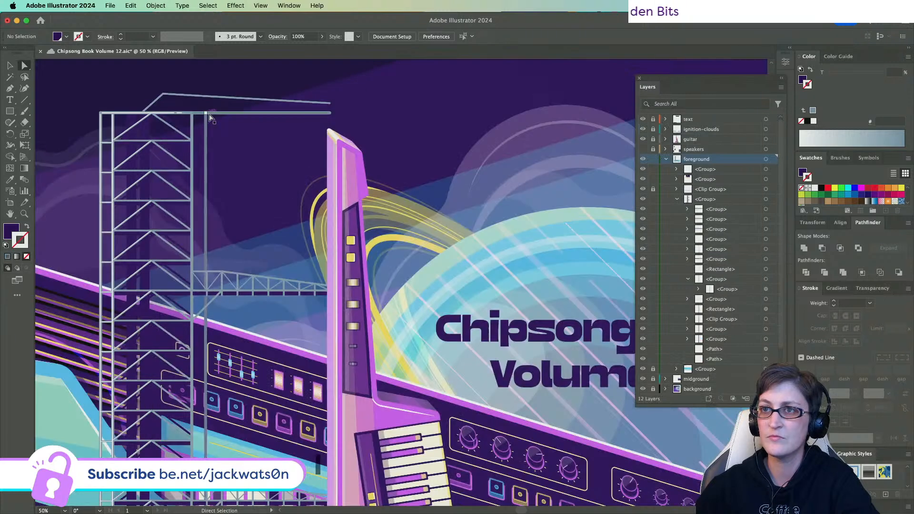
- Give the thin rectangle beneath the tower's top horizontal arm a magenta fill and a 1 pt dark purple stroke
click(213, 114)
alt+click(213, 114)
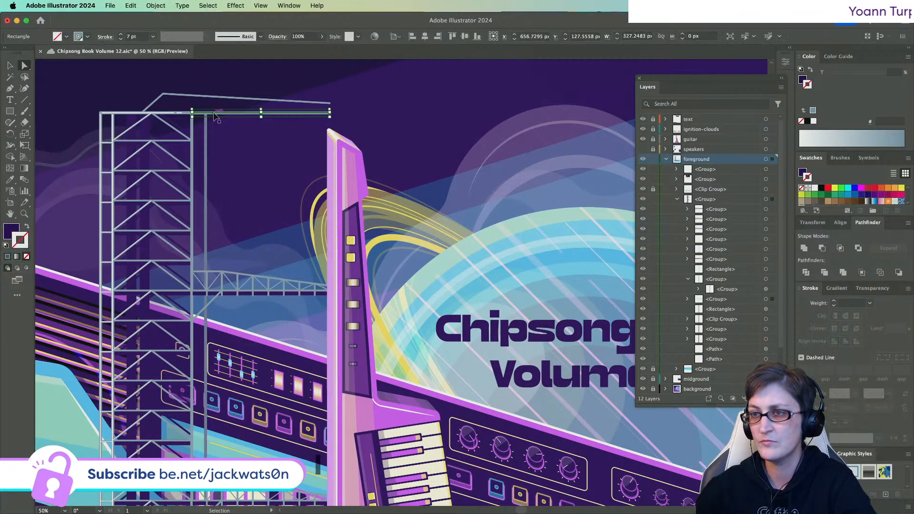
scroll(302, 135, up, 3)
scroll(262, 123, up, 3)
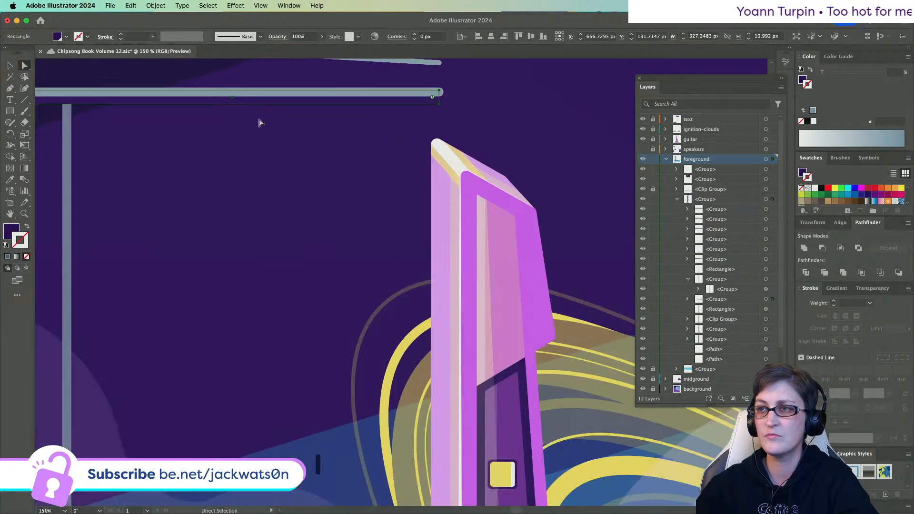
drag(206, 131, 205, 124)
key(BackSpace)
click(204, 122)
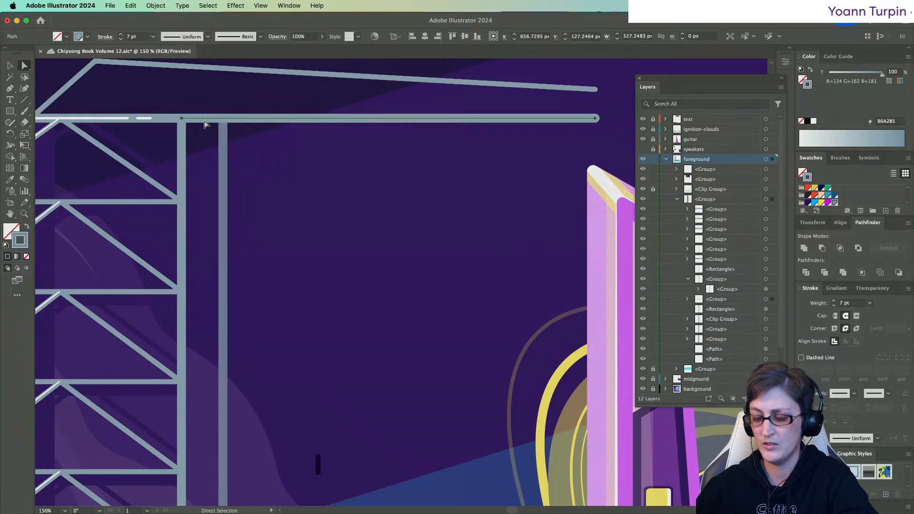
click(207, 125)
click(848, 212)
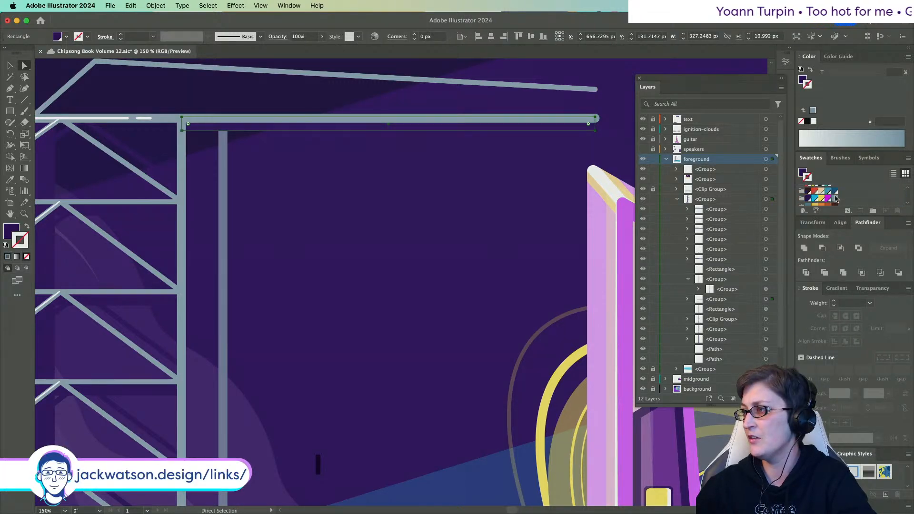
click(829, 195)
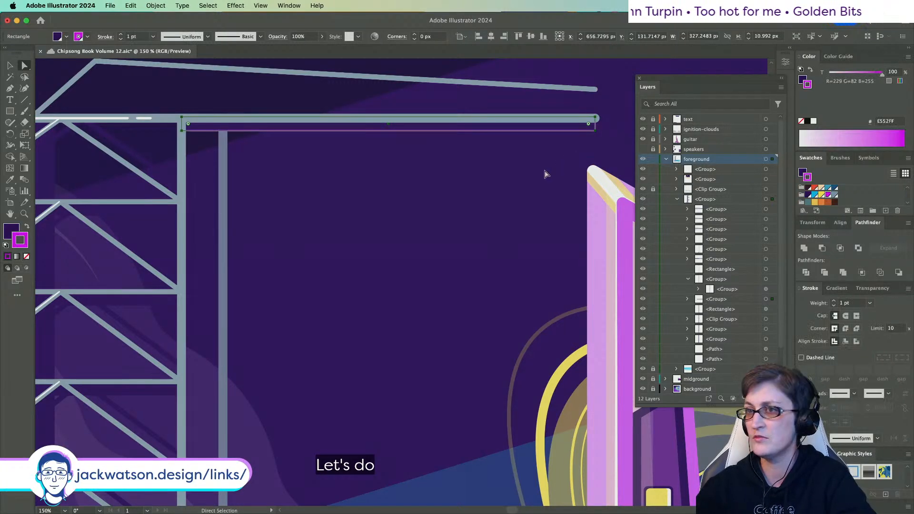
click(27, 227)
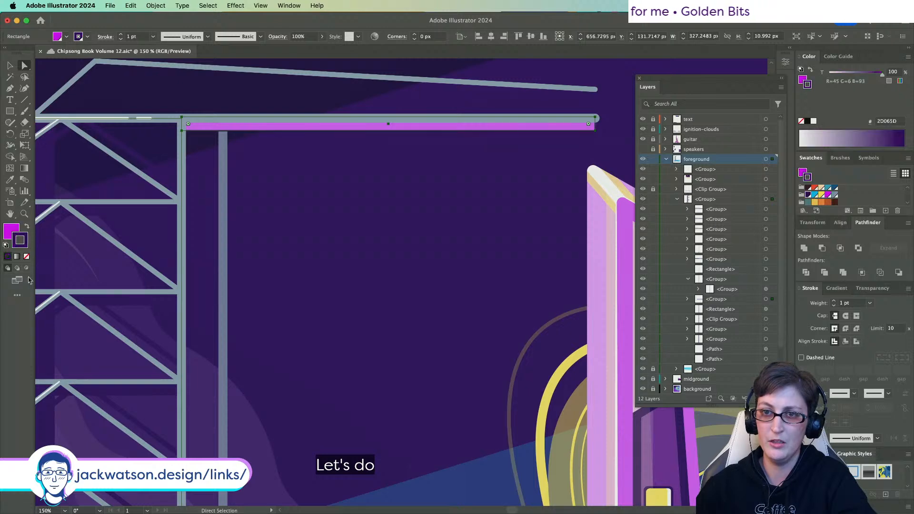
- Remove the stroke from the magenta rectangle beneath the tower's top arm and clear the selection
click(26, 256)
click(310, 138)
scroll(306, 133, down, 3)
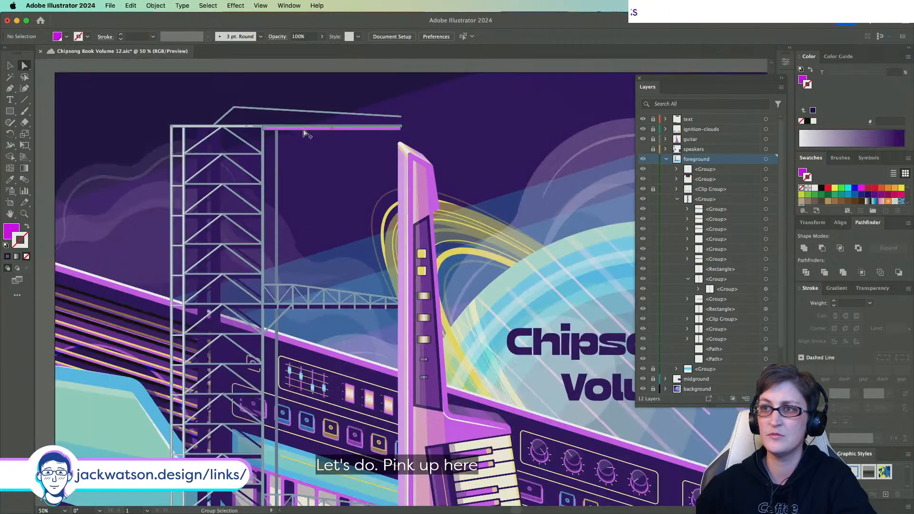
- Draw a rectangle about 95 by 18 px on top of the tower's frame, matching the arm's magenta fill, ending where the sloping line starts
scroll(286, 134, up, 3)
scroll(236, 128, up, 1)
scroll(322, 166, up, 1)
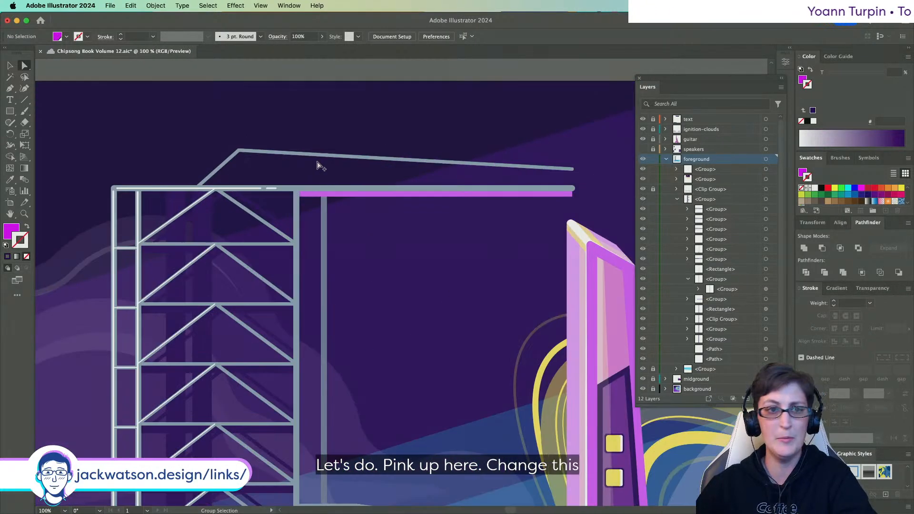
scroll(317, 164, right, 2)
scroll(317, 164, right, 2)
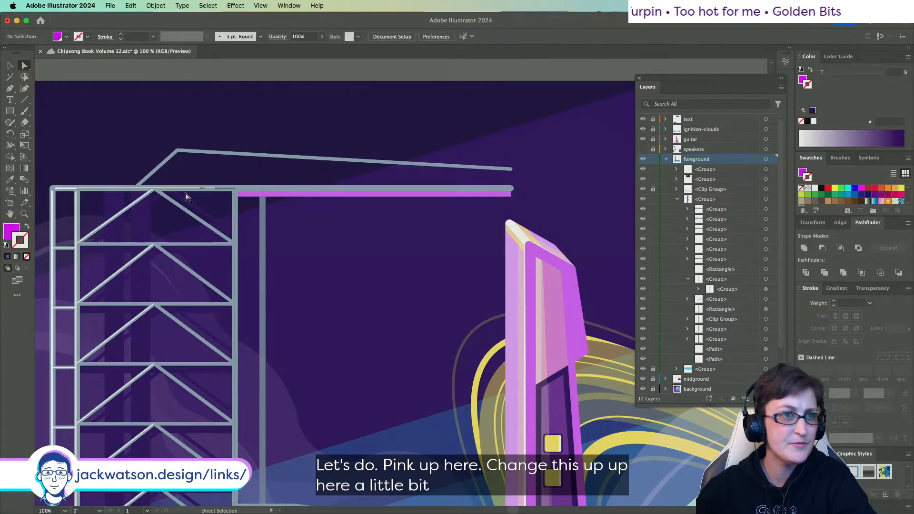
scroll(286, 202, up, 1)
scroll(284, 202, left, 4)
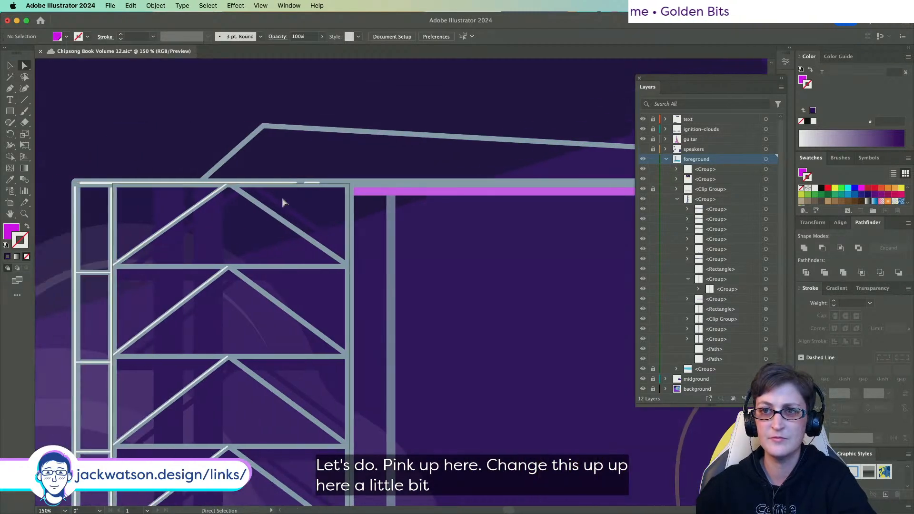
click(434, 195)
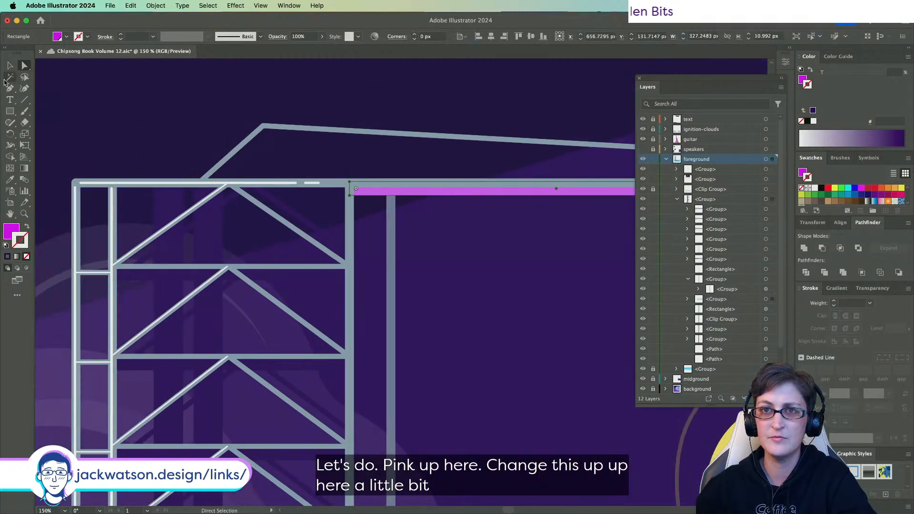
click(9, 112)
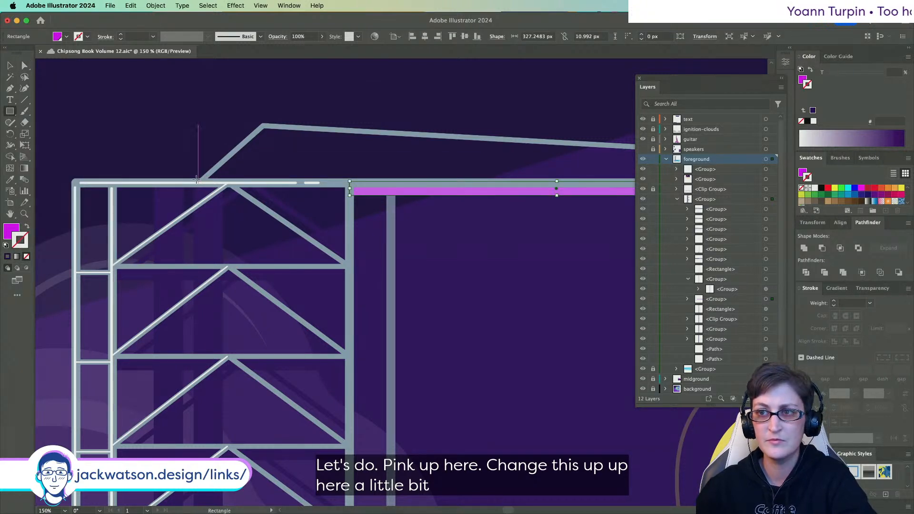
drag(201, 181, 81, 158)
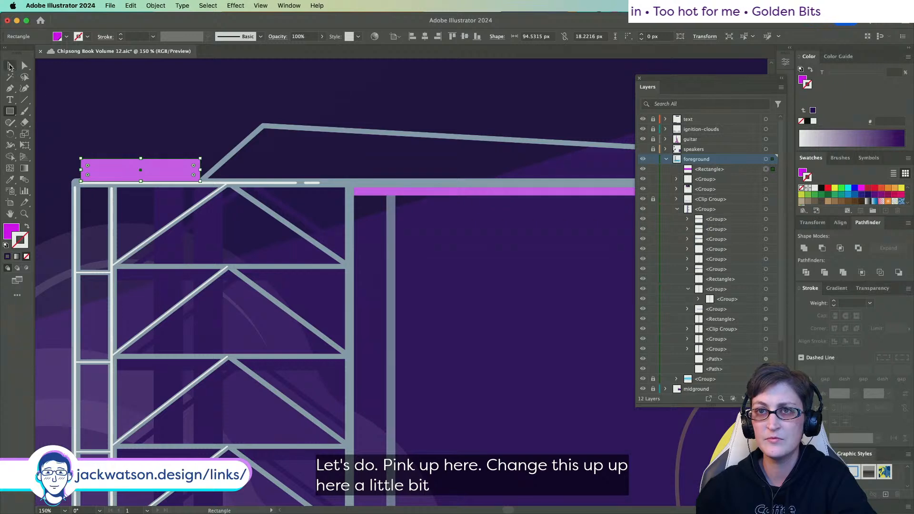
- Cut the new magenta rectangle and paste it in place inside the tower group, behind the grey frame, leaving nothing selected
click(9, 67)
key(Delete)
click(168, 195)
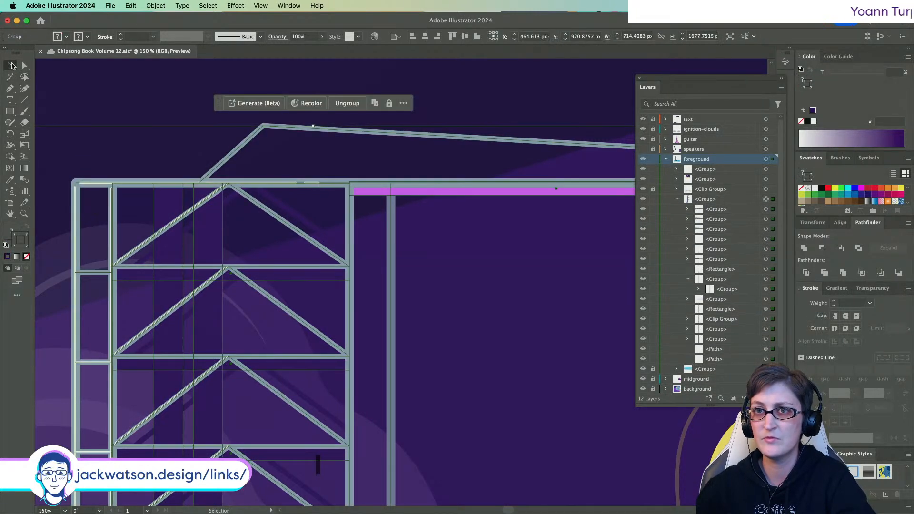
click(24, 65)
click(438, 194)
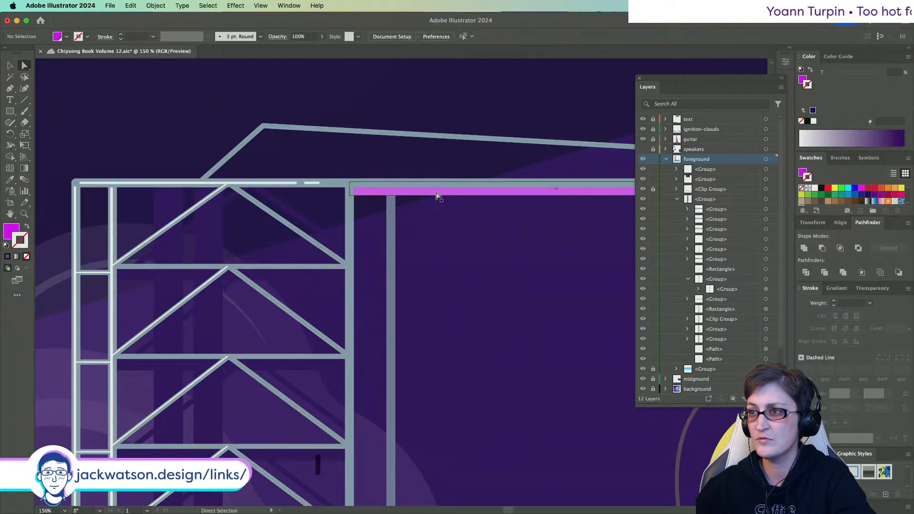
click(459, 238)
- Examine the magenta block and the tower's top structure up close and against the whole cover
scroll(459, 238, down, 4)
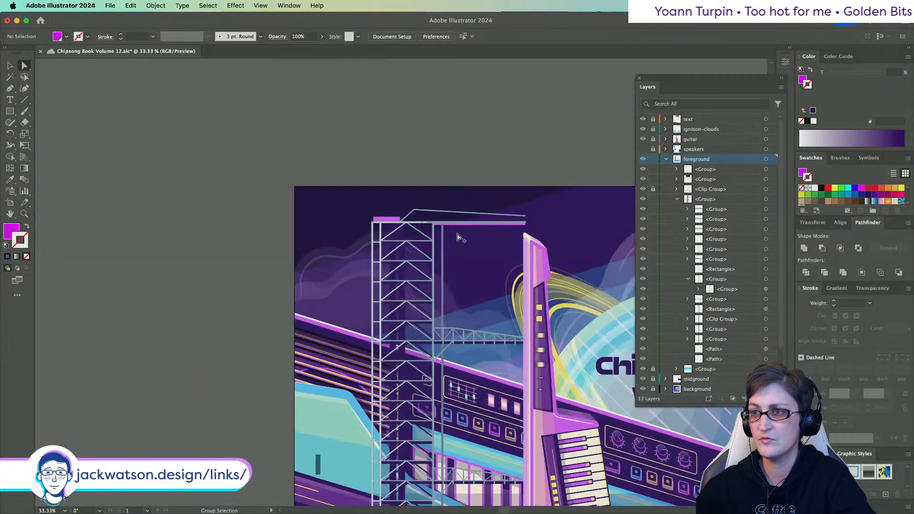
scroll(459, 238, right, 3)
scroll(459, 238, down, 2)
scroll(460, 238, right, 3)
scroll(459, 238, down, 1)
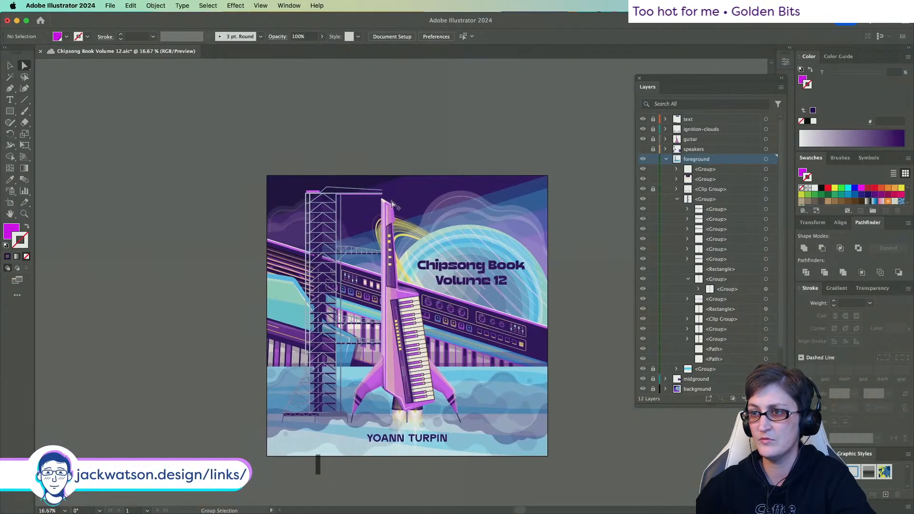
scroll(347, 206, up, 5)
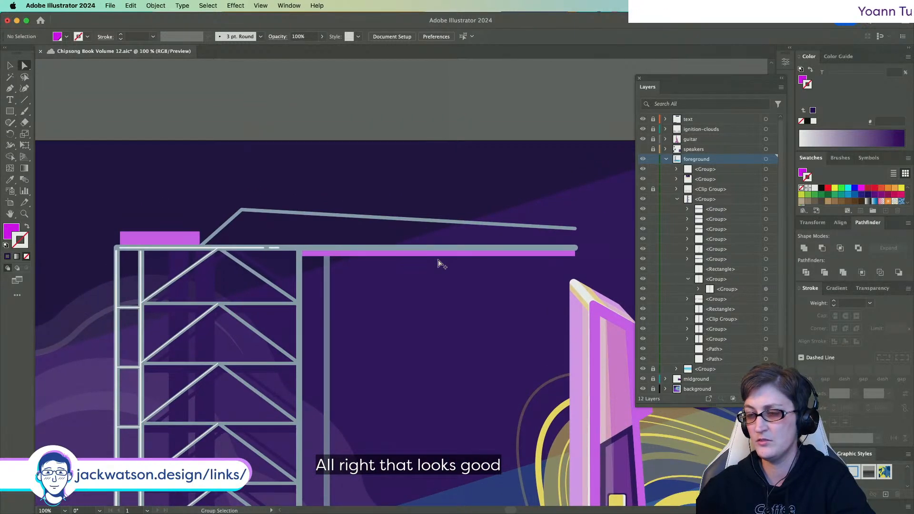
scroll(438, 263, up, 2)
scroll(432, 261, left, 5)
scroll(433, 261, down, 1)
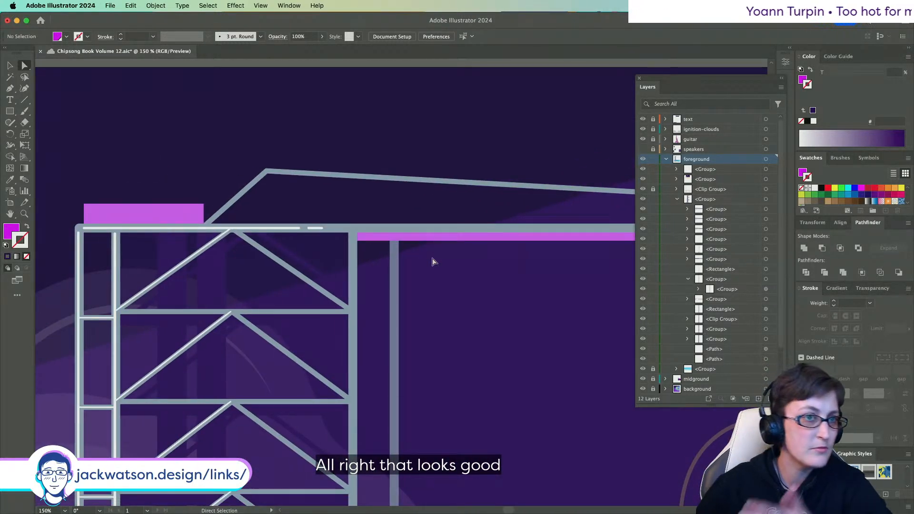
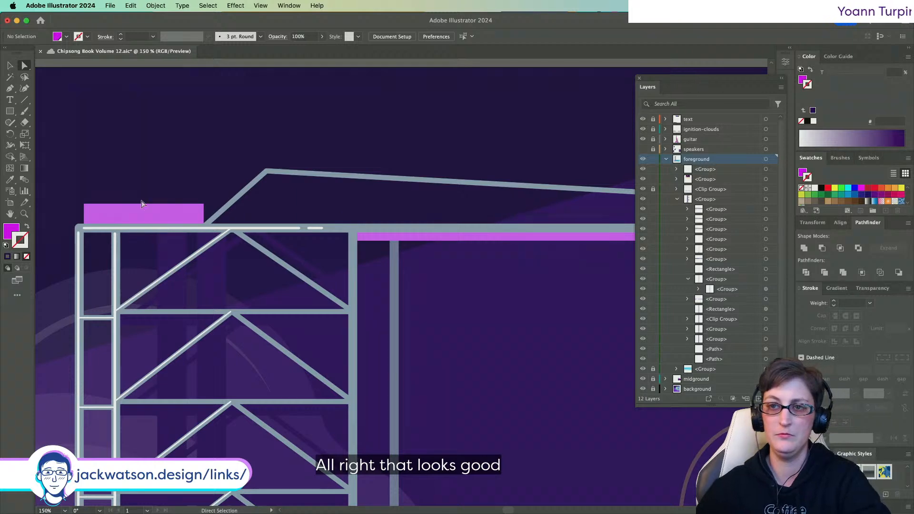
click(120, 218)
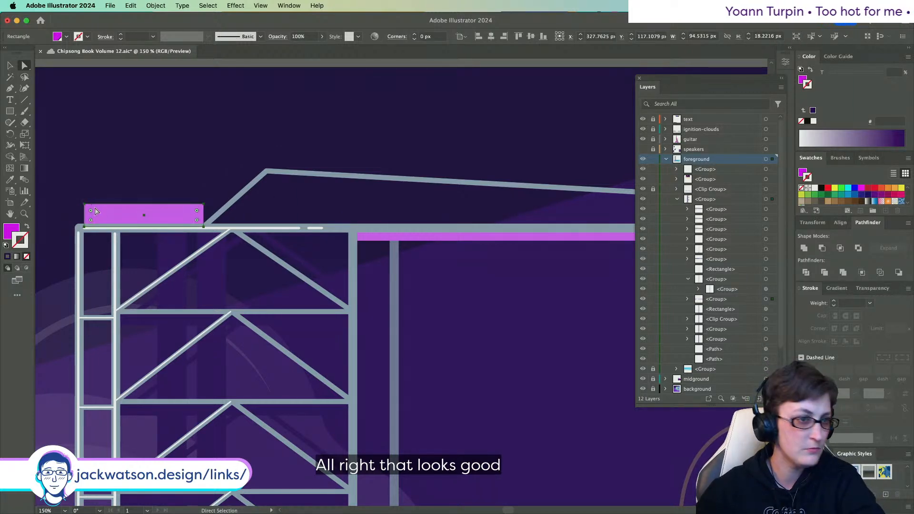
key(super+shift+a)
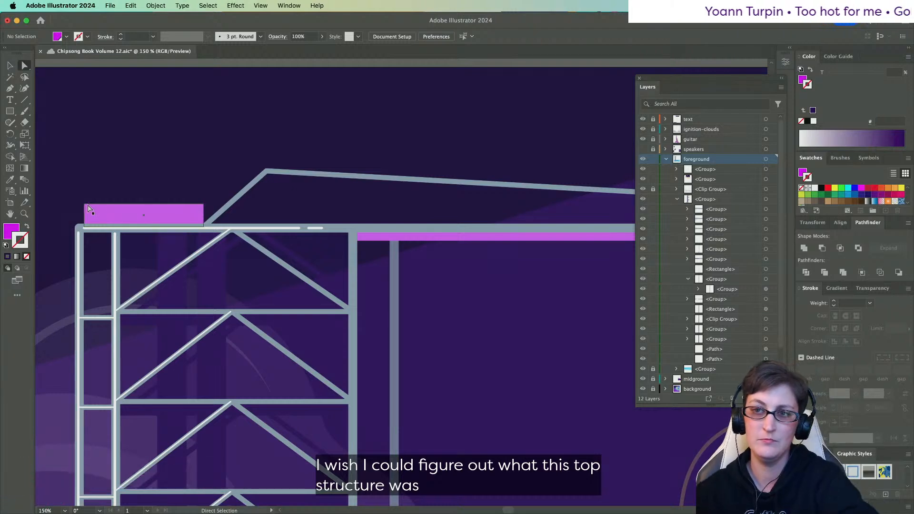
click(86, 205)
key(shift+super+a)
scroll(231, 216, down, 5)
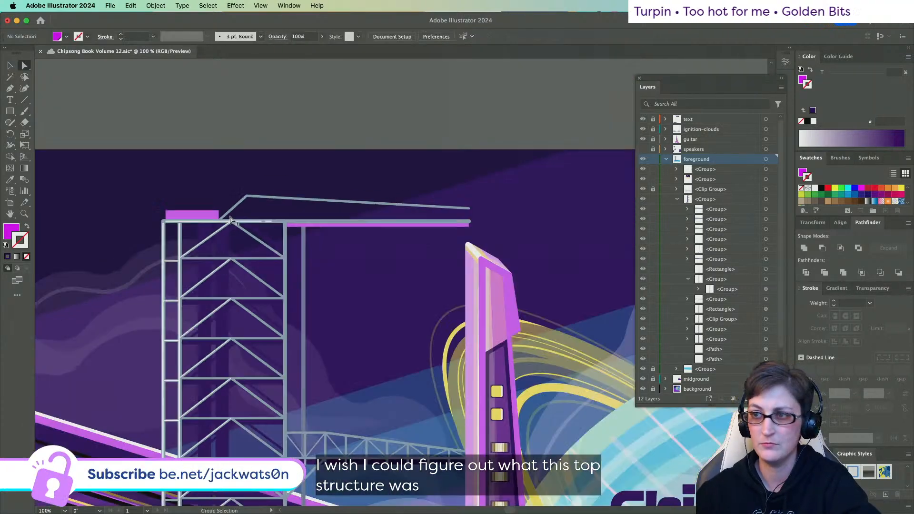
scroll(231, 220, down, 4)
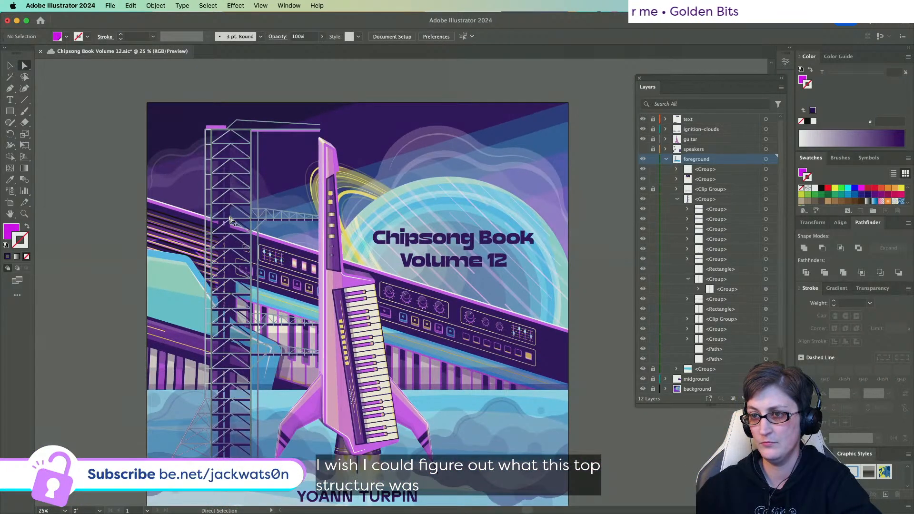
- Extend the arm's 7 pt line straight up at its tip with the Pen tool and snap the end to the sloping line
scroll(276, 223, up, 4)
scroll(277, 226, up, 1)
scroll(276, 227, up, 1)
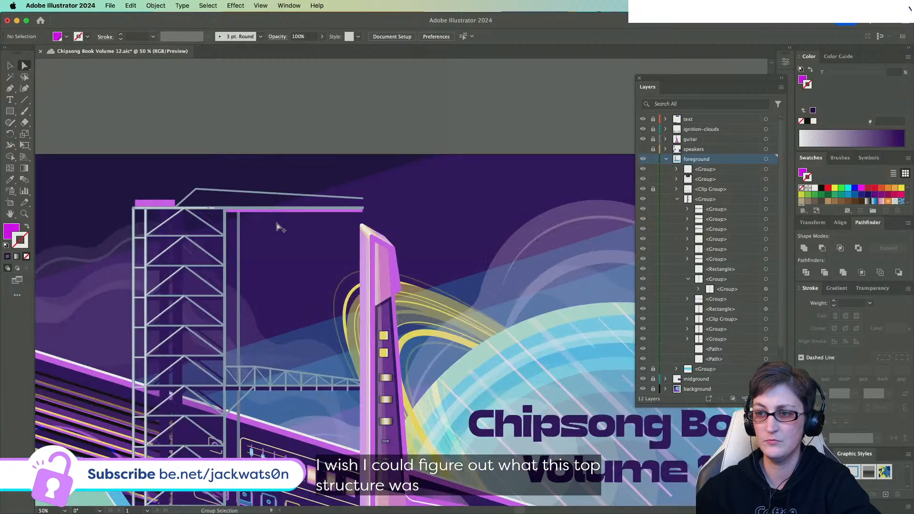
scroll(275, 225, up, 1)
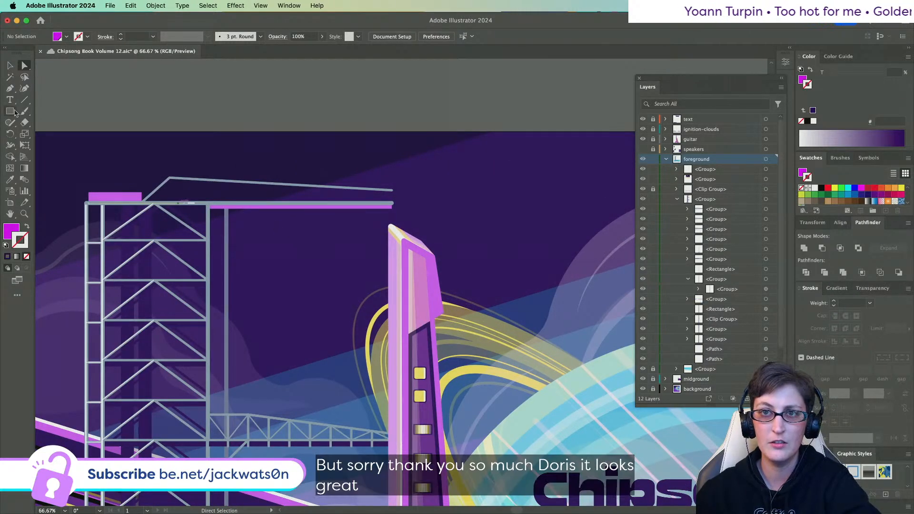
click(196, 180)
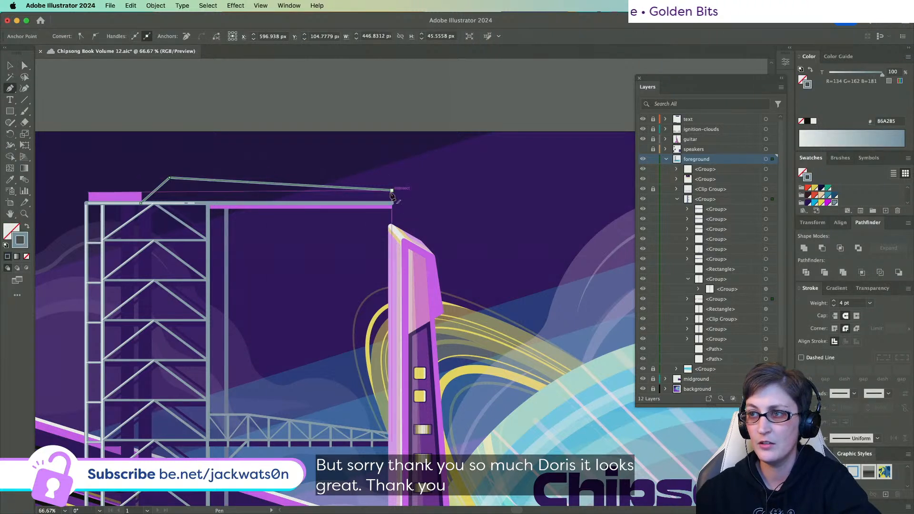
key(super+shift+a)
click(393, 204)
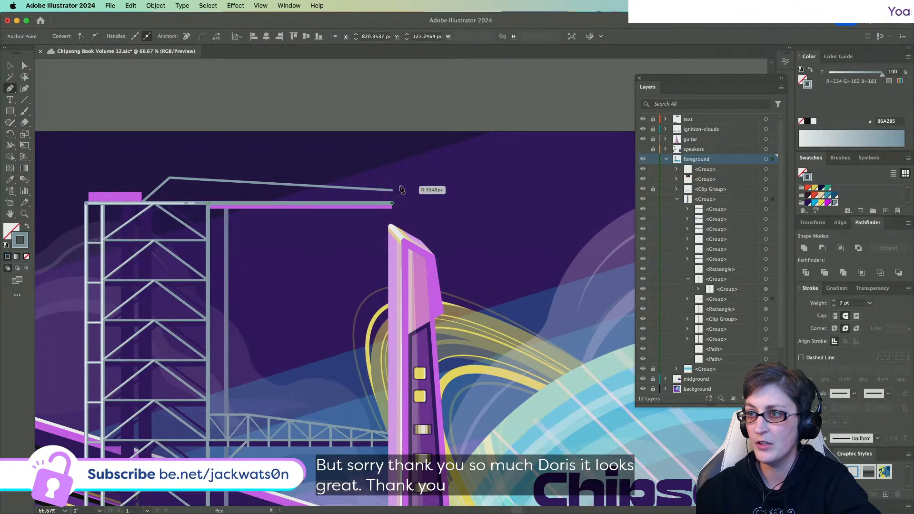
shift+click(393, 181)
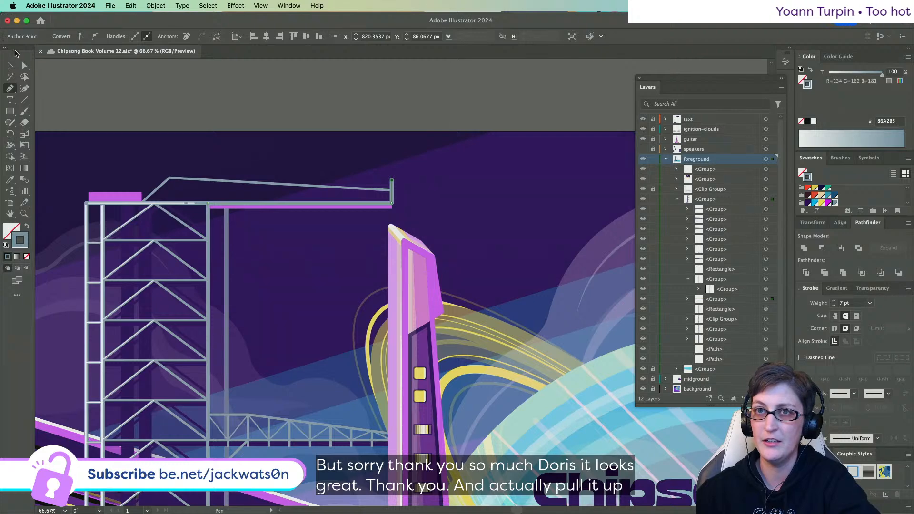
click(25, 65)
drag(391, 180, 392, 191)
click(397, 190)
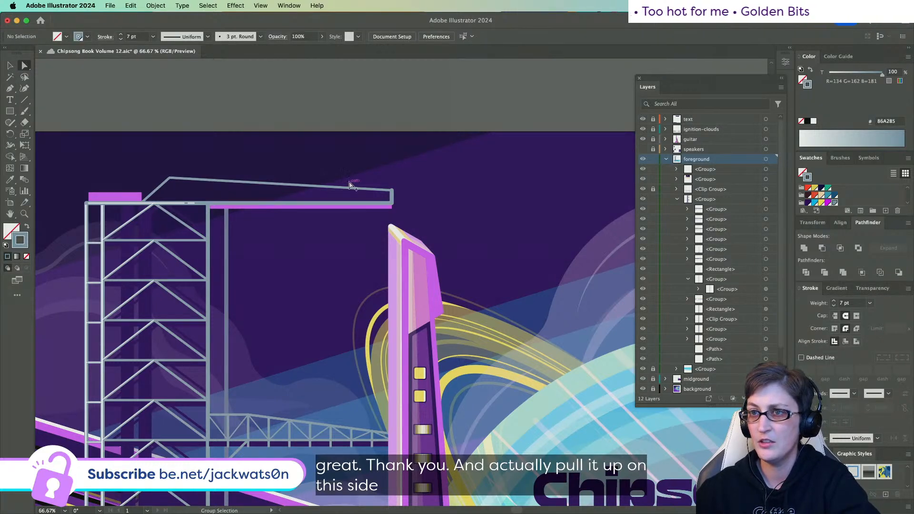
- Draw a 4 pt vertical strut about 44 px tall from the sloping line's peak down to the horizontal arm, and deselect it
scroll(351, 186, up, 3)
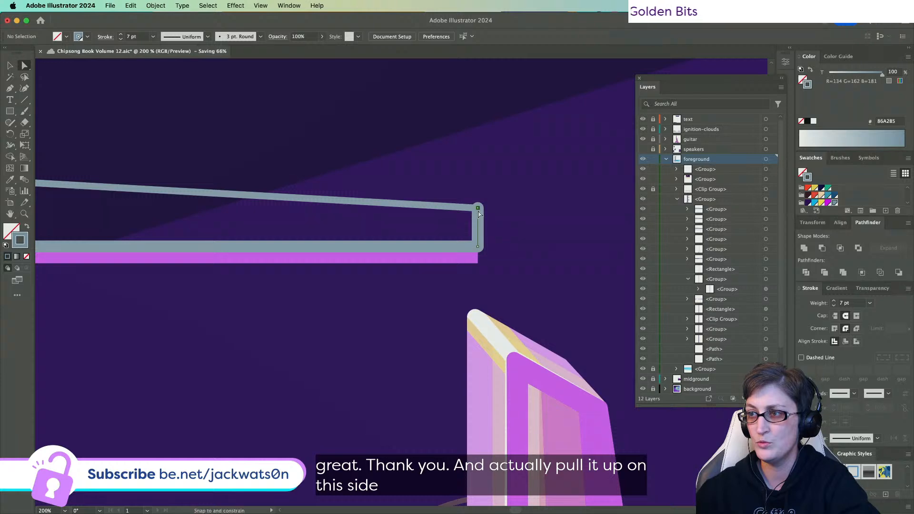
scroll(366, 197, down, 3)
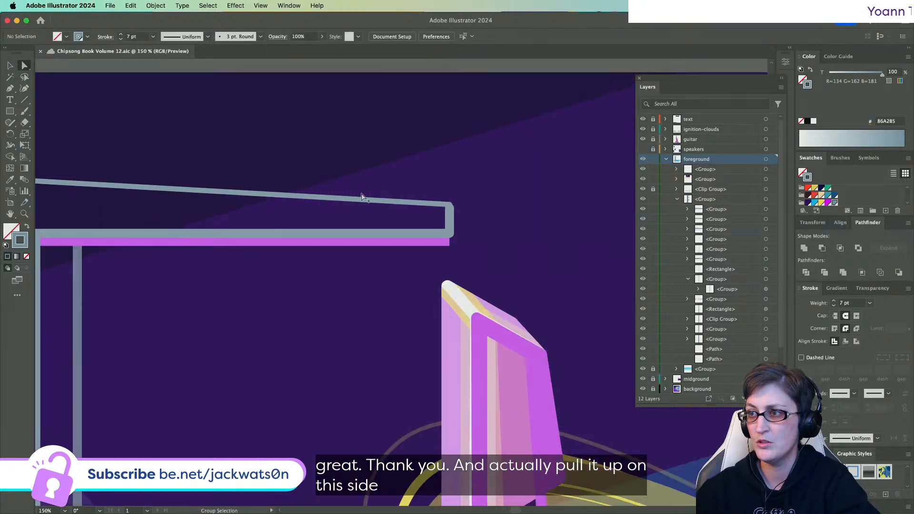
scroll(281, 200, up, 1)
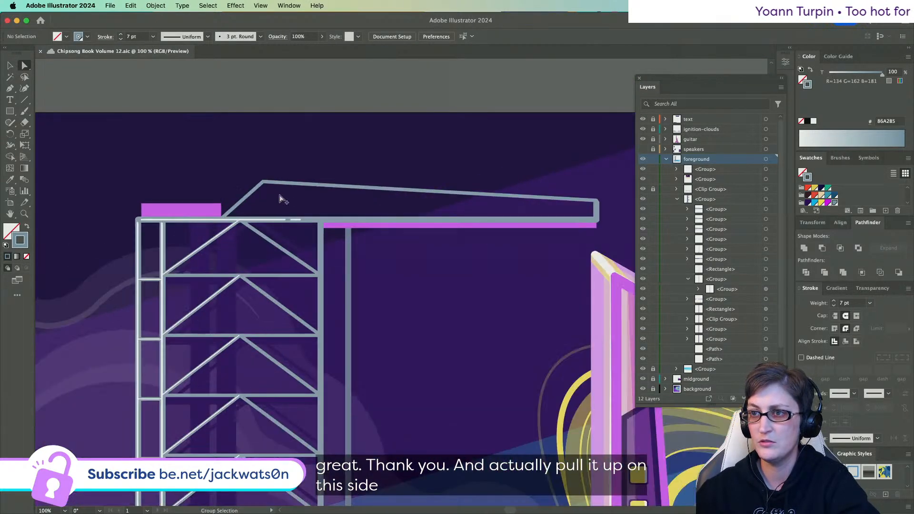
click(283, 184)
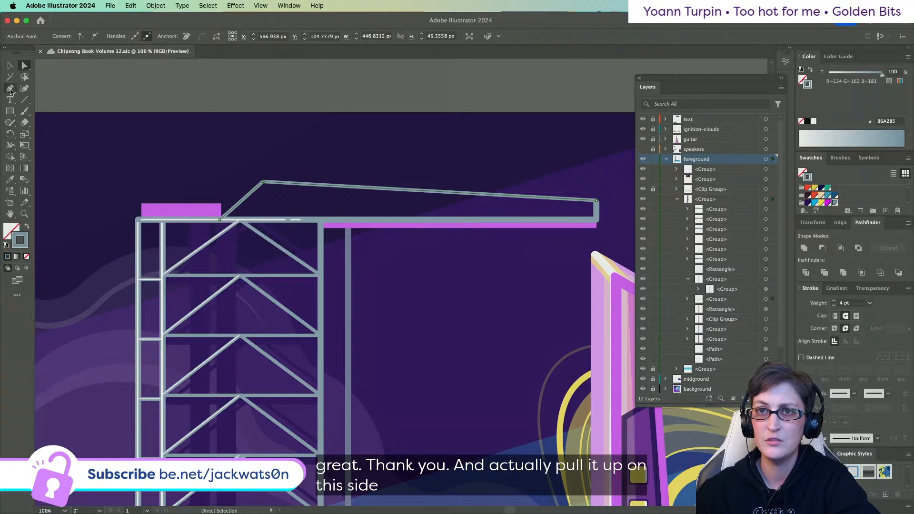
click(10, 89)
click(263, 182)
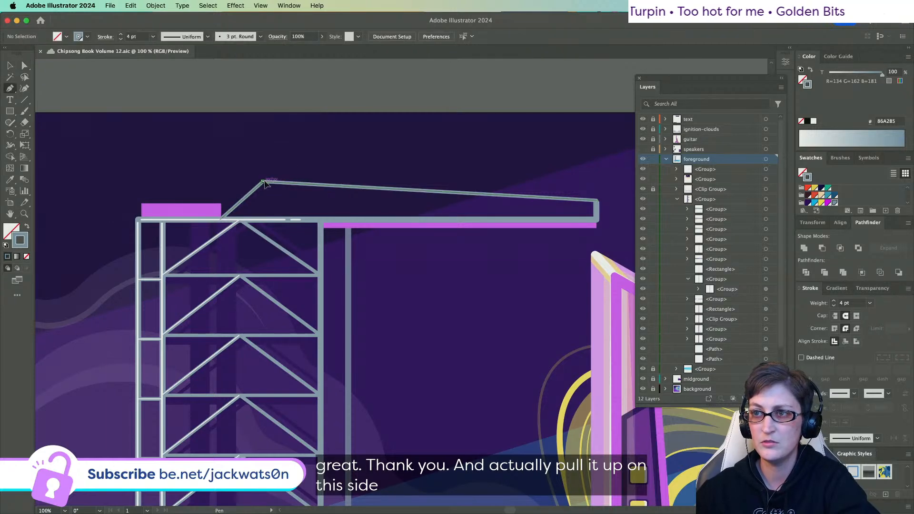
shift+click(276, 221)
key(super+shift+a)
- Place a copy of the vertical strut at the arm's tip and shorten it to meet the sloping line's end
scroll(288, 213, up, 1)
scroll(290, 213, right, 3)
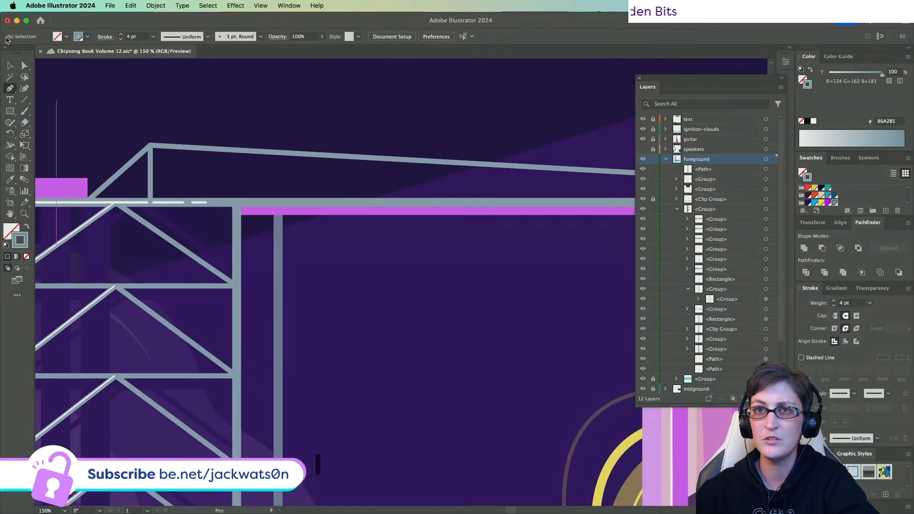
click(150, 168)
scroll(151, 167, right, 3)
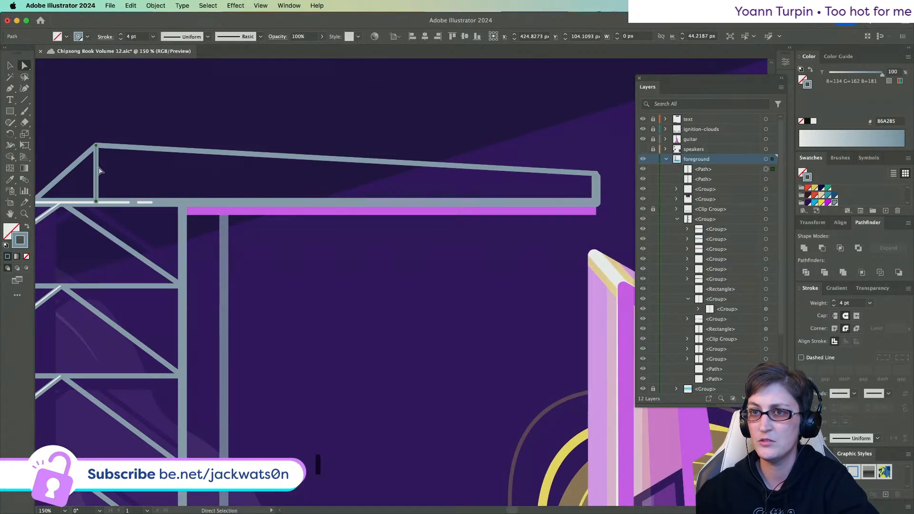
drag(97, 172, 598, 174)
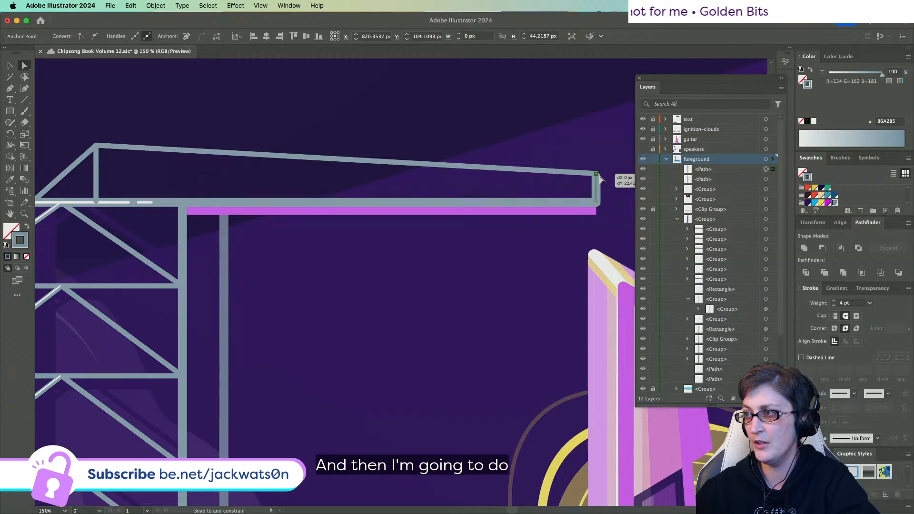
- Make a blend between the vertical strut at the sloping line's peak and the one at the arm's tip
shift+click(773, 179)
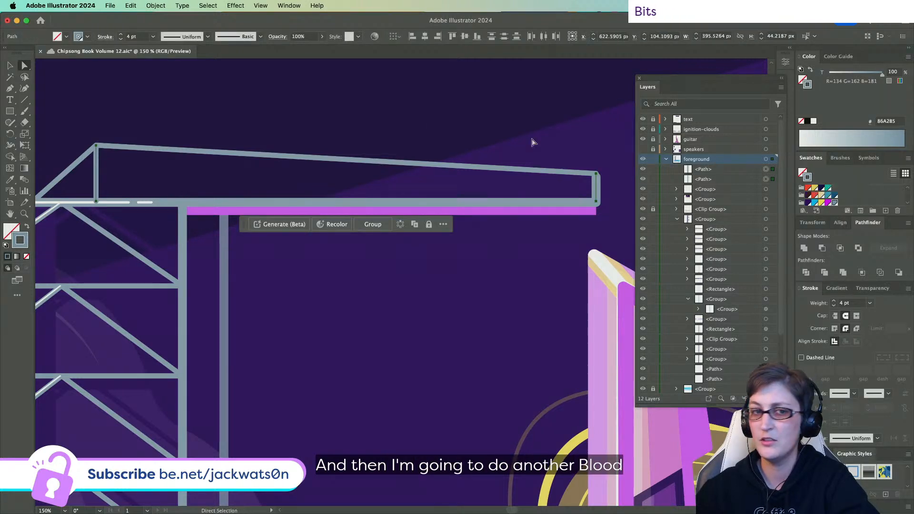
click(167, 5)
mouse_move(201, 311)
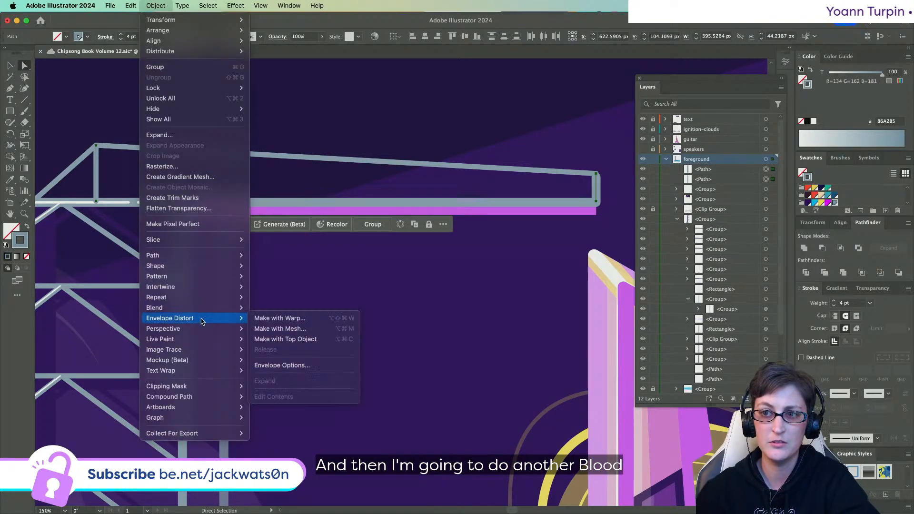
click(274, 309)
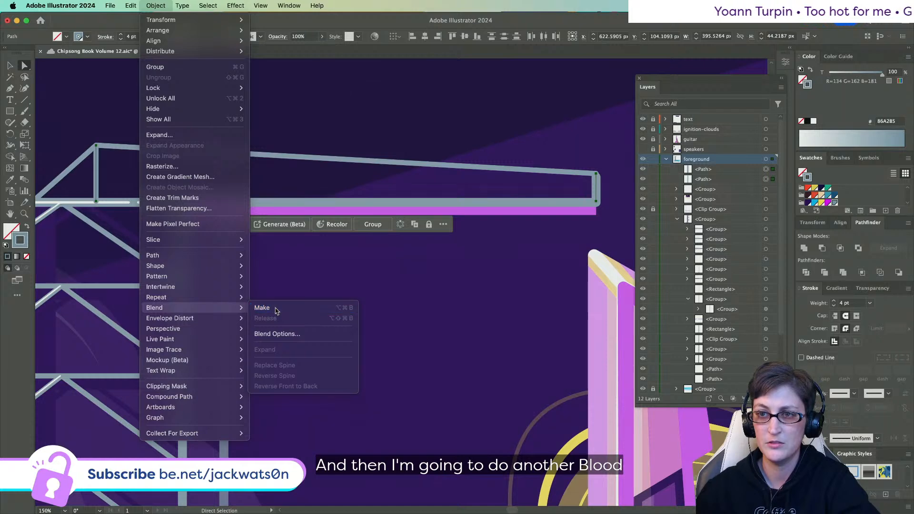
- Set the strut blend's spacing to 6 specified steps
click(132, 5)
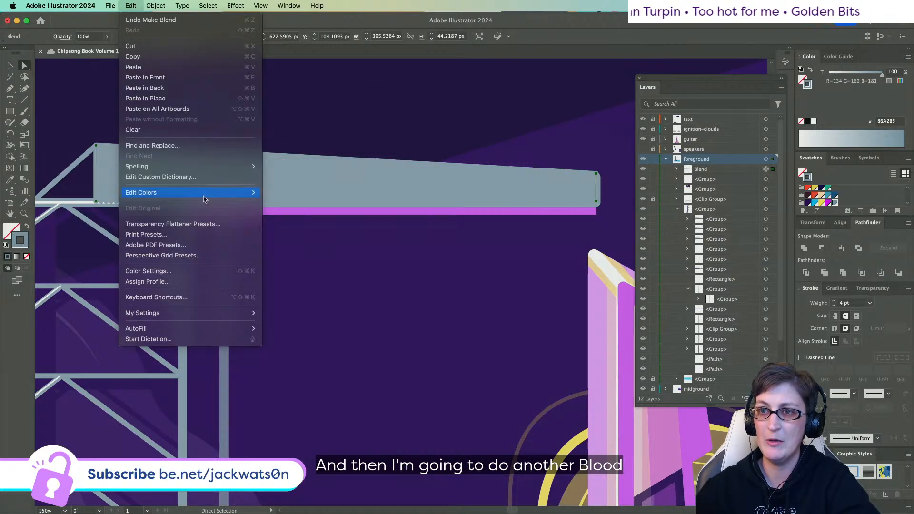
mouse_move(156, 6)
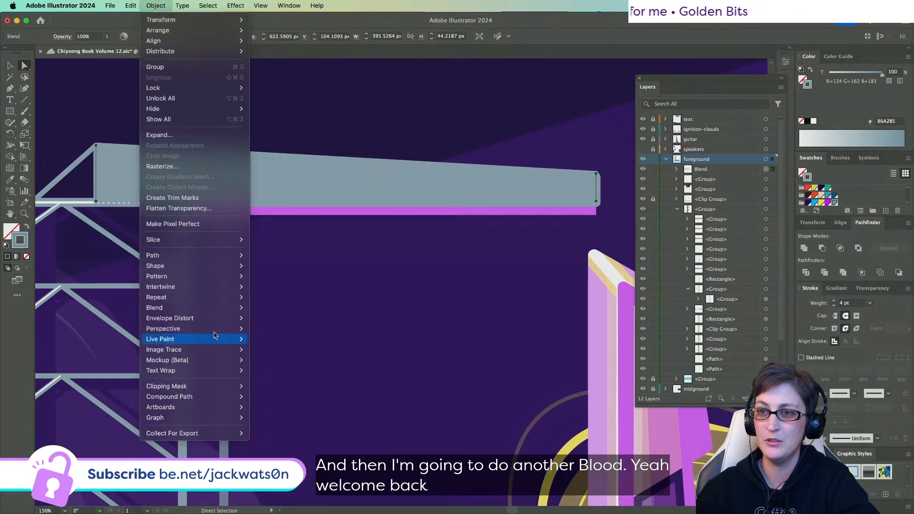
mouse_move(208, 309)
click(274, 335)
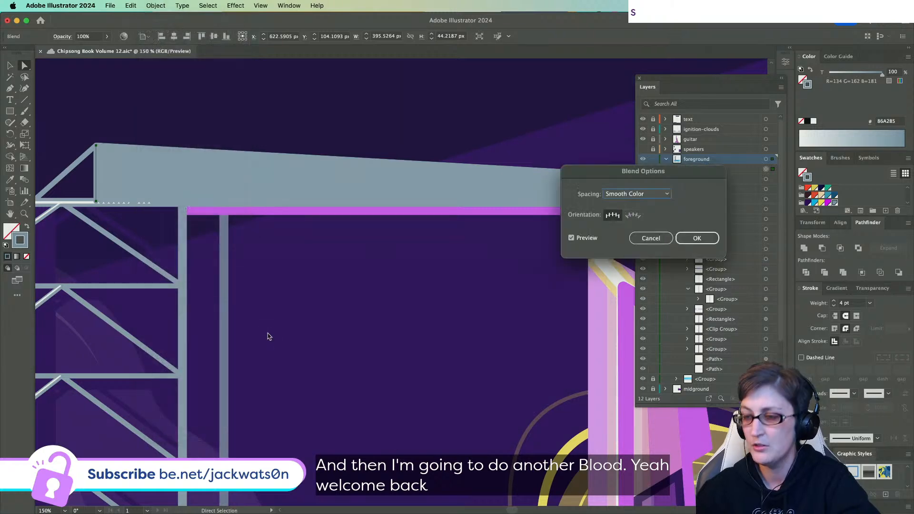
click(644, 194)
click(657, 210)
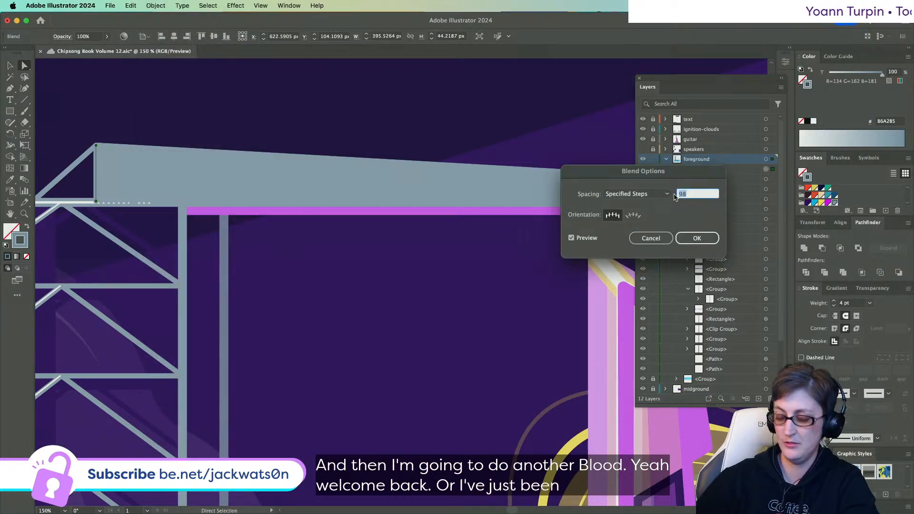
text(1)
key(BackSpace)
text(5)
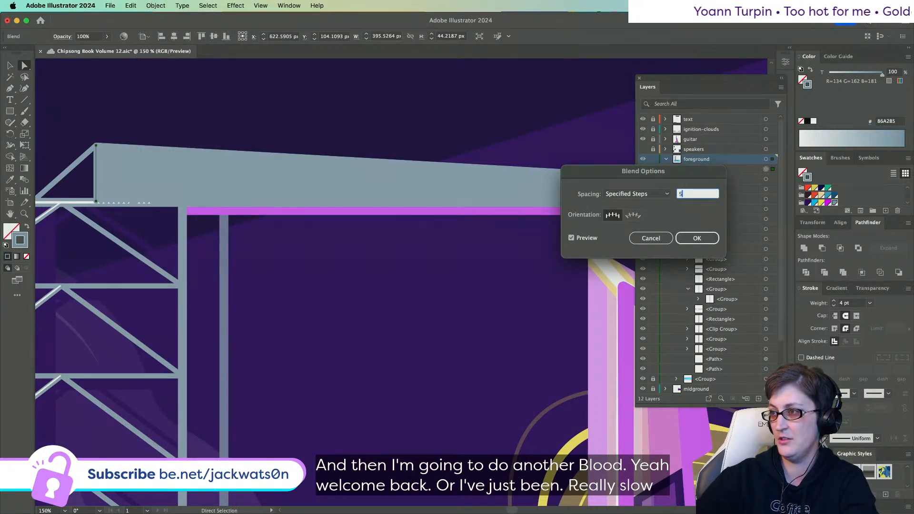
key(Tab)
drag(672, 177, 482, 278)
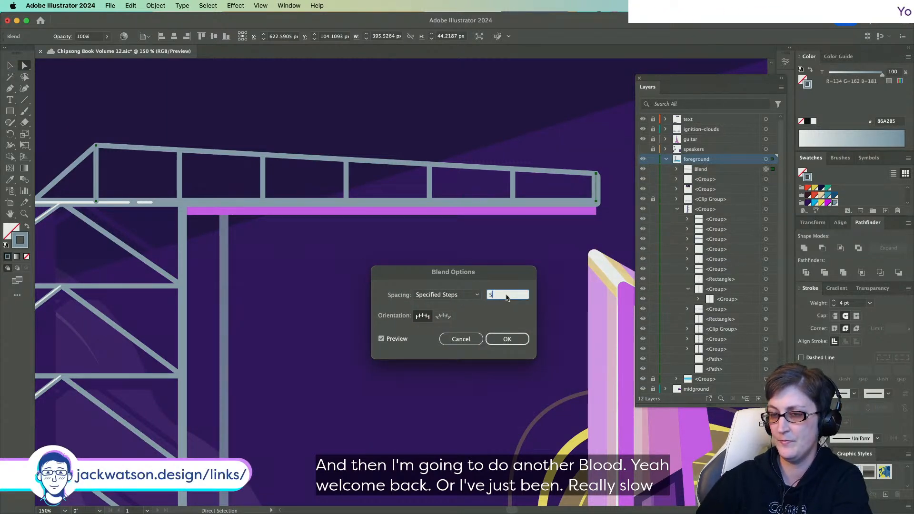
key(Up)
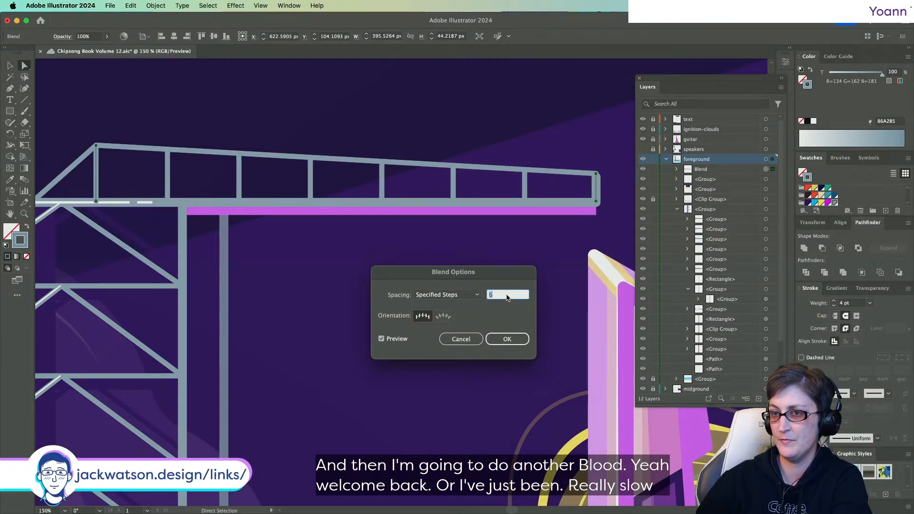
click(486, 341)
- Expand the strut blend into individual paths and deselect it
click(158, 5)
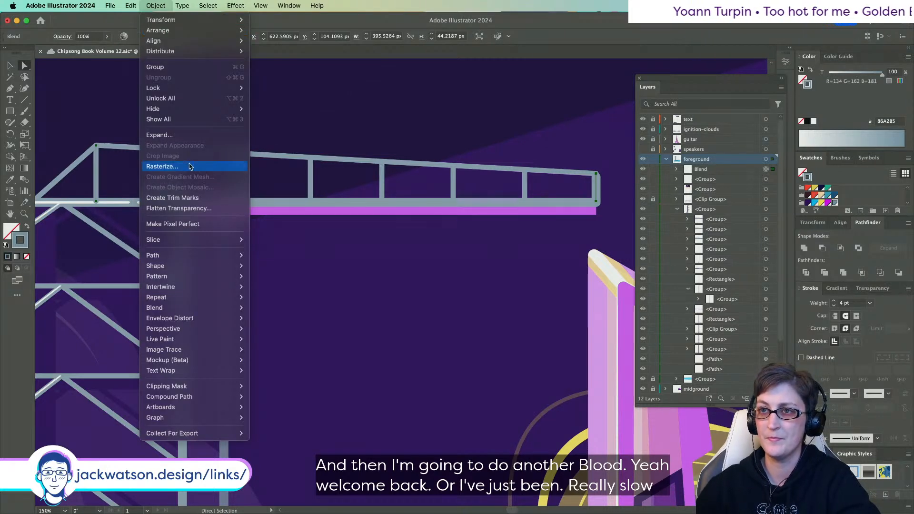
mouse_move(201, 310)
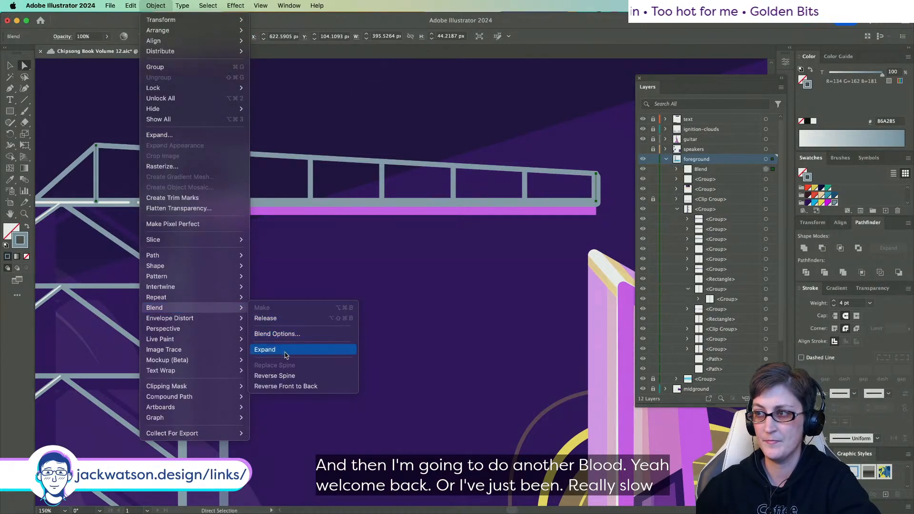
click(270, 350)
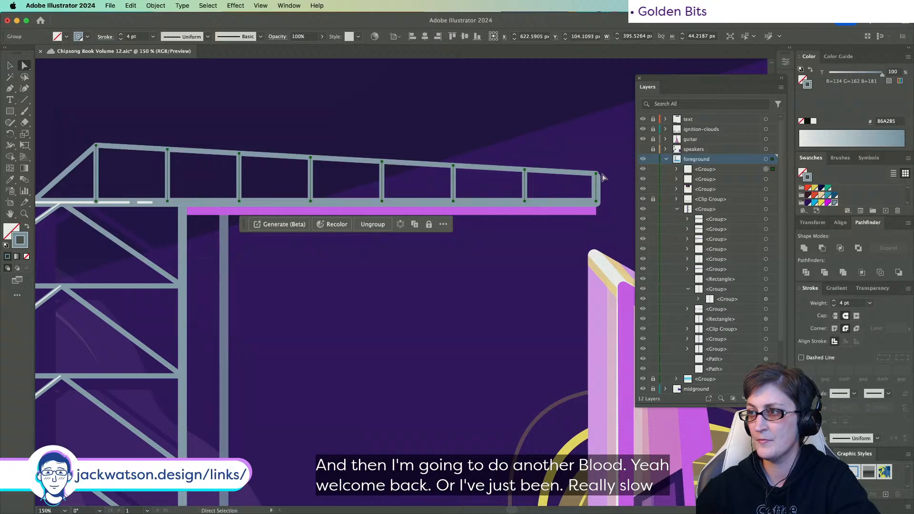
click(620, 181)
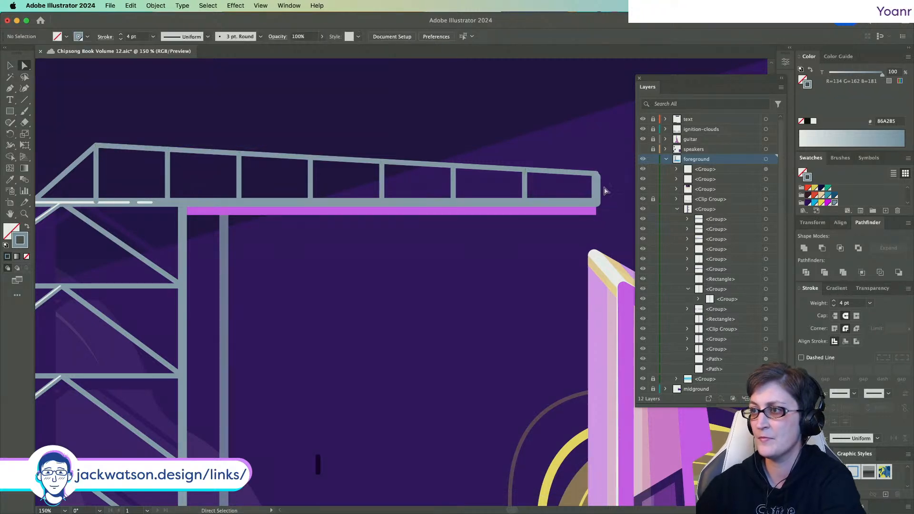
- Draw a diagonal brace from the peak to the next strut's foot, using the lower arm's 2 pt stroke
scroll(471, 187, down, 6)
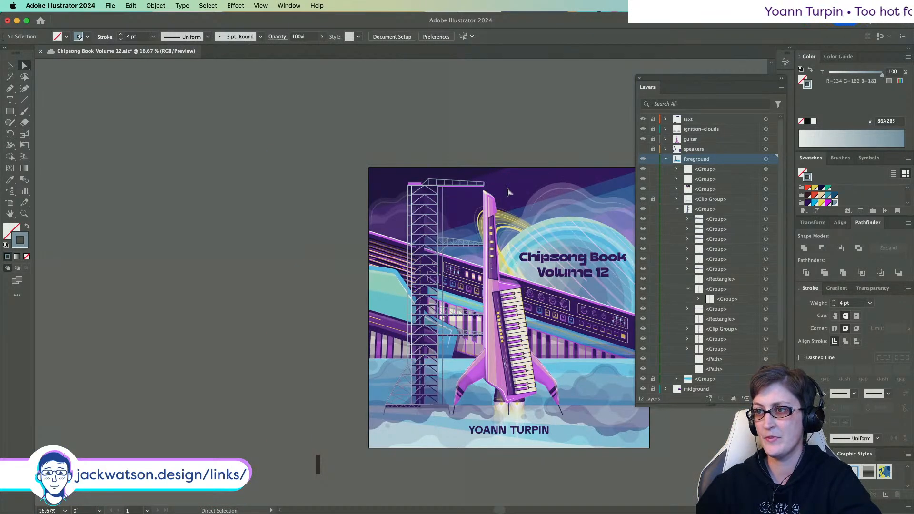
scroll(507, 192, right, 3)
scroll(358, 208, up, 2)
scroll(364, 206, up, 1)
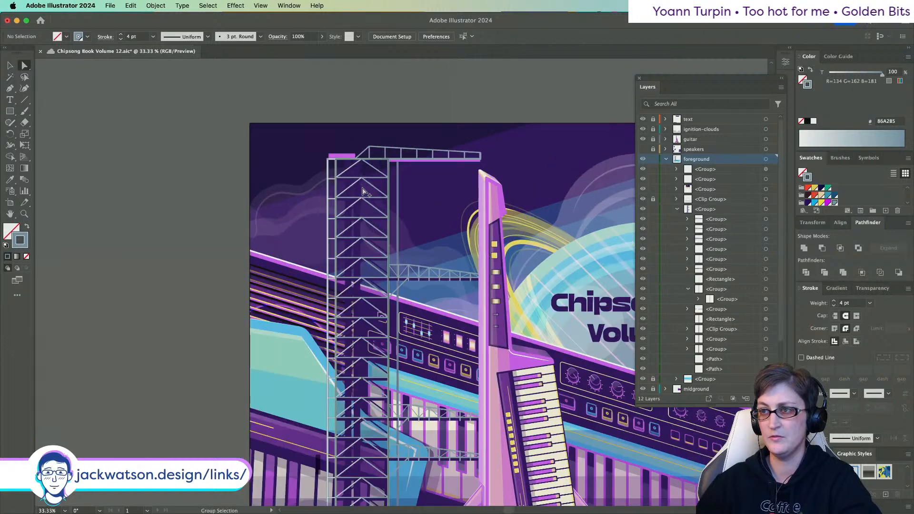
click(394, 272)
scroll(400, 181, up, 4)
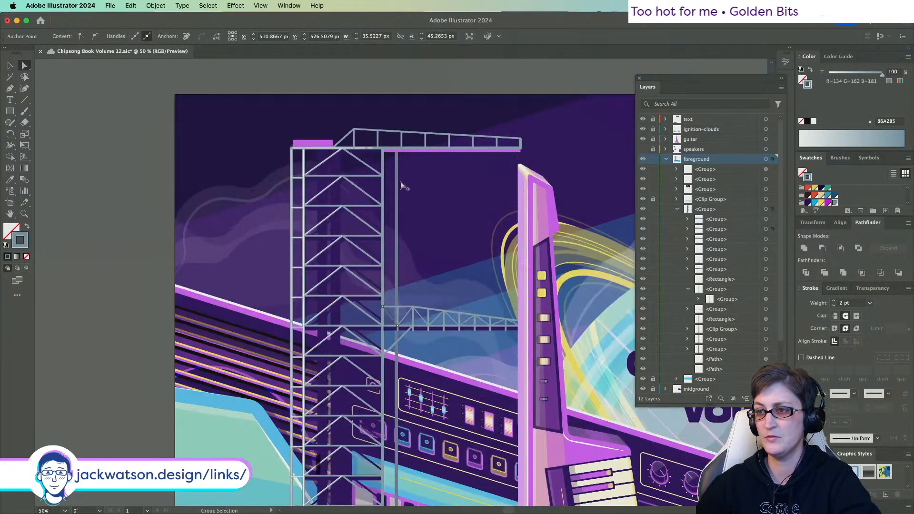
scroll(358, 137, up, 1)
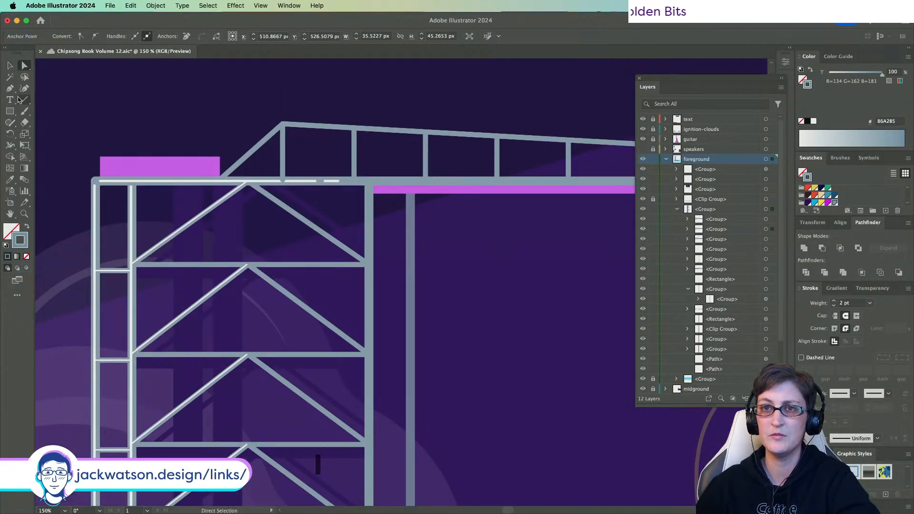
super+click(298, 137)
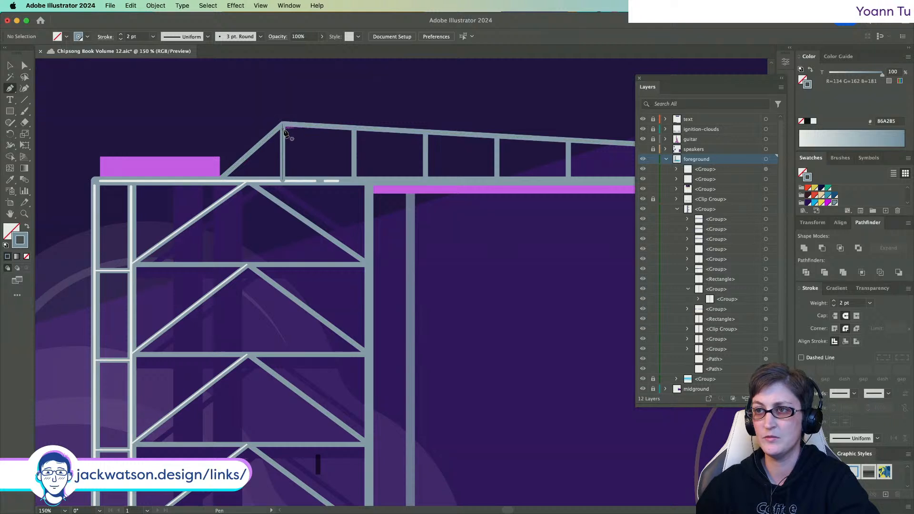
click(284, 129)
click(353, 160)
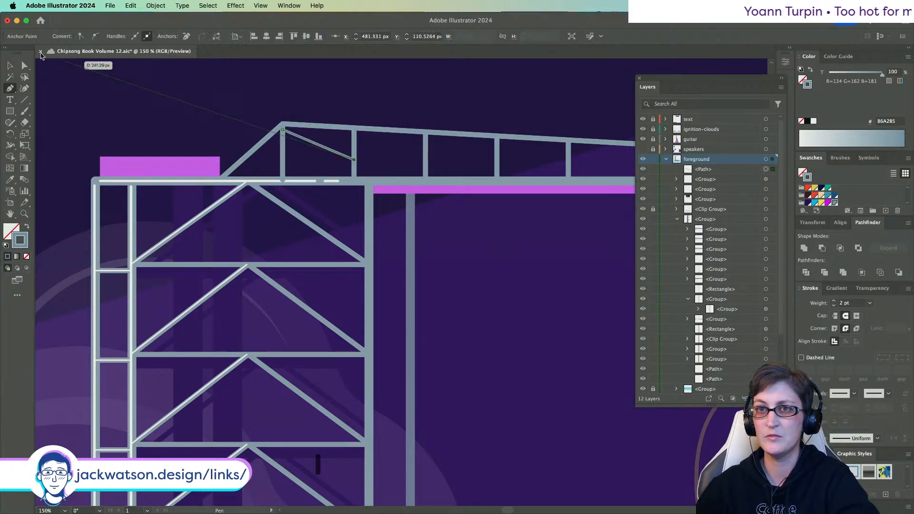
drag(282, 130, 282, 124)
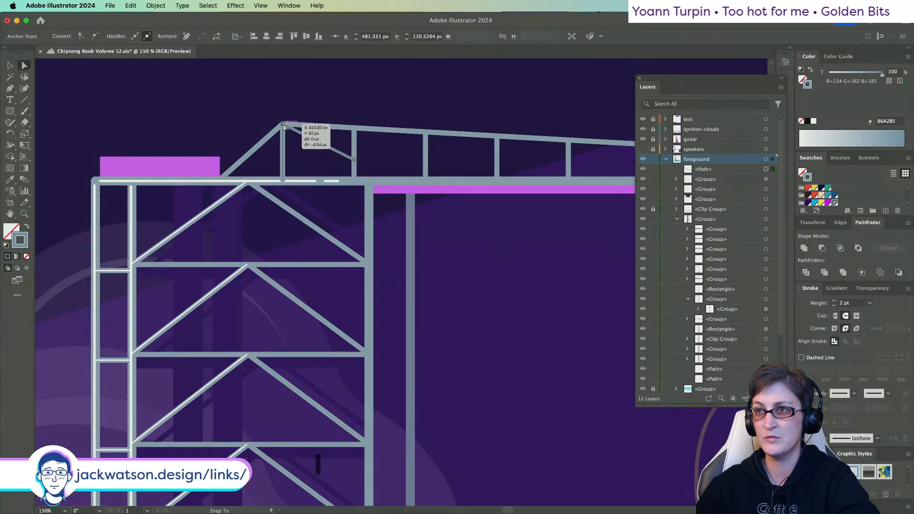
drag(354, 160, 353, 180)
- Duplicate the diagonal in place three times, moving one end of each copy to continue the zigzag through the second, third and fourth bays
key(super+c)
key(super+f)
drag(283, 125, 426, 132)
key(super+c)
key(super+f)
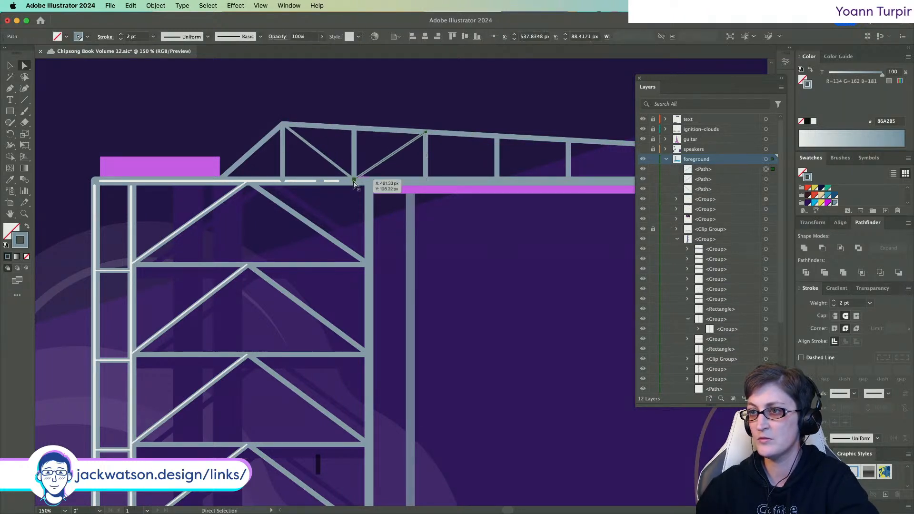
drag(354, 180, 497, 180)
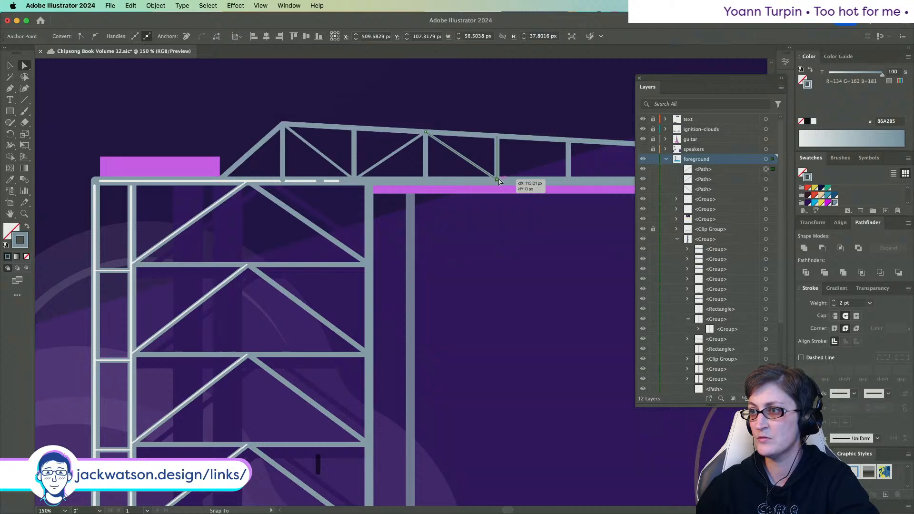
key(super+c)
key(super+f)
drag(427, 136, 569, 142)
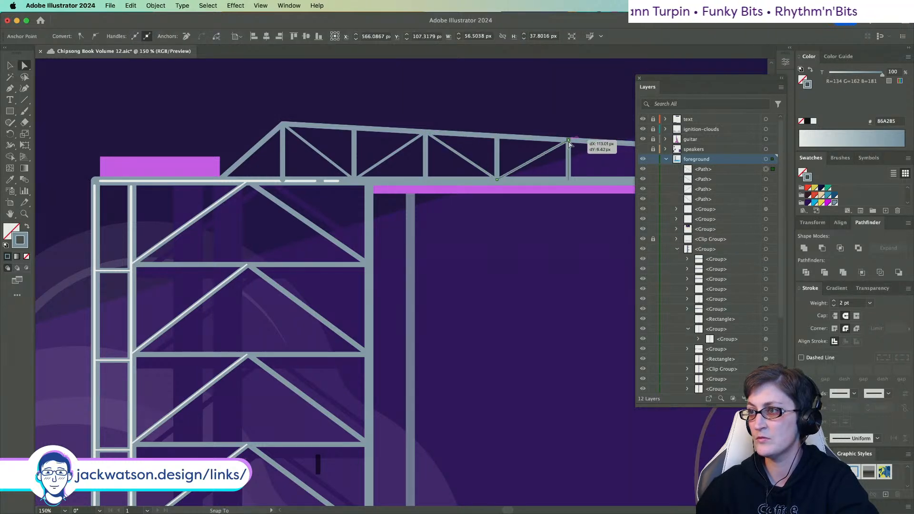
- Add three more duplicated 2 pt diagonals to carry the zigzag bracing through to the arm's tip, and deselect
scroll(570, 143, right, 5)
key(super+c)
key(super+f)
drag(288, 180, 431, 179)
key(super+c)
key(super+f)
drag(361, 141, 504, 151)
key(super+c)
key(super+f)
drag(431, 179, 576, 181)
key(super+shift+a)
- Examine the braced top arm against the whole cover and up close
key(super+minus)
key(super+minus)
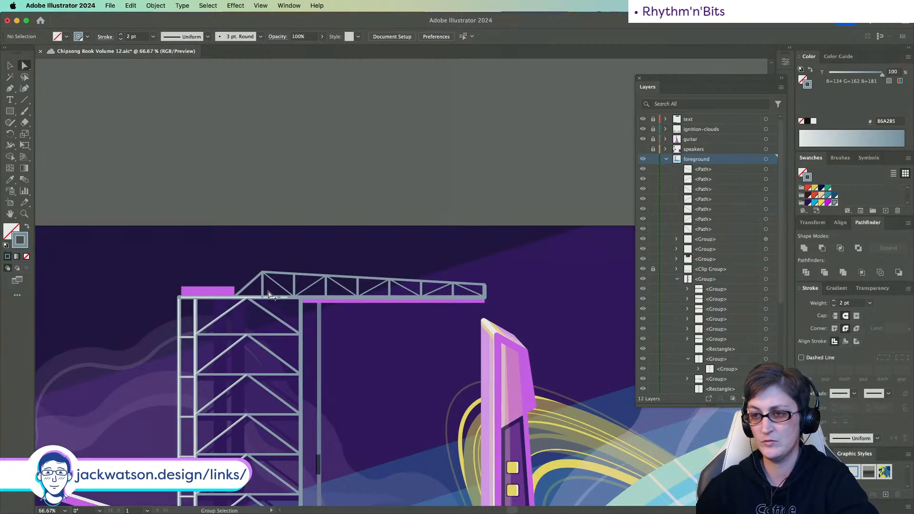
scroll(268, 294, down, 8)
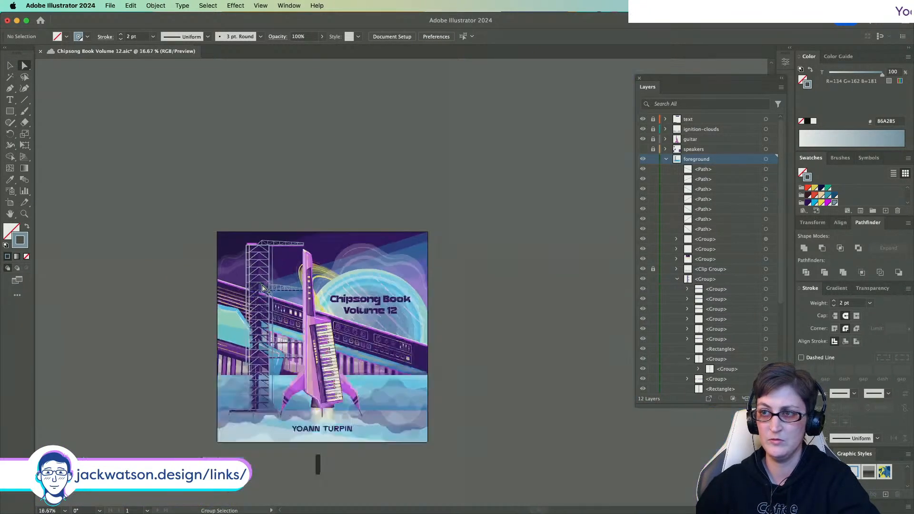
scroll(263, 289, down, 2)
scroll(222, 245, up, 3)
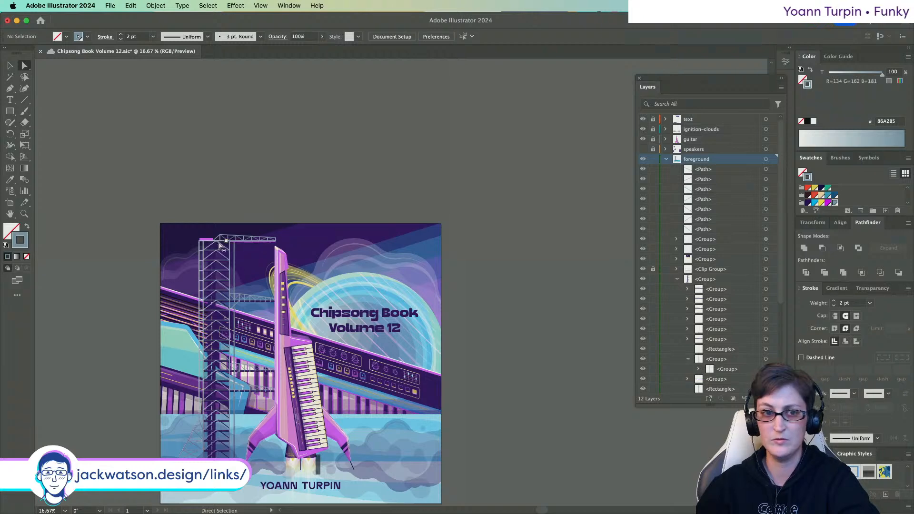
scroll(222, 245, up, 2)
scroll(238, 239, up, 2)
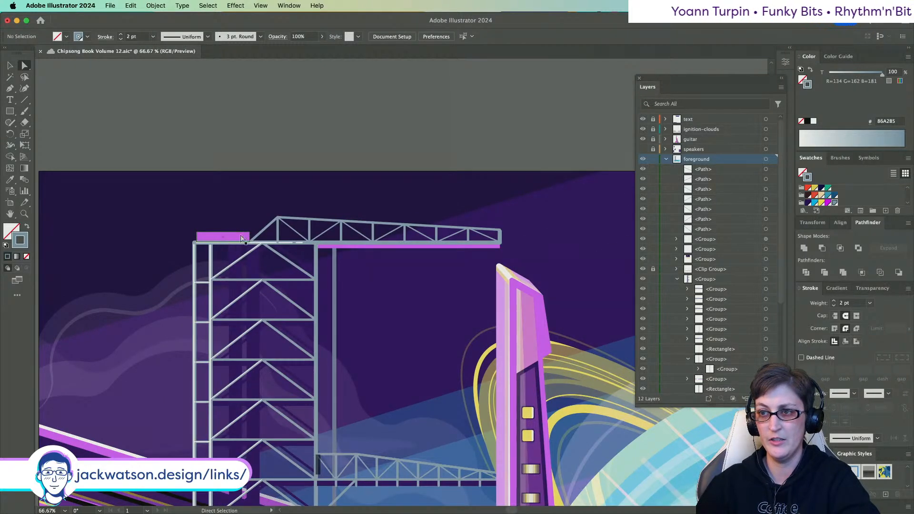
- Draw a vertical antenna line with a 4 pt stroke rising from the tower's top beam through the middle of the magenta block
click(292, 230)
scroll(250, 229, up, 1)
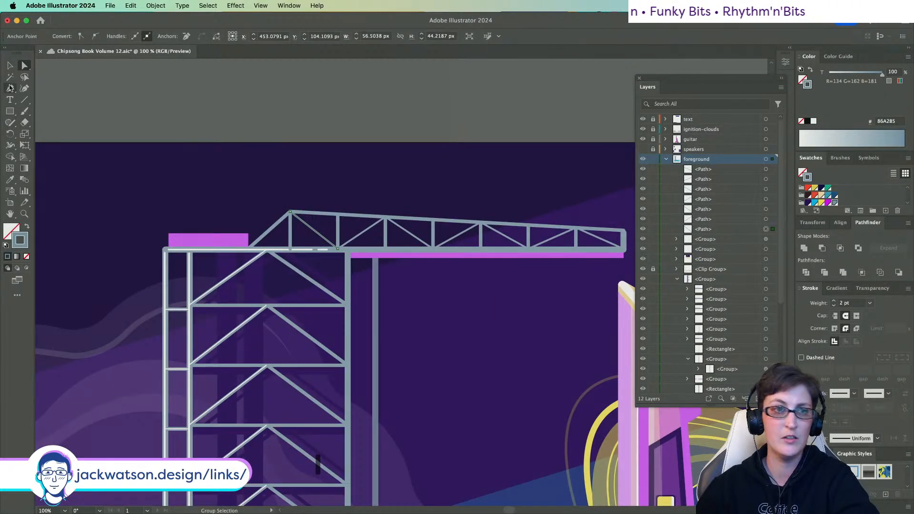
click(11, 88)
key(super+shift+a)
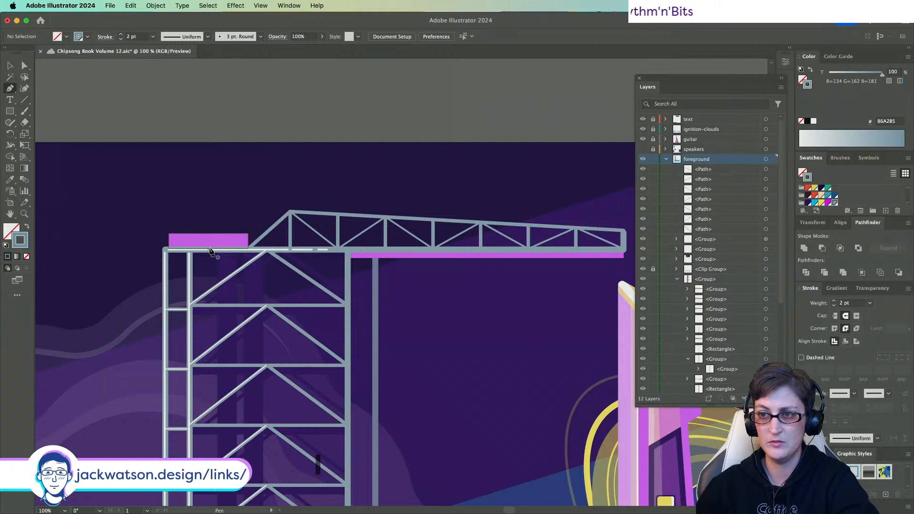
click(208, 248)
click(208, 191)
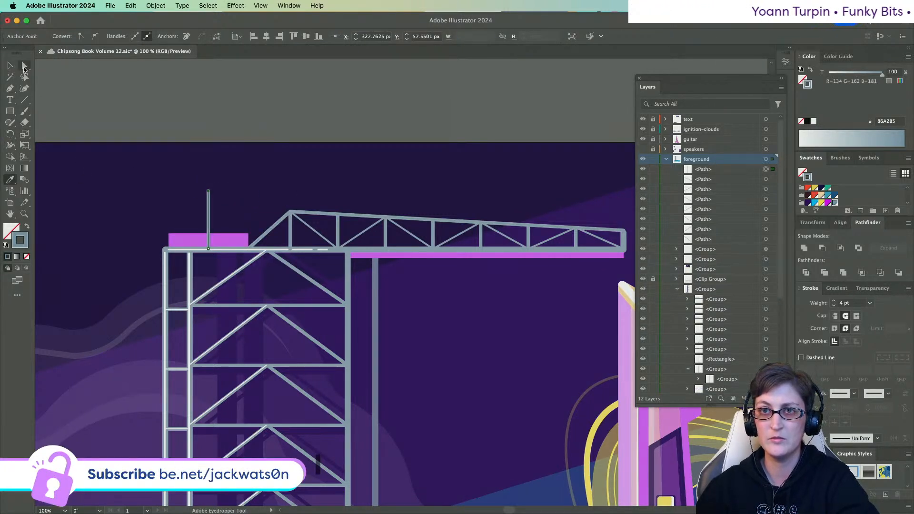
click(11, 66)
key(super+shift+a)
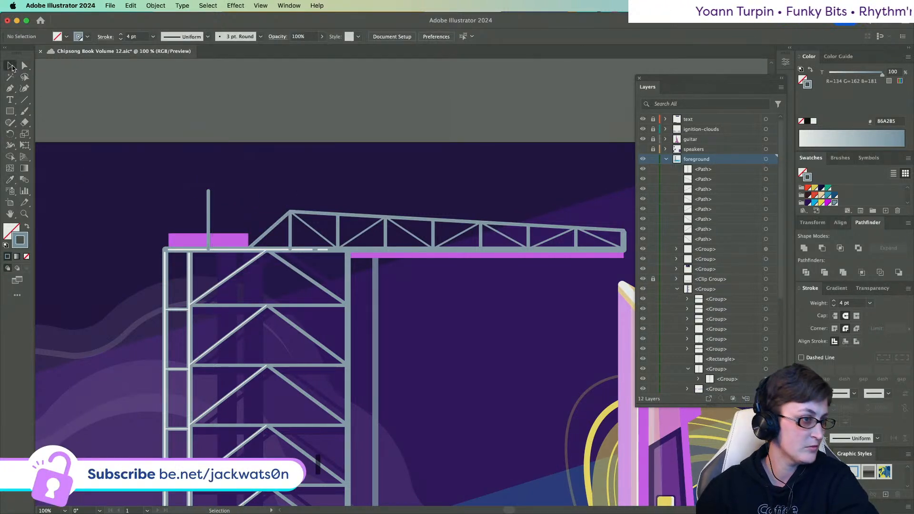
- Cut the antenna line and paste it behind the magenta block
click(210, 213)
key(super+x)
click(222, 236)
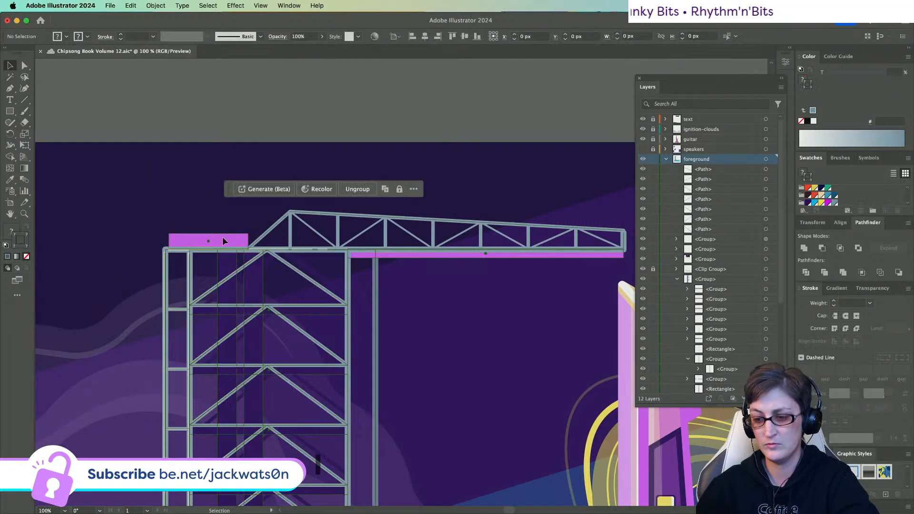
key(super+b)
- Group the top arm's struts and zigzag braces together with the antenna line, leaving the main tower group out, and deselect
click(173, 179)
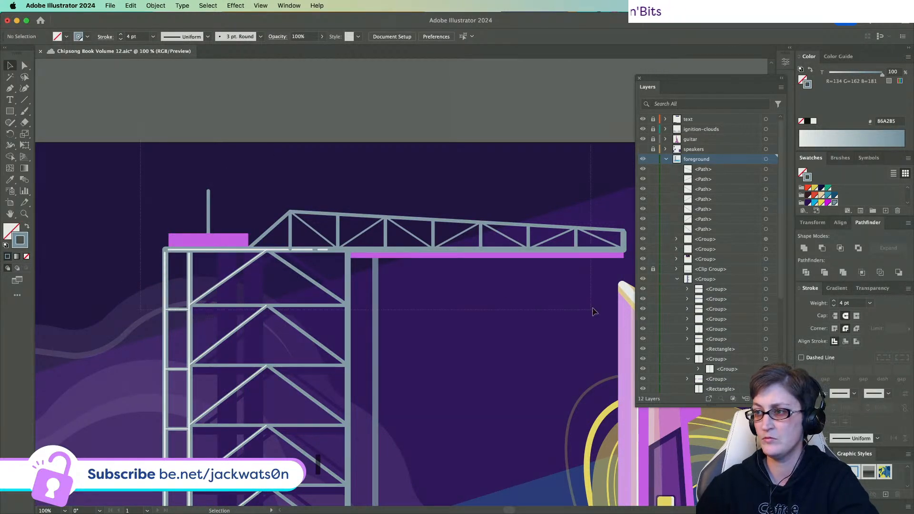
key(super+a)
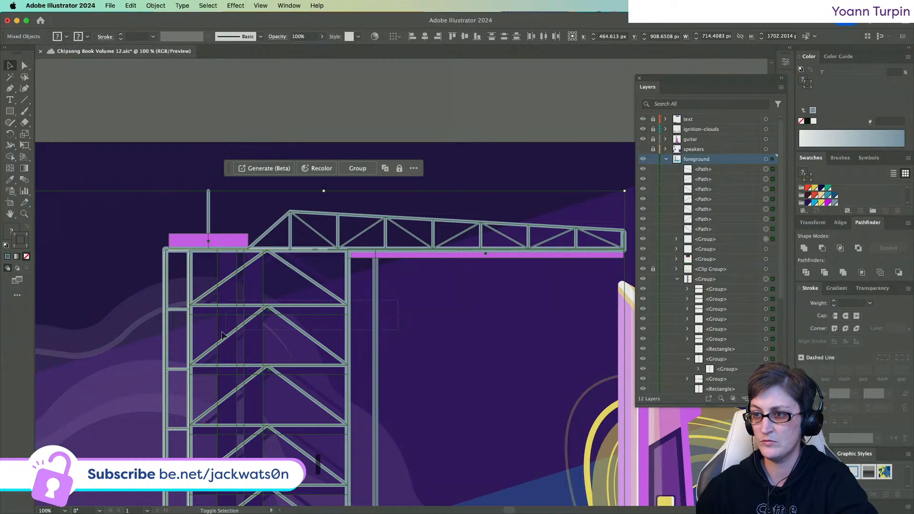
drag(207, 372, 145, 384)
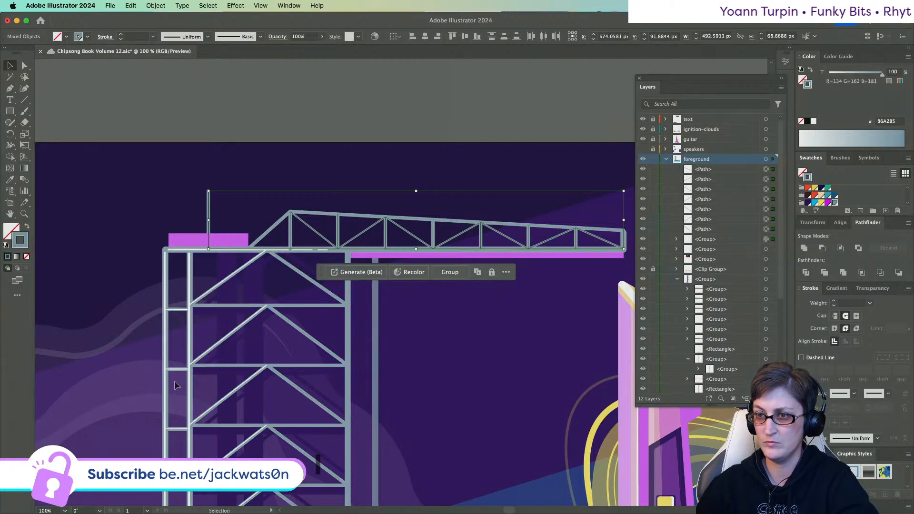
key(super+g)
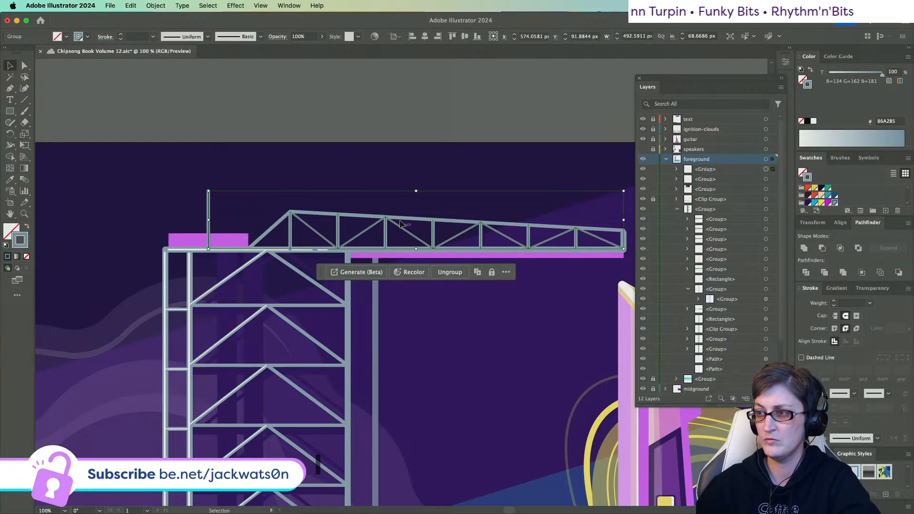
click(312, 249)
- Duplicate the diagonal support brace under the lower arm up to the top arm, and paste it inside the top arm's strut group
key(super+minus)
key(super+minus)
key(super+minus)
key(super+minus)
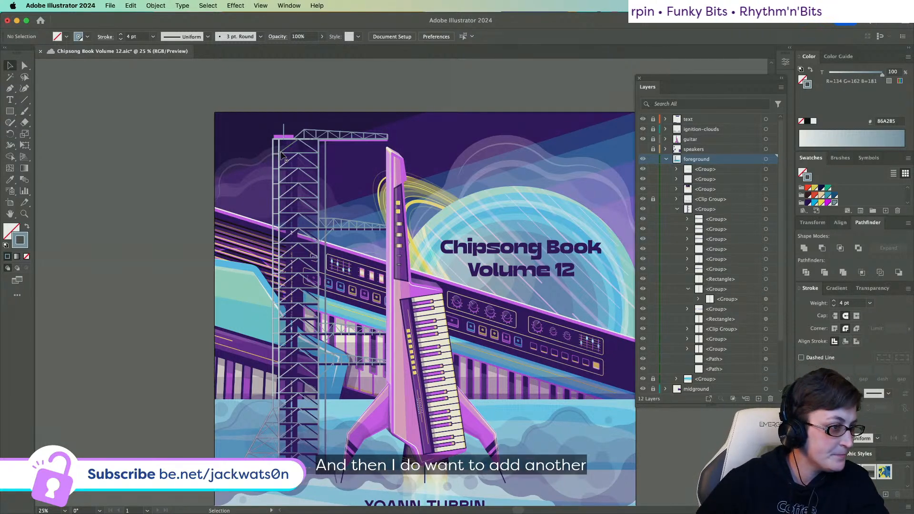
drag(343, 150, 301, 182)
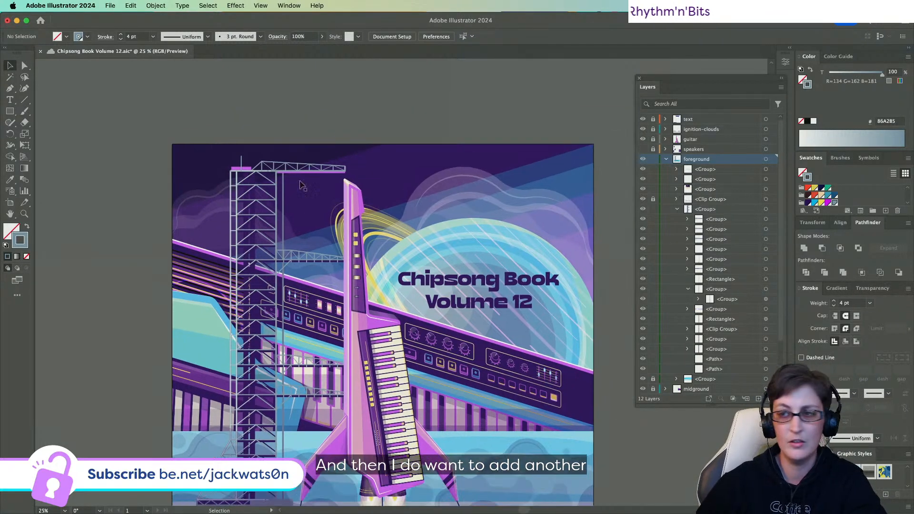
scroll(293, 230, up, 1)
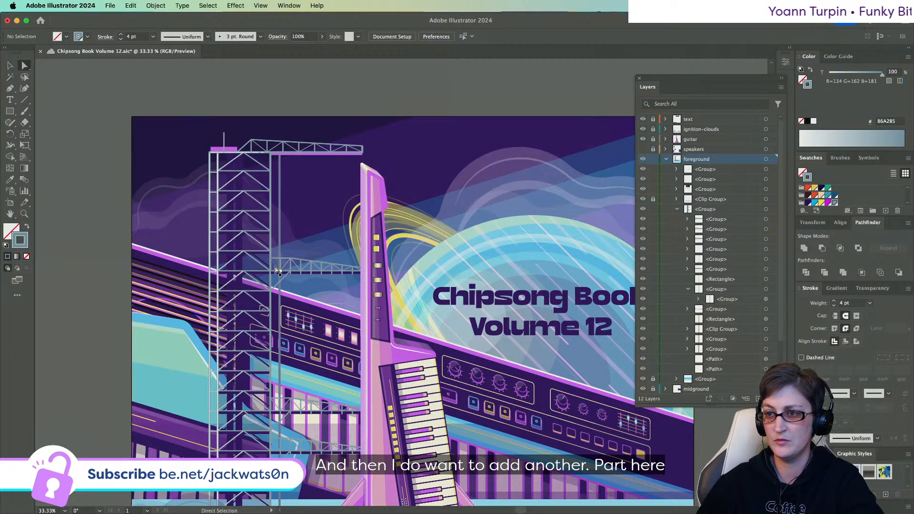
drag(281, 276, 289, 157)
key(super+x)
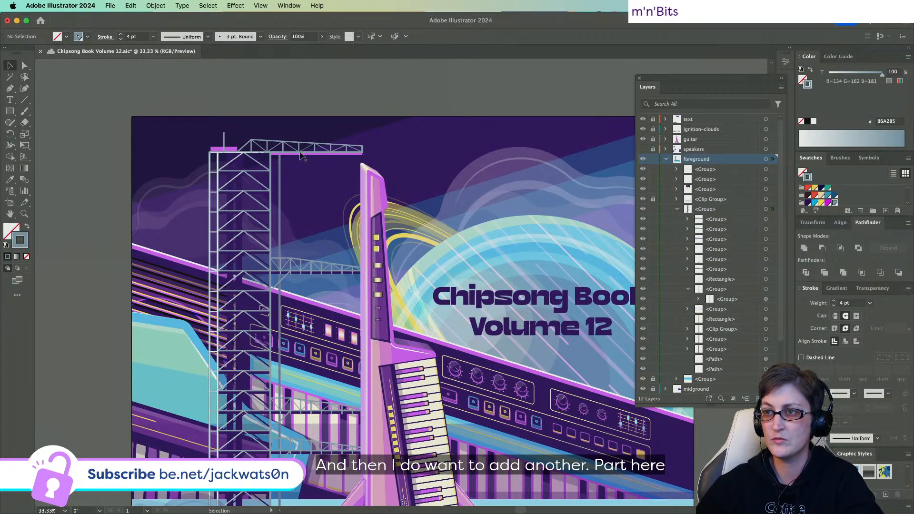
double_click(300, 153)
scroll(283, 148, up, 2)
key(super+f)
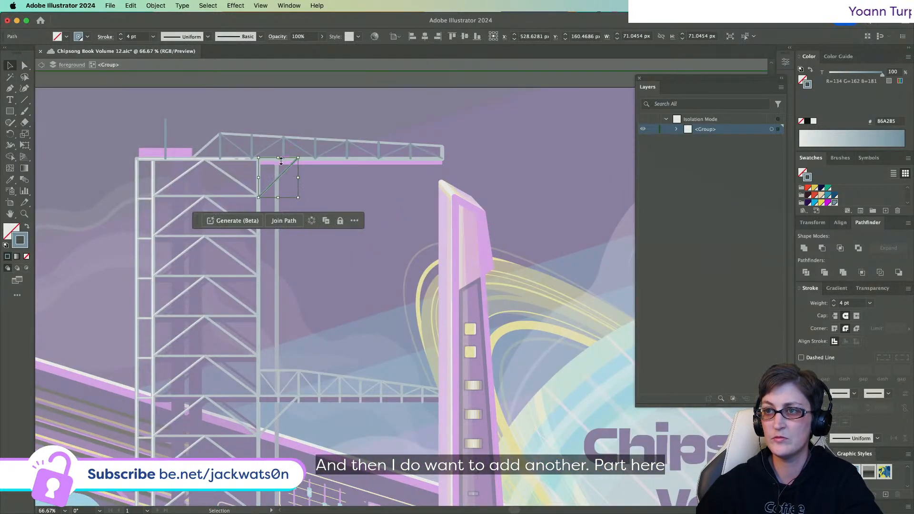
- Fit the pasted brace to the tower's corner joint and pull its upper end into the arm's beam, leaving the group's isolation
scroll(281, 161, up, 3)
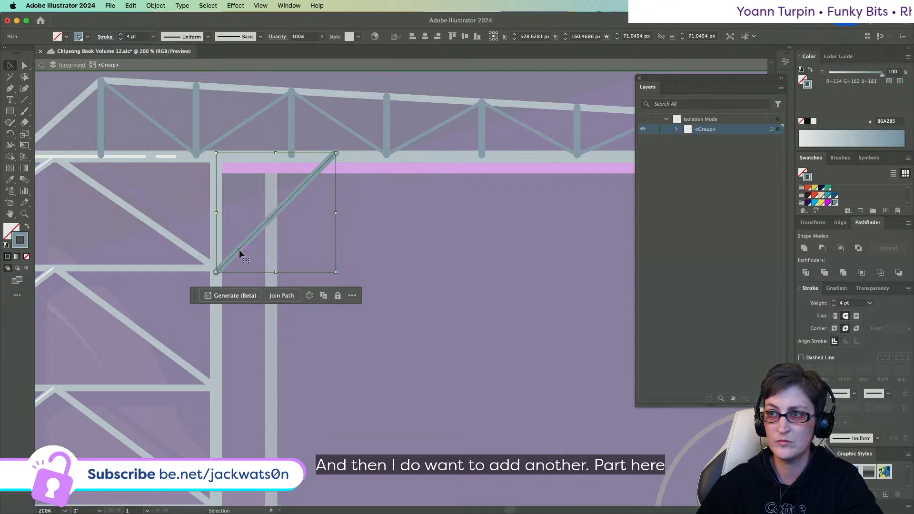
drag(239, 247, 239, 243)
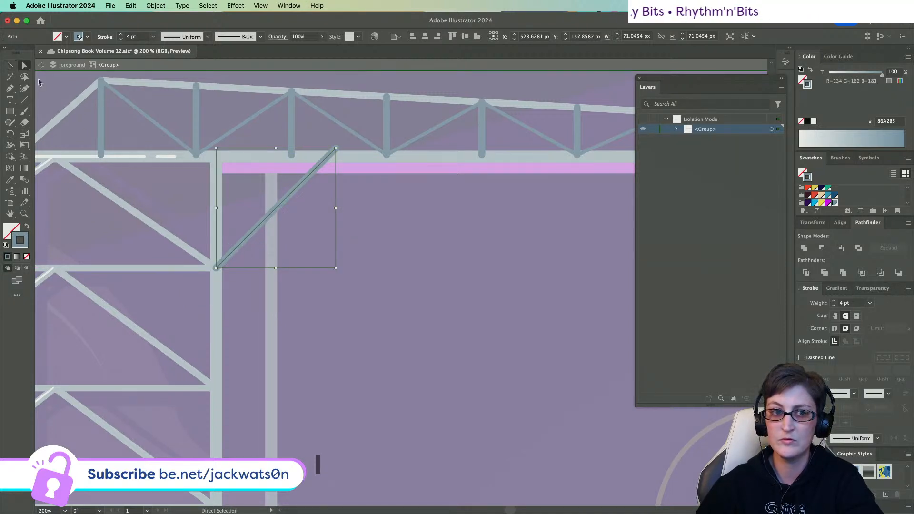
key(a)
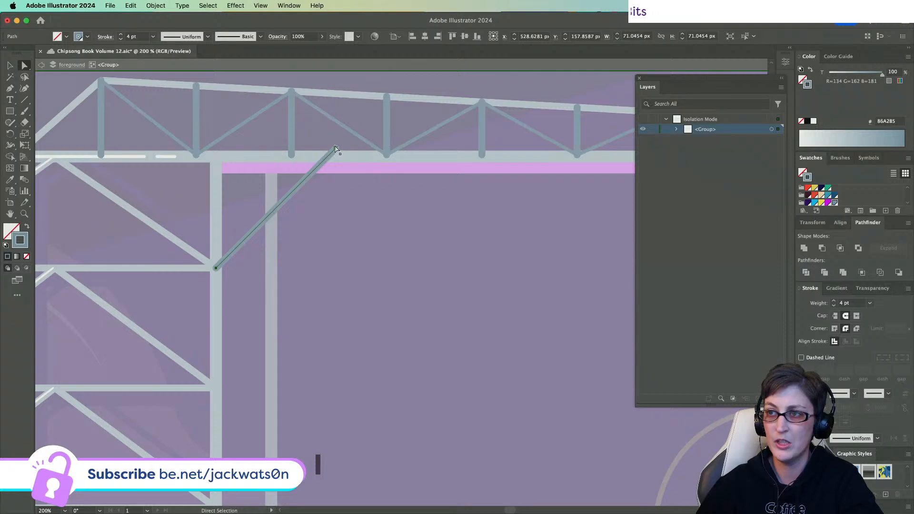
mouse_move(335, 150)
mouse_down()
mouse_move(321, 165)
mouse_move(327, 157)
mouse_up()
key(Escape)
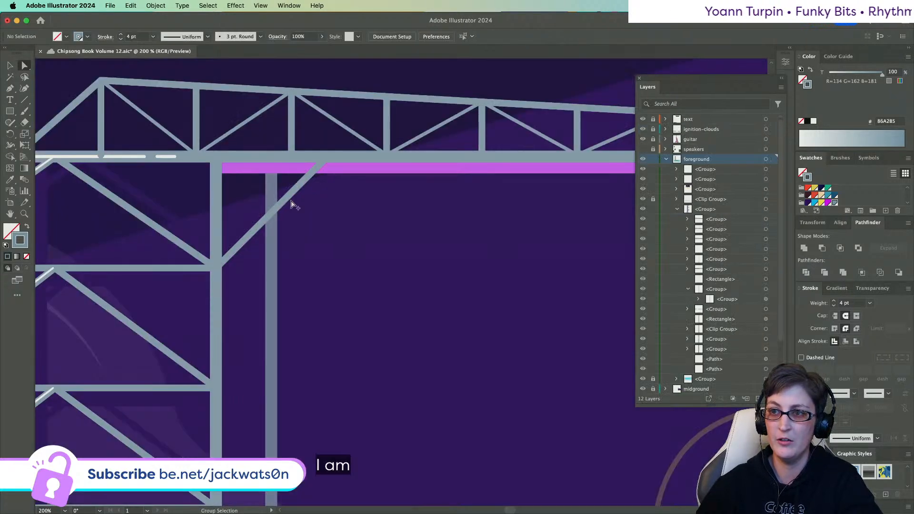
- Cut the antenna line out of the strut group and paste it inside the main tower group, behind the magenta block
key(super+0)
scroll(266, 208, down, 2)
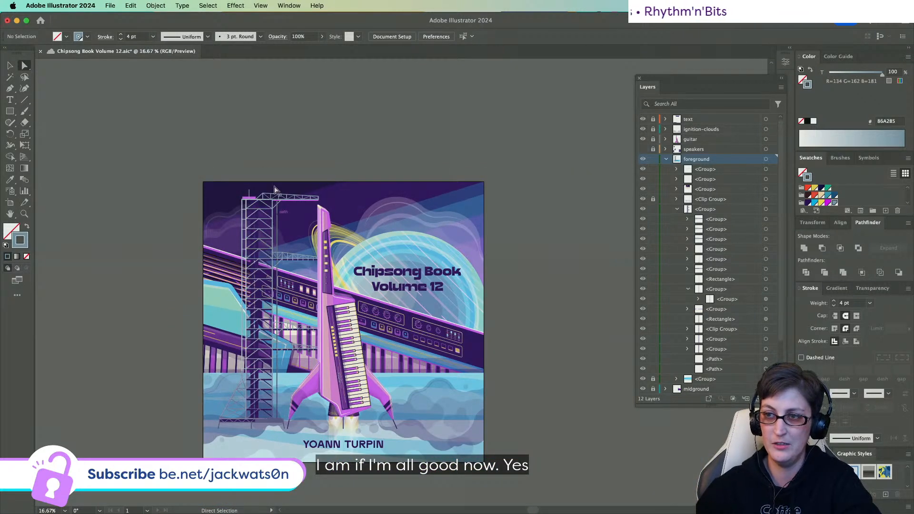
scroll(275, 189, up, 7)
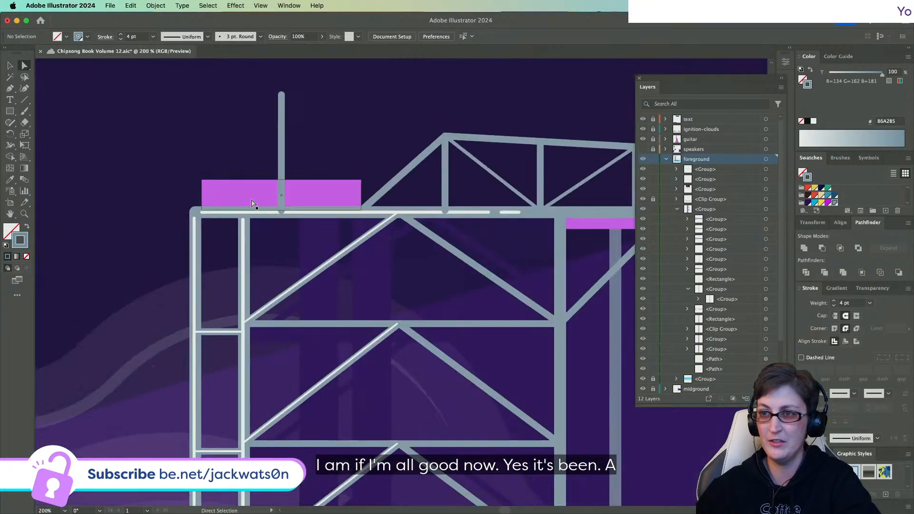
key(v)
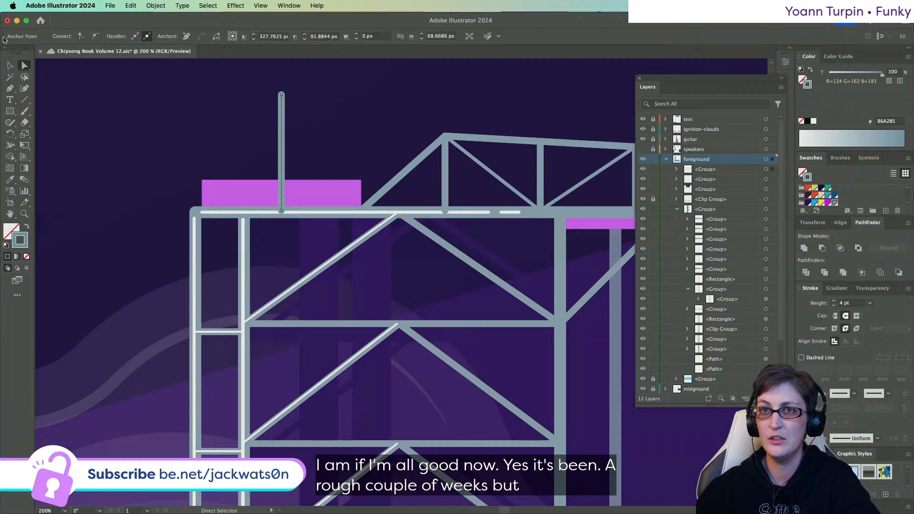
double_click(281, 162)
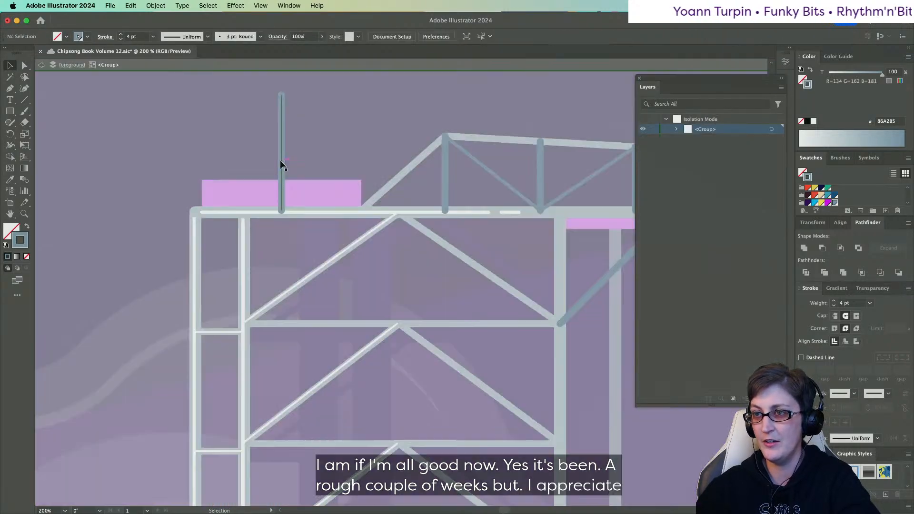
click(282, 131)
key(super+x)
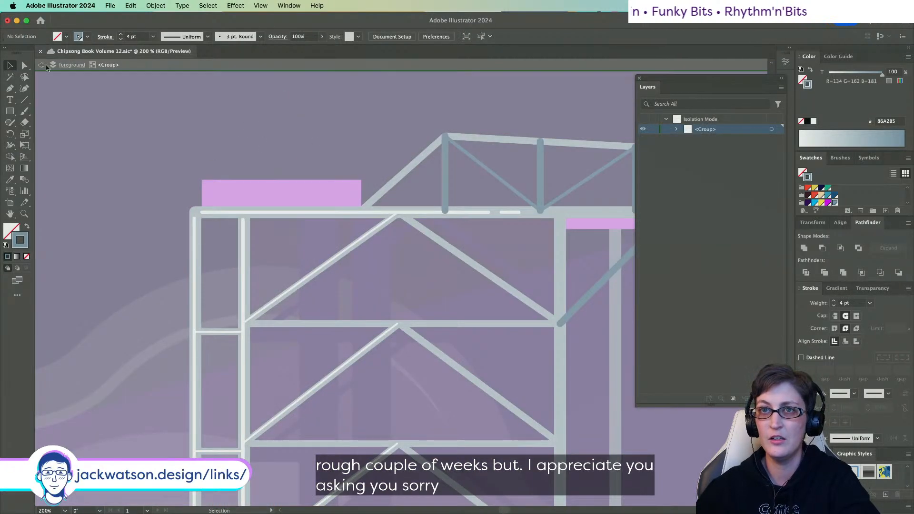
click(42, 65)
click(42, 64)
click(333, 193)
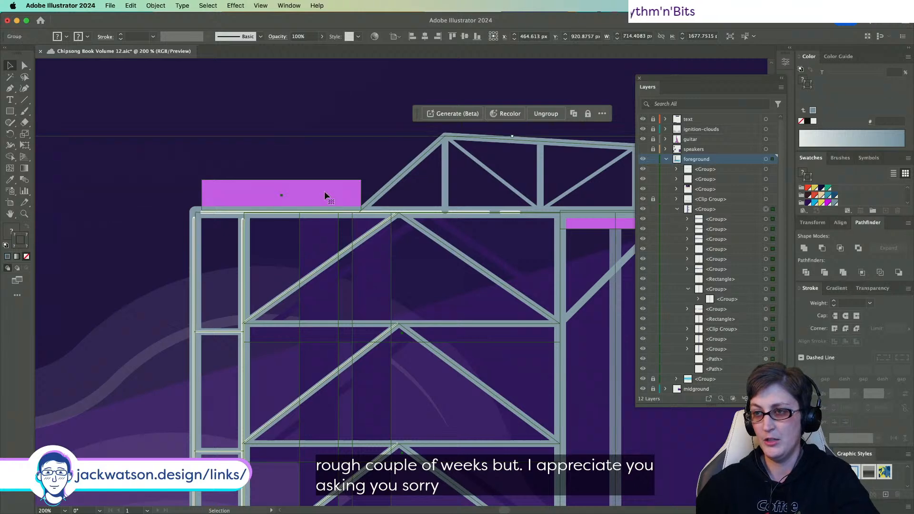
double_click(324, 191)
key(super+f)
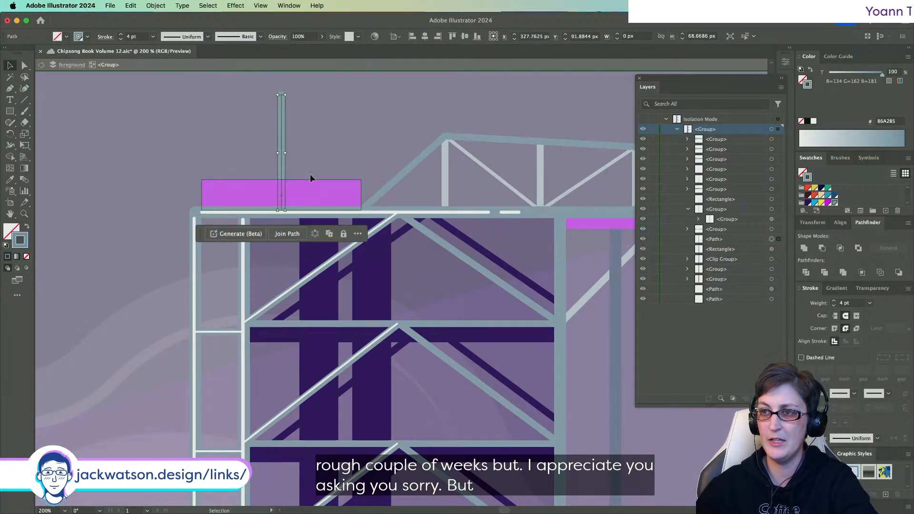
click(313, 216)
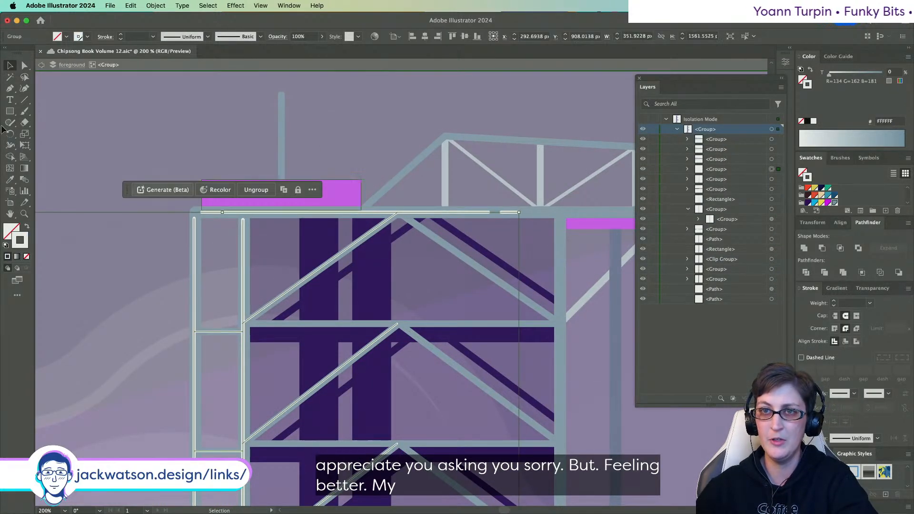
key(a)
click(338, 216)
click(339, 218)
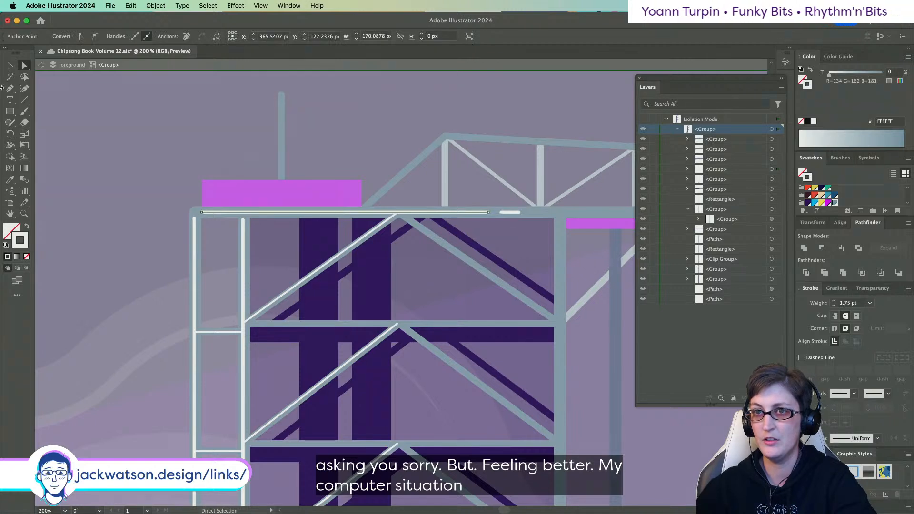
key(p)
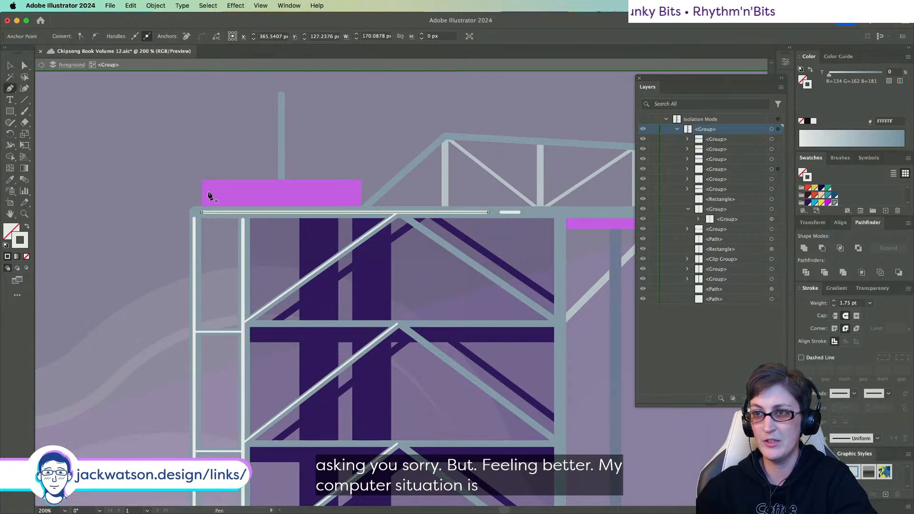
- Create an inset copy of the magenta block on the tower's top with Offset Path at -4 px
key(a)
click(312, 199)
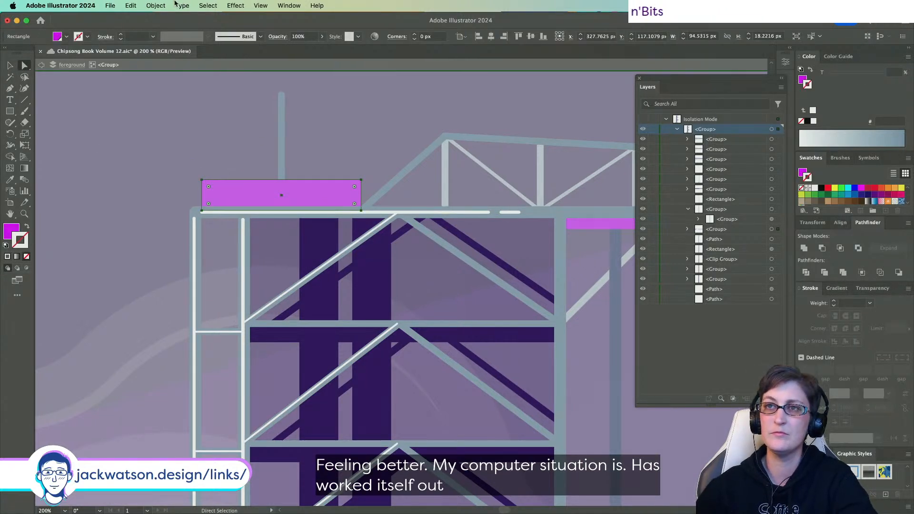
click(162, 5)
mouse_move(228, 255)
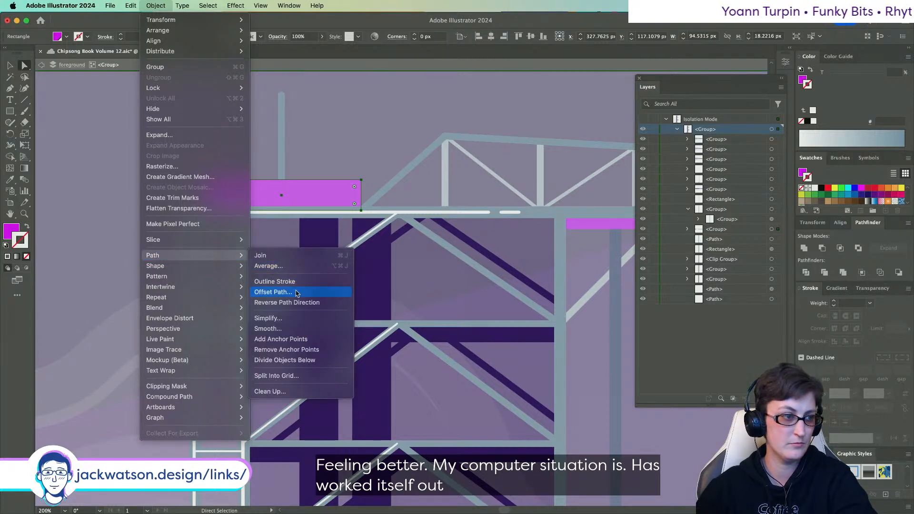
click(295, 292)
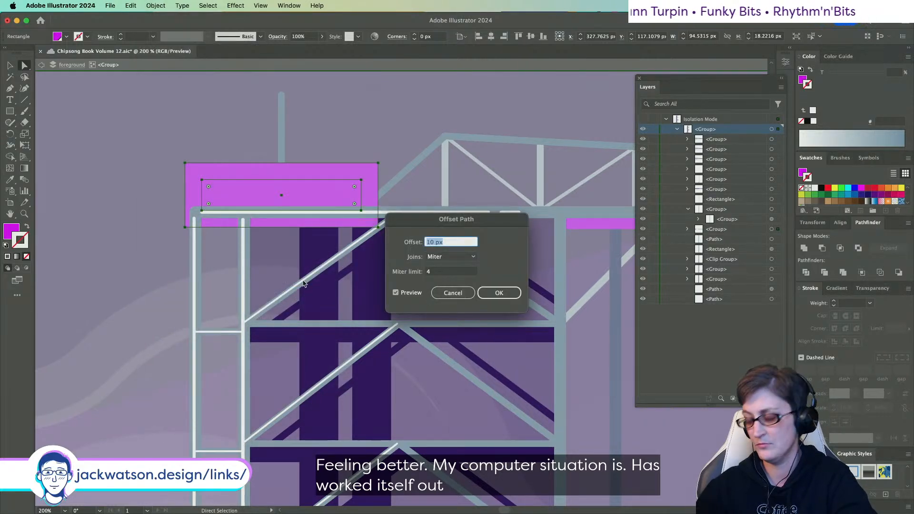
key(Down)
key(Down)
key(Down)
key(Down)
key(Down)
key(Down)
key(Down)
key(Down)
key(Down)
key(Down)
key(Down)
key(Down)
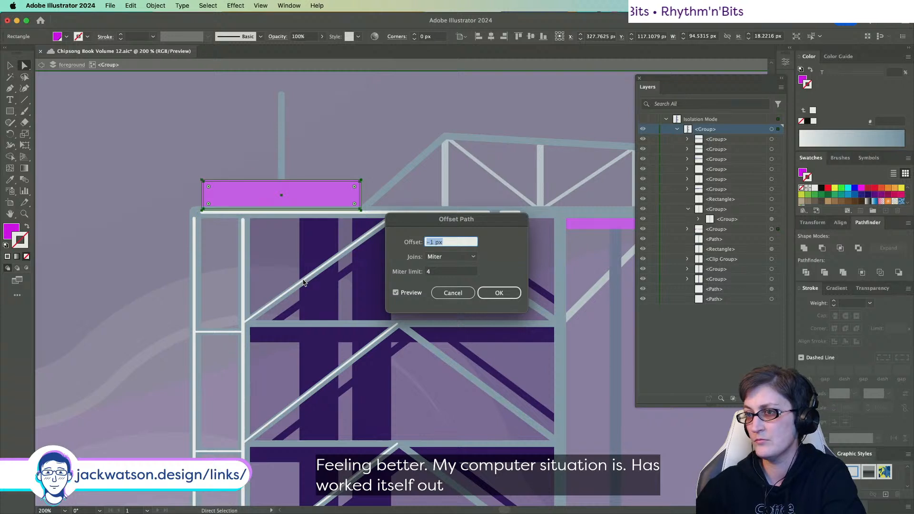
key(Down)
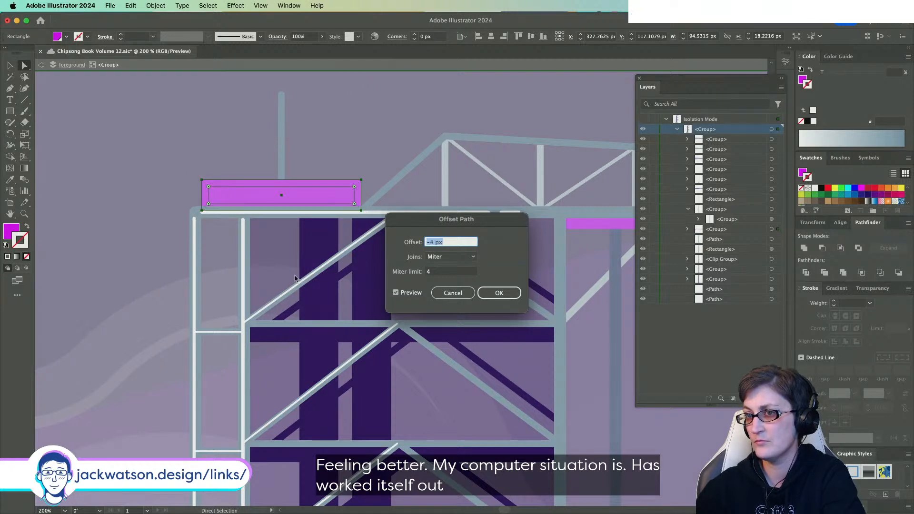
key(Return)
- Give the inset rectangle the beam highlight's white 1.75 pt stroke and reduce it to a top line with a short left stub
click(10, 179)
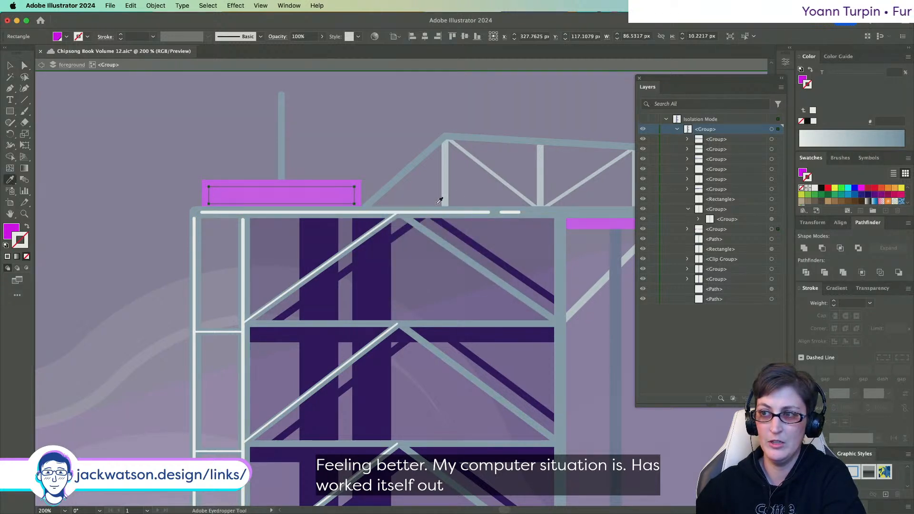
click(385, 210)
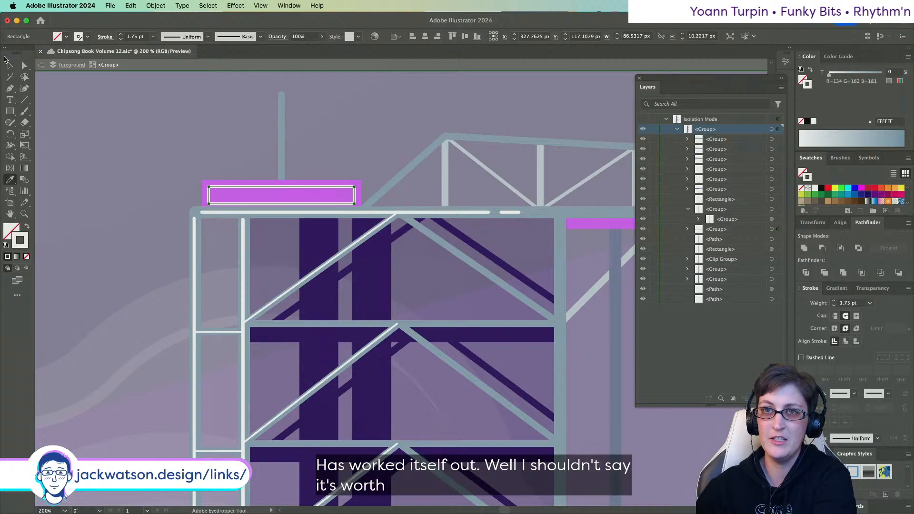
key(a)
click(355, 204)
key(Delete)
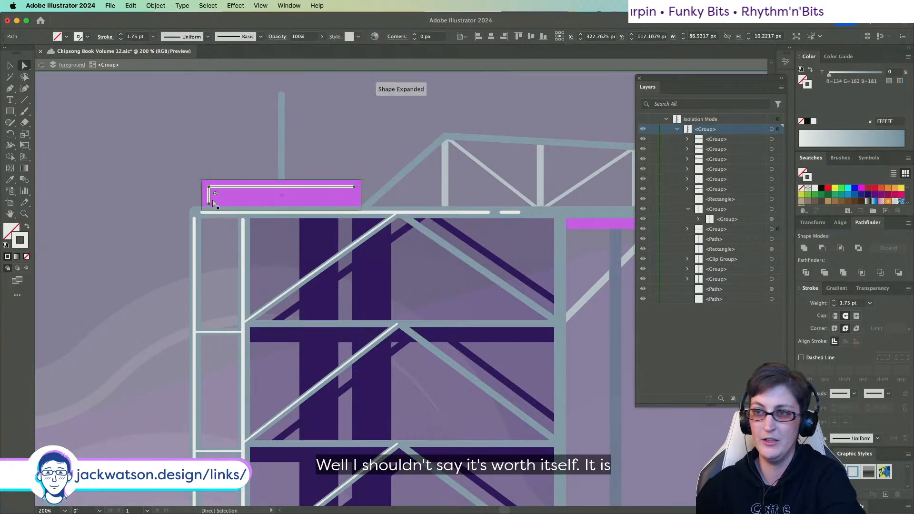
drag(208, 204, 207, 193)
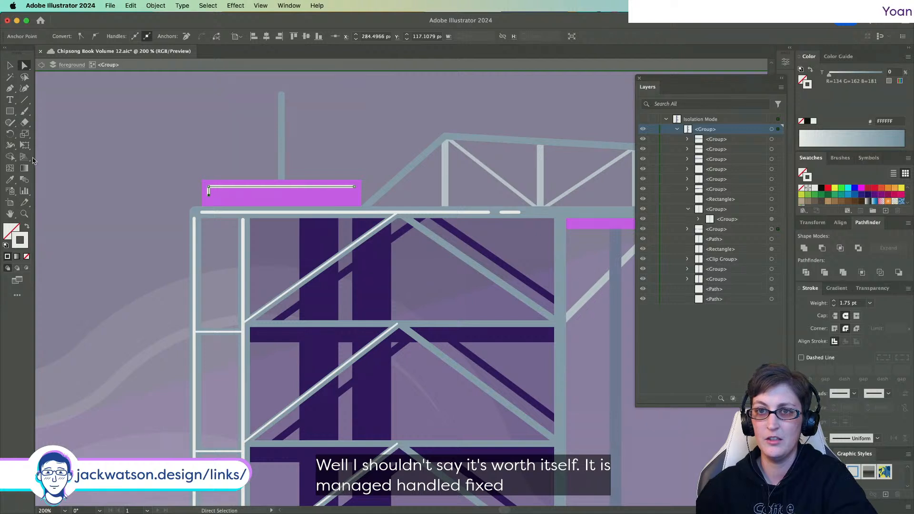
- Split the block's white highlight with Scissors about three quarters of the way along its top line
drag(23, 123, 55, 136)
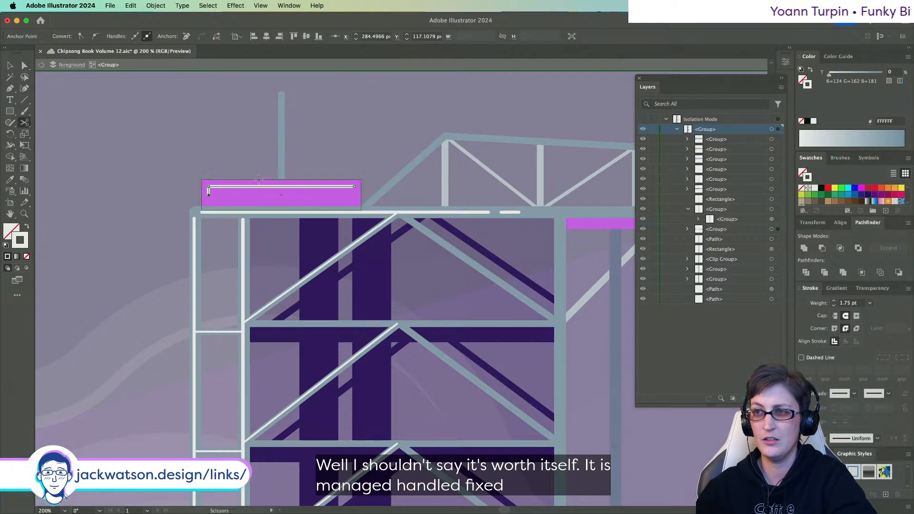
click(306, 186)
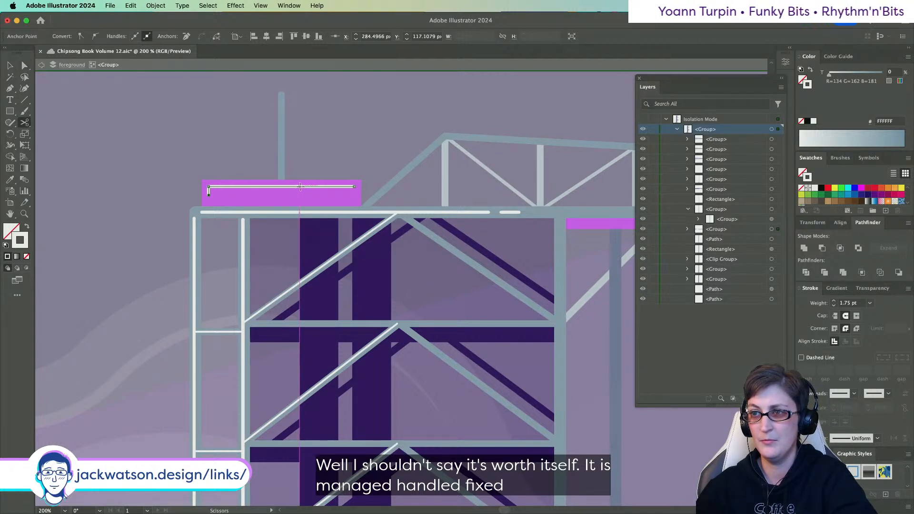
click(318, 187)
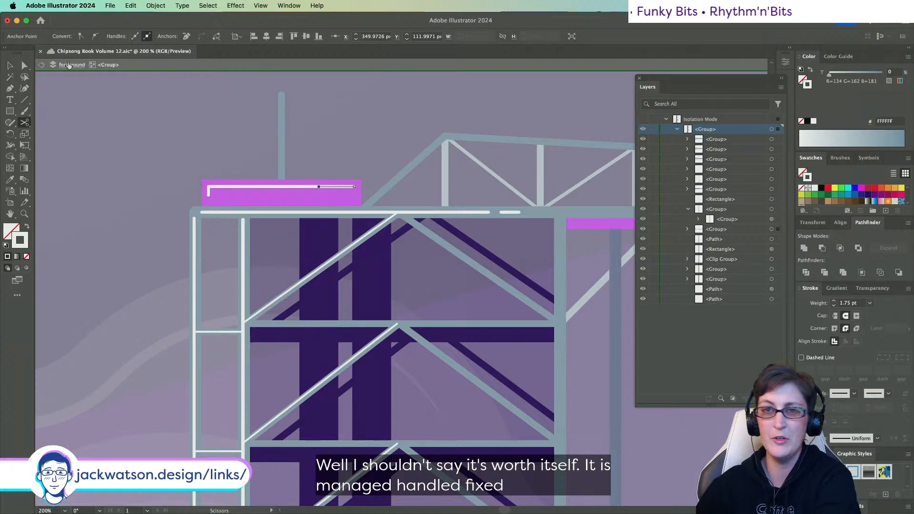
- Remove a short section from the block's white highlight to leave a gap about three quarters of the way along its top line
click(24, 66)
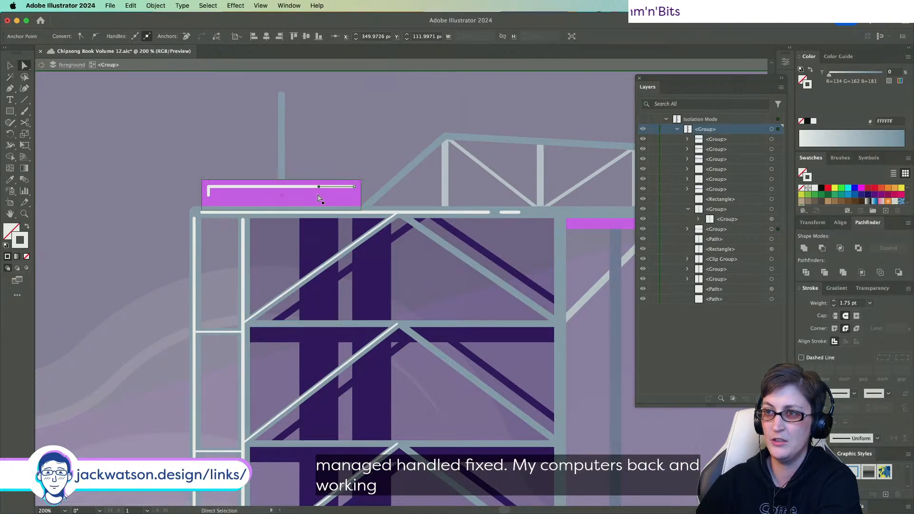
key(Delete)
key(cmd+z)
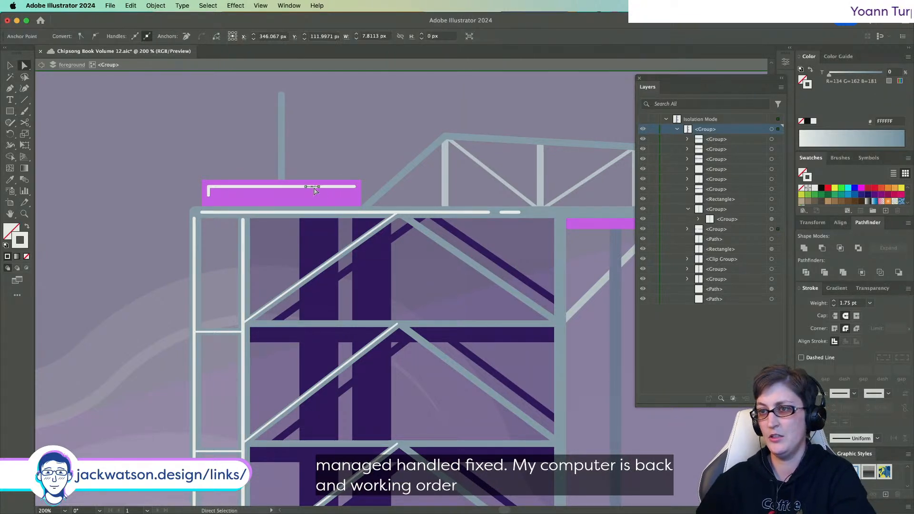
- Duplicate the magenta block in place and set a further copy slightly down and to the right of it
click(318, 196)
key(v)
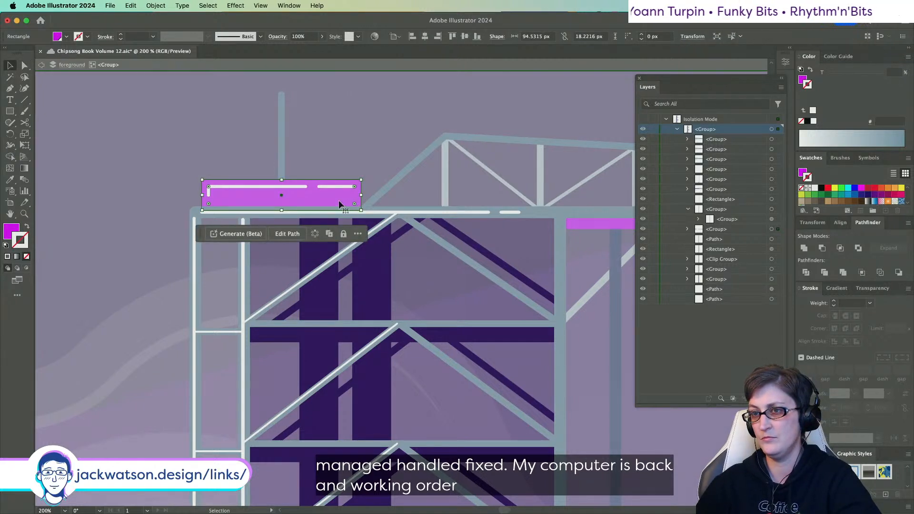
drag(339, 200, 360, 205)
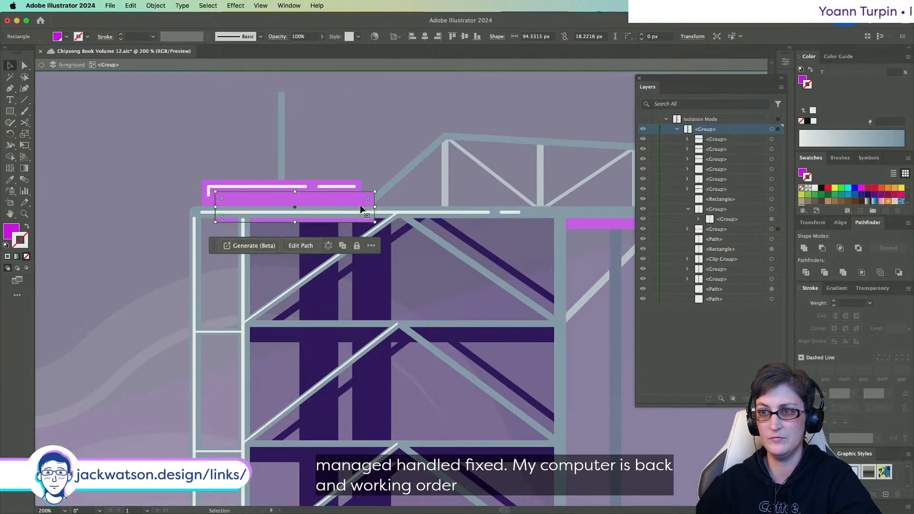
click(368, 205)
key(super+shift+a)
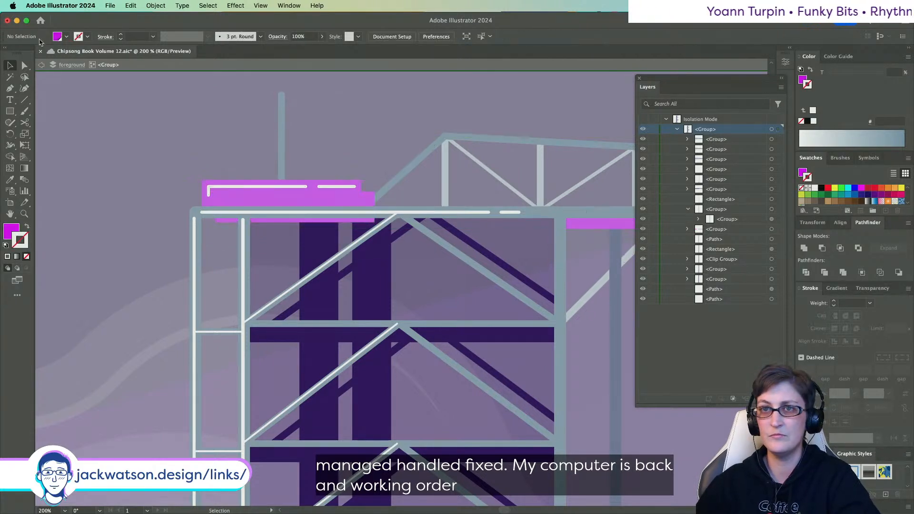
- Subtract the offset copy from the block's duplicate with Minus Back, keeping an L-shaped band along its top and left edges
click(25, 65)
click(227, 187)
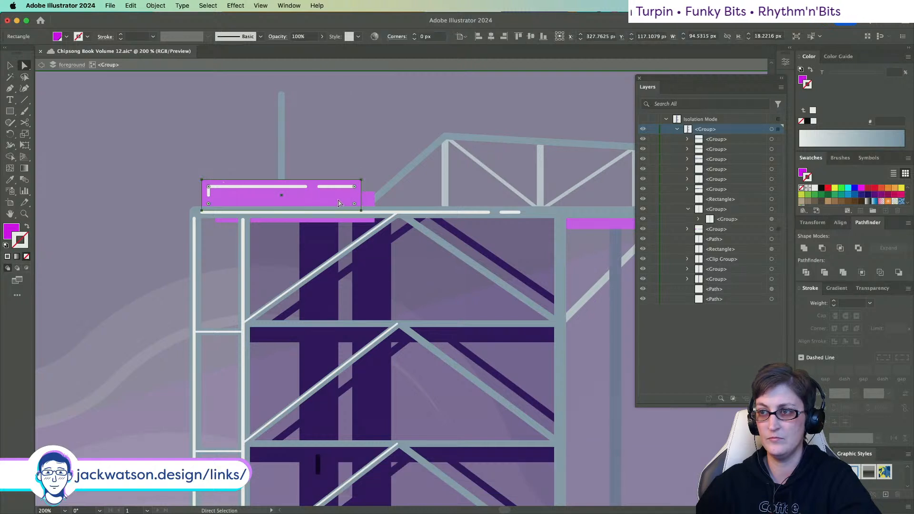
shift+click(369, 203)
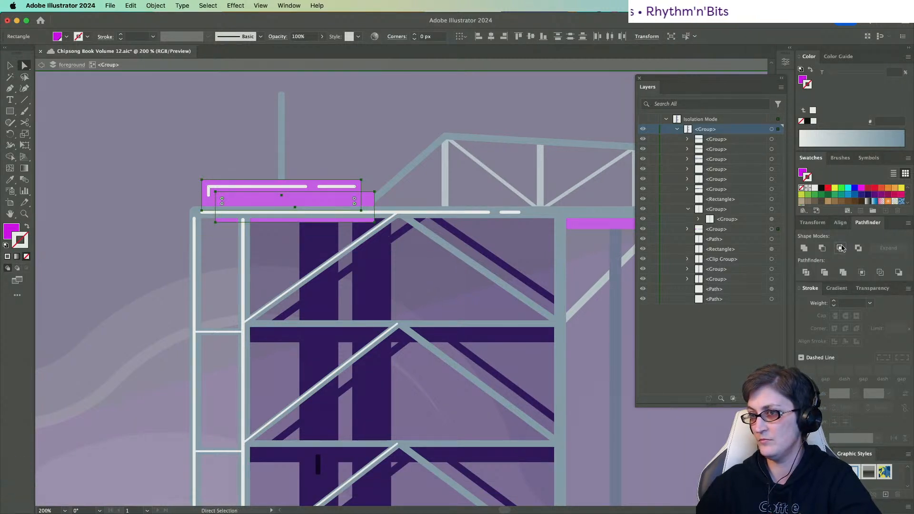
click(900, 273)
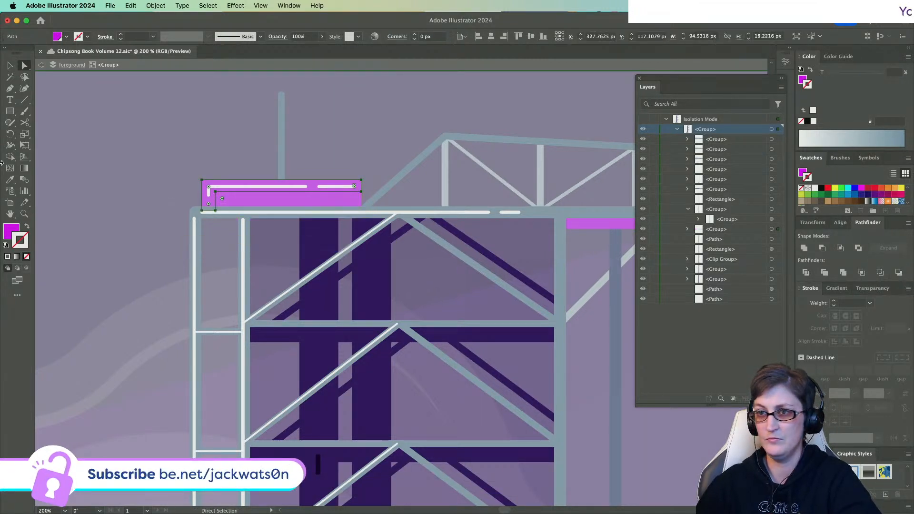
- Fill the L-shaped band with white and set its opacity to 25%
click(804, 81)
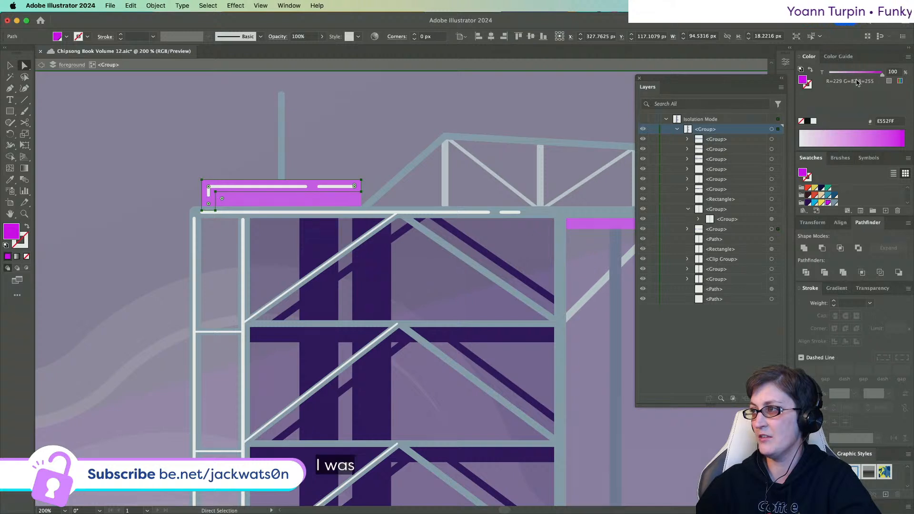
drag(882, 74, 696, 67)
drag(310, 36, 238, 30)
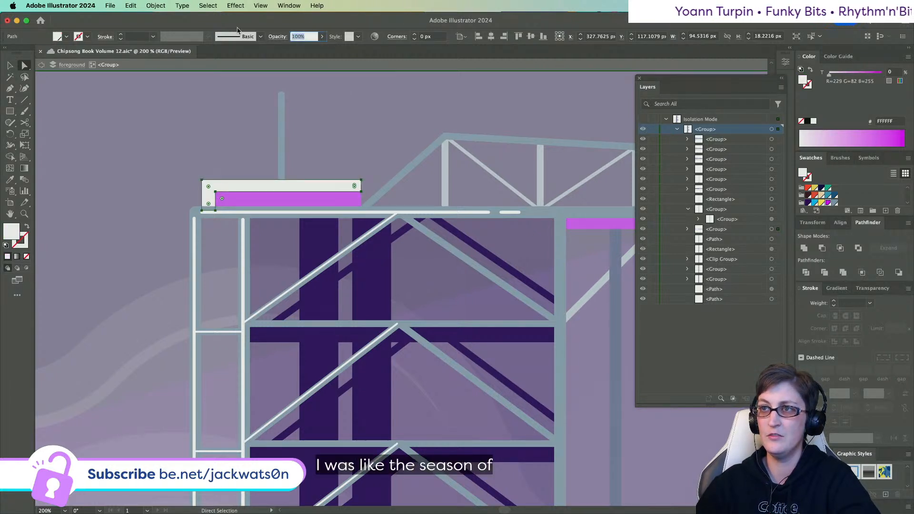
text(25)
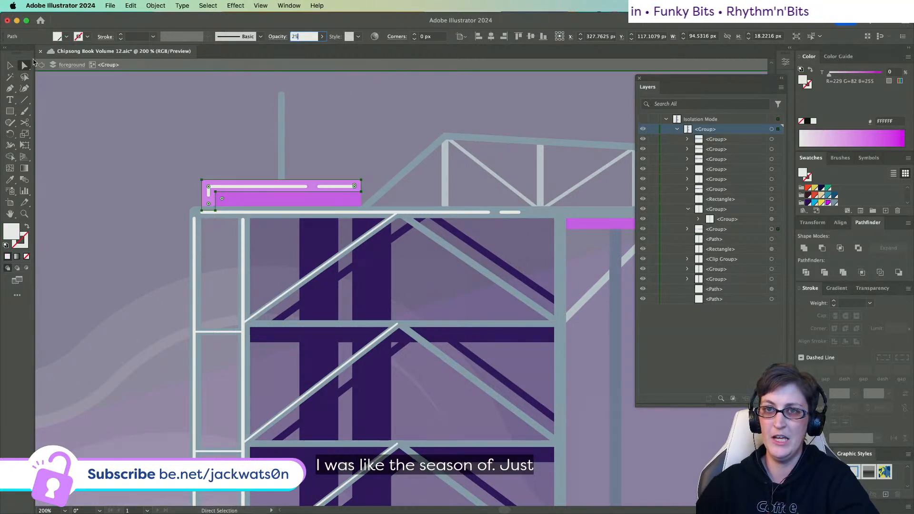
click(181, 139)
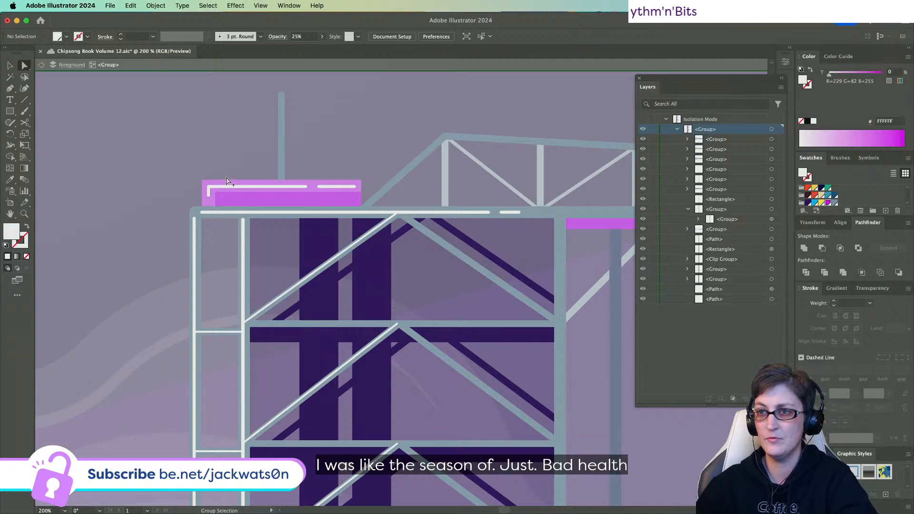
click(237, 197)
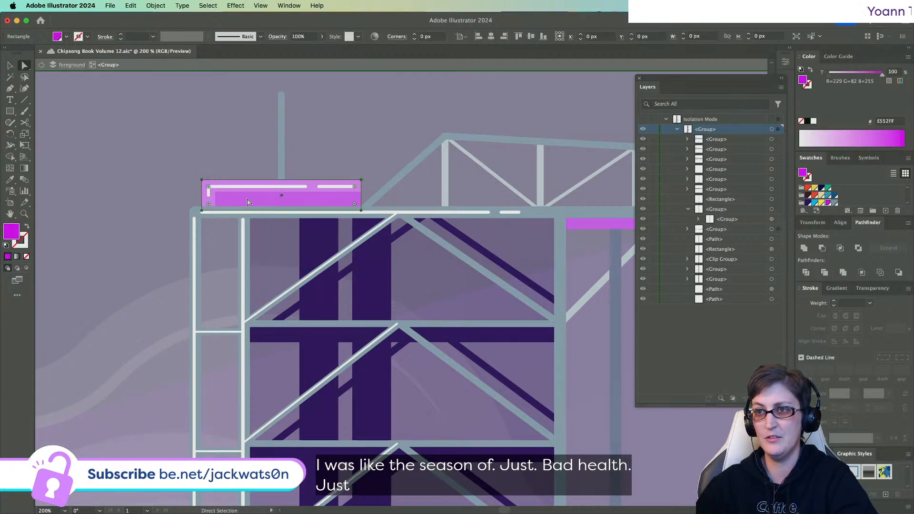
click(10, 65)
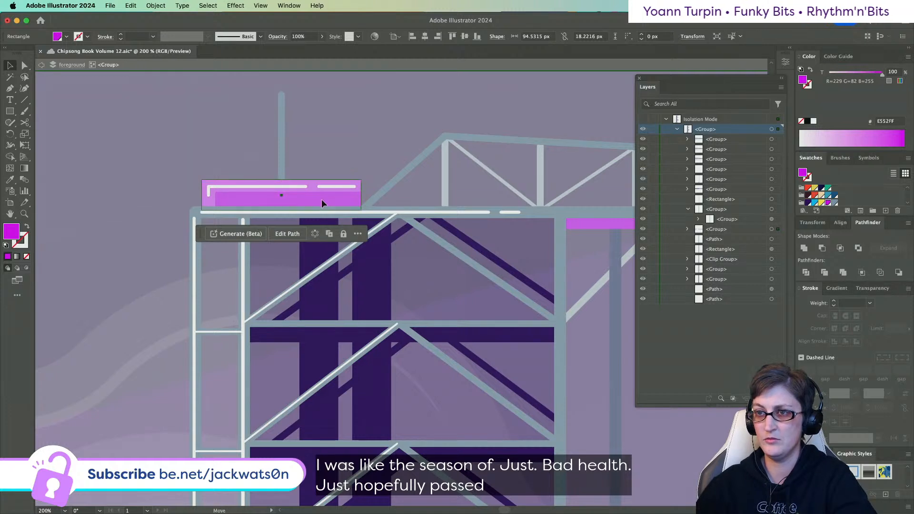
drag(321, 201, 323, 202)
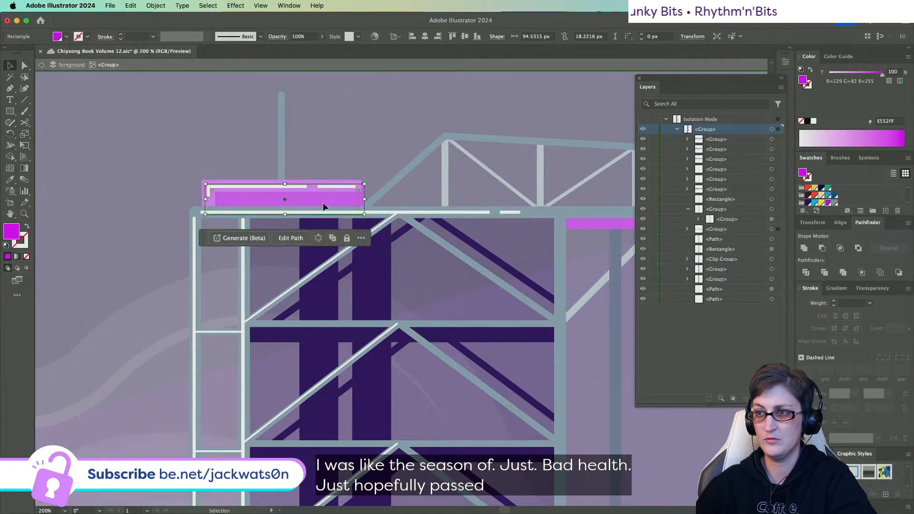
click(347, 179)
key(a)
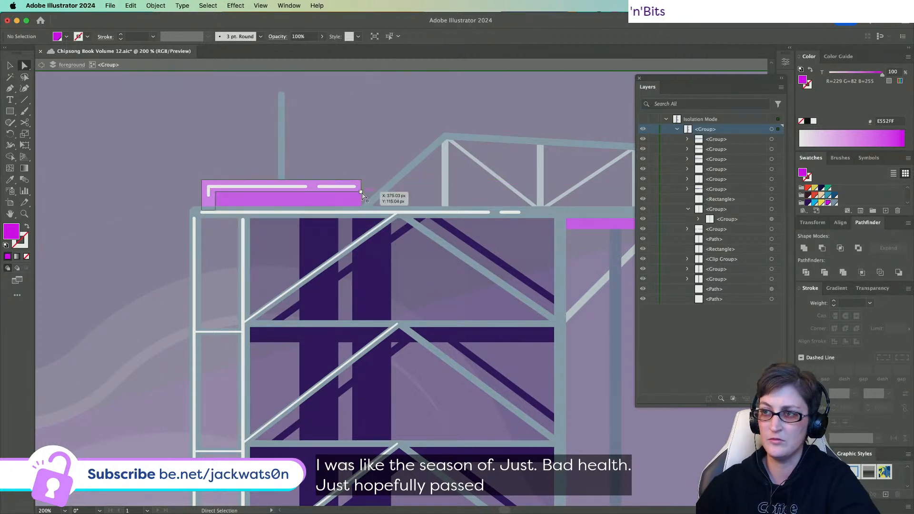
- Taper the light band along the block's top by moving its lower right anchor up to the block's upper right corner
drag(362, 195, 361, 180)
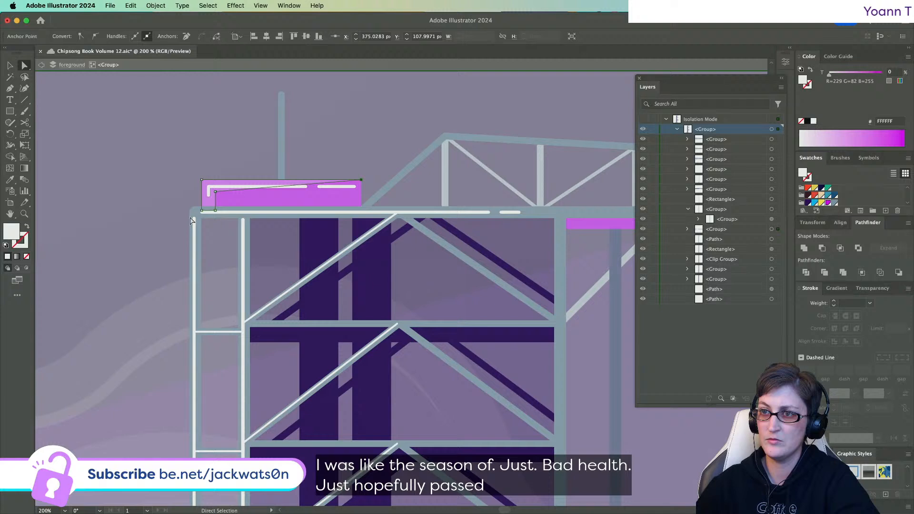
click(220, 210)
scroll(225, 209, right, 3)
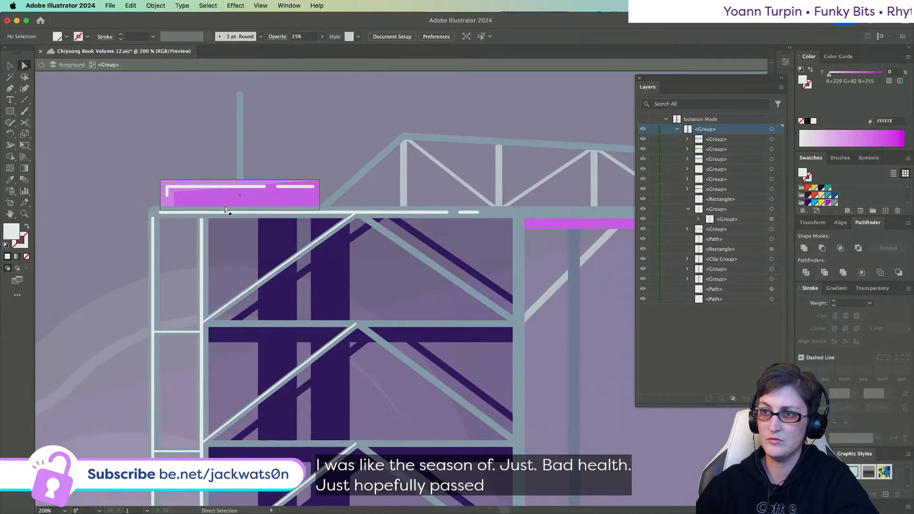
scroll(215, 224, up, 4)
- Try to shape a pasted copy of the magenta block into a shadow by moving its corner anchors inward
alt+click(205, 238)
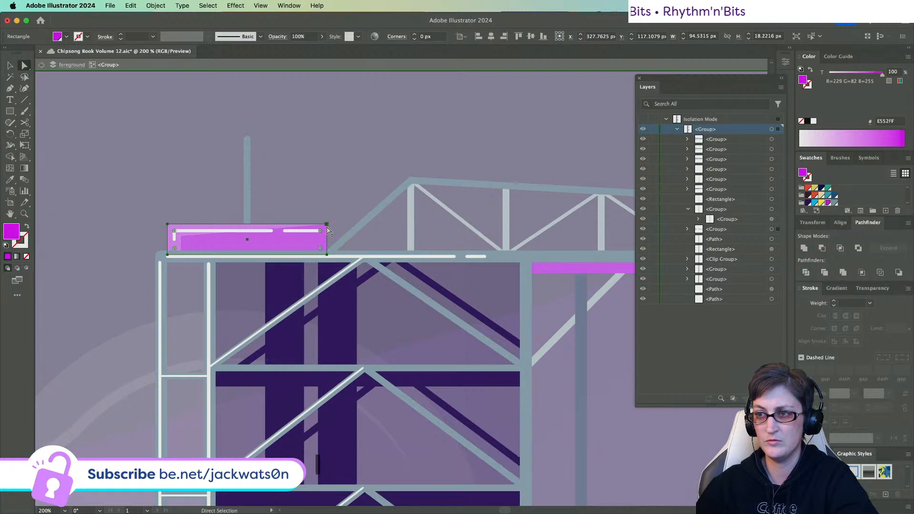
click(326, 255)
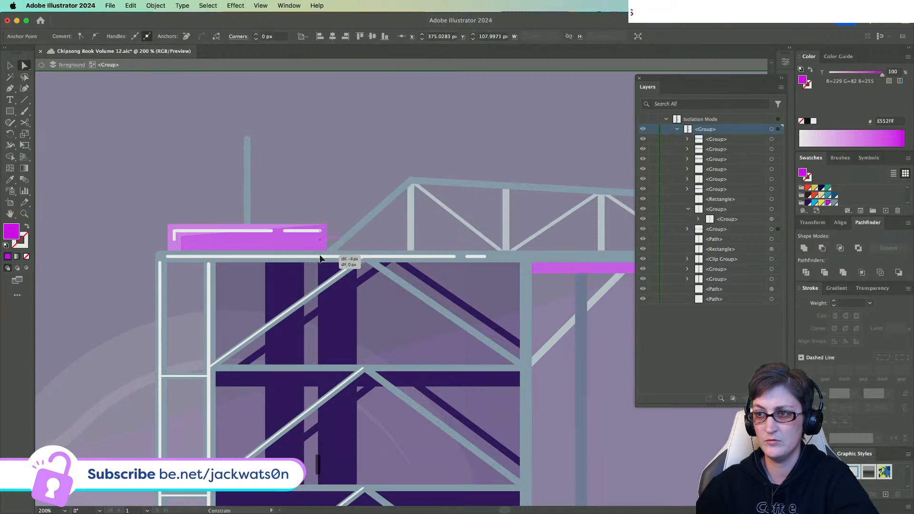
drag(321, 259, 320, 256)
click(202, 240)
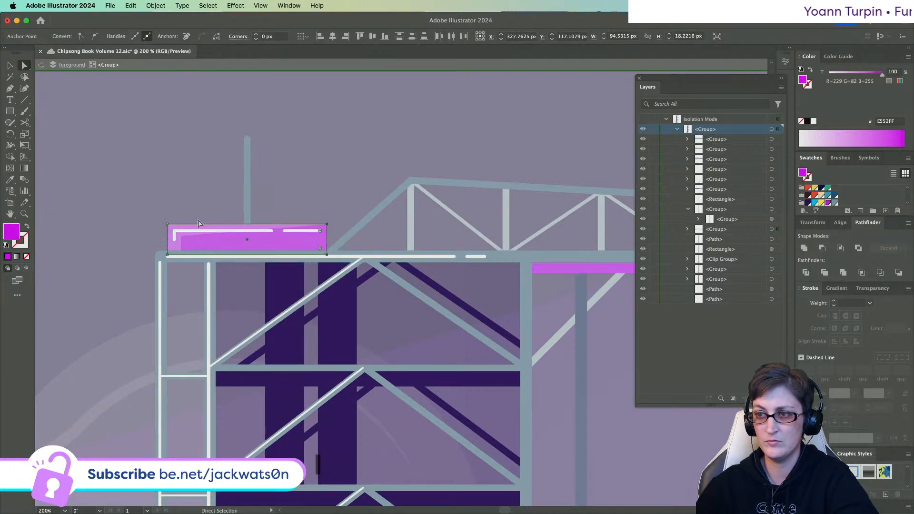
click(168, 225)
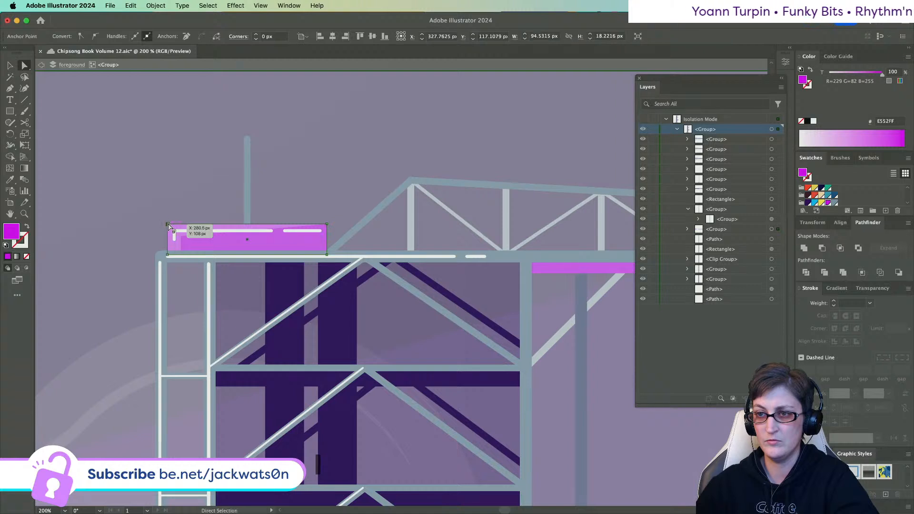
drag(169, 224, 317, 246)
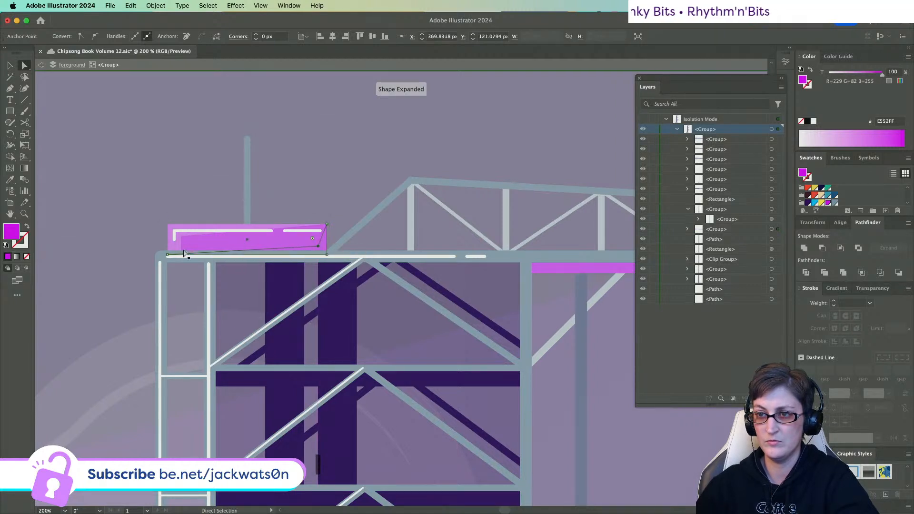
- Isolate the magenta block's copy and add an anchor point on its top edge
click(10, 89)
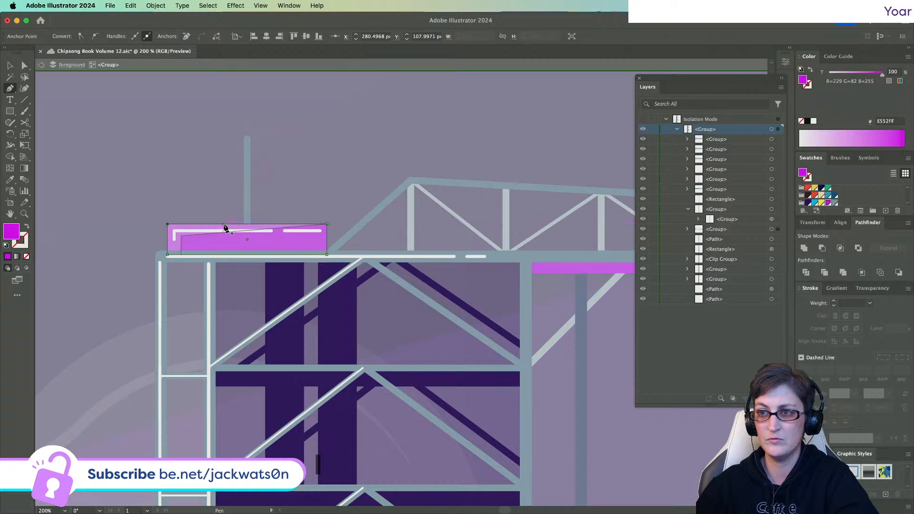
right_click(254, 228)
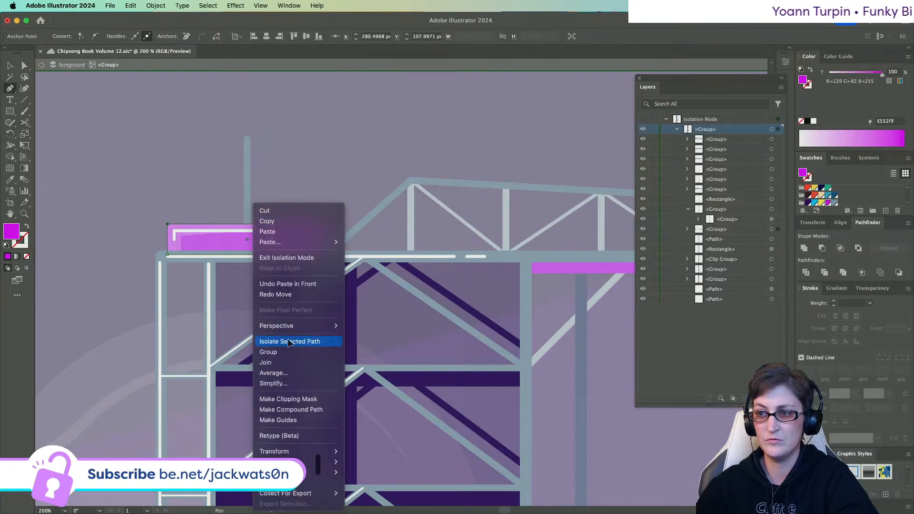
click(284, 341)
click(210, 224)
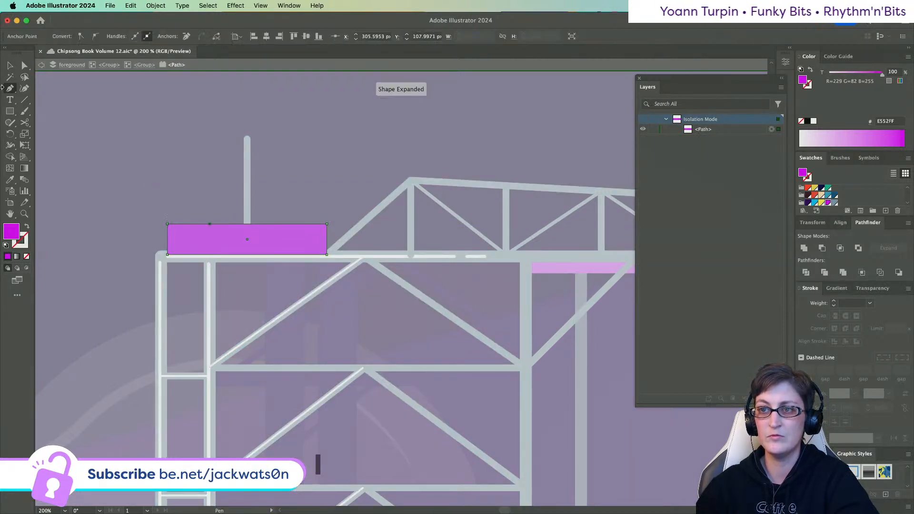
key(a)
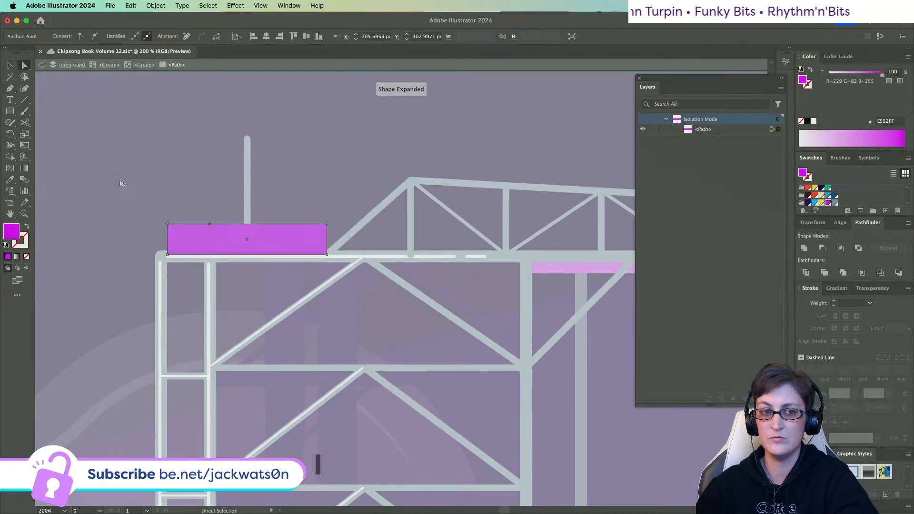
click(167, 224)
drag(211, 225, 318, 228)
key(super+z)
key(super+z)
key(super+z)
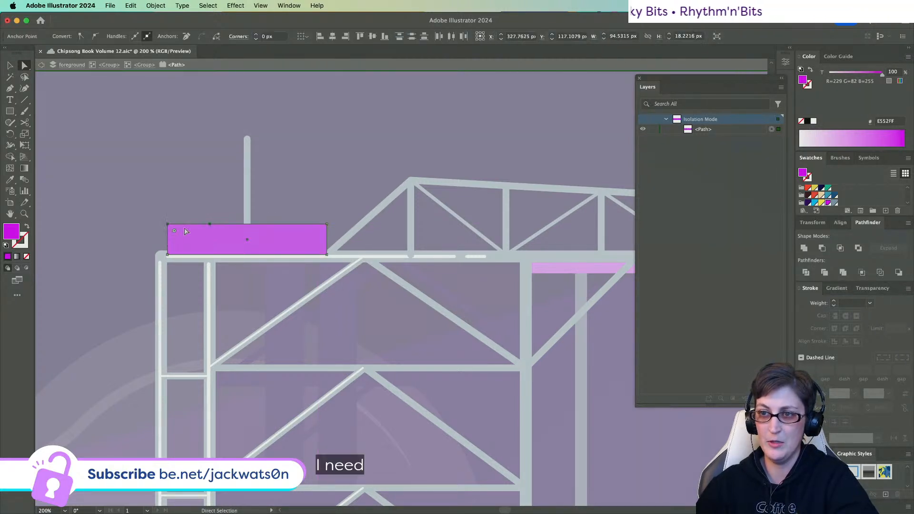
- Reshape the isolated copy into a thin band along the block's right and bottom edges, tapering to the lower left corner
drag(209, 223, 317, 230)
drag(168, 225, 168, 254)
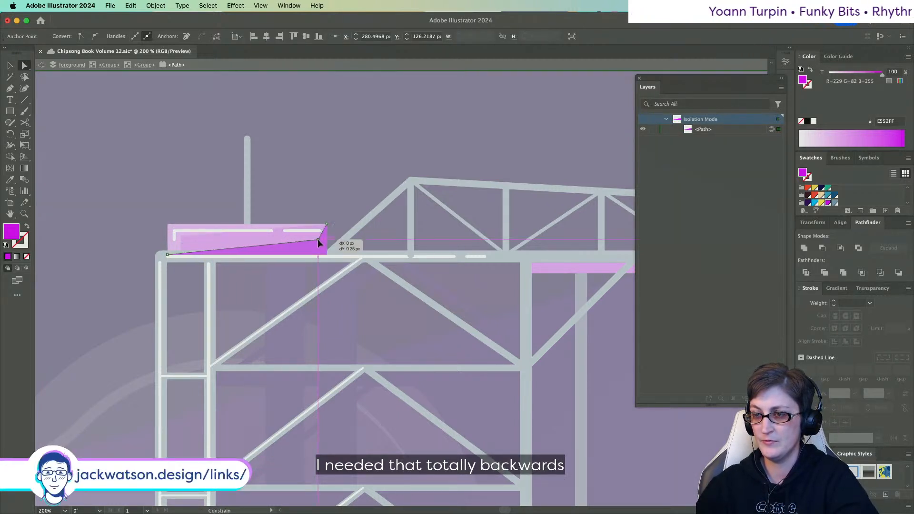
click(318, 224)
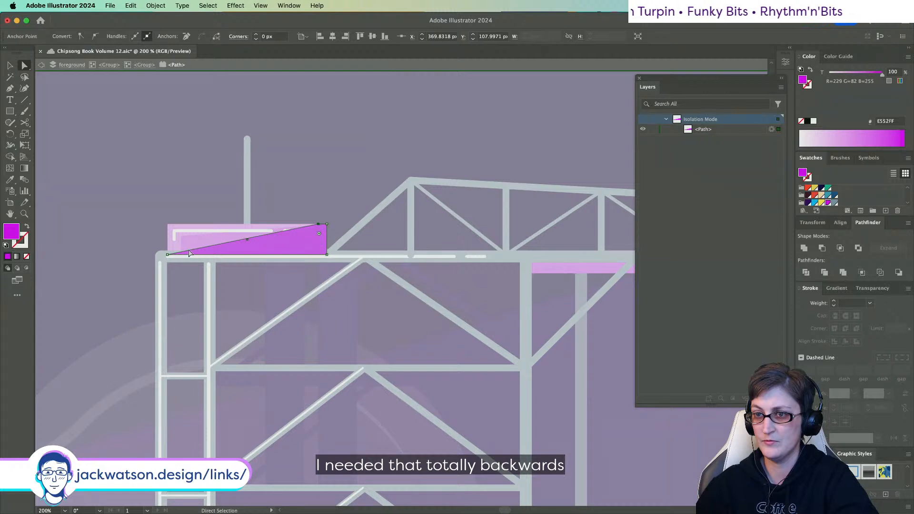
drag(167, 255, 318, 246)
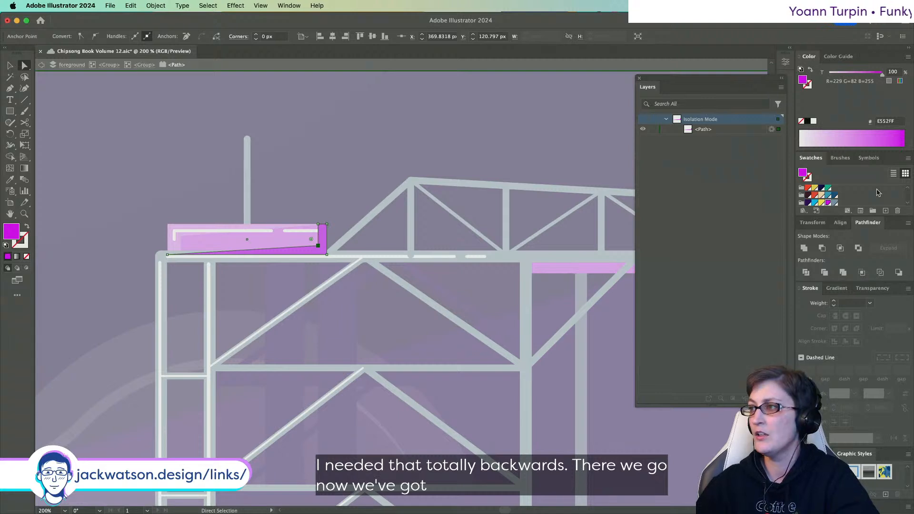
- Color the shadow band with the tower's dark purple (2D065D) at 25% opacity using the Eyedropper, and return to the tower group
key(i)
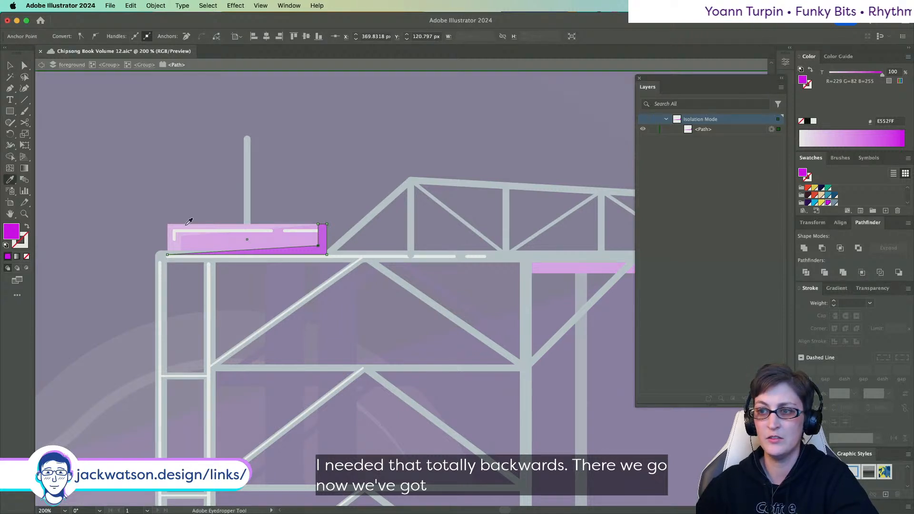
click(404, 296)
key(super+shift+a)
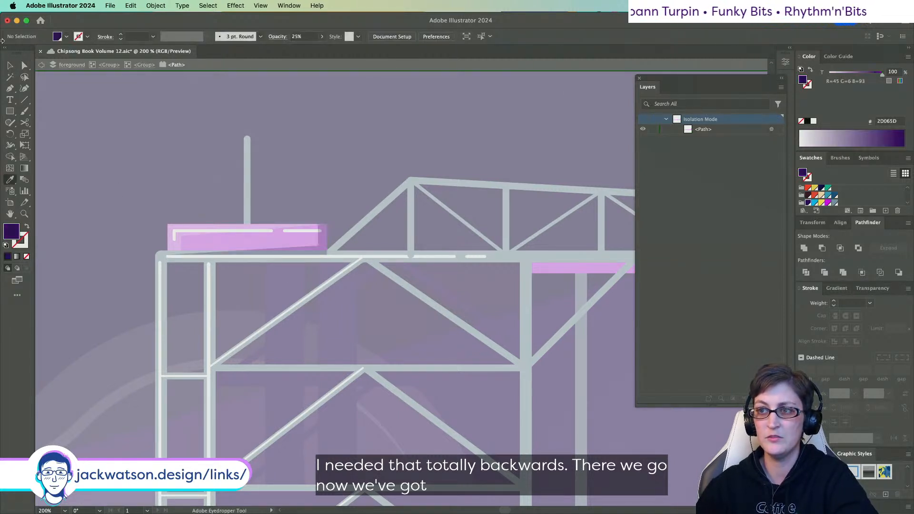
click(40, 65)
click(40, 65)
- Shorten the right-hand piece of the block's white highlight to a short dash
key(a)
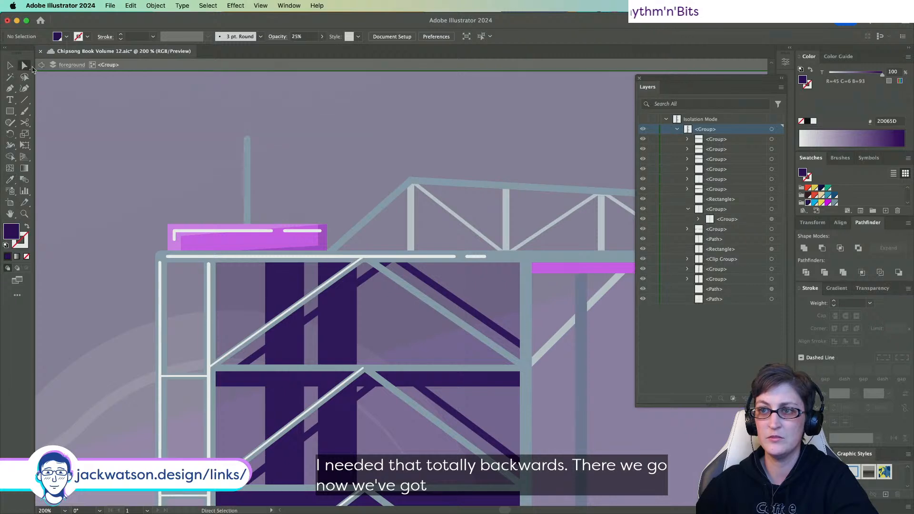
drag(319, 234, 294, 234)
click(181, 132)
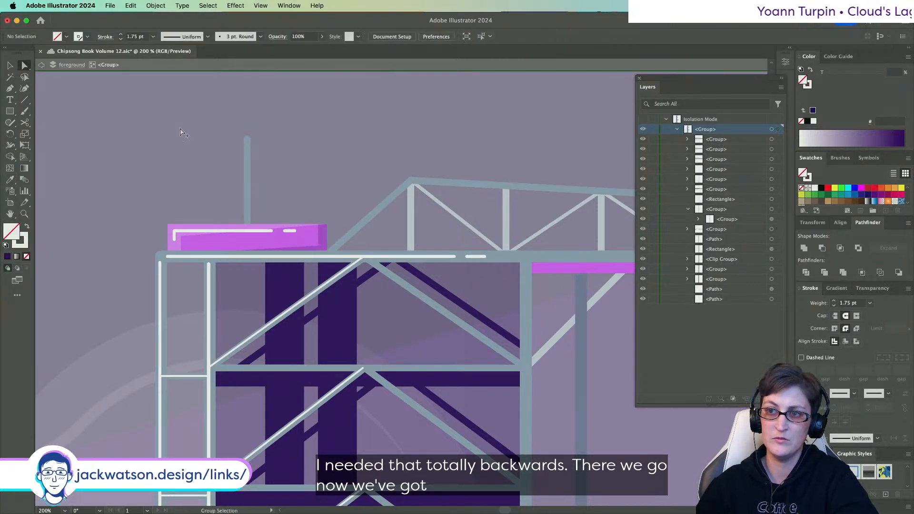
- Leave the tower group's isolation and toggle the visibility of foreground groups to find the top arm's lattice bracing
scroll(181, 132, down, 7)
click(41, 67)
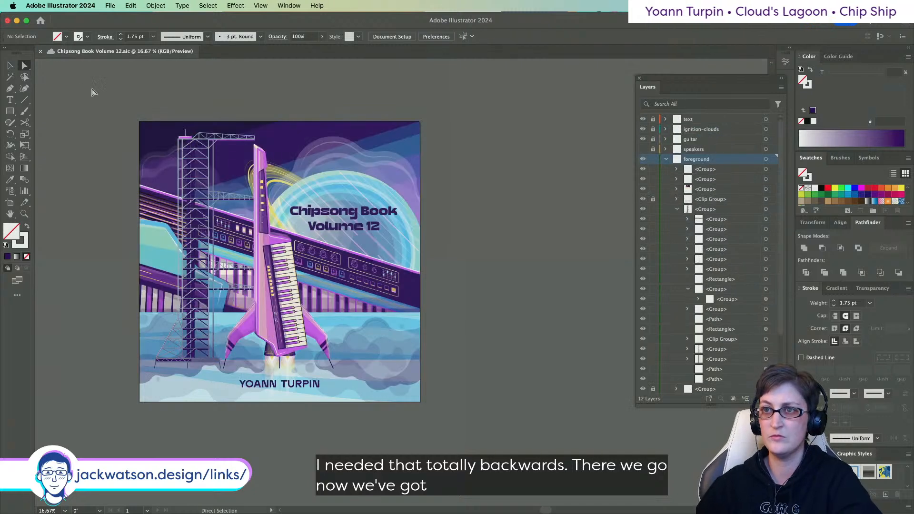
scroll(109, 139, left, 2)
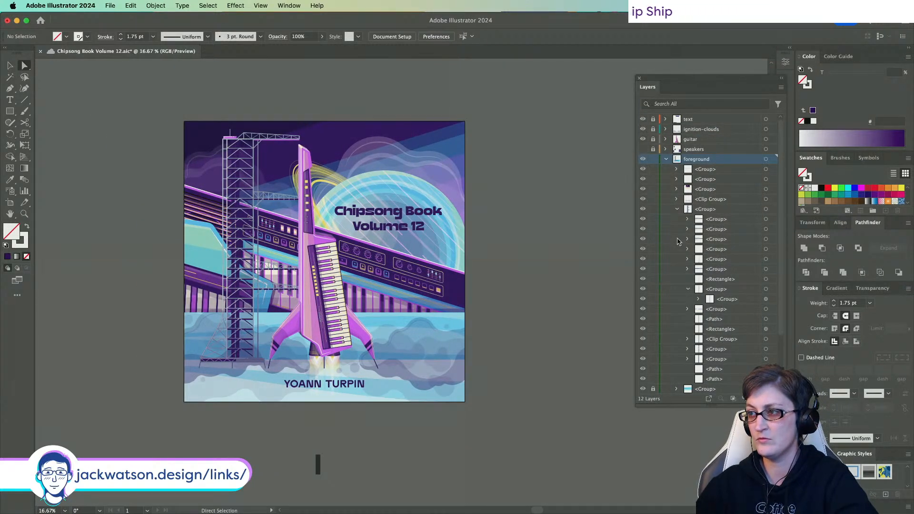
click(677, 209)
click(643, 209)
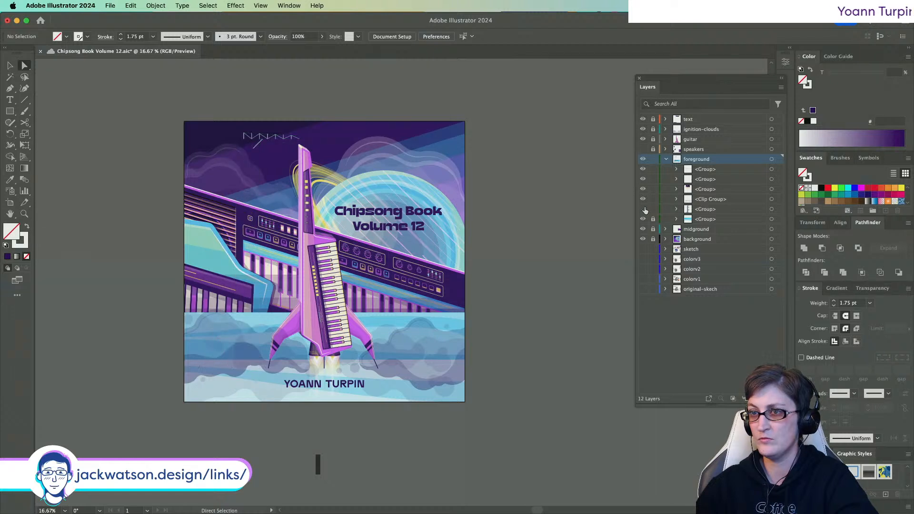
click(644, 209)
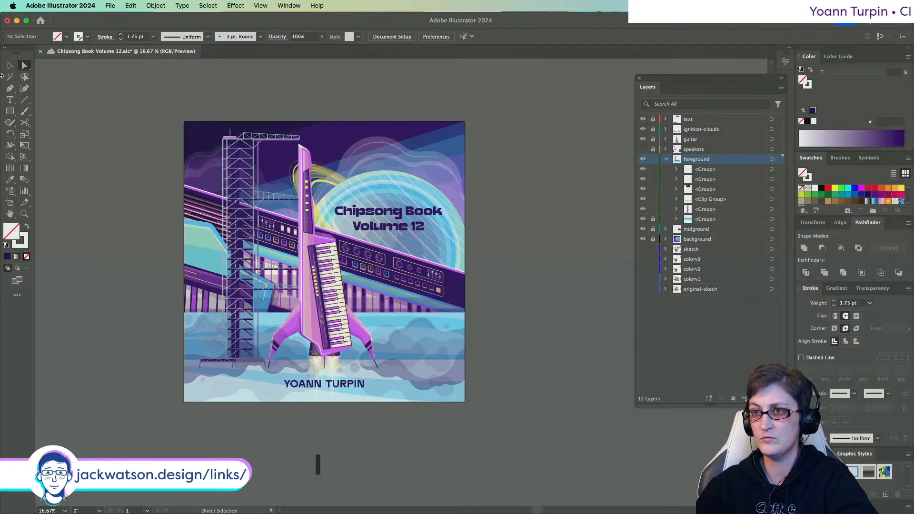
click(677, 209)
drag(642, 170, 642, 183)
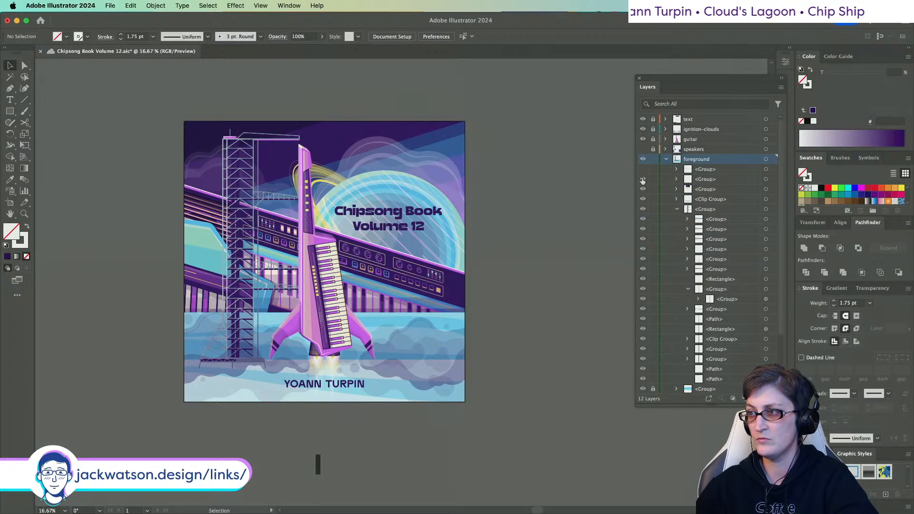
- Move the top arm's lattice bracing group into the launch tower group as its first item
click(767, 170)
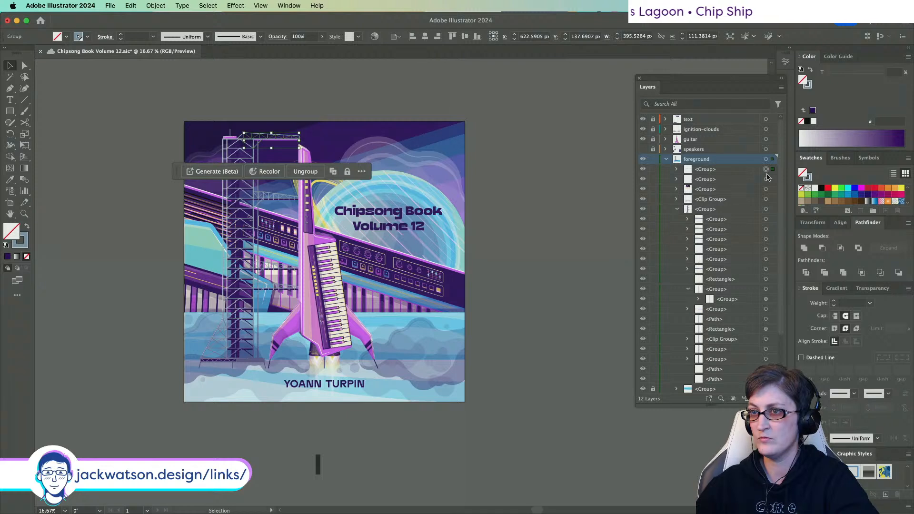
click(766, 180)
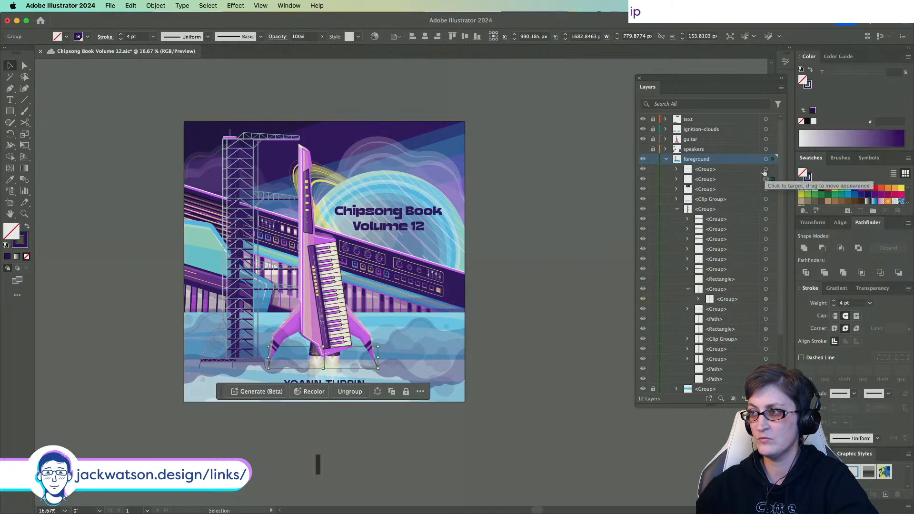
click(765, 170)
drag(738, 170, 738, 219)
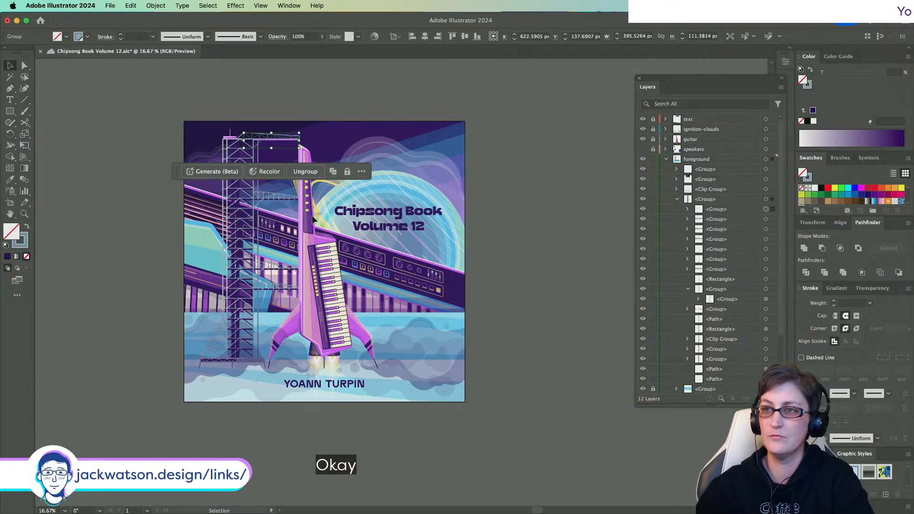
click(70, 216)
scroll(143, 219, left, 3)
scroll(143, 219, down, 2)
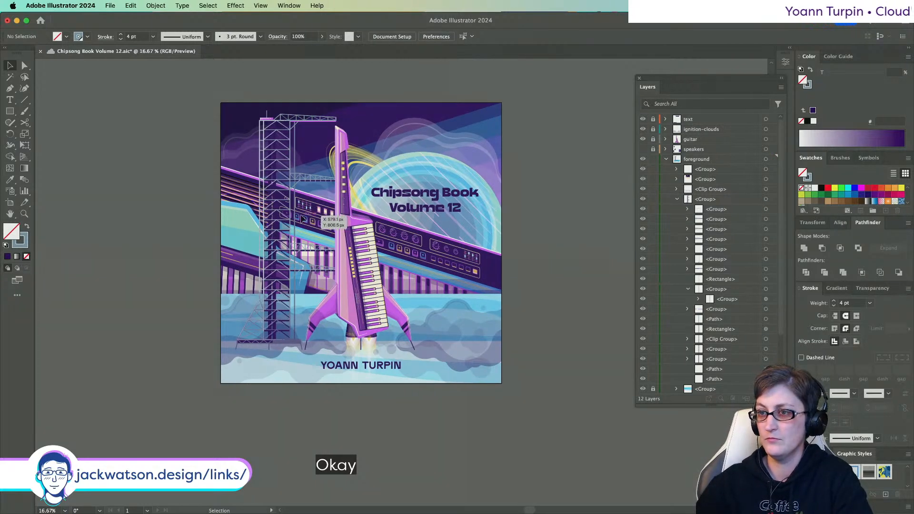
scroll(303, 218, down, 3)
scroll(318, 221, up, 3)
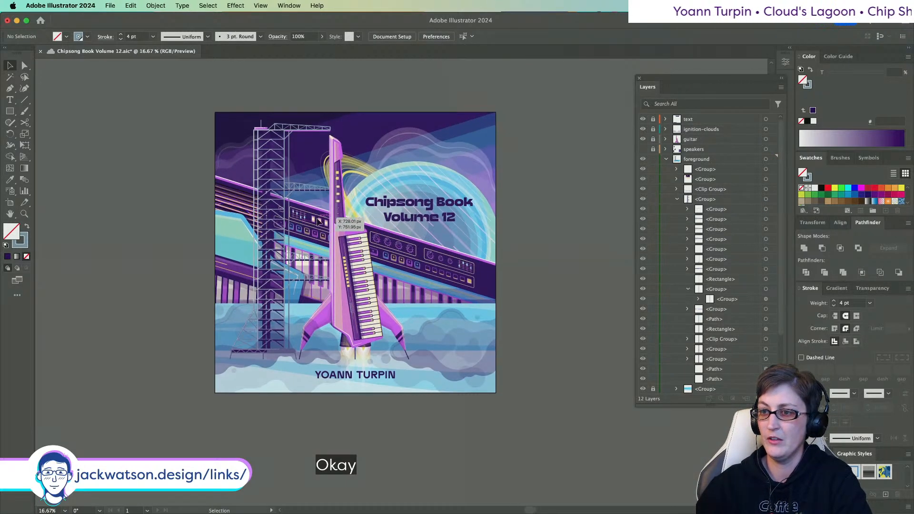
- Isolate the launch tower group and select the middle one of the three truss arms below the top arm
scroll(318, 221, up, 1)
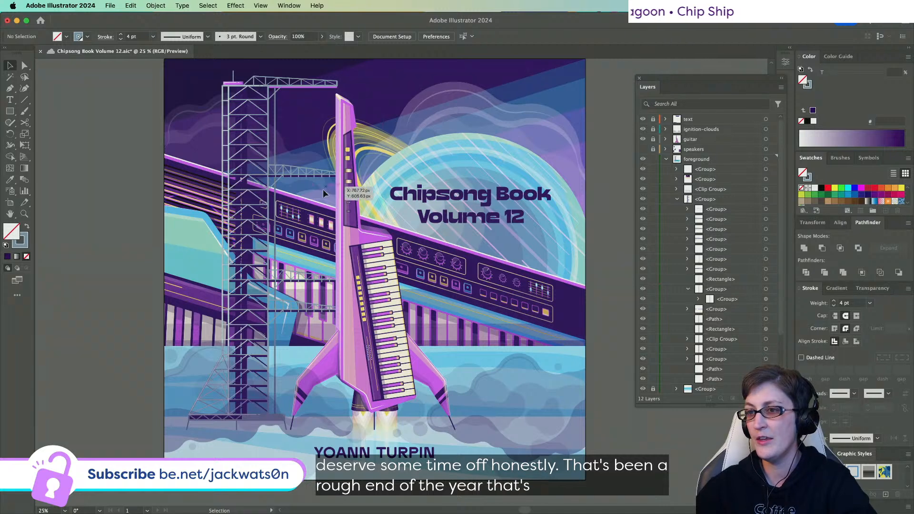
scroll(323, 193, up, 1)
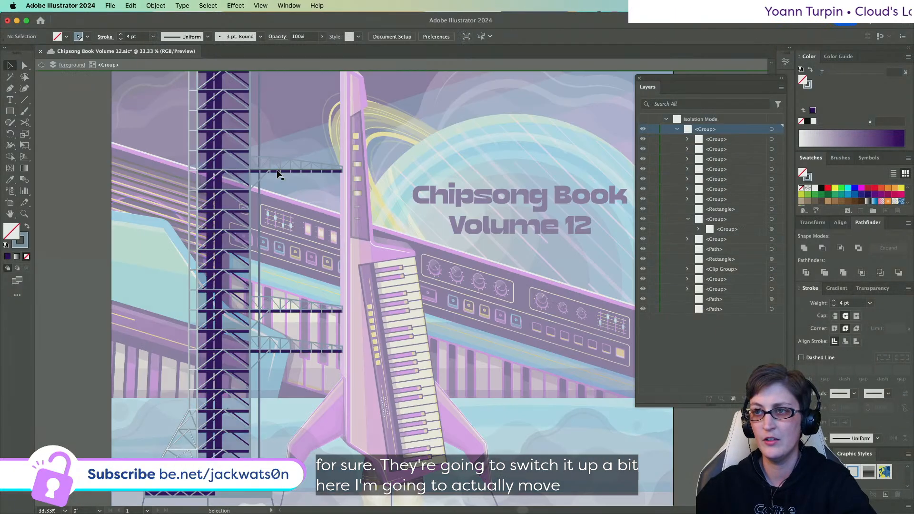
double_click(276, 170)
click(276, 169)
scroll(277, 172, up, 3)
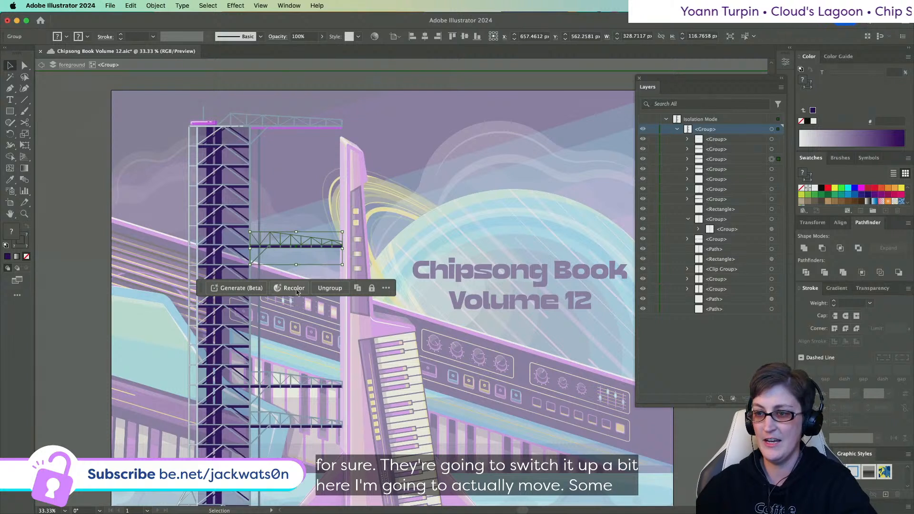
click(280, 386)
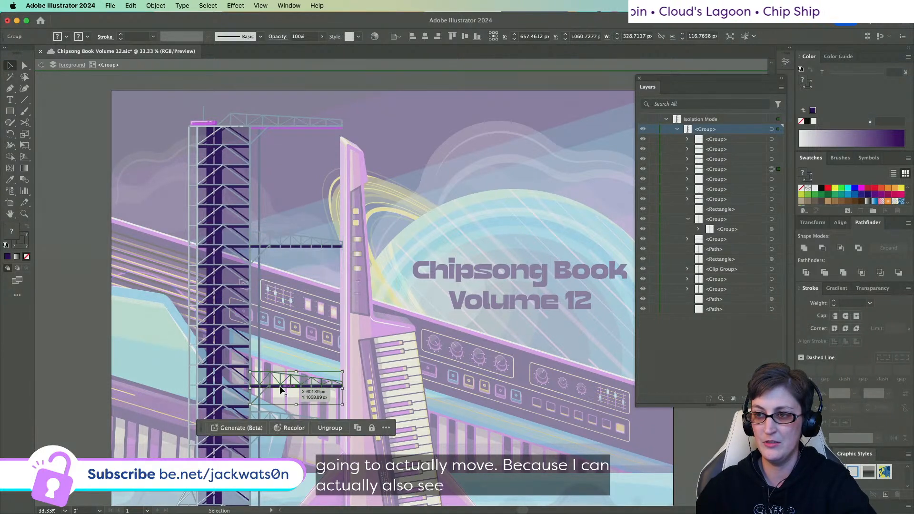
drag(280, 386, 274, 207)
scroll(264, 209, up, 5)
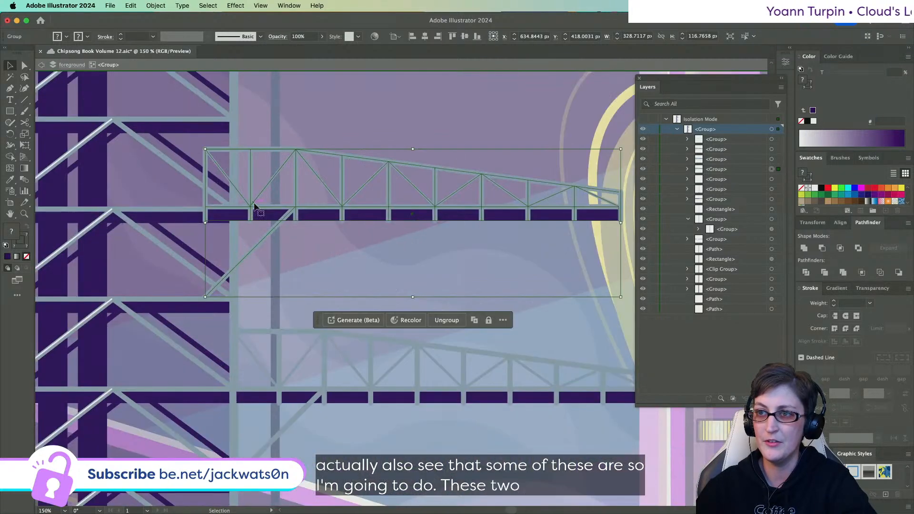
key(super+z)
- Move the selected truss arm straight up above the highest of the other two, aligning it with the tower's crossbar at Y 419.8382 px
scroll(285, 286, down, 3)
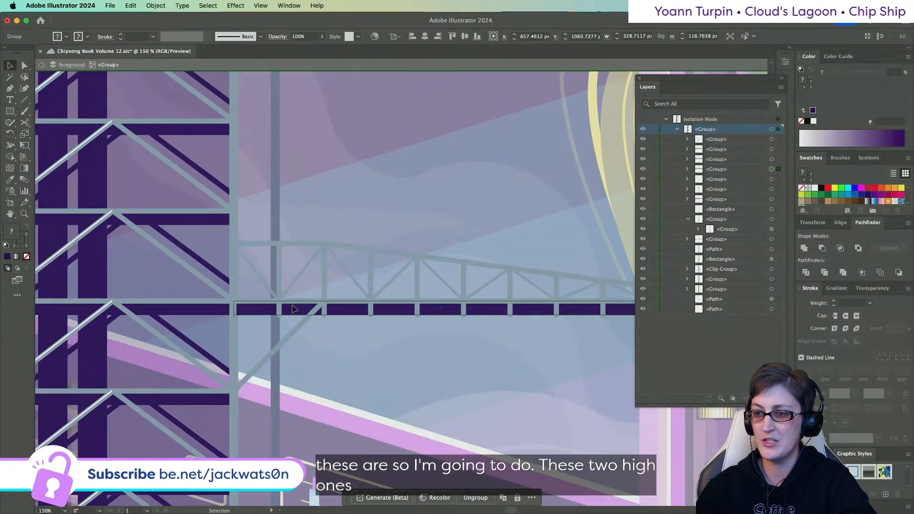
scroll(293, 305, down, 3)
scroll(300, 400, down, 1)
scroll(298, 414, down, 1)
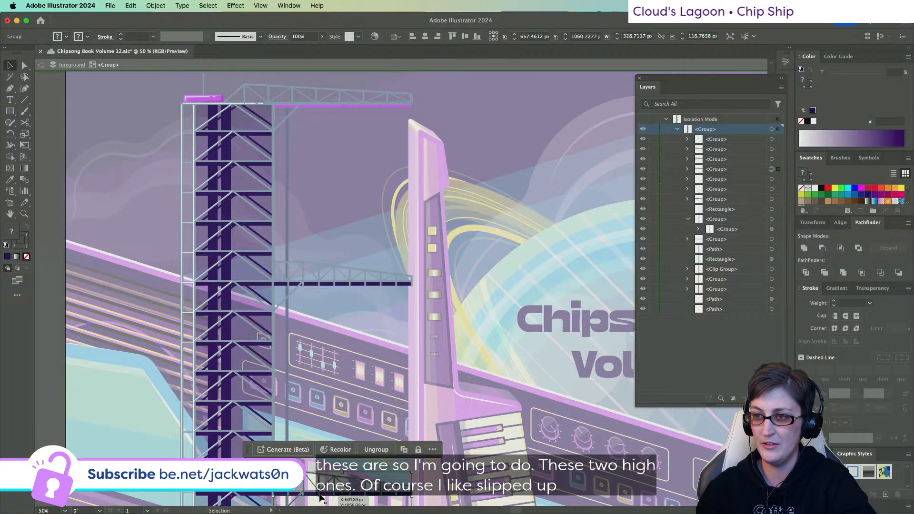
drag(319, 285, 320, 226)
scroll(298, 206, up, 4)
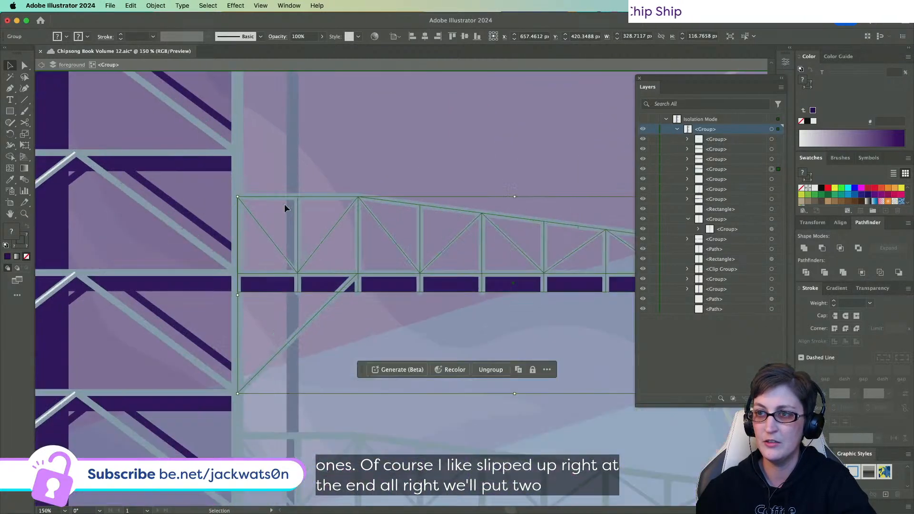
mouse_move(261, 287)
mouse_down()
mouse_move(265, 239)
mouse_move(266, 286)
mouse_up()
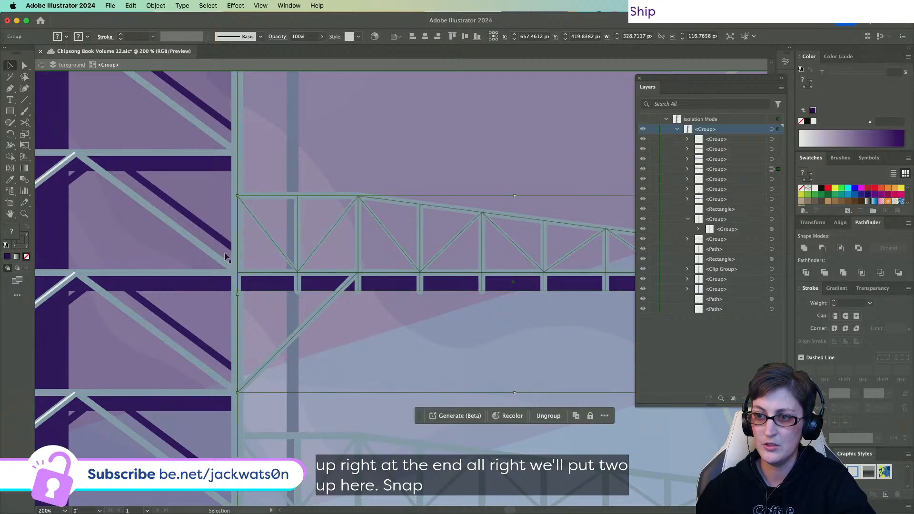
- Try shifting the raised truss arm sideways off the tower post, undo the shift and deselect the arm
scroll(267, 285, up, 2)
scroll(254, 287, up, 6)
key(a)
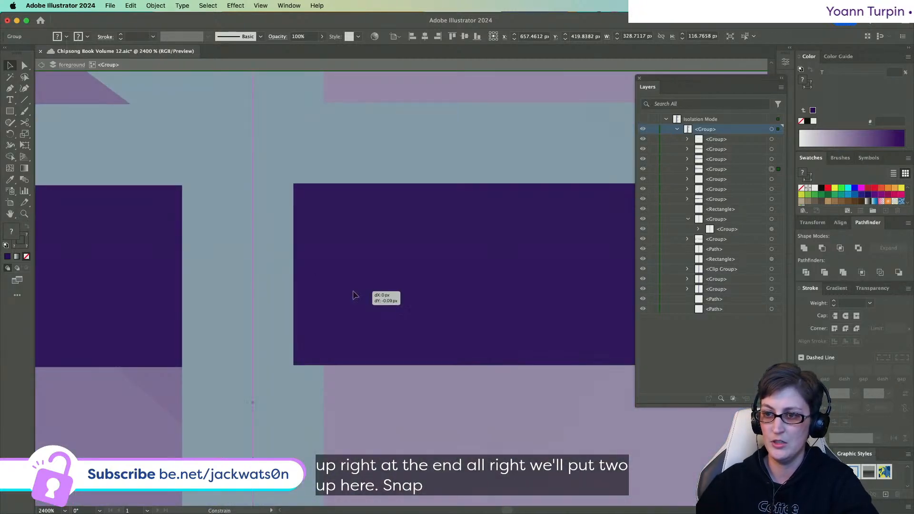
drag(354, 299, 450, 320)
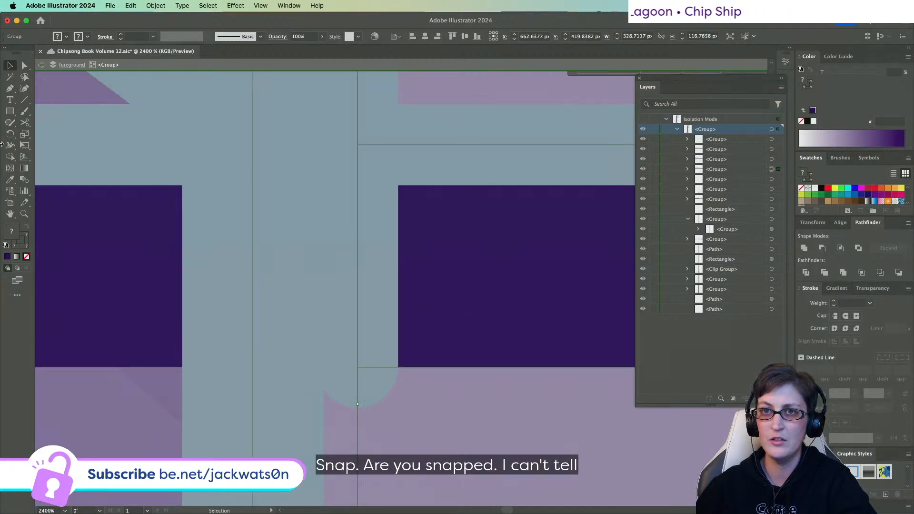
click(9, 90)
key(super+z)
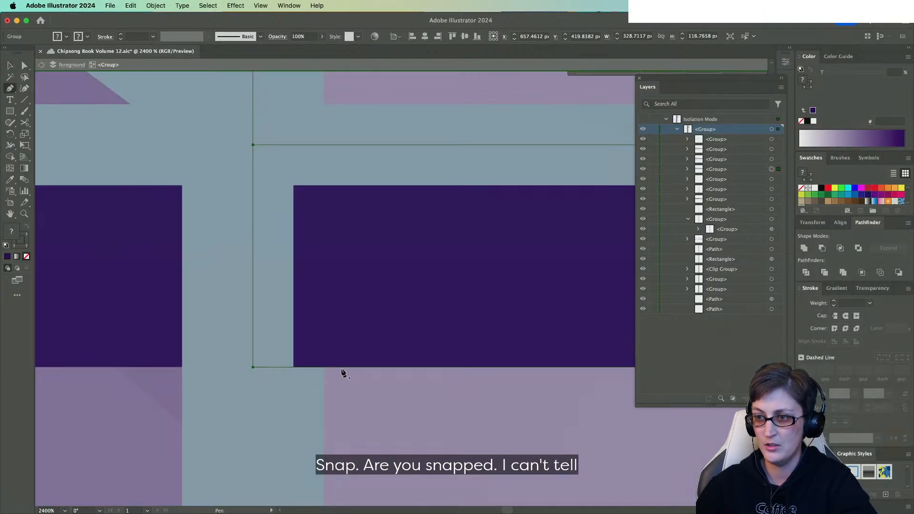
key(super+shift+a)
scroll(342, 366, down, 5)
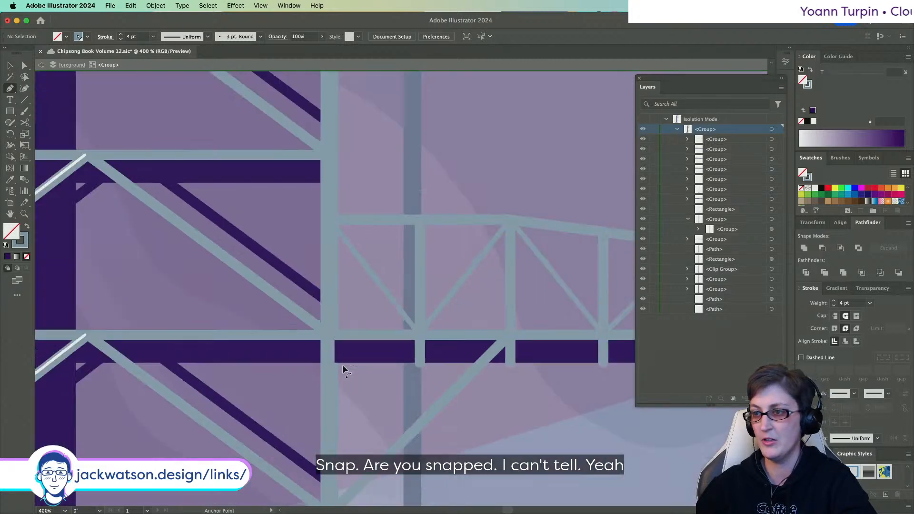
scroll(343, 367, down, 5)
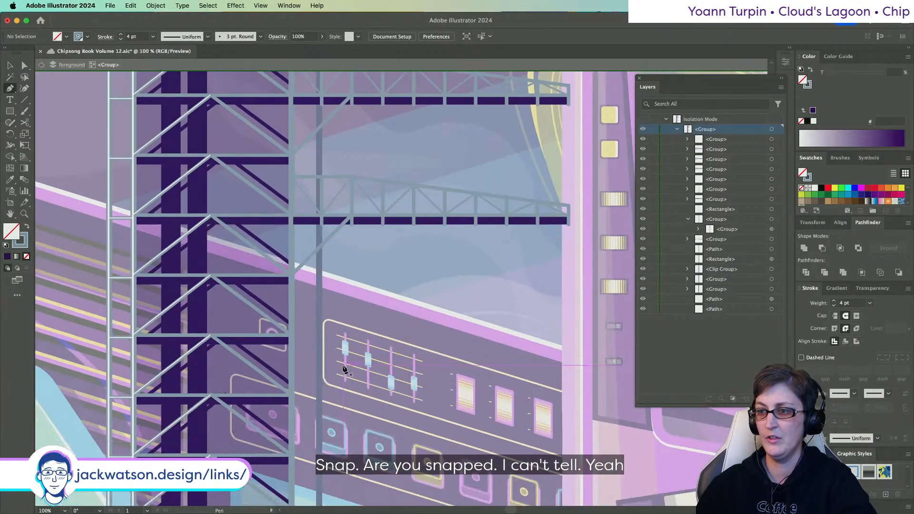
scroll(343, 367, down, 3)
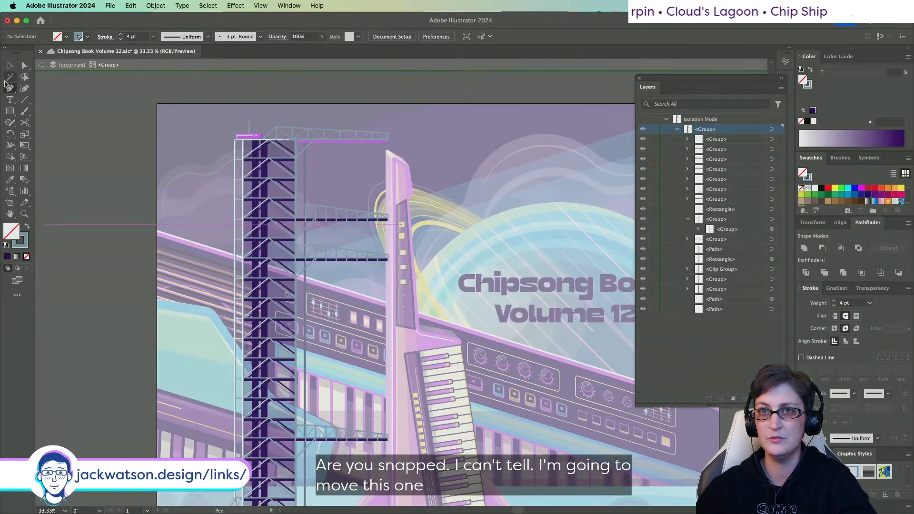
click(10, 65)
key(super+minus)
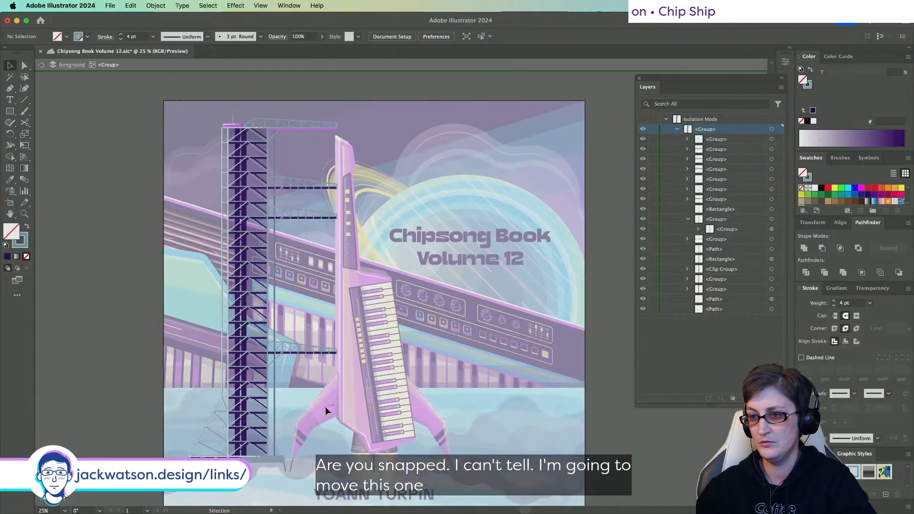
drag(294, 351, 276, 387)
scroll(274, 277, up, 5)
scroll(276, 384, down, 3)
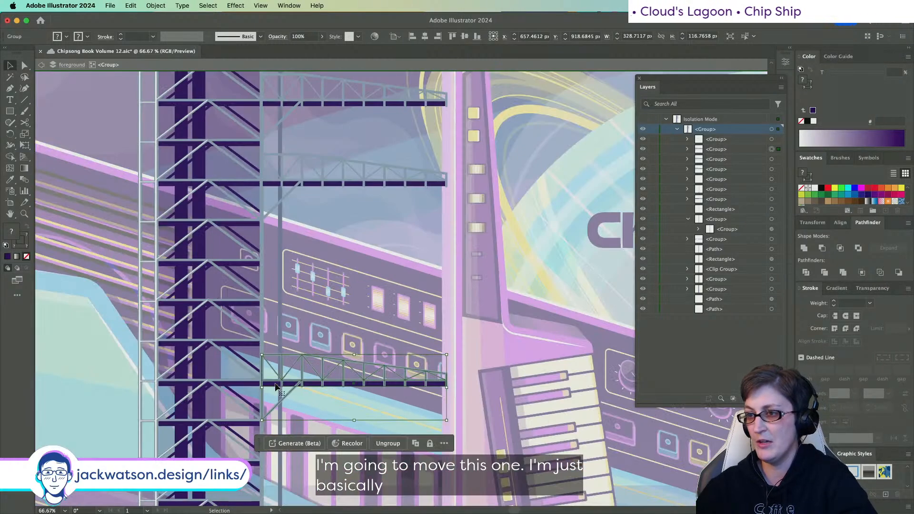
key(super+z)
key(super+z)
click(345, 380)
scroll(345, 380, down, 5)
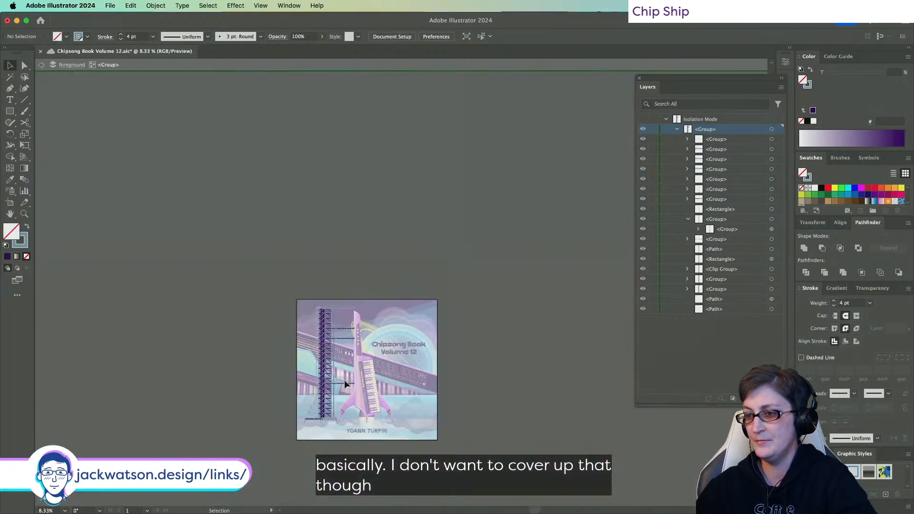
scroll(342, 384, up, 3)
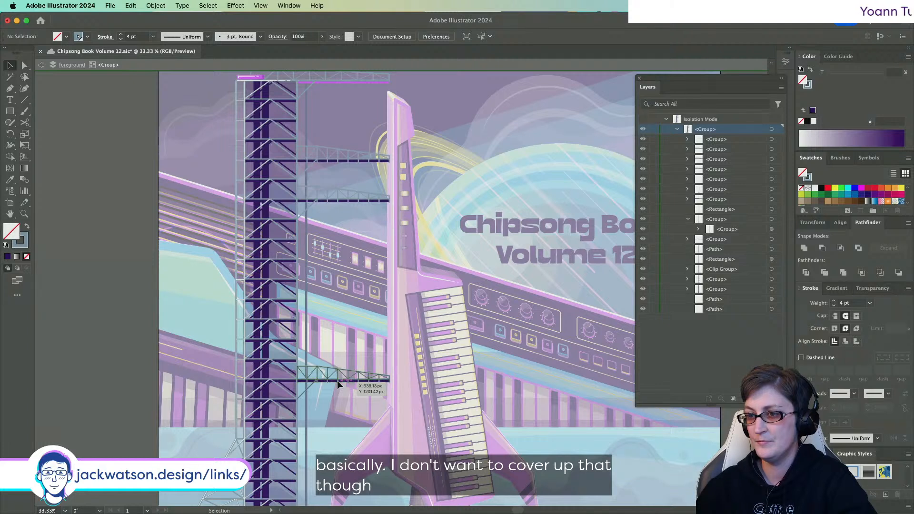
drag(337, 380, 342, 422)
key(super+z)
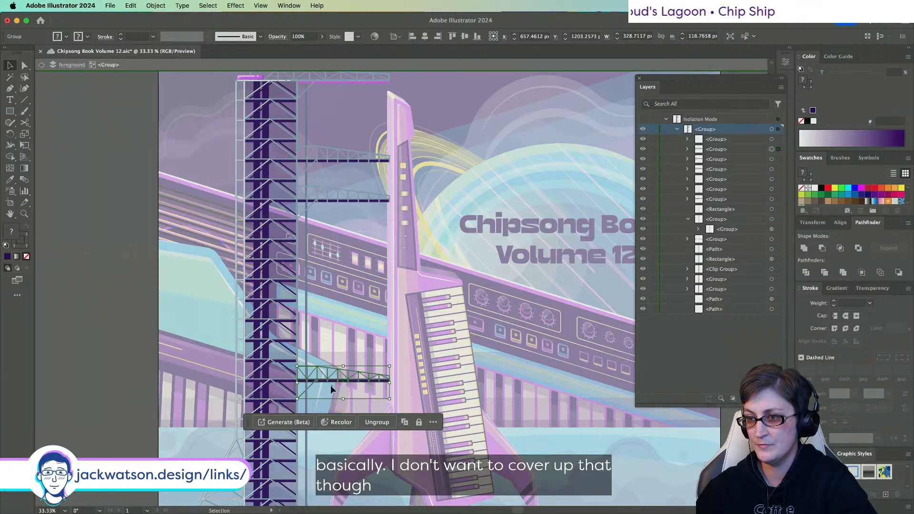
- Move the lowest truss arm up one tower bay to line up with the crossbar, and leave the tower group's isolation
drag(331, 384, 330, 362)
scroll(322, 370, up, 4)
key(super+shift+a)
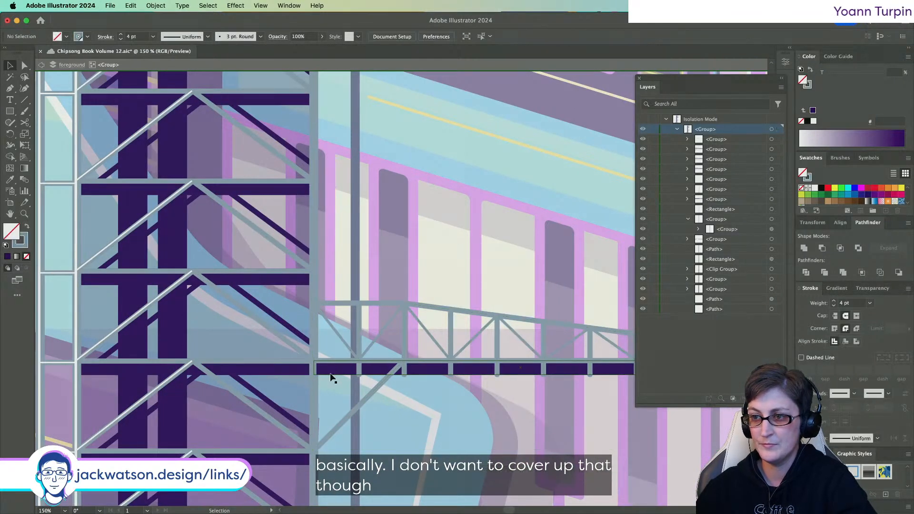
scroll(470, 435, down, 4)
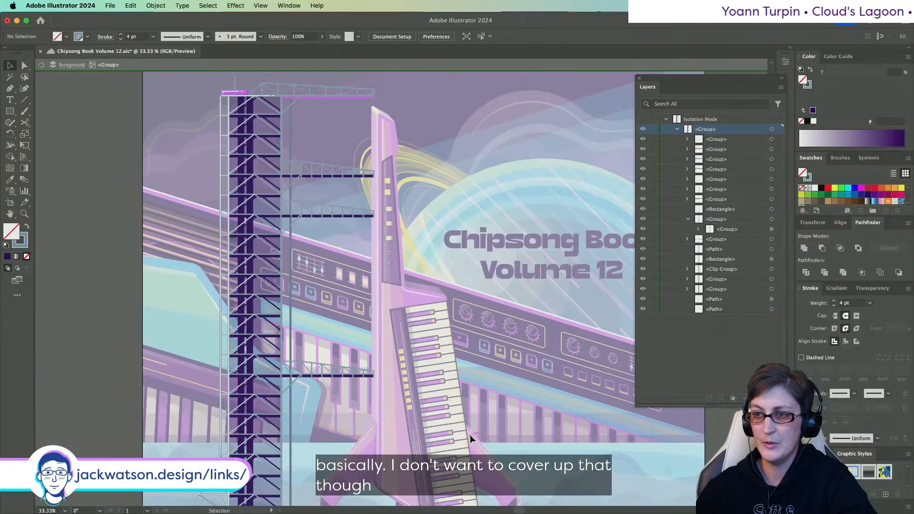
scroll(429, 402, down, 1)
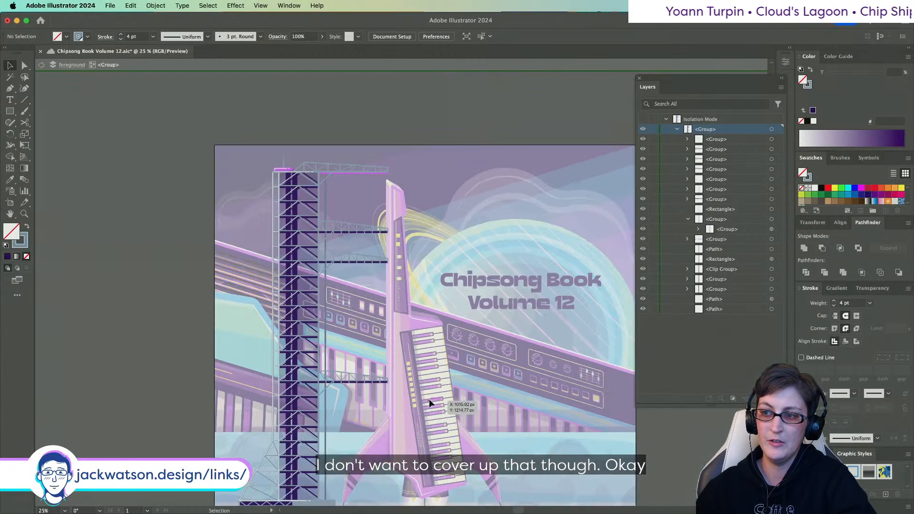
click(40, 65)
drag(330, 239, 234, 191)
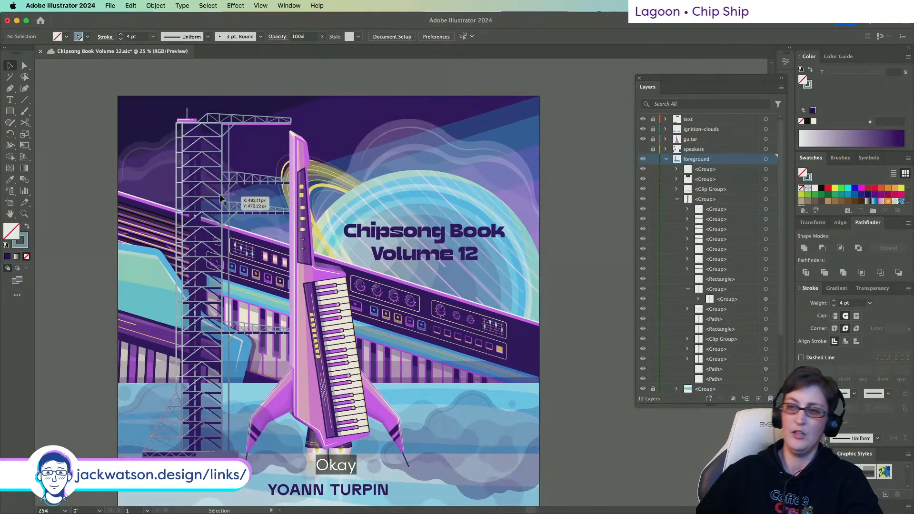
scroll(205, 192, down, 2)
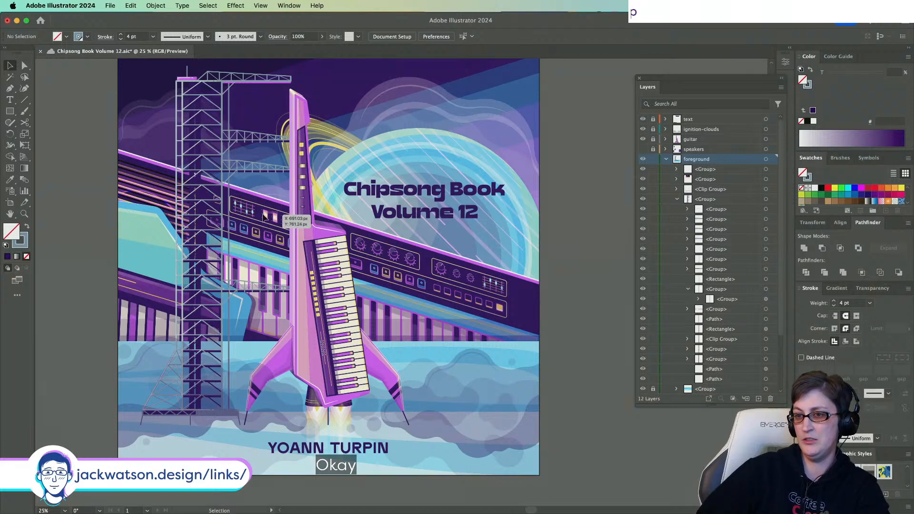
- Isolate the launch tower group and, inside it, the group of its lowest truss arm
scroll(224, 276, up, 4)
click(284, 342)
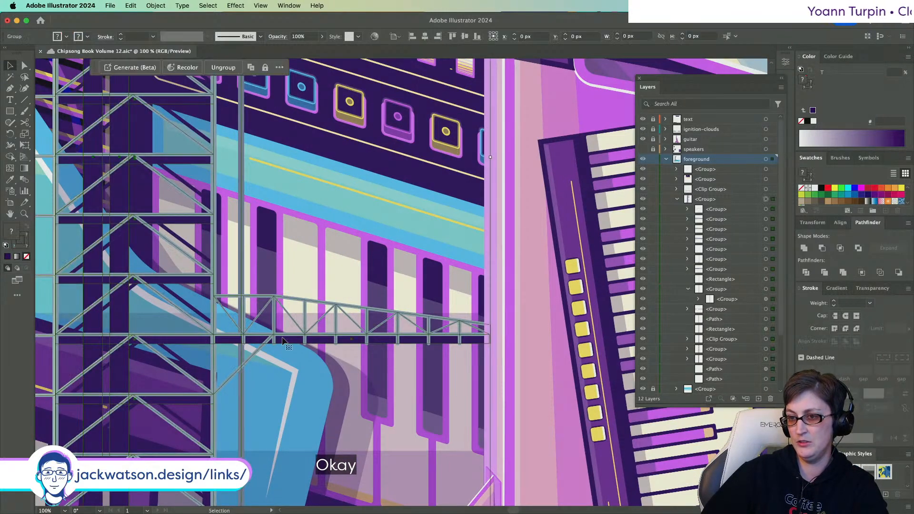
double_click(287, 343)
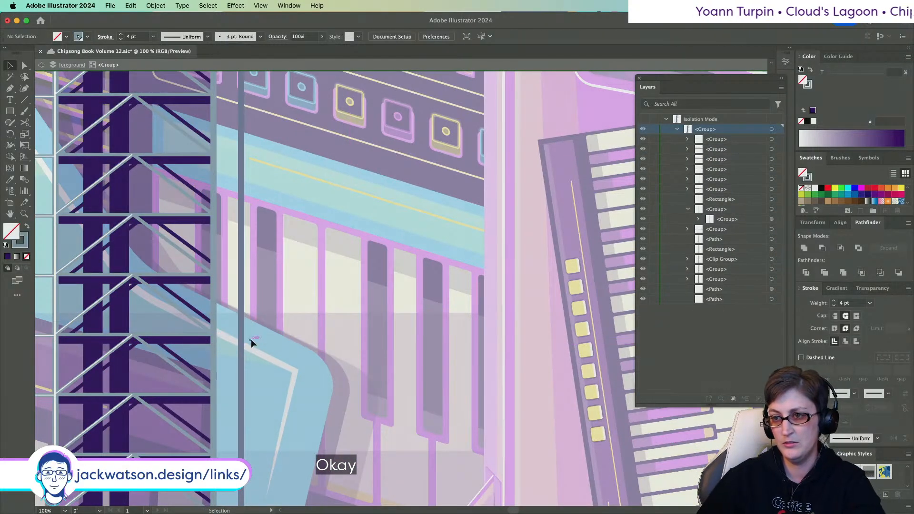
click(252, 342)
key(Delete)
click(240, 340)
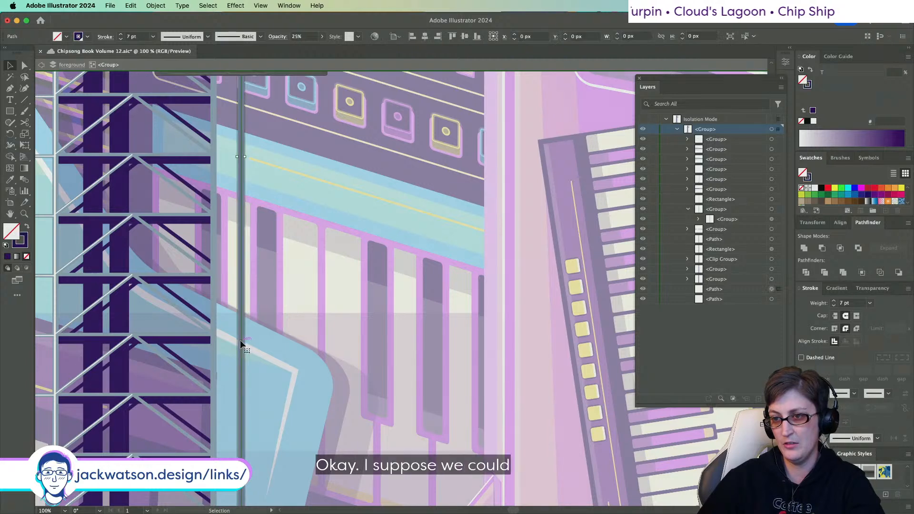
key(super+z)
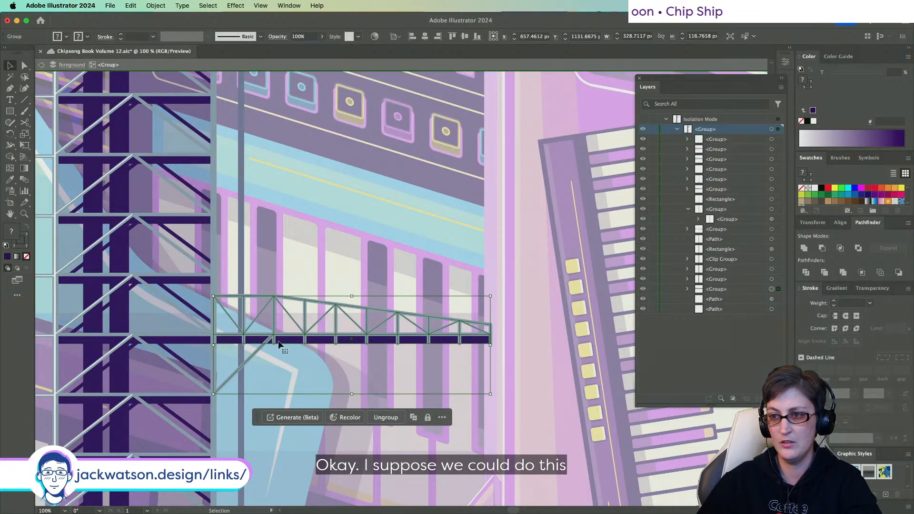
double_click(278, 342)
key(super+a)
shift+click(273, 341)
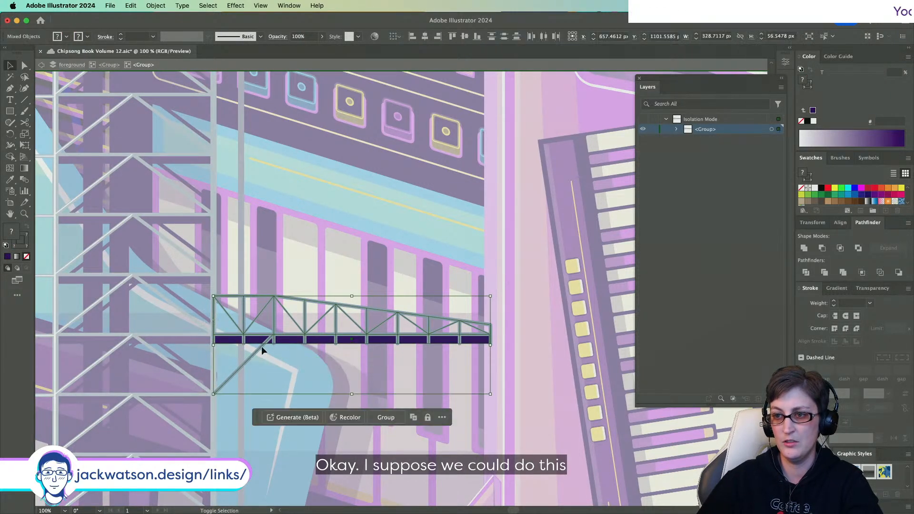
key(Delete)
key(super+z)
click(24, 65)
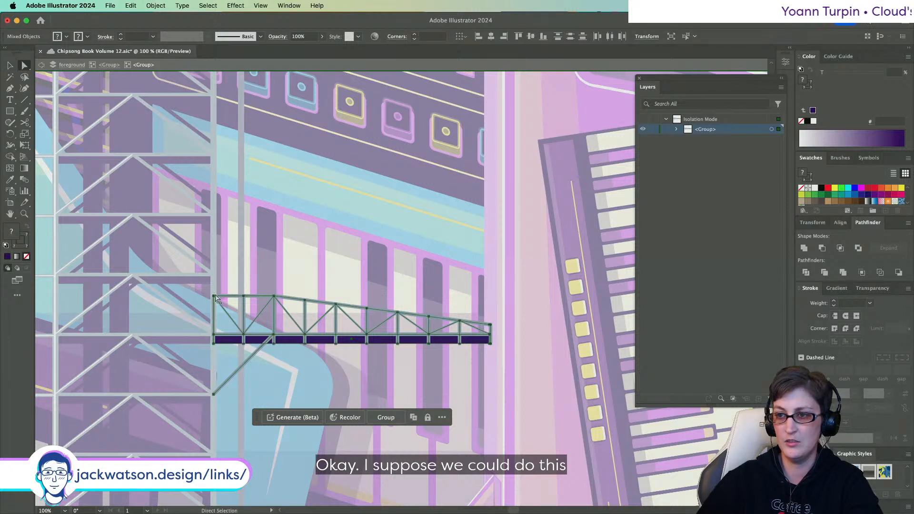
key(super+4)
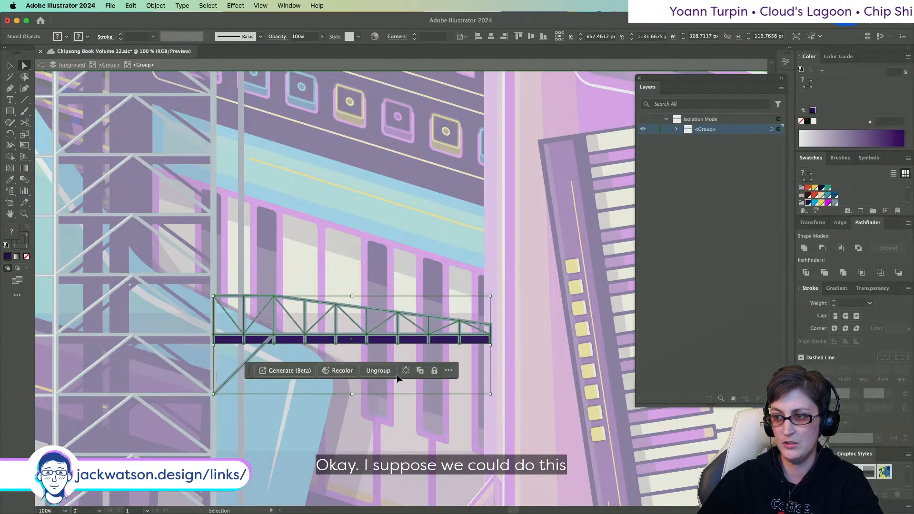
key(super+z)
- Move the dark beam rectangle out of the arm's nested lattice group and place it directly behind that group
click(677, 129)
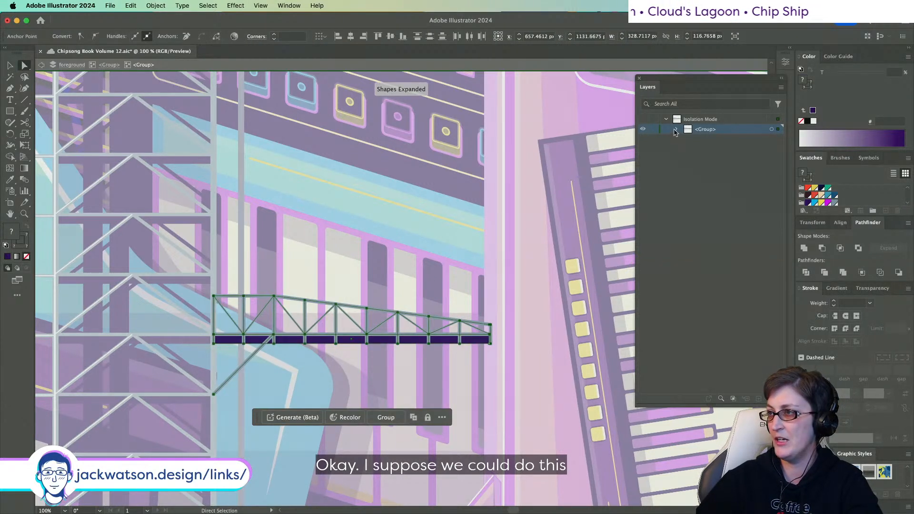
click(687, 149)
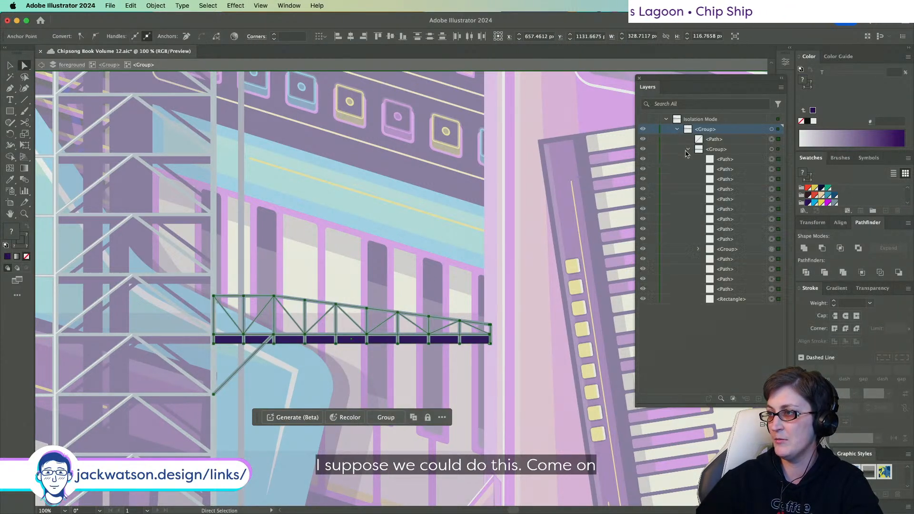
click(771, 299)
key(Delete)
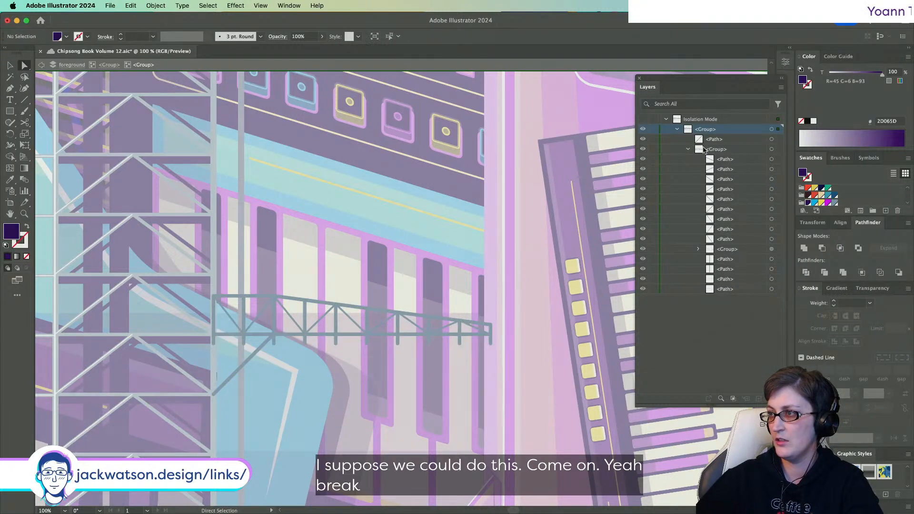
click(689, 150)
key(super+b)
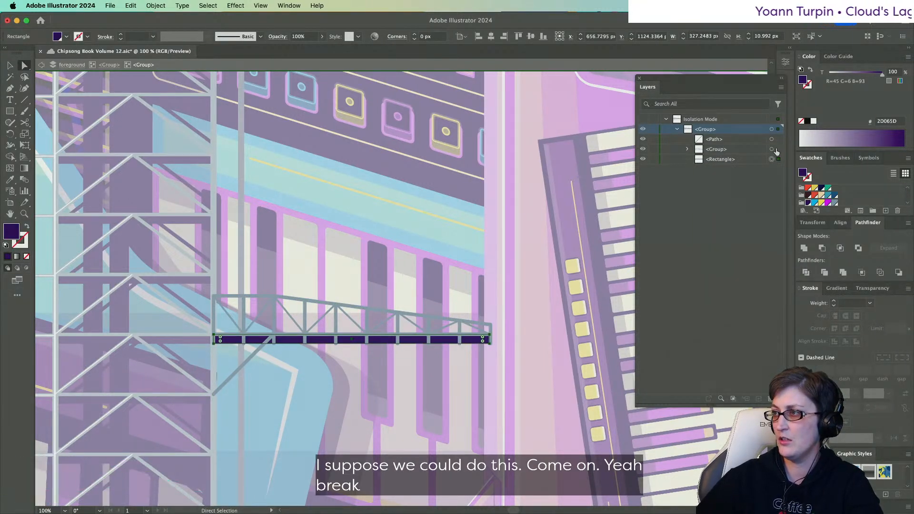
- Duplicate the arm's lattice group in place in front, and give the copy a dark purple 2D065D stroke at 25% opacity
click(778, 149)
key(super+c)
key(super+f)
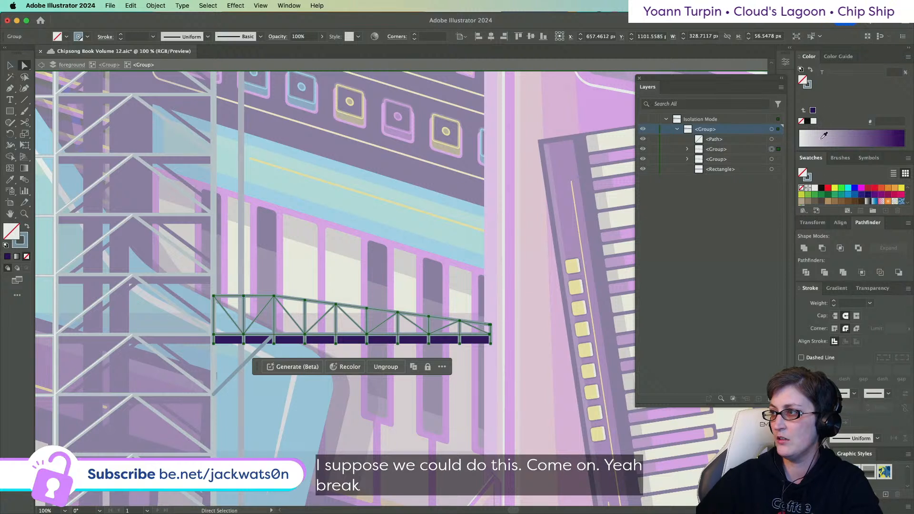
click(812, 108)
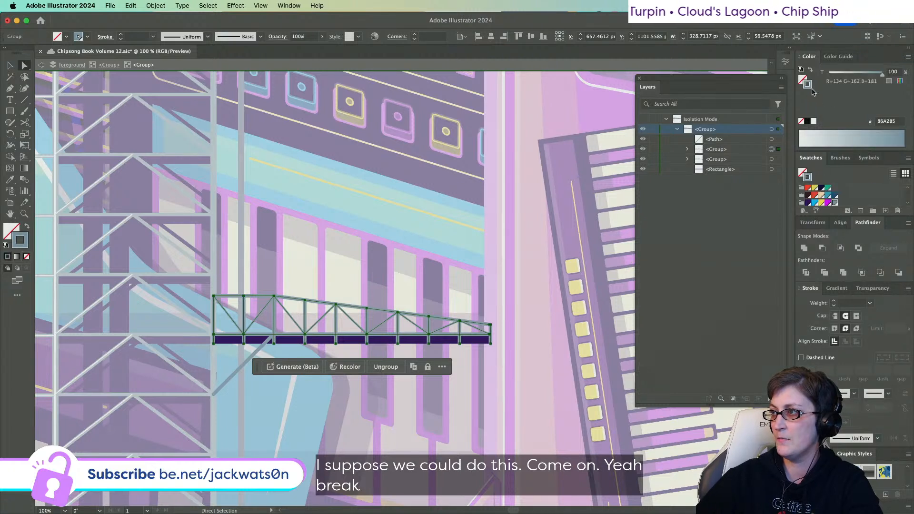
click(807, 122)
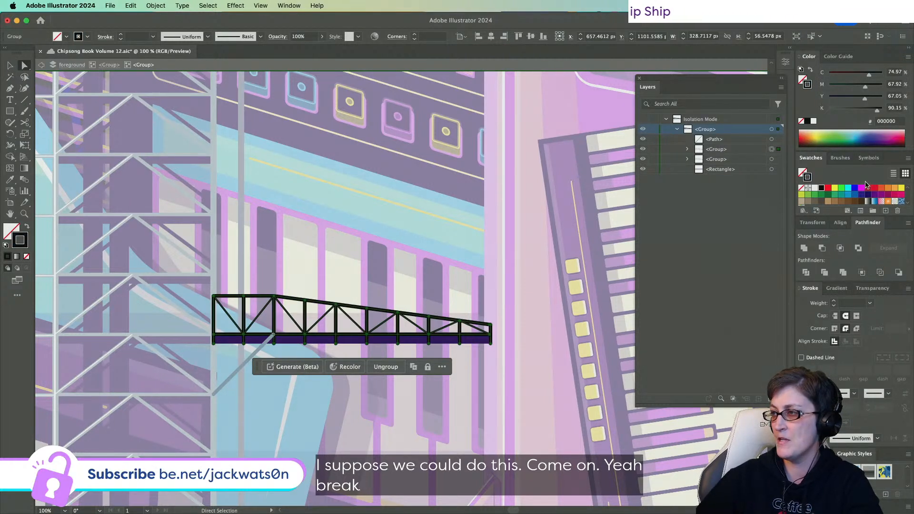
scroll(834, 197, down, 3)
click(806, 189)
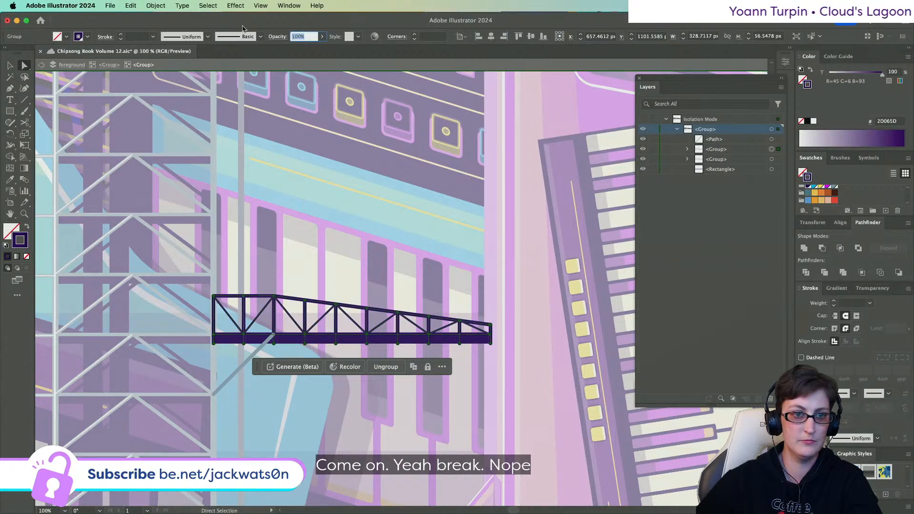
text(25)
key(Return)
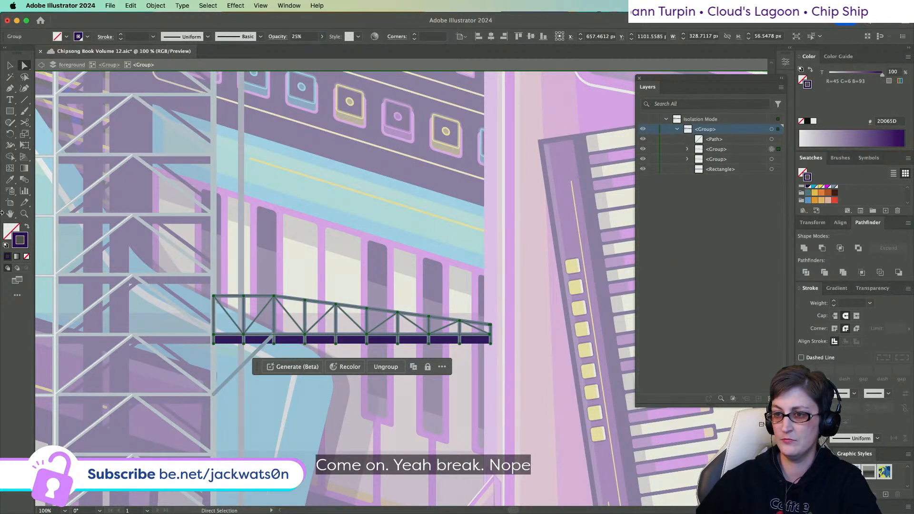
- Move the diagonal brace behind the lattice groups with a copy in place, and give the front one a 2D065D stroke at 25% opacity
key(super+shift+a)
drag(771, 143, 772, 157)
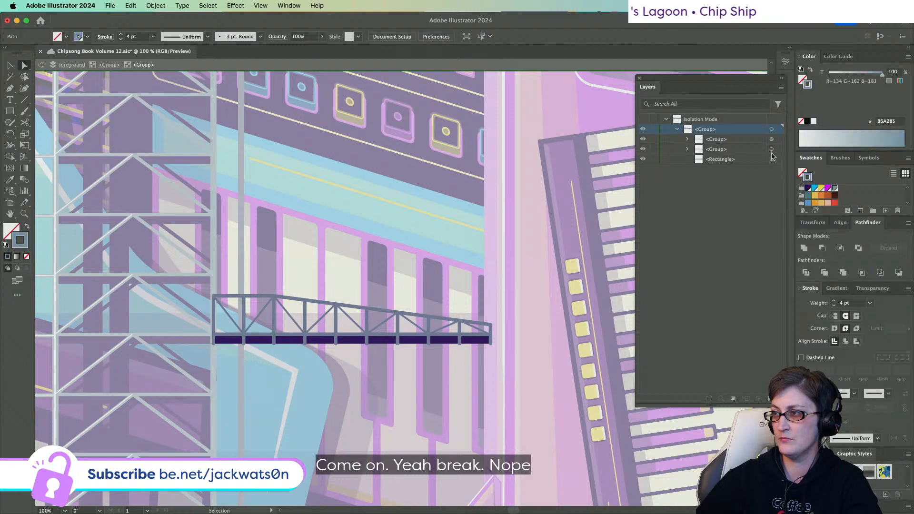
key(super+z)
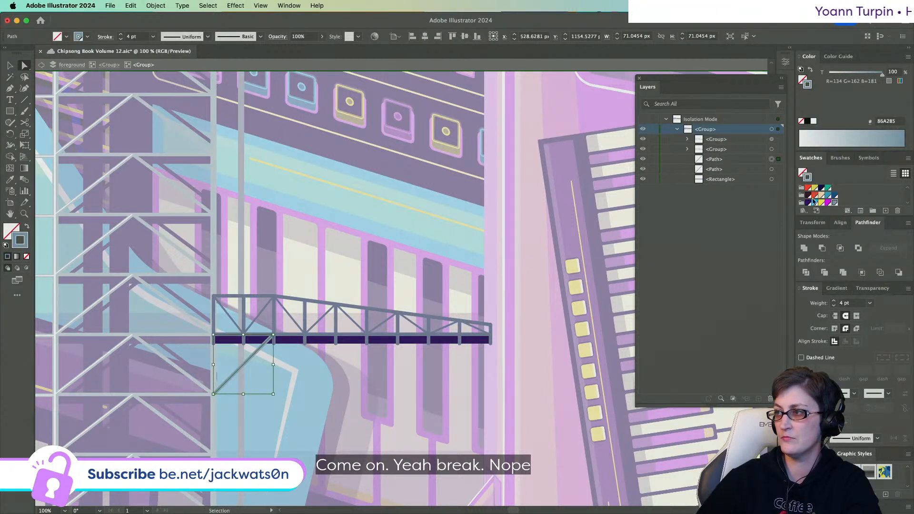
click(808, 202)
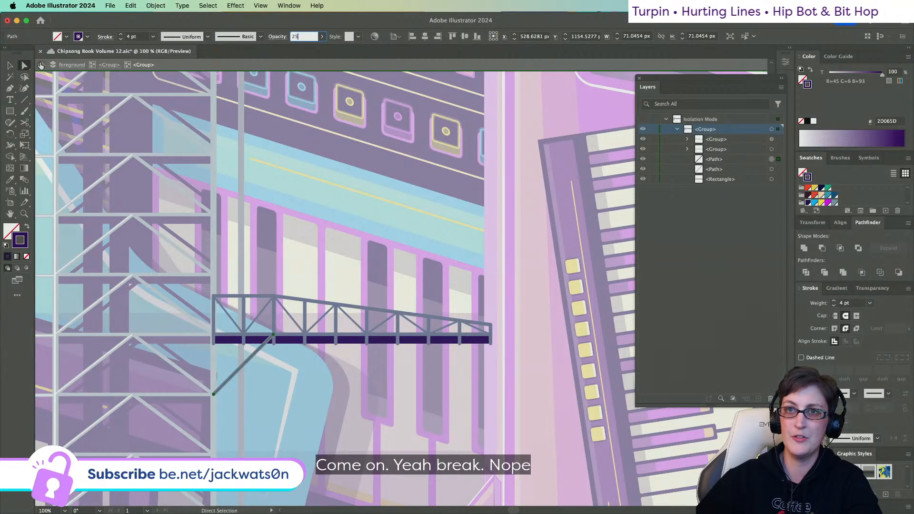
click(41, 65)
- Undo the brace copy's opacity change, reapply 25% opacity, and leave the isolation of the arm and tower
scroll(296, 294, down, 3)
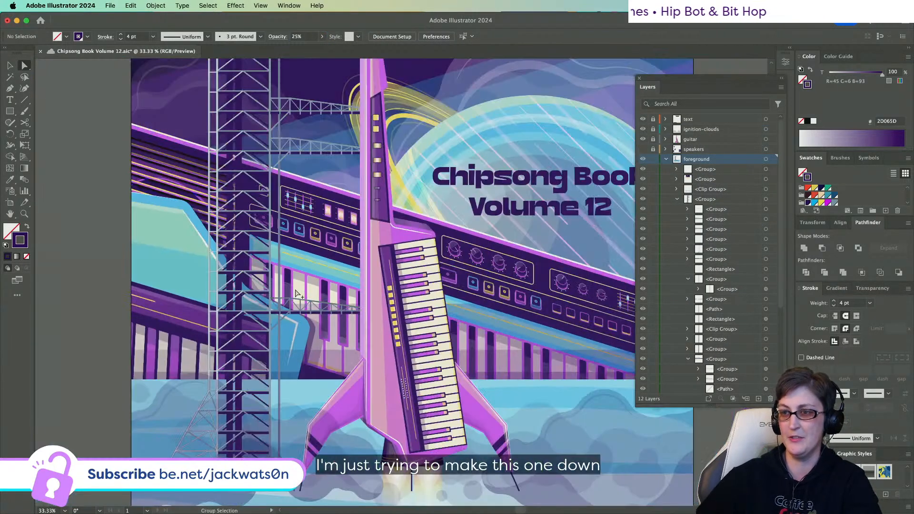
scroll(298, 283, down, 1)
scroll(200, 265, up, 2)
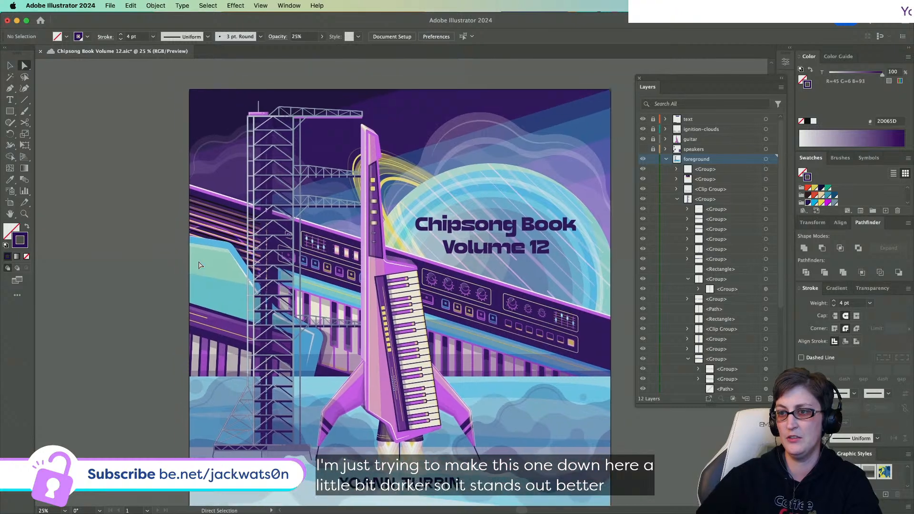
scroll(356, 354, up, 3)
key(super+z)
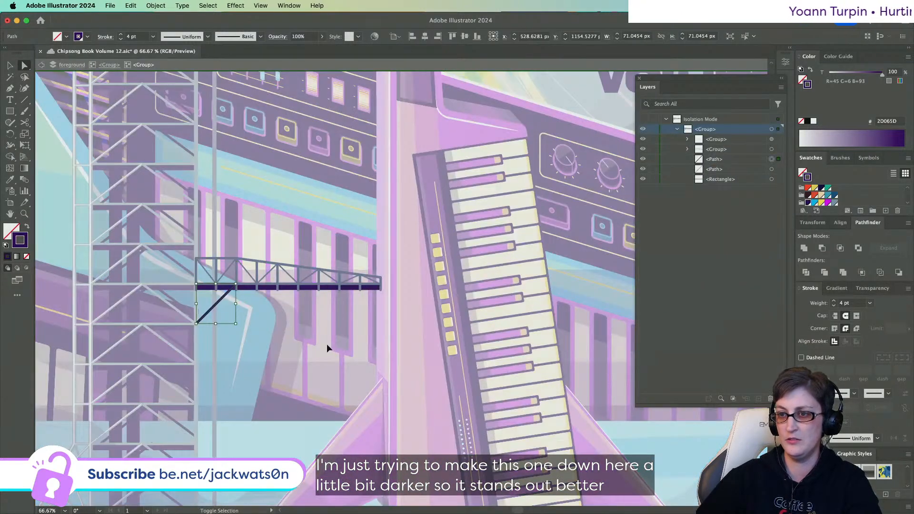
click(327, 348)
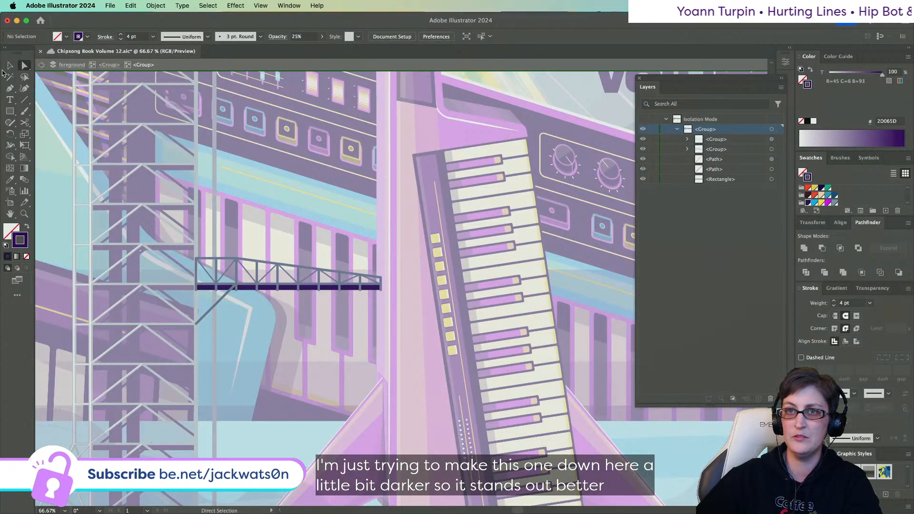
double_click(42, 68)
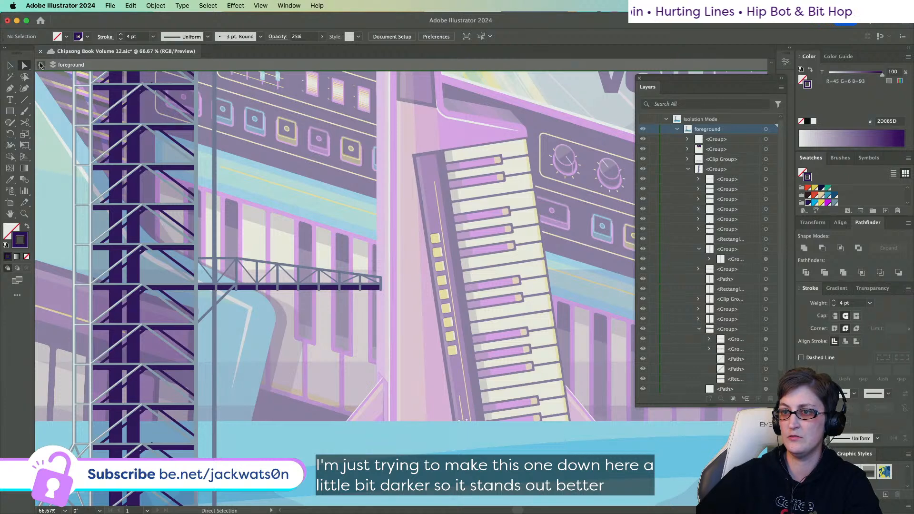
click(41, 66)
scroll(276, 192, down, 4)
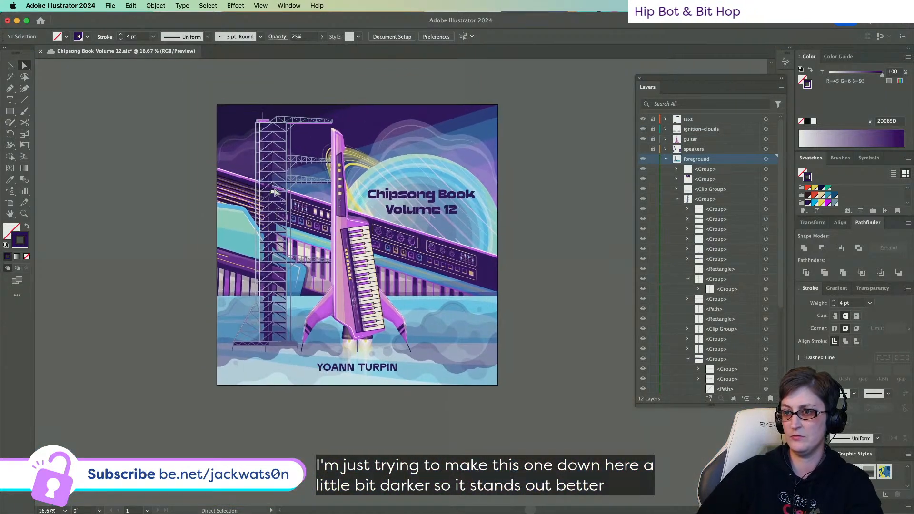
- Draw a sagging 4 pt dark purple cable with the Pen tool from the tower post beneath the lowest arm to the rocket body
scroll(276, 191, up, 1)
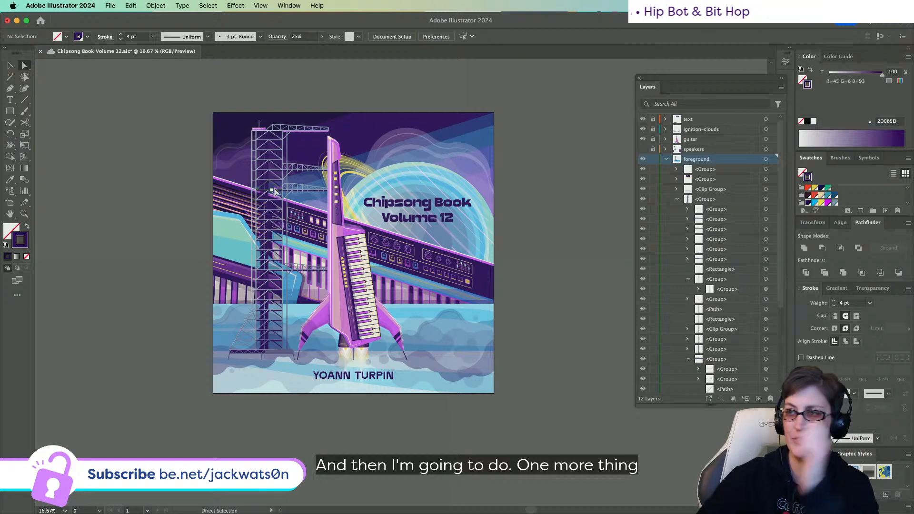
scroll(300, 224, up, 2)
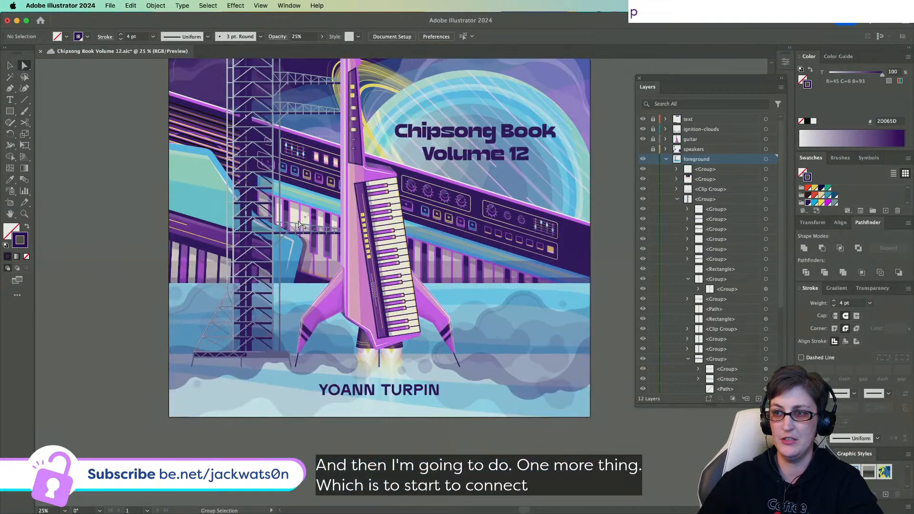
scroll(300, 224, up, 1)
key(p)
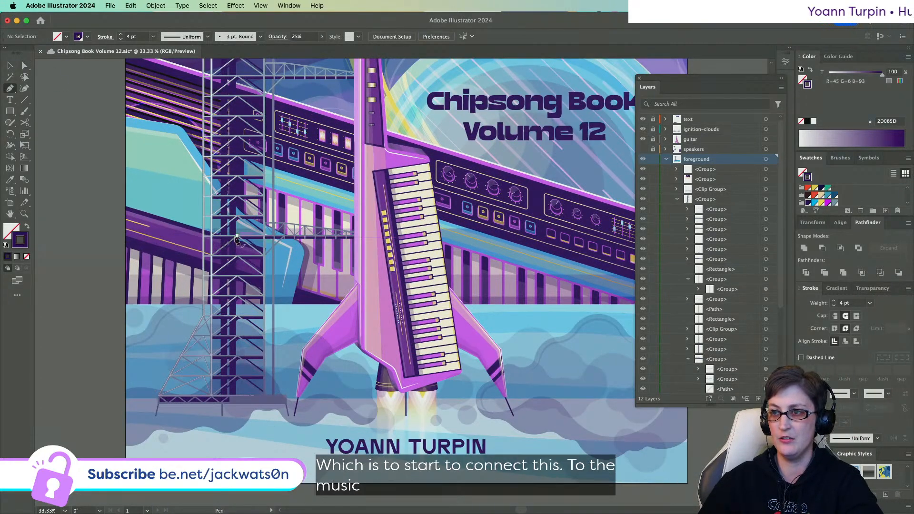
scroll(237, 240, left, 2)
scroll(236, 240, down, 1)
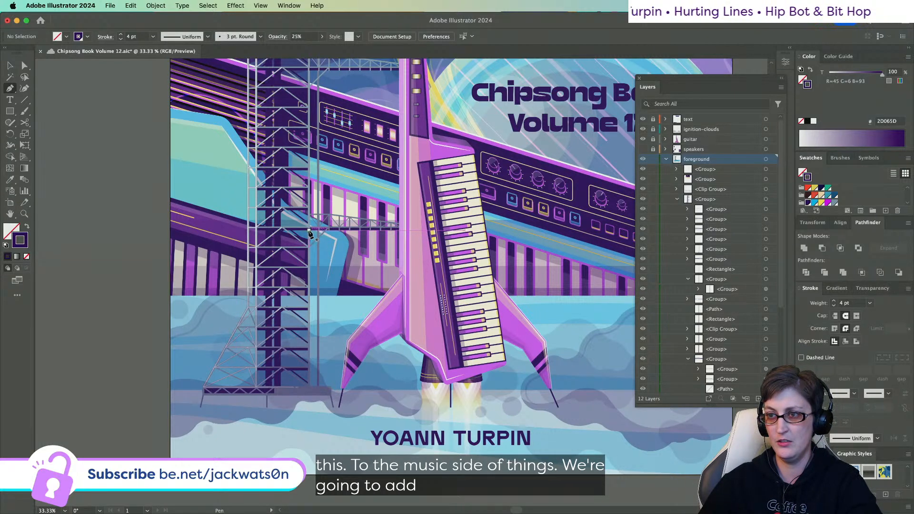
drag(309, 229, 325, 269)
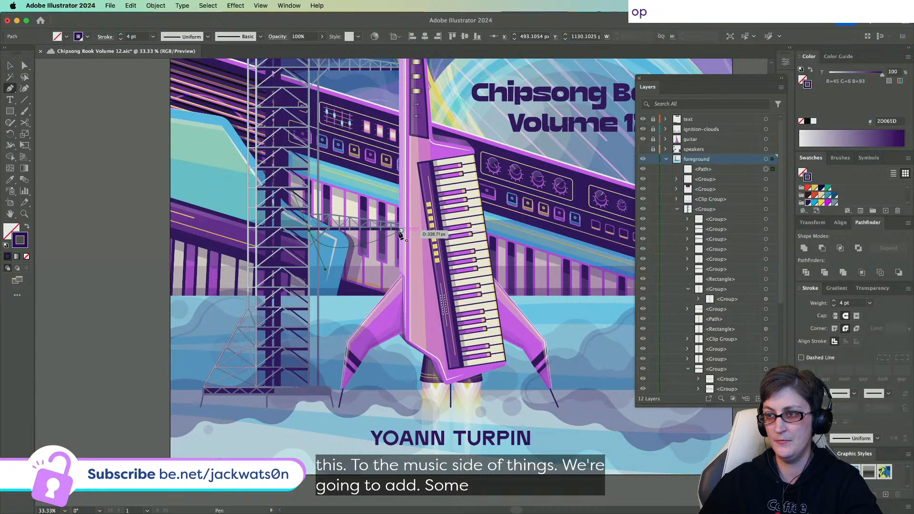
click(403, 241)
click(24, 65)
click(98, 101)
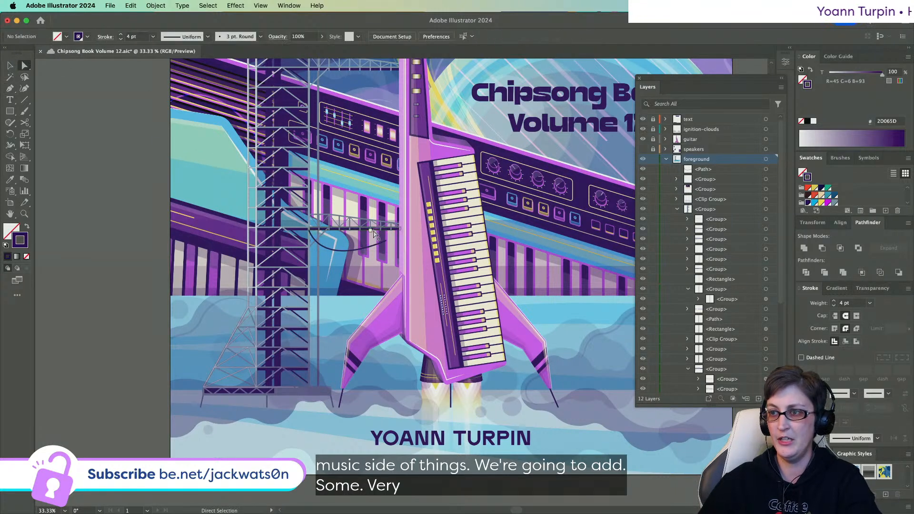
- Move the cable's rocket-side anchor to the underside of the lowest arm's tip, at about X 814, Y 1130 px, and deselect it
drag(387, 240, 399, 231)
scroll(399, 233, up, 6)
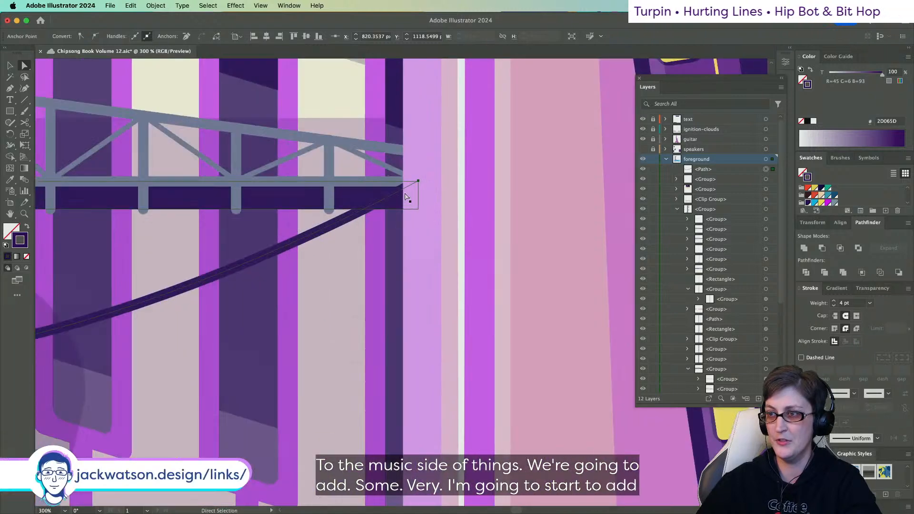
drag(407, 181, 399, 211)
scroll(336, 241, down, 4)
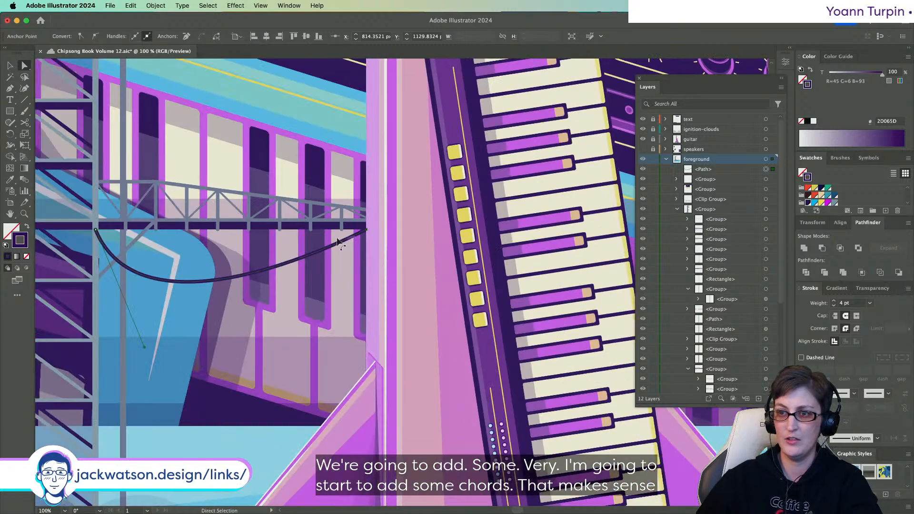
click(291, 329)
- Duplicate the hanging cable in place in front of the original
scroll(291, 327, down, 2)
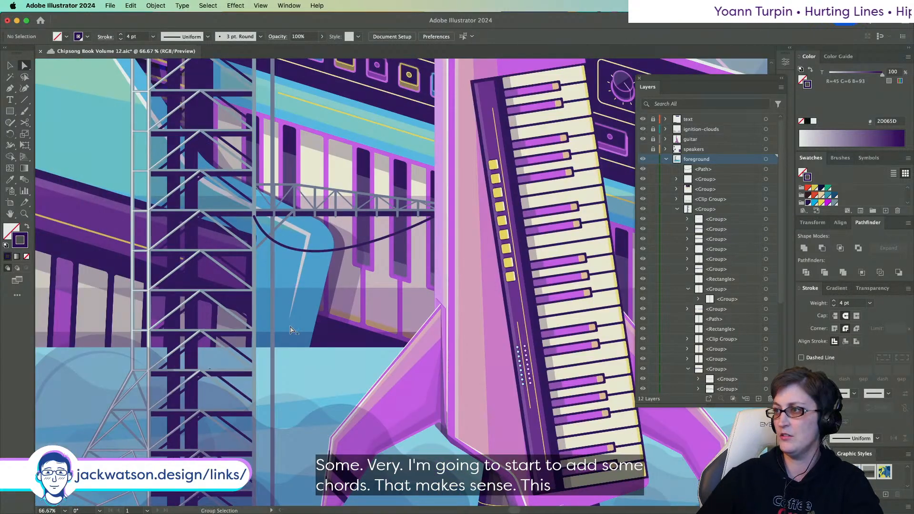
click(311, 250)
key(super+c)
key(super+f)
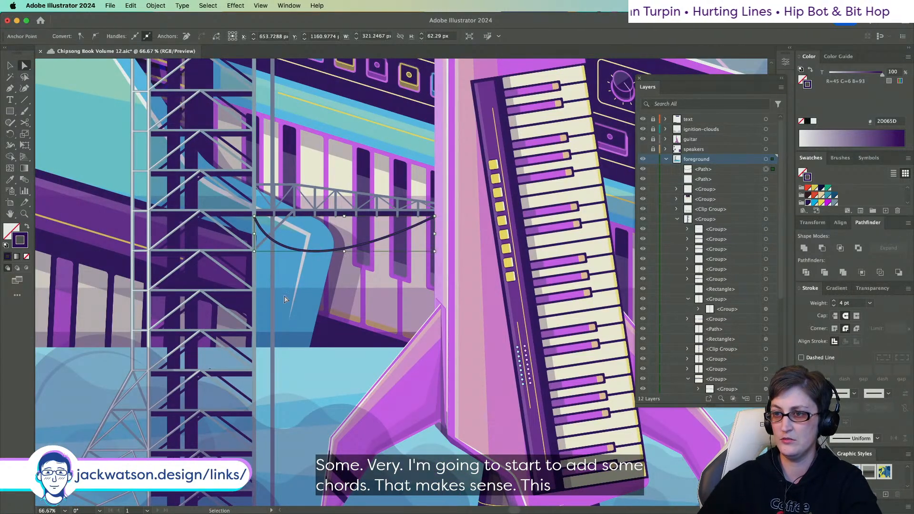
- Undo the cable duplicate, cut the original cable, paste it directly behind the tower group, and deselect it
key(super+z)
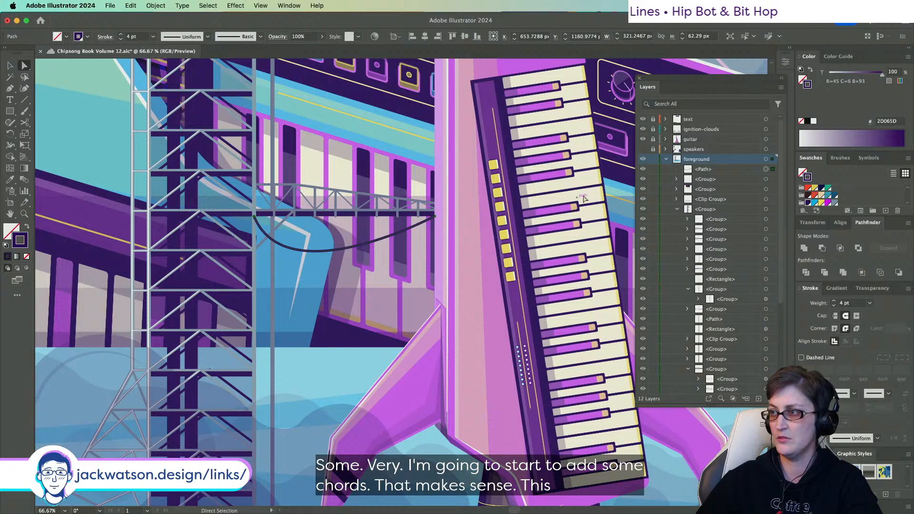
key(Delete)
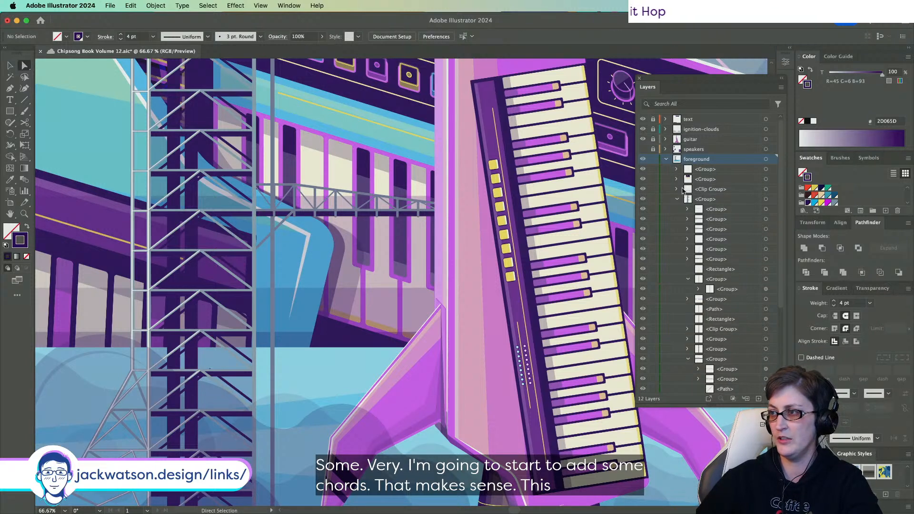
click(676, 200)
click(778, 200)
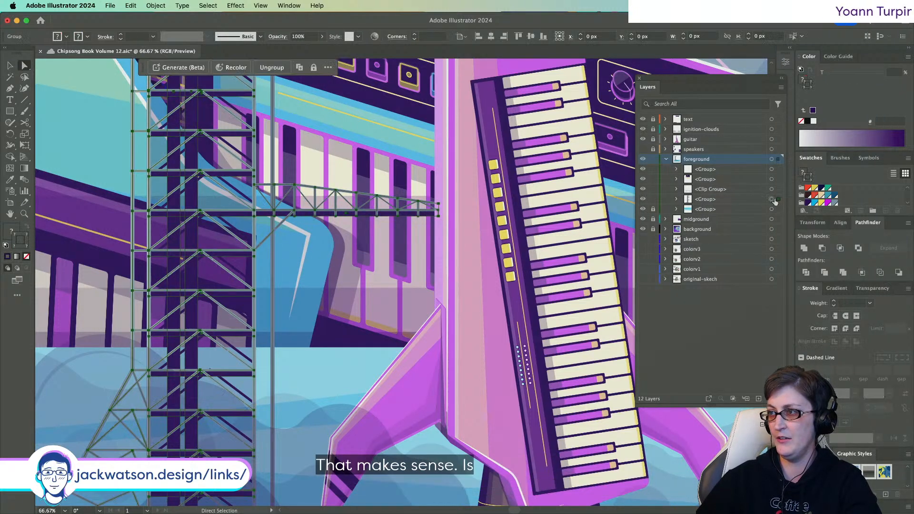
key(super+z)
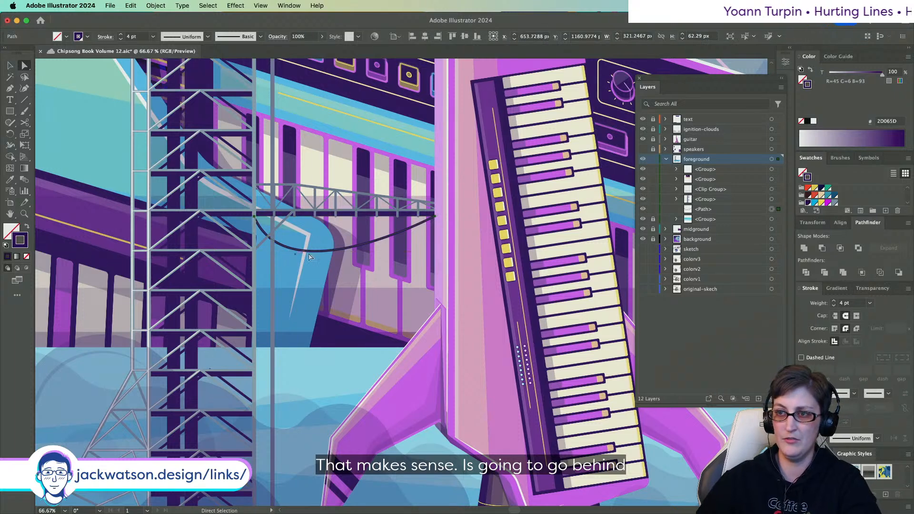
key(a)
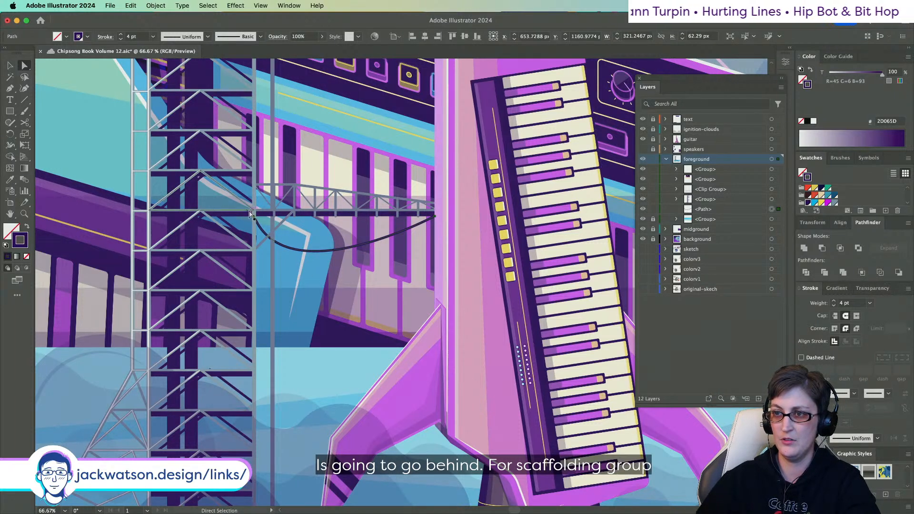
key(super+z)
key(super+z)
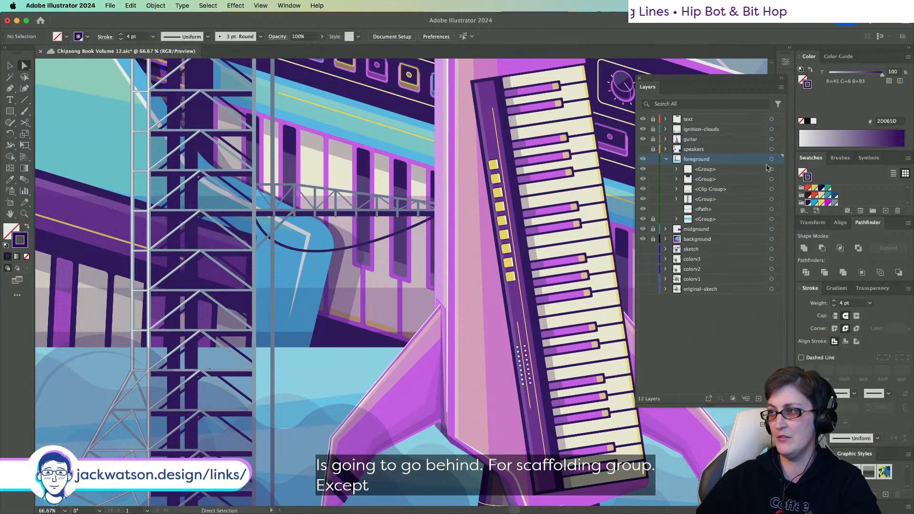
- Paste a second cable in front of the tower and move its tower-side anchor to about X 471, Y 1125 px
click(774, 169)
key(super+f)
drag(255, 218, 242, 215)
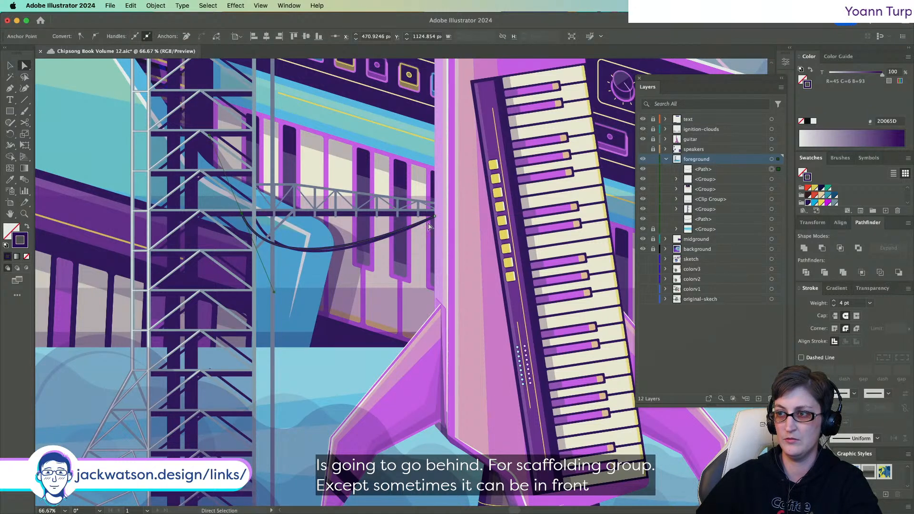
drag(274, 292, 339, 360)
key(super+z)
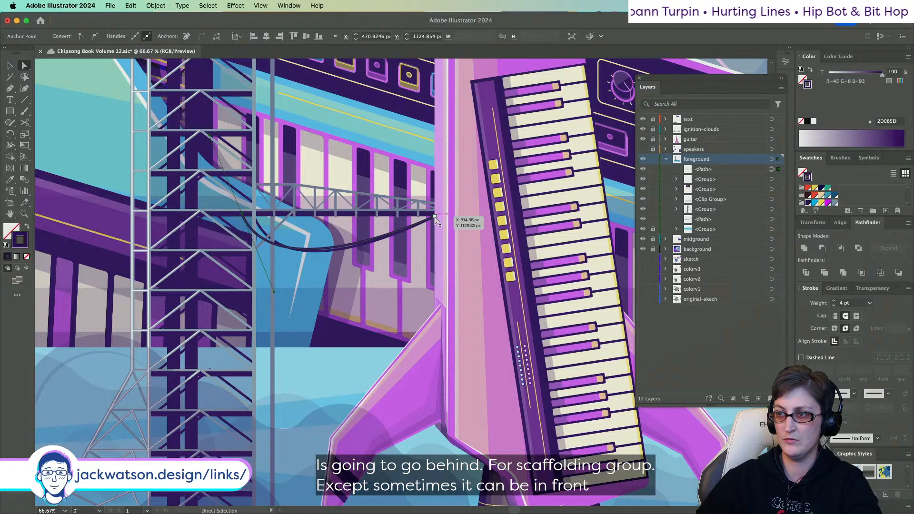
click(436, 216)
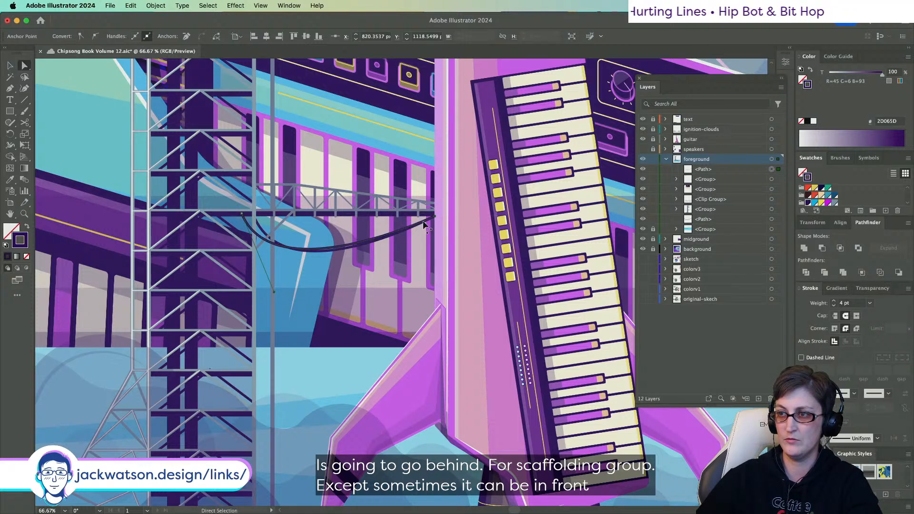
- Deepen the sag of the cable behind the tower, adjust the front cable's curve by its tower-side handle, and deselect
click(350, 251)
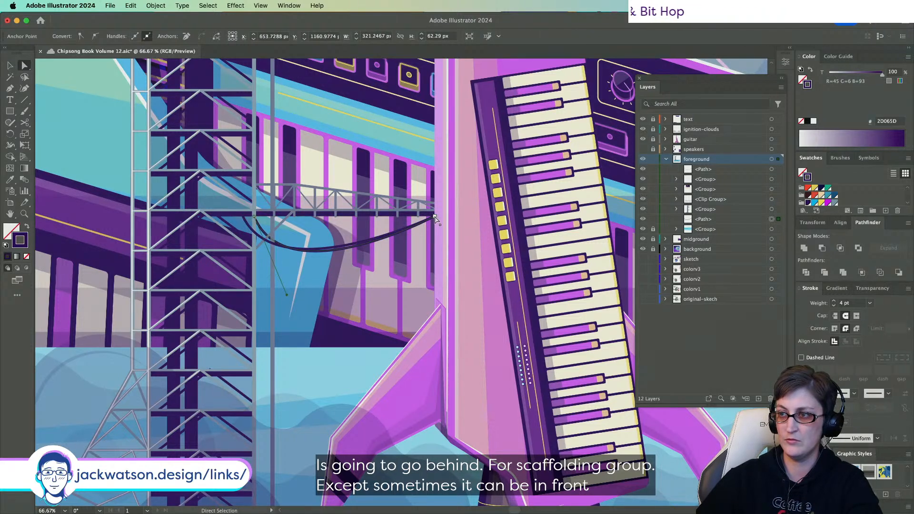
drag(287, 298, 321, 347)
click(310, 248)
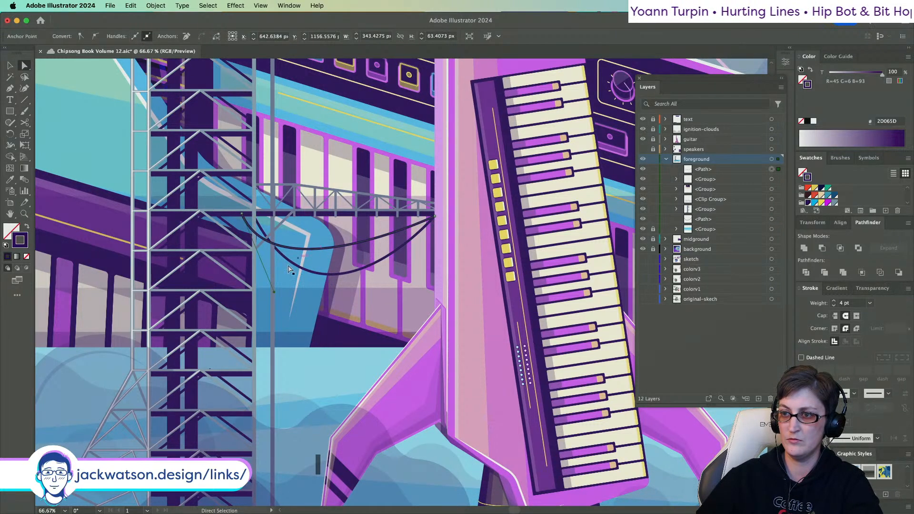
drag(273, 296, 284, 314)
click(328, 305)
key(super+0)
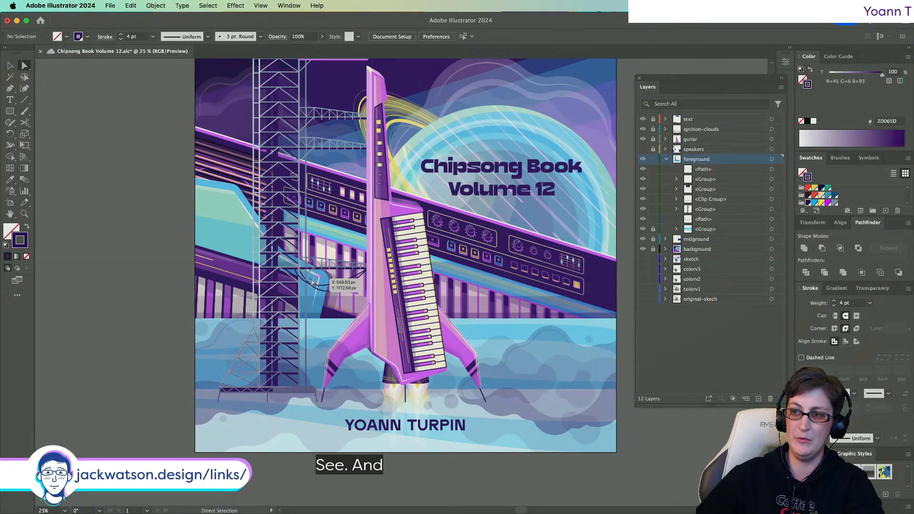
- Duplicate the front cable in place at the top of the foreground layer
scroll(320, 283, up, 2)
scroll(394, 311, up, 1)
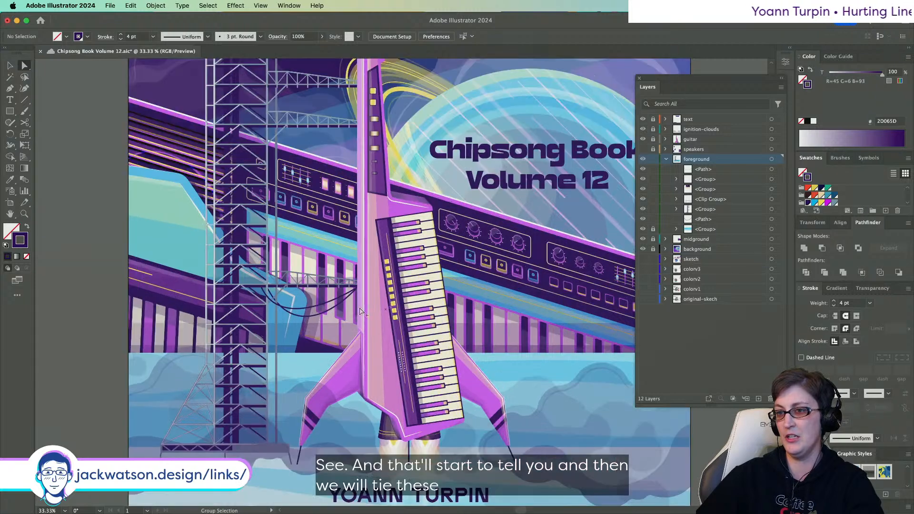
scroll(317, 303, up, 1)
click(315, 308)
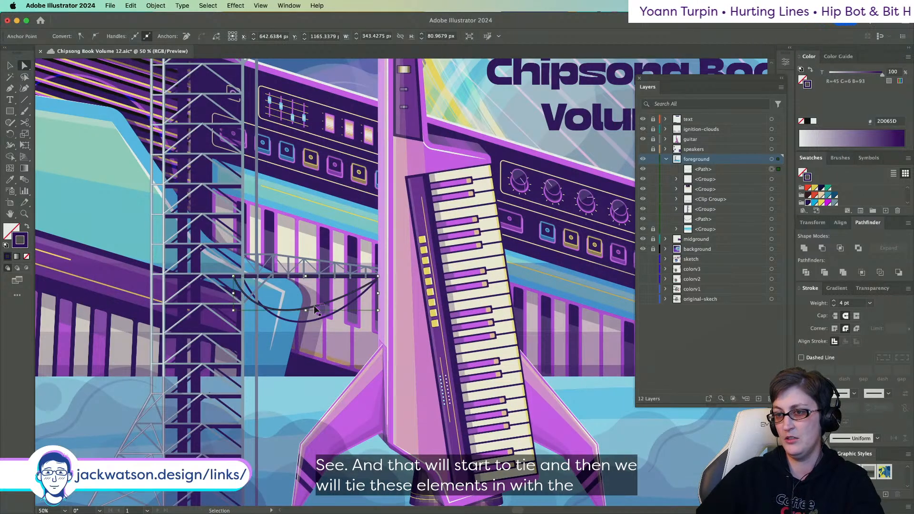
drag(314, 306, 314, 288)
key(super+z)
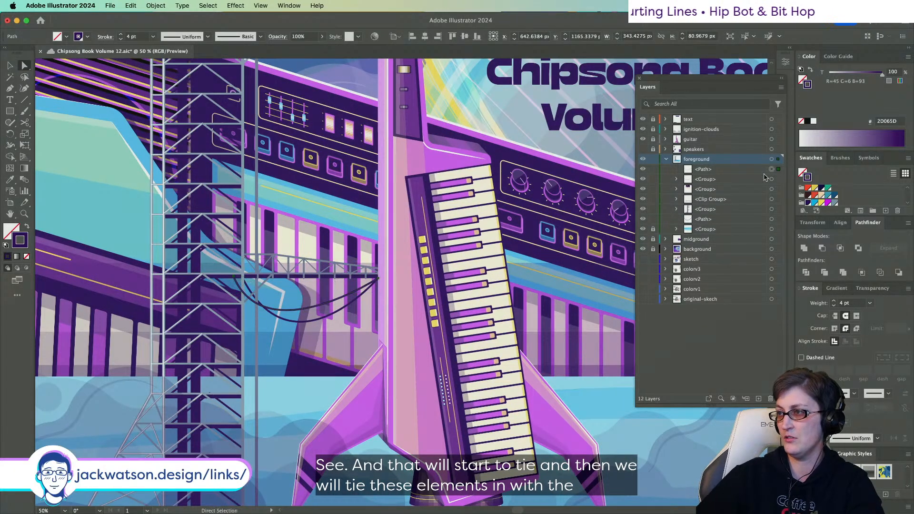
key(super+f)
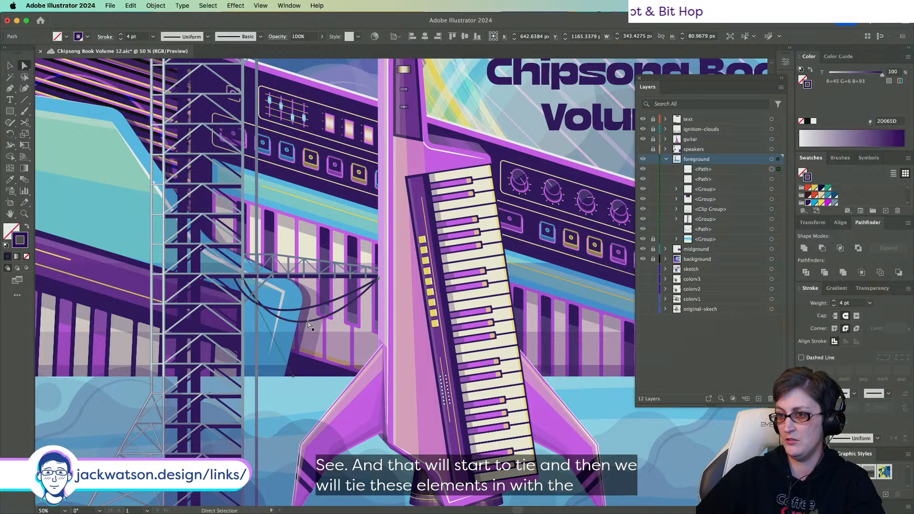
- Duplicate the rear cable in place behind the tower and select that copy together with the front cable's copy
key(super+c)
key(super+f)
shift+click(328, 304)
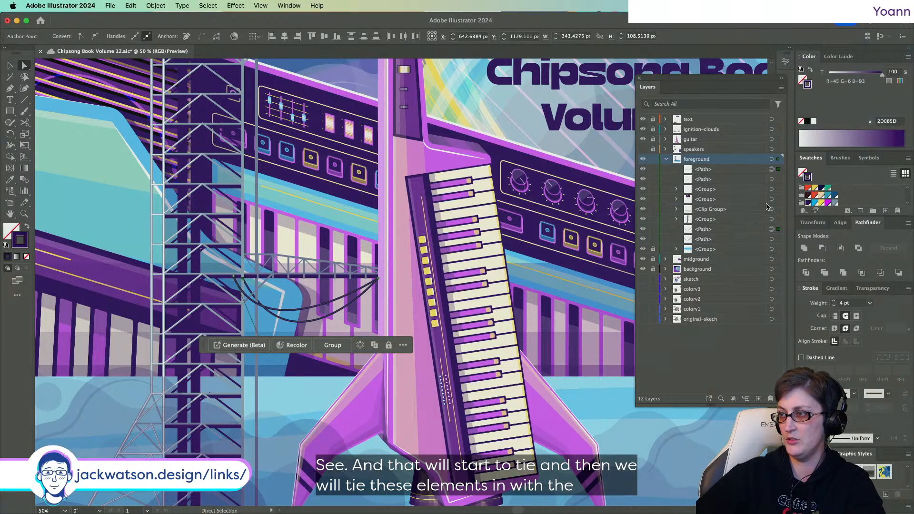
shift+click(774, 229)
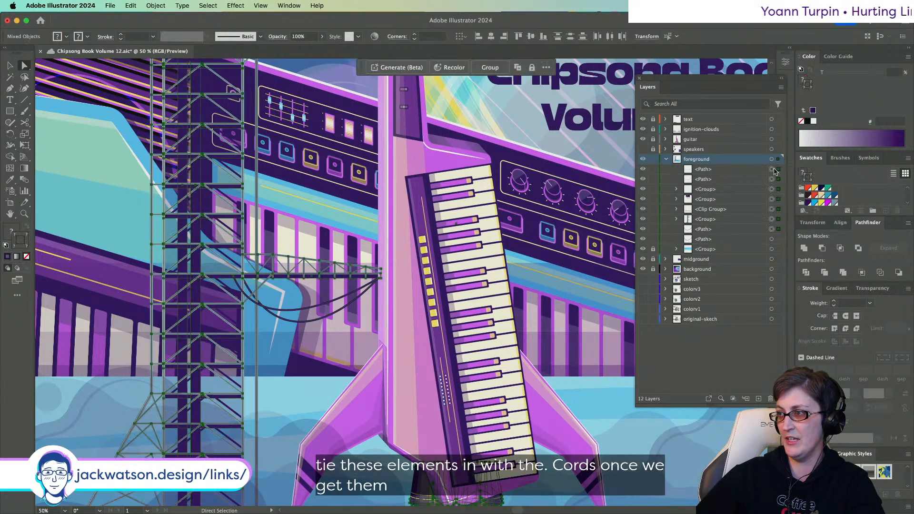
shift+click(774, 229)
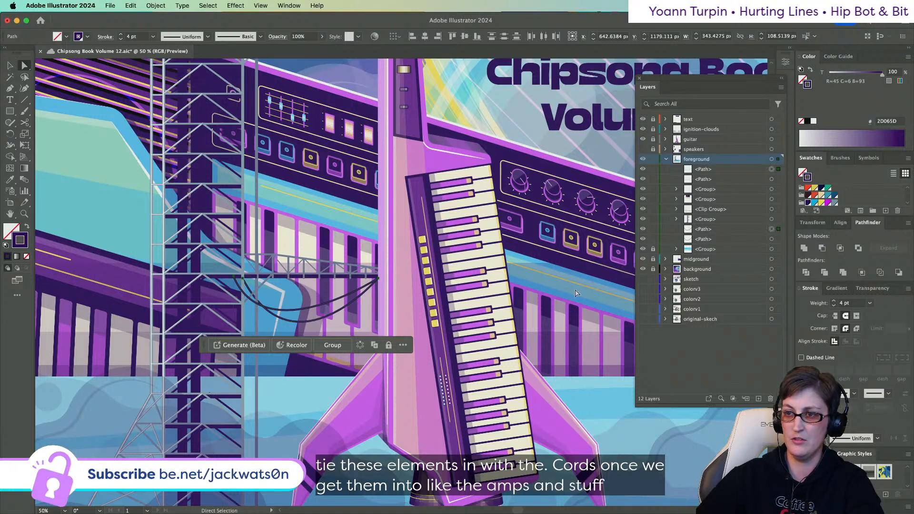
- Move both cable copies up to the underside of the tower's third arm from the top and deselect them
scroll(349, 355, up, 3)
scroll(348, 355, left, 2)
drag(352, 360, 337, 125)
scroll(336, 125, up, 5)
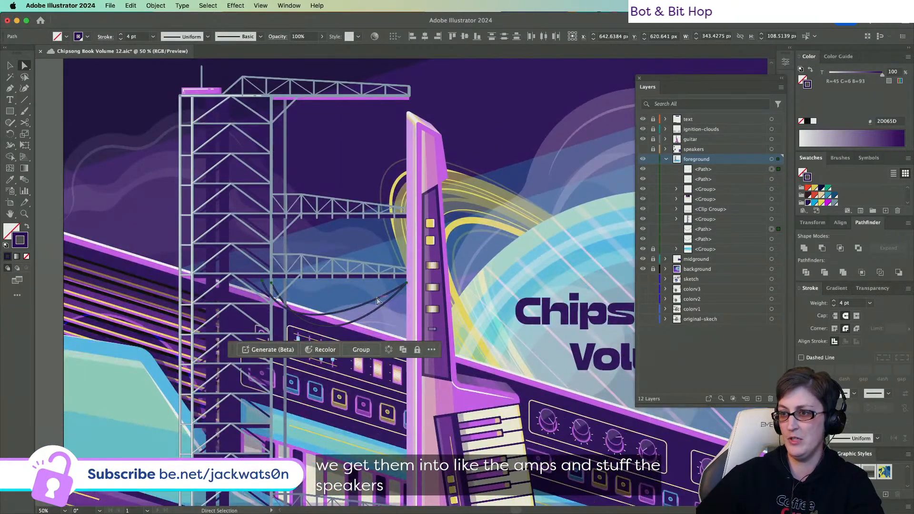
mouse_move(376, 299)
mouse_down()
mouse_move(383, 242)
mouse_move(360, 156)
mouse_move(378, 295)
mouse_up()
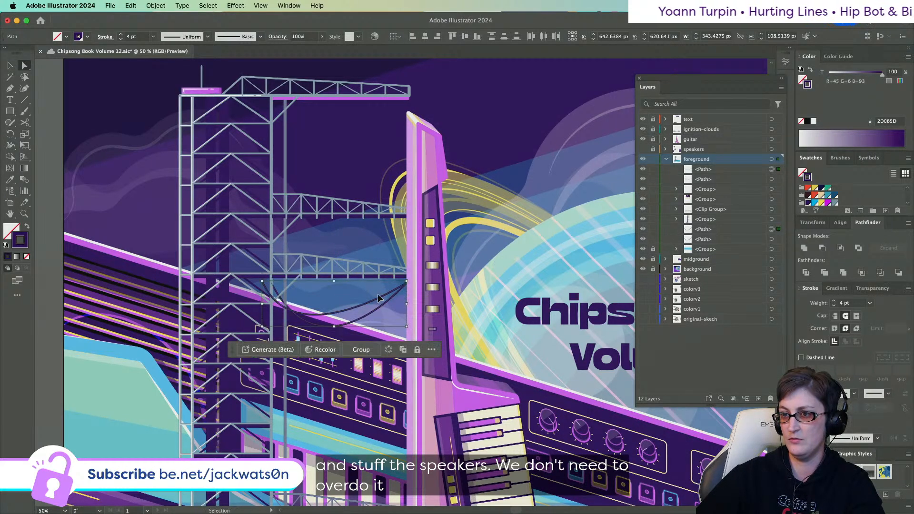
click(336, 301)
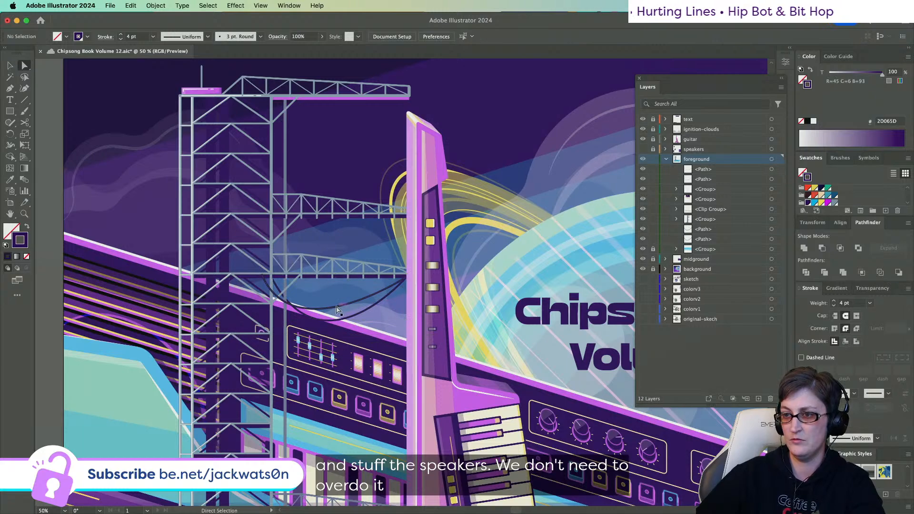
- Move the upper front cable's tower-side anchor to about X 499, Y 555 px and reshape it into a shallower sag
scroll(336, 306, down, 5)
scroll(334, 276, down, 2)
scroll(333, 265, up, 2)
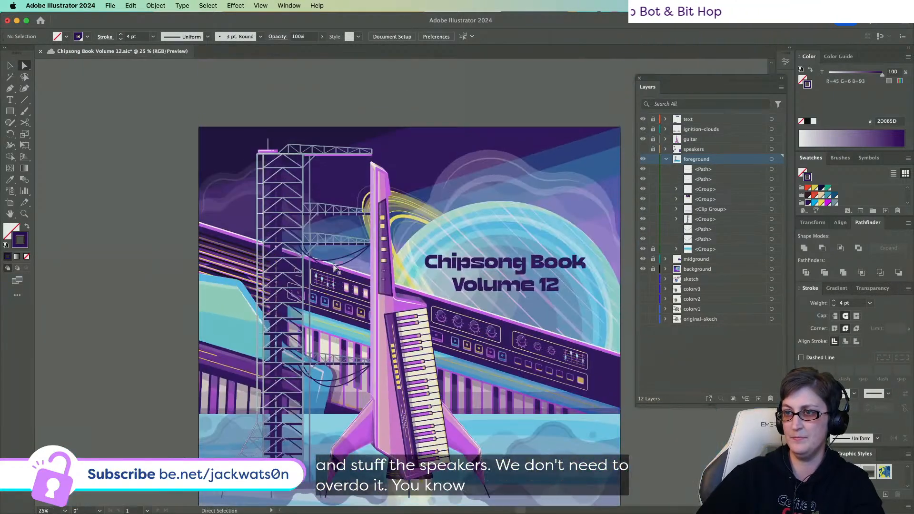
scroll(335, 267, left, 2)
scroll(342, 252, up, 3)
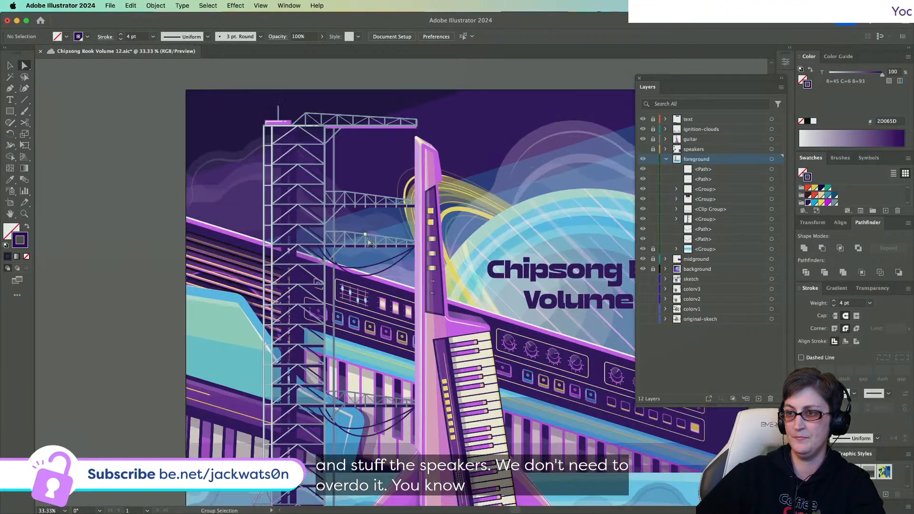
scroll(269, 261, up, 1)
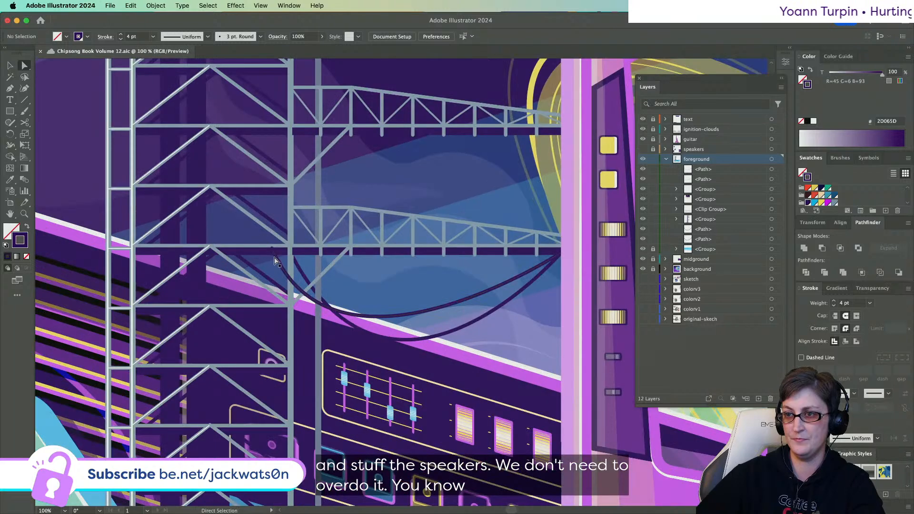
mouse_move(286, 253)
mouse_down()
mouse_move(308, 254)
mouse_move(292, 252)
mouse_move(298, 257)
mouse_up()
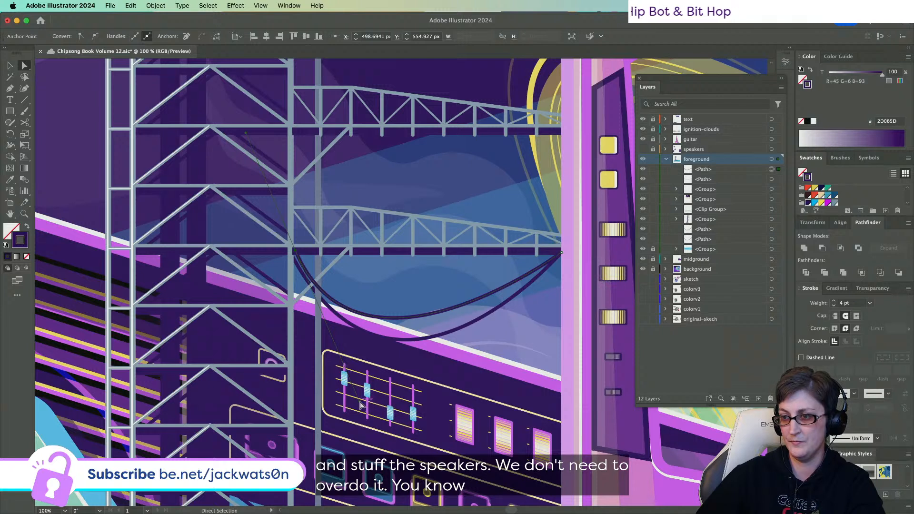
drag(361, 403, 403, 343)
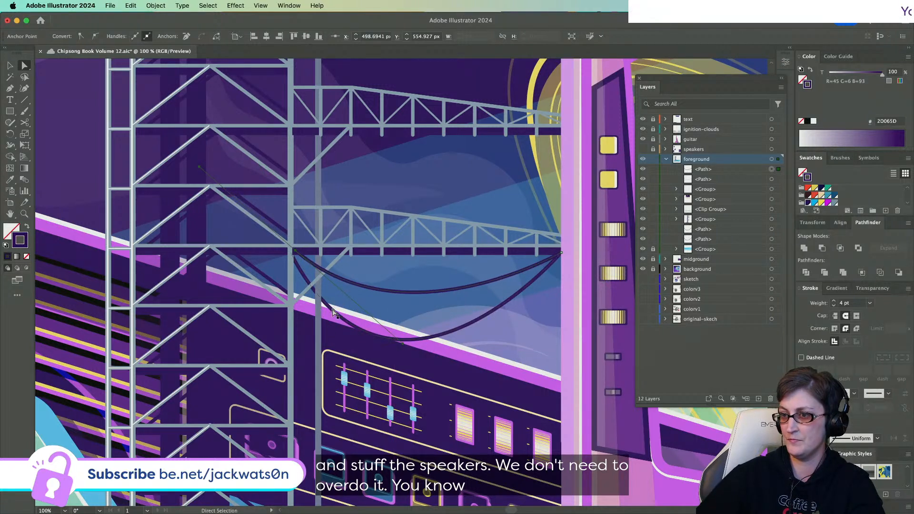
- Align the upper rear cable's tower-side anchor at about X 499, Y 555 px and shift both upper cables' sag toward the rocket
click(304, 261)
click(293, 253)
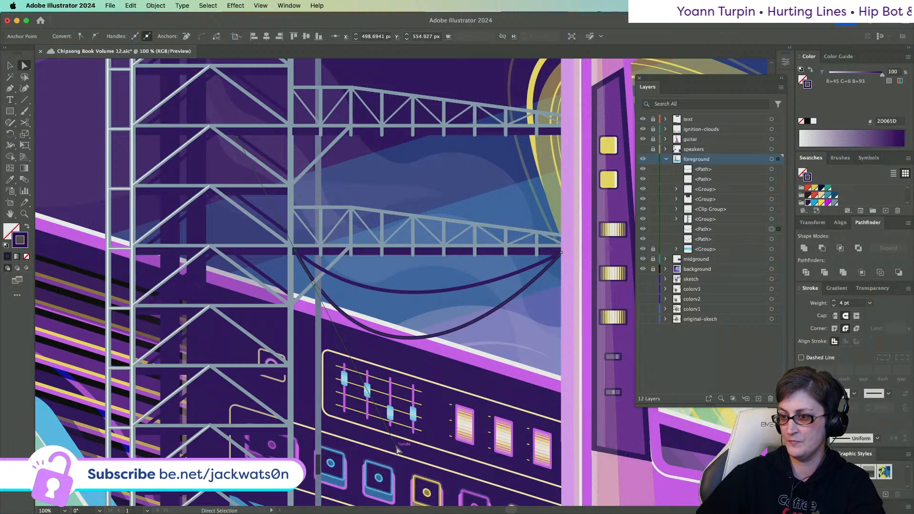
drag(400, 451, 503, 428)
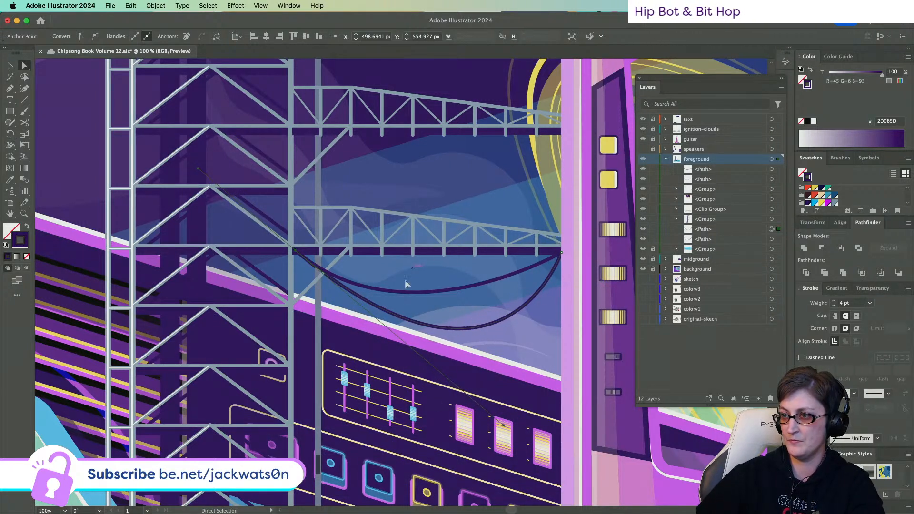
click(404, 295)
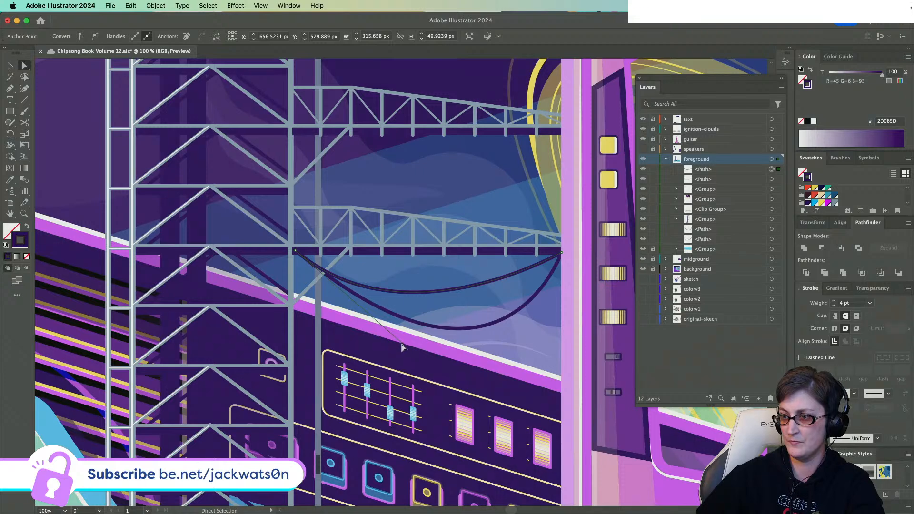
drag(414, 346, 493, 338)
key(super+shift+a)
- Group the two cables that hang in front of the tower
scroll(341, 254, down, 2)
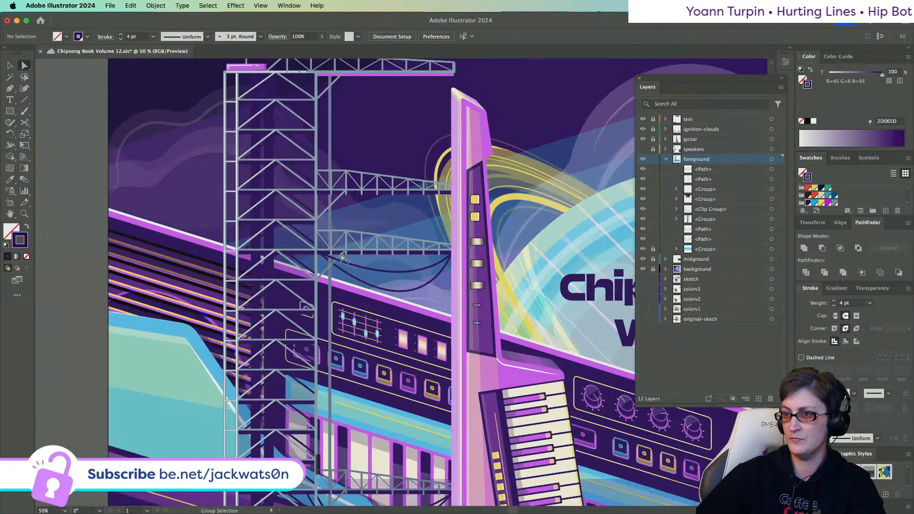
scroll(173, 240, down, 3)
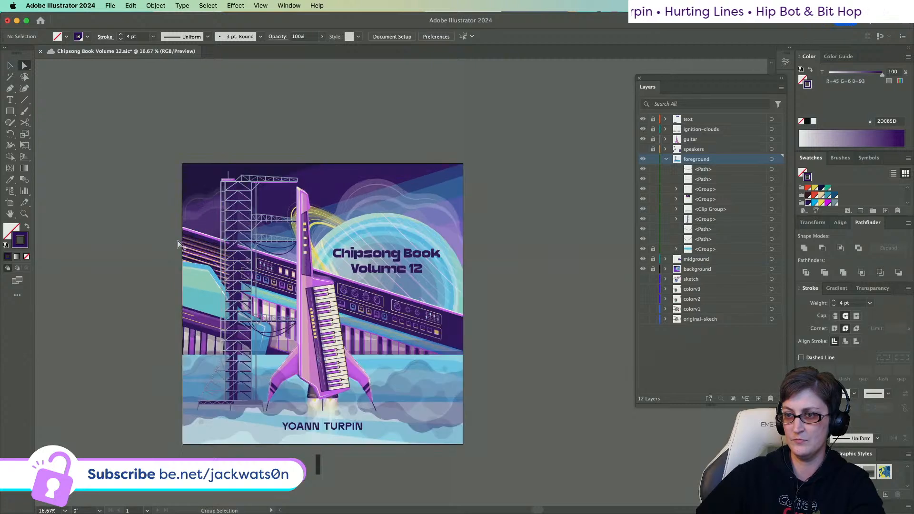
click(773, 171)
shift+click(772, 180)
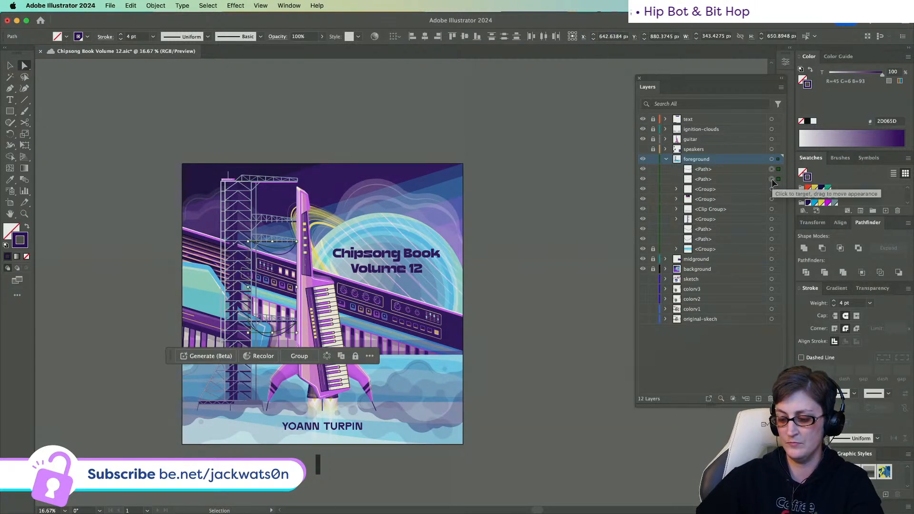
key(super+g)
- Group the two cables that hang behind the tower group
click(771, 219)
shift+click(772, 229)
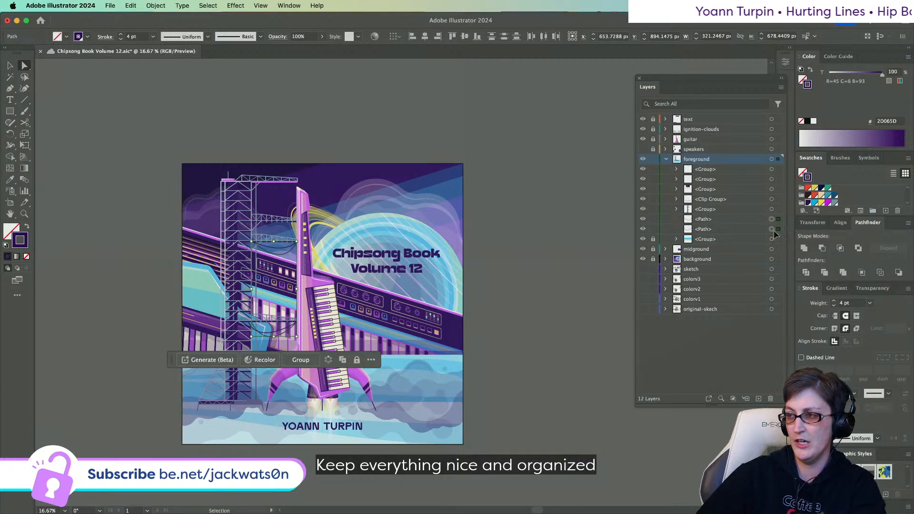
key(super+g)
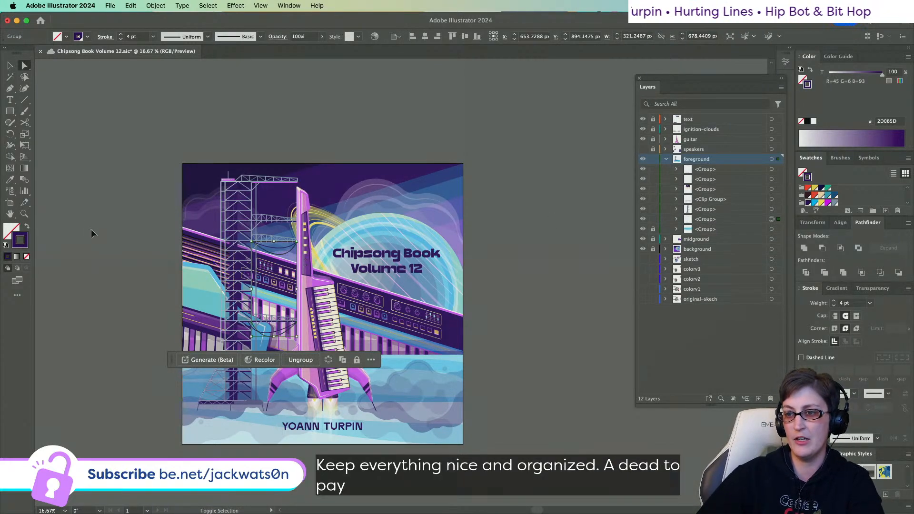
- Deselect the rear cables and open the launch tower group in isolation for work on its base
click(93, 233)
scroll(139, 263, down, 1)
scroll(143, 266, up, 1)
scroll(142, 266, down, 2)
scroll(141, 265, right, 2)
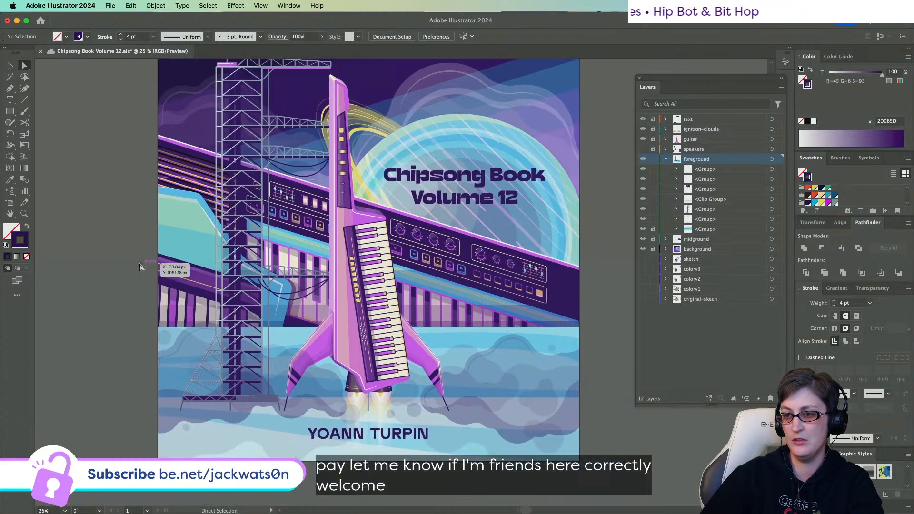
scroll(143, 267, down, 1)
scroll(186, 341, up, 2)
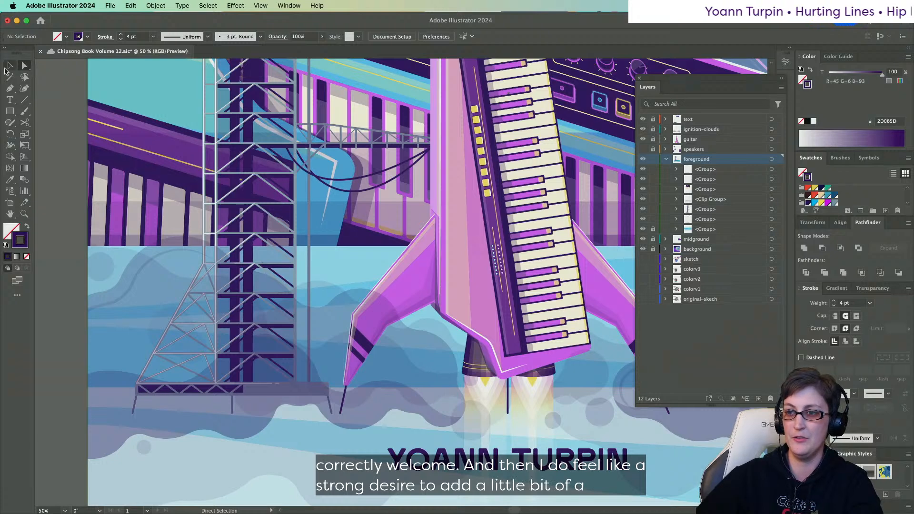
click(9, 66)
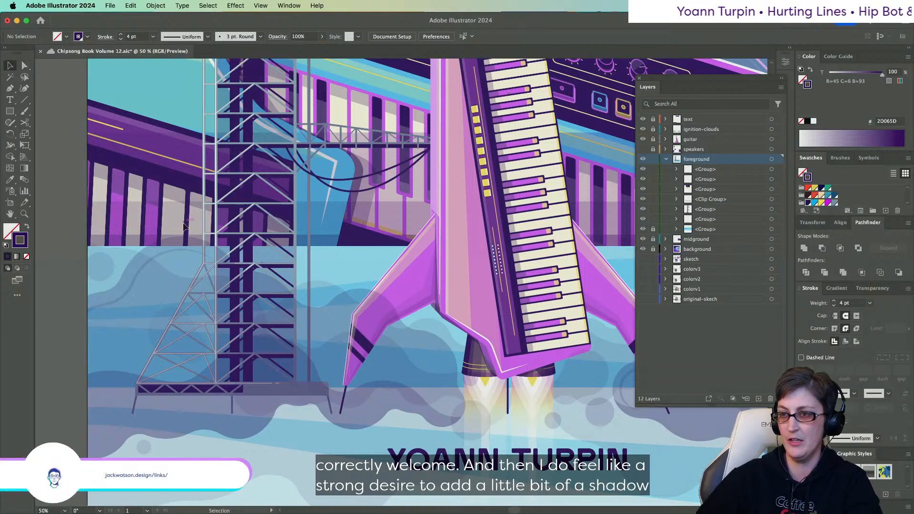
double_click(307, 196)
scroll(300, 314, up, 5)
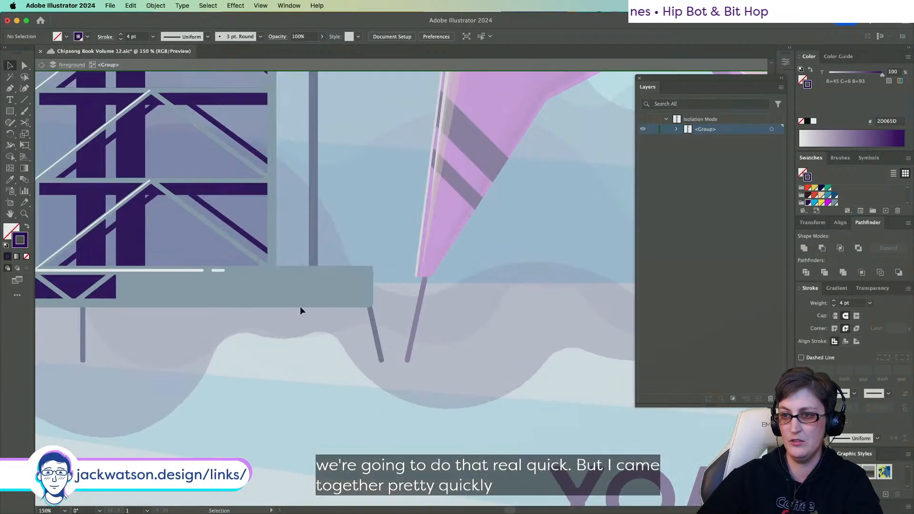
- Bring a copy of the tower base's stroked purple rectangle to the front of the tower group
click(23, 66)
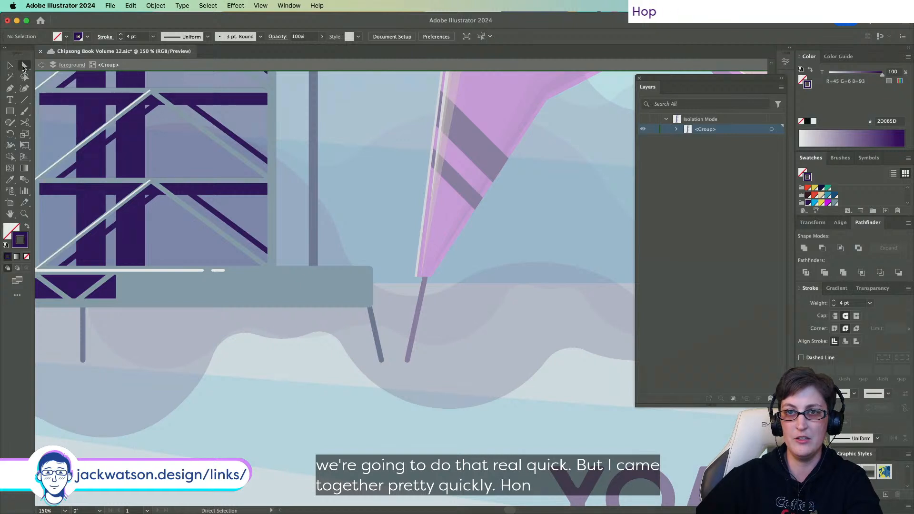
scroll(333, 238, left, 4)
click(331, 296)
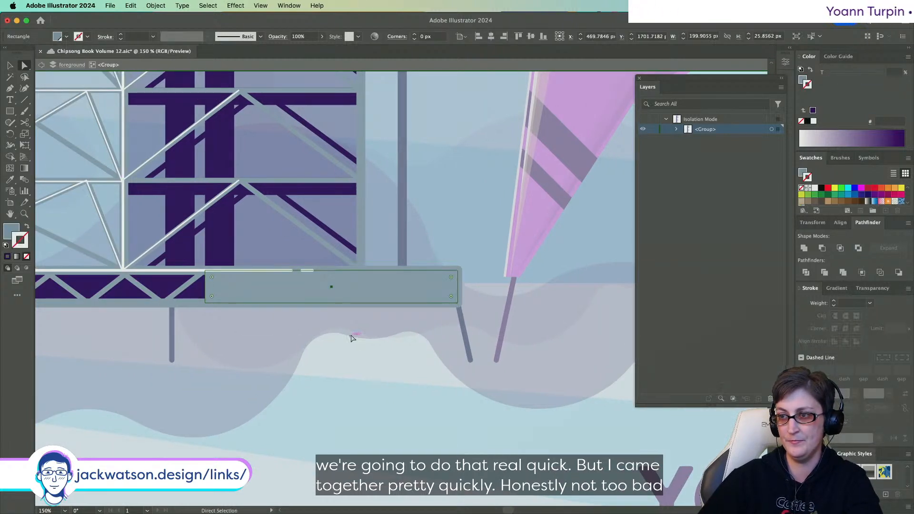
click(298, 333)
click(193, 304)
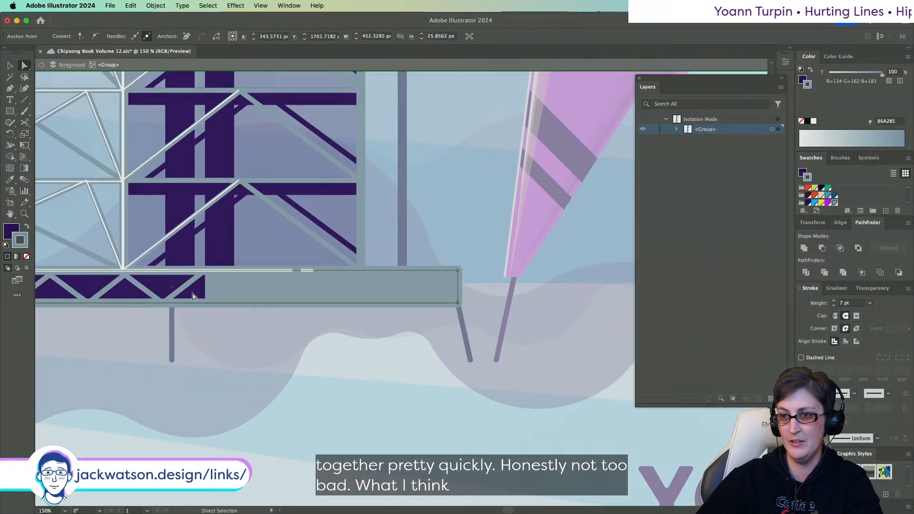
click(193, 293)
key(shift+super+bracketright)
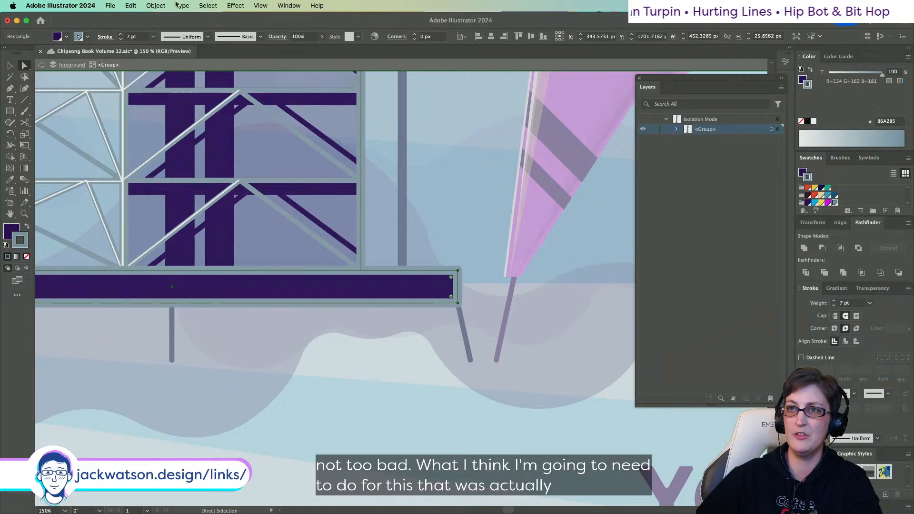
- Outline and unite the base copy into one shape, filled with the tower's dark purple shading at 25% opacity
click(164, 6)
mouse_move(157, 256)
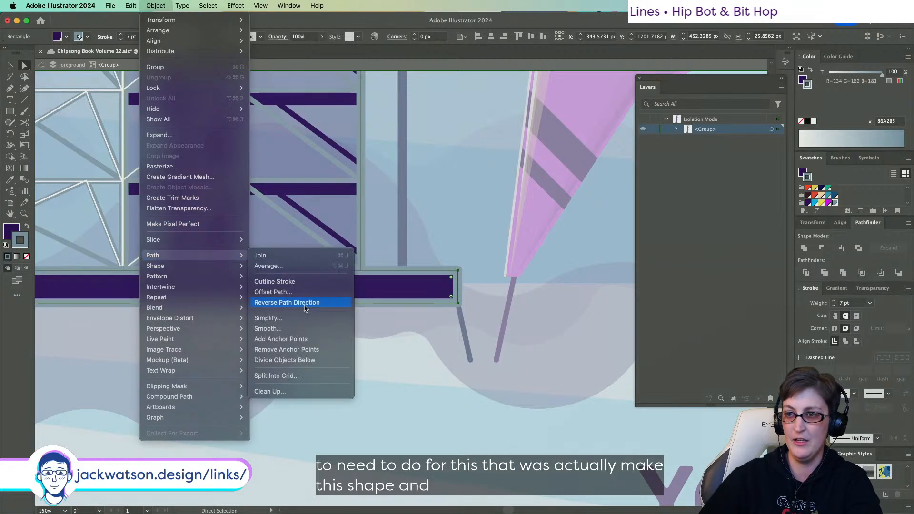
click(302, 282)
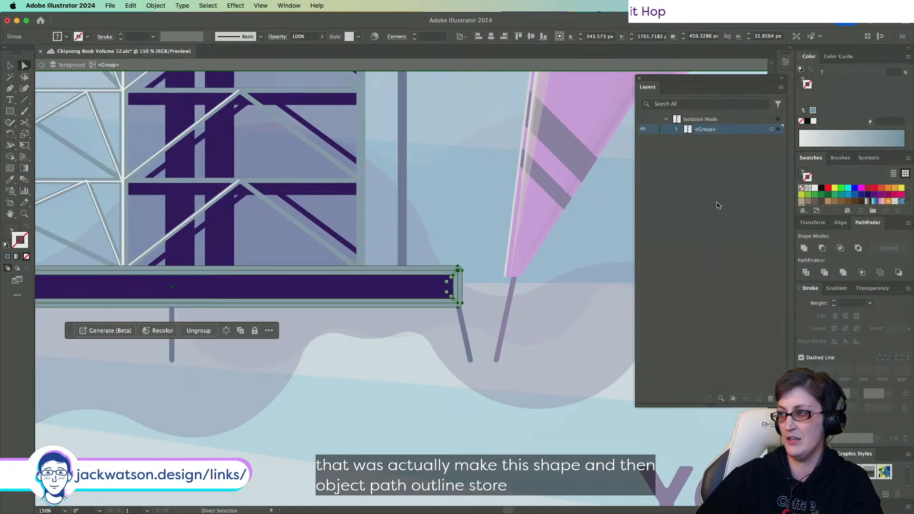
click(804, 248)
scroll(320, 222, left, 5)
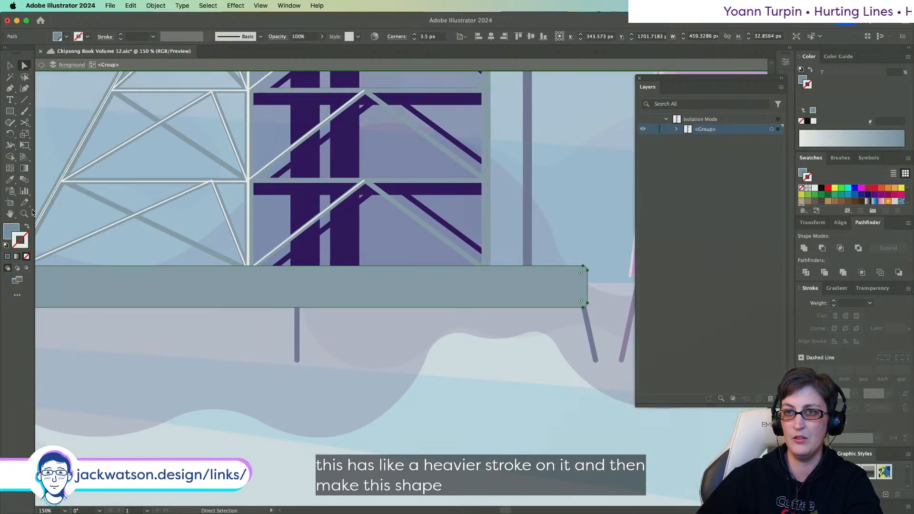
click(10, 180)
click(406, 170)
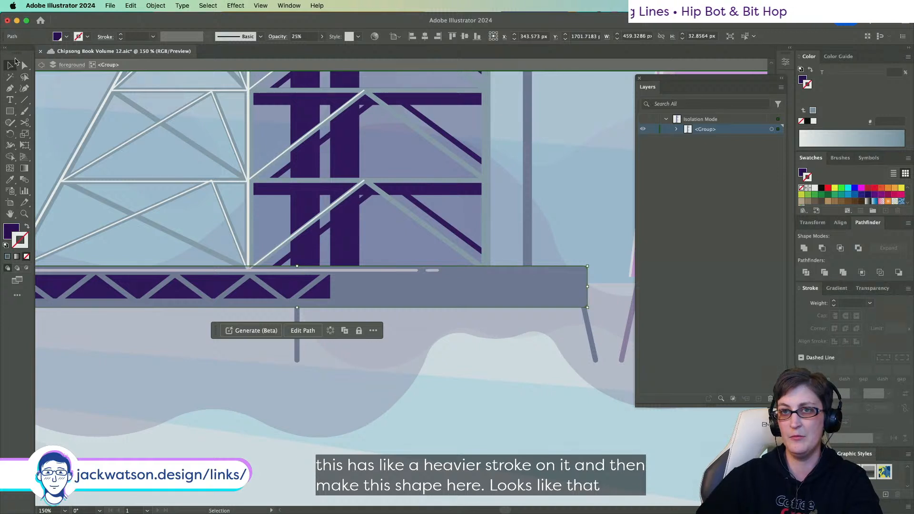
- Draw a closed shadow shape with the Pen tool, tapering along the base's underside and wrapping past its rocket-side end
key(a)
key(super+shift+a)
key(p)
scroll(398, 247, left, 1)
scroll(398, 267, right, 3)
scroll(398, 266, down, 1)
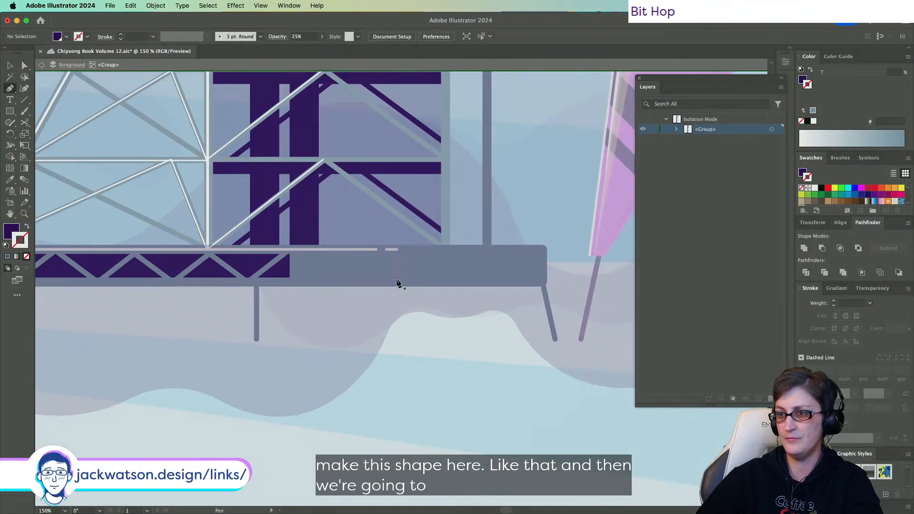
click(273, 286)
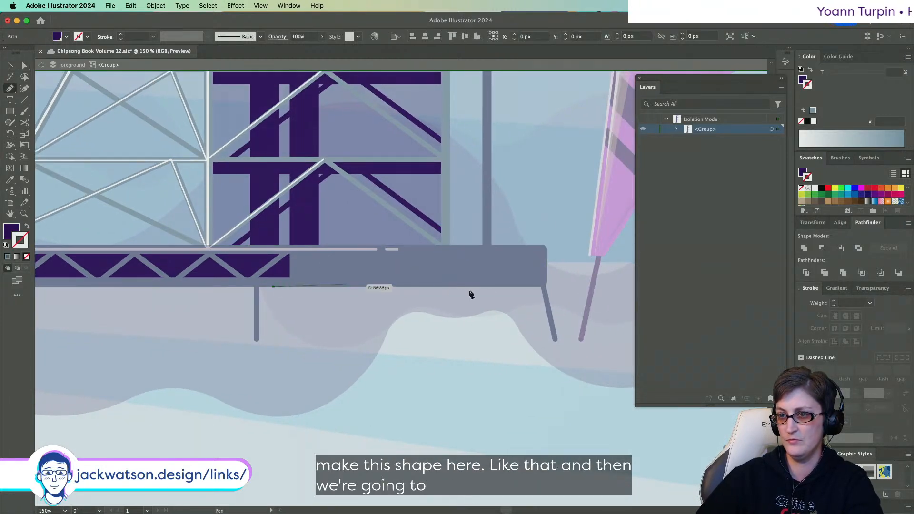
click(533, 273)
click(533, 233)
click(561, 233)
click(560, 323)
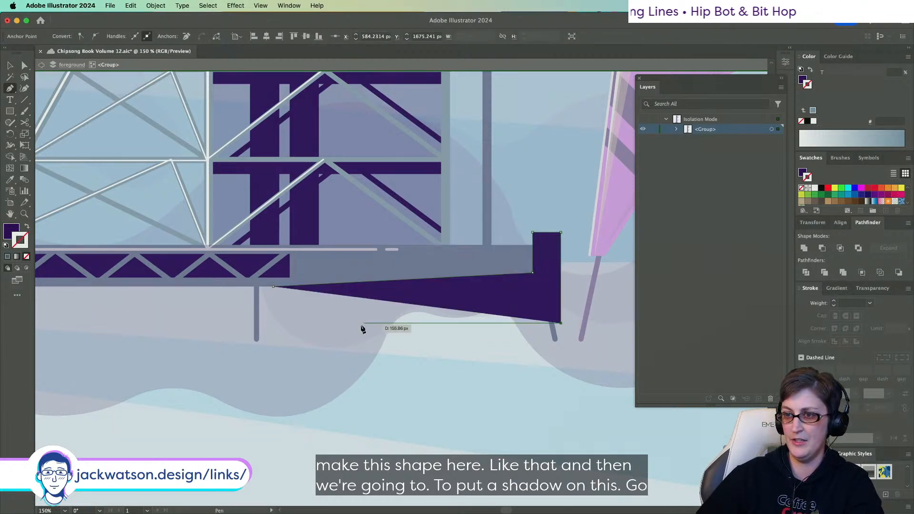
click(344, 323)
click(273, 287)
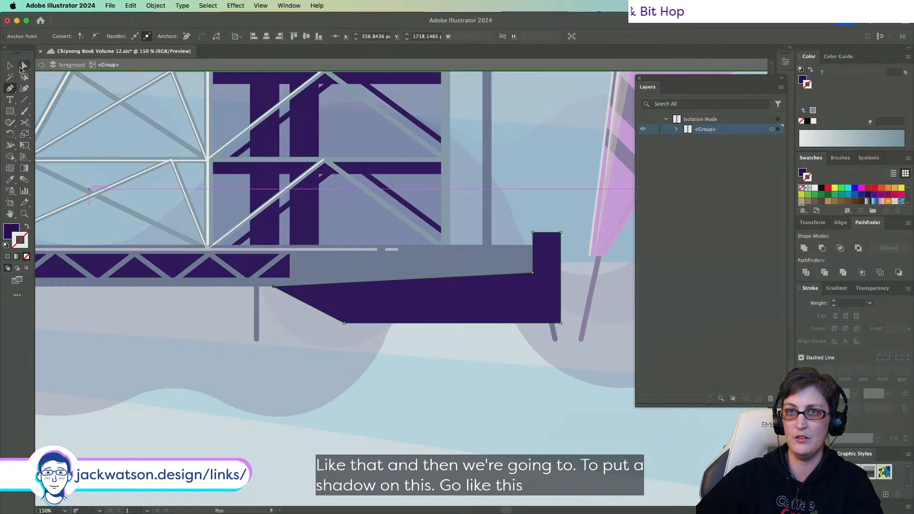
- Intersect the drawn shadow shape with the united base shape so only their overlap is kept
click(22, 69)
click(421, 271)
shift+click(456, 308)
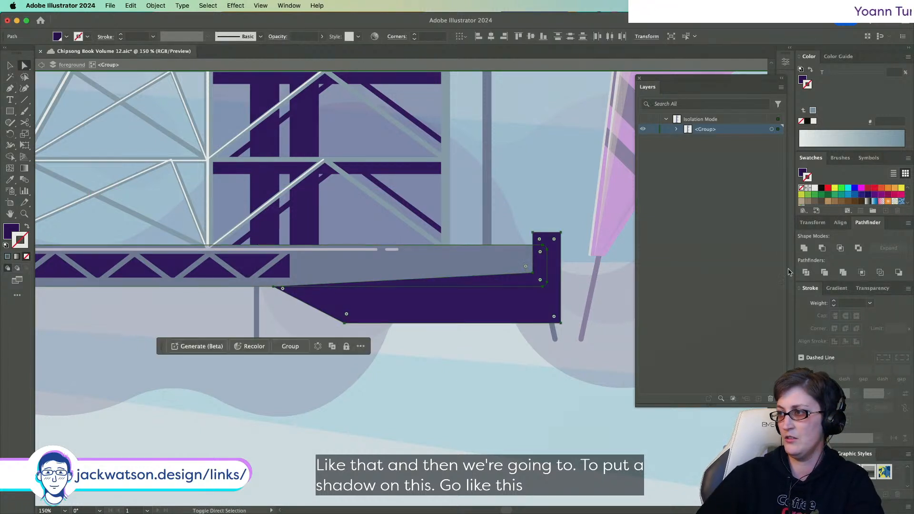
click(822, 248)
key(super+z)
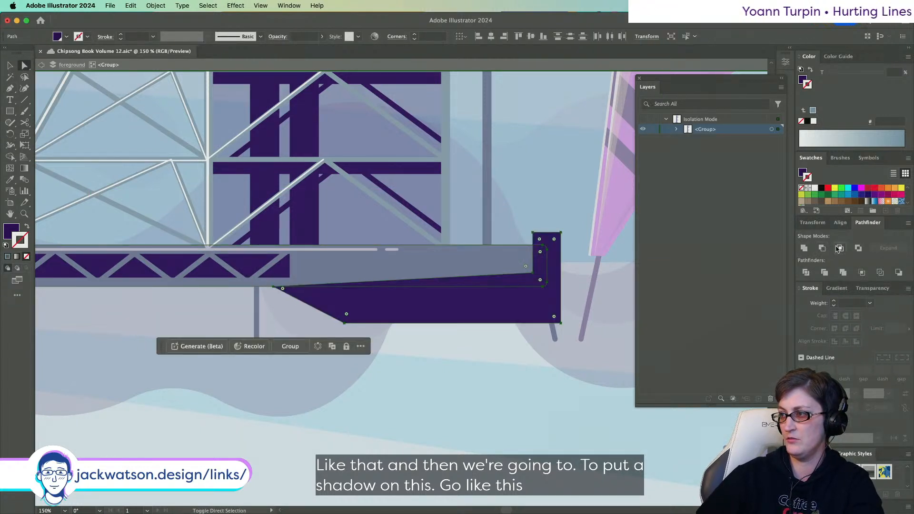
click(840, 248)
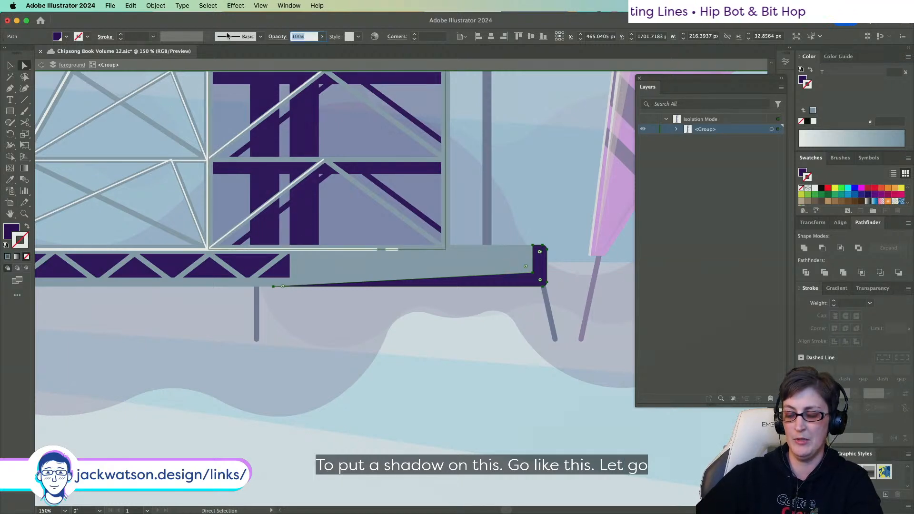
- Try 50% opacity on the tower base's shadow and view it outside the isolated group
text(50)
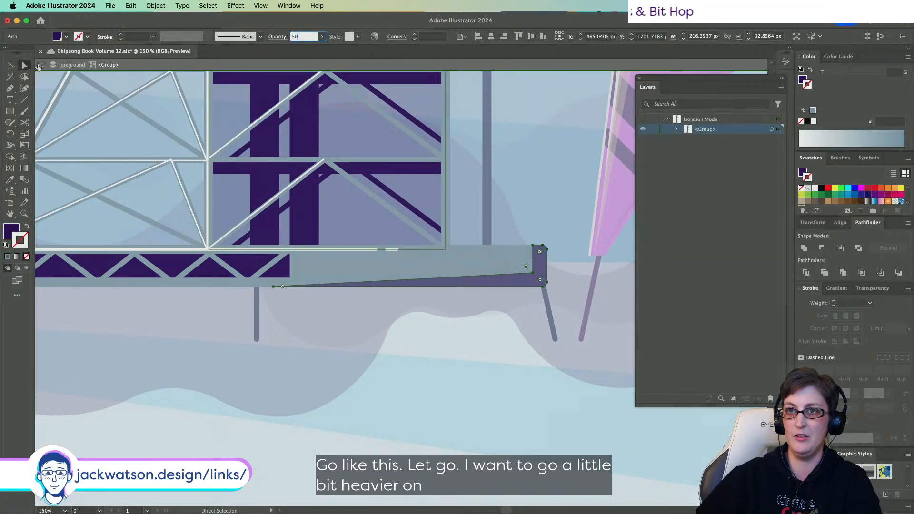
click(39, 67)
click(485, 227)
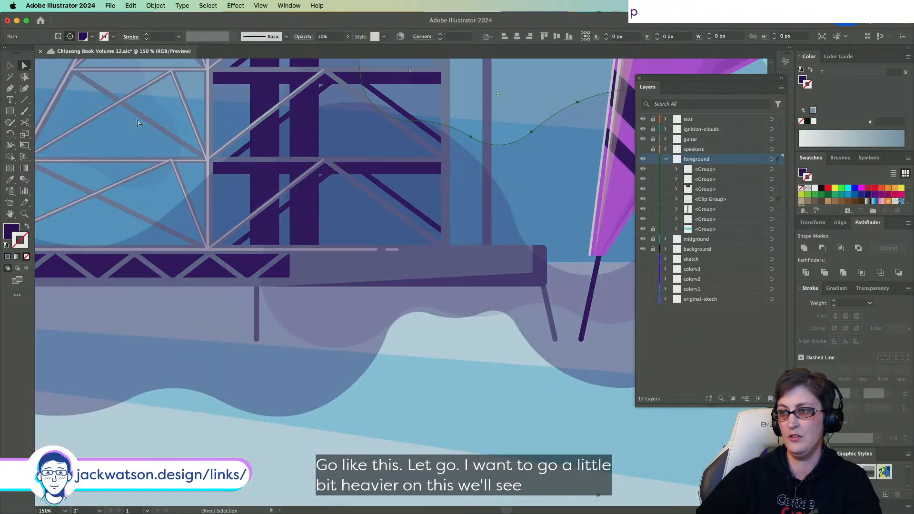
- Set the tower base shadow's opacity to 25%, leave the isolated group and deselect everything
double_click(538, 256)
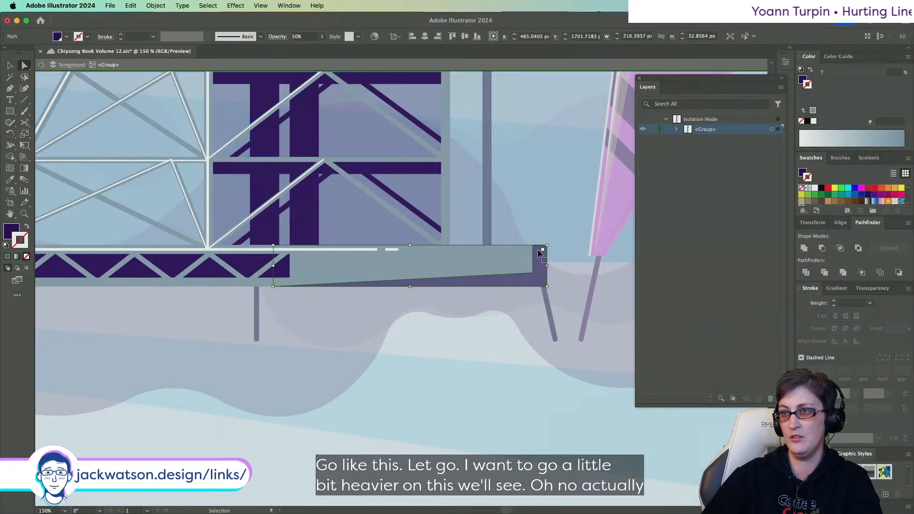
text(a)
text(25)
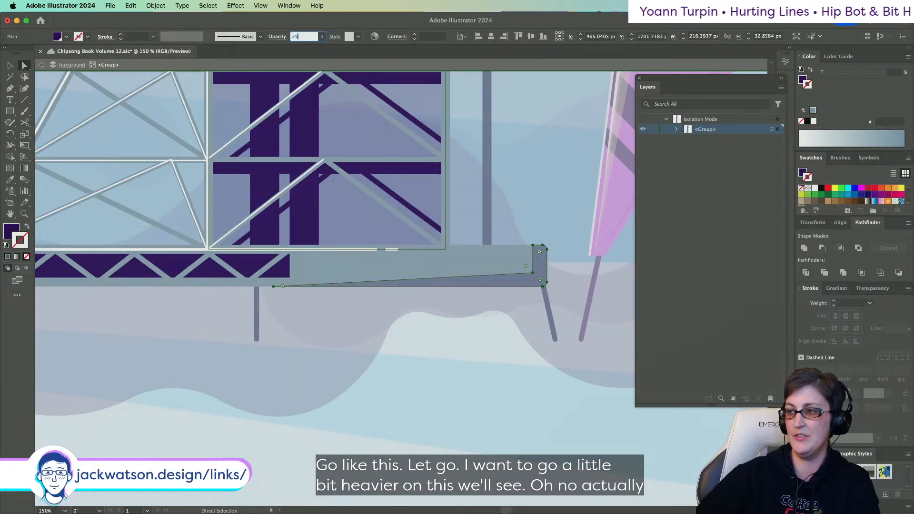
click(39, 66)
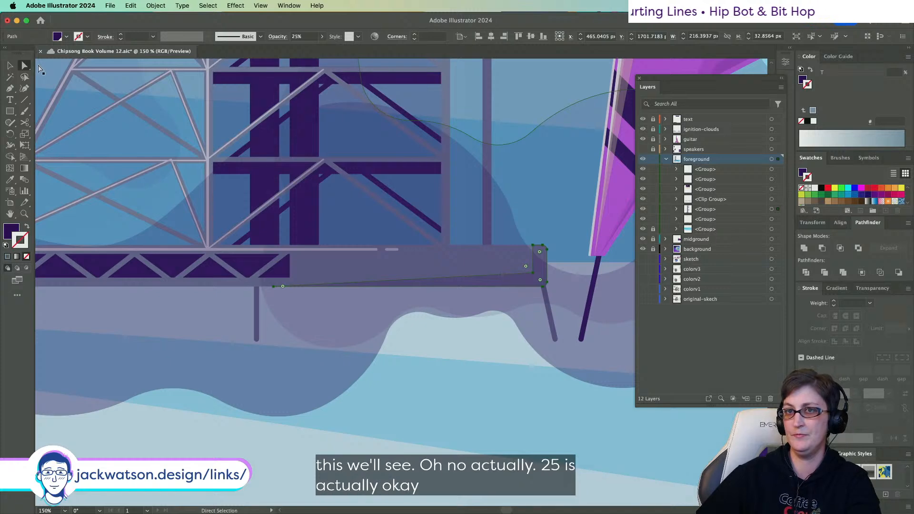
key(super+shift+a)
scroll(316, 188, down, 3)
scroll(316, 190, down, 2)
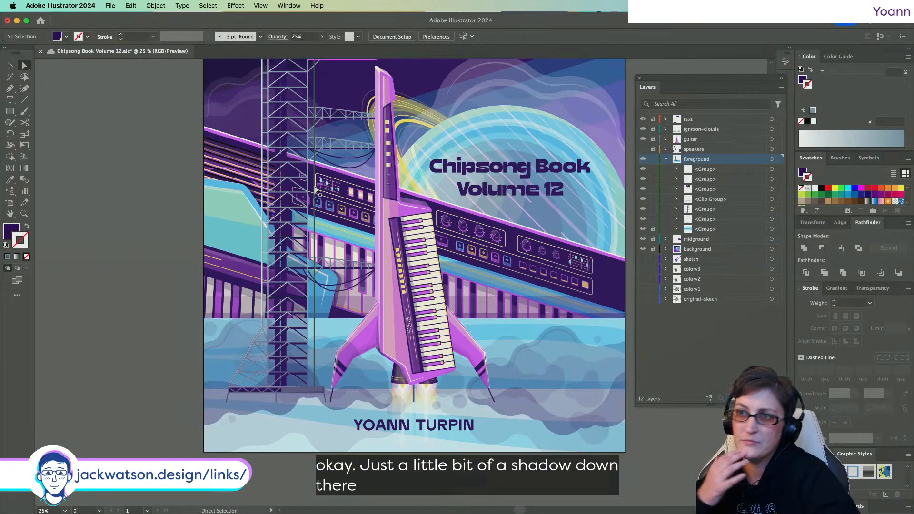
- Unlock the midground and background layers and the foreground's last group, and make the speakers layer visible
scroll(316, 189, up, 3)
scroll(316, 189, right, 3)
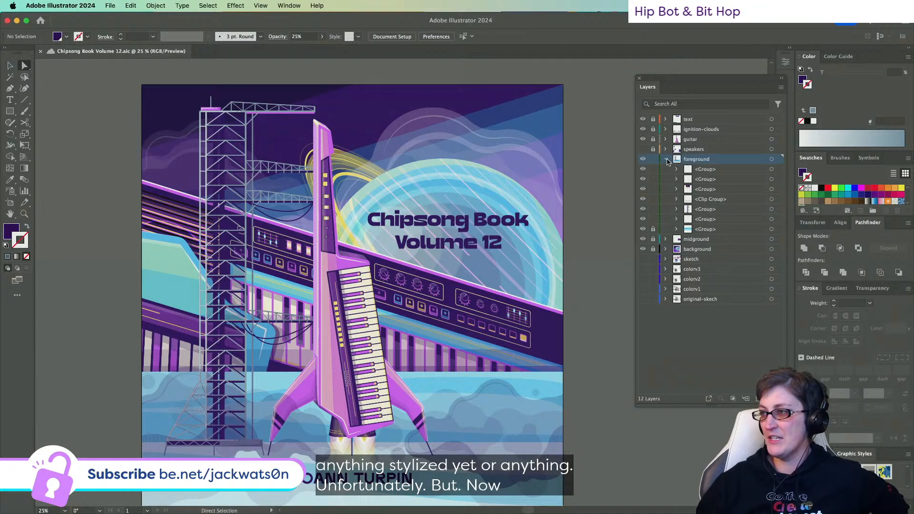
drag(652, 230, 652, 248)
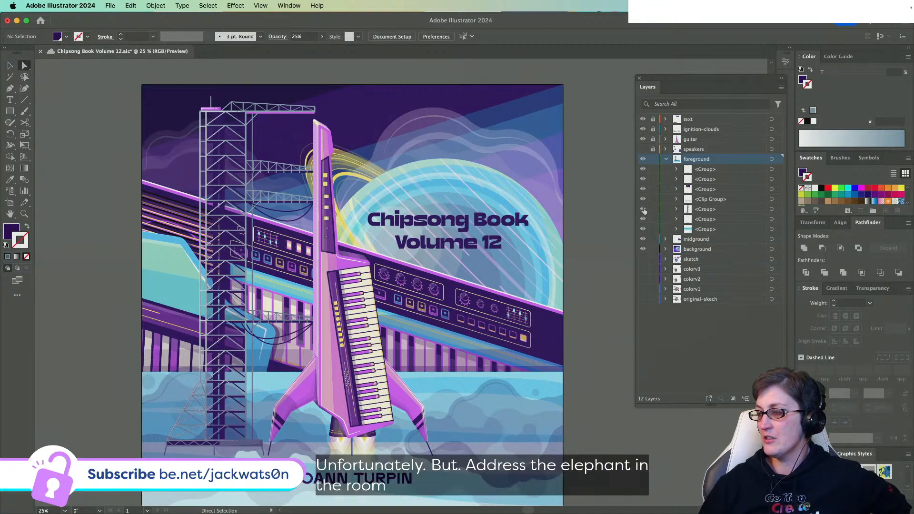
click(665, 160)
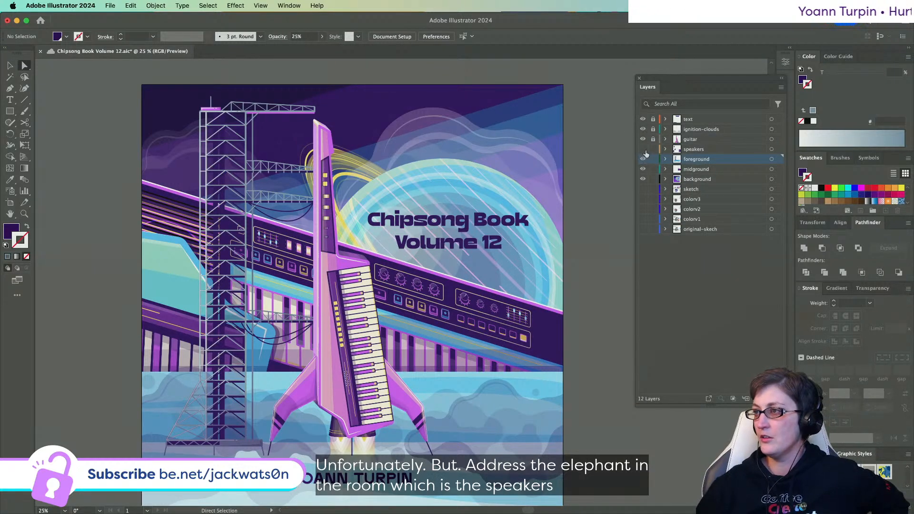
click(643, 150)
scroll(161, 152, down, 2)
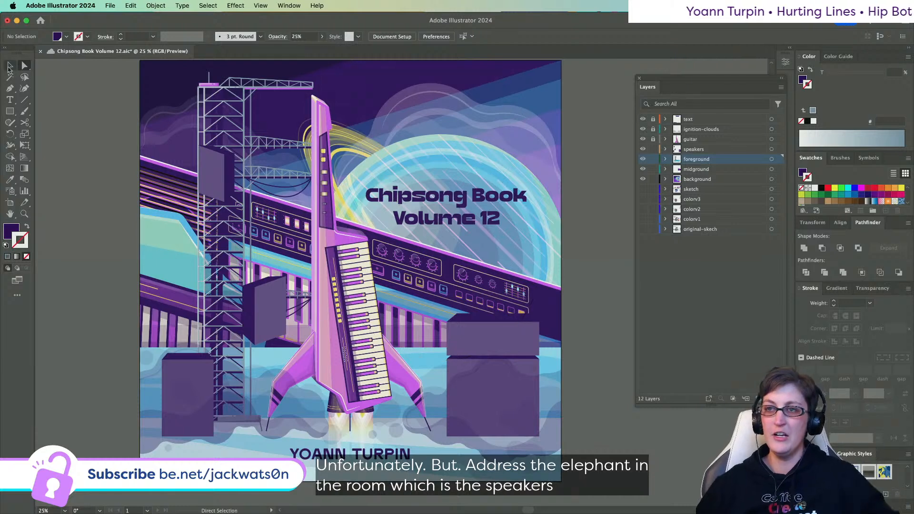
- Move the tower's upper speaker to about X 267, Y 349 px and its lower speaker to about X 534, Y 1073 px
click(9, 67)
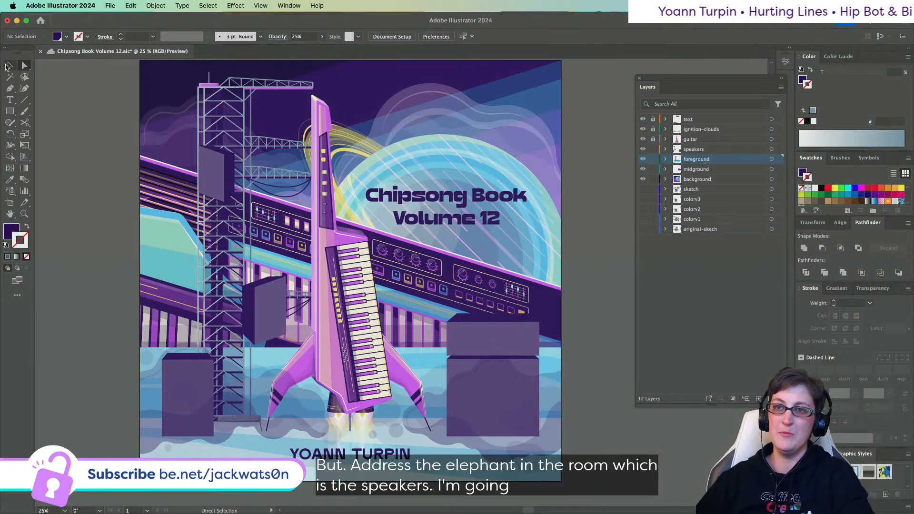
click(265, 295)
click(204, 200)
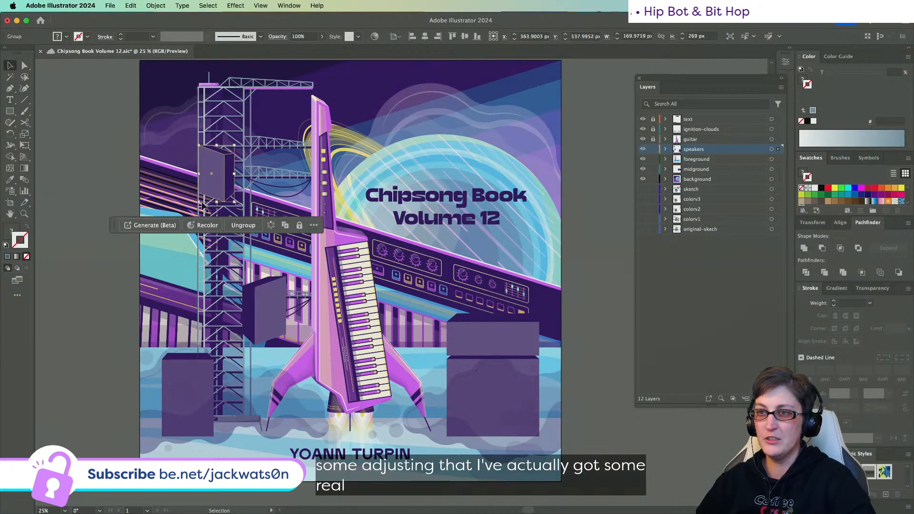
drag(202, 204, 204, 149)
click(266, 296)
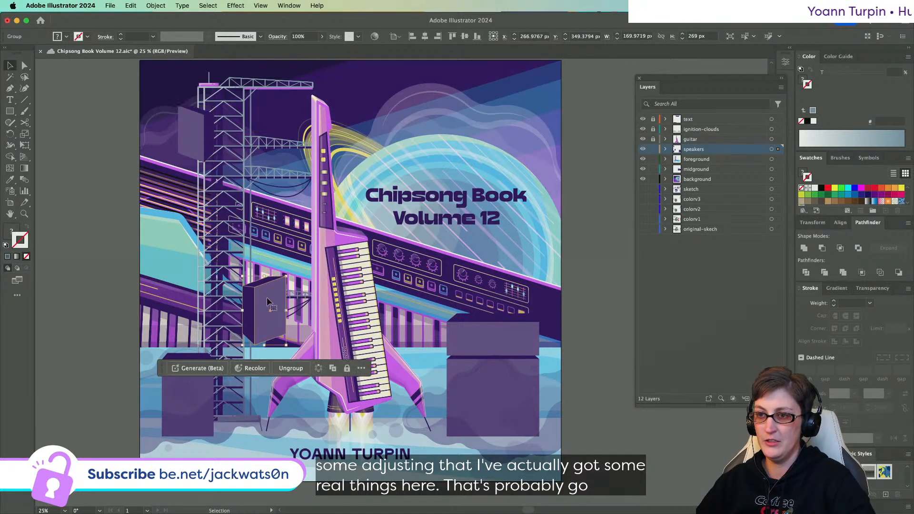
drag(264, 297, 257, 279)
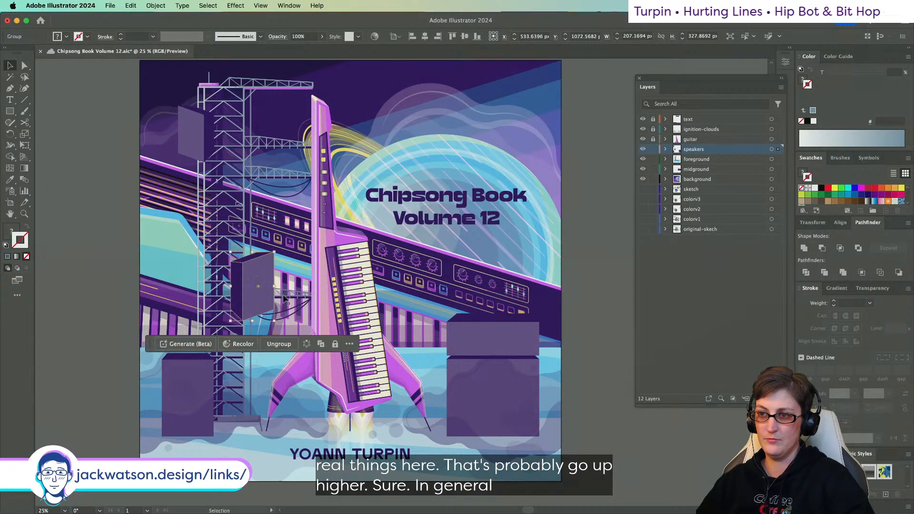
- Isolate the tower group and select its lowest arm beside the lower speaker
click(283, 295)
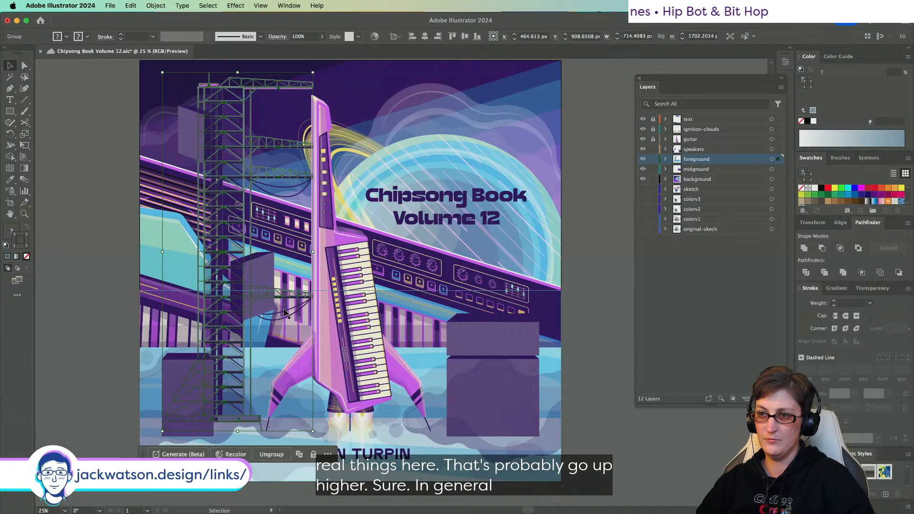
click(284, 312)
scroll(288, 316, up, 2)
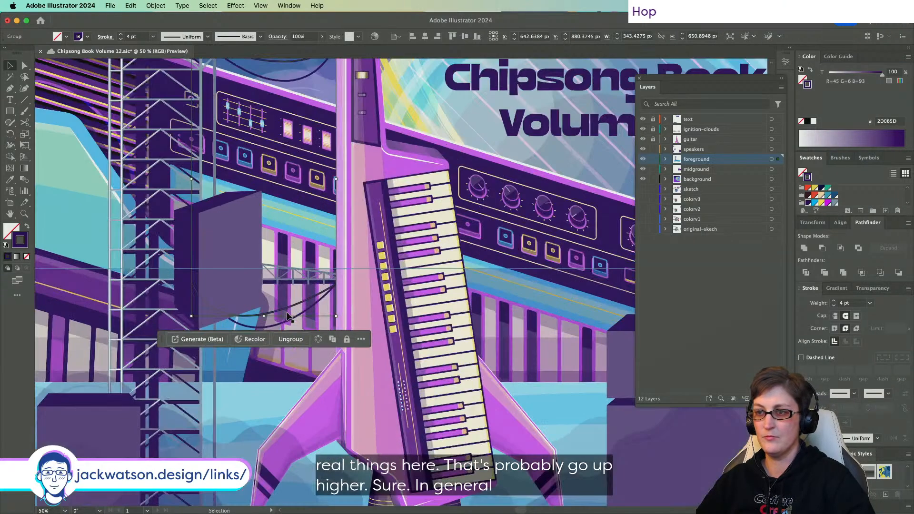
click(293, 288)
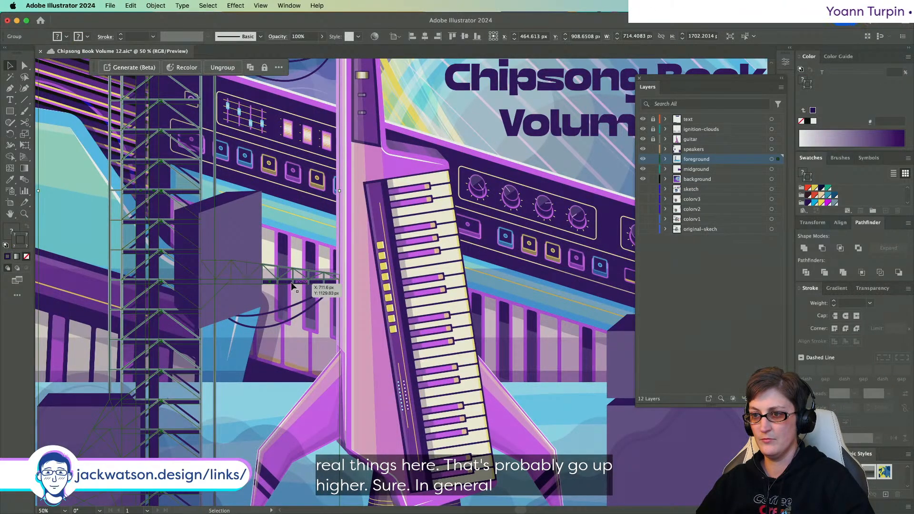
double_click(291, 282)
- Try lowering the tower's lowest arm to about Y 1271 px, check it up close and undo the move
drag(289, 282, 285, 342)
scroll(242, 344, up, 4)
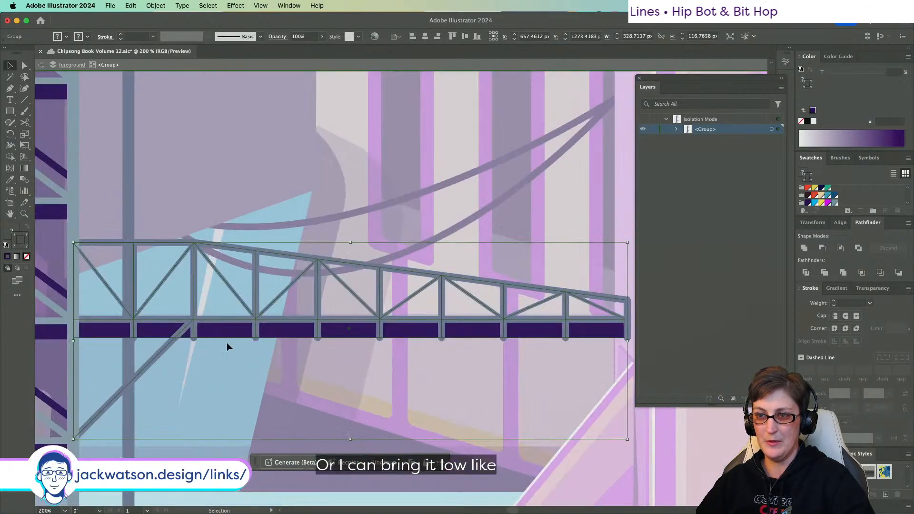
drag(212, 333, 213, 333)
key(super+z)
key(super+z)
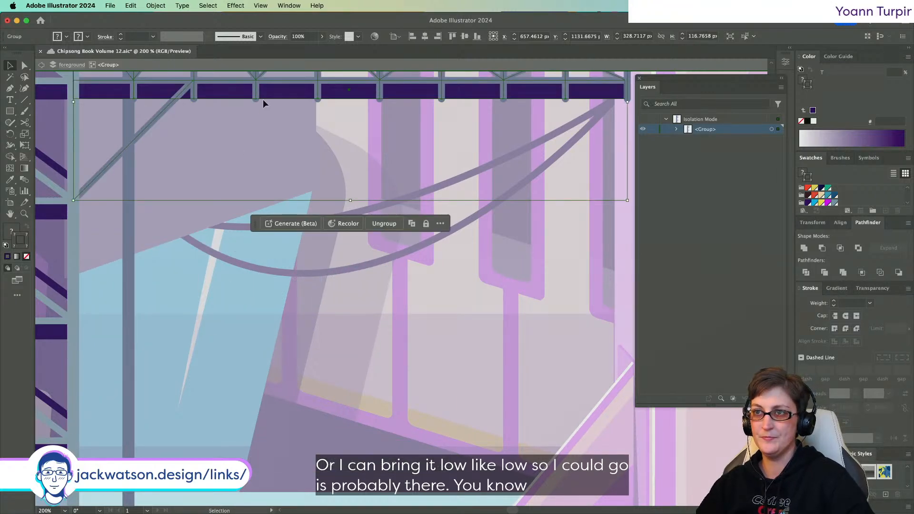
- Move the tower's lowest arm straight down to just below the lower speaker, deselect it and leave the isolated group
drag(263, 103, 256, 329)
key(super+shift+a)
scroll(256, 329, down, 4)
scroll(257, 333, down, 2)
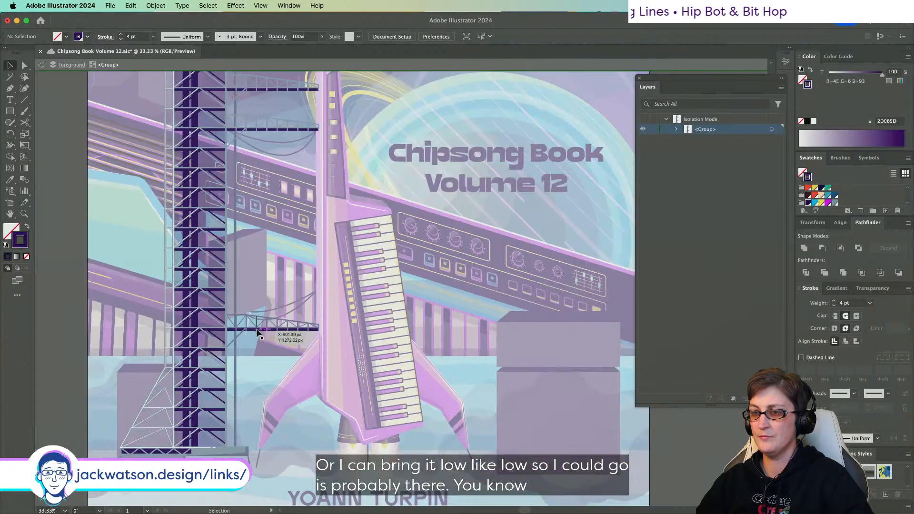
scroll(256, 329, up, 3)
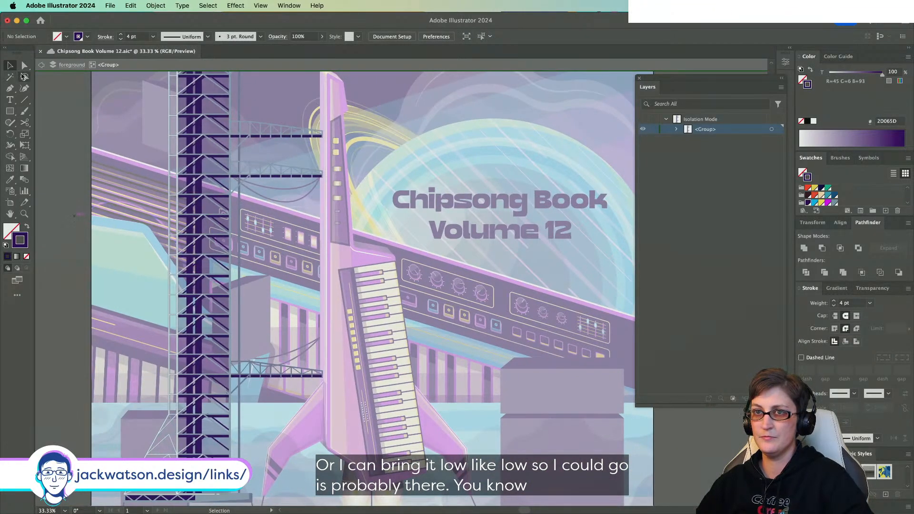
click(40, 66)
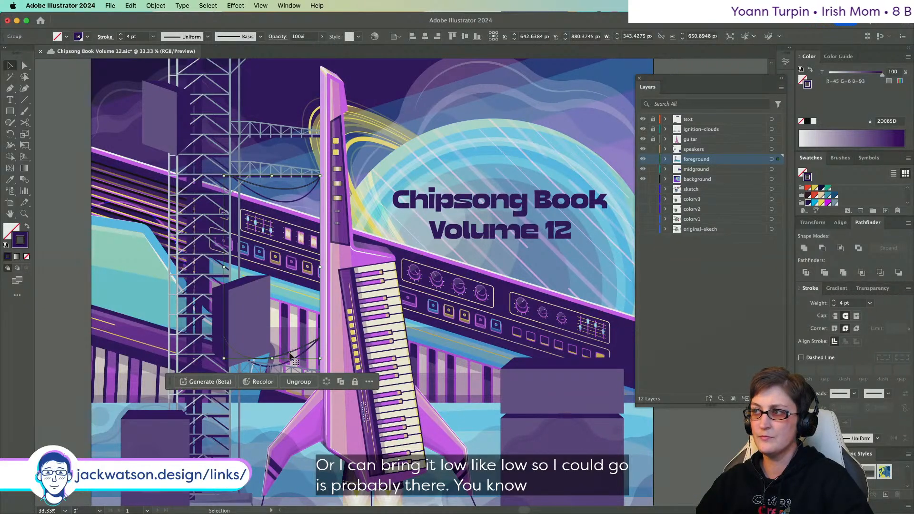
- Expand the foreground layer's two hanging-cable groups and select the second path of the first group
click(666, 159)
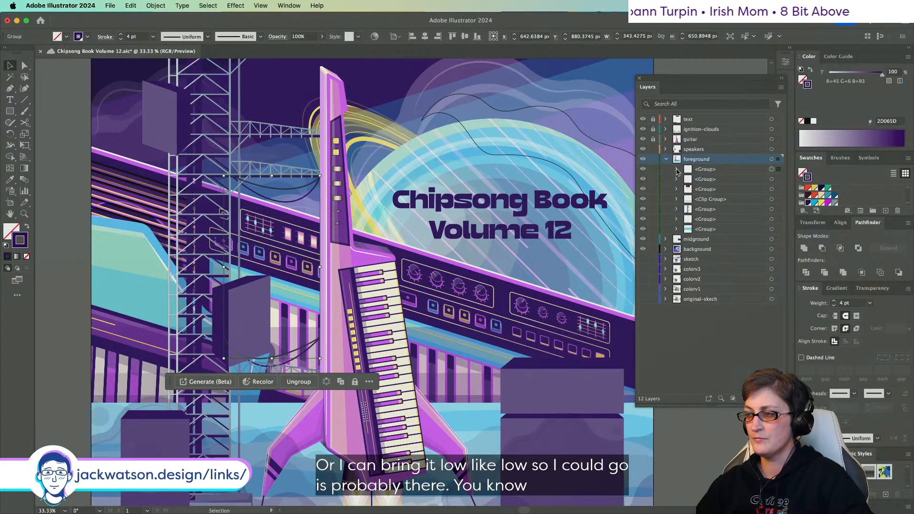
click(677, 170)
click(298, 356)
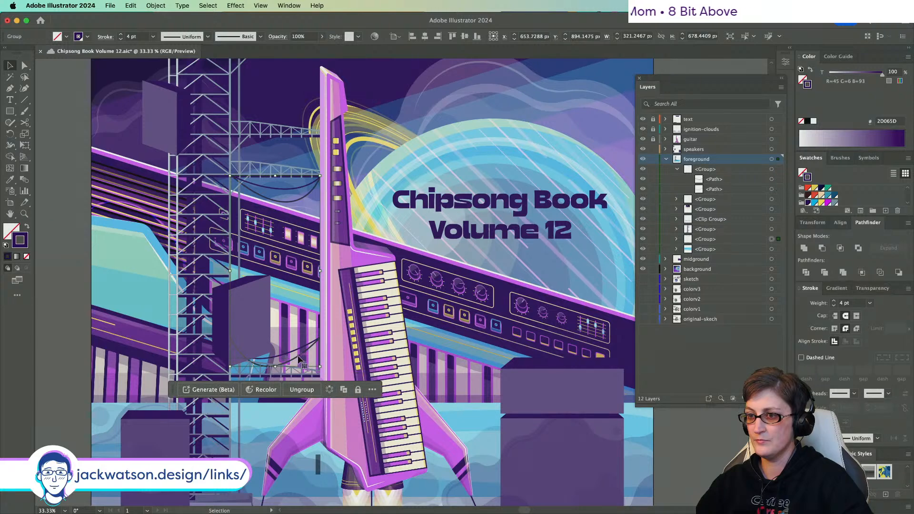
click(676, 239)
click(772, 189)
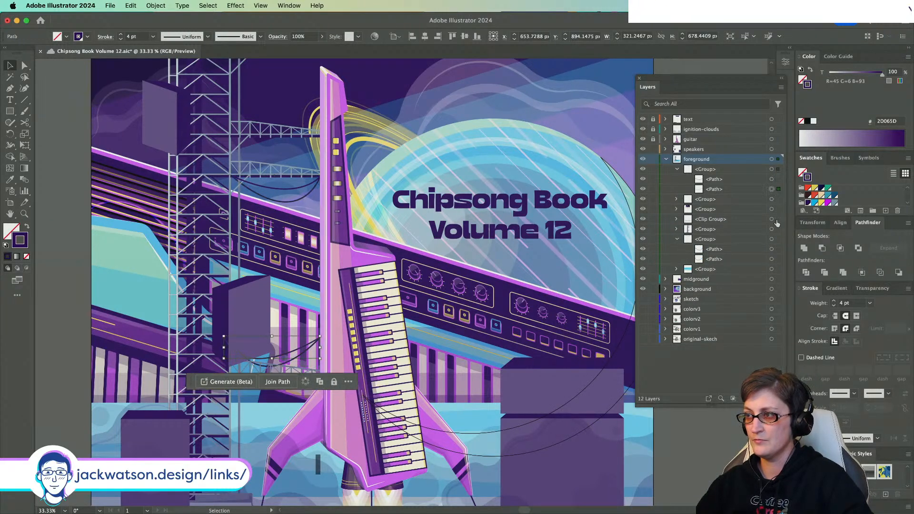
- Select both cable paths hanging beside the tower's lower speaker and move them down onto the lowest tower arm
shift+click(772, 260)
click(772, 189)
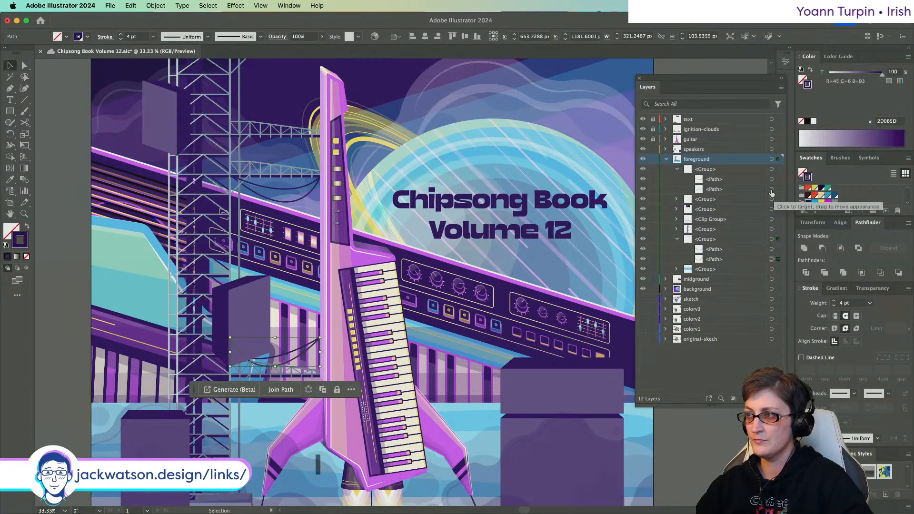
scroll(277, 432, left, 3)
scroll(277, 432, down, 2)
scroll(277, 432, up, 2)
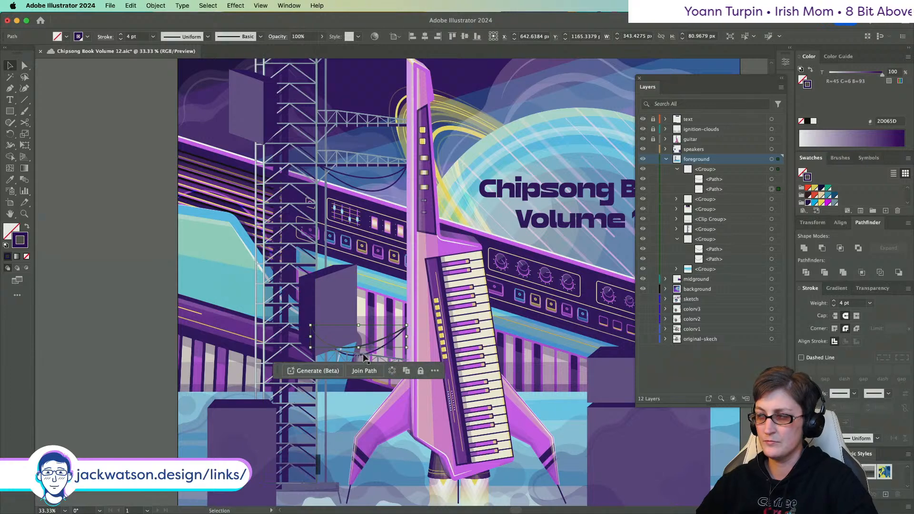
scroll(276, 432, right, 2)
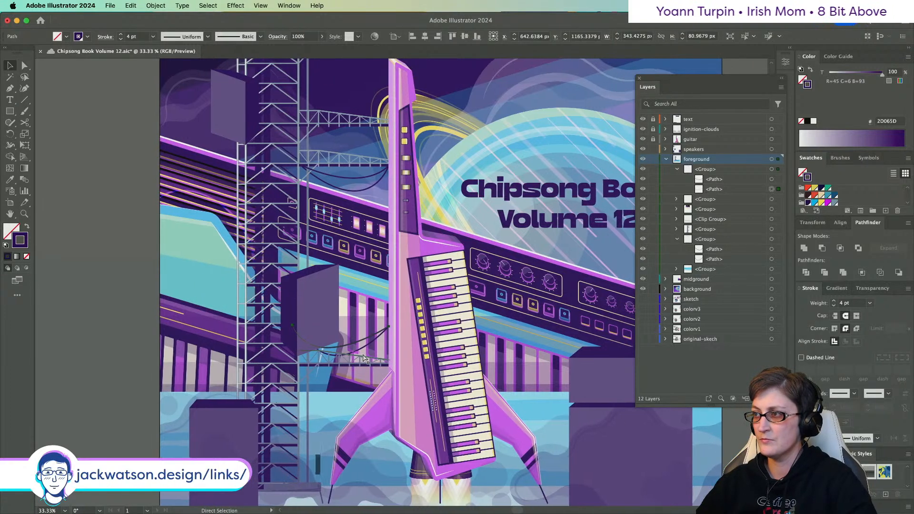
shift+click(772, 259)
scroll(360, 384, down, 3)
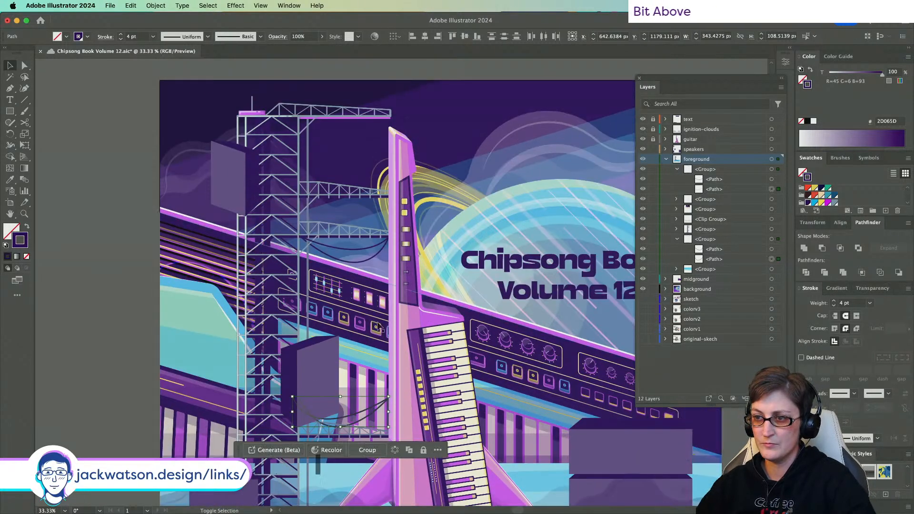
scroll(357, 356, up, 3)
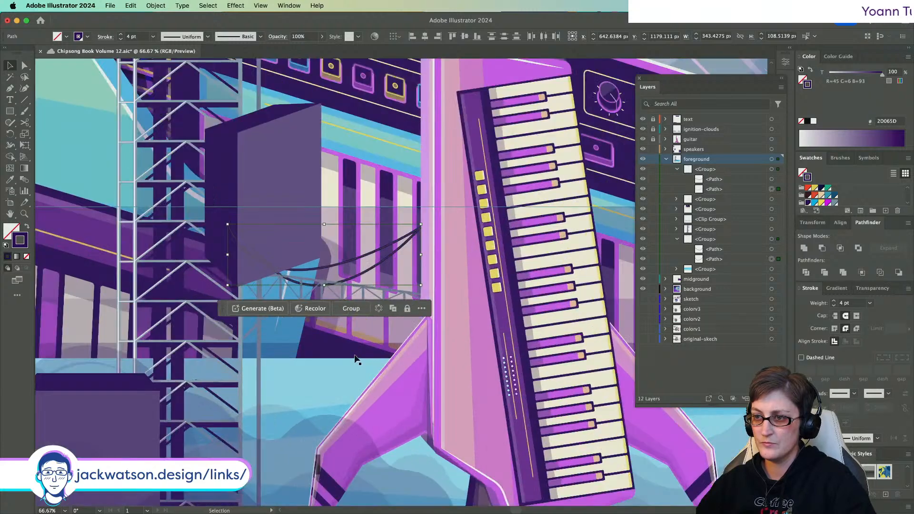
drag(376, 230, 385, 349)
key(super+shift+a)
scroll(257, 315, down, 5)
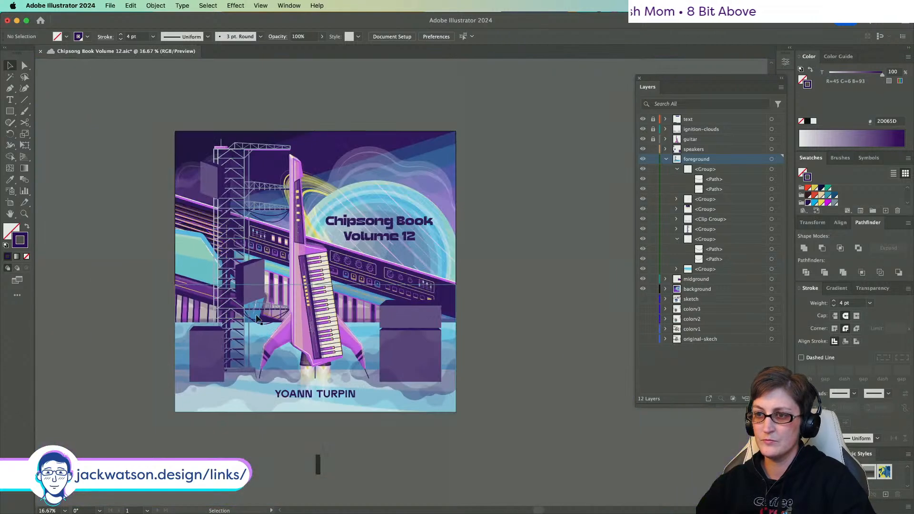
- Nudge the speaker box on the tower's right side slightly upward, away from the hanging cables
scroll(257, 314, left, 3)
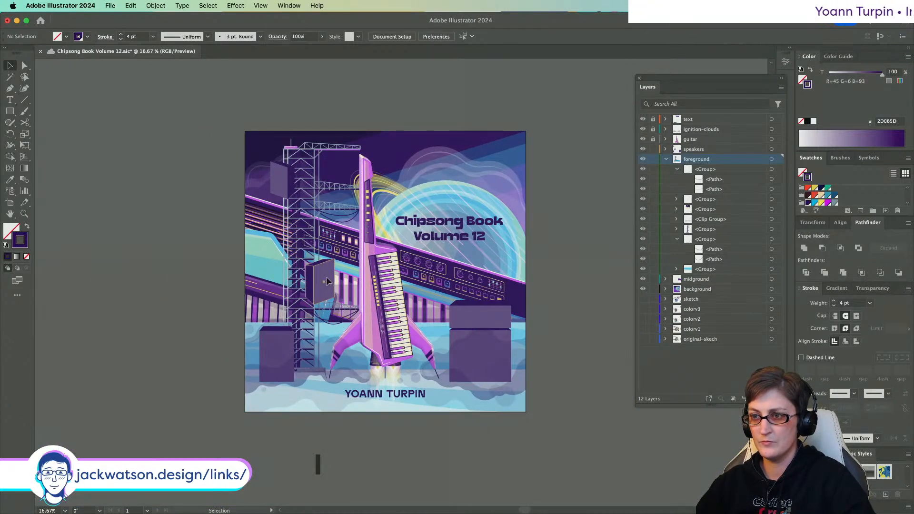
drag(327, 276, 327, 269)
click(233, 258)
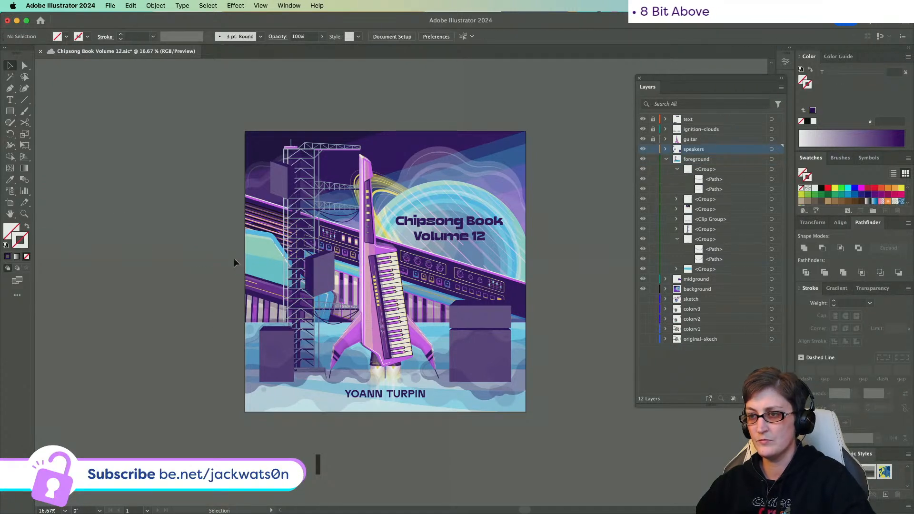
scroll(257, 259, down, 3)
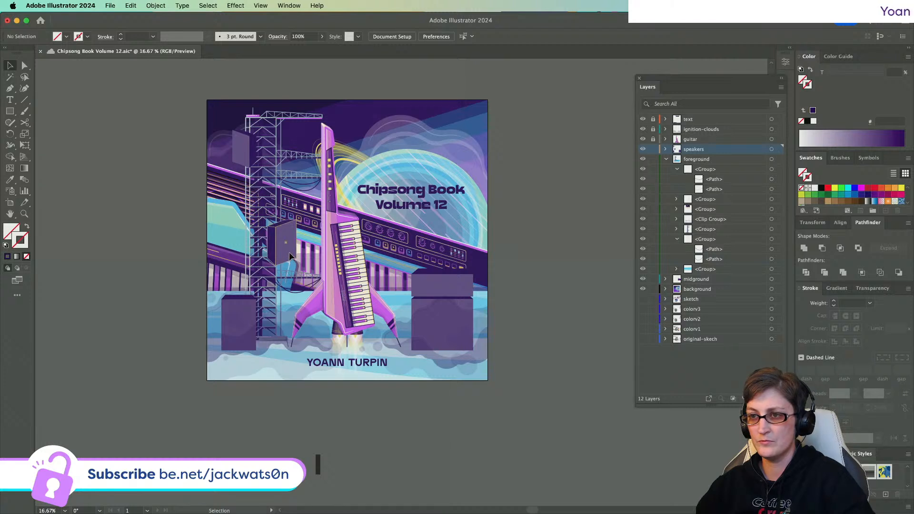
drag(289, 246, 289, 245)
click(161, 242)
- Check the full cover composition and save the document
scroll(143, 240, right, 2)
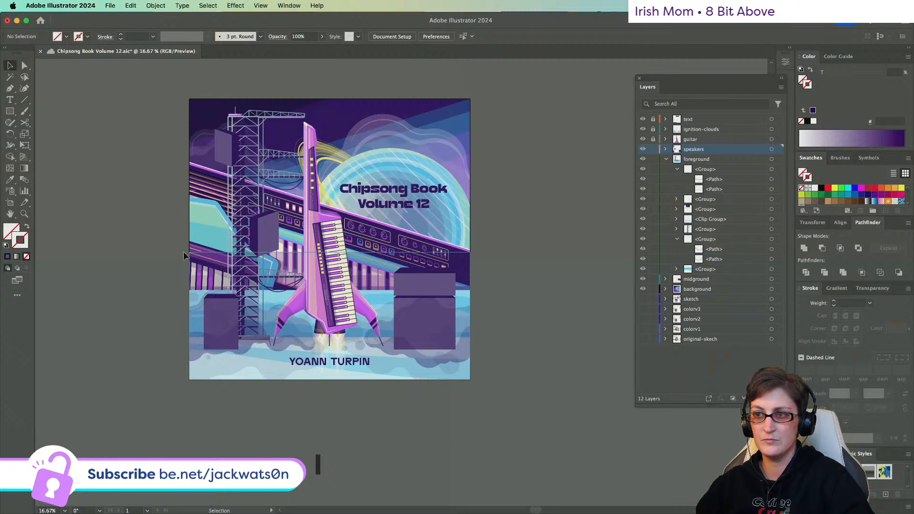
scroll(168, 246, up, 1)
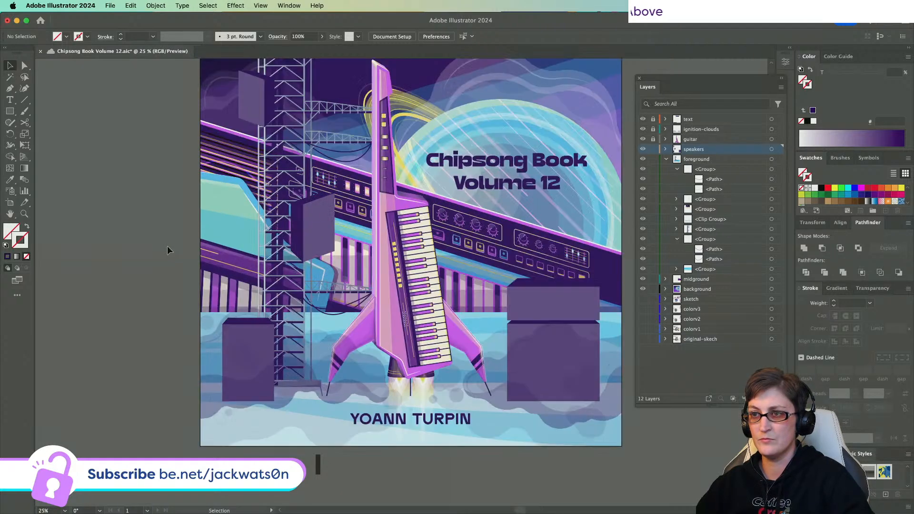
scroll(167, 246, up, 3)
scroll(167, 246, right, 2)
scroll(168, 246, down, 2)
key(super+s)
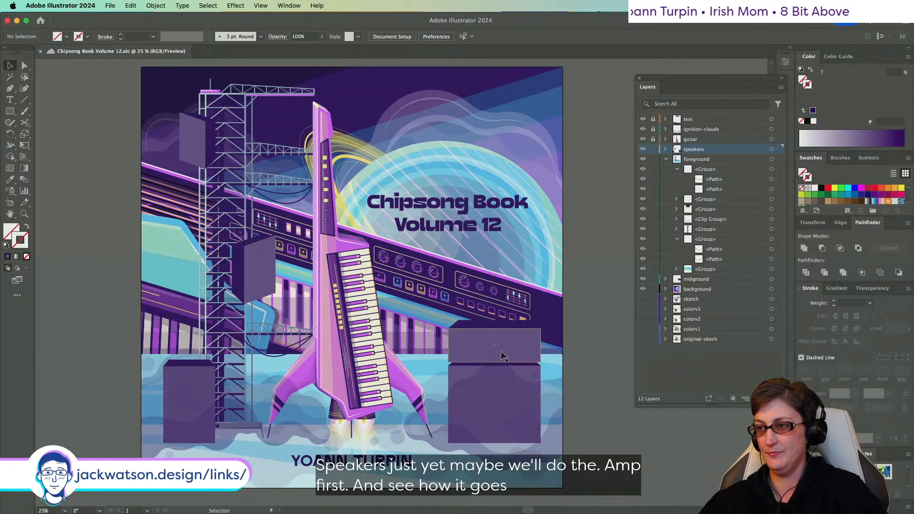
- Cut the amp stack group from the speakers layer, hide that layer, and paste the group in place on a new layer above foreground
click(485, 344)
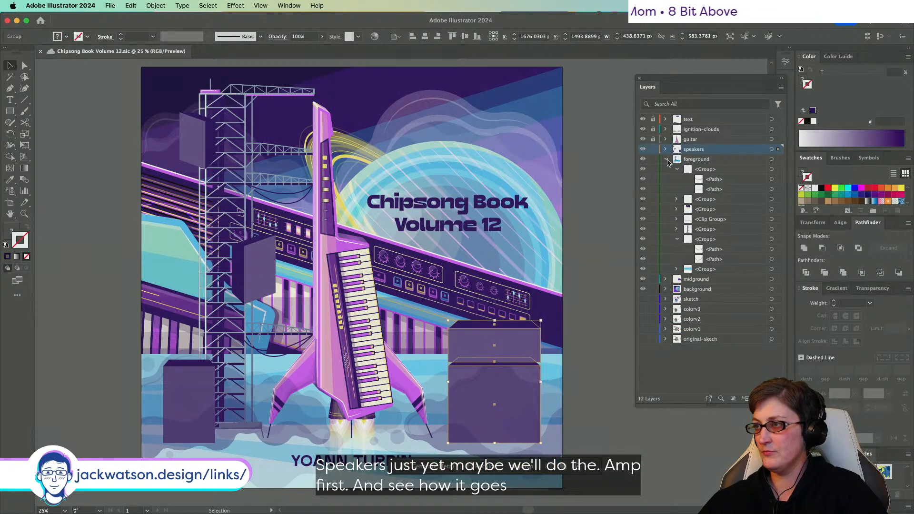
click(666, 159)
click(643, 149)
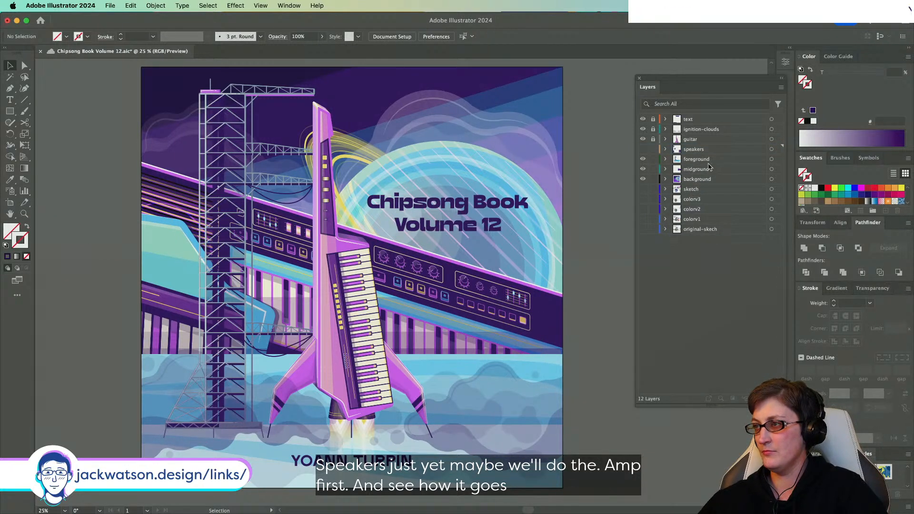
click(709, 161)
click(758, 399)
key(super+f)
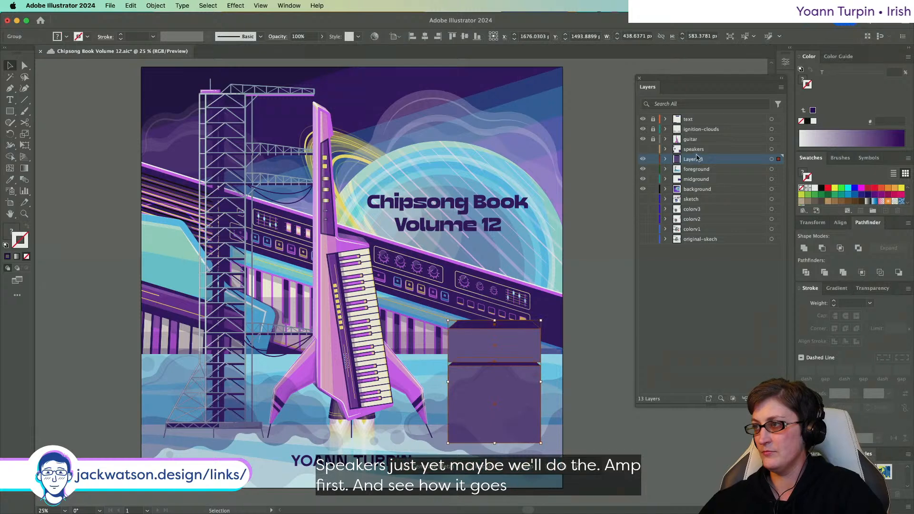
- Rename the new layer as amp and lock it
double_click(695, 160)
text(amp)
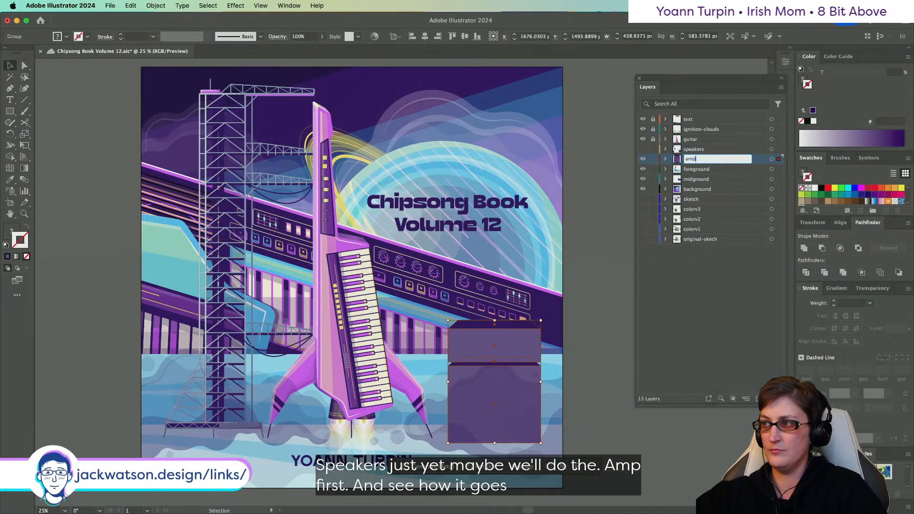
key(Return)
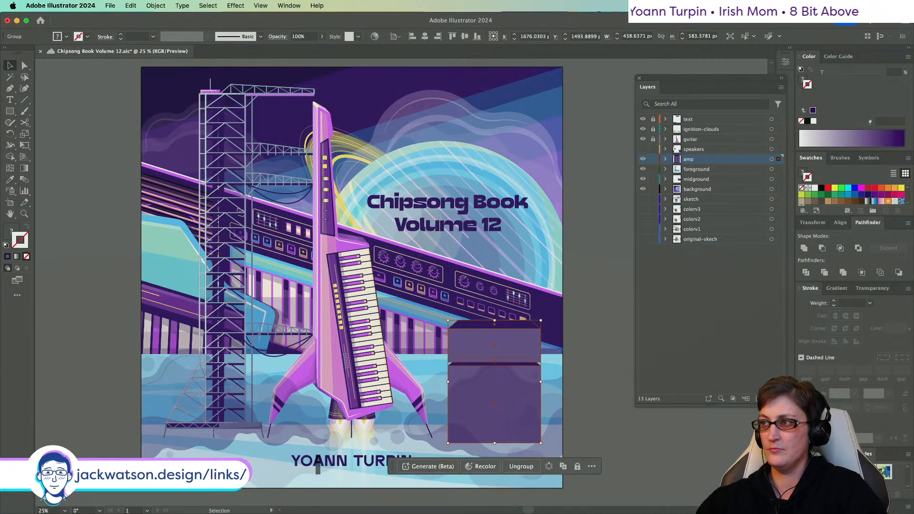
click(653, 159)
scroll(536, 309, down, 3)
scroll(536, 310, up, 5)
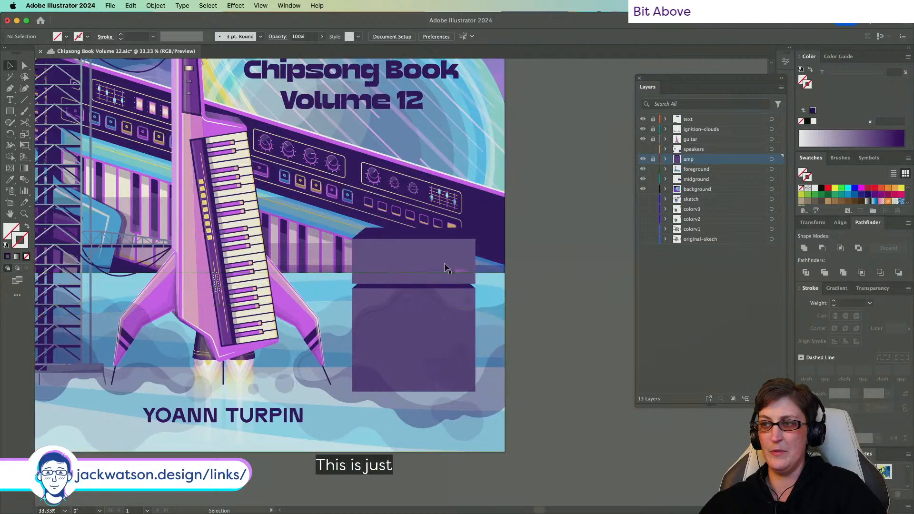
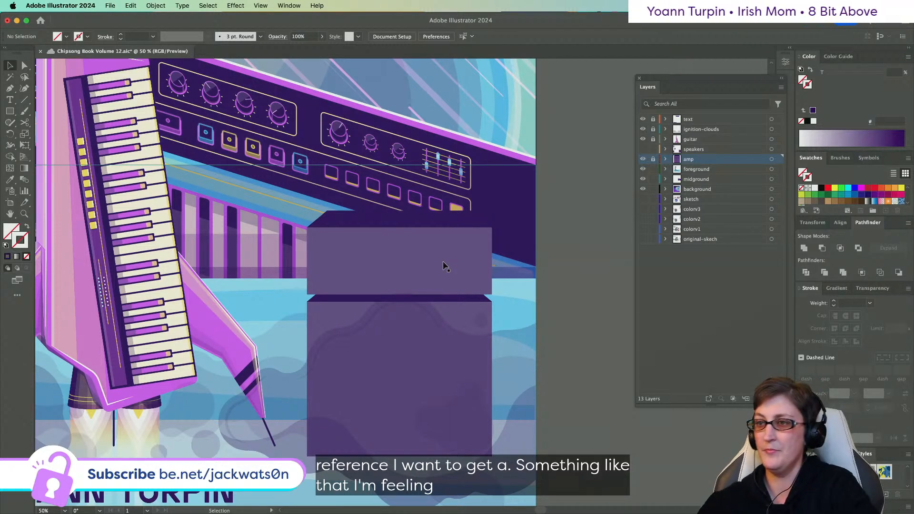
- Lock the foreground, midground and background layers and unlock the amp layer
click(399, 249)
click(407, 304)
click(361, 259)
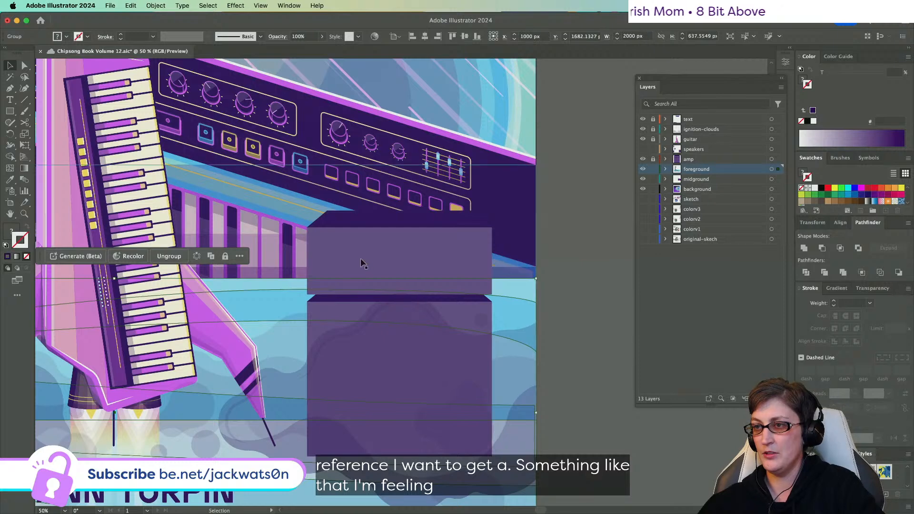
drag(654, 186, 655, 171)
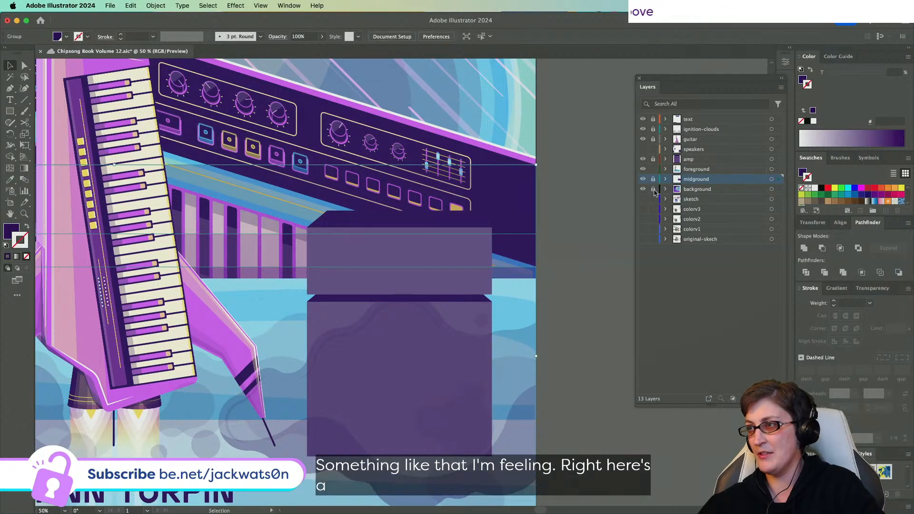
- Isolate the amp group and duplicate its upper front rectangle to the left, over the keytar's keyboard
click(390, 248)
scroll(390, 248, down, 3)
scroll(390, 249, right, 2)
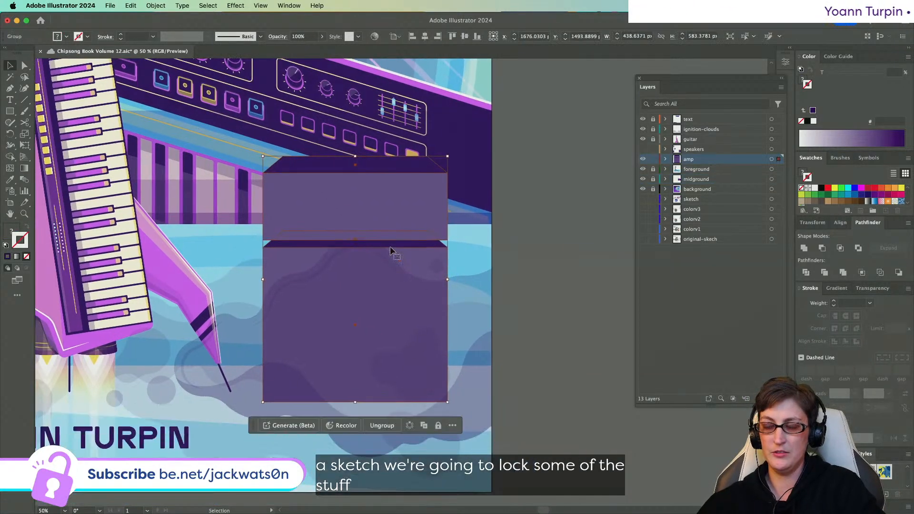
double_click(368, 249)
scroll(116, 177, left, 2)
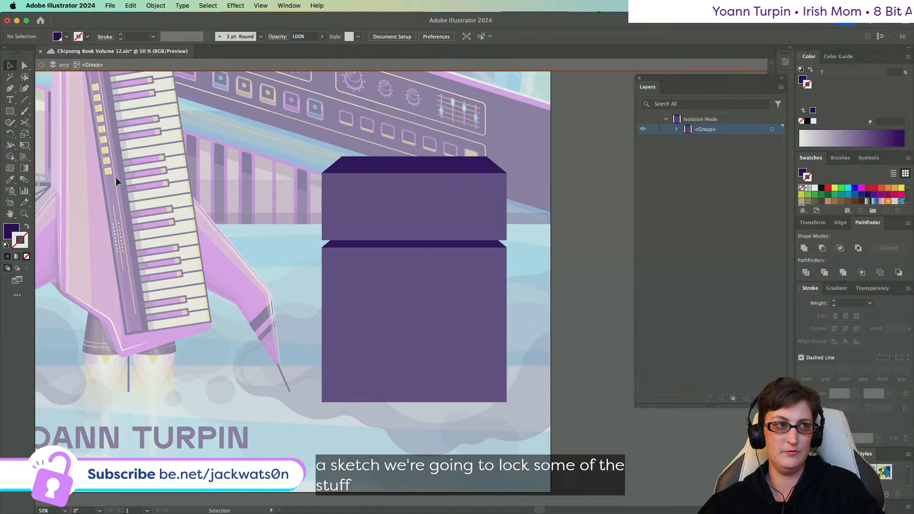
click(340, 184)
scroll(178, 147, left, 3)
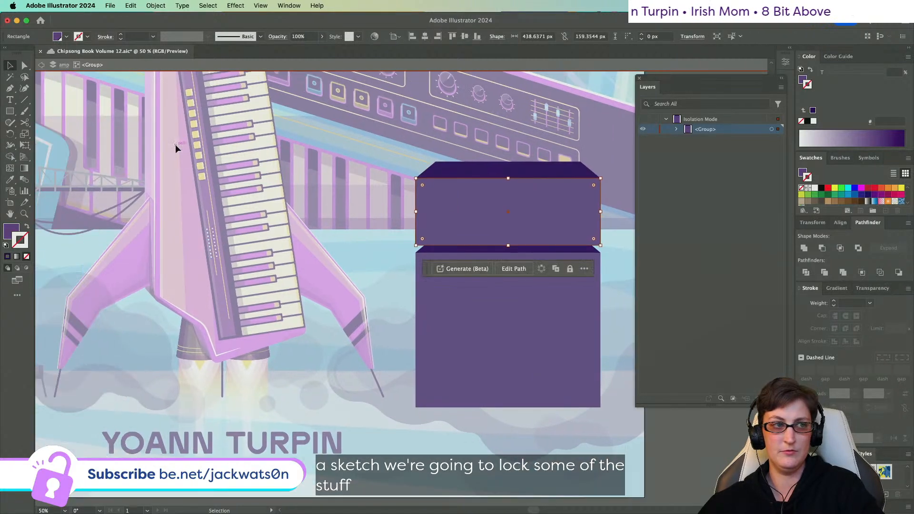
drag(462, 197, 211, 194)
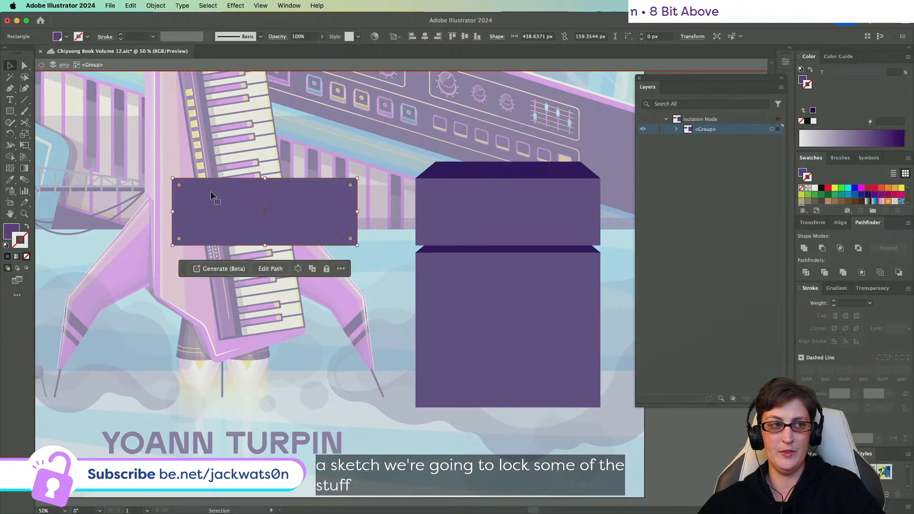
- Round all four corners of the duplicated rectangle to a radius of about 10 px
click(803, 80)
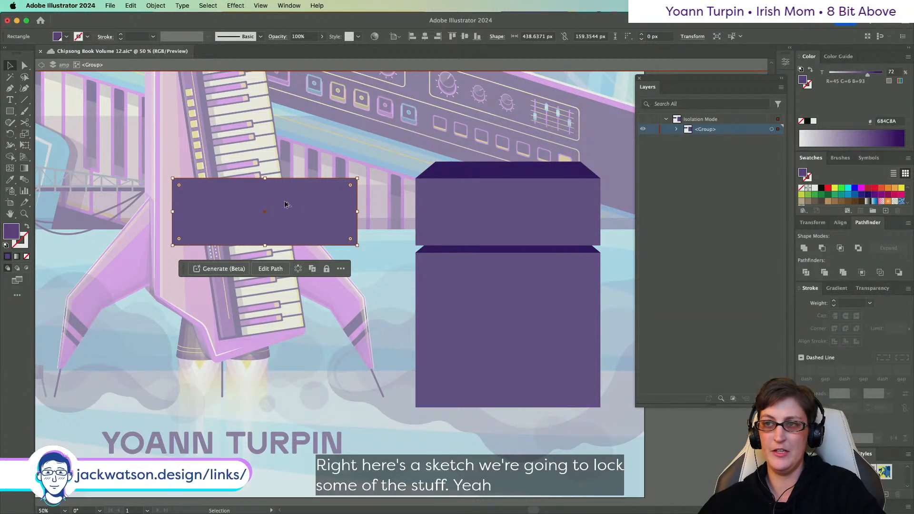
scroll(286, 204, up, 1)
scroll(286, 204, left, 2)
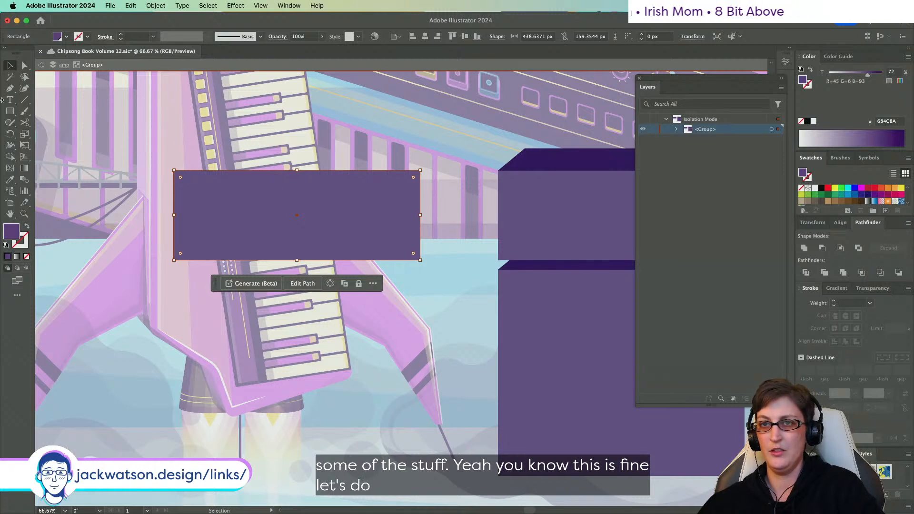
click(25, 67)
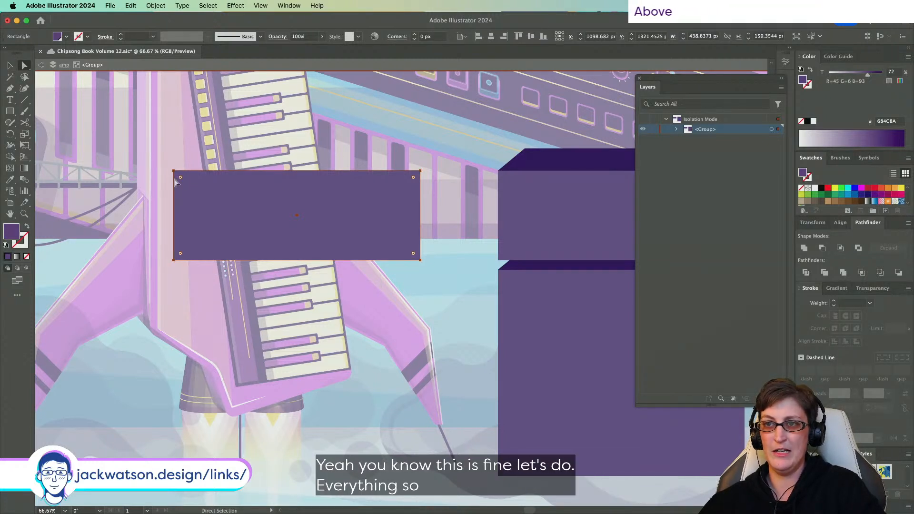
drag(181, 180, 179, 178)
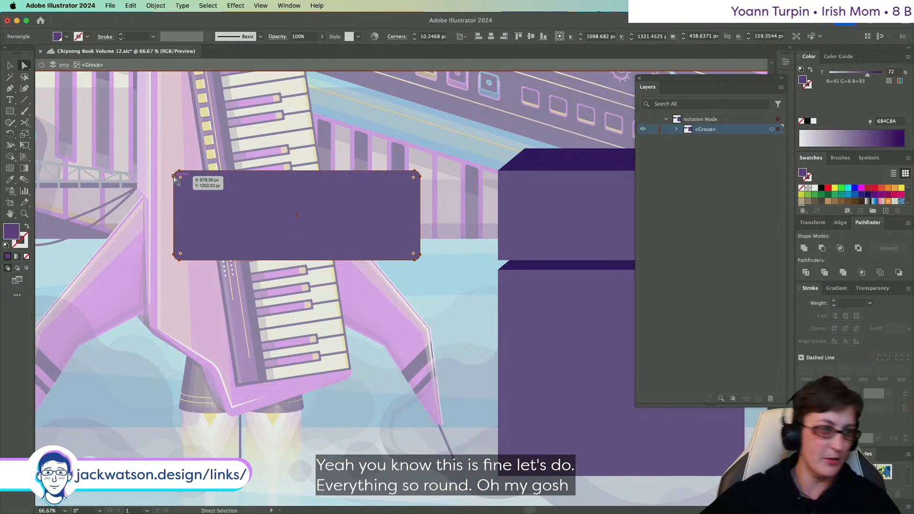
scroll(257, 204, right, 2)
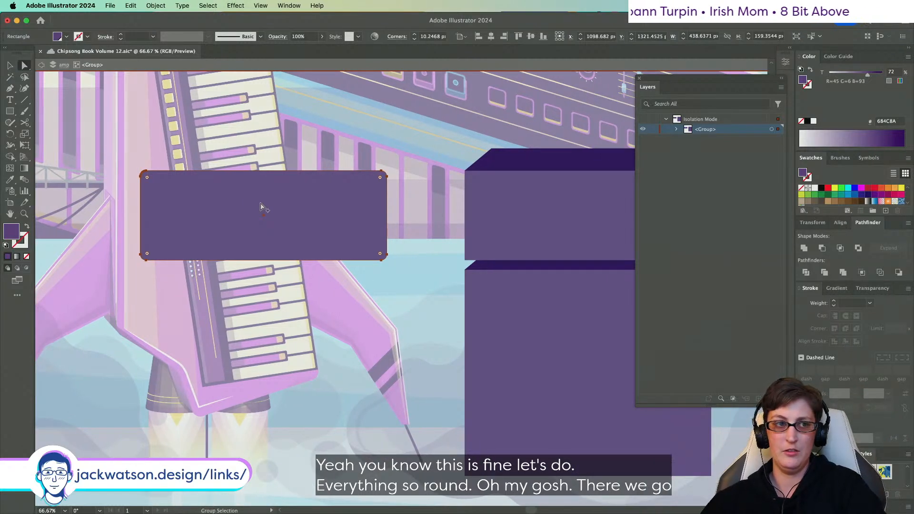
scroll(261, 205, up, 2)
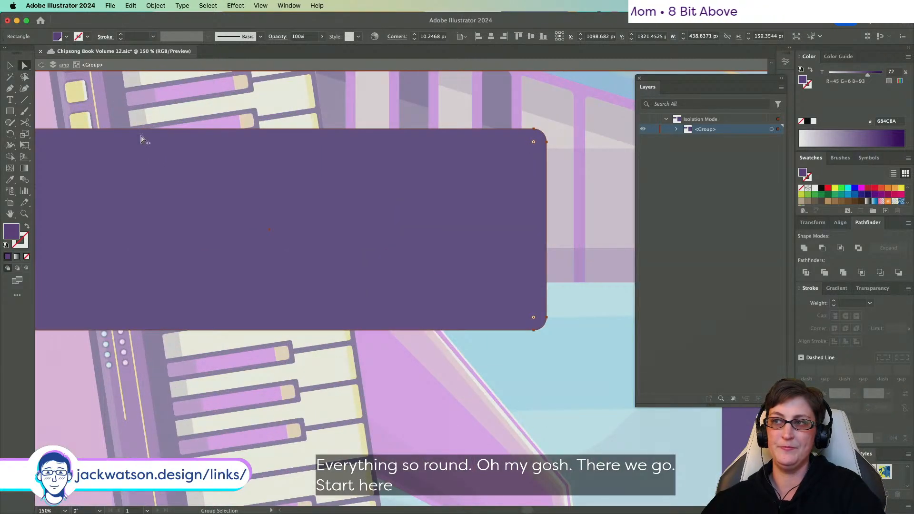
scroll(141, 136, down, 1)
scroll(141, 136, up, 2)
scroll(142, 139, up, 1)
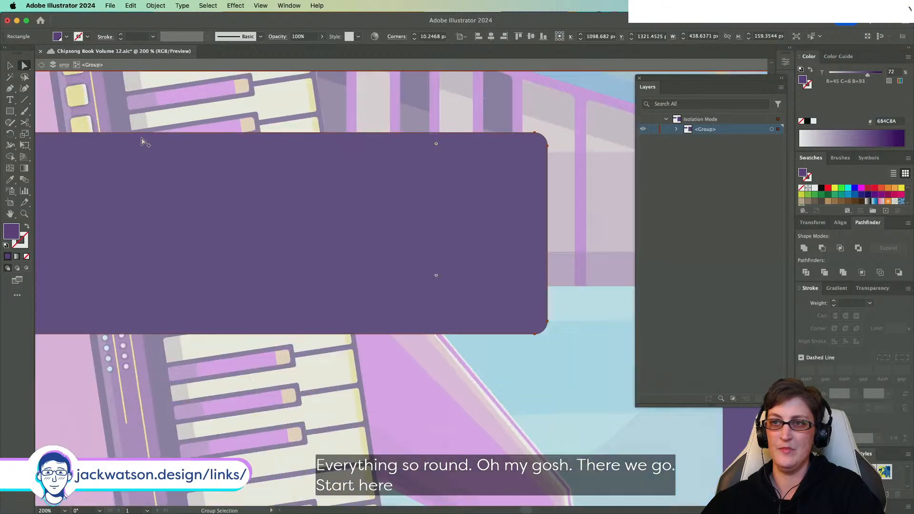
scroll(145, 142, down, 1)
scroll(145, 142, left, 1)
click(156, 5)
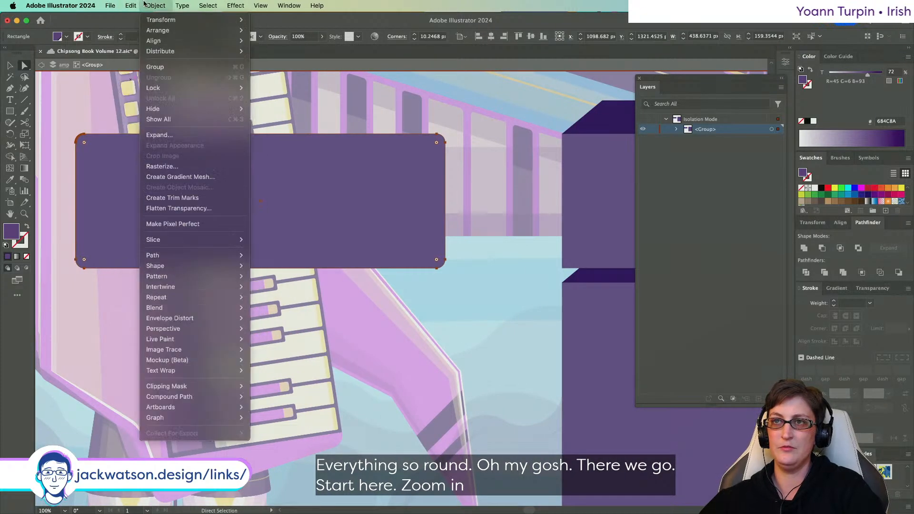
mouse_move(188, 256)
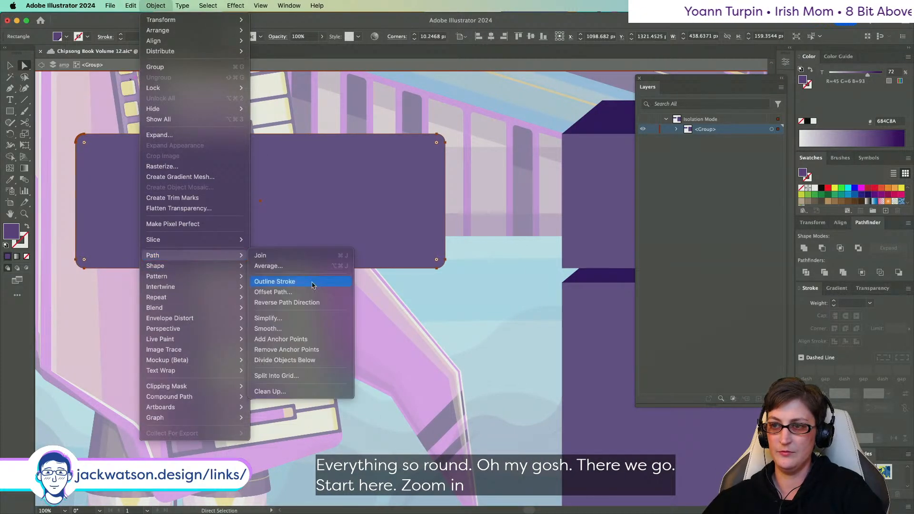
click(308, 292)
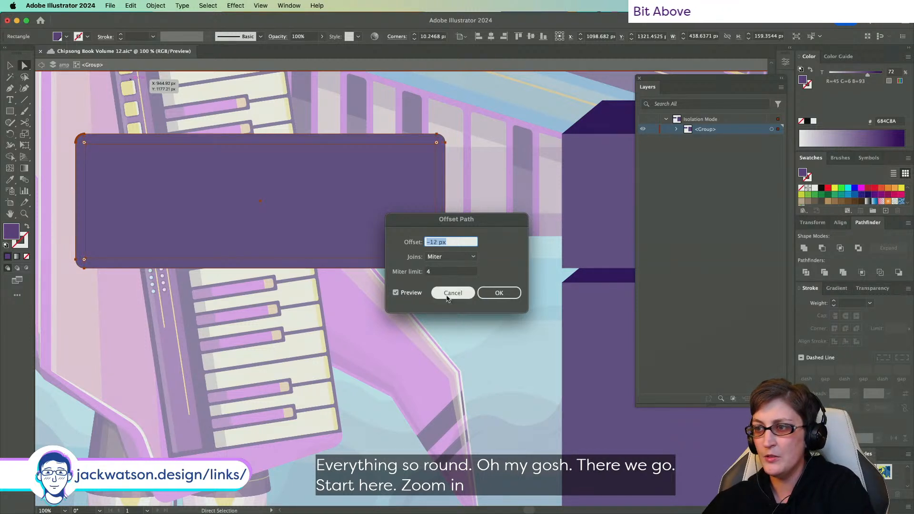
click(452, 293)
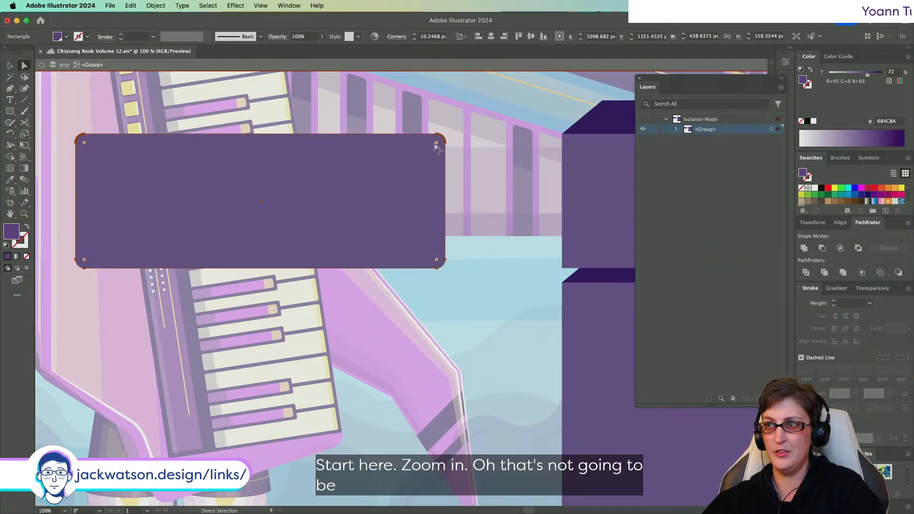
- Round the duplicated rectangle's corners to about 18 px and offset its path inward, making an inner rectangle about 413 by 133 px
drag(435, 147, 431, 149)
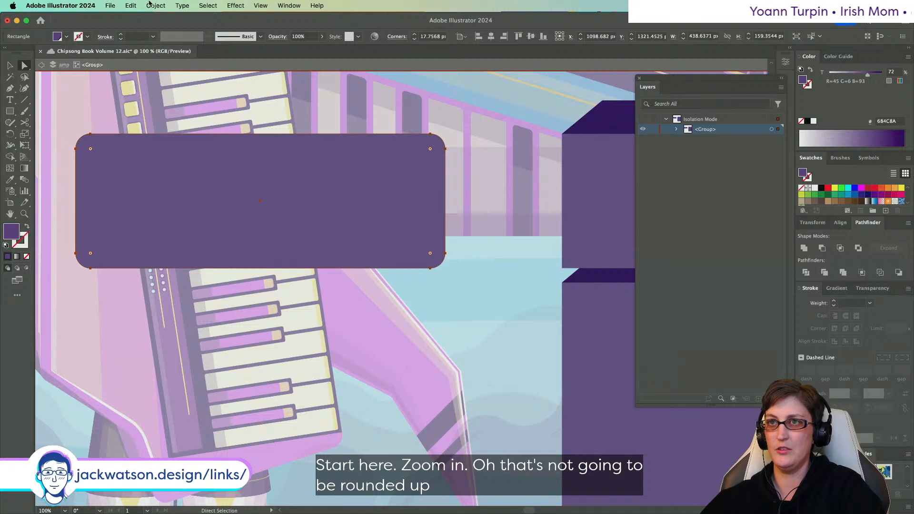
click(150, 4)
mouse_move(177, 255)
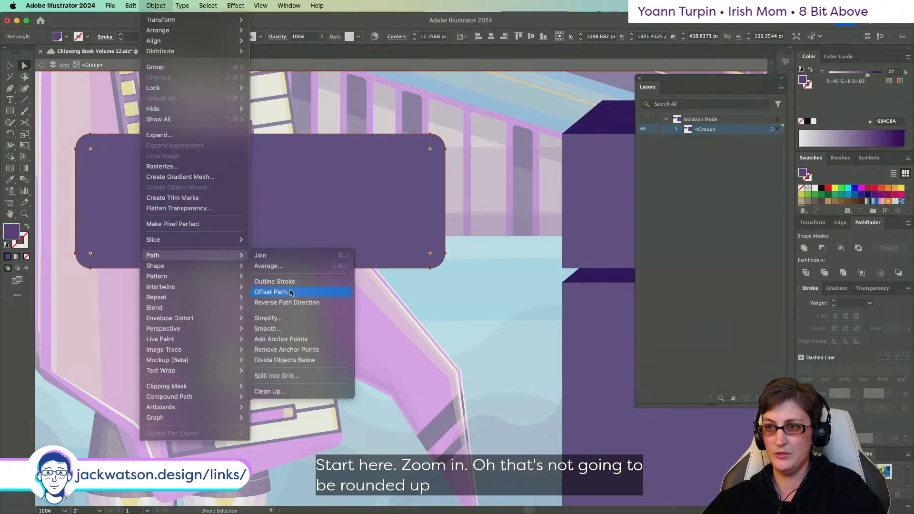
click(290, 292)
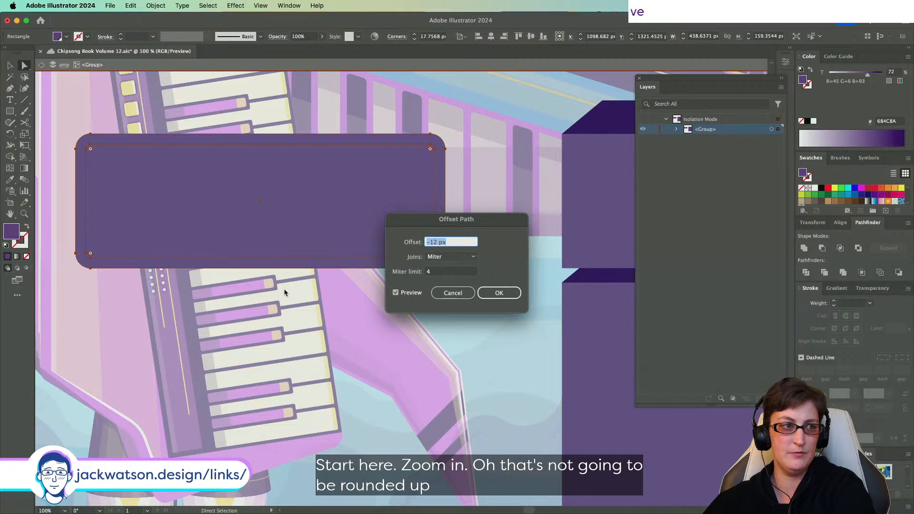
click(499, 293)
- Fill the inner rectangle with the bright pink E552FF swatch
scroll(829, 200, down, 2)
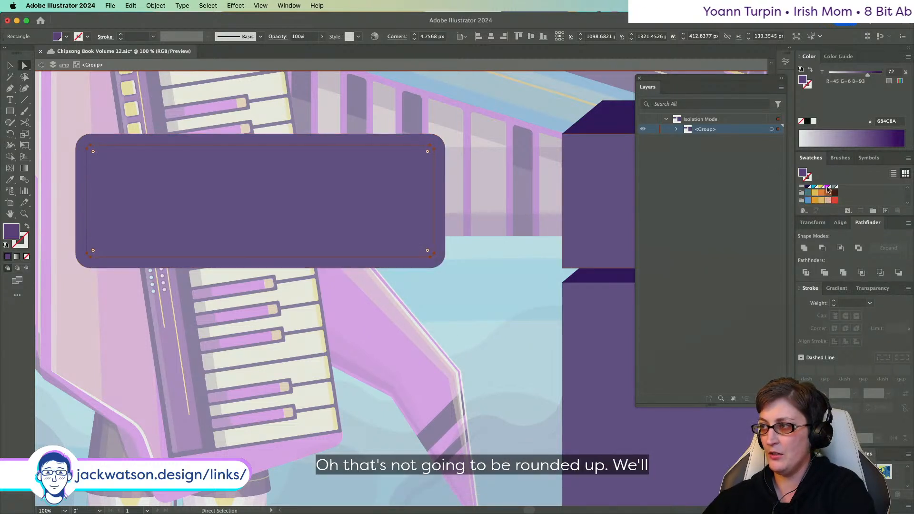
click(826, 188)
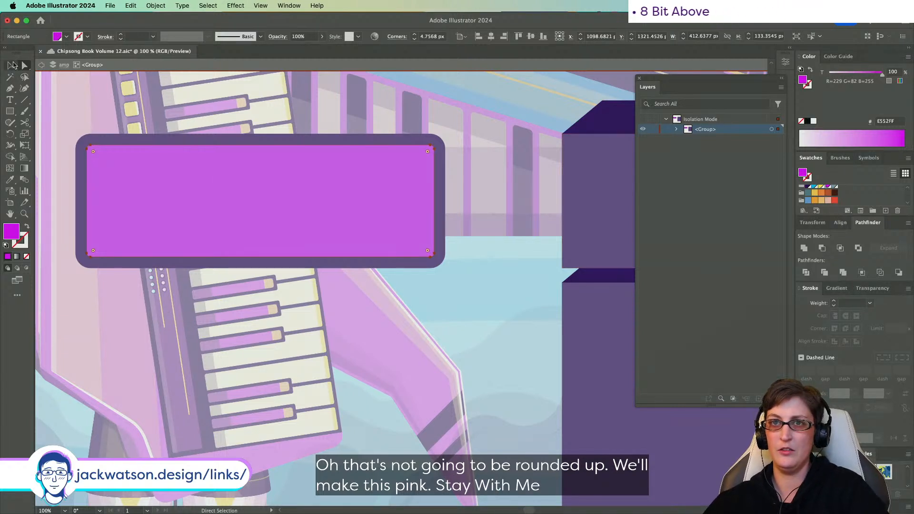
click(11, 65)
click(146, 151)
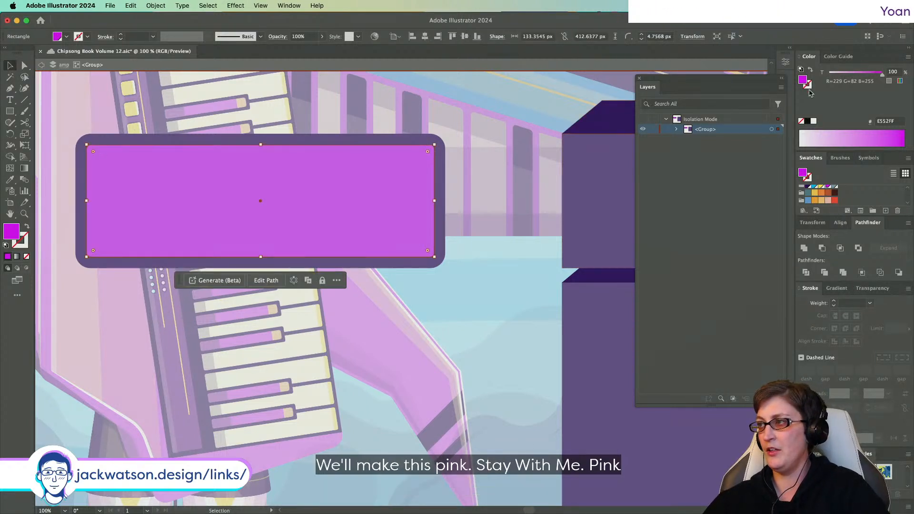
click(822, 204)
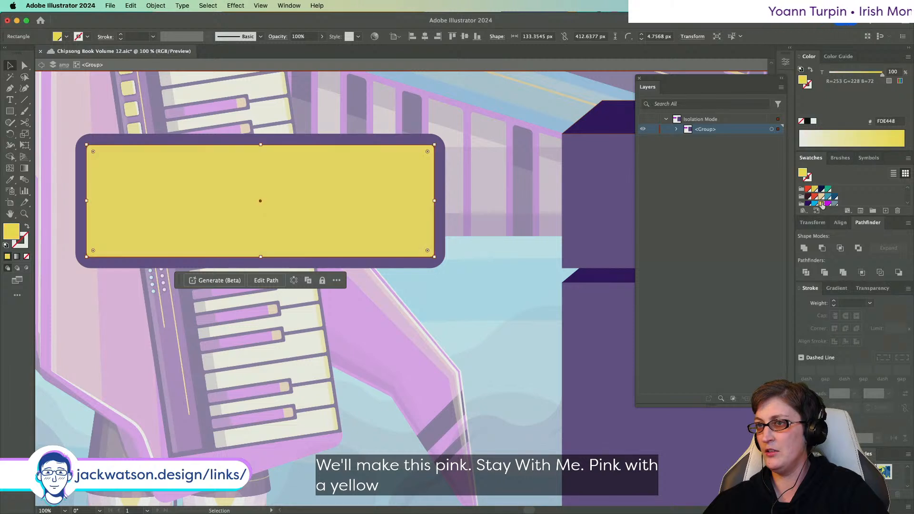
key(super+z)
- Give the pink inner rectangle a 4 pt outline in the yellow FDE448 swatch
click(806, 85)
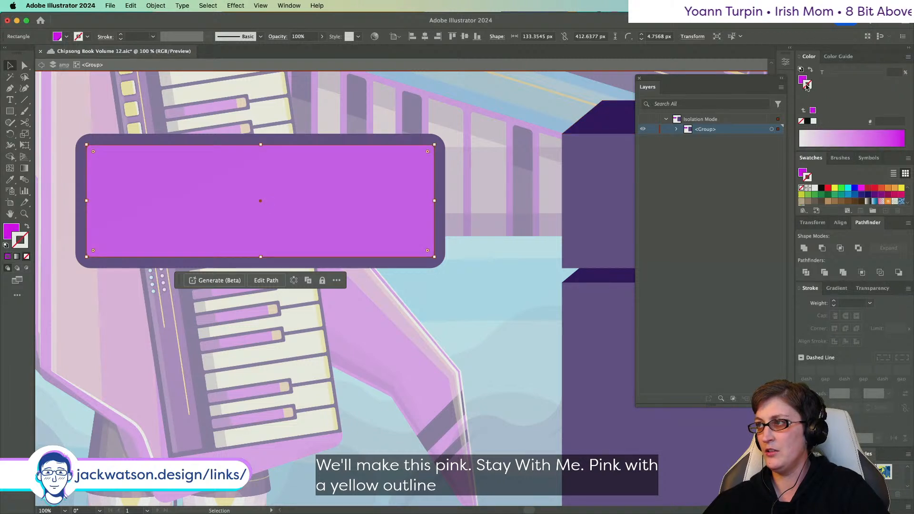
scroll(819, 198, down, 3)
click(820, 190)
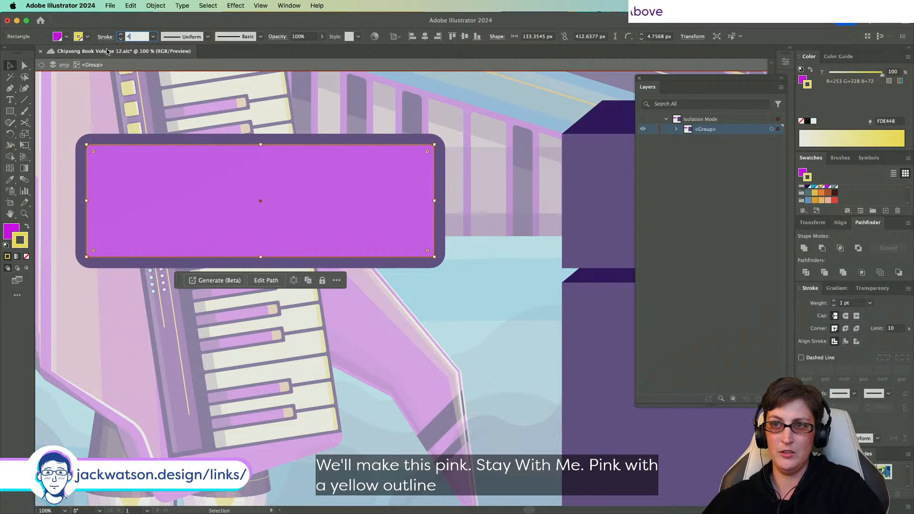
text(4)
key(Tab)
click(119, 90)
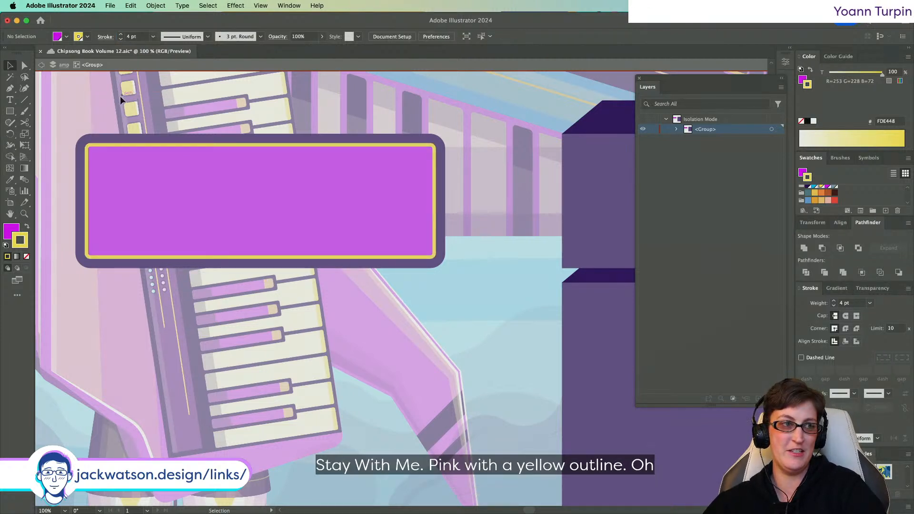
- Lighten the inner rectangle's yellow outline to a 25% tint
click(164, 167)
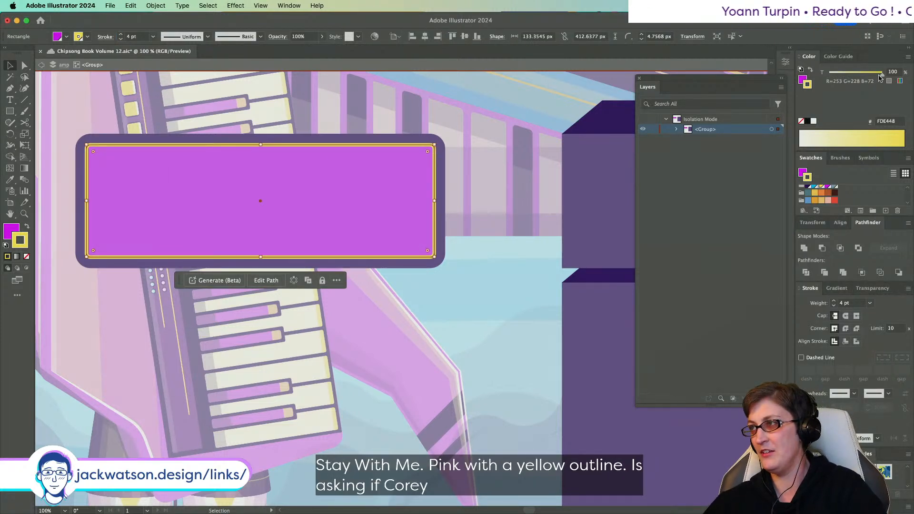
drag(881, 75, 859, 75)
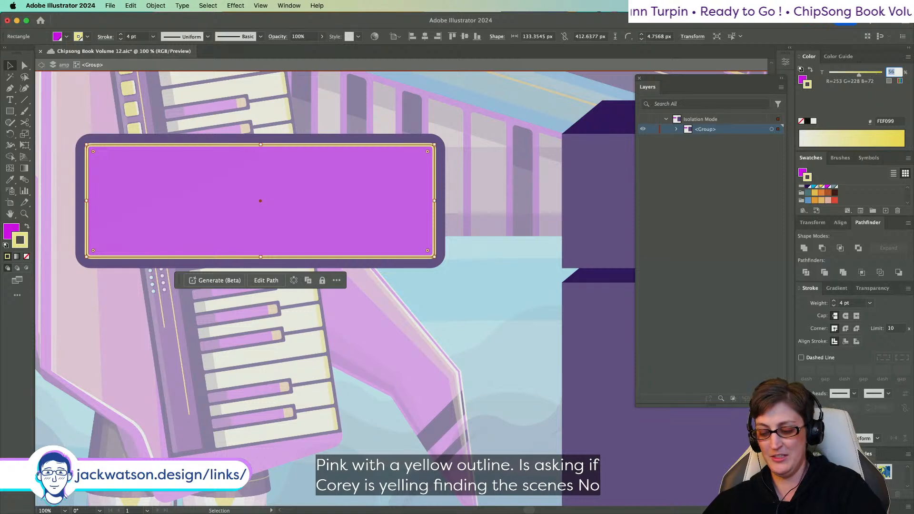
text(25)
key(Tab)
click(401, 306)
- Place a copy of the outer purple rounded rectangle in front of the pink panel and lower the copy's opacity to 31%
scroll(205, 202, left, 2)
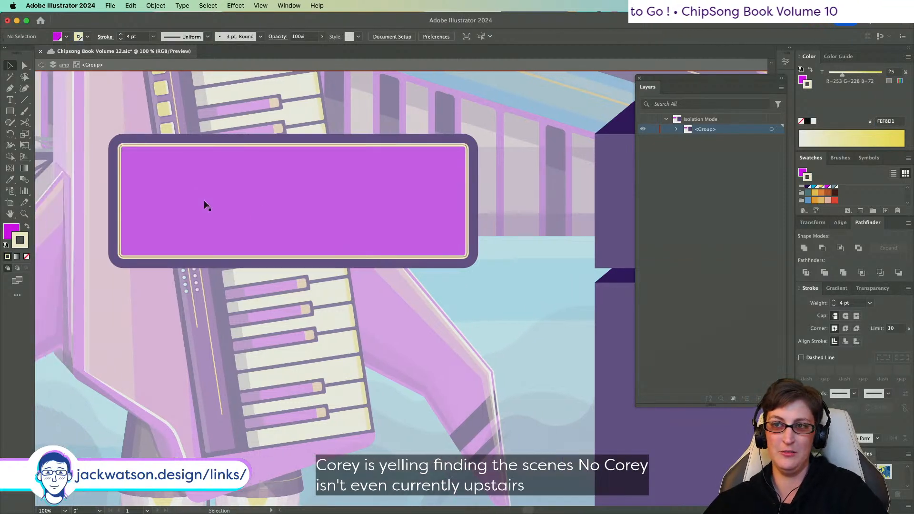
scroll(276, 214, up, 2)
scroll(276, 213, left, 5)
scroll(275, 212, up, 1)
scroll(286, 205, right, 6)
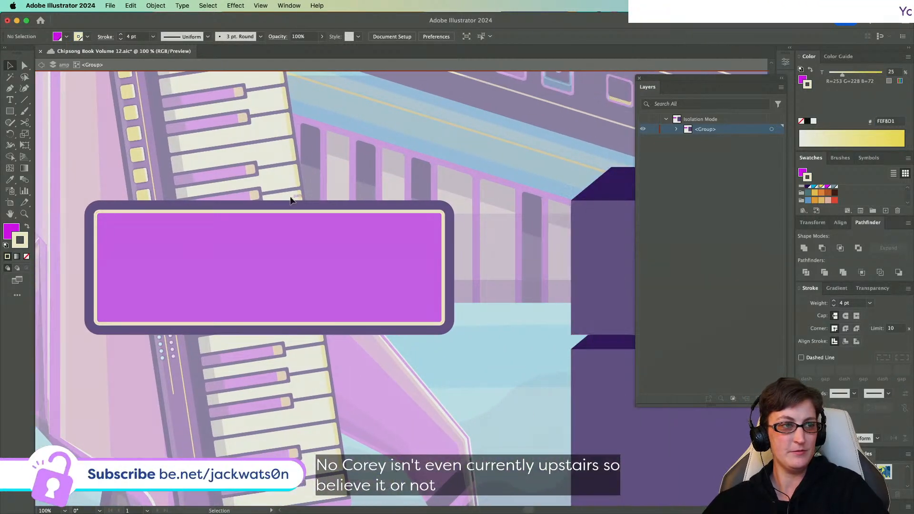
click(134, 211)
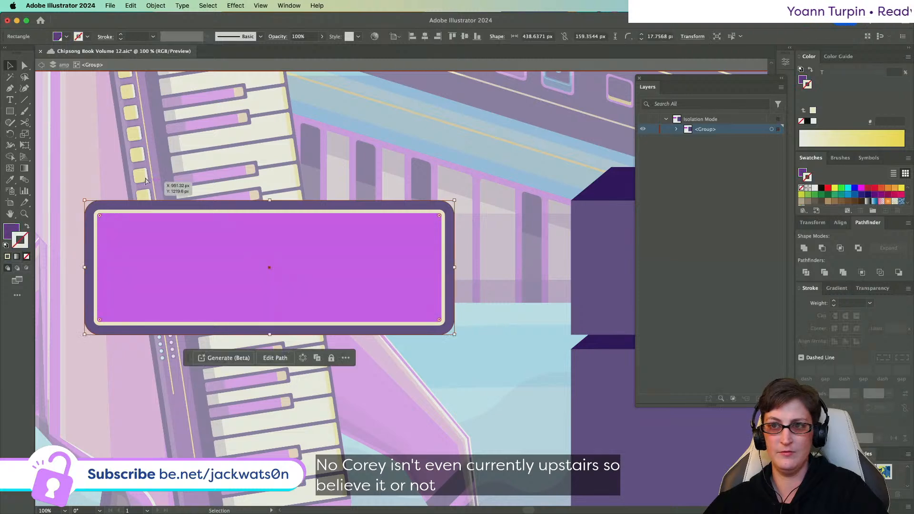
key(super+shift+bracketright)
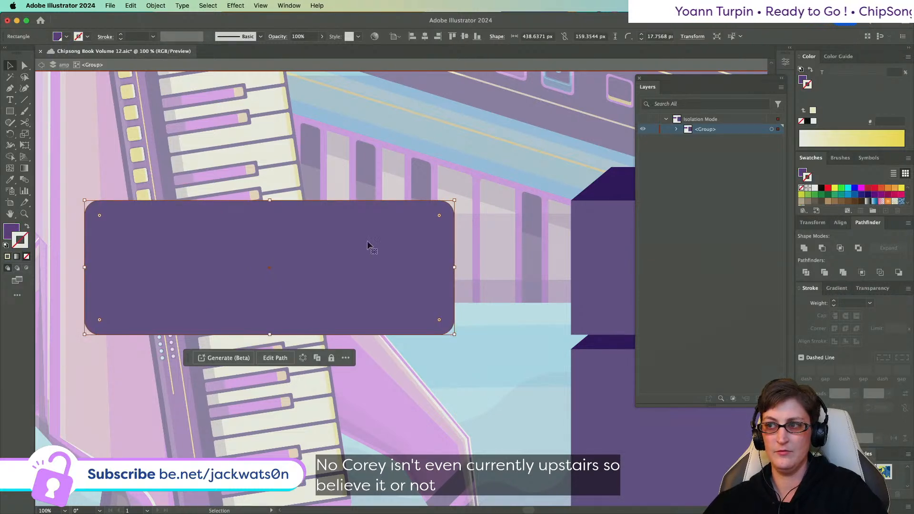
click(154, 6)
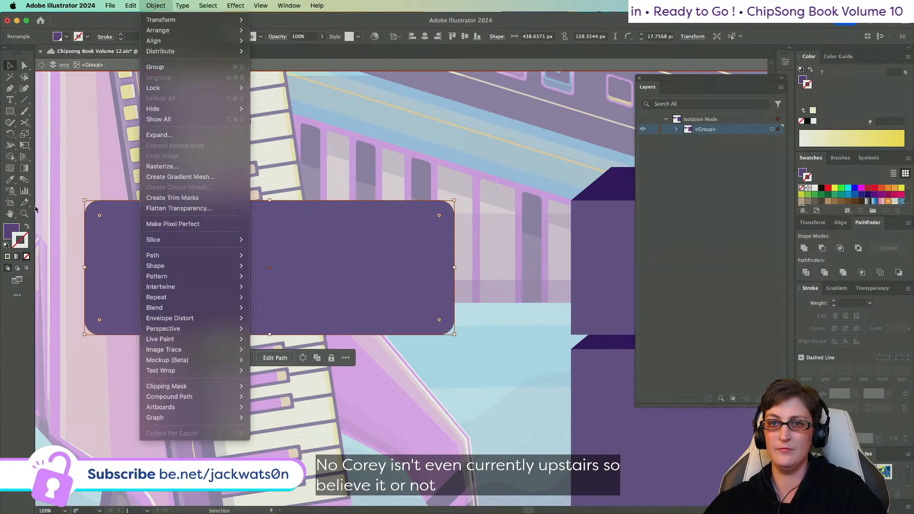
click(26, 225)
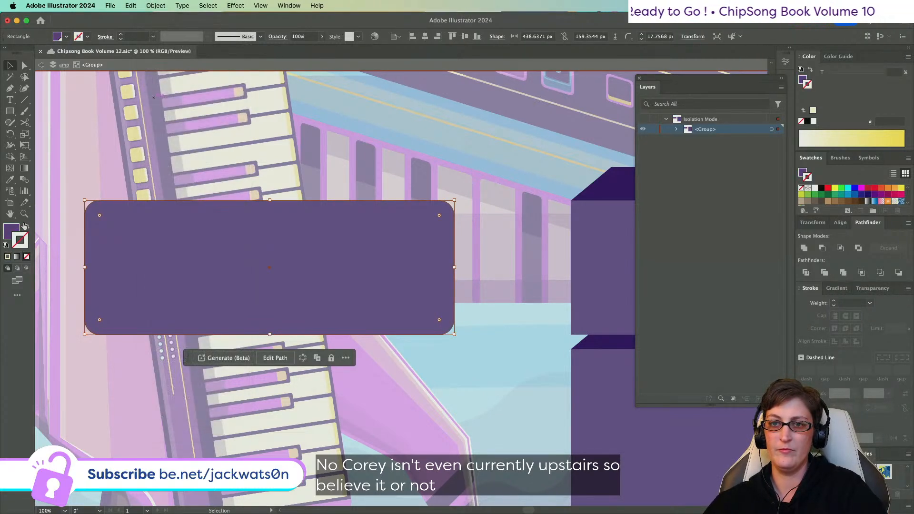
click(314, 38)
drag(320, 48, 296, 48)
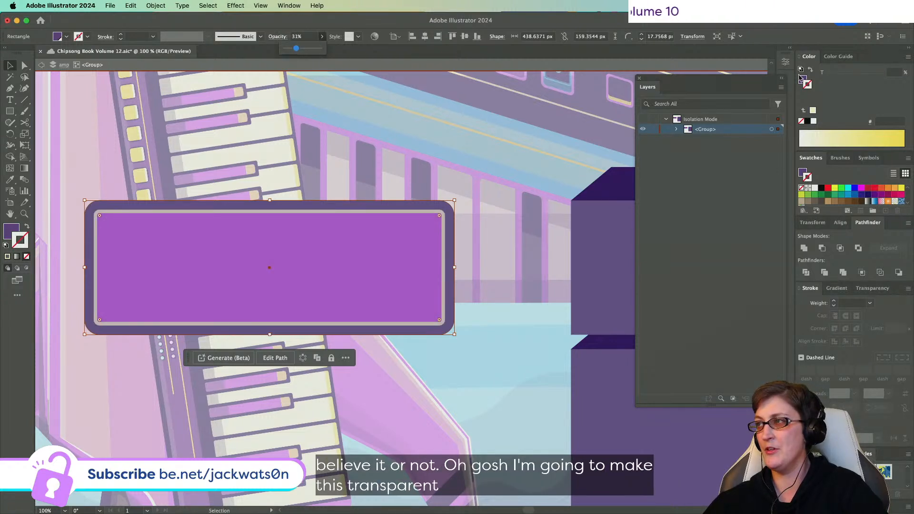
- Cut the translucent copy, set the outer purple rectangle's fill tint to 75%, and paste the copy back in front
click(802, 79)
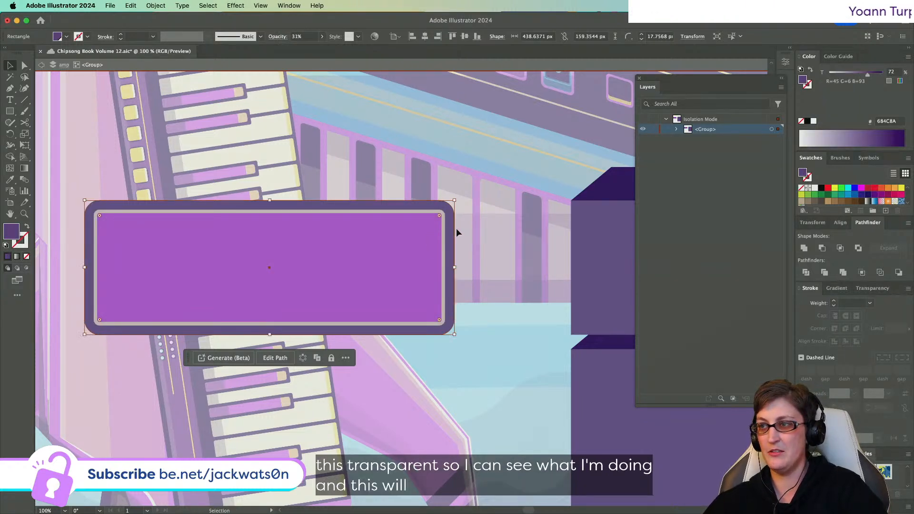
key(super+z)
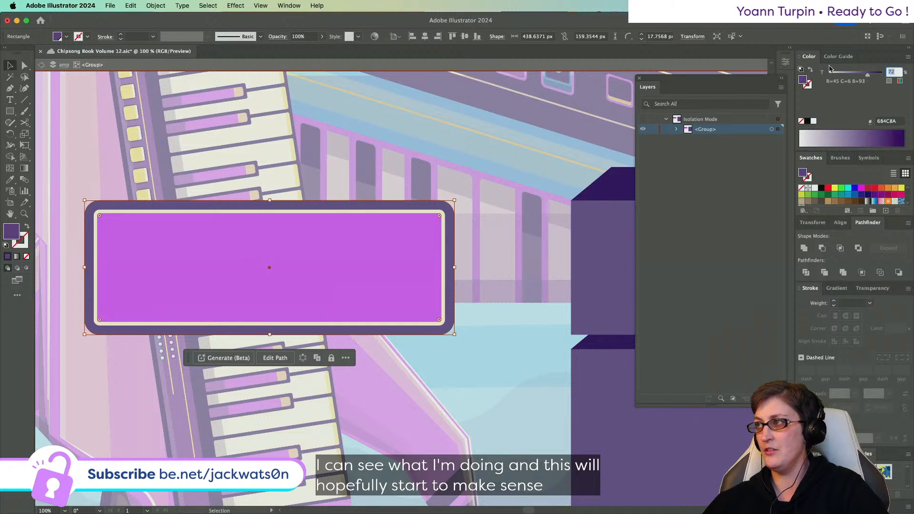
text(50)
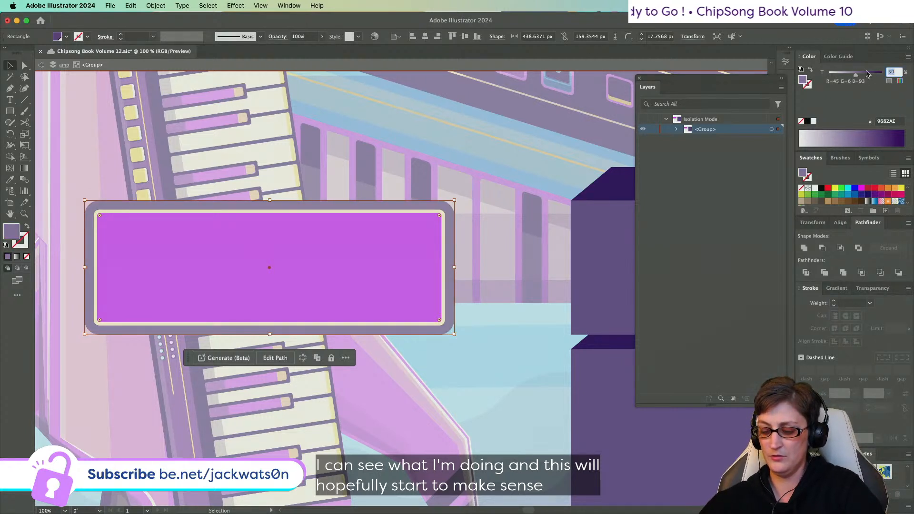
text(60)
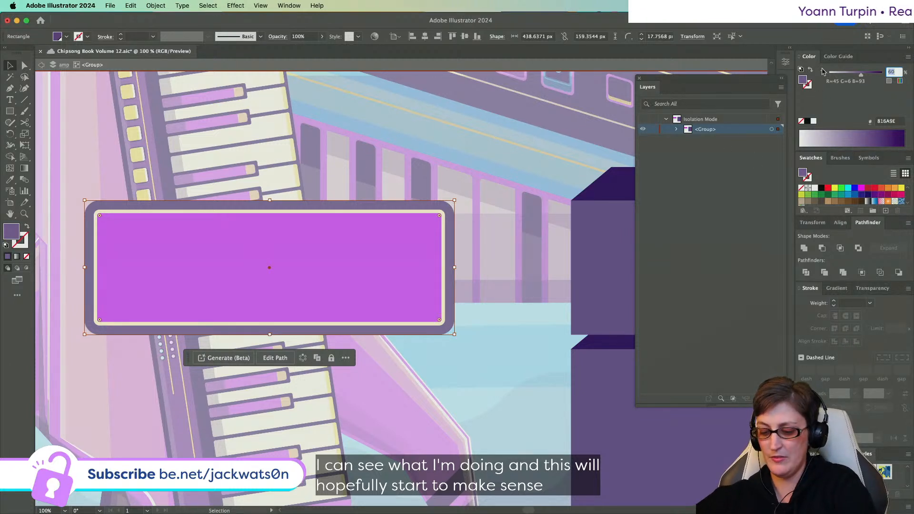
text(75)
scroll(523, 137, right, 1)
key(Return)
key(super+f)
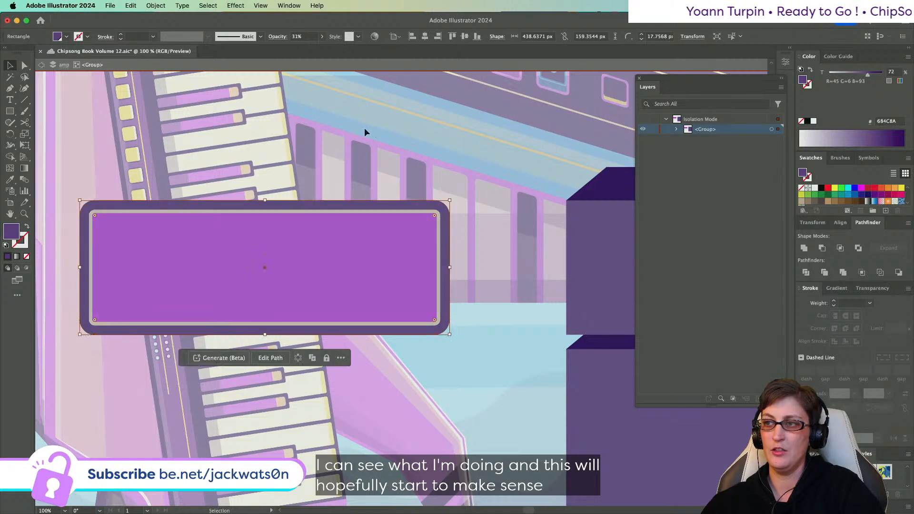
- Offset the path of the translucent front rectangle by -18 px with mitered joins
click(156, 5)
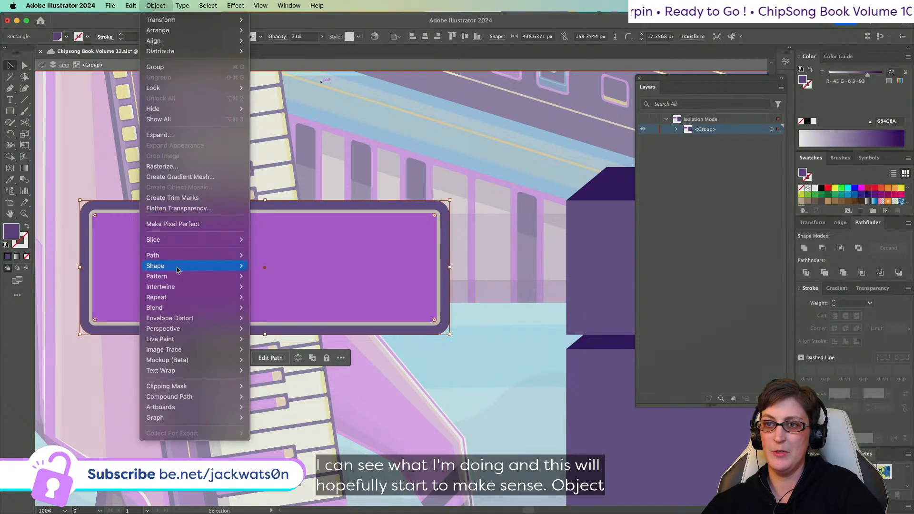
click(267, 292)
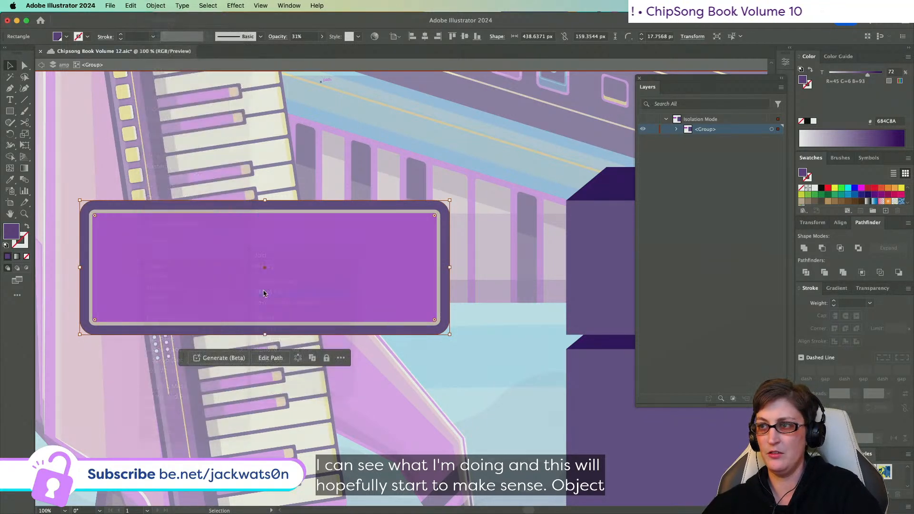
drag(467, 226, 534, 229)
key(Down)
key(Down)
key(Down)
key(Down)
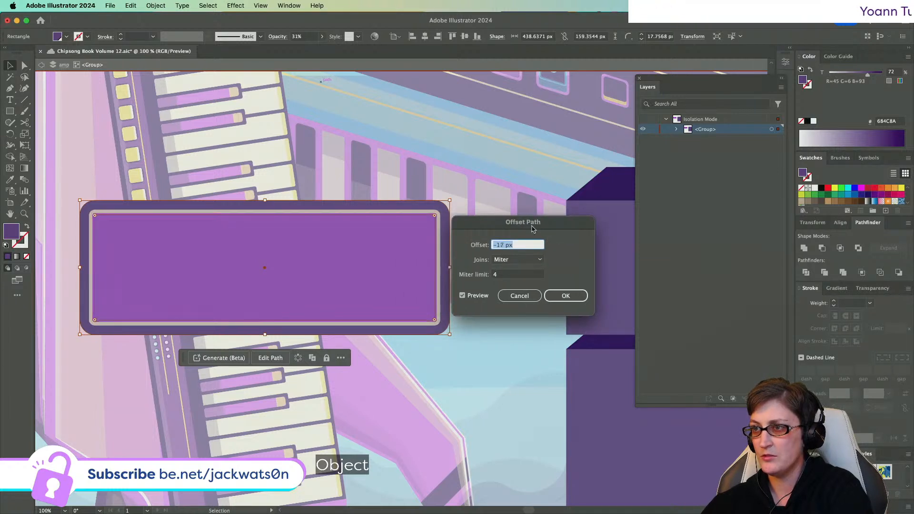
click(552, 296)
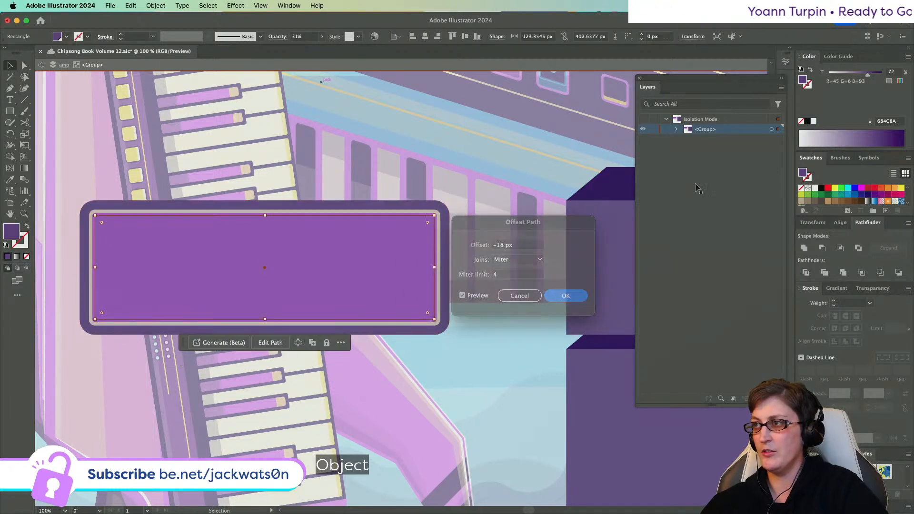
- Cut the two translucent rectangles, hide the group's other shapes, and paste the two rectangles back in front
click(677, 129)
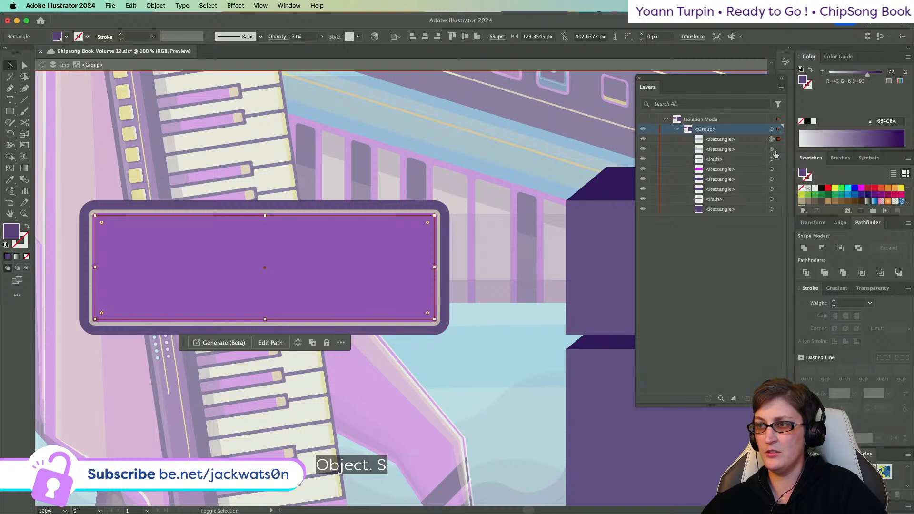
shift+click(771, 149)
key(Delete)
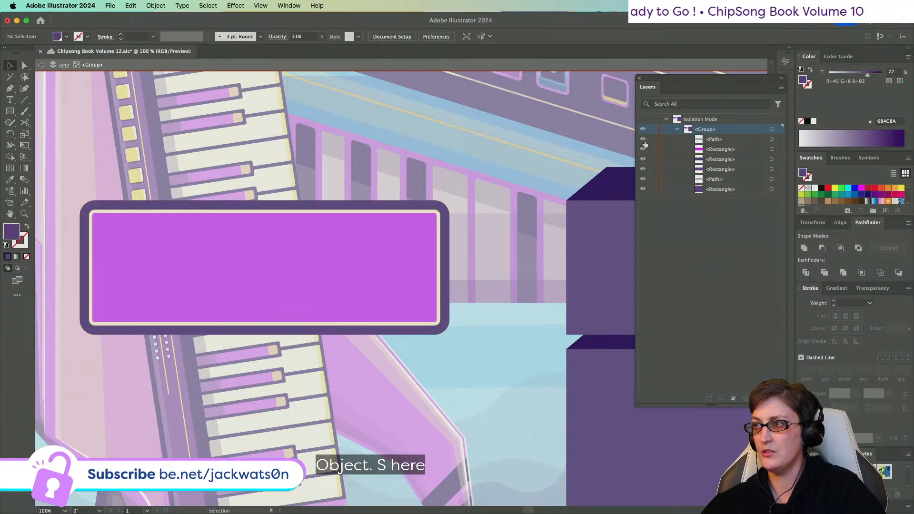
key(super+f)
click(356, 385)
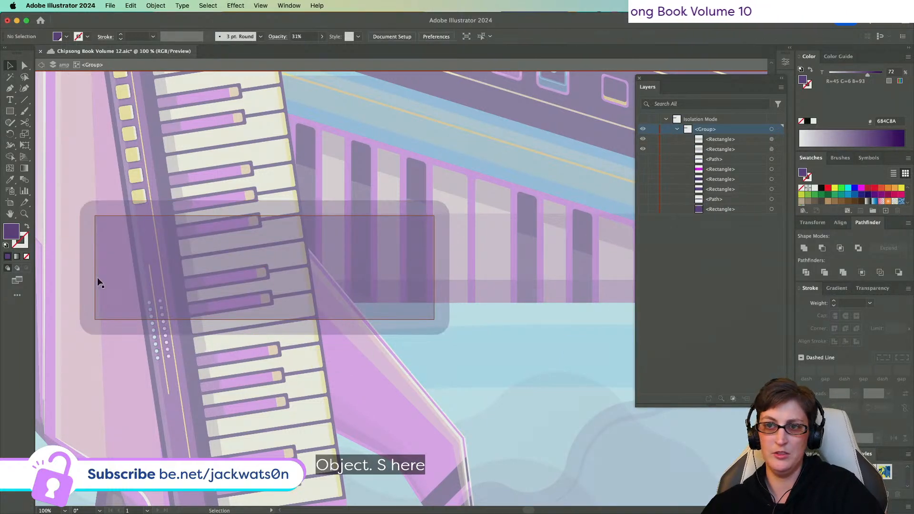
scroll(90, 236, left, 3)
scroll(155, 231, up, 1)
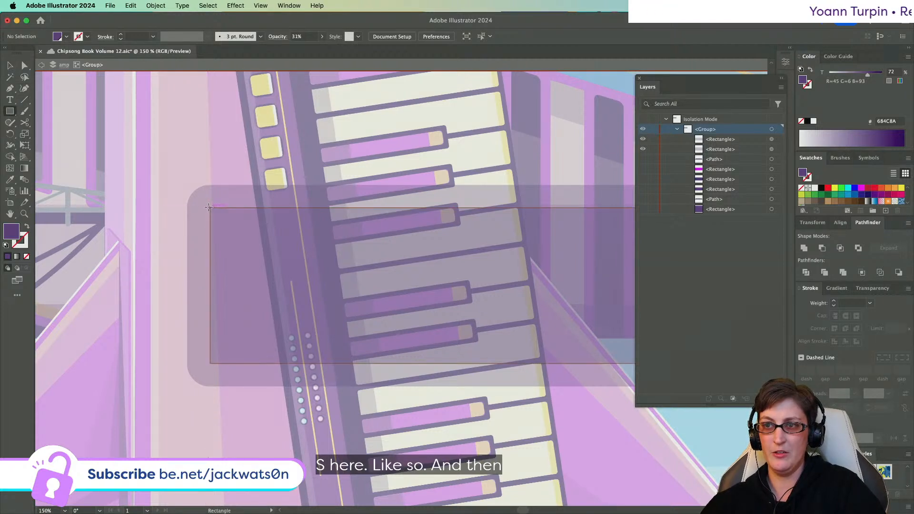
- Draw a square centred on the inner translucent rectangle's upper-left corner and resize it to about 46 px
drag(210, 208, 224, 168)
key(v)
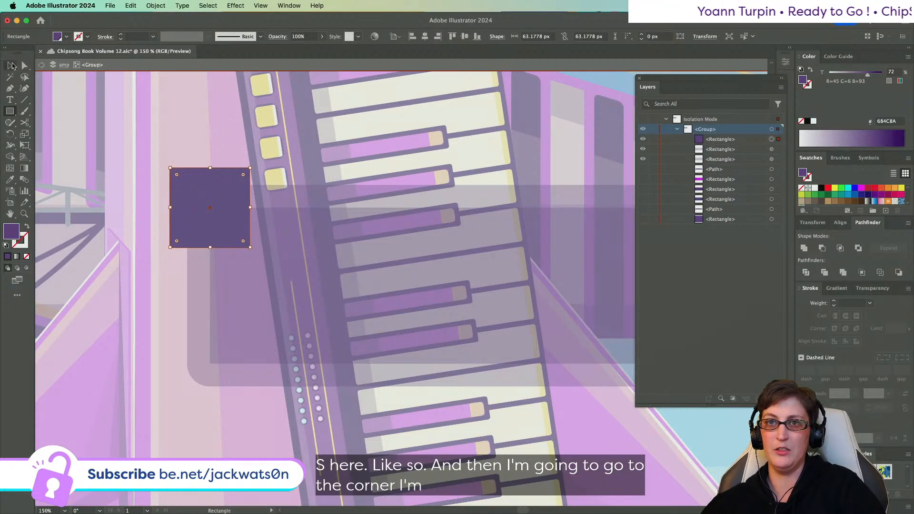
click(183, 233)
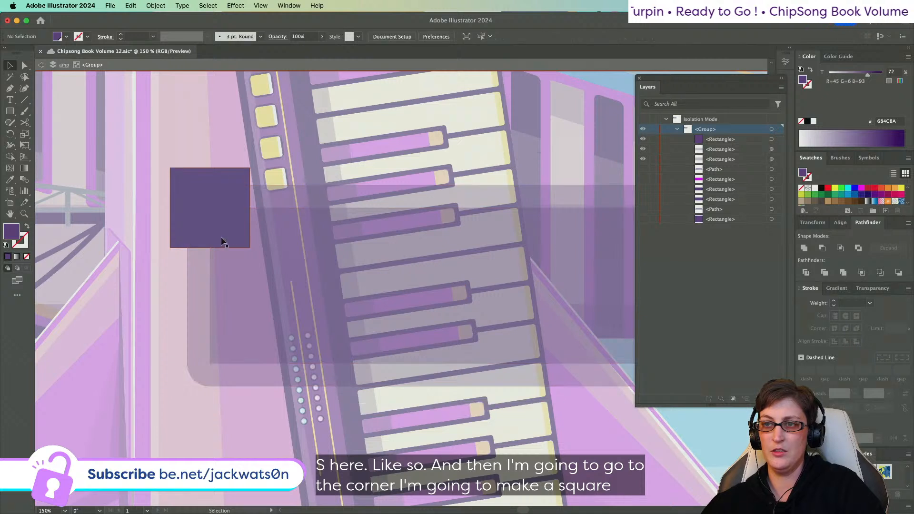
drag(252, 249, 239, 236)
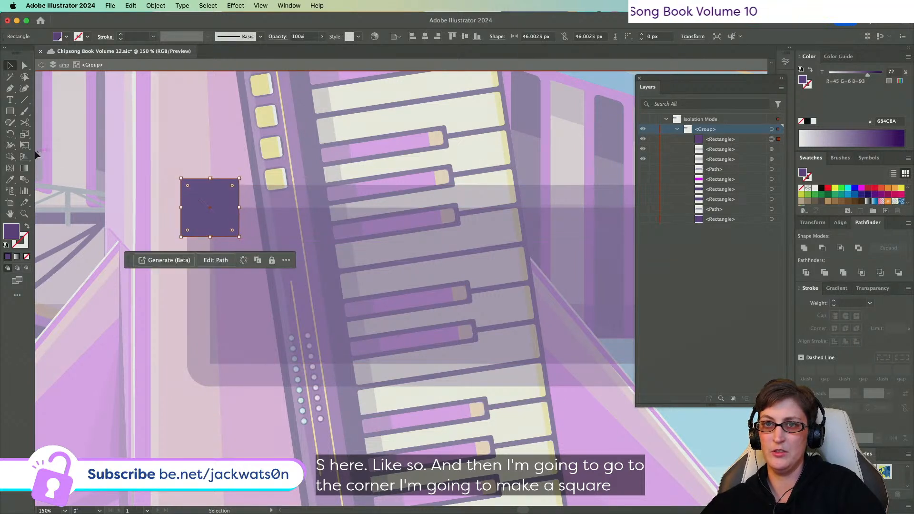
- Match the square's fill and opacity to the translucent rectangles and shrink it toward its upper-left corner
click(10, 180)
click(285, 200)
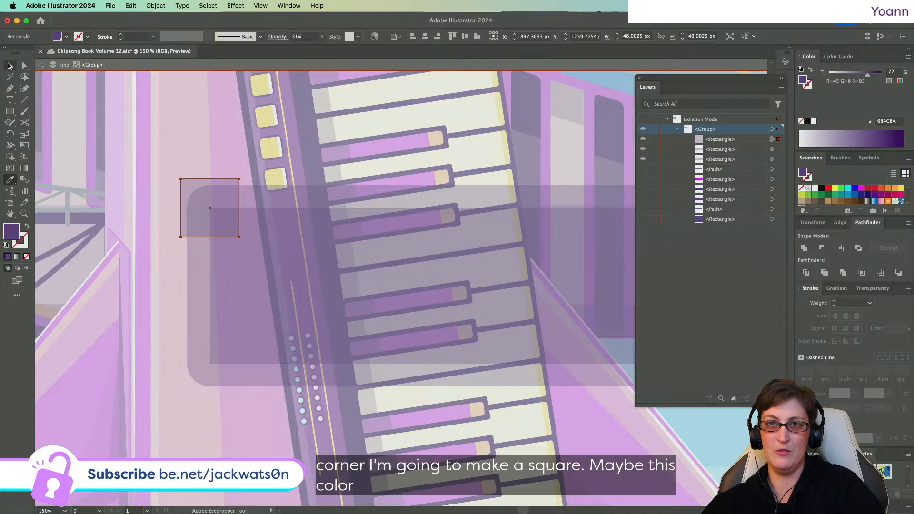
key(v)
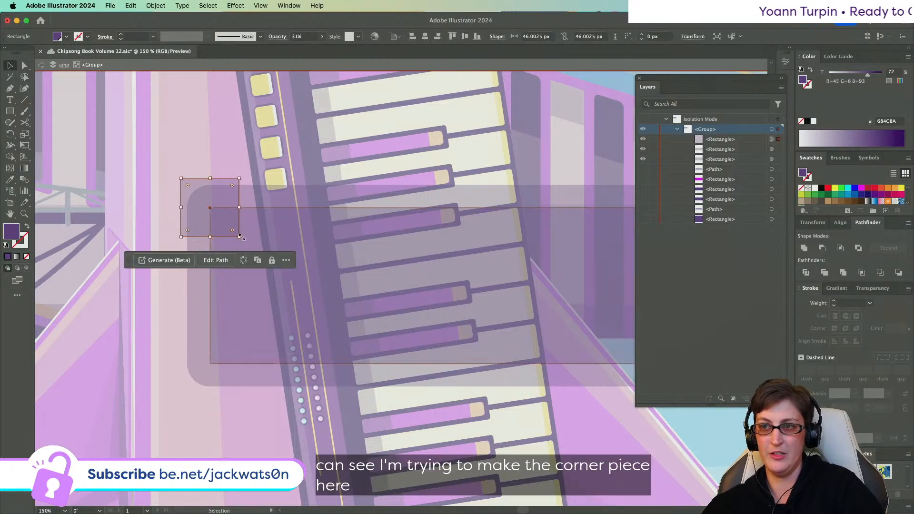
drag(240, 236, 229, 230)
- Subtract the inner translucent rectangle from the outer one and intersect the resulting frame with the corner square
drag(250, 161, 260, 239)
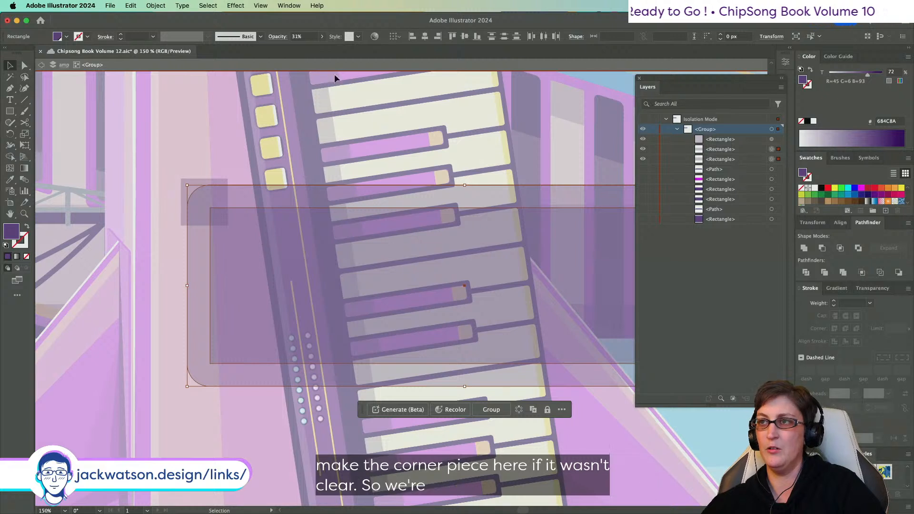
click(823, 249)
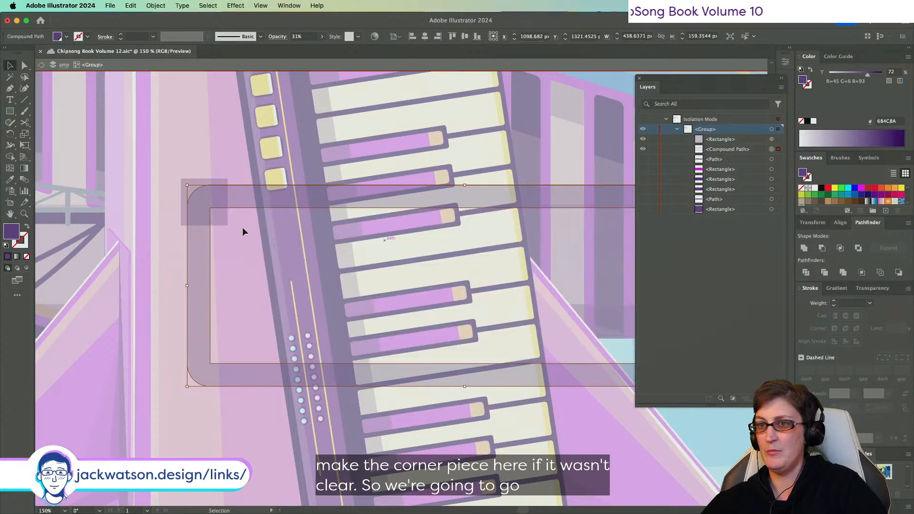
drag(128, 163, 272, 214)
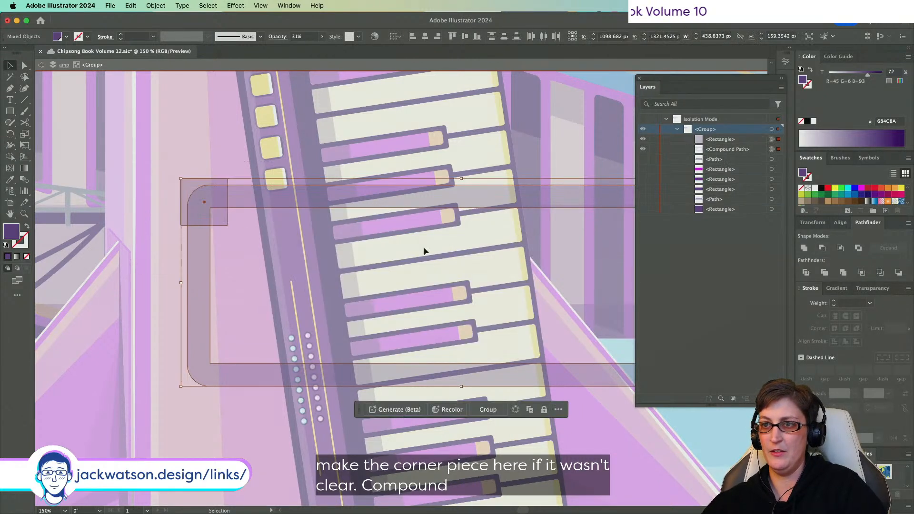
click(841, 249)
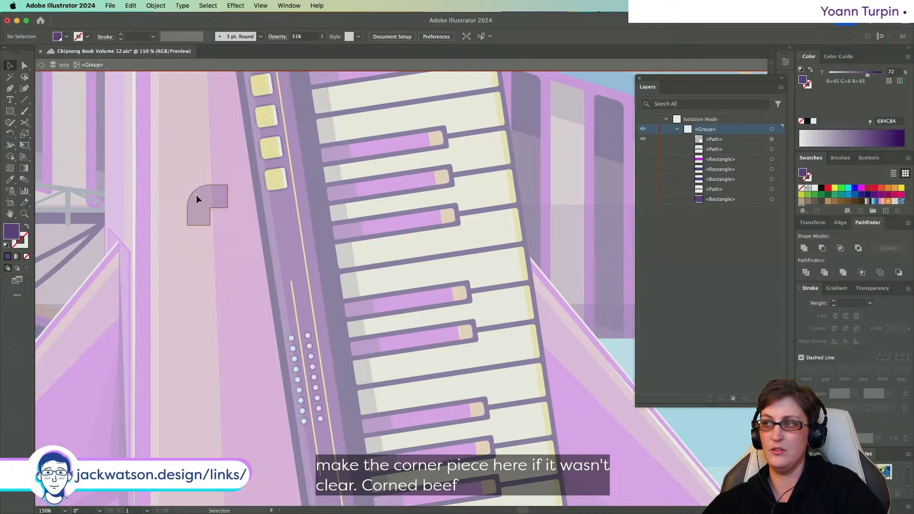
- Show the hidden panel shapes again and set the corner piece to 100% opacity and an 88% fill tint
drag(644, 147, 646, 207)
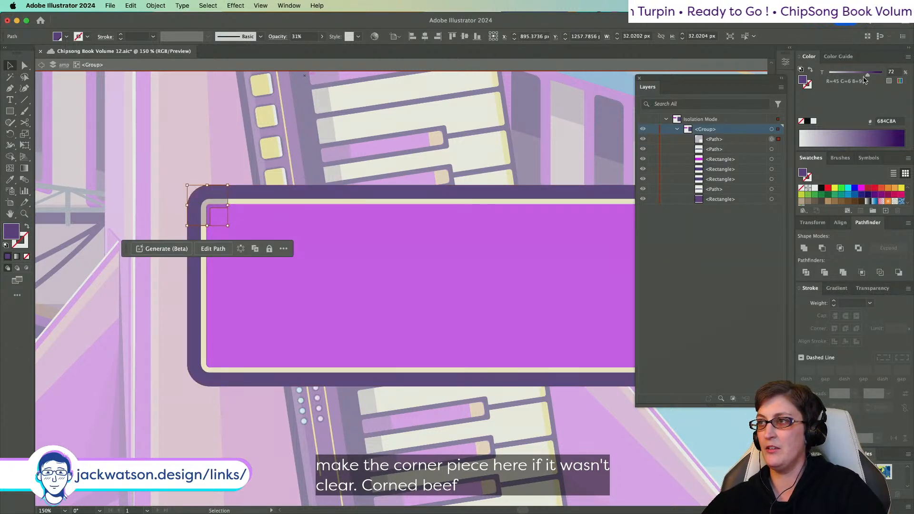
drag(319, 38, 592, 81)
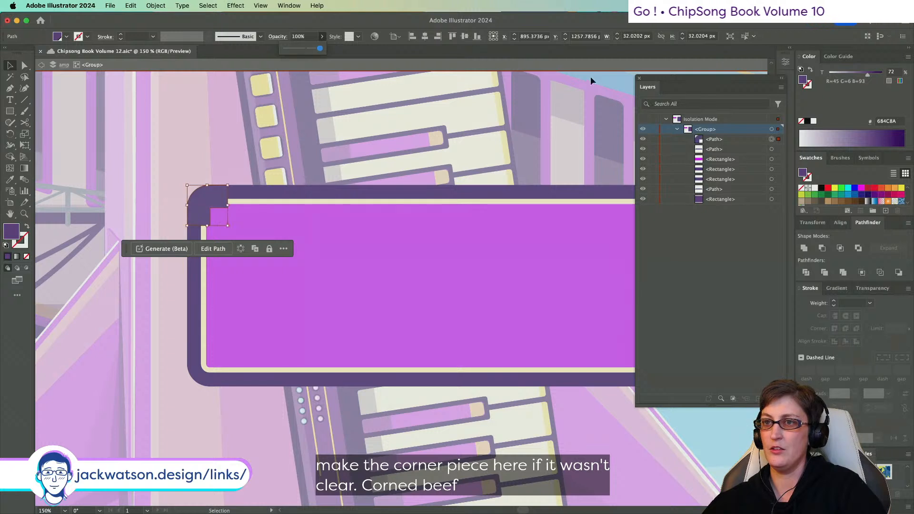
click(9, 181)
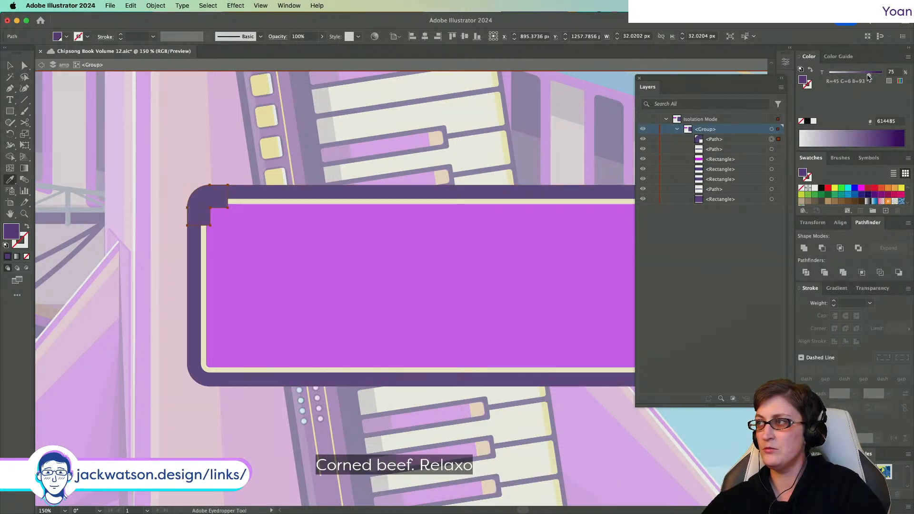
drag(869, 77, 873, 78)
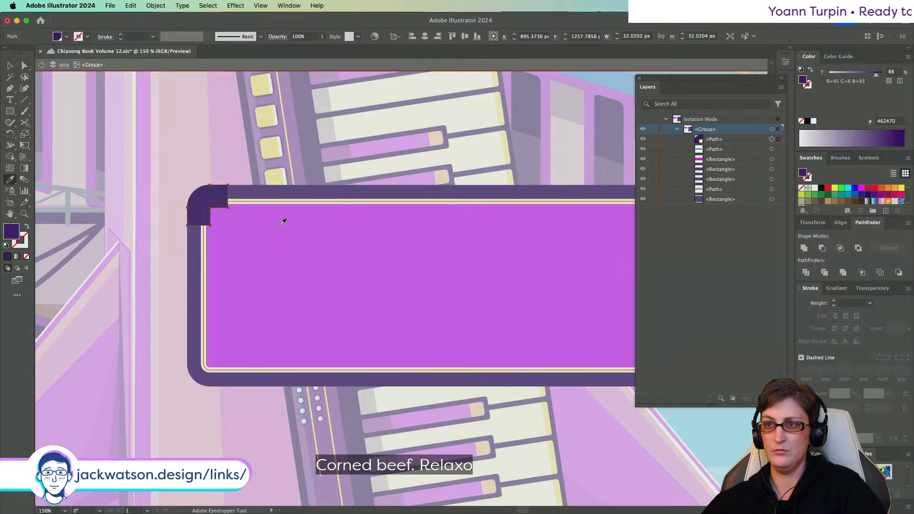
- Undo the corner piece's recolouring, the intersection with the square and the subtraction of the inner rectangle
click(281, 208)
key(super+z)
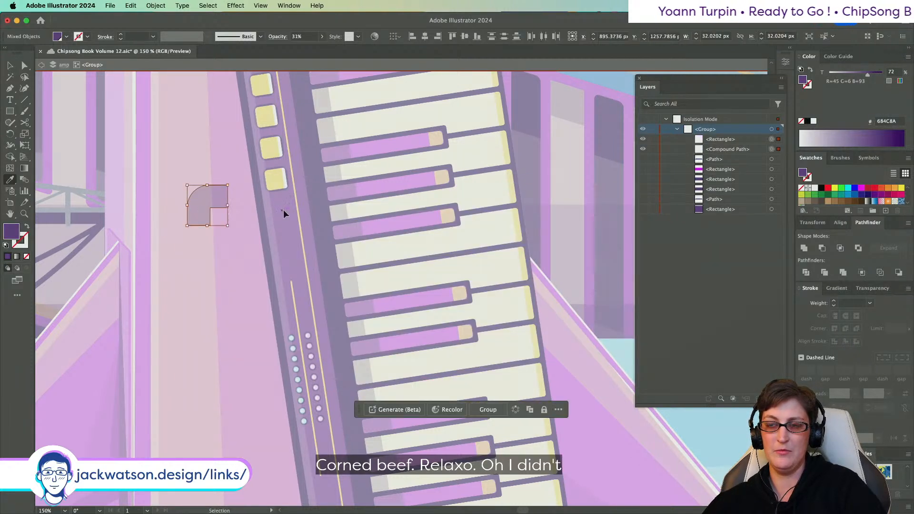
scroll(285, 210, right, 3)
key(super+z)
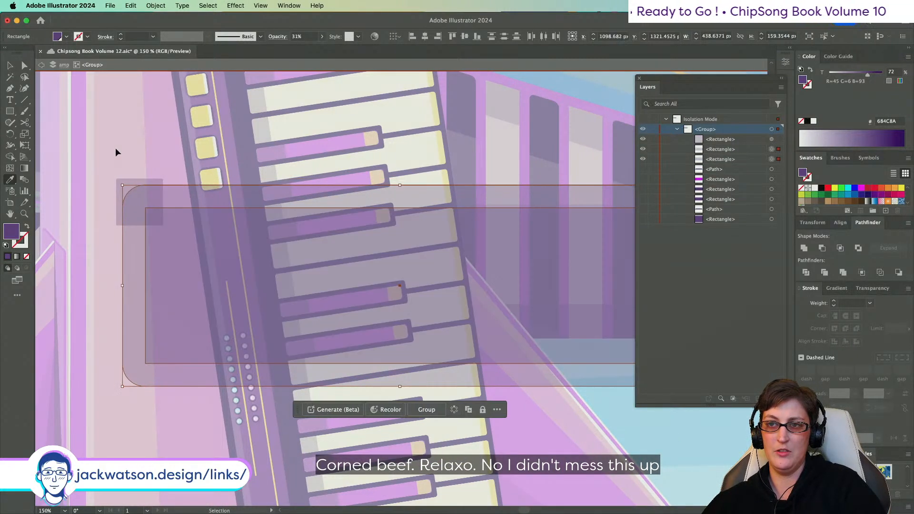
- Offset the path of the outer translucent rounded rectangle by 4 px with mitered joins
key(v)
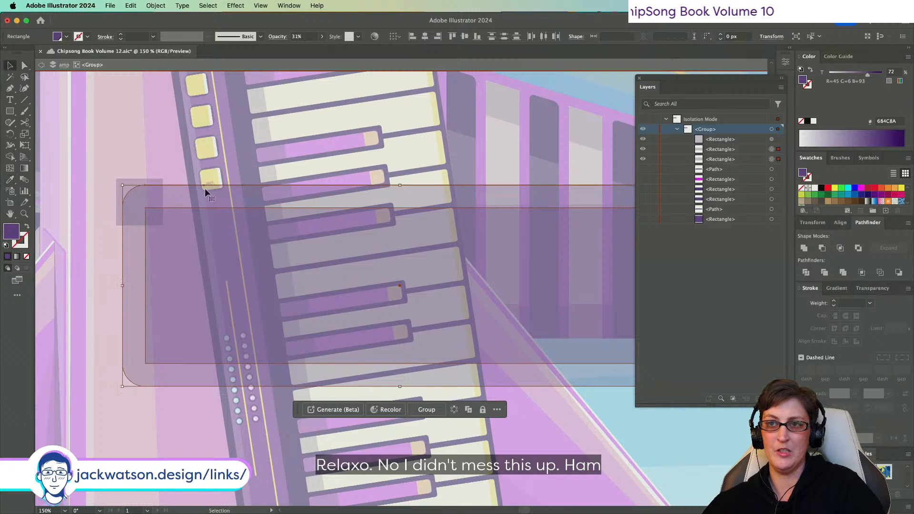
click(188, 193)
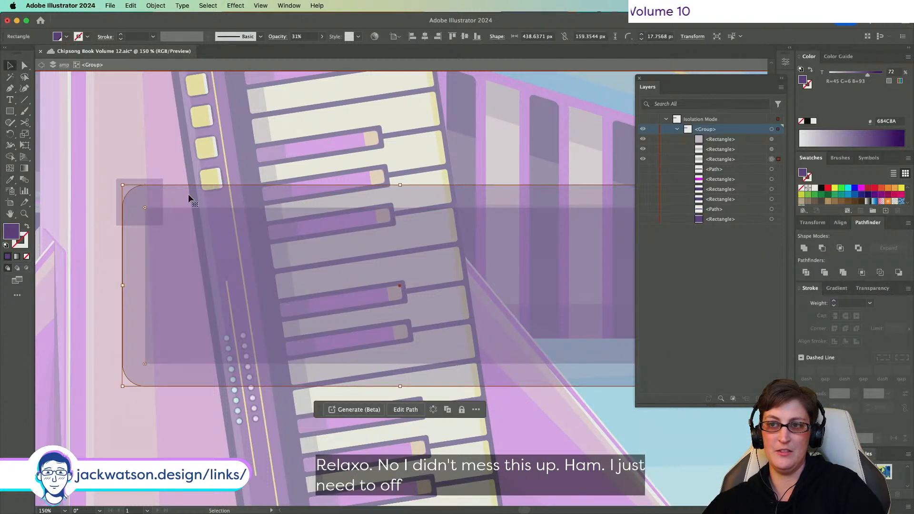
click(156, 6)
mouse_move(214, 256)
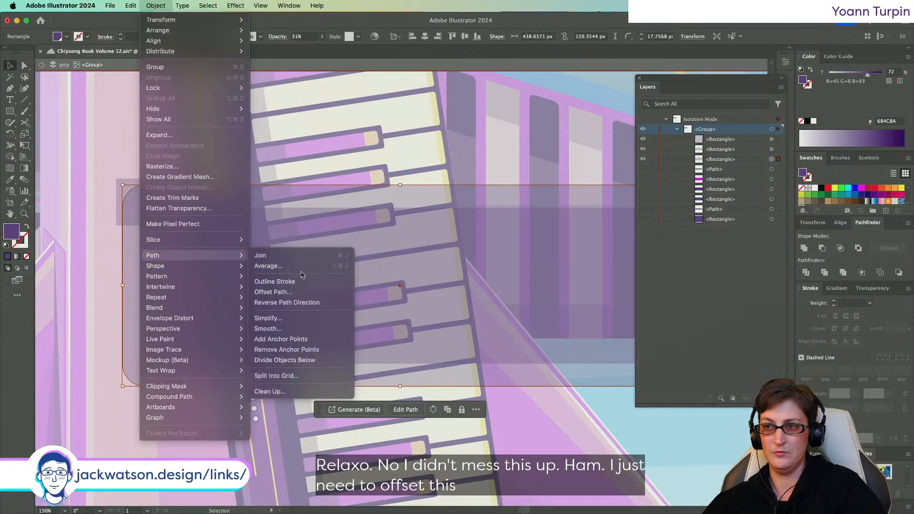
click(296, 292)
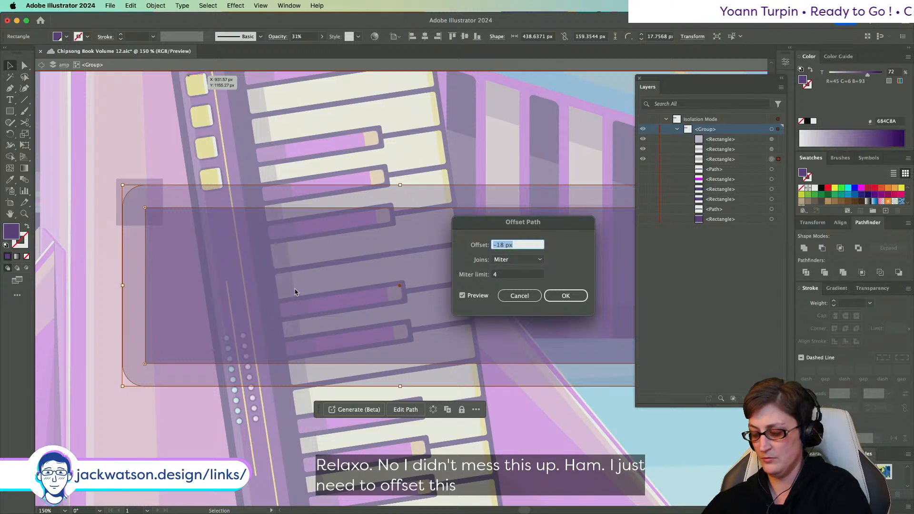
key(Up)
key(Up)
key(Up)
key(Up)
key(Up)
key(Up)
key(Up)
key(Up)
key(Up)
key(Up)
key(Up)
key(Up)
key(Up)
key(Up)
key(Up)
key(Up)
key(Up)
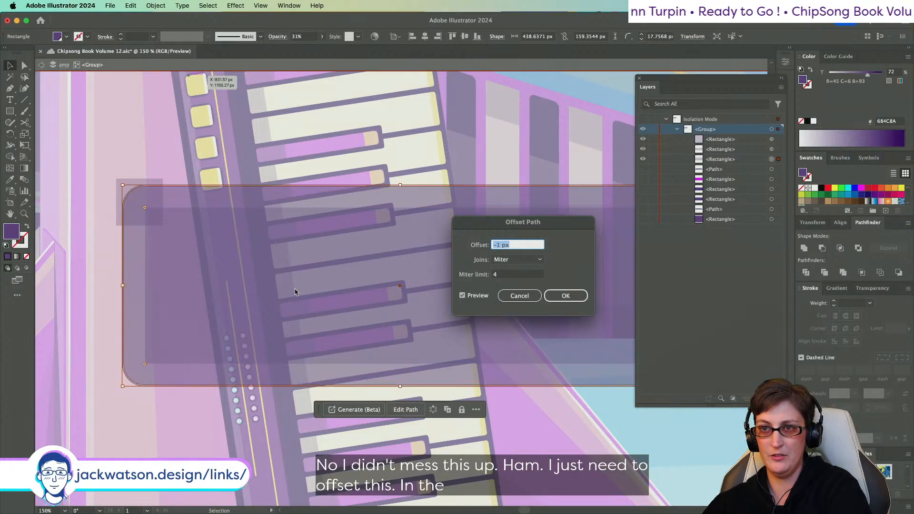
key(Up)
key(Up)
key(Up)
key(Up)
key(Up)
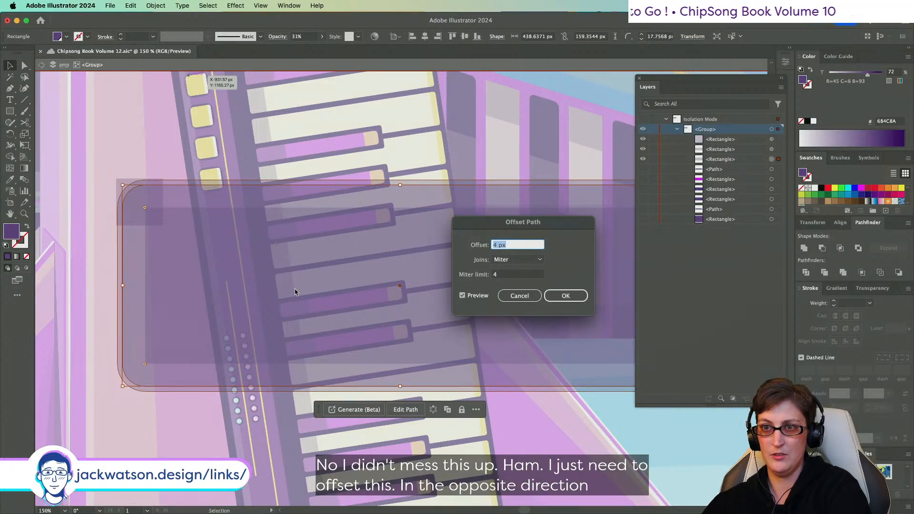
click(565, 296)
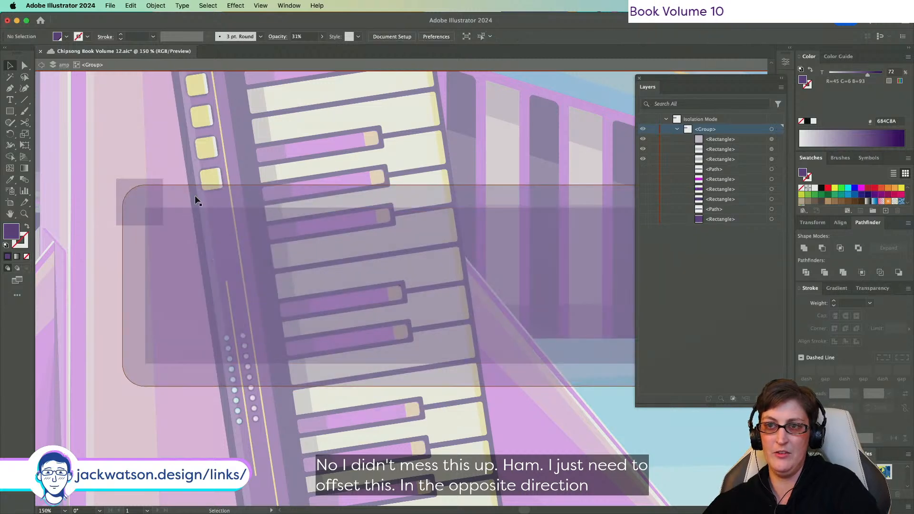
- Delete the original outer translucent rectangle and keep only its enlarged offset copy
key(Delete)
click(210, 240)
key(super+z)
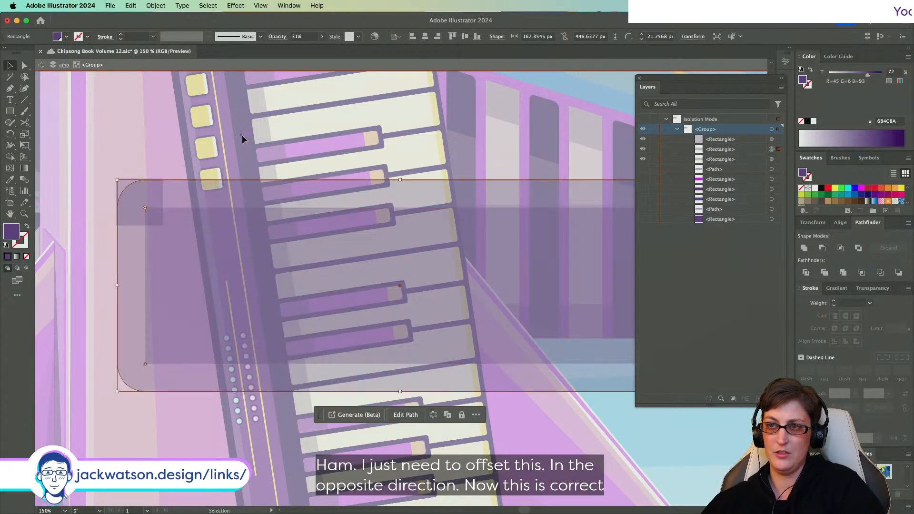
- Move the enlarged outer rectangle behind the inner translucent one and subtract the inner rectangle from it
click(820, 249)
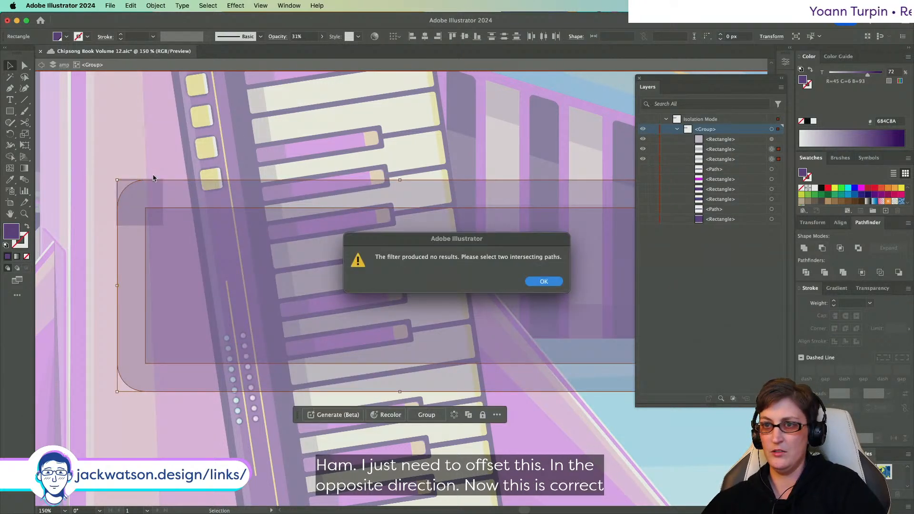
click(542, 282)
key(super+z)
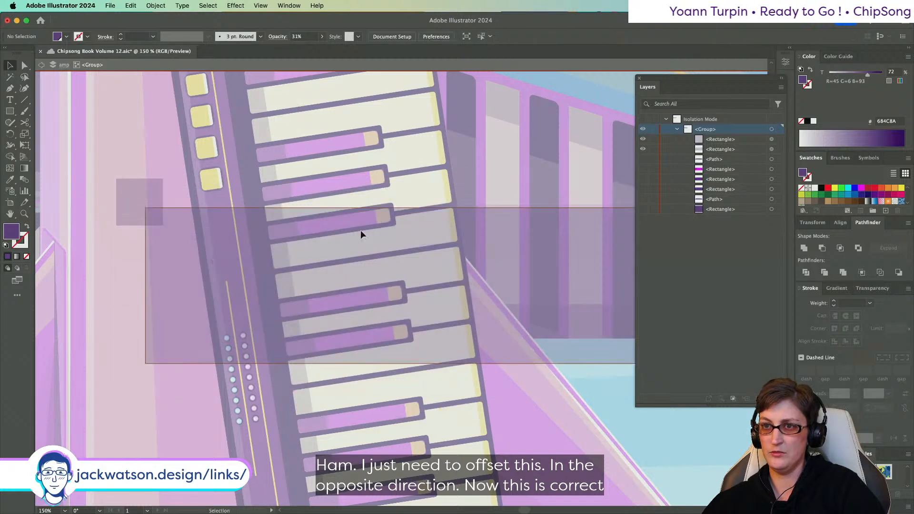
click(361, 230)
key(shift+super+z)
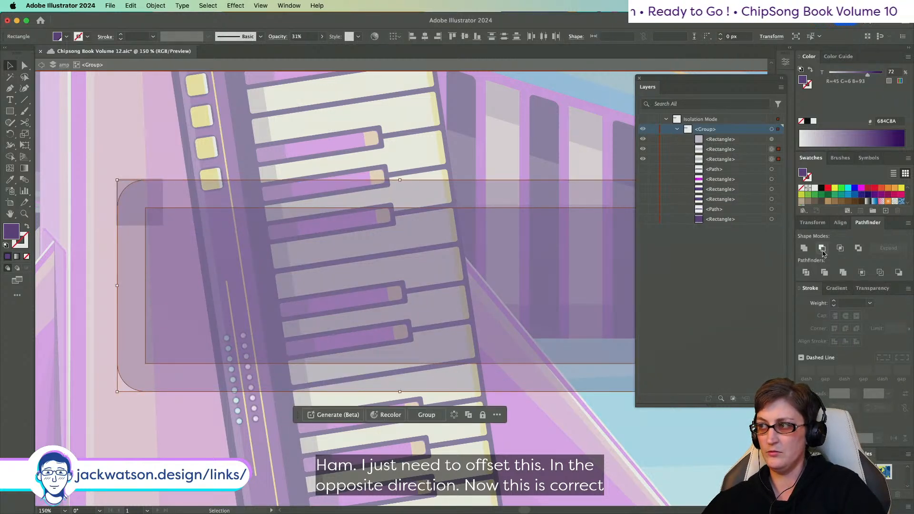
click(822, 249)
- Intersect the frame with the corner square, show the hidden panel shapes, and paste the corner piece in front
shift+click(154, 214)
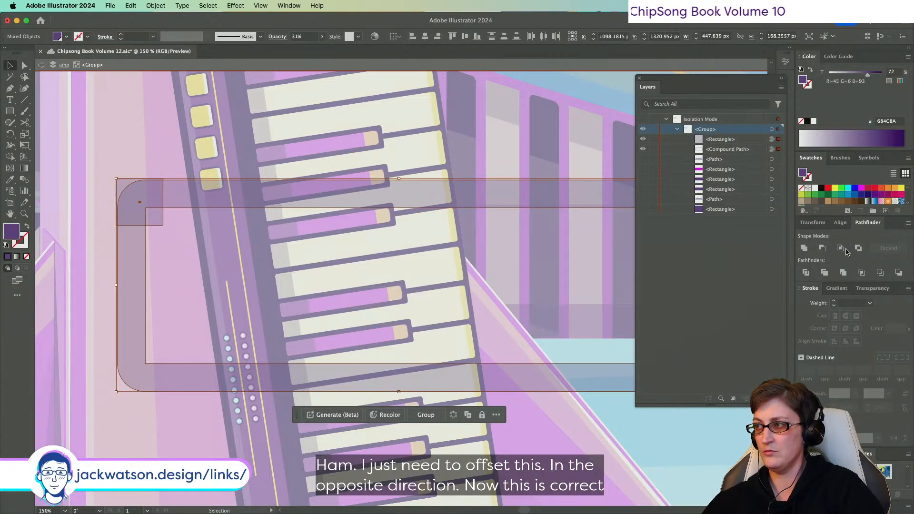
click(841, 248)
click(643, 139)
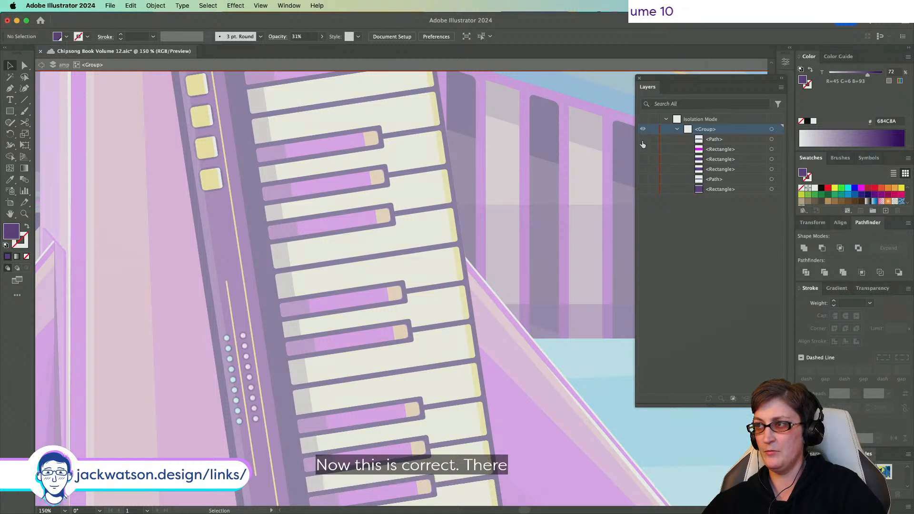
drag(643, 144, 645, 190)
key(super+f)
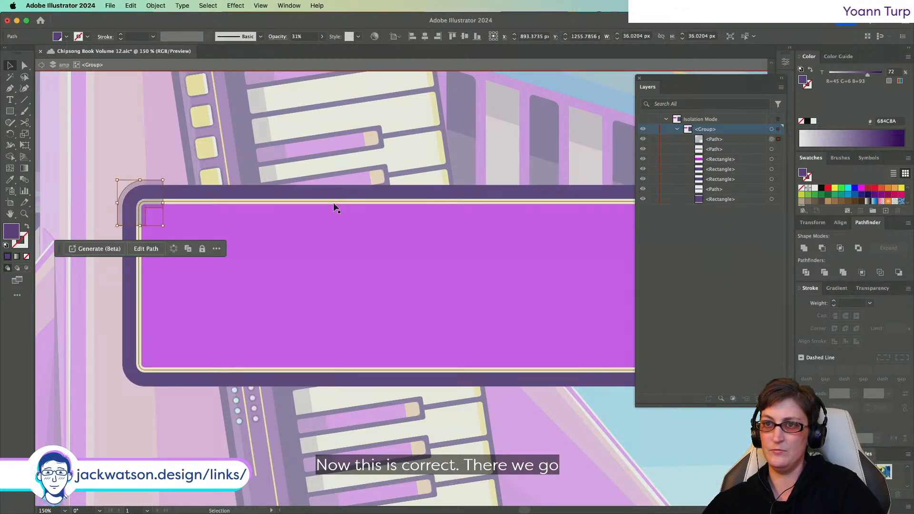
- Raise the corner piece's opacity to 100% and darken its purple fill to a 78% tint
click(322, 37)
click(311, 48)
drag(353, 55, 363, 56)
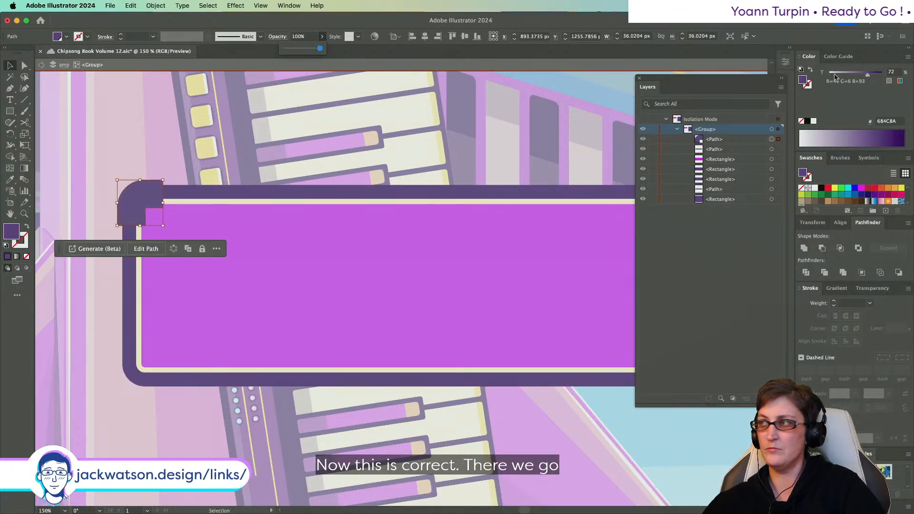
drag(871, 77, 872, 76)
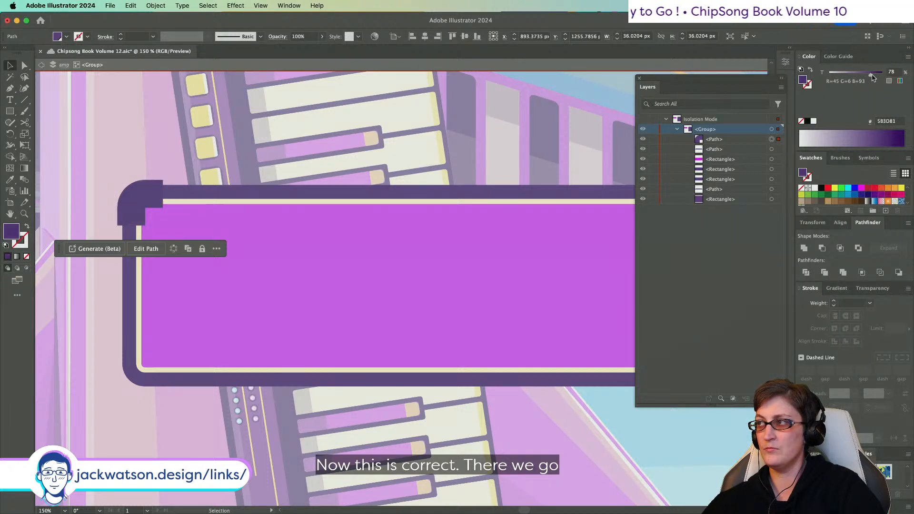
- Darken the corner piece's purple fill to an 85% tint
drag(872, 77, 874, 77)
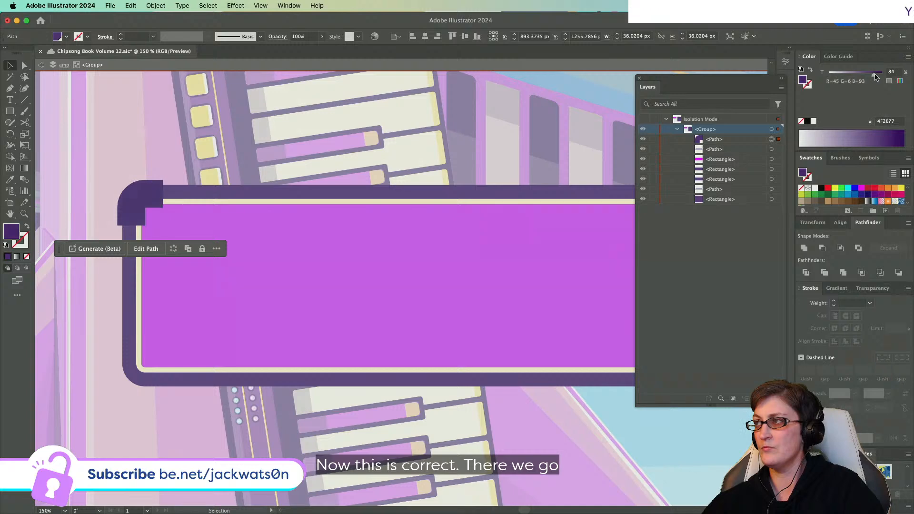
click(292, 172)
scroll(164, 157, right, 1)
scroll(167, 158, down, 1)
scroll(101, 207, up, 1)
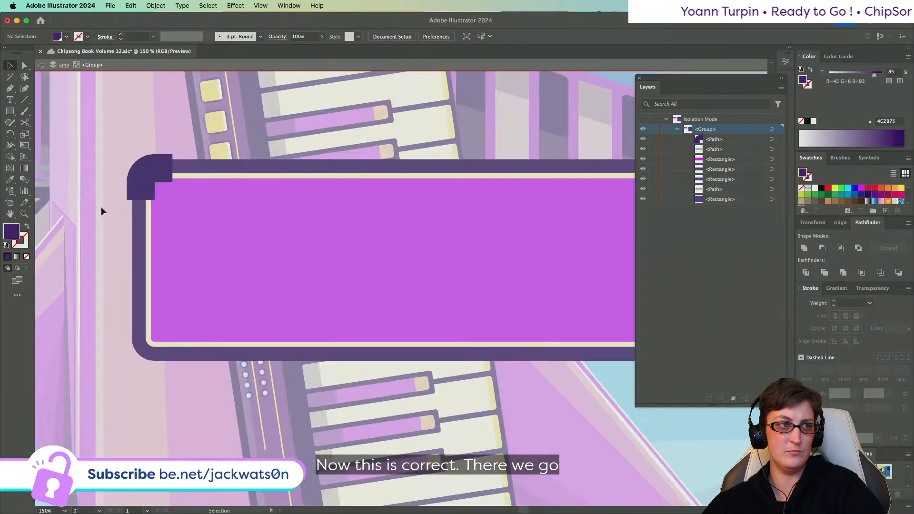
- Round the corner piece's sharp corners to a radius of about 2.35 px
click(142, 180)
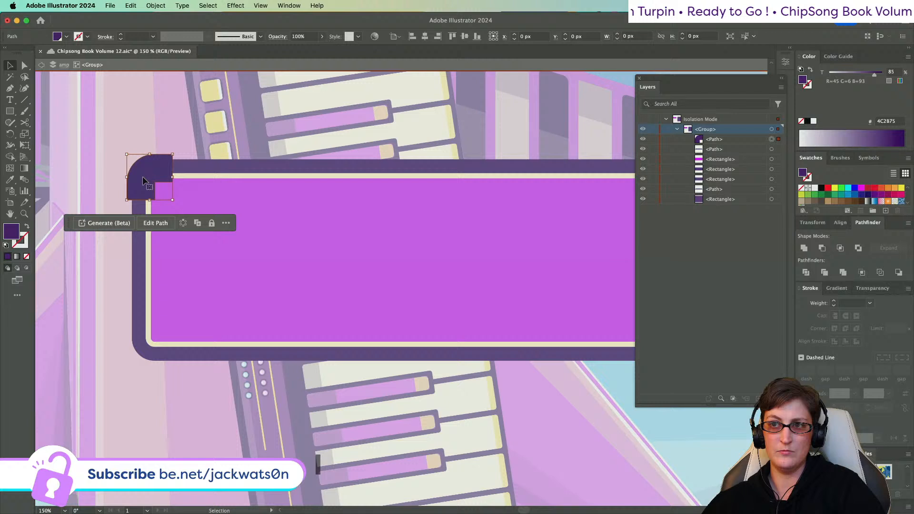
click(25, 65)
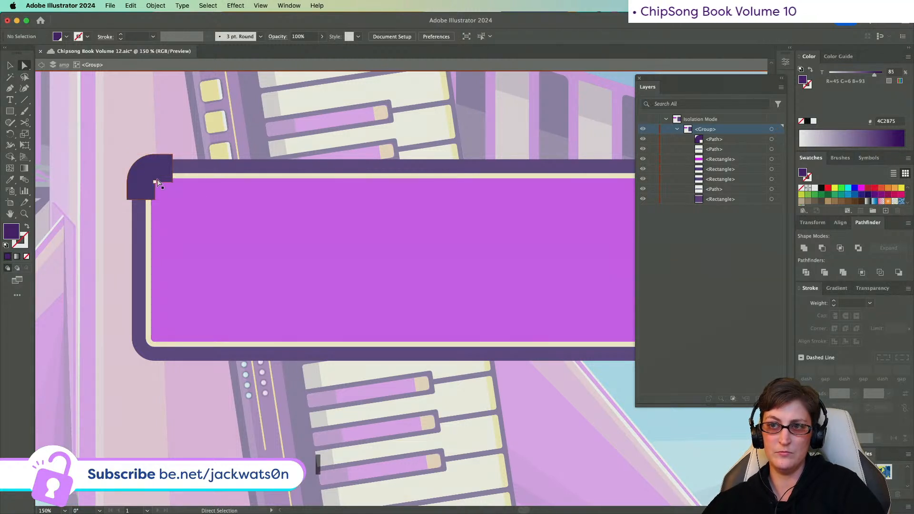
drag(167, 163, 170, 163)
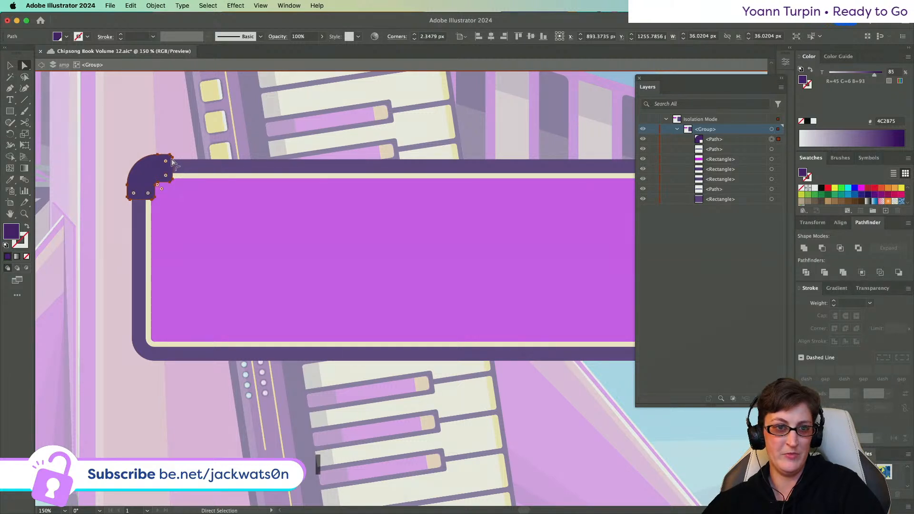
click(204, 129)
scroll(200, 135, down, 1)
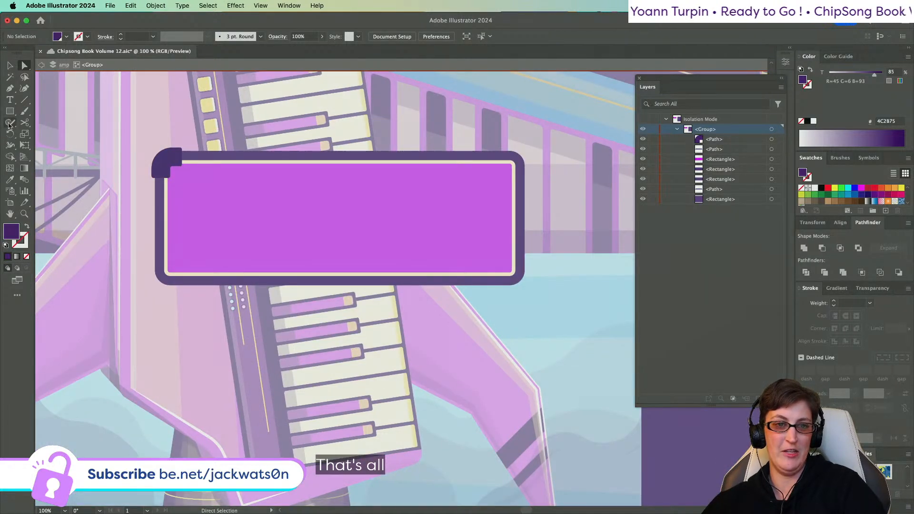
- Copy the corner piece together with the panel's outer purple rectangle and paste both in front
key(v)
click(161, 151)
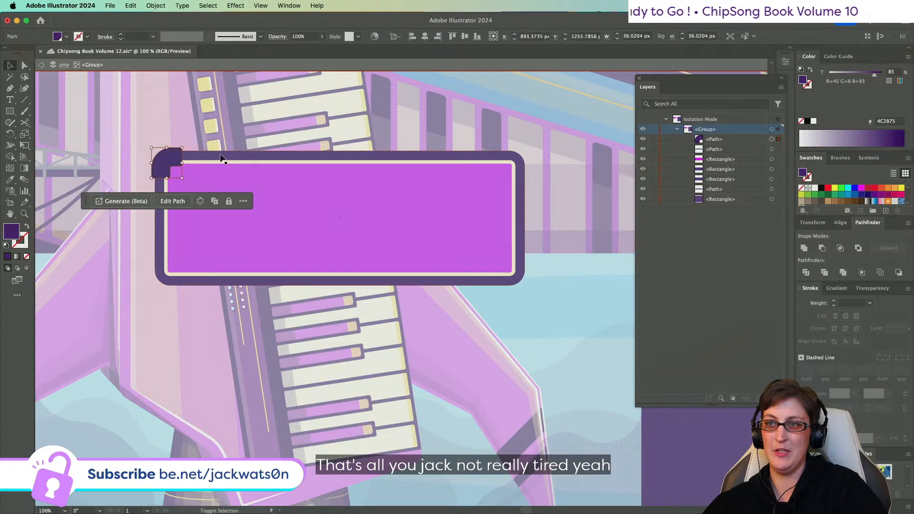
shift+click(220, 155)
key(super+c)
key(super+f)
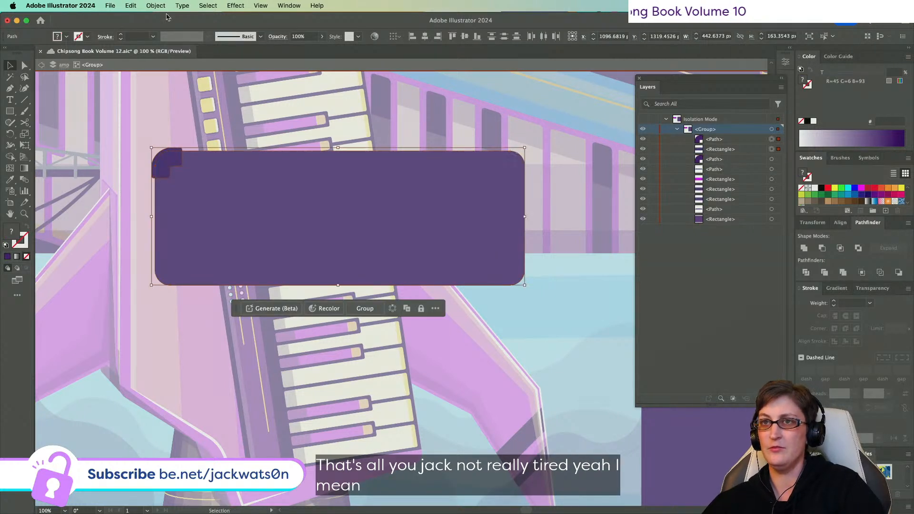
key(super+z)
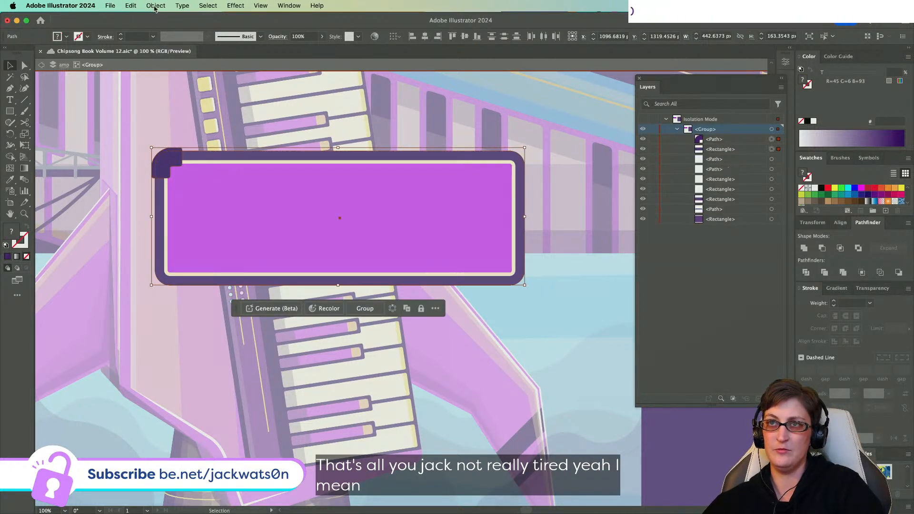
key(super+f)
- Reflect the pasted corner piece and rectangle across the vertical axis and align them with the panel's outline
click(156, 5)
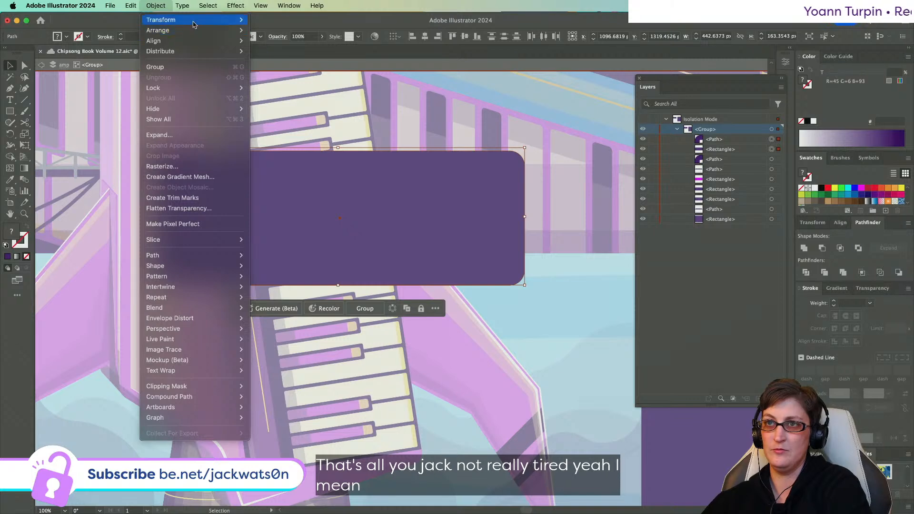
mouse_move(228, 19)
click(300, 57)
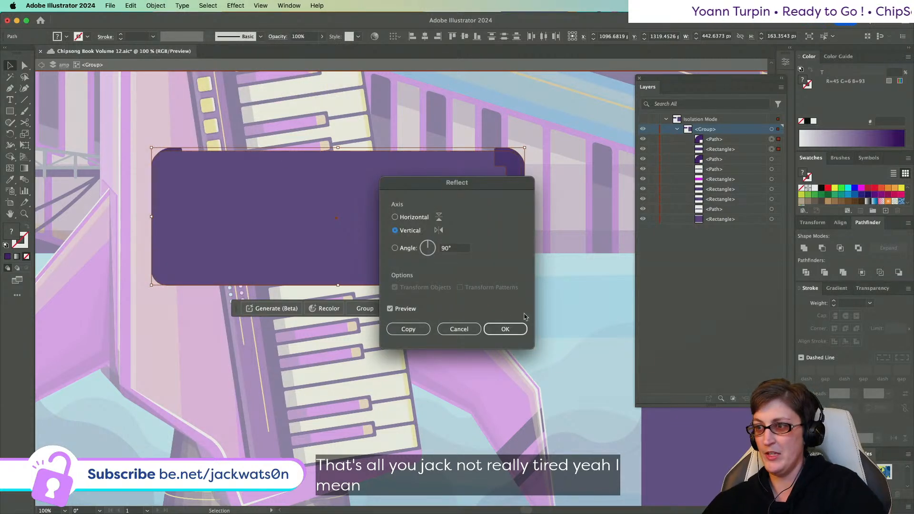
click(505, 329)
drag(285, 276, 285, 272)
key(super+shift+a)
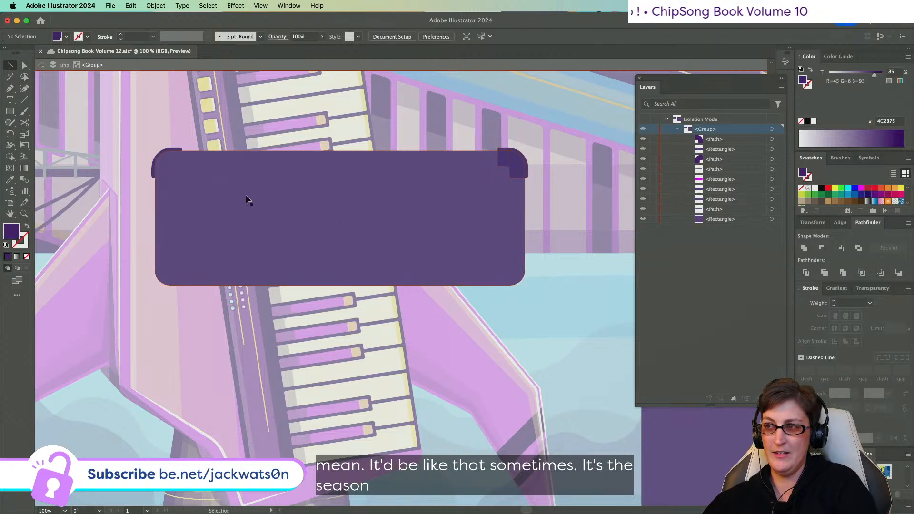
- Delete the duplicate purple rectangle covering the panel and group the two upper corner pieces
click(246, 196)
key(Delete)
click(506, 159)
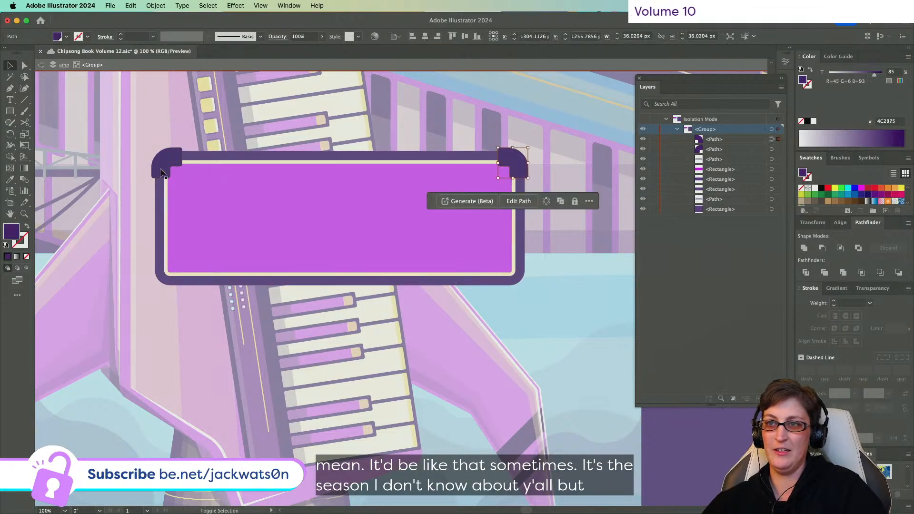
shift+click(160, 165)
key(super+g)
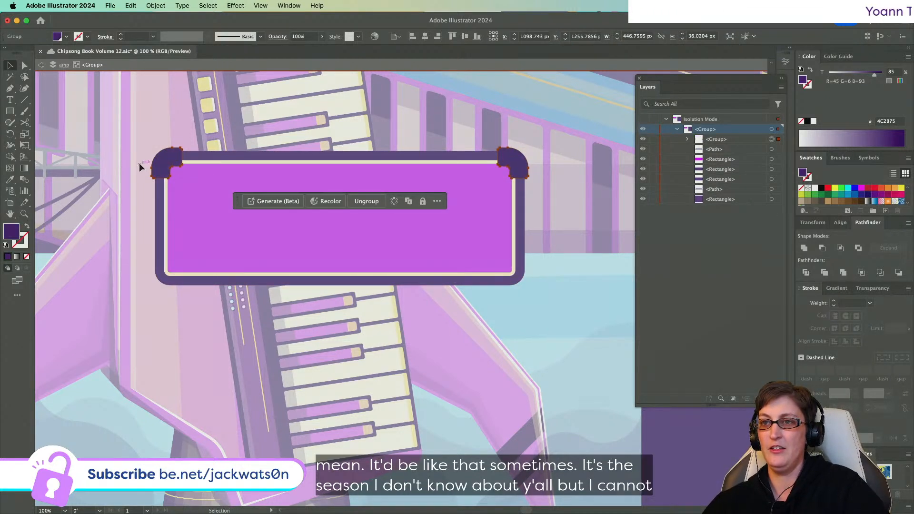
- Paste a copy of the corner group and outer rectangle in front, flip it upside down, and align it with the panel's lower edge
key(super+z)
key(super+z)
key(super+z)
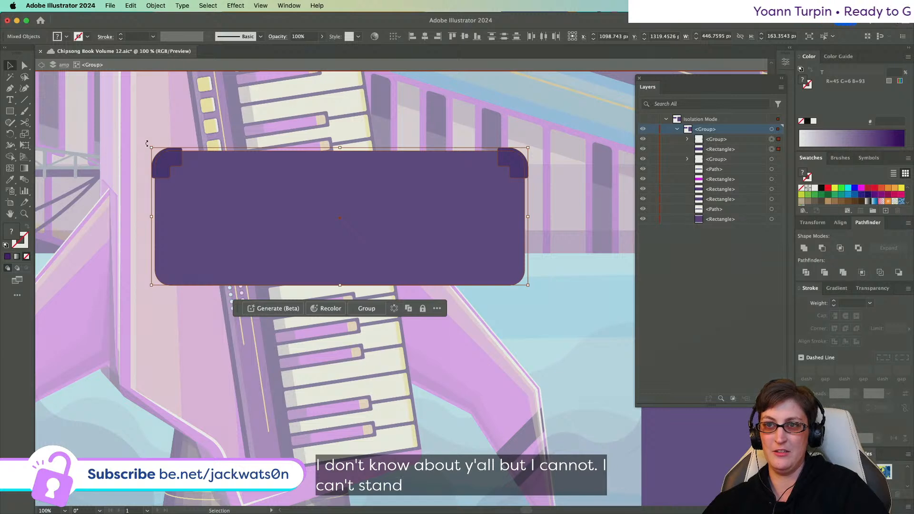
drag(147, 142, 409, 234)
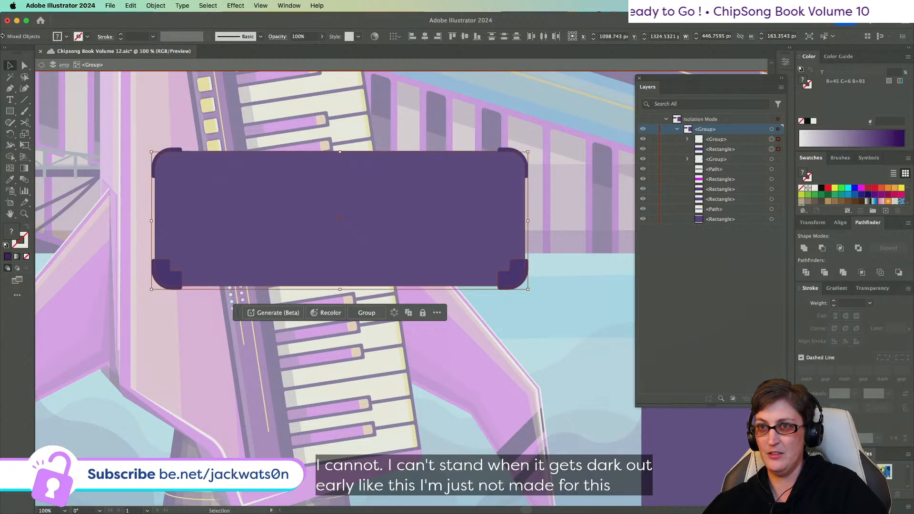
scroll(273, 155, up, 4)
drag(255, 190, 254, 186)
key(super+shift+a)
scroll(254, 188, down, 3)
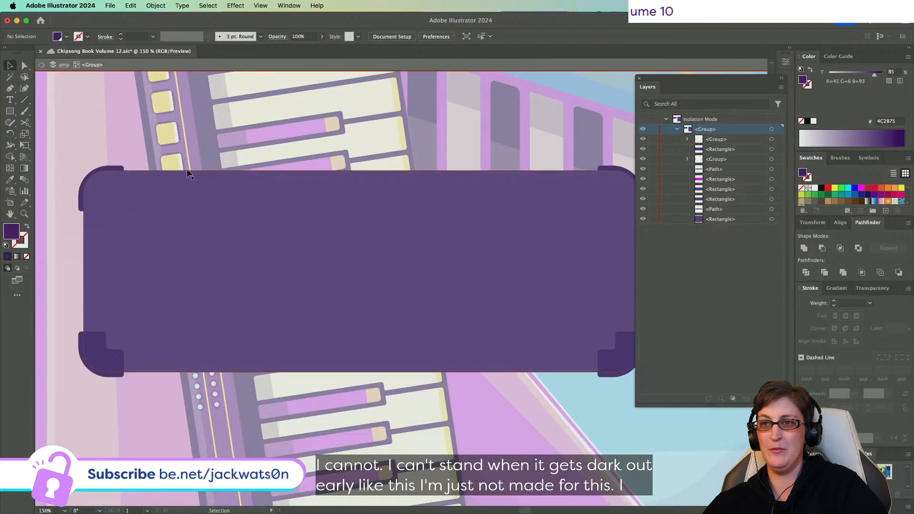
- Delete the duplicate purple rectangle covering the panel, keeping the four corner protectors
click(23, 65)
click(293, 283)
key(Delete)
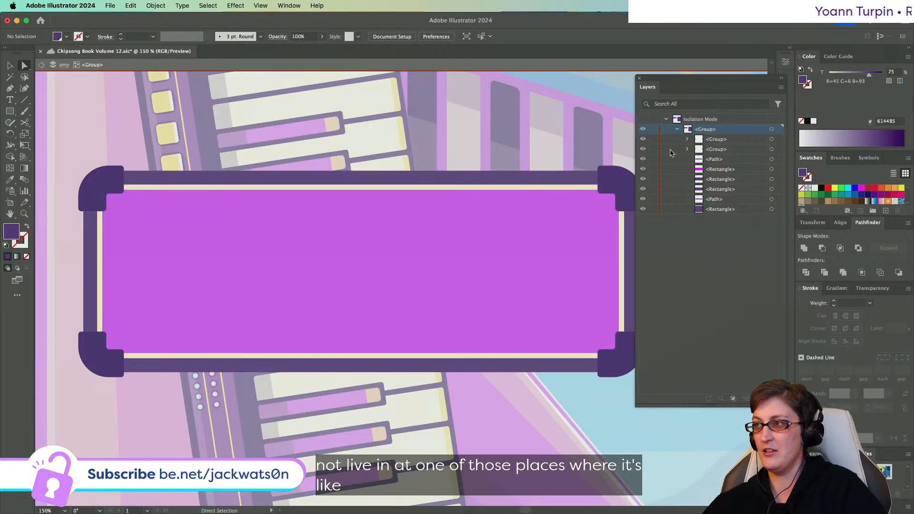
scroll(289, 207, down, 2)
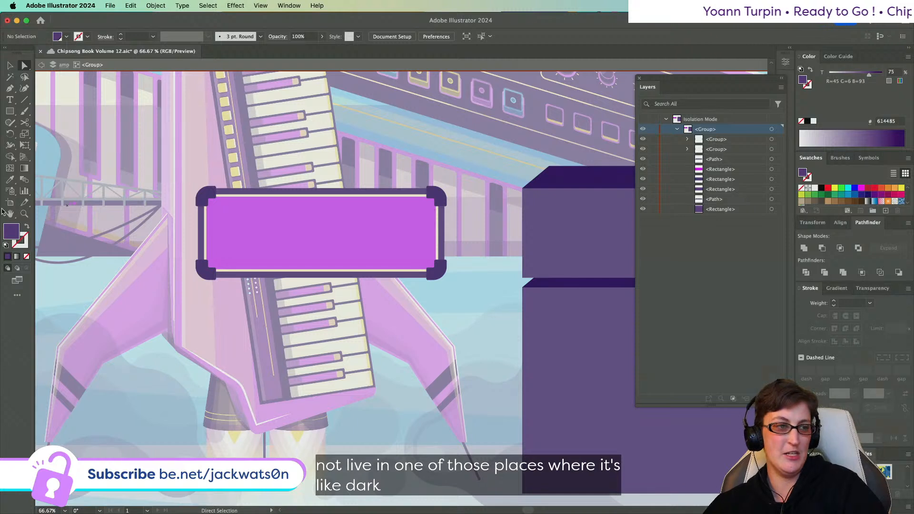
scroll(205, 259, right, 1)
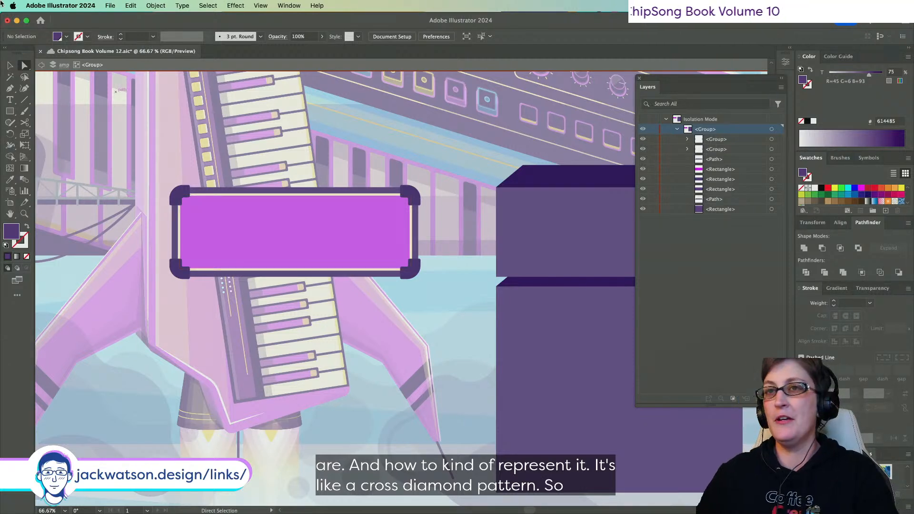
- Make a new empty pattern swatch and enter pattern editing mode
click(118, 6)
mouse_move(126, 4)
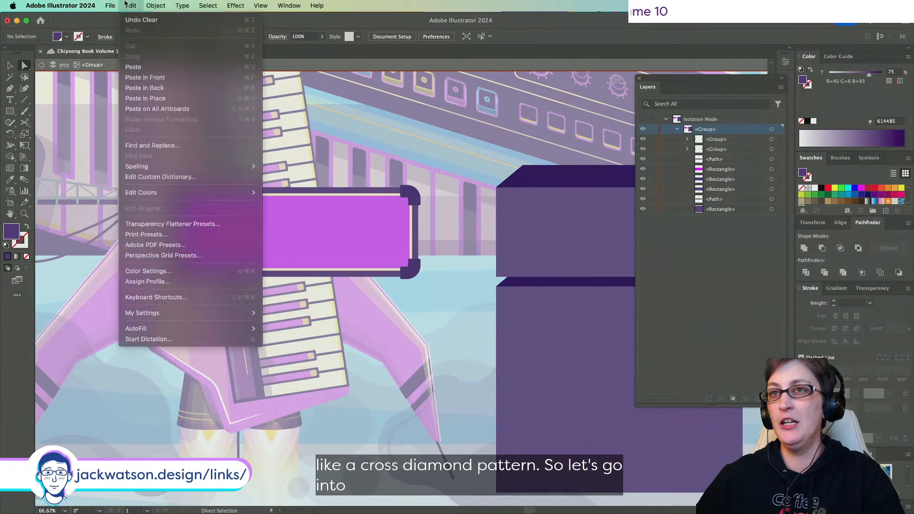
mouse_move(212, 195)
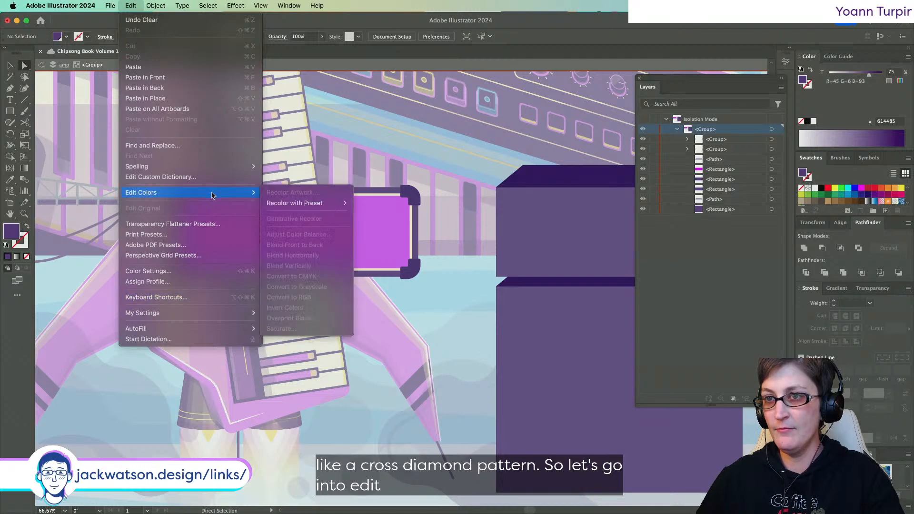
mouse_move(156, 6)
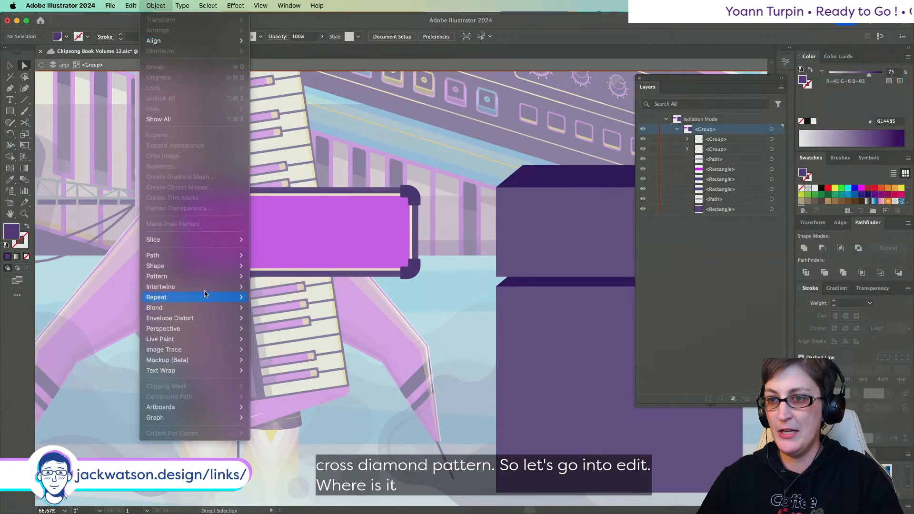
mouse_move(205, 283)
click(269, 277)
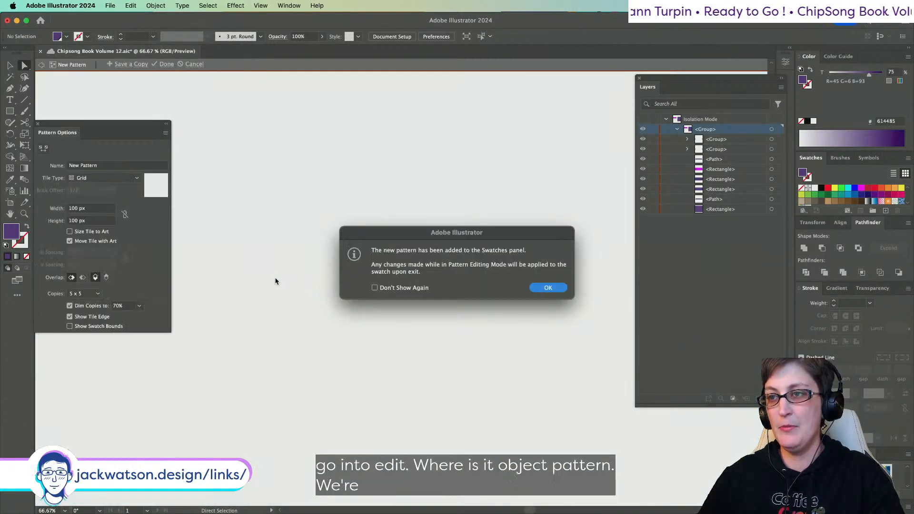
key(Return)
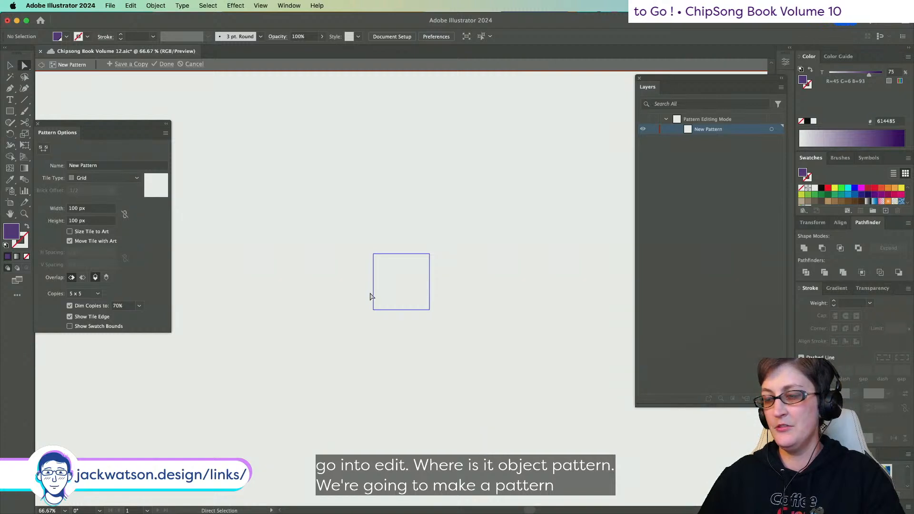
- Draw a straight diagonal path with the Pen tool from the pattern tile's upper-left corner to its lower-right corner
scroll(350, 291, right, 4)
scroll(329, 288, up, 2)
scroll(262, 282, right, 3)
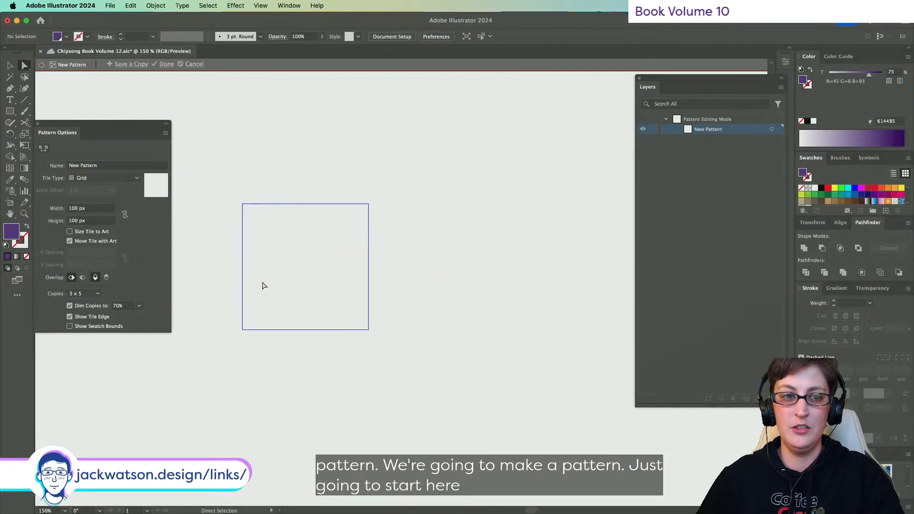
key(p)
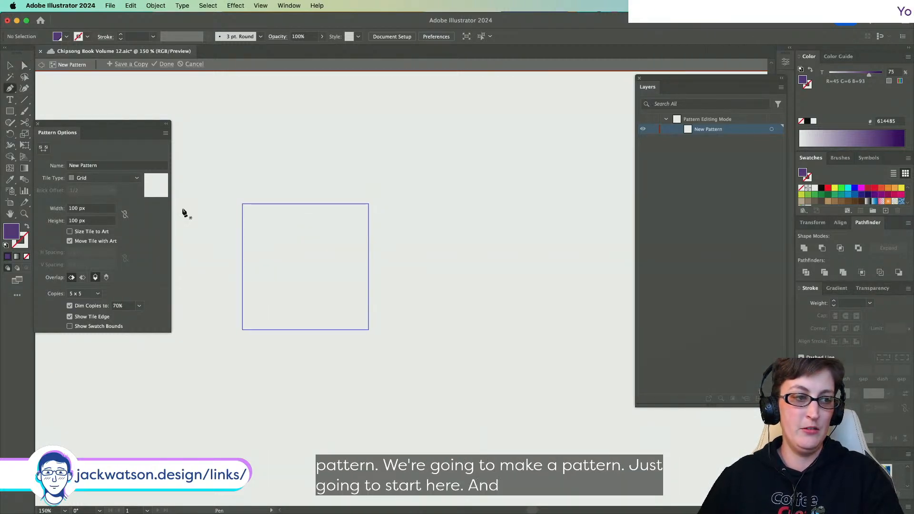
click(243, 204)
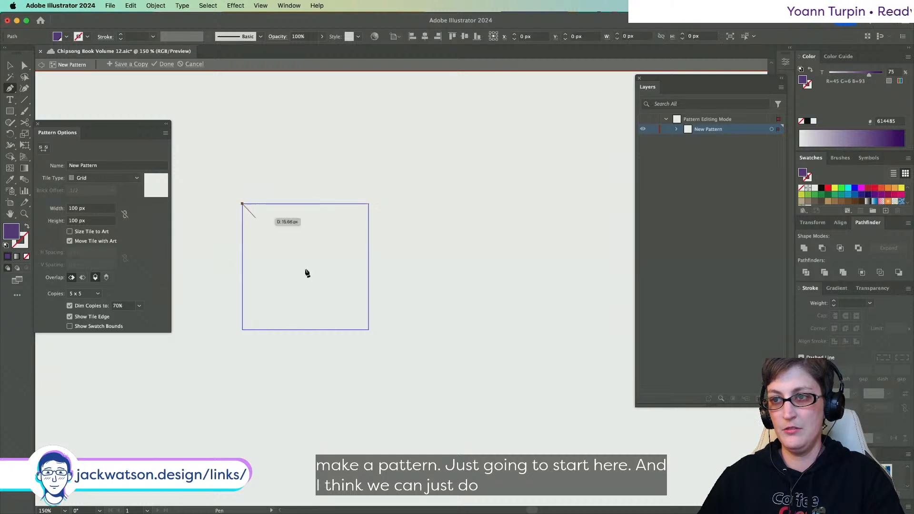
click(369, 329)
super+click(330, 323)
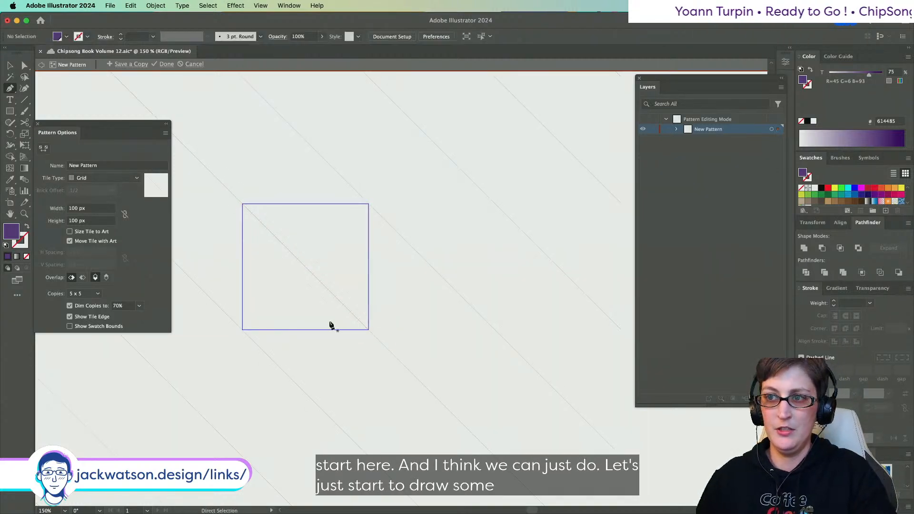
drag(11, 54, 10, 58)
click(10, 65)
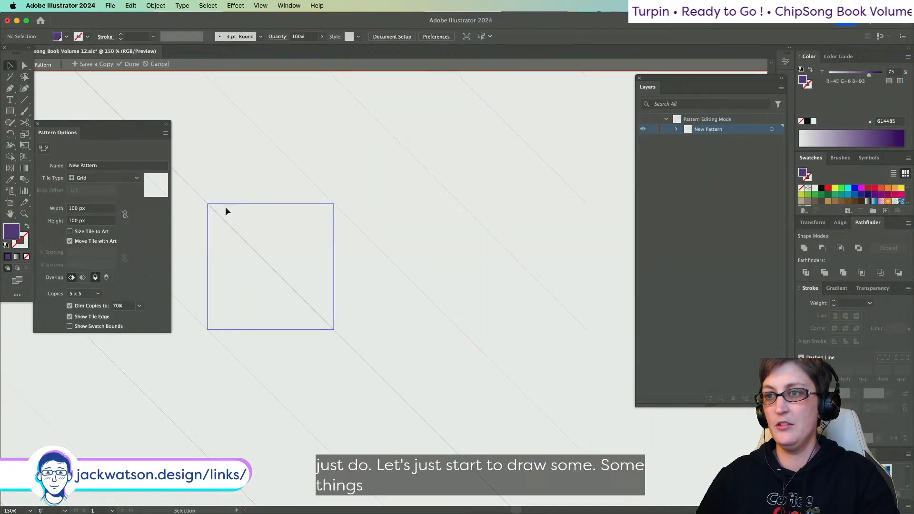
click(255, 248)
key(a)
drag(255, 250, 217, 330)
key(super+z)
- Turn off Move Tile with Art and place the diagonal line across the tile's lower-left corner, with a copy across its upper-right corner
click(69, 241)
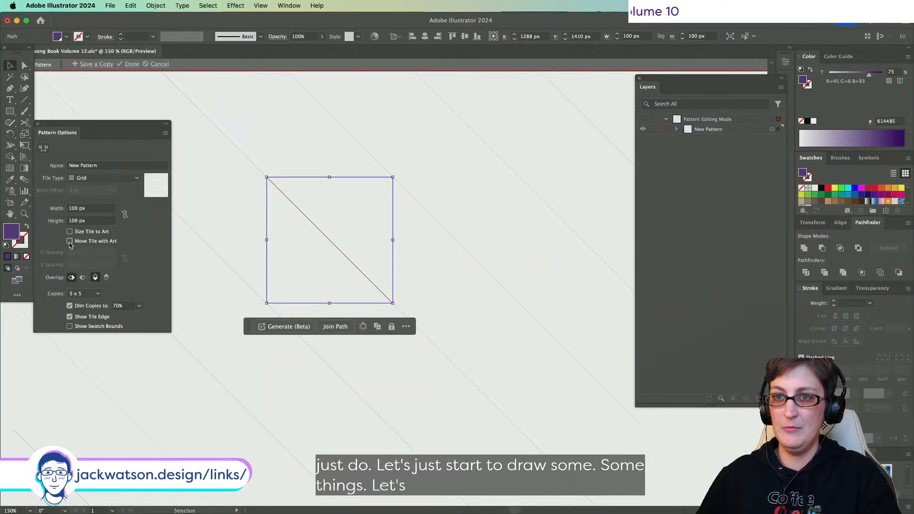
click(327, 251)
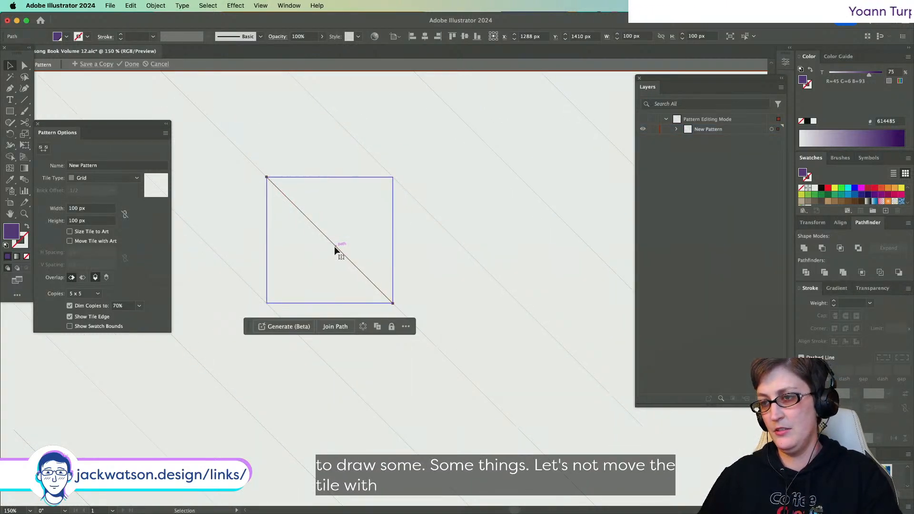
drag(335, 247, 417, 202)
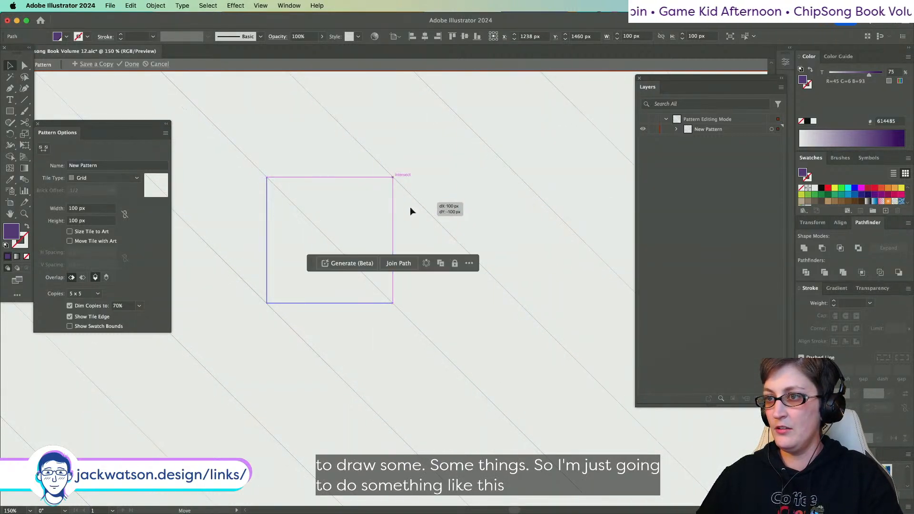
- Make a blend between the two parallel diagonal lines
shift+click(298, 337)
click(155, 6)
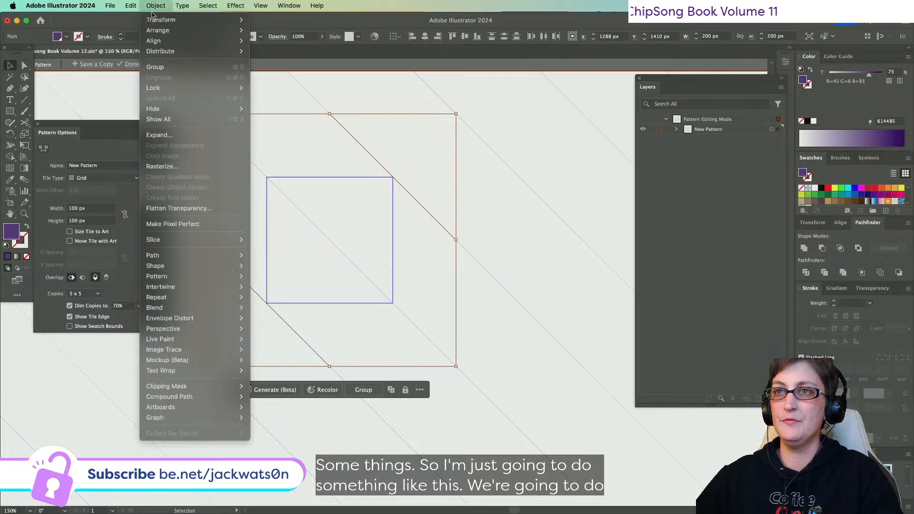
mouse_move(180, 309)
click(253, 309)
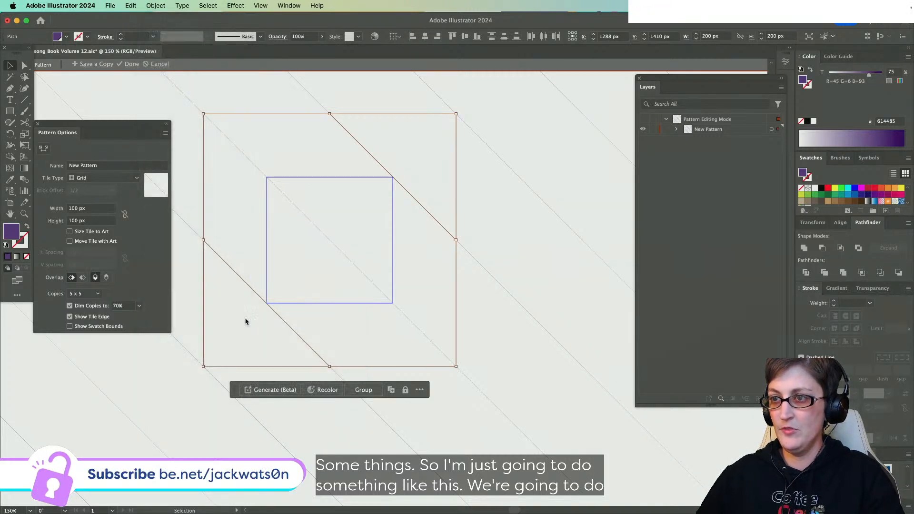
- Set the blend between the two diagonal lines to Specified Steps with 4 steps
click(156, 5)
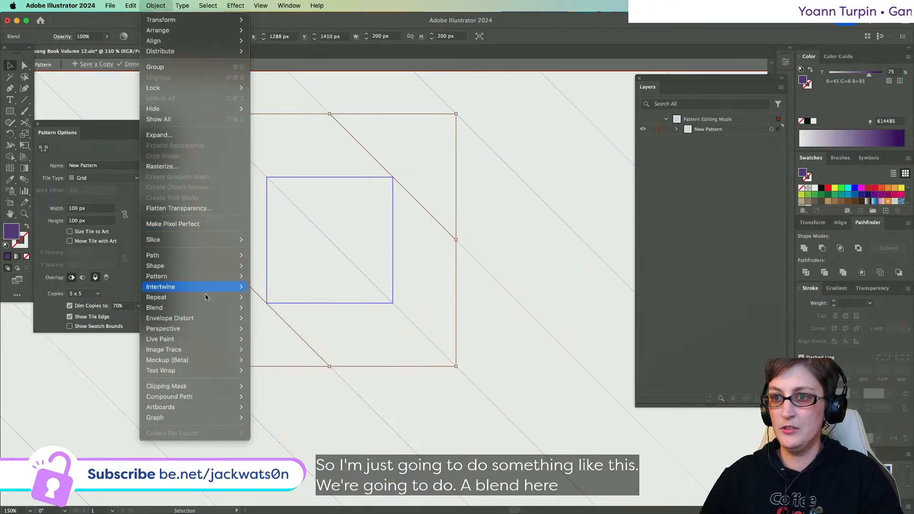
mouse_move(205, 308)
click(290, 338)
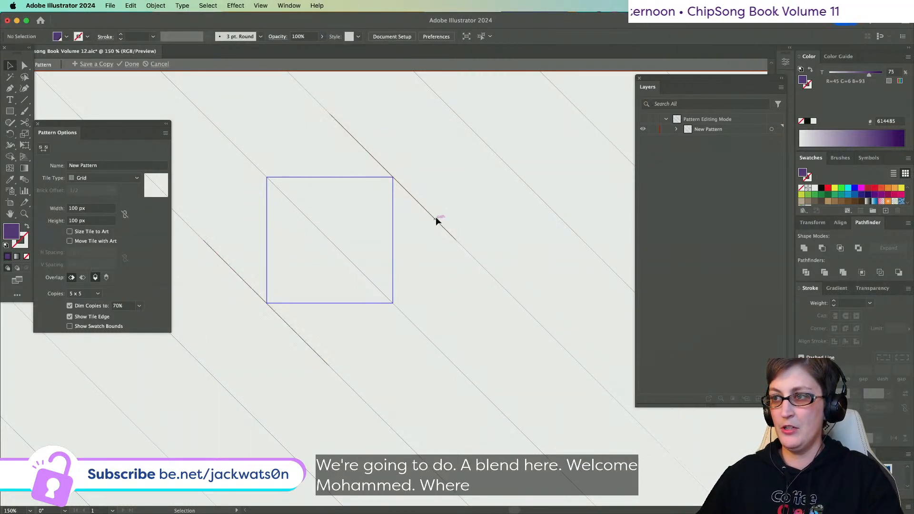
click(156, 5)
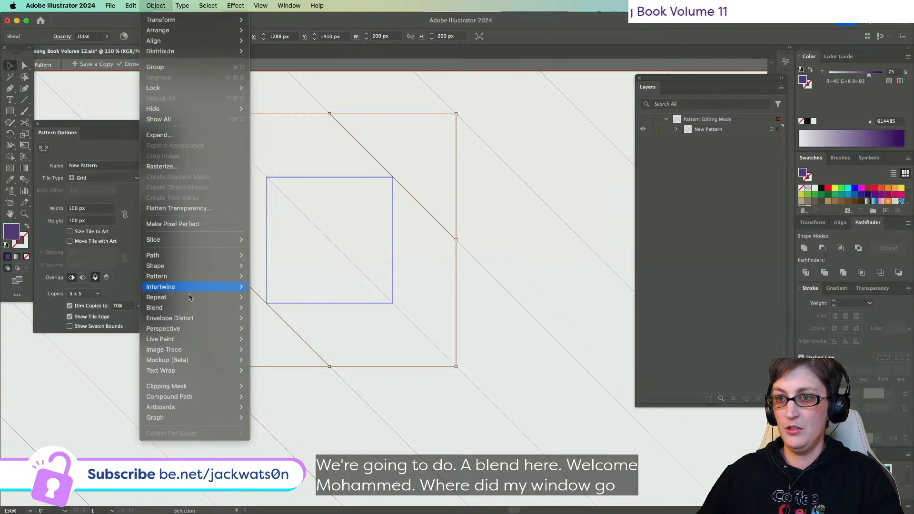
mouse_move(198, 309)
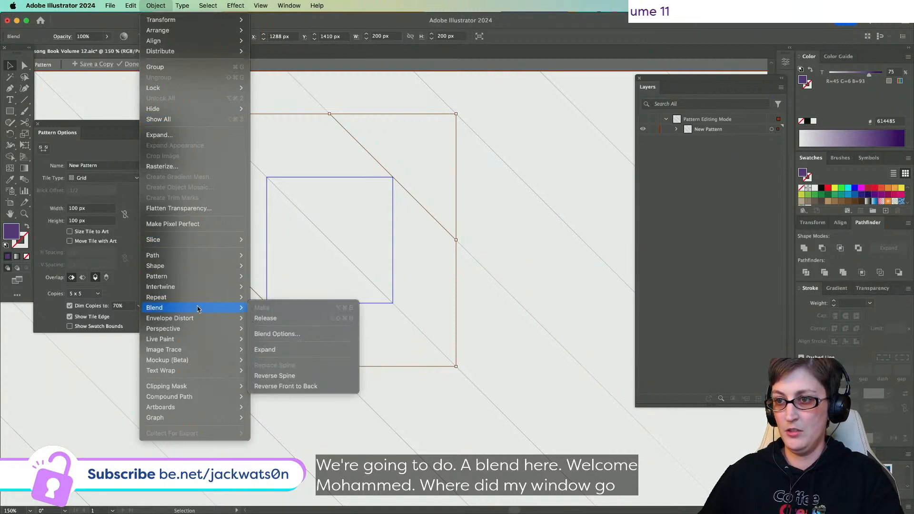
click(277, 335)
click(457, 295)
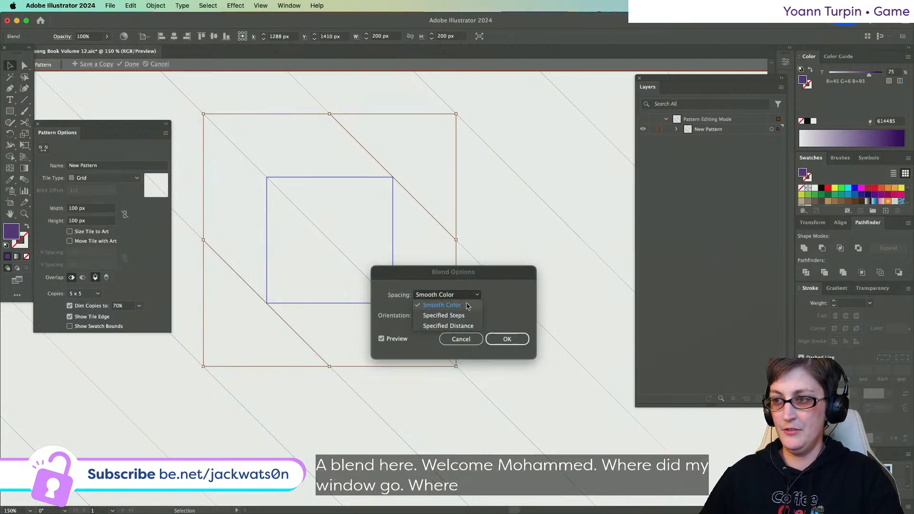
click(472, 308)
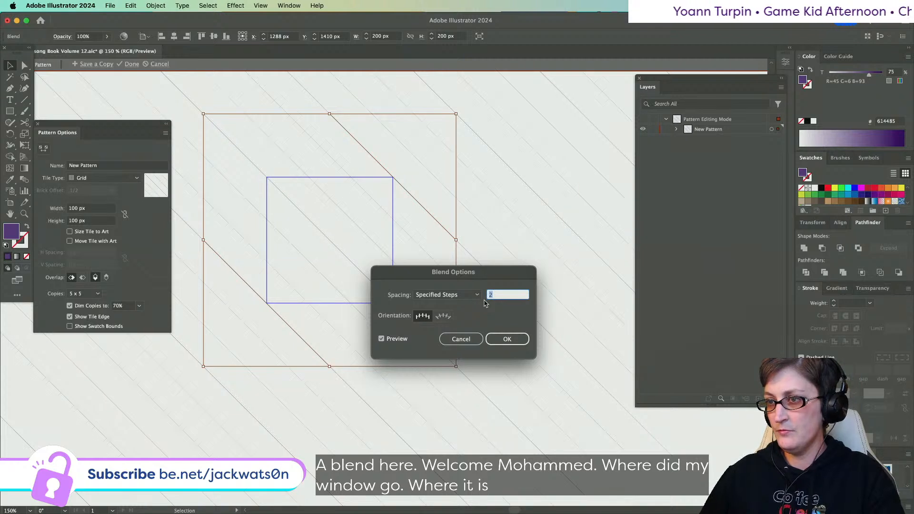
key(Up)
key(Up)
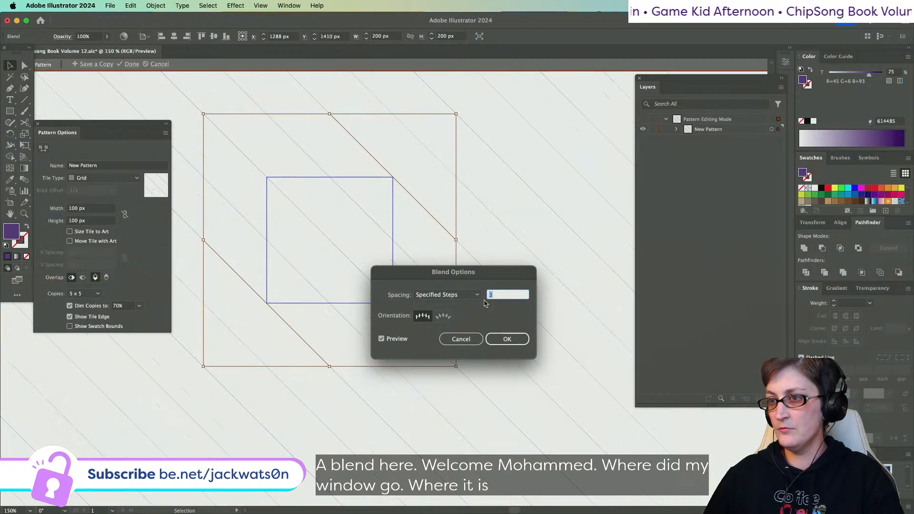
key(Up)
key(Down)
key(Down)
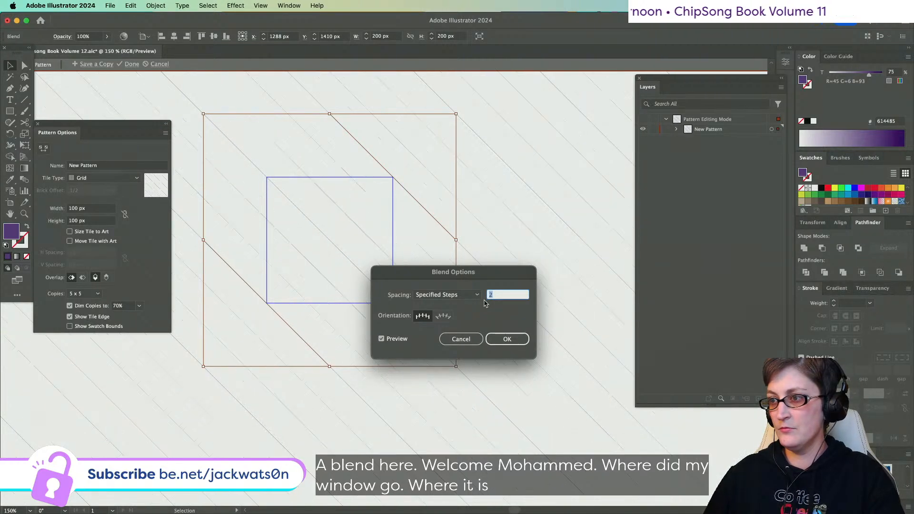
key(Up)
key(Up)
click(507, 339)
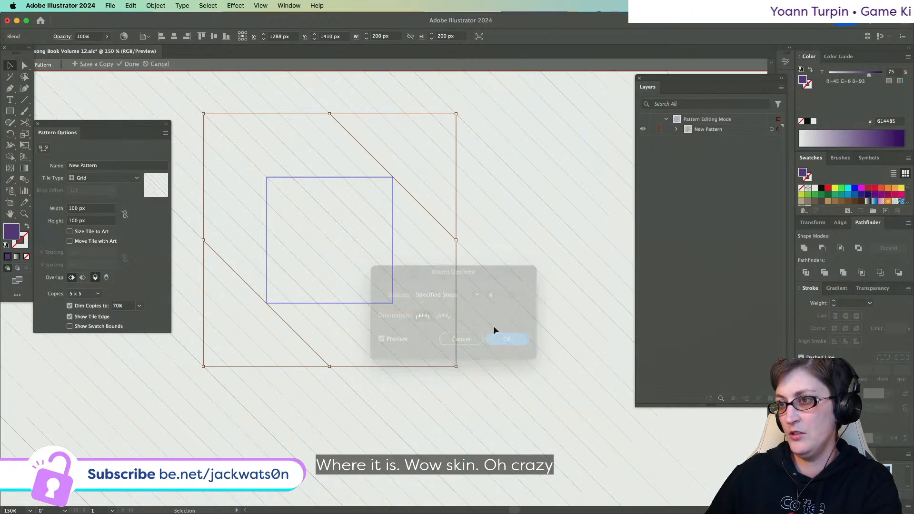
- Expand the blend into a group of separate diagonal lines, undoing any deletion of the expanded lines
click(155, 5)
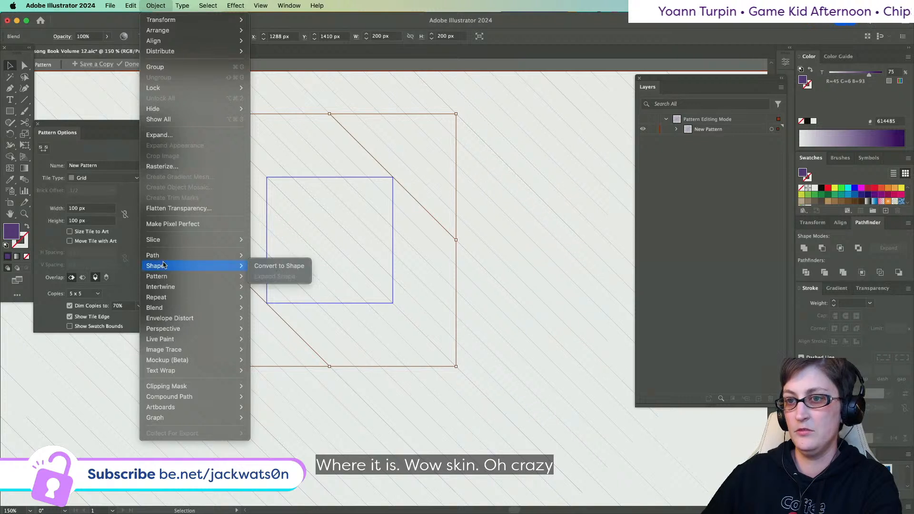
mouse_move(171, 308)
click(274, 350)
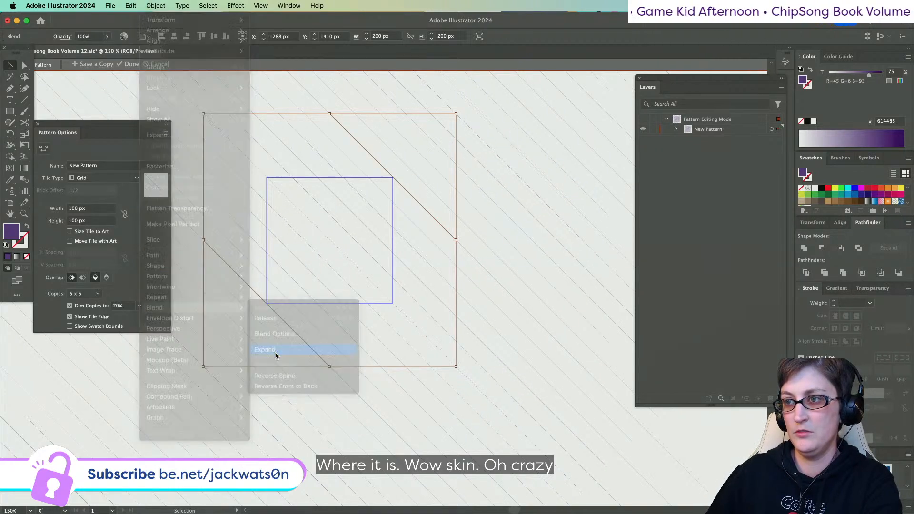
key(Delete)
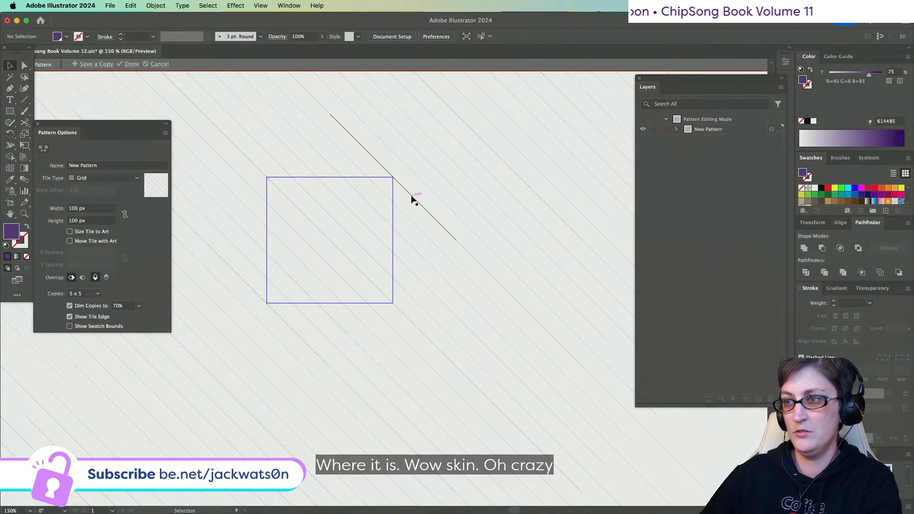
key(super+z)
key(Delete)
key(super+z)
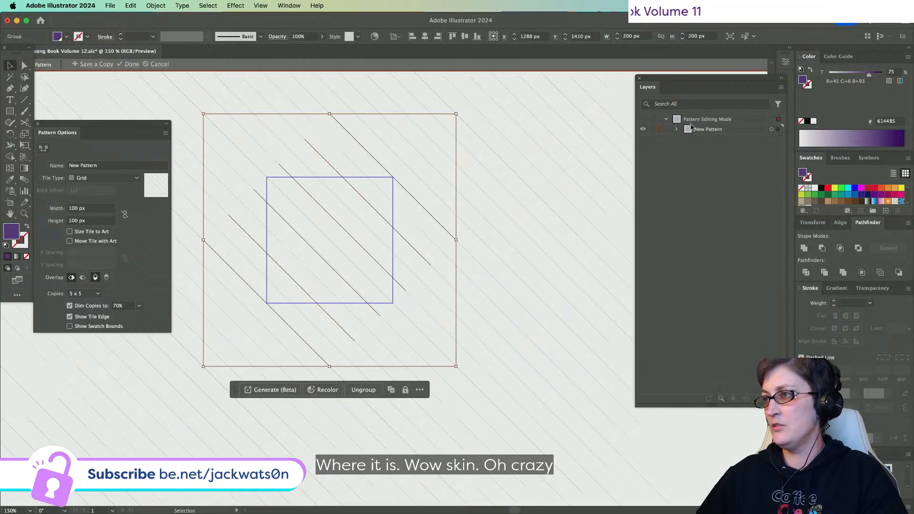
- Delete the single line across the tile's lower-left corner from the expanded group
right_click(340, 172)
click(728, 157)
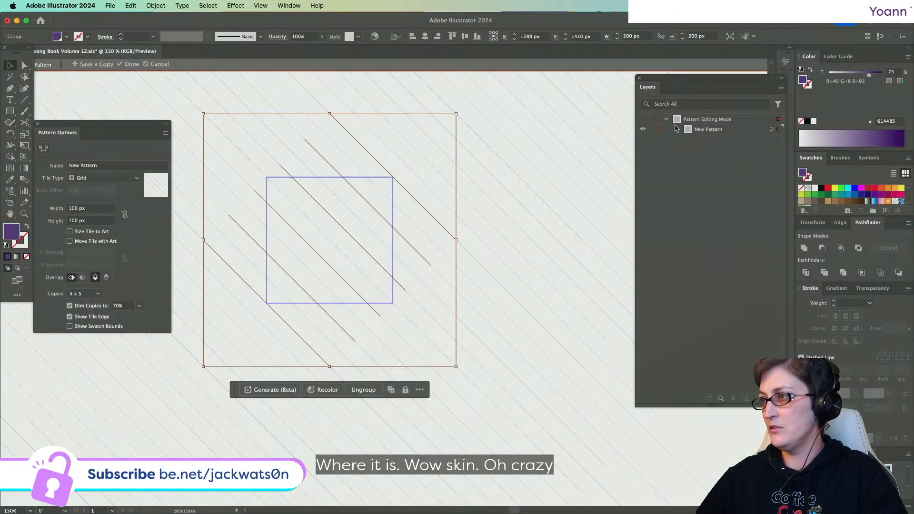
click(677, 129)
click(688, 139)
click(771, 149)
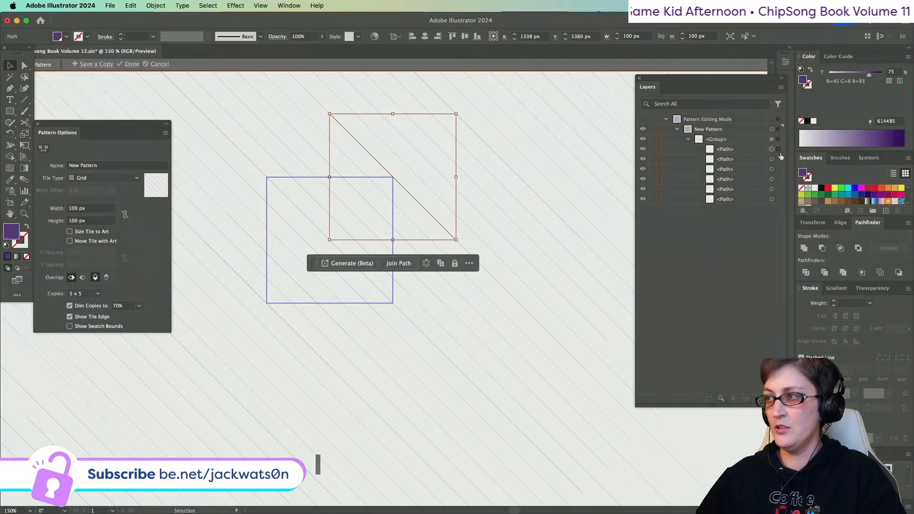
click(772, 199)
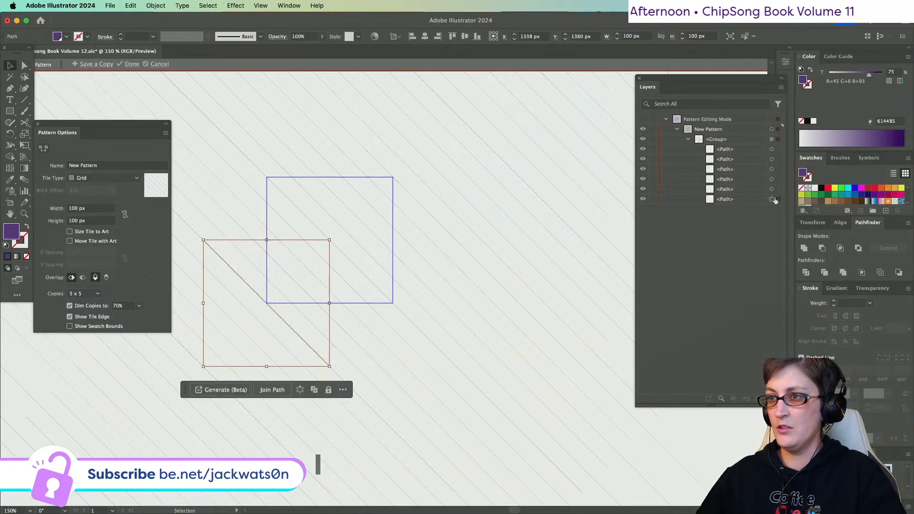
key(Delete)
- Check each remaining path, select the whole line group and swap its fill and stroke to give it a 1 pt purple stroke
click(772, 150)
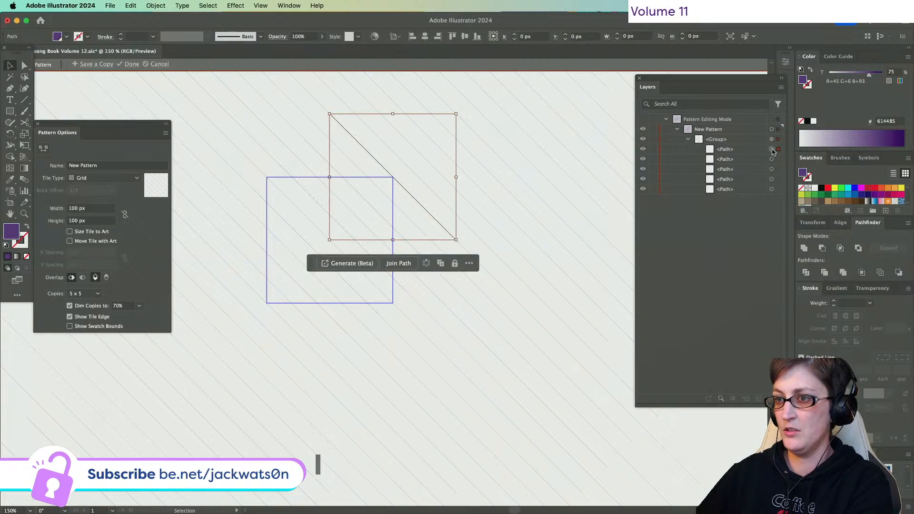
click(772, 160)
click(772, 169)
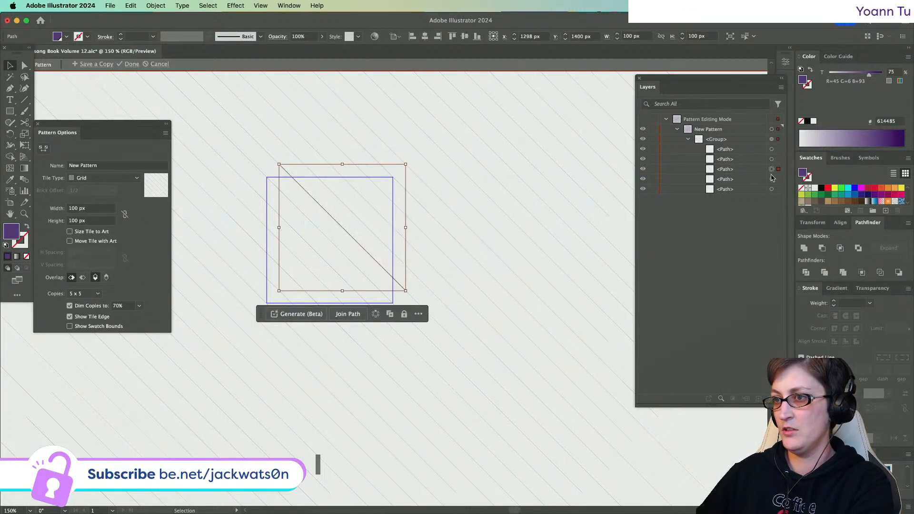
click(773, 179)
click(772, 189)
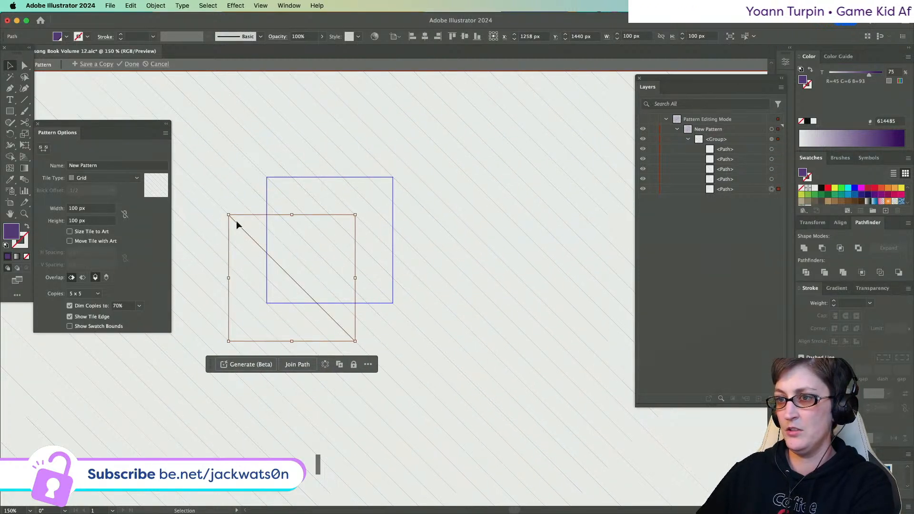
drag(239, 317, 454, 164)
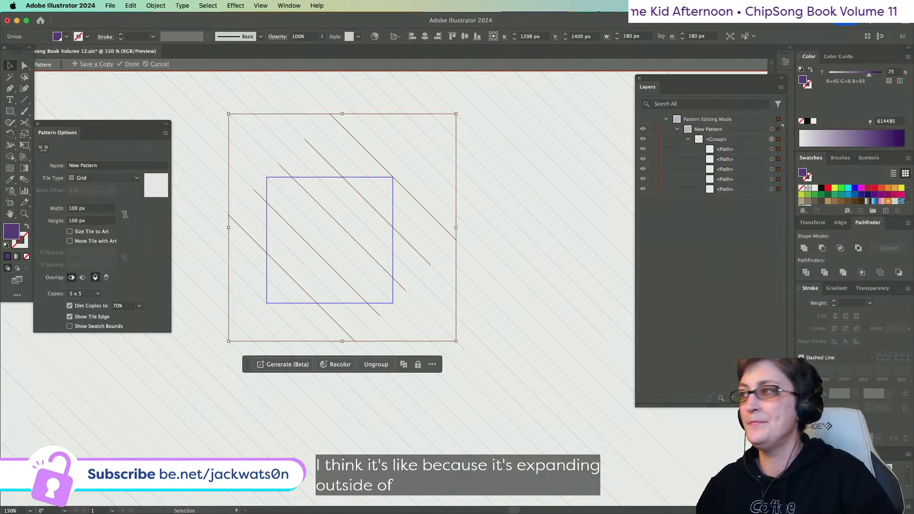
click(27, 227)
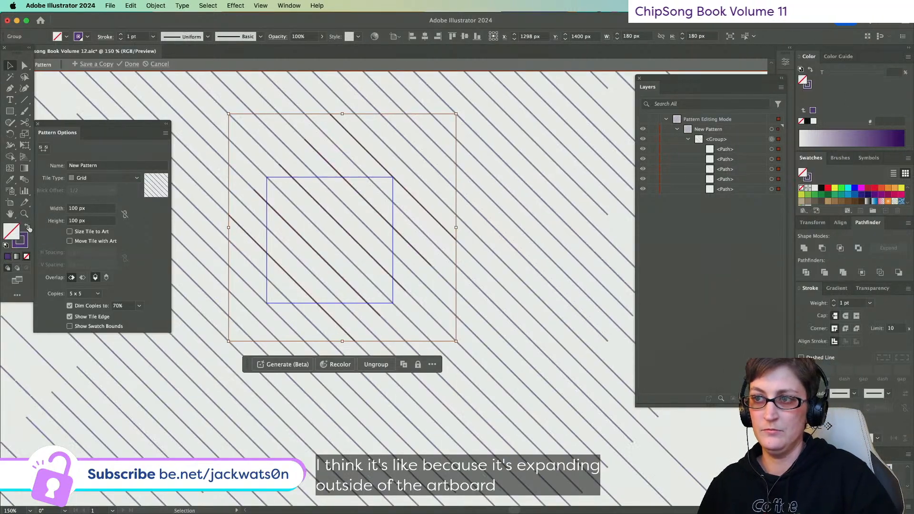
- Use Direct Selection to delete the outermost line across the tile's upper-right corner
click(418, 217)
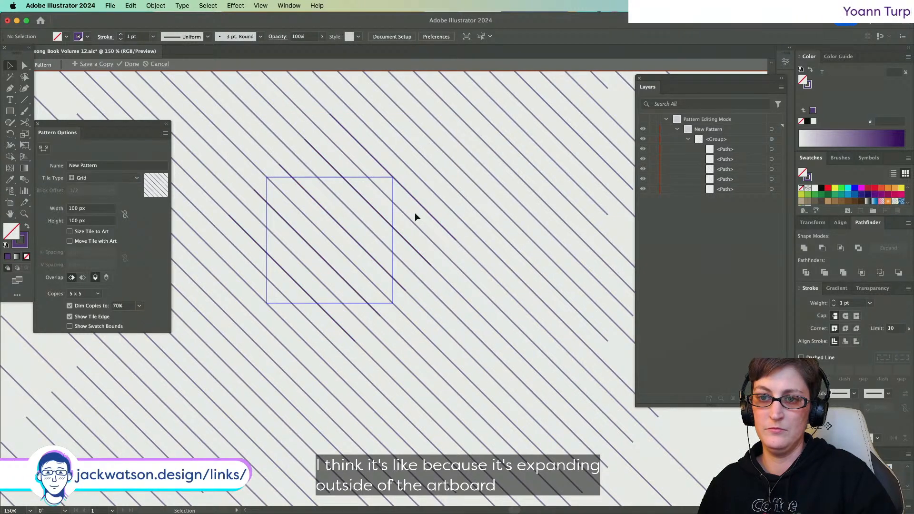
scroll(415, 213, left, 5)
scroll(416, 214, right, 4)
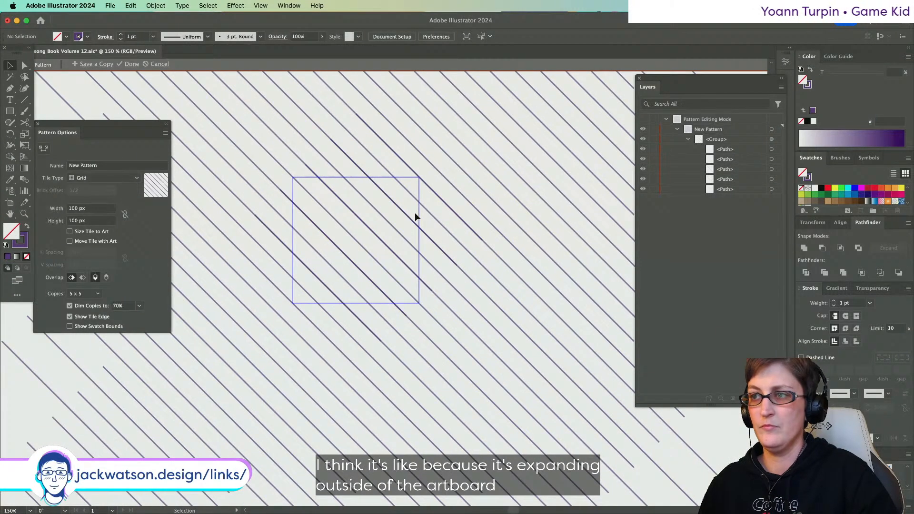
click(427, 189)
key(a)
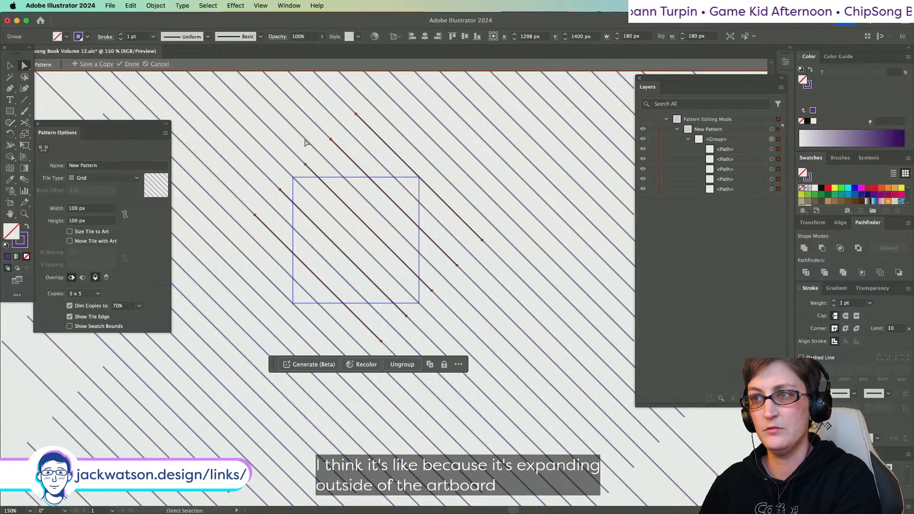
drag(396, 133, 383, 148)
key(Delete)
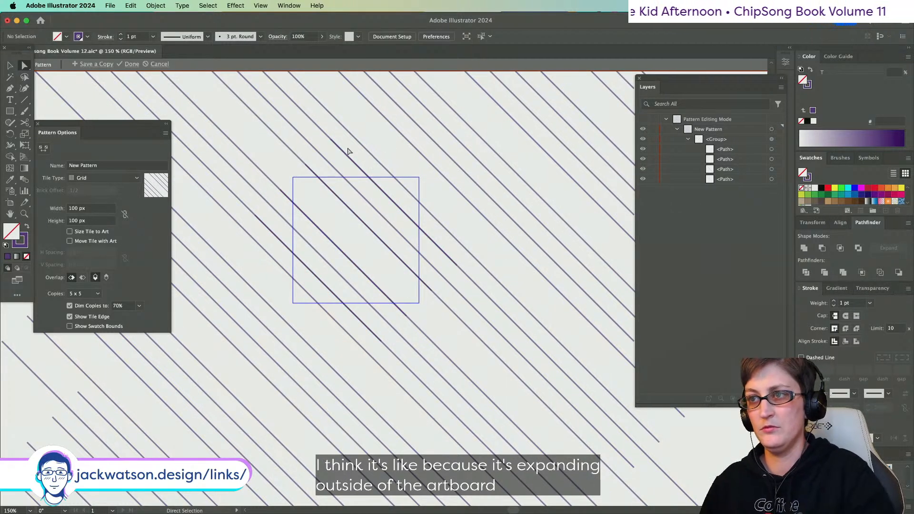
- Shorten the uppermost remaining line so its ends sit on the tile's top and right edges
drag(331, 141, 369, 178)
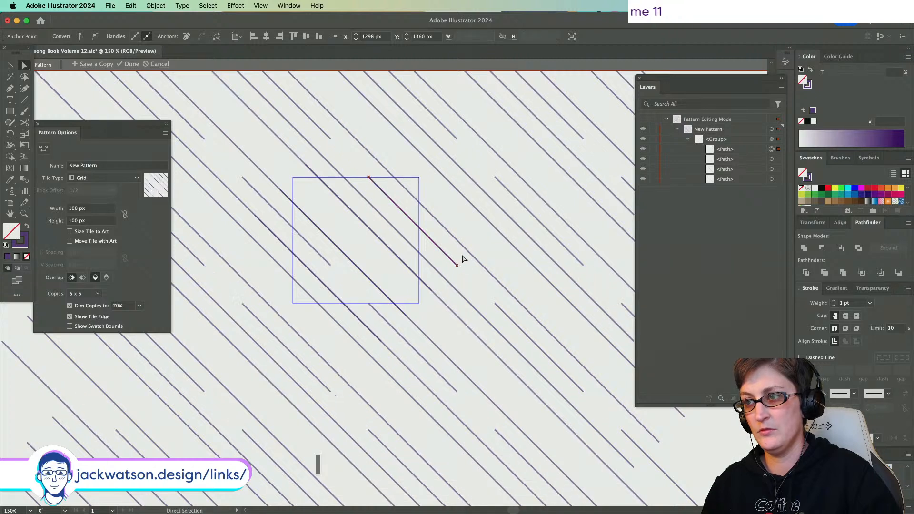
drag(457, 264, 420, 228)
click(414, 233)
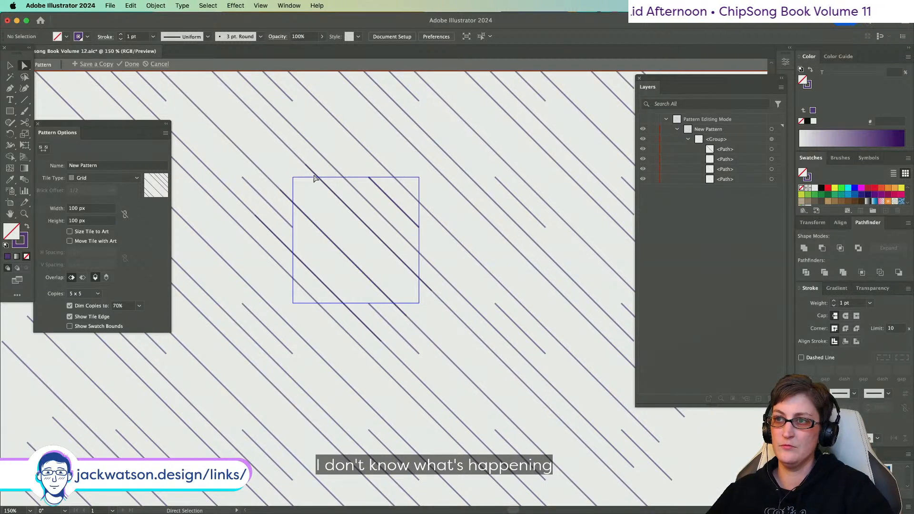
drag(314, 178, 321, 181)
- Undo the anchor point edits, the upper-right line's deletion and the fill and stroke swap
key(super+z)
key(super+z)
key(super+z)
key(super+z)
key(super+z)
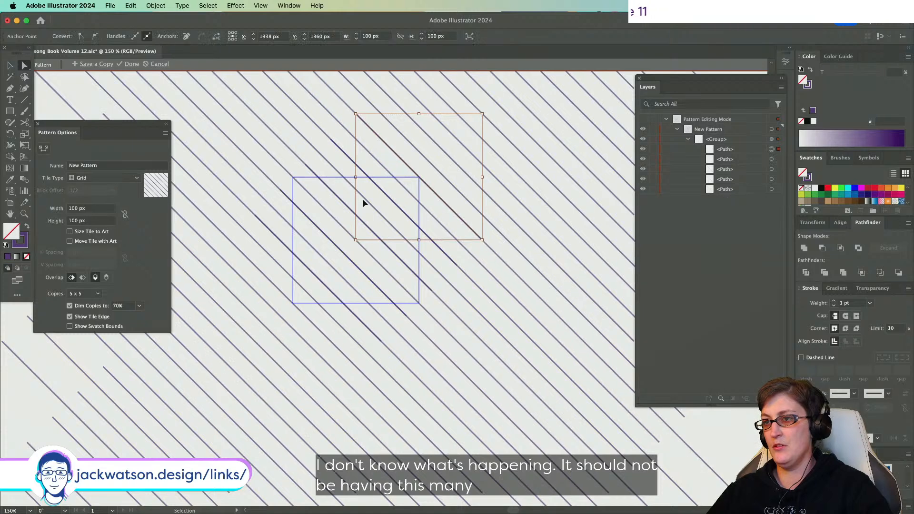
- Try swapping the line group's fill and stroke again, and undo back to before the lower-left line was deleted
click(772, 139)
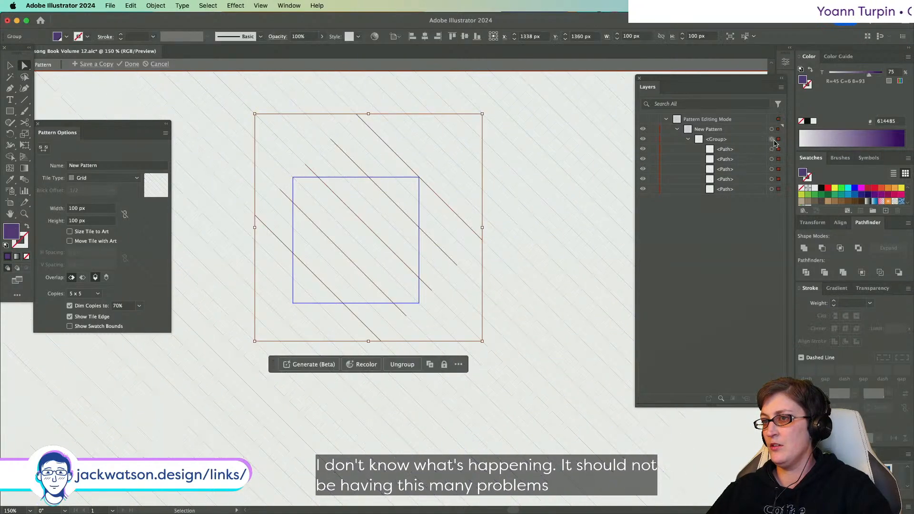
key(shift+x)
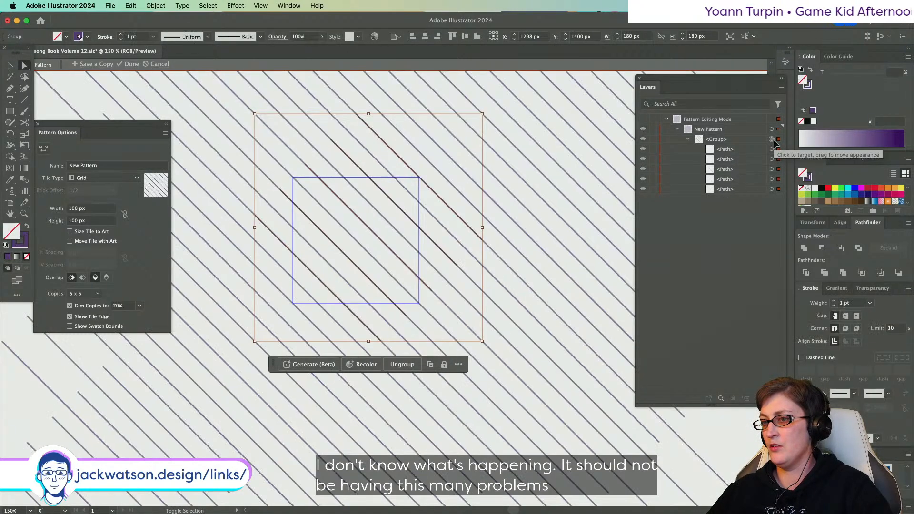
key(super+z)
key(super+z)
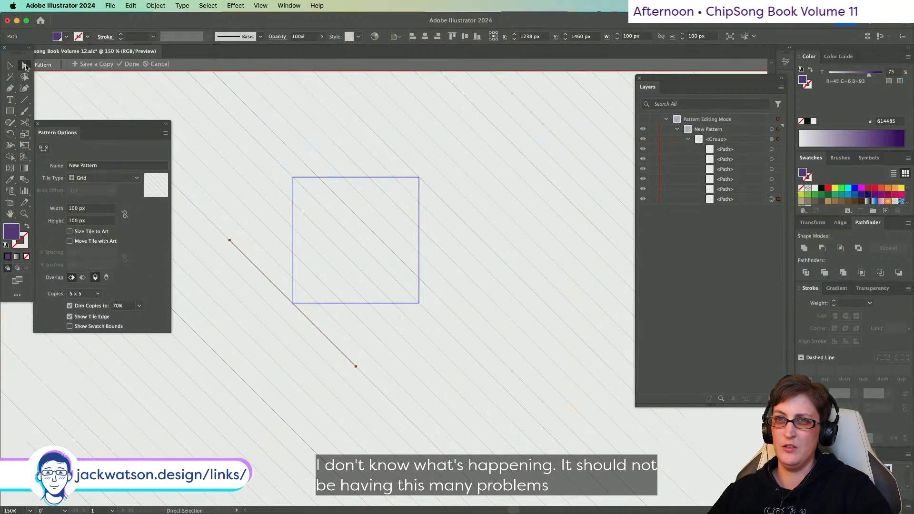
- Blend the diagonal lines across the pattern tile using 5 specified steps
drag(512, 134, 233, 399)
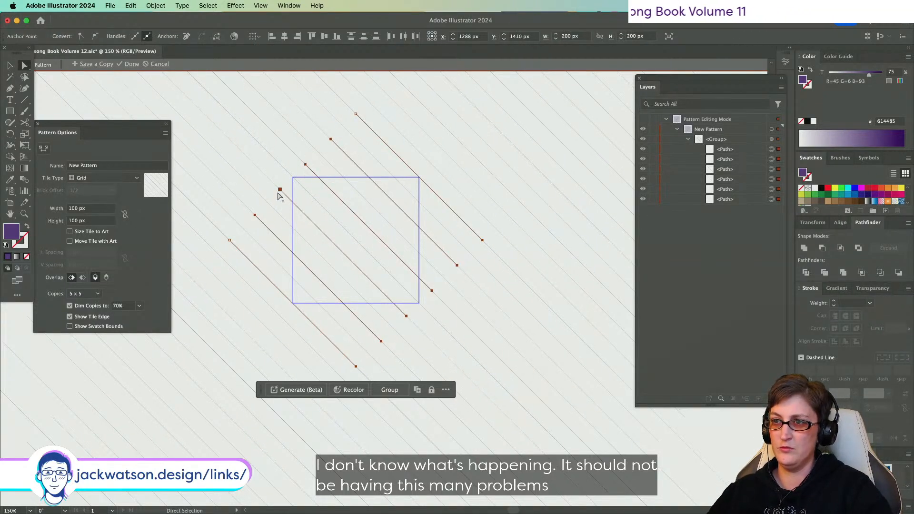
key(super+alt+b)
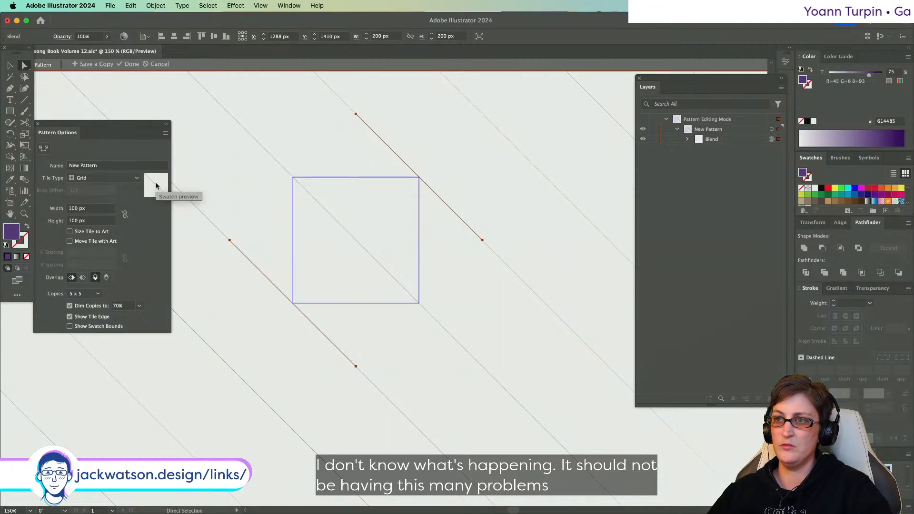
key(super+z)
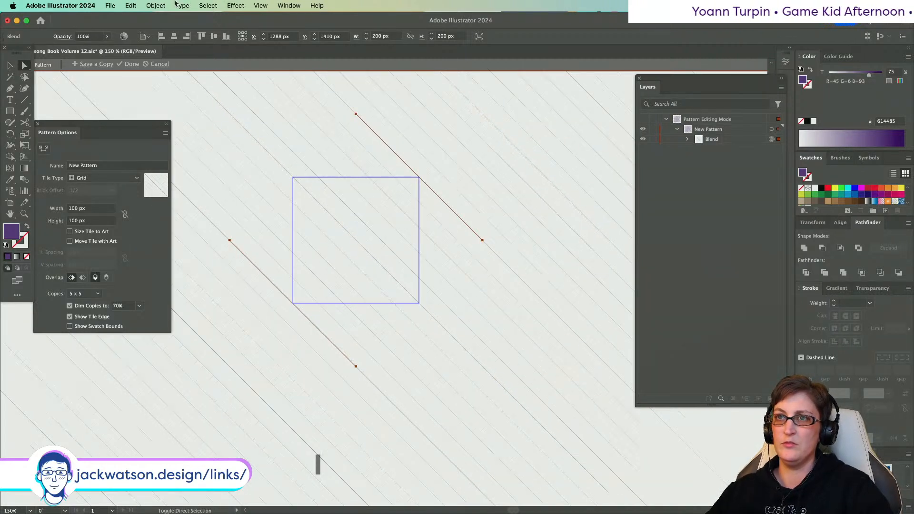
key(super+shift+z)
click(156, 6)
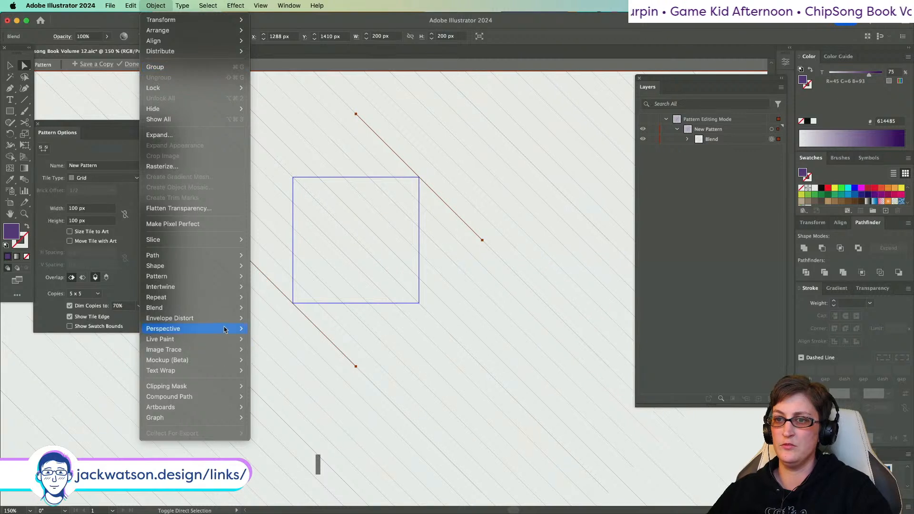
mouse_move(222, 307)
click(301, 333)
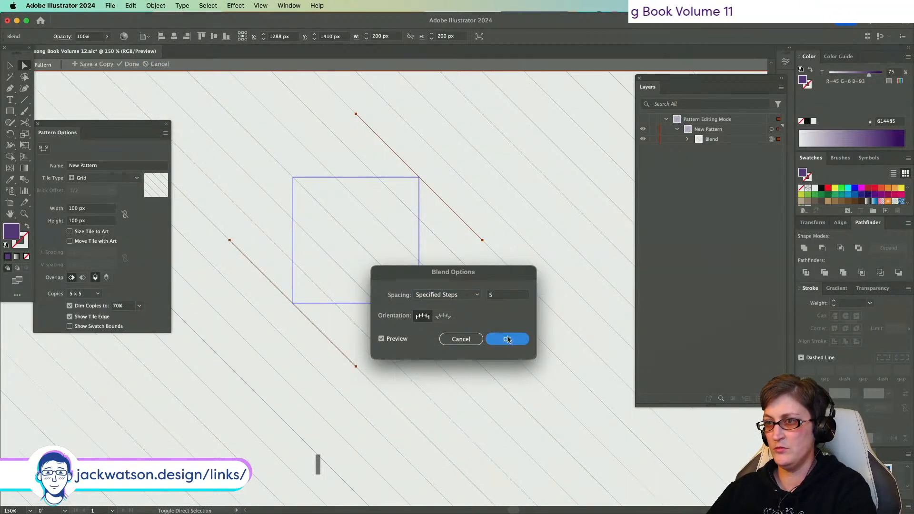
click(508, 339)
- Expand the blend into a group of separate diagonal lines
click(156, 6)
mouse_move(219, 305)
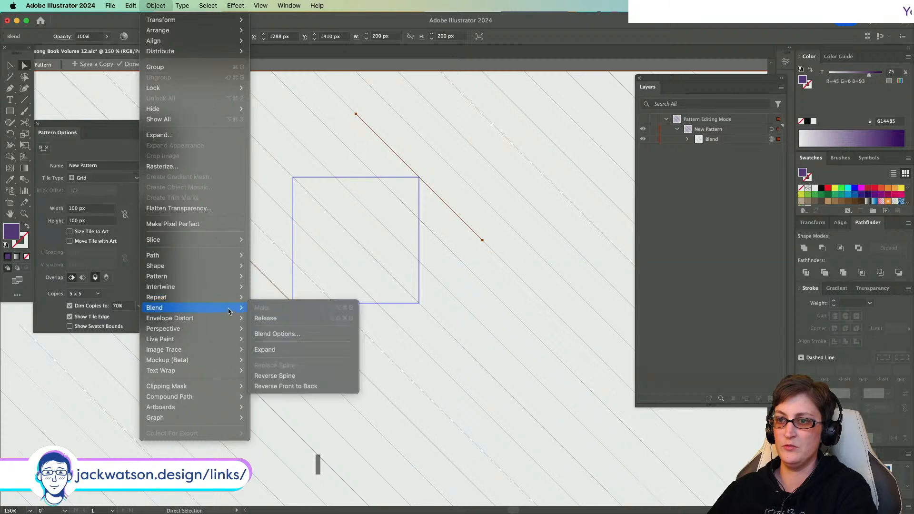
click(296, 349)
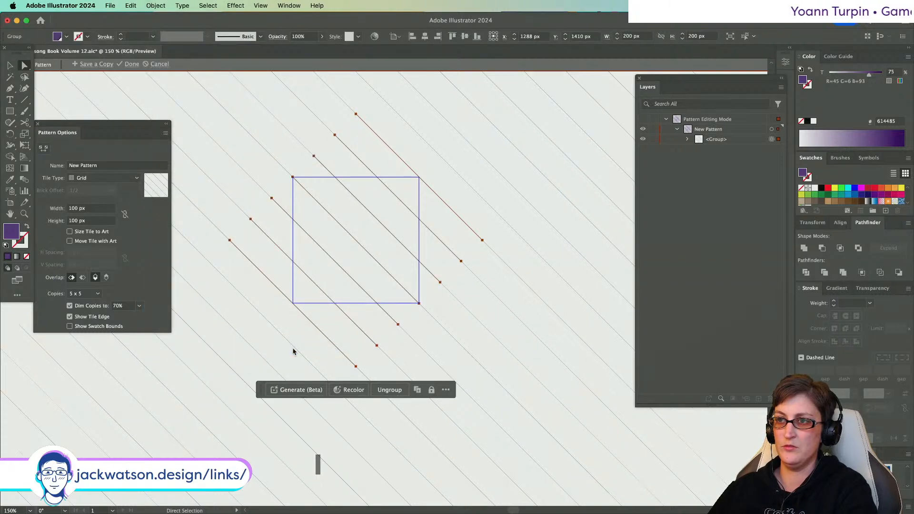
- Shorten the two lines above the tile's diagonal so their ends sit on its top and right edges
drag(314, 156, 336, 177)
click(336, 136)
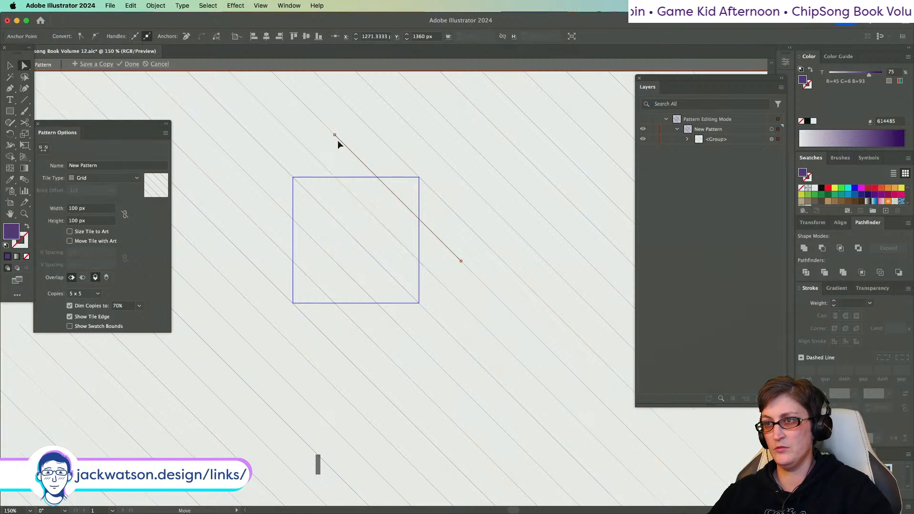
drag(336, 136, 377, 177)
drag(461, 261, 420, 220)
drag(440, 283, 419, 262)
- Shorten the two lines below the diagonal to the tile's left and bottom edges, and delete the two outermost corner lines
click(373, 300)
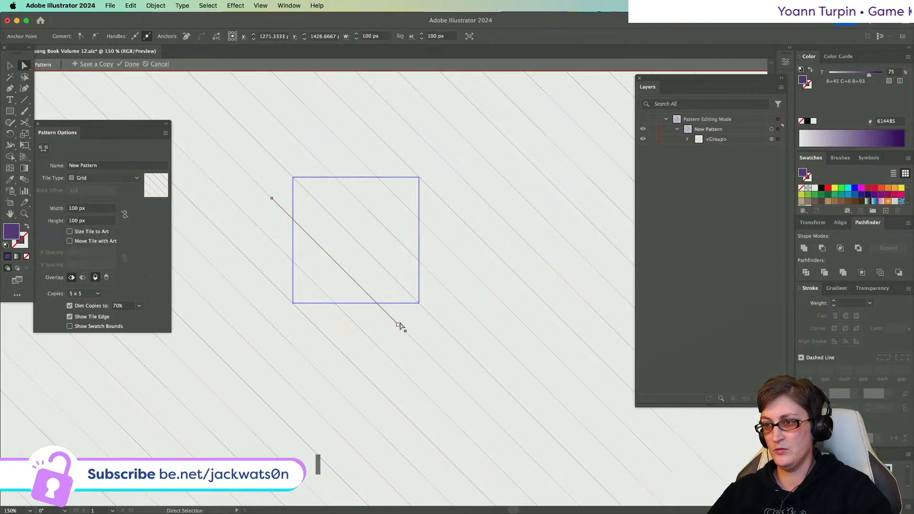
drag(400, 327, 377, 302)
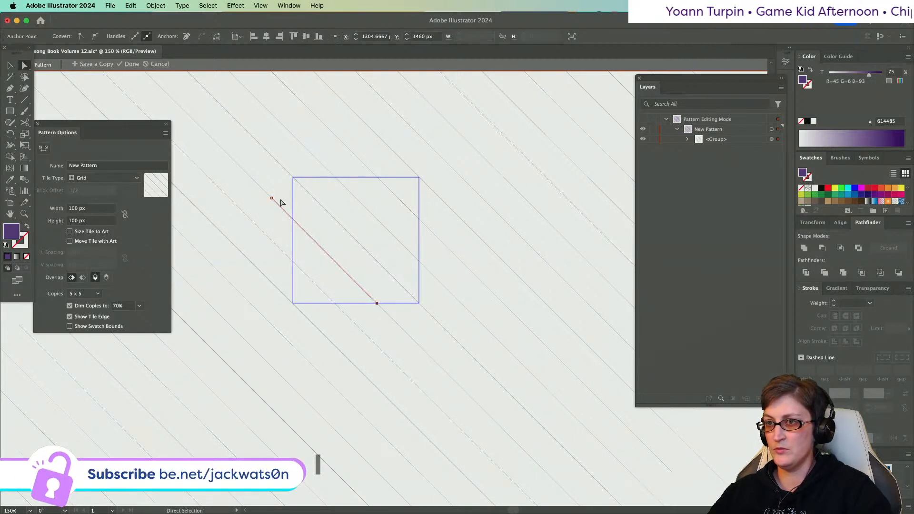
drag(274, 200, 293, 262)
click(299, 269)
drag(377, 344, 336, 304)
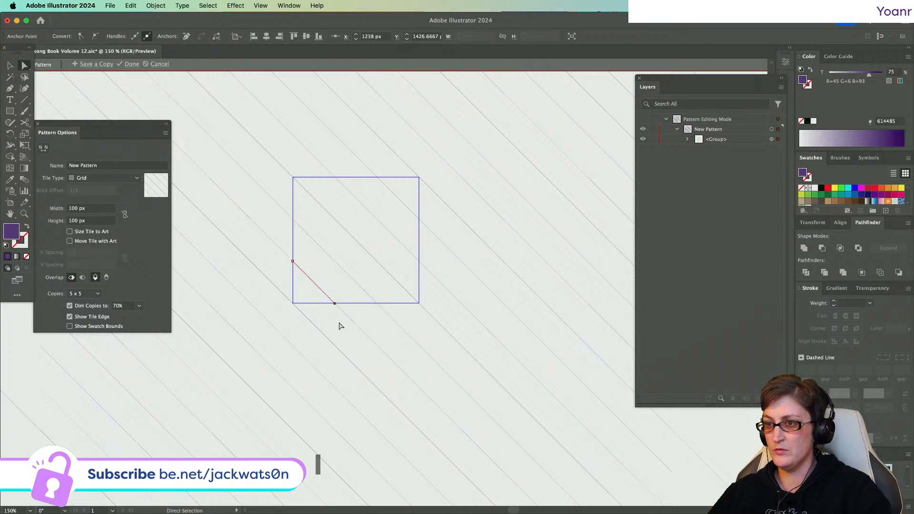
click(328, 338)
click(465, 190)
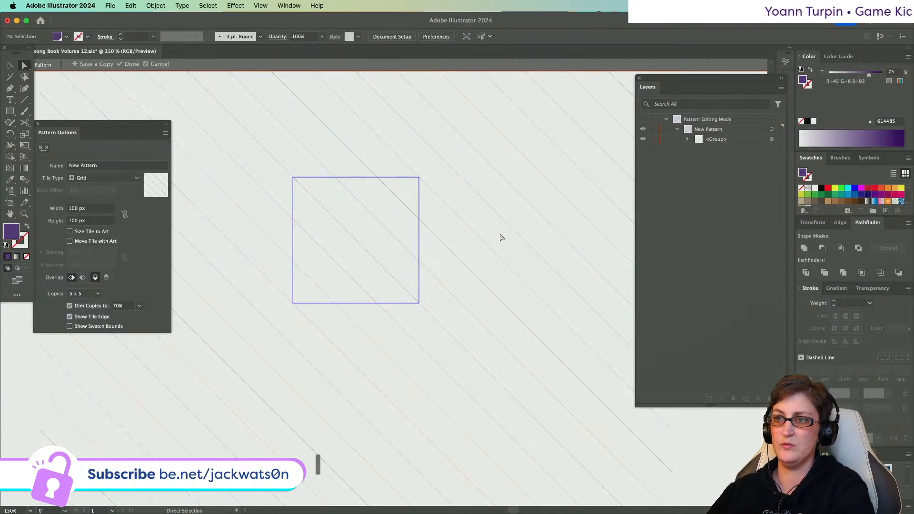
- Swap the fill and stroke of the whole line group and set the purple stroke's tint to 100%
key(v)
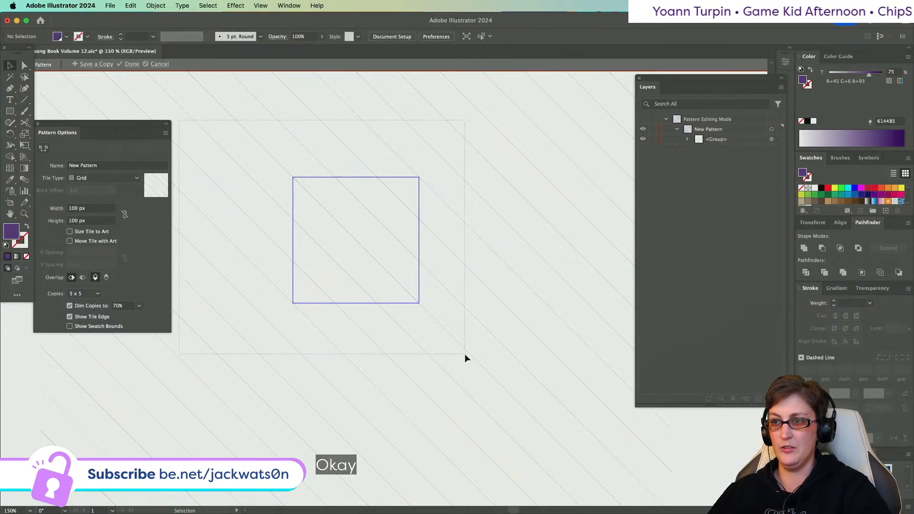
key(super+a)
click(25, 228)
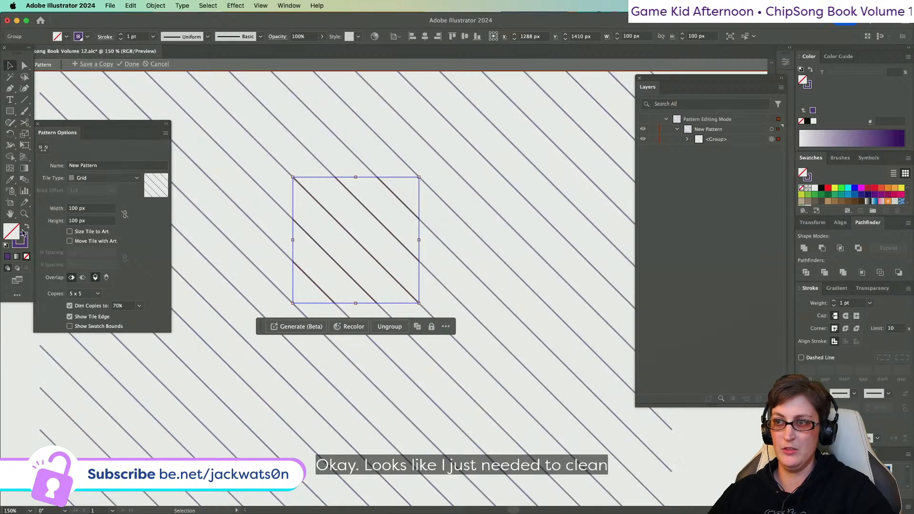
click(808, 88)
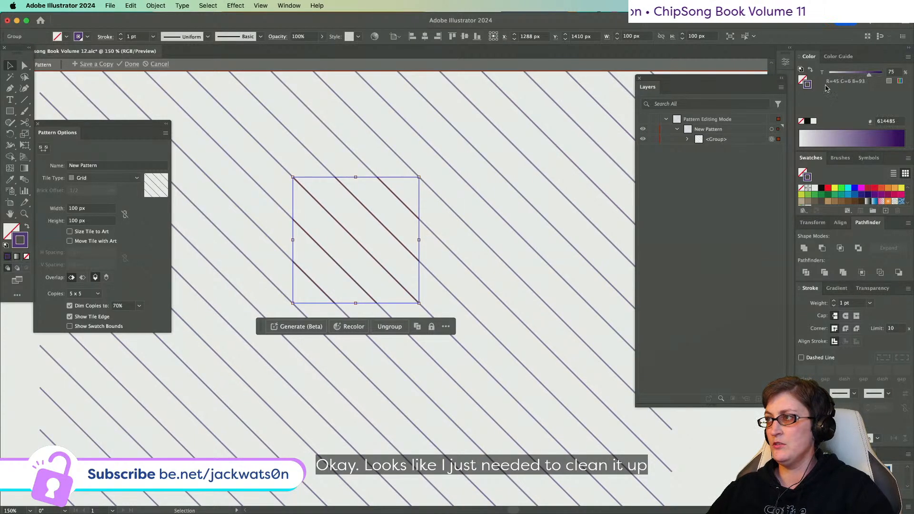
drag(870, 78, 883, 74)
- Paste a copy of the line group in front and rotate it 90° to form a diamond grid
key(super+c)
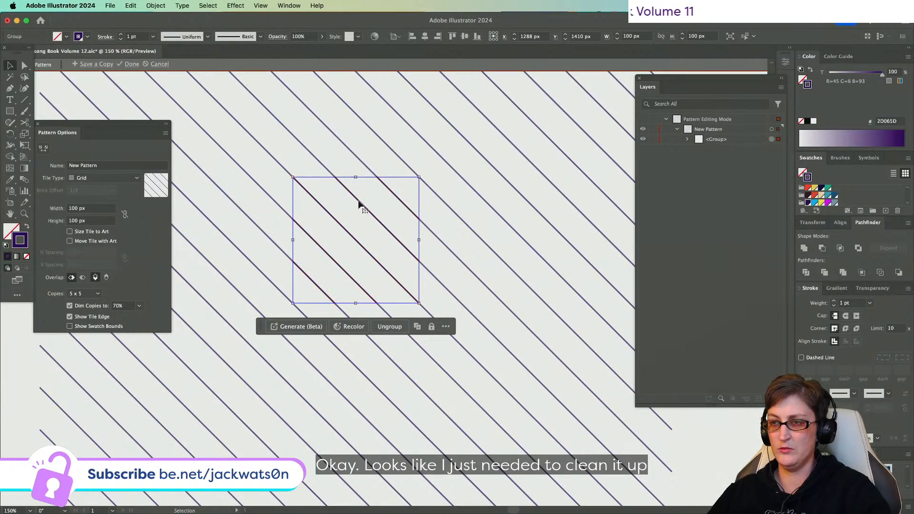
key(super+f)
drag(288, 172, 312, 264)
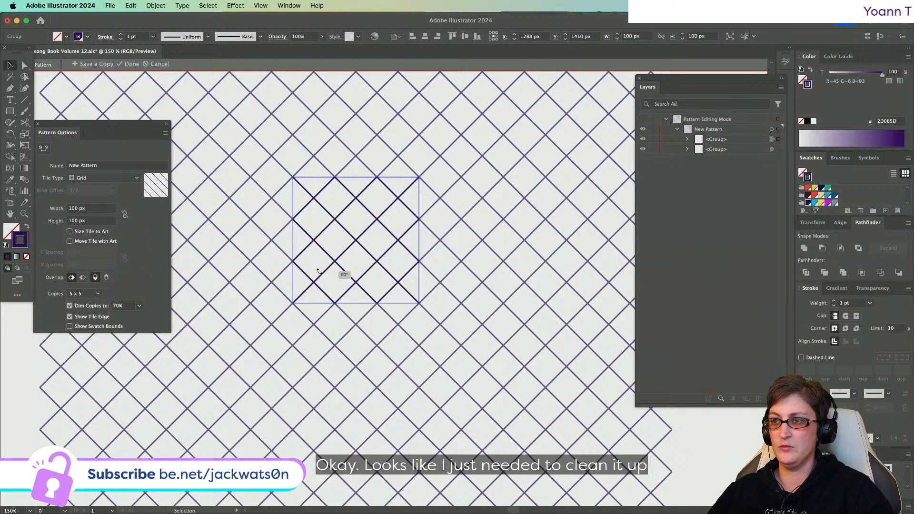
- Turn on Size Tile to Art and squeeze both line groups horizontally to about 54 px wide
key(super+a)
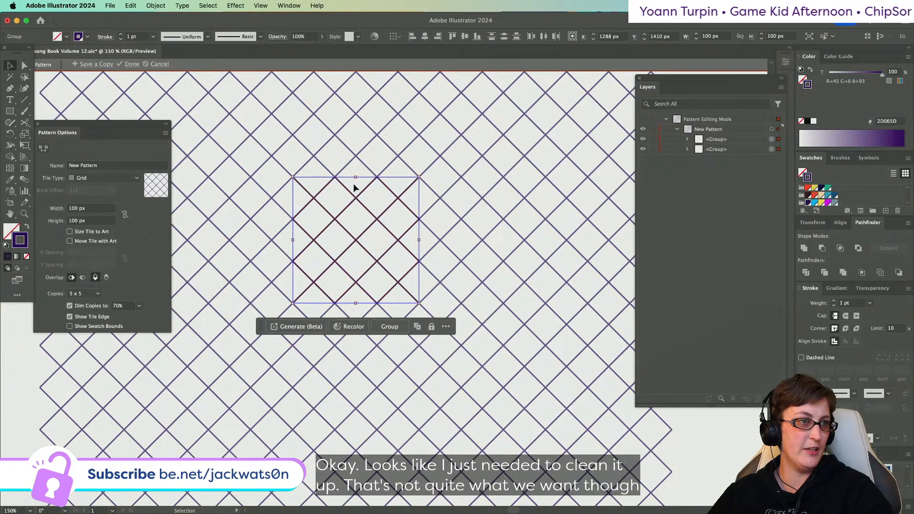
drag(417, 237, 392, 241)
key(super+z)
click(84, 233)
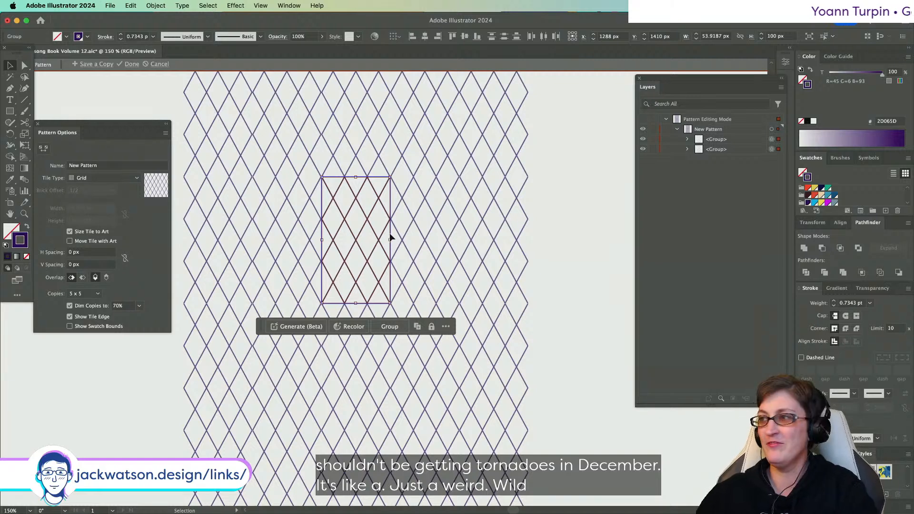
click(430, 252)
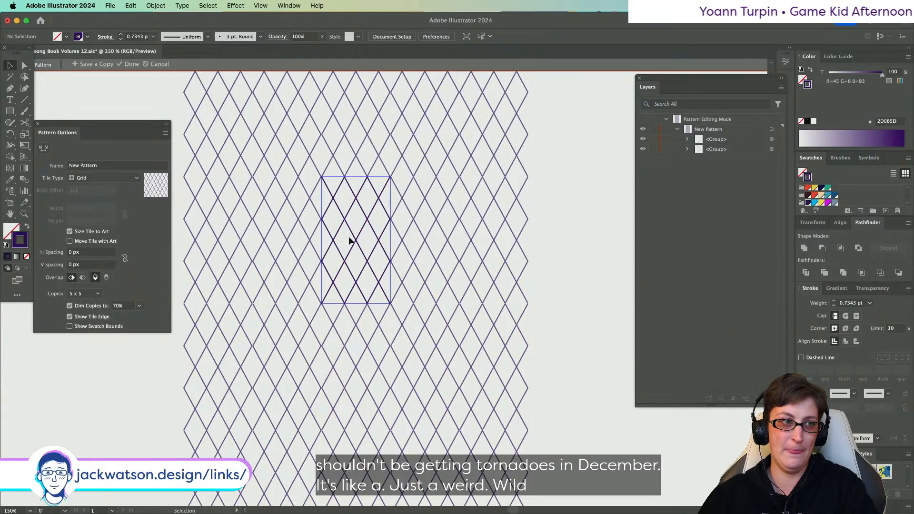
- Give all the crossed lines round caps and round corner joins
scroll(349, 237, up, 6)
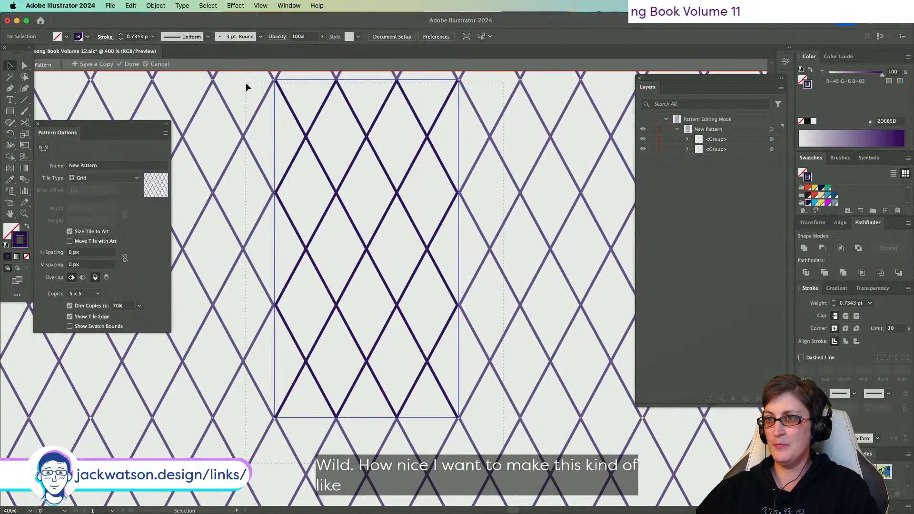
key(super+a)
scroll(245, 83, up, 2)
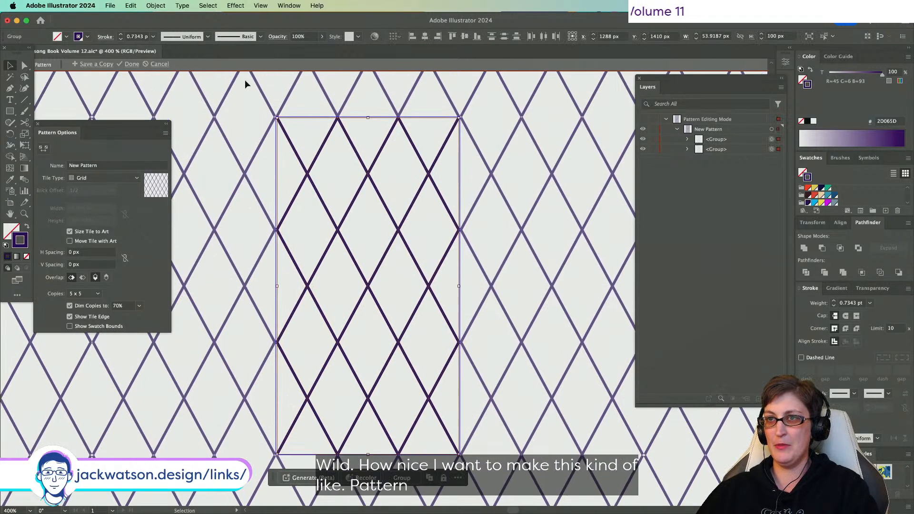
click(846, 316)
click(846, 329)
- Try a 2 pt stroke weight on the crossed lines, and set it to 1 pt
click(849, 303)
text(2)
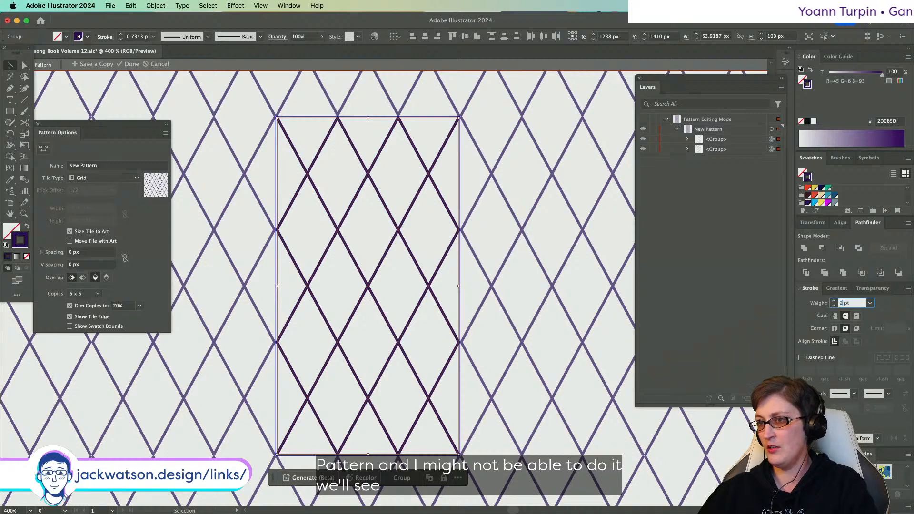
key(Return)
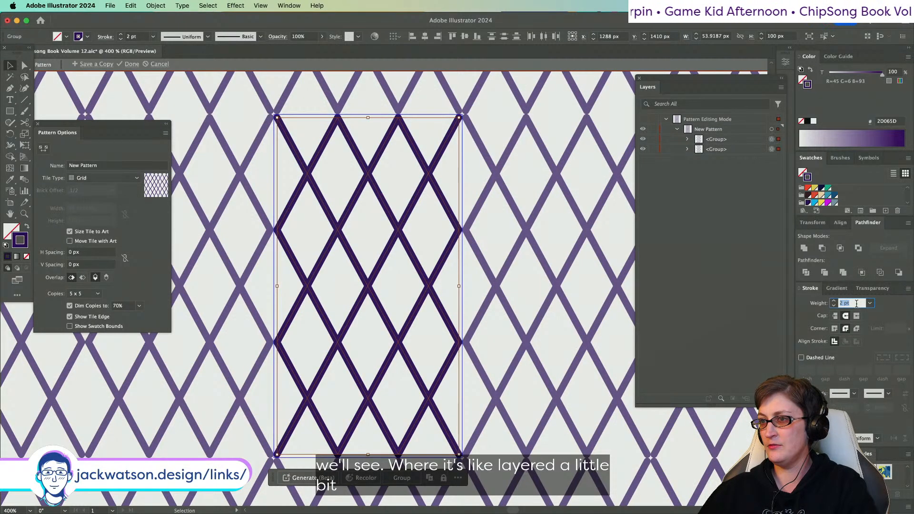
key(Return)
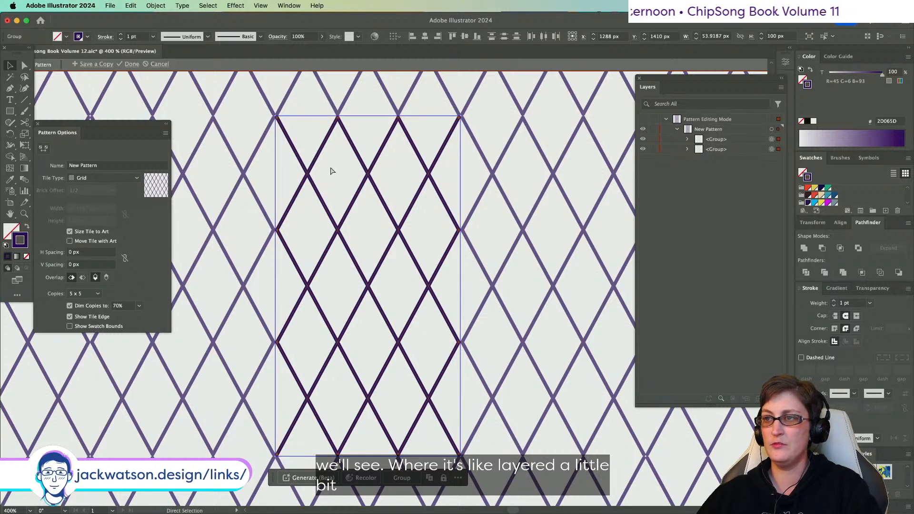
- Paste a copy of the crossed lines in front with a yellow FDE448 stroke of 0.5 pt
key(super+c)
key(super+f)
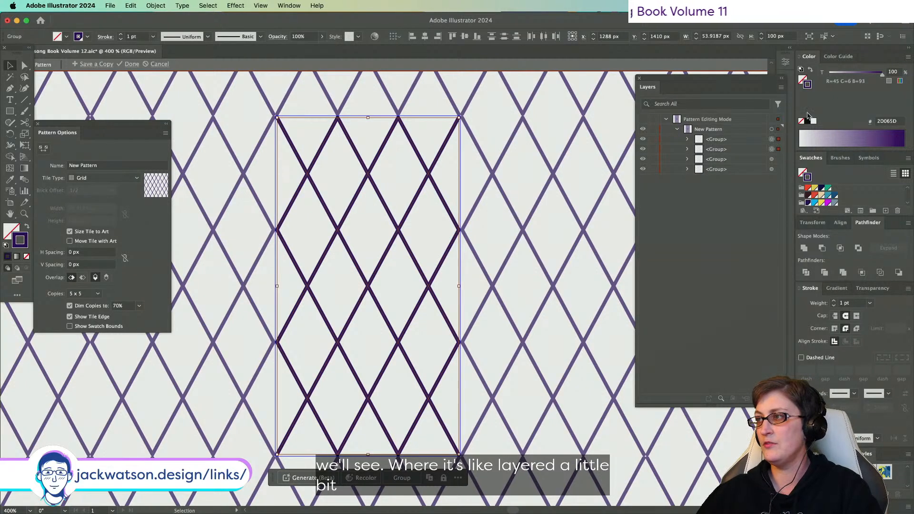
click(822, 203)
click(851, 303)
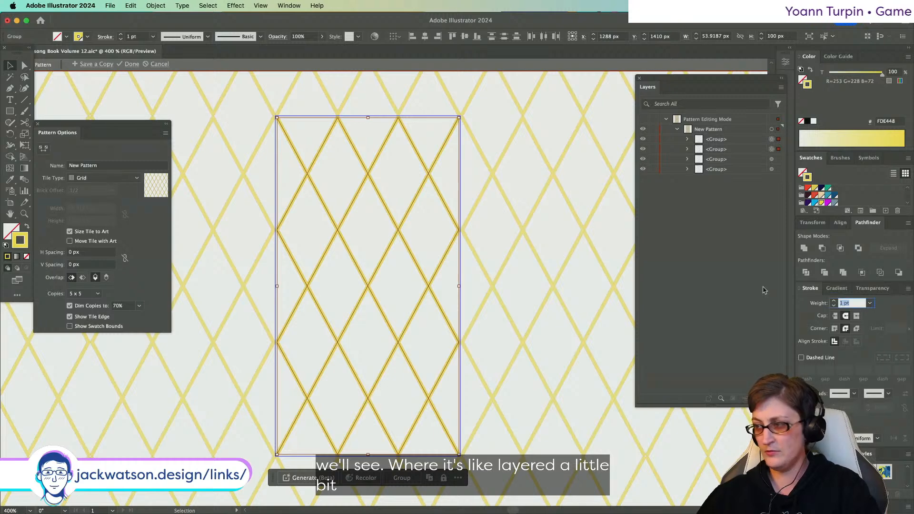
text(0.5)
key(Return)
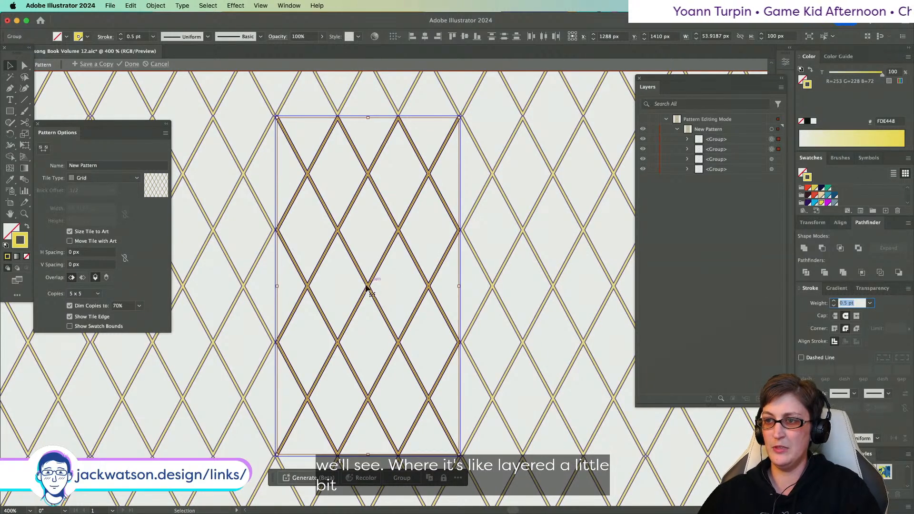
- Set the stroke weight of the two purple line groups beneath the yellow ones to 2 pt
key(super+equal)
scroll(363, 287, down, 2)
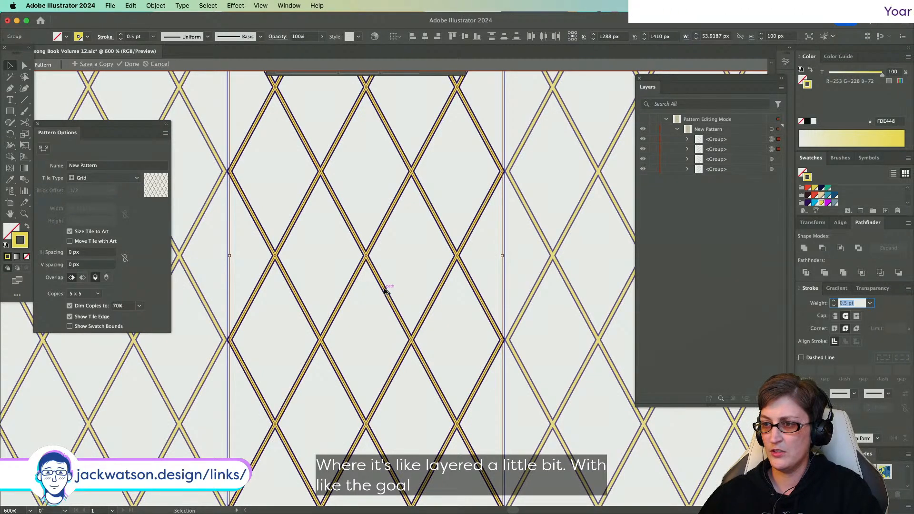
key(super+minus)
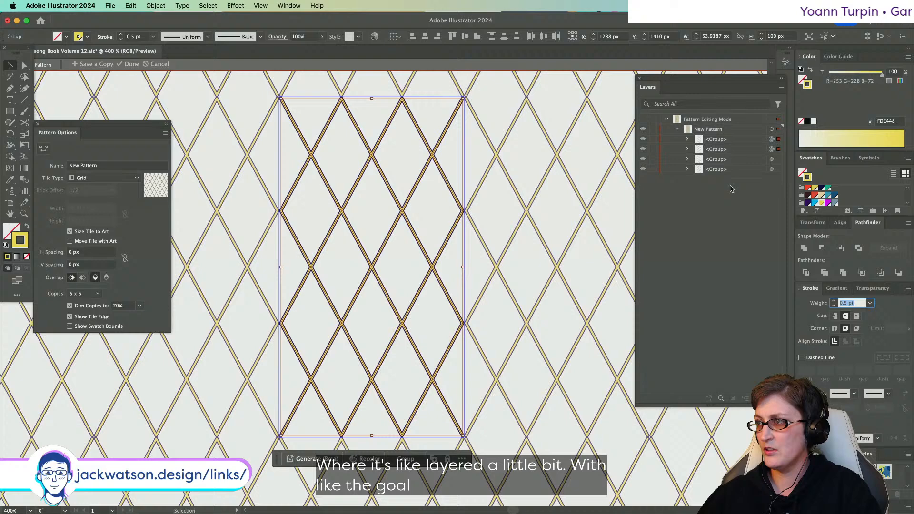
click(772, 159)
shift+click(771, 169)
drag(855, 305, 768, 287)
text(2)
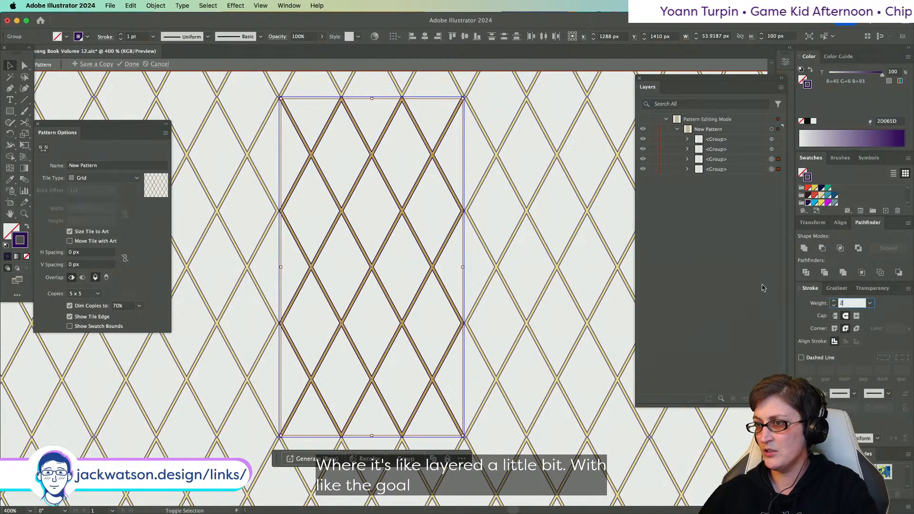
key(Tab)
click(453, 284)
- Set the stroke weight of the two yellow line groups to 0.75 pt and finish editing the pattern
scroll(453, 284, down, 3)
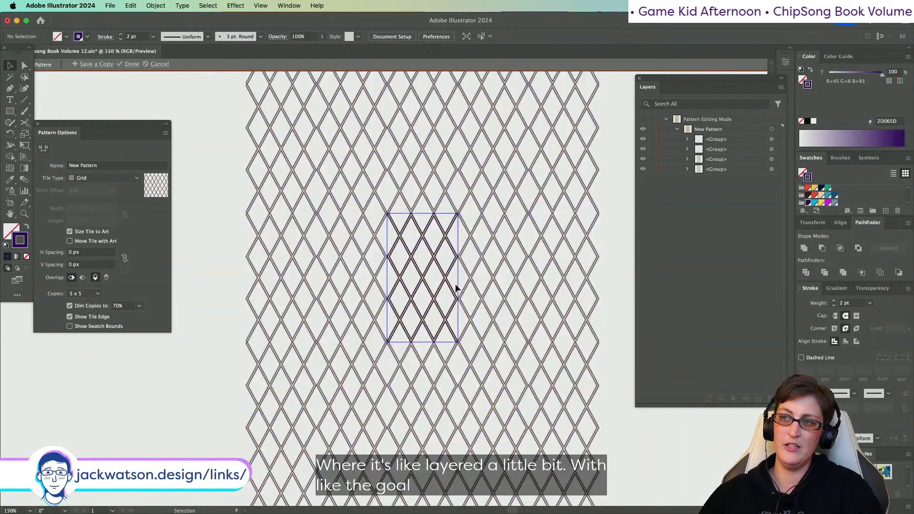
scroll(455, 286, up, 3)
click(372, 271)
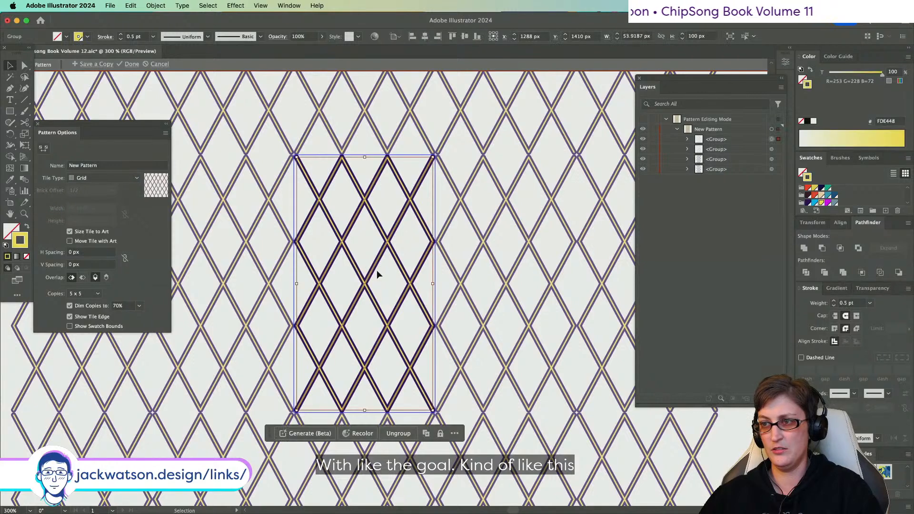
shift+click(403, 271)
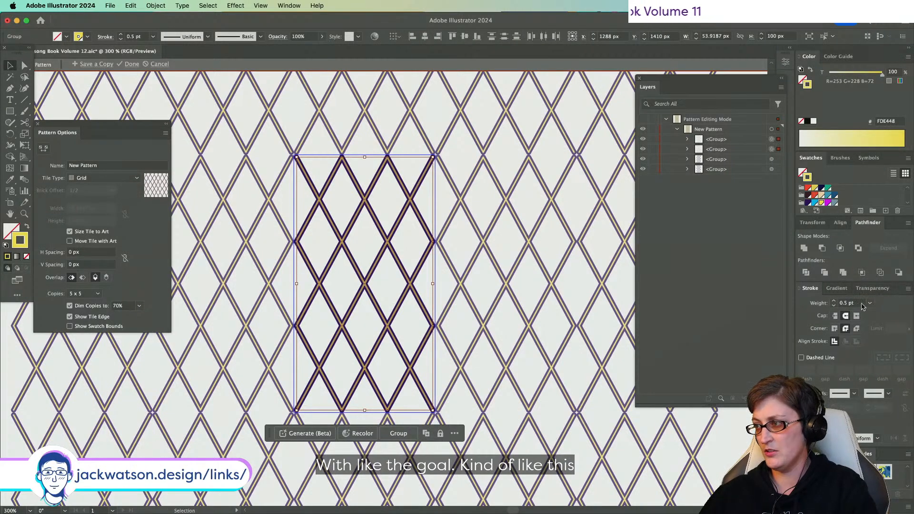
drag(862, 305, 434, 249)
text(.)
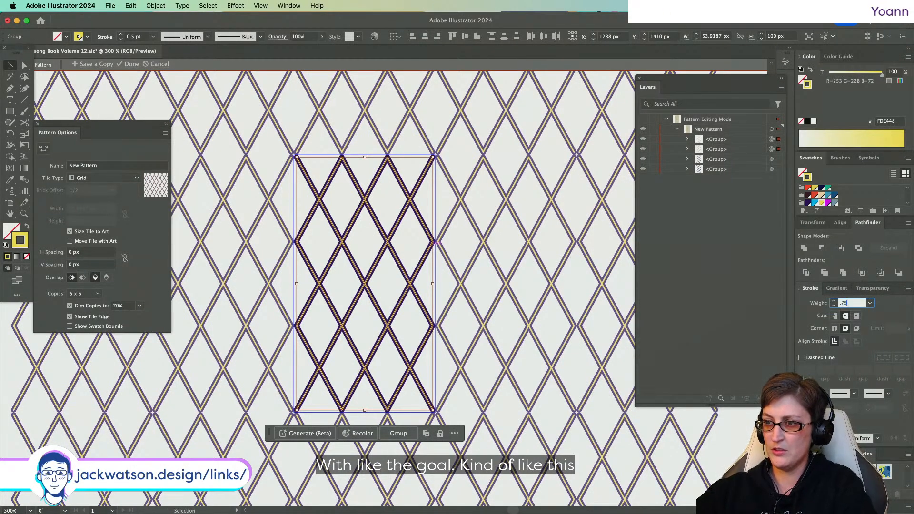
text(75)
key(Return)
click(257, 128)
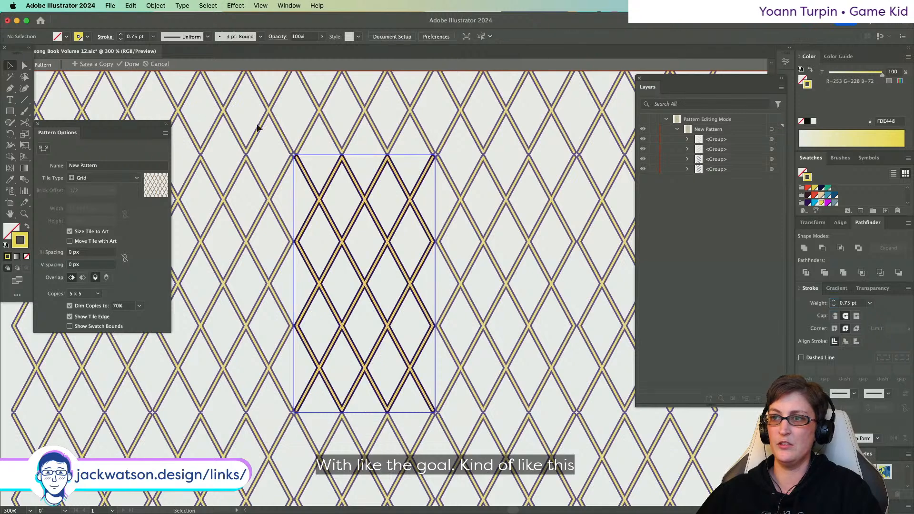
scroll(291, 155, down, 1)
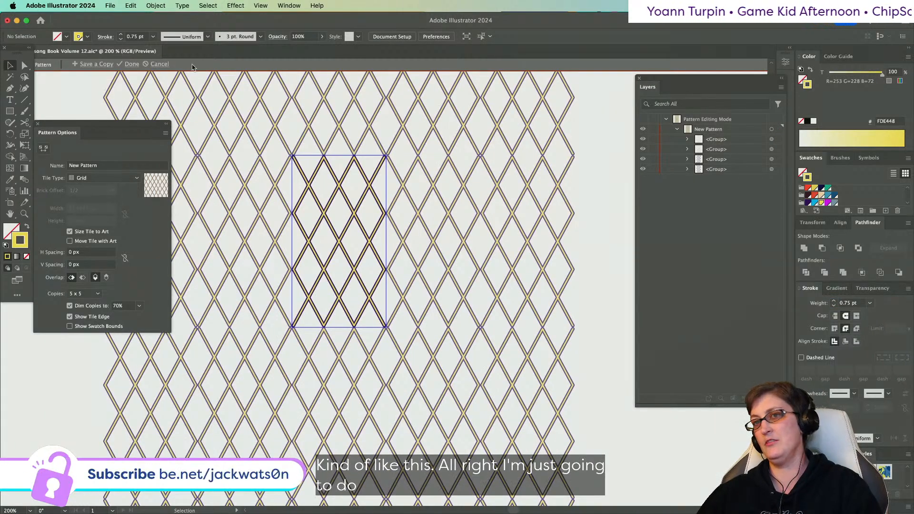
click(131, 64)
- Undock the Swatches panel over the artwork and enlarge it to show all swatches
scroll(247, 161, down, 3)
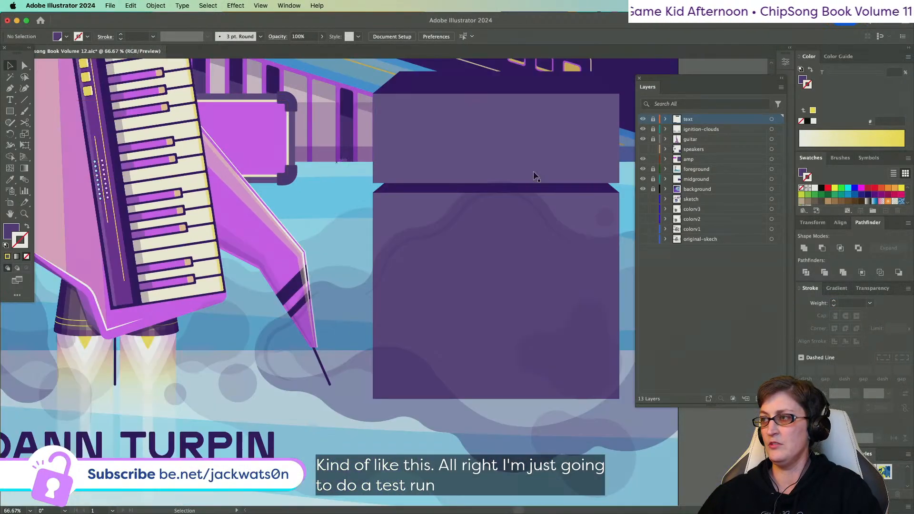
scroll(822, 191, down, 3)
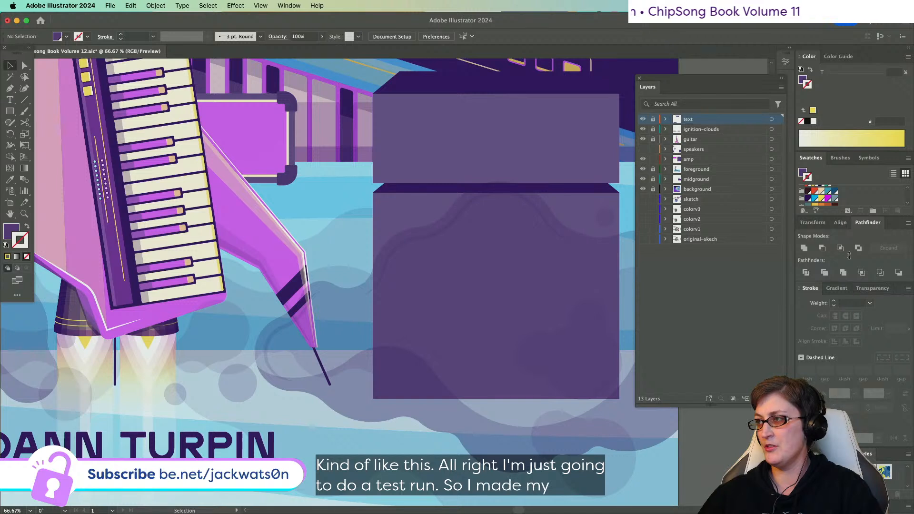
drag(820, 160, 507, 85)
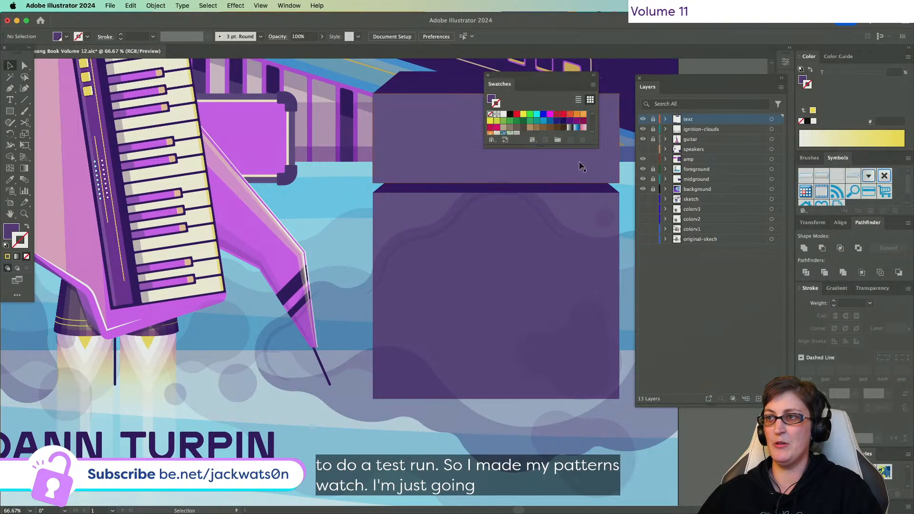
drag(561, 148, 562, 219)
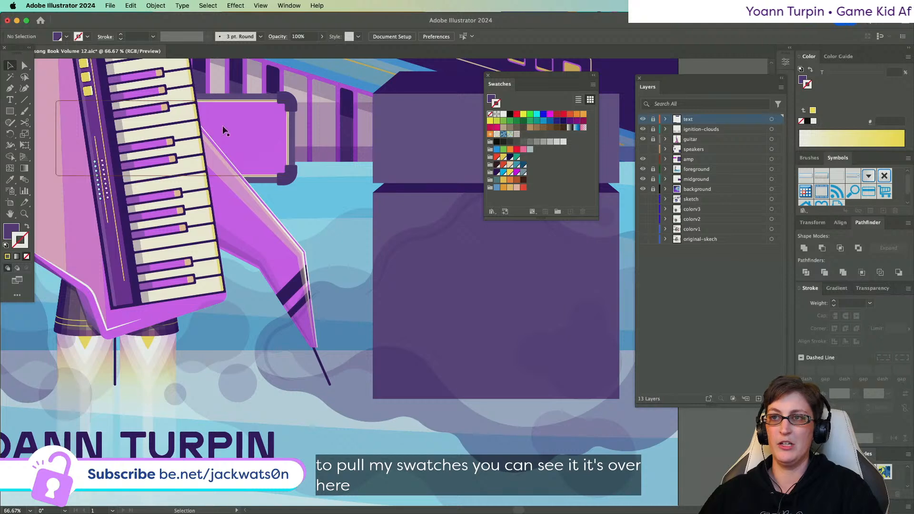
- Isolate the amp group and paste a copy of its magenta front rectangle in front
click(248, 129)
double_click(270, 133)
scroll(270, 133, left, 5)
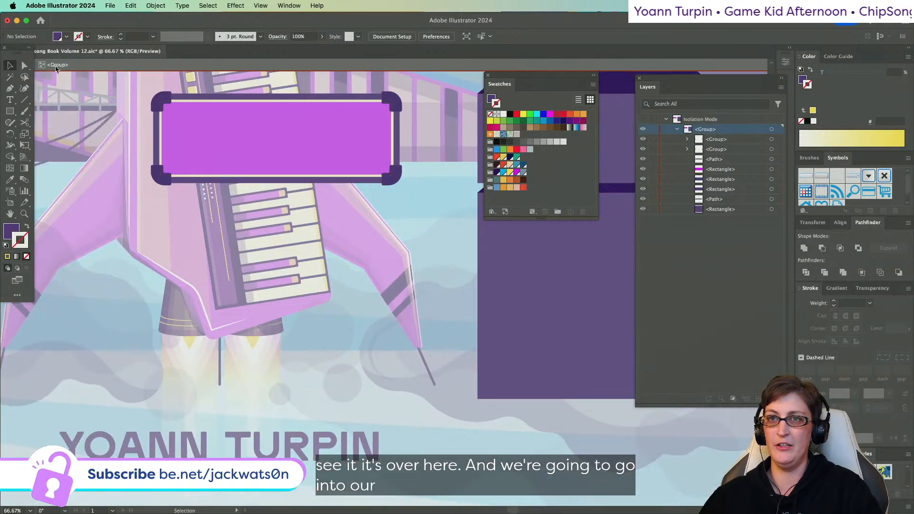
click(24, 66)
click(291, 167)
key(super+c)
key(super+f)
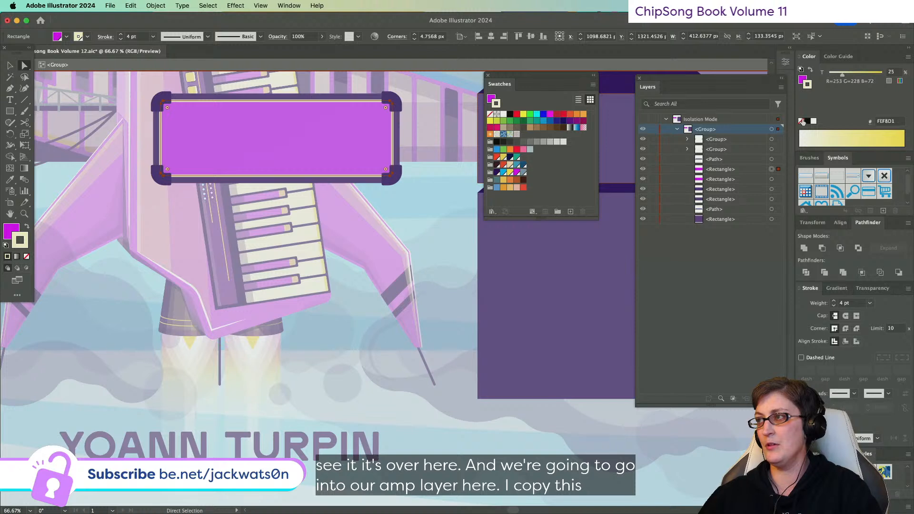
- Remove the copied rectangle's stroke and fill it with the new crossed-diamond pattern swatch
key(x)
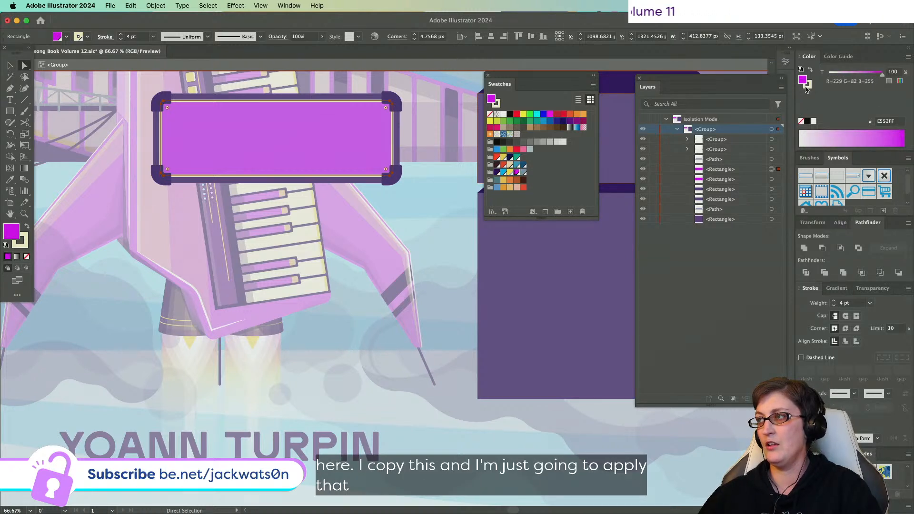
click(808, 88)
click(802, 122)
click(802, 79)
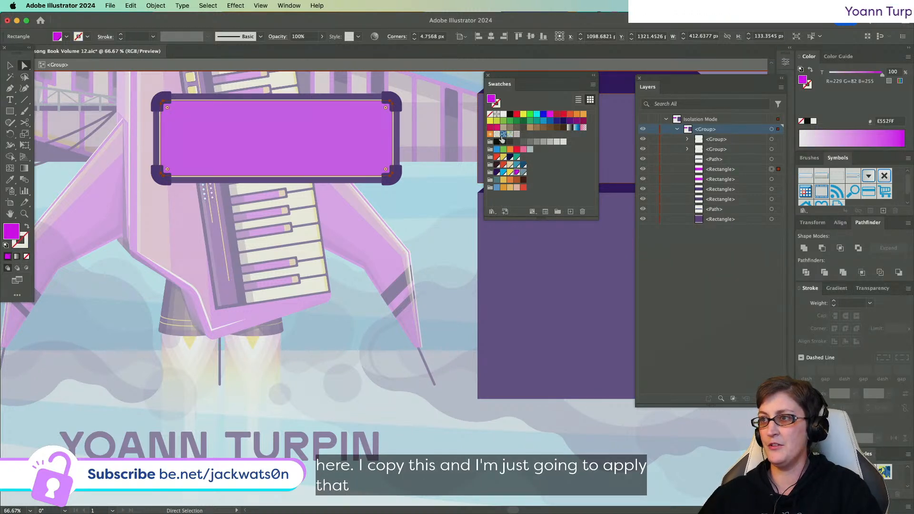
click(517, 134)
click(309, 222)
- Examine the diamond pattern on the amp's front panel up close, especially where the tiles meet
scroll(336, 106, up, 2)
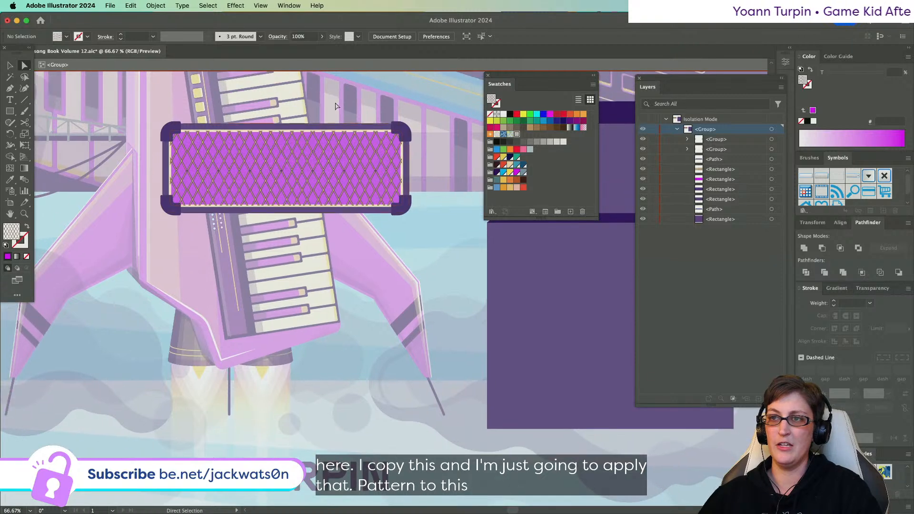
scroll(281, 144, up, 5)
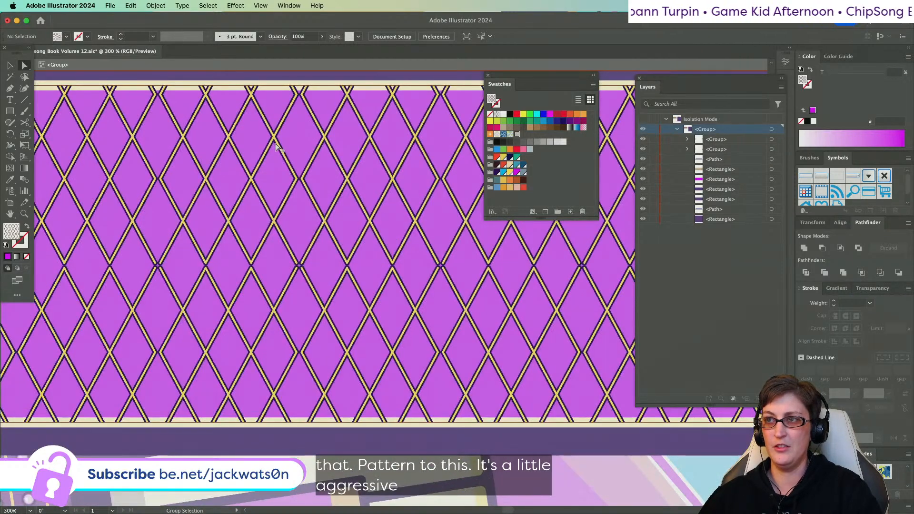
scroll(280, 148, down, 2)
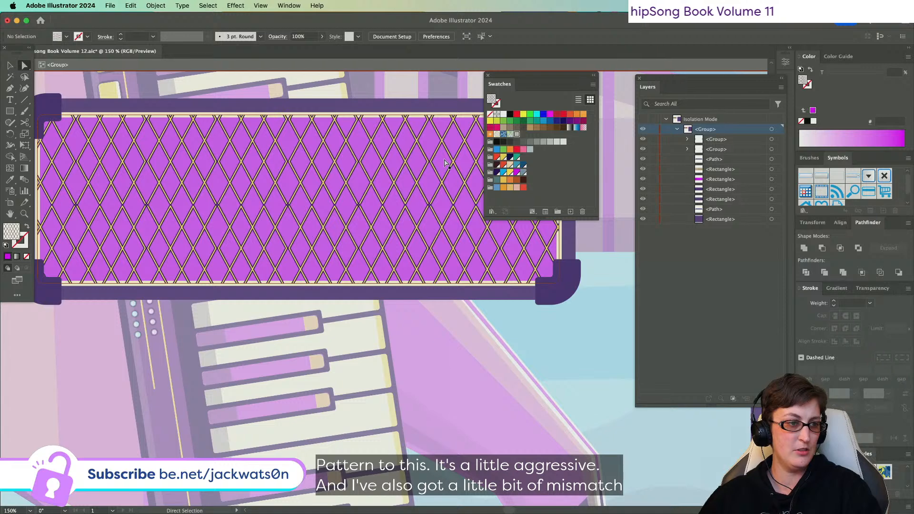
scroll(444, 164, left, 2)
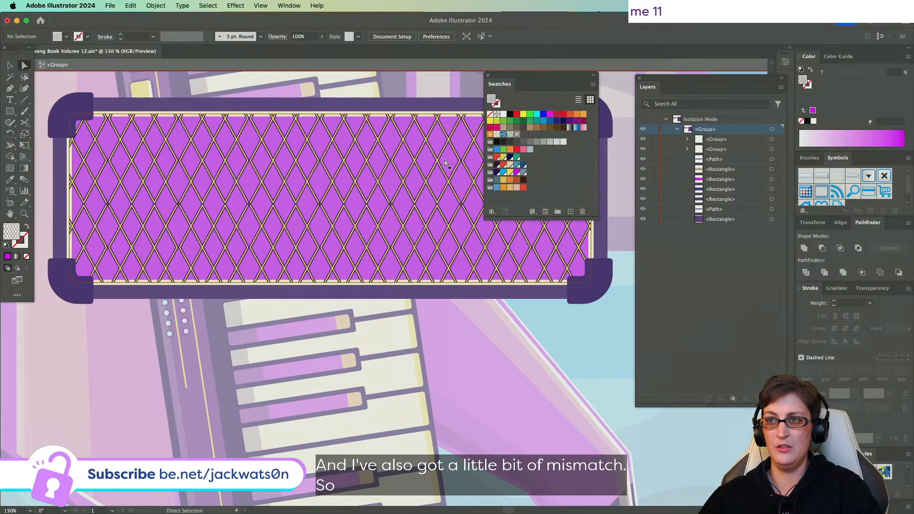
scroll(444, 164, right, 3)
scroll(445, 163, down, 1)
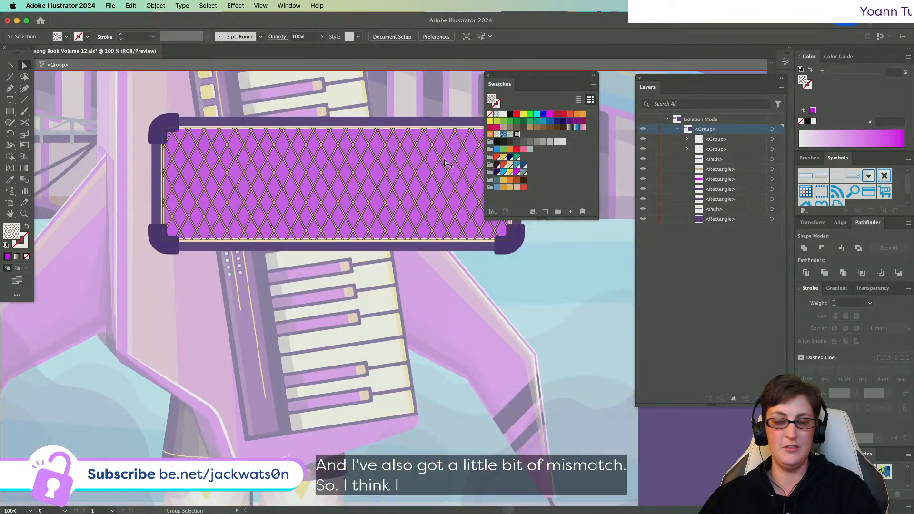
scroll(402, 167, right, 1)
- Hide the pattern-filled rectangle on the amp's front panel
click(390, 173)
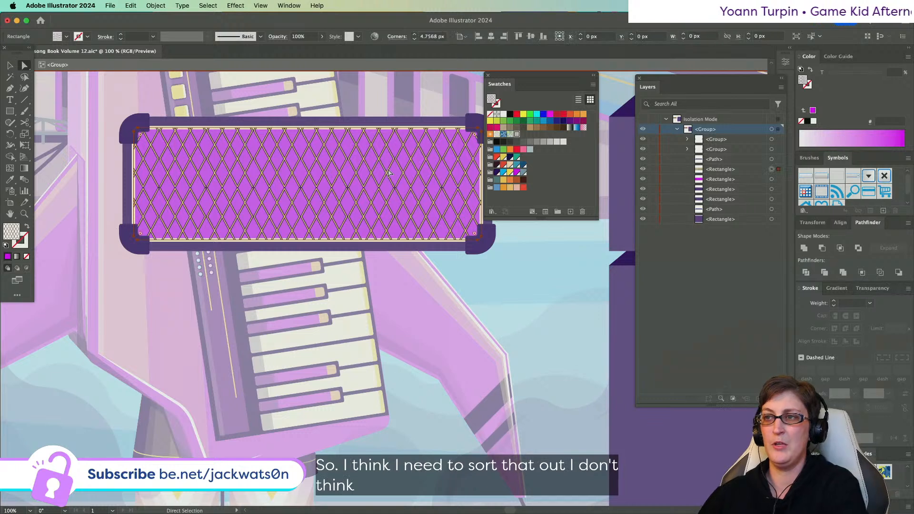
key(Delete)
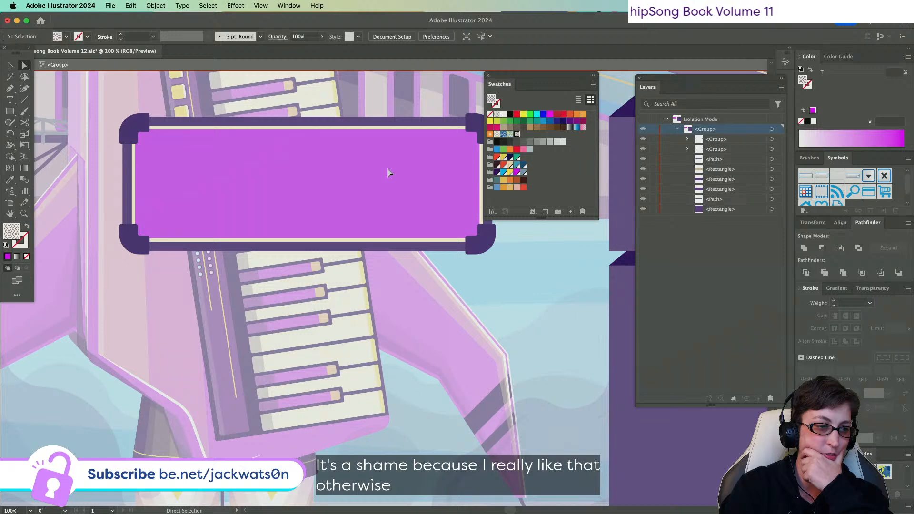
key(super+z)
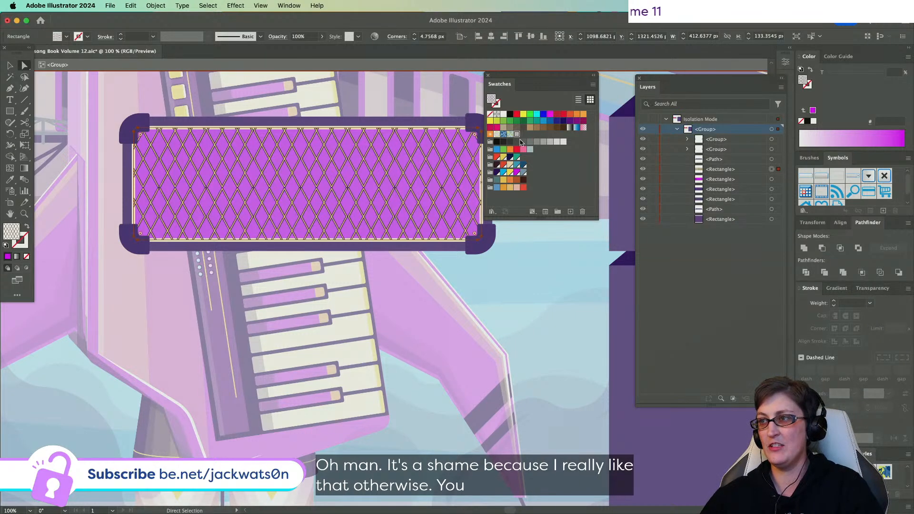
key(Delete)
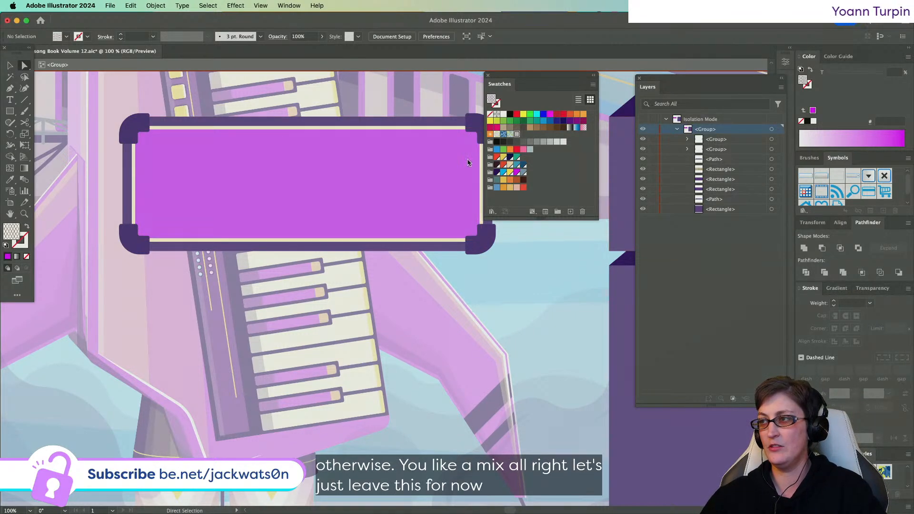
key(super+z)
click(643, 169)
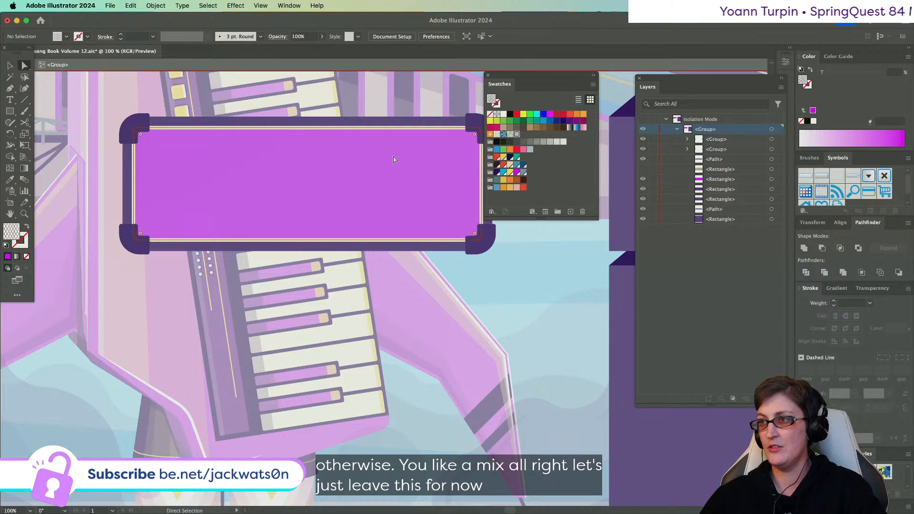
- Paste a copy of the magenta front rectangle in front and remove its fill, keeping only the outline
click(393, 159)
key(super+c)
key(super+f)
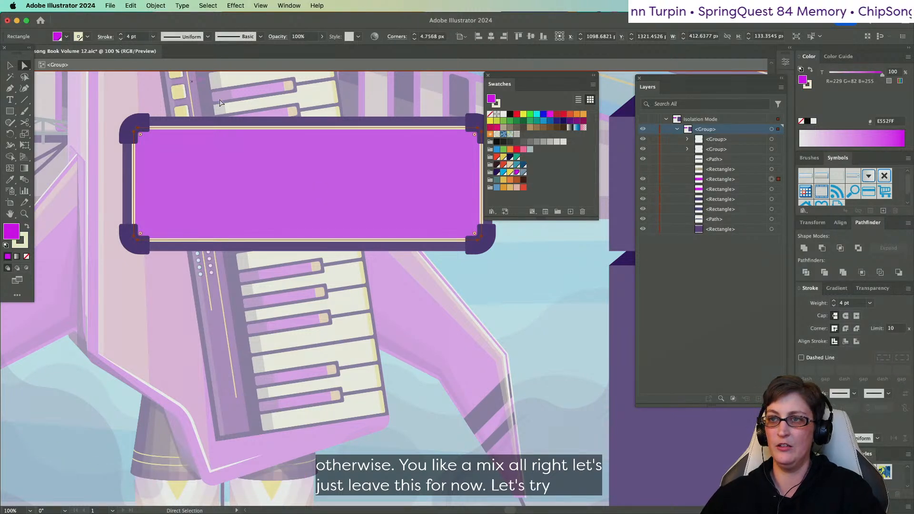
click(801, 122)
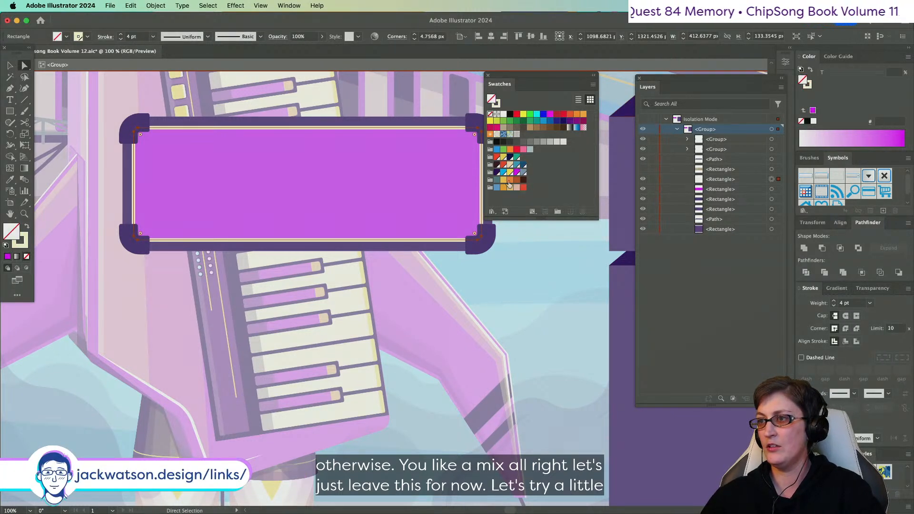
- Remove the stroke from the magenta rectangle beneath the outline copy
click(772, 190)
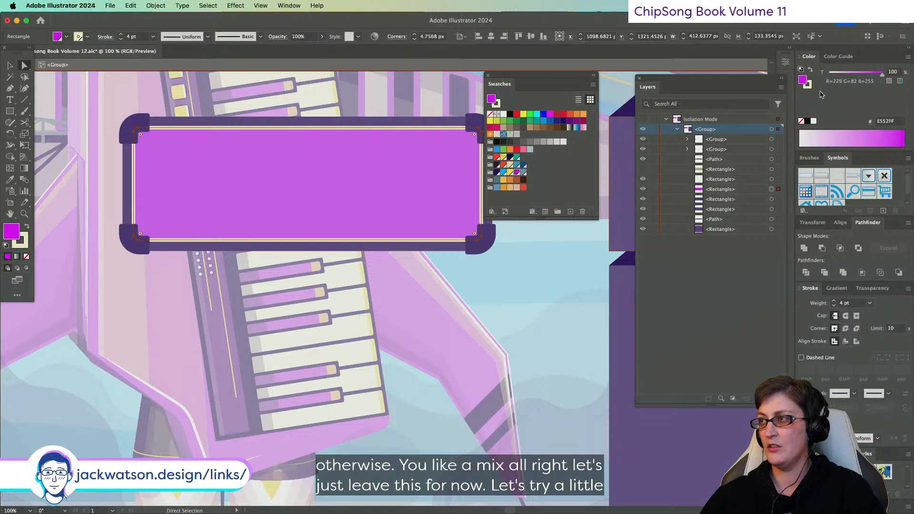
click(807, 84)
click(802, 121)
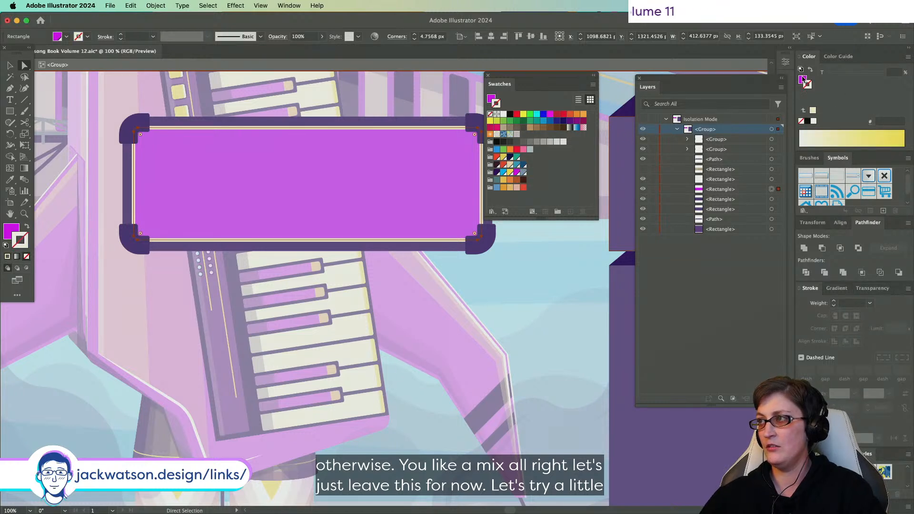
click(803, 80)
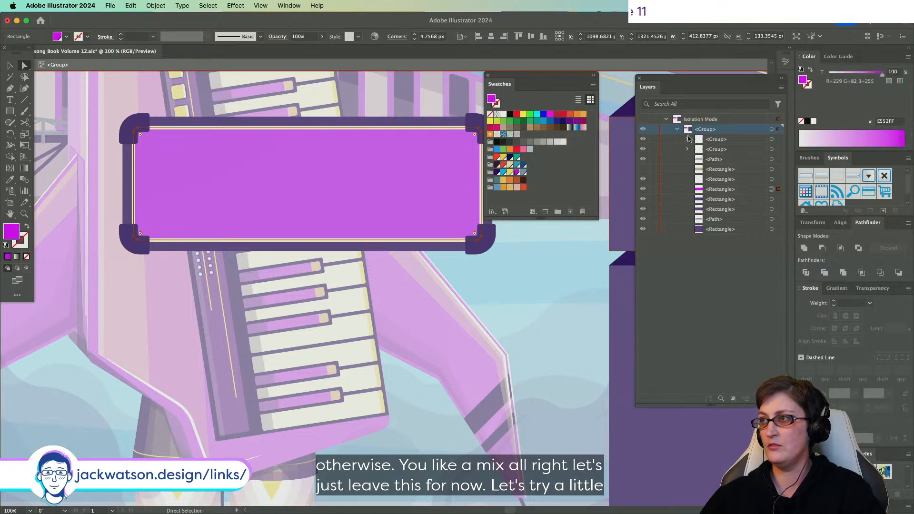
- Try a dark purple 2D065D copy of the magenta rectangle over the amp's front, and delete it
click(497, 173)
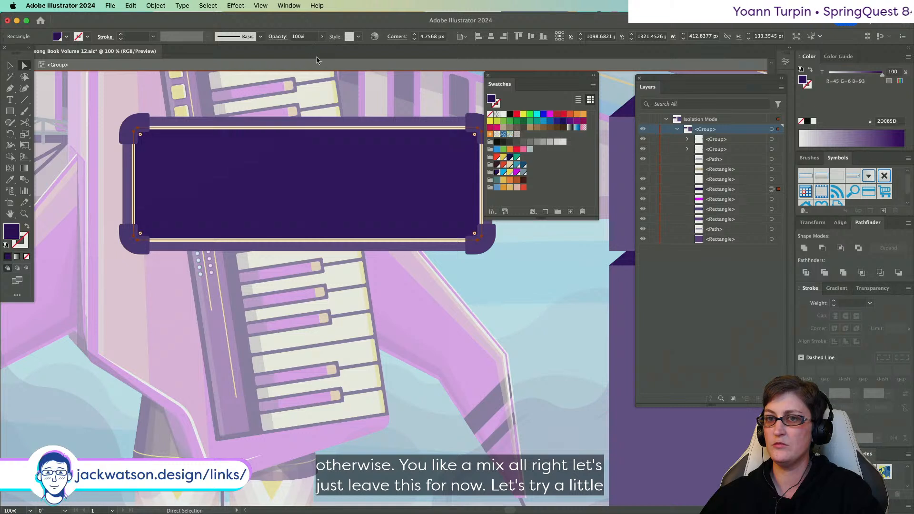
click(322, 36)
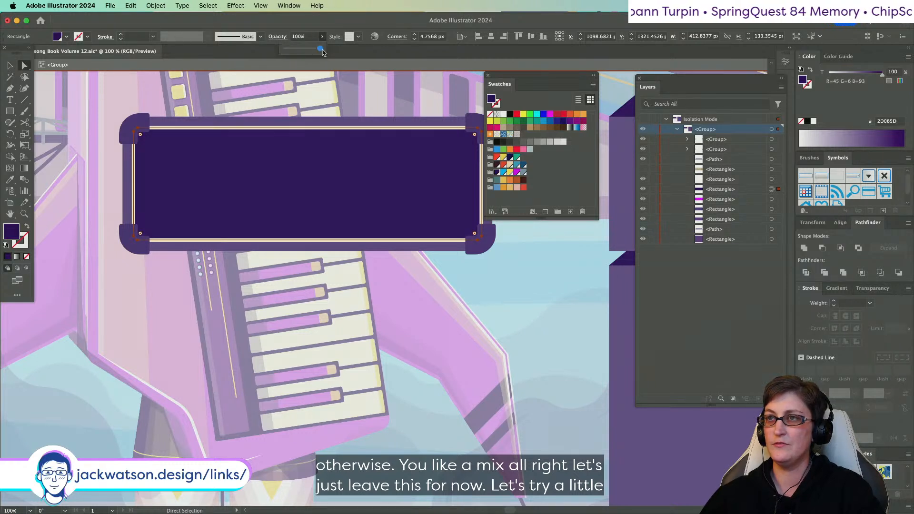
mouse_move(324, 50)
mouse_down()
mouse_move(302, 51)
mouse_move(335, 54)
mouse_up()
click(351, 75)
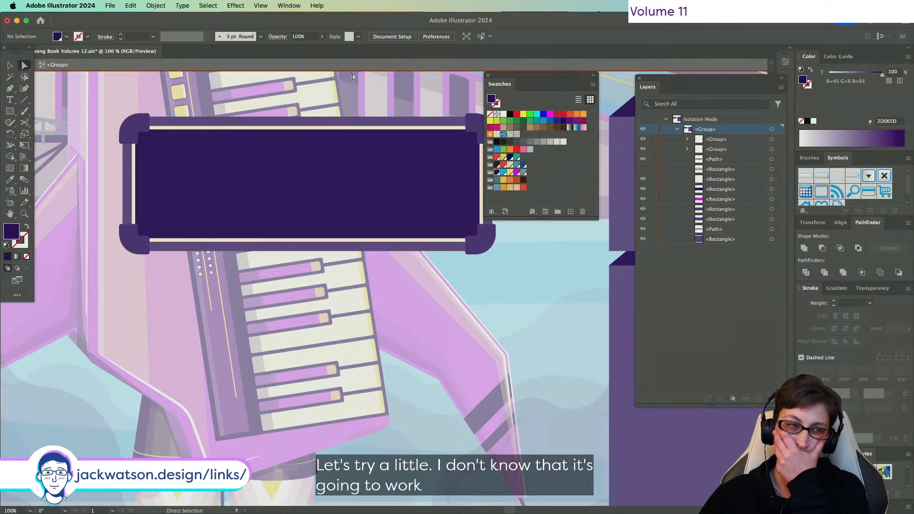
click(367, 181)
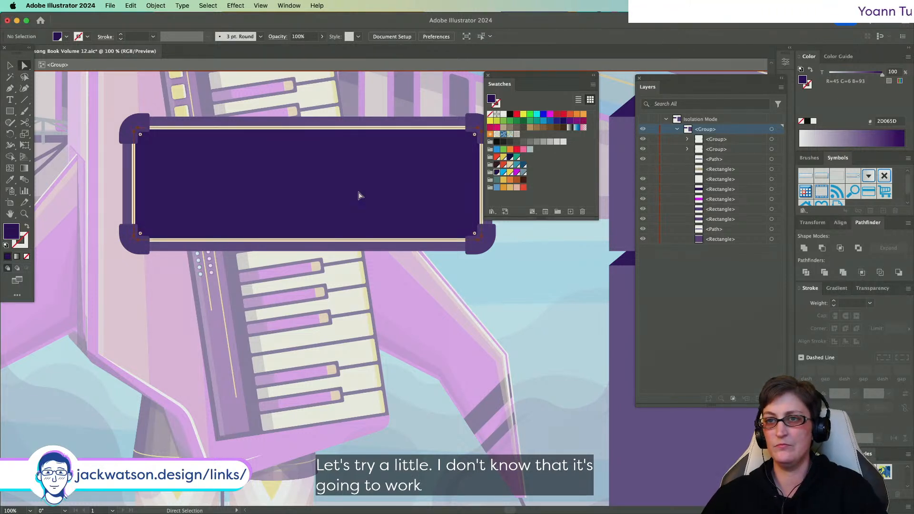
key(Delete)
click(353, 196)
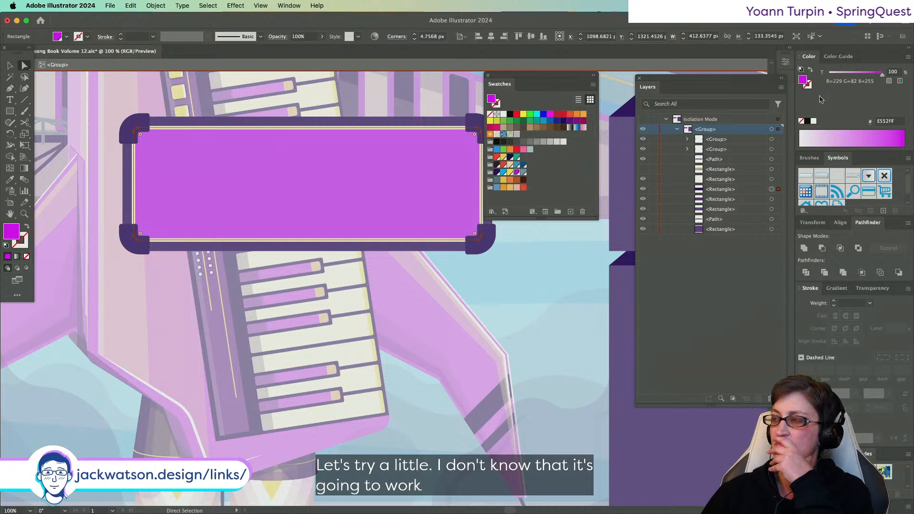
click(367, 102)
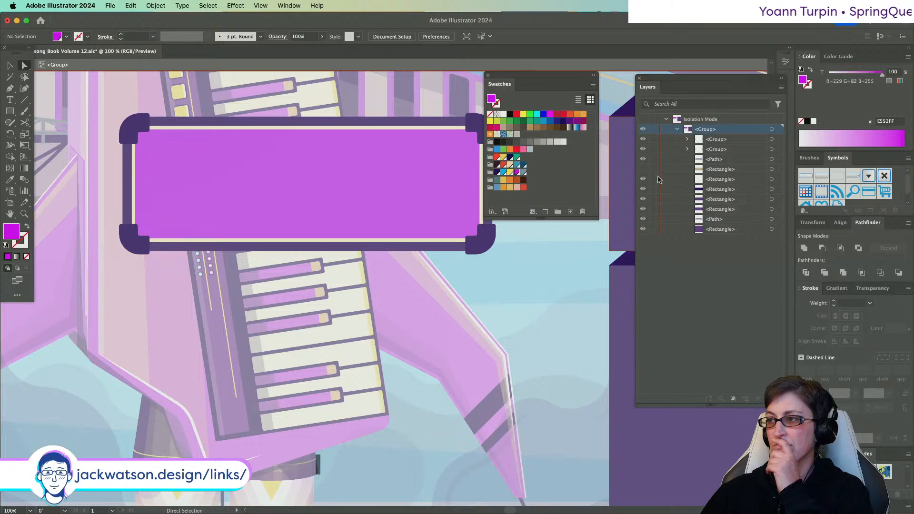
- Show the pattern-filled rectangle on the amp's front panel again
click(643, 170)
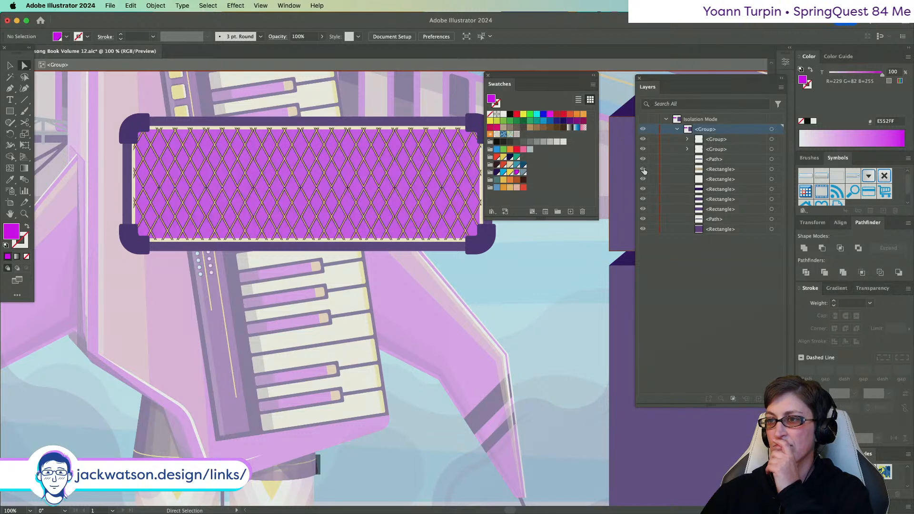
click(718, 169)
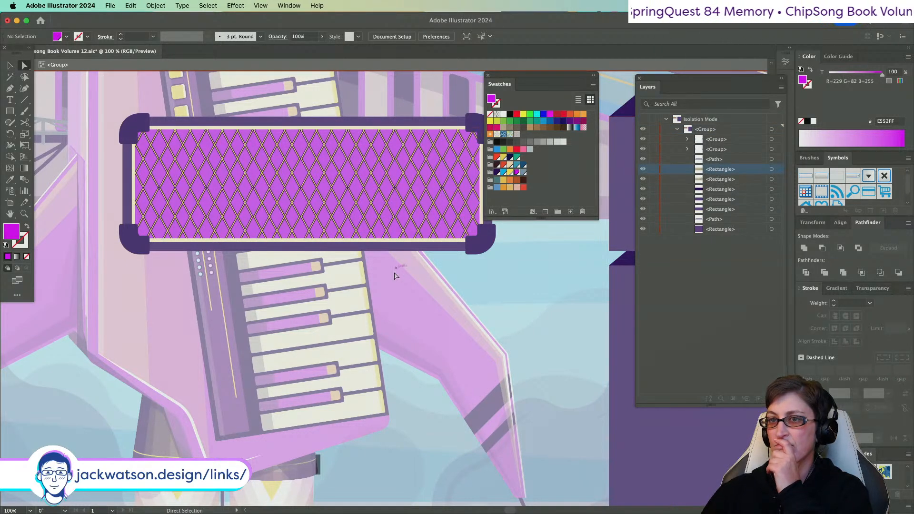
scroll(363, 254, right, 3)
scroll(363, 253, up, 2)
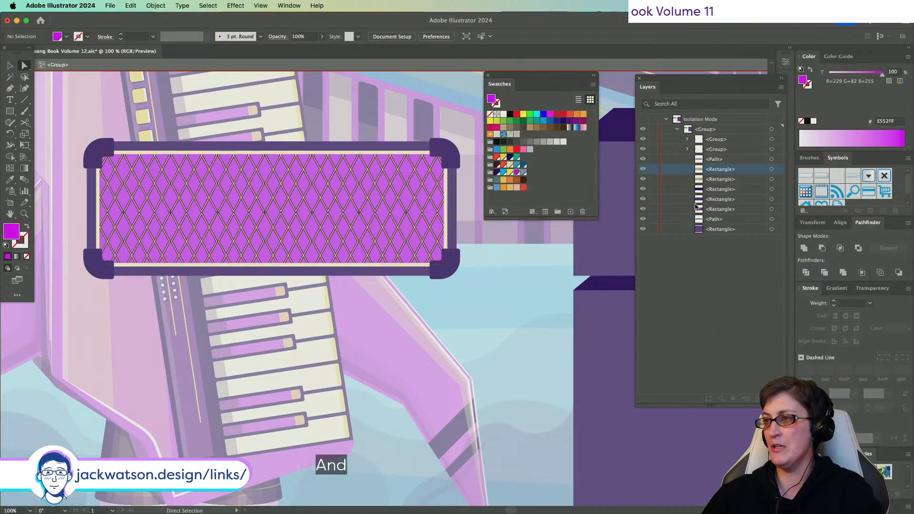
- Open the diamond lattice pattern swatch for editing, select its artwork and turn off Size Tile to Art
double_click(516, 134)
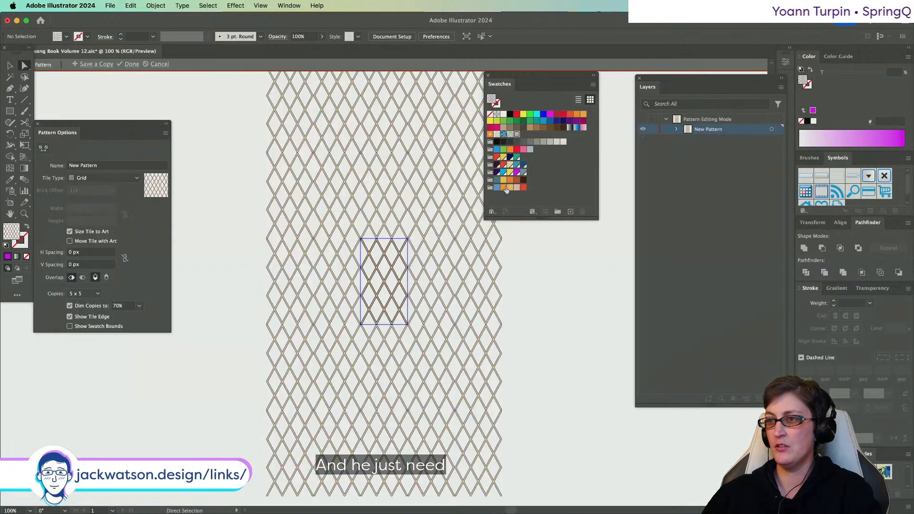
scroll(355, 296, up, 1)
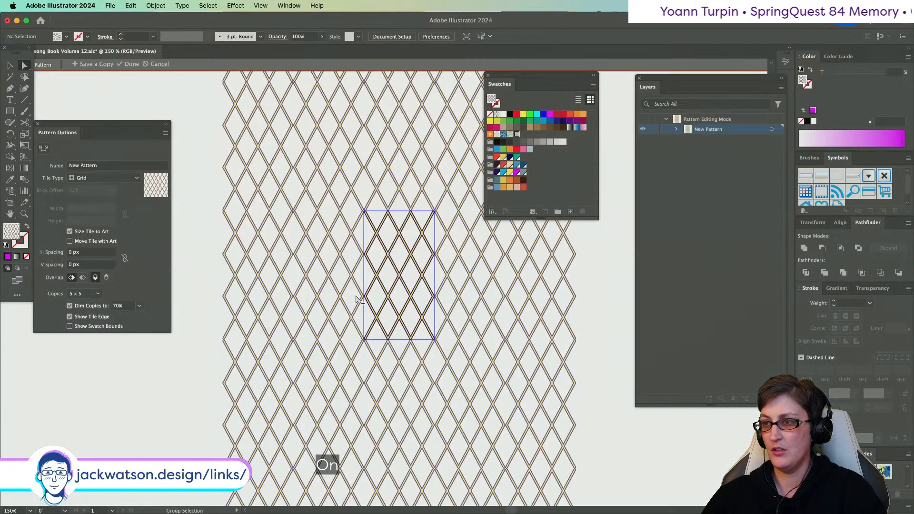
drag(305, 213, 310, 185)
scroll(396, 305, right, 1)
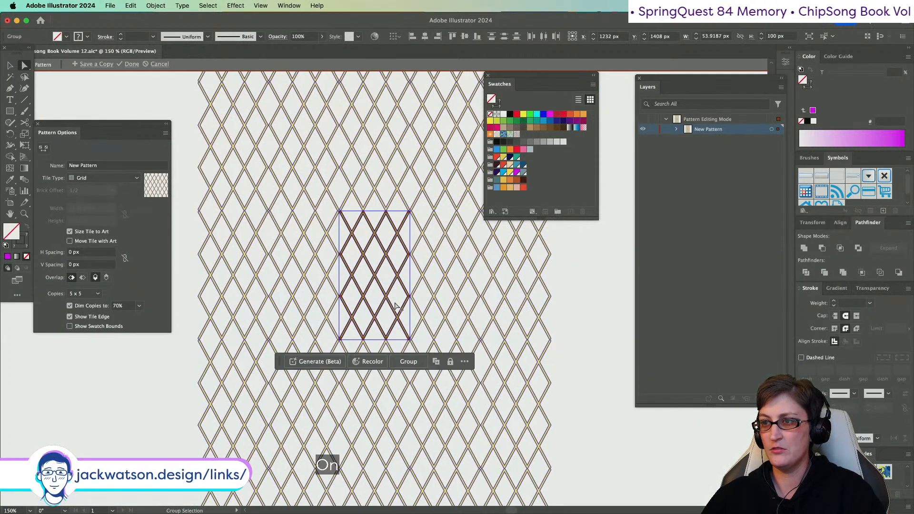
scroll(395, 304, up, 1)
click(10, 65)
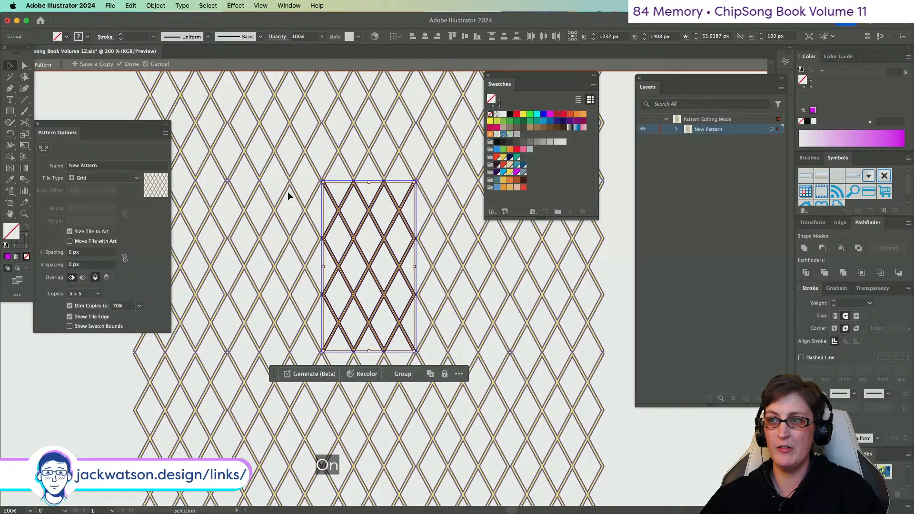
click(269, 237)
scroll(308, 235, right, 1)
scroll(326, 249, up, 1)
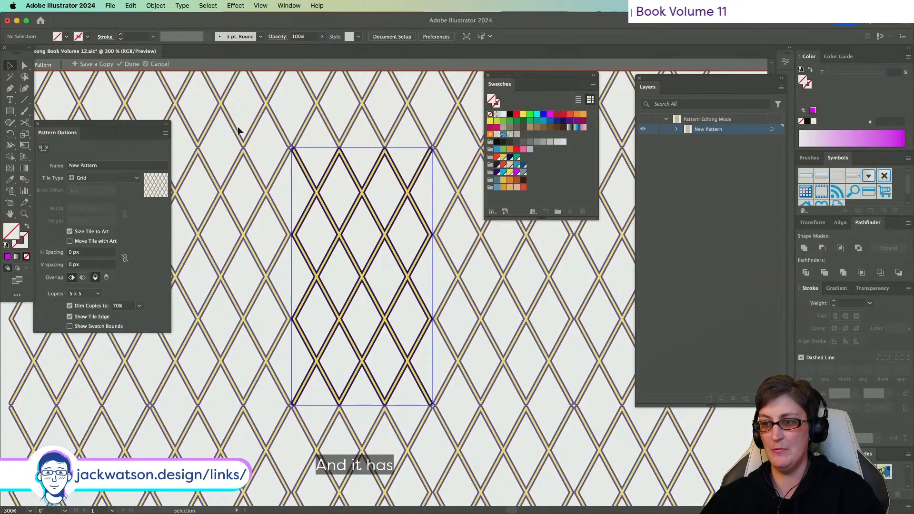
drag(239, 125, 505, 439)
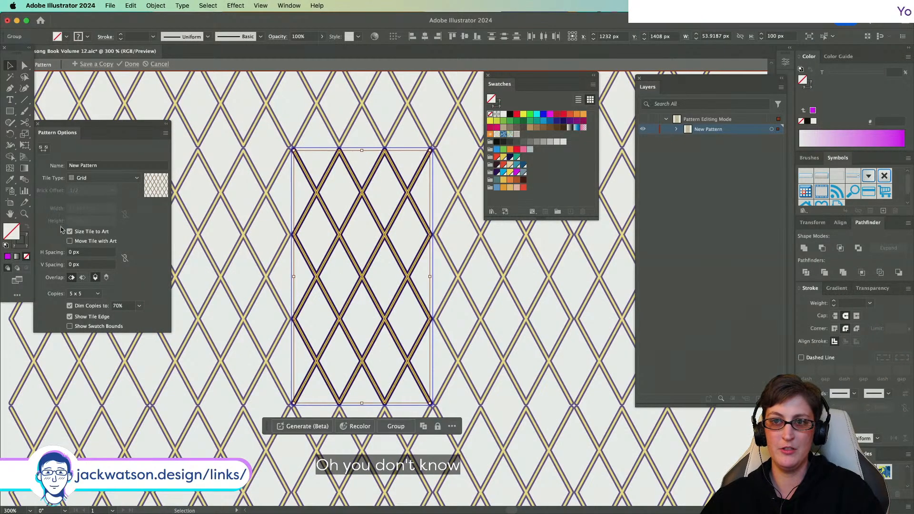
click(77, 231)
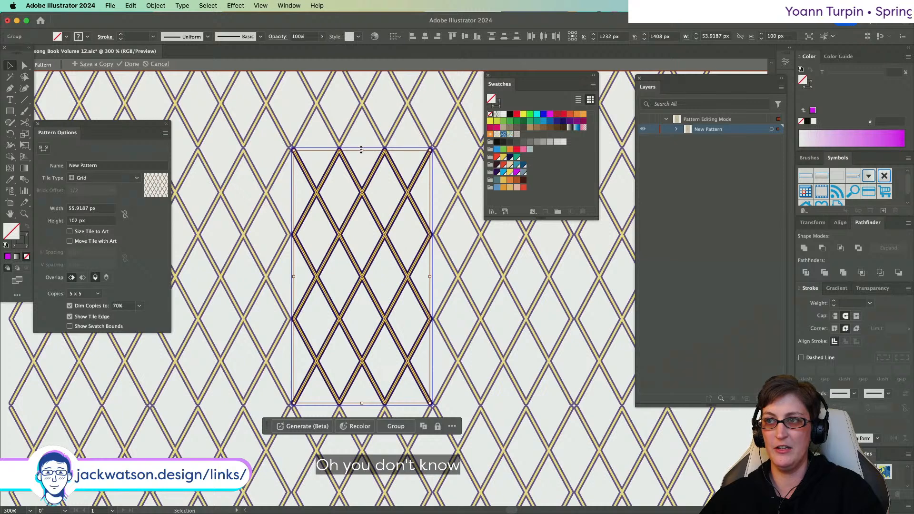
- Stretch the lattice artwork to fill the pattern tile, about 55.92 px wide and 102 px high
drag(361, 150, 361, 148)
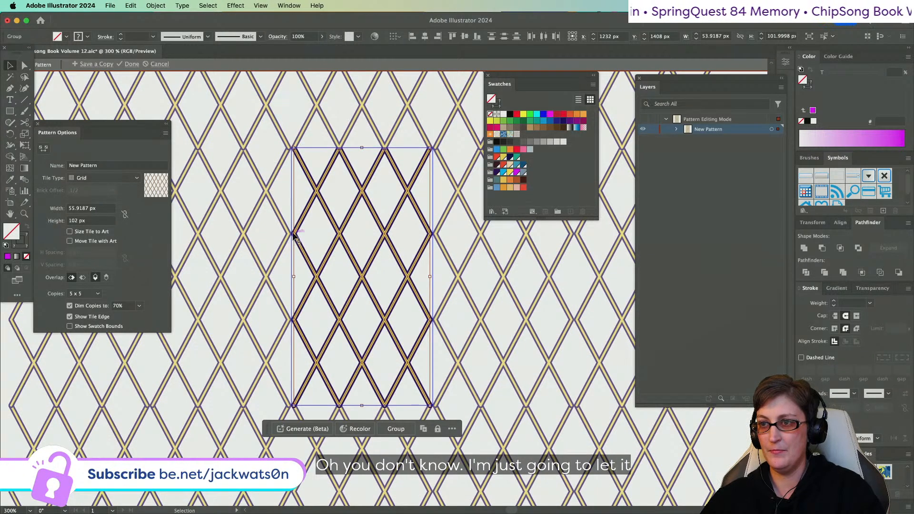
drag(294, 277, 292, 278)
click(447, 284)
scroll(435, 283, right, 1)
scroll(358, 218, up, 1)
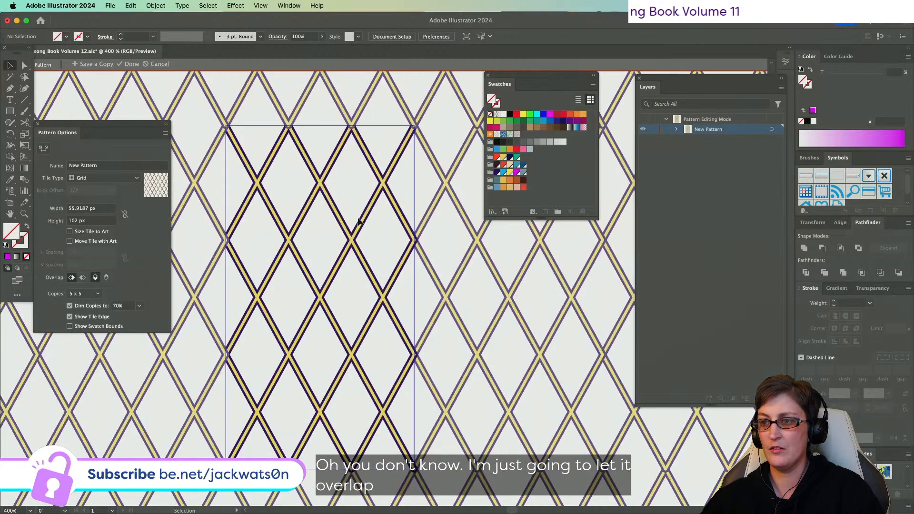
scroll(359, 222, up, 1)
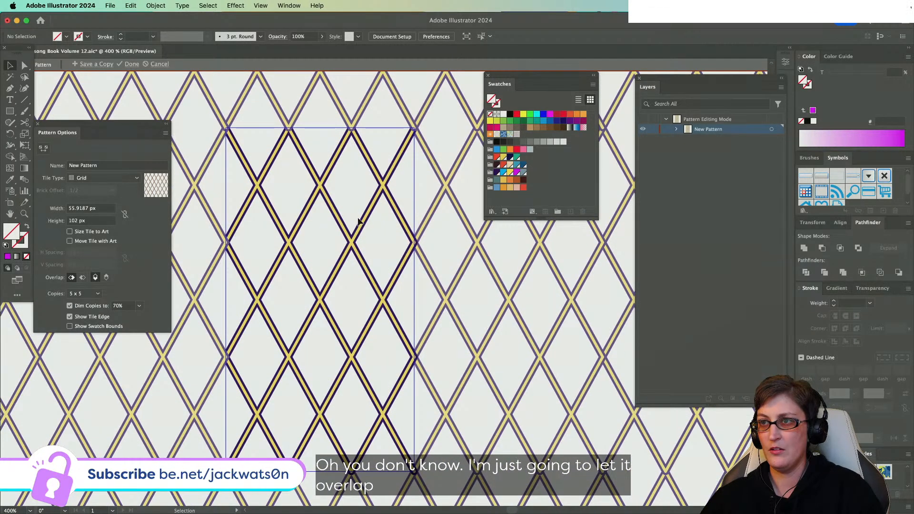
- Try deleting the gold line groups from the pattern tile and undo it, then check the group stacking
click(392, 171)
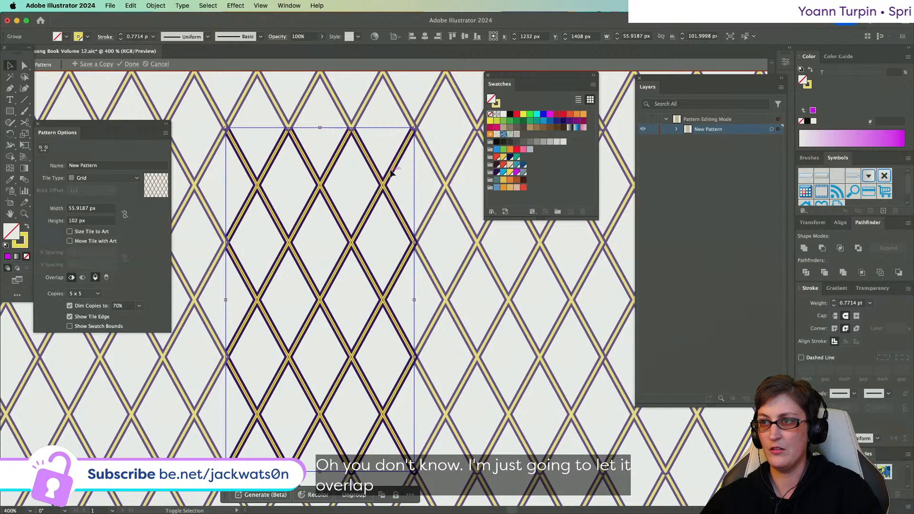
key(Delete)
key(super+z)
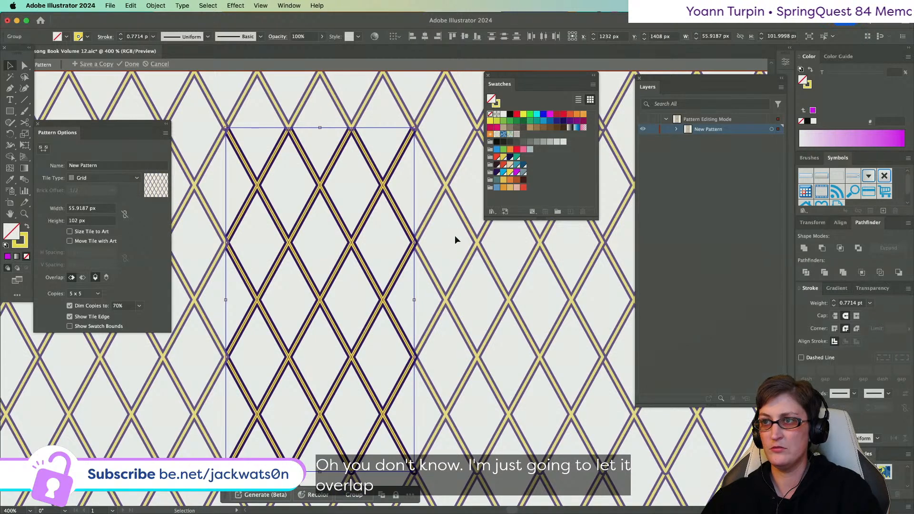
key(Delete)
click(676, 130)
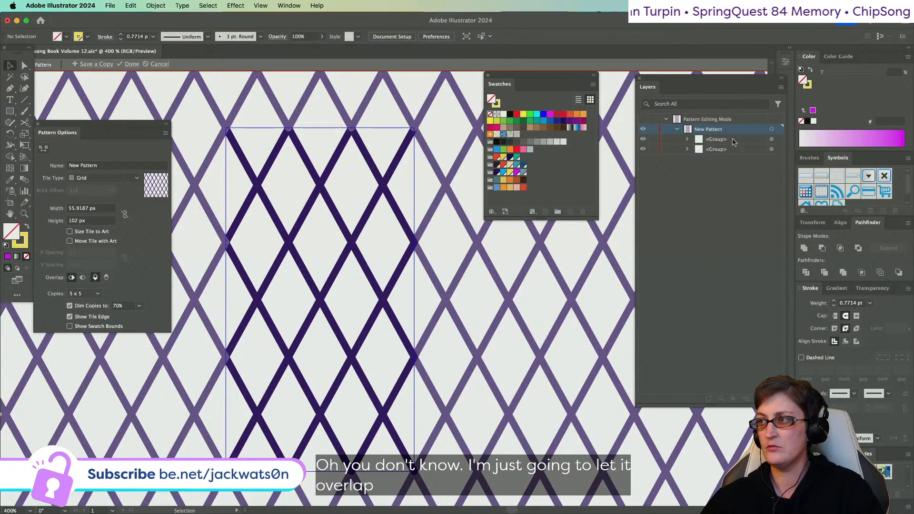
click(775, 140)
key(super+z)
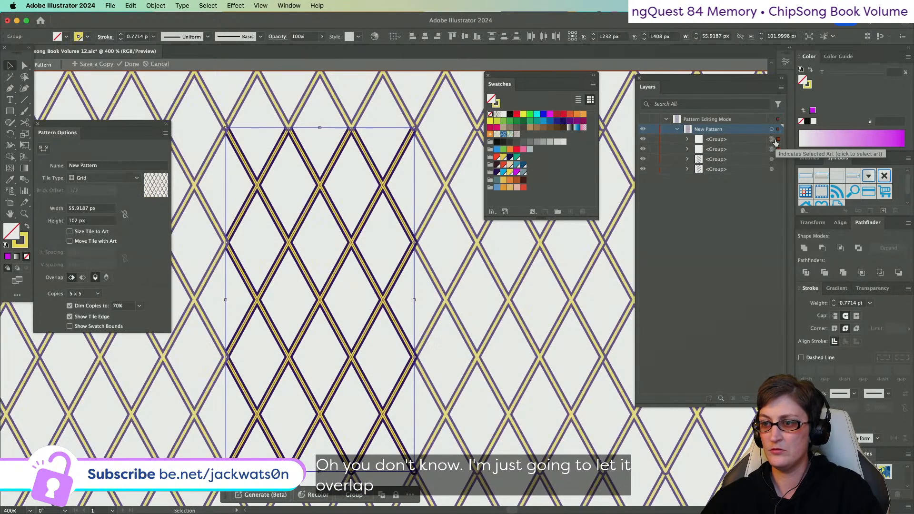
click(460, 389)
click(775, 169)
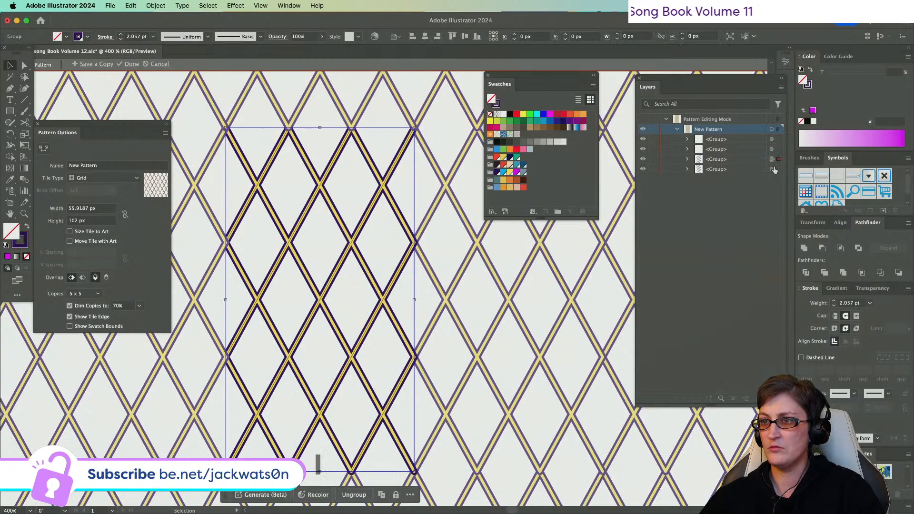
click(522, 307)
- Give the uppermost gold line group butt caps and miter corner joins
scroll(231, 246, down, 1)
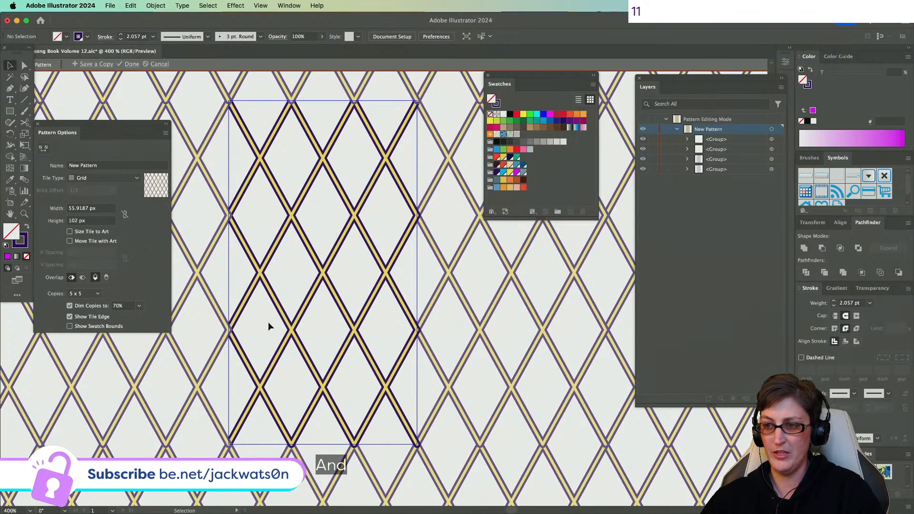
scroll(265, 319, up, 3)
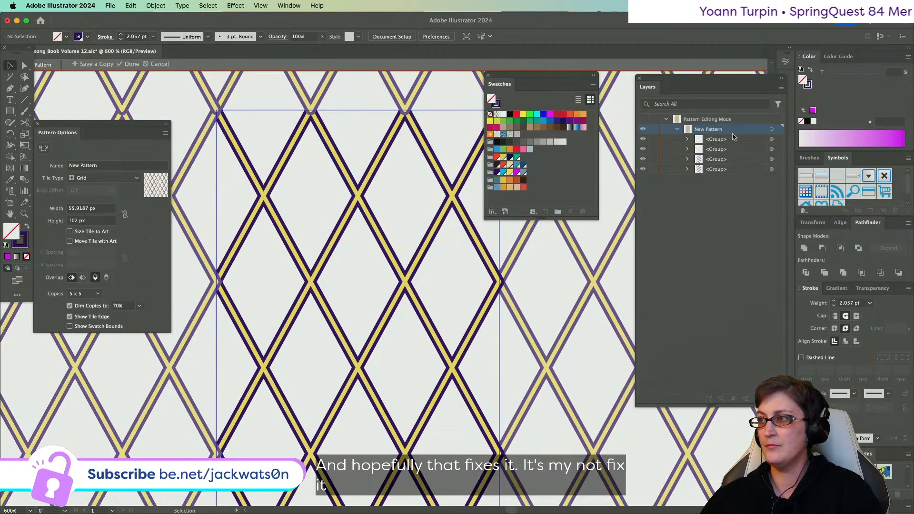
click(773, 139)
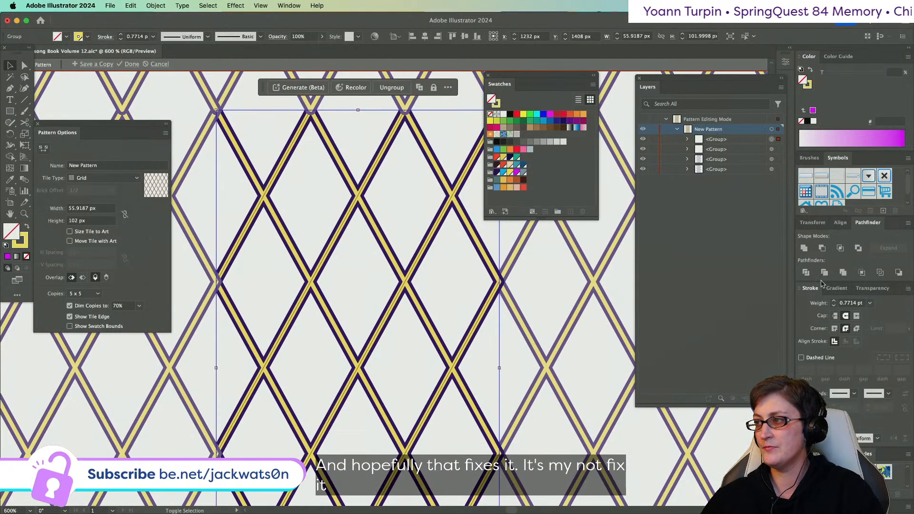
click(835, 328)
click(570, 313)
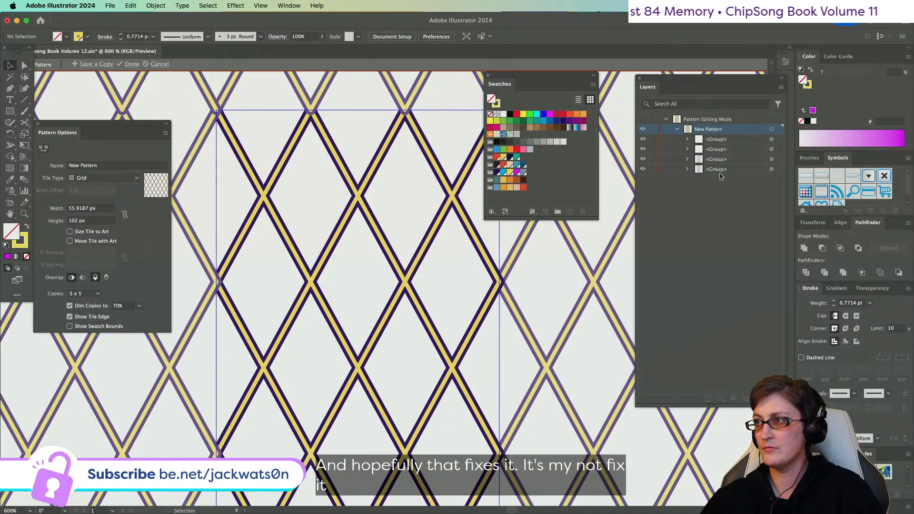
- Apply butt caps and miter corner joins to all four line groups of the pattern
click(771, 139)
shift+click(772, 150)
shift+click(772, 159)
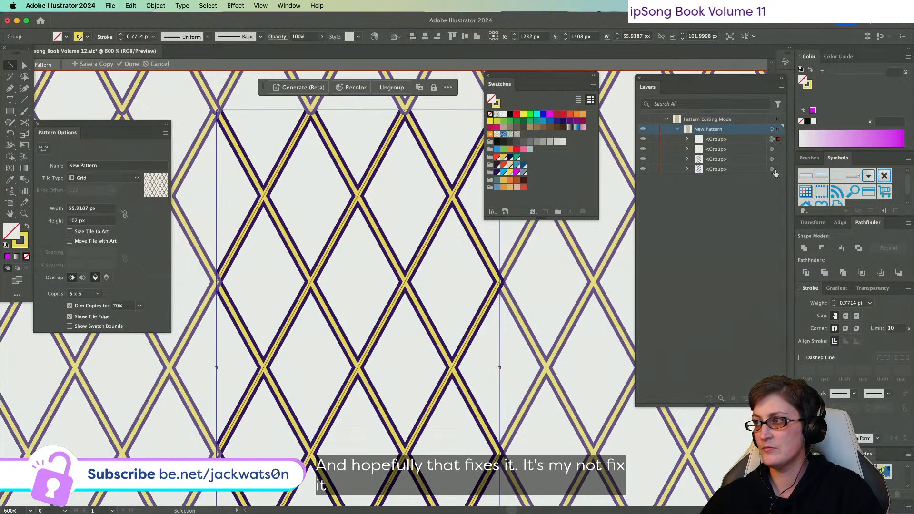
shift+click(773, 170)
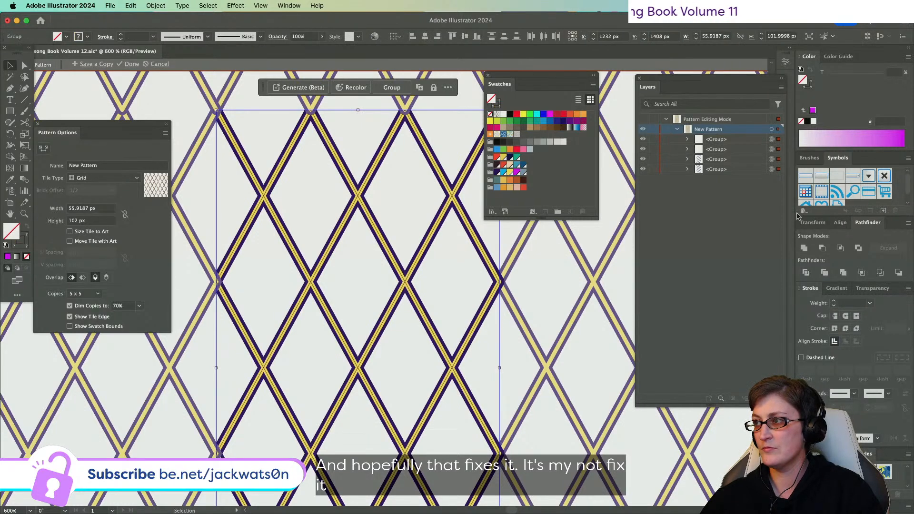
click(835, 329)
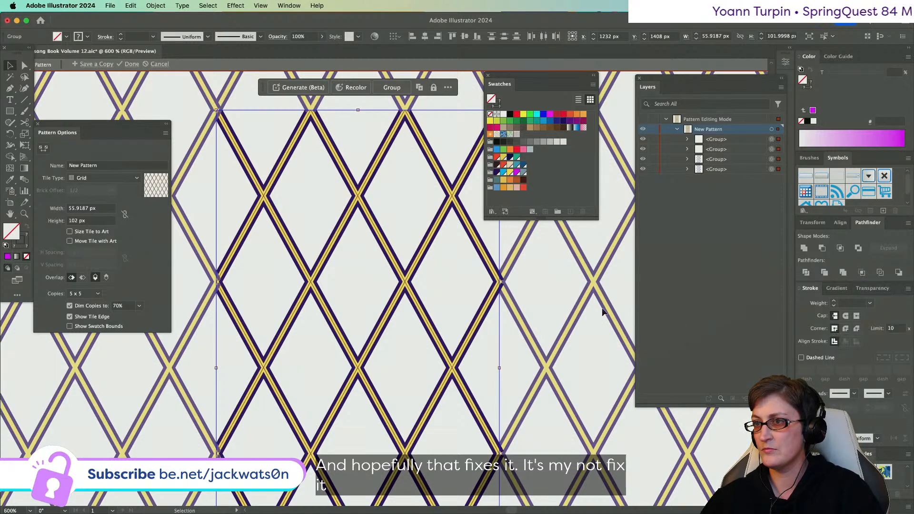
click(604, 312)
- Try projecting caps on all the lattice lines, and revert them to butt caps
scroll(365, 155, up, 2)
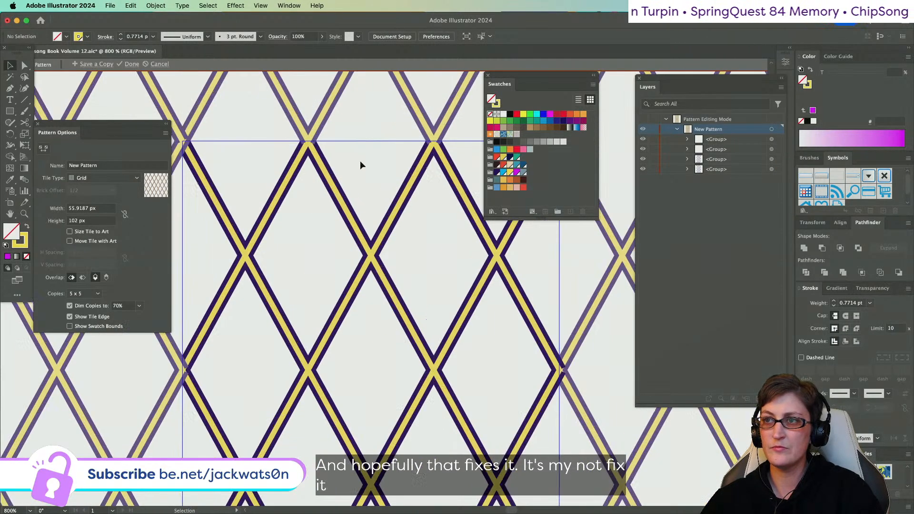
scroll(360, 161, up, 2)
key(super+a)
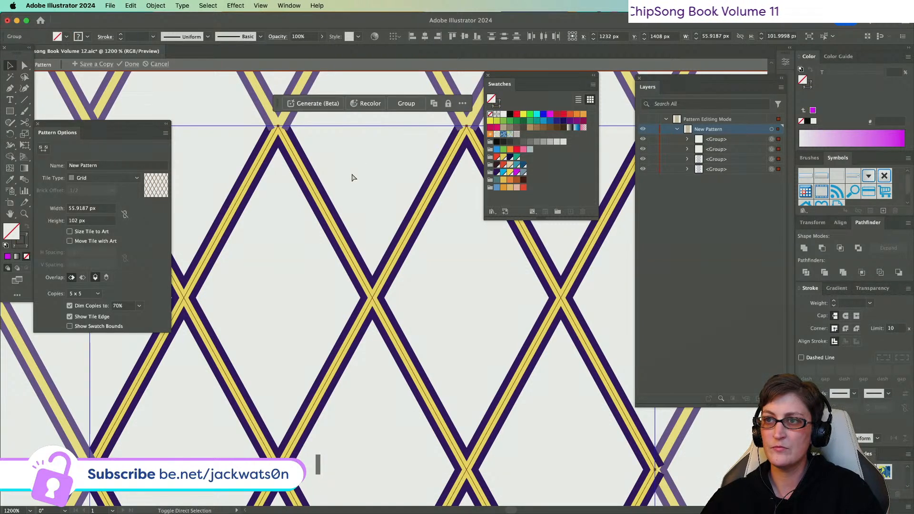
scroll(353, 177, down, 5)
scroll(352, 177, down, 5)
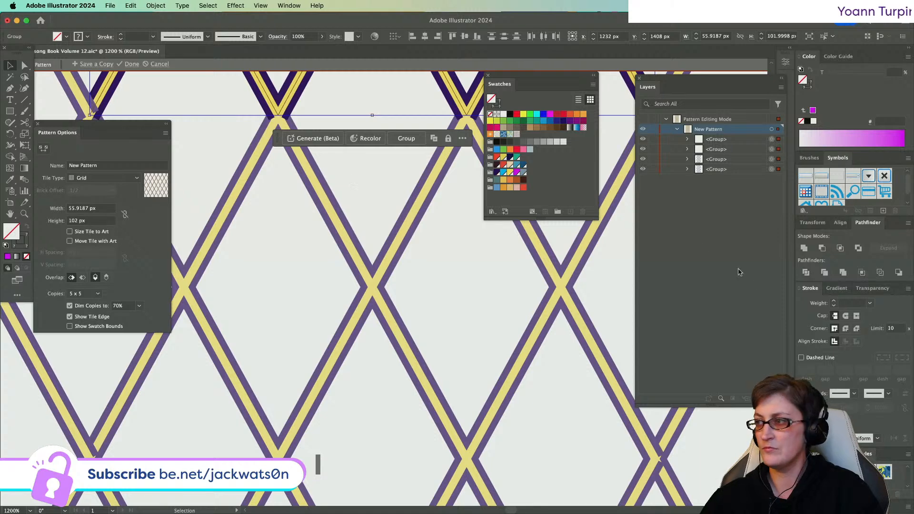
click(856, 316)
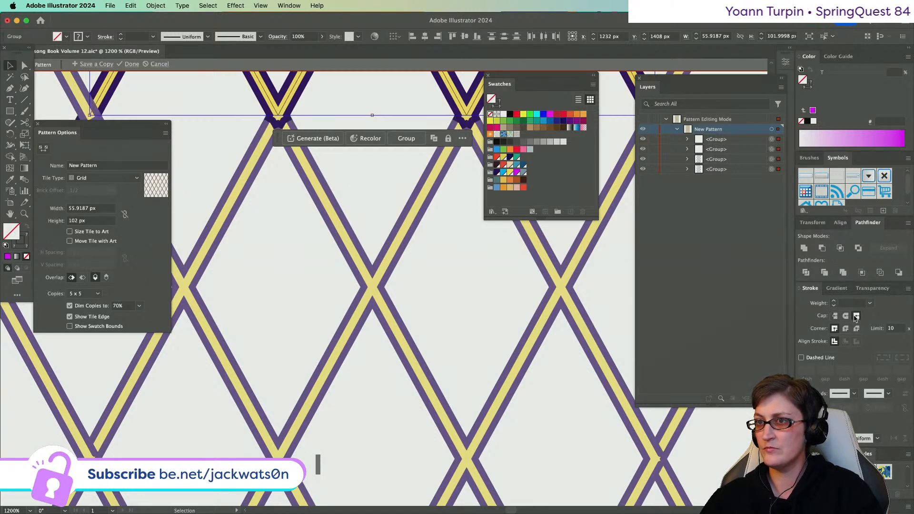
click(290, 213)
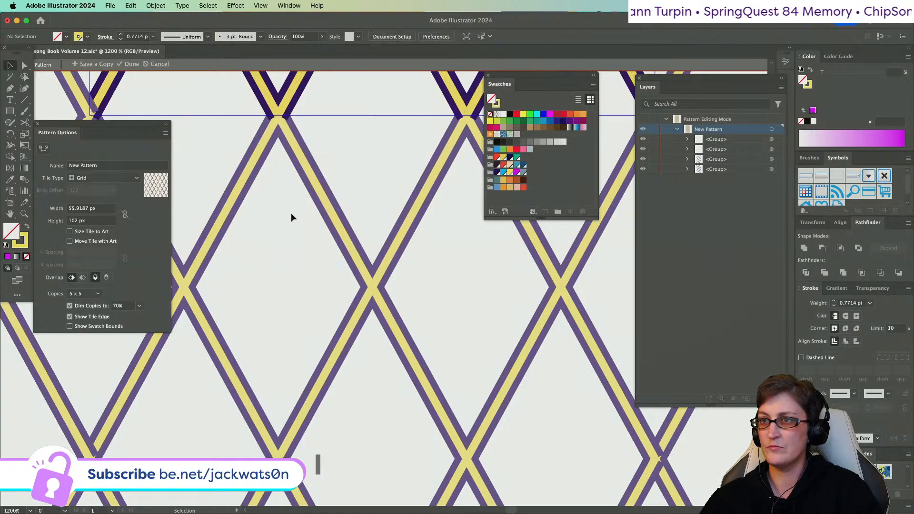
- Set the stroke weight of the two dark purple line groups to 3 pt
scroll(291, 212, down, 3)
scroll(291, 216, down, 3)
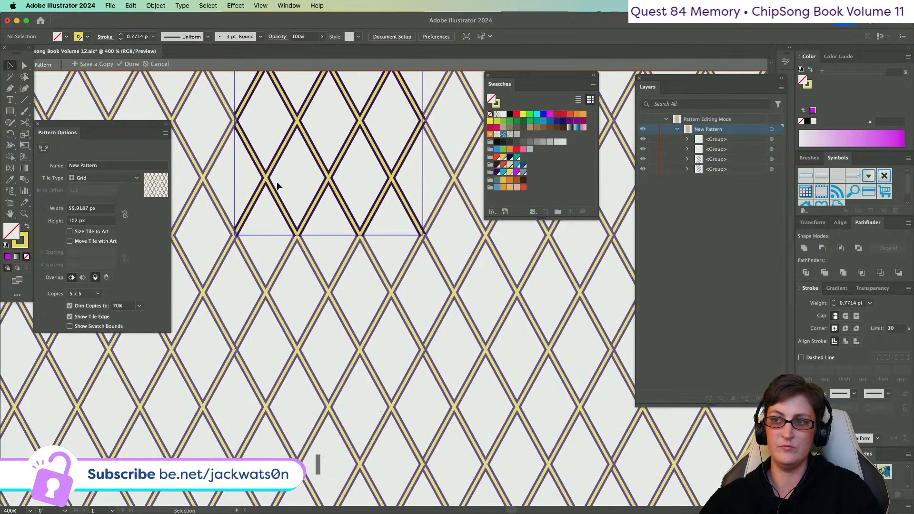
scroll(281, 188, up, 5)
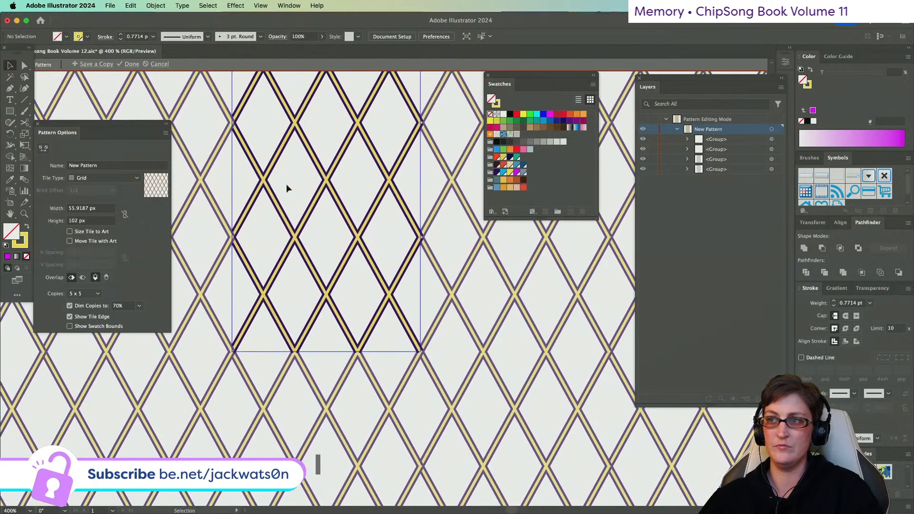
click(772, 160)
shift+click(772, 170)
double_click(845, 304)
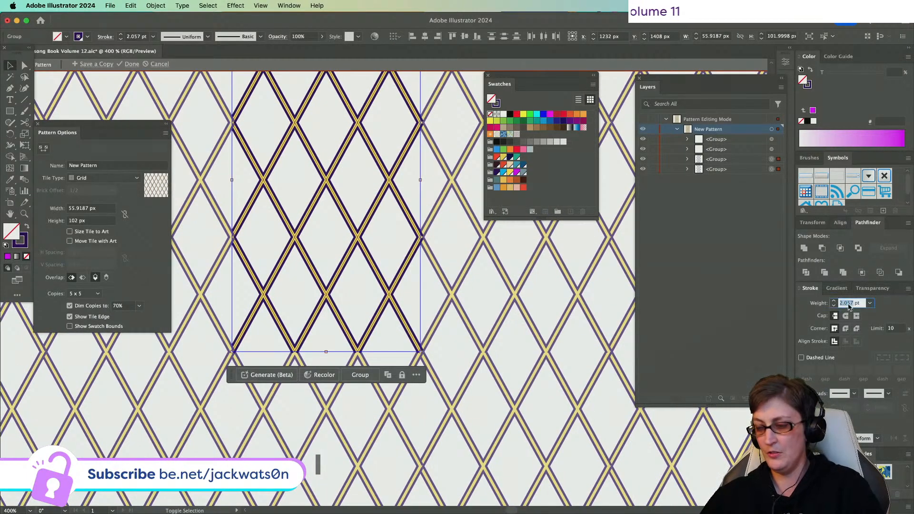
text(3)
key(Return)
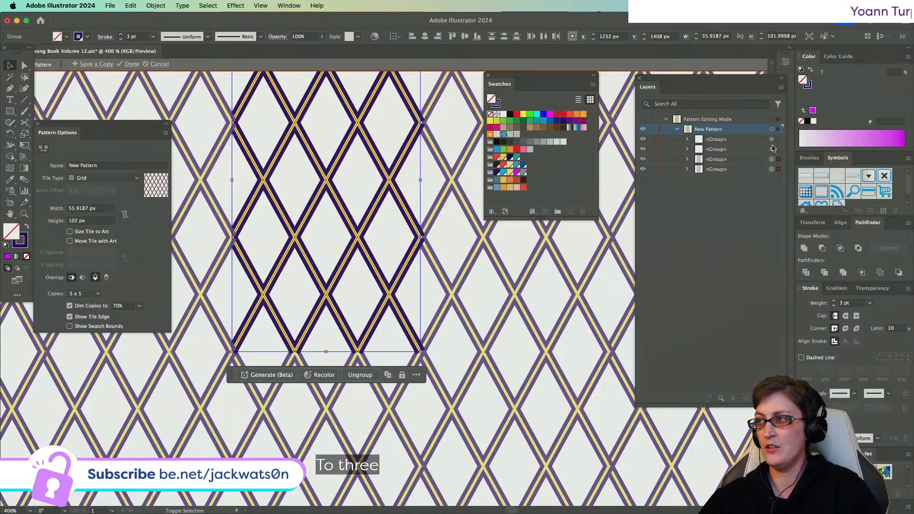
- Set the stroke weight of the two gold line groups to 0.5 pt and finish editing the pattern
click(772, 149)
shift+click(772, 139)
click(870, 303)
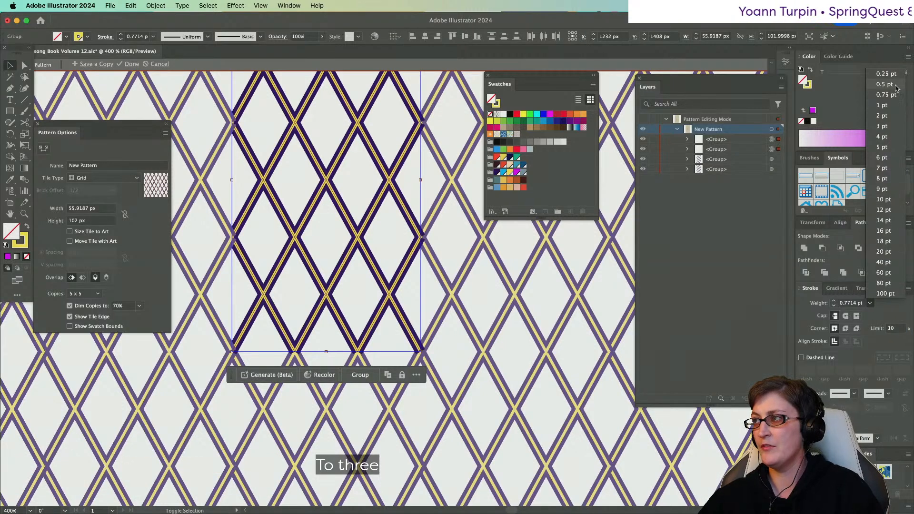
click(895, 87)
click(132, 63)
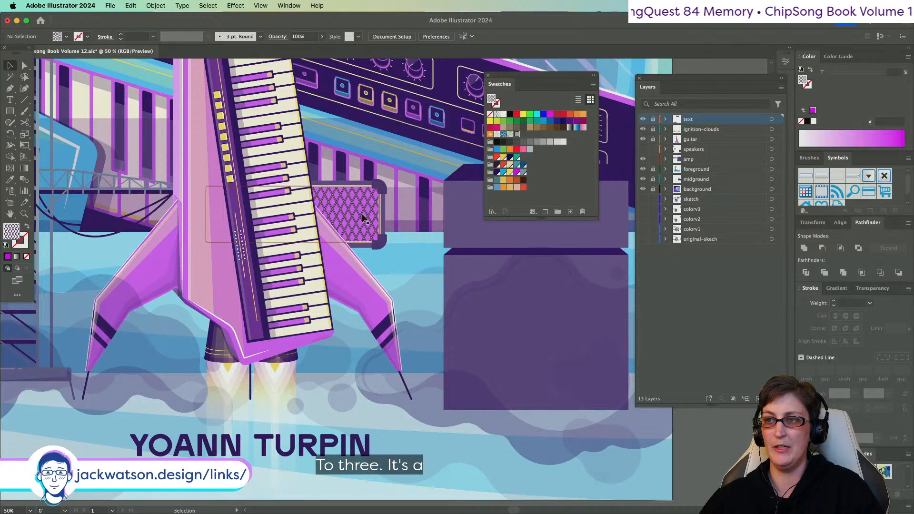
- Reopen the lattice pattern swatch, delete both gold line groups, and finish editing the pattern
scroll(363, 218, up, 2)
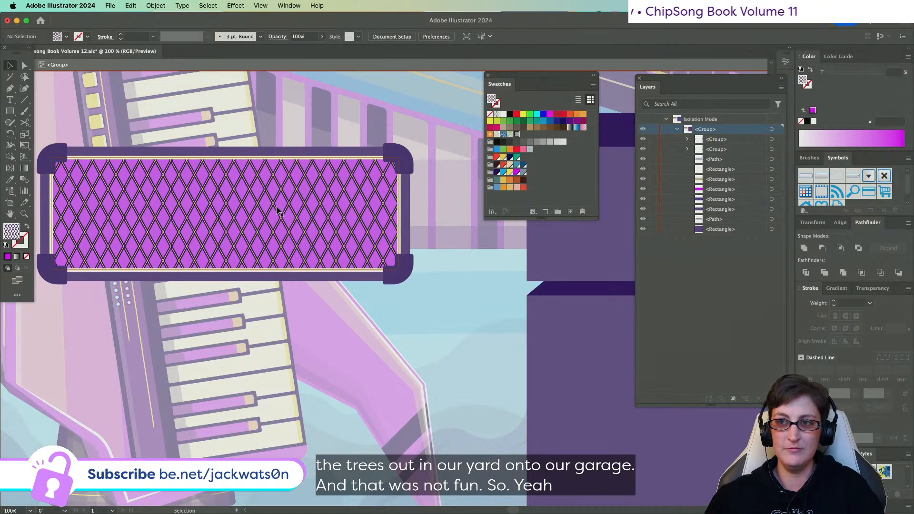
scroll(277, 210, up, 2)
scroll(276, 211, down, 4)
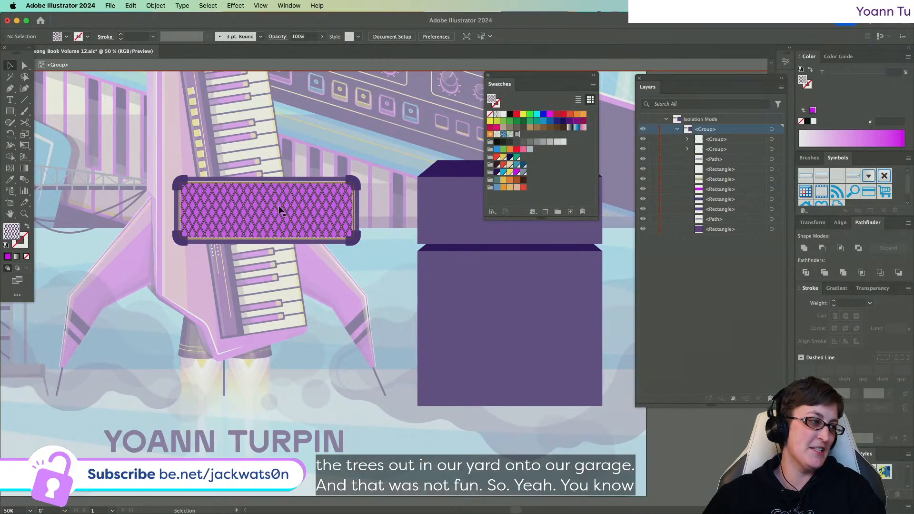
scroll(279, 208, up, 2)
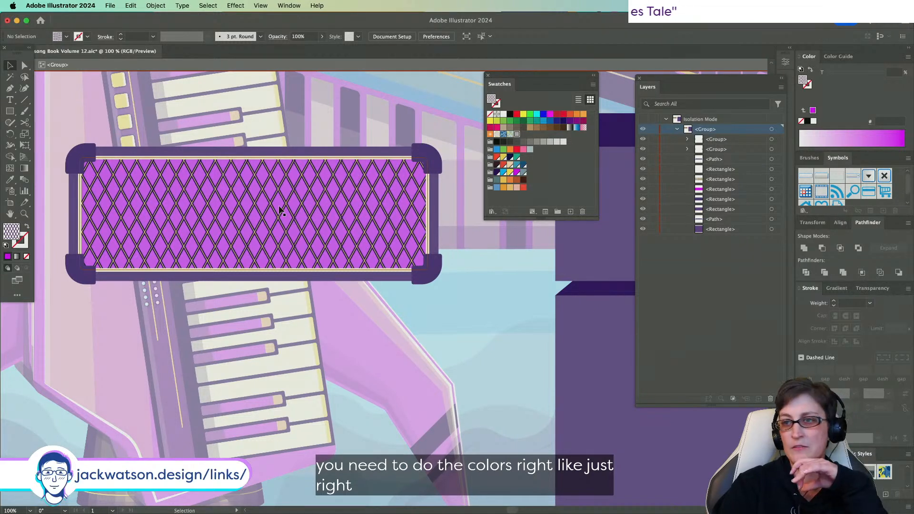
click(289, 205)
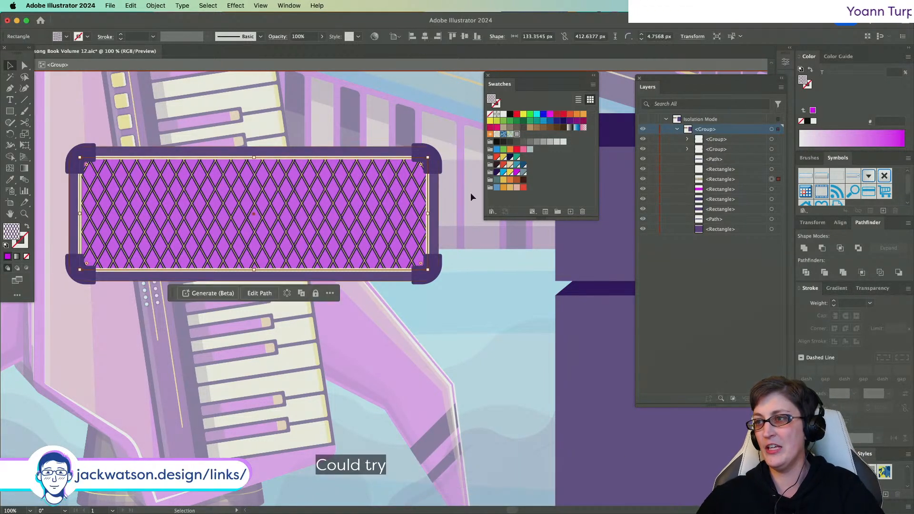
click(456, 255)
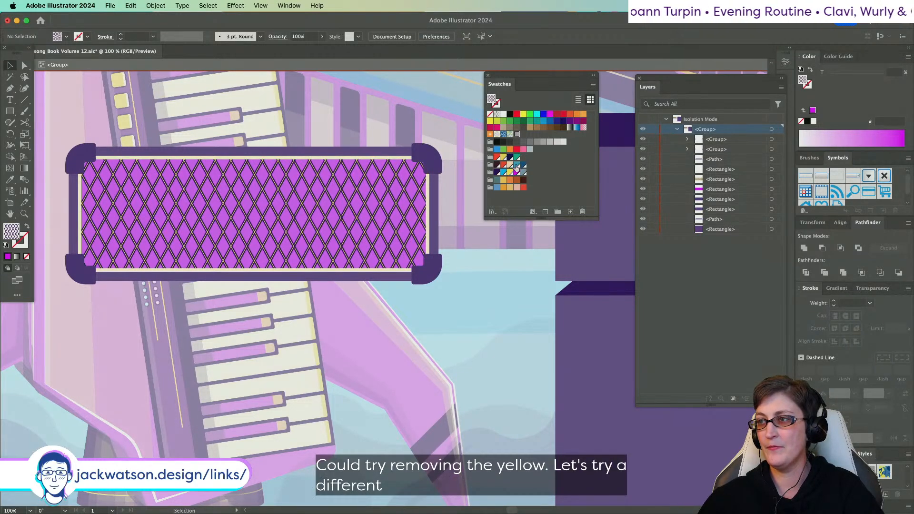
double_click(509, 136)
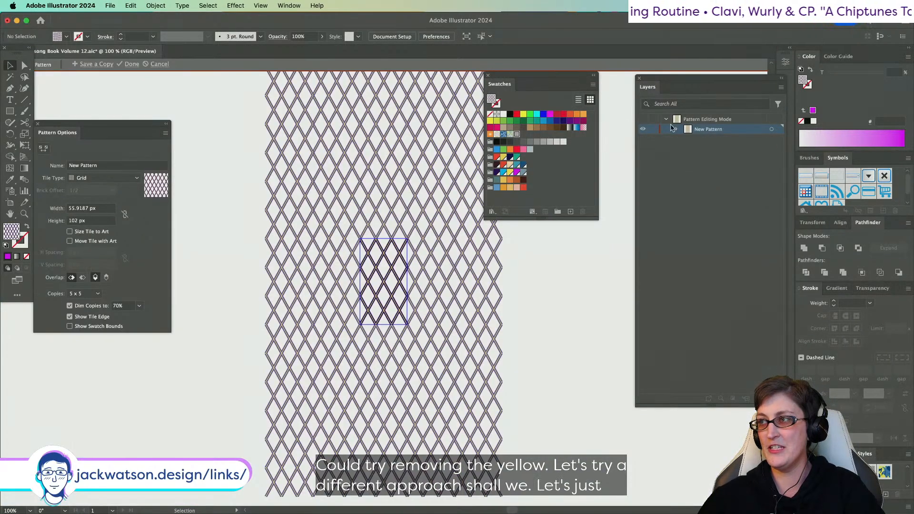
click(677, 129)
click(771, 139)
shift+click(772, 149)
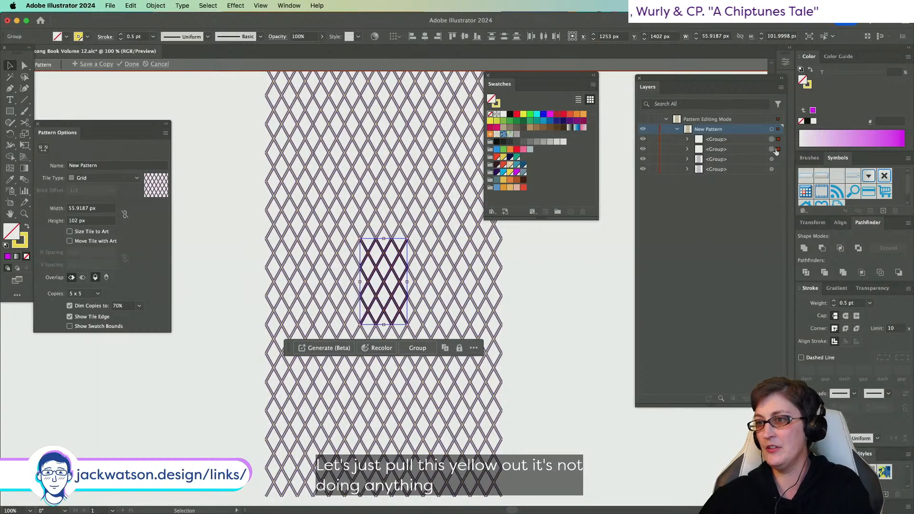
key(Delete)
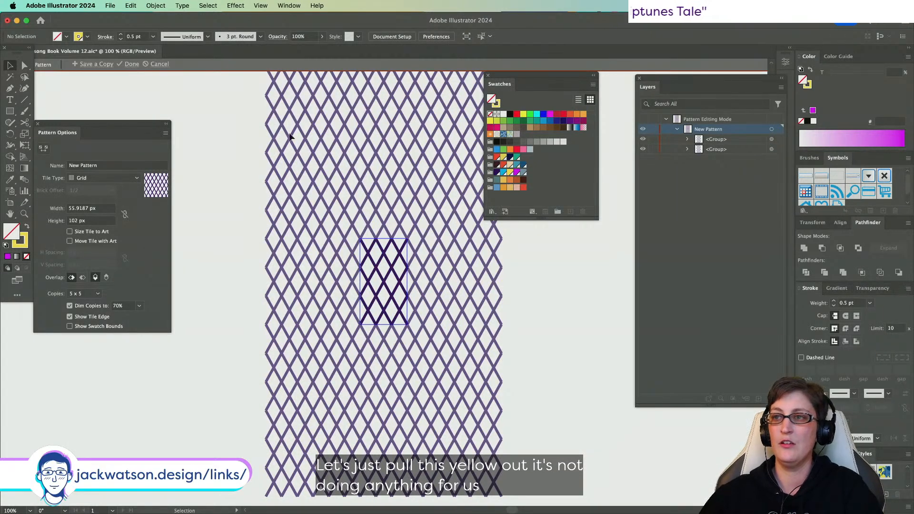
click(130, 64)
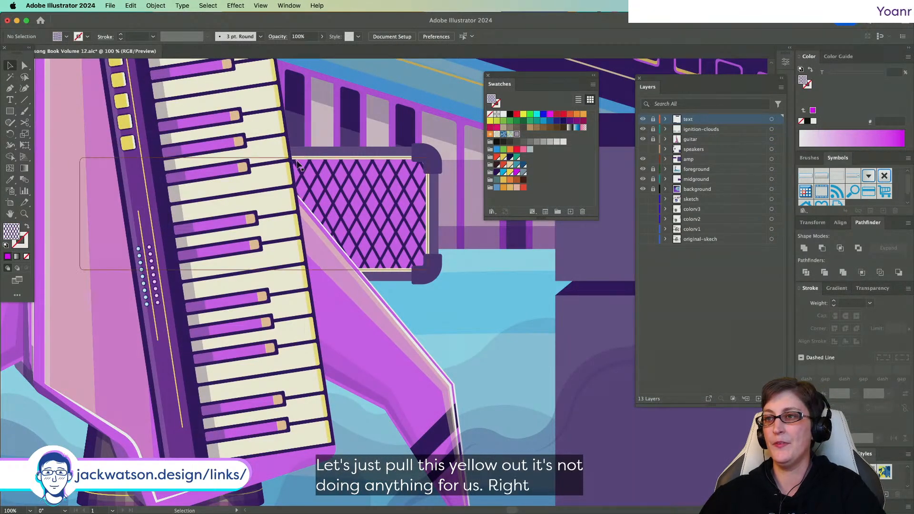
- Isolate the amp's front panel group and set the lattice-filled rectangle's opacity to 25%
double_click(352, 181)
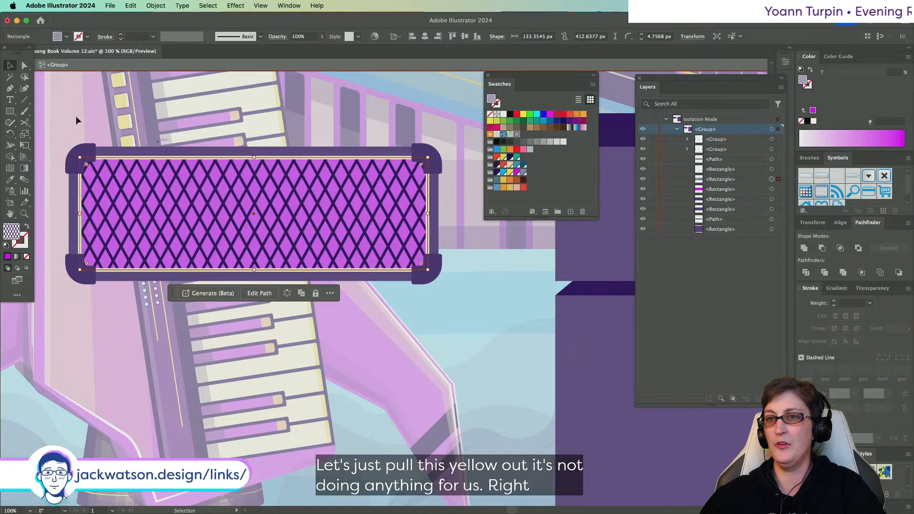
click(320, 37)
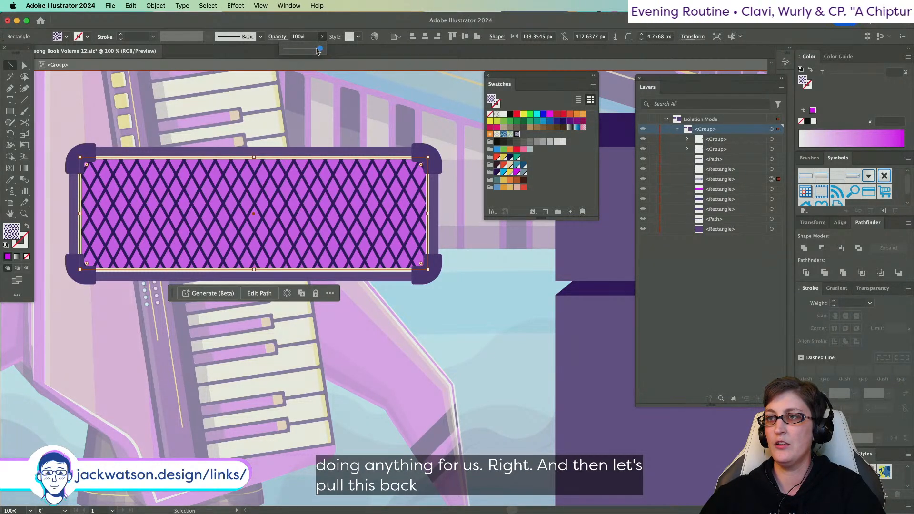
drag(320, 48, 297, 48)
click(309, 38)
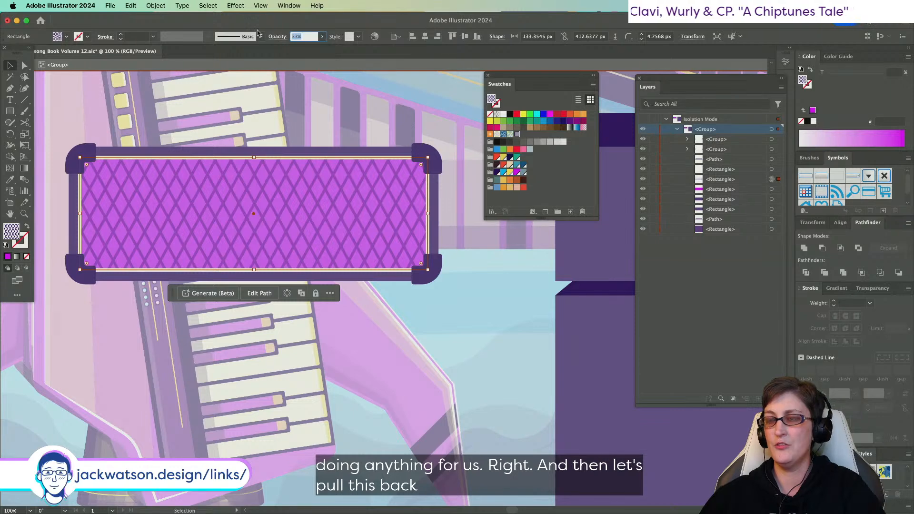
text(25)
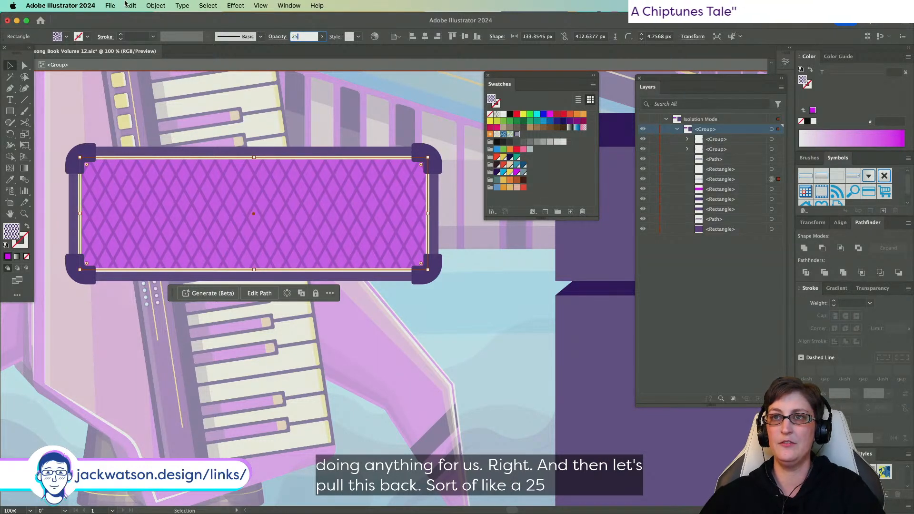
- Scale only the lattice pattern fill uniformly to 90%, leaving the rectangle itself untransformed
click(156, 5)
mouse_move(164, 19)
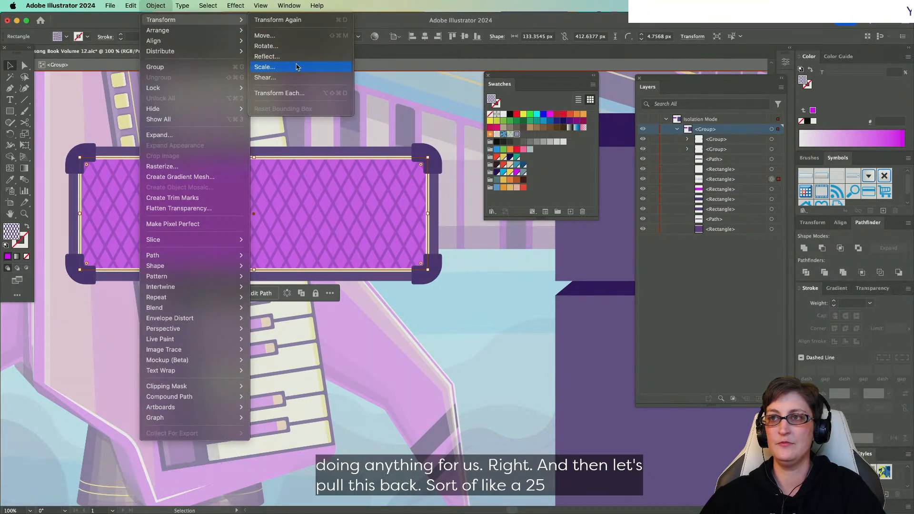
click(283, 69)
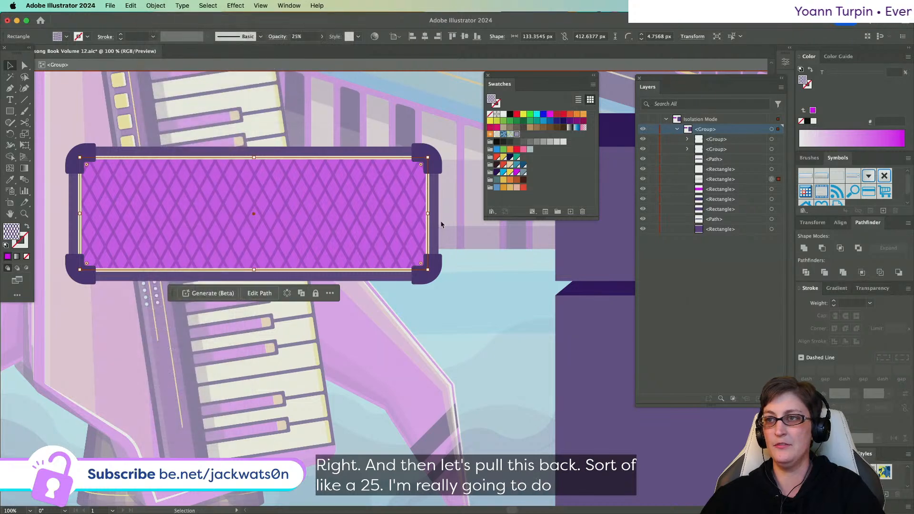
click(577, 312)
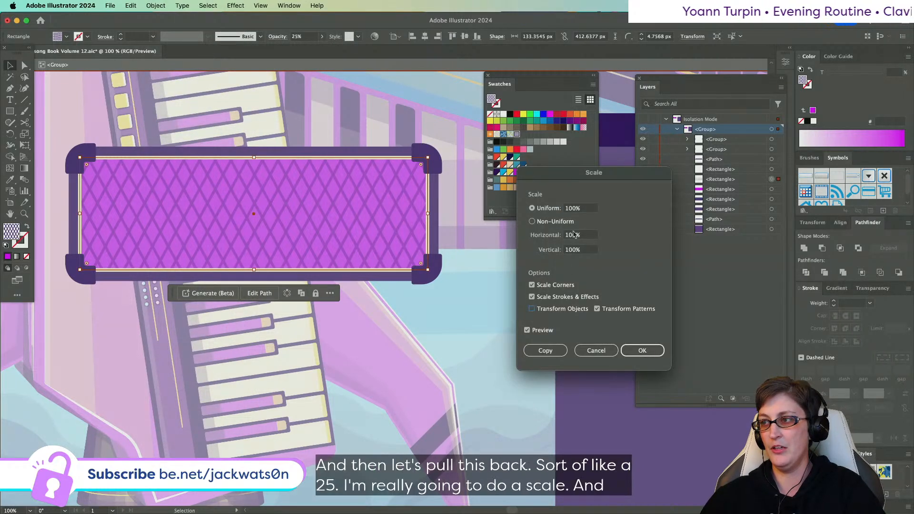
click(577, 210)
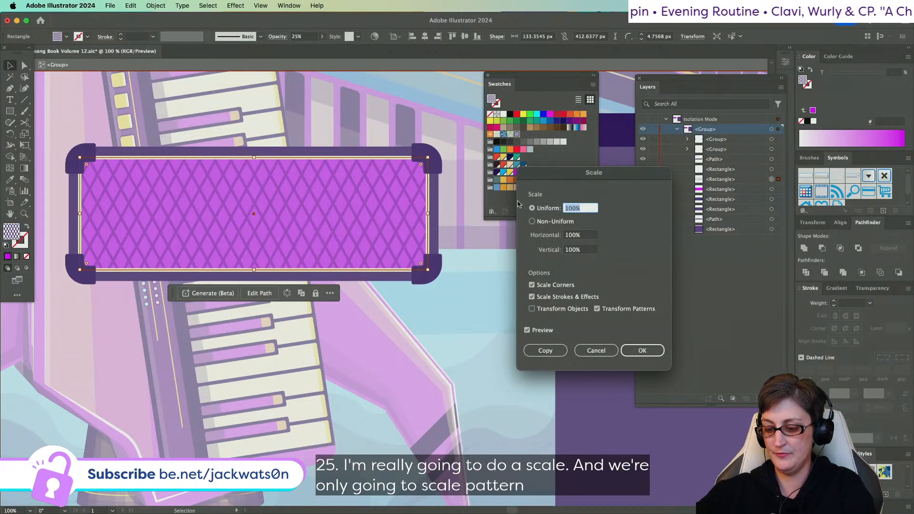
text(90)
key(Tab)
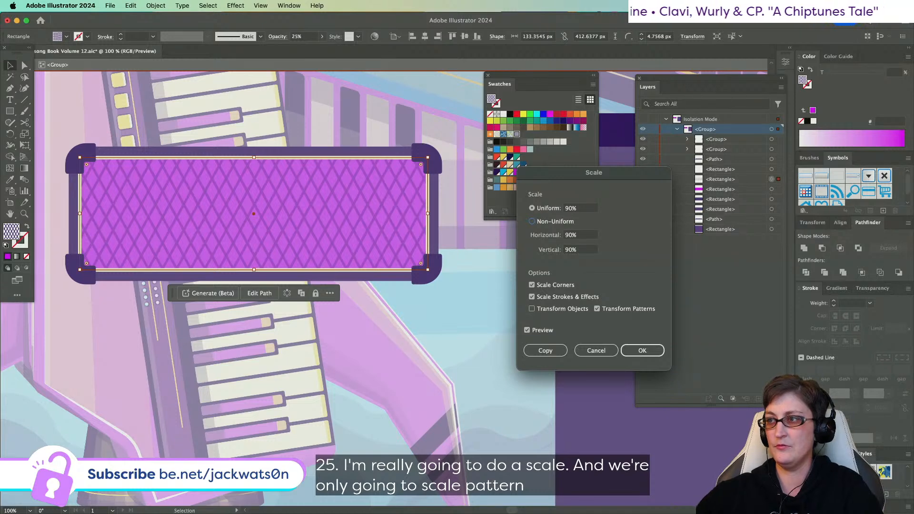
click(640, 351)
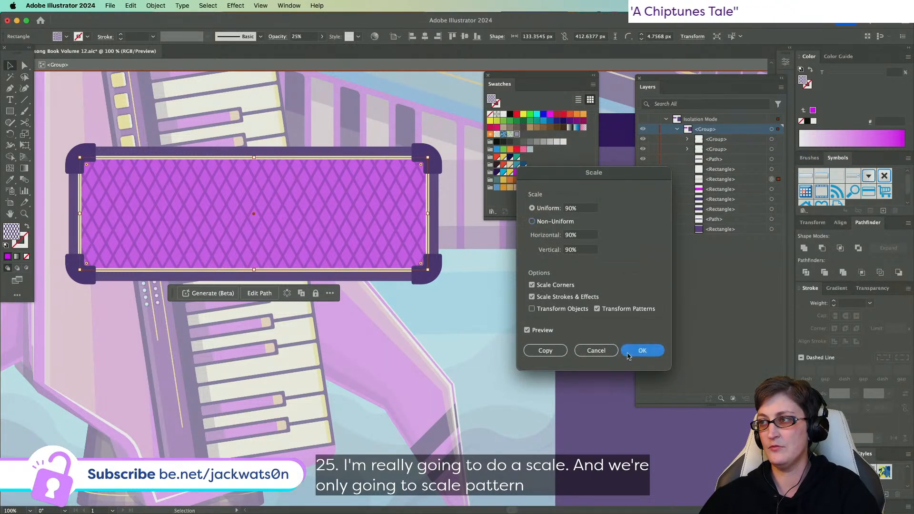
- Give all lines of the lattice pattern a 2 pt stroke with round caps and round corner joins, and finish editing
double_click(517, 135)
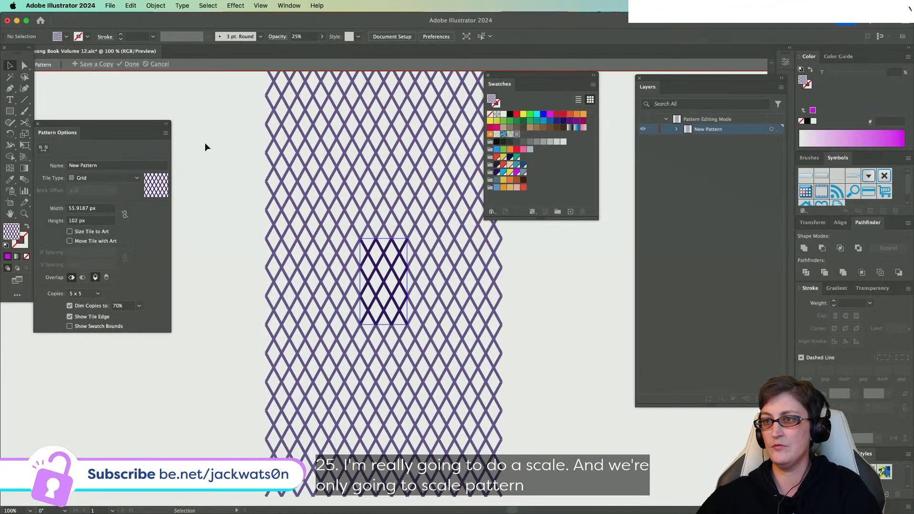
double_click(843, 304)
text(1)
key(Tab)
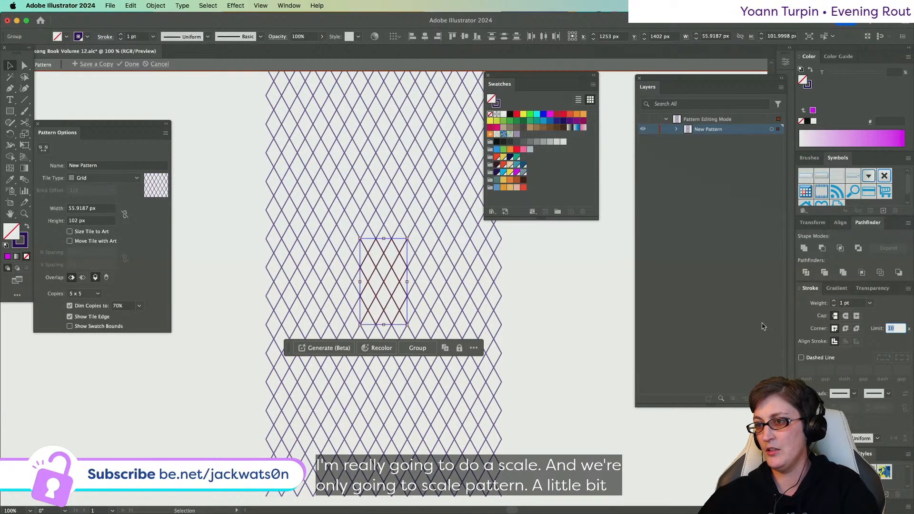
double_click(843, 304)
text(2)
key(Return)
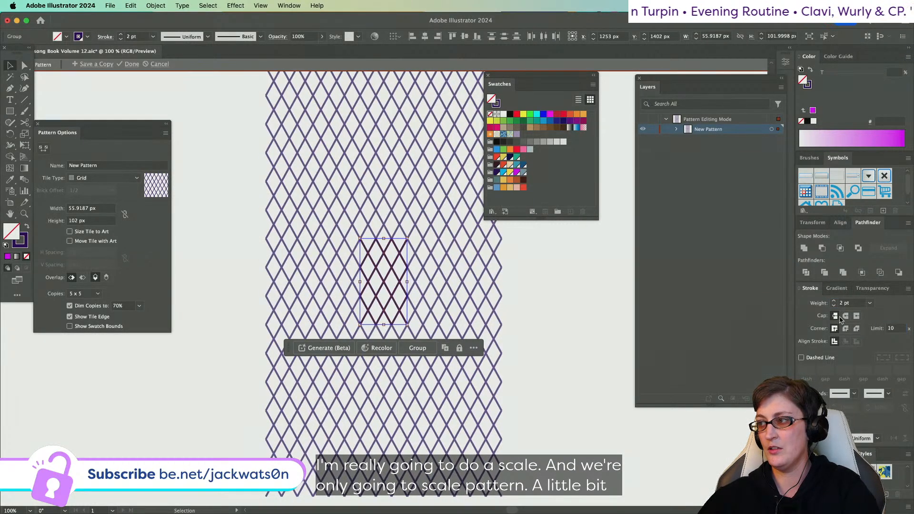
click(846, 316)
click(845, 329)
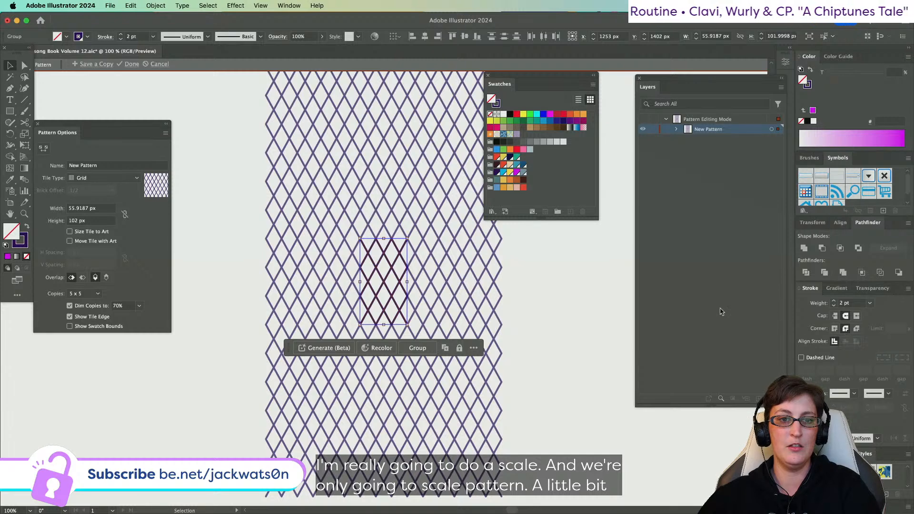
click(132, 64)
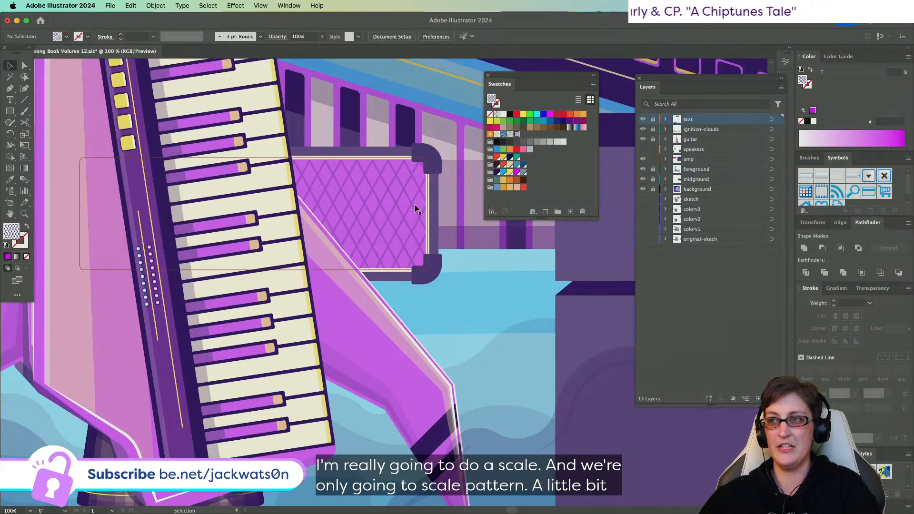
- Scale the lattice fill inside the amp's front rectangle by another 90%, transforming patterns only
double_click(400, 201)
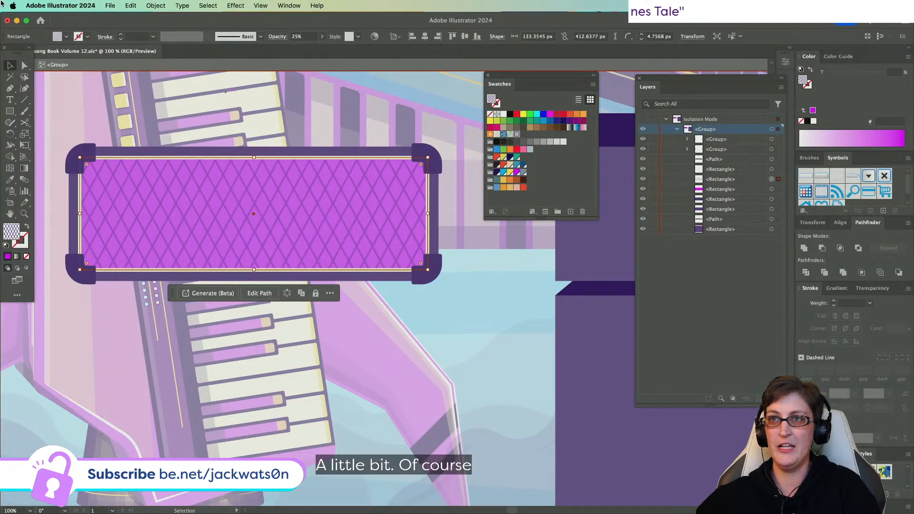
click(156, 6)
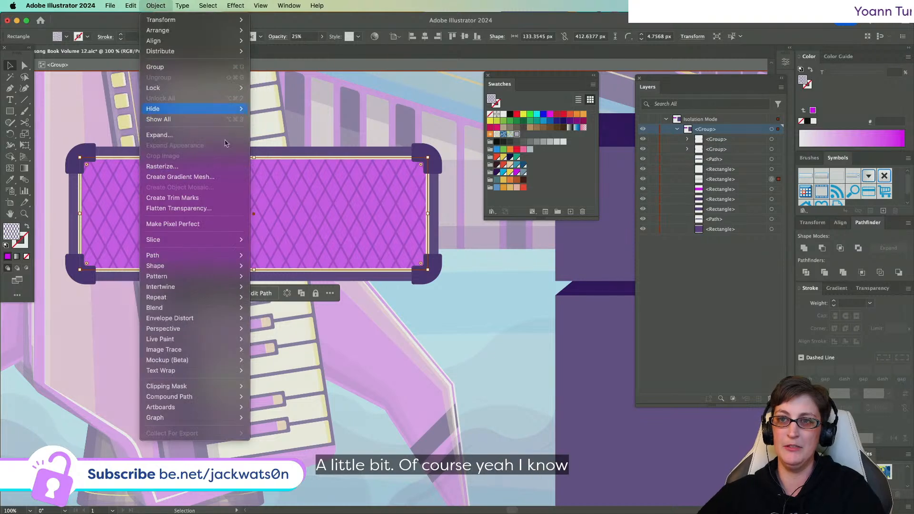
mouse_move(235, 262)
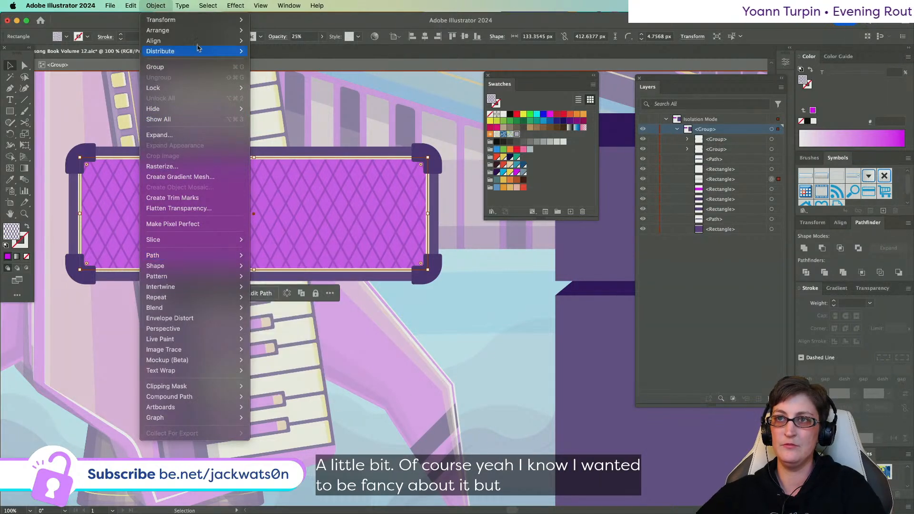
mouse_move(197, 21)
click(294, 66)
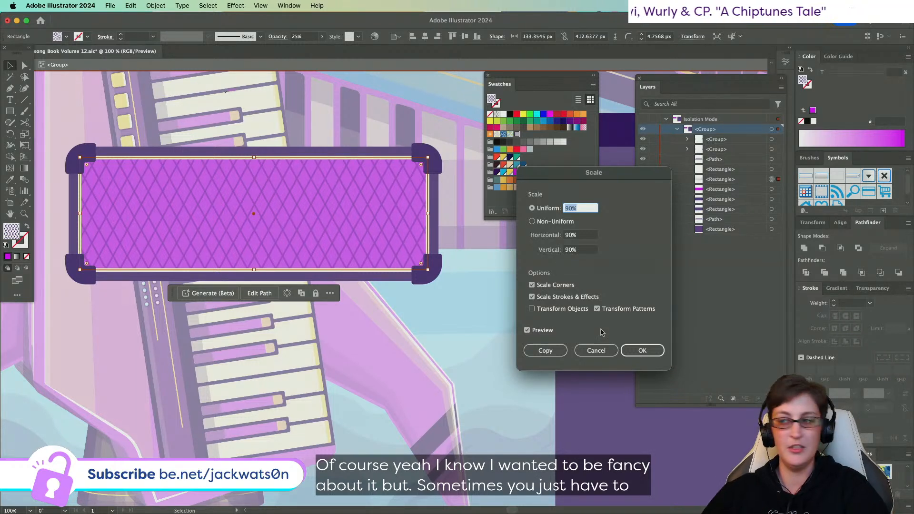
click(631, 349)
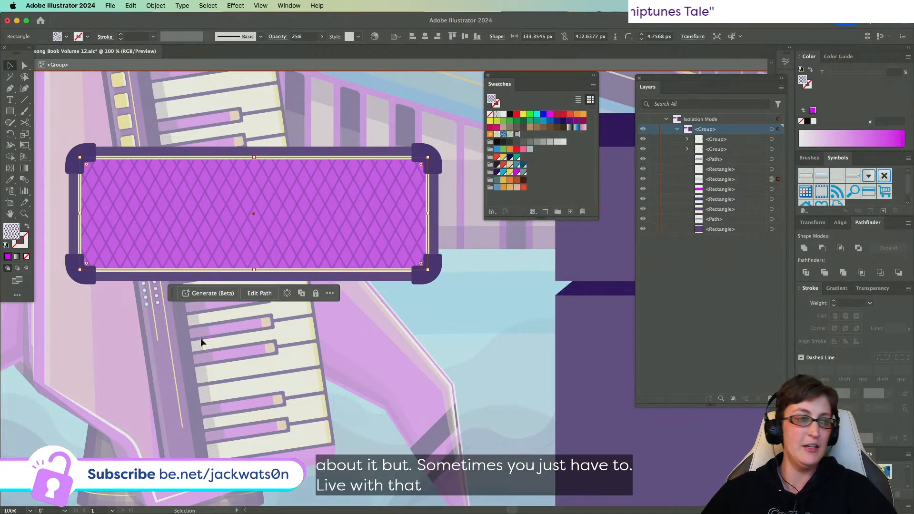
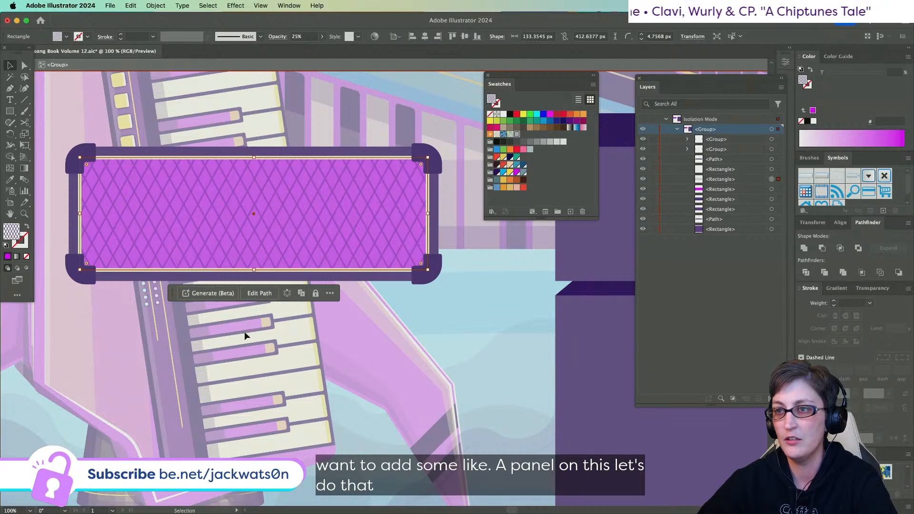
- Paste a copy of the lattice rectangle in front and shrink it to a strip about 47 px high along the panel's lower edge
key(super+c)
key(super+f)
drag(254, 159, 253, 231)
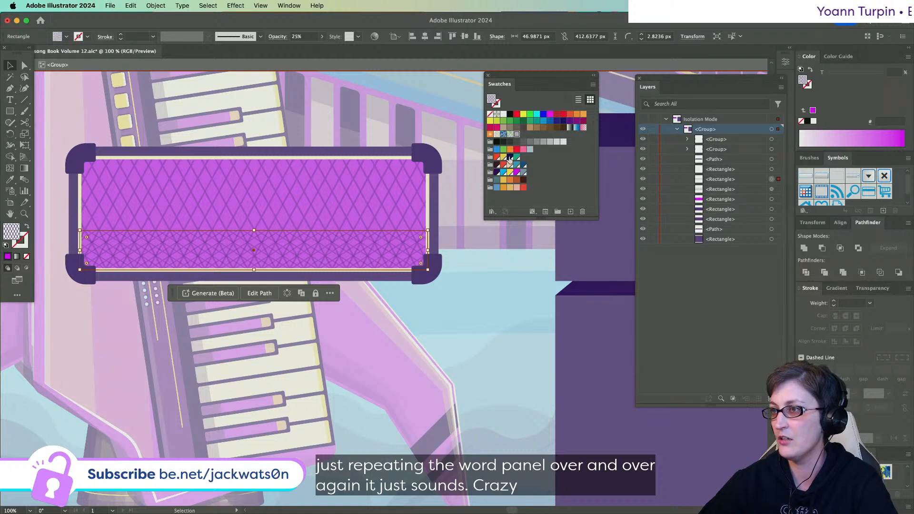
- Fill the lower strip with dark purple 2D065D and raise its opacity to 100%
click(497, 172)
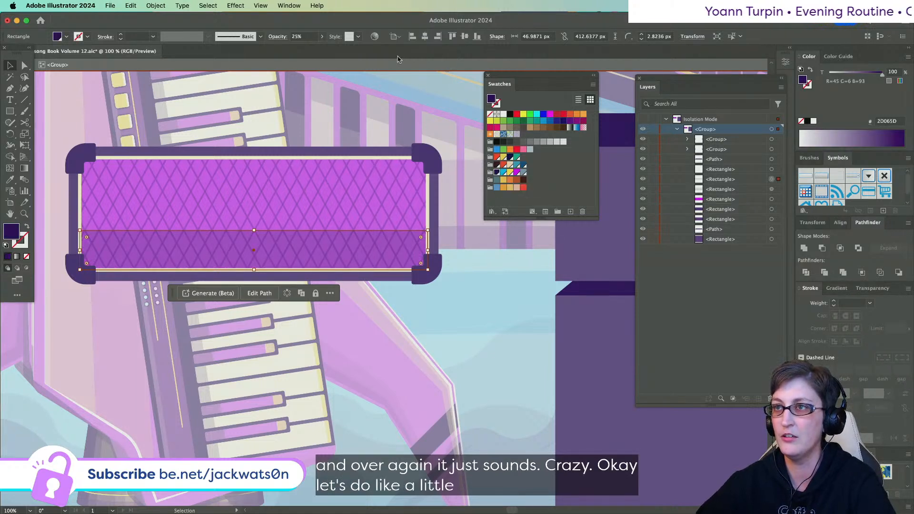
click(321, 37)
click(321, 51)
click(445, 313)
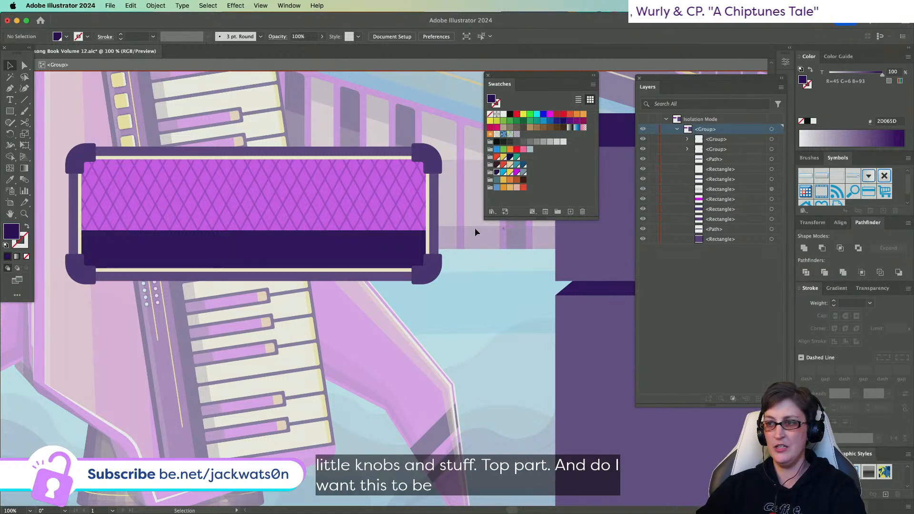
- Offset the dark purple strip's path inward by 9 px to make an inset rectangle
click(361, 265)
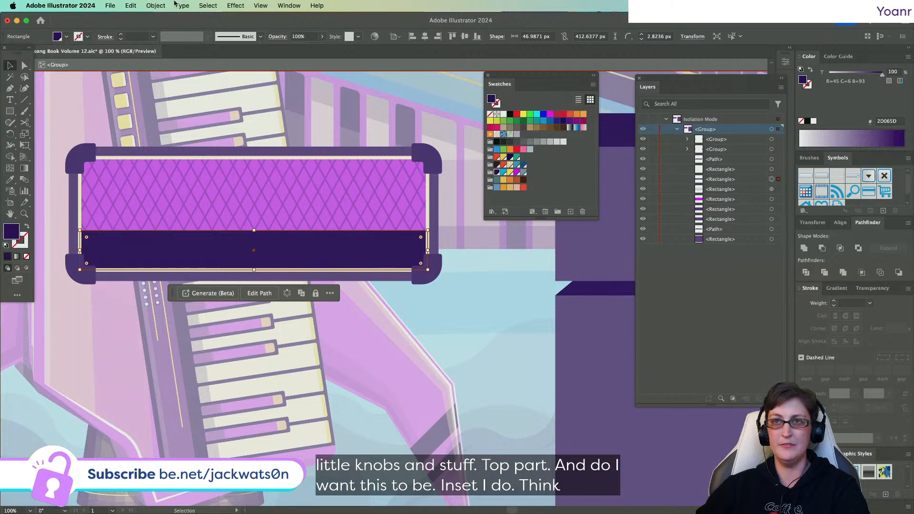
click(156, 5)
mouse_move(190, 256)
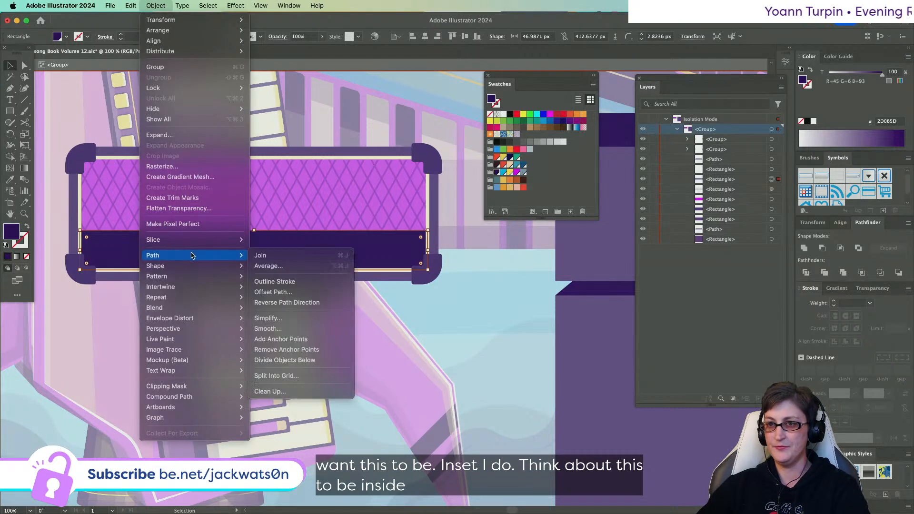
click(299, 292)
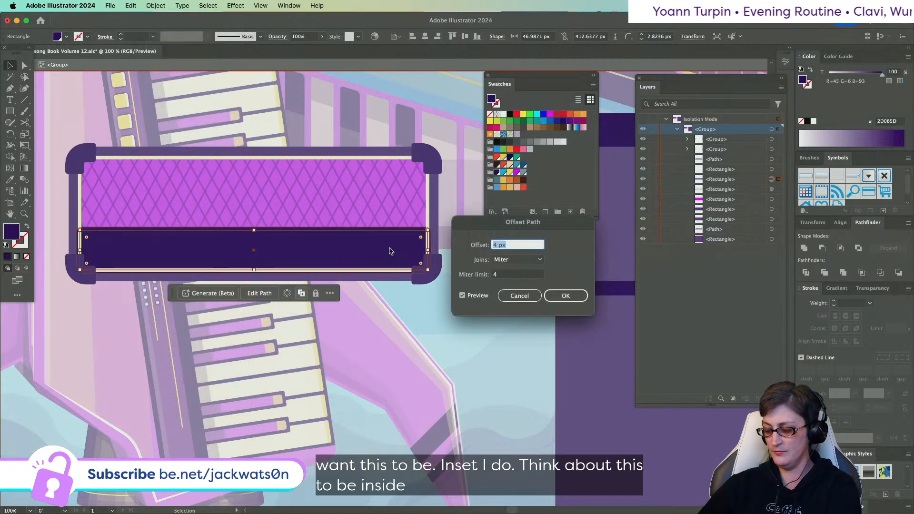
key(Down)
key(Down)
key(Down)
key(Down)
key(Down)
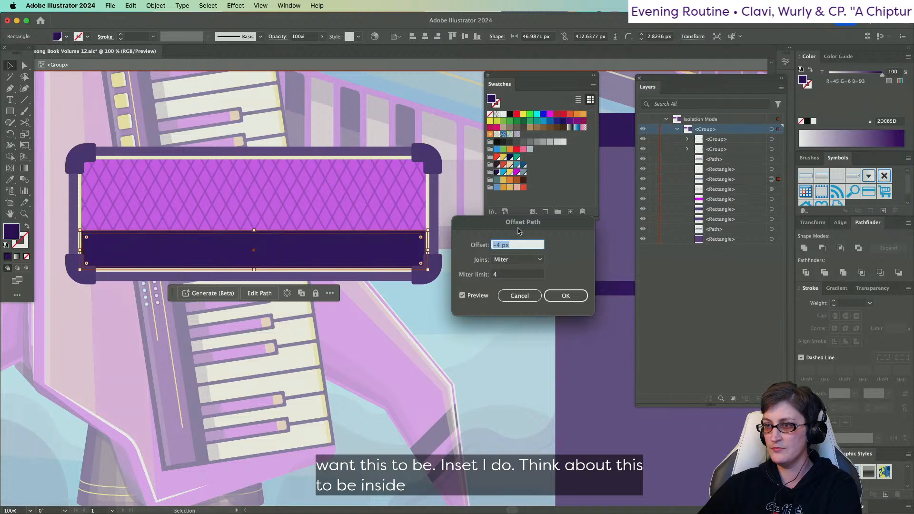
key(Down)
key(Down)
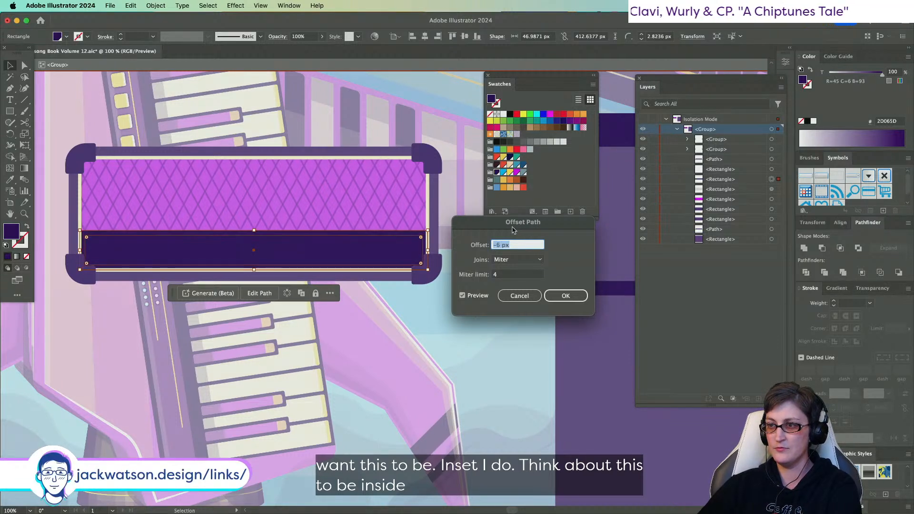
key(Down)
key(Down)
key(Down)
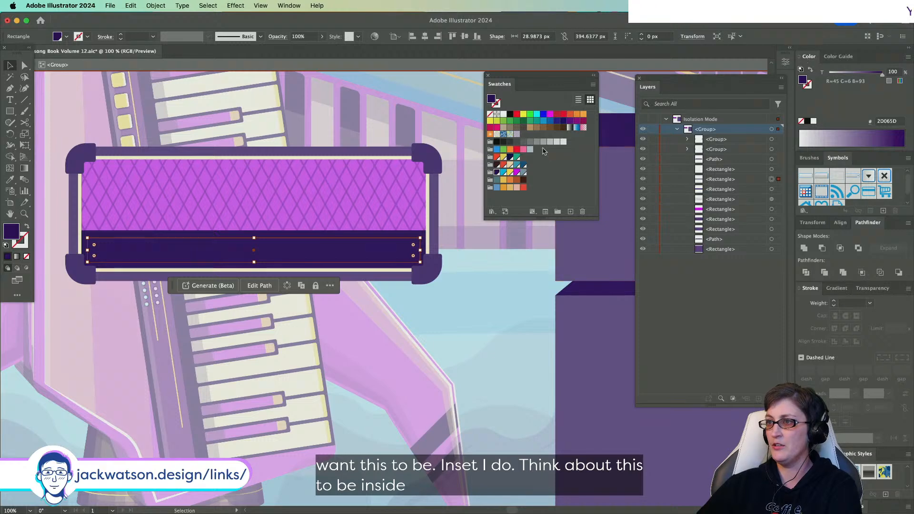
- Try yellow FDE448 as the inset rectangle's fill, and undo the color change
click(510, 172)
key(super+shift+a)
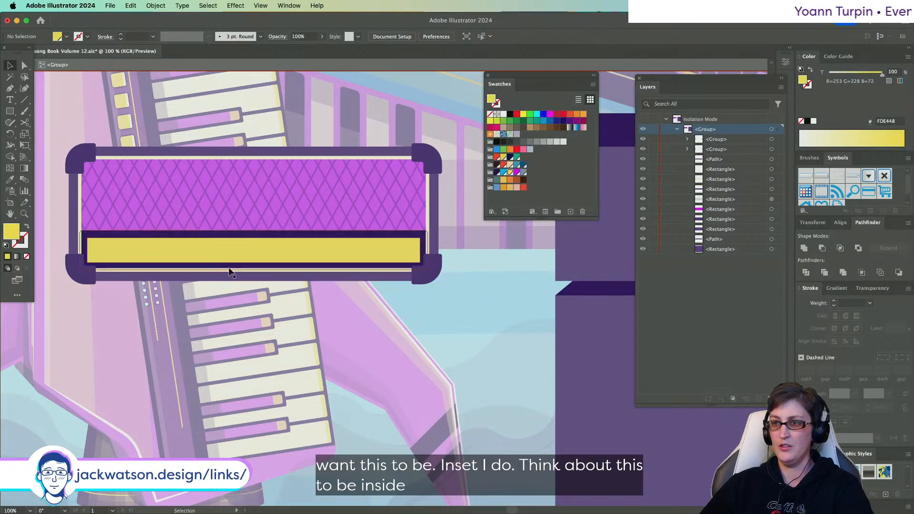
scroll(229, 269, down, 3)
key(super+z)
key(super+z)
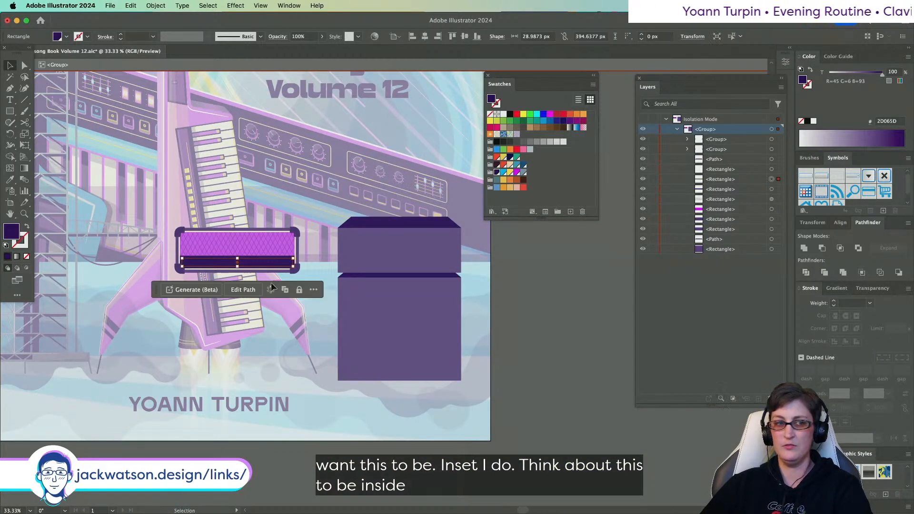
- Shorten the inset rectangle to about 27.5 px high by raising its lower edge slightly
scroll(246, 267, up, 4)
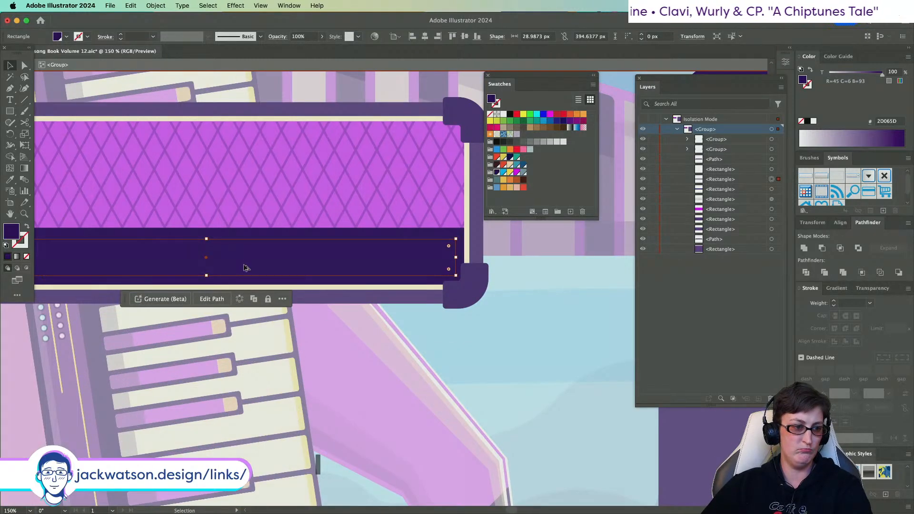
scroll(246, 268, up, 1)
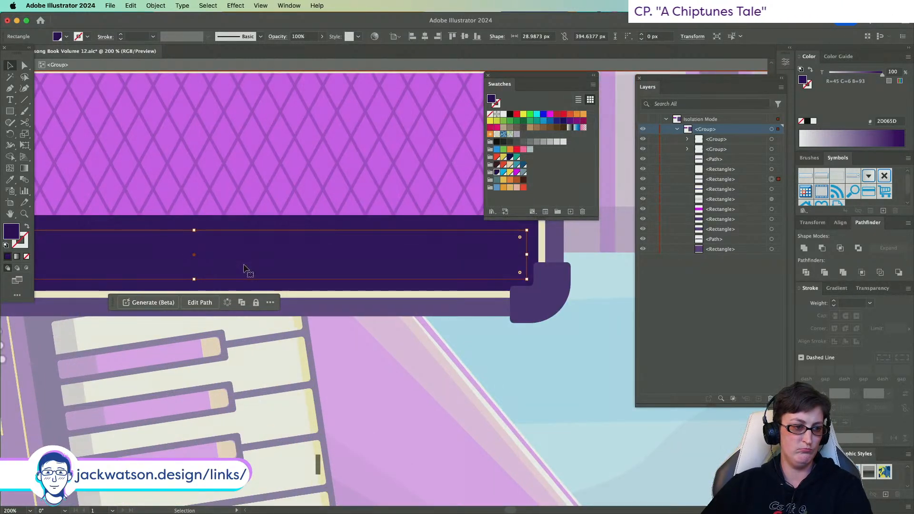
scroll(253, 264, left, 10)
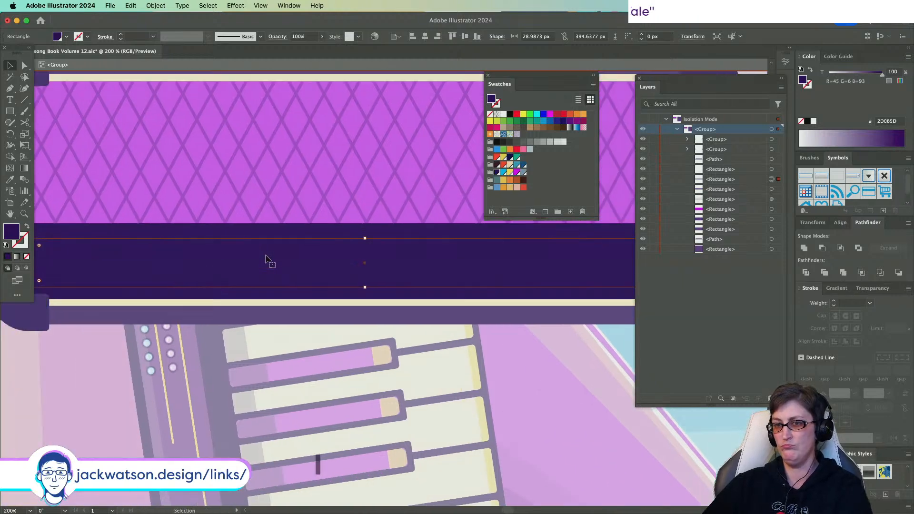
scroll(267, 260, right, 15)
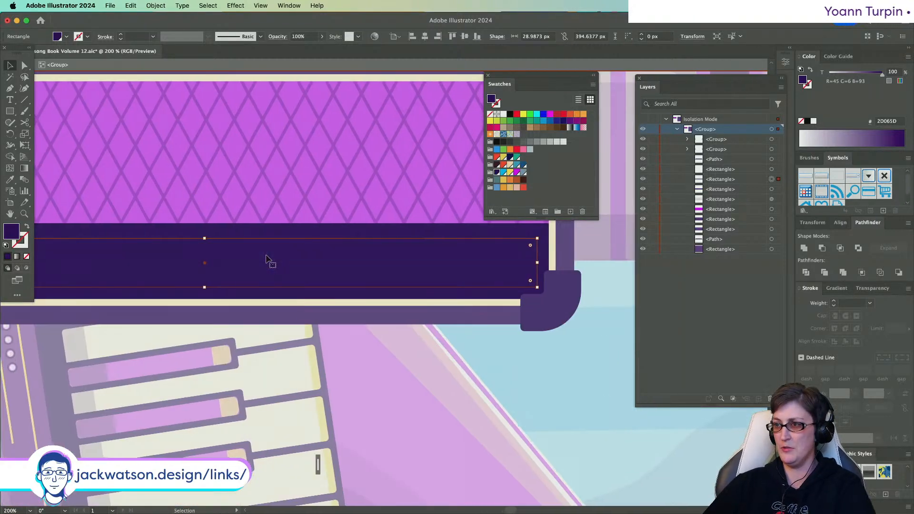
scroll(313, 238, left, 5)
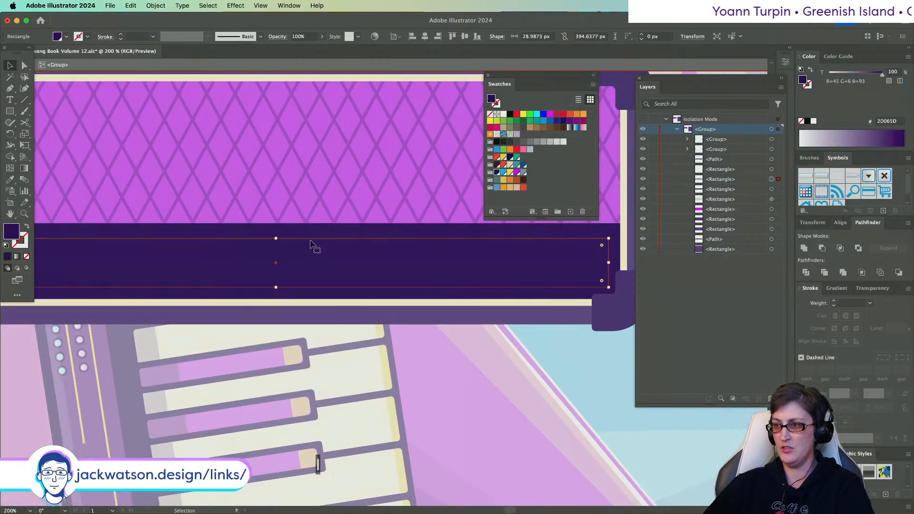
click(348, 231)
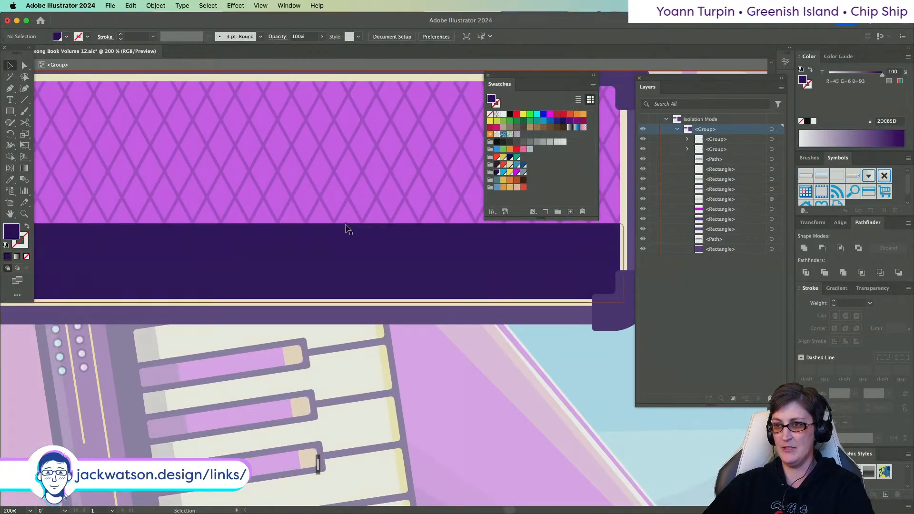
click(387, 283)
scroll(362, 282, left, 2)
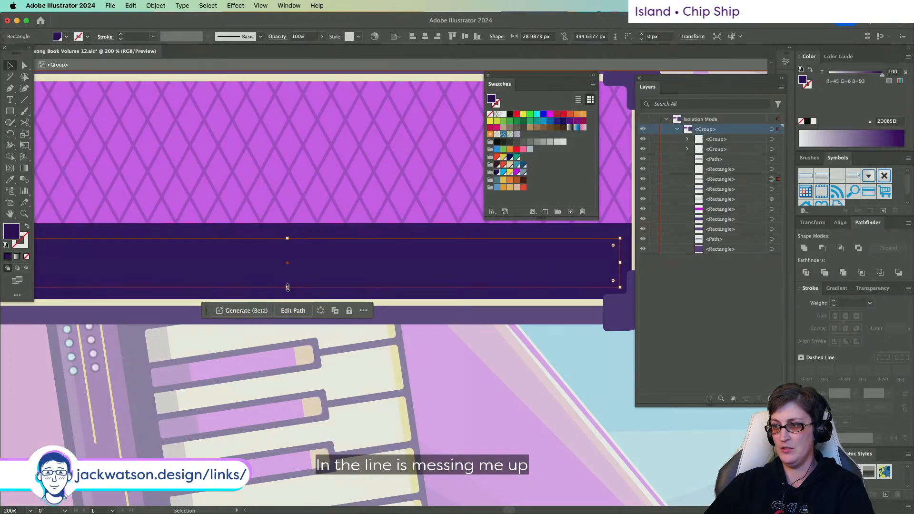
drag(287, 287, 287, 285)
click(433, 347)
scroll(432, 348, down, 3)
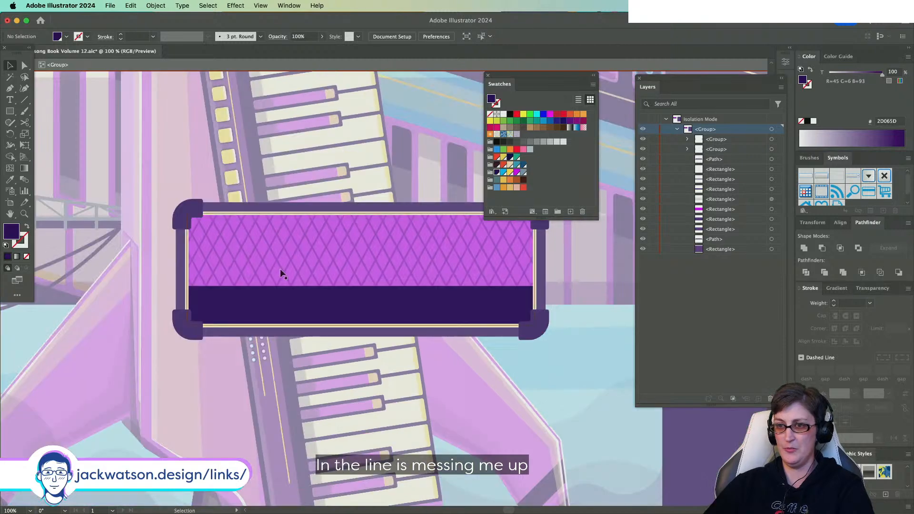
- Fill the inset rectangle with purple 614485 sampled from the amp's outer frame
click(285, 305)
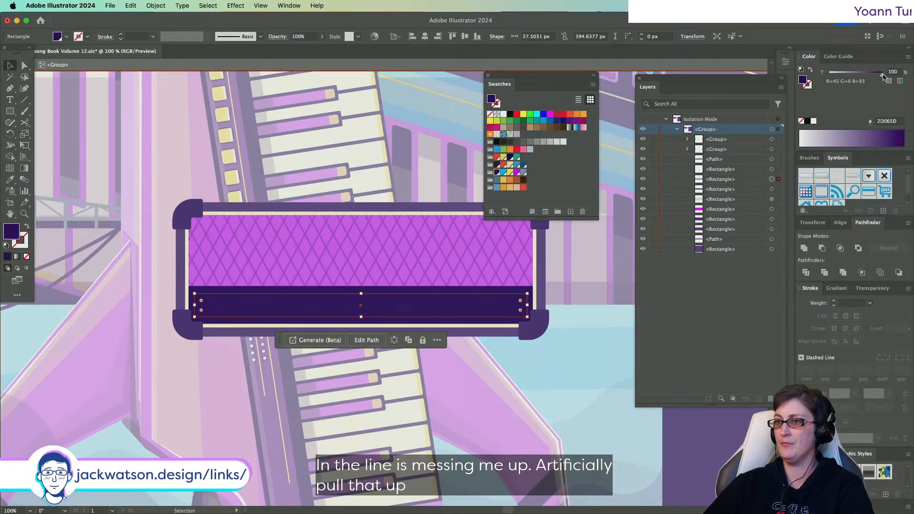
click(12, 184)
click(373, 207)
key(super+shift+a)
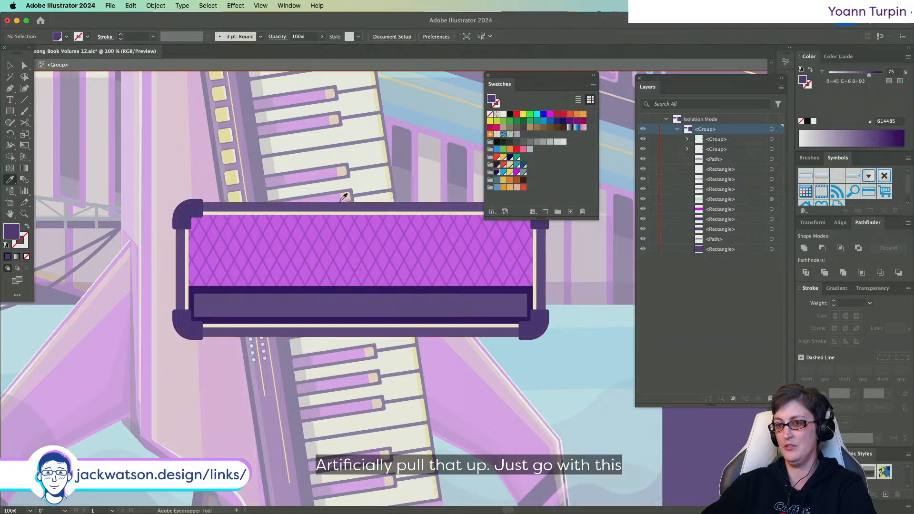
scroll(255, 202, down, 2)
scroll(255, 202, down, 1)
scroll(255, 199, right, 2)
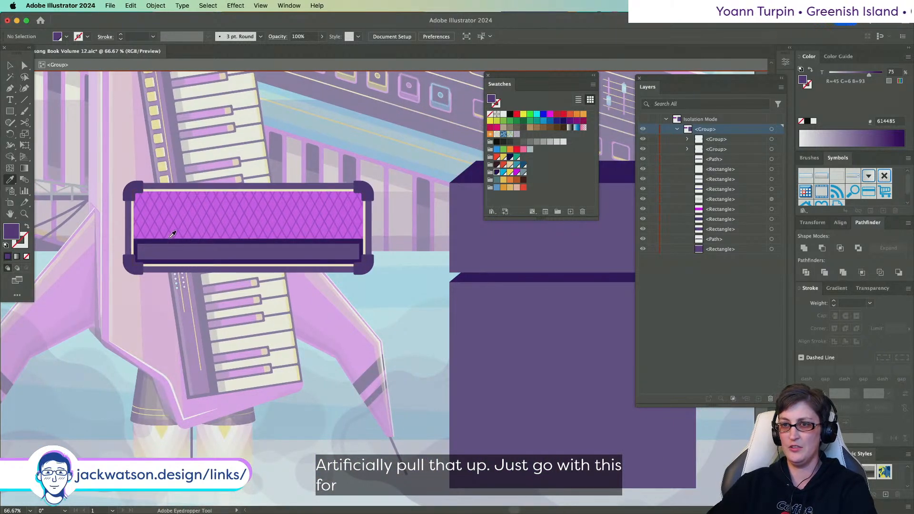
scroll(167, 257, up, 1)
scroll(190, 256, up, 2)
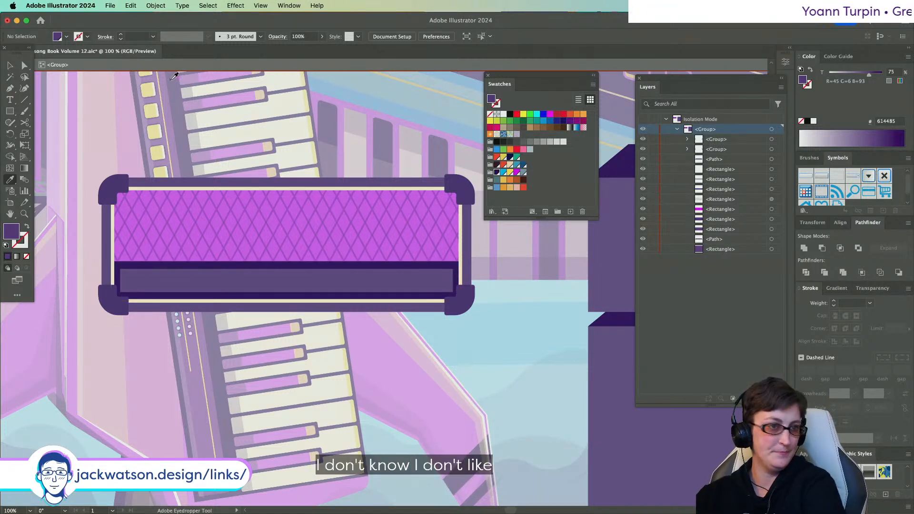
- Set the stroke weight of the cream outline around the amp's front panel to 3 pt
key(a)
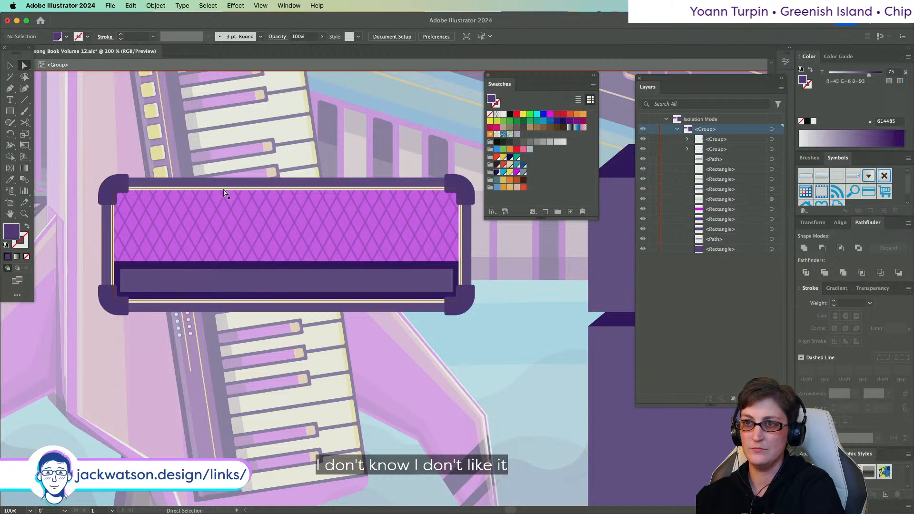
click(224, 189)
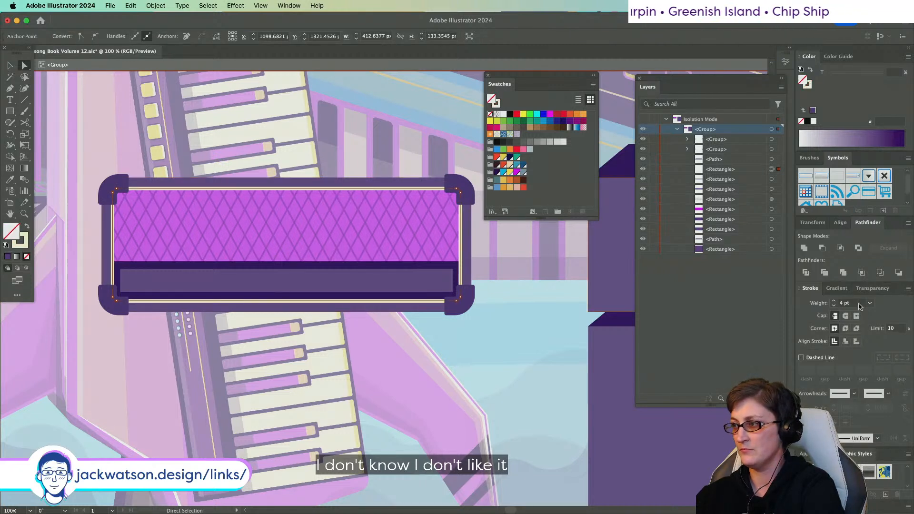
click(852, 304)
key(Down)
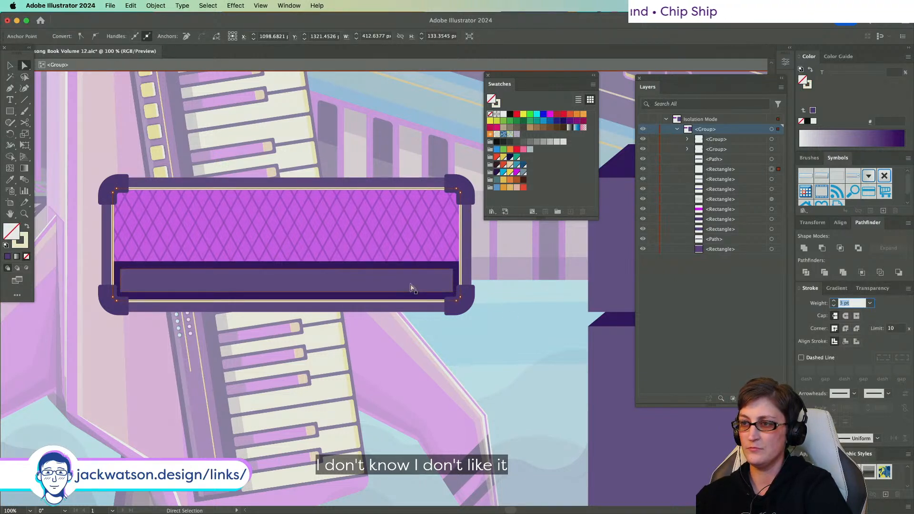
- Delete the lighter inset rectangle and offset the dark strip's path by -5 px
click(409, 286)
key(Delete)
click(394, 283)
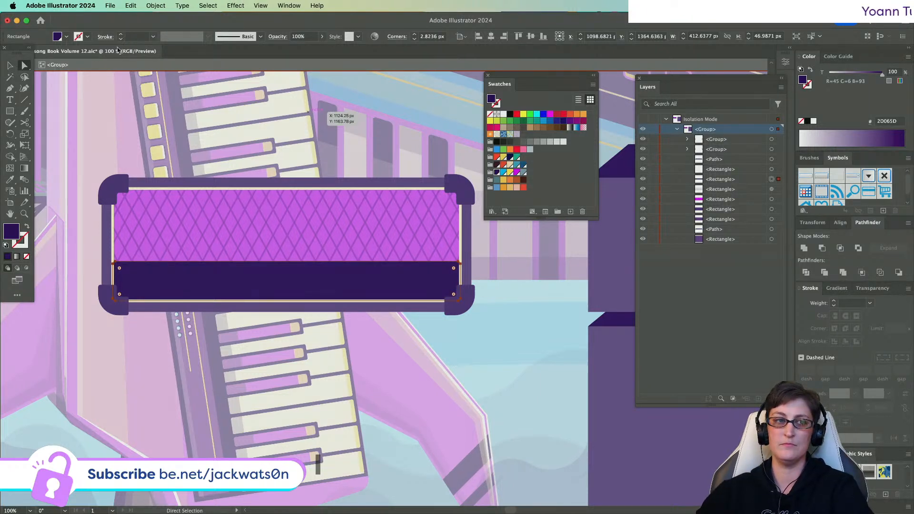
click(155, 5)
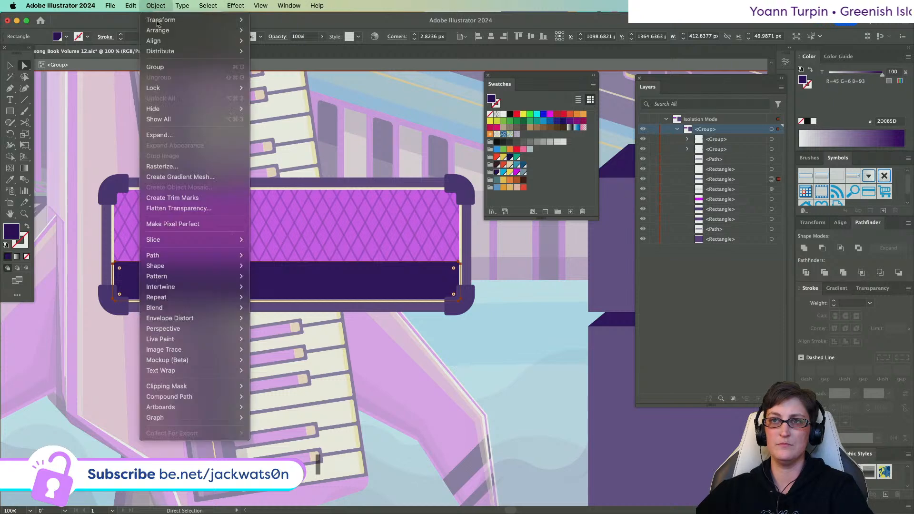
mouse_move(201, 254)
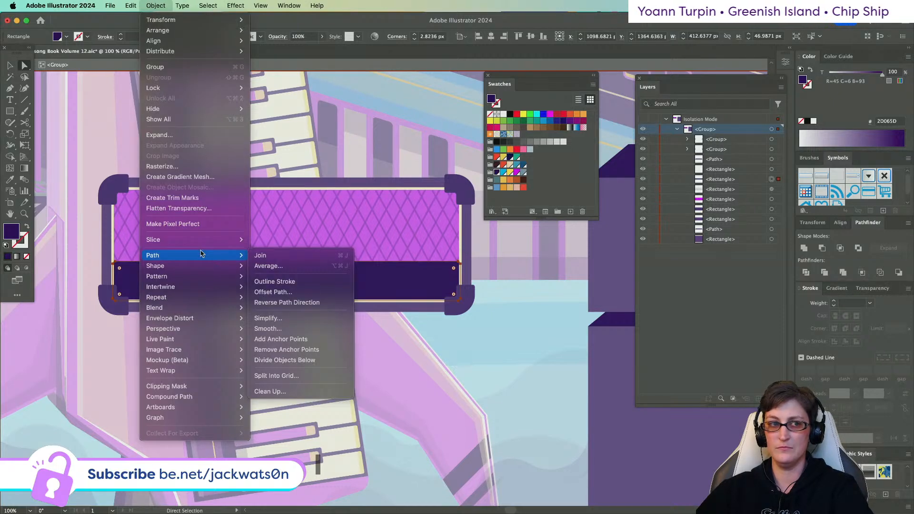
click(307, 292)
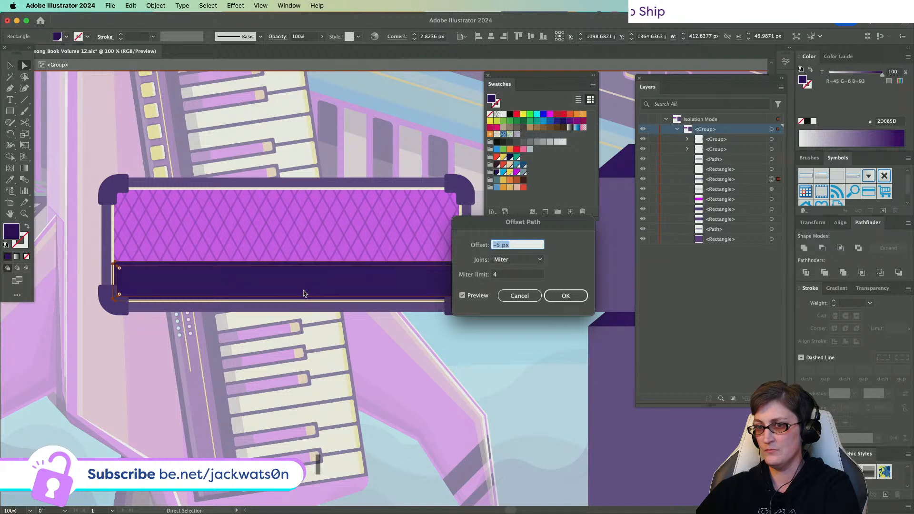
click(565, 295)
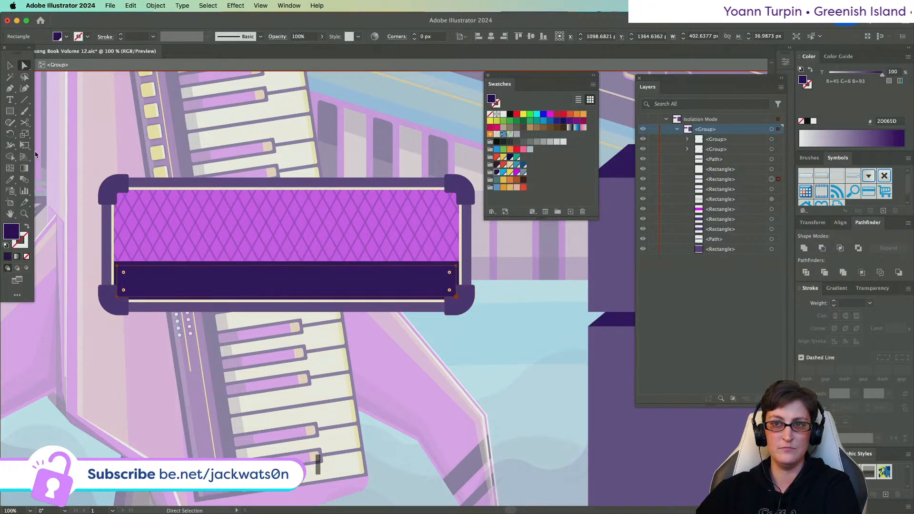
- Fill the new inset strip with purple 614485 sampled from the amp's frame, and deselect it
click(10, 179)
click(170, 177)
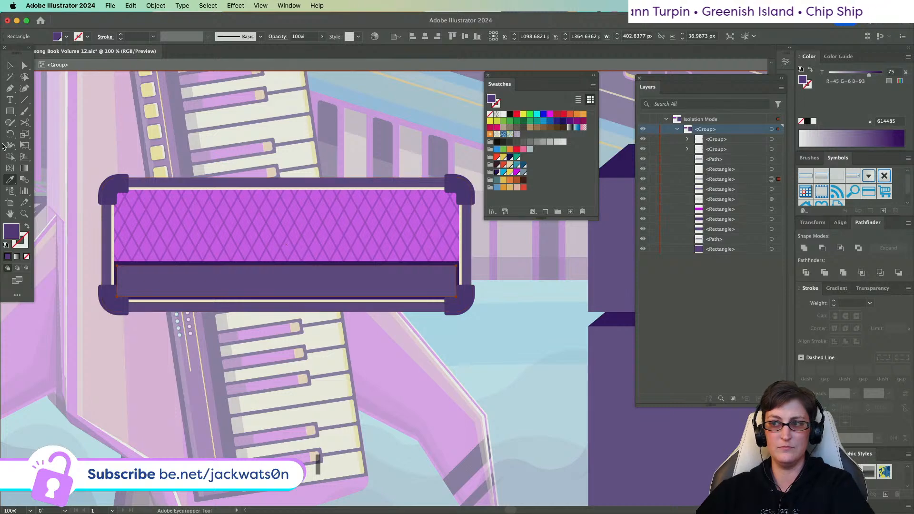
key(super+shift+a)
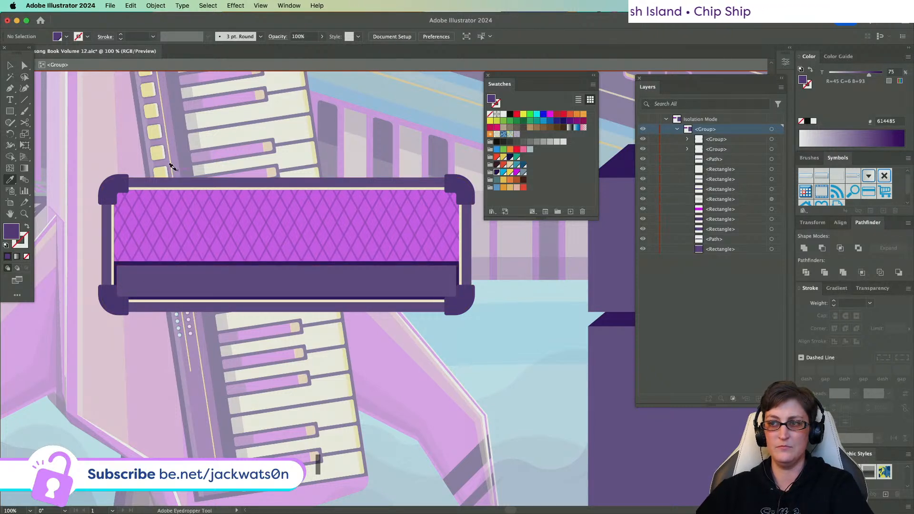
scroll(176, 167, down, 1)
scroll(243, 220, up, 1)
- Pull in the left edge of the amp's inset strip to make the strip about 400 px wide
key(v)
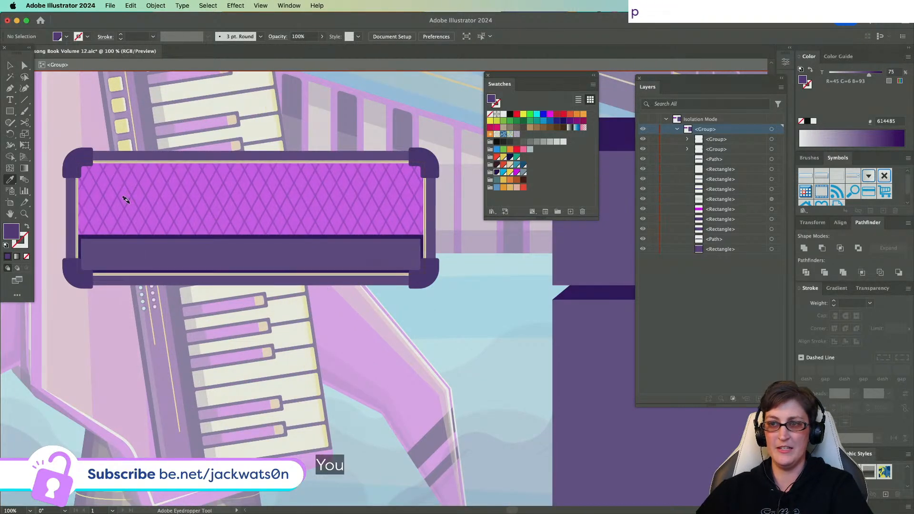
click(282, 267)
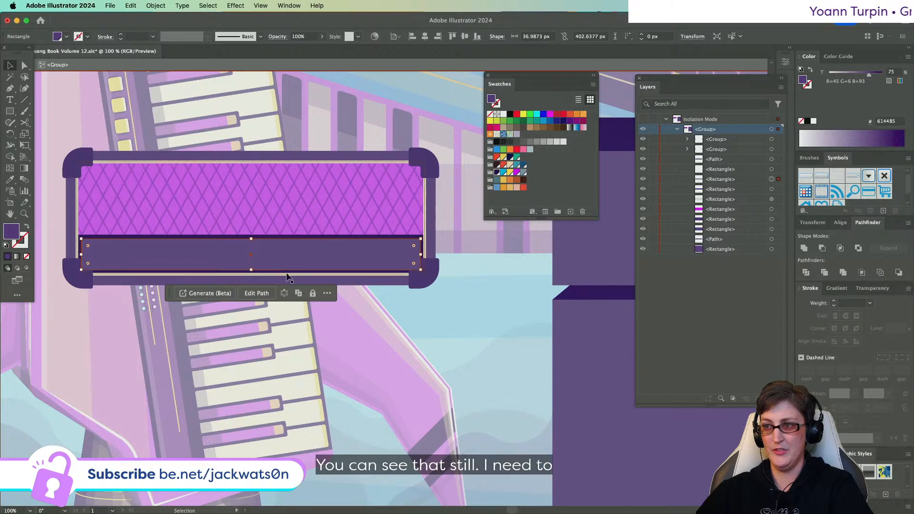
scroll(386, 247, up, 2)
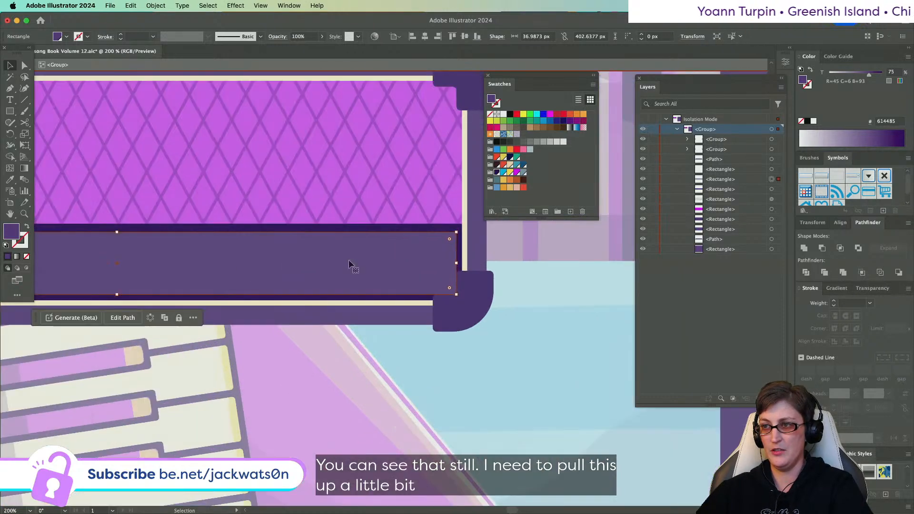
drag(117, 294, 118, 297)
scroll(118, 297, left, 10)
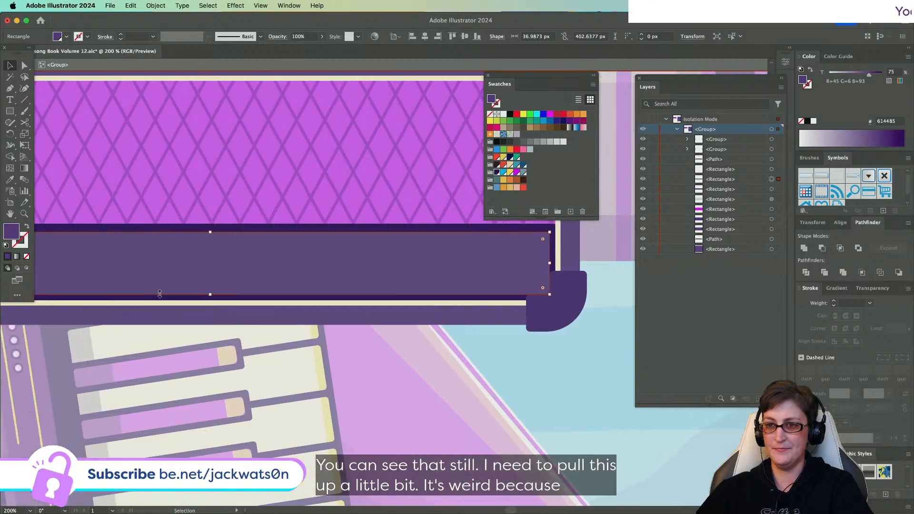
scroll(74, 276, up, 1)
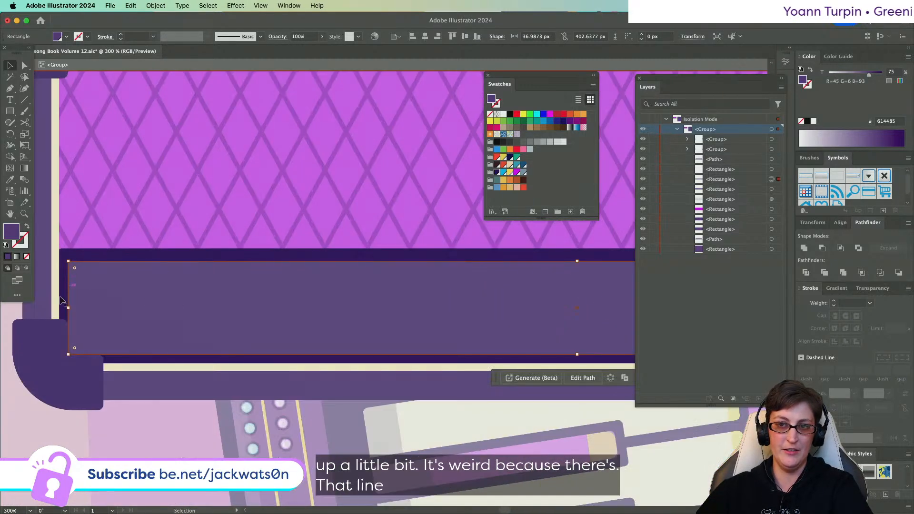
drag(70, 307, 71, 307)
scroll(423, 283, right, 1)
scroll(423, 284, down, 1)
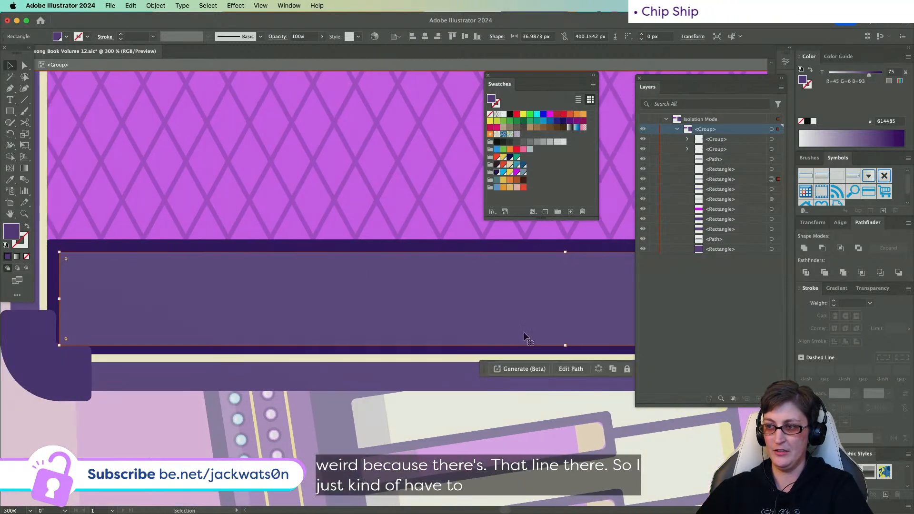
- Raise the inset strip's lower edge to make it about 35 px high, evening the dark border, and deselect it
drag(564, 345, 563, 341)
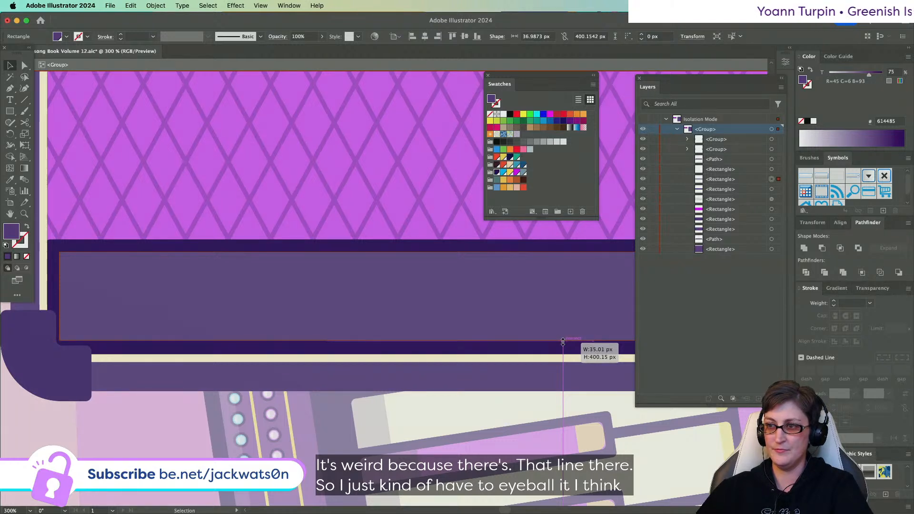
drag(563, 342, 564, 342)
click(361, 421)
key(super+1)
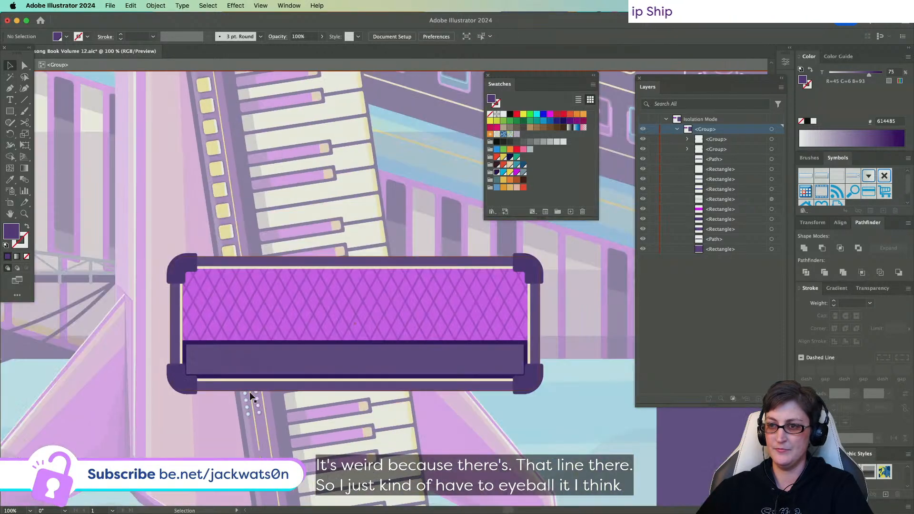
key(super+minus)
key(super+minus)
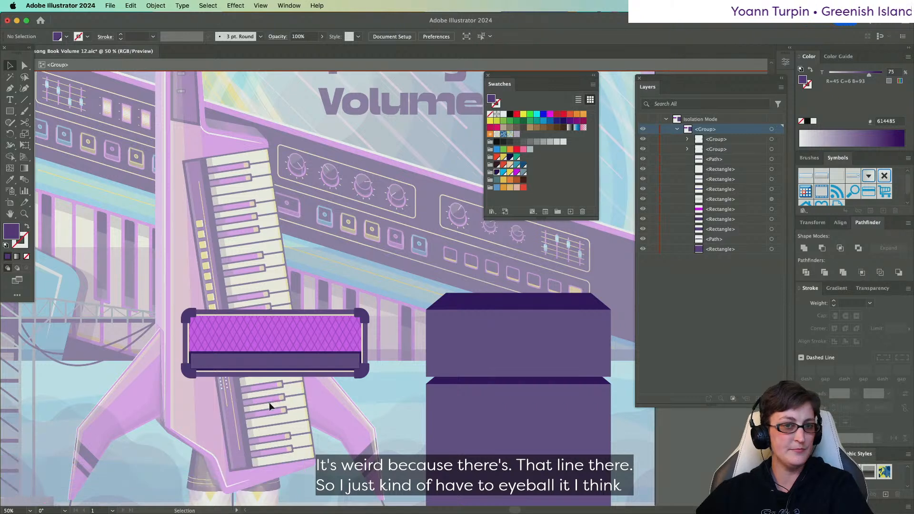
- Duplicate the amp's front panel artwork with its frame and corners directly below the original, and deselect the copy
scroll(267, 403, up, 1)
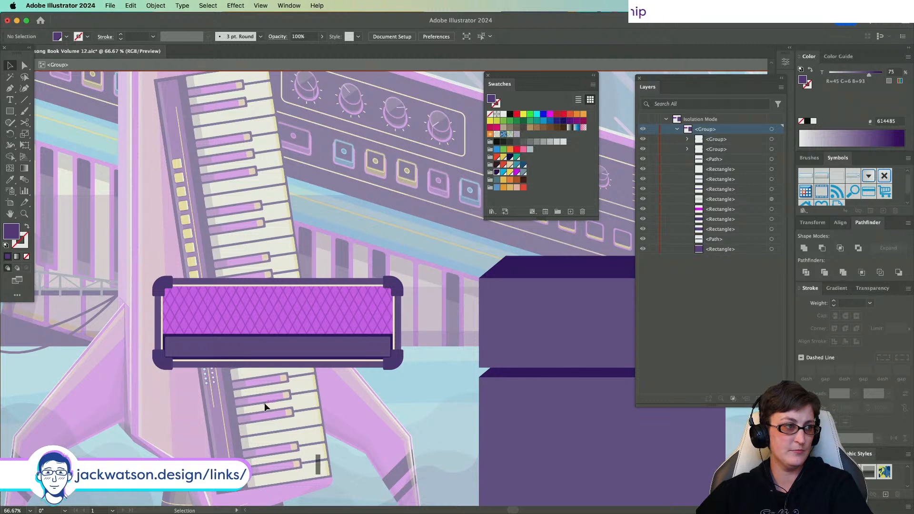
scroll(279, 410, down, 2)
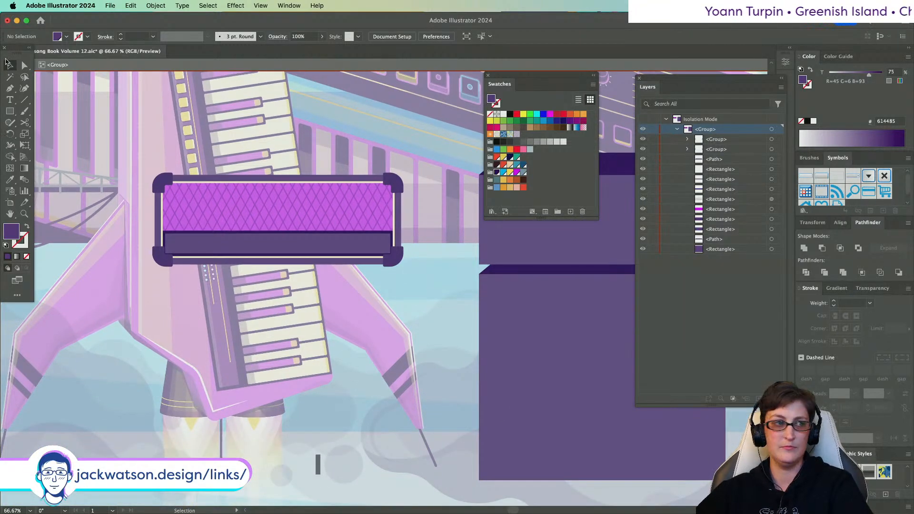
click(167, 179)
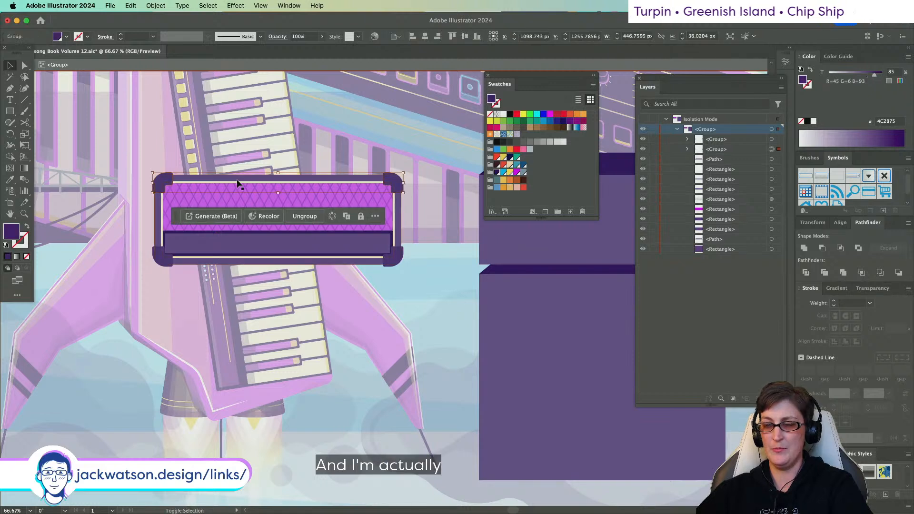
drag(505, 336, 457, 310)
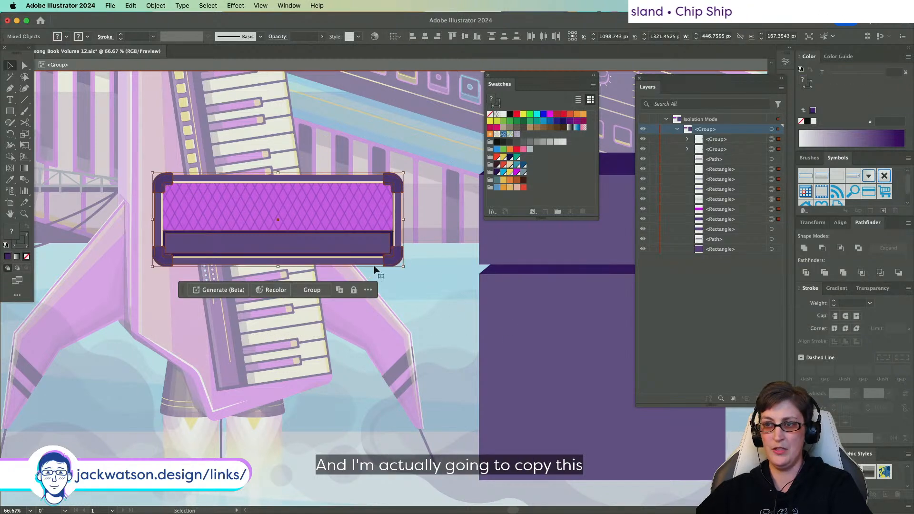
drag(365, 248, 380, 343)
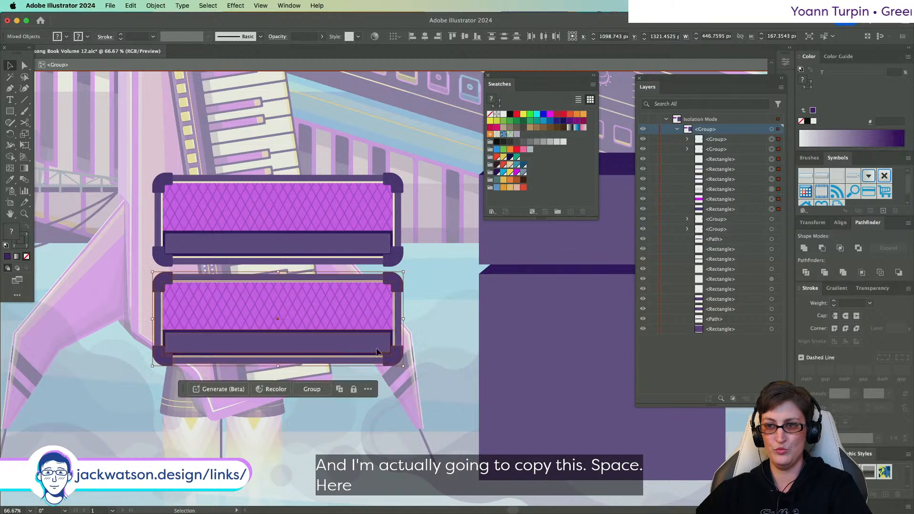
key(super+shift+a)
- Delete the purple inset strip and the dark strip behind it from the lower copy of the amp
click(24, 66)
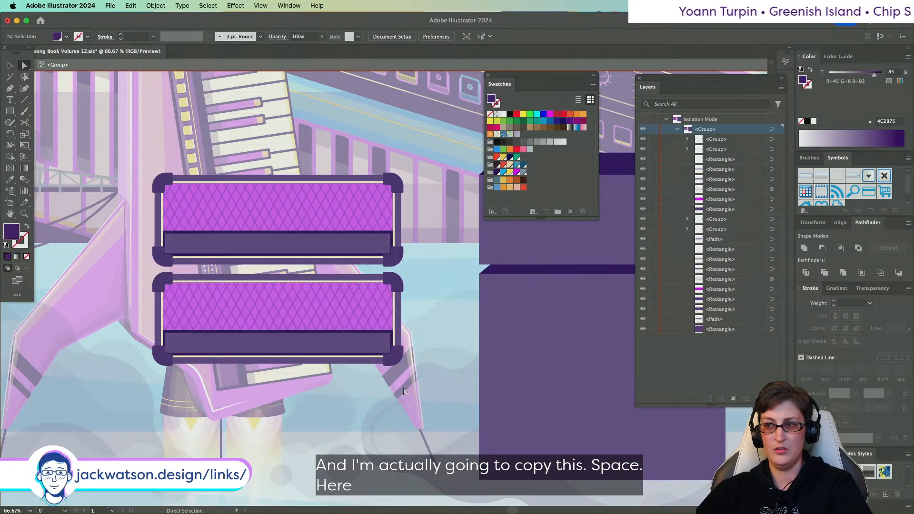
click(352, 349)
key(Delete)
click(352, 349)
key(Delete)
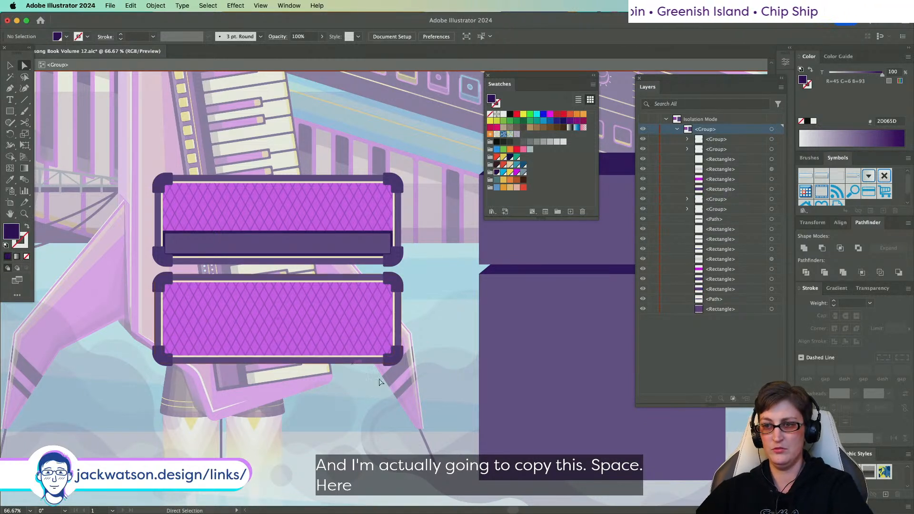
- Stretch the lower copy's bottom edge and corners downward to form a speaker cabinet about 371 px tall, and deselect it
click(260, 351)
drag(259, 351, 425, 486)
click(147, 262)
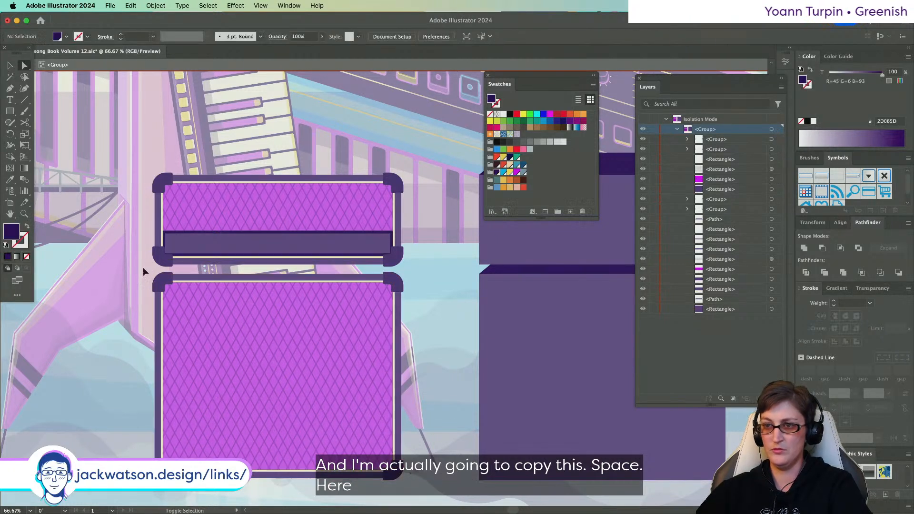
drag(147, 253, 158, 236)
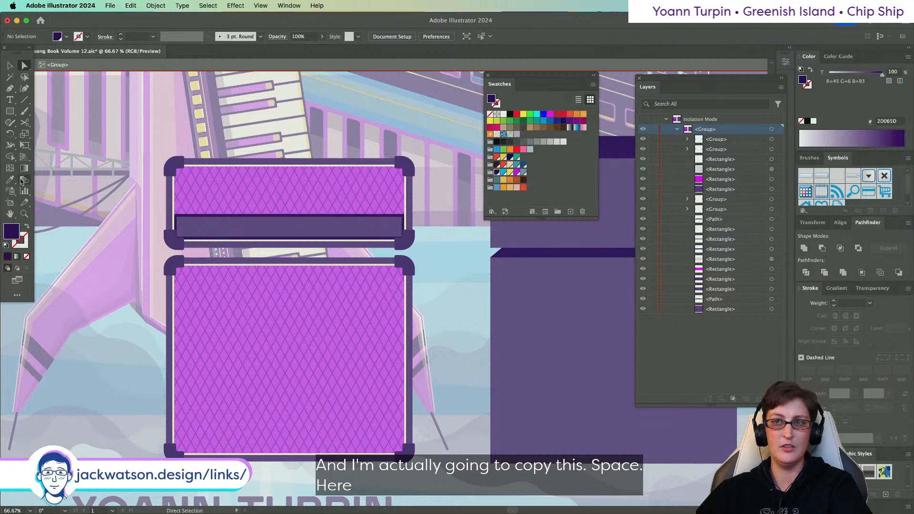
- Select all parts of the lower speaker cabinet, including its frame, grille and corners, for direct point editing
click(10, 66)
click(269, 286)
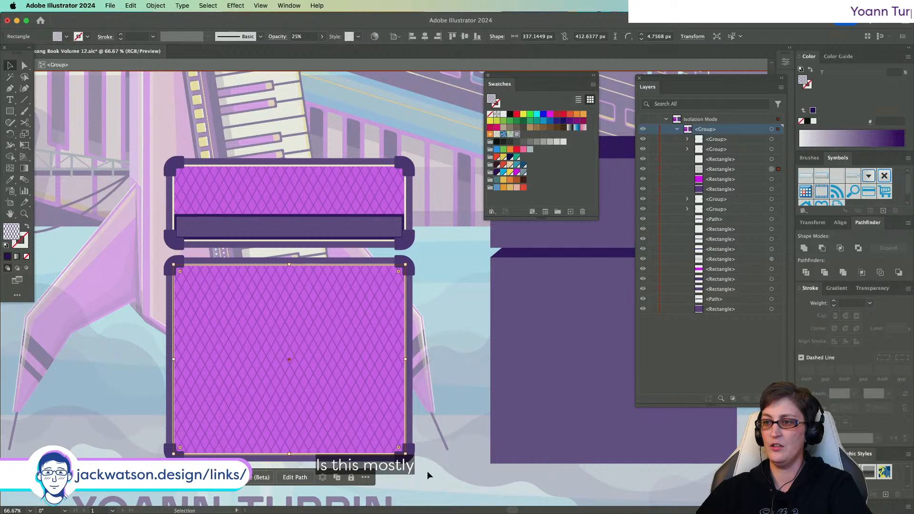
drag(435, 470, 111, 252)
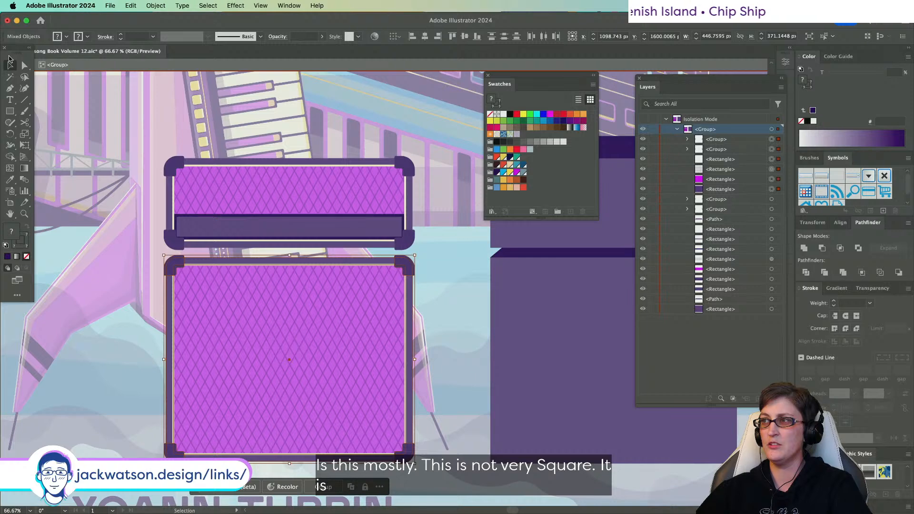
click(23, 65)
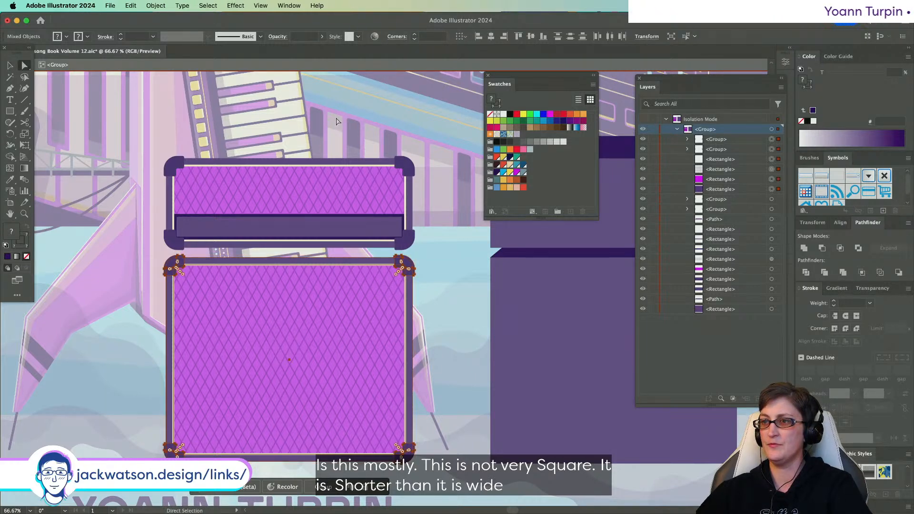
- Narrow the amp head and speaker cabinet to about 425 px wide by moving their right-side corners inward
drag(428, 476, 405, 464)
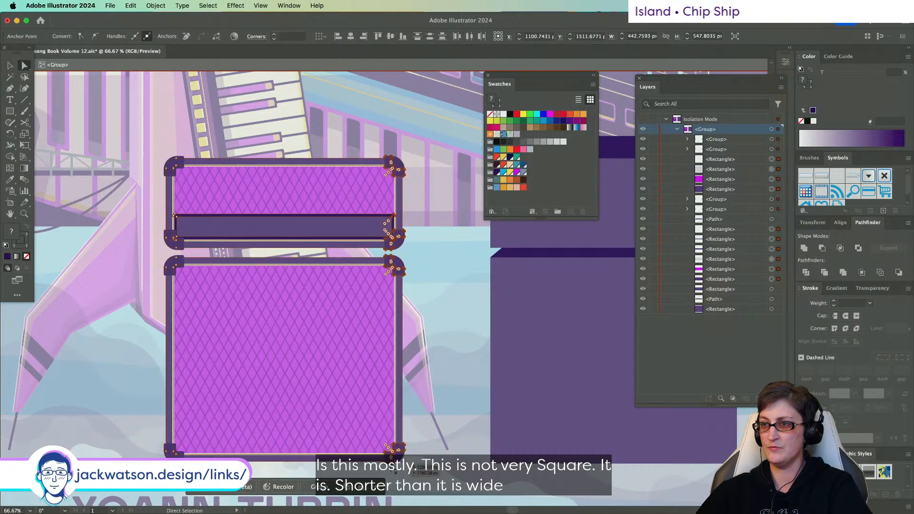
click(10, 65)
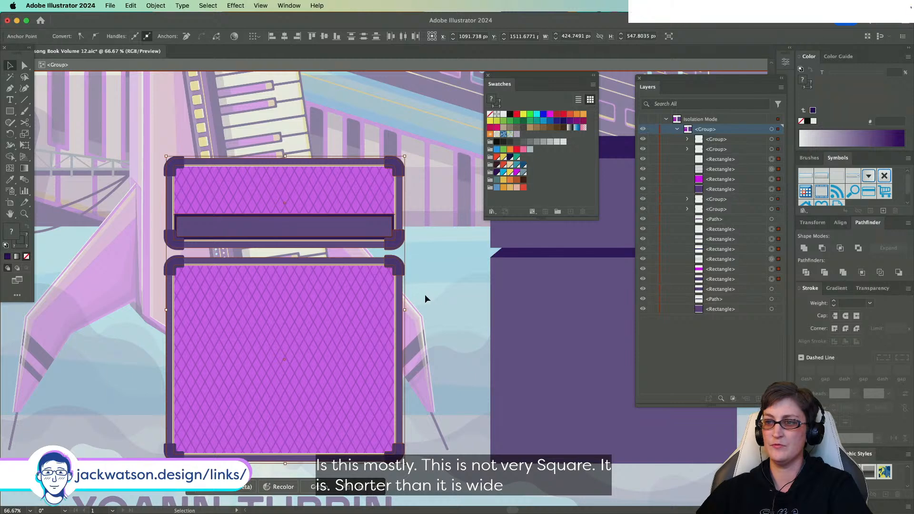
click(437, 449)
drag(121, 273, 121, 258)
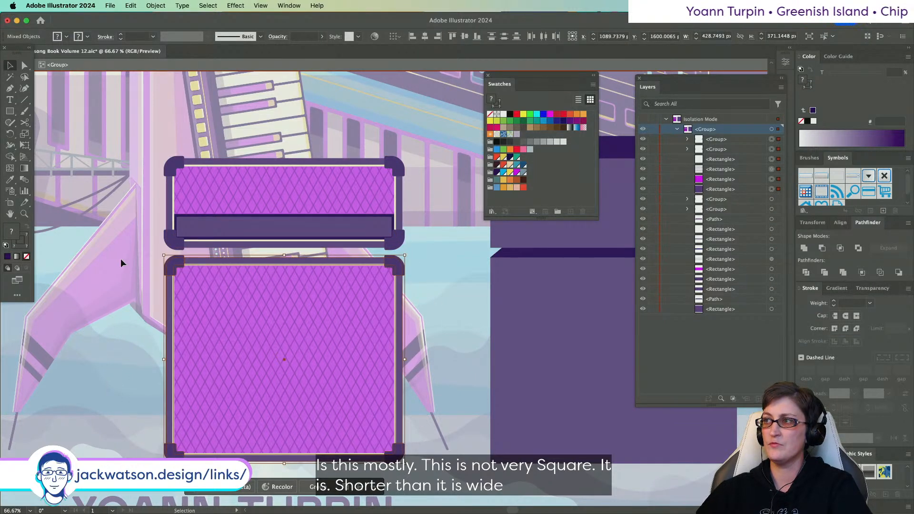
double_click(25, 66)
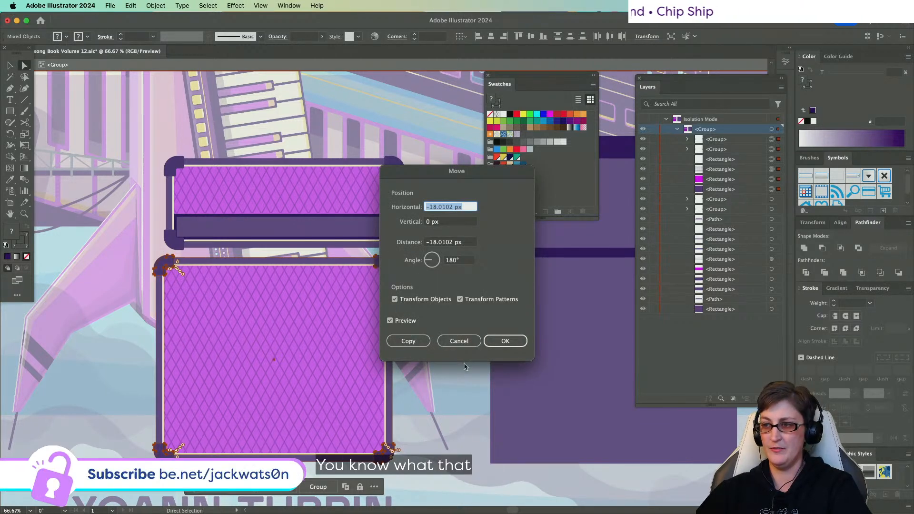
click(459, 341)
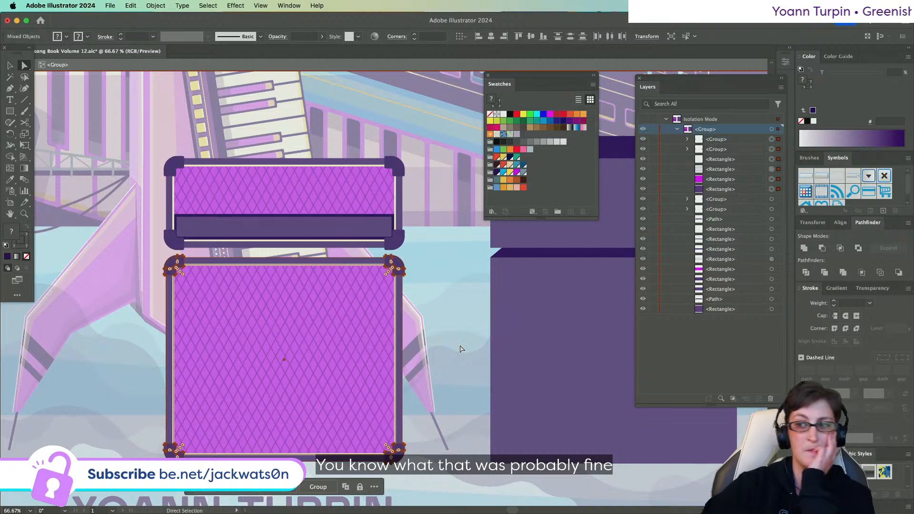
- Shift the right-side anchor points of both amp units slightly further inward to make them a little narrower
scroll(461, 350, up, 3)
scroll(434, 380, down, 2)
click(433, 380)
scroll(364, 360, down, 2)
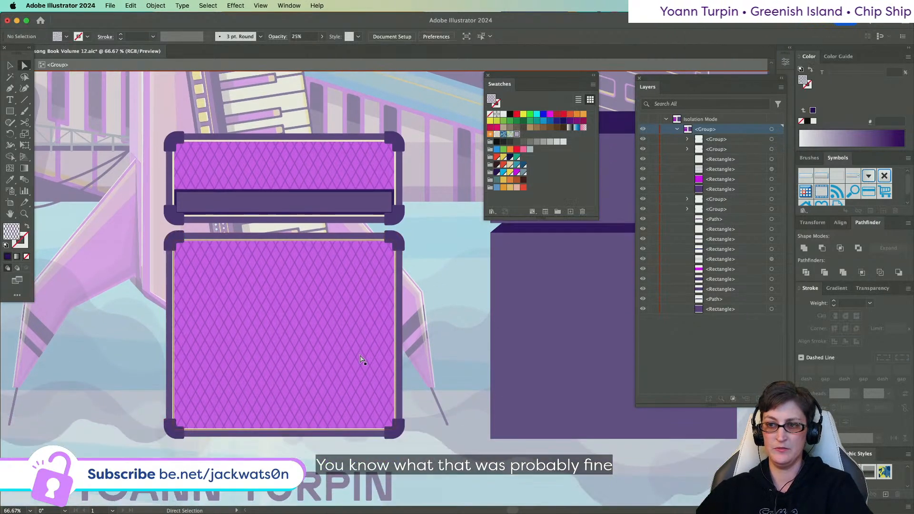
scroll(362, 360, left, 1)
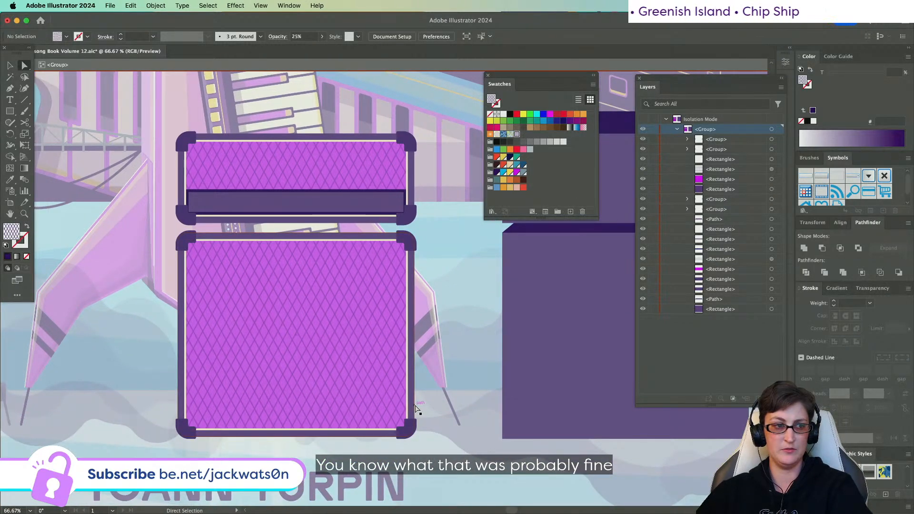
drag(363, 129, 362, 118)
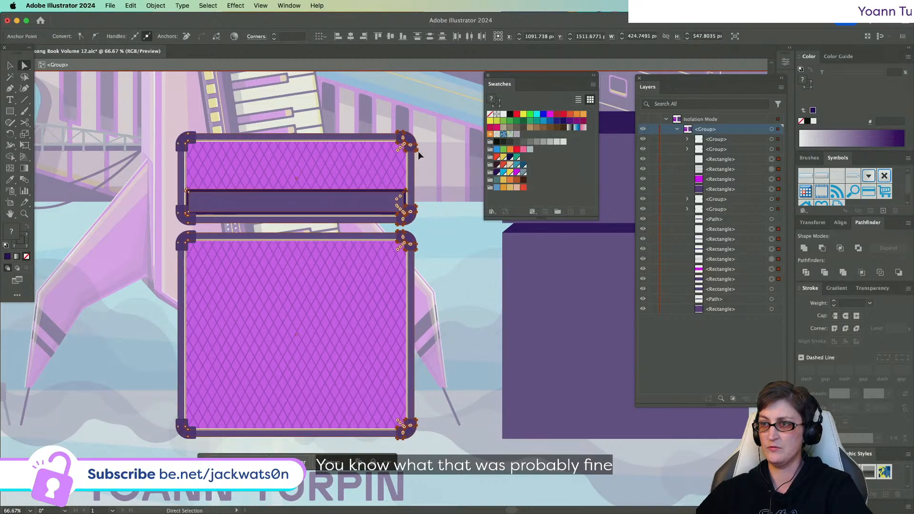
drag(415, 155, 413, 155)
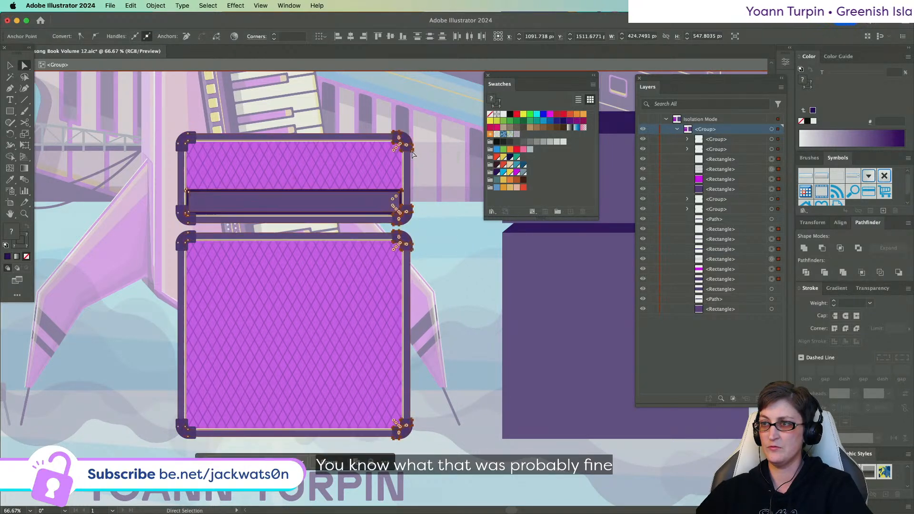
drag(133, 118, 439, 181)
click(438, 181)
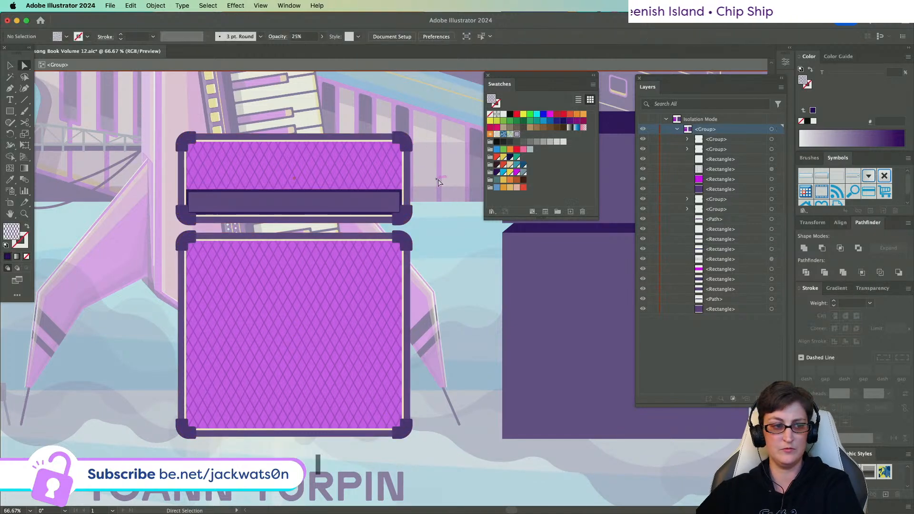
- Draw a circle about 150 px wide in the upper-left area of the lower cabinet's grille and fill it dark purple #2D065D
scroll(380, 177, down, 2)
scroll(381, 178, down, 3)
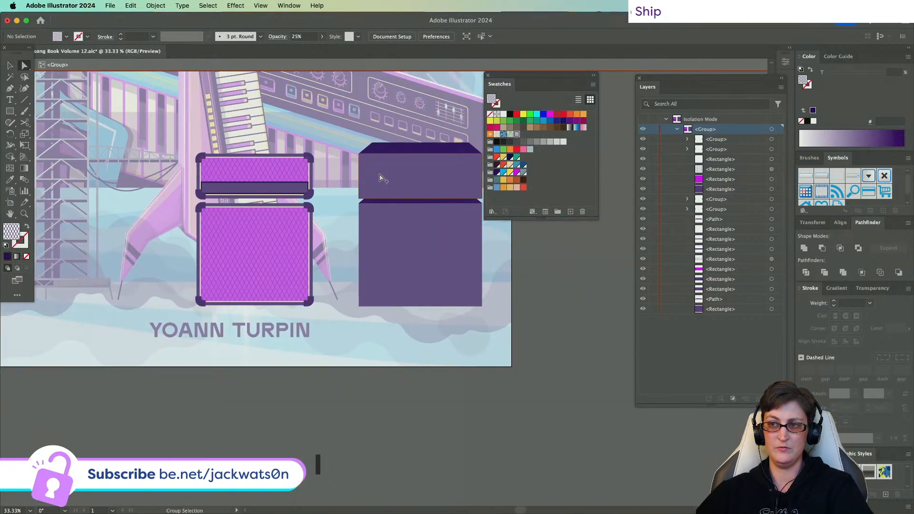
scroll(329, 200, up, 2)
scroll(329, 200, up, 2)
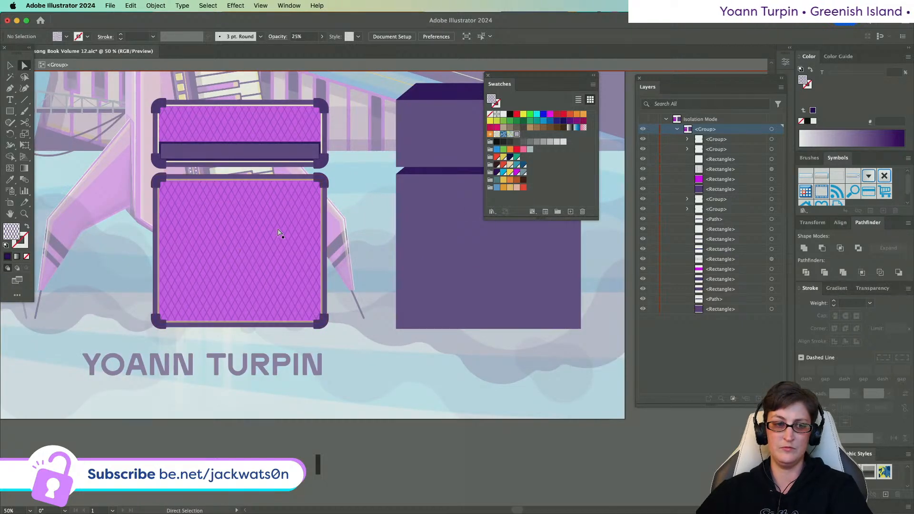
scroll(276, 233, up, 1)
scroll(278, 233, left, 3)
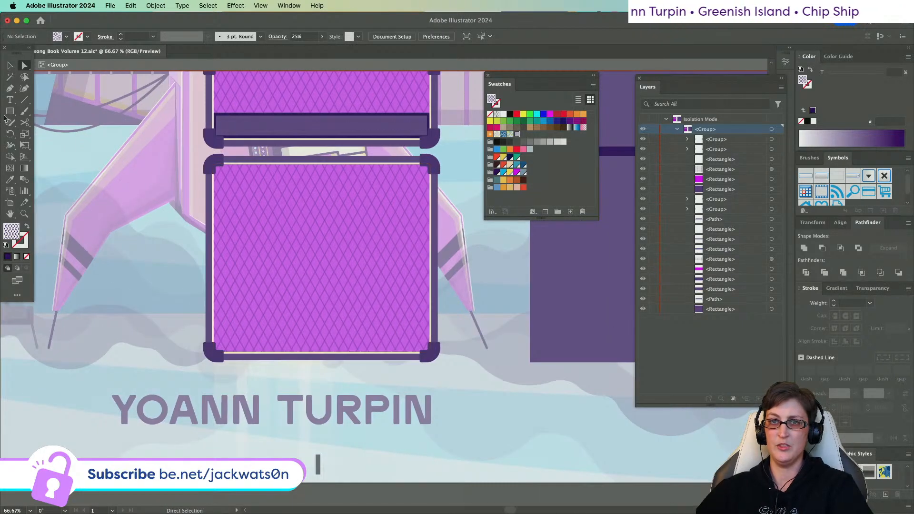
drag(10, 111, 51, 136)
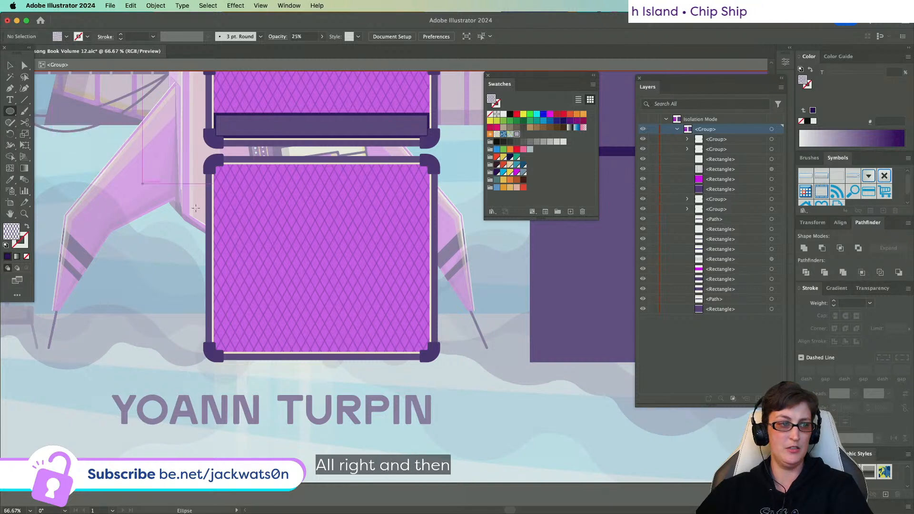
drag(261, 217, 304, 177)
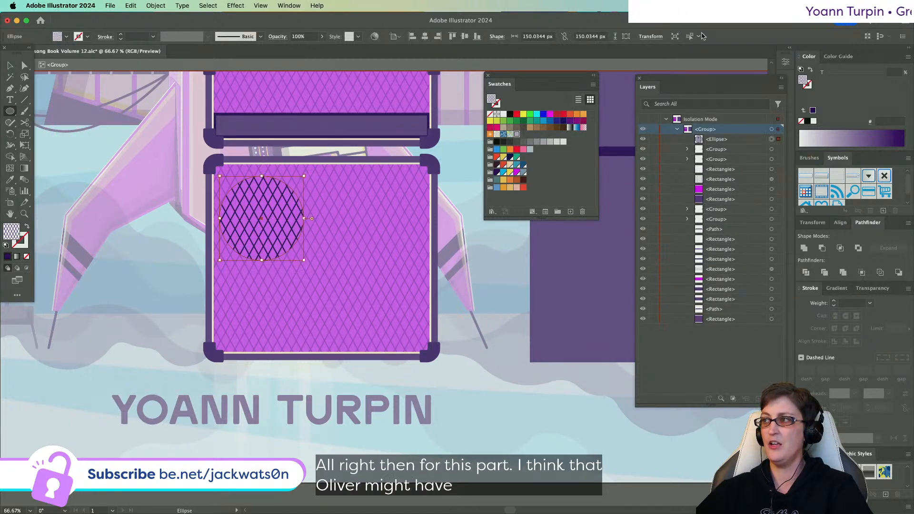
click(813, 110)
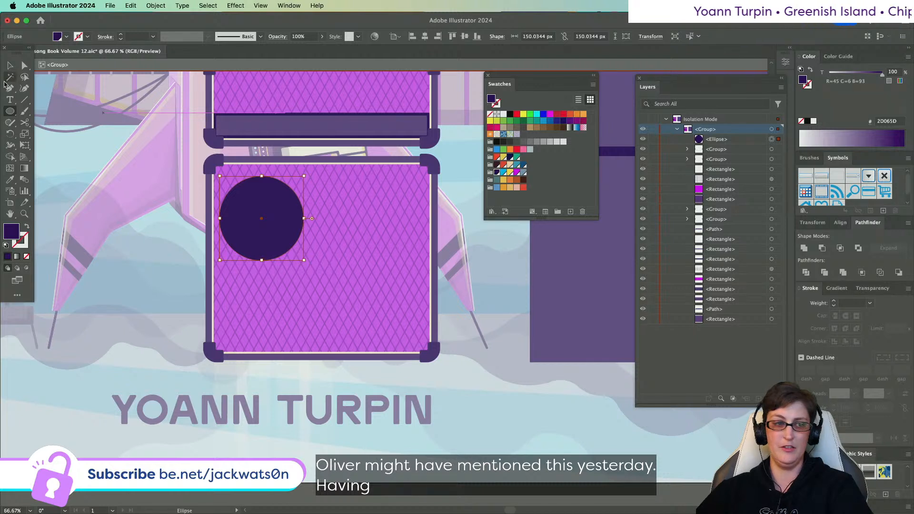
- Set the circle's opacity to 15% and nudge it slightly up and to the right on the grille
click(9, 66)
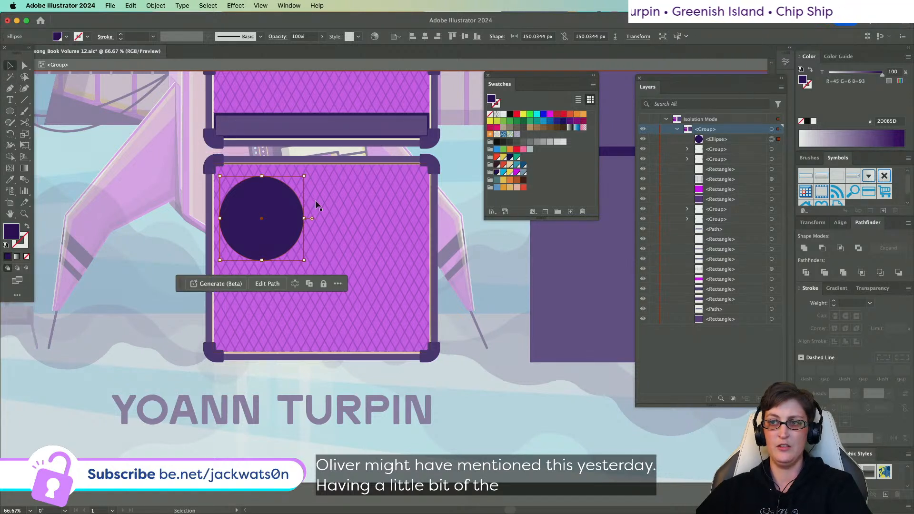
text(15)
key(Return)
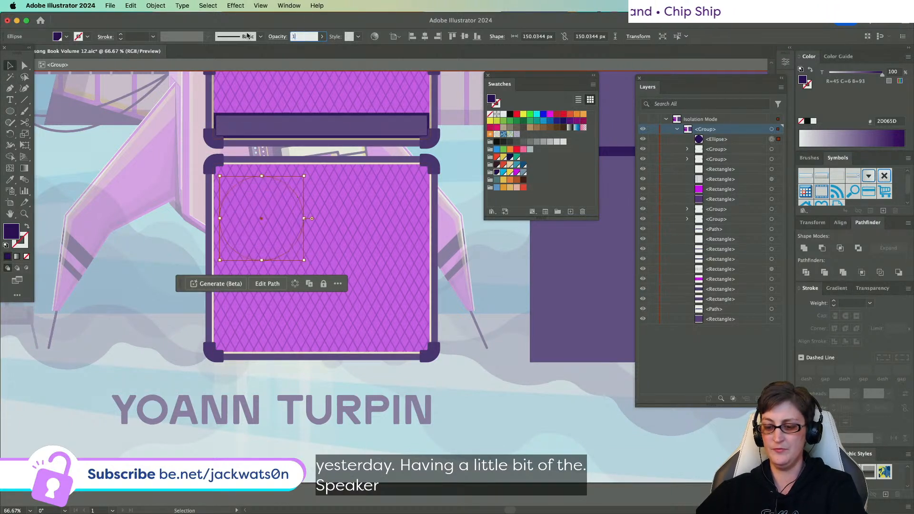
drag(288, 224, 293, 221)
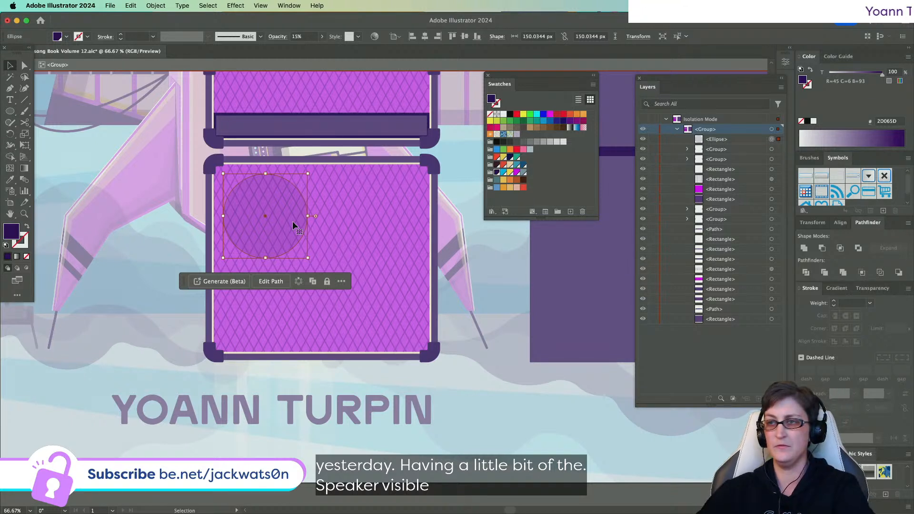
- Duplicate the circle in place and scale the copy down to about 125 px around its centre
key(a)
key(v)
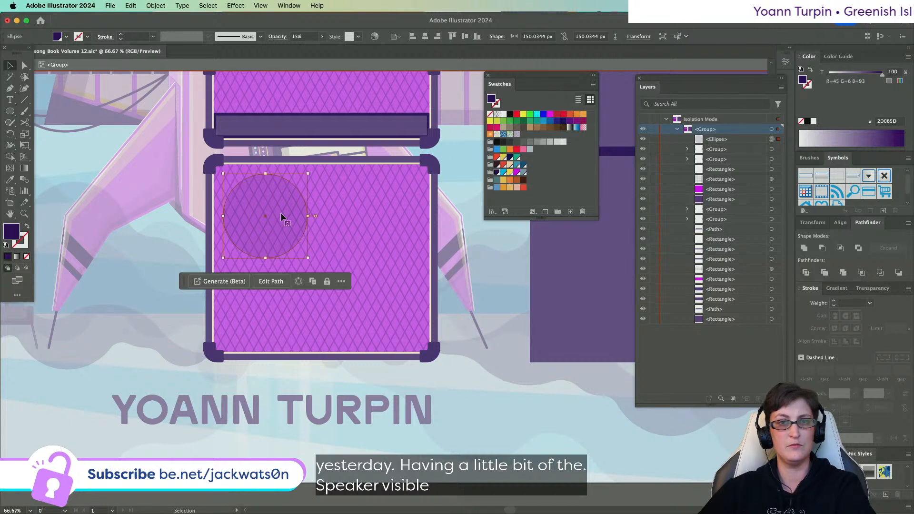
key(super+c)
key(super+f)
drag(308, 174, 301, 181)
- Turn the outer circle's fill into a 3 pt dark purple outline with no fill
click(291, 186)
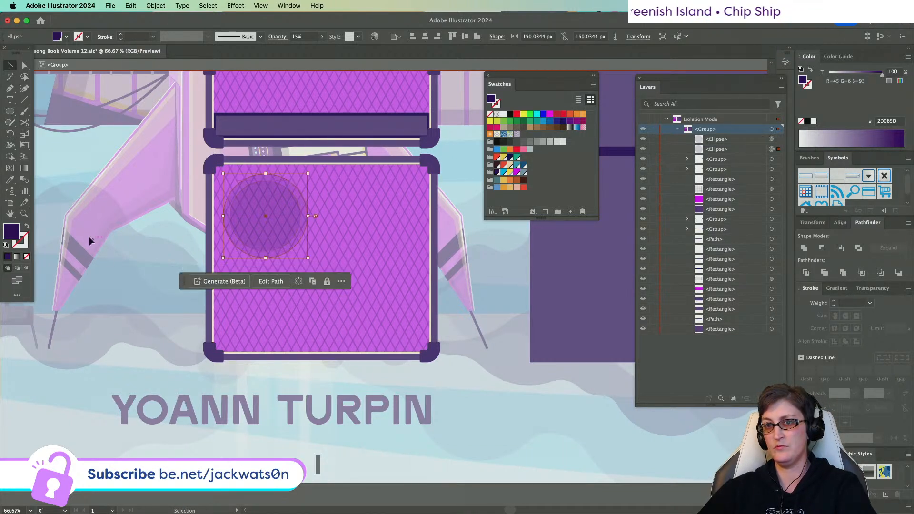
click(27, 225)
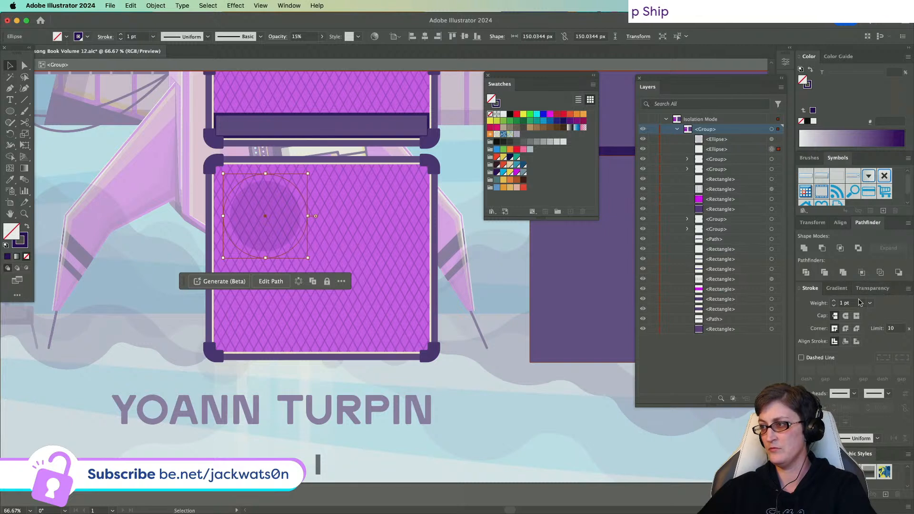
drag(861, 303, 800, 302)
text(3)
key(Tab)
click(281, 219)
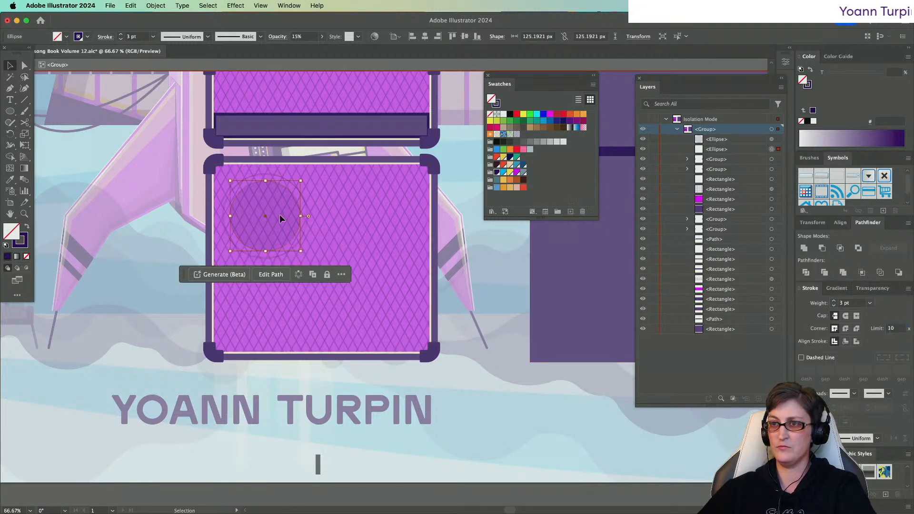
- Group the inner and outer circles as one speaker and place a copy of the group beside it
key(shift+x)
mouse_move(301, 181)
mouse_down()
mouse_move(376, 196)
mouse_move(367, 195)
mouse_up()
shift+click(295, 187)
key(super+g)
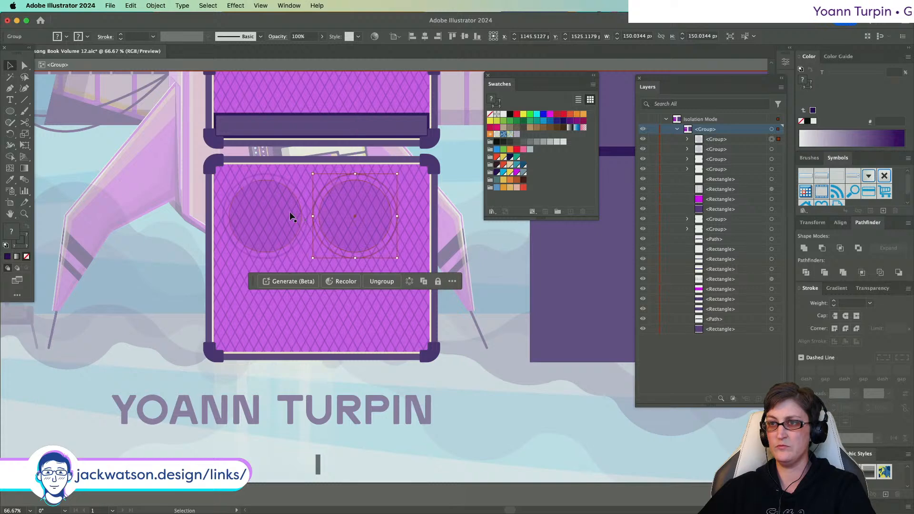
- Check the general preferences with nothing selected
key(super+shift+a)
click(436, 36)
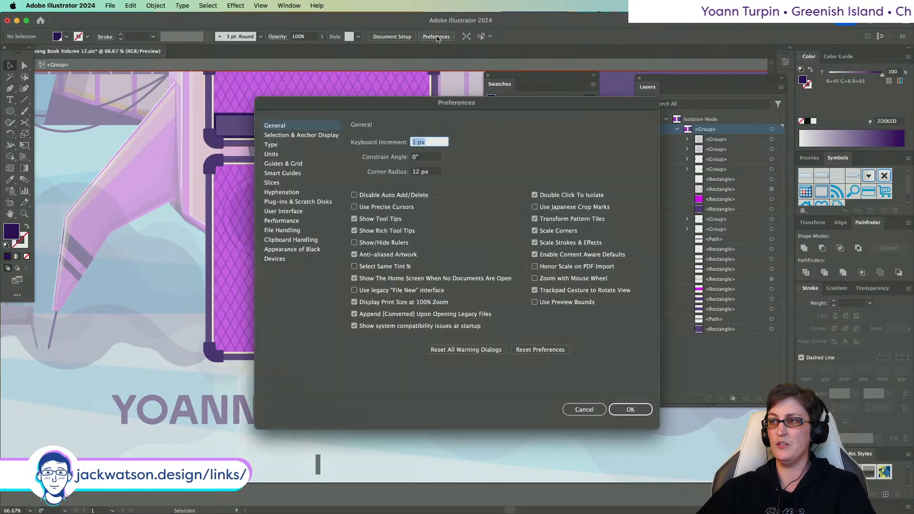
click(628, 409)
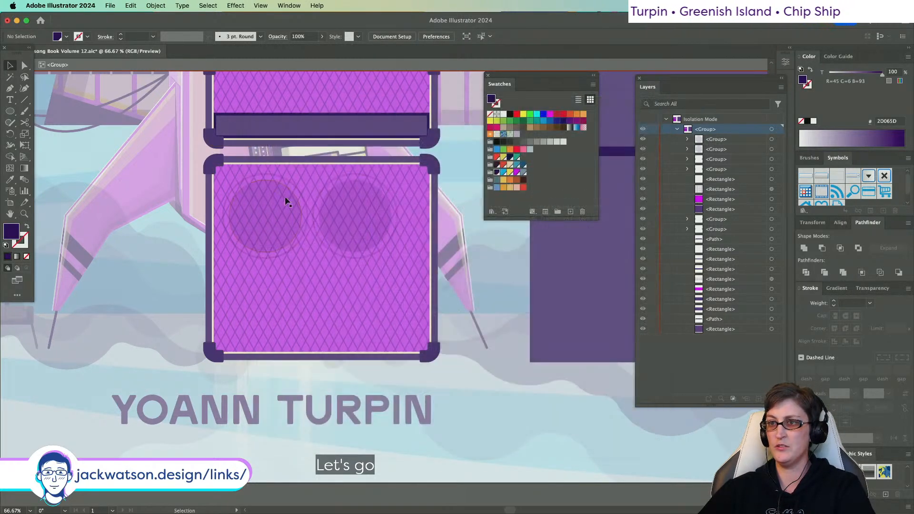
- Scale the pair of speaker circles to about 350 px wide overall and copy them straight down as a second row
click(350, 212)
drag(398, 261, 420, 270)
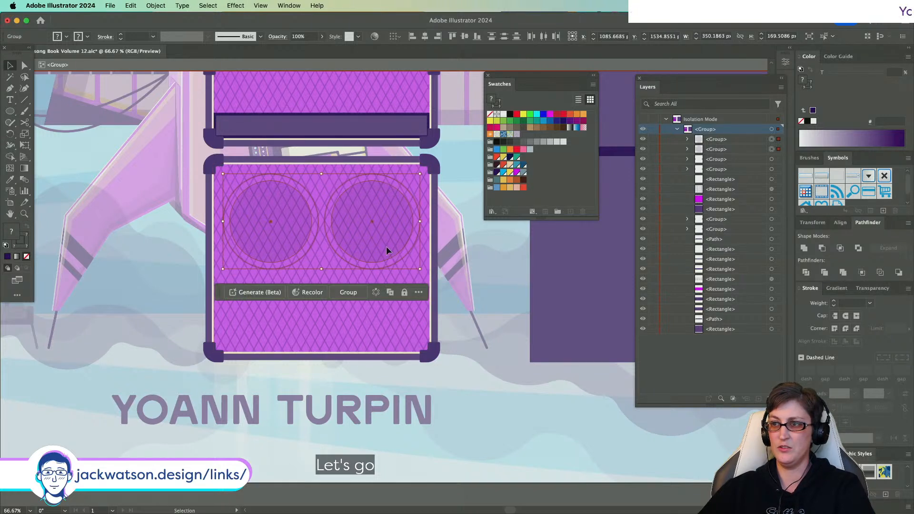
key(a)
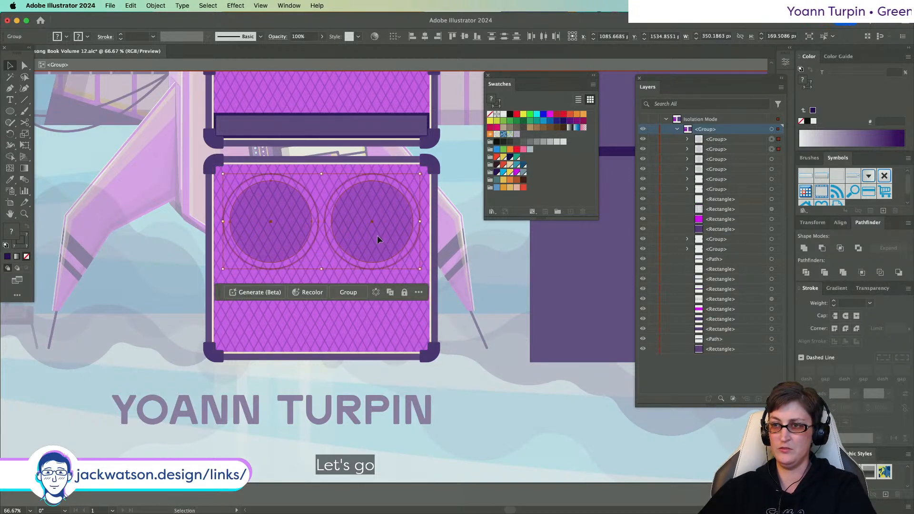
alt+shift+drag(377, 235, 390, 333)
- Scale all four speaker circles to about 331 by 322 px, fit them inside the grille and group them
shift+click(285, 205)
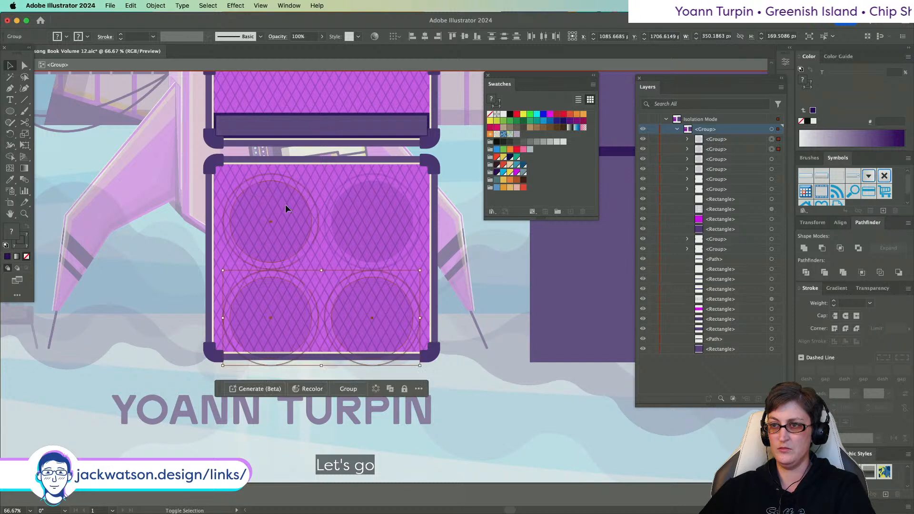
shift+click(364, 212)
drag(419, 365, 407, 357)
drag(370, 322, 364, 316)
drag(403, 347, 409, 353)
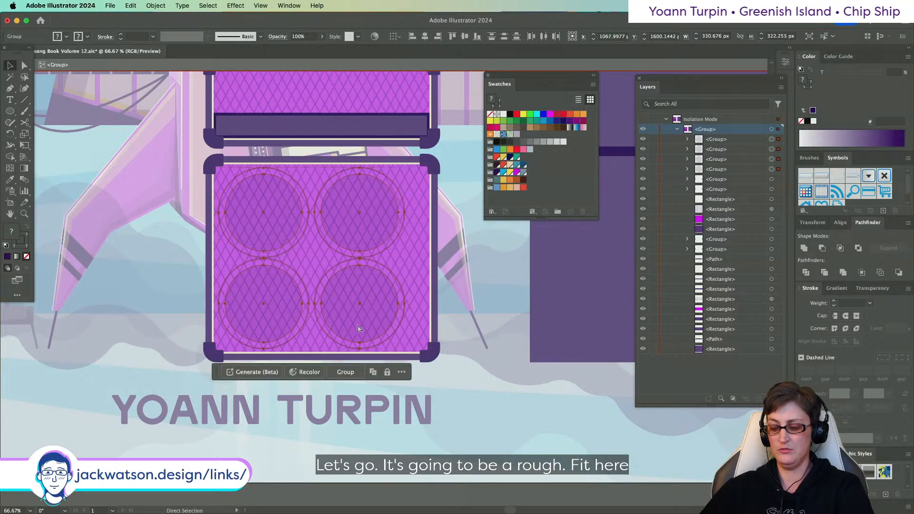
key(super+g)
- Narrow both amp units to about 390 px wide by moving their right-side anchor points in toward the speaker circles
click(24, 67)
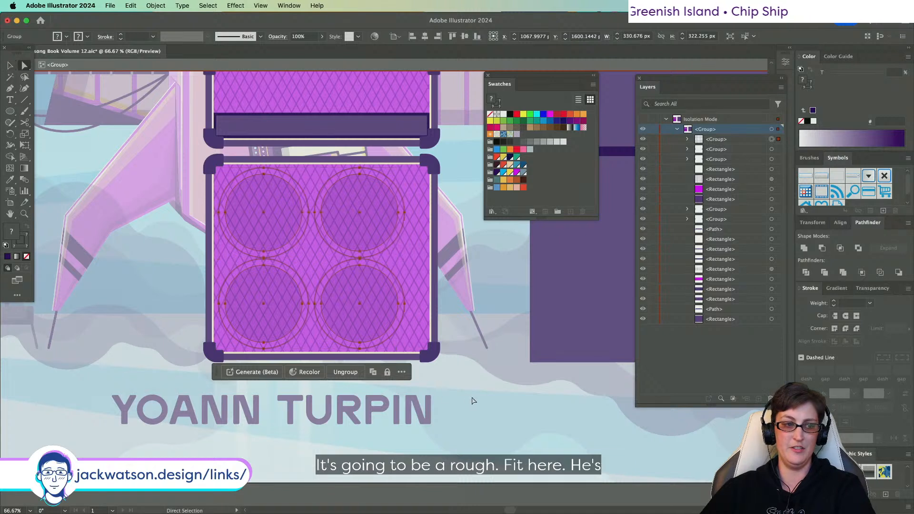
click(497, 431)
scroll(431, 68, up, 3)
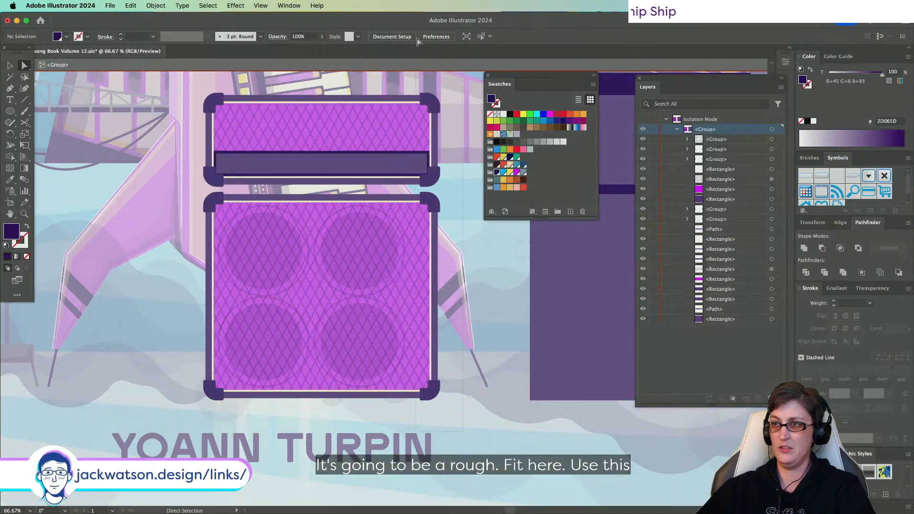
drag(409, 99, 463, 423)
drag(440, 186, 423, 186)
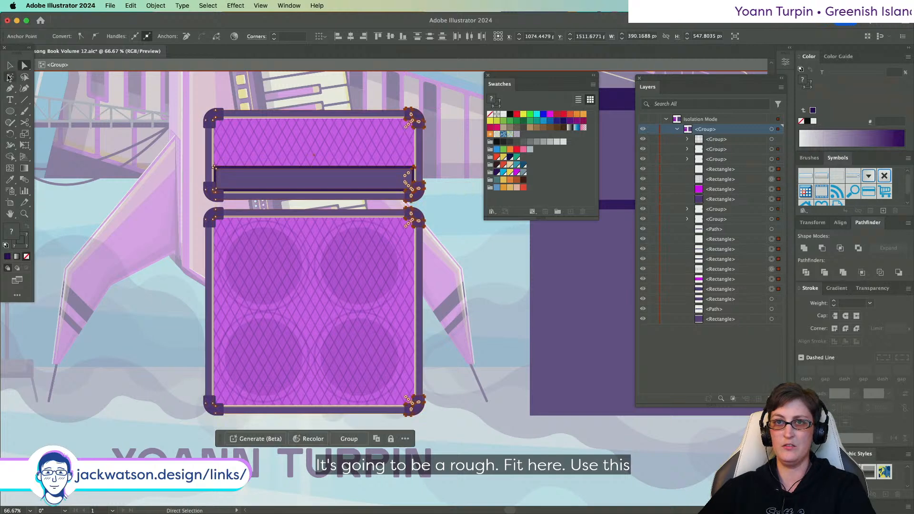
- Center the group of four speaker circles horizontally on the lower cabinet's grille rectangle
key(v)
click(354, 275)
shift+click(393, 301)
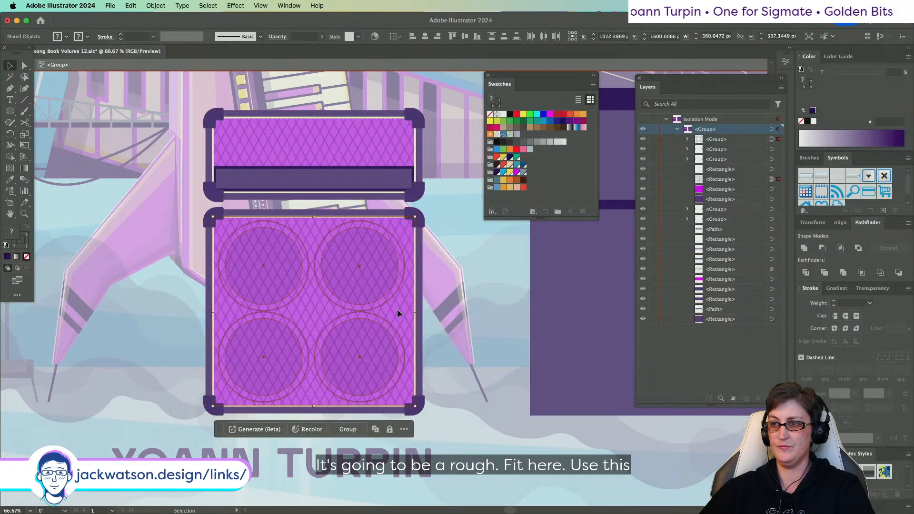
click(427, 37)
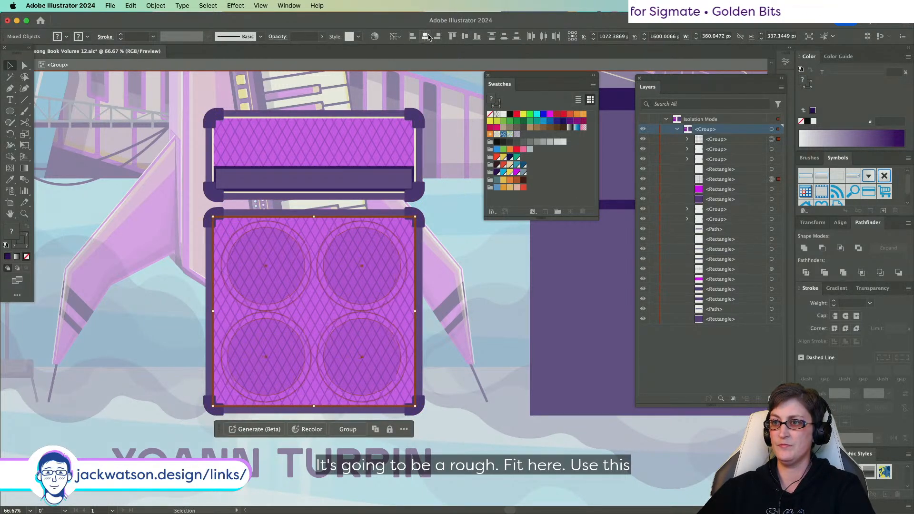
- Duplicate the lower cabinet's mesh grille rectangle and scale the copy about its centre to about 308 by 288 px
click(455, 278)
scroll(455, 279, down, 2)
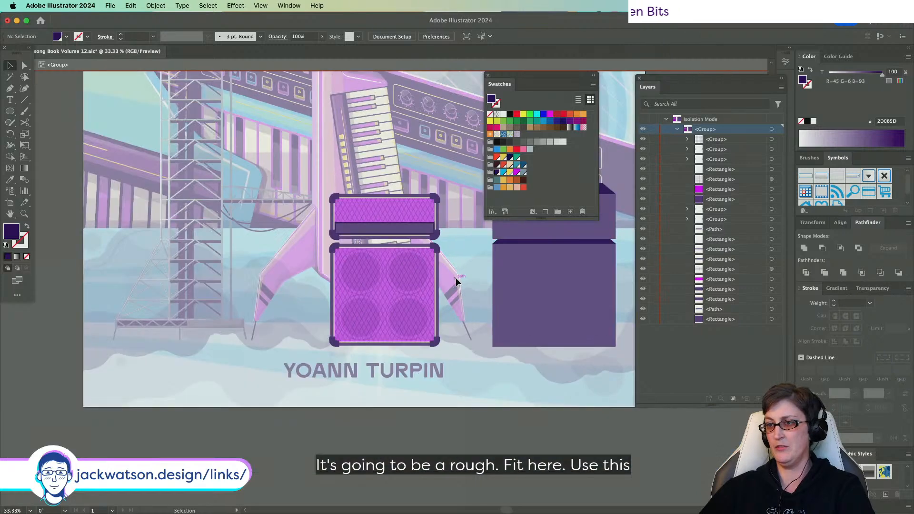
scroll(456, 278, right, 2)
scroll(436, 278, up, 1)
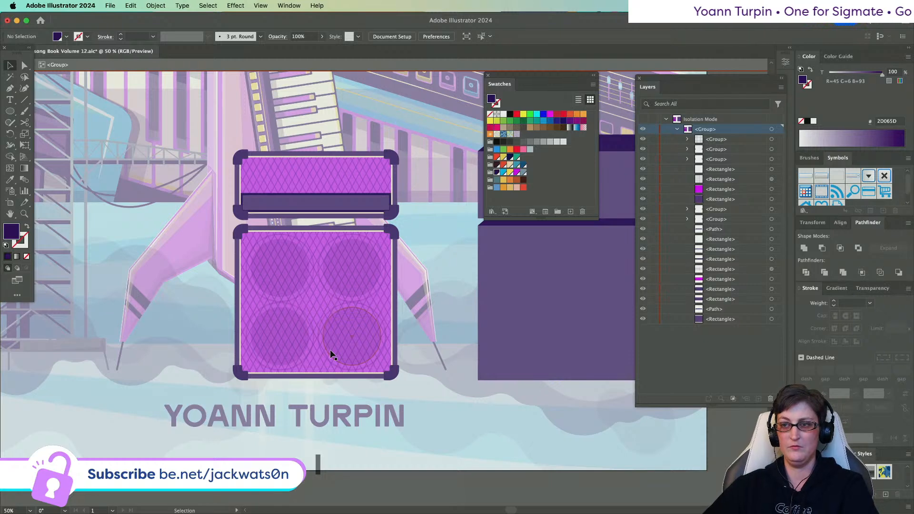
scroll(330, 350, up, 1)
click(303, 228)
click(307, 203)
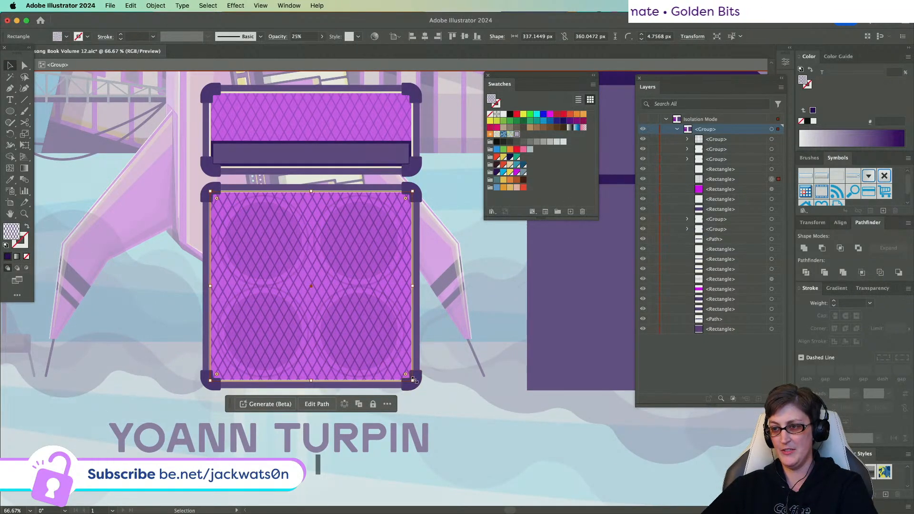
drag(409, 382, 398, 367)
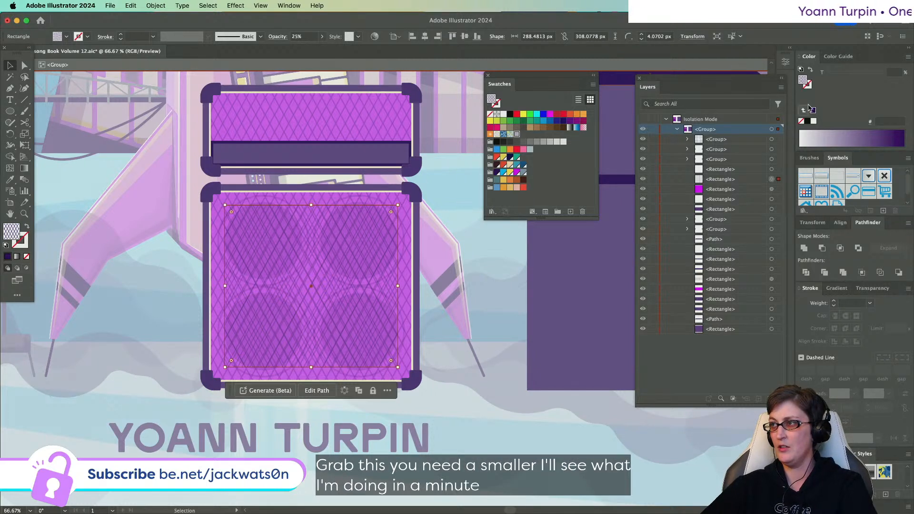
- Apply the speaker circles' dark purple 15% opacity style to the smaller rectangle, isolate it with a full-size copy and style that copy the same
click(10, 180)
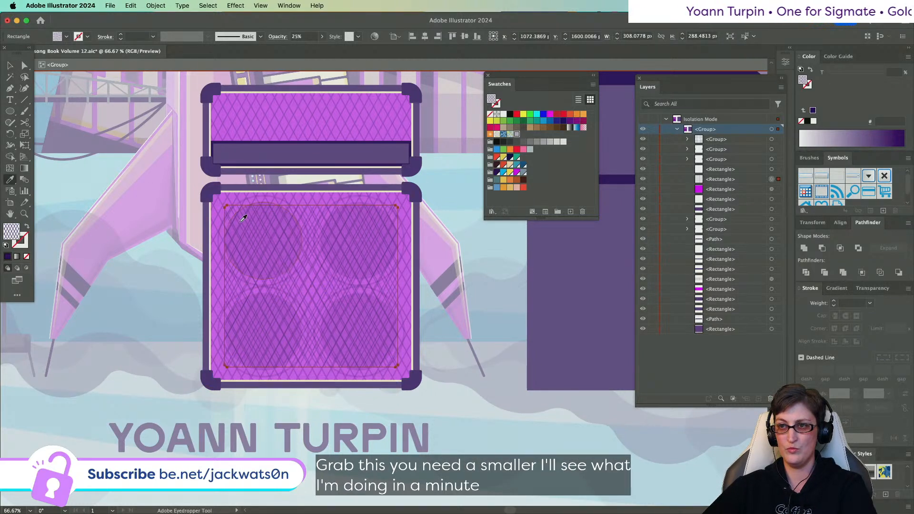
click(243, 217)
click(10, 66)
right_click(245, 206)
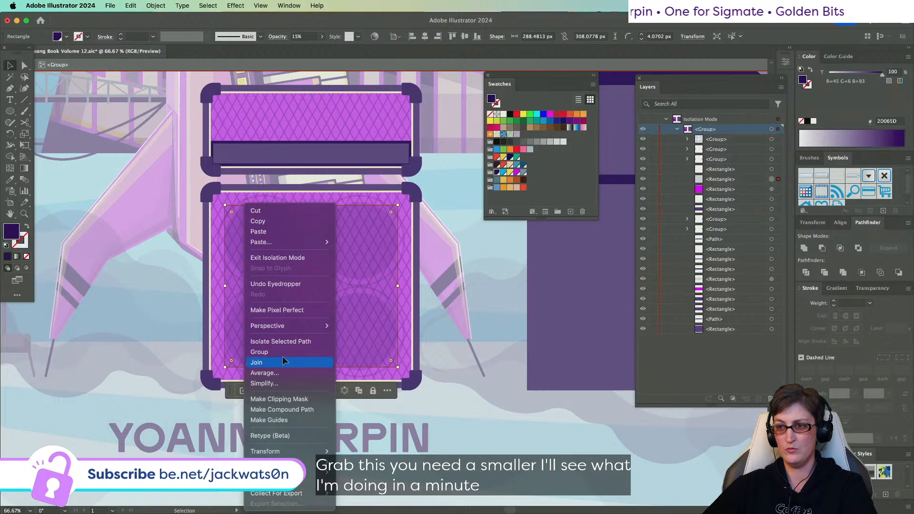
click(275, 342)
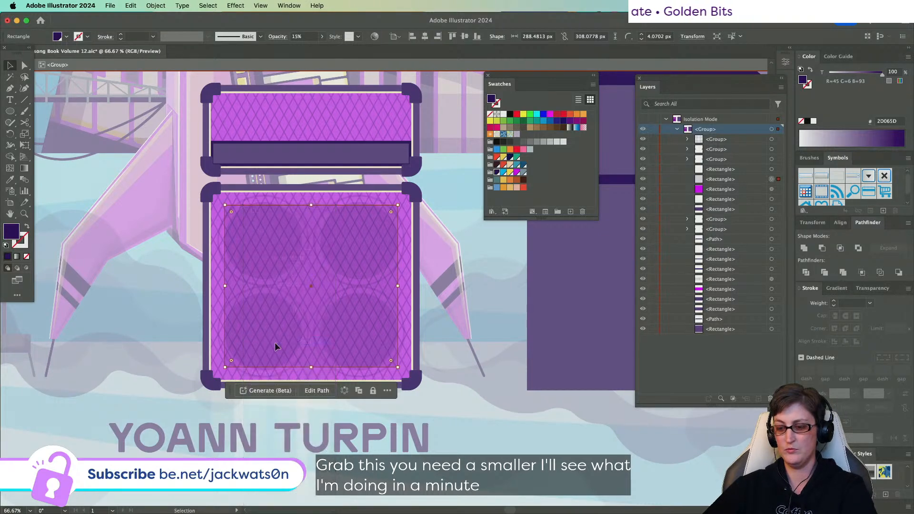
click(9, 180)
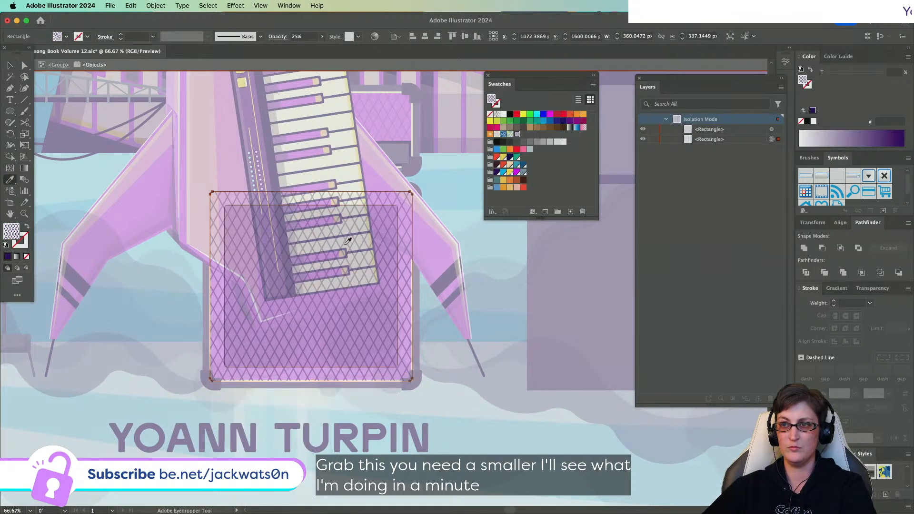
click(347, 240)
click(10, 65)
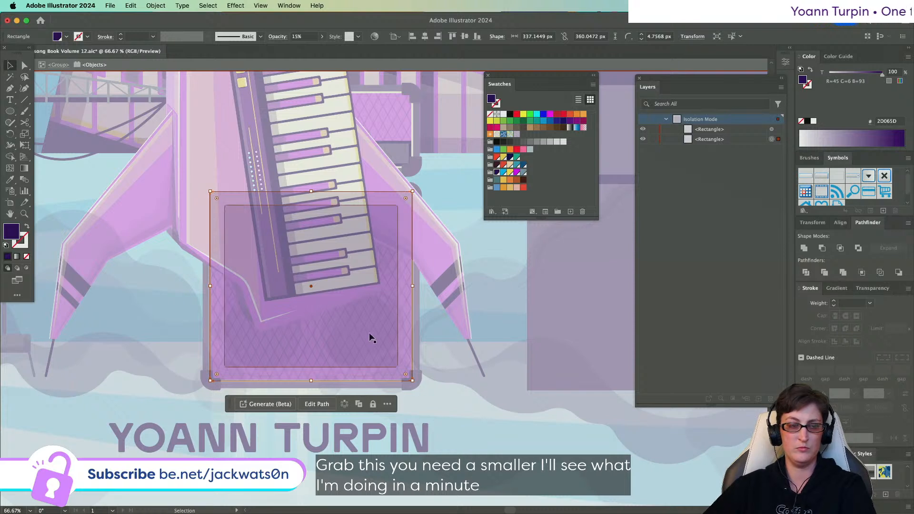
- Resize the smaller rectangle to about 300 by 281 px toward the grille's upper-left corner and subtract it from the larger rectangle
scroll(370, 334, right, 2)
click(389, 338)
click(293, 329)
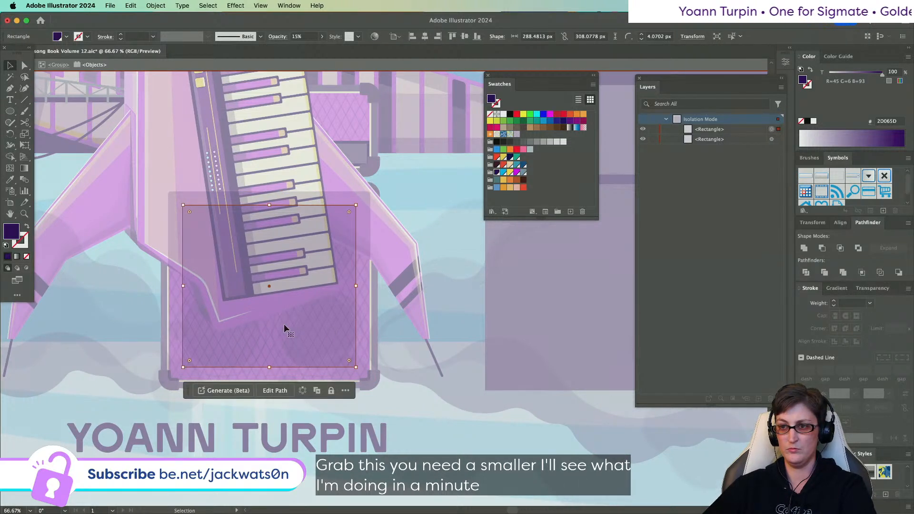
shift+click(365, 334)
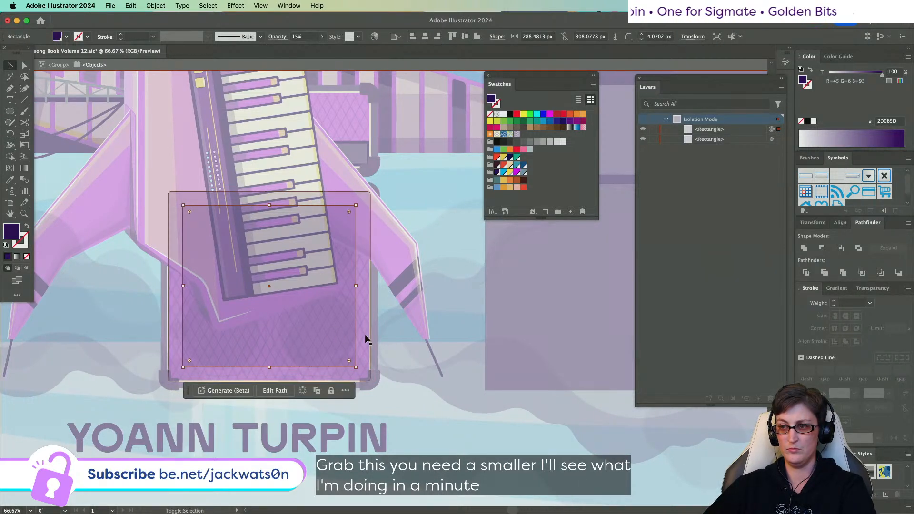
key(super+shift+a)
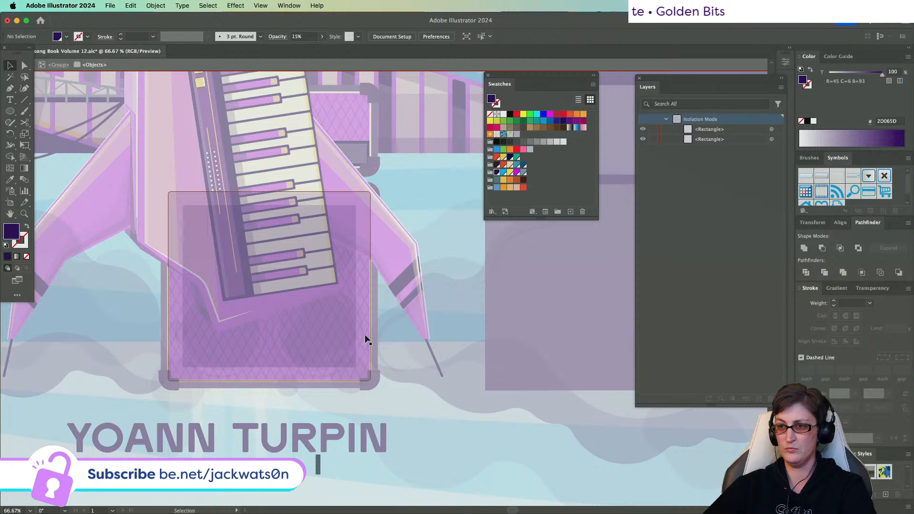
click(337, 331)
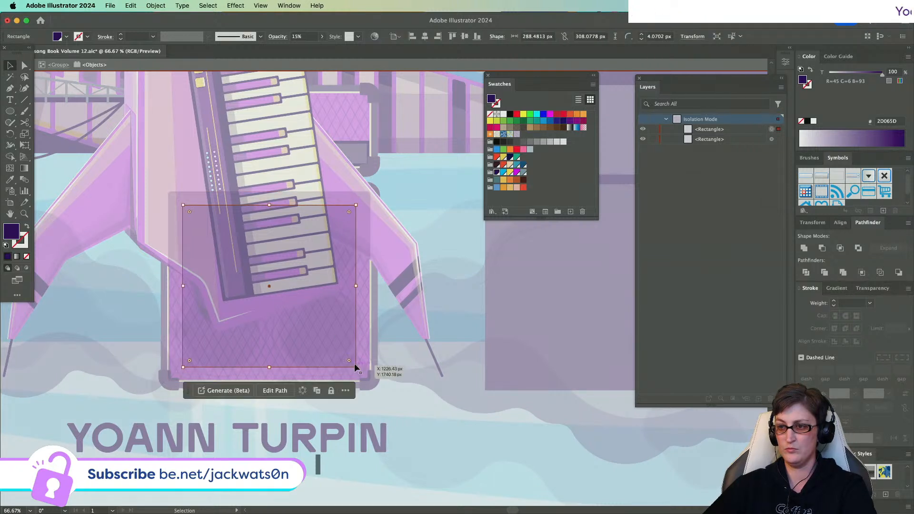
drag(183, 204, 179, 202)
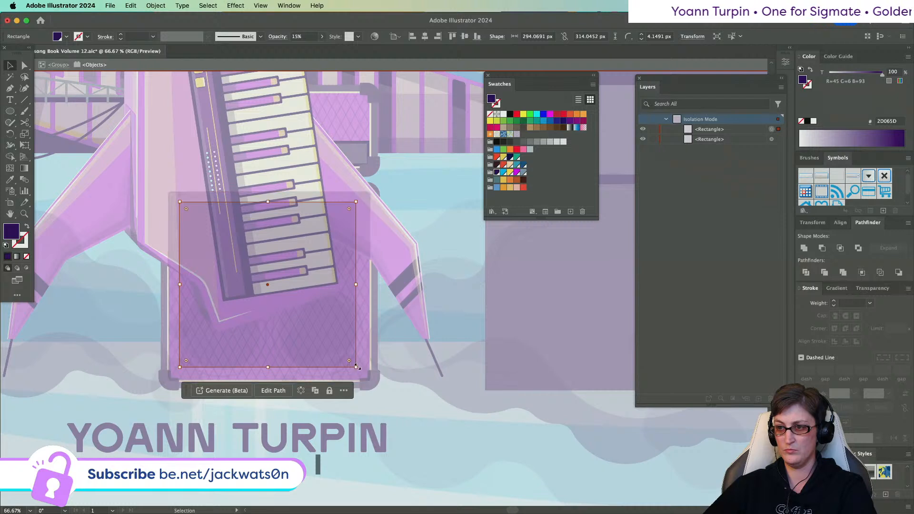
drag(356, 367, 348, 362)
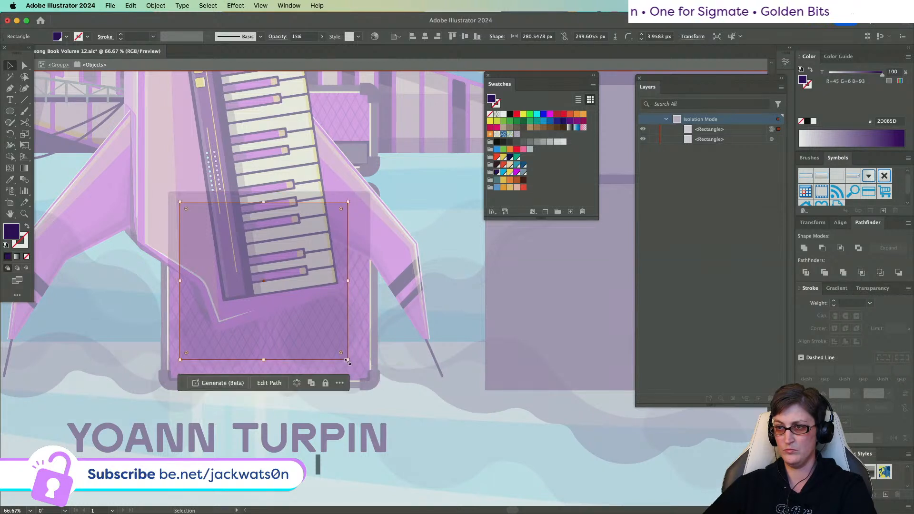
shift+click(356, 370)
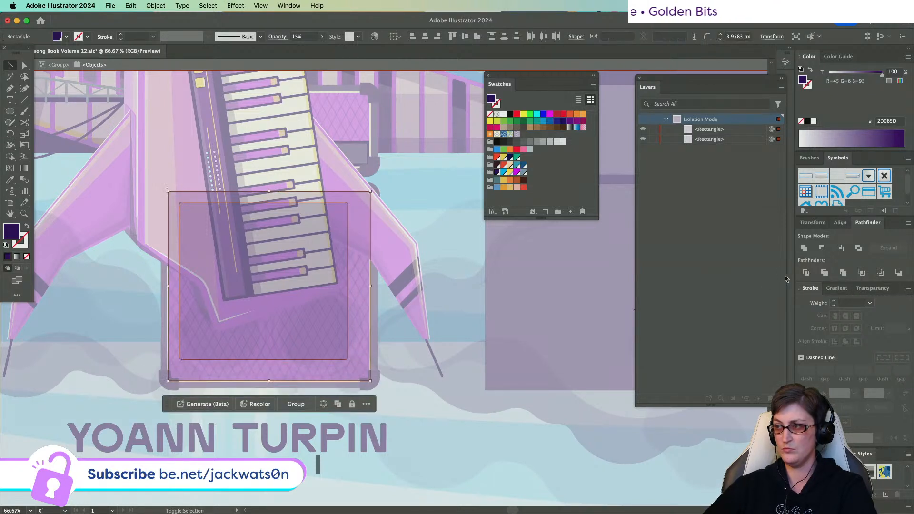
click(821, 247)
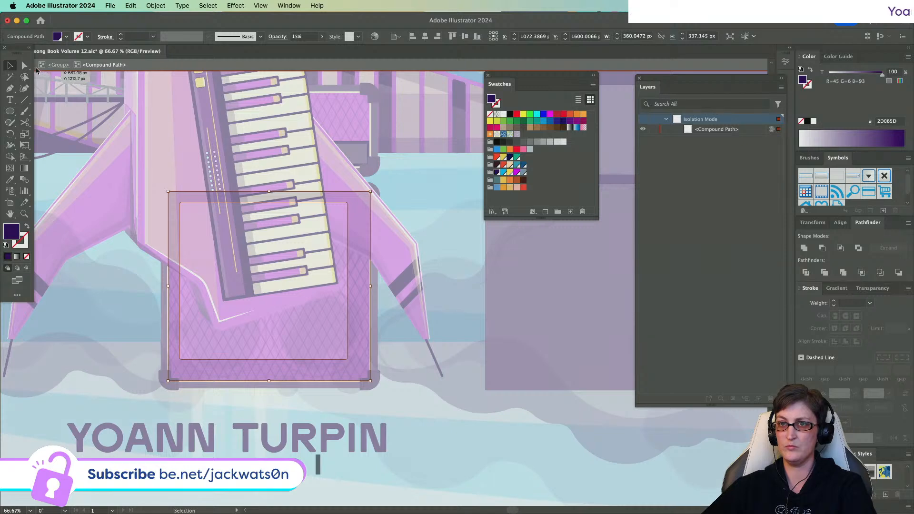
- Step back to copy the two uncut rectangles, restore the subtracted frame shape and paste the copies in front of it
drag(19, 54, 5, 85)
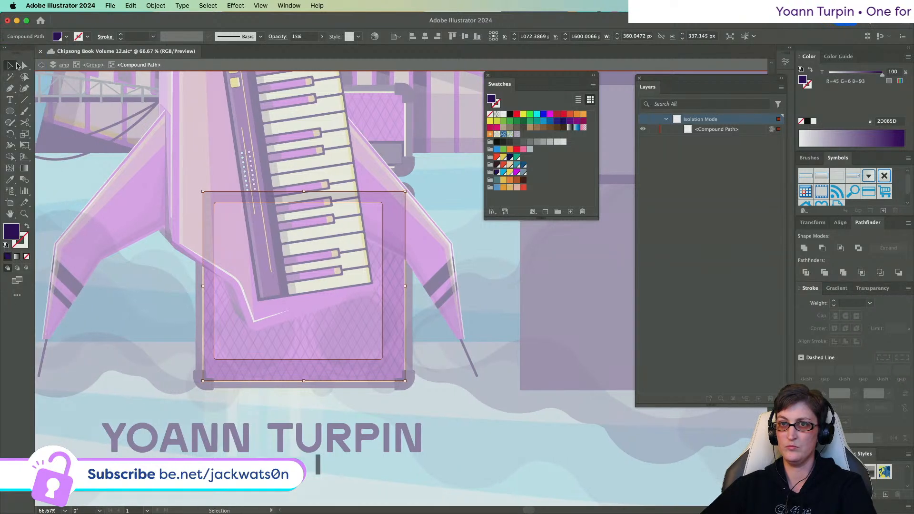
click(40, 66)
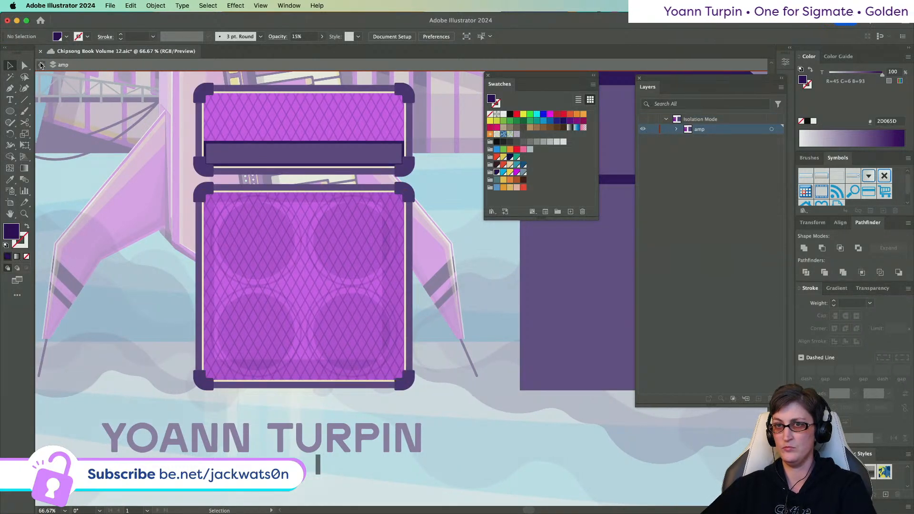
click(40, 66)
double_click(383, 319)
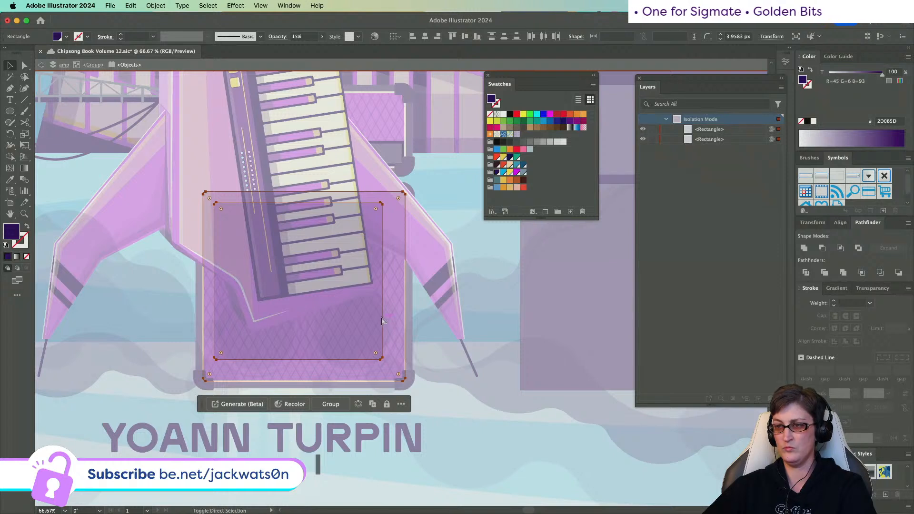
key(super+8)
key(super+z)
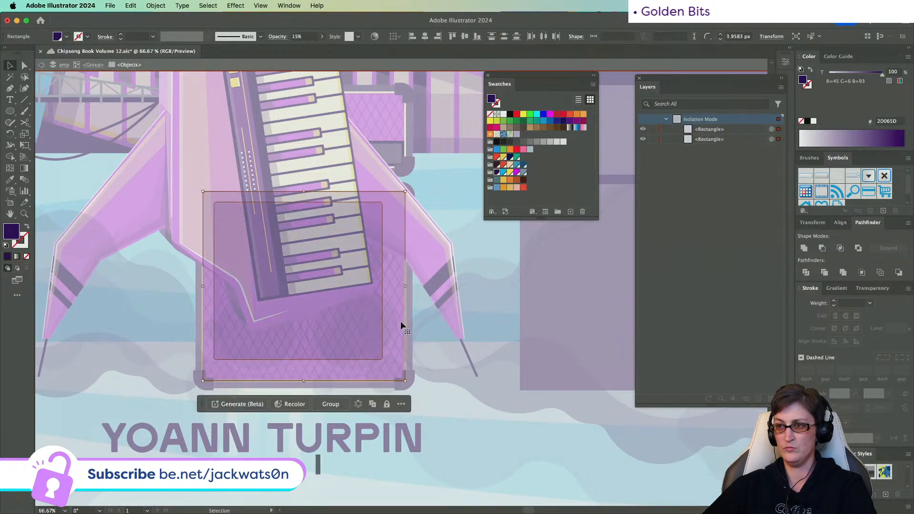
key(a)
key(super+8)
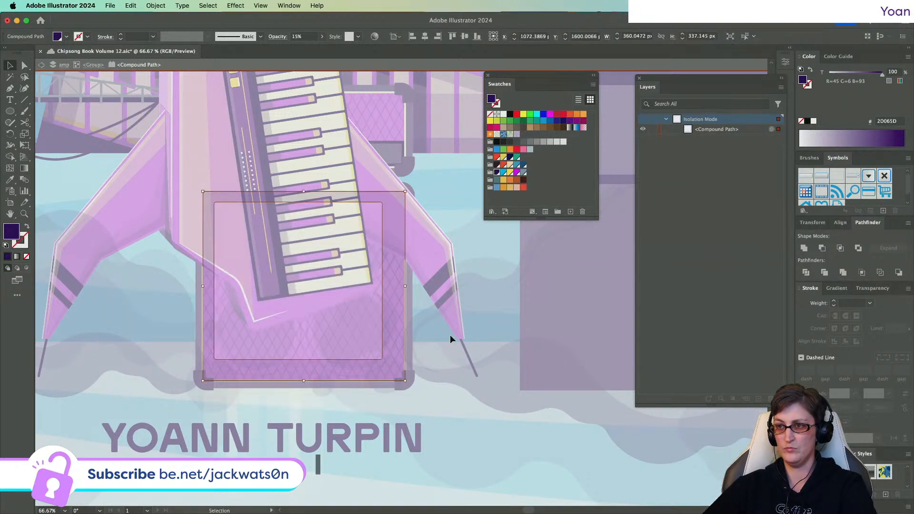
click(450, 336)
key(super+f)
- Enlarge the pasted inner rectangle to about 331 by 310 px, subtract it from the outer one as a narrow frame and return to the amp group
click(365, 324)
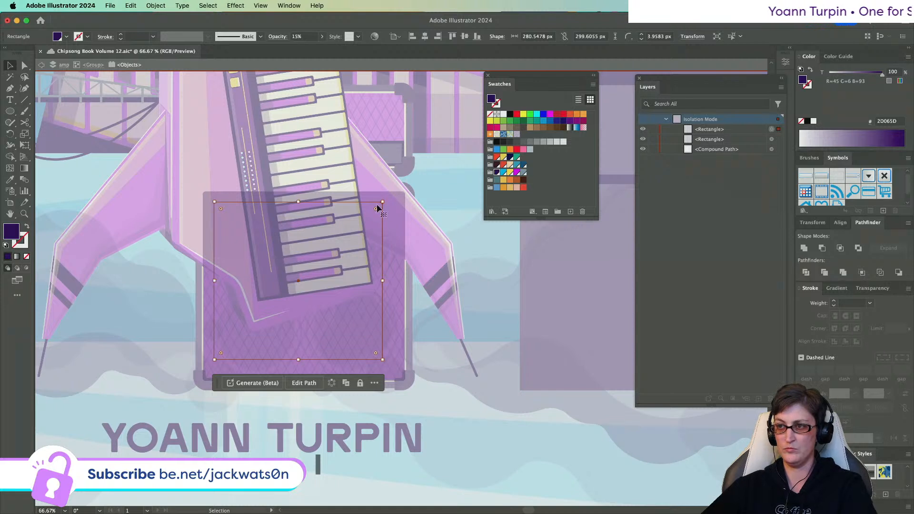
drag(384, 202, 387, 197)
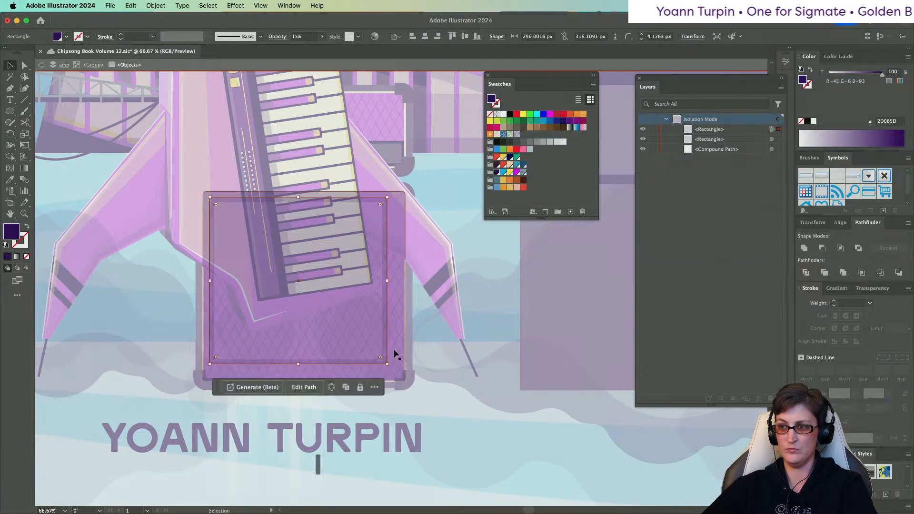
drag(387, 364, 403, 374)
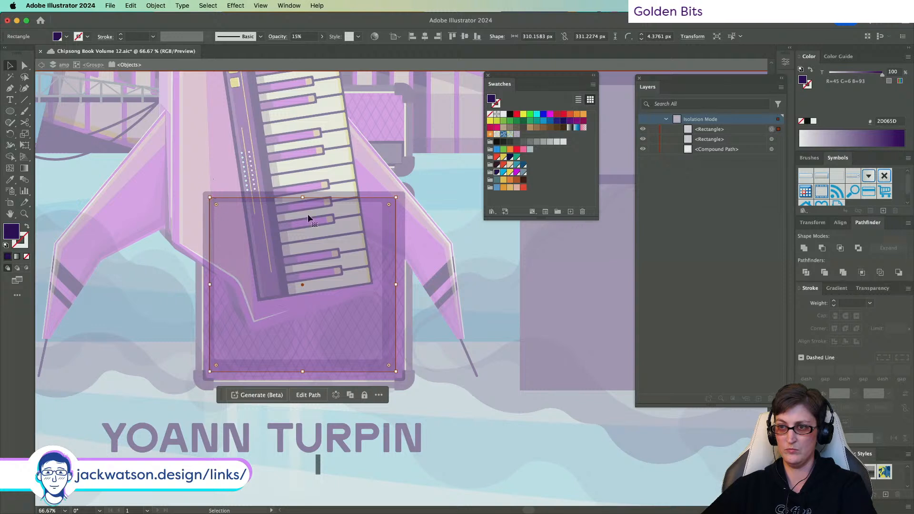
shift+click(400, 230)
click(822, 247)
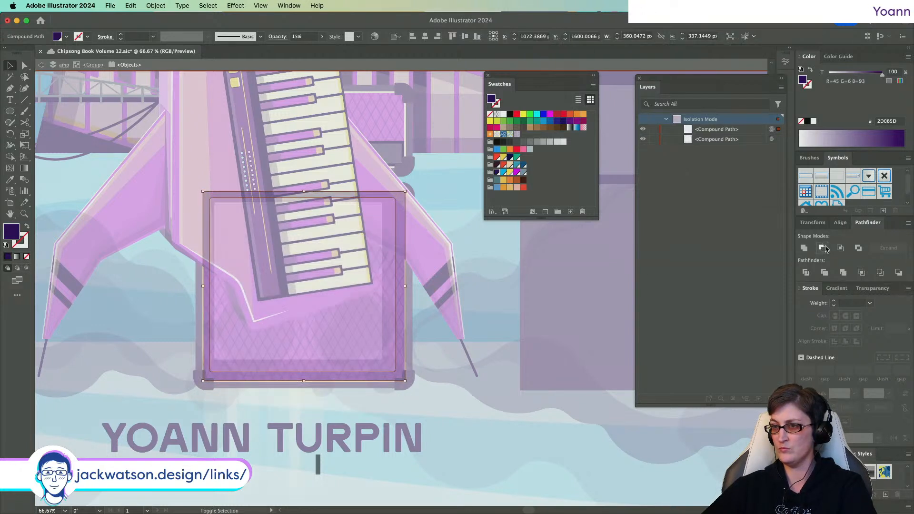
key(super+shift+a)
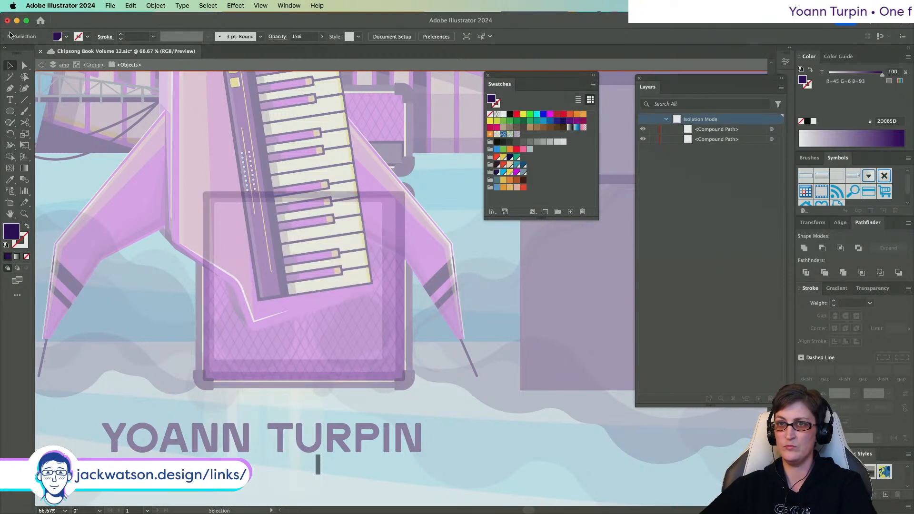
click(97, 66)
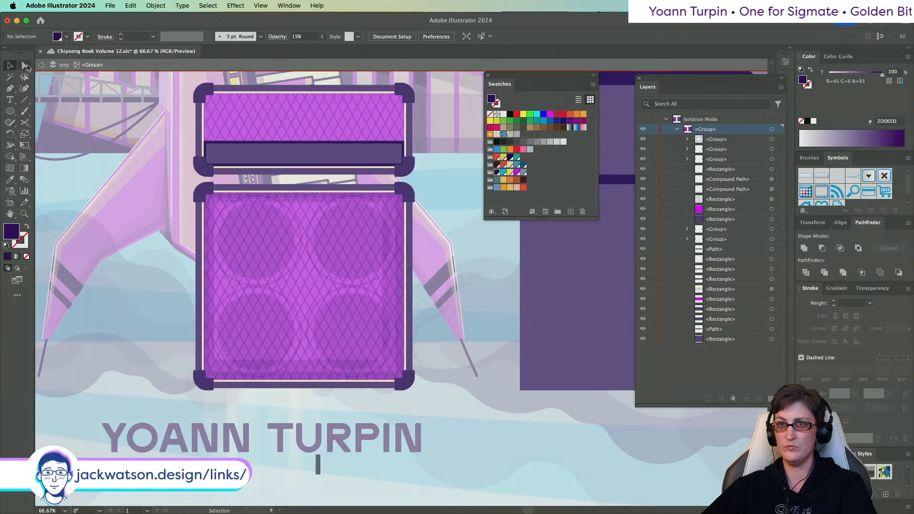
- Set the narrow shadow frame's opacity to 50% and the wider shadow frame's opacity to 25%
click(401, 349)
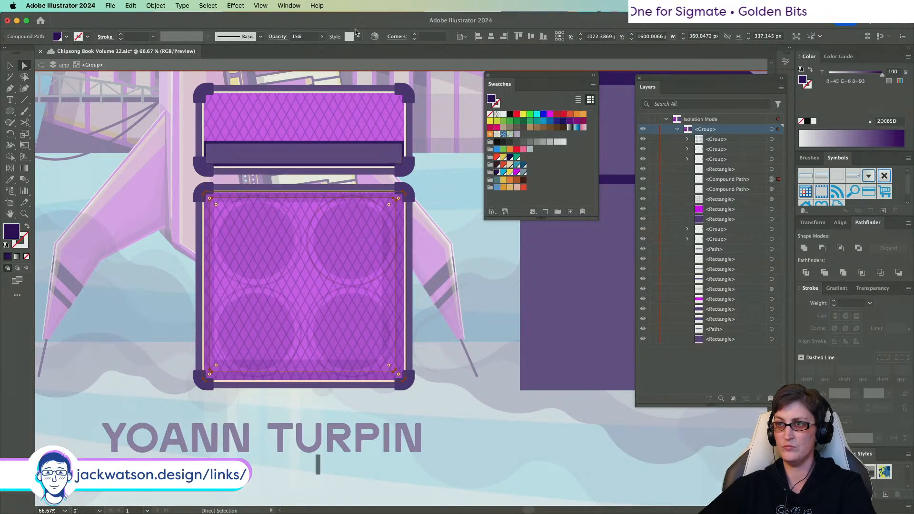
text(50)
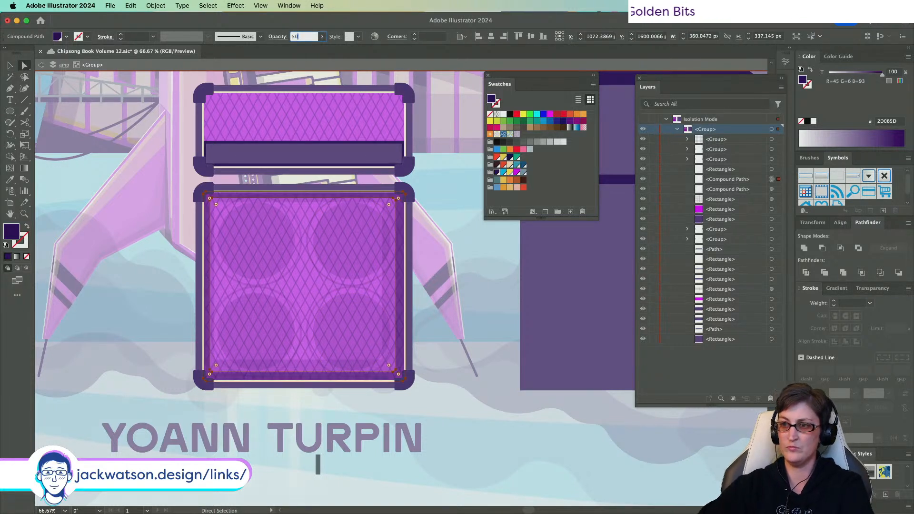
key(Return)
click(386, 259)
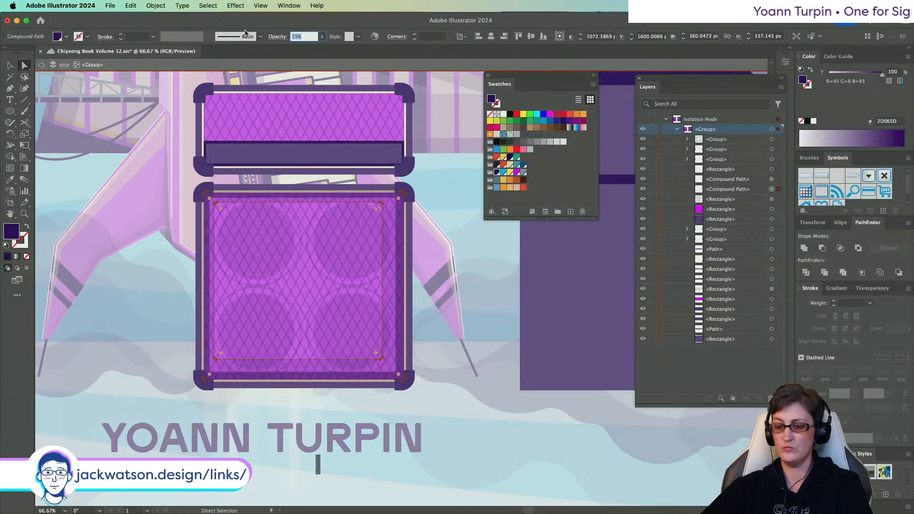
click(437, 317)
- Duplicate the head's grille pattern rectangle in place, give the copy the cabinet's dark 15% opacity shading with the Eyedropper, and isolate it
scroll(241, 276, up, 2)
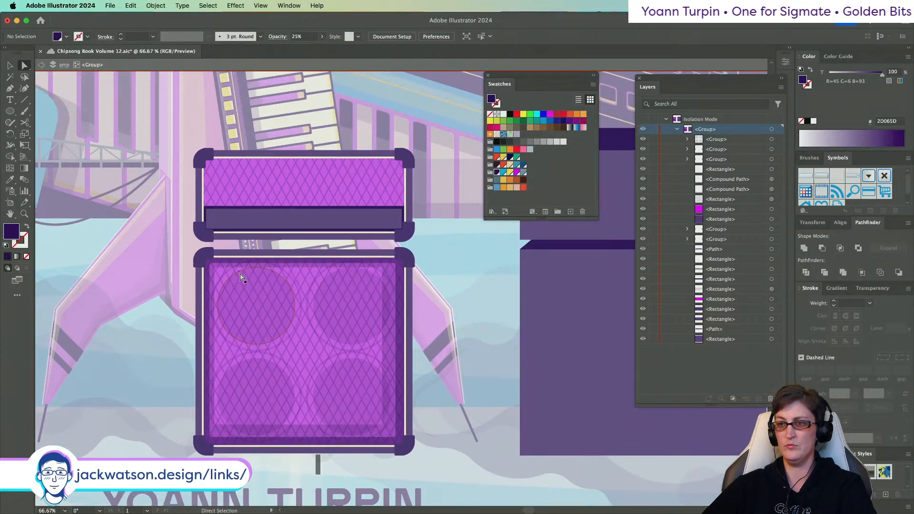
scroll(241, 276, down, 1)
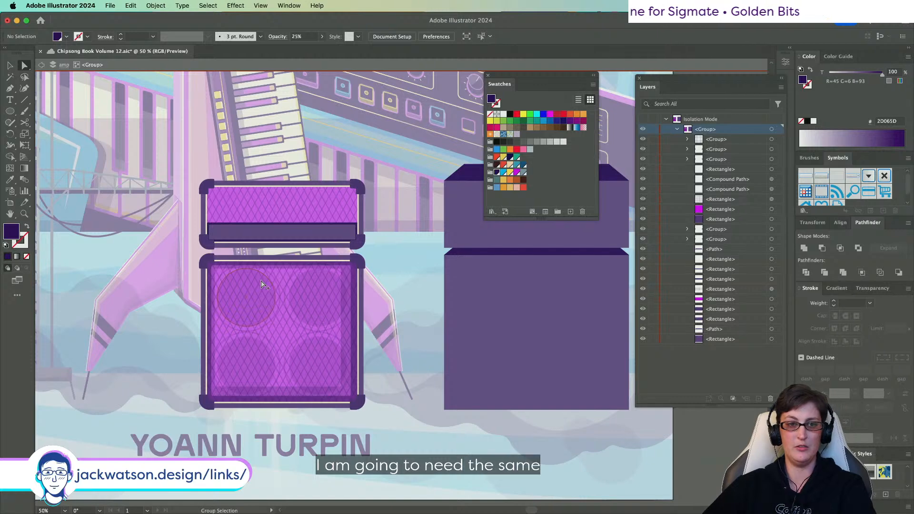
scroll(261, 285, up, 1)
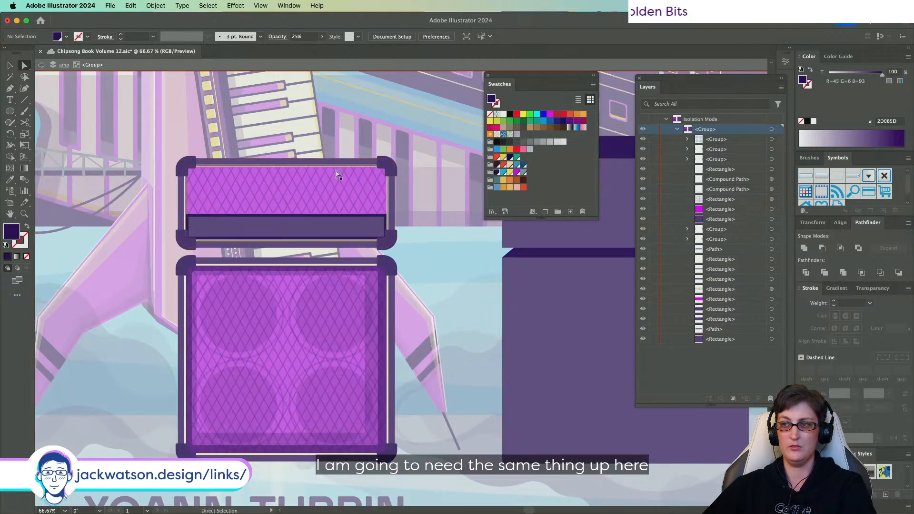
click(339, 188)
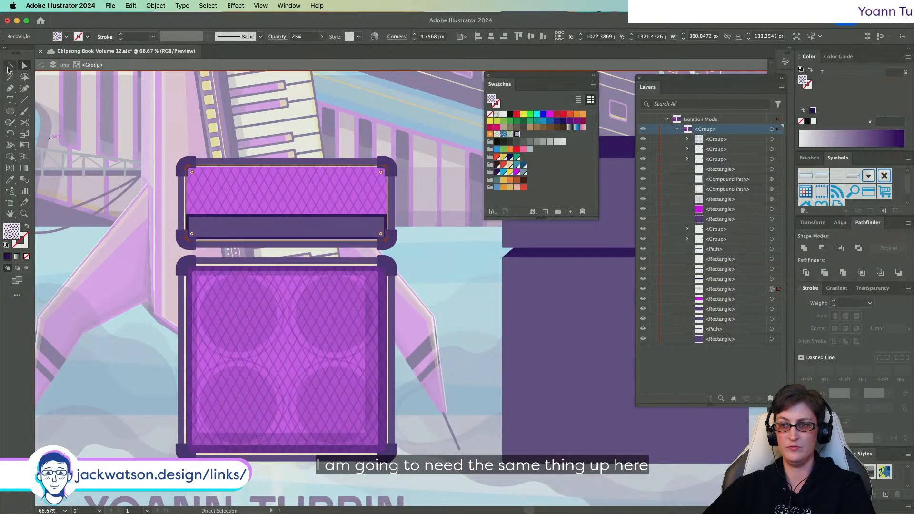
click(8, 69)
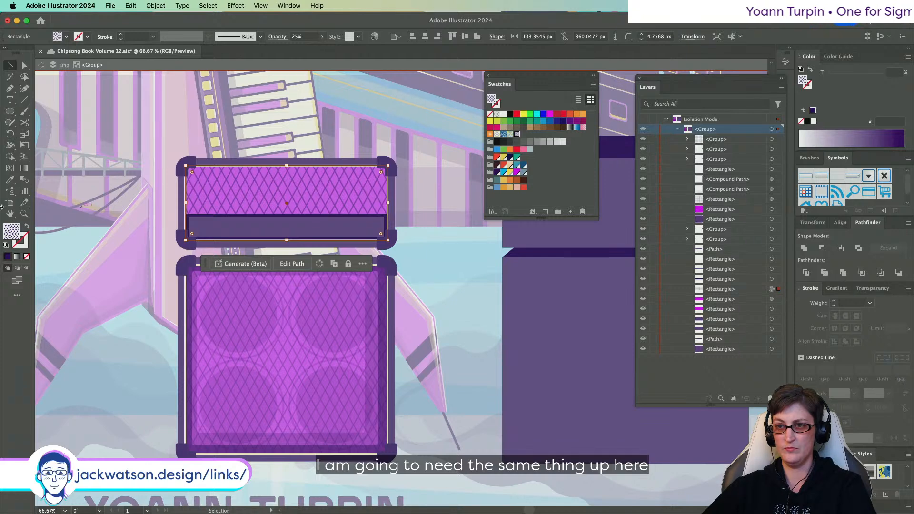
click(7, 179)
click(377, 314)
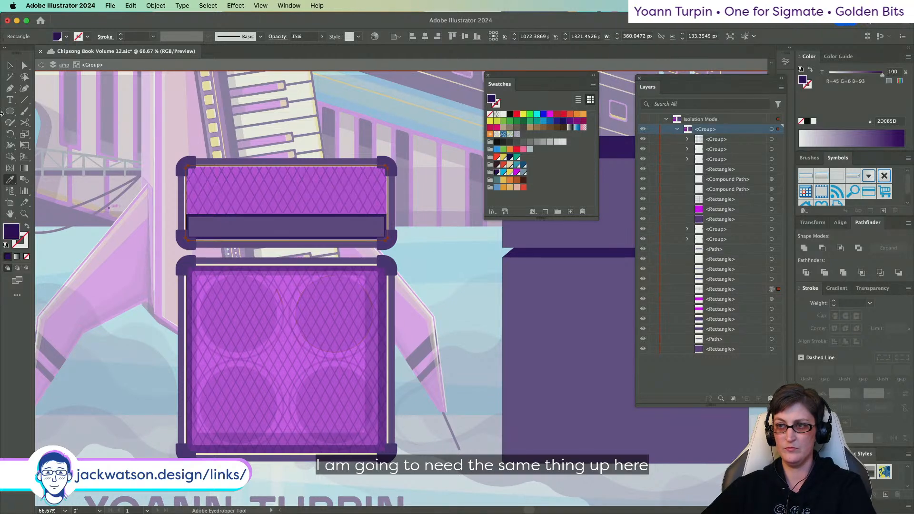
click(9, 65)
right_click(275, 268)
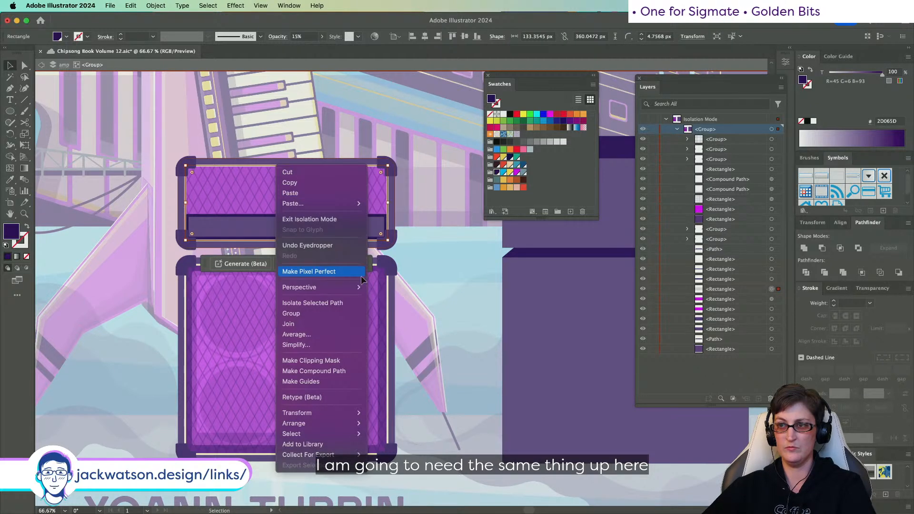
click(333, 305)
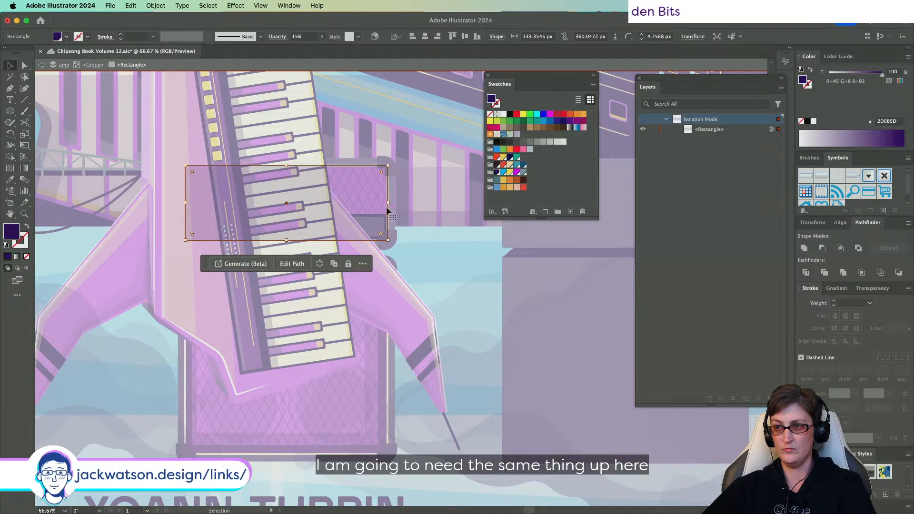
- Paste a copy in front of the shading rectangle, reduce it to about 310 by 62 px, and shift it slightly up within the head grille
key(super+c)
key(super+f)
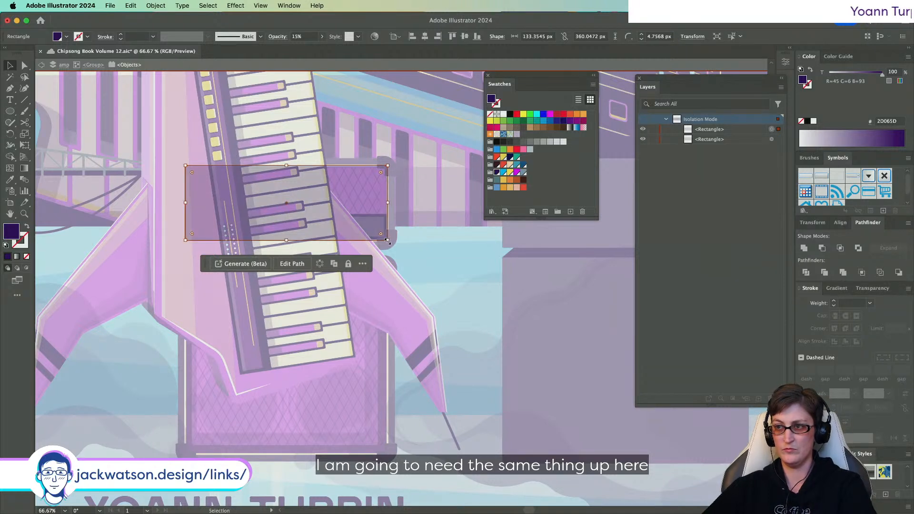
drag(388, 241, 366, 232)
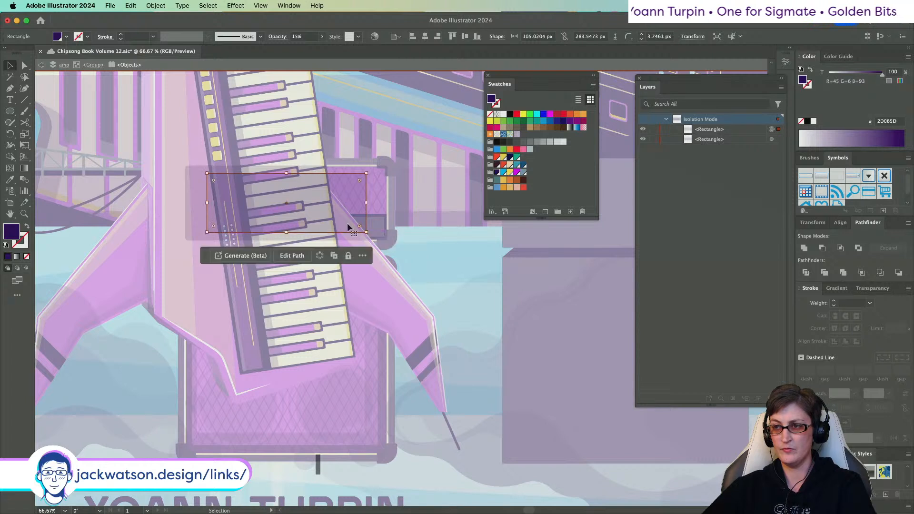
drag(207, 202, 199, 205)
drag(280, 232, 277, 208)
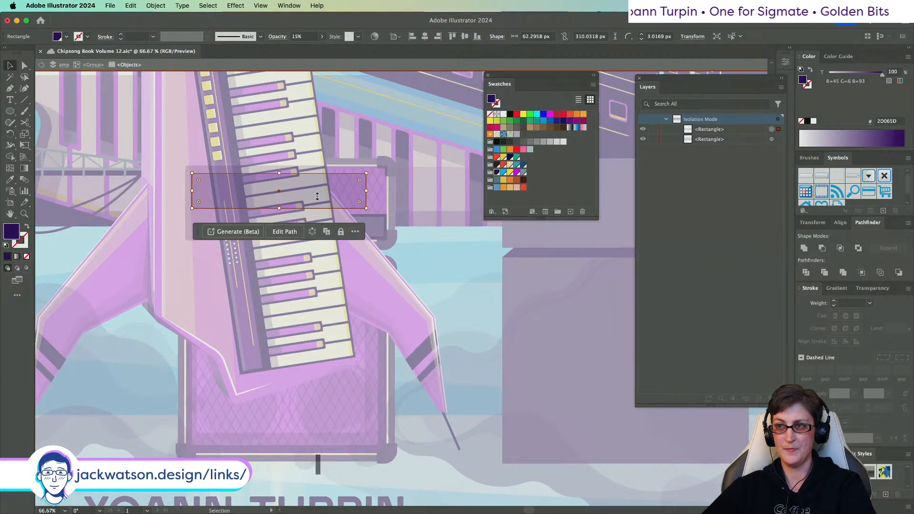
drag(318, 196, 327, 191)
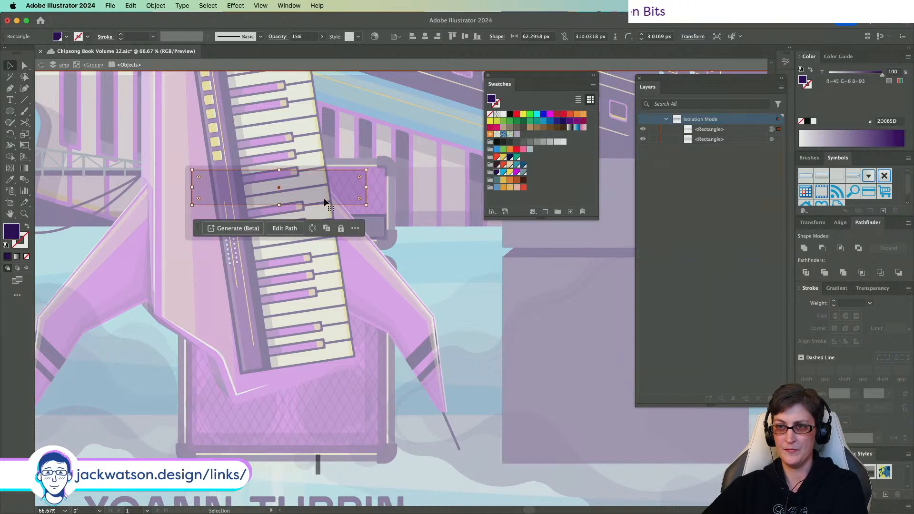
- Trim the inner rectangle to about 306 by 50 px so its margins inside the head grille are better balanced
scroll(324, 199, left, 2)
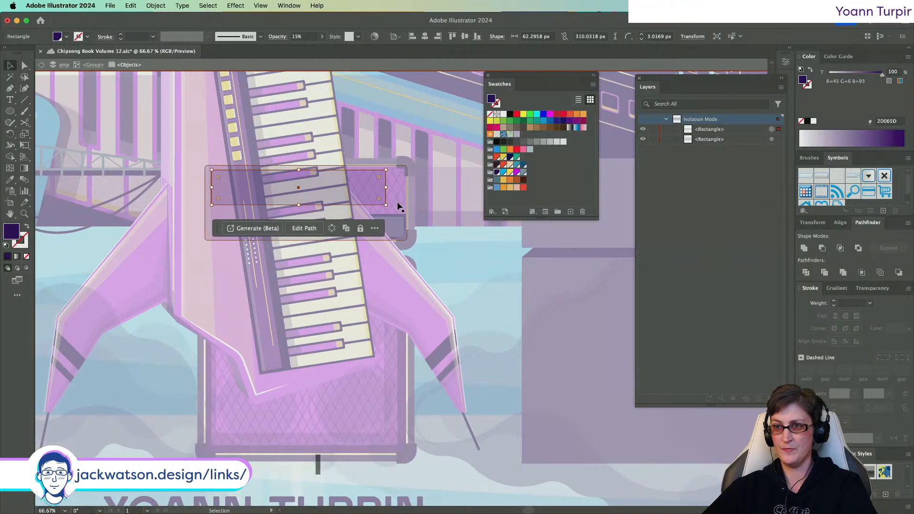
scroll(295, 194, up, 1)
scroll(296, 194, down, 1)
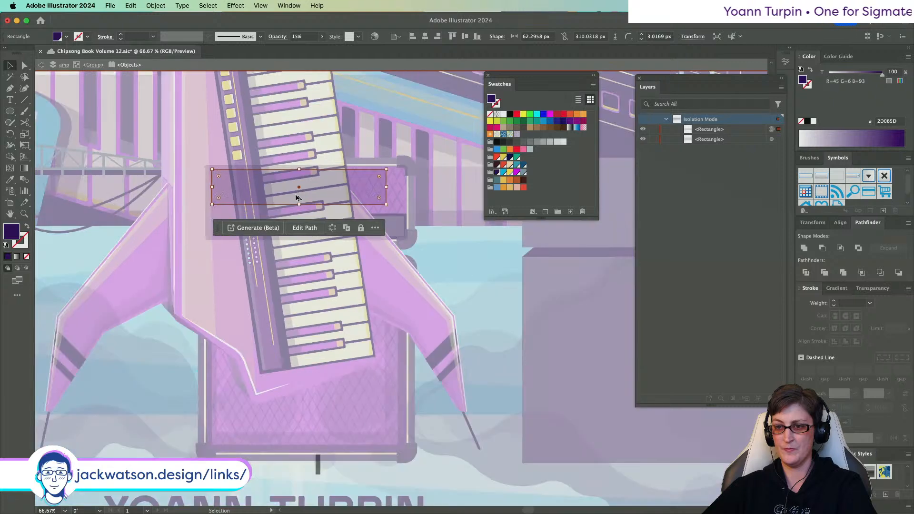
scroll(296, 193, up, 1)
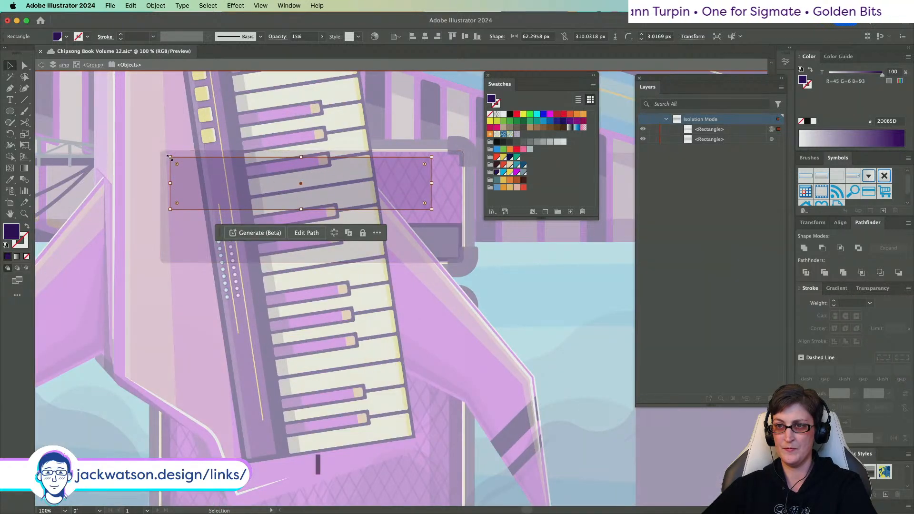
drag(170, 157, 172, 160)
key(super+z)
drag(301, 158, 302, 161)
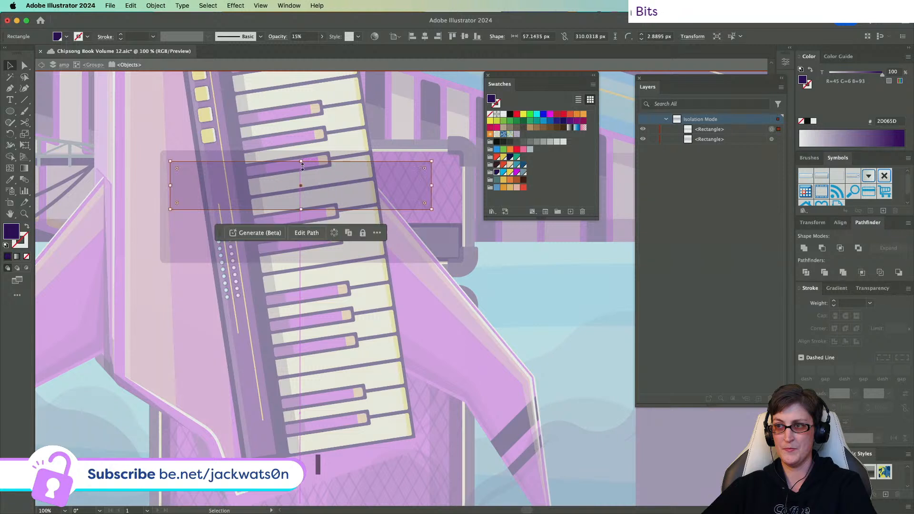
drag(301, 208, 301, 203)
drag(170, 178, 174, 181)
key(super+z)
- Subtract the inner rectangle from the outer one as a wide shadow frame, keeping uncut copies of both rectangles in front
shift+click(445, 209)
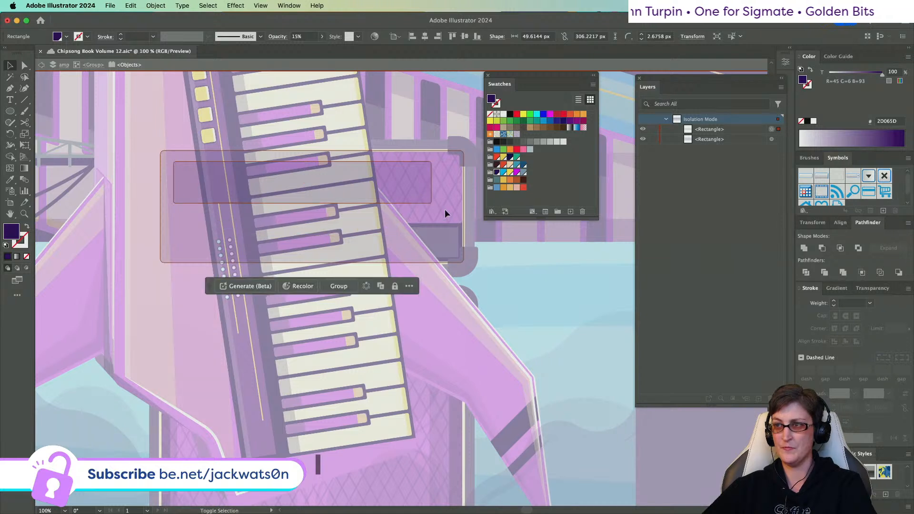
click(425, 37)
key(super+z)
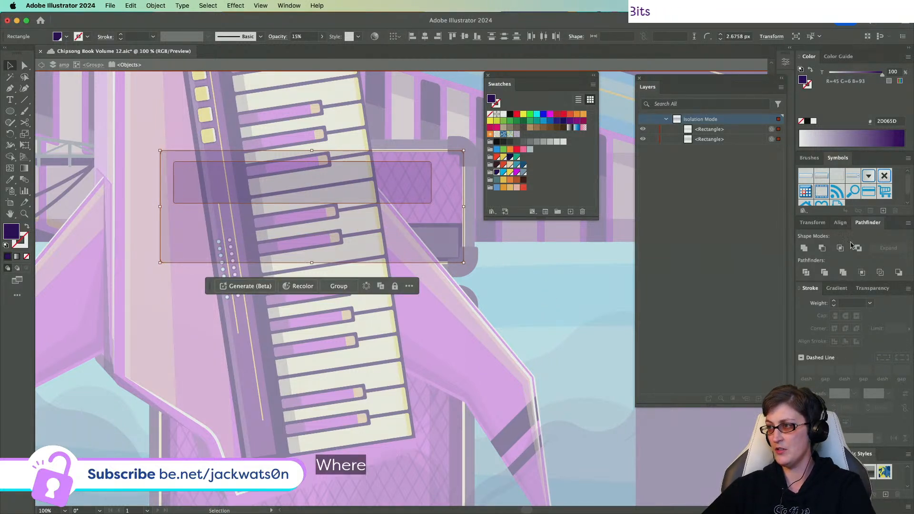
click(822, 248)
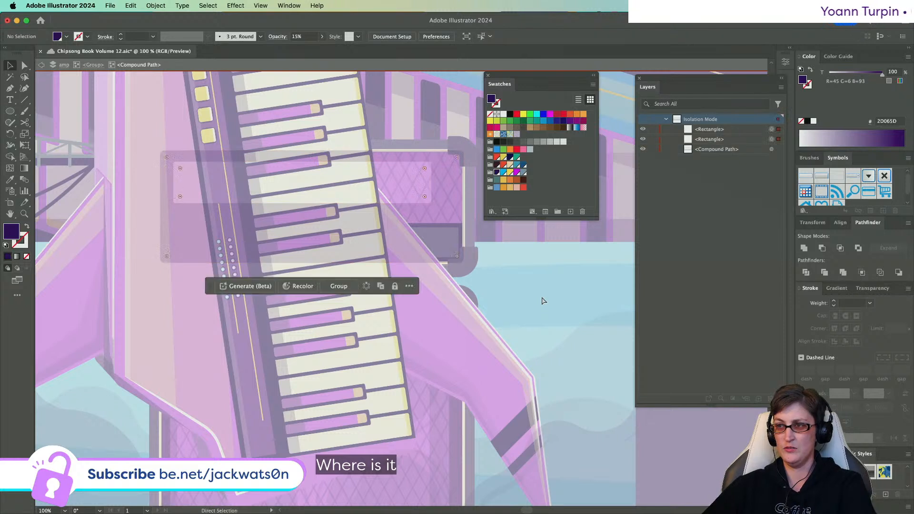
- Enlarge the copied inner rectangle on all sides to about 68 px high, leaving a narrower margin around the head grille
click(543, 297)
click(393, 189)
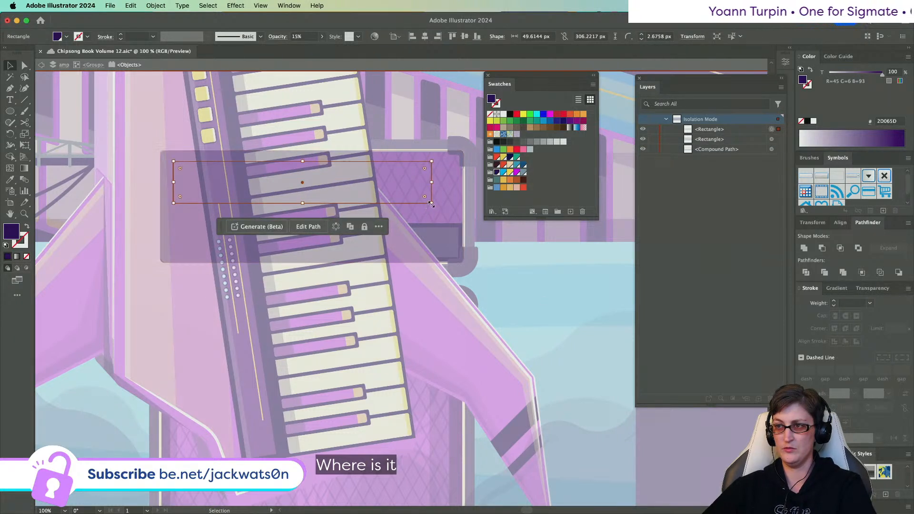
drag(431, 203, 448, 217)
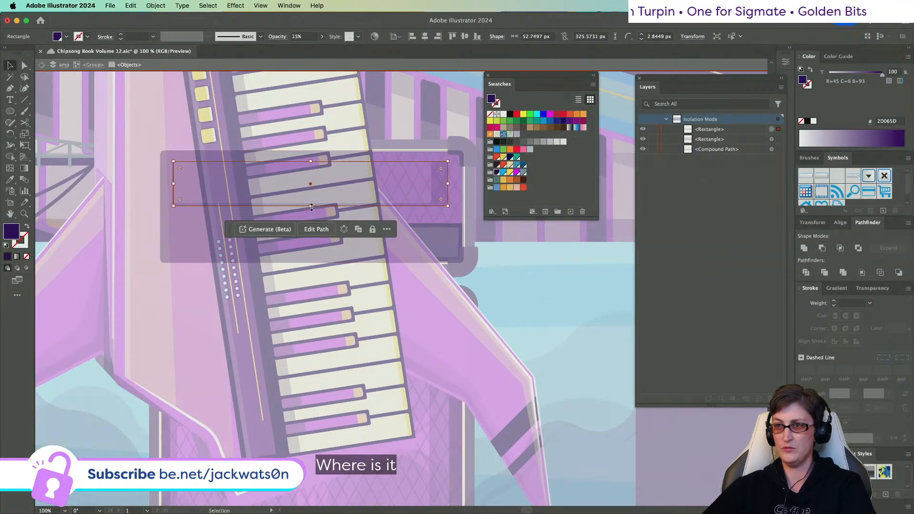
drag(311, 206, 312, 215)
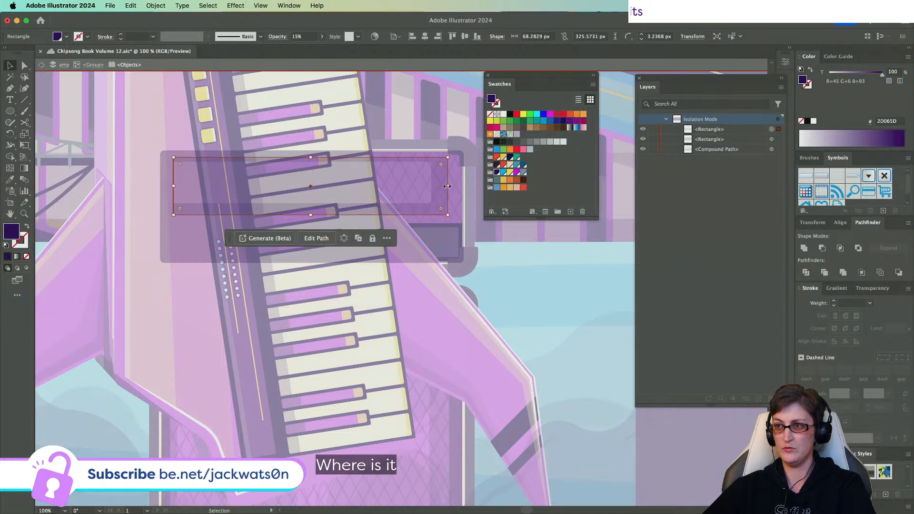
drag(447, 186, 453, 187)
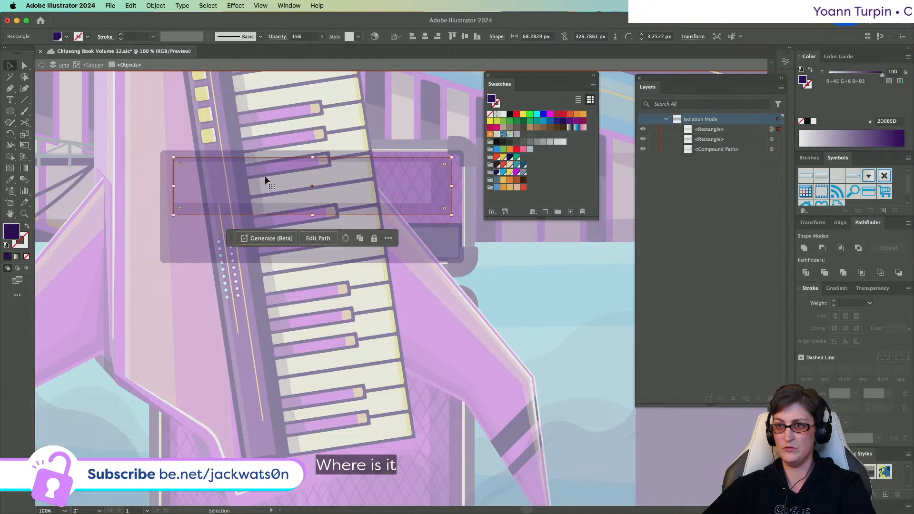
drag(173, 186, 168, 185)
- Subtract the enlarged rectangle from the outer one to form a narrow shadow frame at 25% opacity, and return to the amp group
shift+click(456, 221)
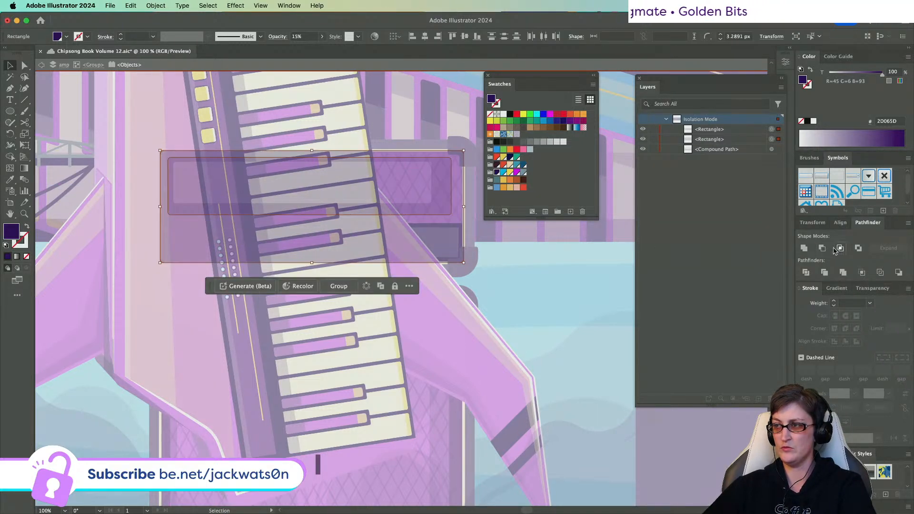
click(823, 249)
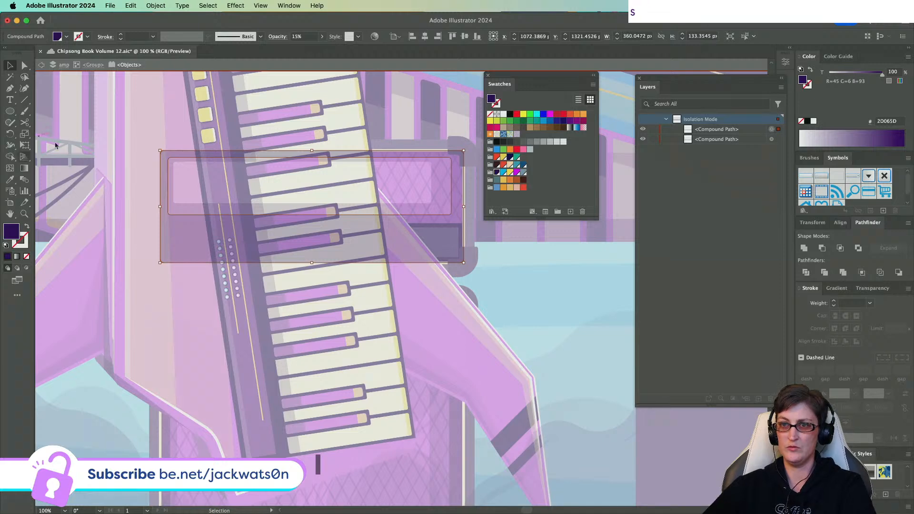
text(25)
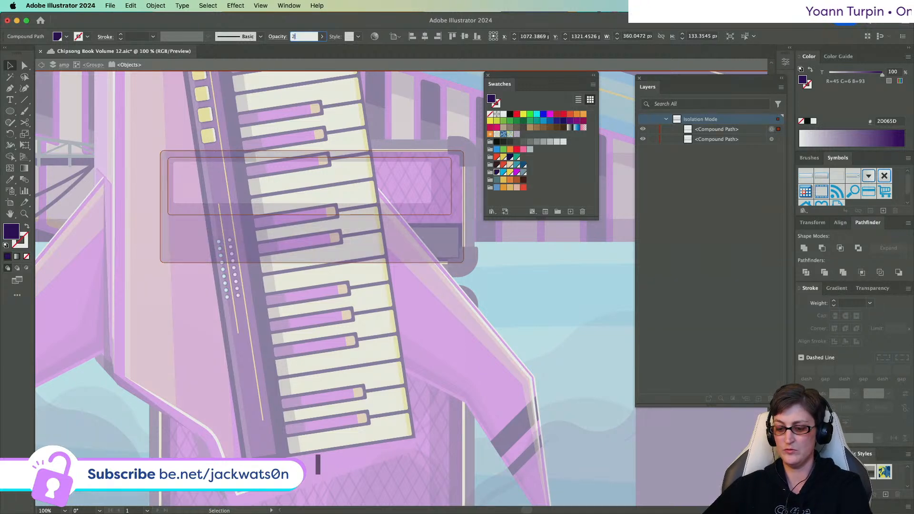
click(43, 67)
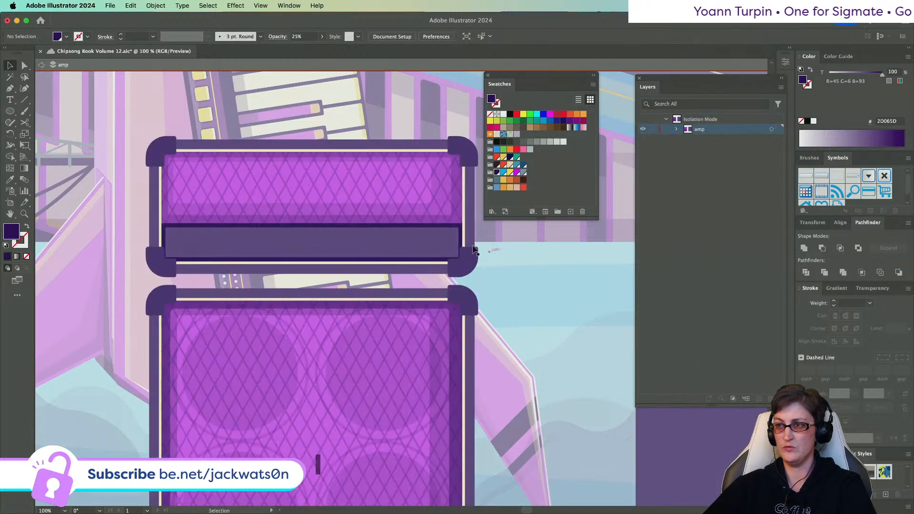
click(288, 208)
key(super+shift+a)
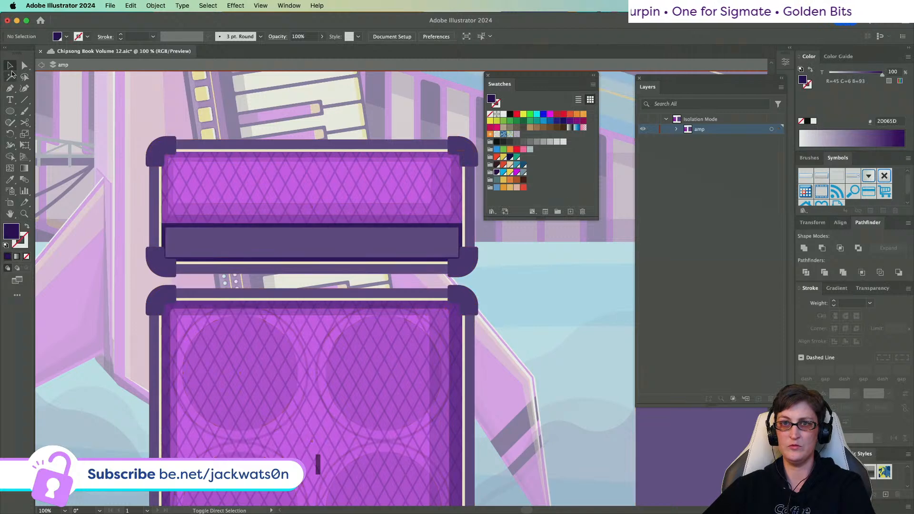
- Examine the grille shadows on the amp head and cabinet, both in the whole poster and close up
click(23, 67)
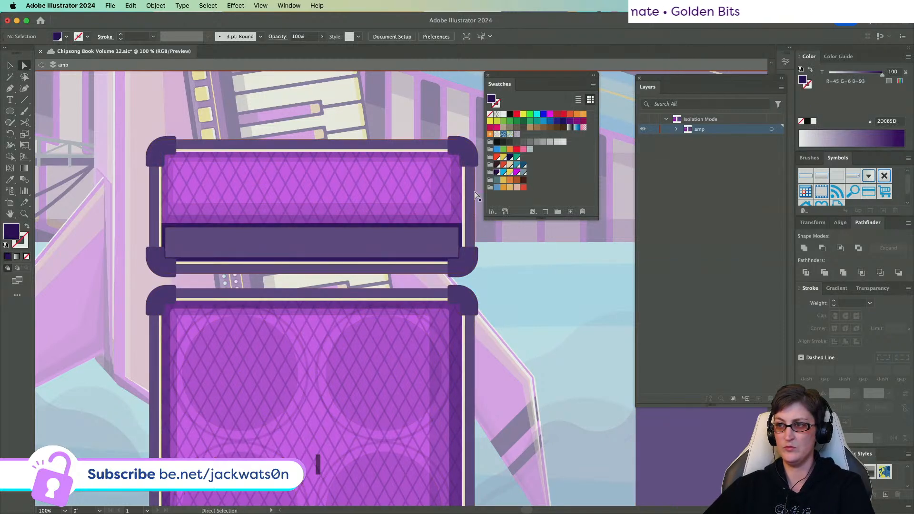
key(super+minus)
scroll(529, 265, right, 2)
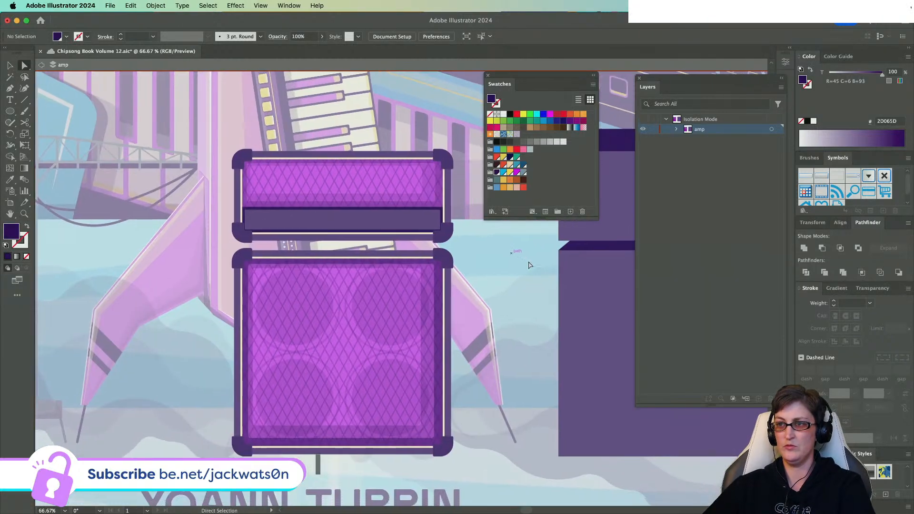
scroll(436, 204, down, 3)
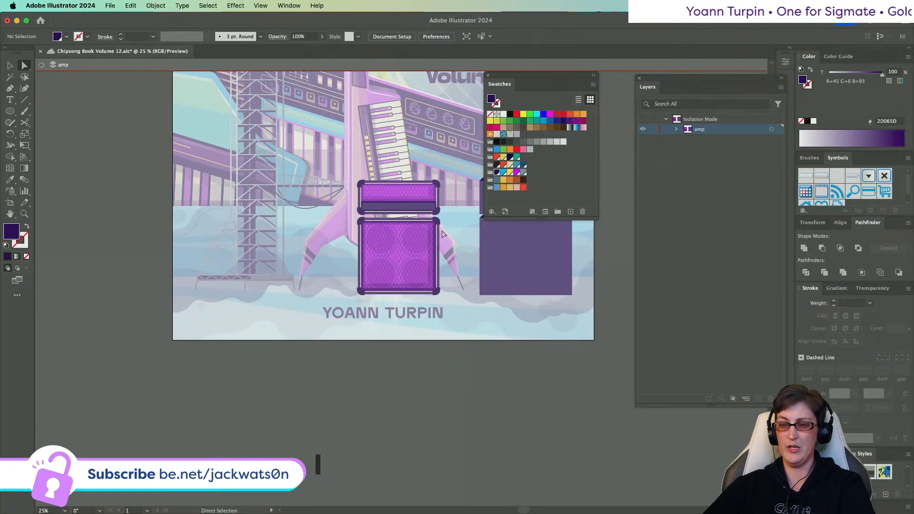
scroll(441, 233, up, 3)
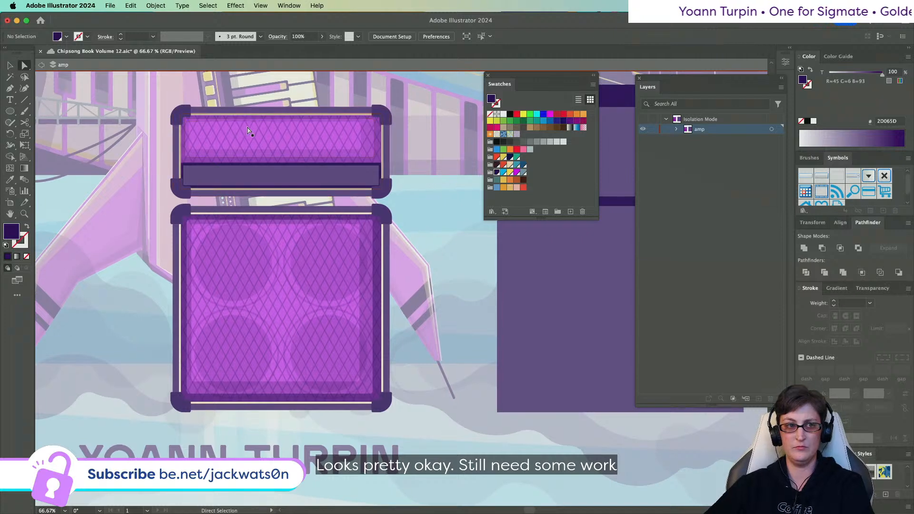
scroll(252, 136, up, 1)
scroll(252, 136, up, 2)
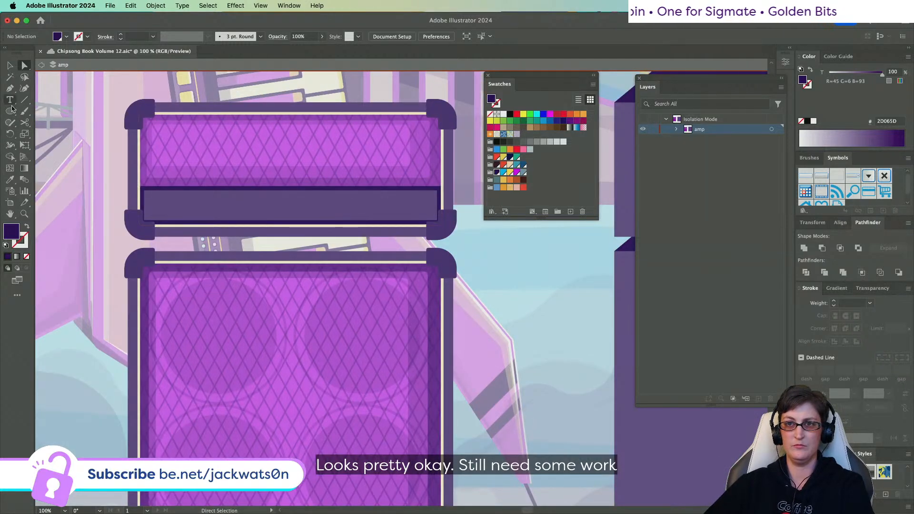
- Draw a dark square about 17.6 px wide between the amp head and cabinet, and taper it towards the bottom as a foot
click(9, 111)
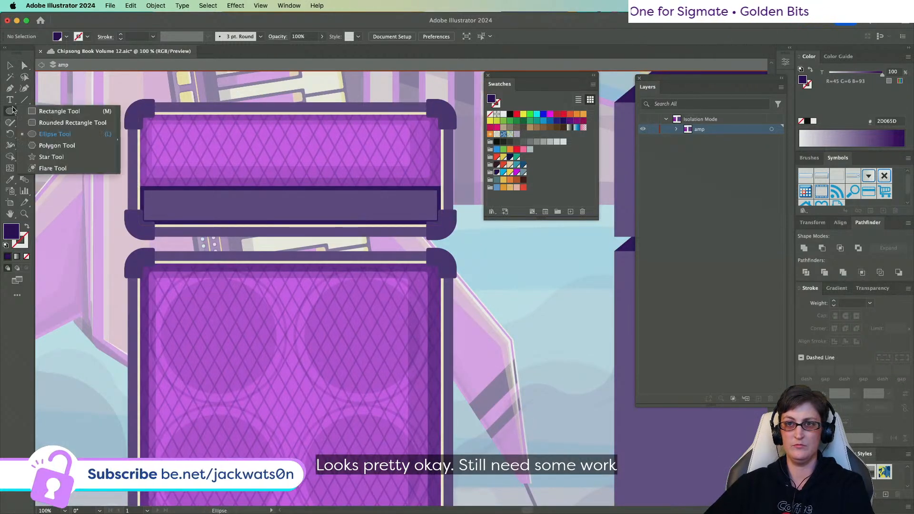
click(62, 112)
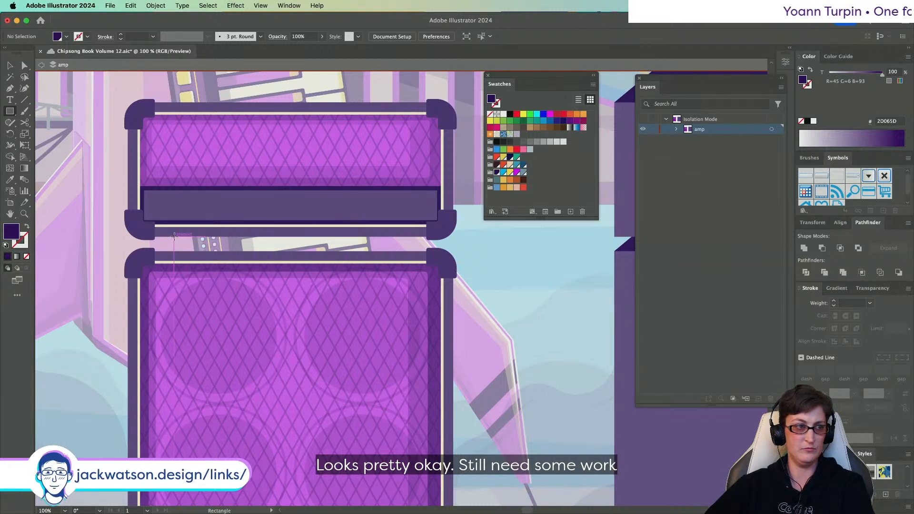
drag(174, 236, 191, 252)
key(e)
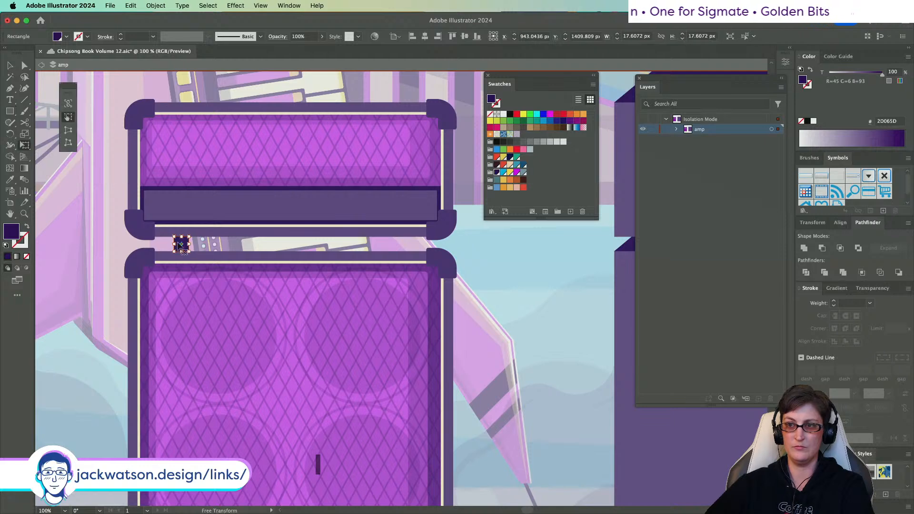
scroll(161, 246, up, 3)
click(68, 130)
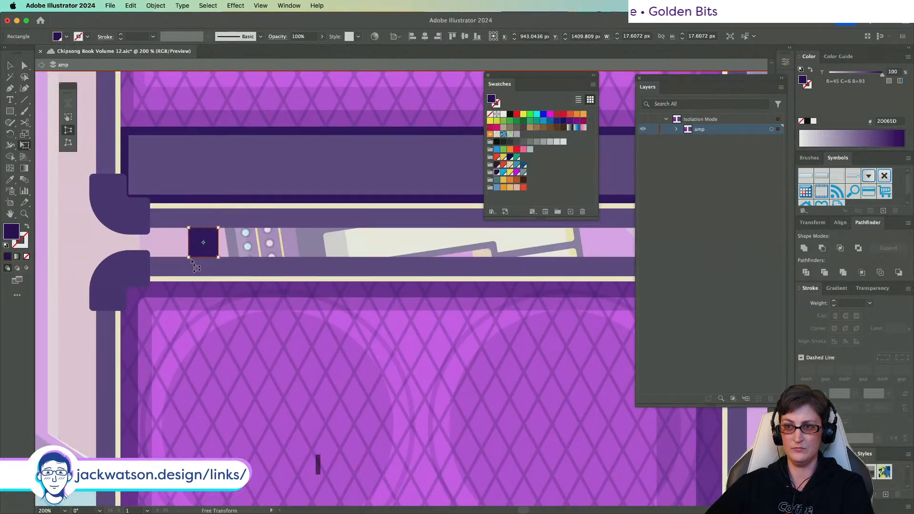
drag(190, 258, 195, 261)
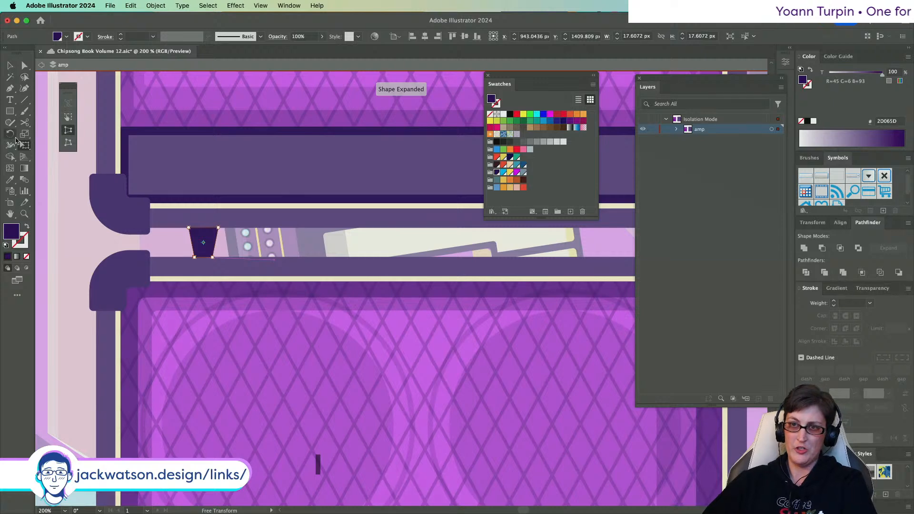
- Examine the tapered foot's shape and its edges against the head and cabinet close up
key(v)
click(254, 222)
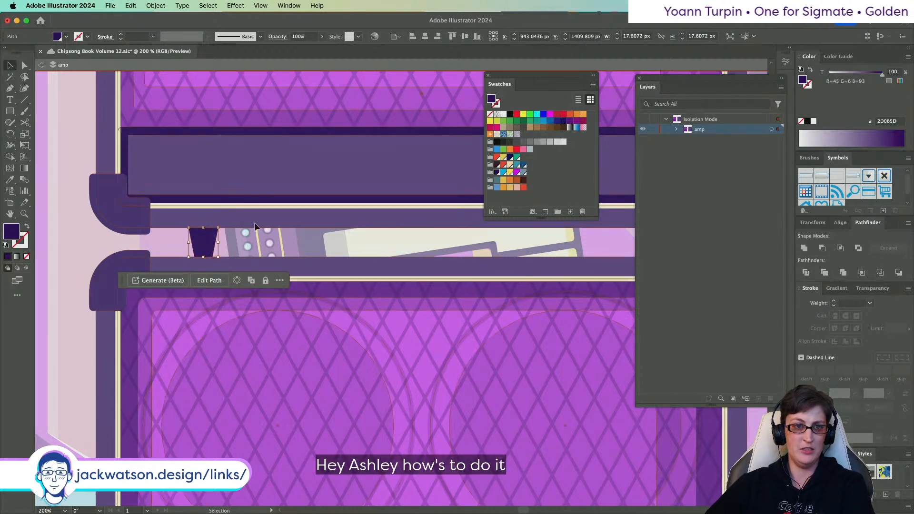
scroll(190, 223, up, 1)
click(222, 250)
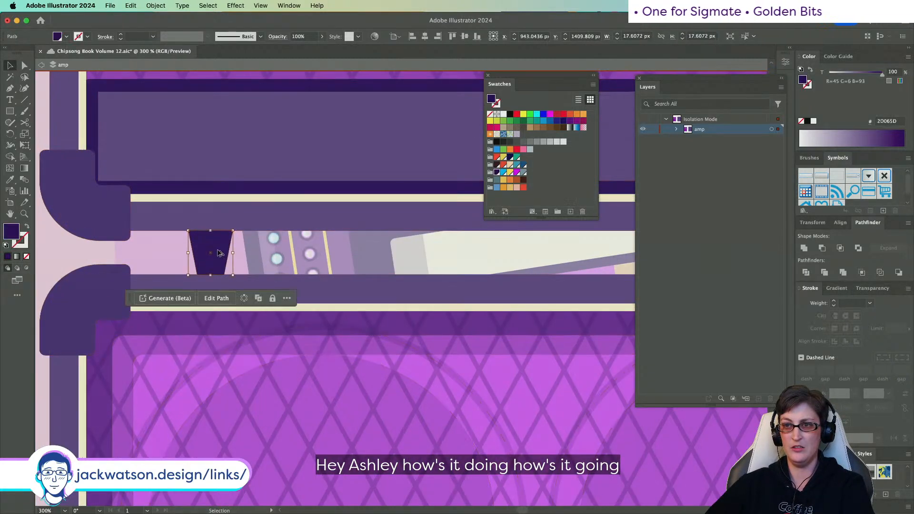
scroll(217, 250, up, 3)
mouse_move(215, 250)
mouse_down()
mouse_move(214, 260)
mouse_move(211, 254)
mouse_up()
key(a)
key(v)
key(super+shift+a)
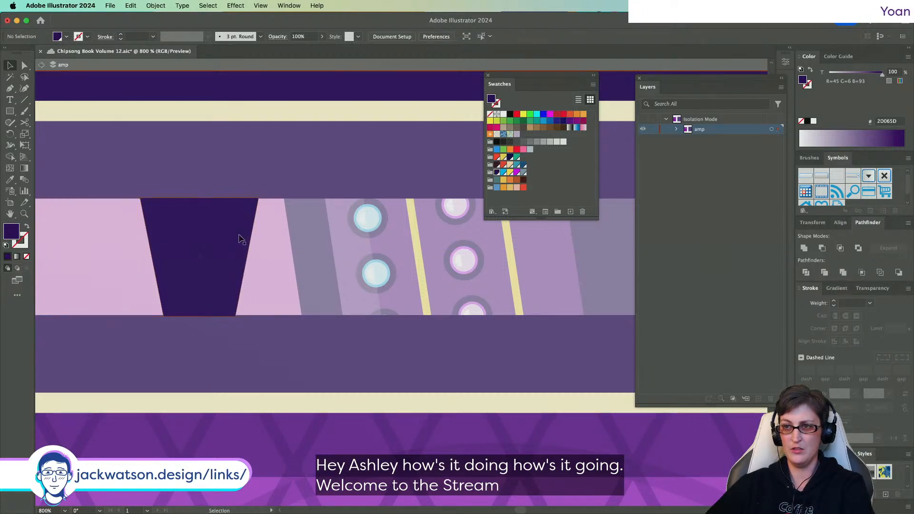
- Group the tapered foot and copy it horizontally about 265 px to the opposite end of the gap under the head
scroll(222, 214, down, 2)
scroll(217, 215, right, 2)
scroll(217, 213, down, 3)
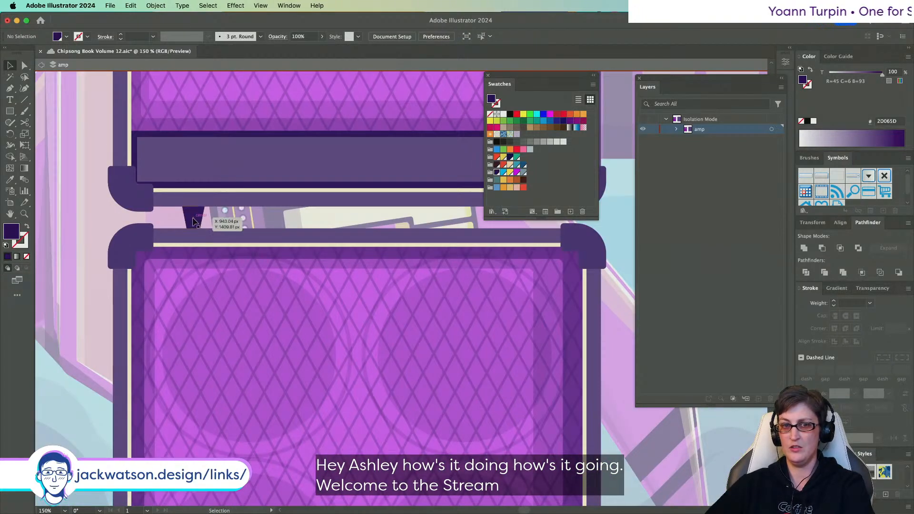
scroll(190, 213, right, 3)
click(139, 213)
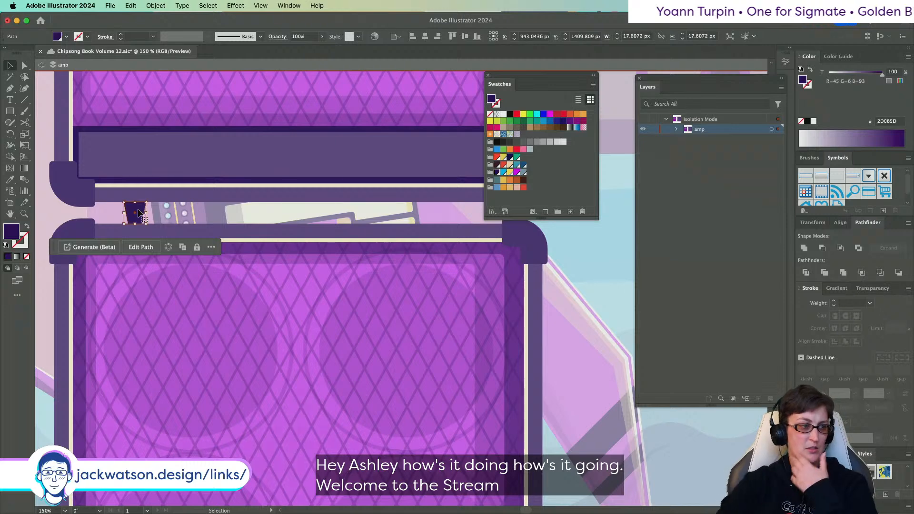
alt+click(140, 215)
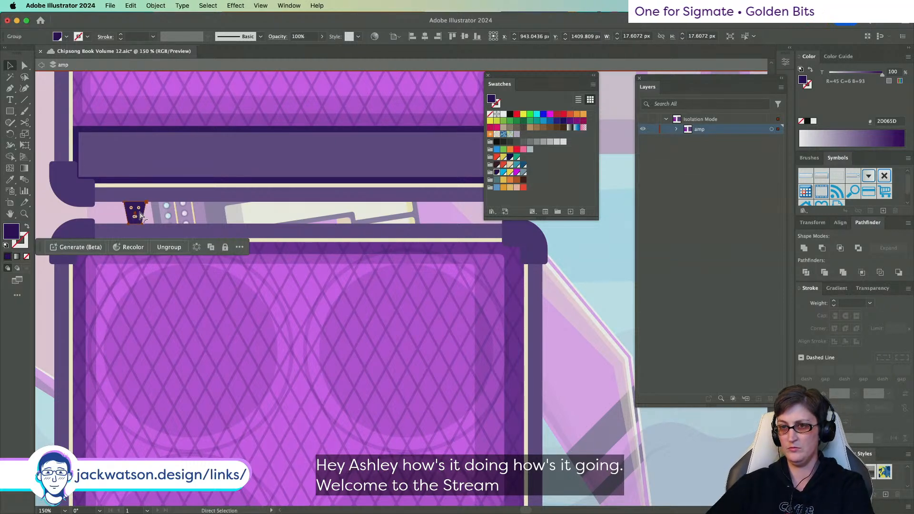
scroll(142, 216, right, 4)
scroll(142, 215, down, 1)
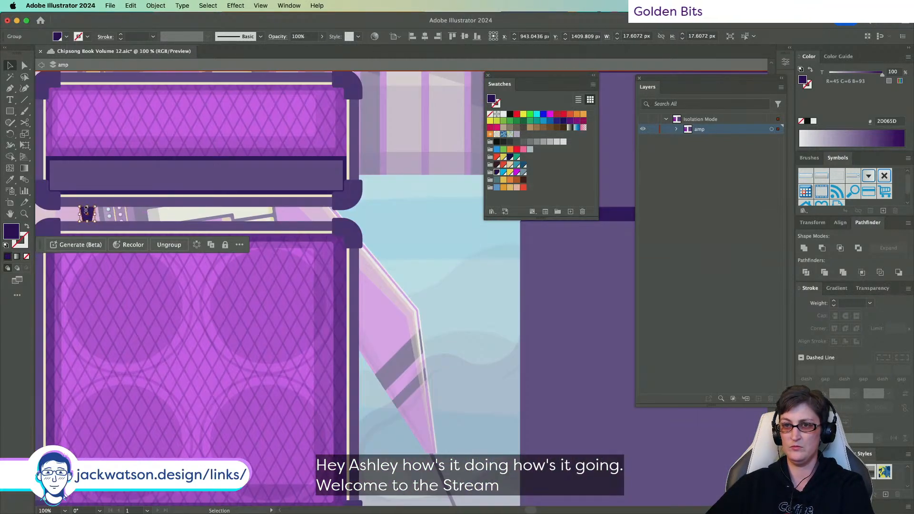
key(super+shift+a)
drag(87, 215, 310, 229)
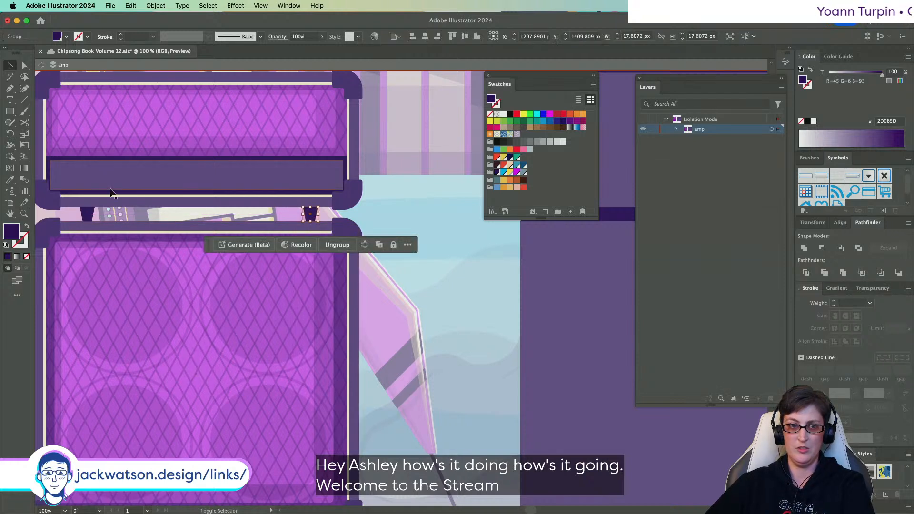
- Shift the original foot about 6 px outward and group it with its copy as a pair
click(90, 213)
drag(87, 217, 87, 216)
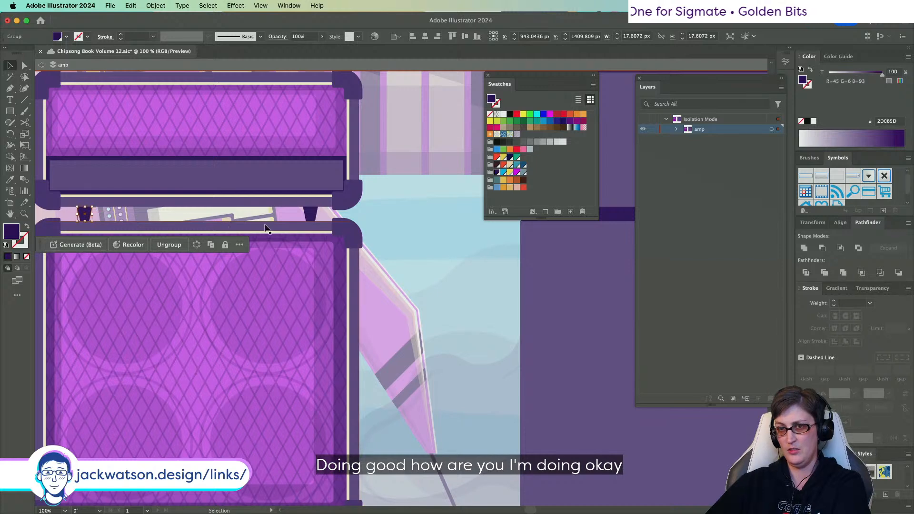
shift+click(313, 217)
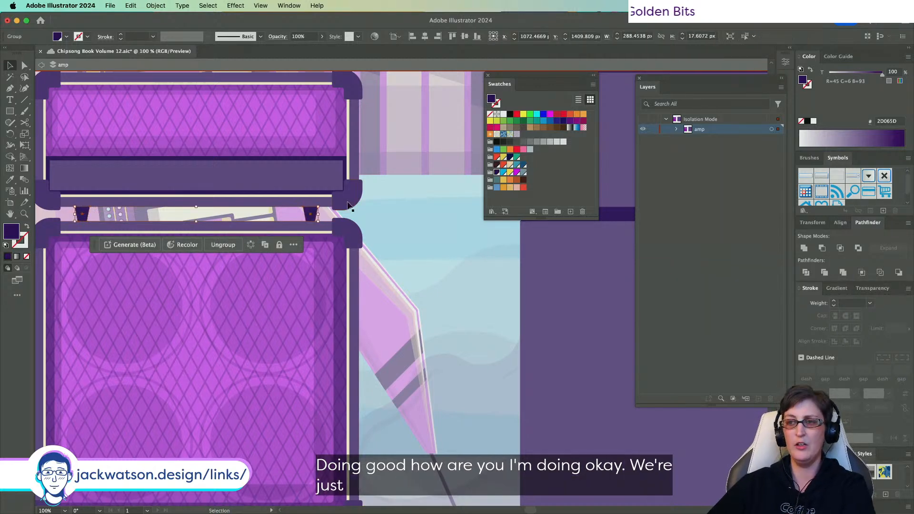
- Cut all the amp head pieces out of the cabinet's group and paste them in place directly in the amp group
key(super+a)
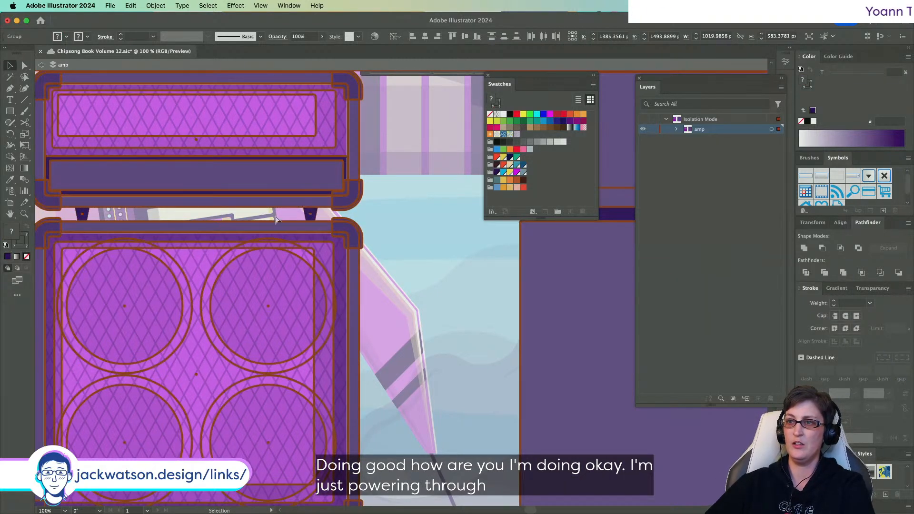
click(276, 217)
double_click(311, 205)
click(311, 205)
scroll(311, 205, left, 5)
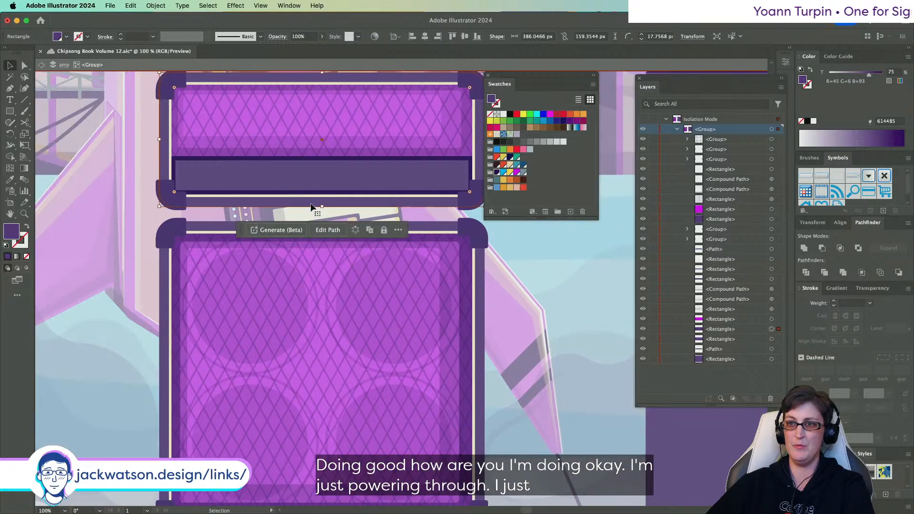
scroll(310, 205, up, 3)
drag(82, 134, 489, 288)
key(super+x)
click(41, 65)
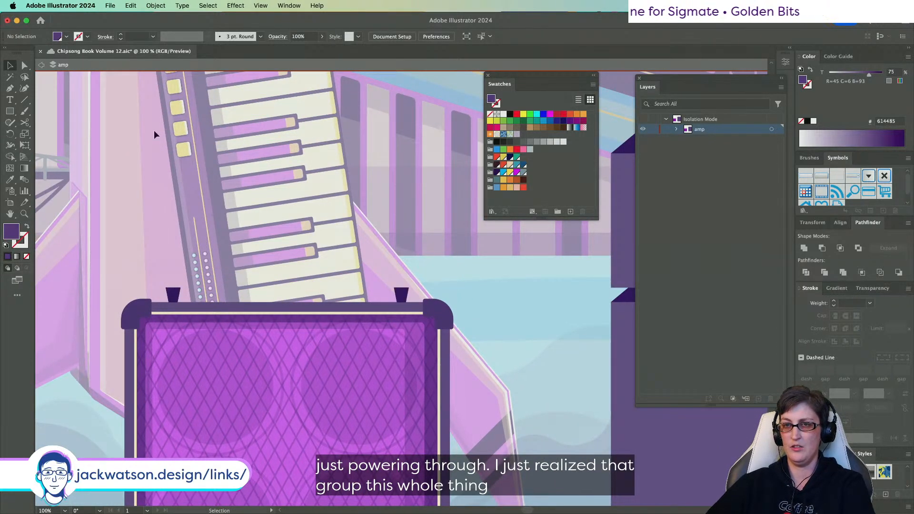
key(super+f)
- Group all the pieces of the amp head into one object
click(174, 297)
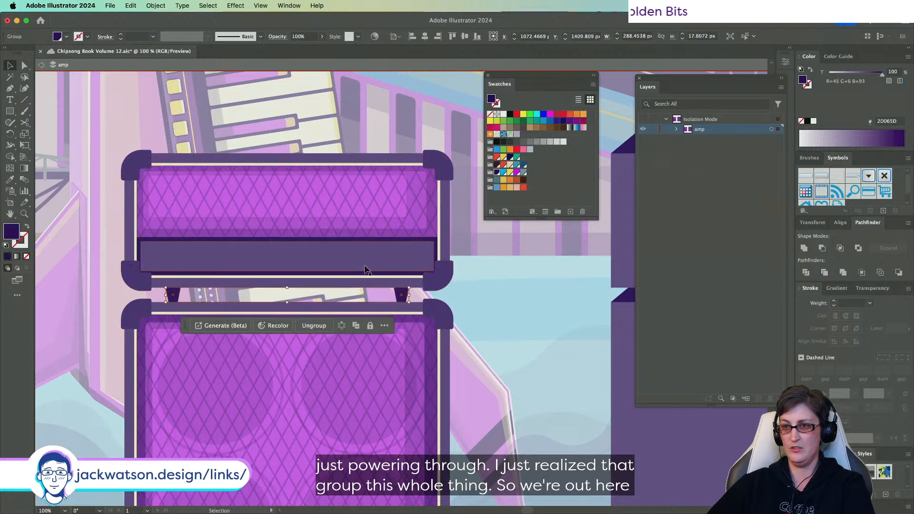
shift+click(357, 265)
click(99, 142)
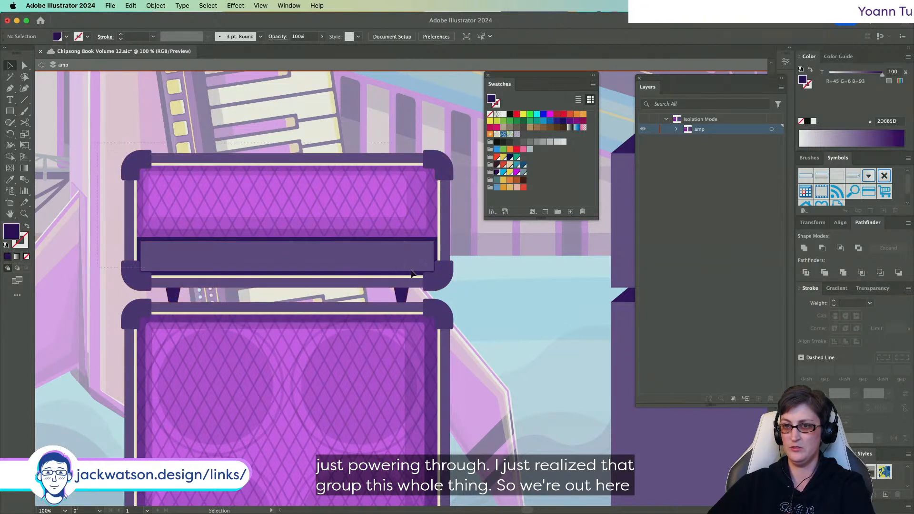
drag(453, 282, 453, 282)
key(super+g)
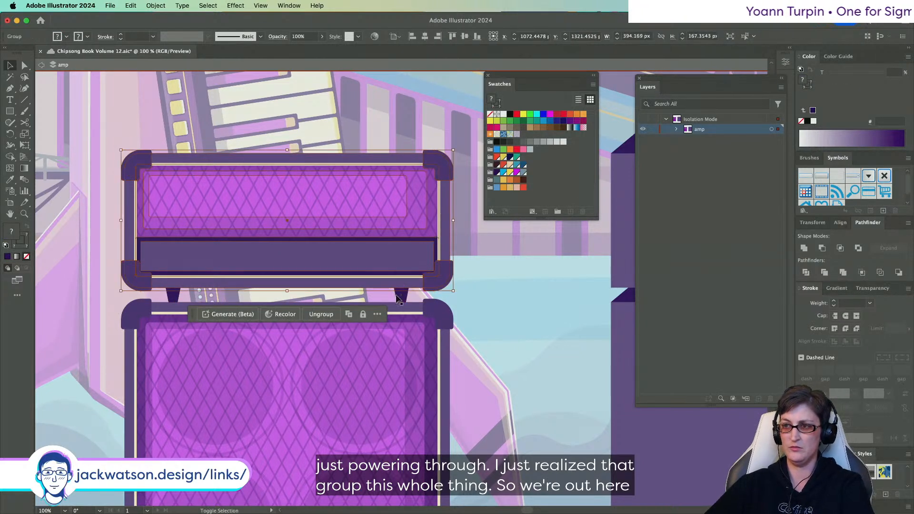
shift+click(397, 295)
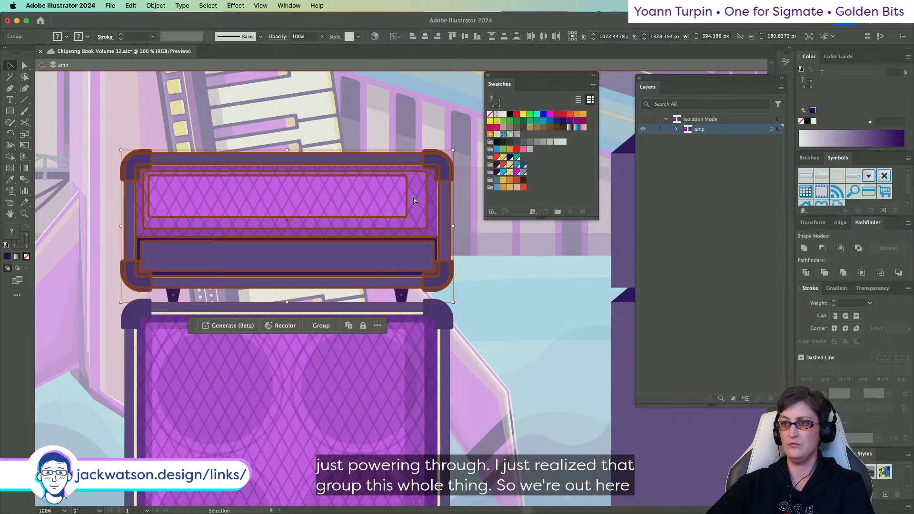
key(super+g)
key(super+shift+a)
- Copy the pair of tapered feet straight down to the bottom edge of the speaker cabinet
scroll(400, 212, down, 2)
scroll(399, 212, down, 2)
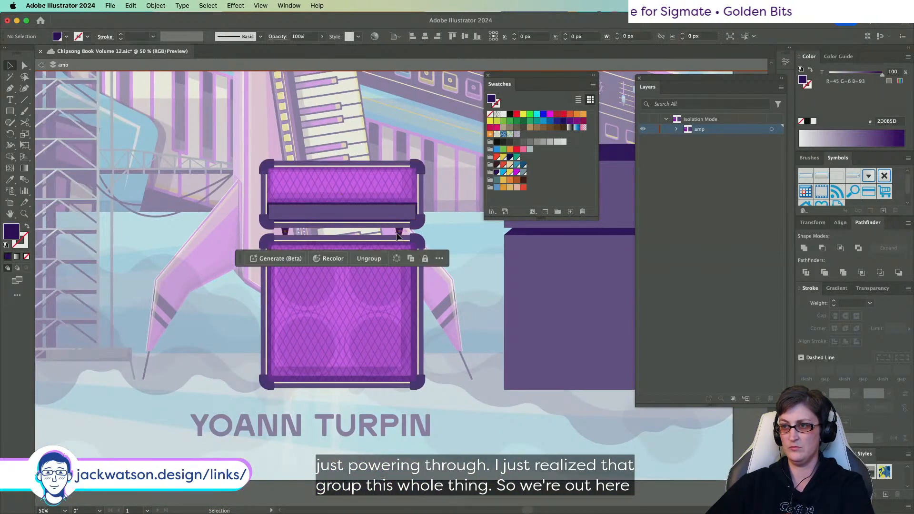
drag(398, 234, 402, 396)
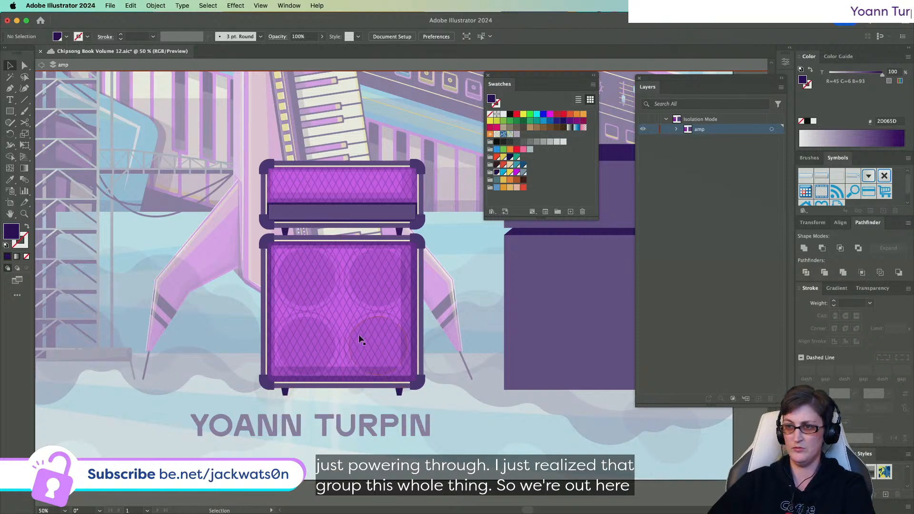
scroll(359, 335, down, 3)
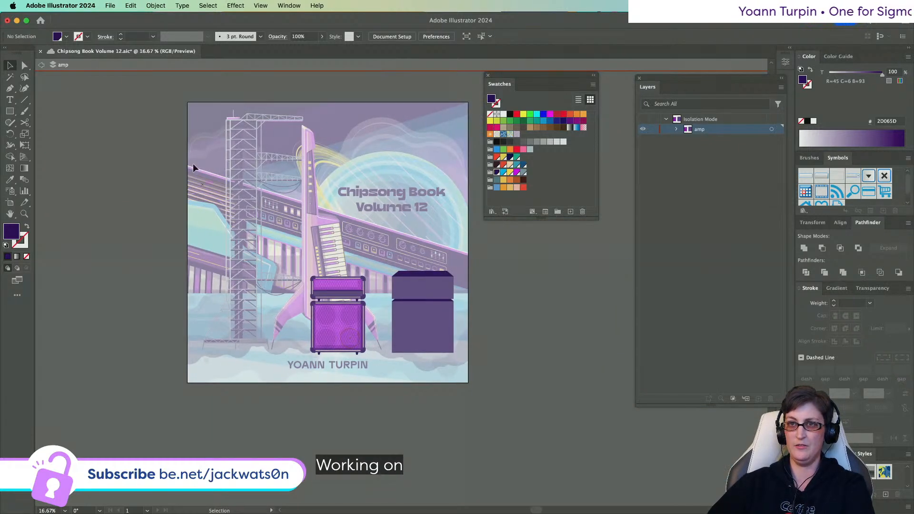
drag(367, 364, 370, 361)
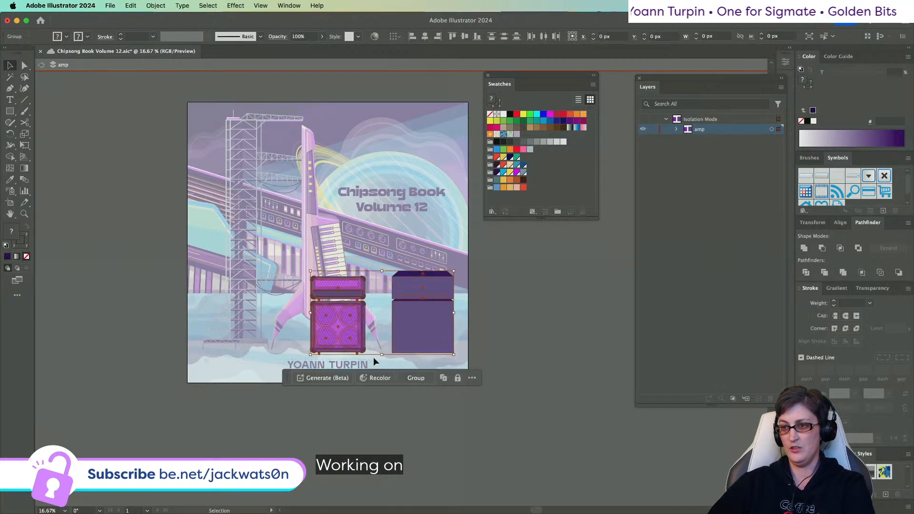
shift+click(398, 338)
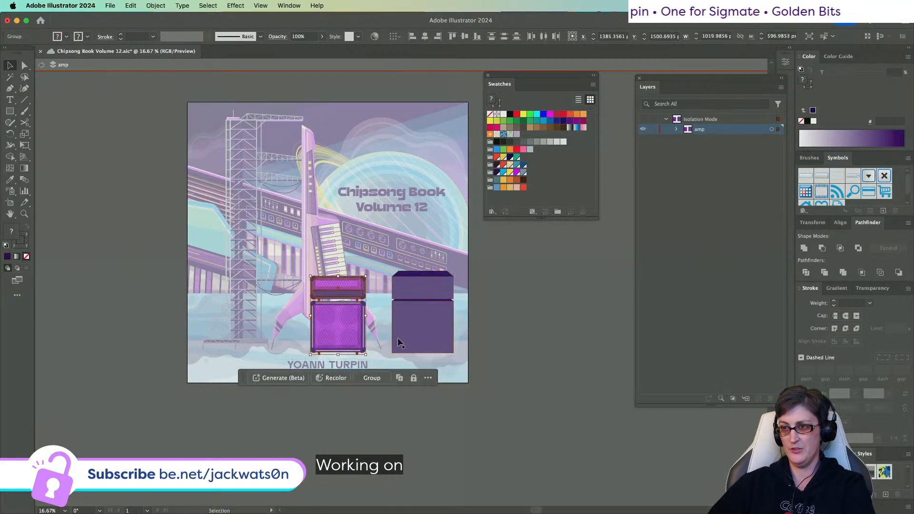
click(237, 252)
- Separate the plain dark amp block's shapes from the cabinet's group and group them on their own
click(328, 312)
scroll(346, 348, up, 1)
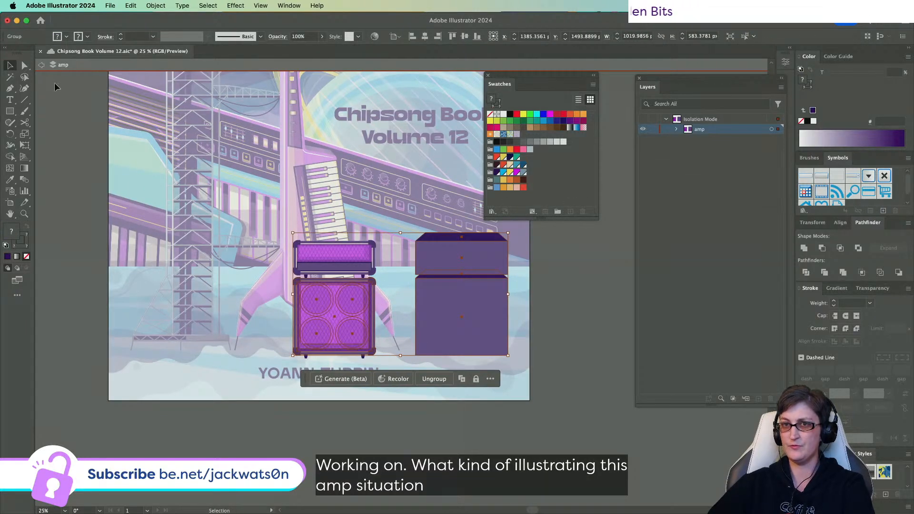
click(24, 66)
click(445, 269)
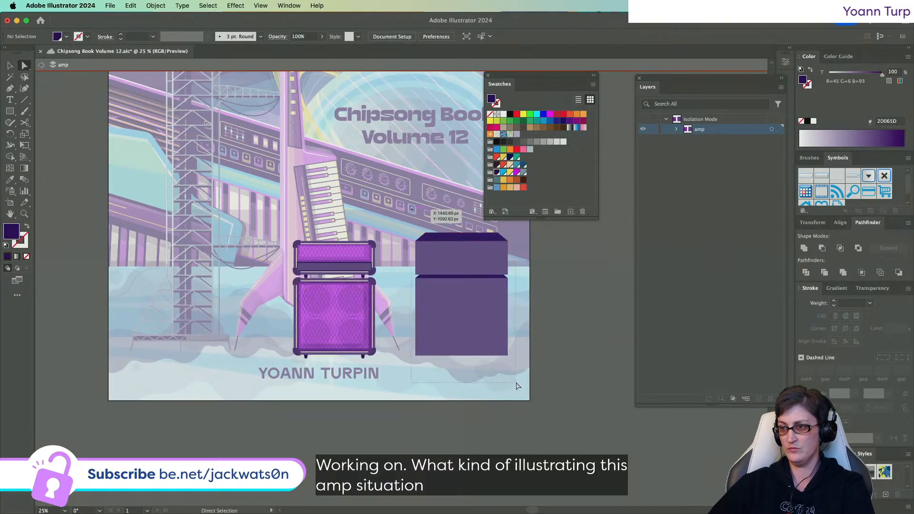
click(530, 379)
key(super+z)
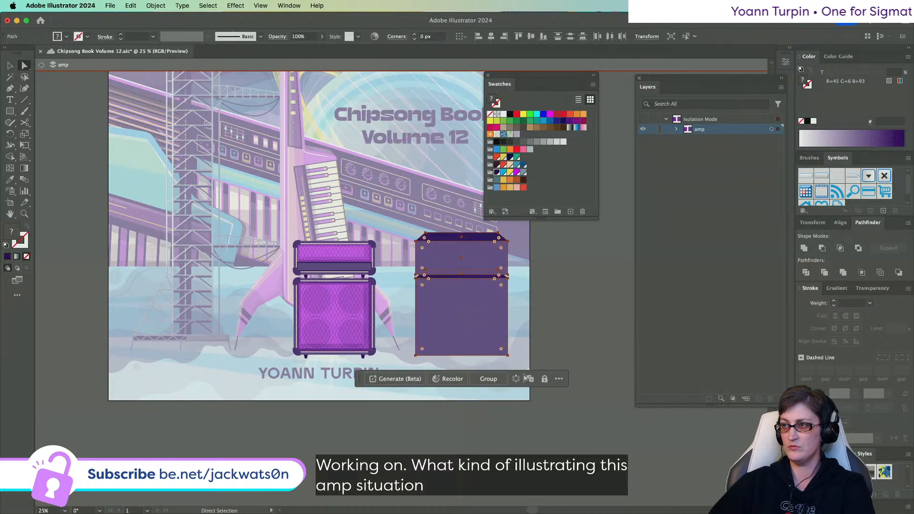
key(super+g)
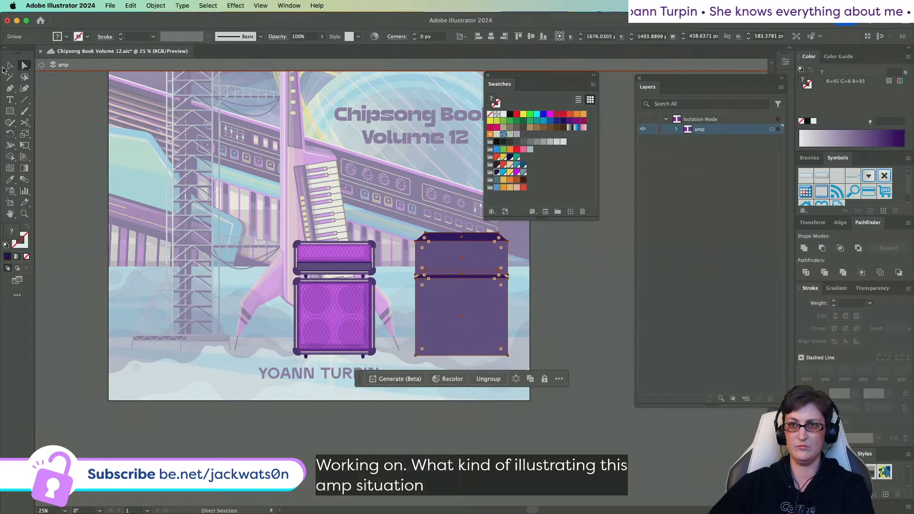
click(10, 66)
- Group the detailed amp's head, cabinet and feet, and align the amp with the plain block by their horizontal centres
click(211, 195)
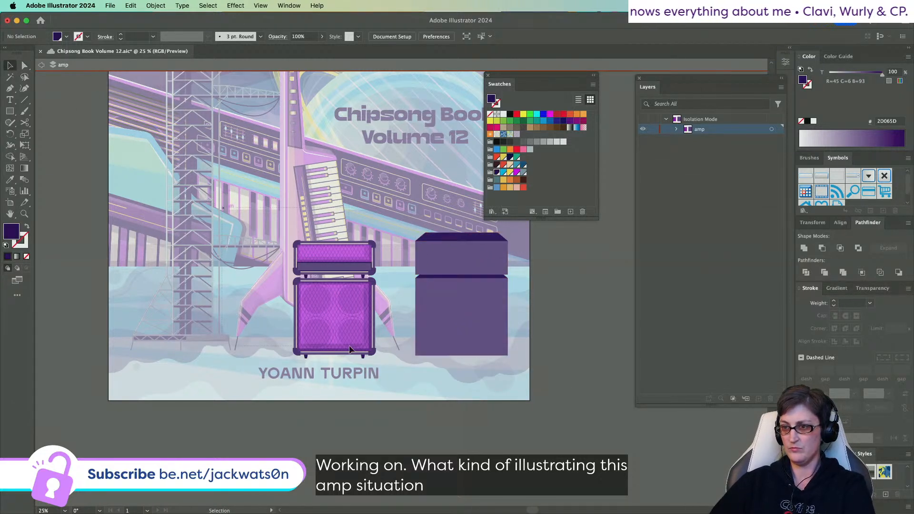
click(337, 329)
scroll(337, 329, right, 3)
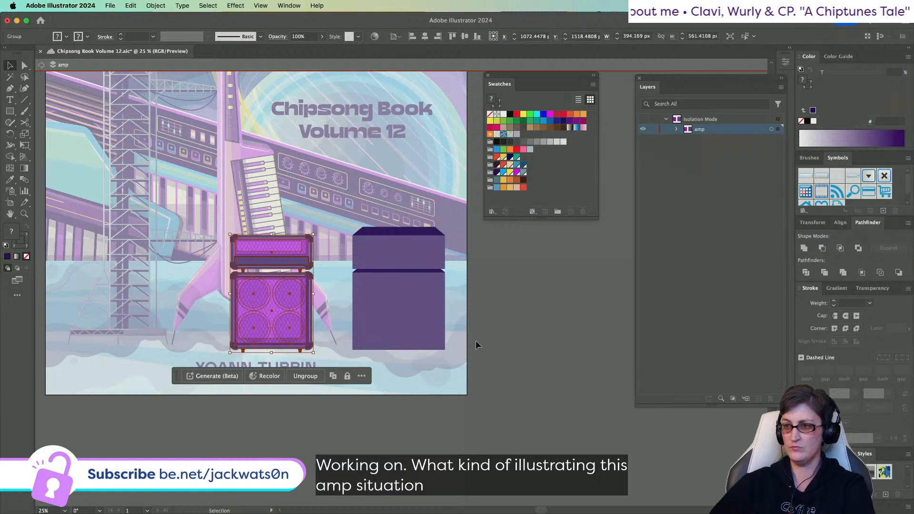
shift+click(423, 315)
click(424, 36)
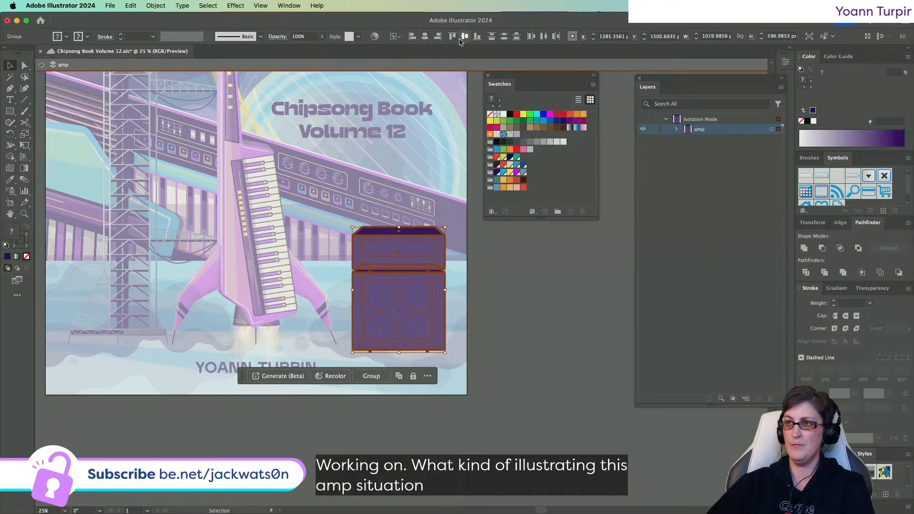
click(496, 234)
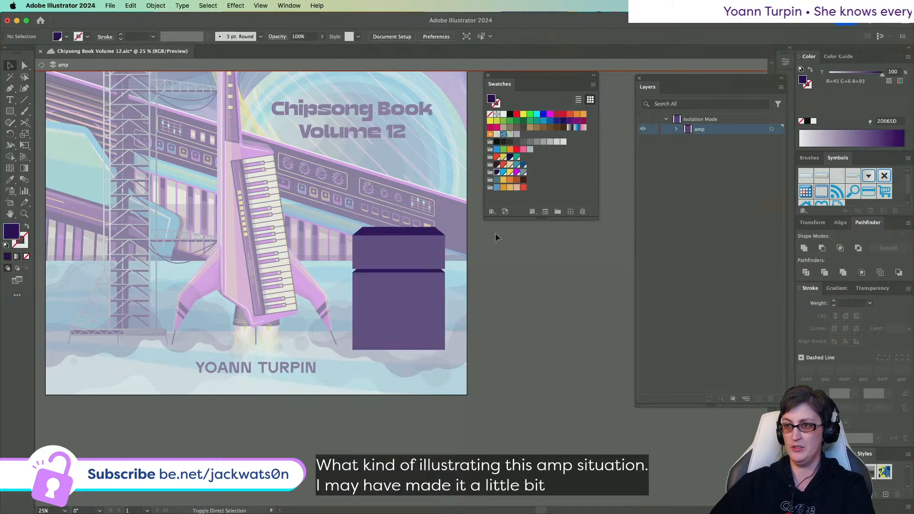
- Cut the plain amp block and paste it behind the detailed amp so the head and cabinet sit in front
scroll(450, 253, right, 1)
click(408, 253)
key(Delete)
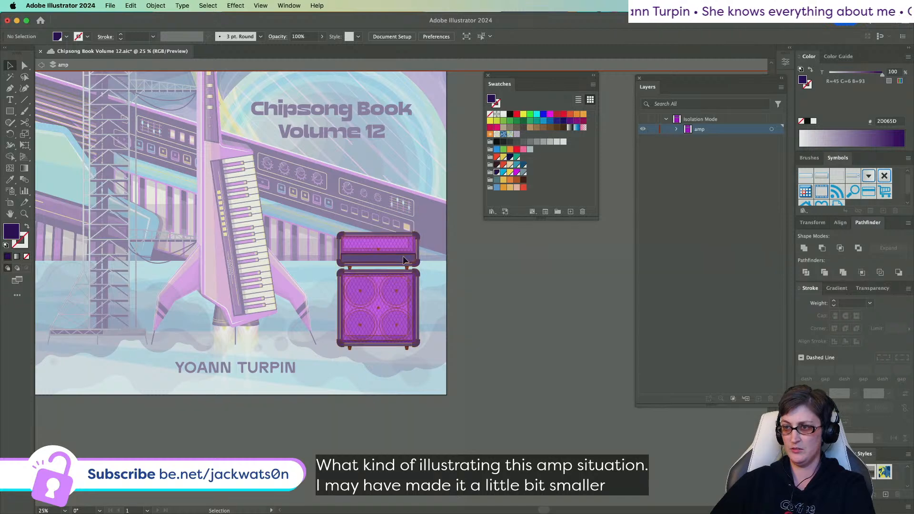
click(404, 256)
key(super+b)
click(459, 335)
scroll(405, 266, up, 2)
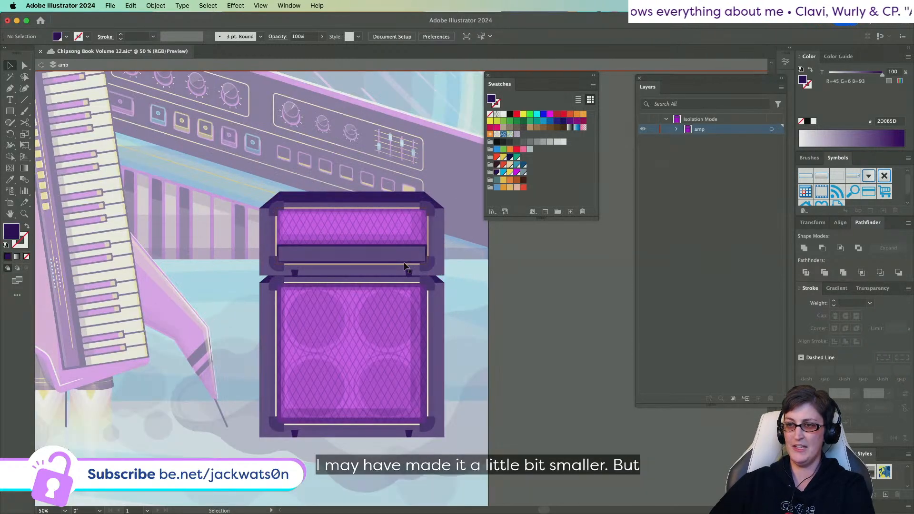
- Try moving the detailed amp and the plain block apart, undoing each move
drag(350, 275, 501, 286)
scroll(501, 286, right, 3)
key(super+z)
click(241, 182)
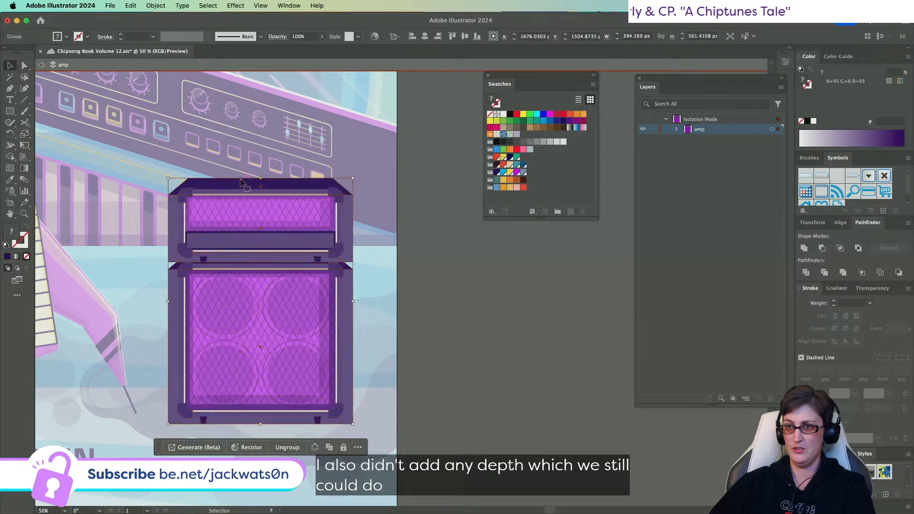
drag(302, 185, 40, 185)
key(super+z)
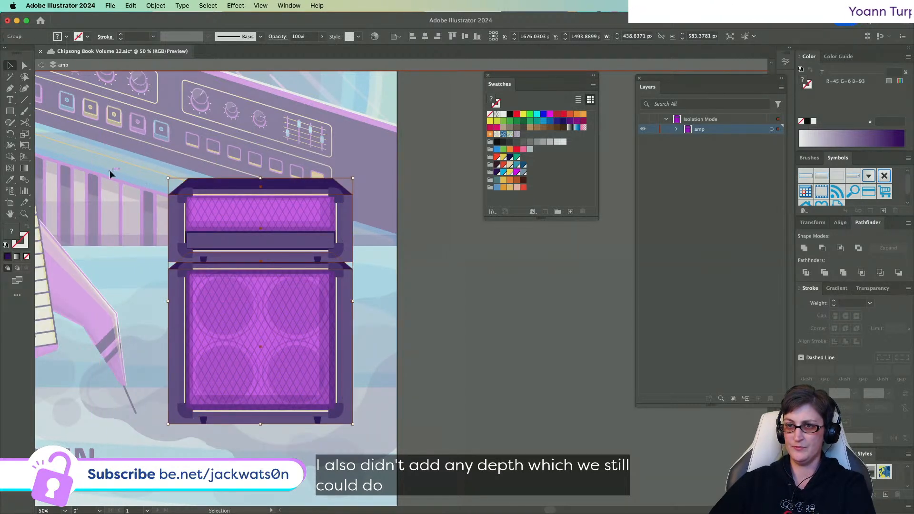
- Hide the plain block's group in the amp layer and leave isolation mode
click(110, 171)
scroll(117, 173, down, 1)
click(215, 183)
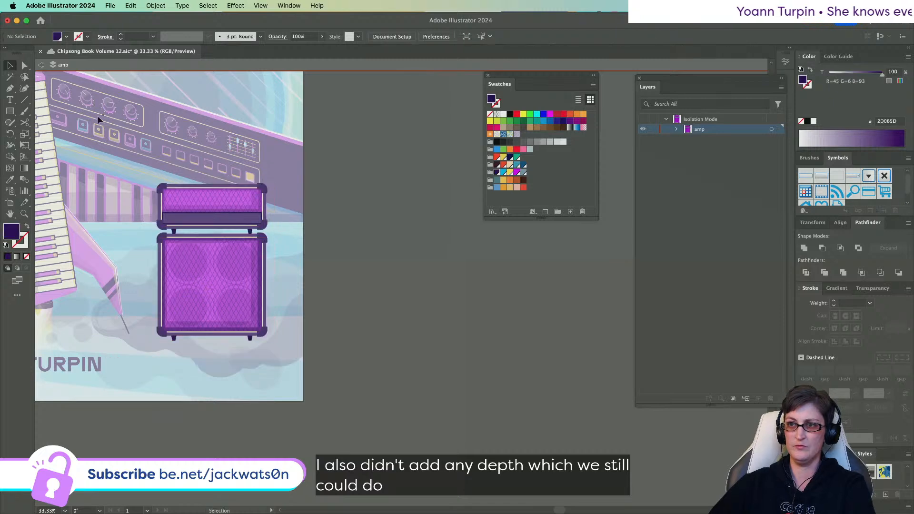
click(677, 129)
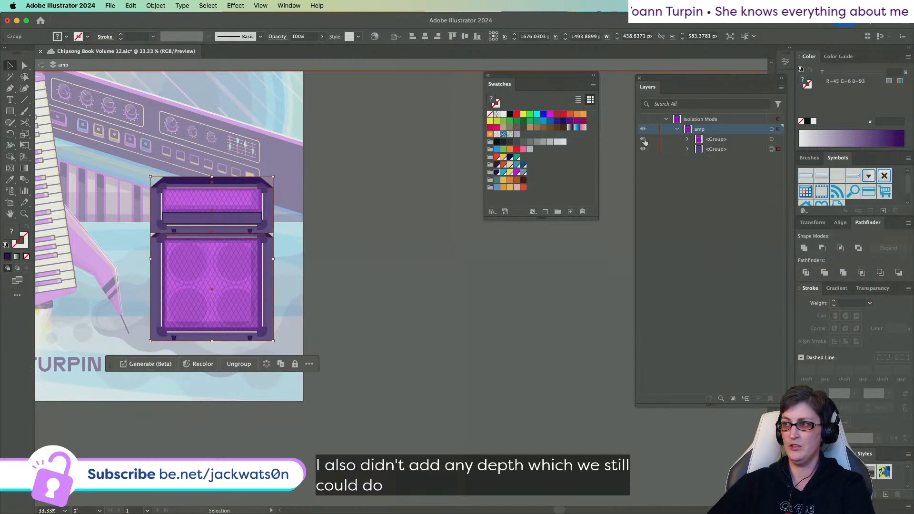
click(644, 149)
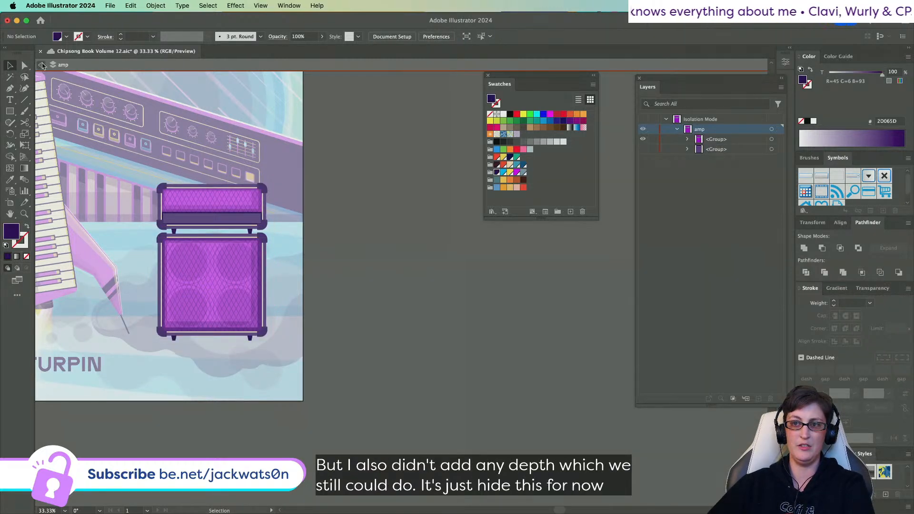
click(42, 66)
- Check the detailed amp against the whole poster and save the document
scroll(97, 256, left, 10)
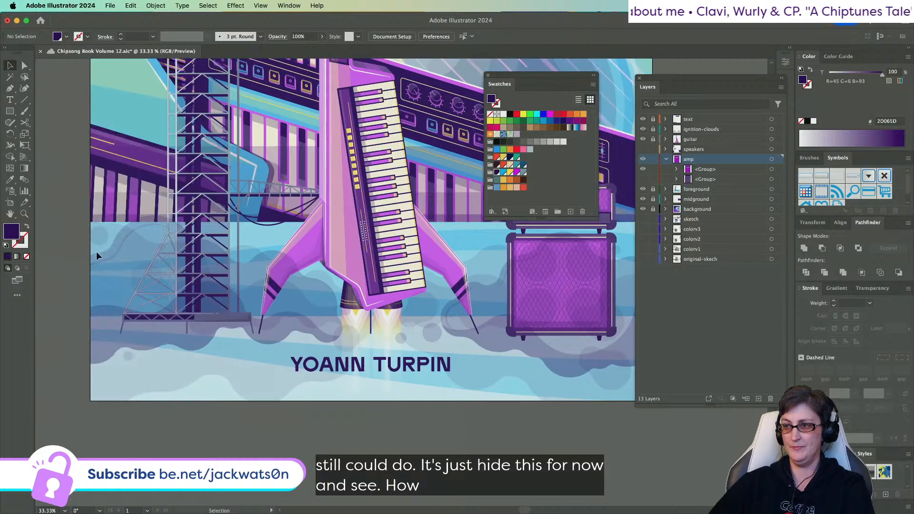
scroll(284, 198, up, 3)
scroll(273, 199, right, 4)
scroll(273, 199, down, 2)
scroll(273, 202, up, 3)
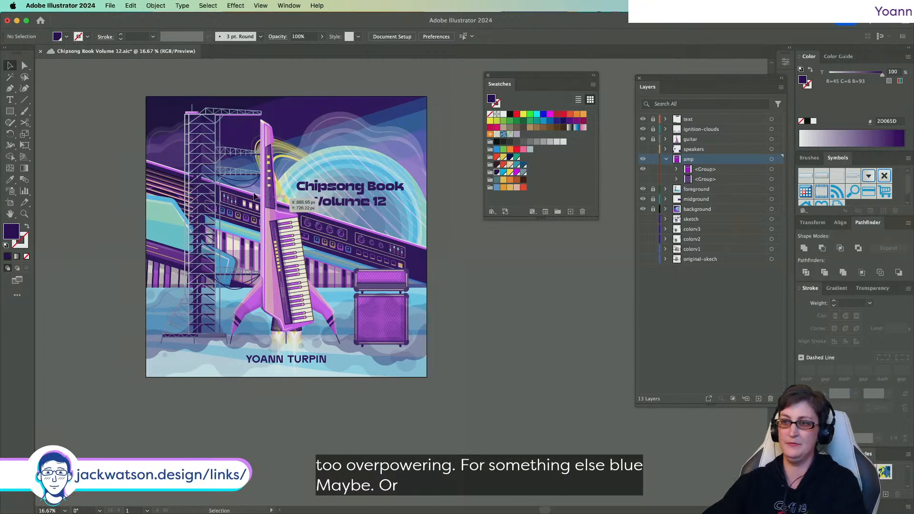
key(super+s)
- Isolate the amp layer for editing, keeping the plain block's group hidden
scroll(292, 308, up, 2)
scroll(291, 314, right, 3)
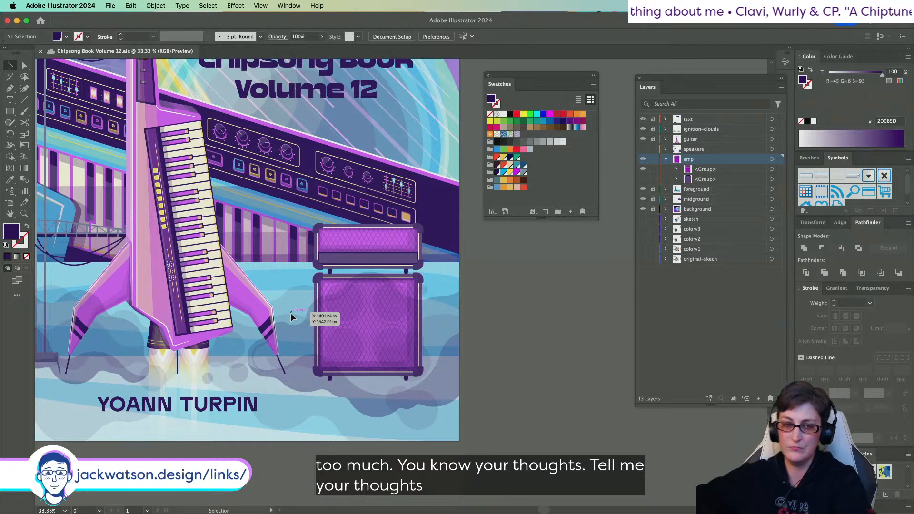
double_click(264, 333)
click(508, 267)
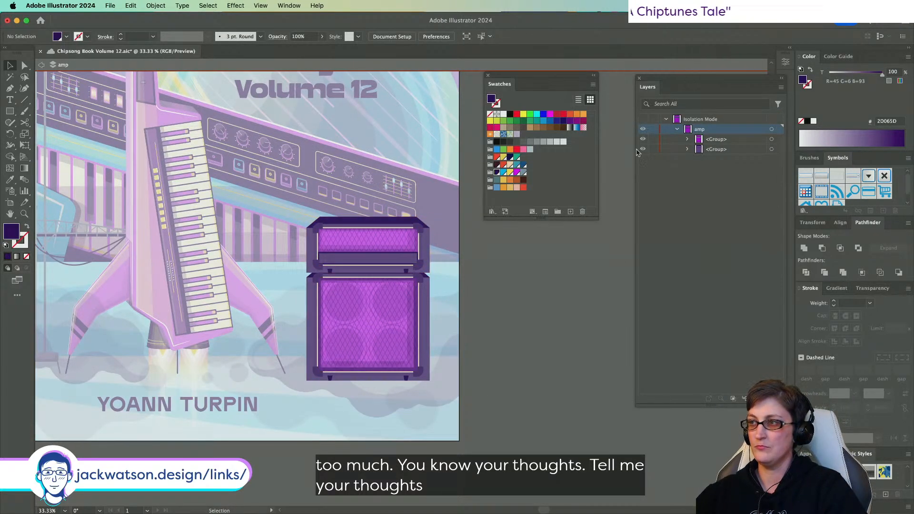
scroll(402, 236, up, 4)
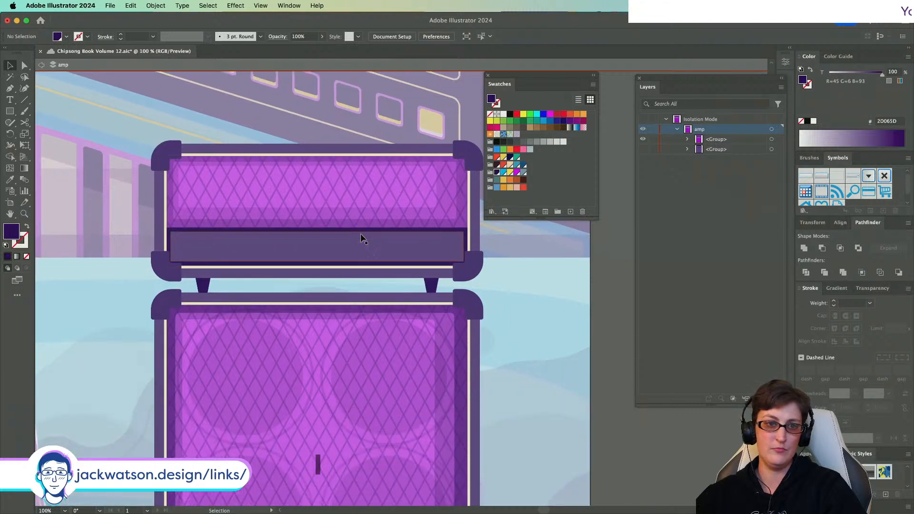
- Duplicate the cabinet's magenta panel in place and give the copy the dark translucent shade sampled from the amp head
click(687, 139)
click(699, 179)
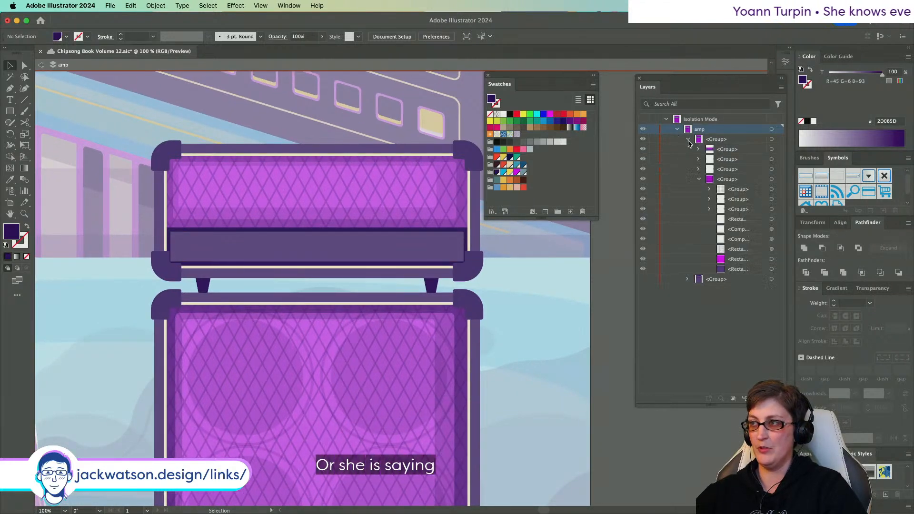
click(772, 260)
click(699, 149)
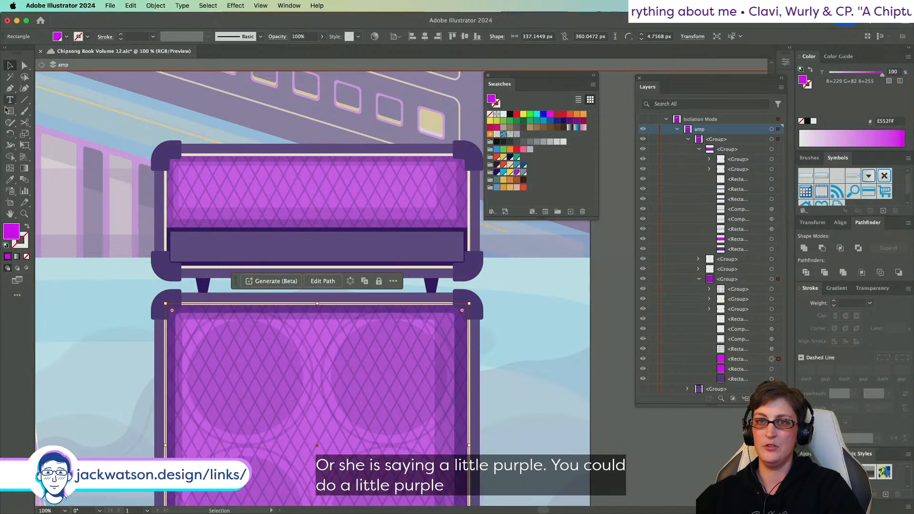
click(6, 181)
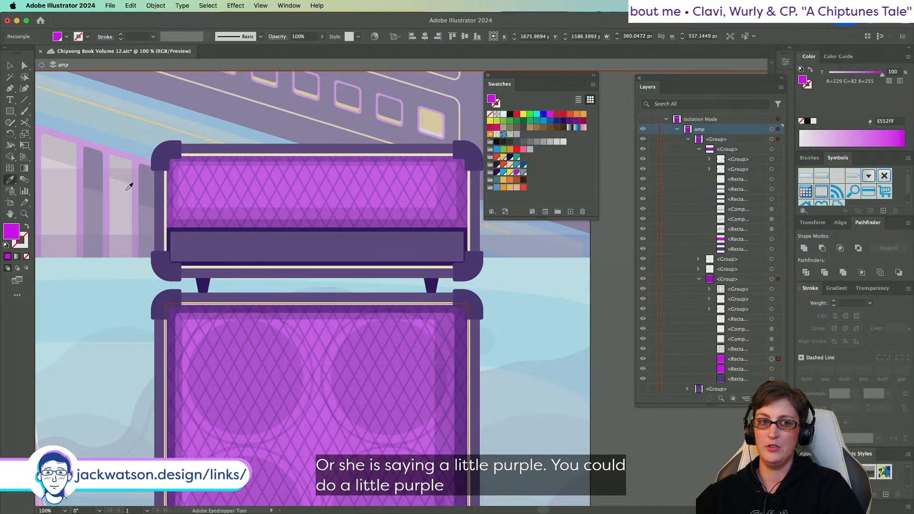
click(250, 212)
- Set the dark overlay on the cabinet panel to 25% opacity
scroll(181, 186, down, 5)
scroll(182, 185, left, 3)
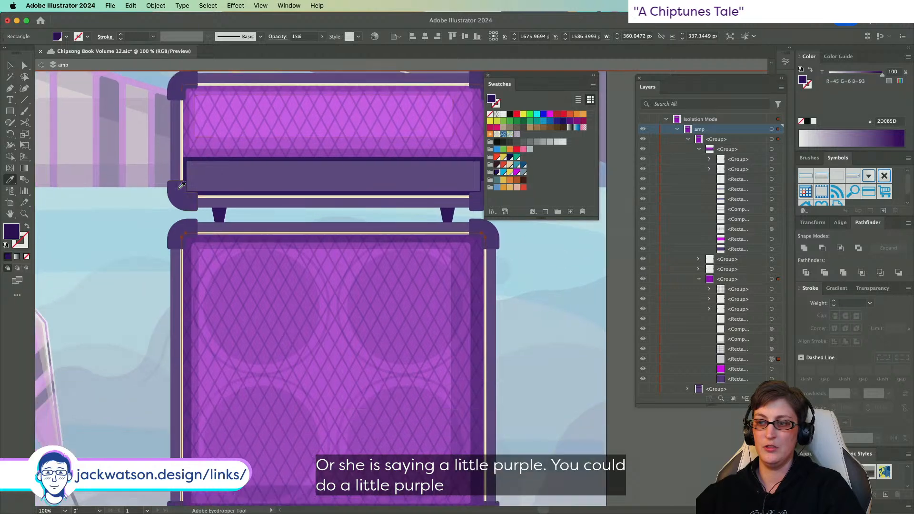
scroll(181, 185, down, 2)
scroll(181, 185, right, 2)
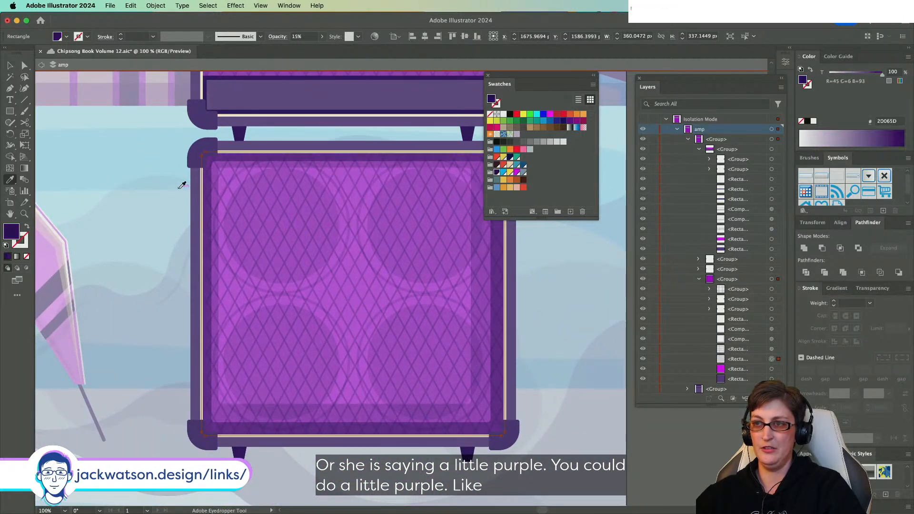
text(25)
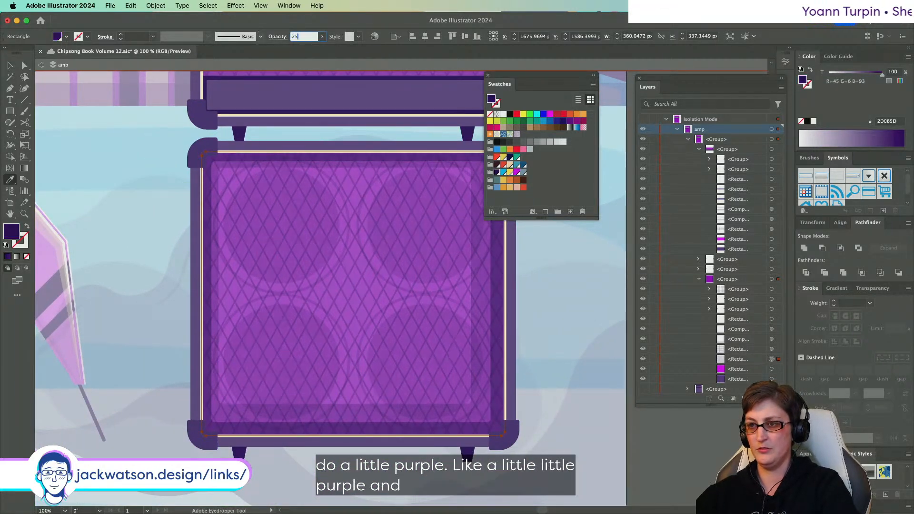
- Leave isolation mode and examine how the darkened cabinet reads against the rest of the poster
scroll(372, 195, left, 5)
scroll(314, 190, down, 3)
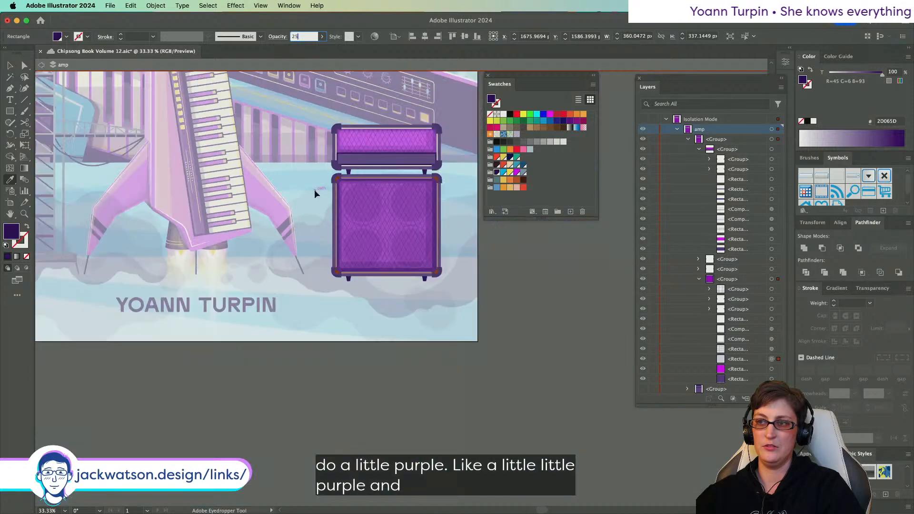
scroll(286, 185, left, 1)
click(40, 68)
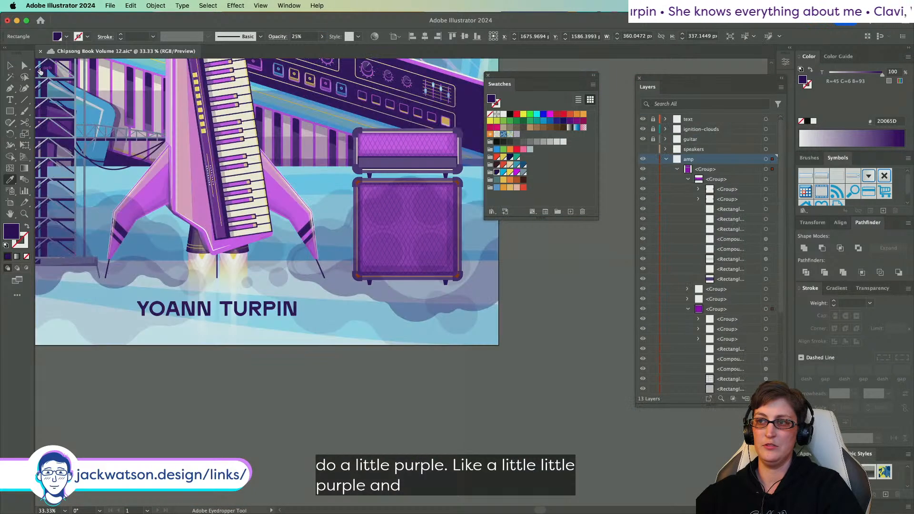
scroll(142, 105, up, 5)
scroll(142, 106, left, 3)
scroll(141, 105, down, 1)
scroll(142, 106, up, 4)
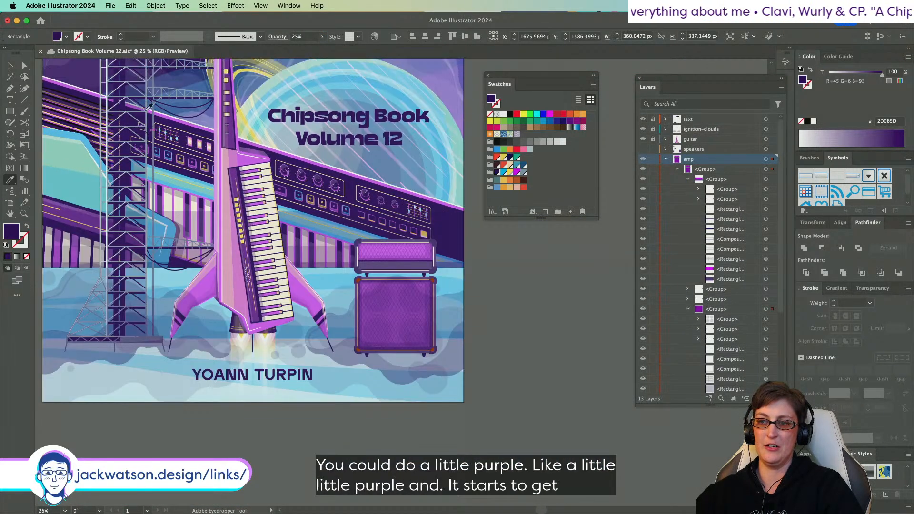
scroll(215, 150, down, 1)
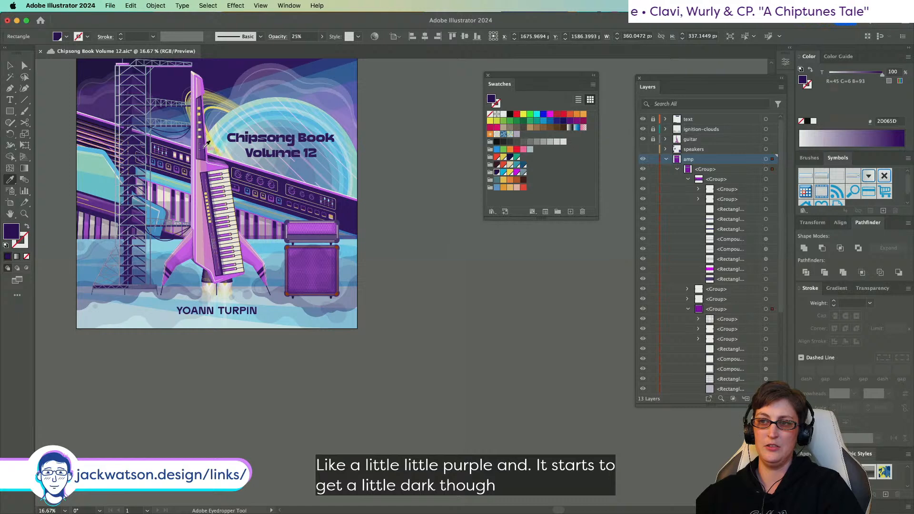
scroll(208, 142, left, 2)
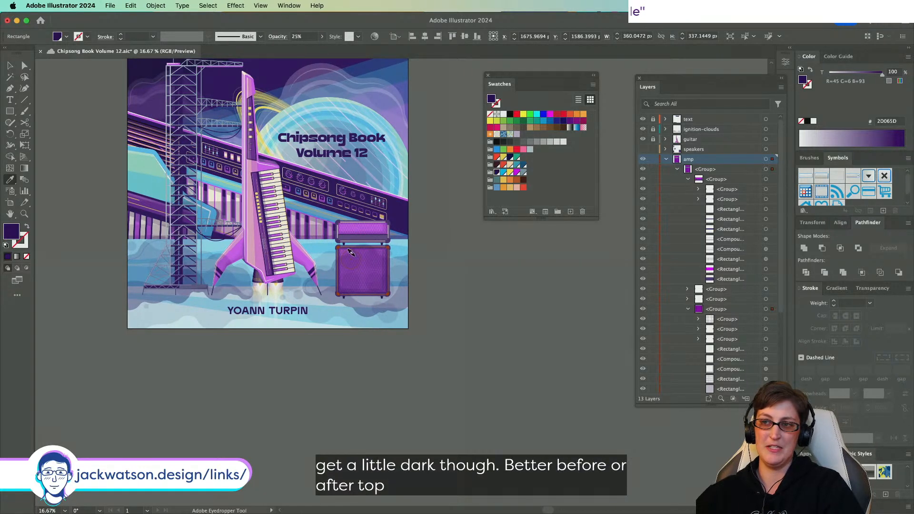
scroll(328, 209, up, 1)
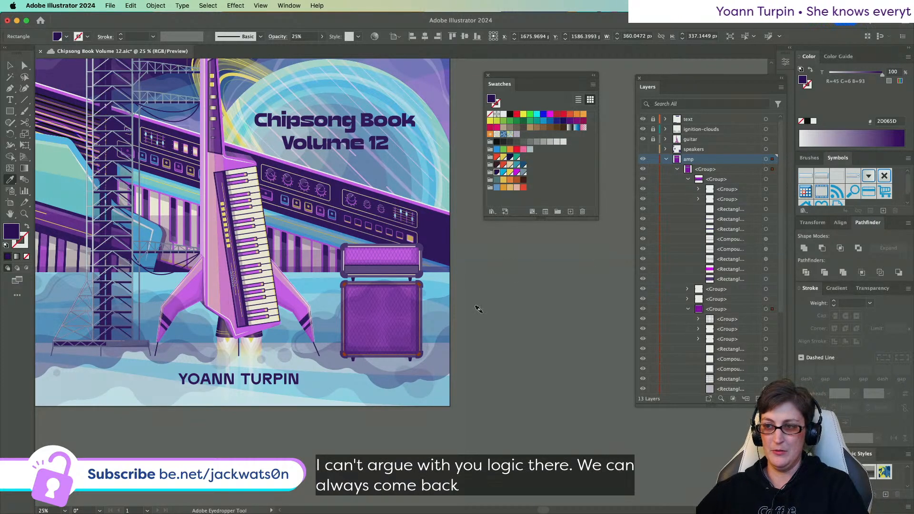
- Undo the cabinet overlay's opacity change and sampled shade, returning to the isolated amp layer
key(super+1)
key(super+z)
key(super+z)
key(super+z)
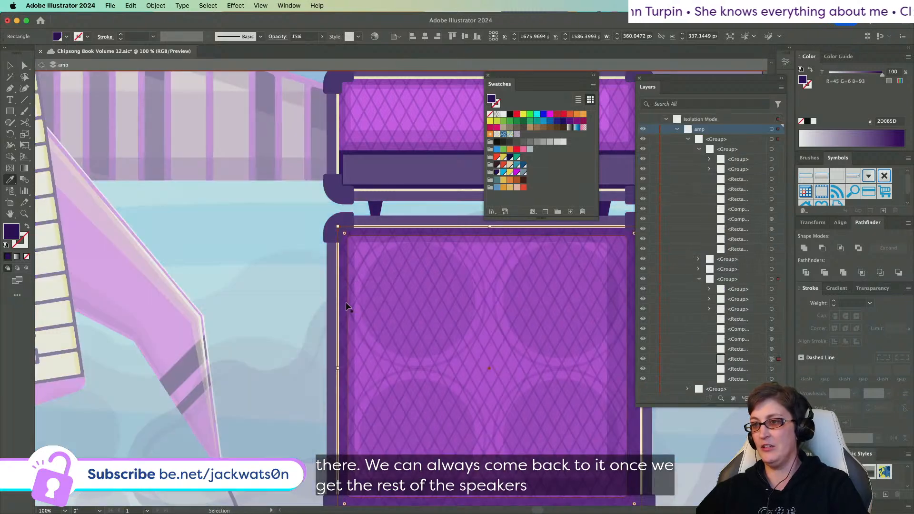
key(super+z)
key(super+z)
key(super+z)
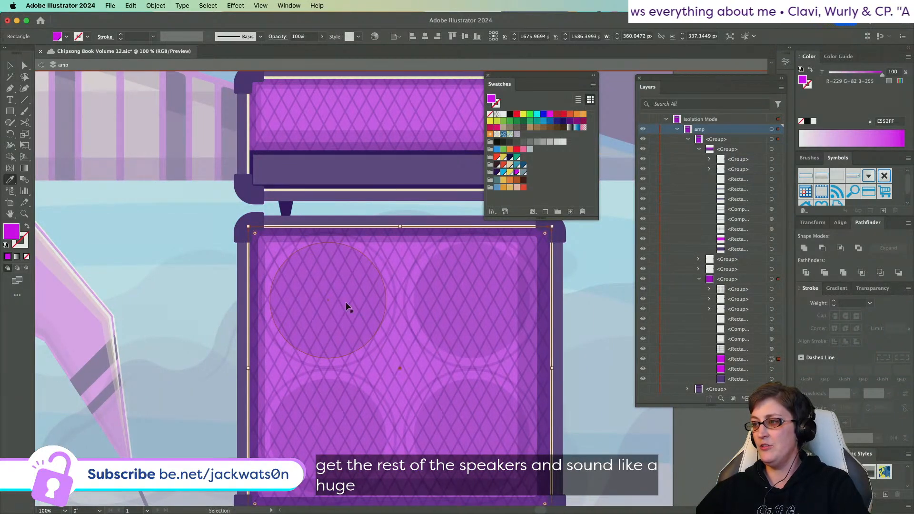
- Show the plain block's group again, collapse the detailed amp's group and lock it
scroll(347, 304, down, 1)
scroll(342, 300, down, 1)
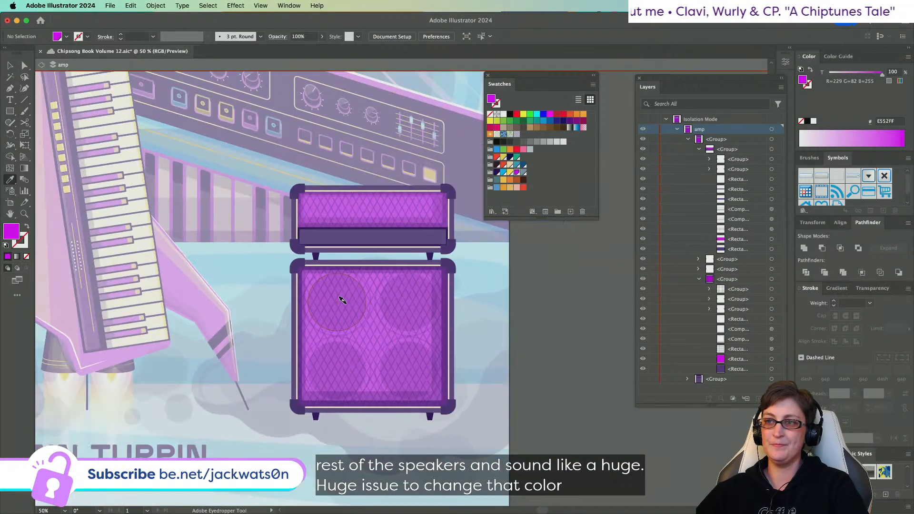
click(643, 380)
key(v)
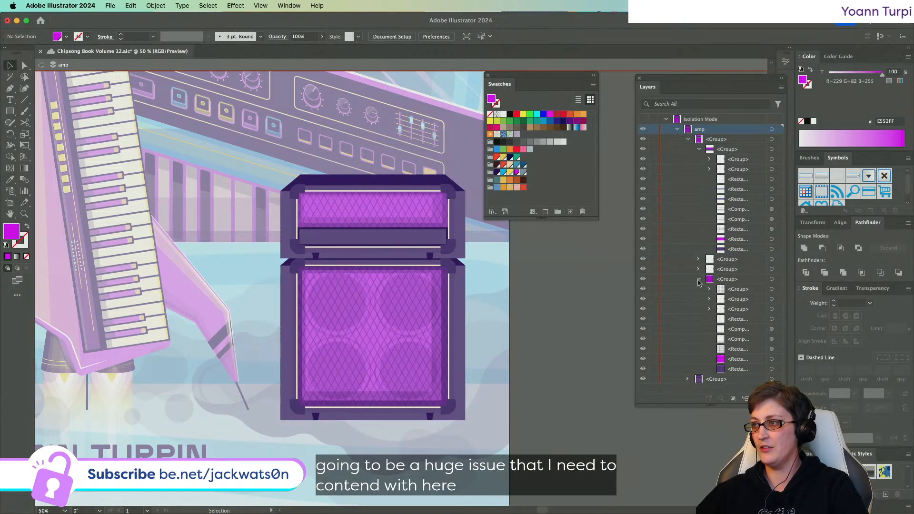
click(698, 280)
click(687, 139)
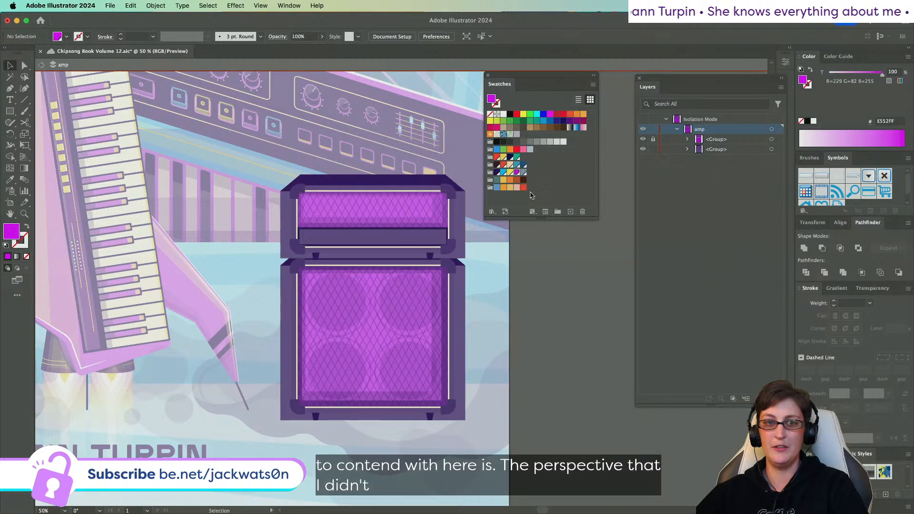
- Duplicate the plain block's group in place, directly in front of the original and behind the detailed amp
click(772, 150)
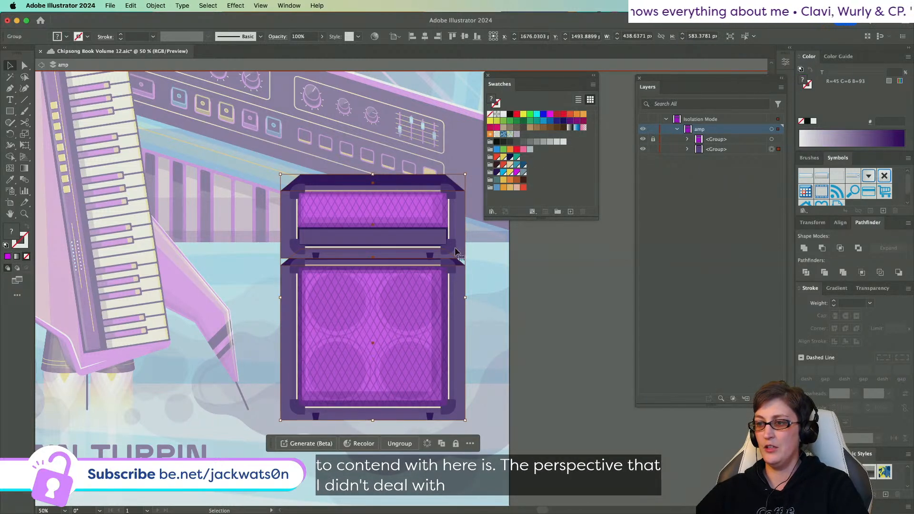
scroll(441, 233, right, 2)
scroll(422, 210, up, 2)
scroll(422, 210, up, 2)
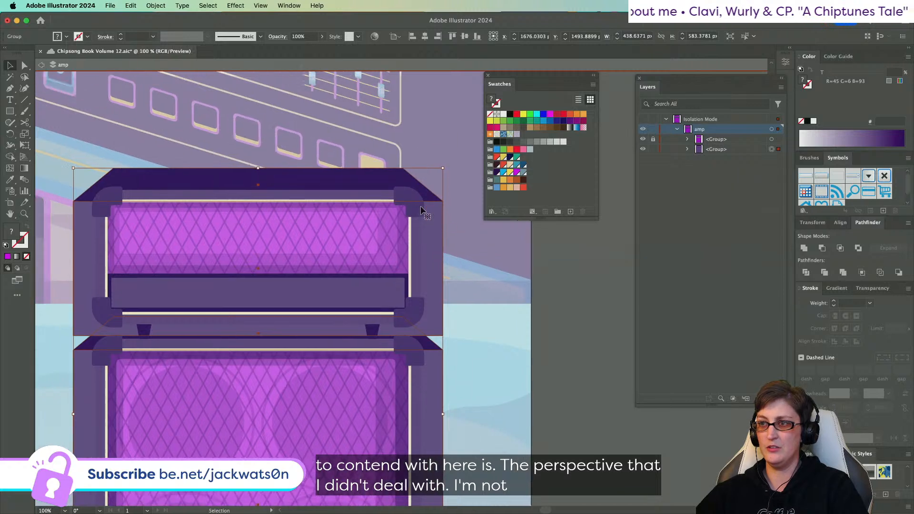
drag(435, 227, 437, 217)
key(super+z)
key(super+f)
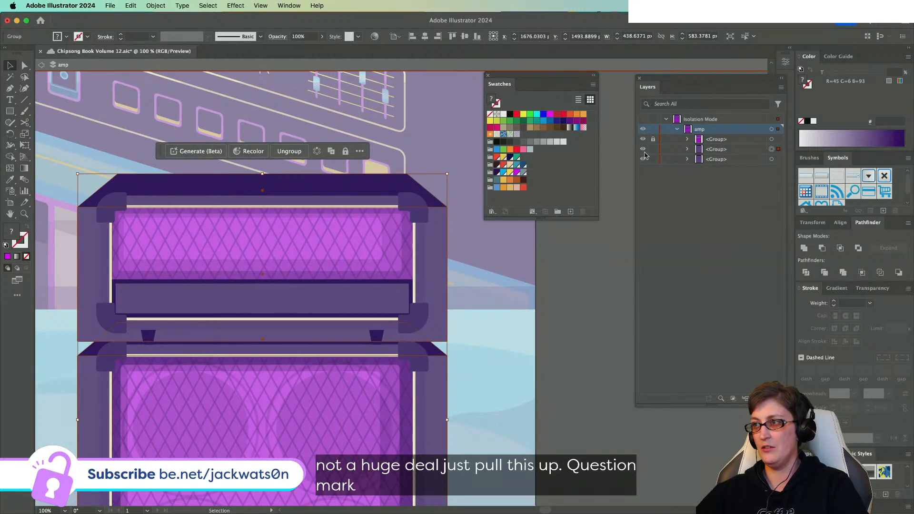
key(super+z)
key(super+f)
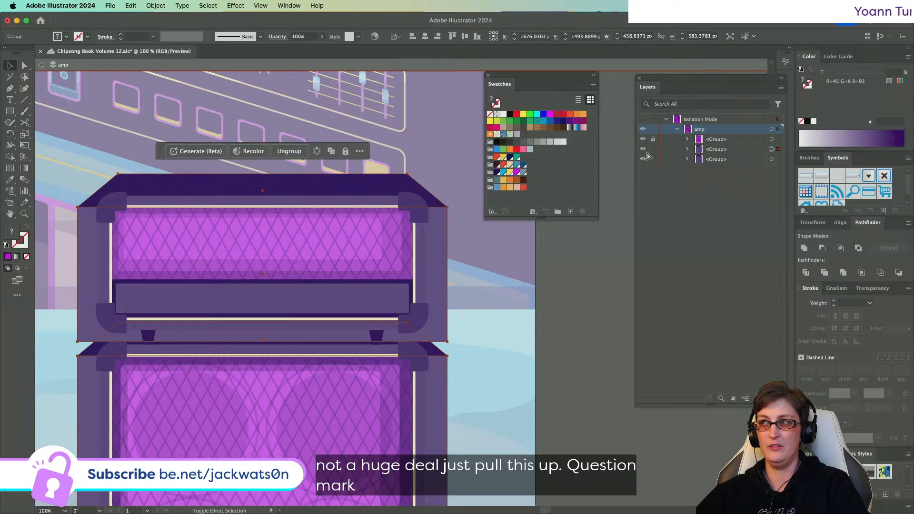
- Hide the original plain block's group and move its copy up about 16 px behind the detailed amp
click(643, 150)
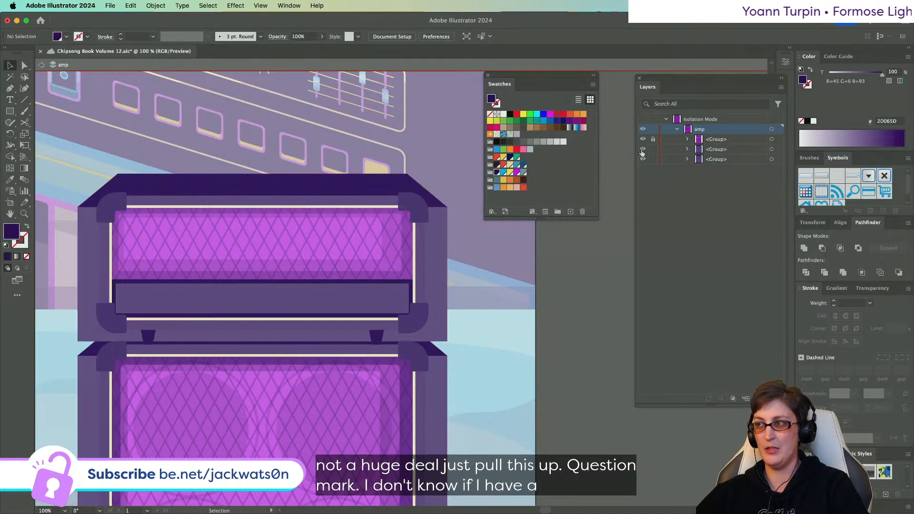
click(343, 181)
drag(332, 184, 331, 177)
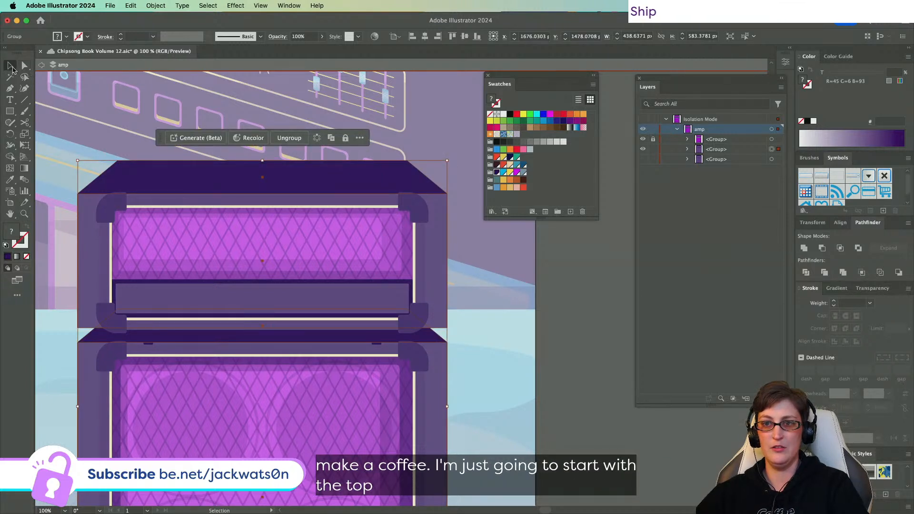
- Narrow the plain block's copy symmetrically to about 394 px, the detailed amp's width, and lower the head's rear top edge by about 17 px
click(25, 144)
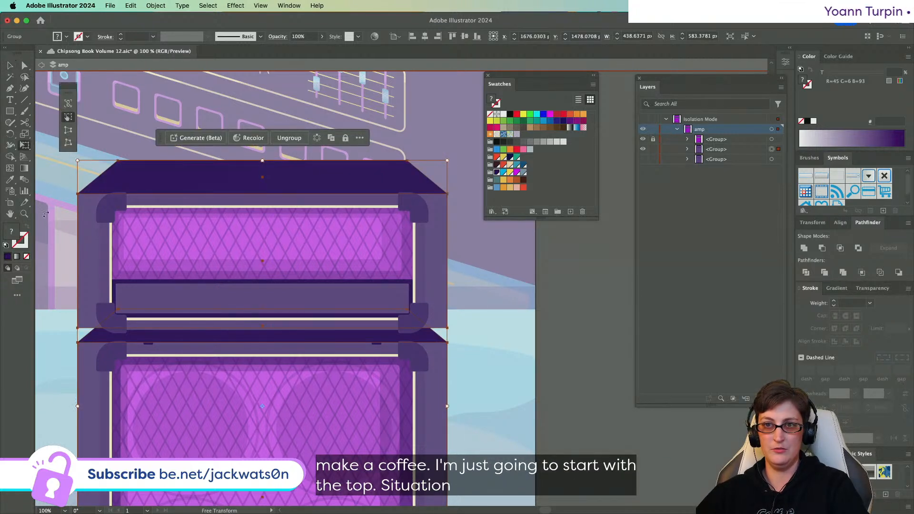
click(10, 65)
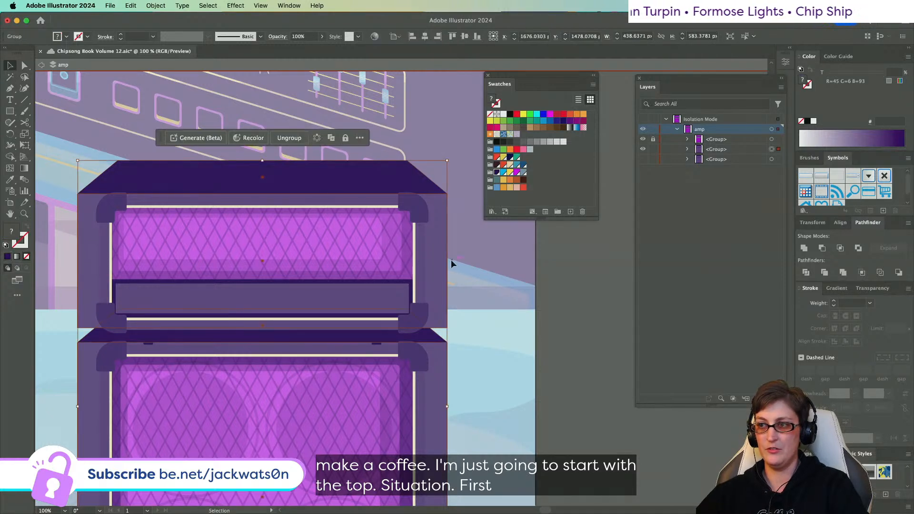
drag(447, 407, 429, 408)
click(22, 66)
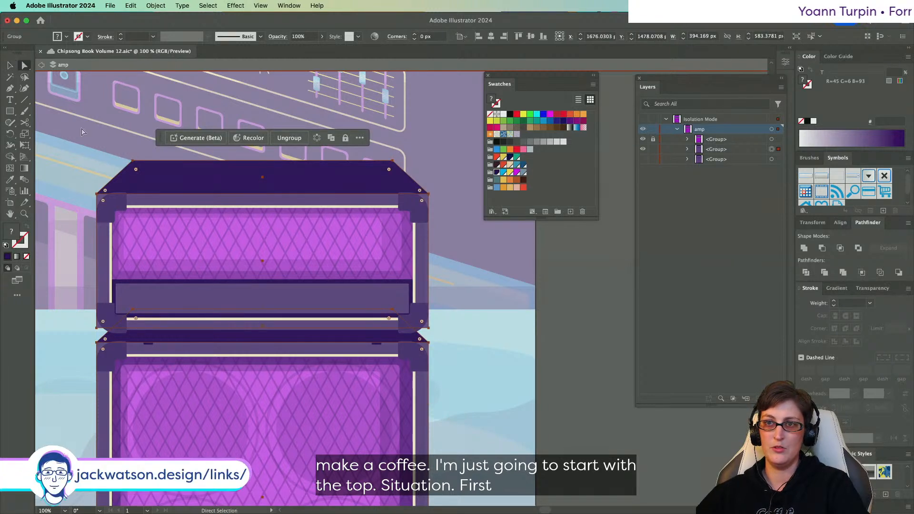
drag(392, 161, 392, 177)
click(343, 165)
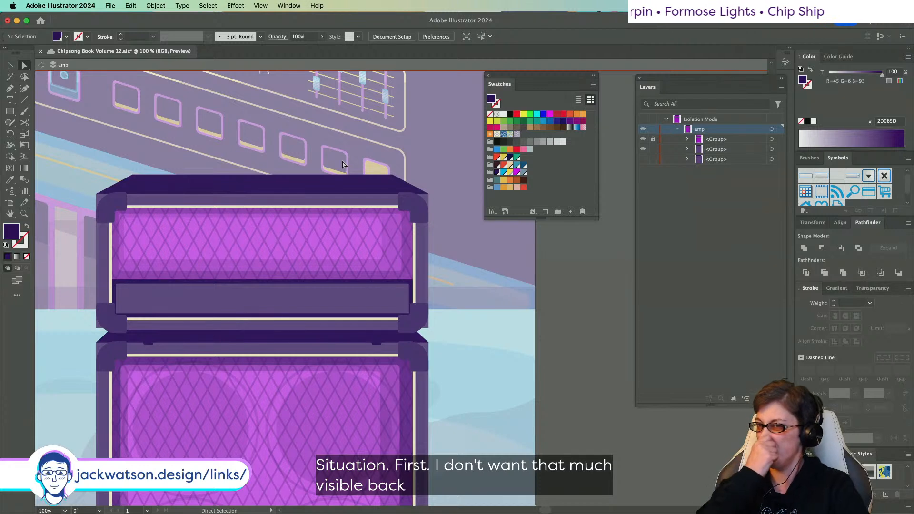
- Reduce the opacity of the plain block's copy to 17% and lock its group
click(761, 150)
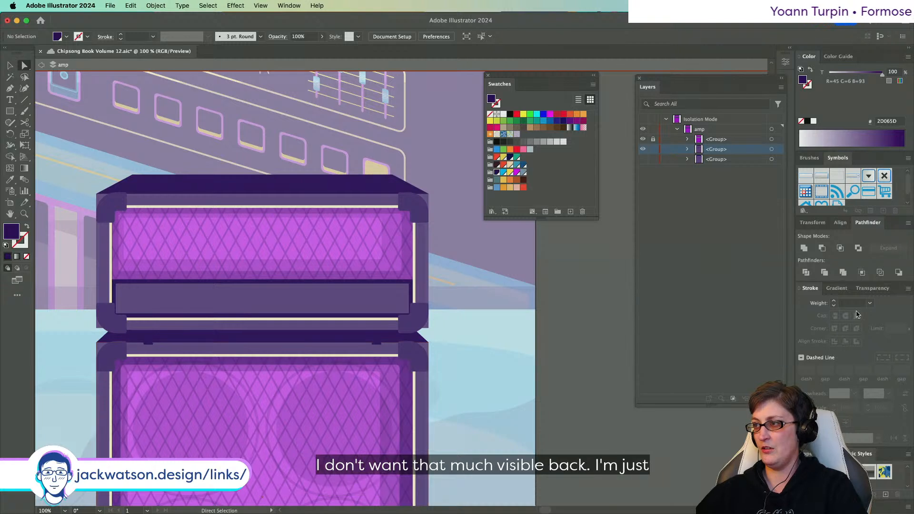
click(873, 288)
click(899, 305)
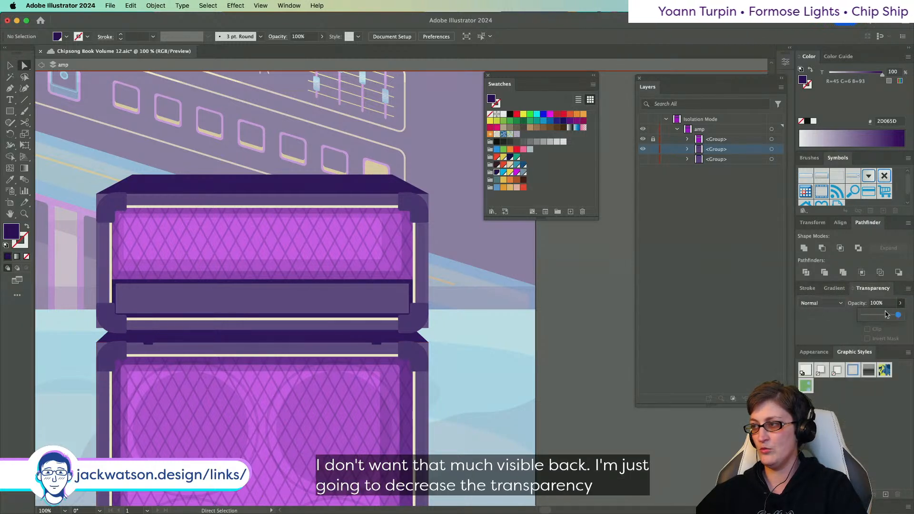
drag(900, 315, 865, 315)
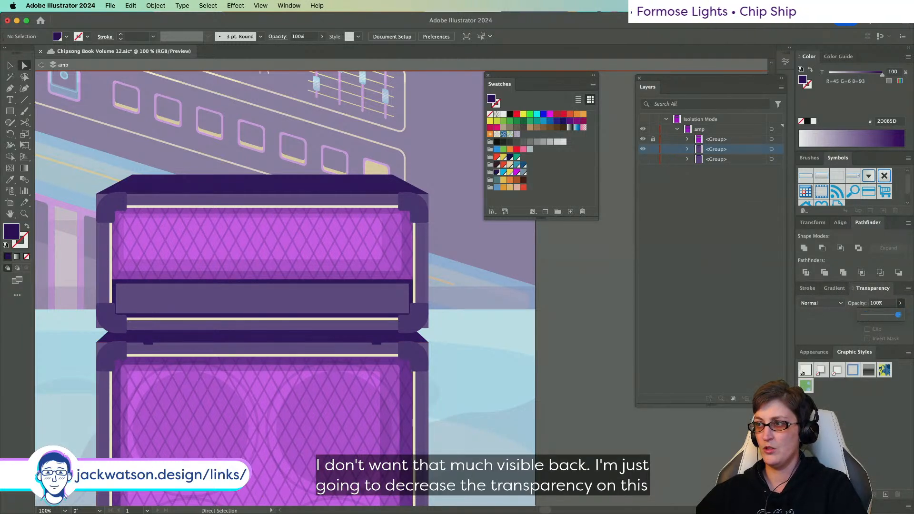
click(772, 149)
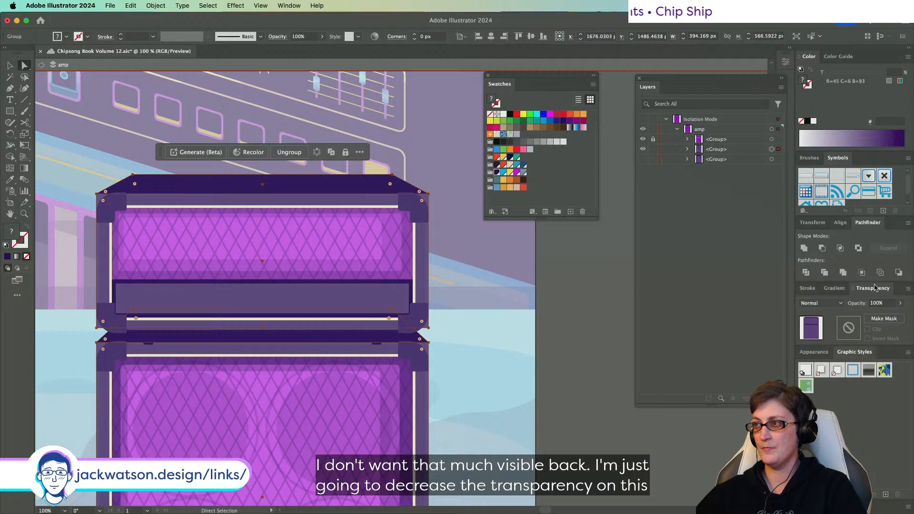
click(900, 303)
drag(899, 316, 870, 318)
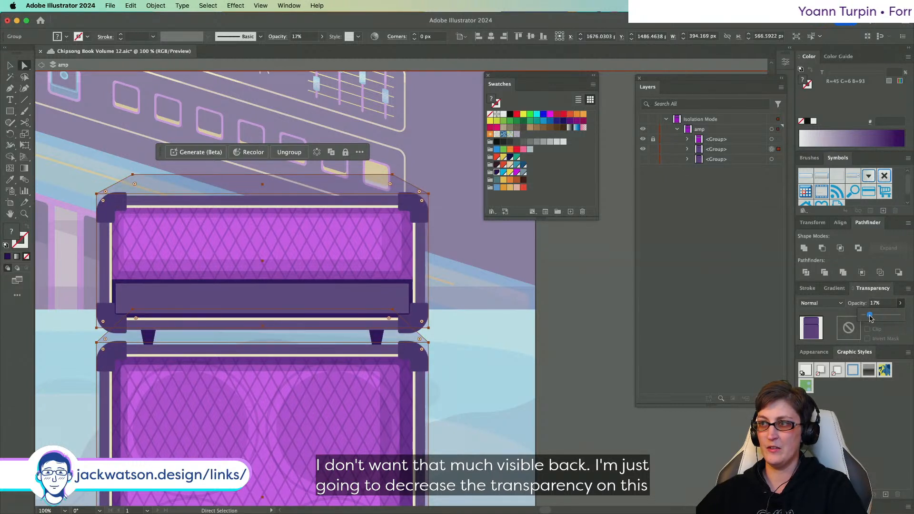
click(653, 152)
- Unlock the detailed amp's group and duplicate the head's body rectangle and top corner pieces in place, in front of everything
scroll(237, 183, up, 2)
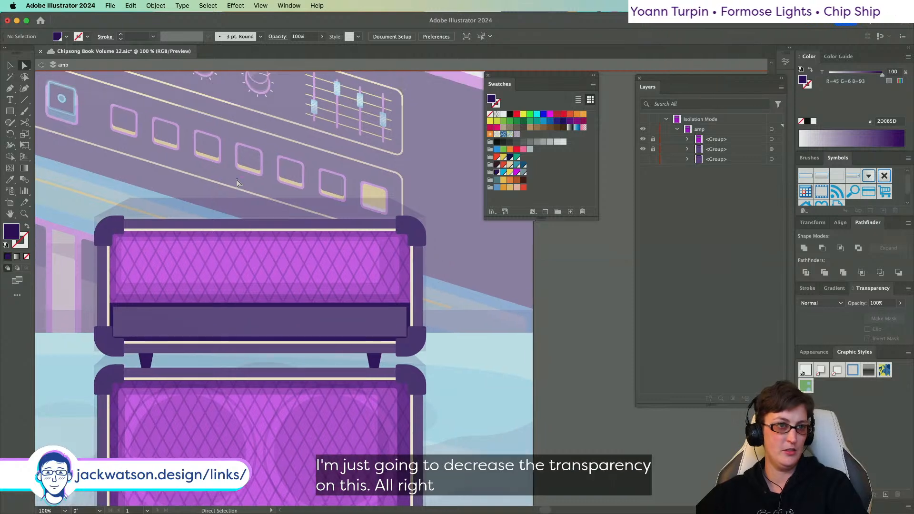
scroll(238, 183, up, 1)
scroll(230, 187, left, 3)
scroll(231, 186, up, 2)
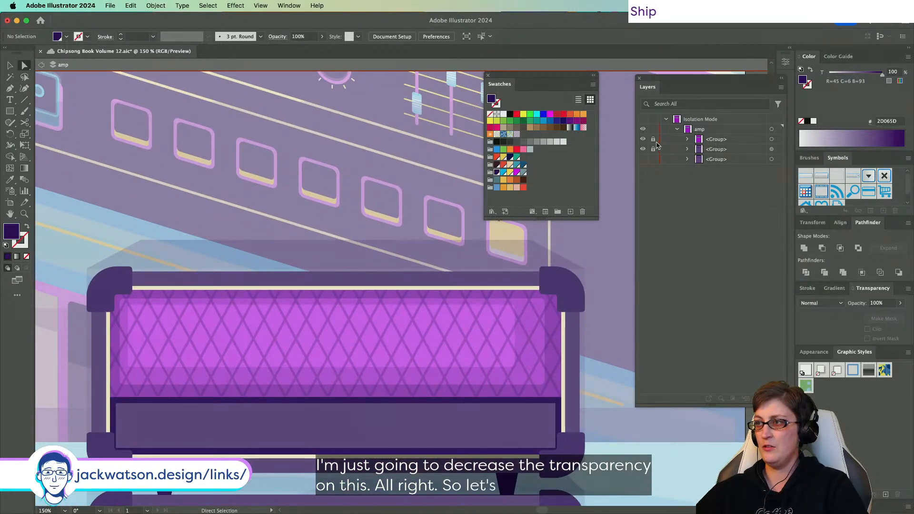
click(552, 286)
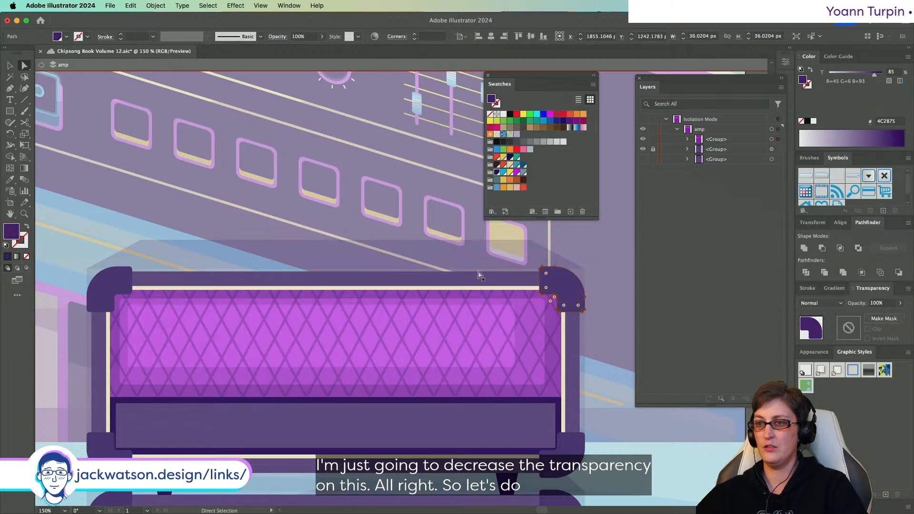
shift+click(124, 281)
key(super+c)
key(super+f)
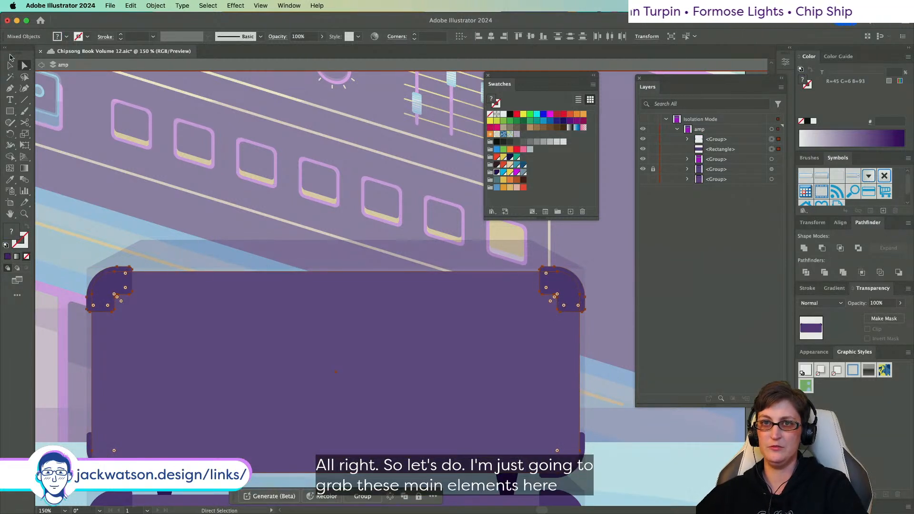
- Move the duplicated body and corners up and scale them to about 312 px wide, fitting the faint block's rear top edge
key(v)
drag(335, 445, 333, 410)
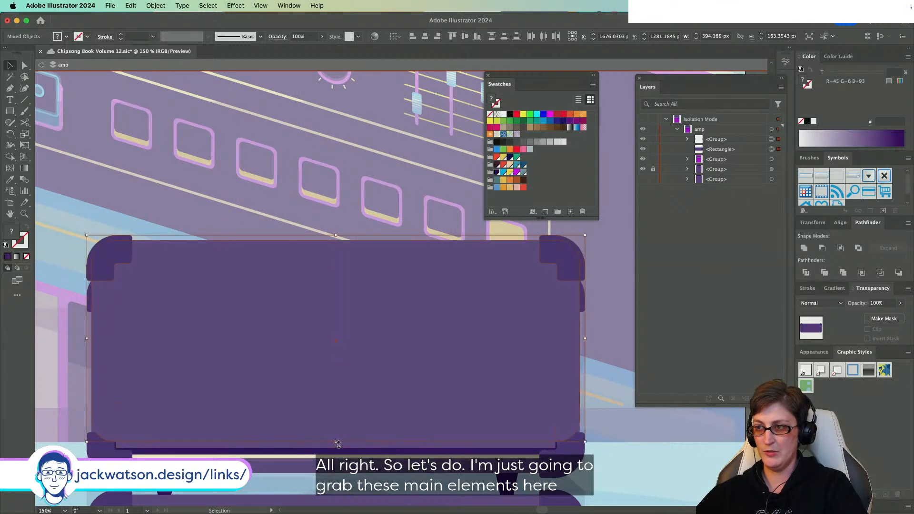
drag(337, 446, 328, 403)
drag(358, 253, 358, 261)
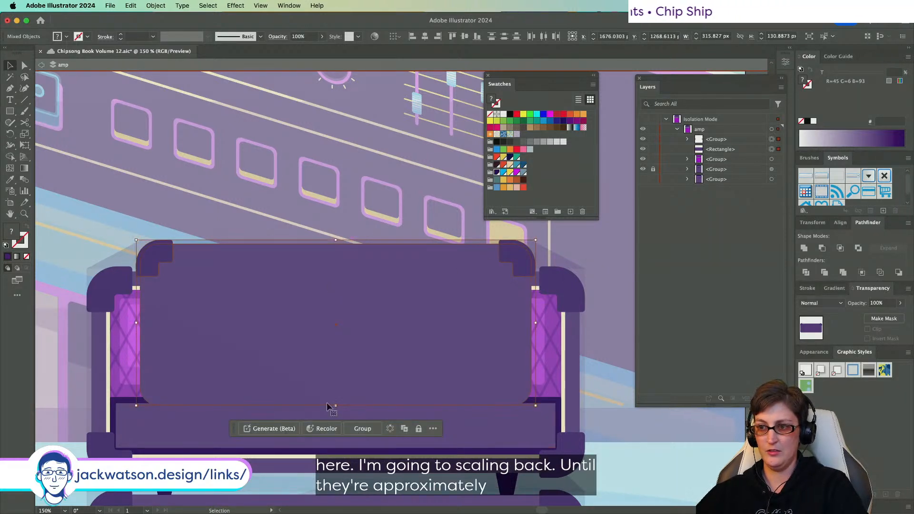
drag(336, 405, 336, 403)
- Send the scaled body and corner pieces behind all the other amp groups, keeping their position
key(super+x)
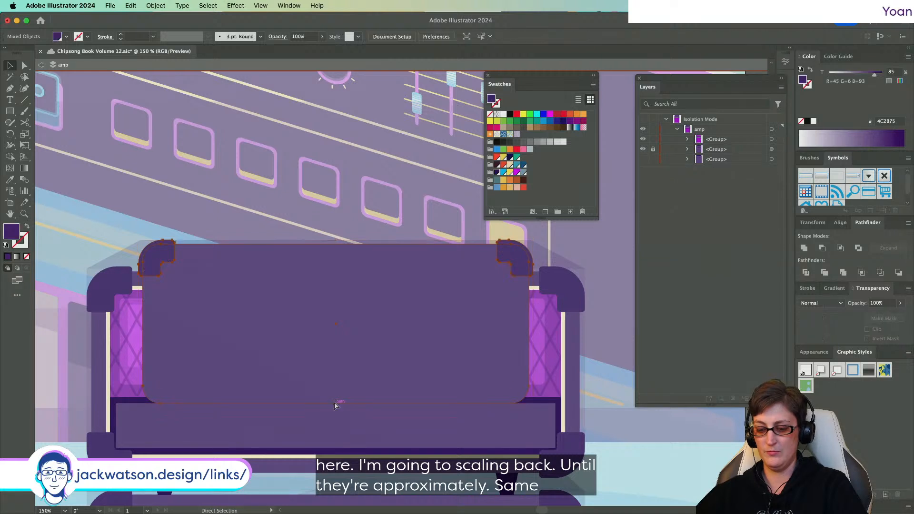
key(super+b)
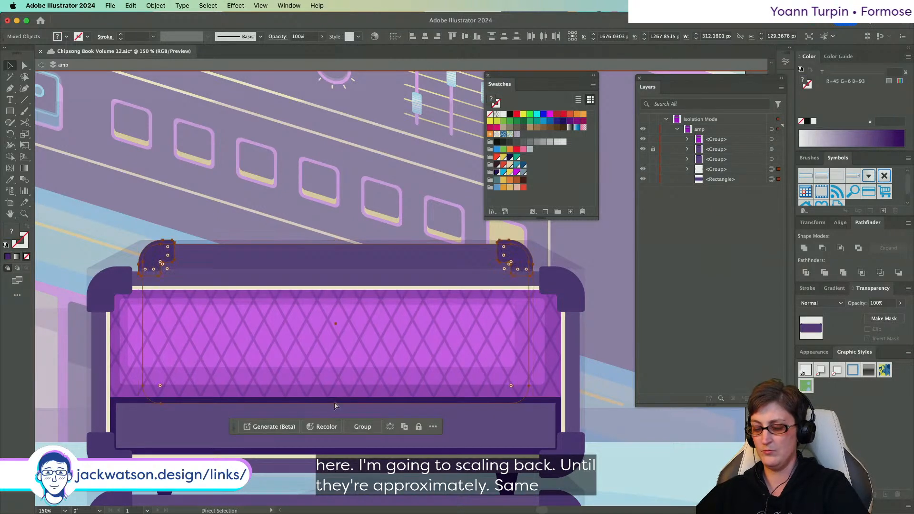
click(327, 227)
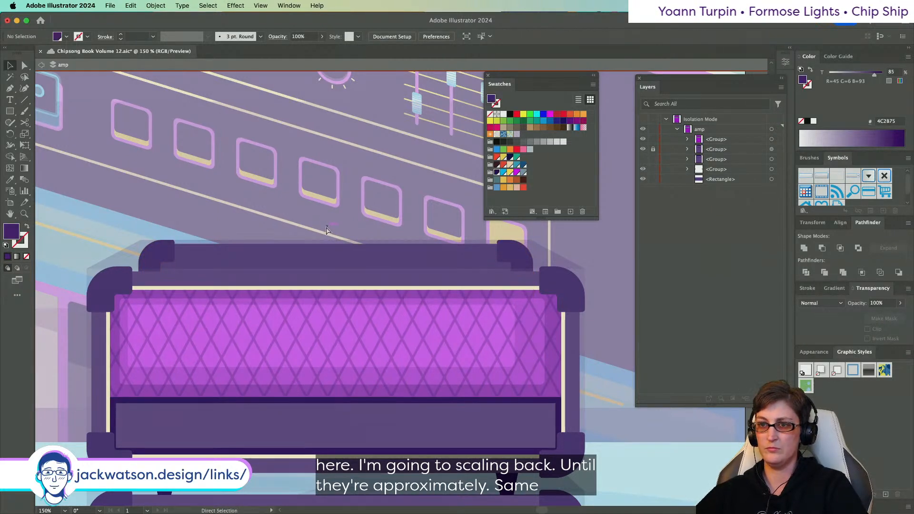
key(super+z)
key(super+shift+z)
click(222, 206)
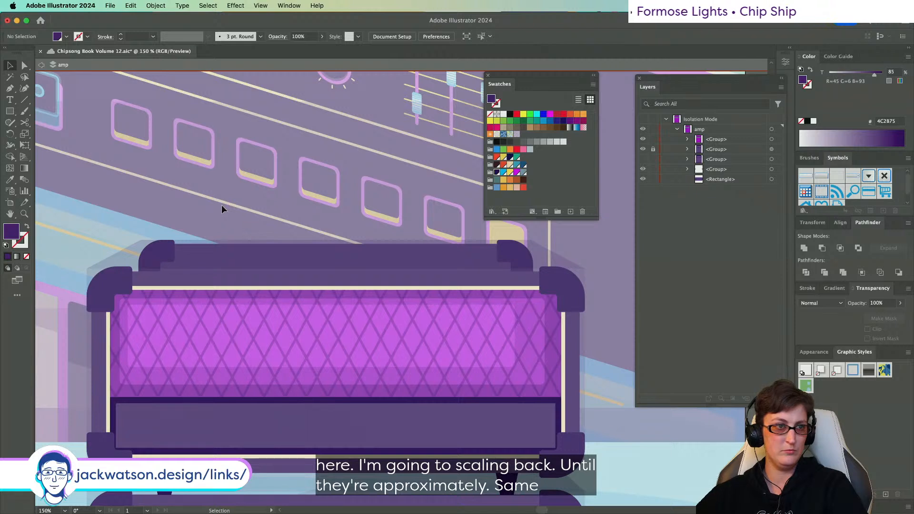
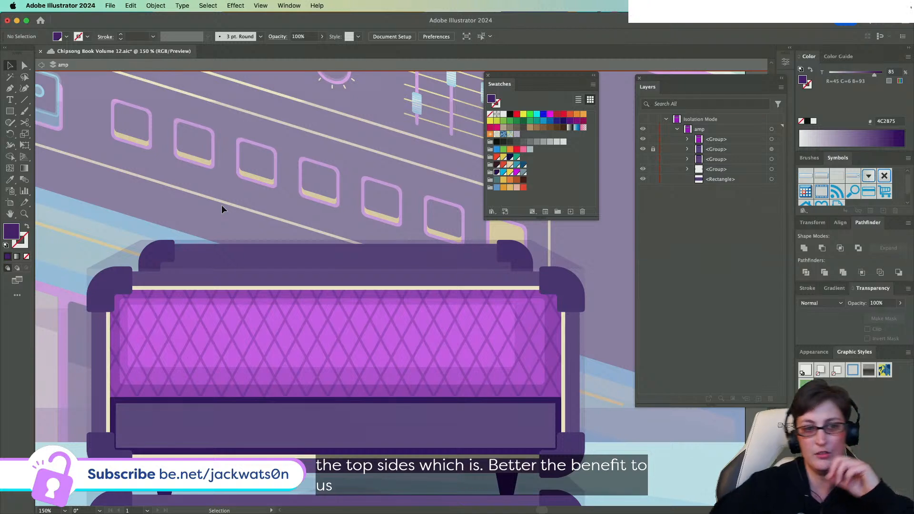
- Duplicate the head's front top corner pieces, scale the copy to about 384 px wide and move it up about 6 px
click(292, 260)
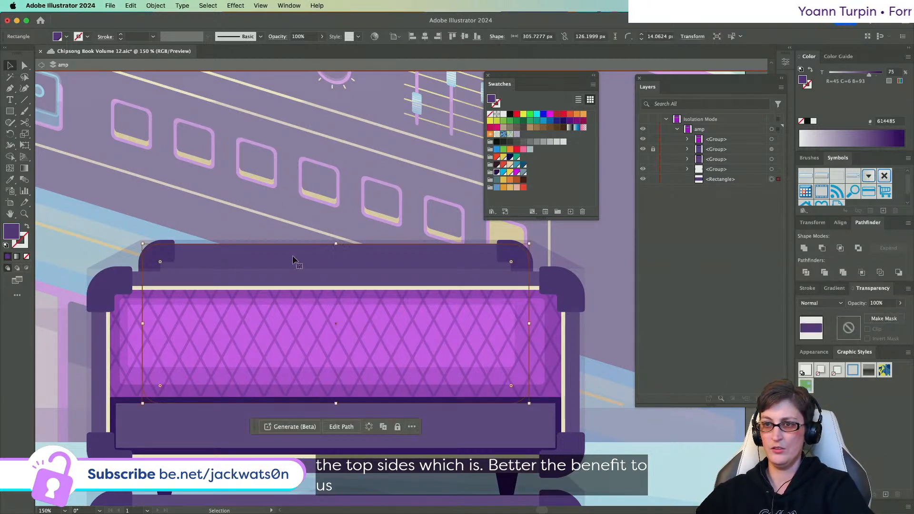
click(230, 217)
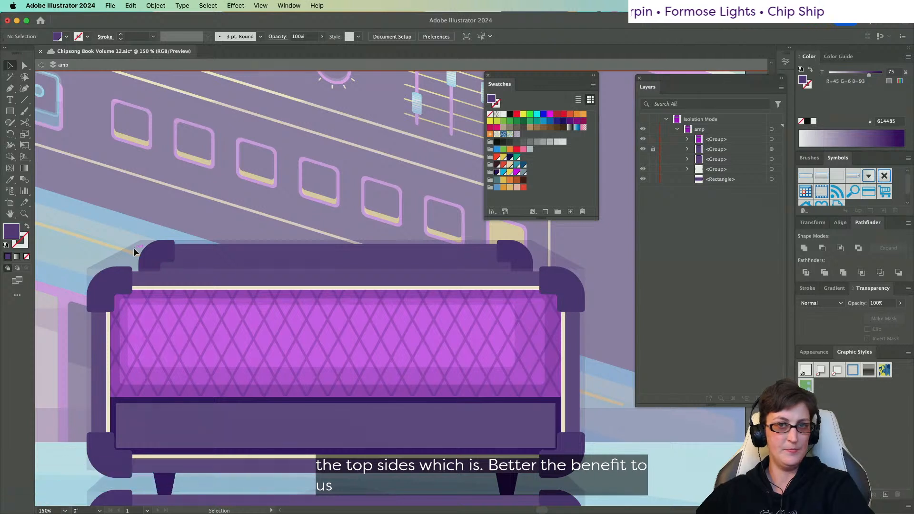
click(567, 280)
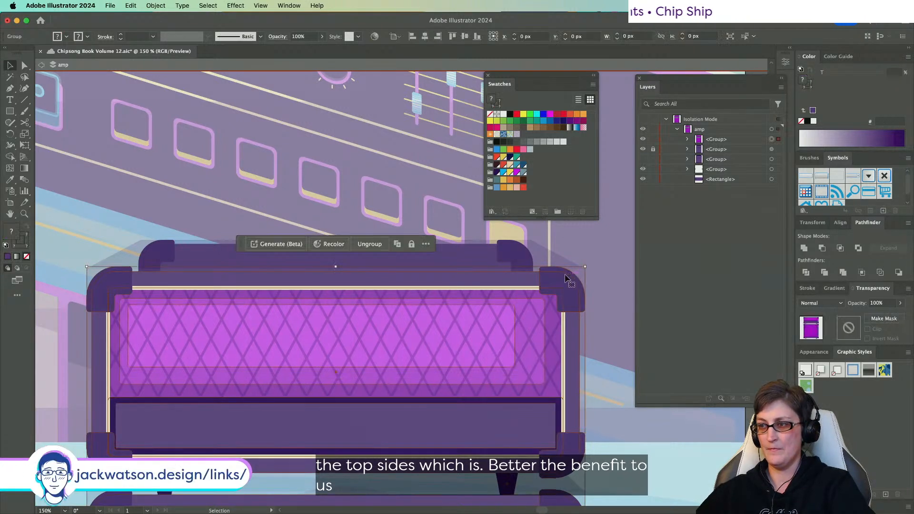
key(super+shift+a)
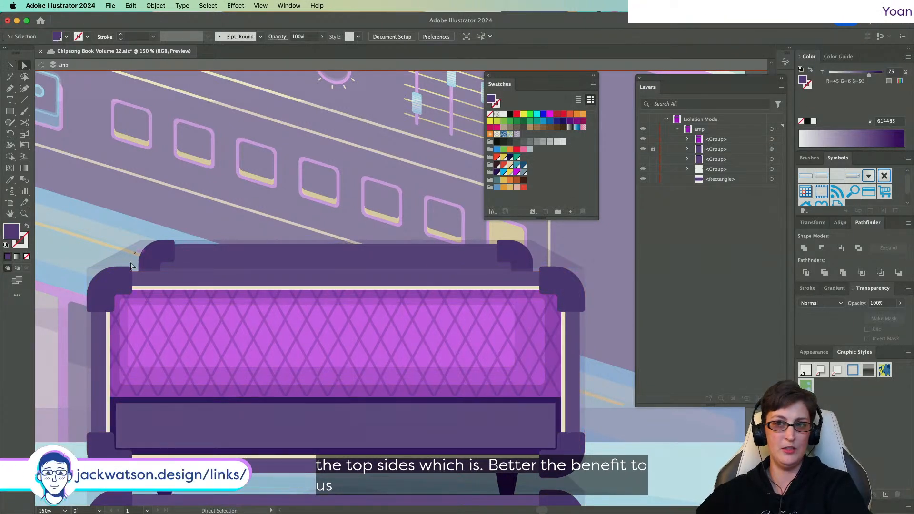
click(107, 291)
click(562, 286)
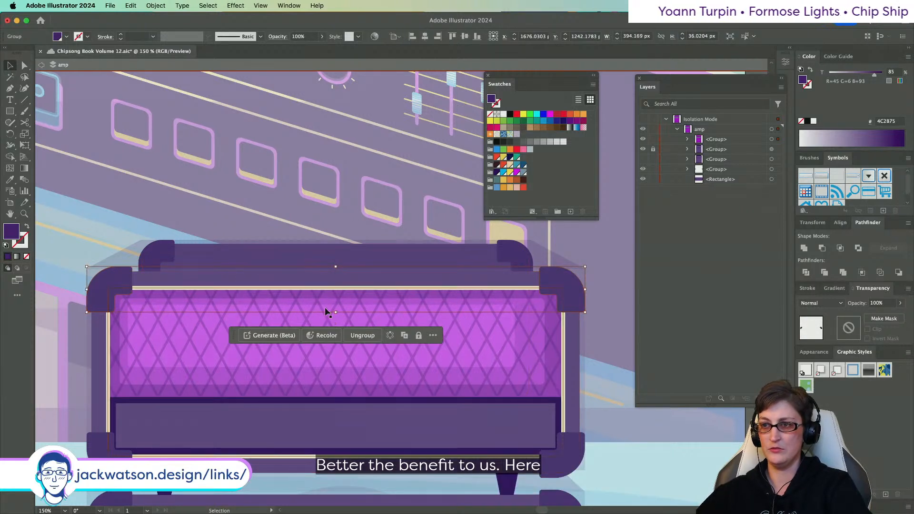
drag(335, 312, 335, 311)
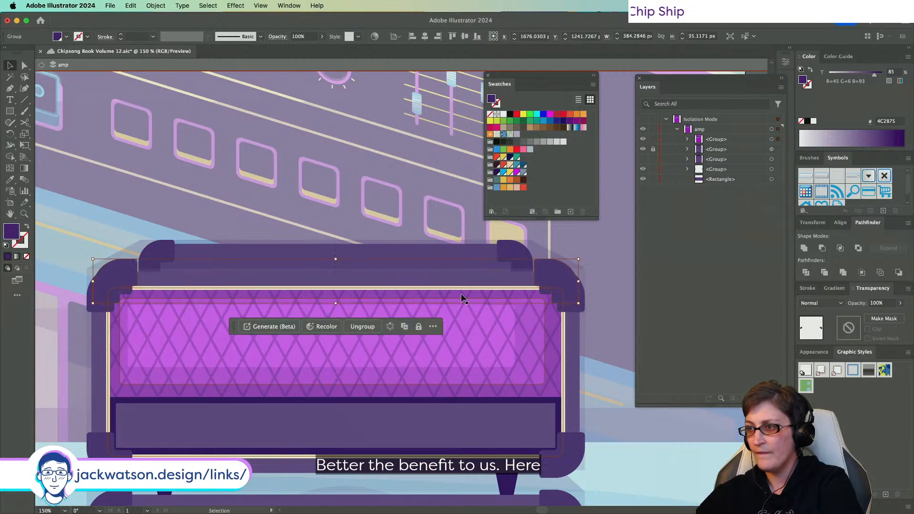
- Place the copied corner pieces just behind the detailed amp's group and set their fill tint to 100%
key(a)
click(562, 280)
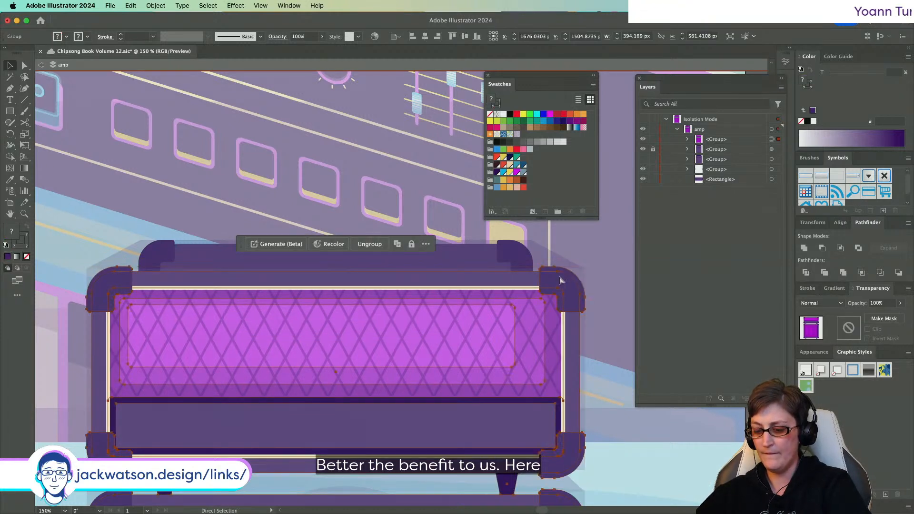
key(v)
click(562, 280)
drag(867, 78, 884, 75)
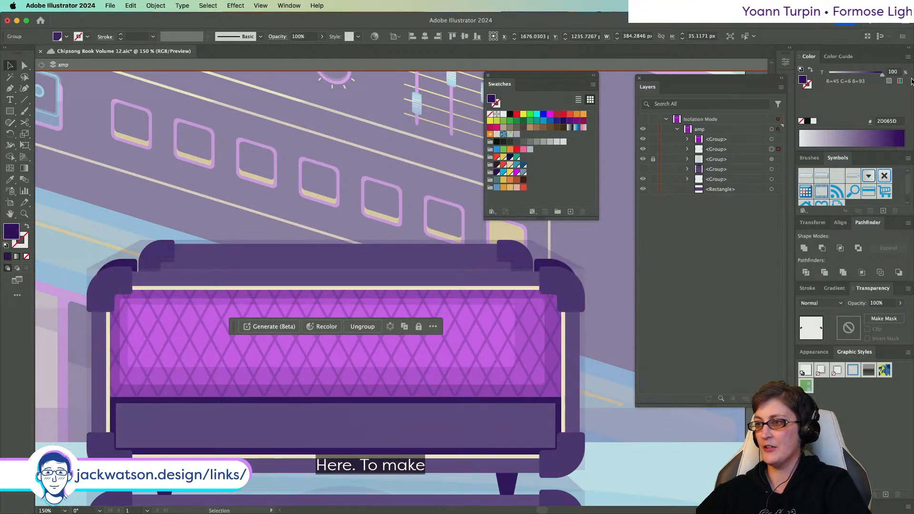
- Narrow the dark corner pieces to about 375 px wide, so they sit between the front and rear corners
drag(579, 282, 577, 282)
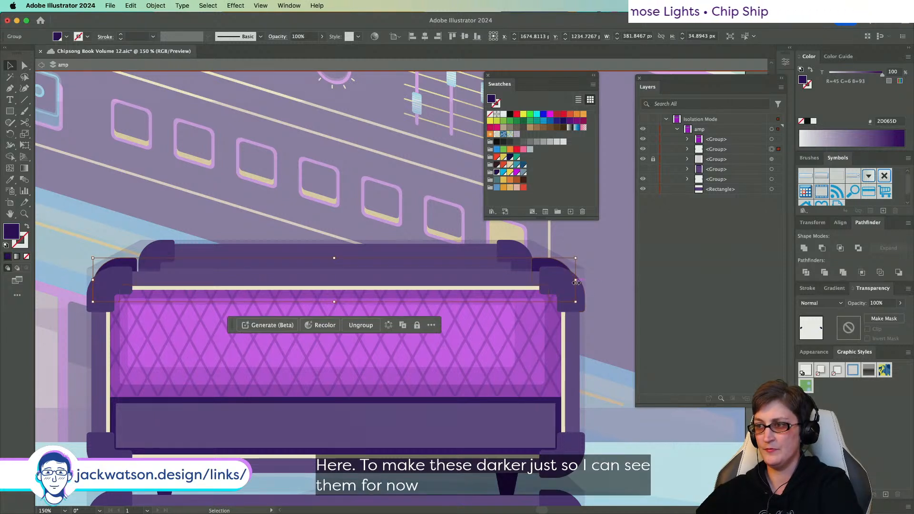
click(616, 297)
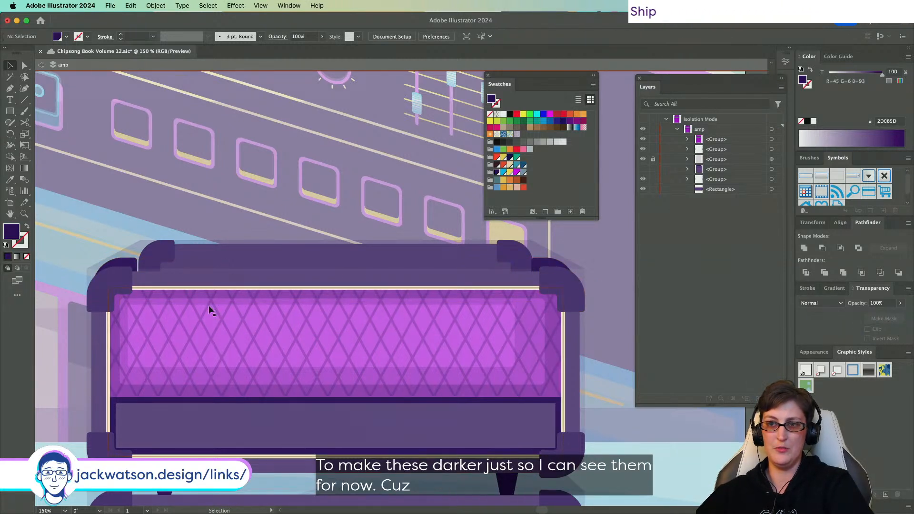
scroll(159, 270, up, 1)
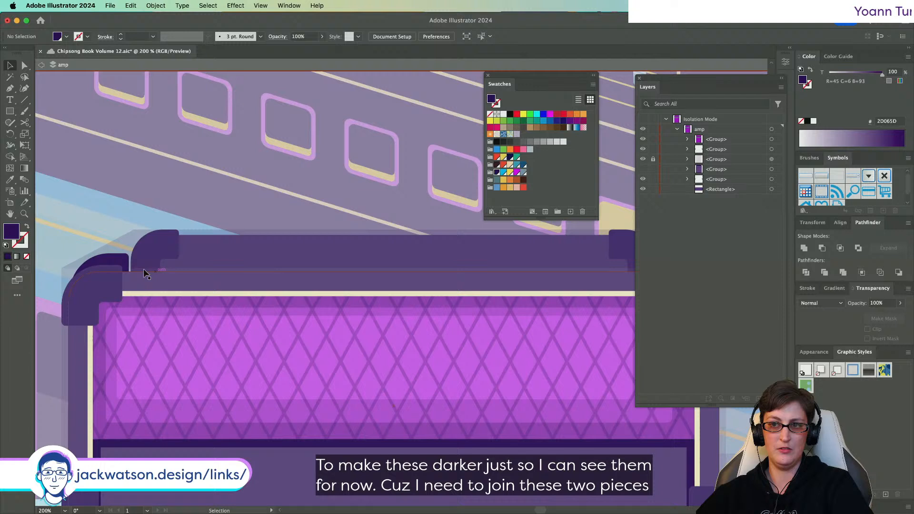
click(107, 261)
scroll(406, 269, right, 2)
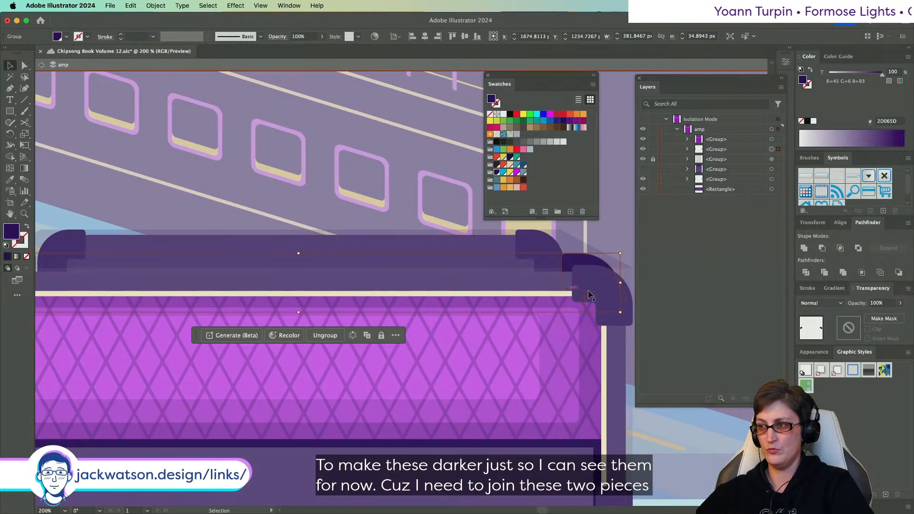
drag(621, 285, 615, 286)
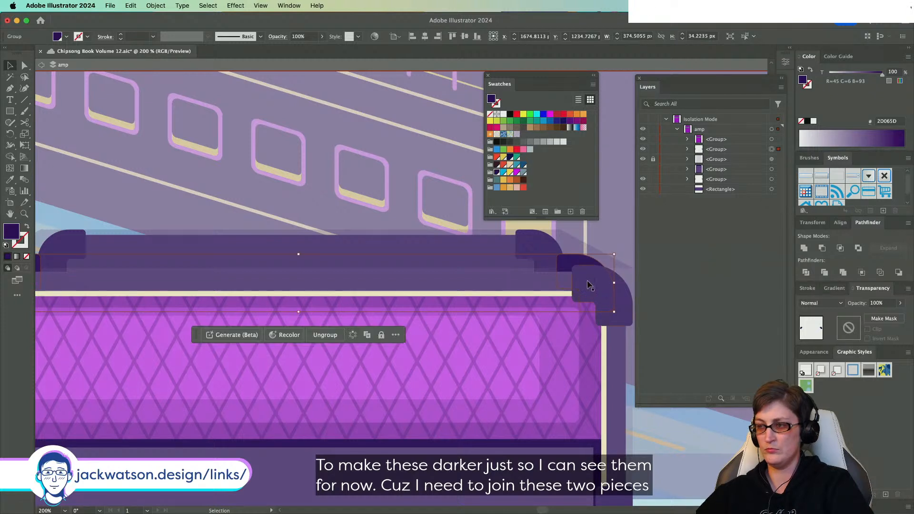
key(super+shift+a)
scroll(468, 271, left, 2)
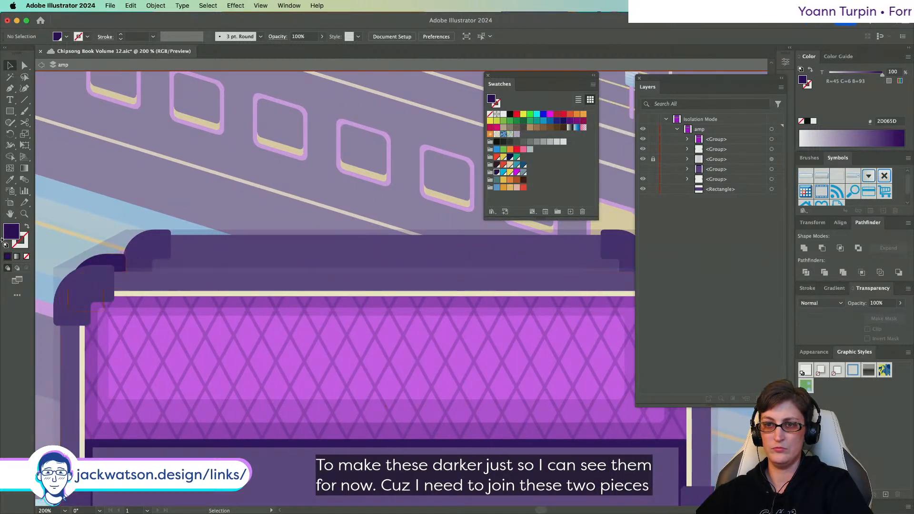
scroll(89, 262, up, 1)
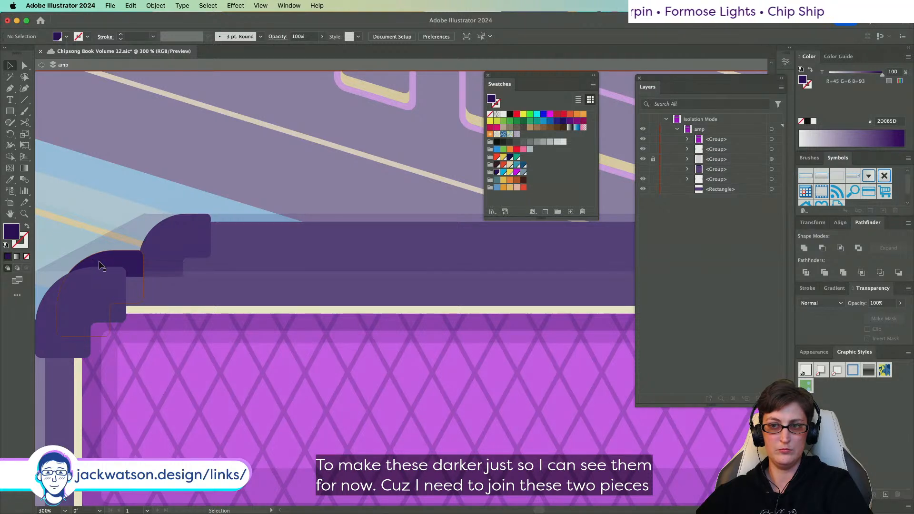
scroll(105, 267, up, 1)
scroll(105, 267, up, 1)
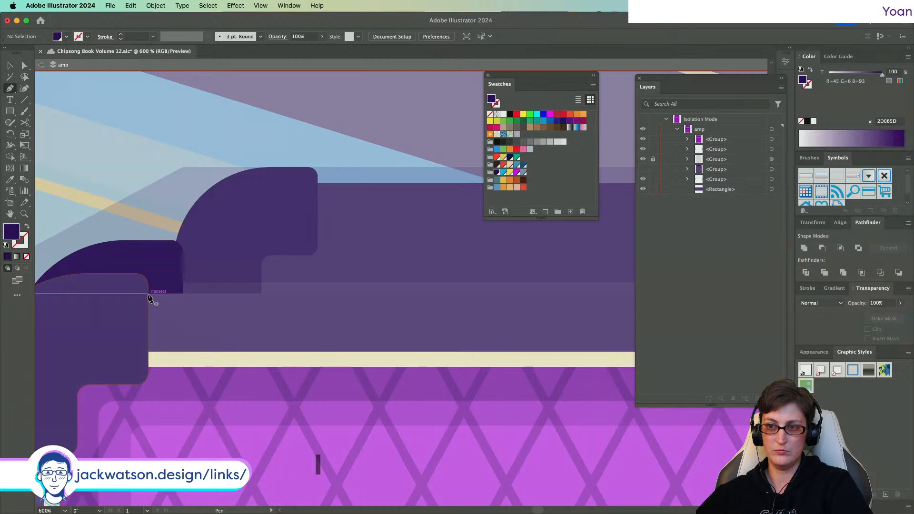
click(148, 295)
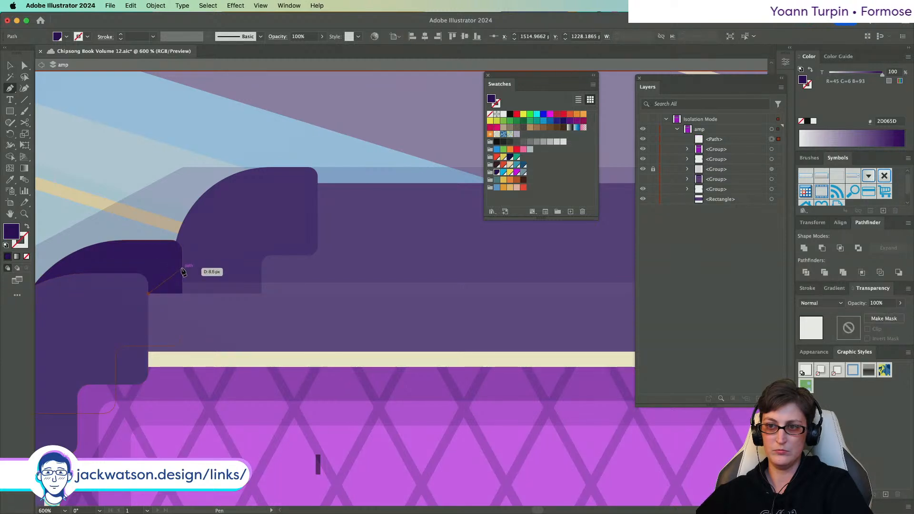
key(super+z)
- Draw a slanted line about 11 px long along the faint block's upper edge and move it to the front left corner piece's right edge
scroll(171, 269, left, 5)
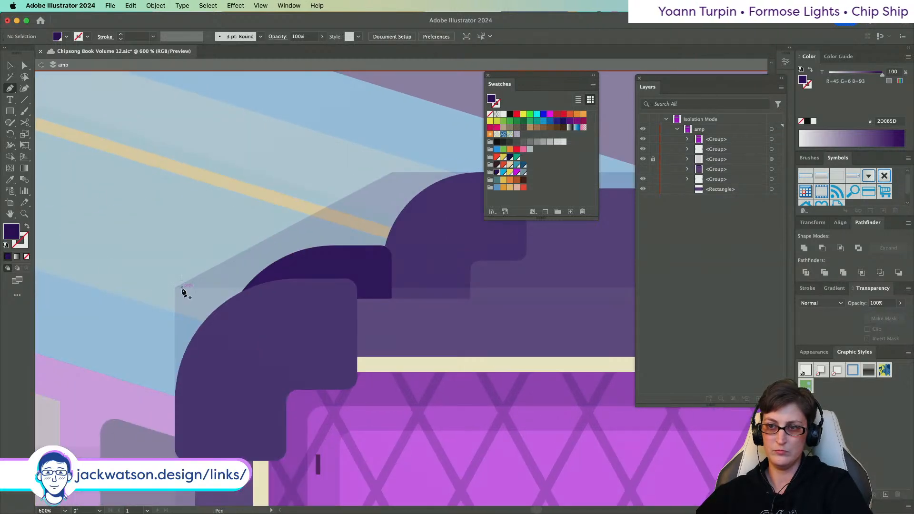
click(176, 287)
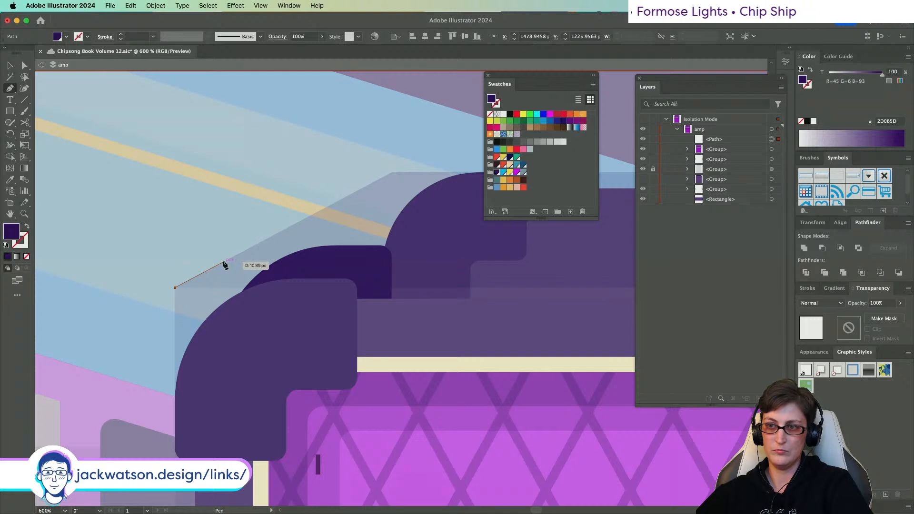
click(224, 261)
click(25, 66)
click(197, 284)
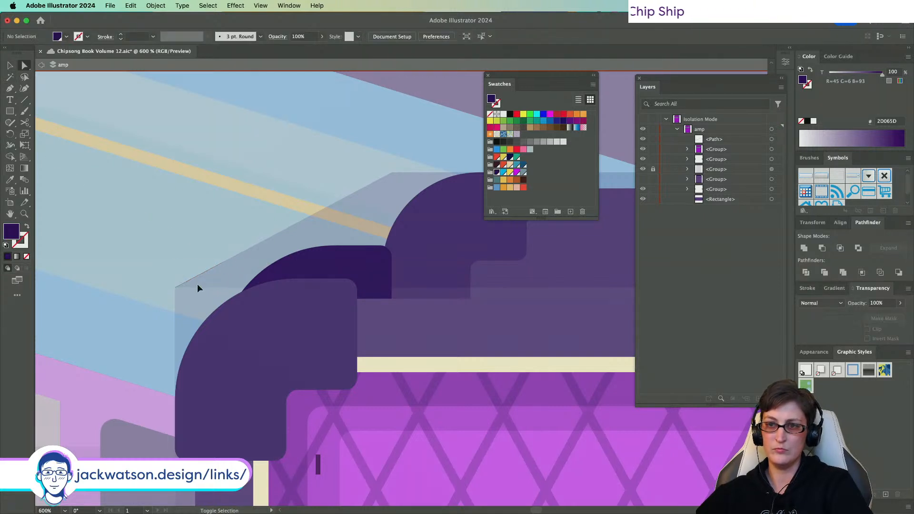
drag(195, 282, 337, 315)
scroll(377, 292, up, 2)
scroll(347, 299, up, 2)
scroll(346, 303, up, 1)
scroll(336, 315, right, 3)
scroll(336, 315, up, 1)
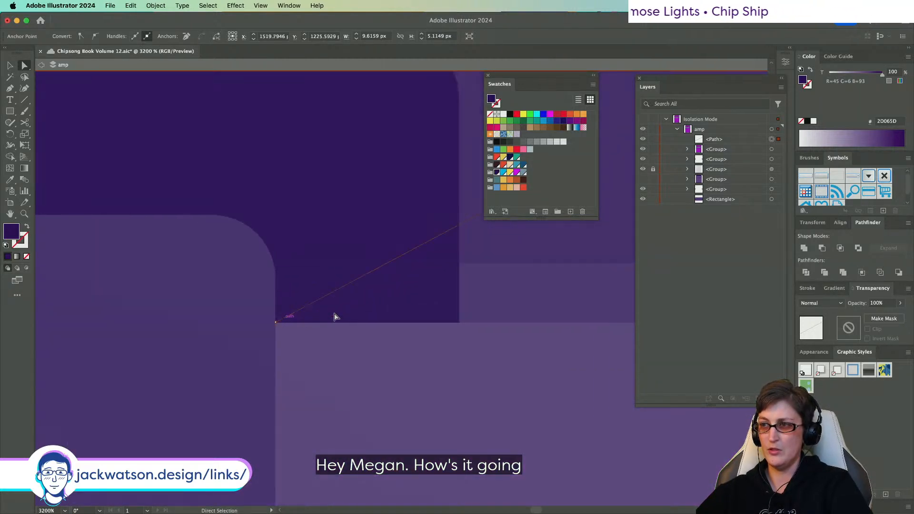
- Shorten the slanted line to about 6.8 × 3.6 px so it ends on the dark corner piece's right edge
scroll(449, 218, right, 2)
scroll(449, 218, up, 2)
drag(491, 225, 414, 267)
scroll(341, 253, down, 1)
scroll(339, 251, left, 3)
scroll(339, 252, left, 3)
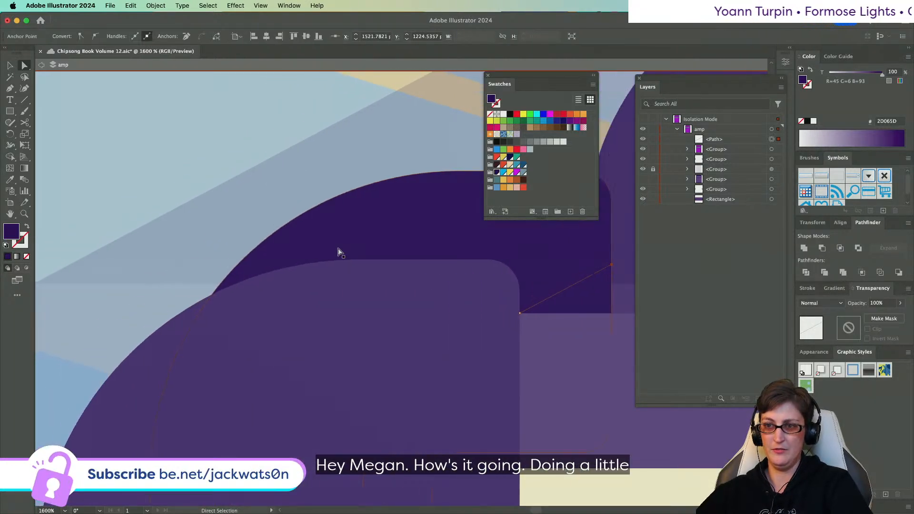
scroll(227, 264, down, 1)
drag(449, 261, 220, 280)
key(Delete)
scroll(310, 270, right, 2)
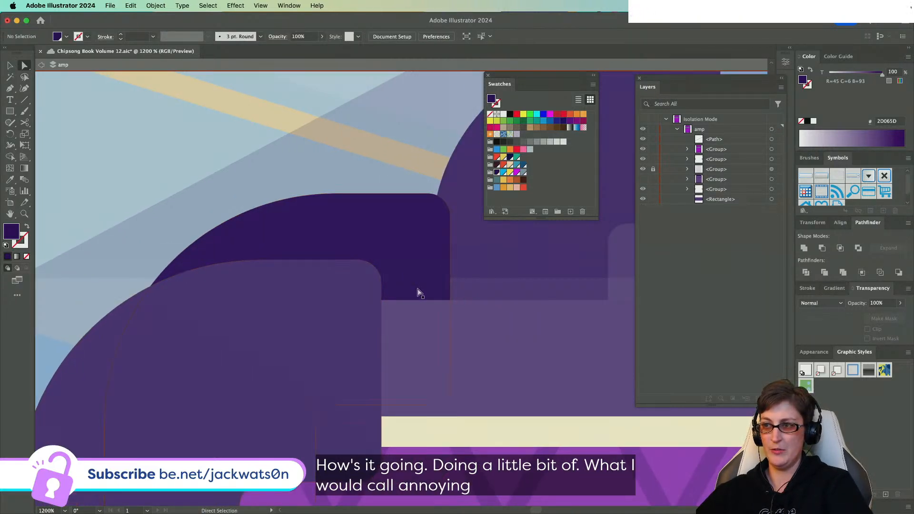
- Cut the dark corner piece with Scissors at the slanted line's upper end and on its left curve, deleting the lower part
click(419, 281)
scroll(434, 292, down, 1)
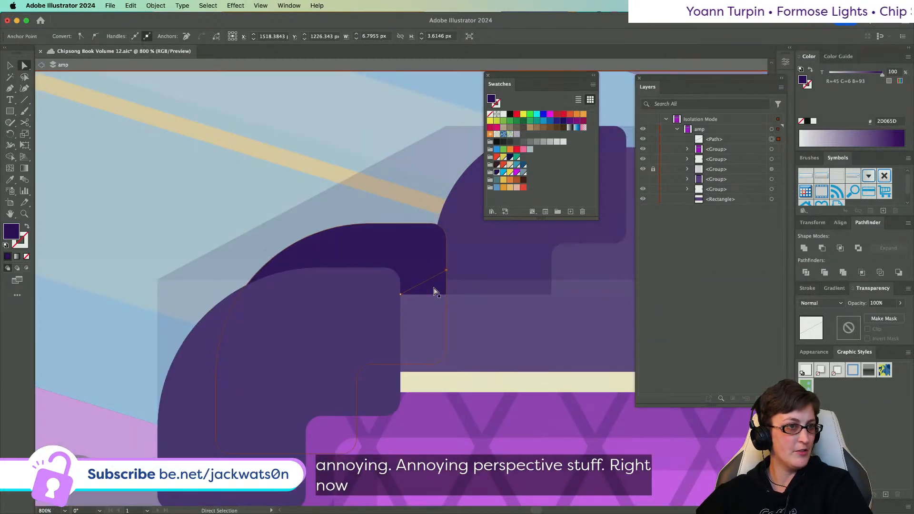
click(434, 289)
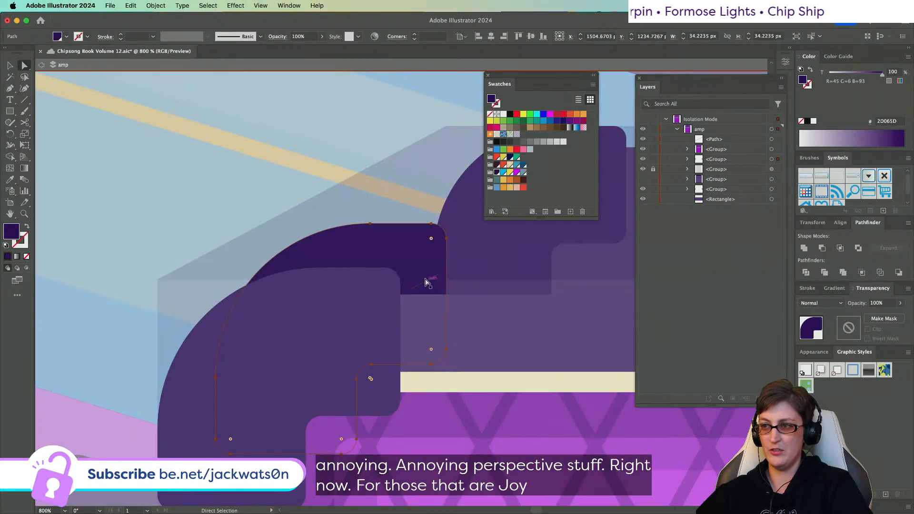
click(428, 281)
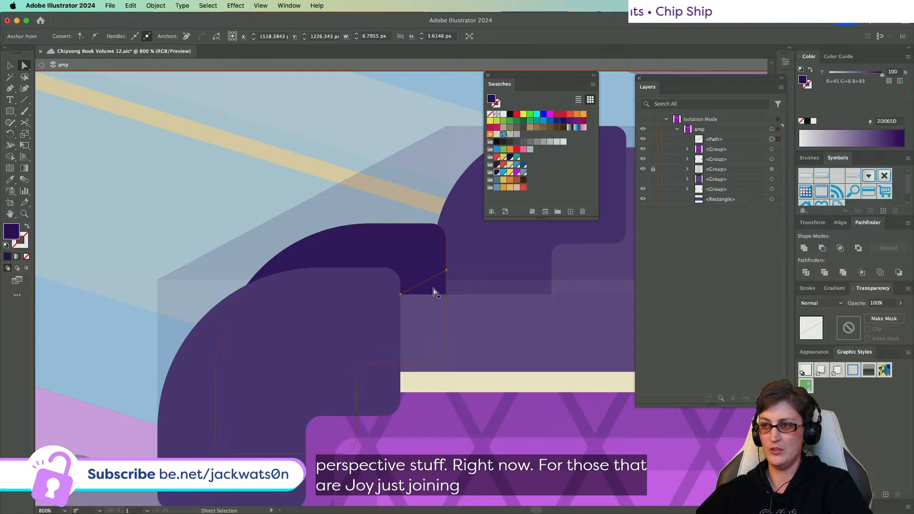
click(434, 291)
key(c)
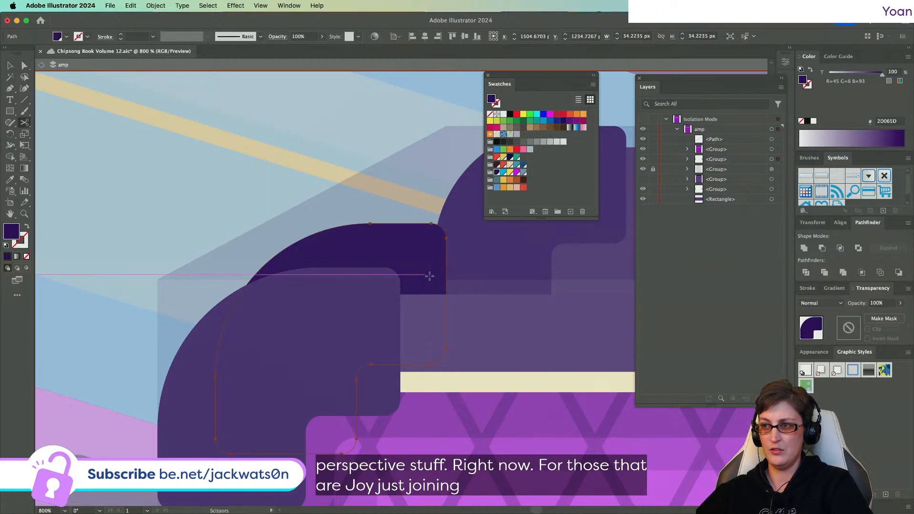
click(445, 270)
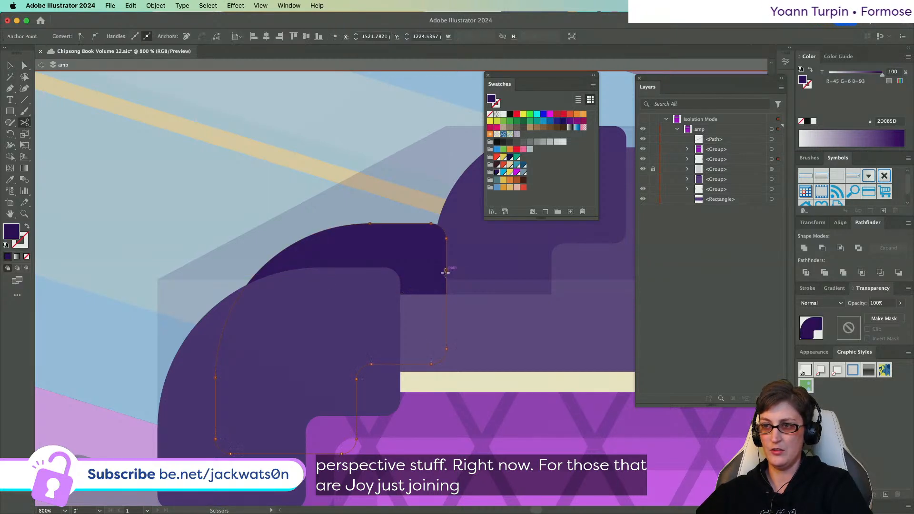
click(271, 257)
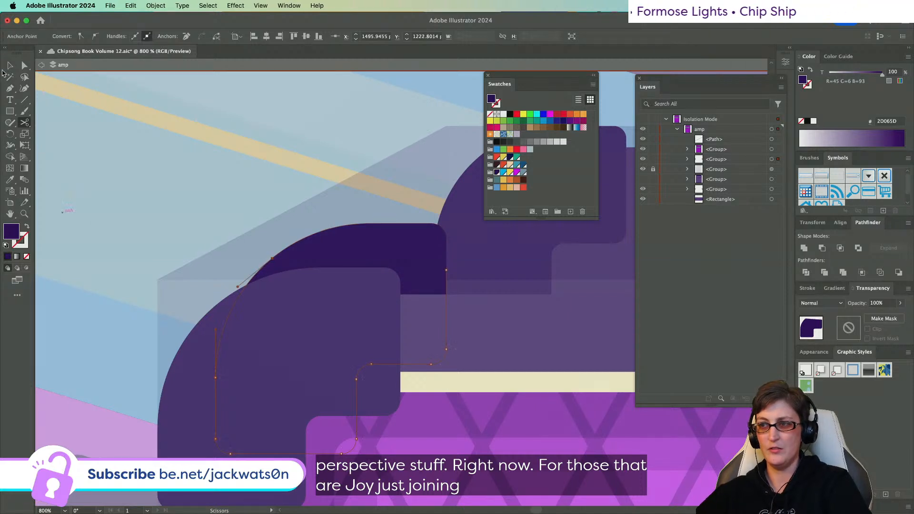
key(Delete)
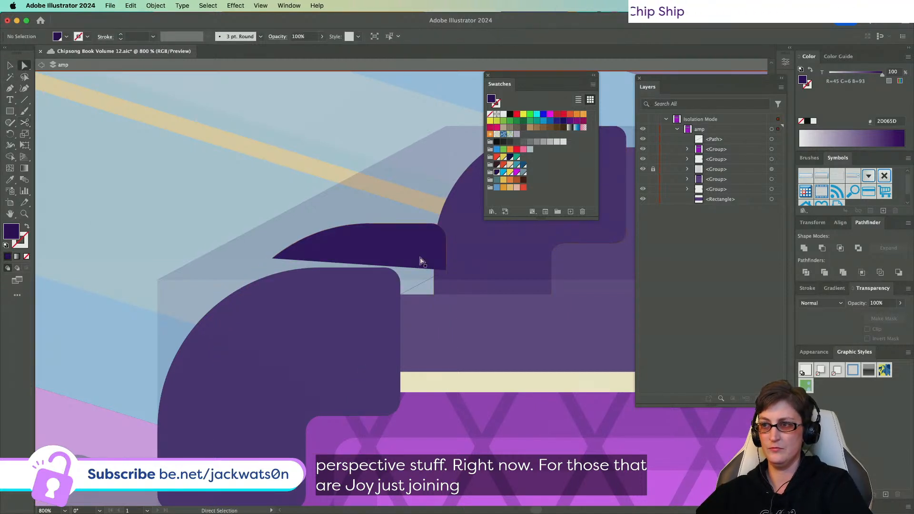
- Cut the front corner piece on its left curve and at the slanted line's lower end, and delete its lower part
click(421, 261)
drag(419, 260, 377, 299)
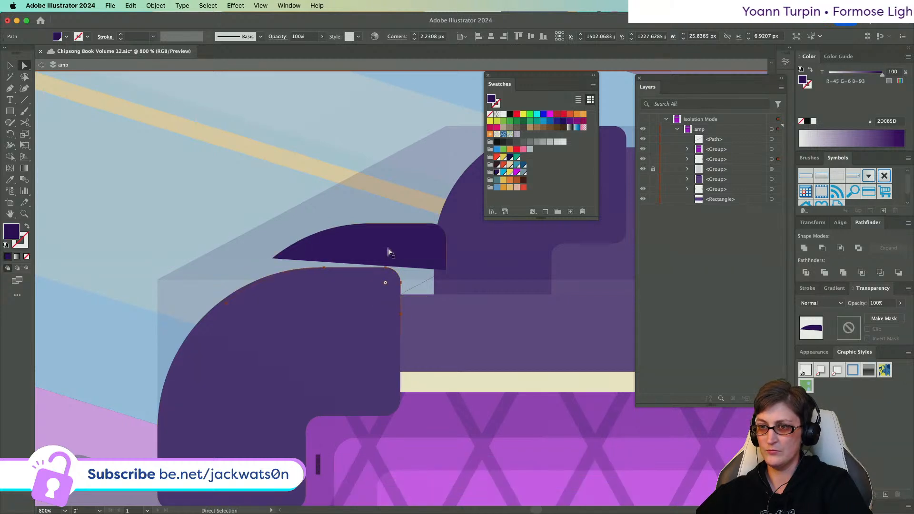
click(247, 316)
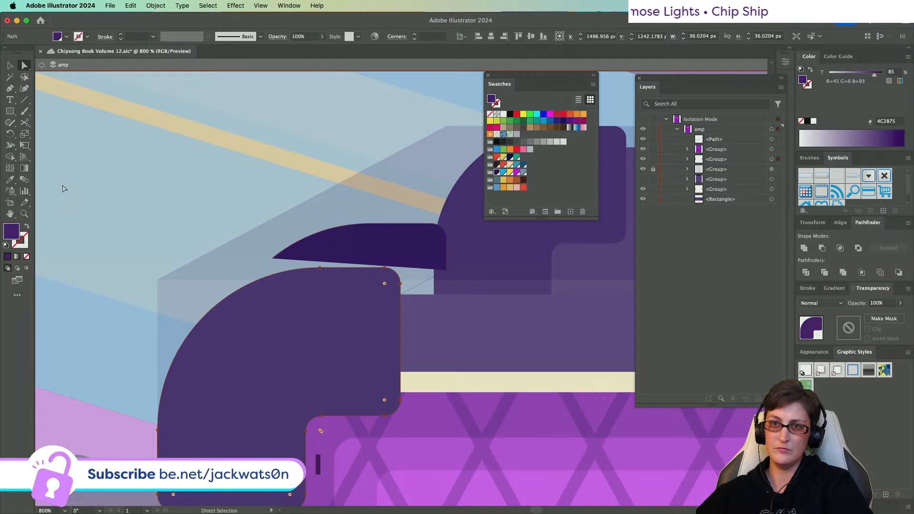
click(25, 123)
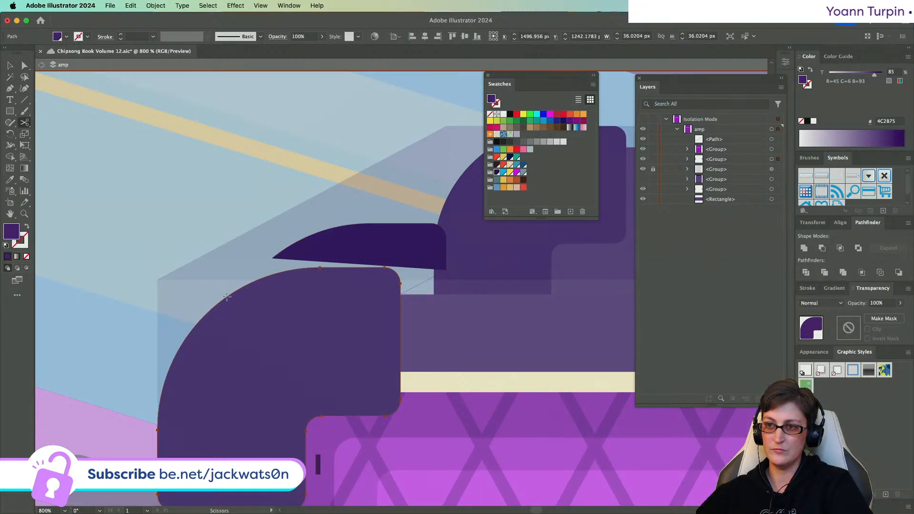
click(225, 296)
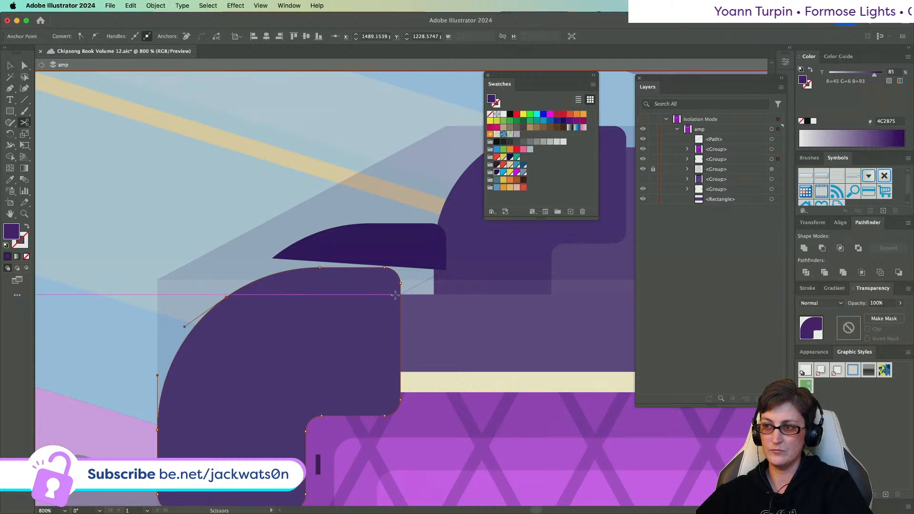
key(a)
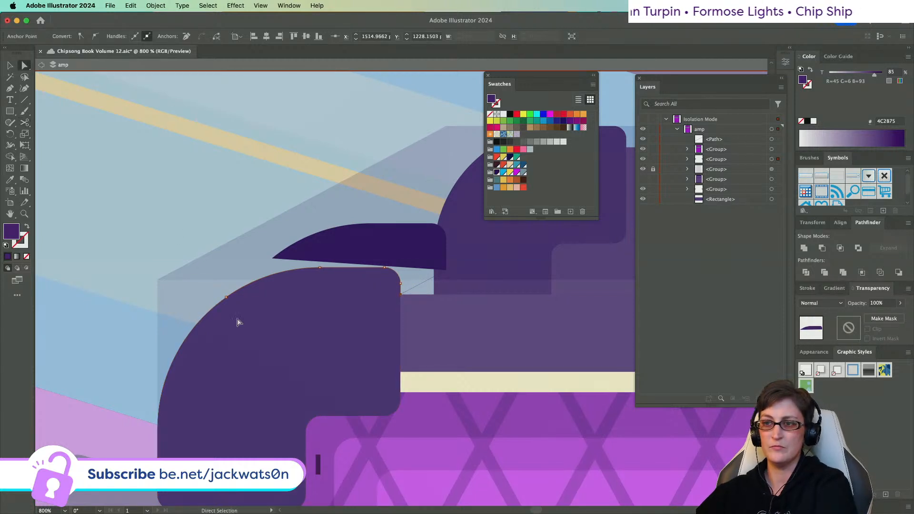
click(248, 375)
key(Delete)
drag(367, 290, 400, 249)
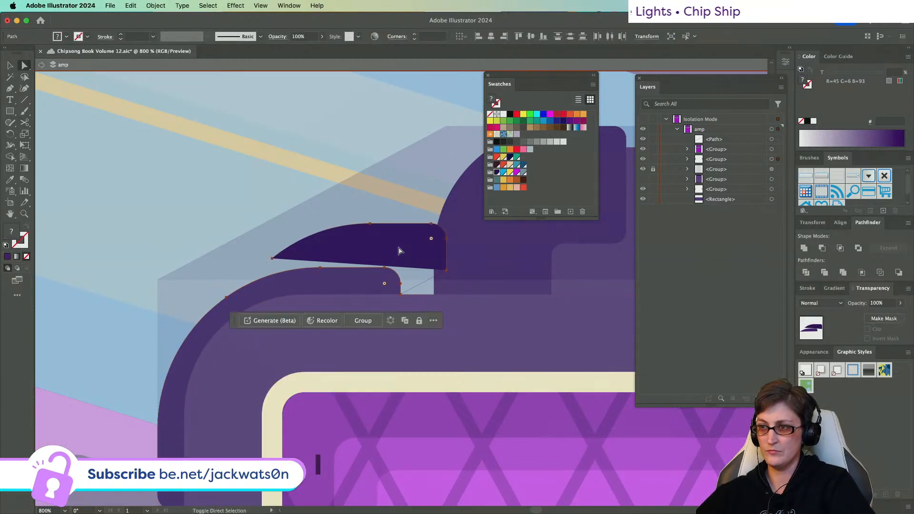
- Try joining the front and dark corner slices, and undo back to the whole front corner piece
key(super+j)
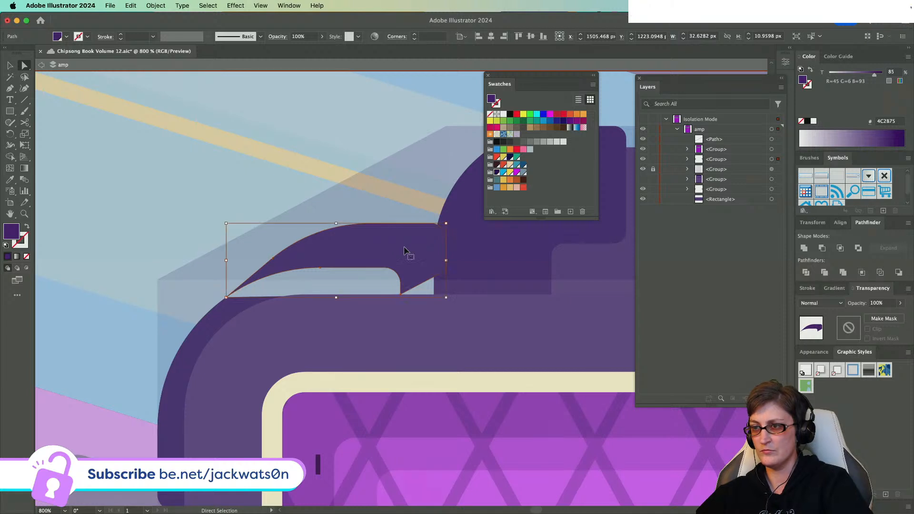
key(super+z)
key(super+z)
key(super+z)
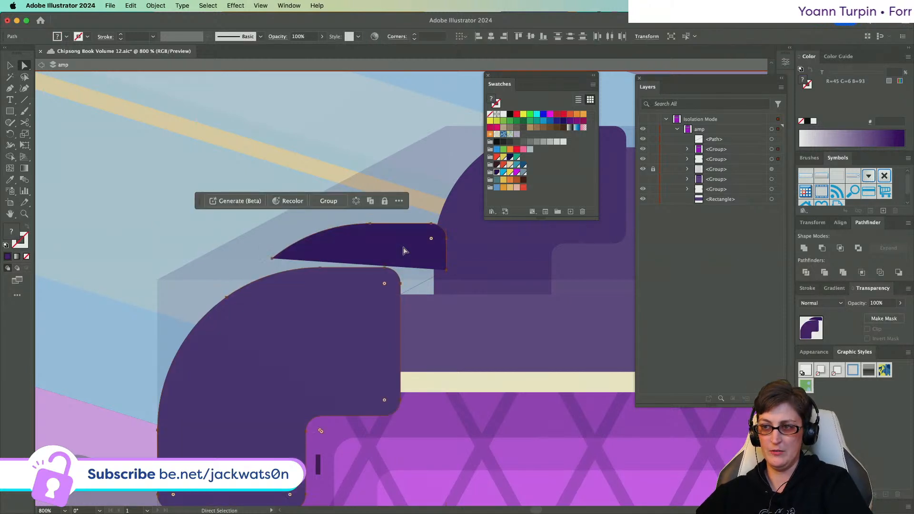
- Prepare an upper slice over the whole front corner piece and try joining it with the dark slice
click(404, 251)
drag(365, 298, 163, 280)
key(super+z)
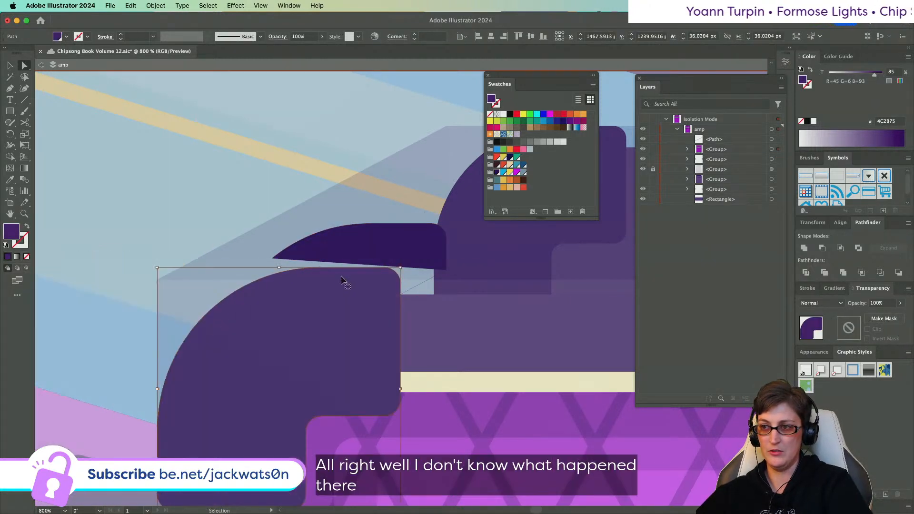
click(355, 282)
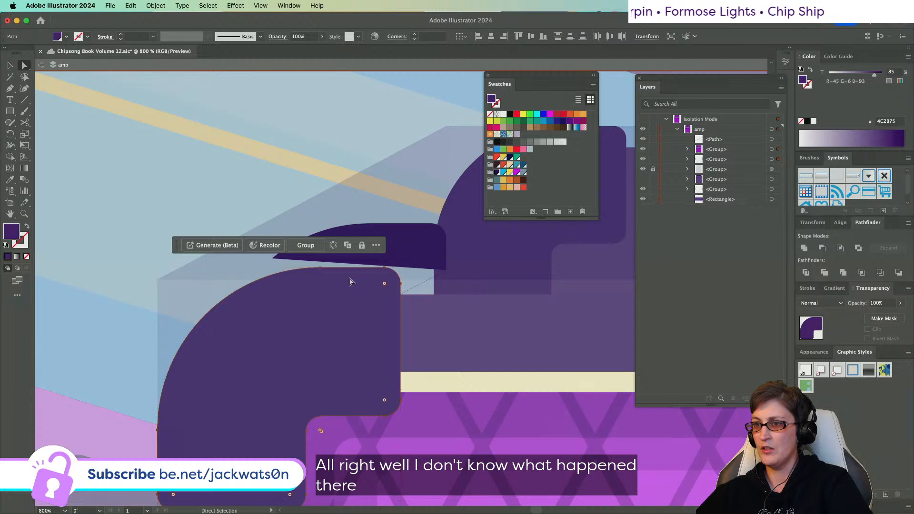
shift+click(350, 282)
drag(364, 283, 230, 280)
key(super+z)
click(385, 255)
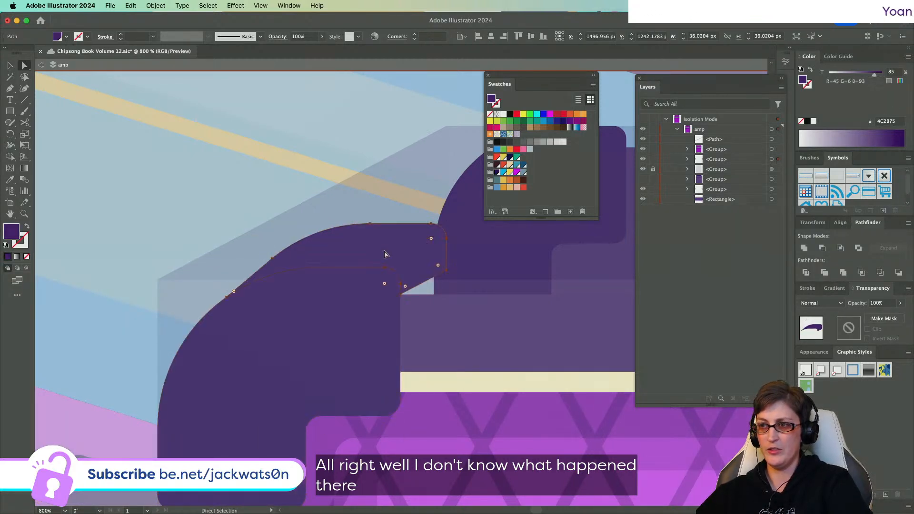
key(super+z)
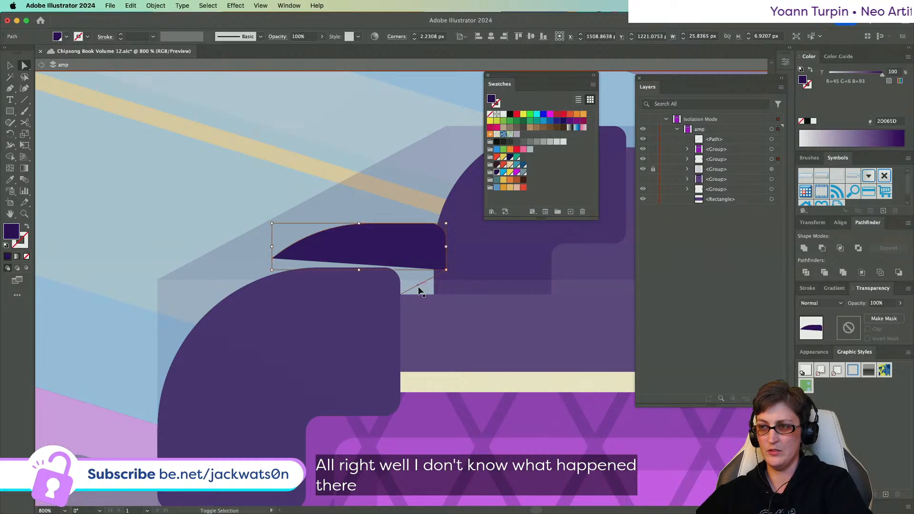
key(super+shift+s)
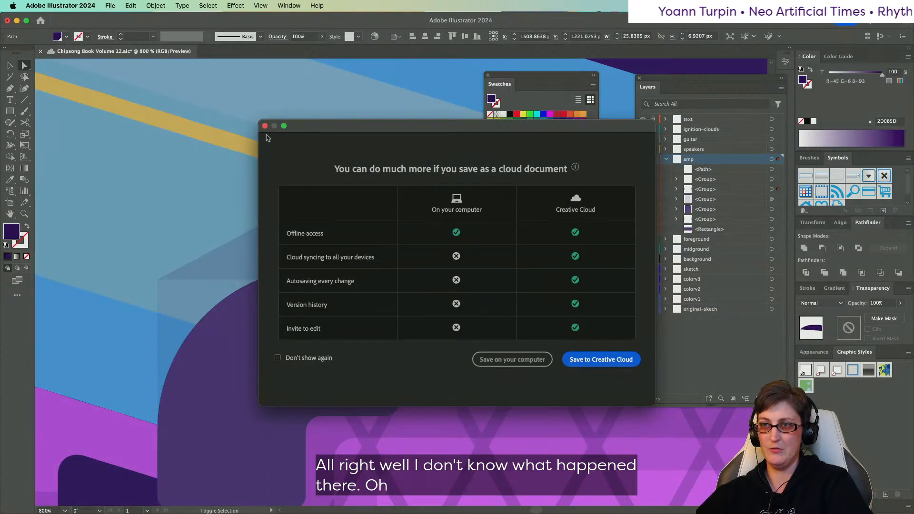
click(264, 126)
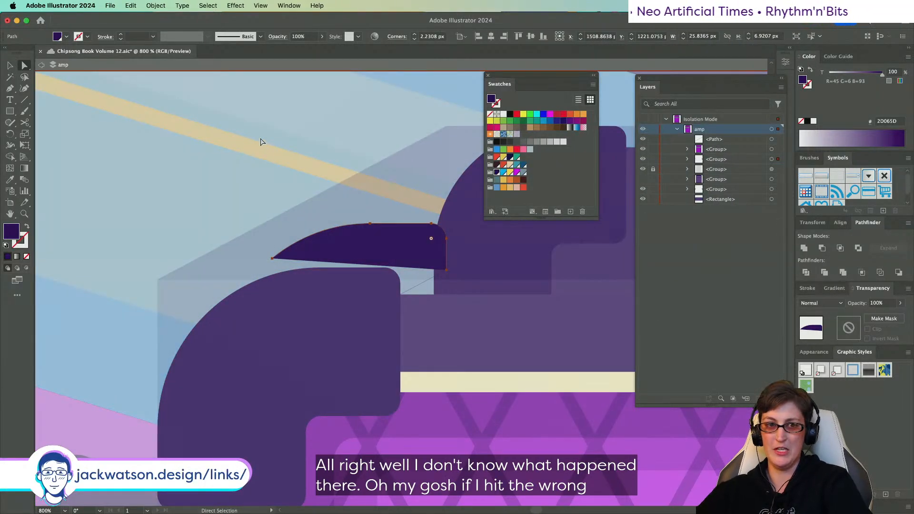
- Take the slices out of their group, join them into one connecting shape in the amp layer, and set its fill tint to 100%
key(super+z)
click(422, 285)
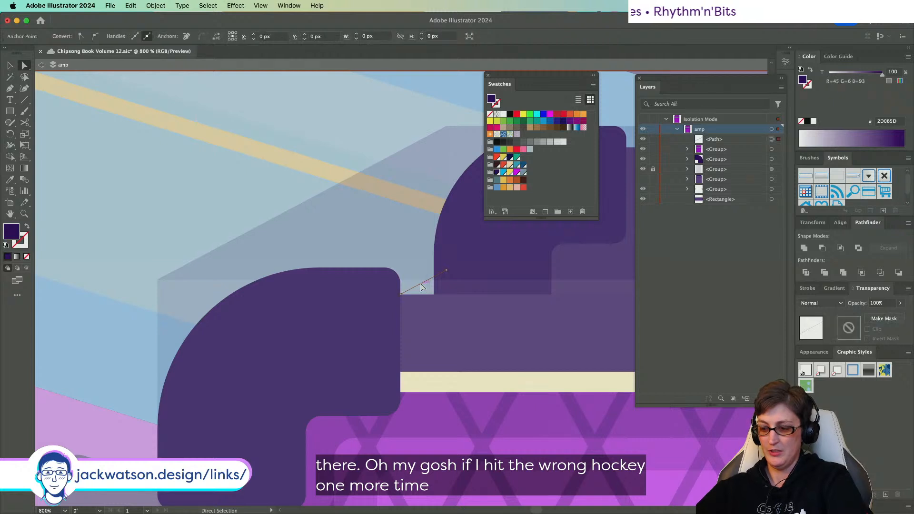
key(shift+super+z)
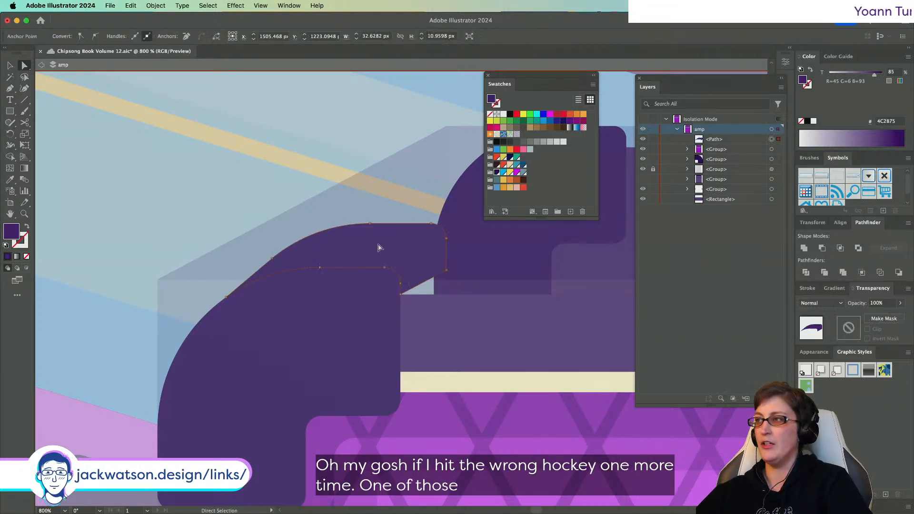
drag(875, 74, 893, 73)
click(259, 205)
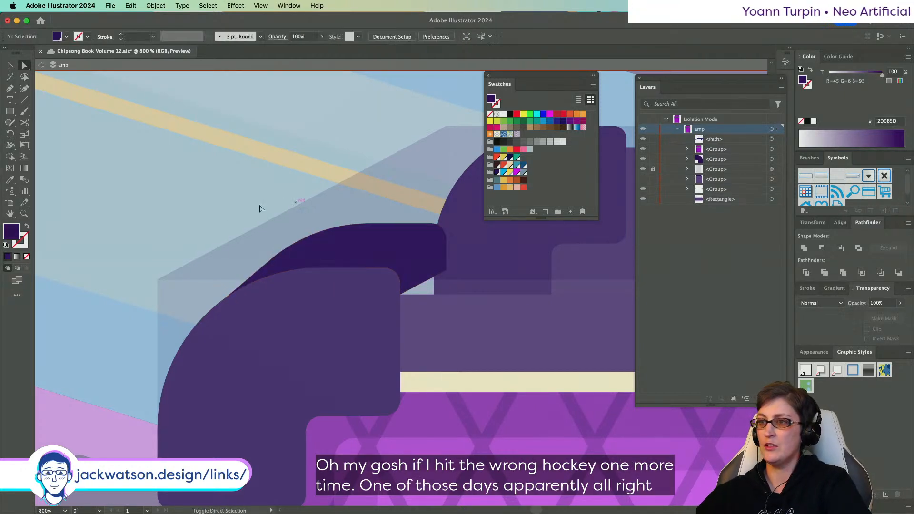
- Duplicate the dark connecting shape in place and reflect the copy across the vertical axis
scroll(238, 201, down, 3)
scroll(247, 204, right, 5)
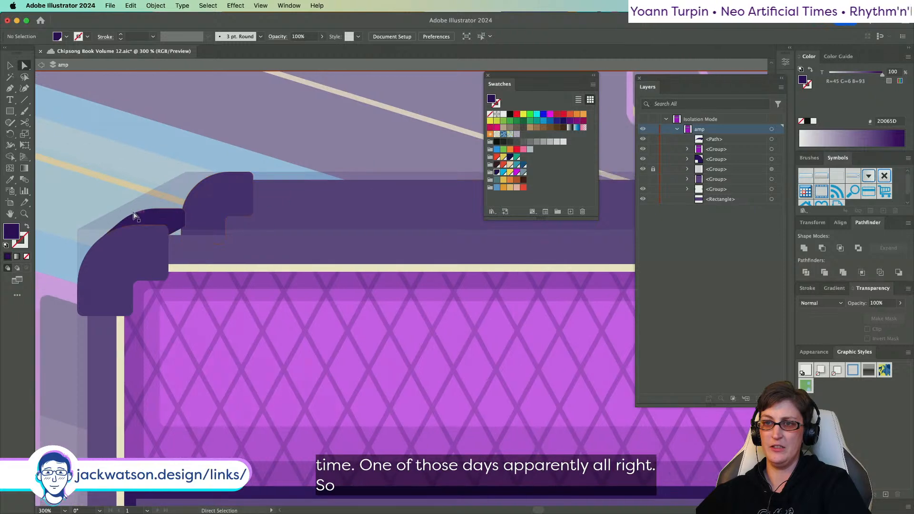
click(150, 216)
key(super+c)
key(super+f)
click(155, 5)
mouse_move(164, 17)
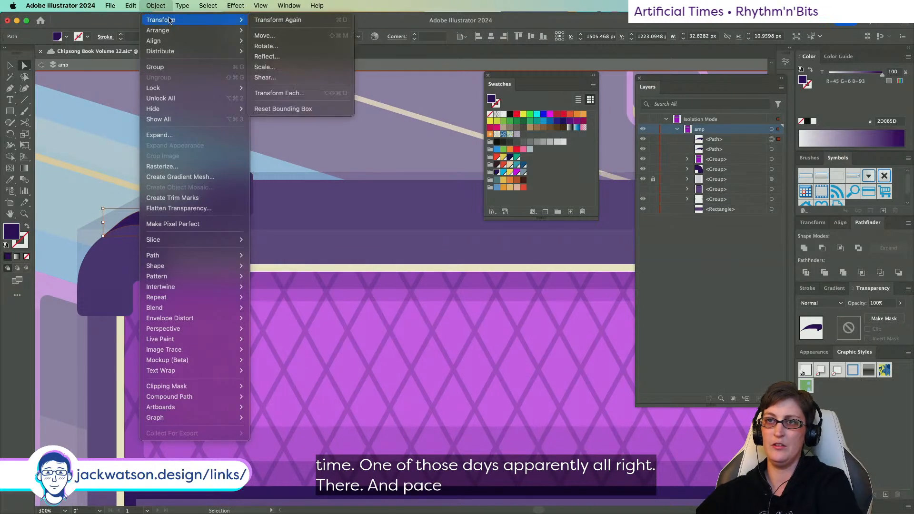
click(279, 56)
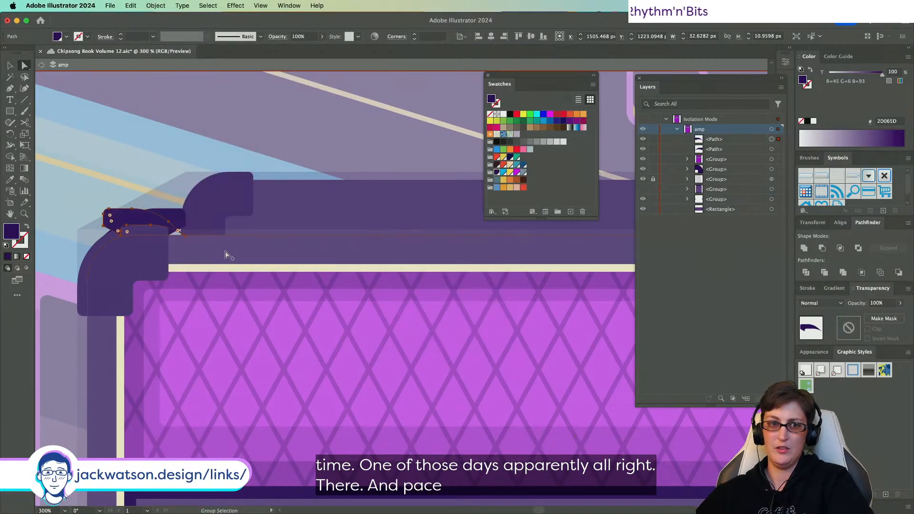
- Align the reflected connecting shape with the dark slice group behind the amp's right front corner
scroll(225, 256, down, 2)
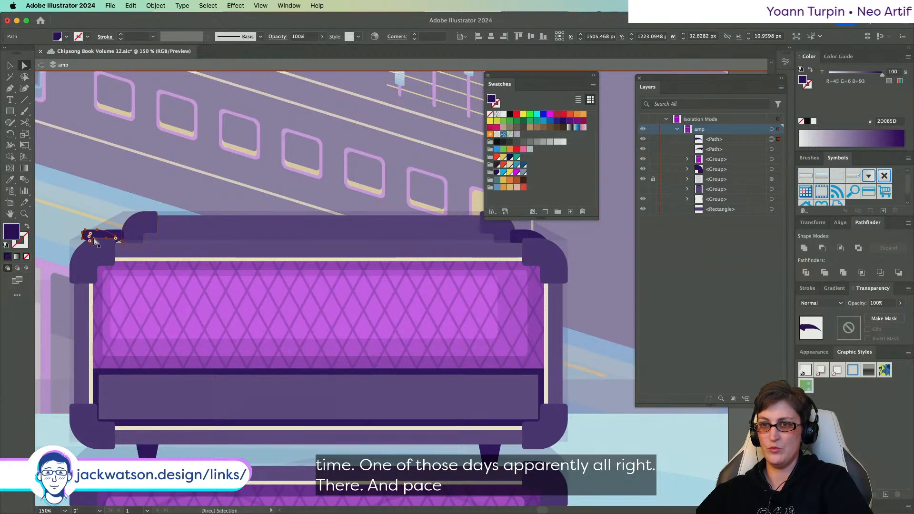
key(v)
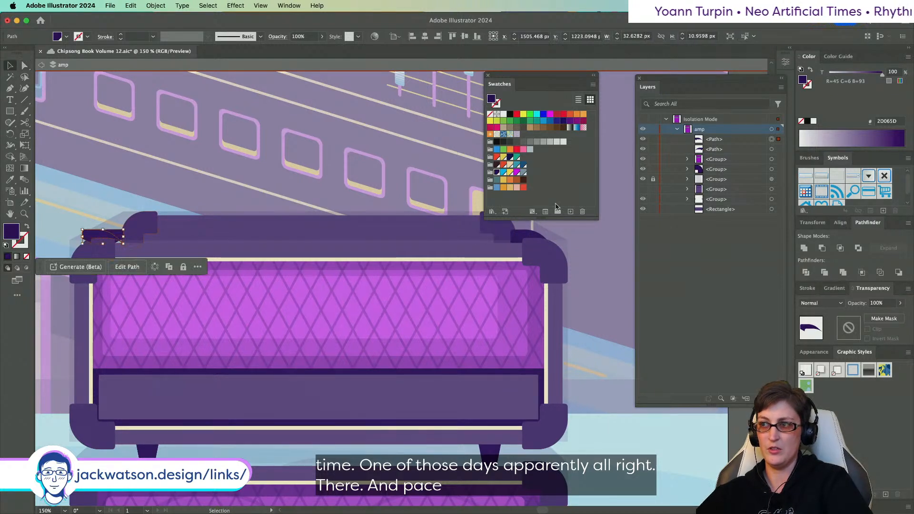
shift+click(527, 236)
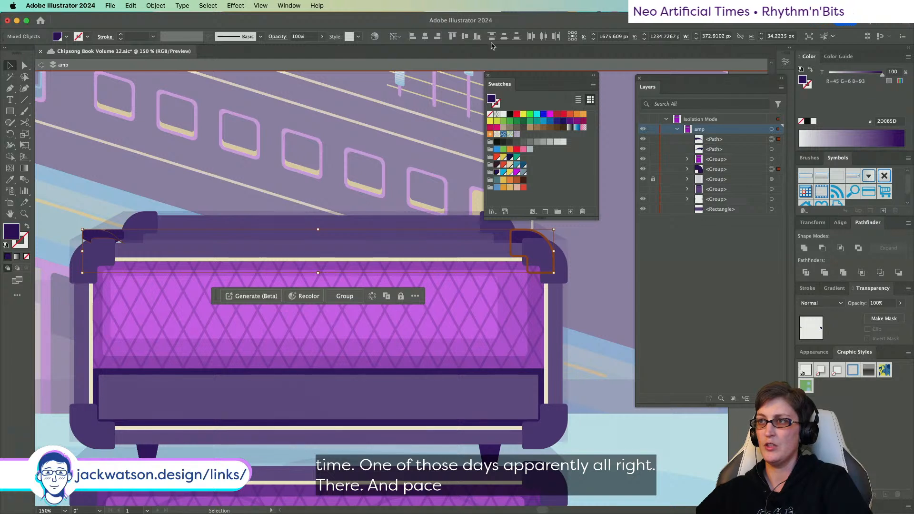
key(super+shift+a)
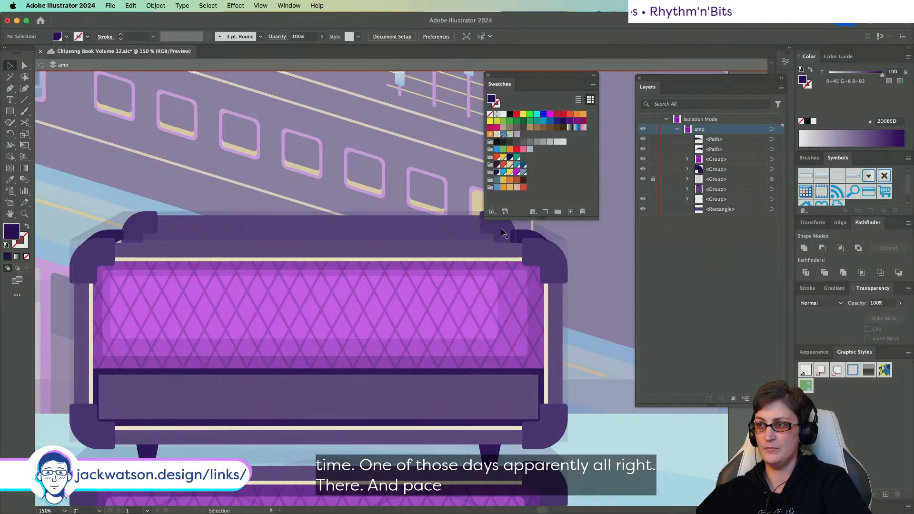
- Delete the leftover dark corner slice group, keeping the reflected connecting shape behind the right front corner
click(519, 238)
key(Delete)
click(547, 248)
key(Delete)
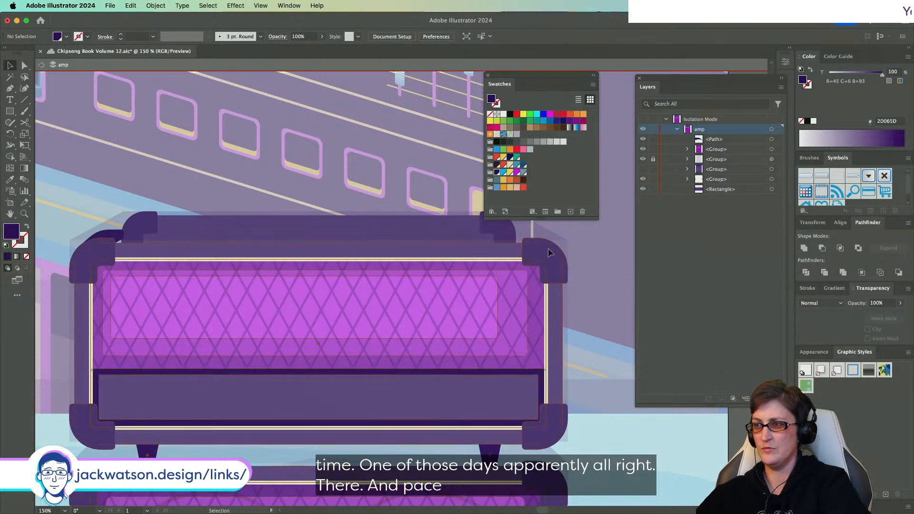
click(548, 248)
click(110, 234)
key(super+d)
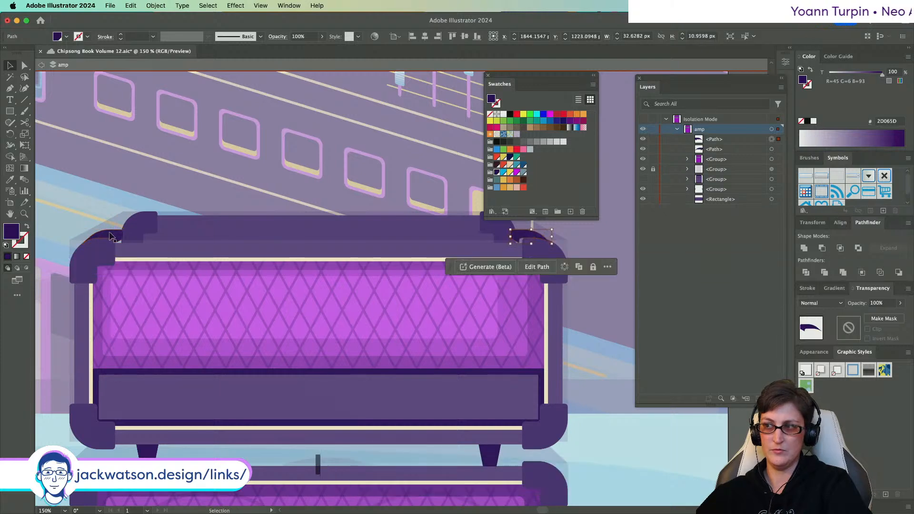
- Shift the reflected connecting shape sideways to meet the inner edge of the right front corner piece
key(a)
key(super+shift+a)
scroll(476, 253, right, 3)
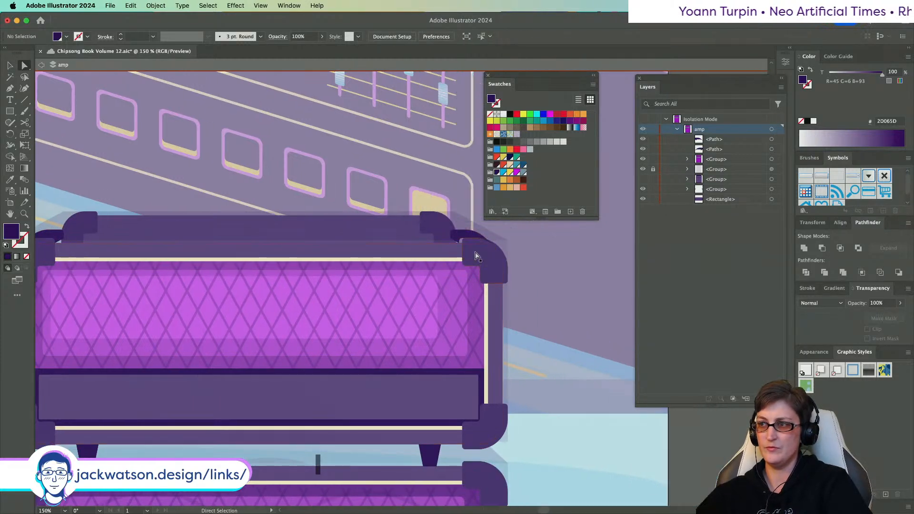
scroll(483, 232, up, 5)
drag(393, 251, 409, 251)
key(super+shift+a)
scroll(406, 304, up, 2)
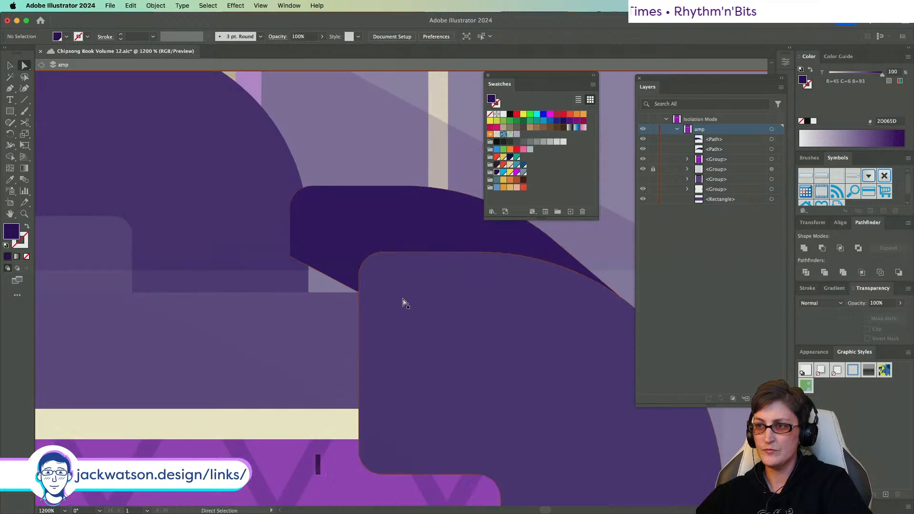
- Fine-tune the reflected connecting shape's position so its lower point meets the right front corner's inner edge and the top rail
scroll(343, 241, up, 10)
click(343, 241)
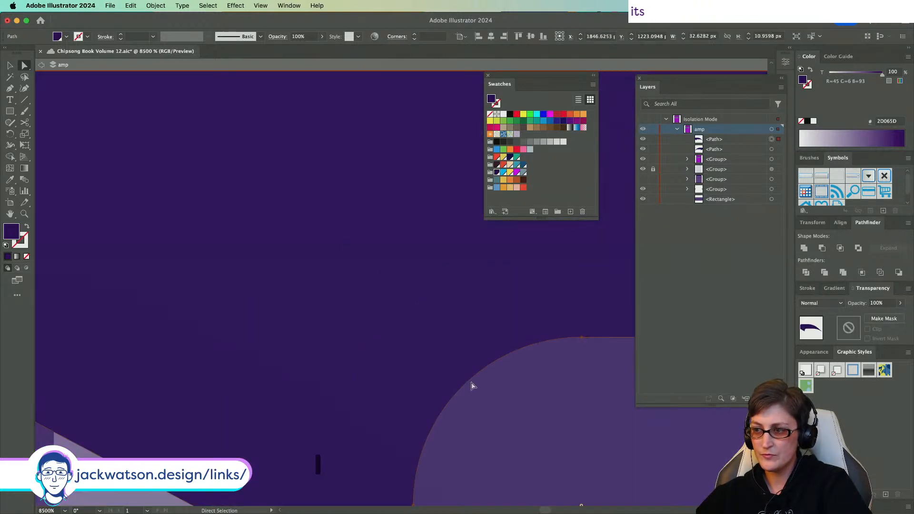
drag(333, 356, 344, 356)
scroll(344, 356, up, 8)
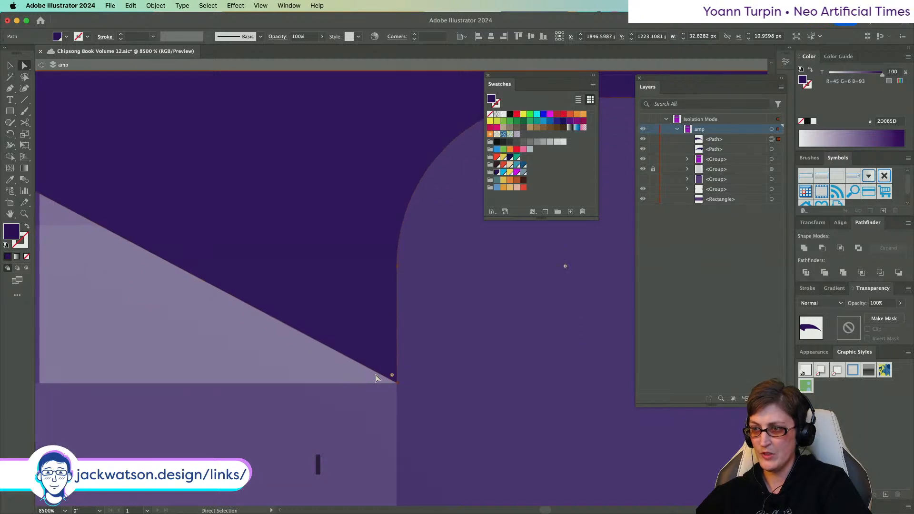
scroll(225, 295, left, 2)
scroll(225, 295, down, 3)
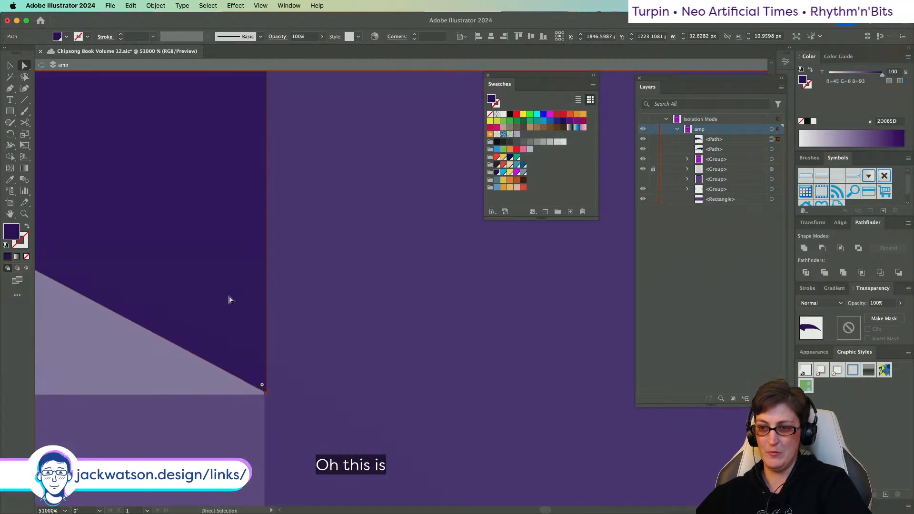
drag(215, 290, 214, 297)
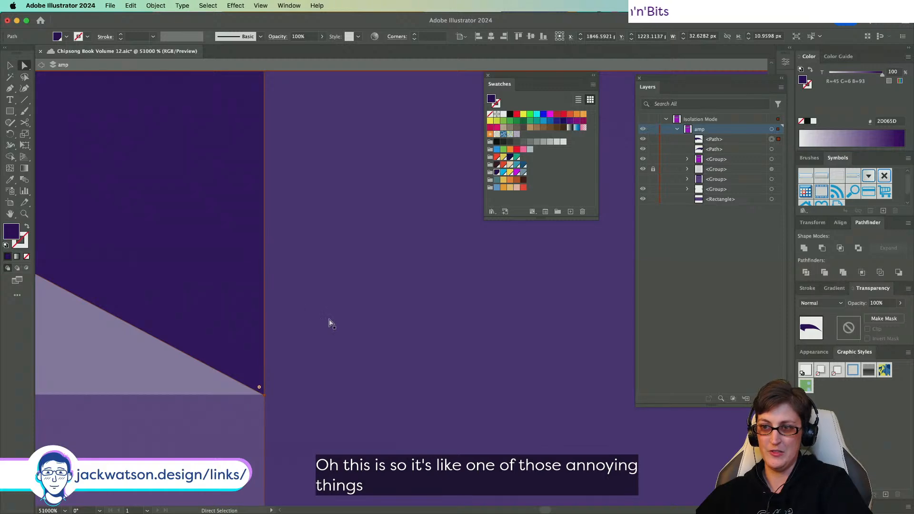
scroll(330, 323, down, 15)
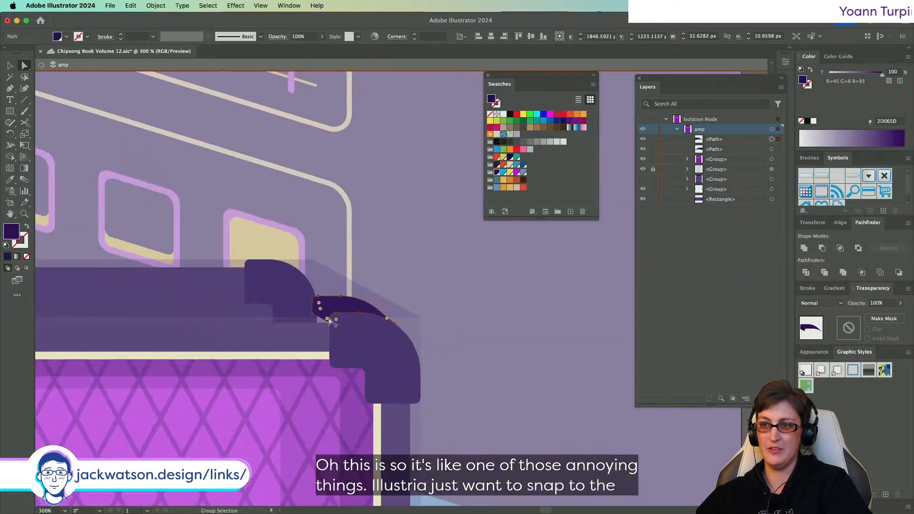
scroll(330, 323, down, 5)
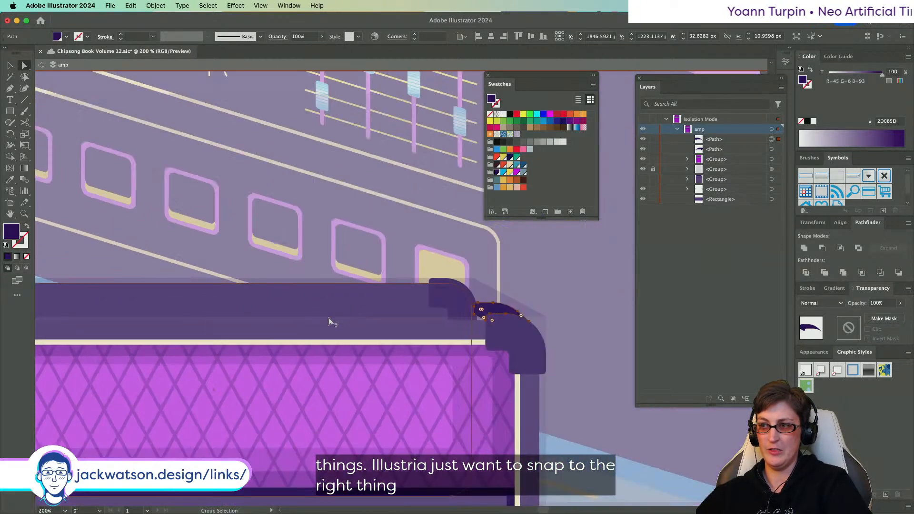
- Paste the pair of front corner pieces in front as a separate group directly in the amp layer
scroll(326, 322, left, 5)
key(super+shift+a)
scroll(320, 318, left, 5)
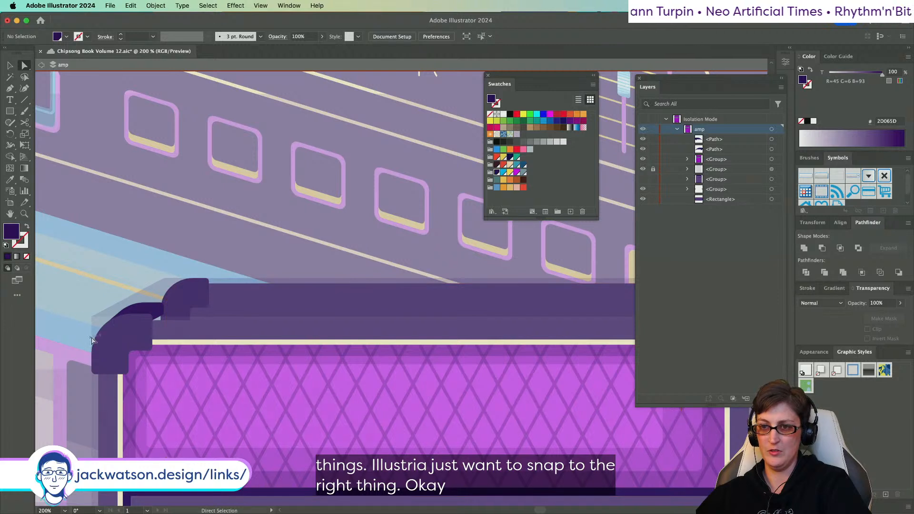
click(133, 338)
scroll(143, 338, right, 10)
click(500, 333)
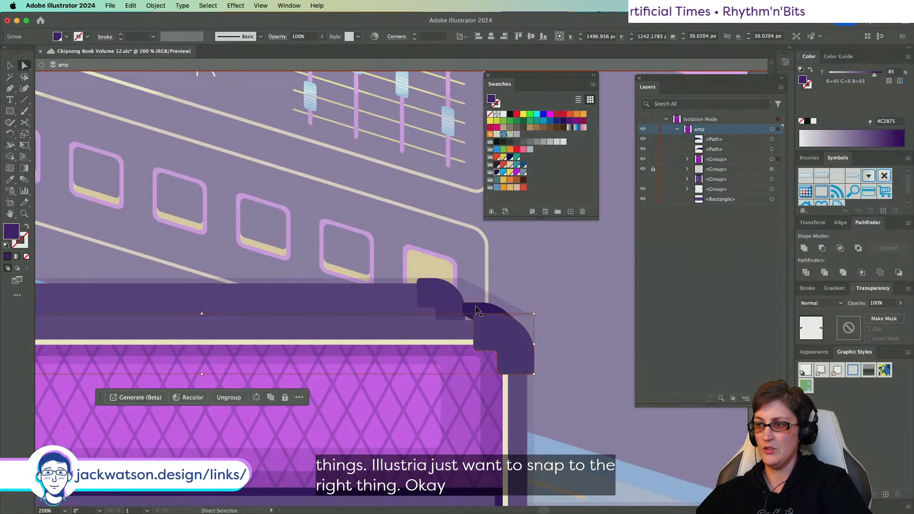
click(476, 311)
scroll(350, 299, left, 5)
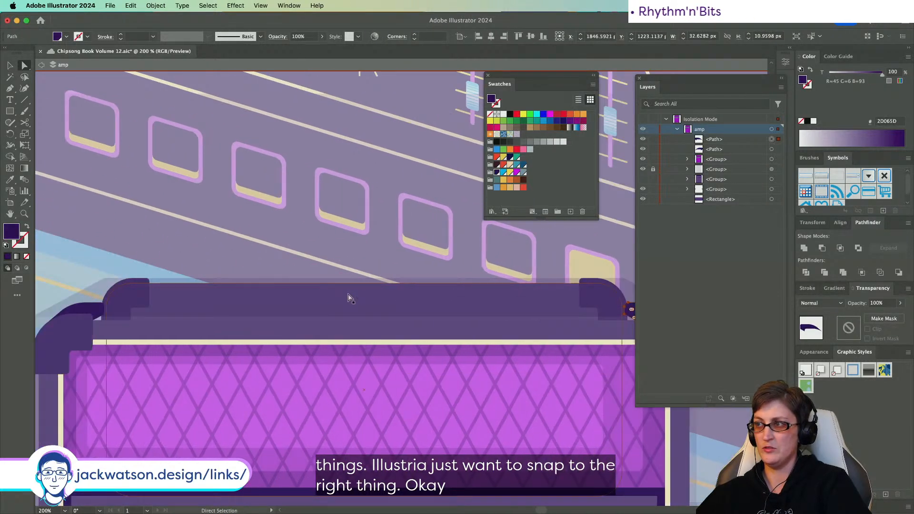
shift+click(88, 312)
key(super+g)
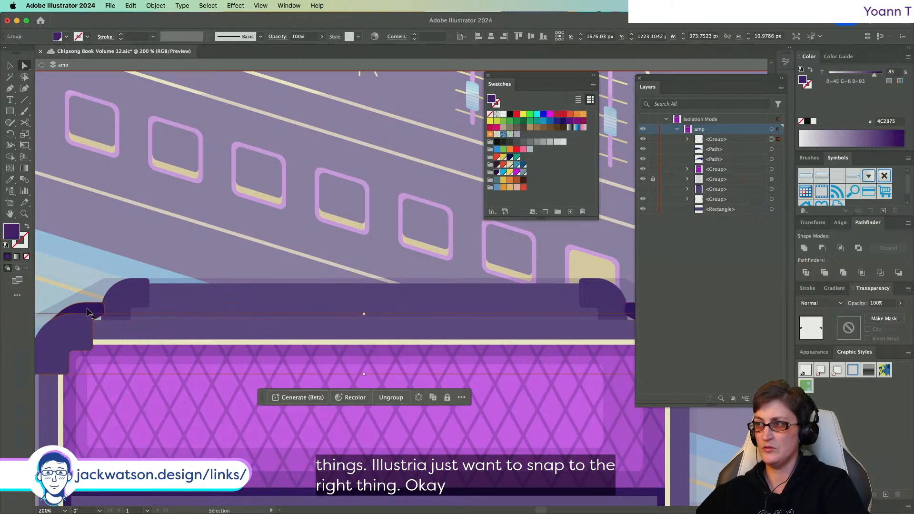
- Ungroup the pasted front corner pieces and group them with the two dark connecting shapes
right_click(249, 246)
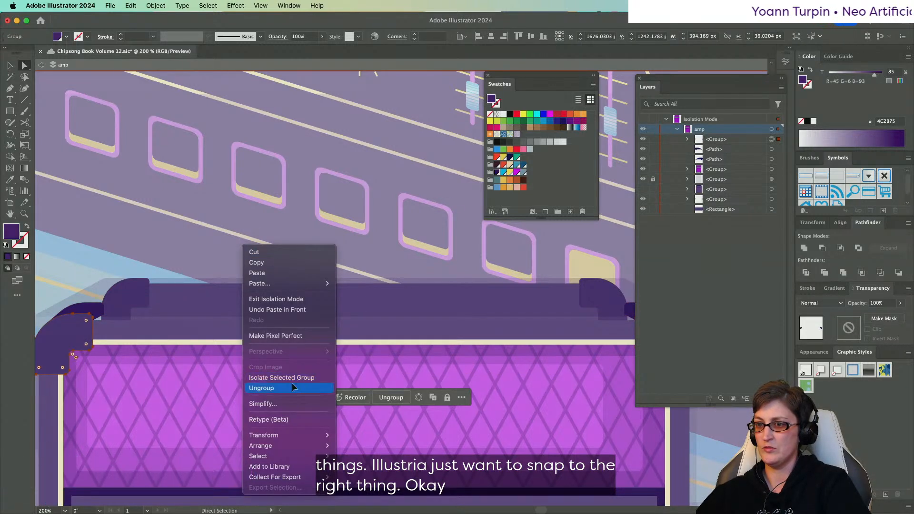
click(267, 385)
click(772, 140)
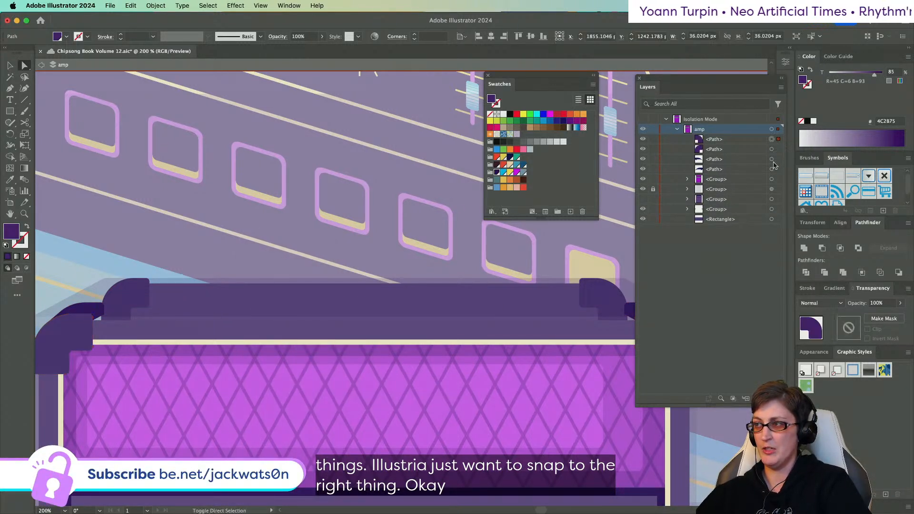
shift+click(772, 169)
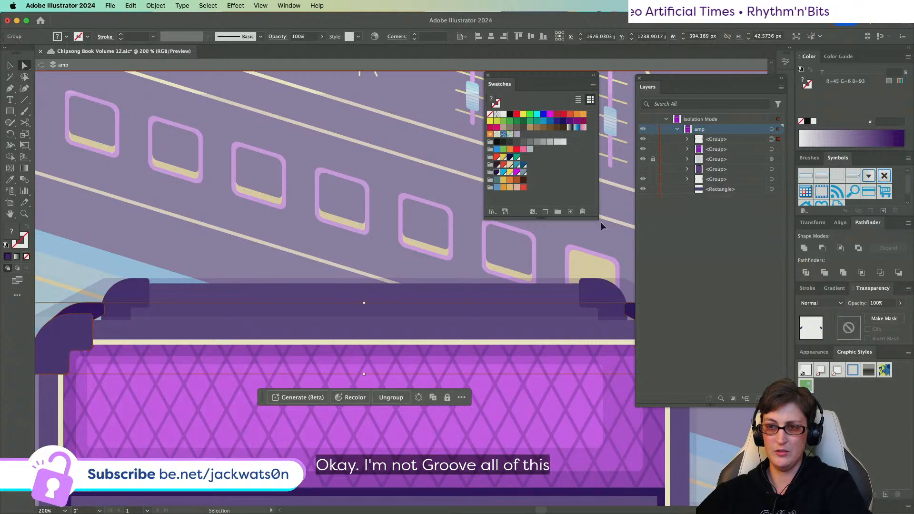
key(super+g)
- Try a duplicate of the corner group scaled to about 339 × 37 px over the rear corners, and delete it
key(super+f)
scroll(217, 343, right, 3)
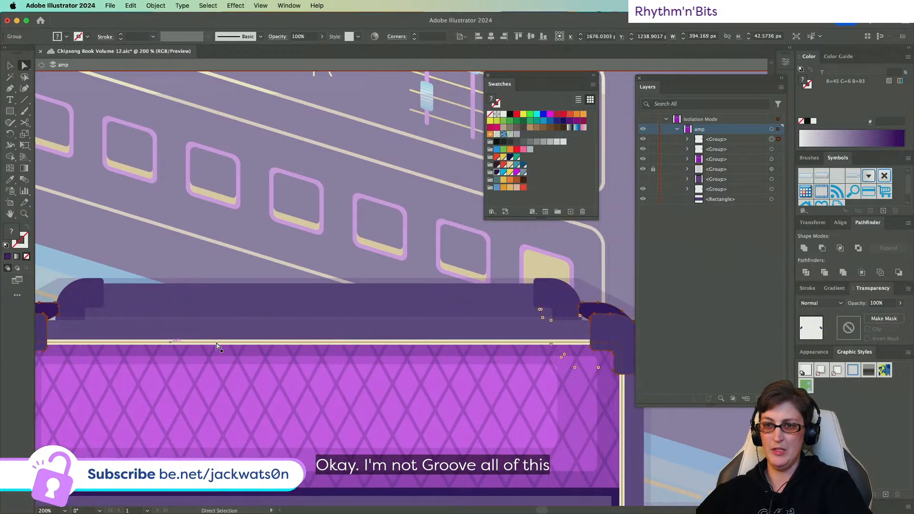
click(10, 65)
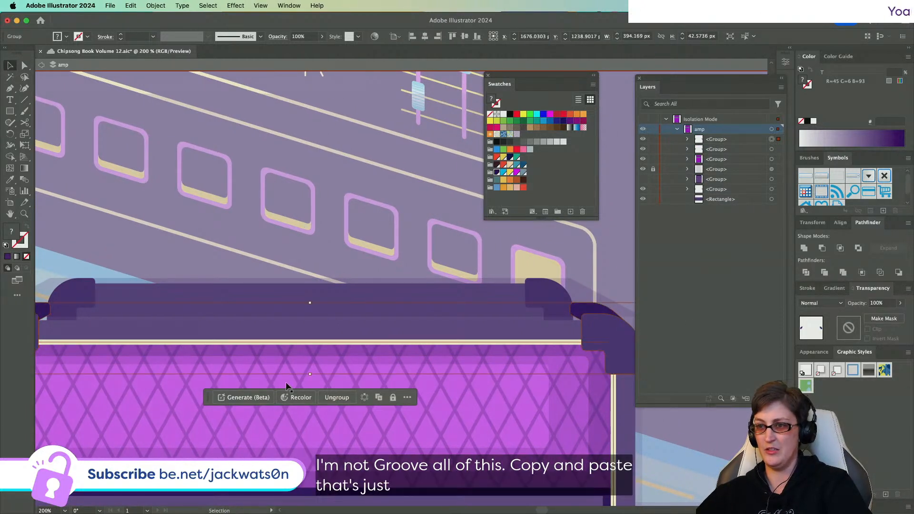
drag(311, 376, 310, 364)
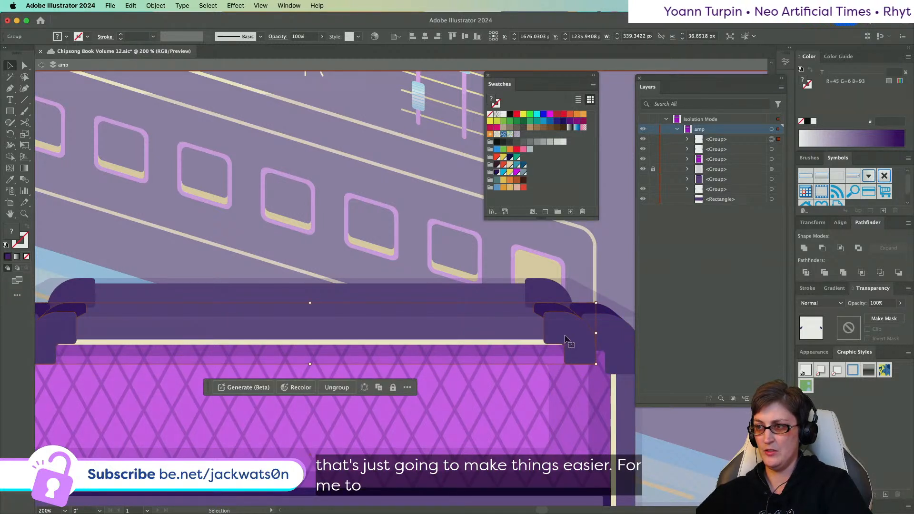
drag(566, 339, 555, 304)
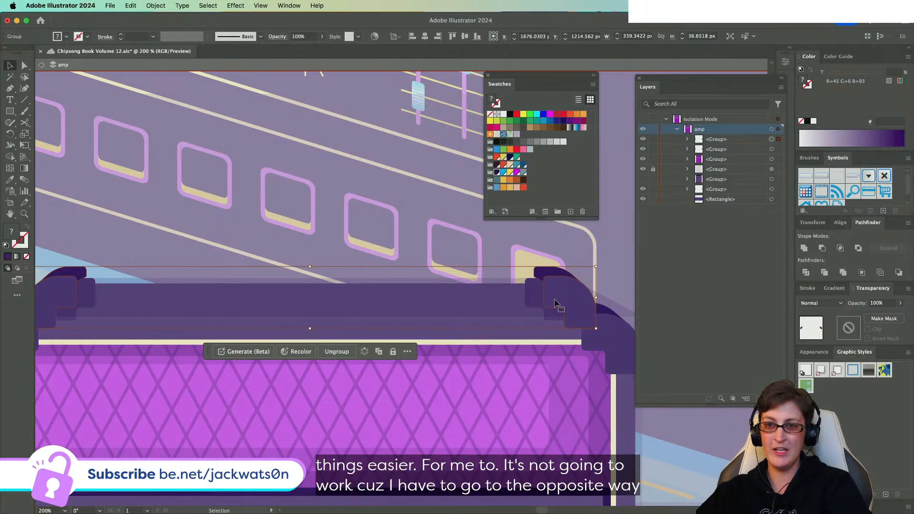
key(Delete)
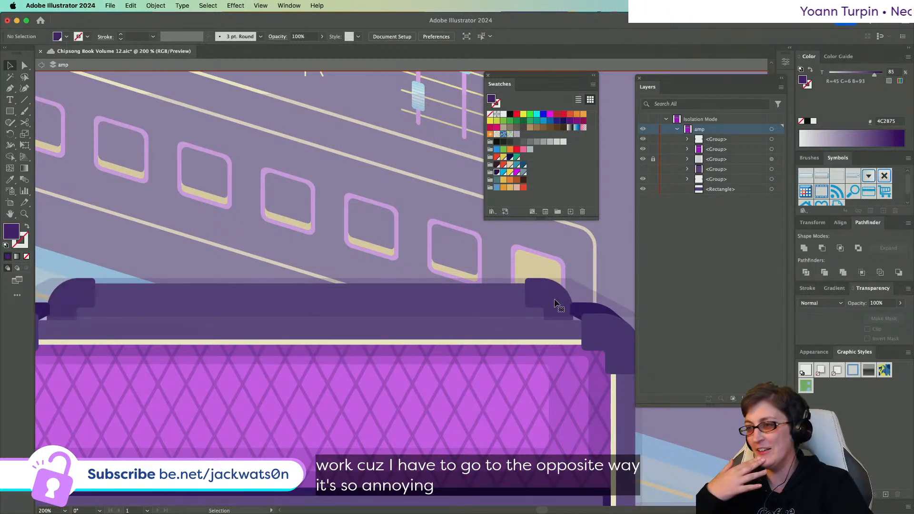
- Try copying the right connecting shape onto the rear right corner and scaling it to about 25.84 × 8.68 px
scroll(555, 302, right, 4)
scroll(555, 303, down, 1)
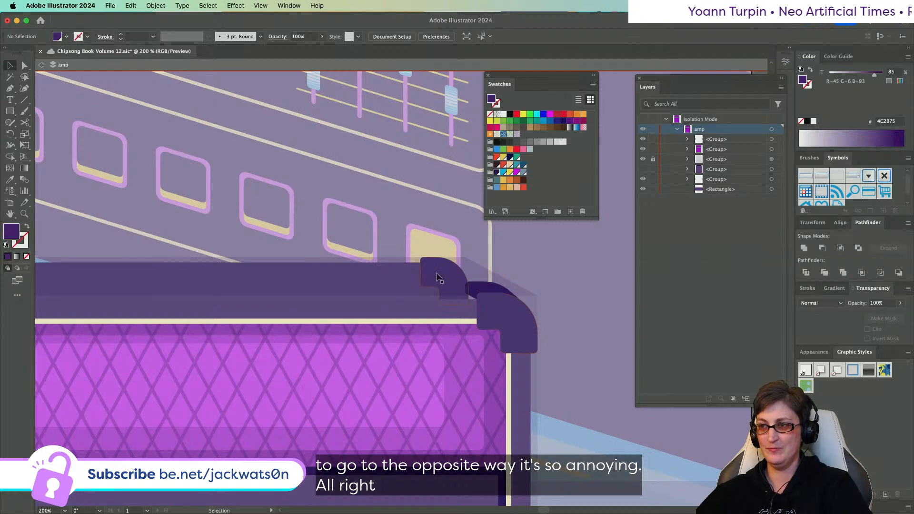
scroll(439, 278, up, 4)
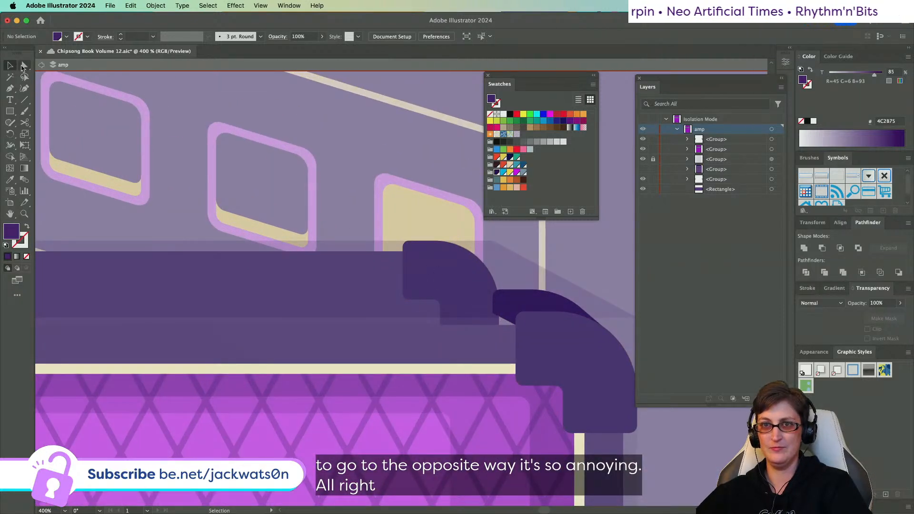
click(522, 303)
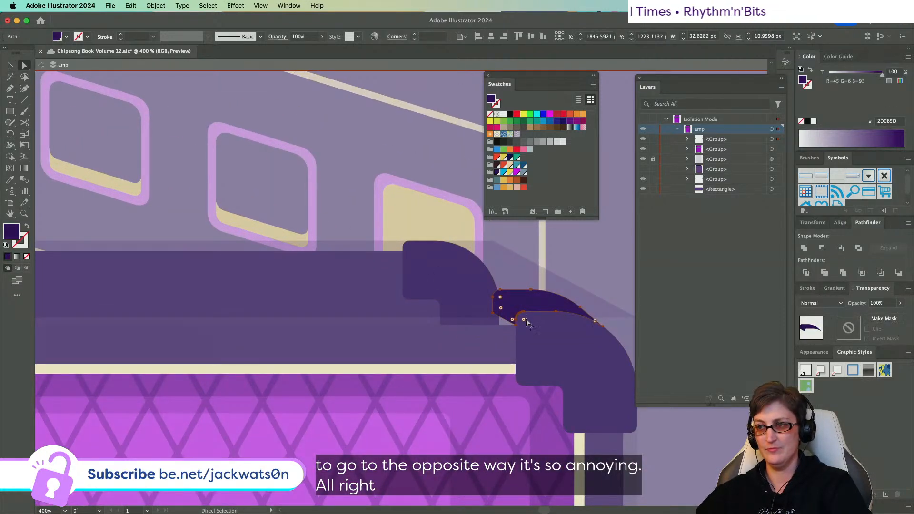
drag(529, 323, 436, 260)
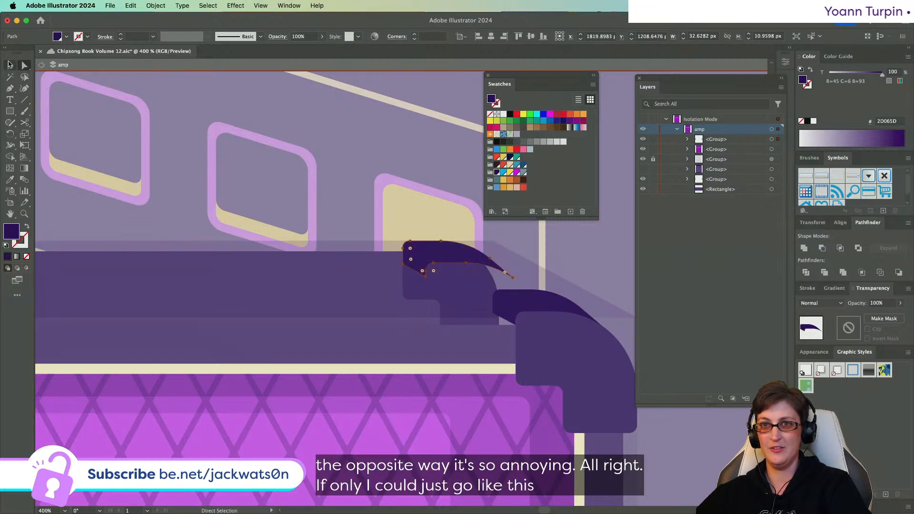
click(10, 64)
drag(514, 259, 494, 259)
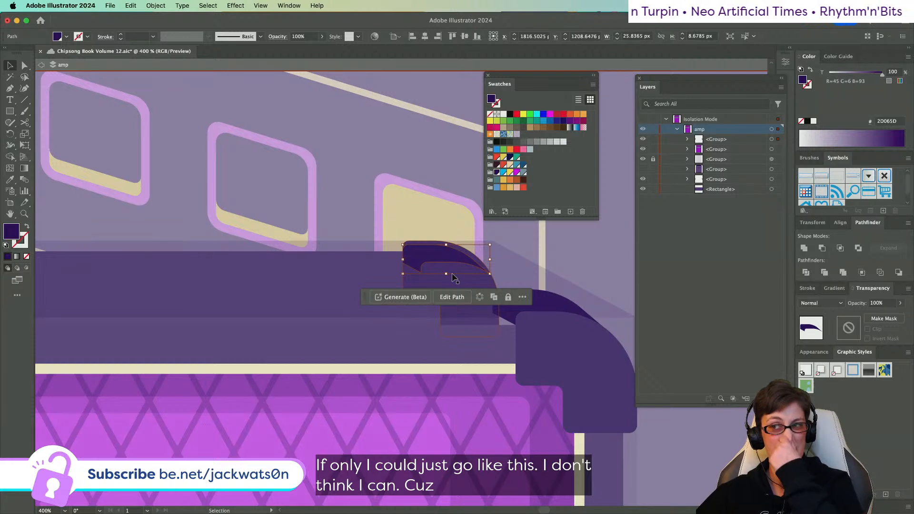
scroll(453, 278, up, 2)
scroll(454, 279, up, 5)
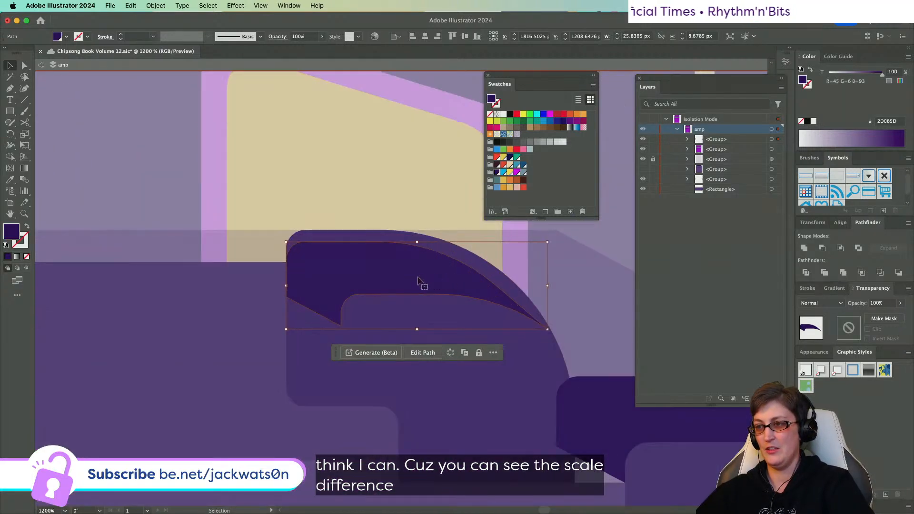
- Undo the scaling and the copying of the connecting shape on the rear right corner
key(Delete)
key(super+z)
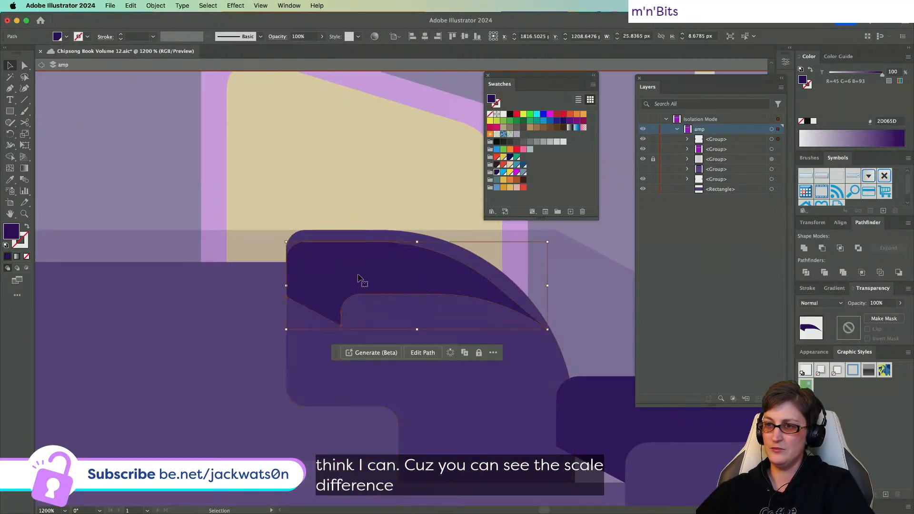
key(super+z)
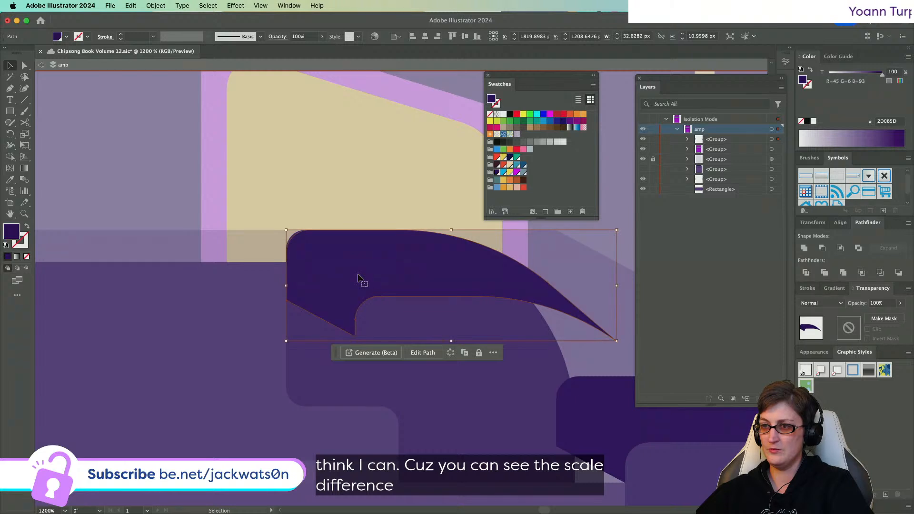
key(a)
key(super+z)
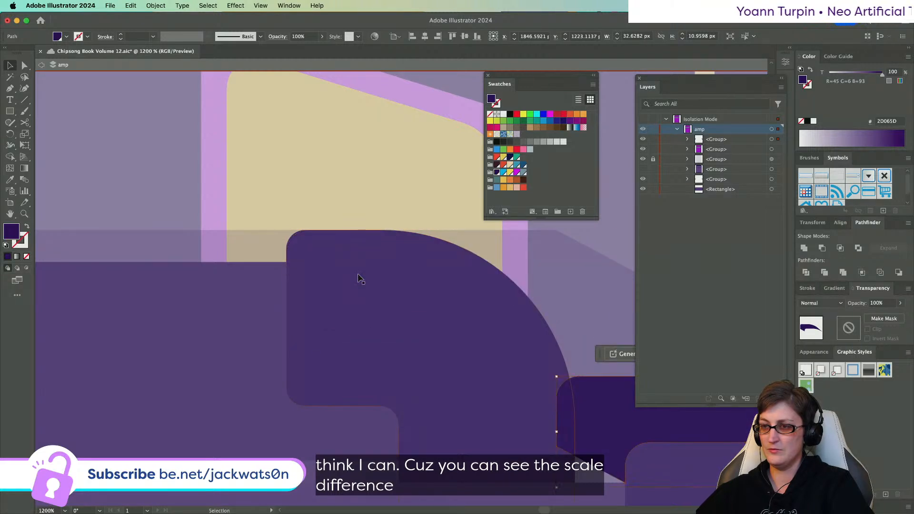
- Try placing a duplicate of the corner group over the rear right corner piece, and undo it
key(super+shift+a)
scroll(358, 280, down, 3)
scroll(358, 279, right, 5)
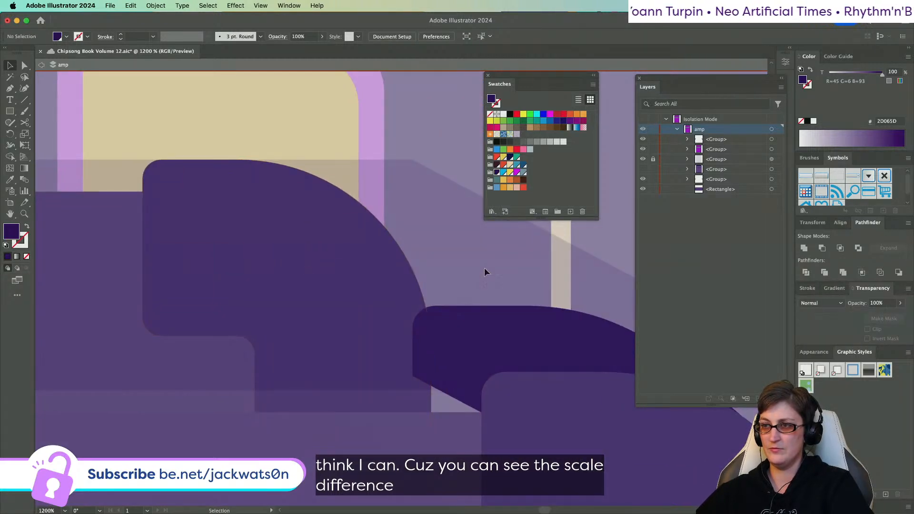
drag(470, 343, 310, 257)
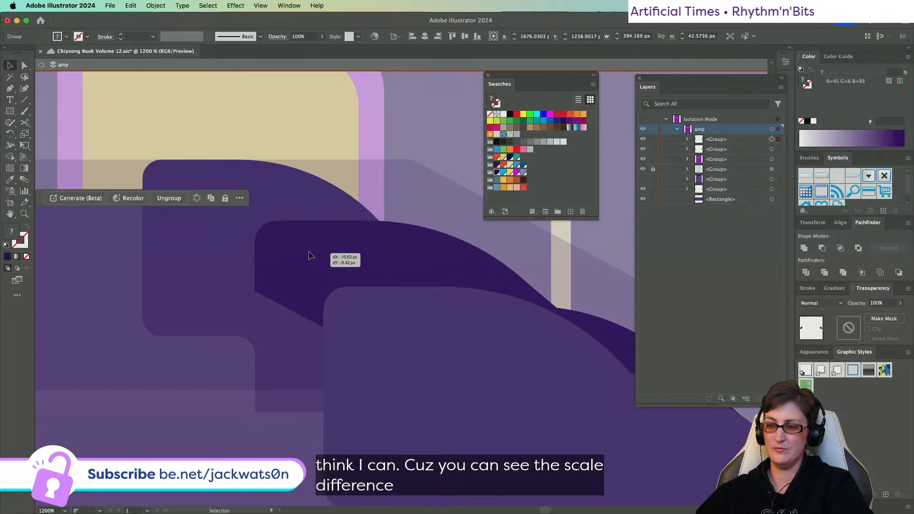
key(super+z)
- Copy the right dark connecting shape onto the rear right corner piece and scale it down to fit as a size guide
click(10, 89)
key(super+shift+a)
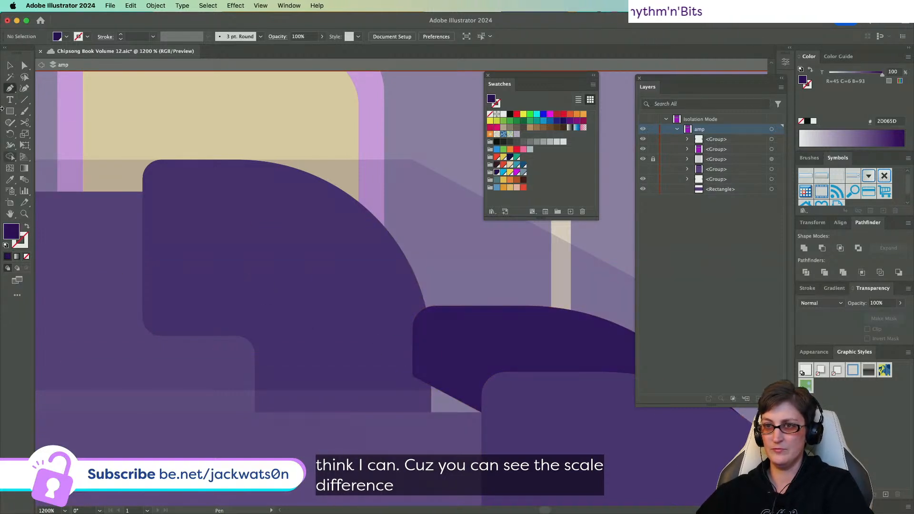
click(449, 332)
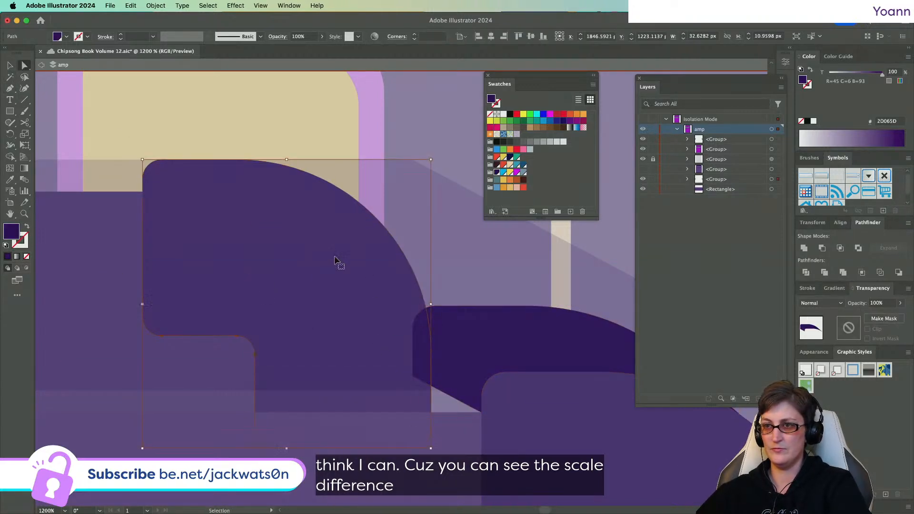
drag(426, 306, 215, 203)
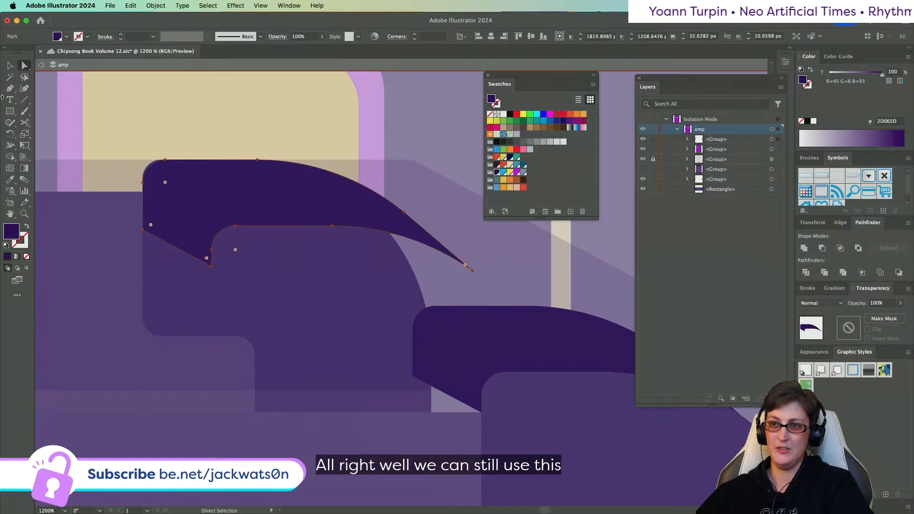
click(10, 64)
drag(472, 215, 407, 218)
drag(217, 221, 214, 210)
drag(409, 205, 416, 206)
key(super+shift+a)
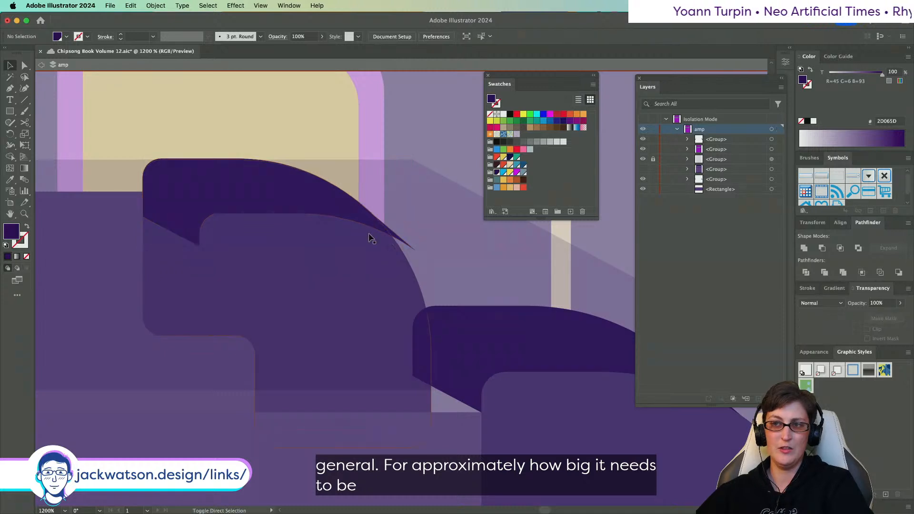
- Draw a straight two-point path along the slanted lower-left edge of the copied connecting shape, and delete that copy
click(10, 88)
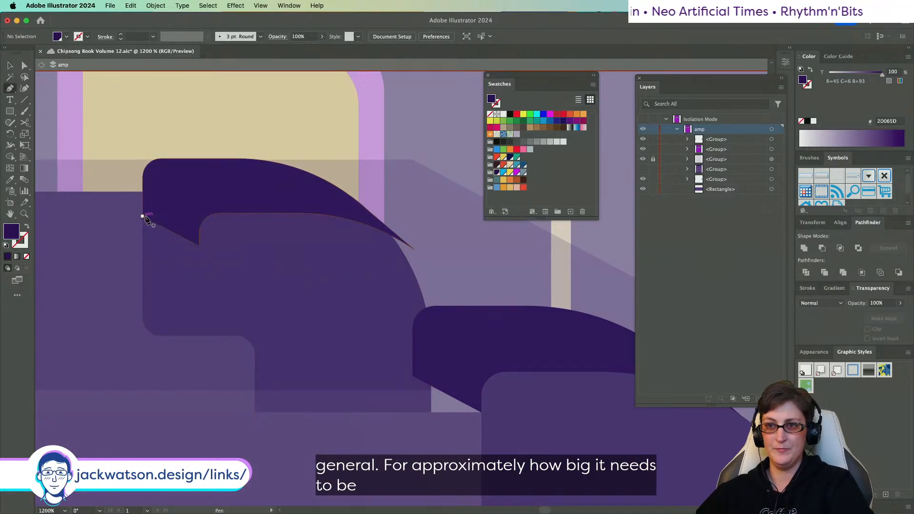
click(143, 217)
click(200, 247)
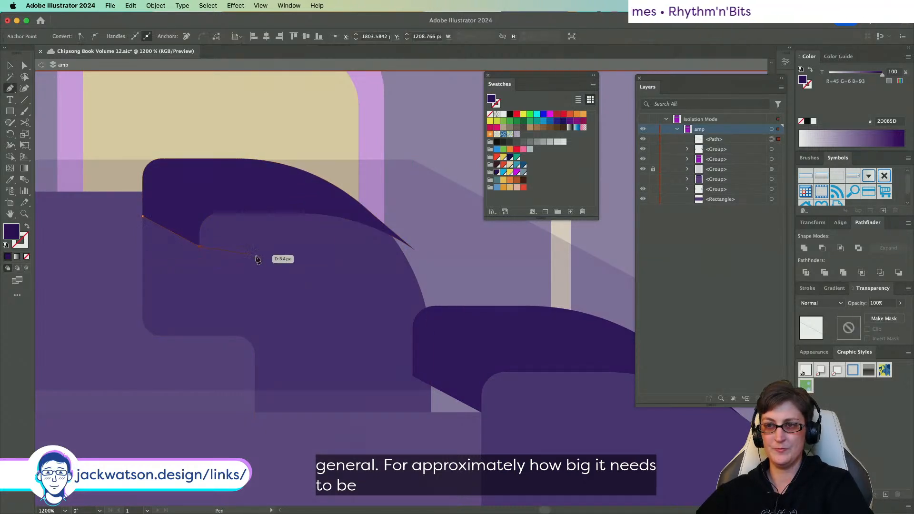
key(super+shift+a)
click(10, 65)
click(204, 171)
key(Delete)
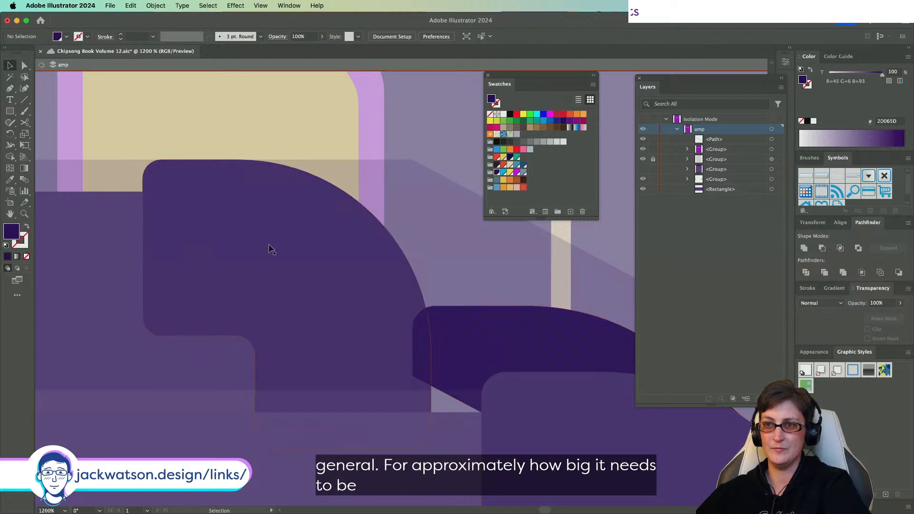
- Swap the fill and stroke of the short slanted path so it has a dark purple stroke
click(168, 229)
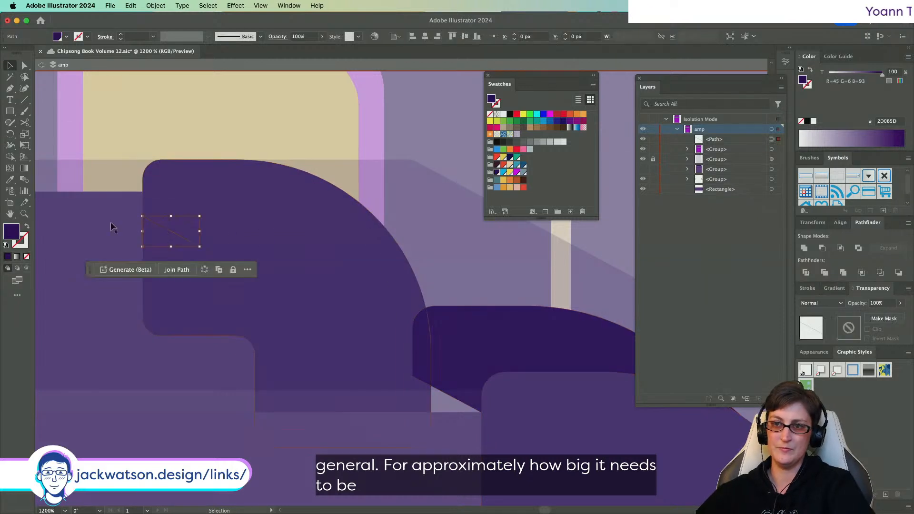
click(27, 227)
key(super+shift+a)
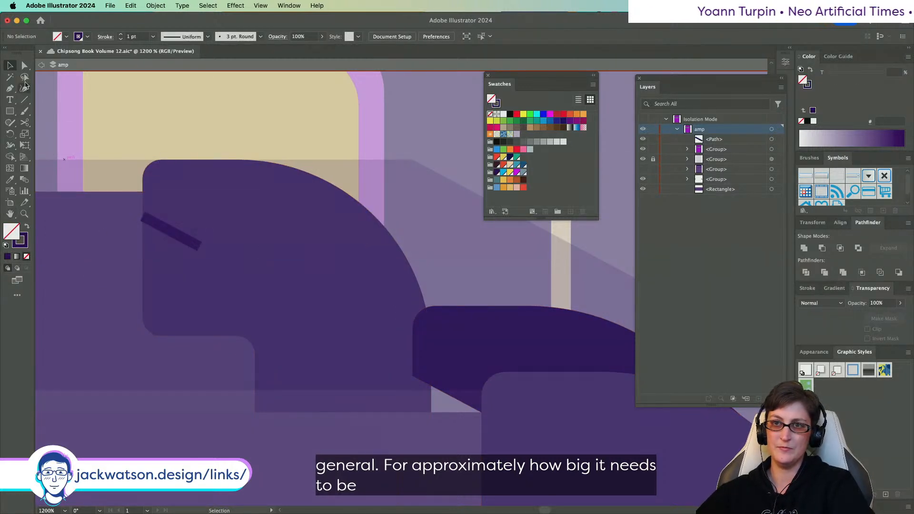
- Copy the rear right corner piece to the lower end of the slanted line and scale the copy to about 30.34 × 30.34 px
drag(270, 265, 293, 276)
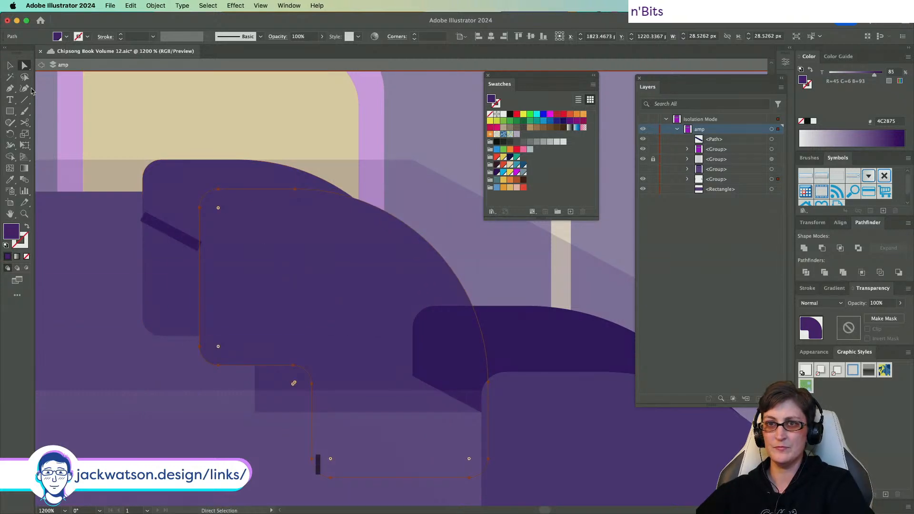
click(10, 65)
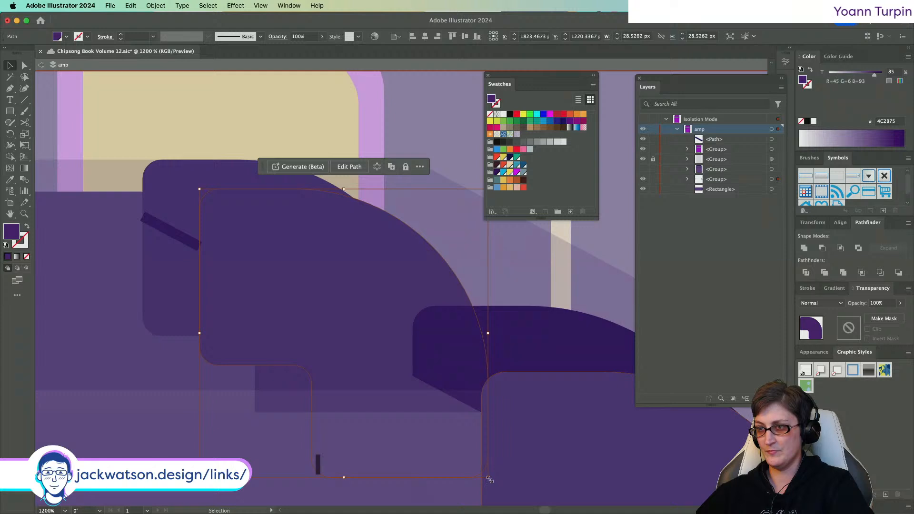
drag(490, 479, 525, 498)
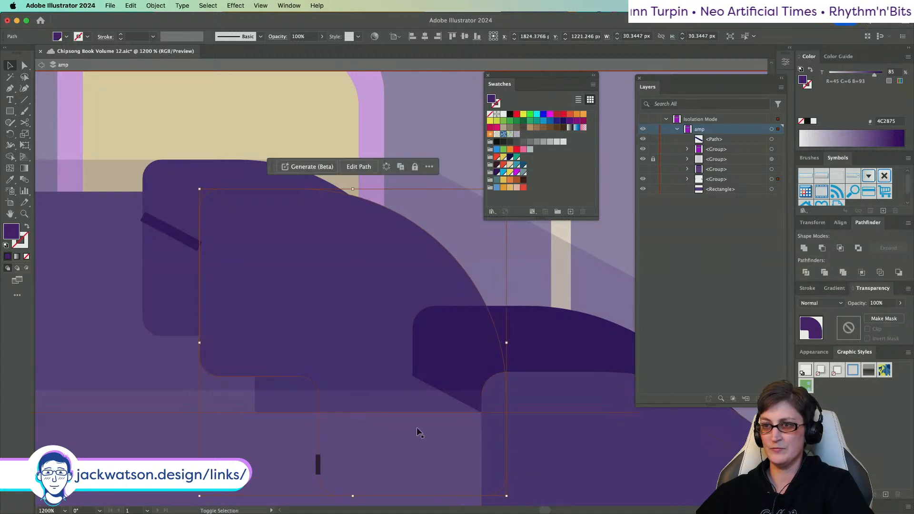
key(super+shift+a)
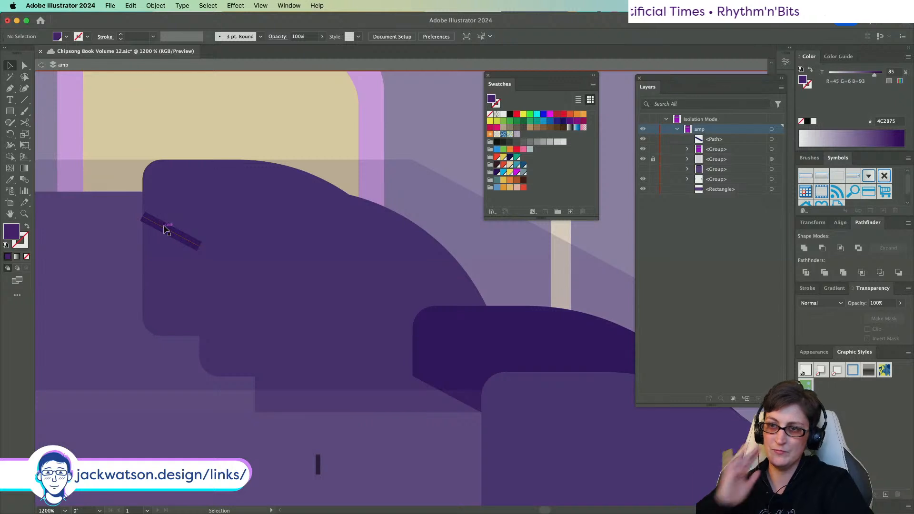
- Cut the enlarged corner copy's outline on its upper right curve with the Scissors tool
click(276, 234)
click(24, 65)
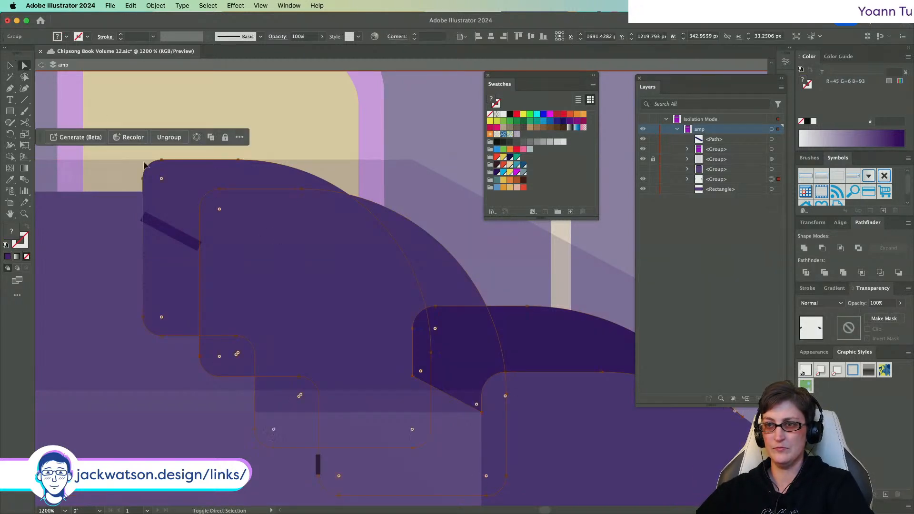
click(217, 234)
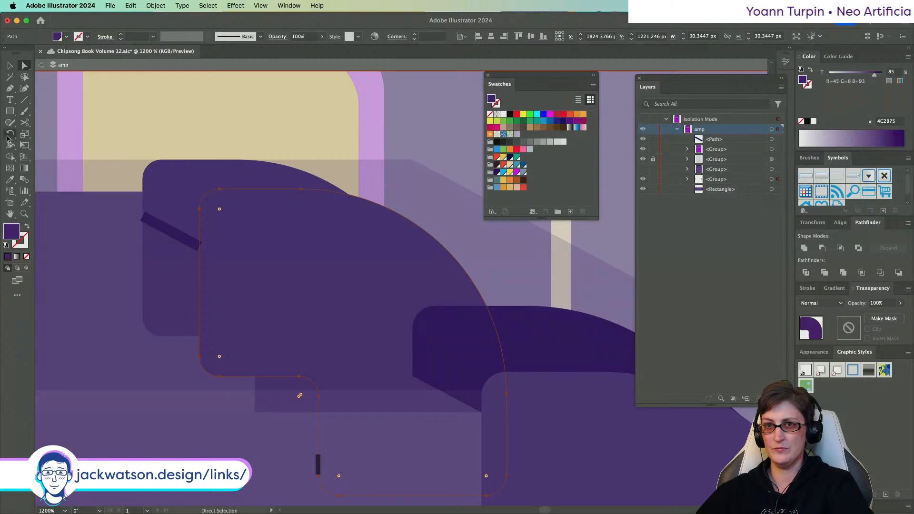
click(24, 124)
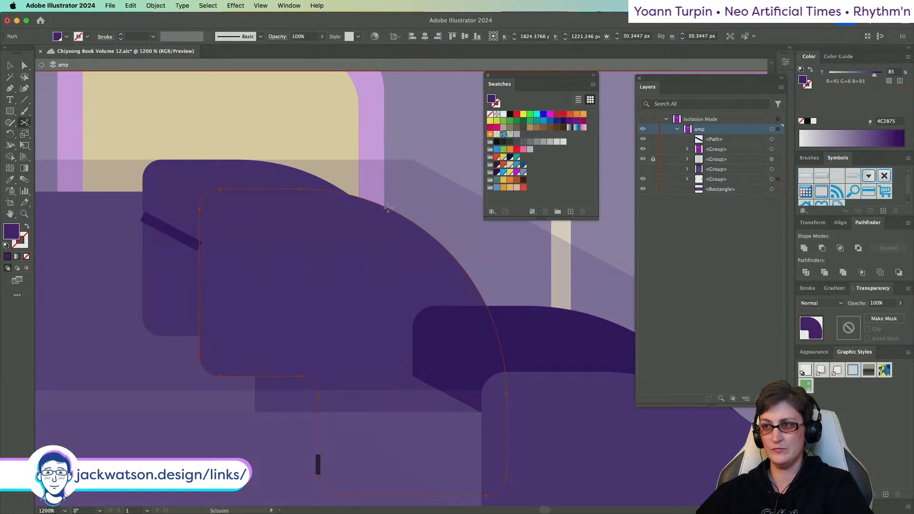
click(388, 208)
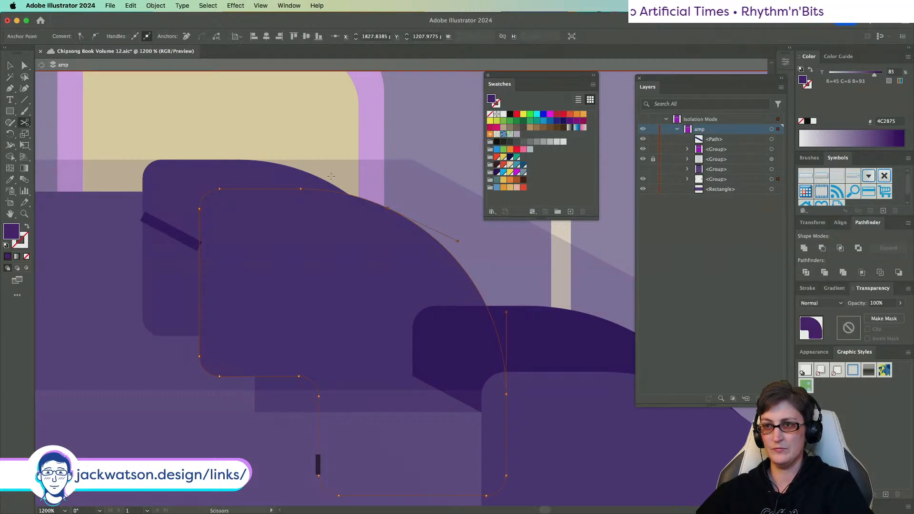
- Cut the rear corner piece on its upper curve and at the slanted line's upper end, and delete the lower portion
click(178, 186)
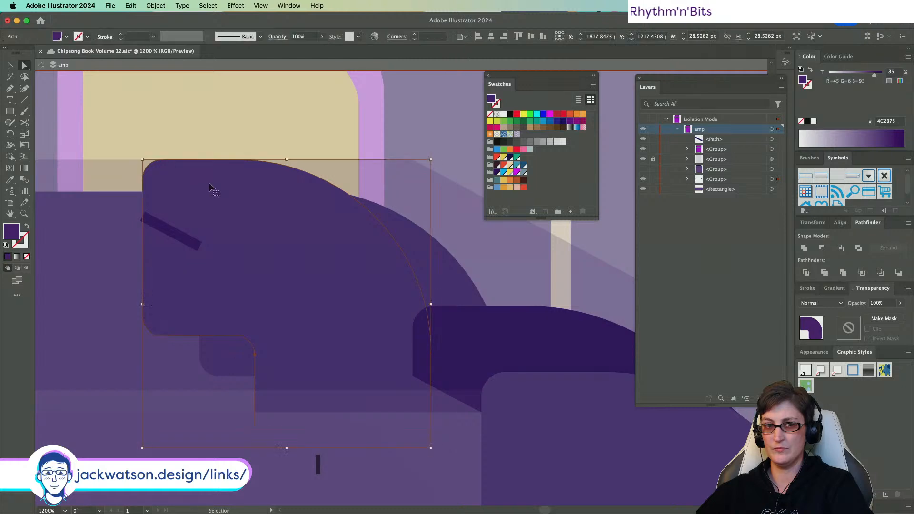
click(26, 123)
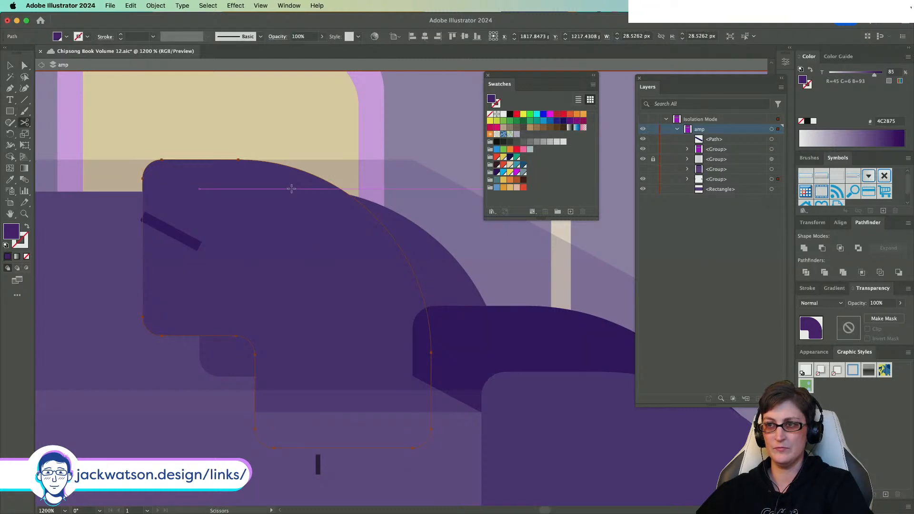
click(320, 177)
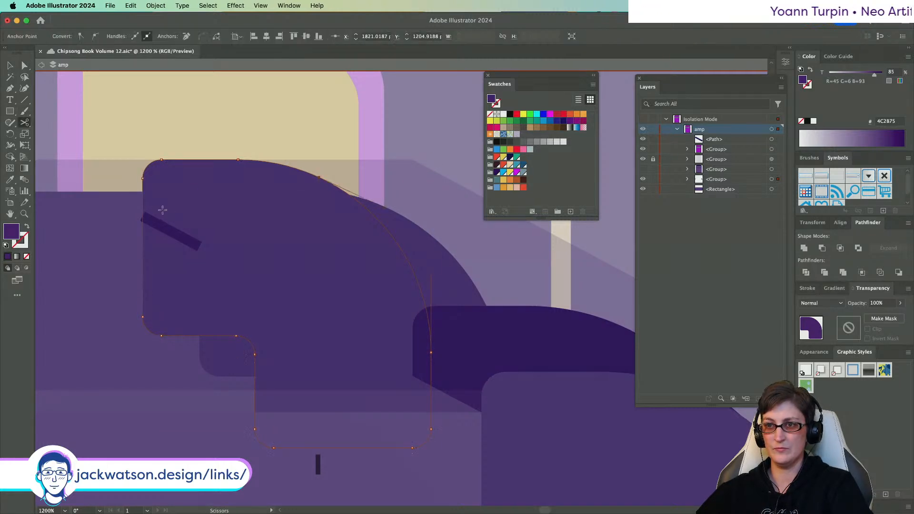
click(142, 217)
click(24, 66)
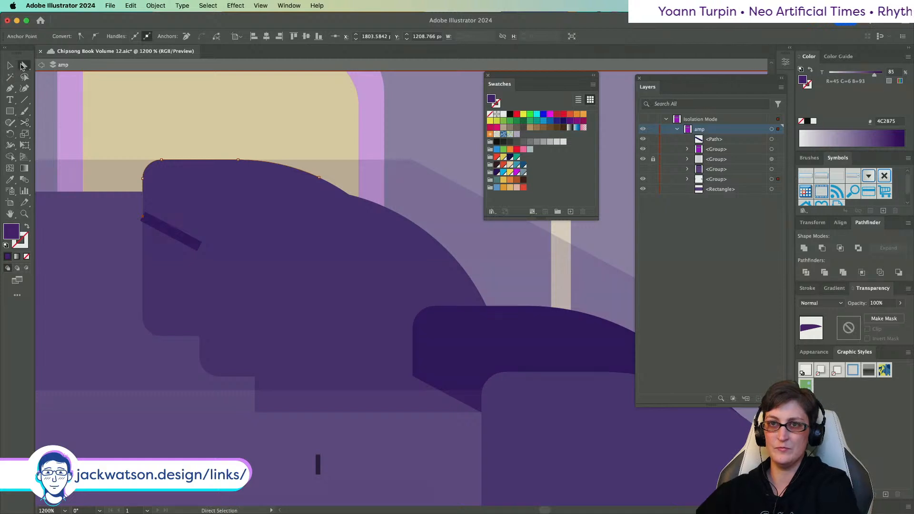
click(149, 275)
key(Delete)
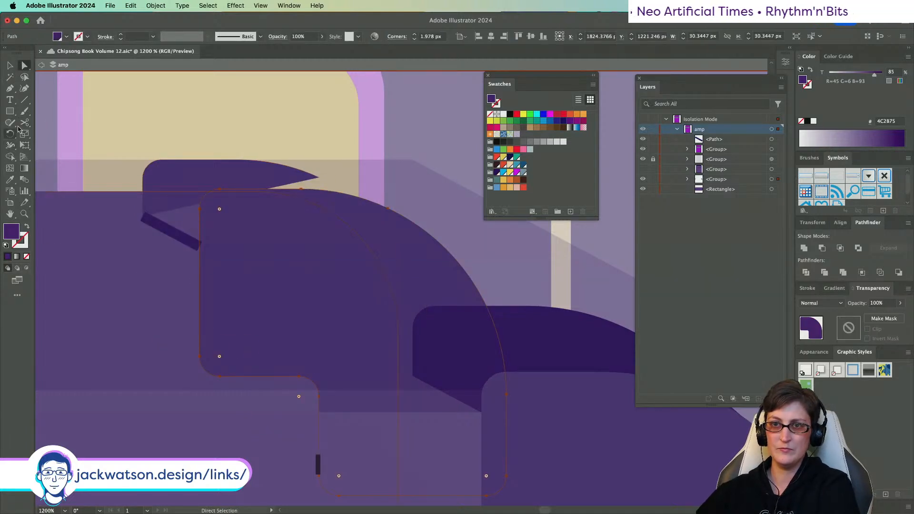
- Cut the enlarged corner copy at the slanted line's lower end and delete its lower portion
click(24, 122)
click(200, 246)
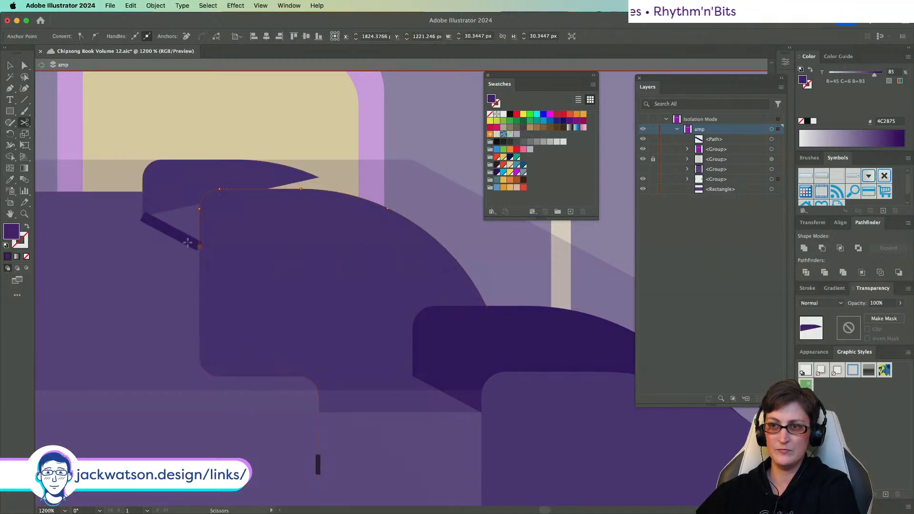
click(24, 65)
key(Delete)
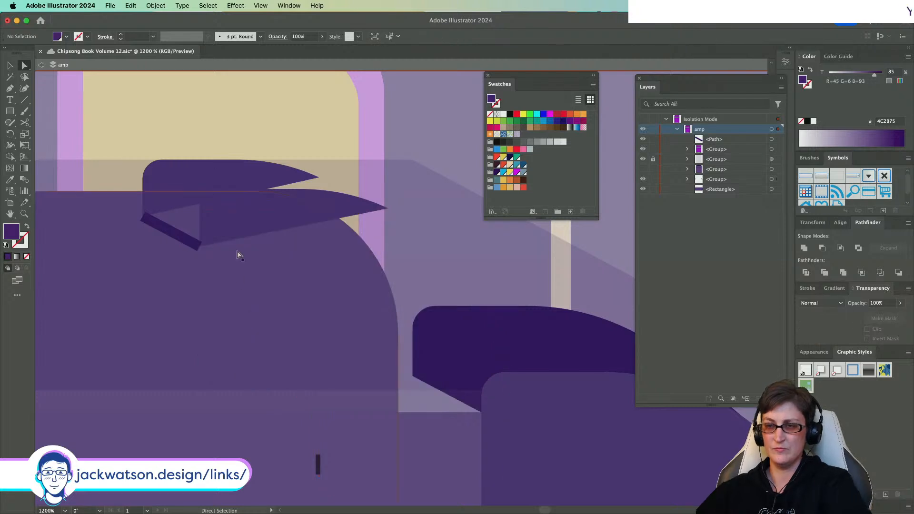
- Move the two trimmed corner paths out of their group to sit beside the slanted line at the top level of amp
click(225, 238)
shift+click(173, 198)
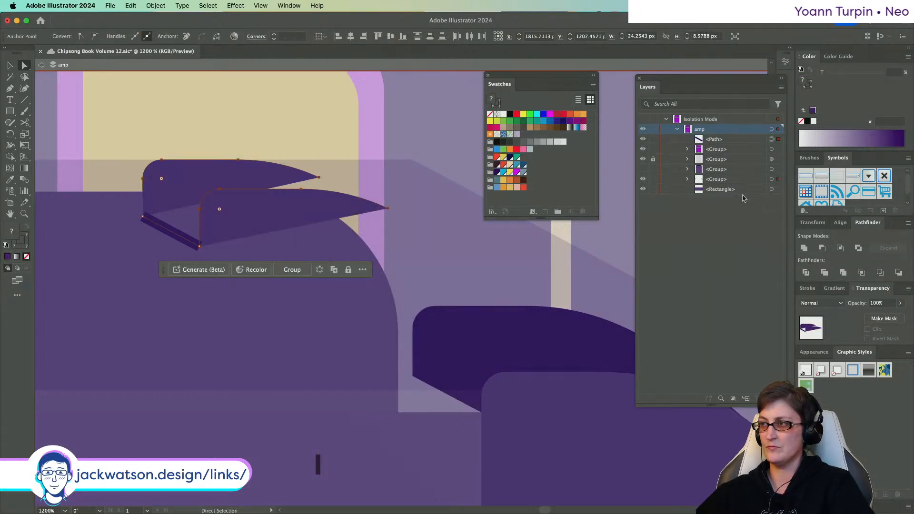
click(687, 179)
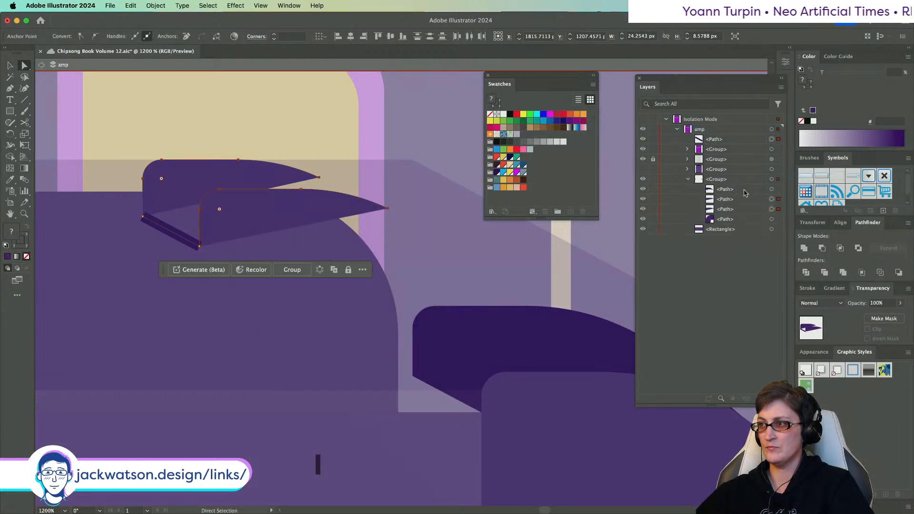
click(776, 202)
click(773, 209)
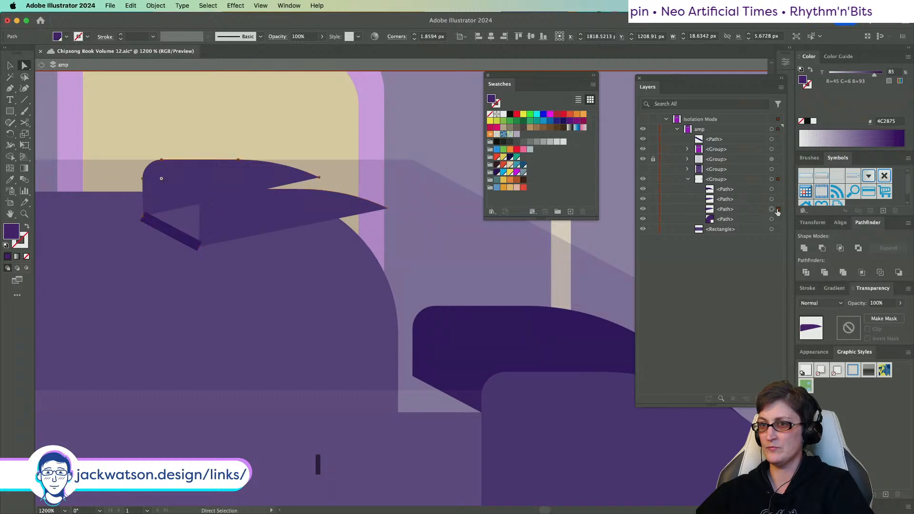
shift+click(777, 200)
click(748, 200)
shift+click(746, 210)
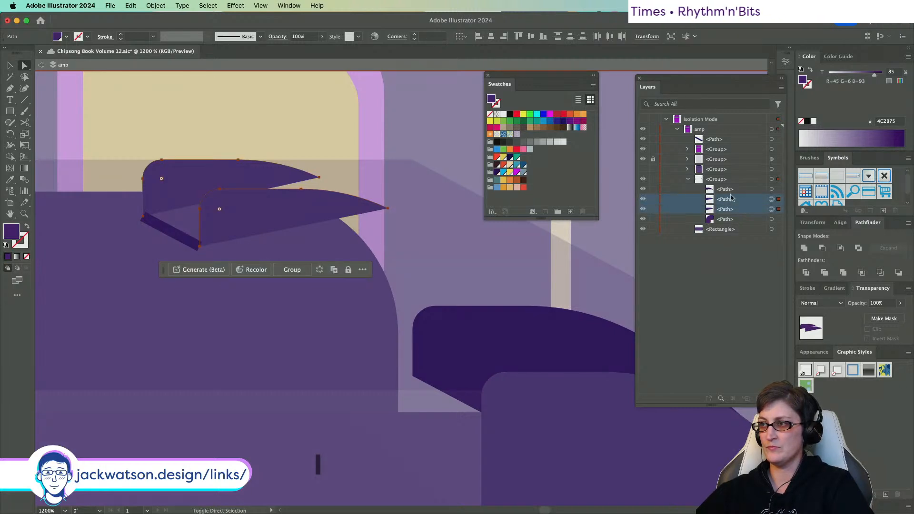
drag(733, 201, 715, 143)
- Join the slanted line and the two trimmed corner paths into one closed outline
click(772, 139)
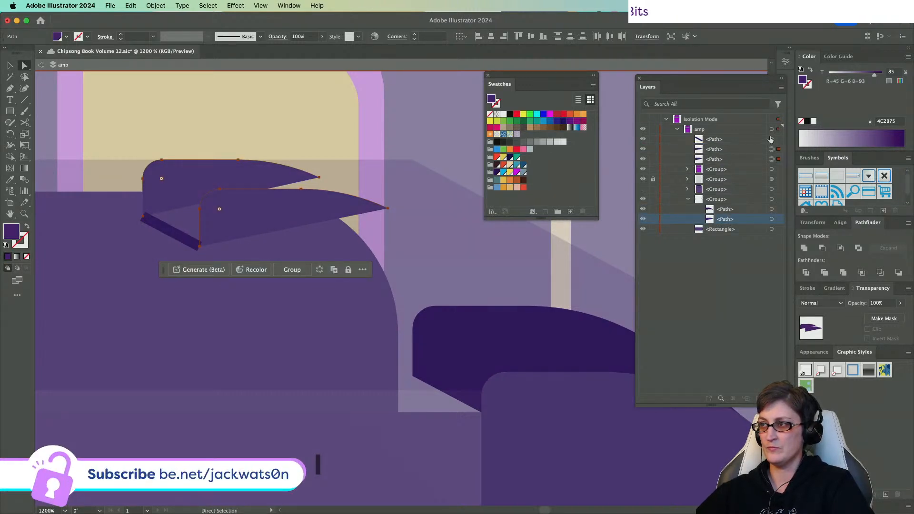
shift+click(774, 161)
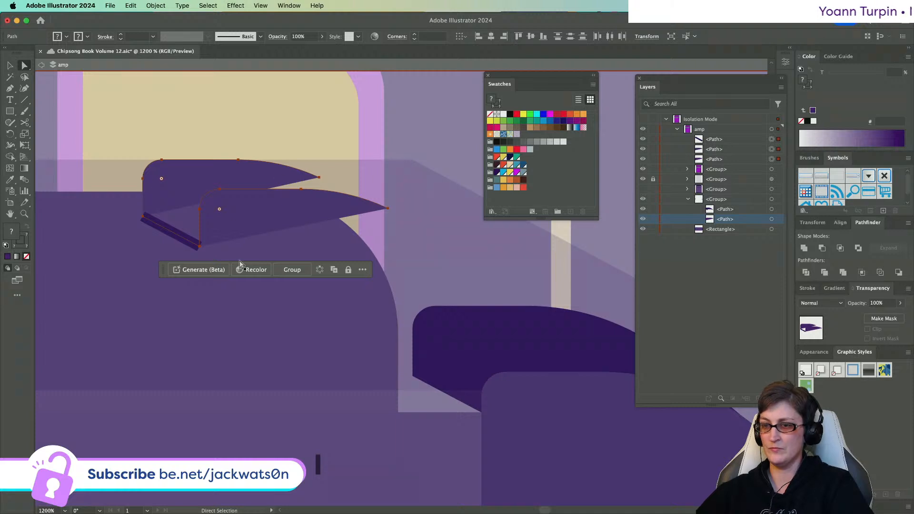
key(super+j)
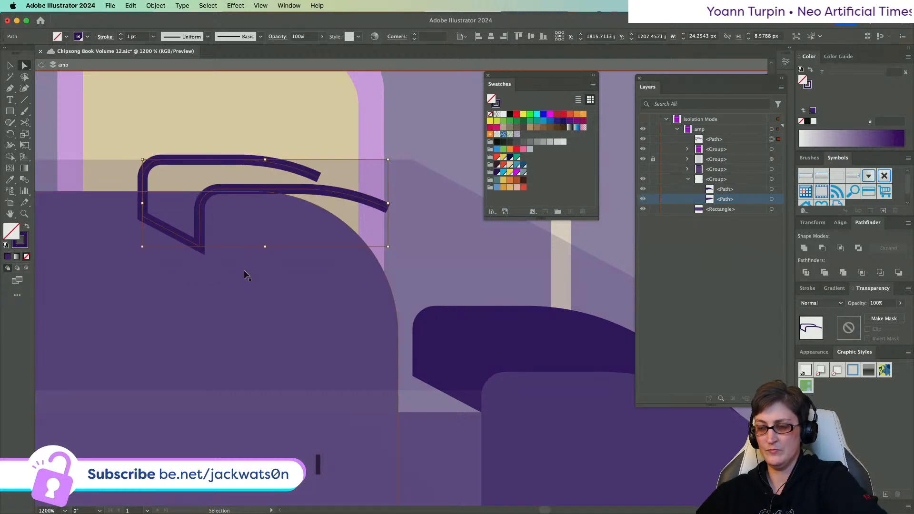
key(a)
- Paste the rear right corner piece in place behind the purple cabinet rectangle, and select the joined connecting outline
click(280, 241)
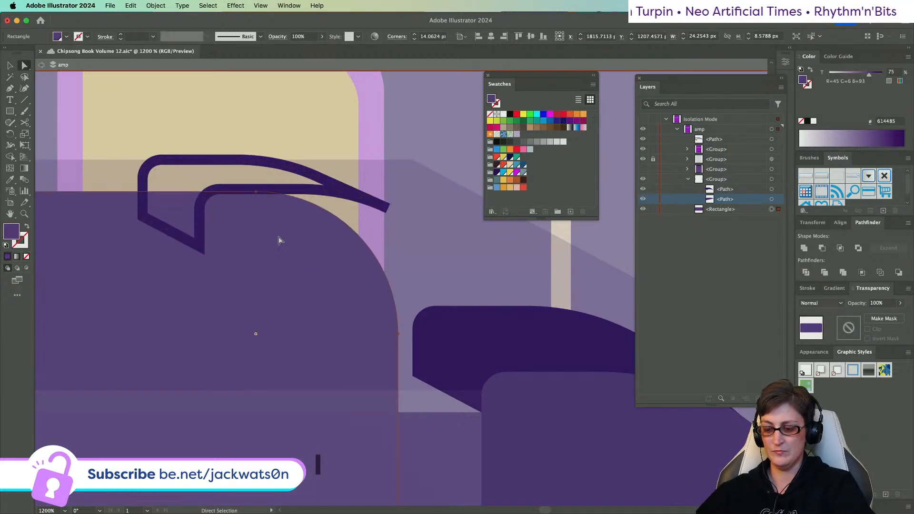
key(super+b)
key(super+shift+a)
click(337, 193)
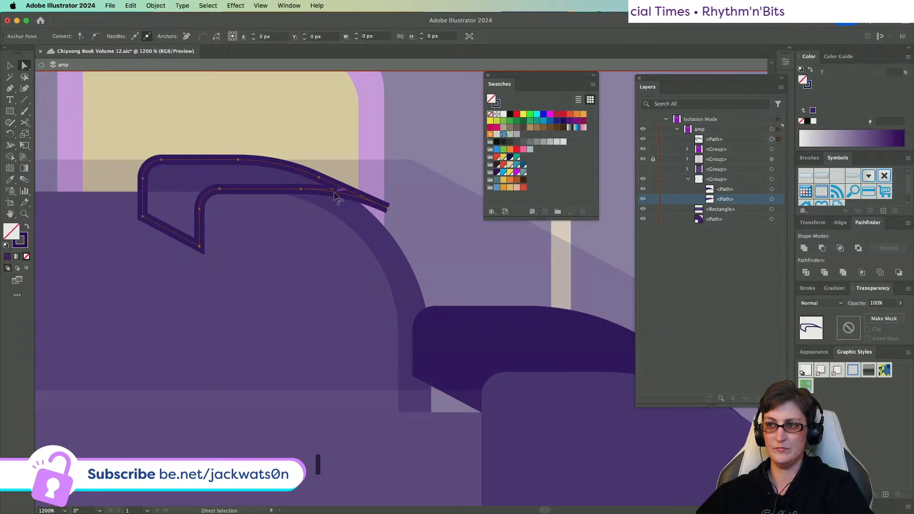
- Swap the joined connecting outline's fill and stroke so it is filled with dark purple 2D065D, and deselect it
click(28, 229)
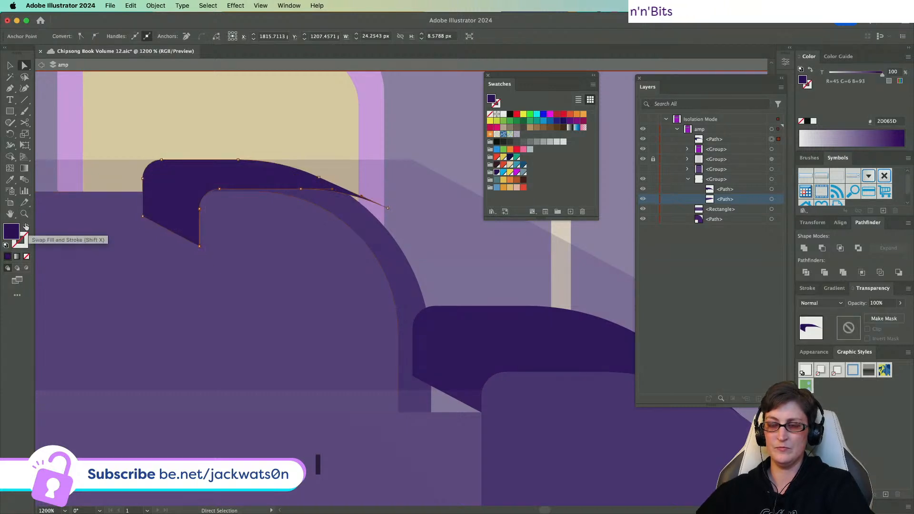
key(super+shift+a)
scroll(300, 152, down, 3)
scroll(307, 154, left, 5)
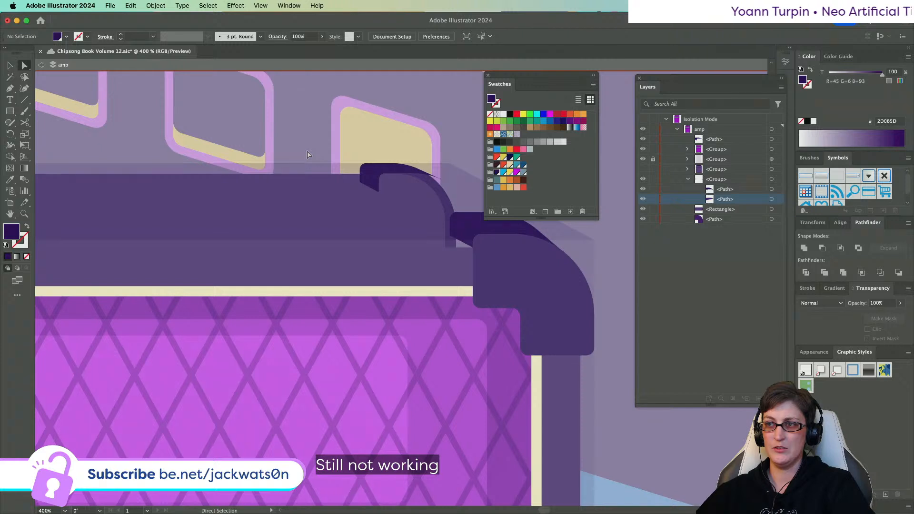
- Duplicate the front and rear purple cabinet rectangles in place at the top of the amp stack
scroll(307, 154, right, 4)
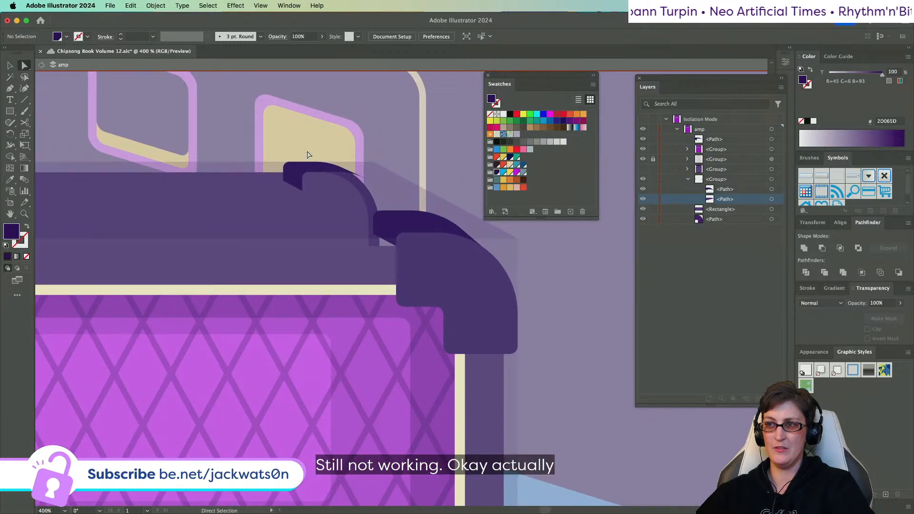
scroll(307, 154, right, 20)
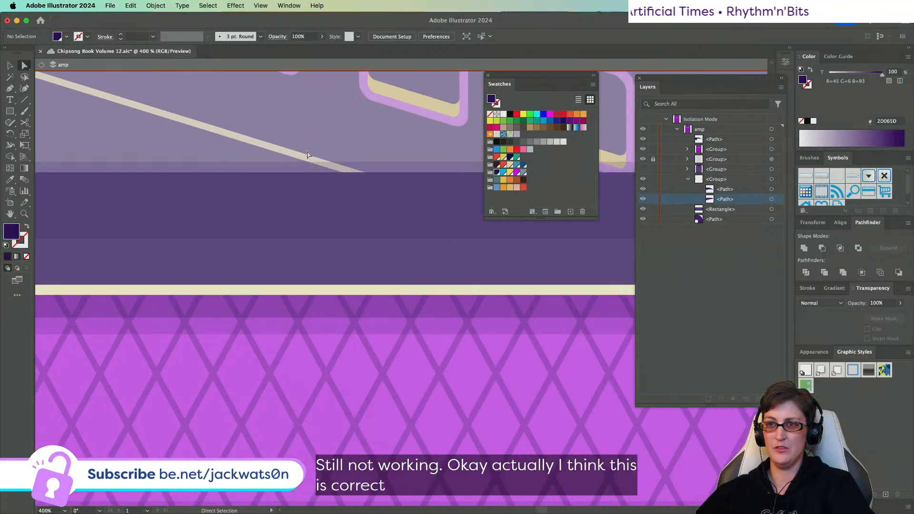
scroll(307, 154, right, 15)
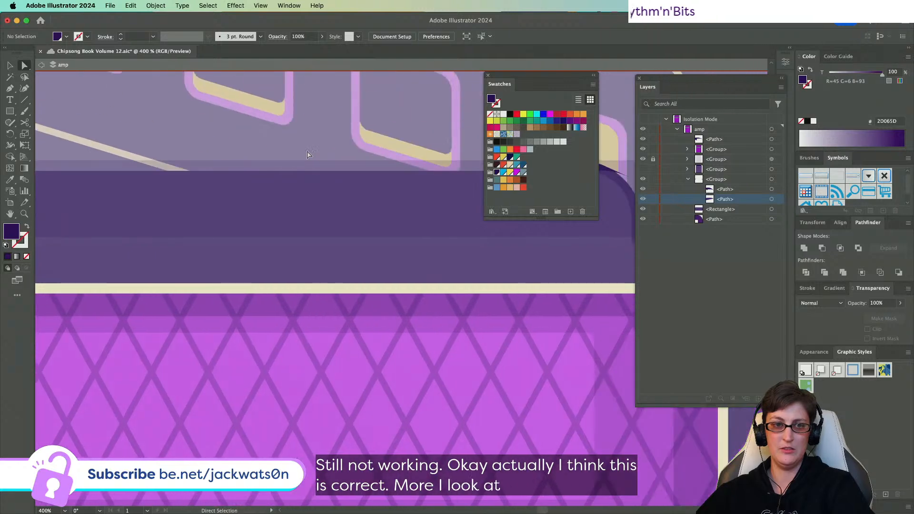
scroll(307, 154, down, 6)
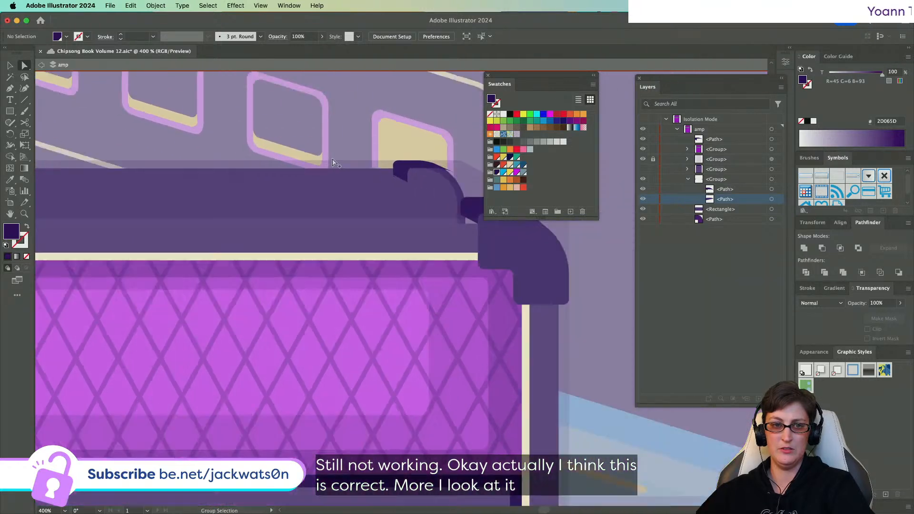
scroll(336, 163, left, 4)
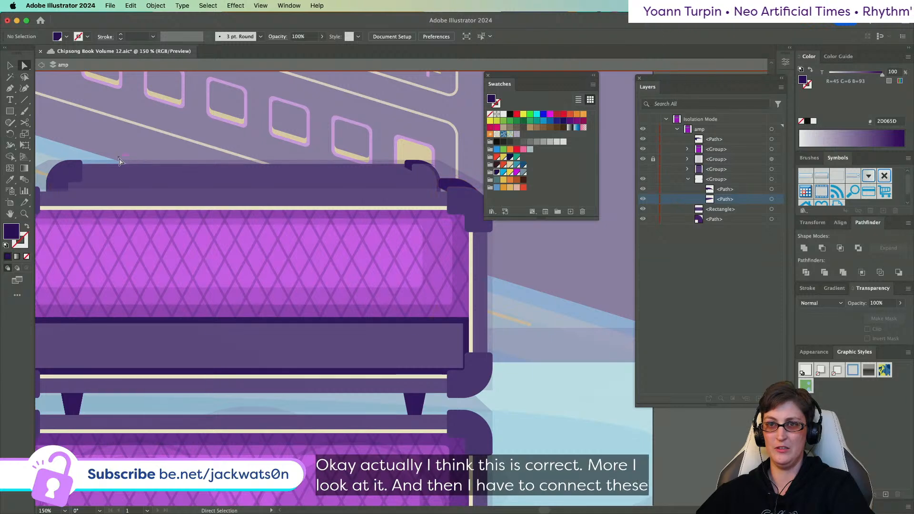
scroll(108, 169, left, 7)
click(169, 198)
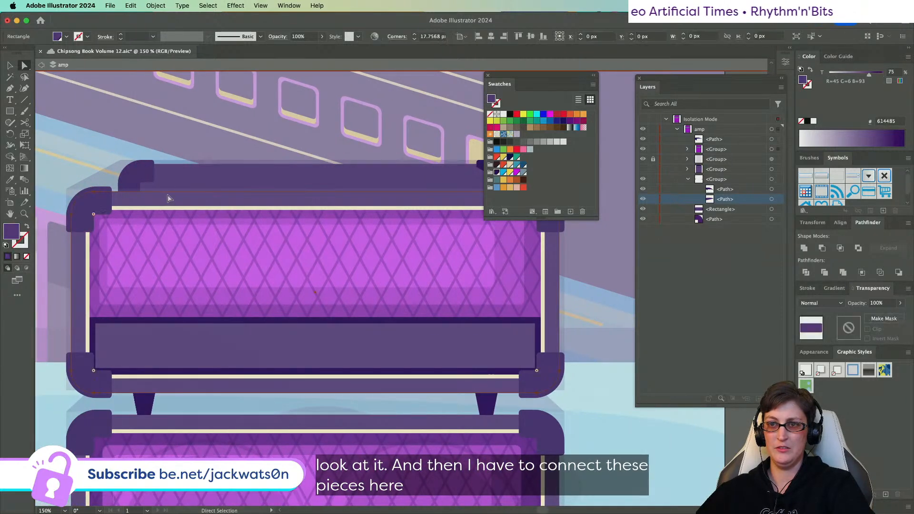
scroll(171, 197, right, 14)
scroll(275, 185, up, 2)
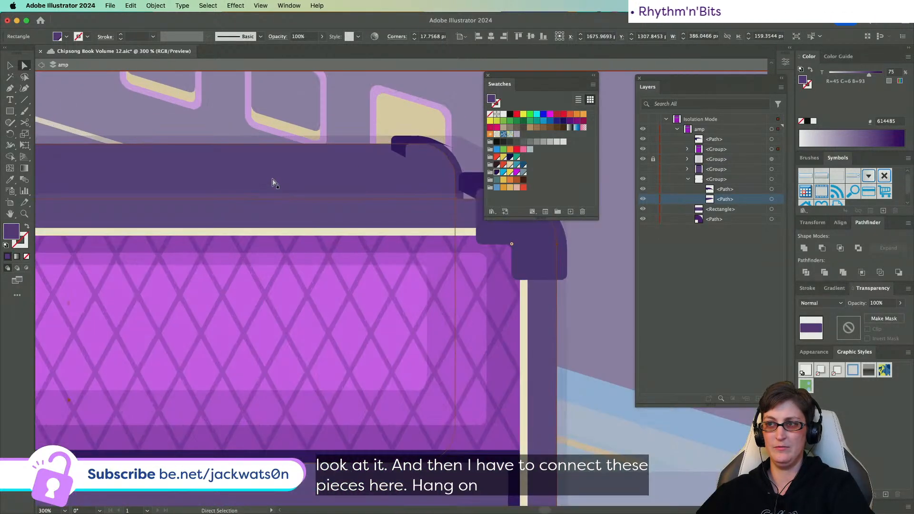
scroll(275, 176, right, 12)
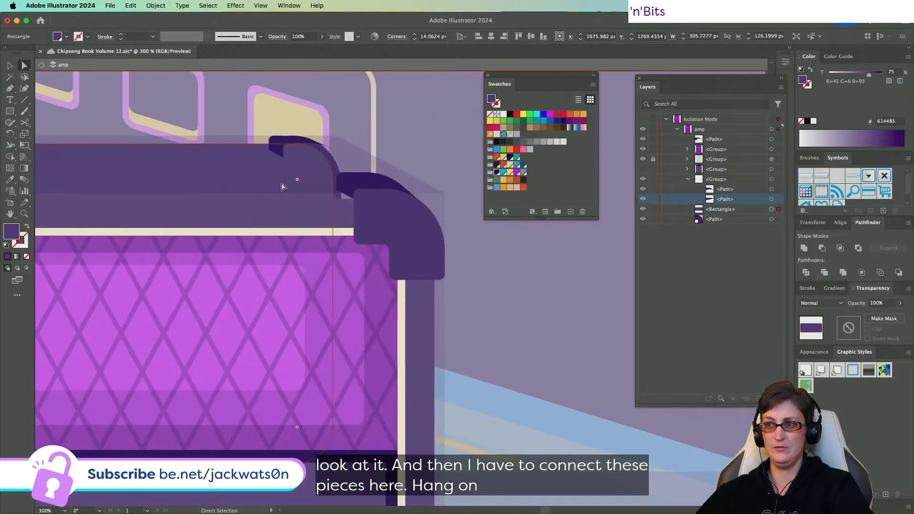
shift+click(263, 220)
key(super+c)
key(super+f)
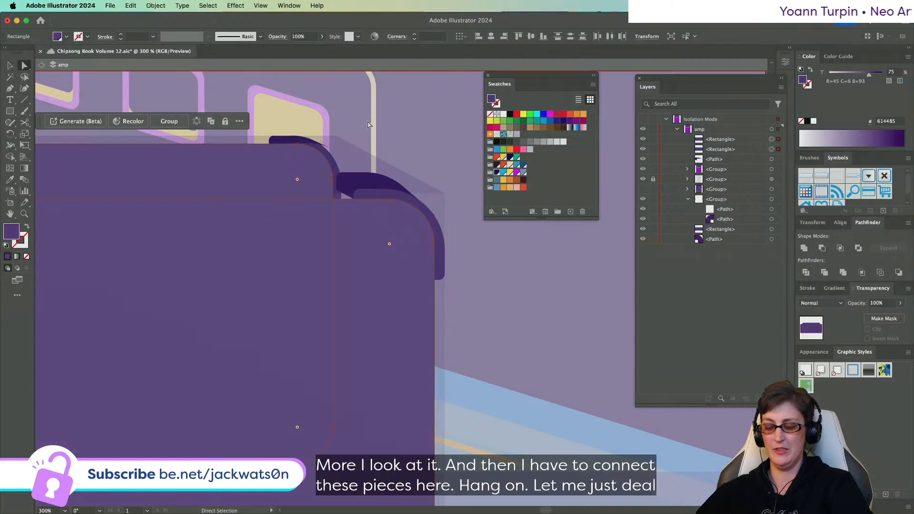
- Group the two duplicated cabinet rectangles and isolate the new group
key(super+g)
right_click(229, 157)
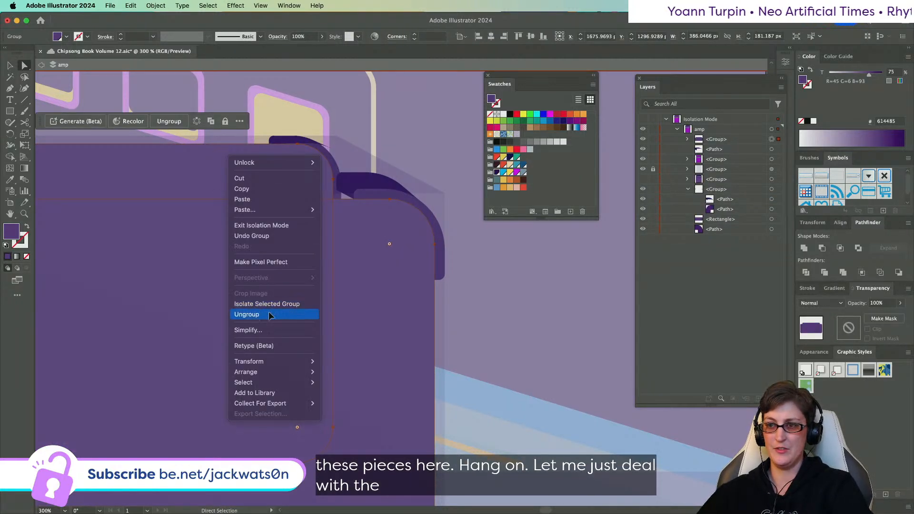
click(266, 304)
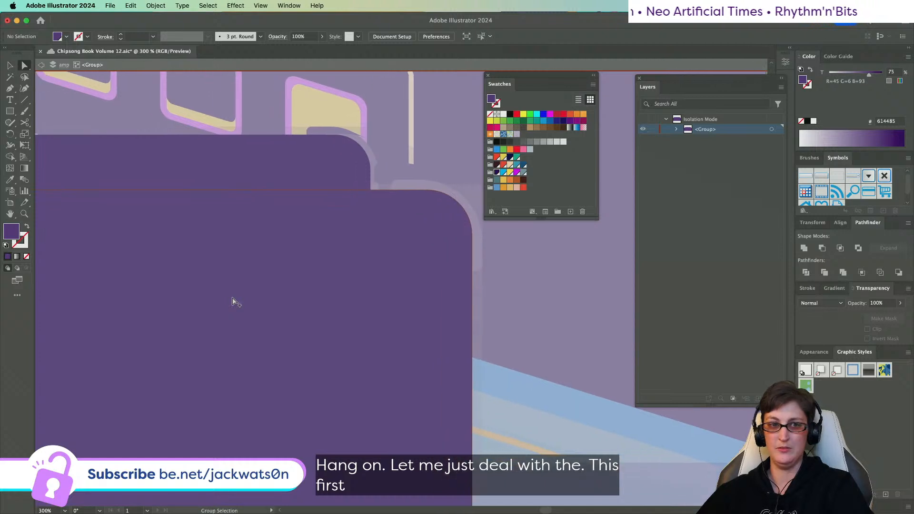
- Draw a straight slanted line about 40 px long from the rear rectangle's upper right corner curve to the front rectangle's upper right corner curve
scroll(219, 295, down, 2)
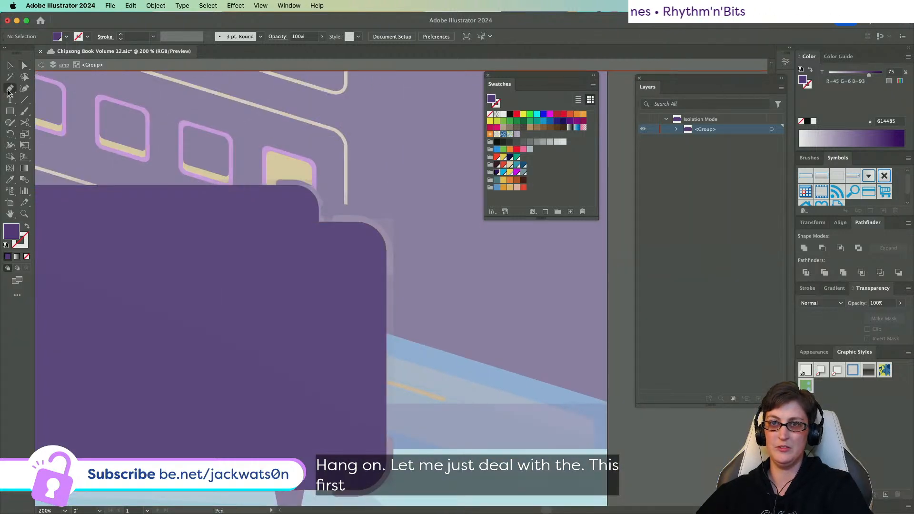
click(313, 193)
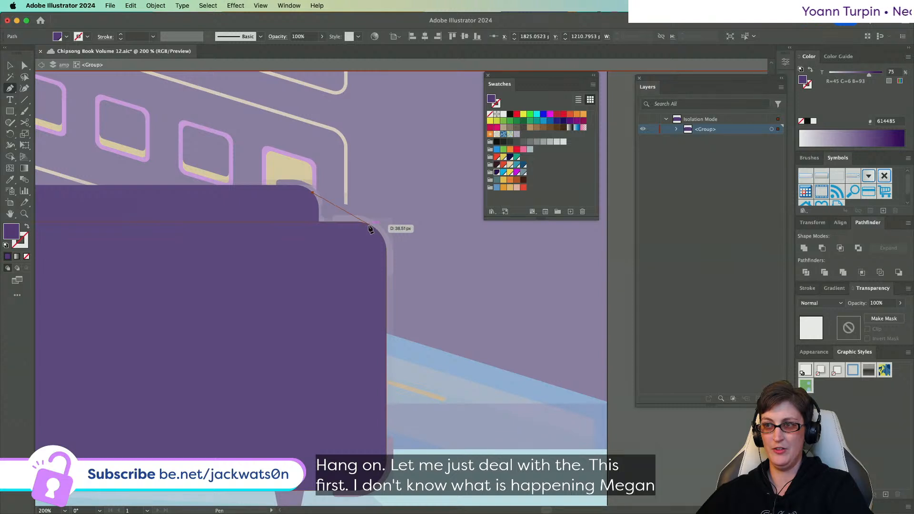
scroll(372, 229, up, 6)
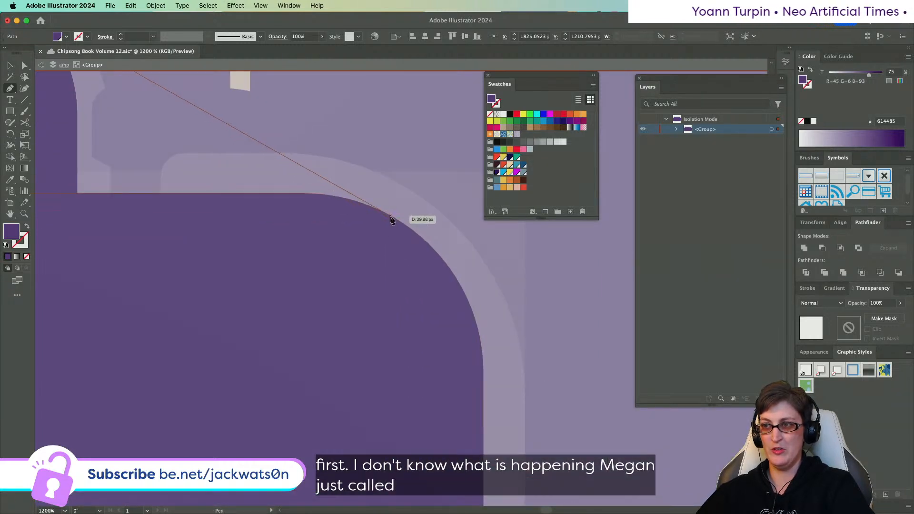
click(391, 217)
scroll(255, 179, down, 1)
scroll(260, 183, left, 3)
scroll(262, 186, up, 2)
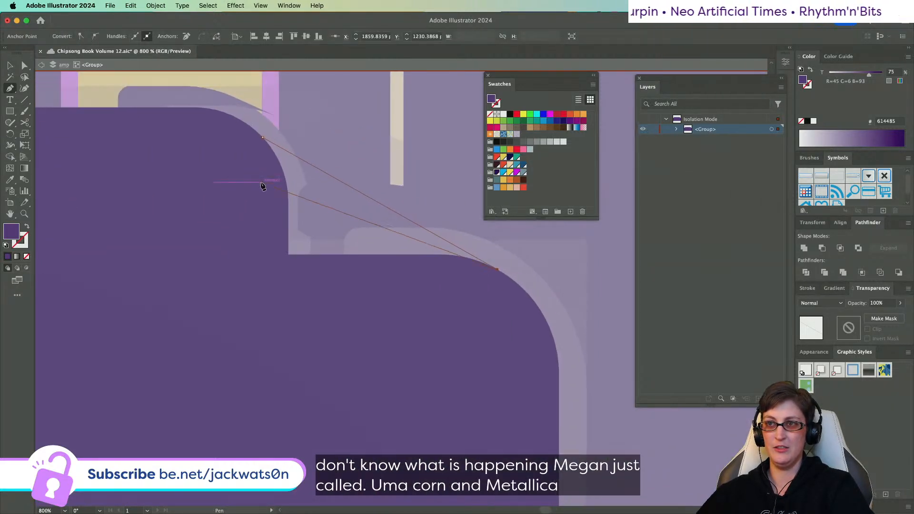
- Move the slanted line's upper anchor further up along the rear rectangle's rounded corner
key(a)
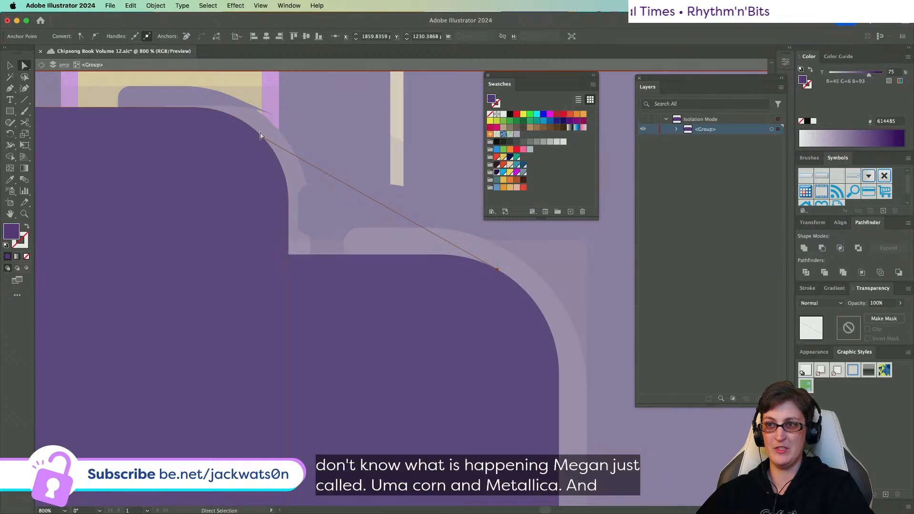
drag(262, 139, 237, 120)
click(231, 143)
click(308, 158)
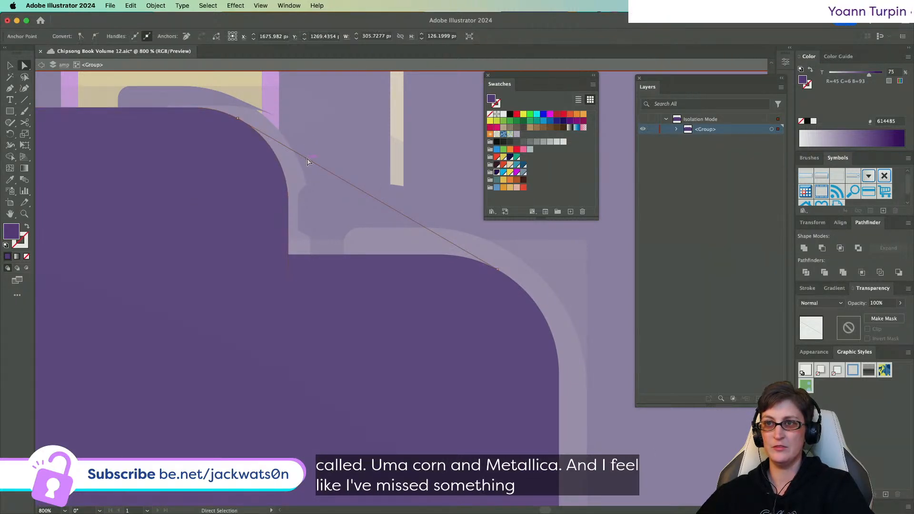
- Duplicate the group of cabinet rectangles and slanted line in place, and mirror the copy left to right
scroll(308, 162, down, 2)
click(9, 66)
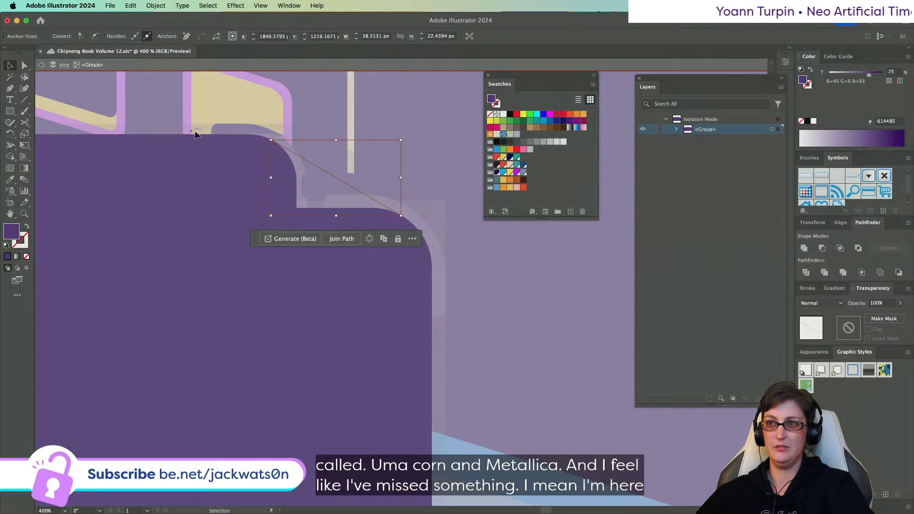
scroll(196, 130, down, 3)
key(super+a)
key(super+c)
key(super+f)
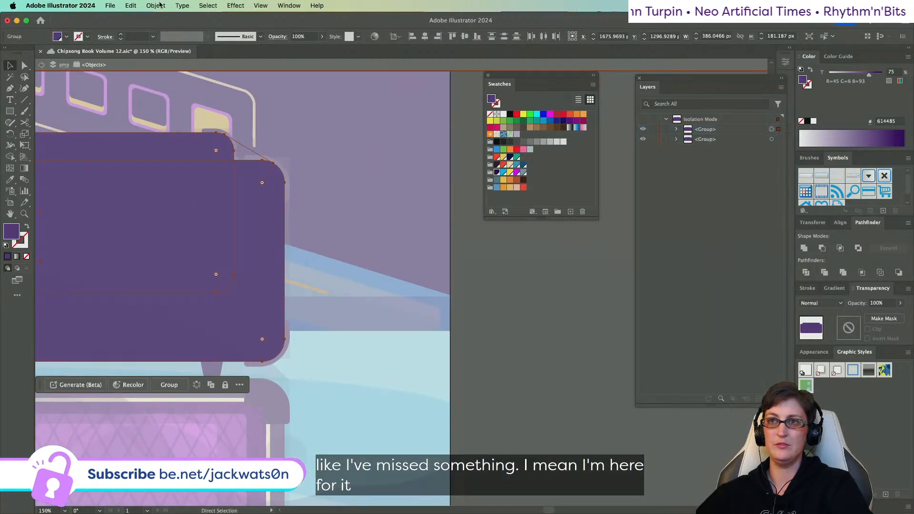
click(156, 5)
mouse_move(154, 24)
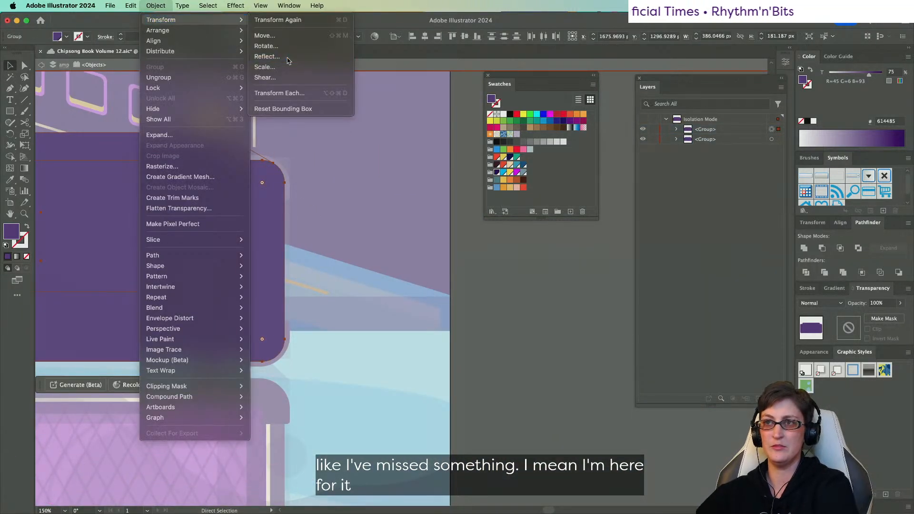
click(286, 58)
key(Return)
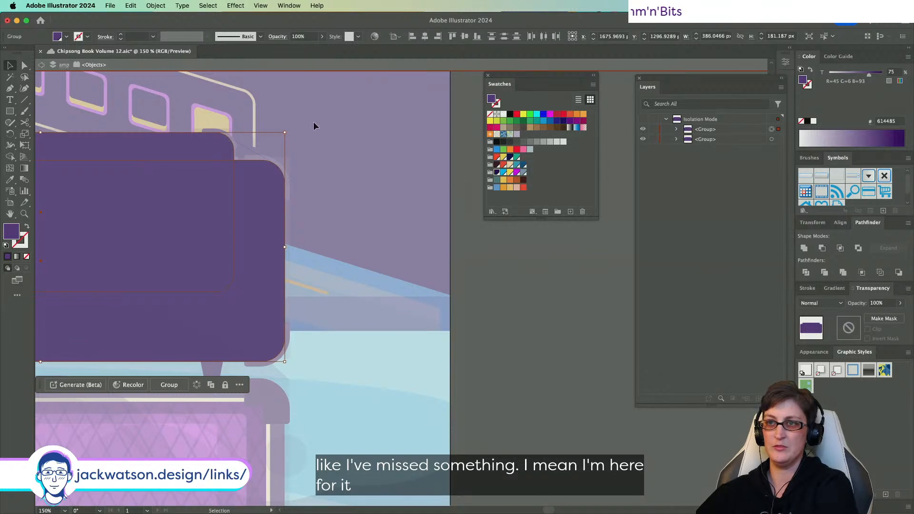
- Try to cut the front rectangle at the lower end of the slanted line on its upper right corner
click(314, 122)
double_click(216, 145)
click(262, 175)
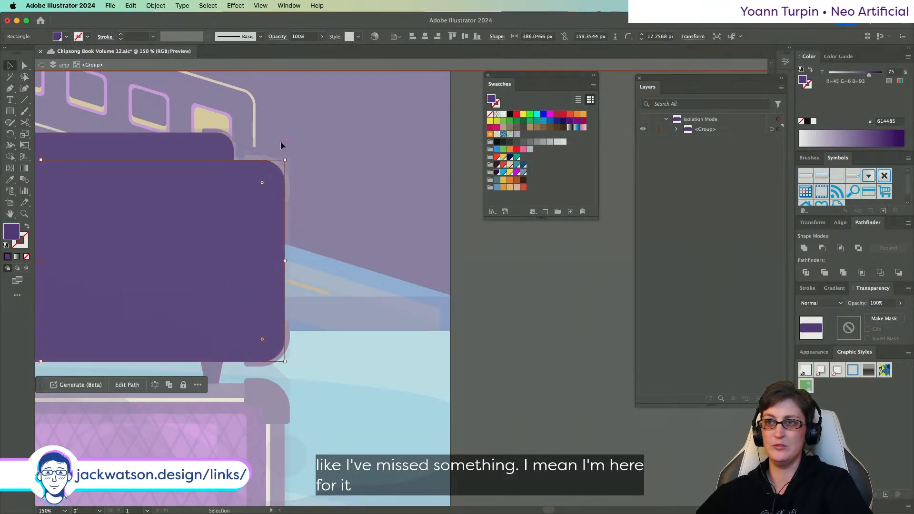
scroll(281, 142, up, 2)
scroll(228, 167, up, 3)
click(268, 168)
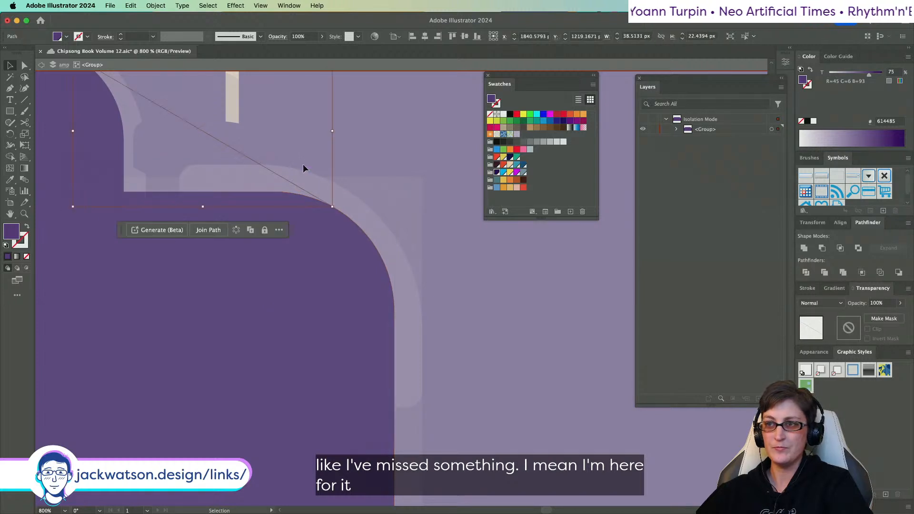
click(275, 202)
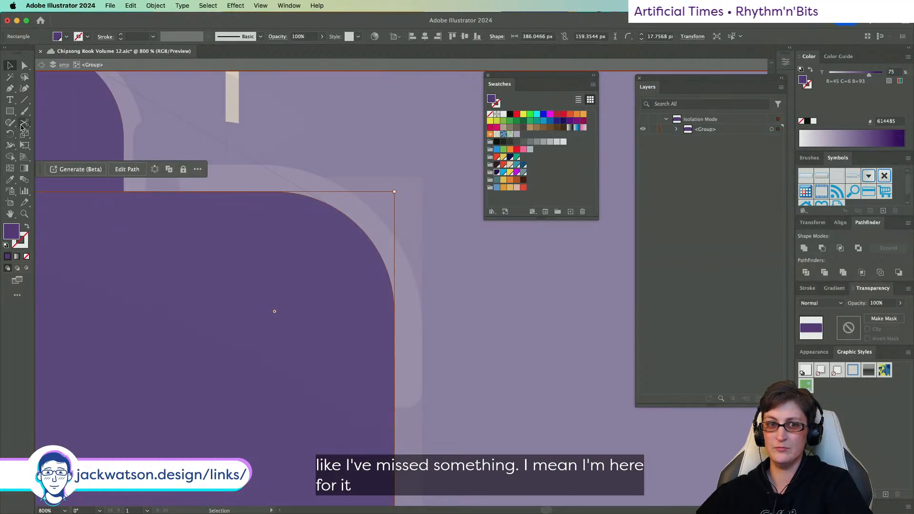
click(24, 123)
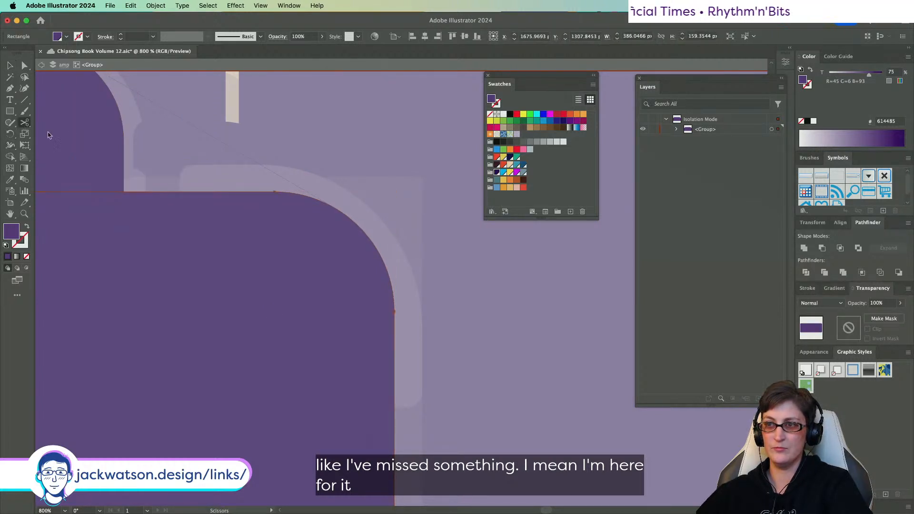
click(332, 205)
scroll(310, 203, down, 5)
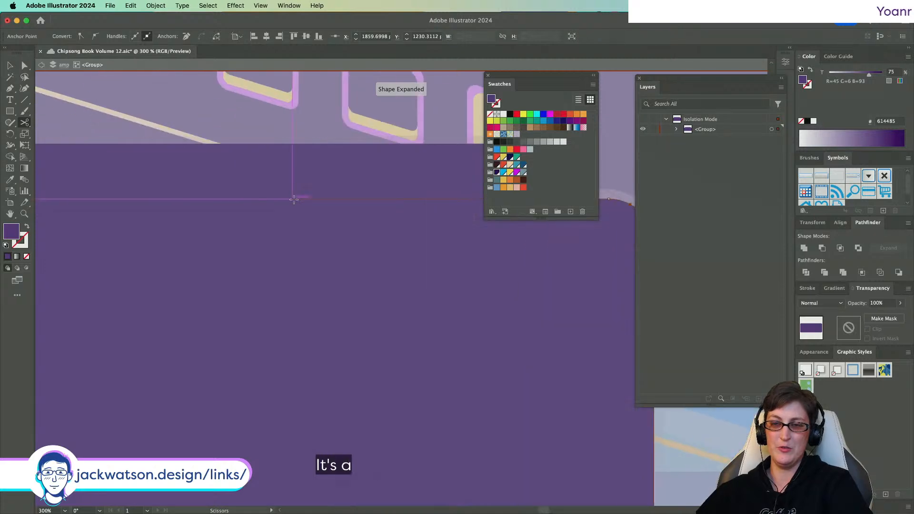
scroll(294, 199, left, 5)
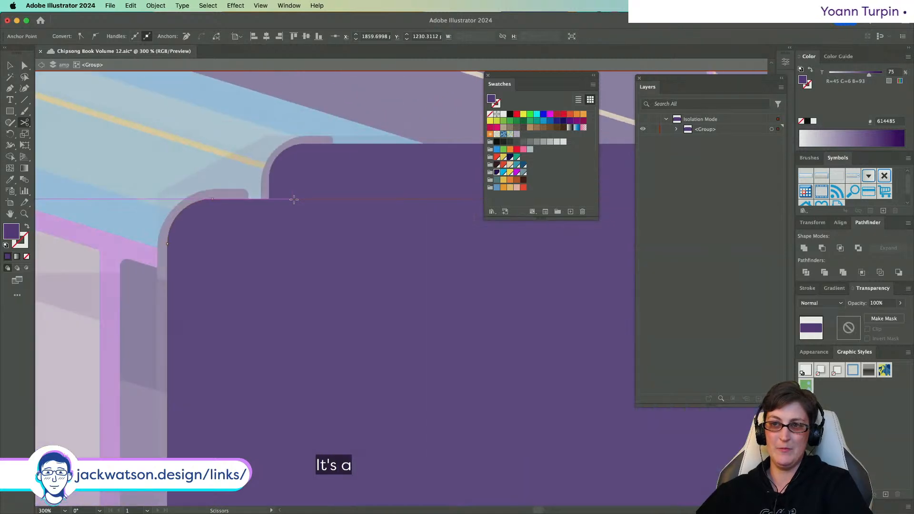
click(209, 199)
key(super+shift+a)
scroll(208, 199, right, 1)
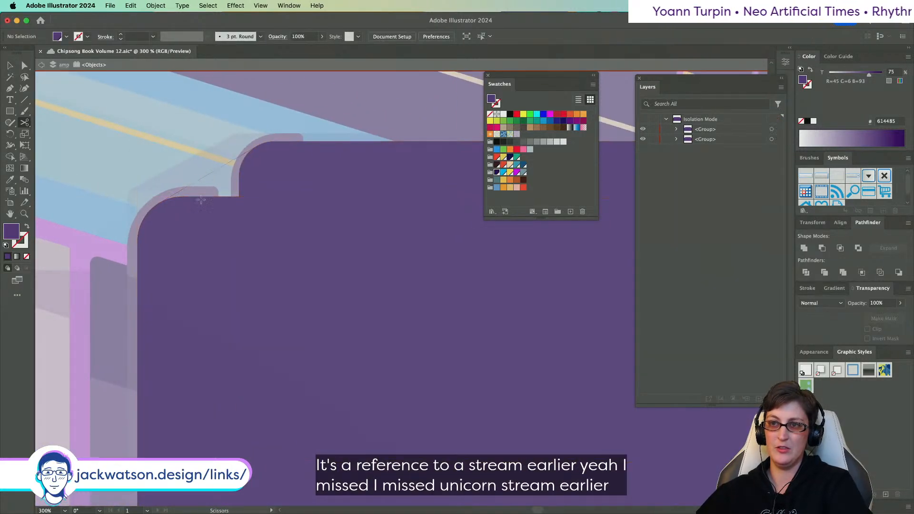
- Cut the front rectangle's upper left corner curve at the lower end of the mirrored slanted line
click(24, 67)
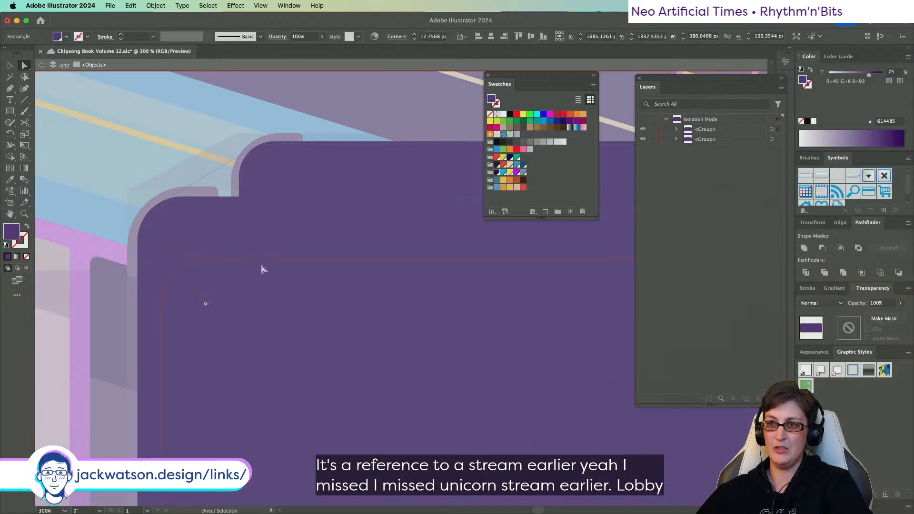
click(210, 215)
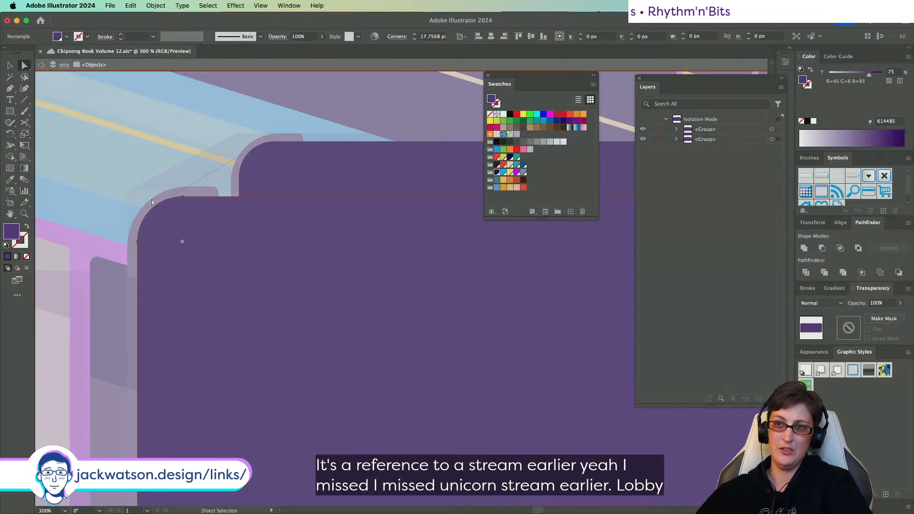
key(c)
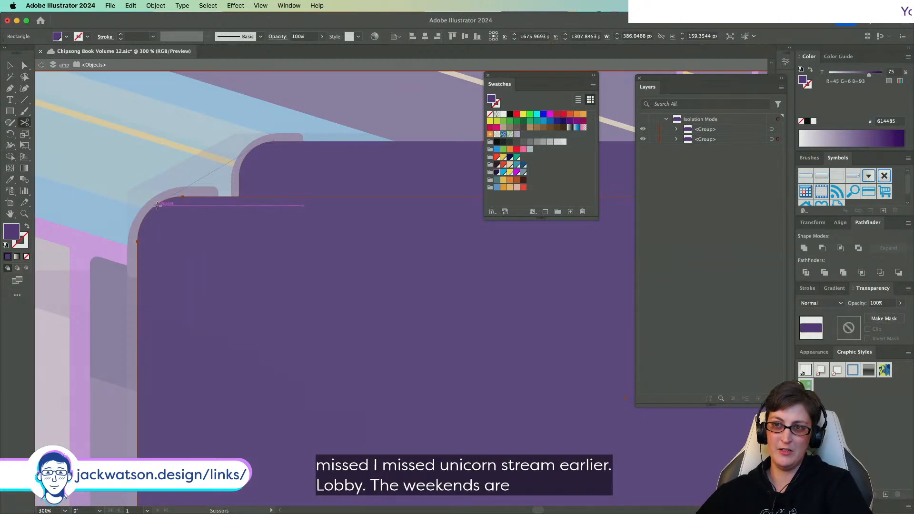
click(159, 203)
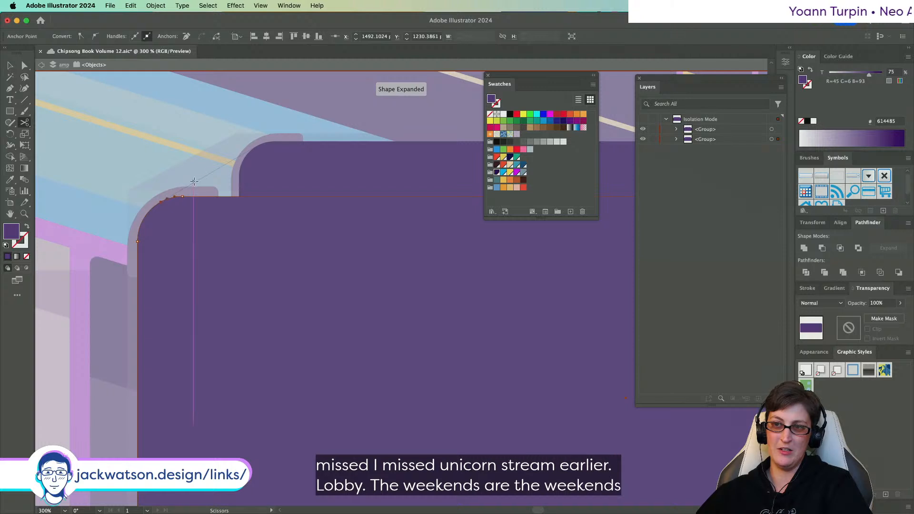
key(a)
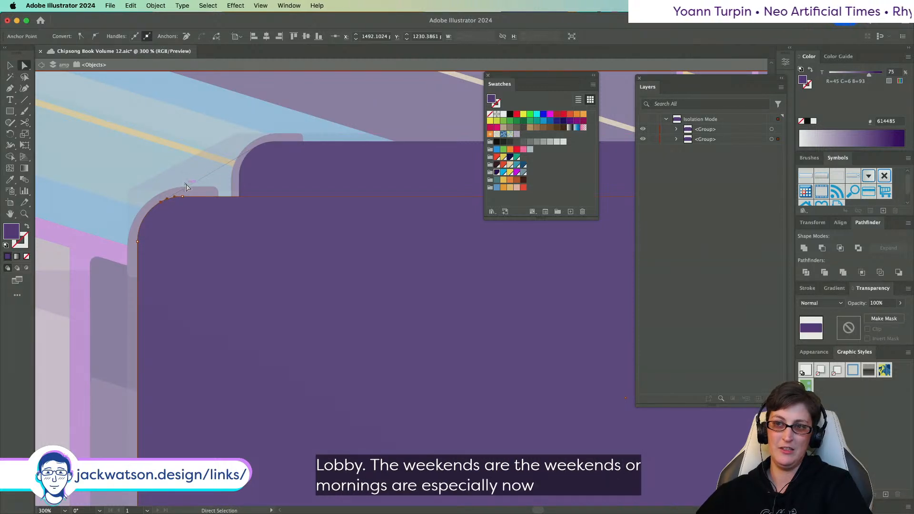
- Cut the front rectangle's upper right corner curve at the slanted line's lower end, and delete the rectangle's portion below both corner cuts
click(187, 185)
scroll(201, 221, right, 14)
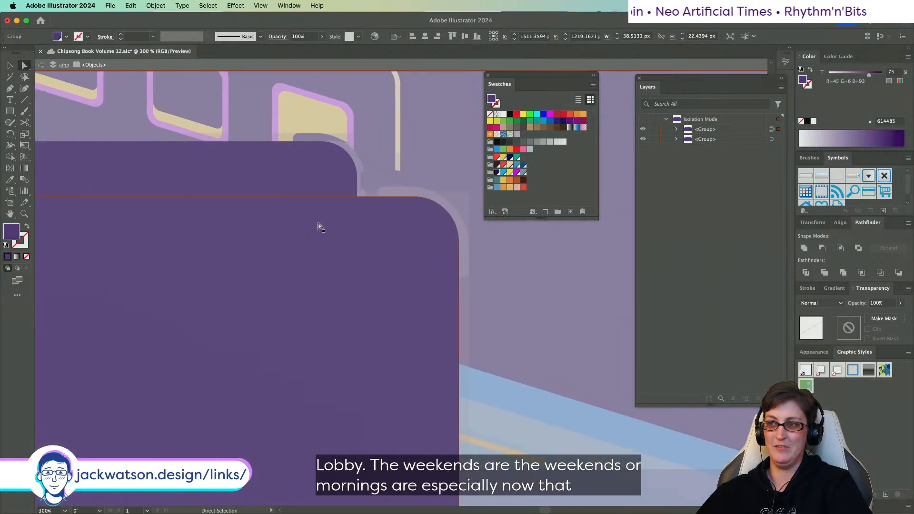
click(319, 227)
click(27, 123)
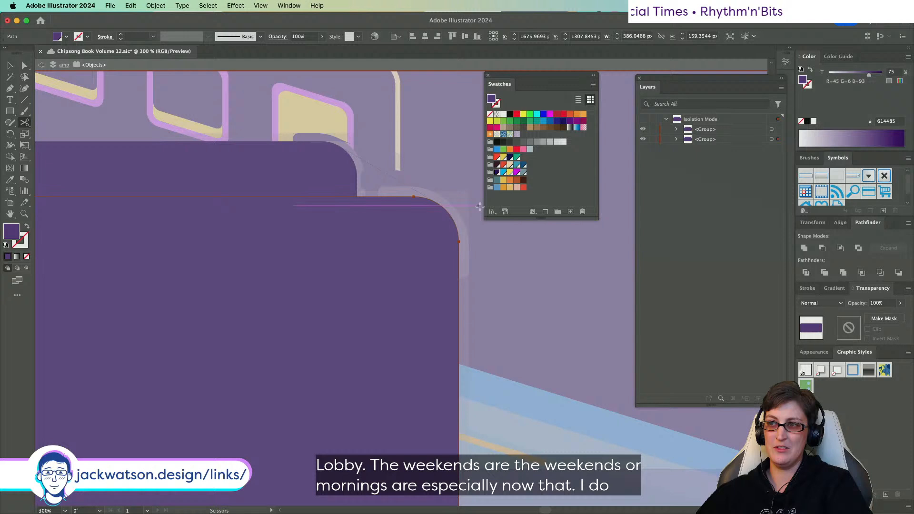
click(440, 204)
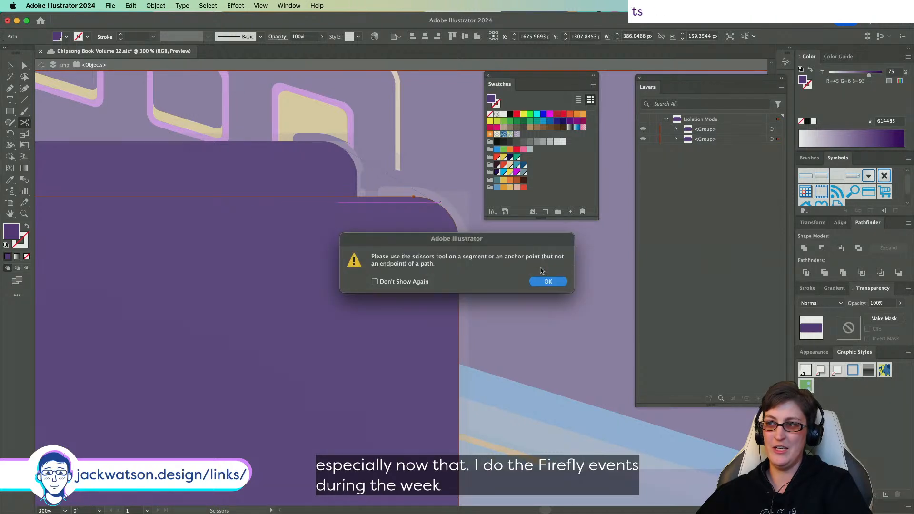
click(546, 283)
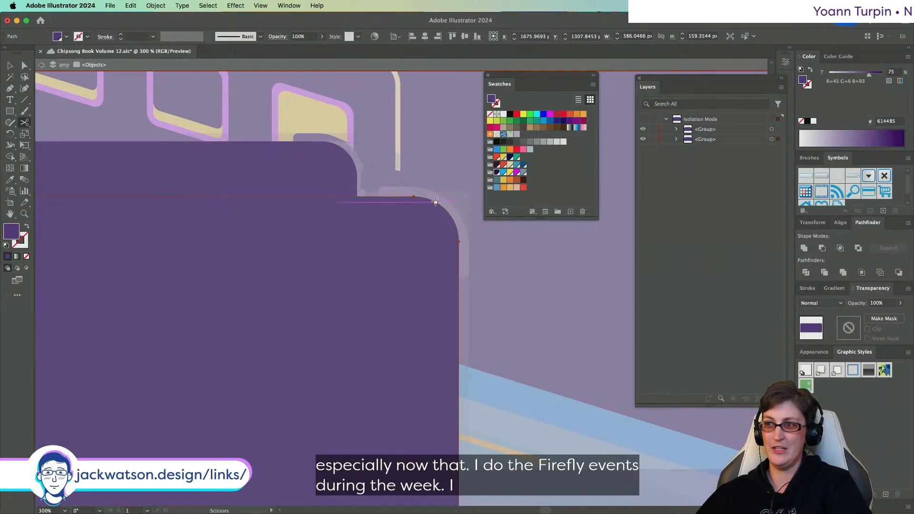
click(436, 202)
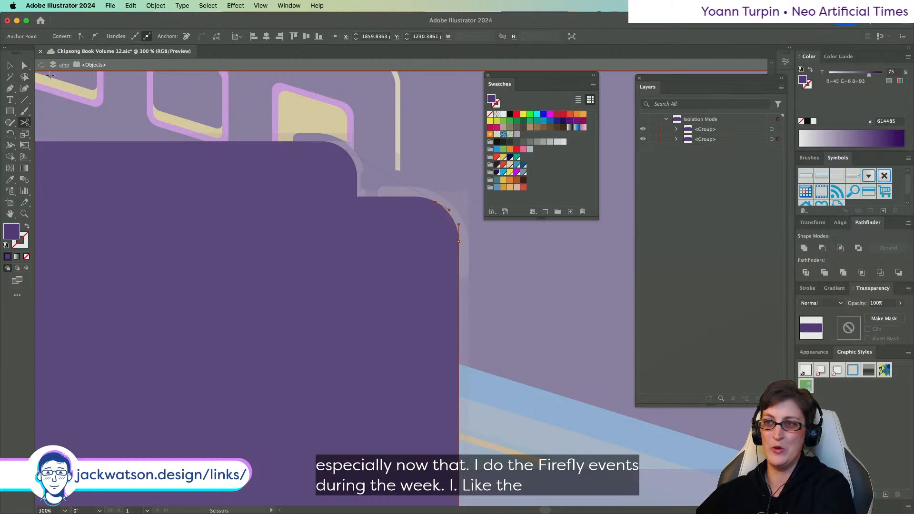
key(Delete)
key(Delete)
- Cut the rear rectangle's upper right corner curve at the upper end of the slanted line
click(284, 179)
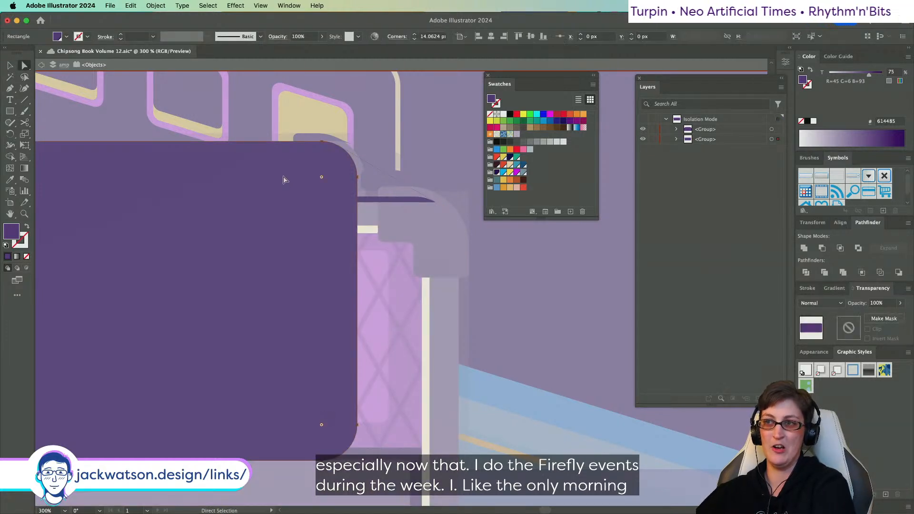
click(25, 124)
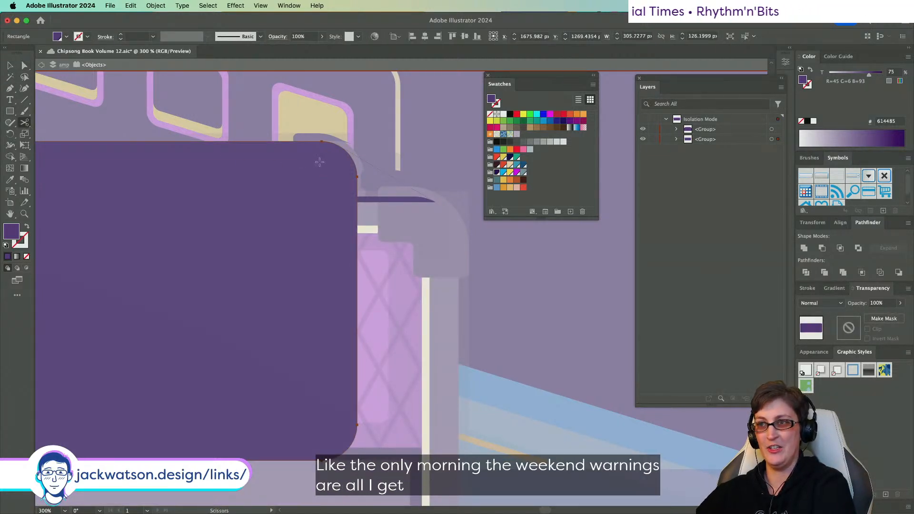
click(339, 145)
scroll(247, 143, right, 10)
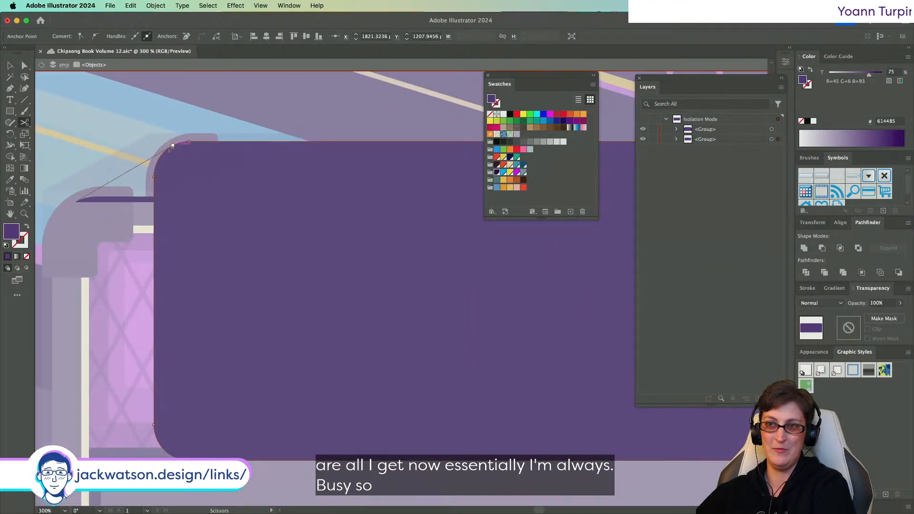
- Cut the large purple rounded rectangle's outline at its upper-left corner with the Scissors tool and delete the part below the top edge
click(171, 145)
click(24, 65)
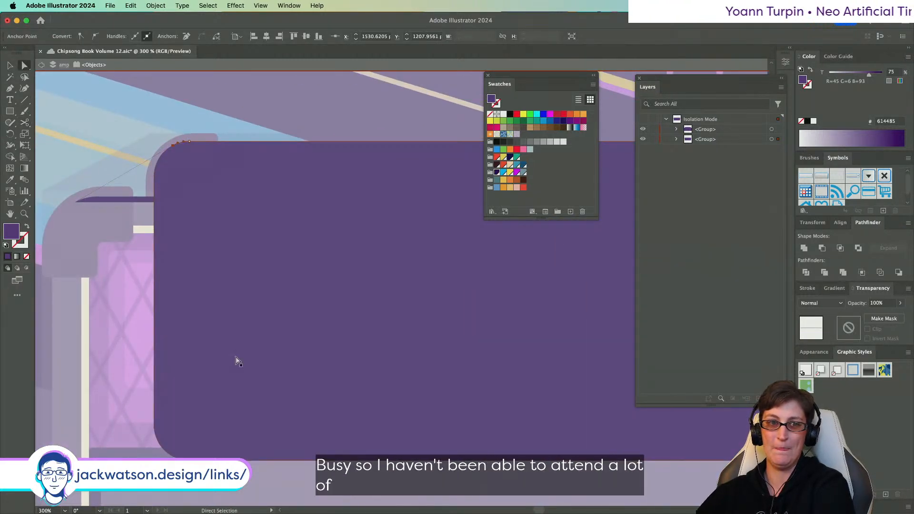
click(236, 361)
key(Delete)
- Join the two remaining top-edge lines of the amp into a single lid-shaped path
scroll(238, 346, down, 2)
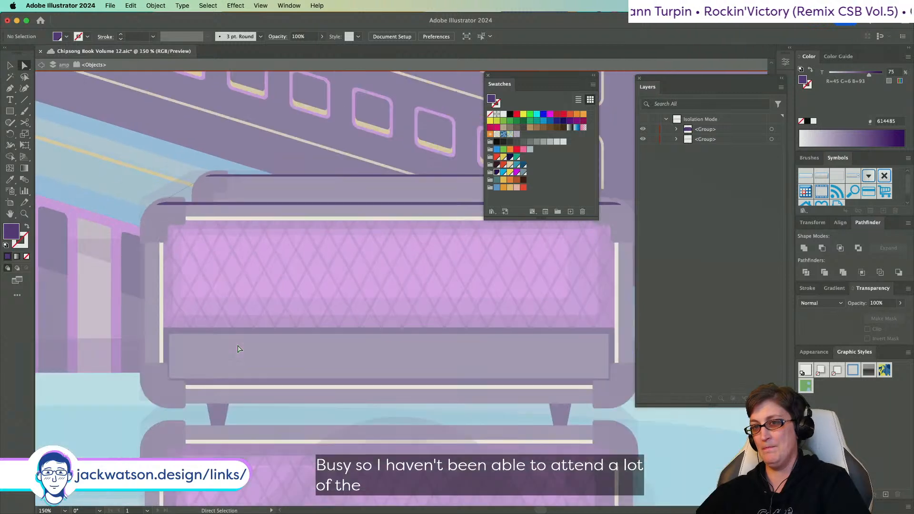
scroll(247, 328, down, 1)
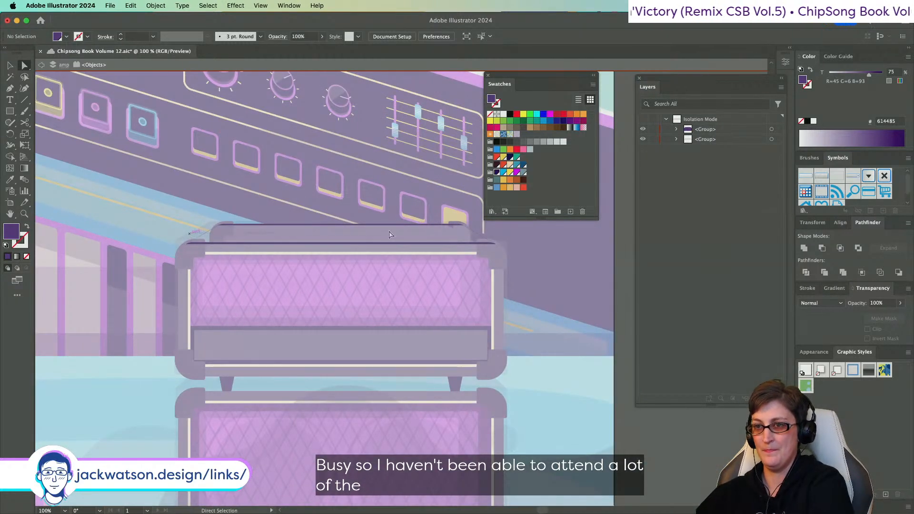
click(481, 234)
key(Delete)
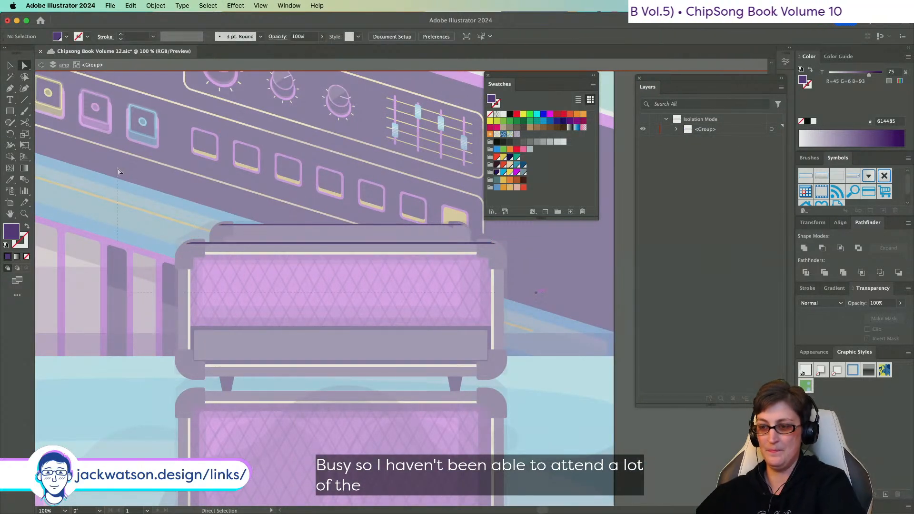
key(super+z)
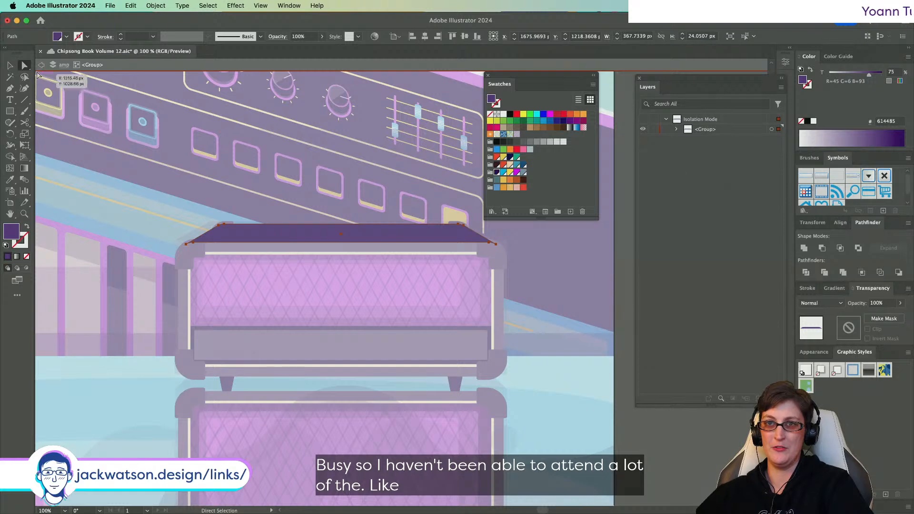
- Exit isolation mode, cut the joined lid group and paste it behind the dark shape at the amp's front right corner
click(41, 65)
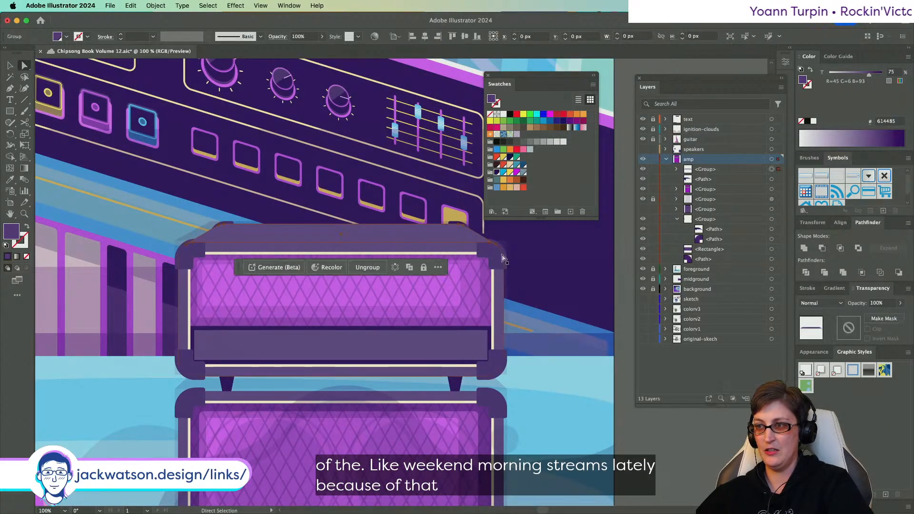
key(Delete)
scroll(453, 245, up, 3)
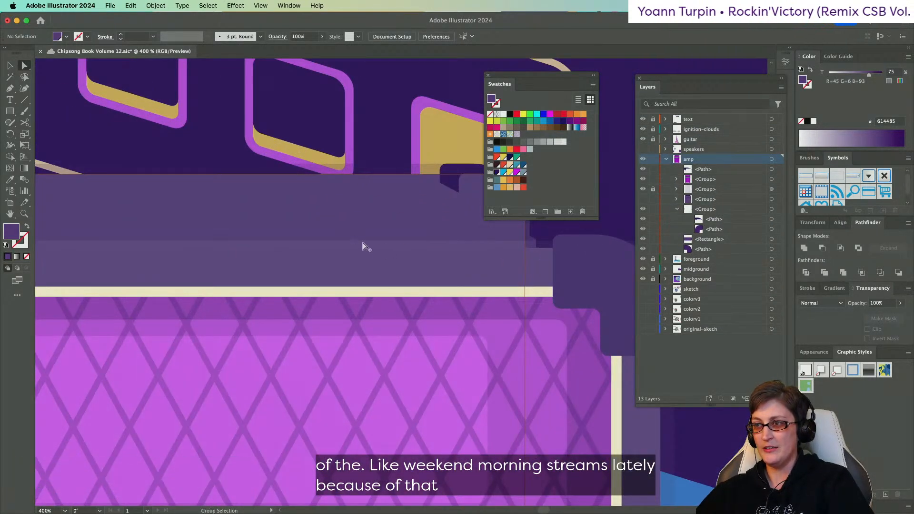
scroll(453, 246, down, 3)
click(444, 236)
scroll(443, 236, left, 10)
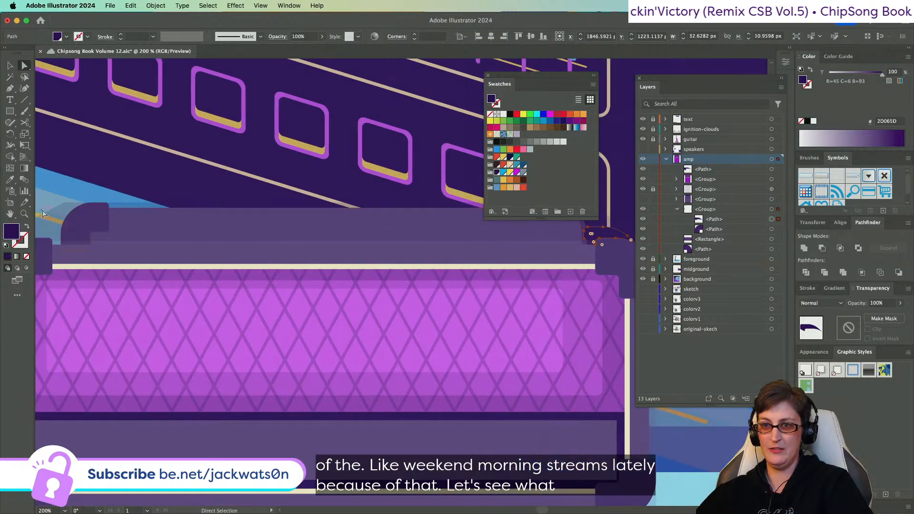
key(super+b)
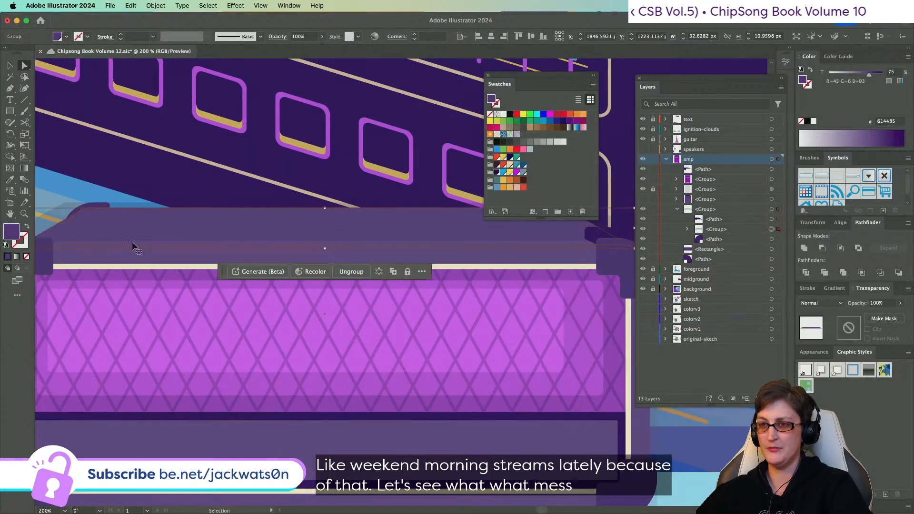
scroll(257, 162, right, 8)
click(260, 161)
scroll(352, 215, right, 5)
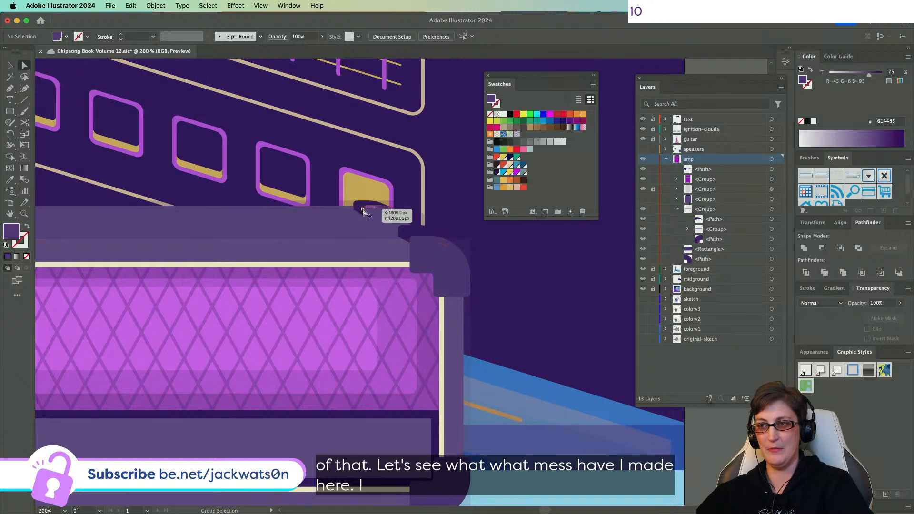
- Duplicate the rear right corner piece in front of its dark shape and move the copy about 6 px right and 3 px down
scroll(353, 215, up, 2)
click(418, 210)
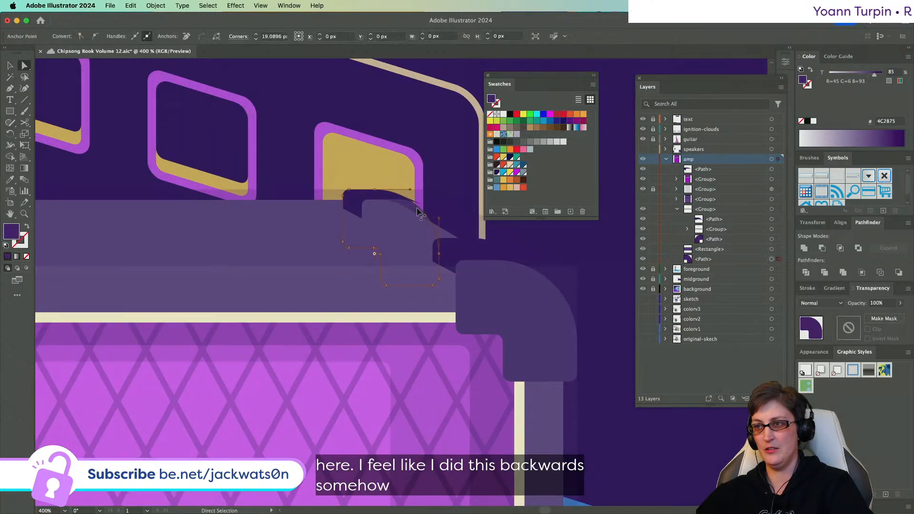
click(363, 198)
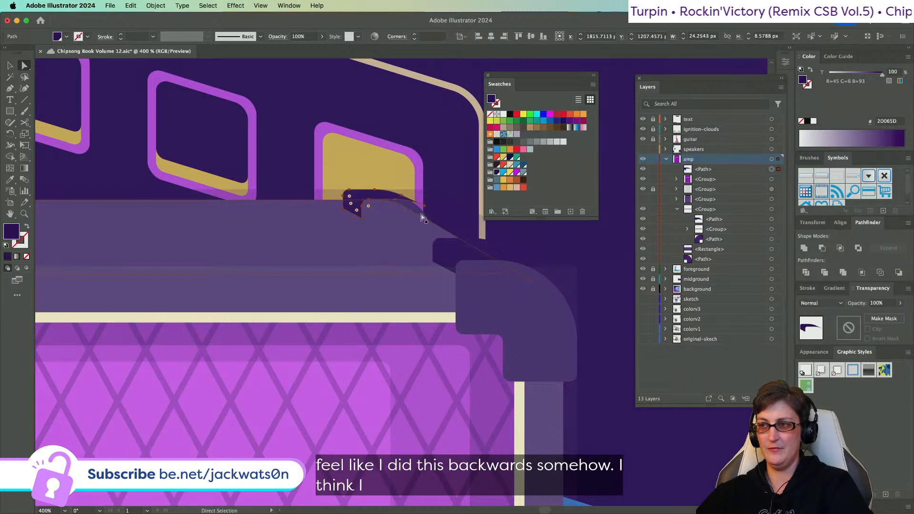
click(419, 213)
click(419, 212)
key(super+c)
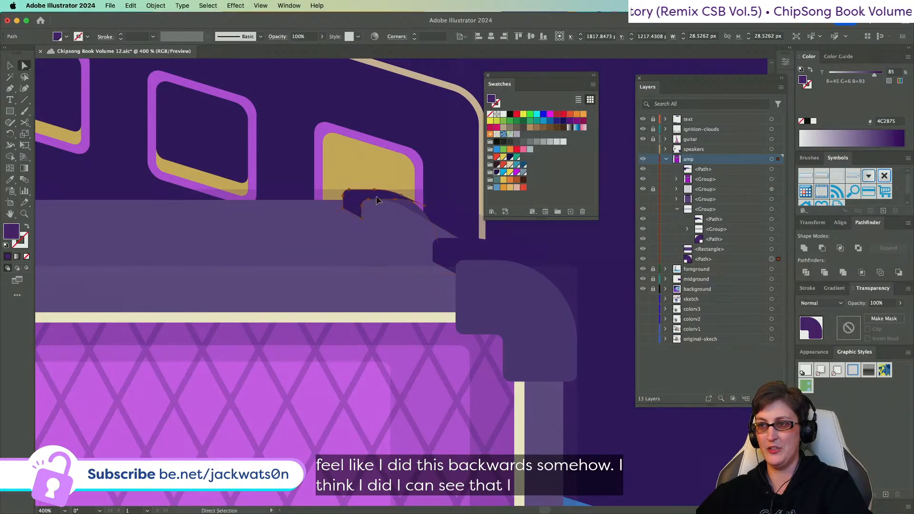
click(378, 197)
key(super+f)
mouse_move(377, 200)
mouse_down()
mouse_move(389, 233)
mouse_move(405, 243)
mouse_move(374, 218)
mouse_up()
scroll(373, 210, up, 6)
scroll(374, 217, down, 5)
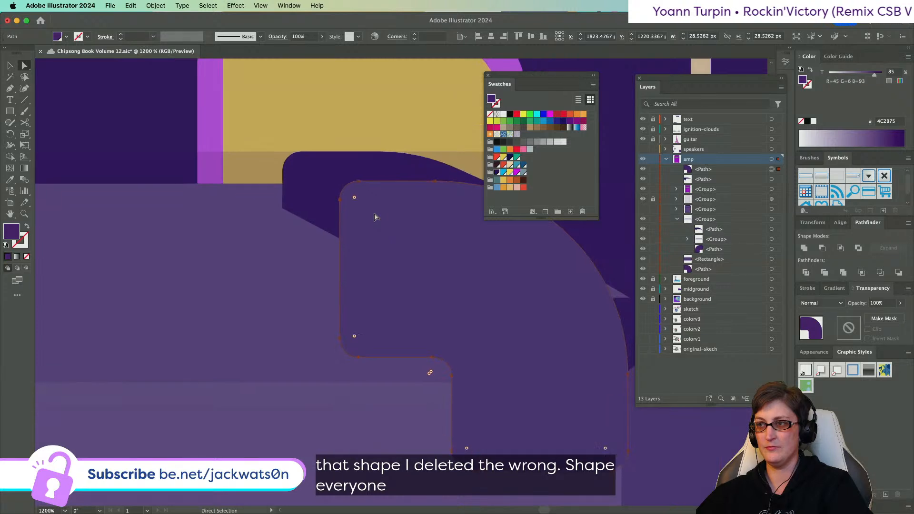
- Scale the copied corner piece to about 30.3 px square and lower its opacity to 20%
scroll(374, 217, right, 5)
click(12, 66)
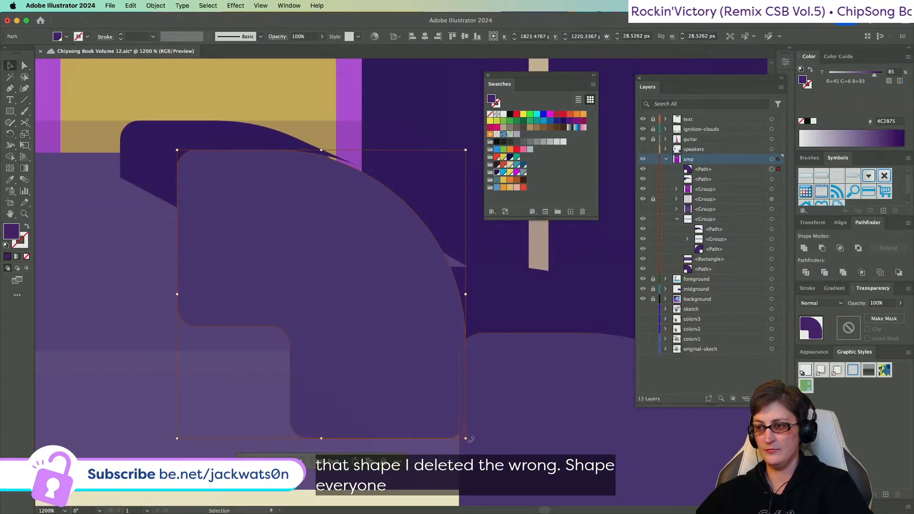
drag(468, 440, 484, 456)
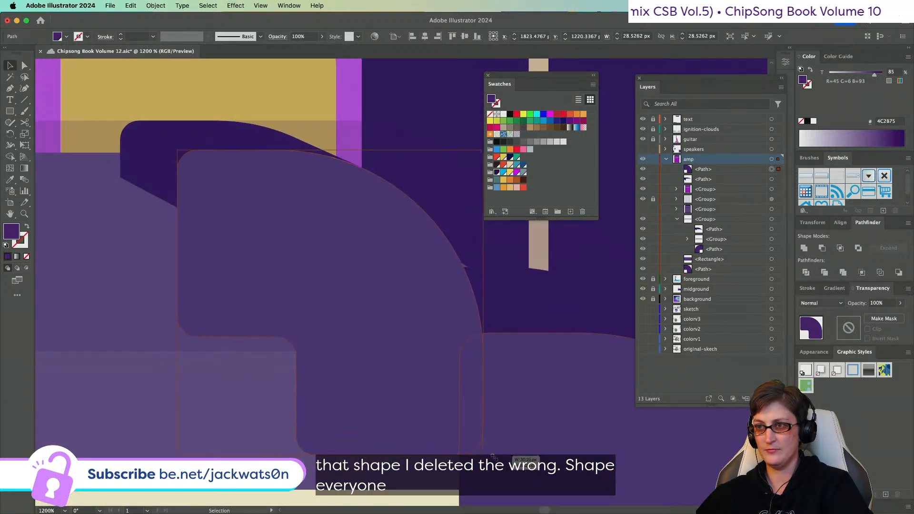
click(323, 36)
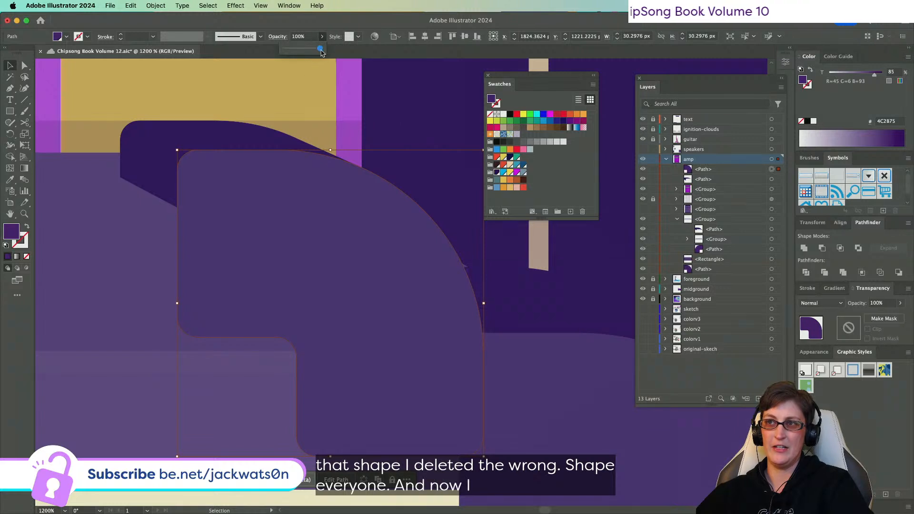
drag(323, 48, 292, 48)
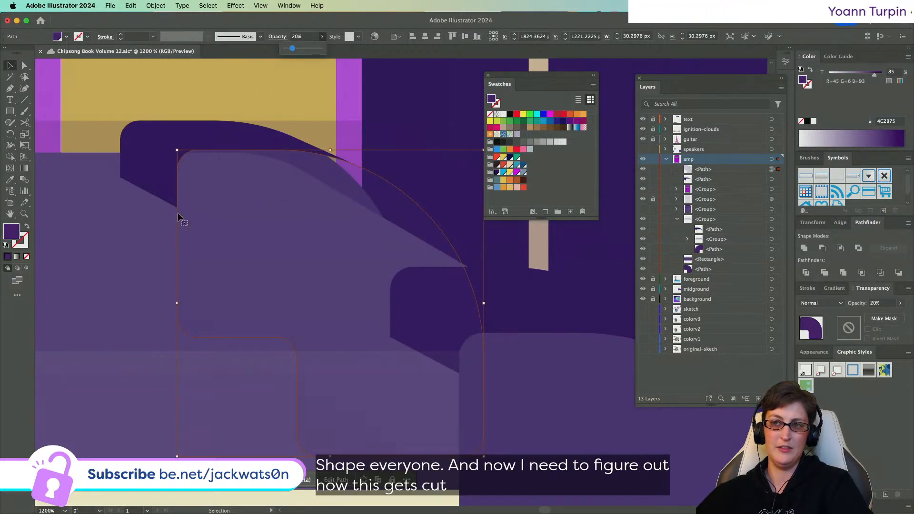
- Draw a closed Pen shape over the upper part of the copied corner piece, its lower edge following the lid's slope
click(9, 88)
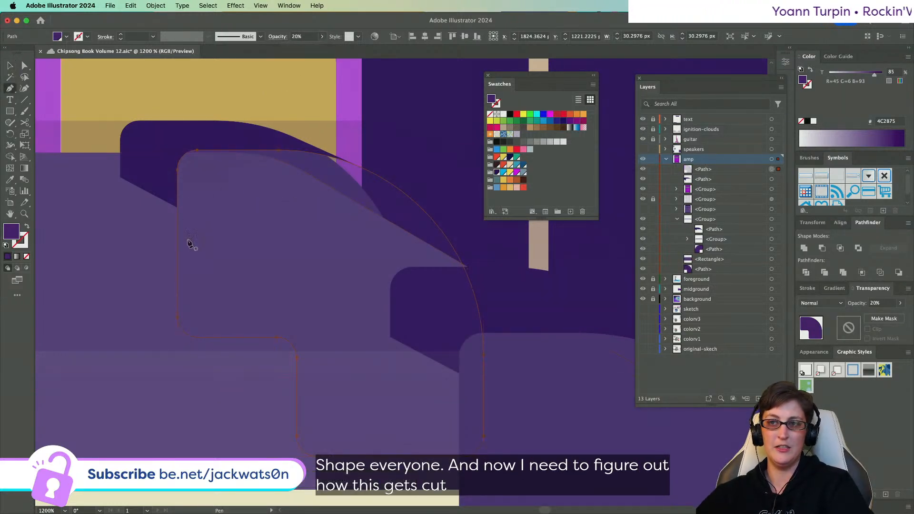
click(177, 208)
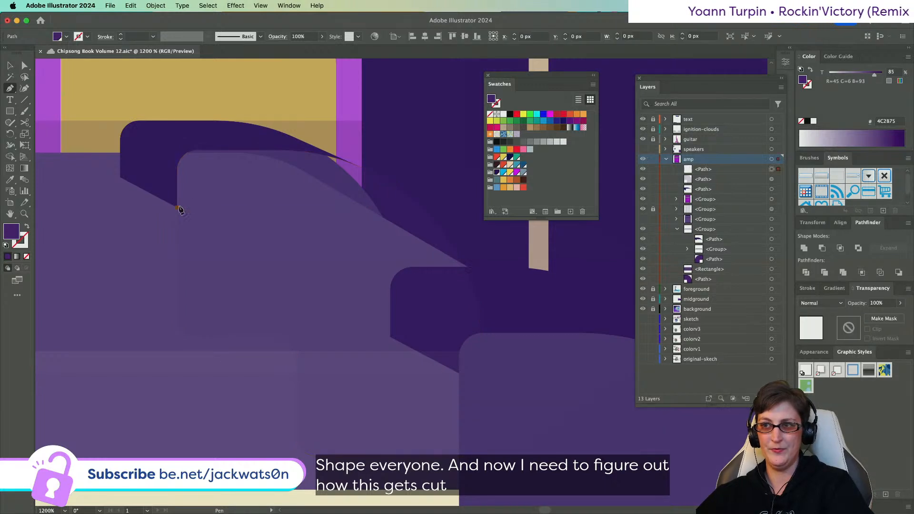
click(366, 208)
scroll(384, 220, up, 8)
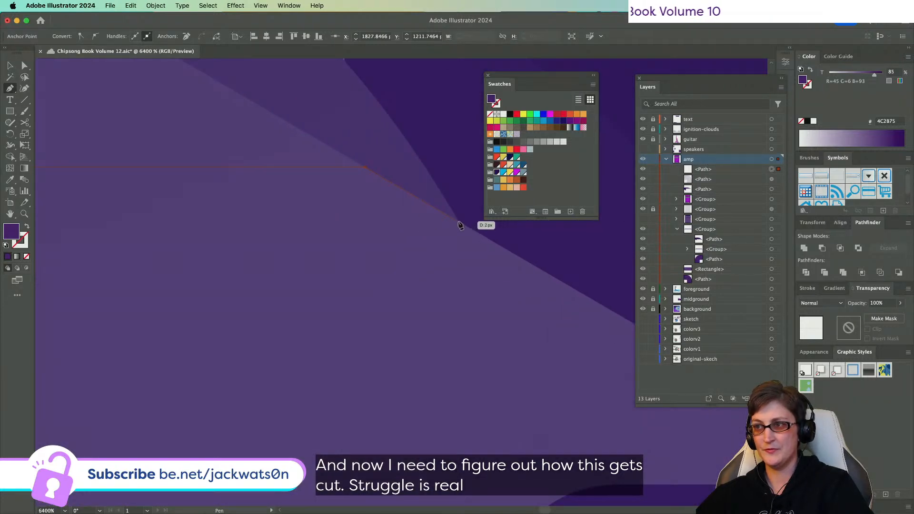
scroll(460, 225, down, 6)
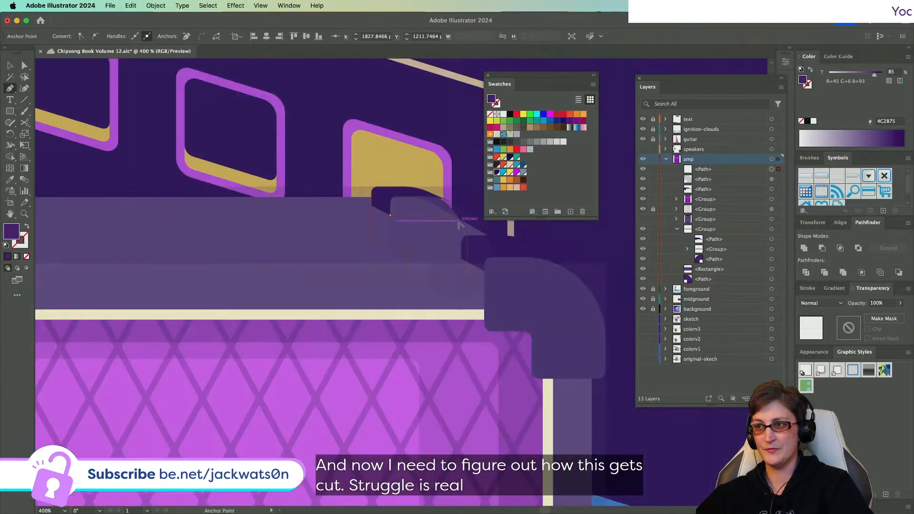
scroll(459, 225, up, 2)
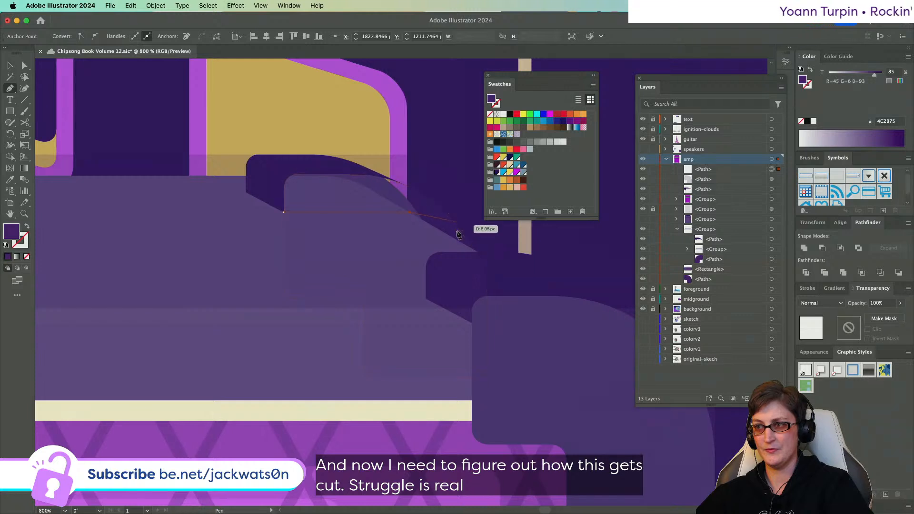
click(475, 250)
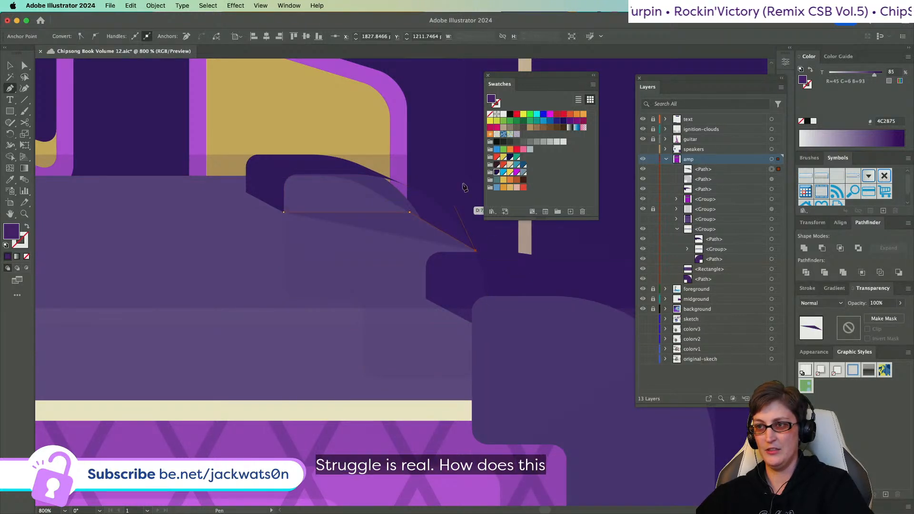
click(443, 138)
click(258, 109)
click(136, 192)
click(284, 212)
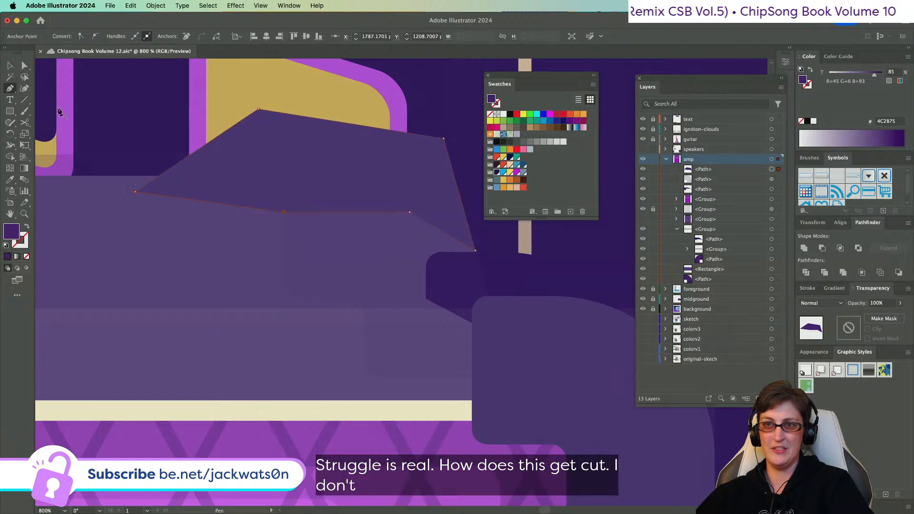
- Restore the copied corner piece to 100% opacity and intersect it with the Pen shape to keep only their overlap
click(25, 65)
click(387, 247)
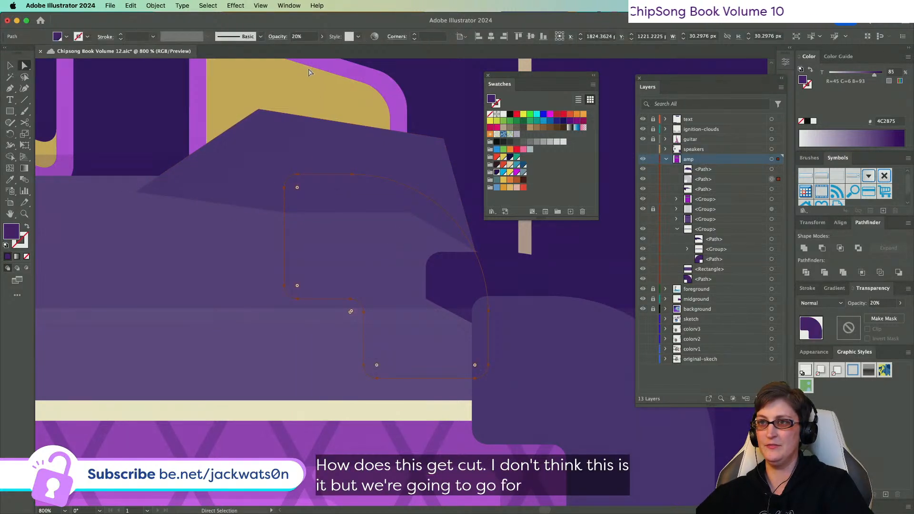
click(321, 36)
click(318, 48)
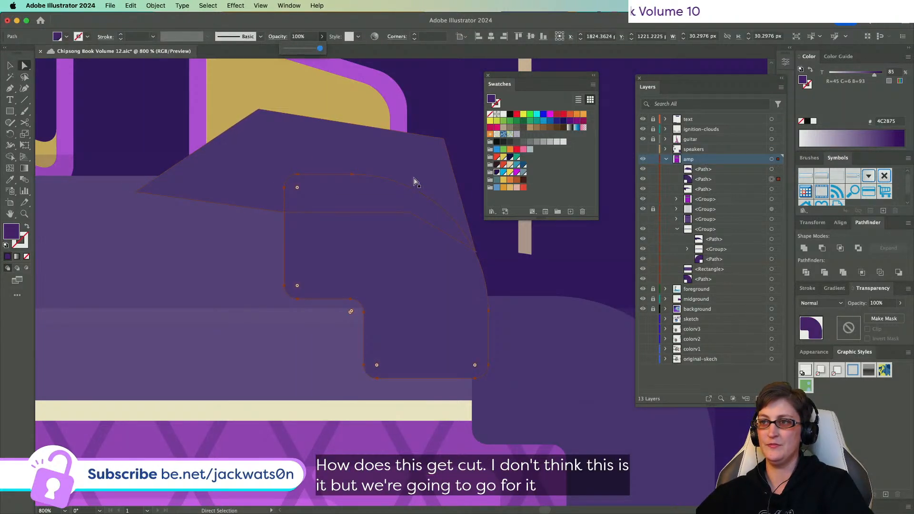
shift+click(408, 153)
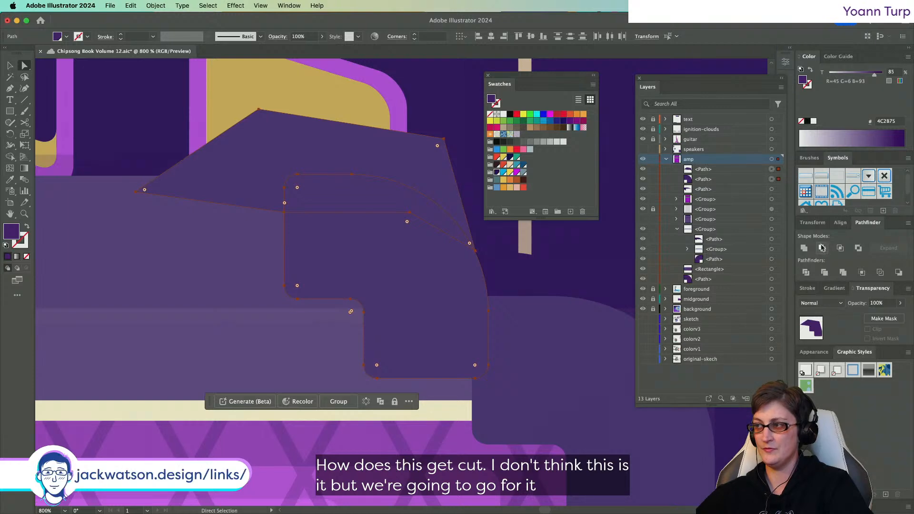
click(839, 249)
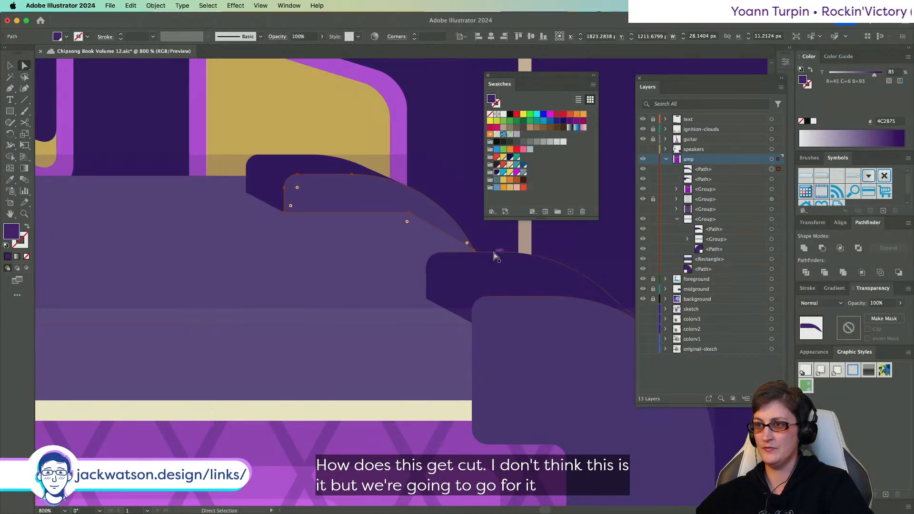
key(super+shift+a)
- Round the bend in the trimmed rear corner piece's lower edge to a radius of about 3.76 px
scroll(328, 261, down, 2)
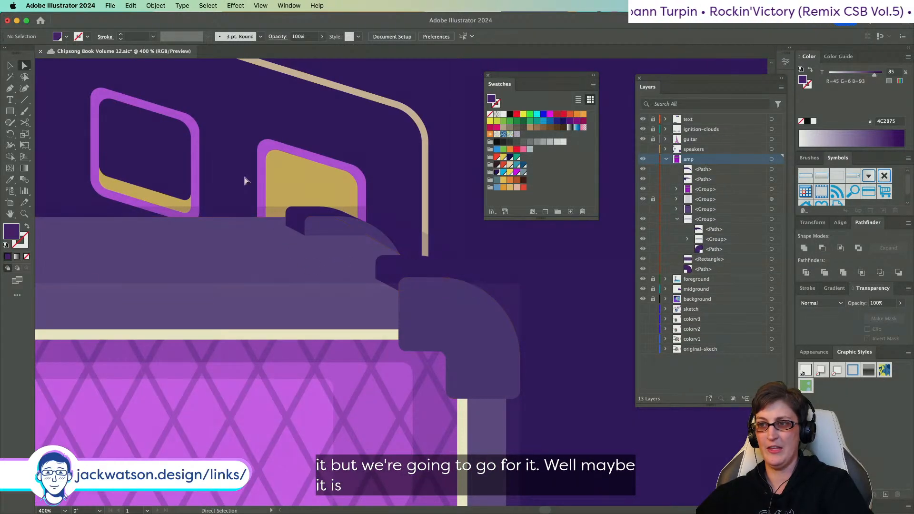
scroll(246, 180, down, 1)
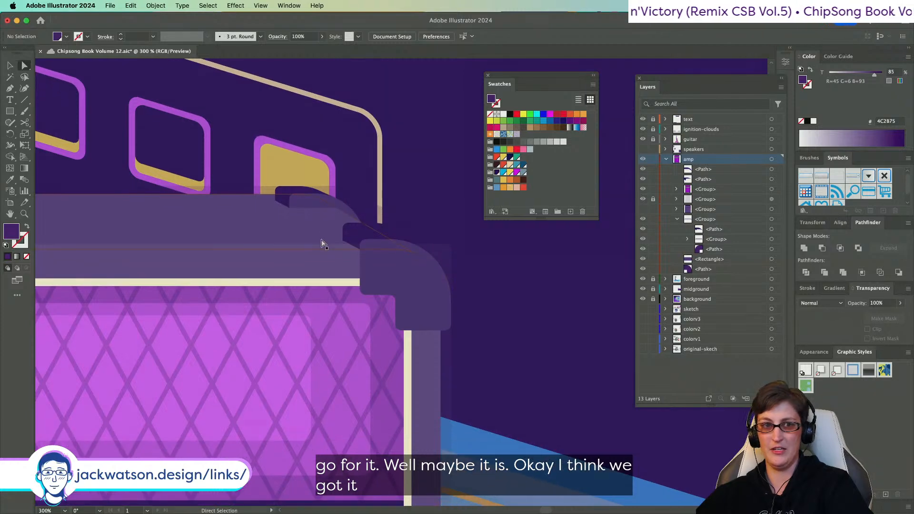
scroll(322, 244, down, 2)
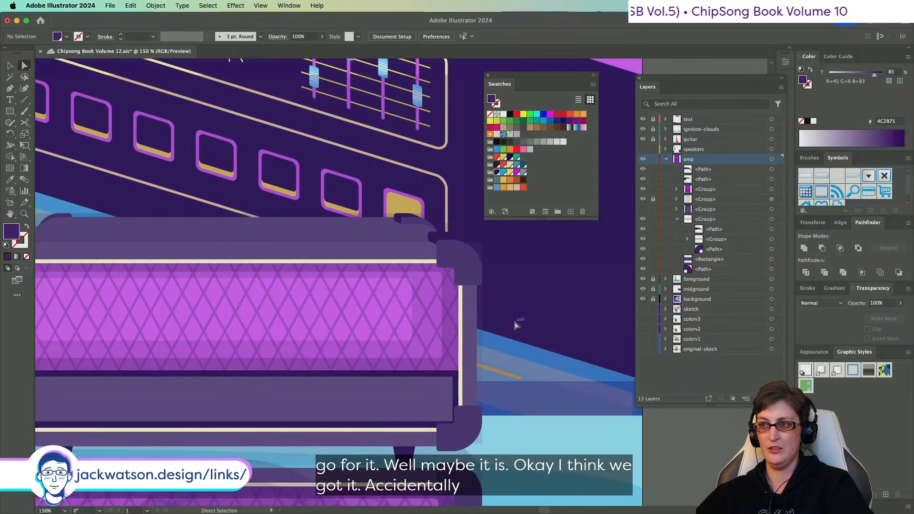
scroll(435, 265, up, 4)
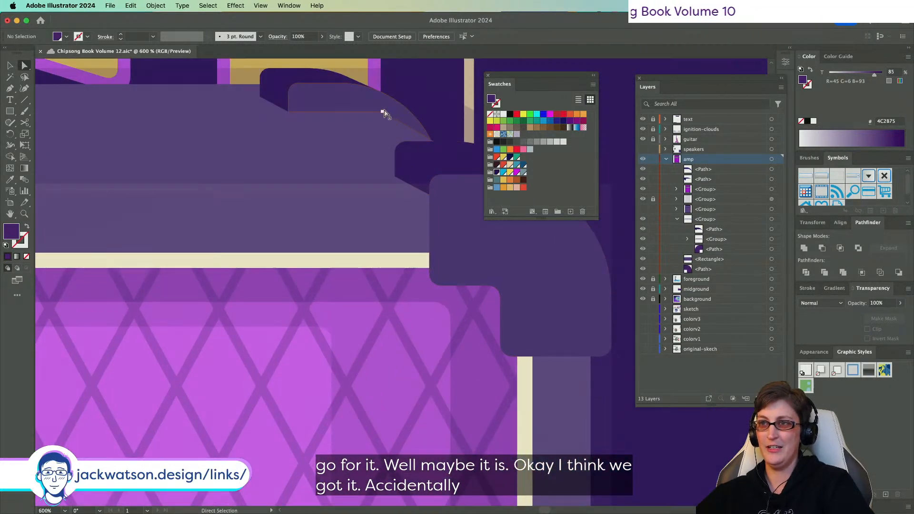
click(385, 114)
drag(384, 119, 375, 132)
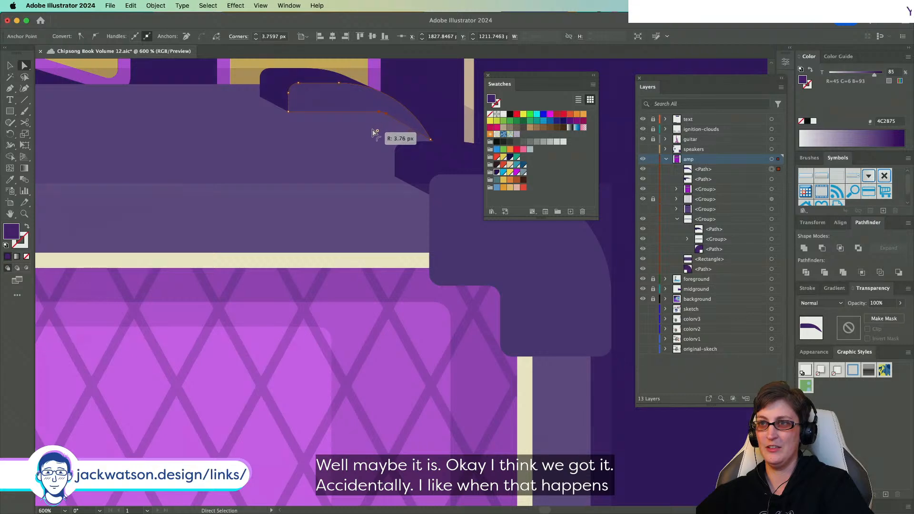
key(super+shift+a)
scroll(243, 168, down, 2)
scroll(243, 168, up, 2)
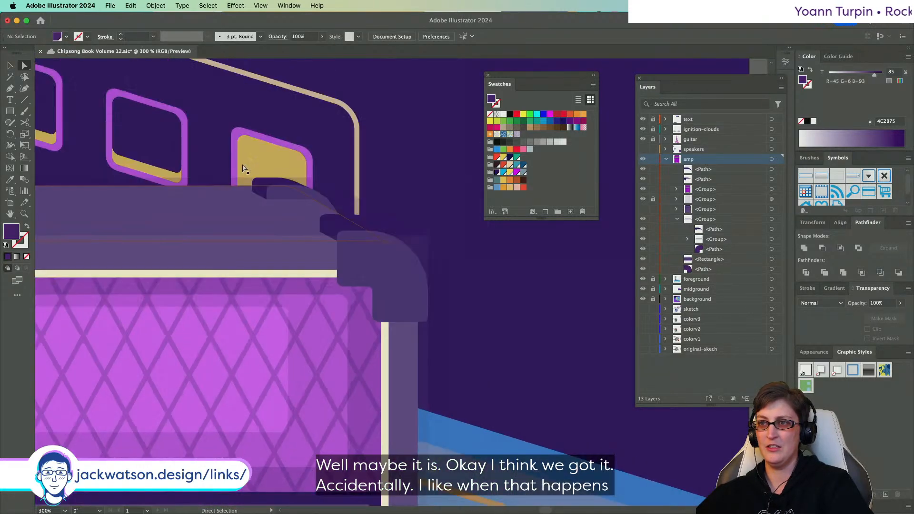
- Hide the locked group inside the amp layer that overlays the amp artwork
scroll(243, 167, up, 4)
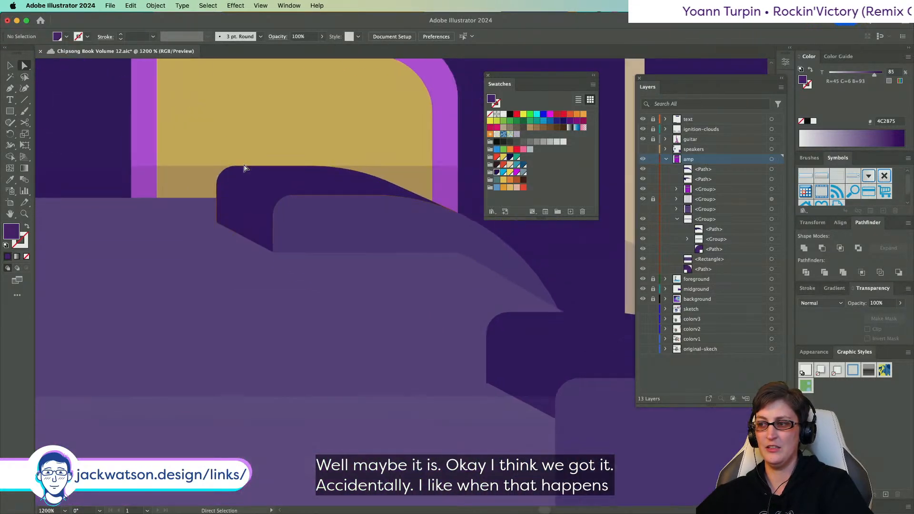
scroll(272, 175, down, 1)
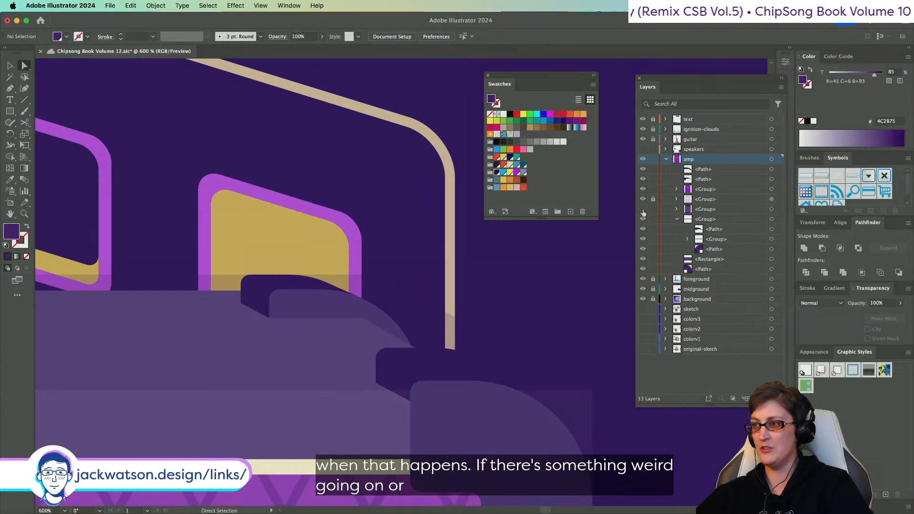
scroll(376, 289, down, 8)
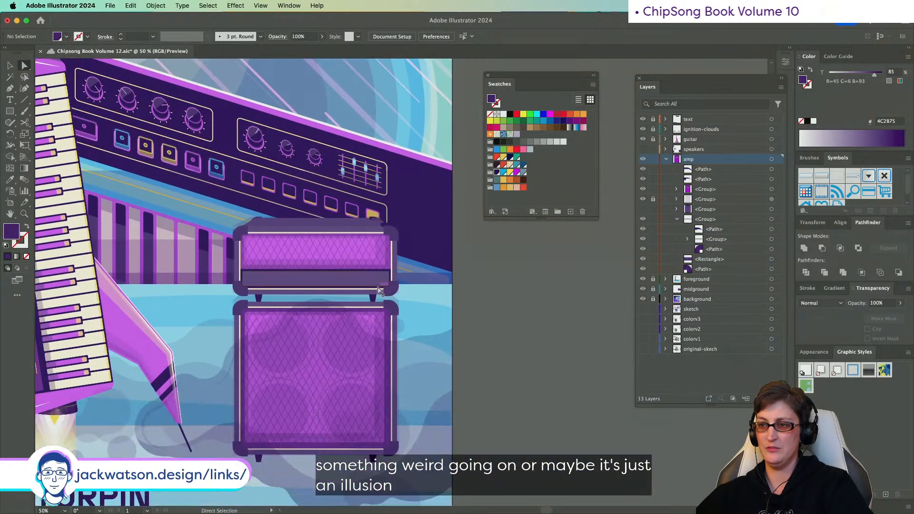
scroll(350, 288, left, 3)
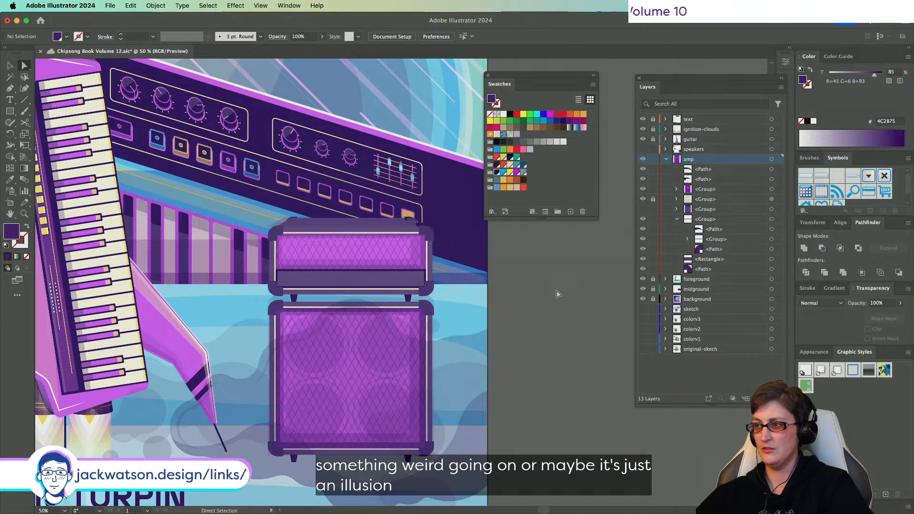
click(644, 199)
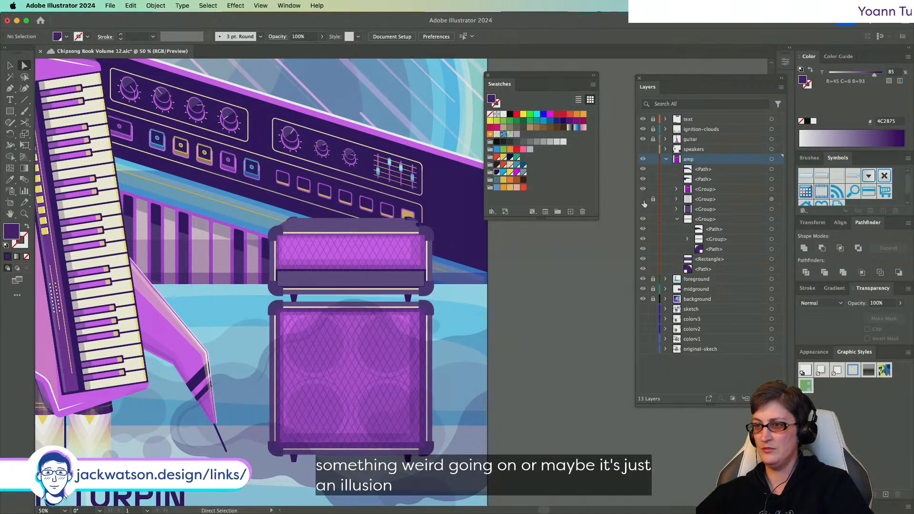
- Select both trimmed rear corner pieces at the lid's right end together with the full corner path behind them
scroll(351, 236, up, 5)
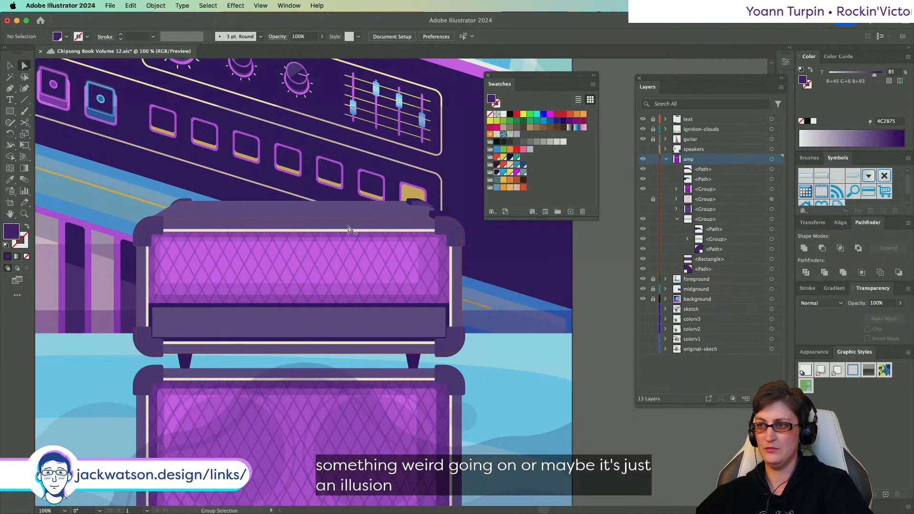
scroll(357, 205, up, 6)
scroll(359, 201, right, 5)
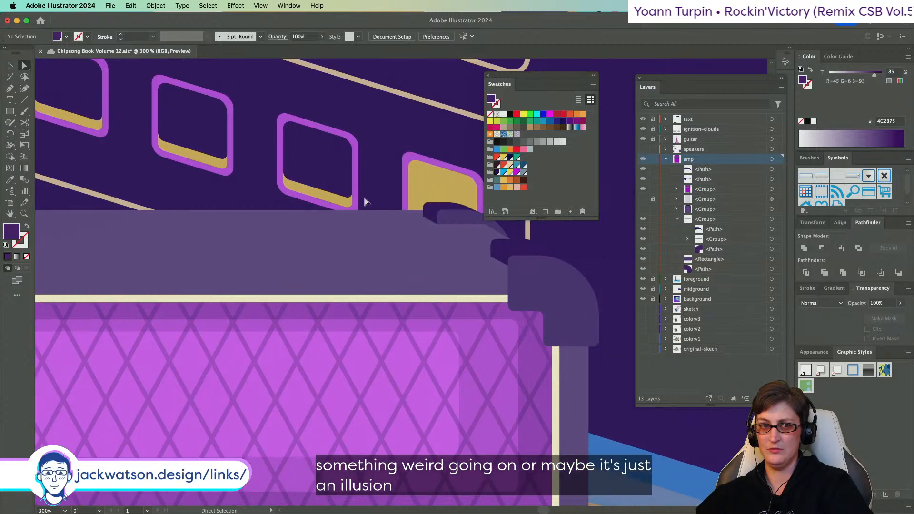
click(348, 239)
scroll(347, 239, up, 2)
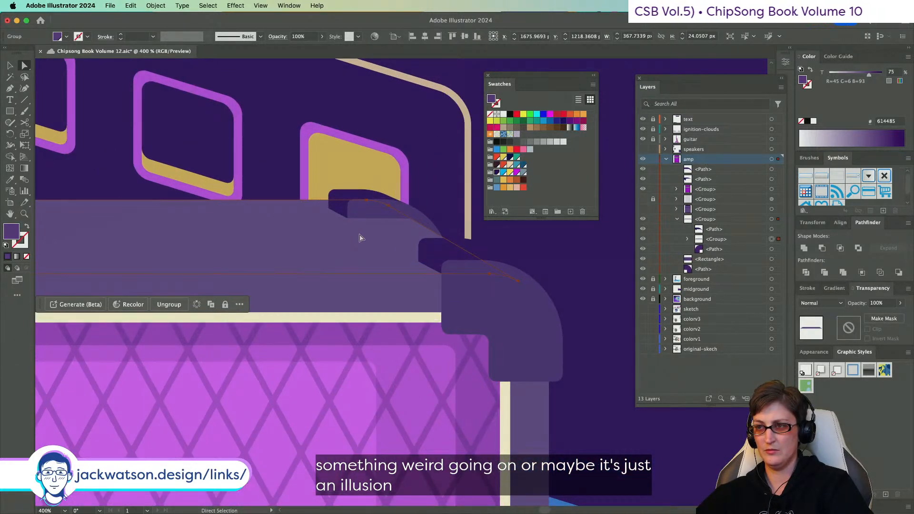
click(365, 217)
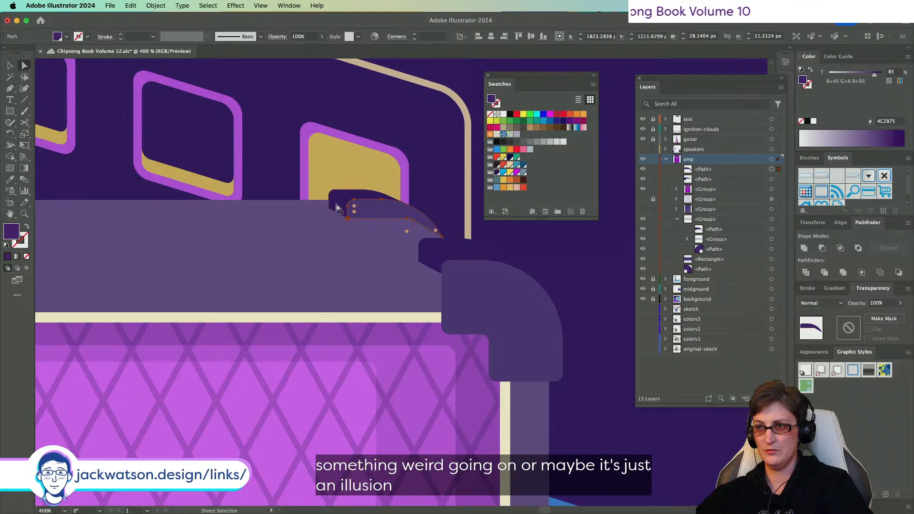
scroll(342, 200, up, 4)
scroll(337, 208, right, 3)
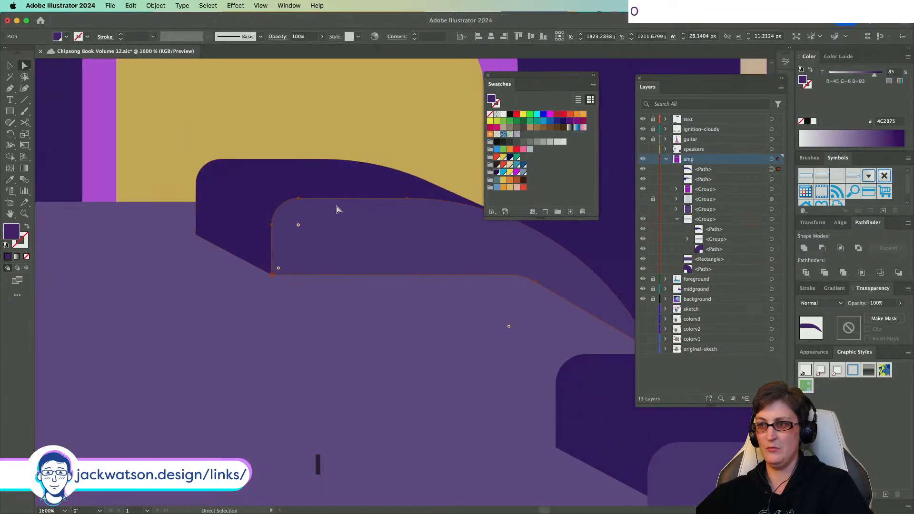
shift+click(369, 194)
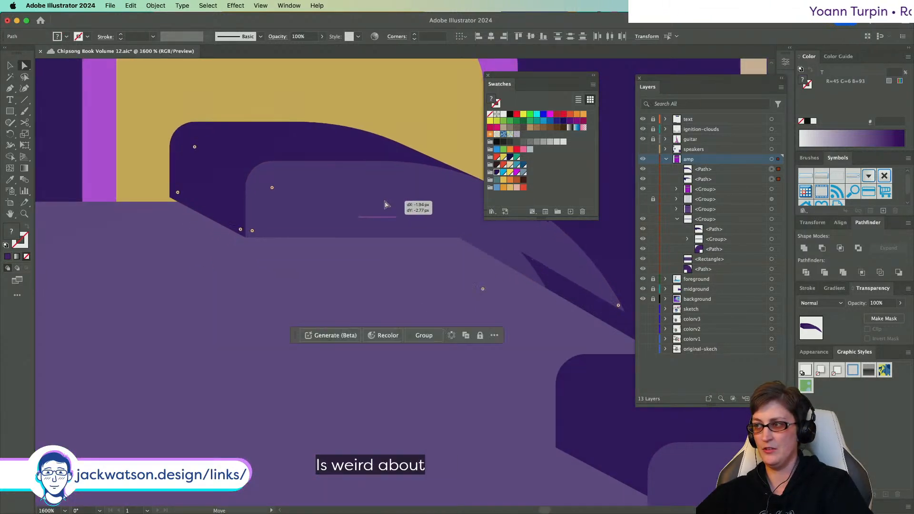
key(Delete)
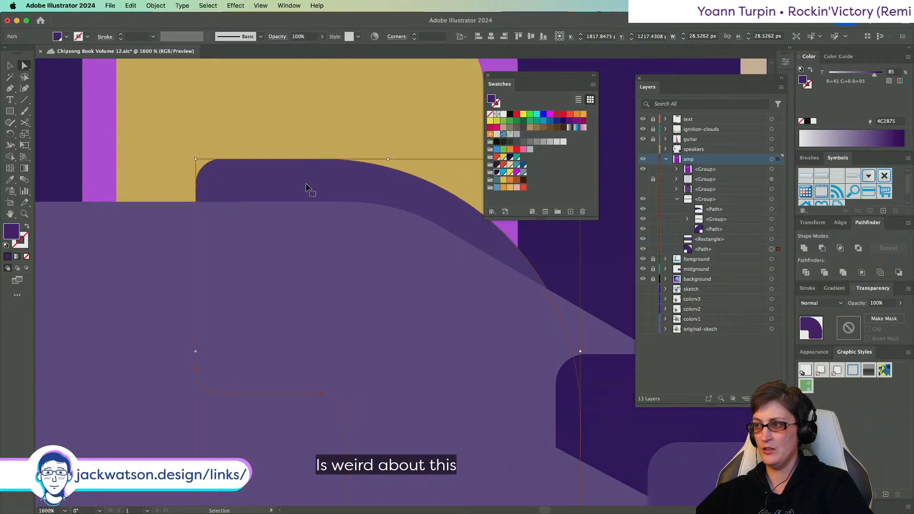
key(super+z)
click(741, 271)
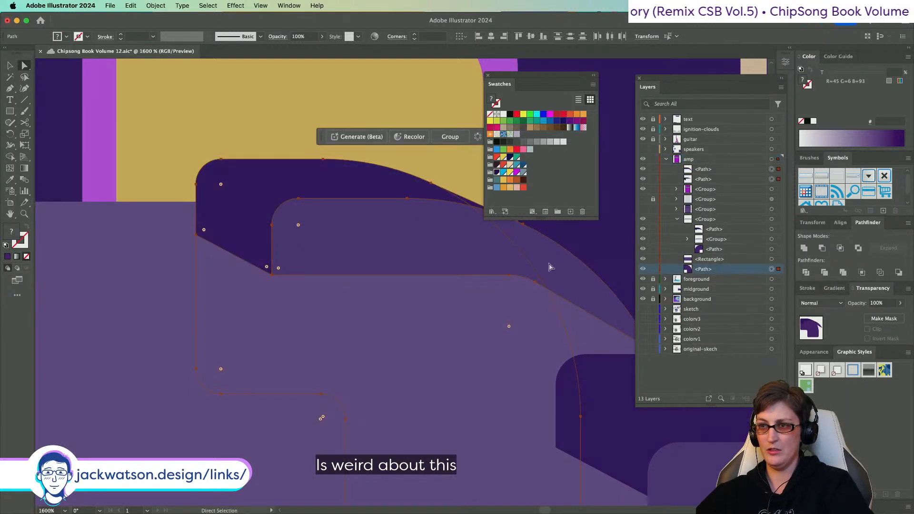
- Move the selected rear corner shapes up and left along the lid's slope, finishing with a nudge of about 0.74 px right and 0.39 px down
scroll(549, 268, right, 5)
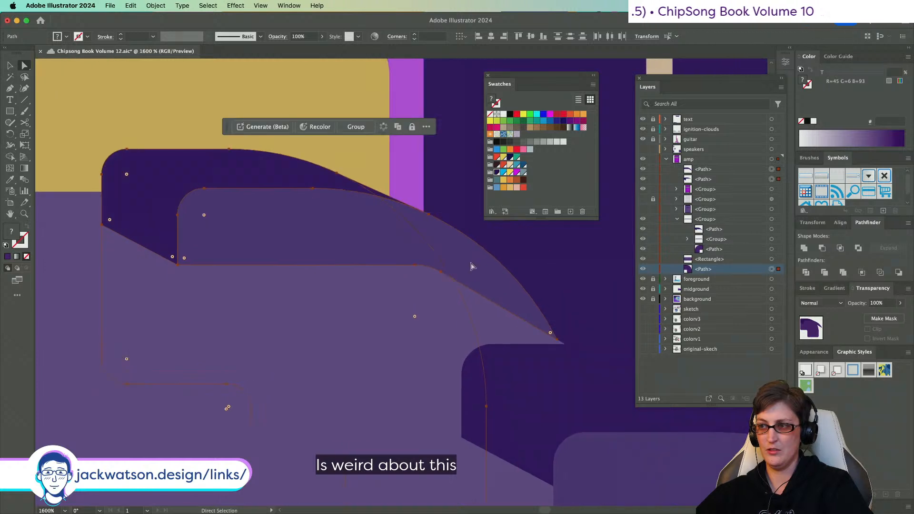
drag(471, 262, 403, 227)
scroll(403, 228, left, 4)
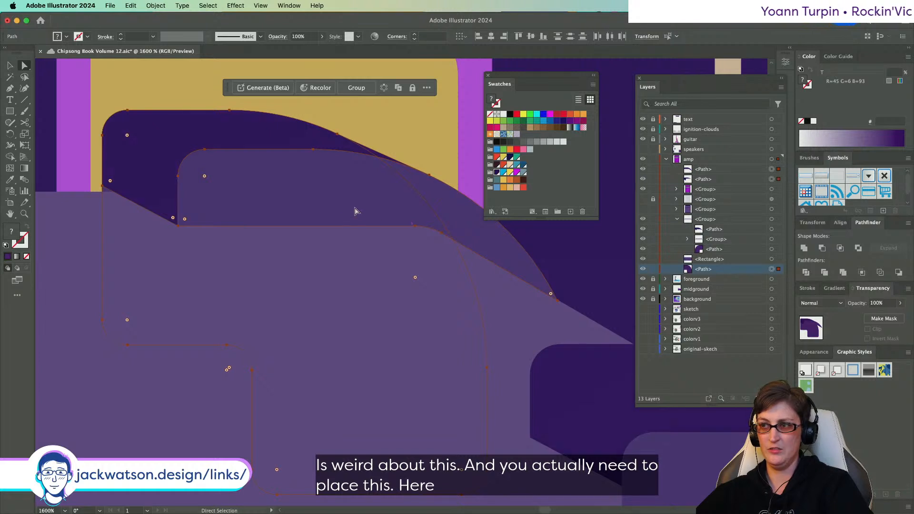
drag(314, 196, 322, 202)
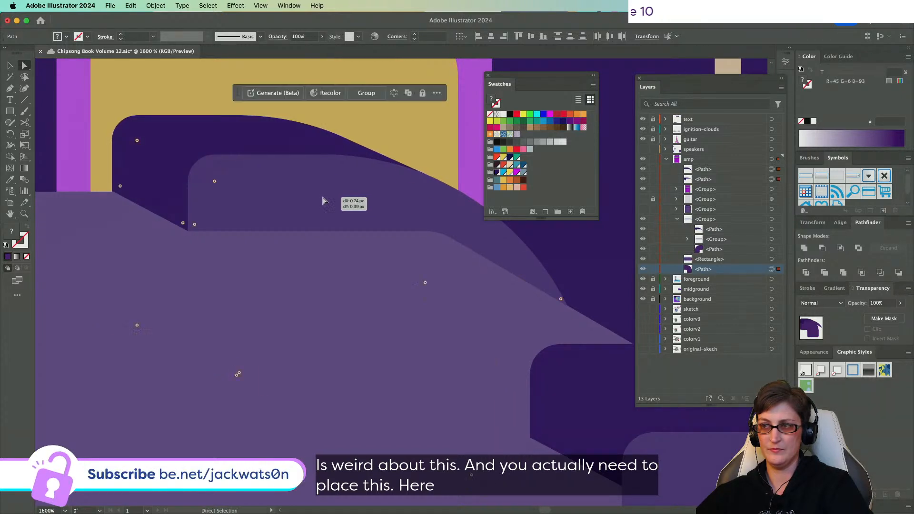
key(shift+super+a)
- Lighten the lid's top surface by reducing its fill tint to 63%
scroll(476, 255, up, 2)
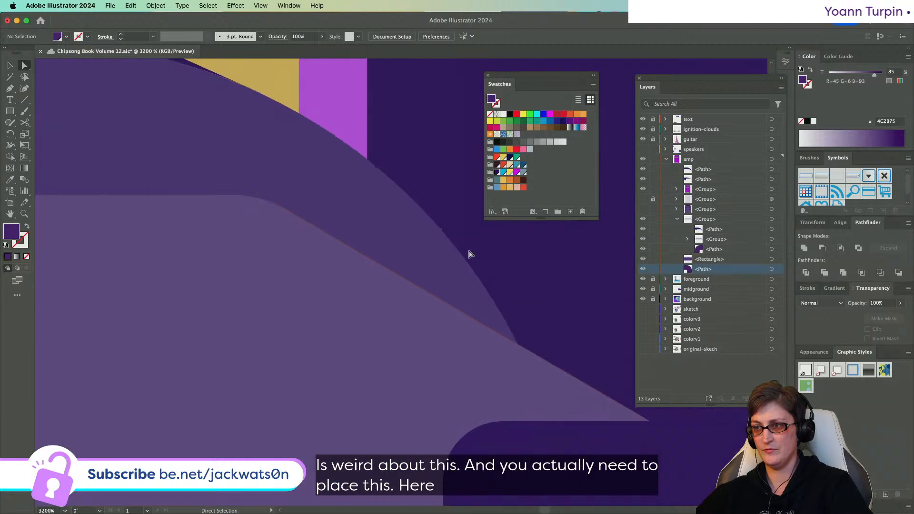
scroll(469, 255, left, 5)
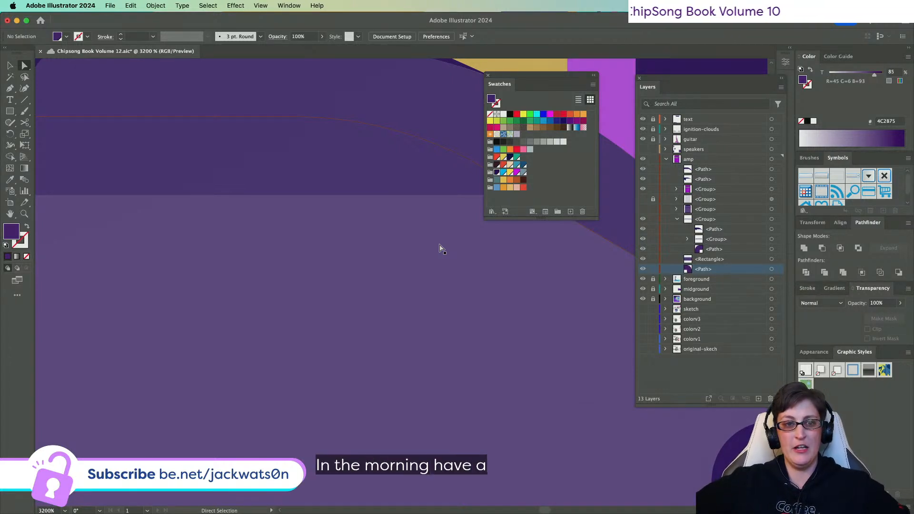
scroll(397, 230, down, 8)
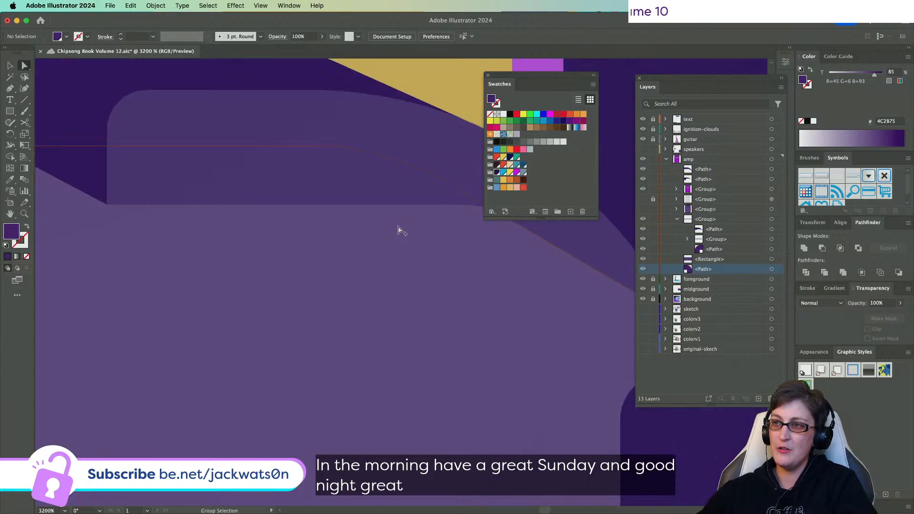
scroll(216, 253, down, 1)
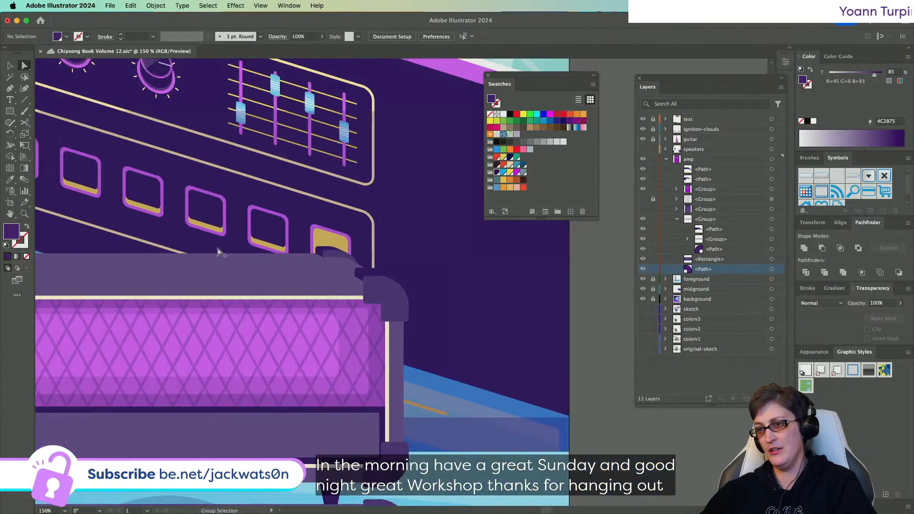
scroll(382, 267, left, 3)
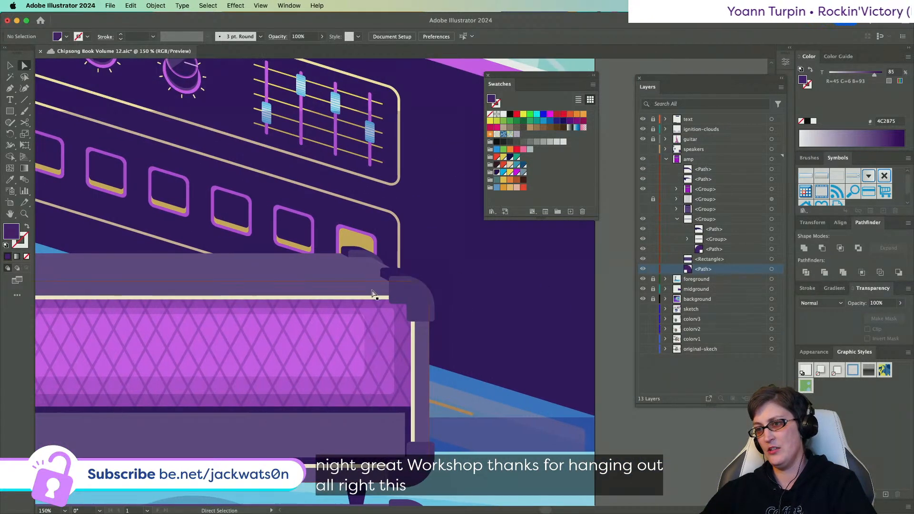
scroll(372, 294, left, 1)
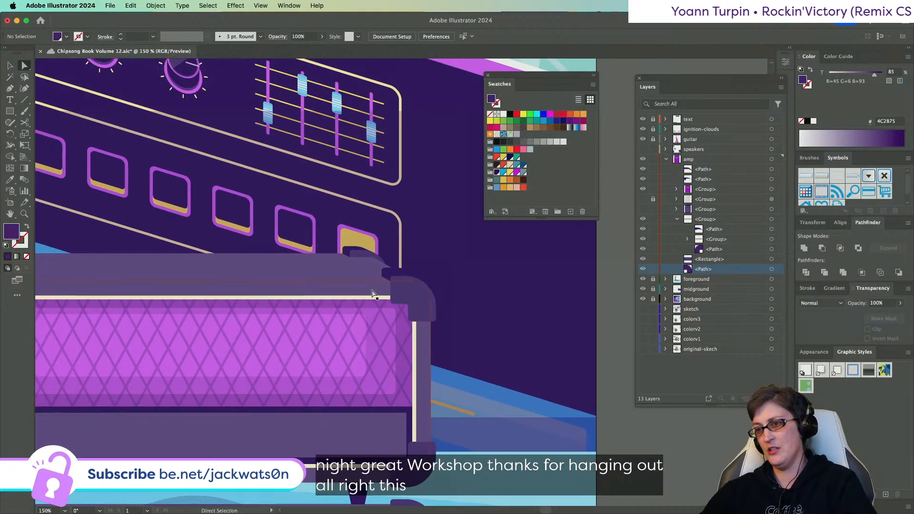
click(338, 275)
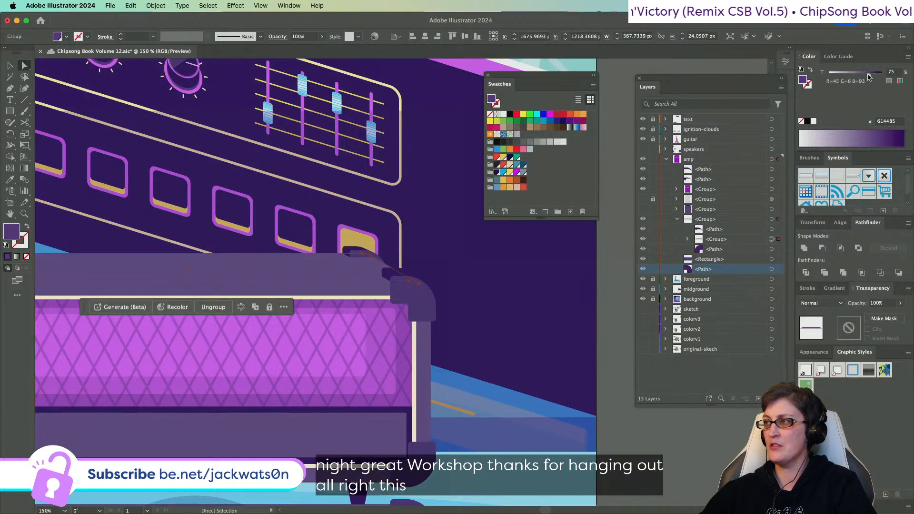
drag(868, 76, 864, 76)
- Deselect the lid surface and examine the lid's shape and corner protectors in relation to the whole amp
scroll(482, 283, left, 5)
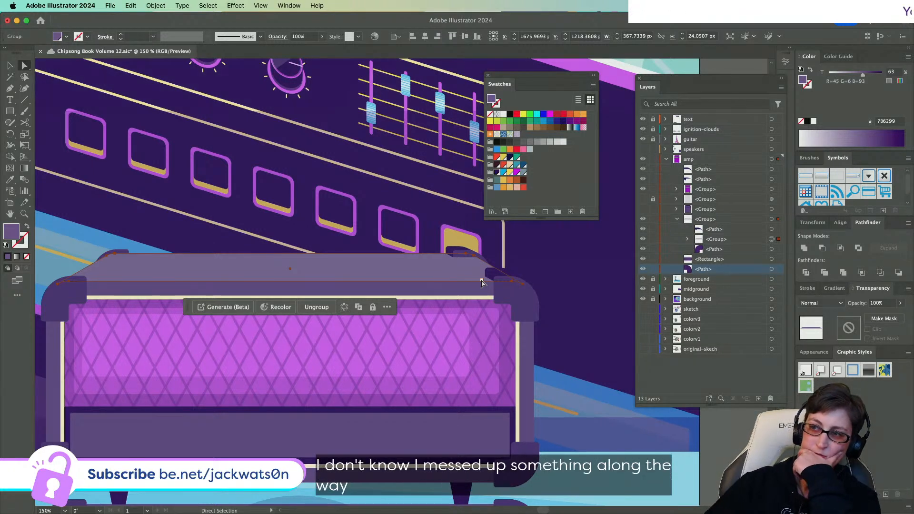
click(396, 205)
scroll(394, 206, right, 2)
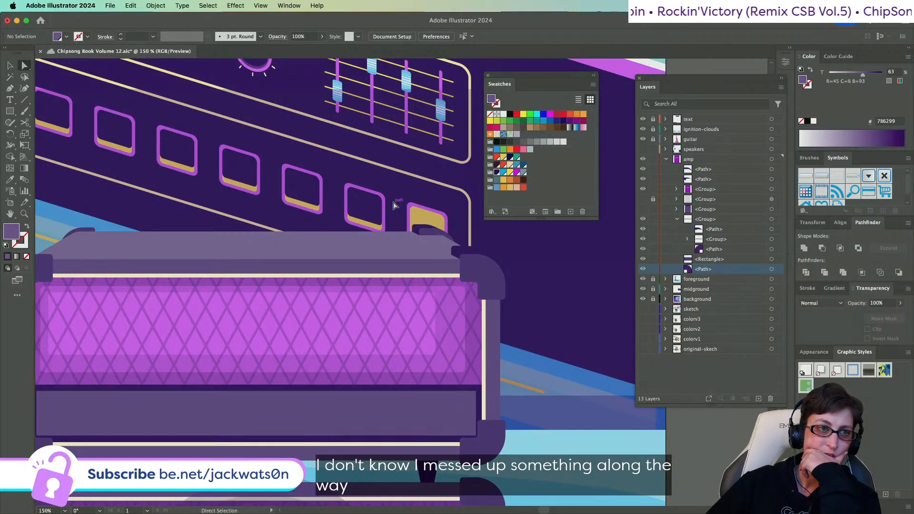
scroll(394, 206, left, 3)
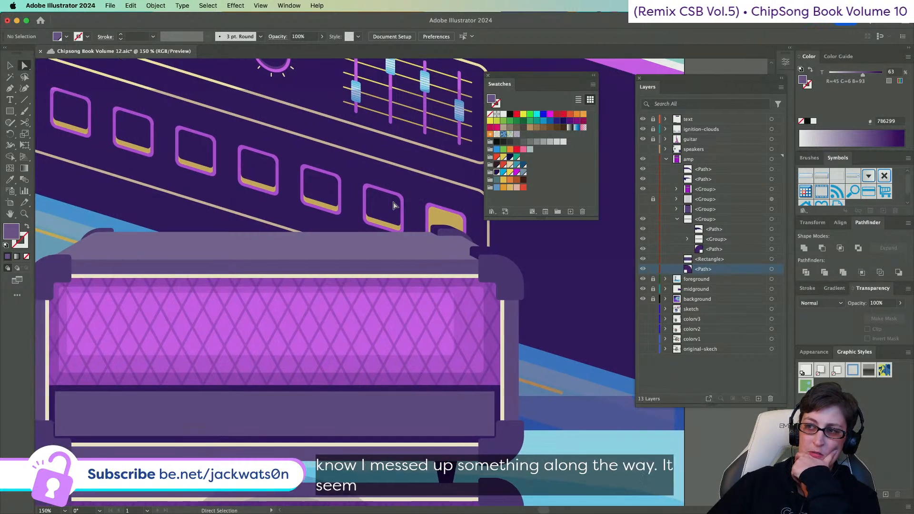
scroll(394, 205, left, 2)
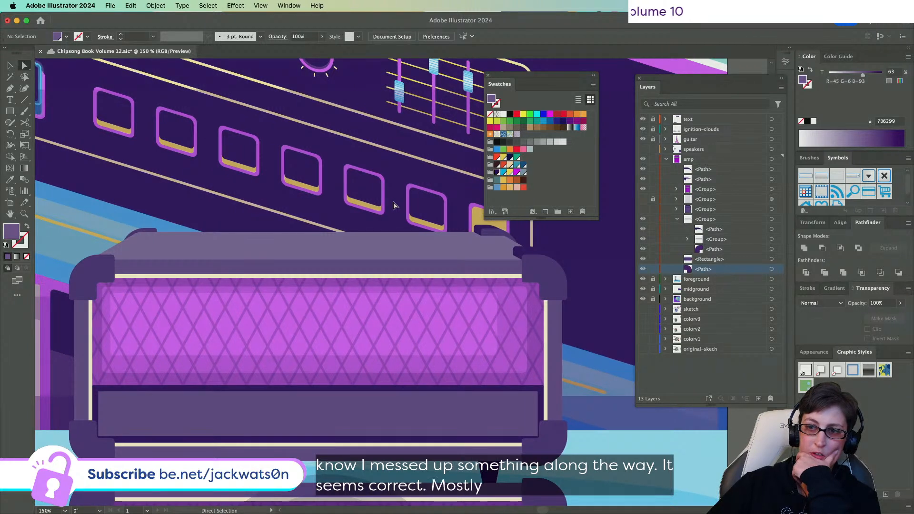
scroll(394, 205, right, 1)
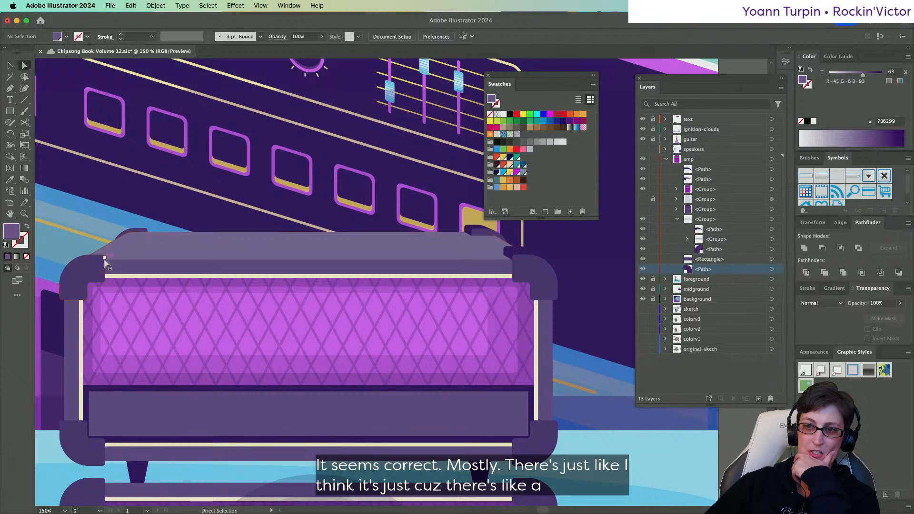
scroll(106, 263, down, 5)
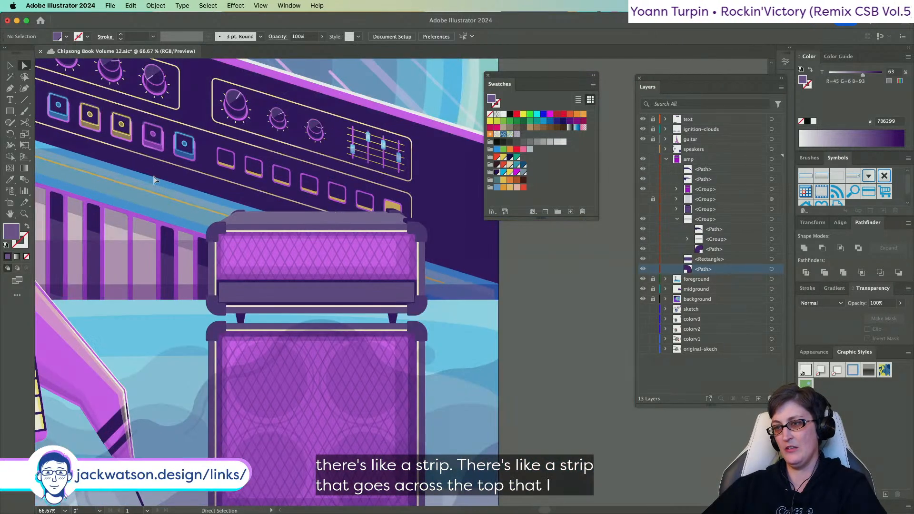
scroll(304, 201, up, 5)
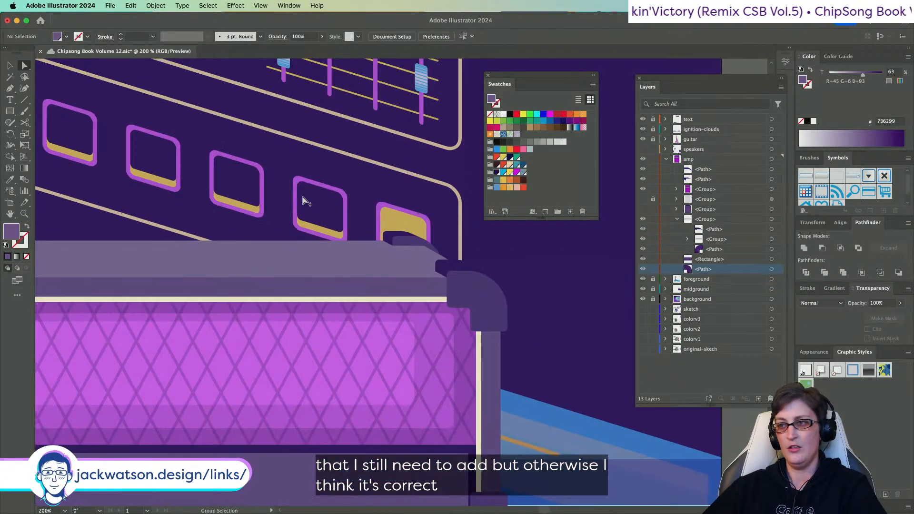
- Select the four dark corner pieces at the lid's right end together with the lid's top surface
scroll(305, 202, up, 2)
click(459, 265)
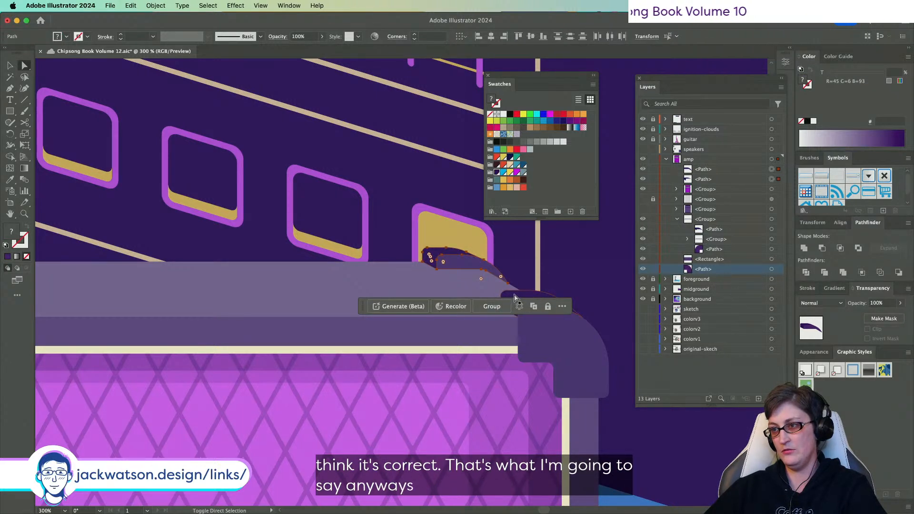
shift+click(515, 298)
shift+click(546, 329)
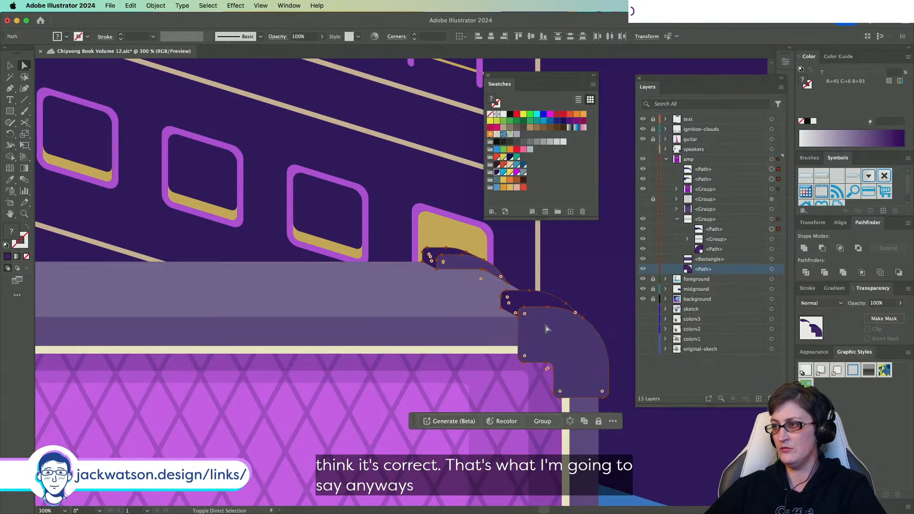
shift+click(546, 329)
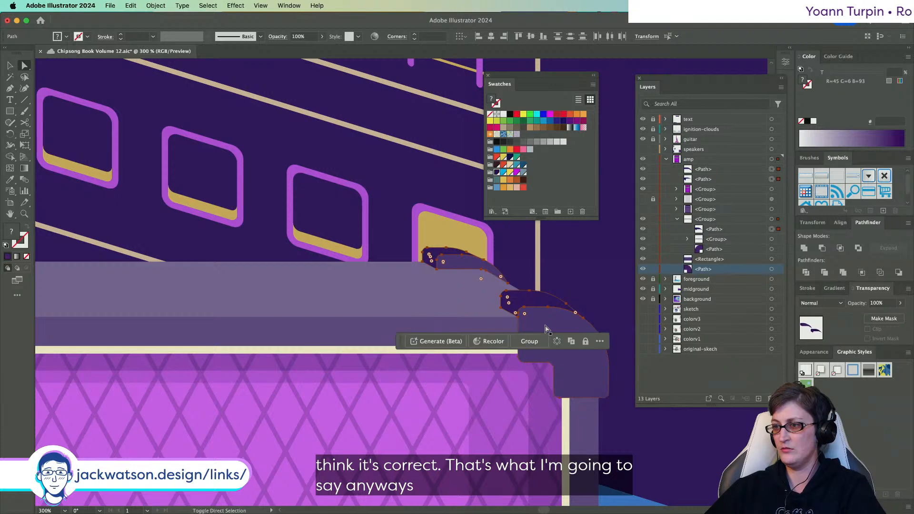
key(super+shift+g)
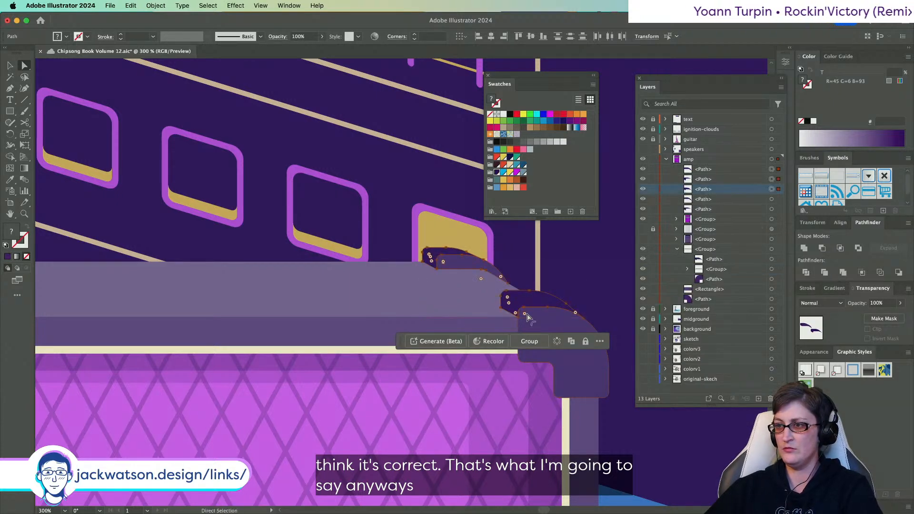
key(v)
shift+click(401, 287)
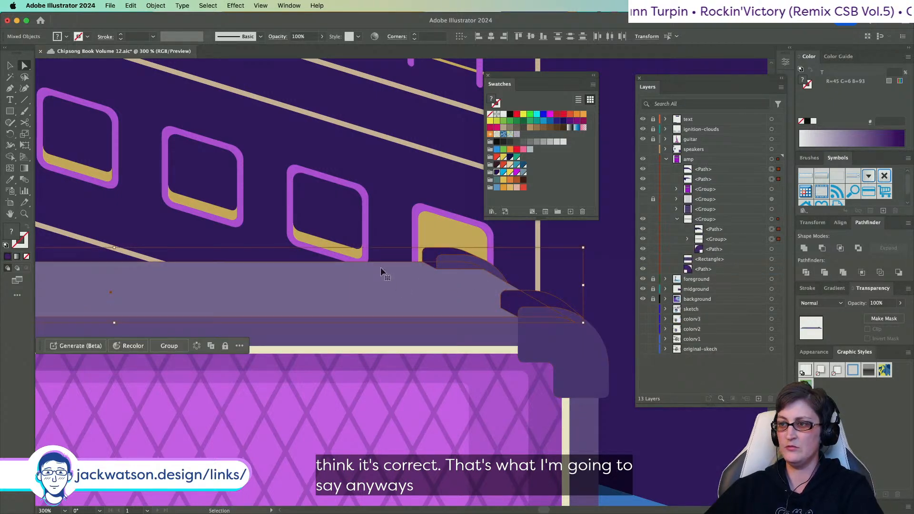
- Reflect a copy of the selected corner pieces and lid surface across the vertical axis
click(155, 6)
mouse_move(162, 21)
click(267, 56)
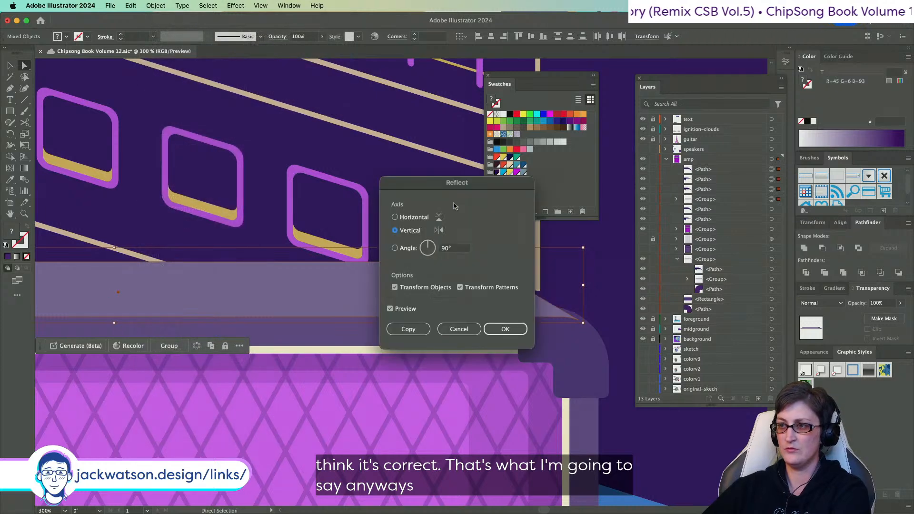
key(Return)
- Deselect everything and delete the duplicate of the lid's top surface, keeping the mirrored corner pieces at the left end
scroll(278, 272, left, 10)
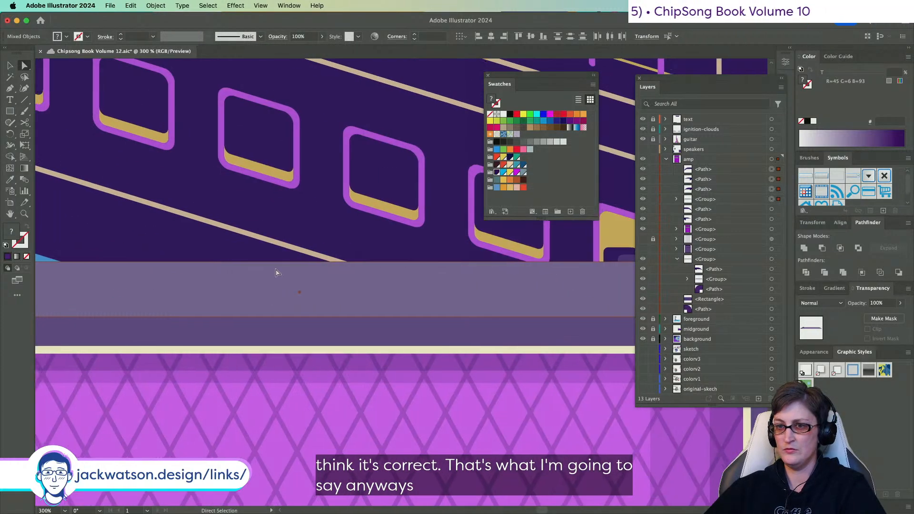
key(shift+super+a)
click(245, 281)
key(Delete)
scroll(243, 281, left, 5)
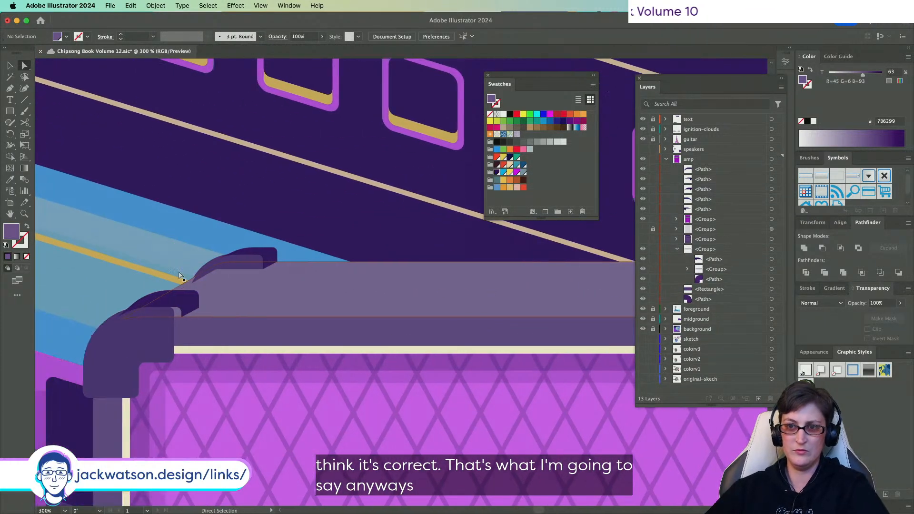
- Select the mirrored corner pieces at the lid's left end and shift them to align exactly with the front corner protector
scroll(176, 278, up, 5)
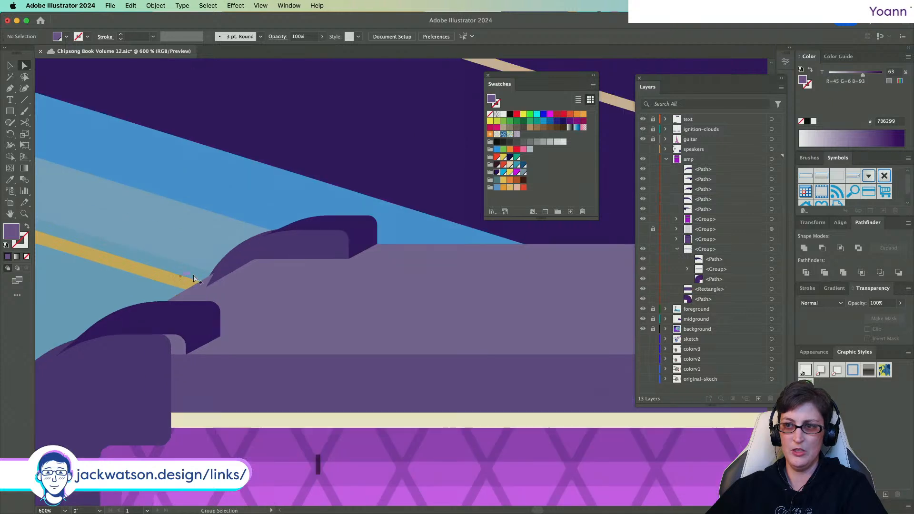
click(283, 257)
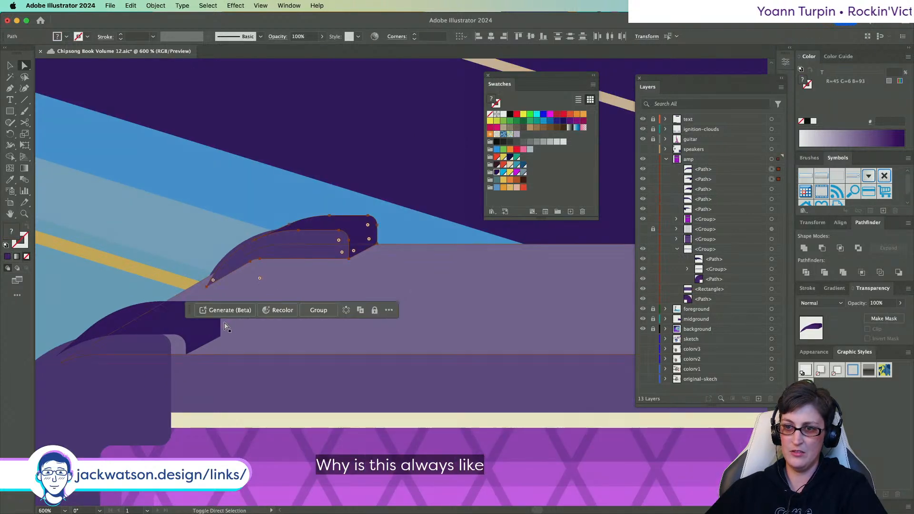
drag(163, 329, 150, 328)
scroll(203, 337, up, 10)
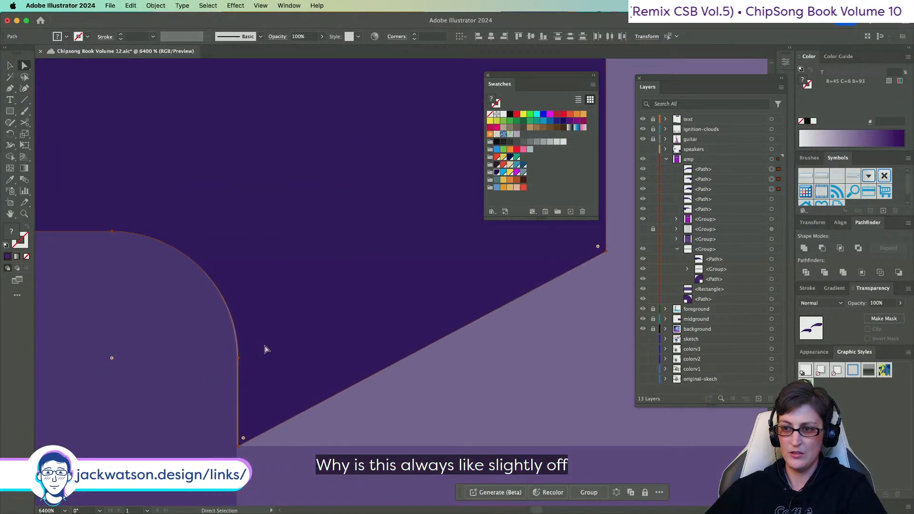
drag(265, 349, 266, 349)
scroll(267, 350, down, 12)
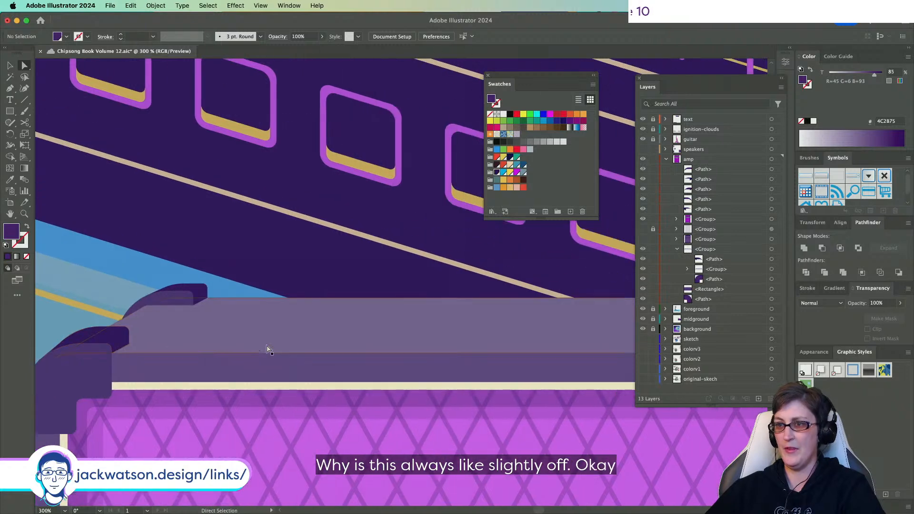
scroll(267, 350, down, 3)
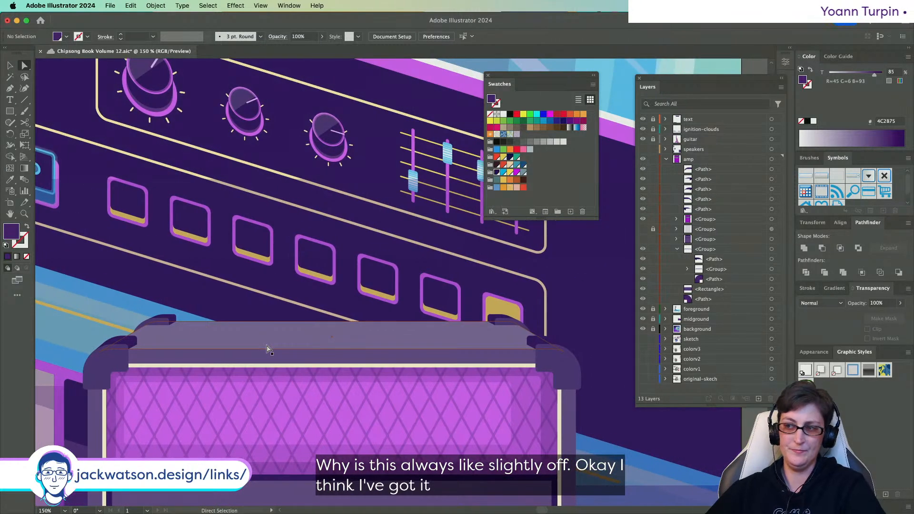
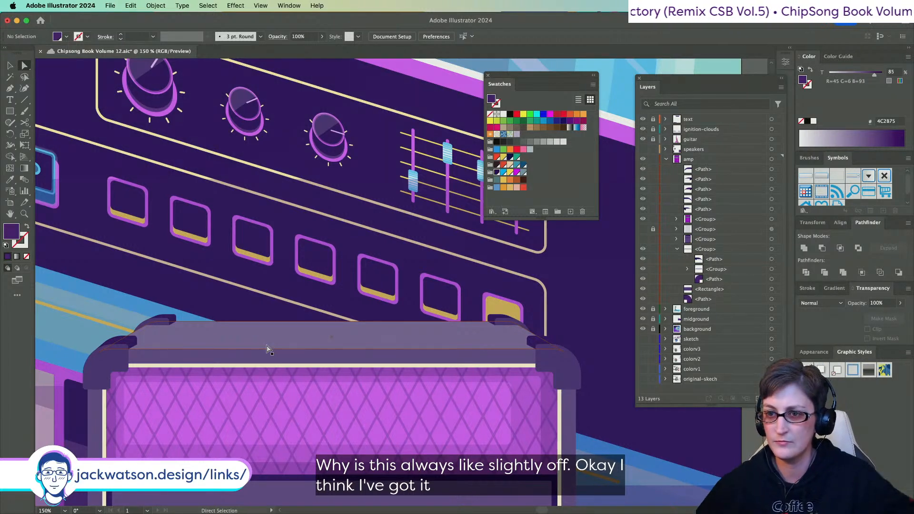
- Draw a closed dark strip about 322 px wide and 4 px high along the lid's front edge with the Pen tool, and save the document
click(10, 89)
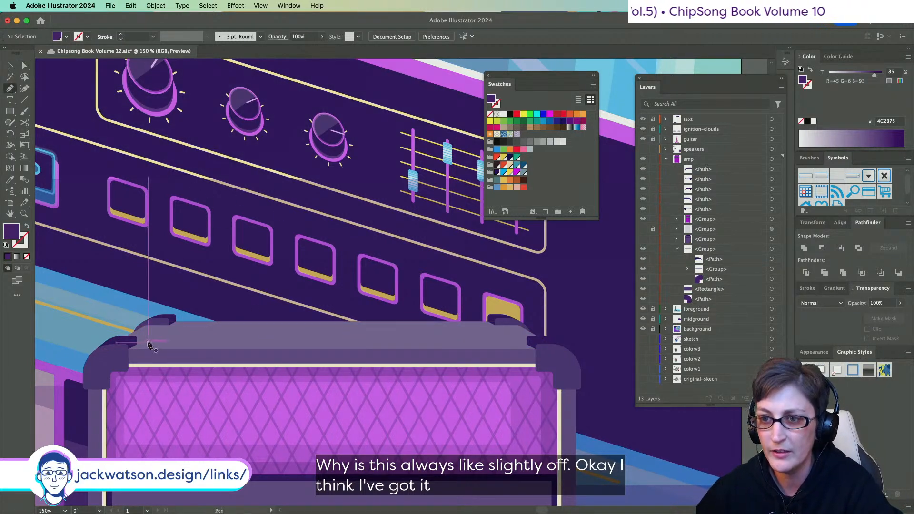
click(137, 344)
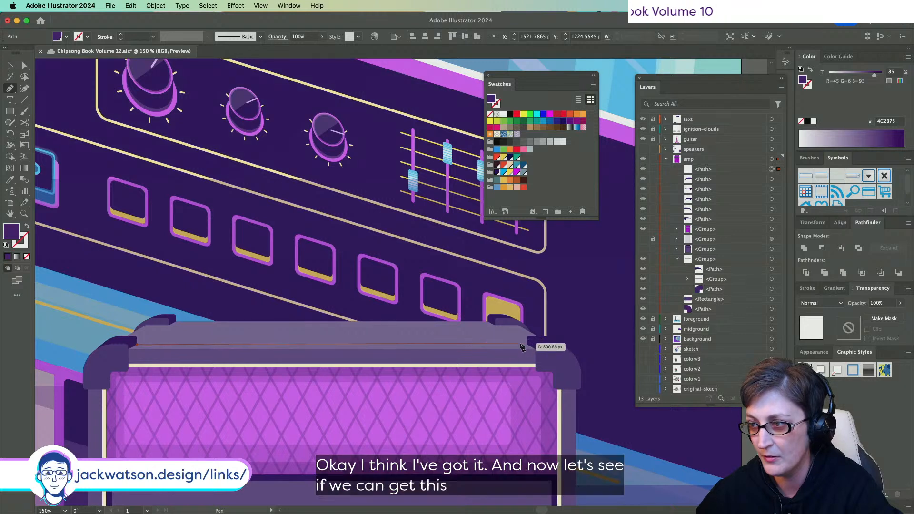
click(531, 345)
click(536, 351)
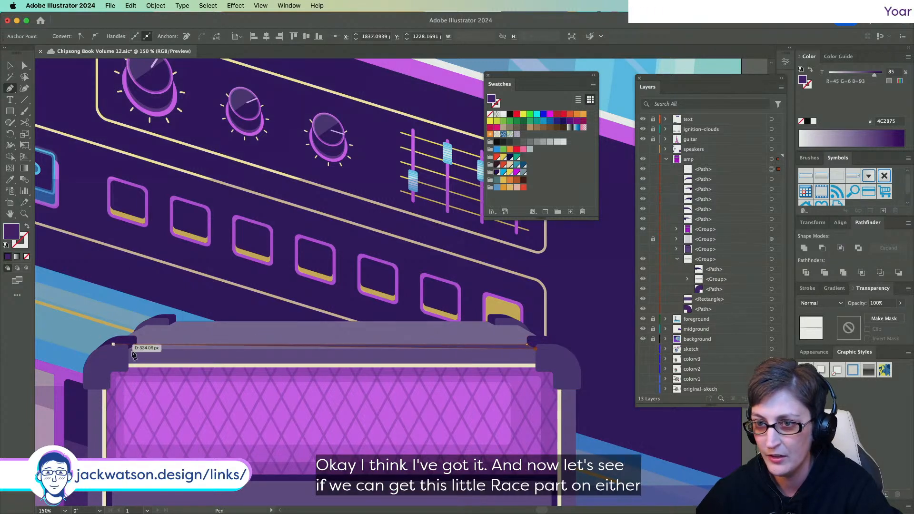
click(128, 350)
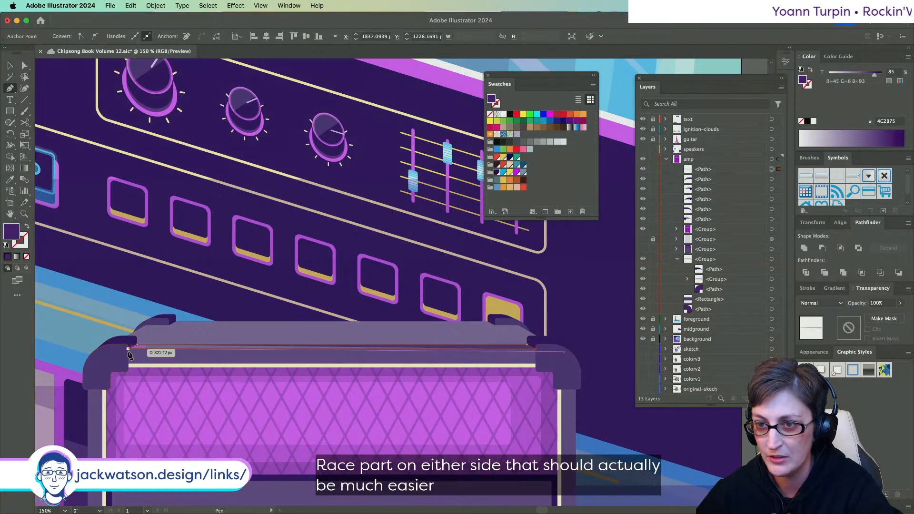
click(139, 354)
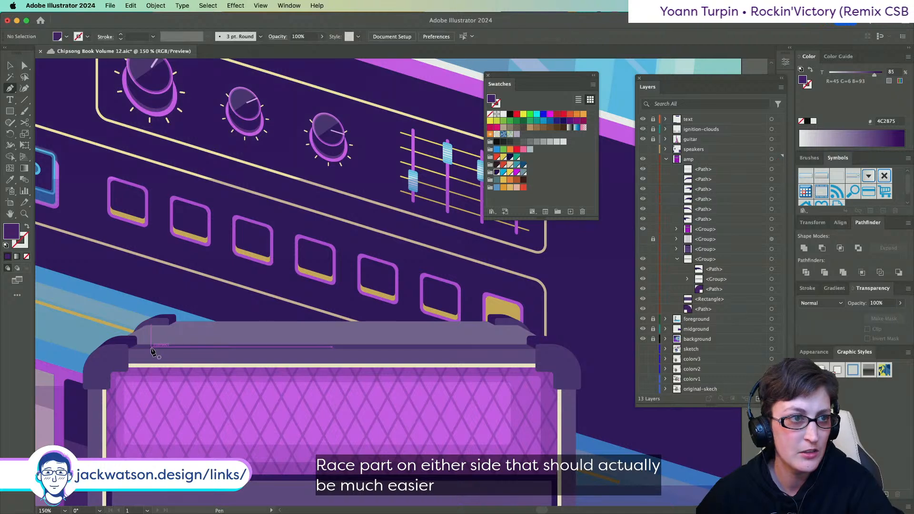
scroll(166, 348, right, 5)
scroll(296, 343, up, 3)
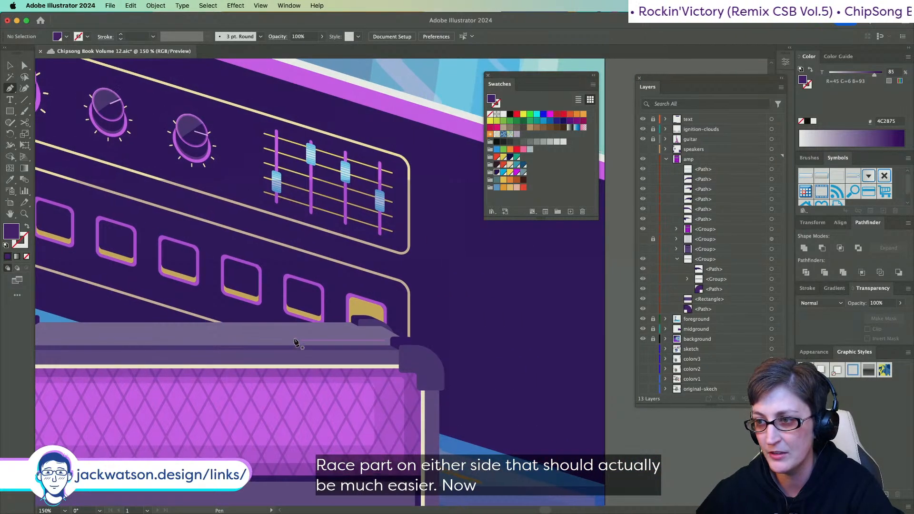
key(super+s)
- Place a copy of the front-edge strip directly above the original on the amp's lid
scroll(296, 343, down, 4)
scroll(386, 388, up, 1)
scroll(386, 388, up, 1)
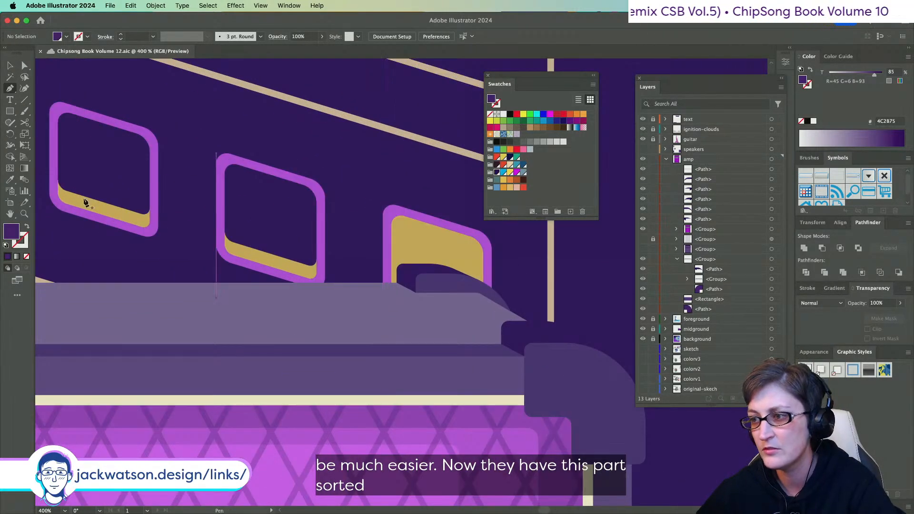
click(24, 65)
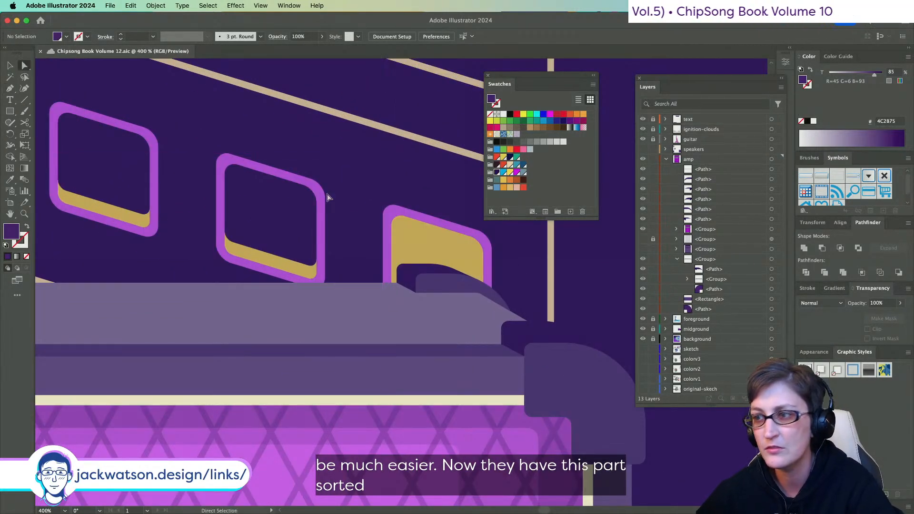
click(498, 356)
drag(498, 354, 448, 343)
key(super+z)
scroll(406, 347, left, 5)
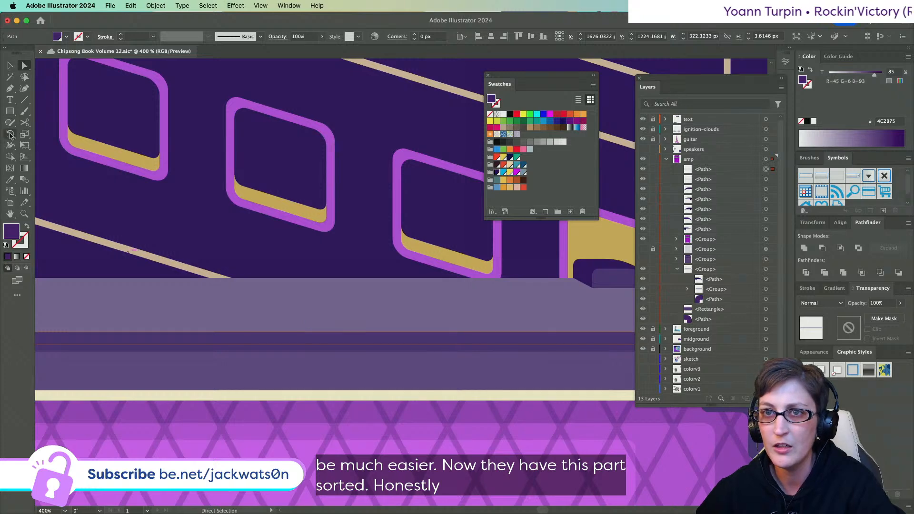
- Apply the lid surface's colour to the upper strip, reduce its fill tint to 39% and deselect it
click(10, 180)
click(343, 302)
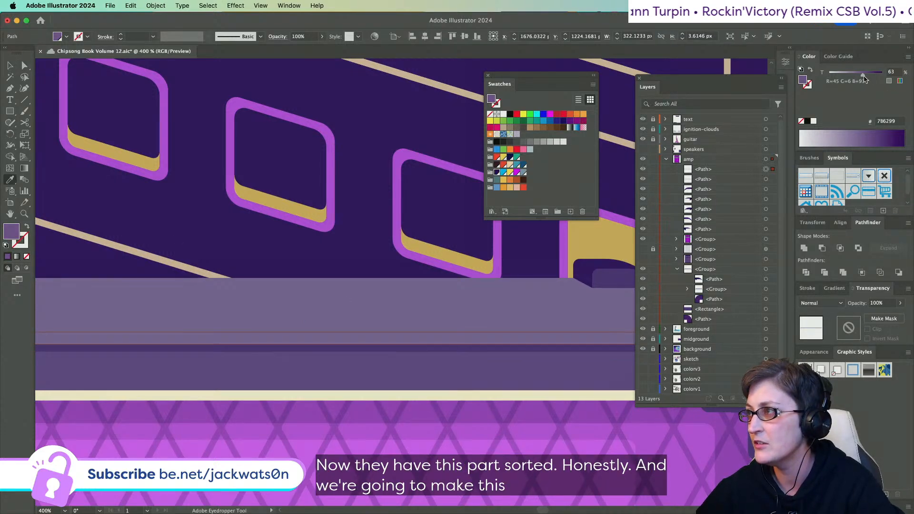
drag(864, 79, 849, 76)
key(super+minus)
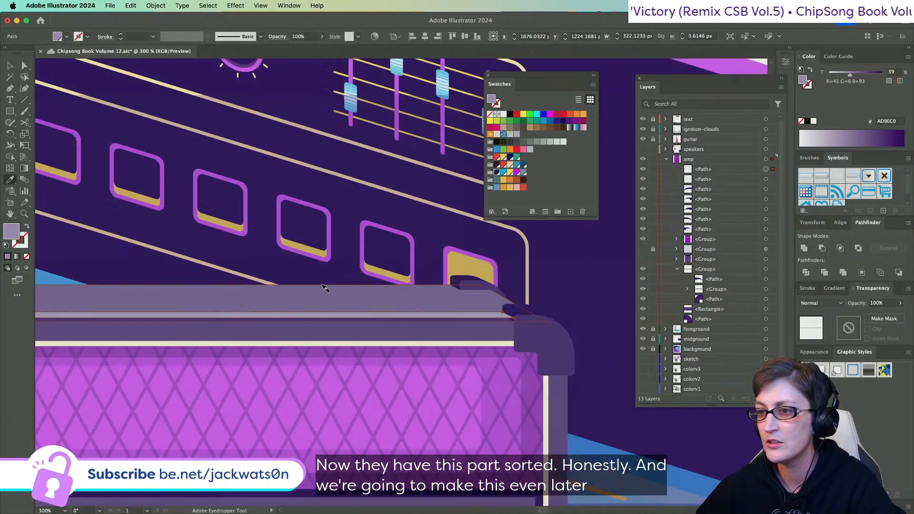
scroll(390, 300, left, 3)
scroll(389, 300, down, 2)
key(super+shift+a)
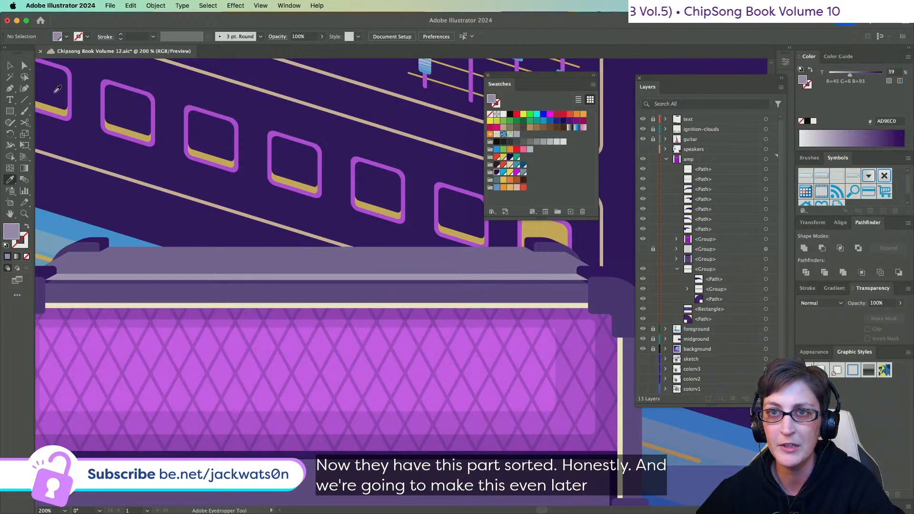
- Move the lower strip's upper-left anchor out to the left corner protector and match the strip's fill to the lid's top surface
key(a)
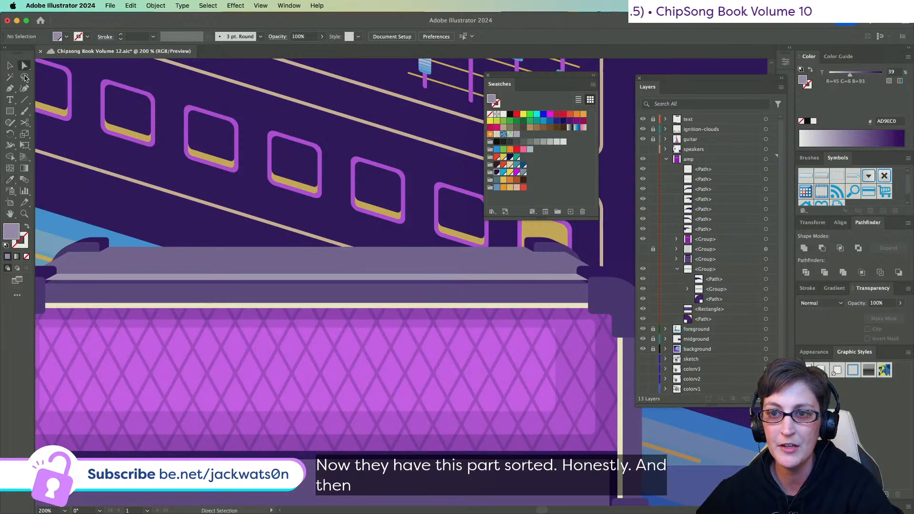
click(50, 283)
key(super+plus)
key(super+plus)
key(super+plus)
key(super+plus)
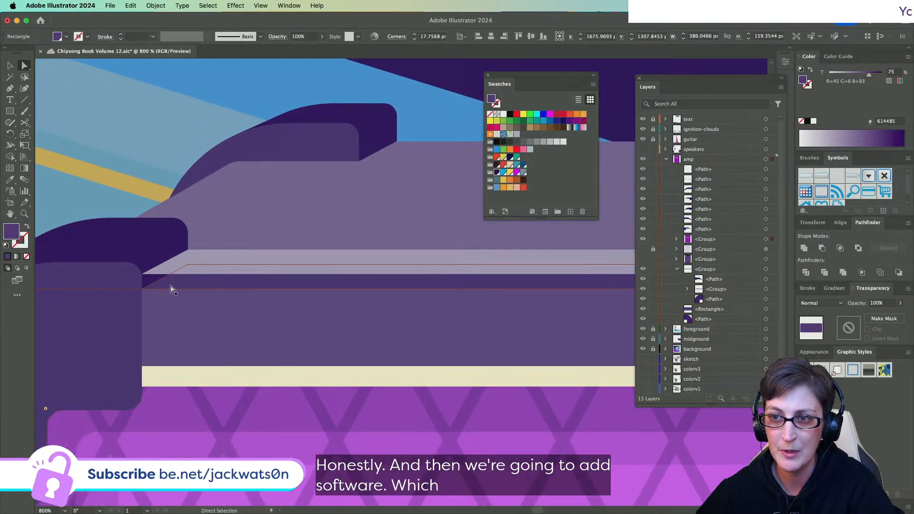
drag(175, 267, 142, 277)
key(i)
click(259, 214)
scroll(269, 214, right, 15)
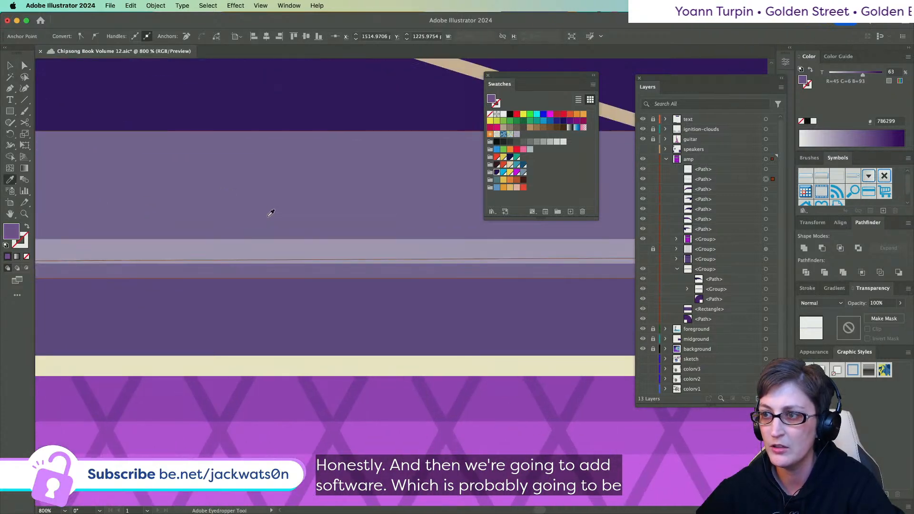
- Move the lower strip's upper-right anchor out to the right corner protector, deselect it and check the whole lid
scroll(271, 213, right, 15)
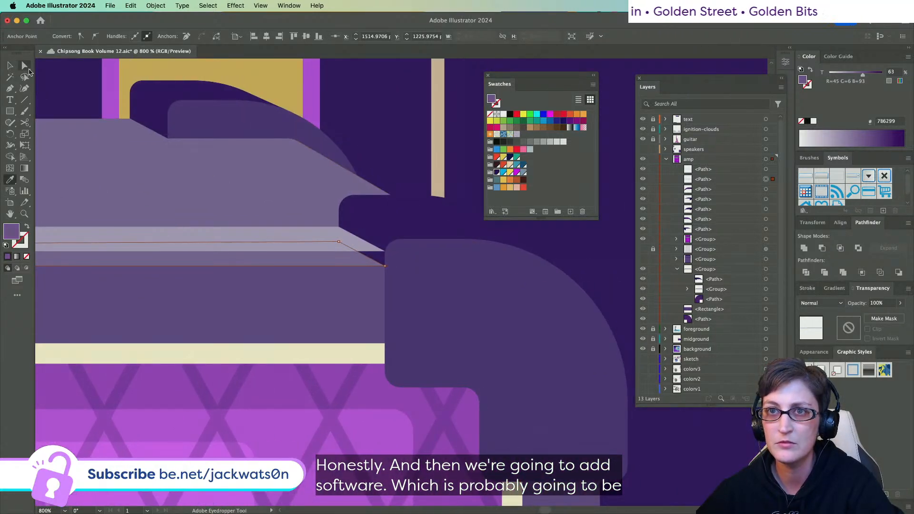
click(27, 68)
drag(340, 245, 385, 255)
key(super+shift+a)
scroll(249, 245, down, 5)
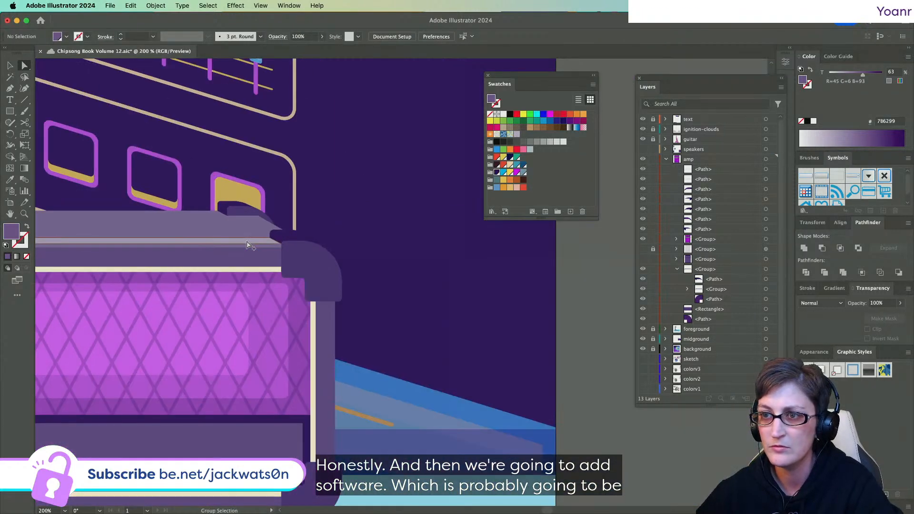
scroll(249, 245, left, 10)
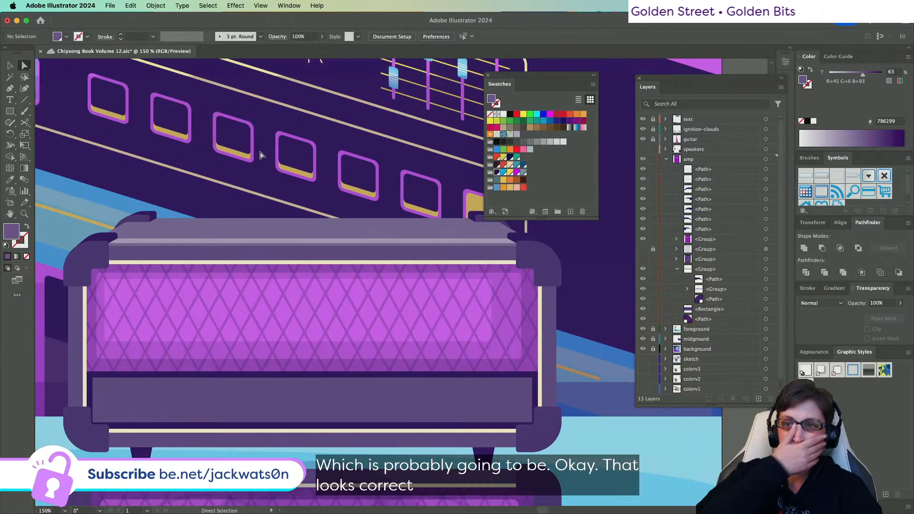
scroll(313, 233, up, 2)
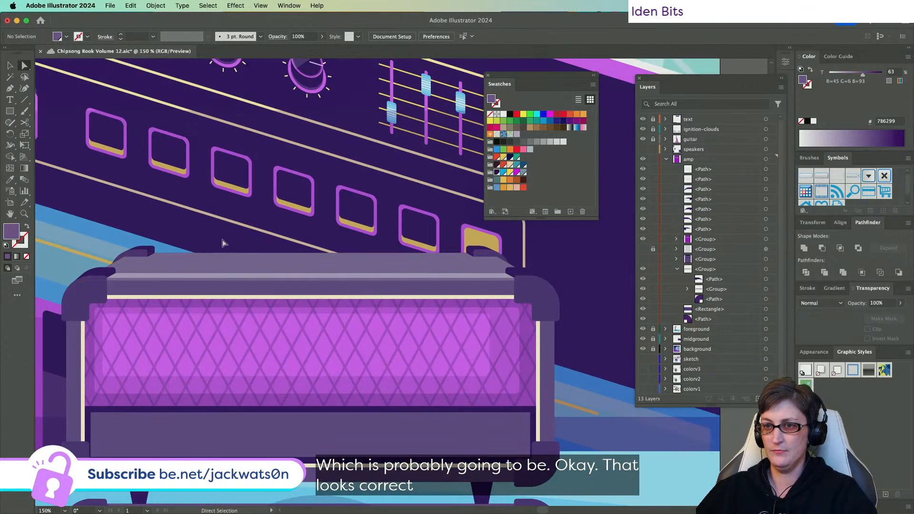
- Draw a thin closed strip with the Pen tool along the lid's back edge, between the left and right corner protectors
scroll(232, 255, up, 2)
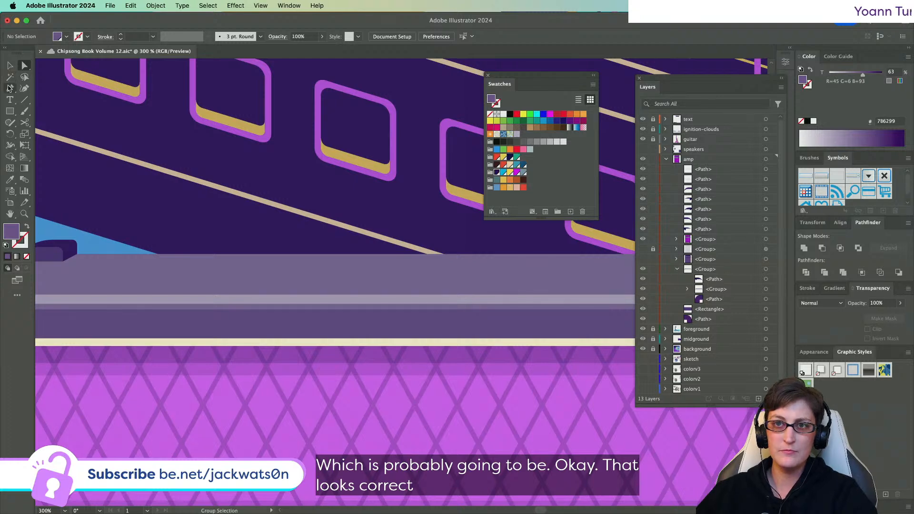
scroll(218, 263, right, 5)
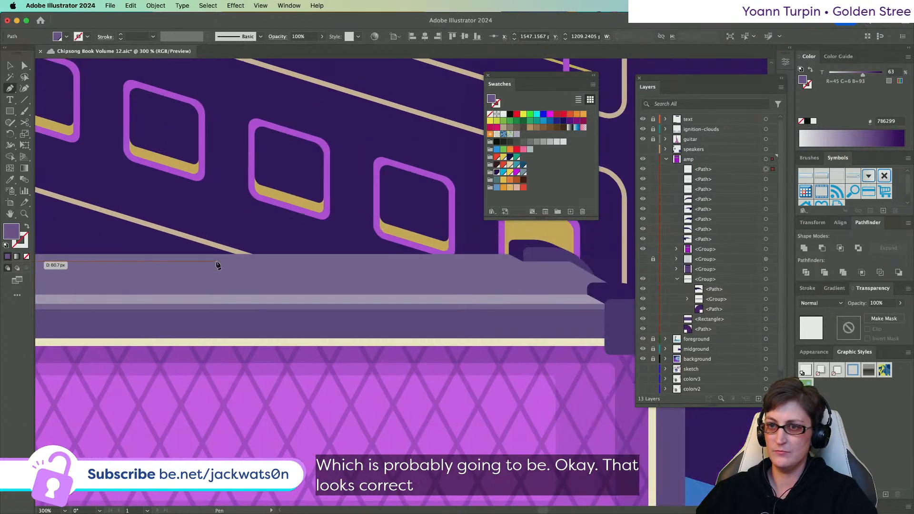
click(497, 261)
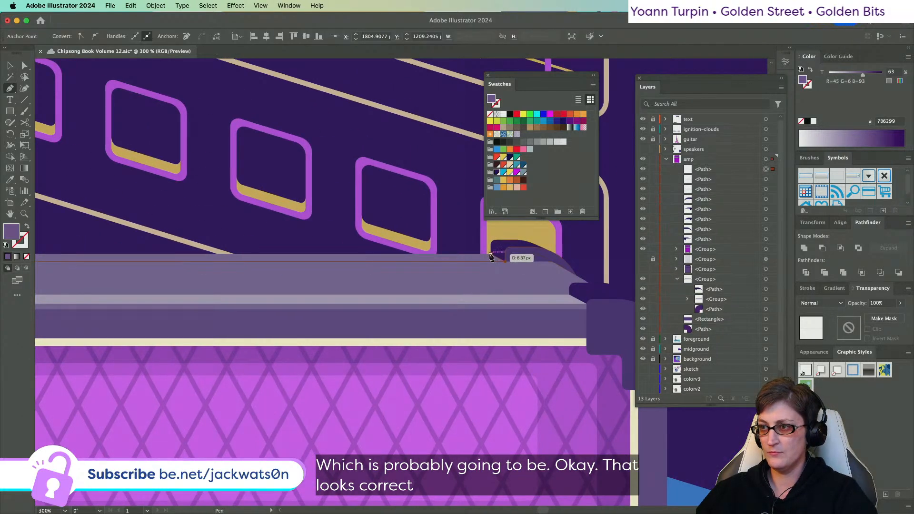
scroll(428, 260, right, 15)
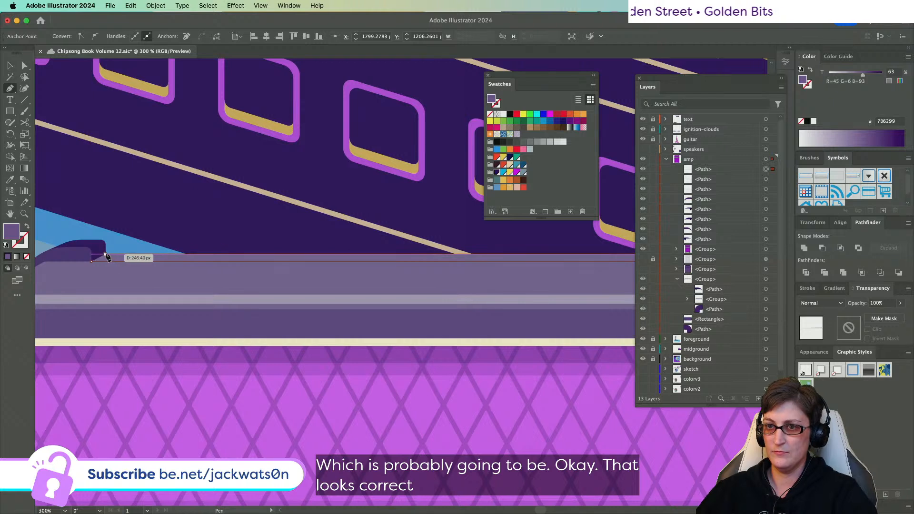
click(92, 261)
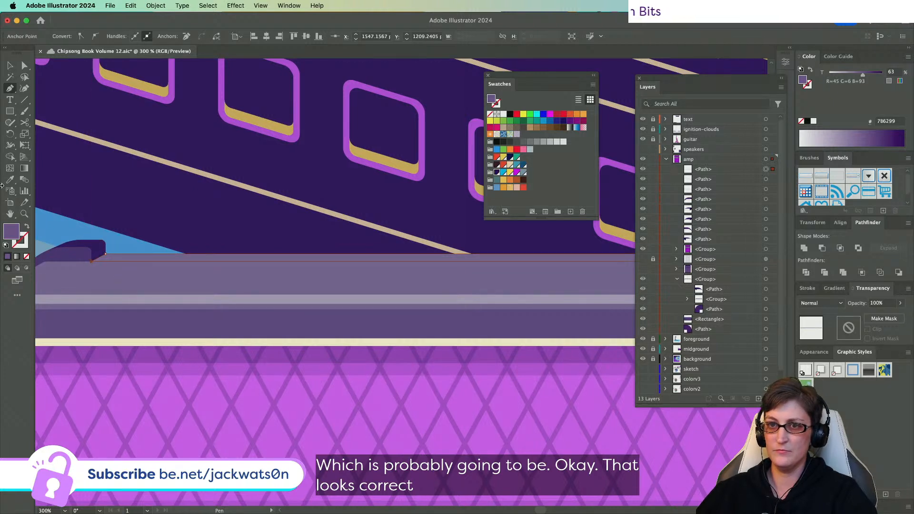
click(24, 66)
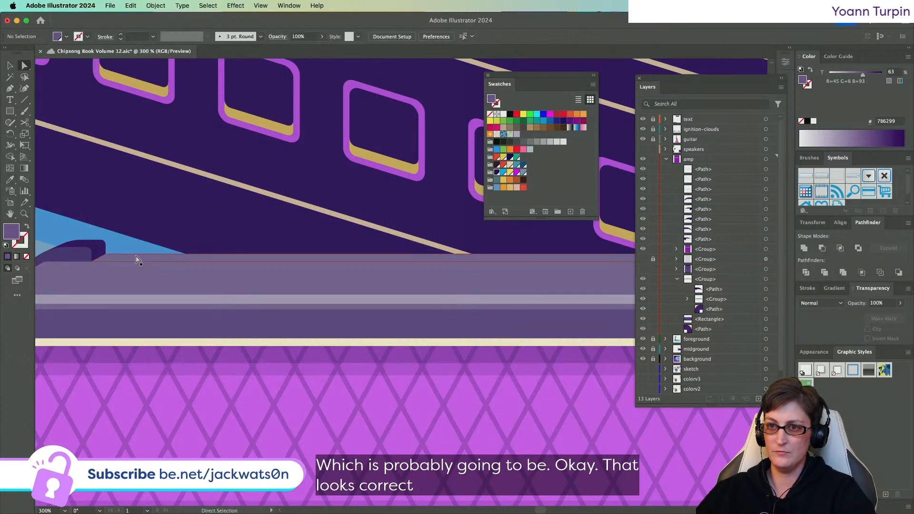
- Place a copy of the back-edge strip directly above it and match its fill to the front edge's light highlight
drag(136, 261, 134, 251)
click(10, 179)
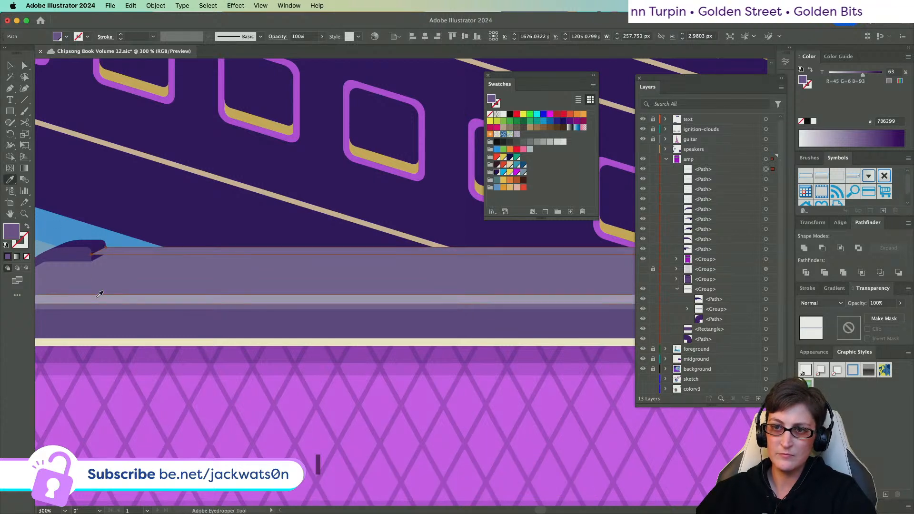
click(99, 299)
click(24, 65)
key(super+z)
key(super+z)
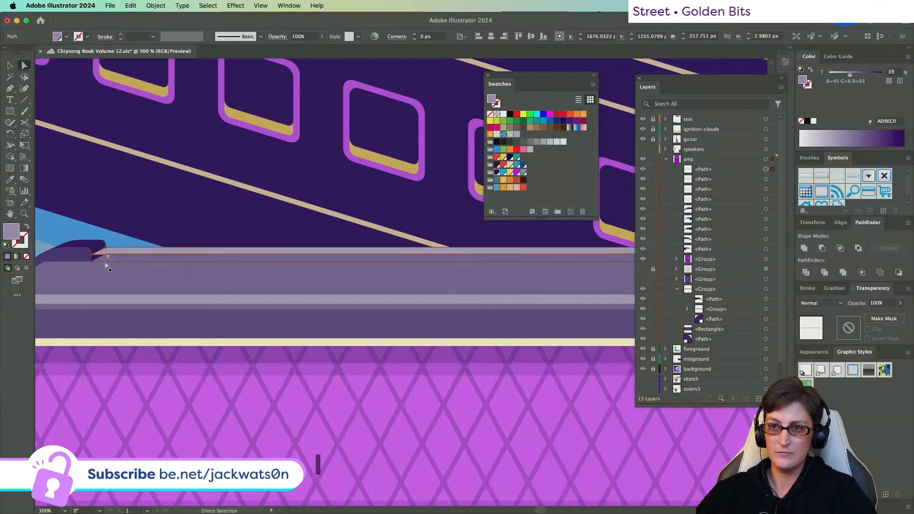
- Move the lower back strip's upper anchors out to both corner protectors, match its fill to the amp's front frame and deselect it
drag(105, 255, 91, 255)
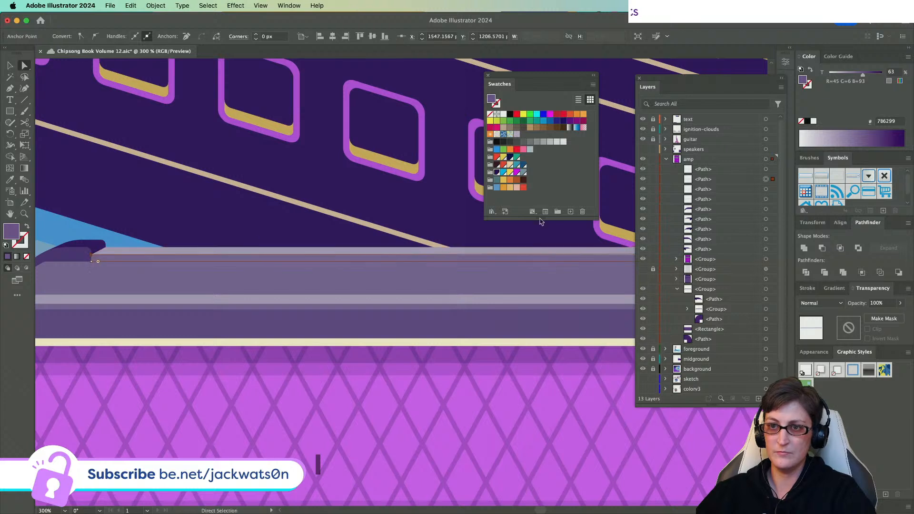
scroll(624, 253, right, 6)
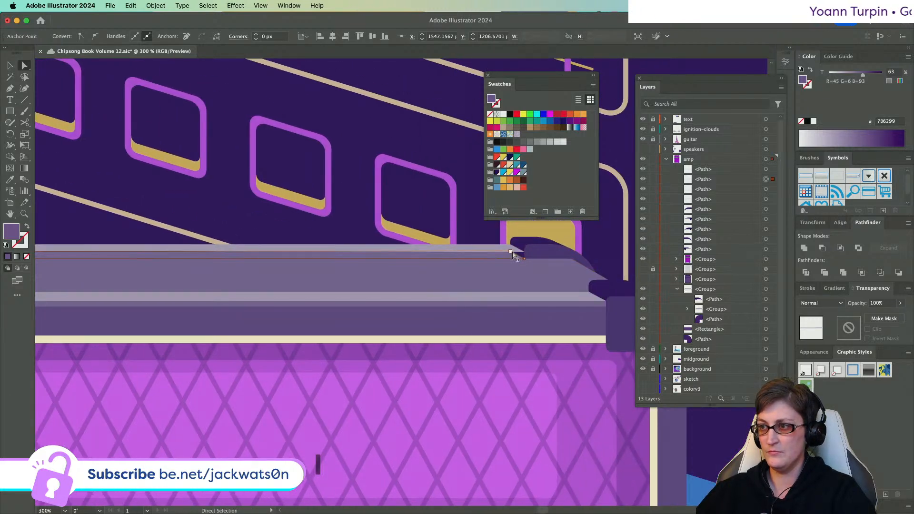
drag(512, 252, 525, 253)
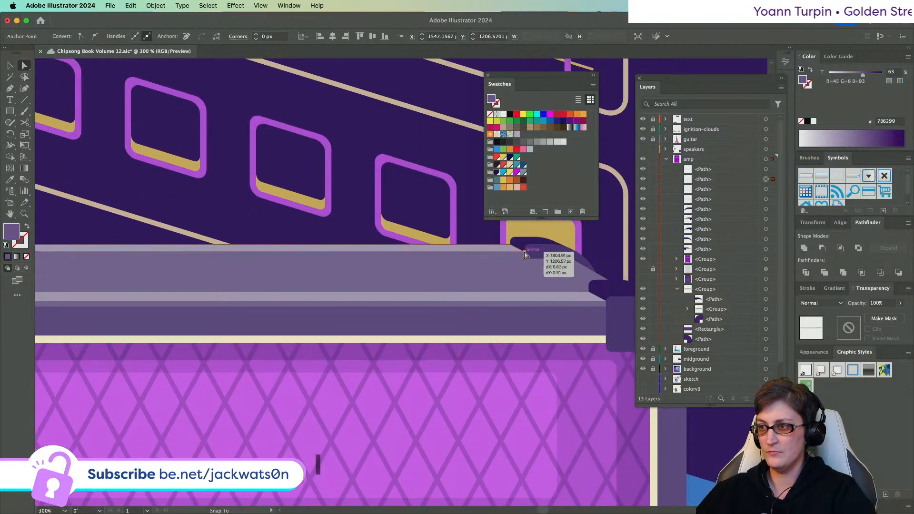
click(12, 184)
click(364, 328)
key(super+shift+a)
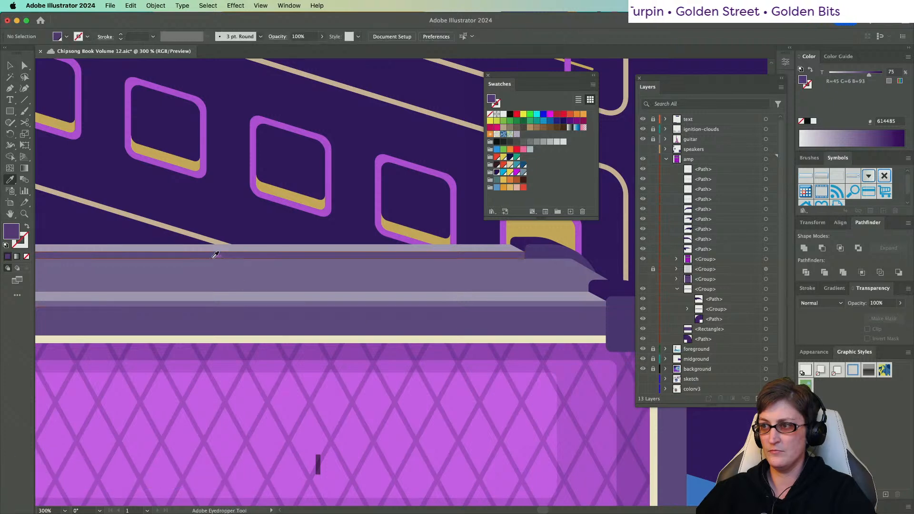
- Examine the finished lid up close and against the whole cover illustration to judge its perspective
scroll(210, 256, down, 4)
scroll(207, 255, left, 3)
scroll(145, 228, left, 1)
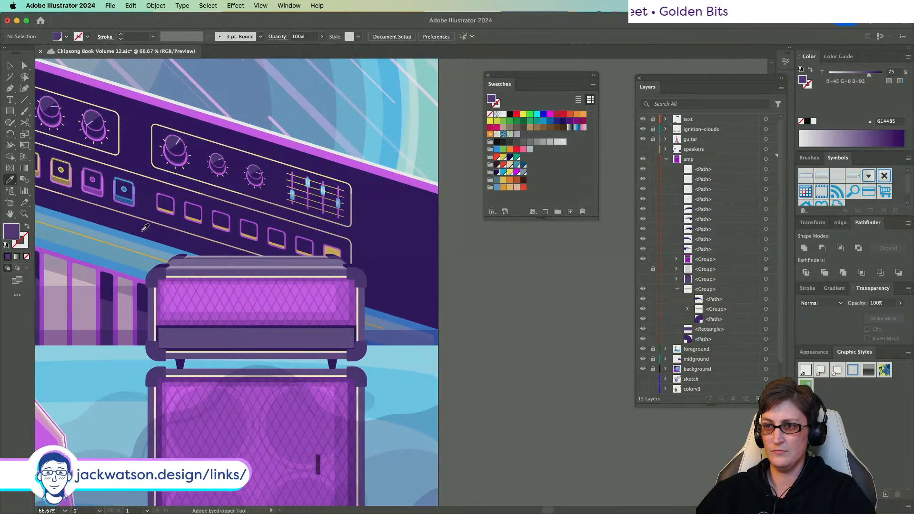
scroll(159, 246, up, 4)
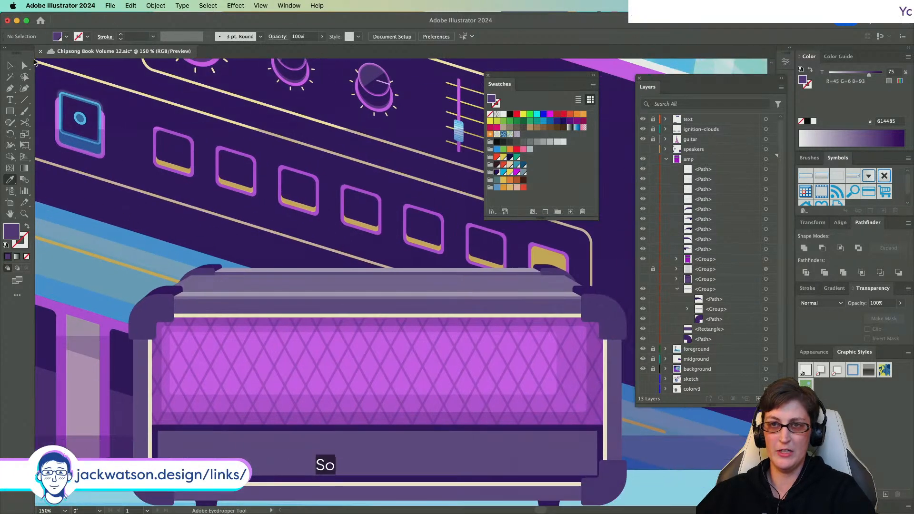
click(10, 67)
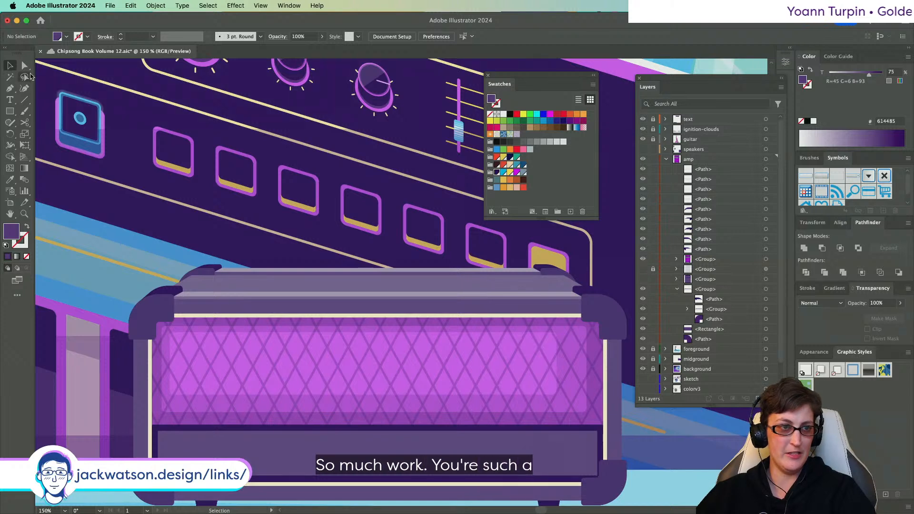
scroll(142, 117, right, 3)
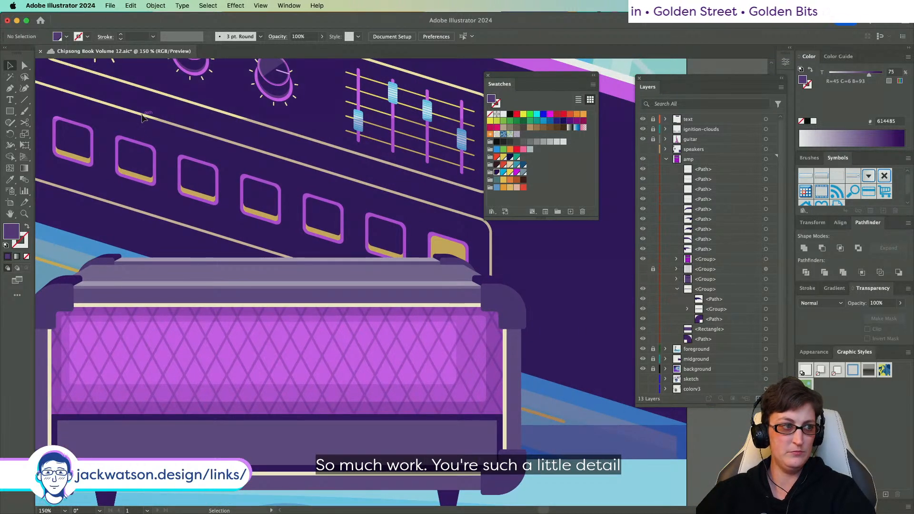
scroll(180, 162, down, 6)
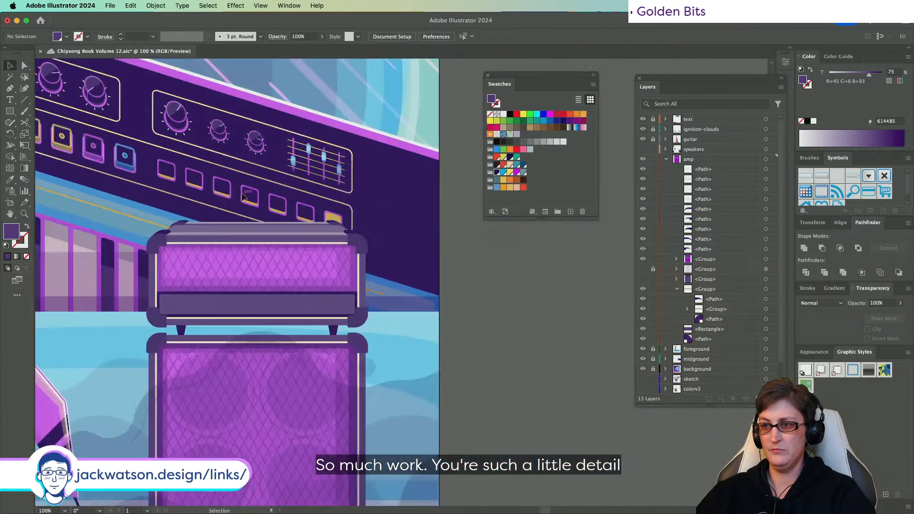
scroll(234, 190, left, 3)
scroll(233, 191, up, 1)
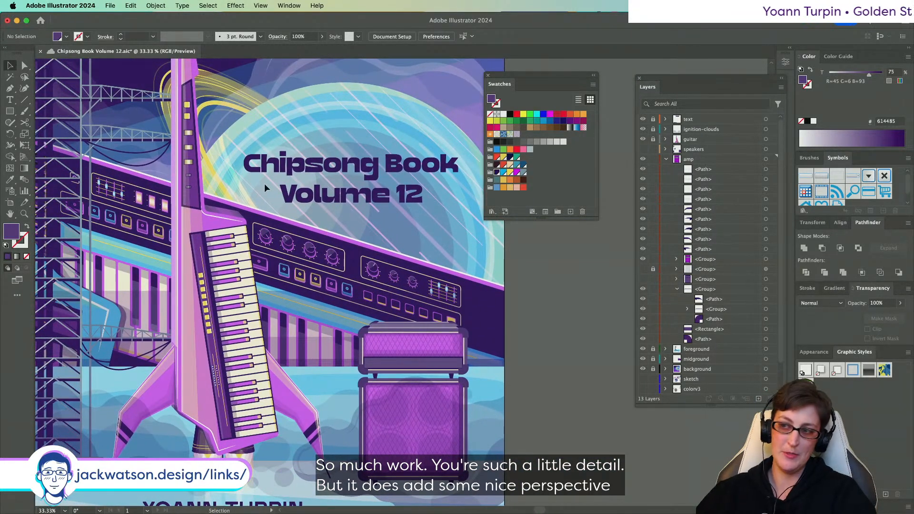
scroll(264, 183, down, 5)
scroll(264, 184, right, 1)
scroll(357, 226, up, 3)
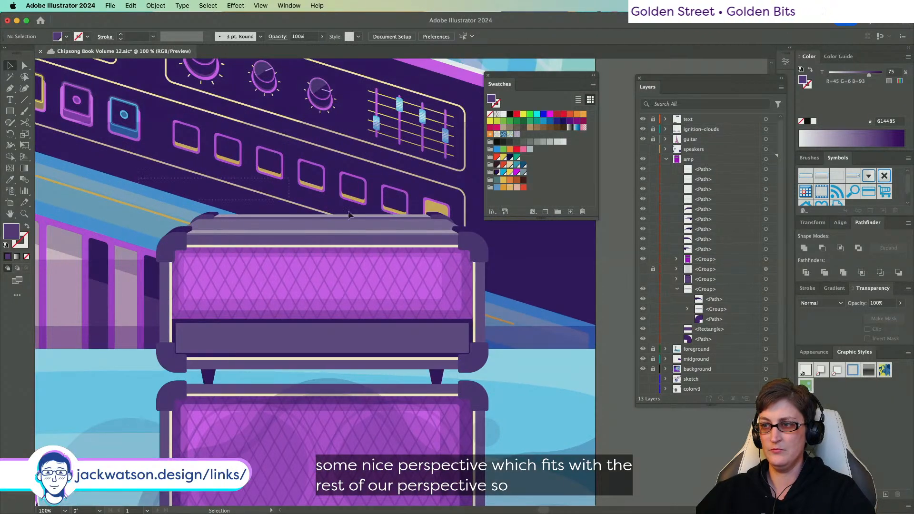
click(481, 239)
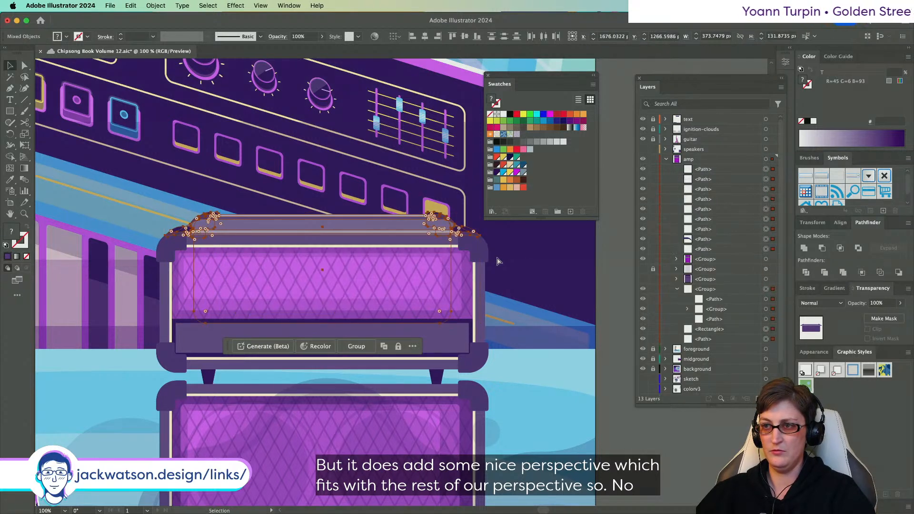
key(Delete)
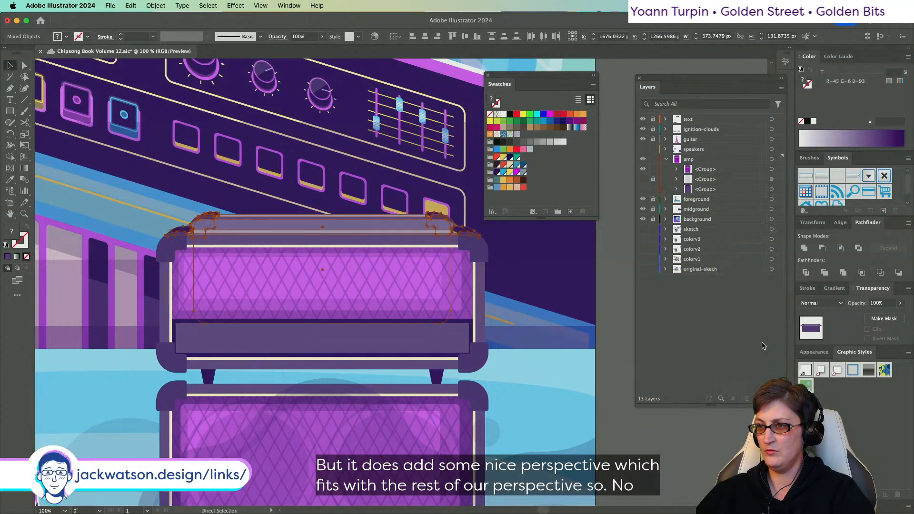
key(super+z)
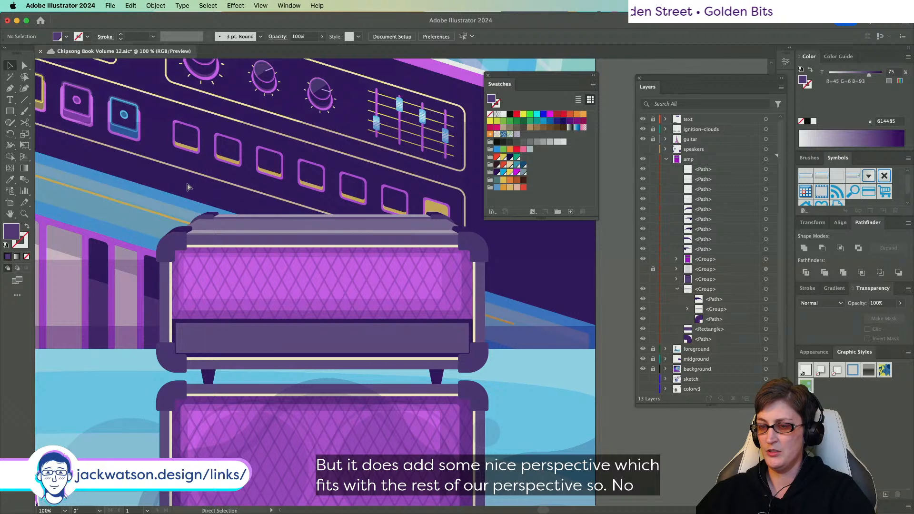
key(super+z)
key(super+z)
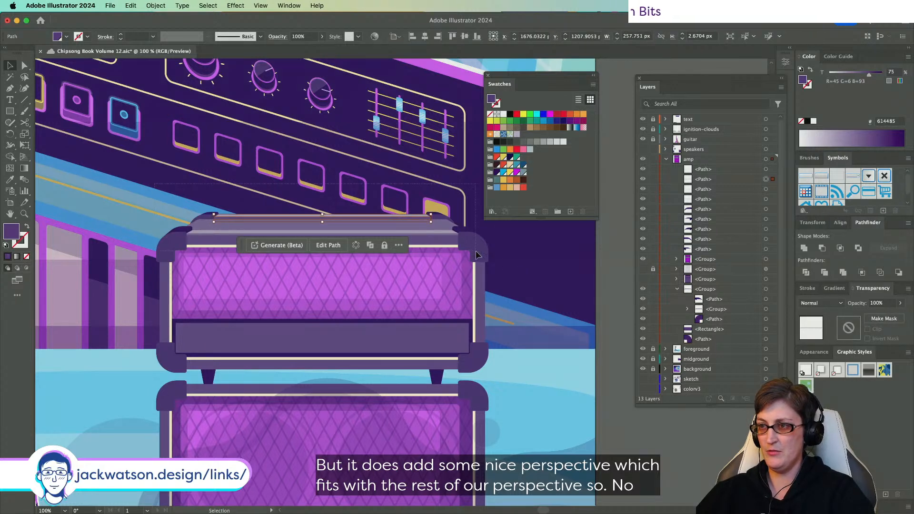
- Collapse the lid's nested group in the layer list and delete the stray rounded rectangle and leftover corner path below it
drag(476, 252, 476, 253)
shift+click(444, 271)
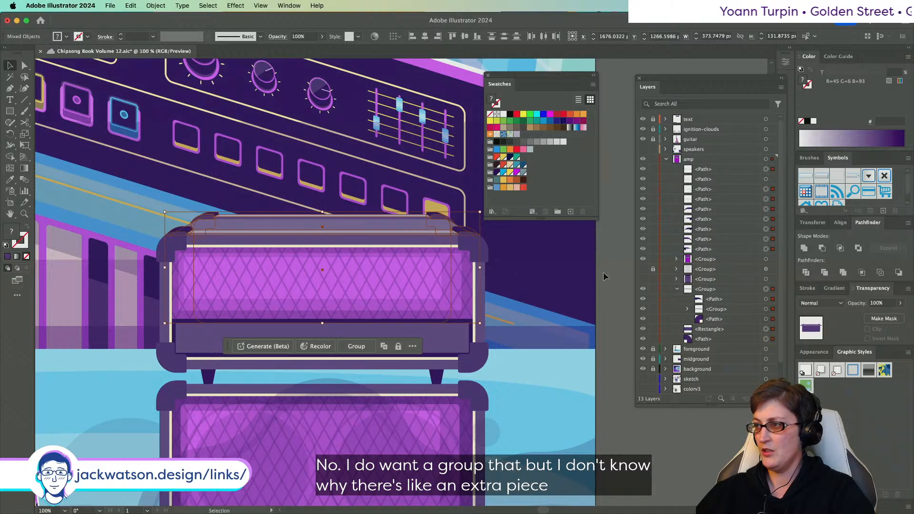
click(677, 288)
key(super+shift+a)
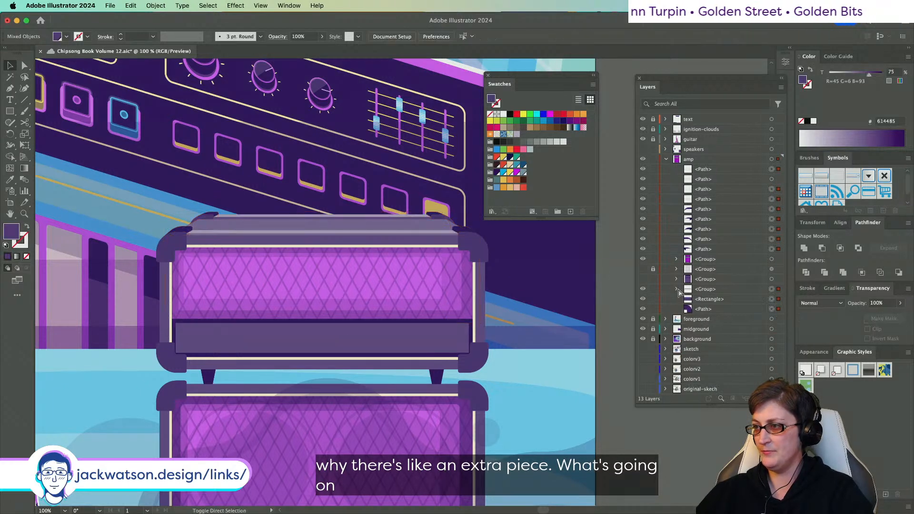
key(super+equal)
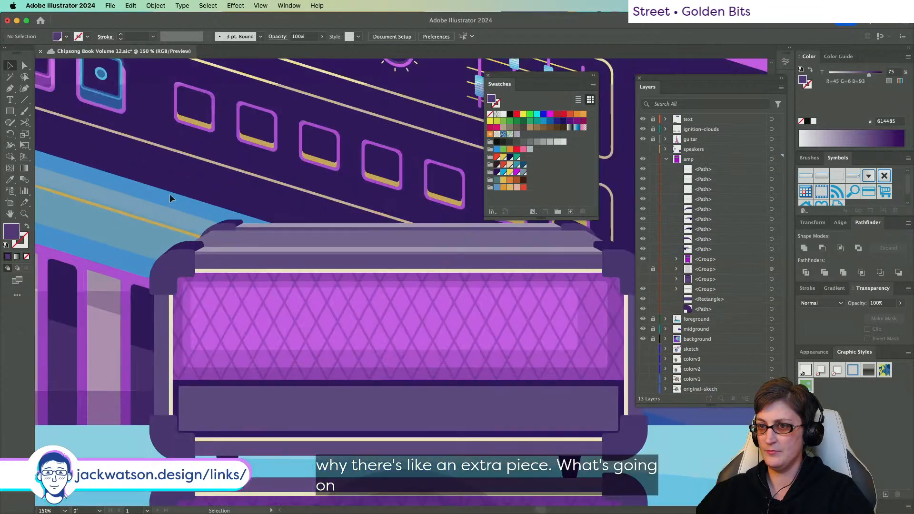
drag(532, 228, 532, 227)
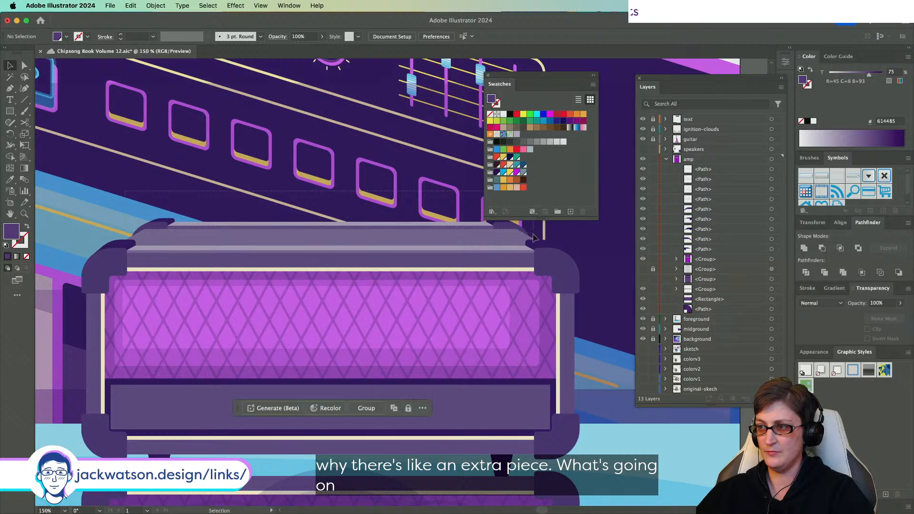
click(772, 300)
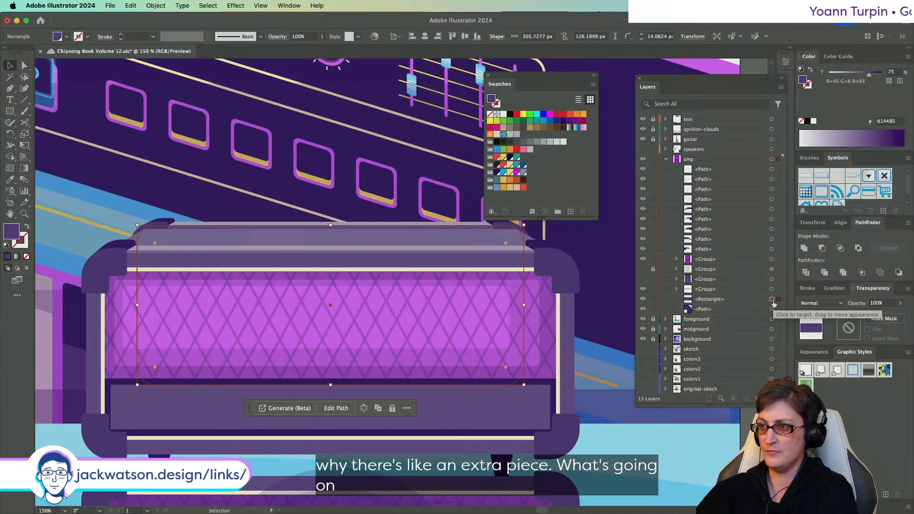
key(Delete)
click(772, 300)
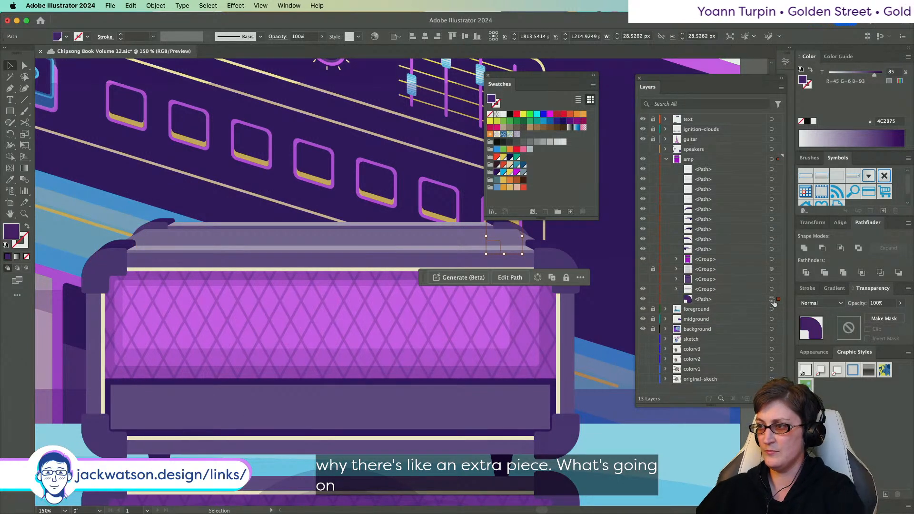
key(Delete)
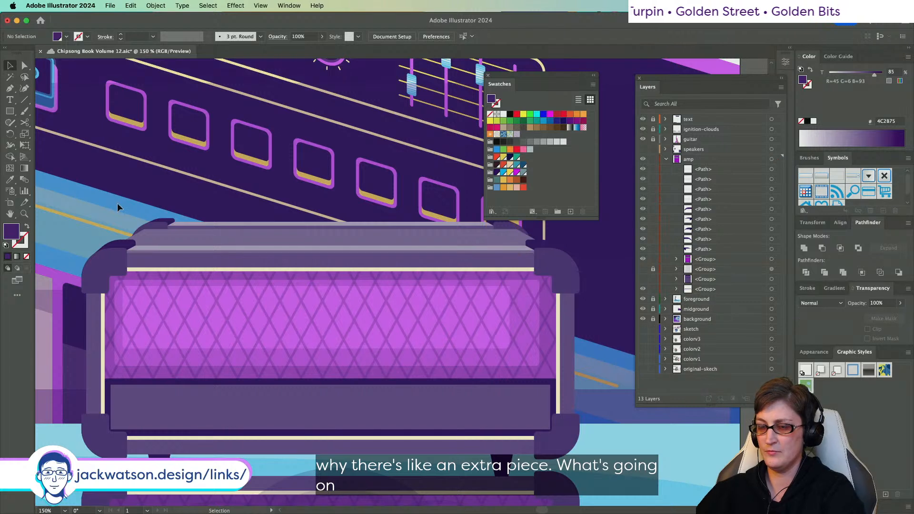
- Try deleting the lowest group in the amp layer, undo that deletion and clear the selection
drag(555, 253, 301, 213)
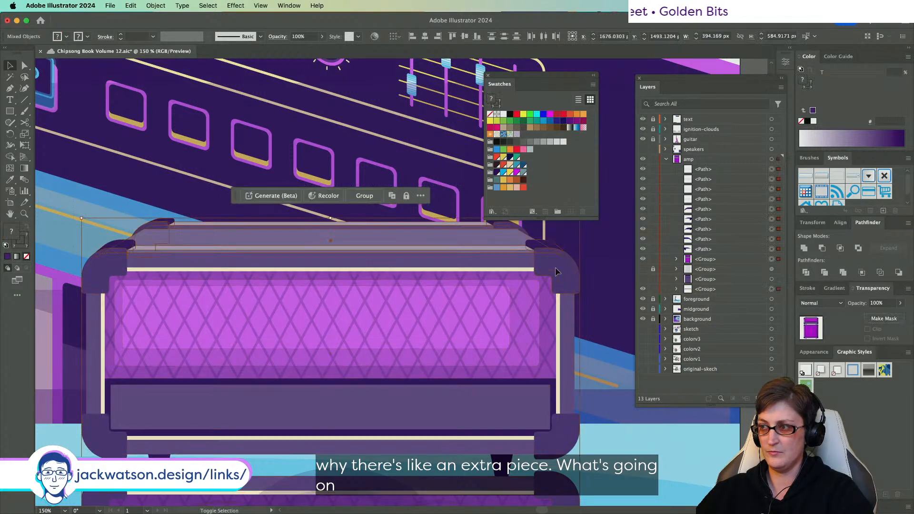
click(779, 289)
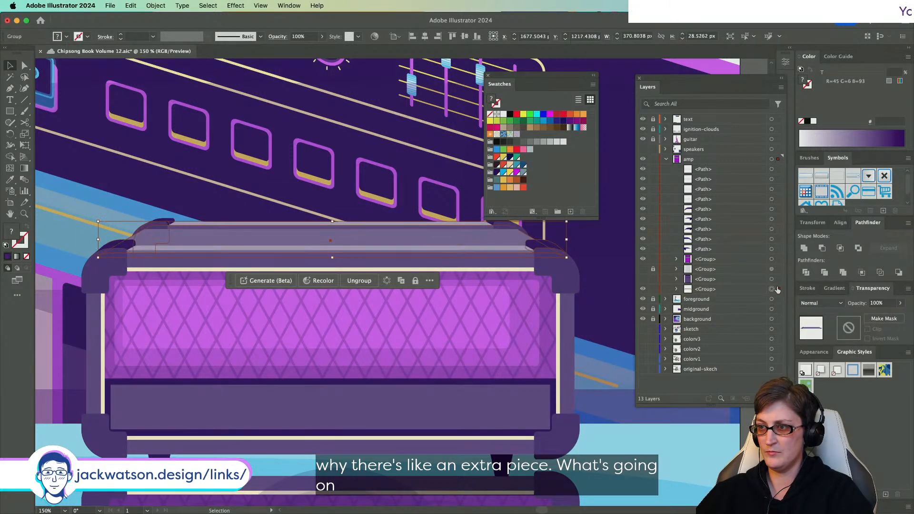
key(Delete)
key(cmd+z)
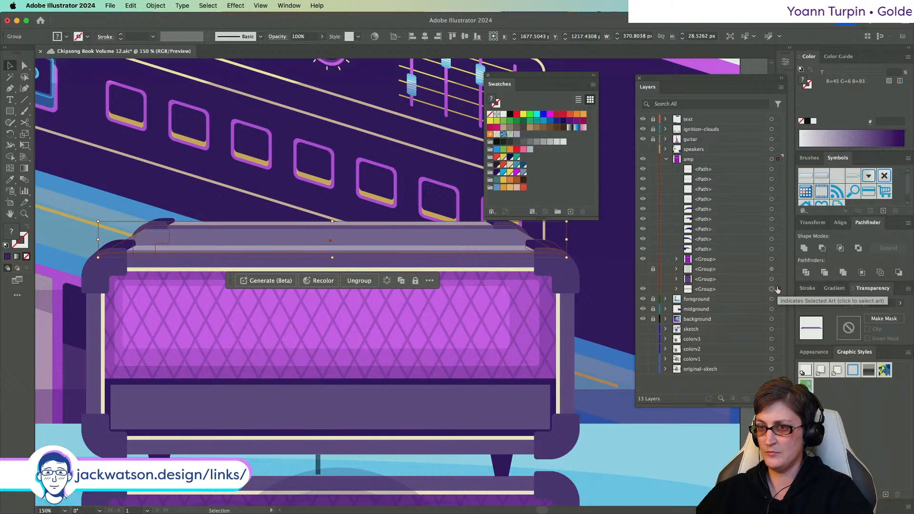
click(106, 204)
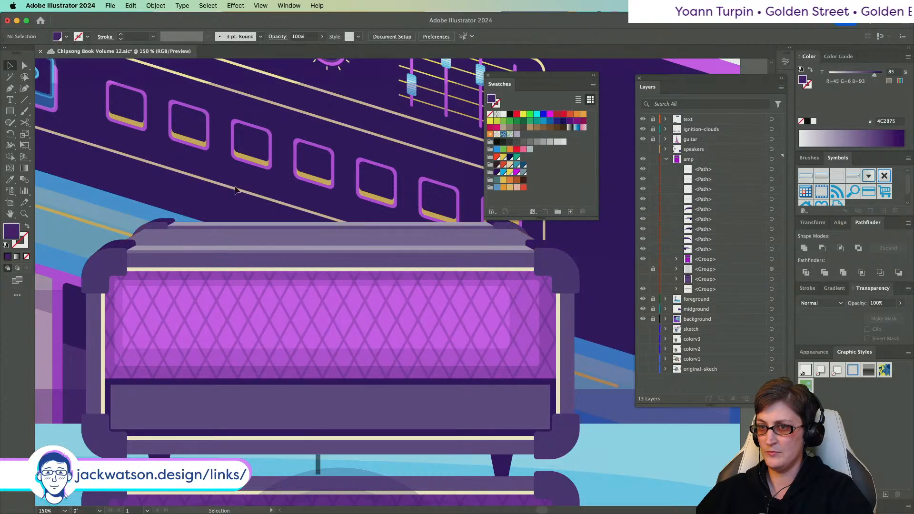
- Group the loose lid paths, place the group behind the amp's main cabinet group, and deselect it
key(cmd+a)
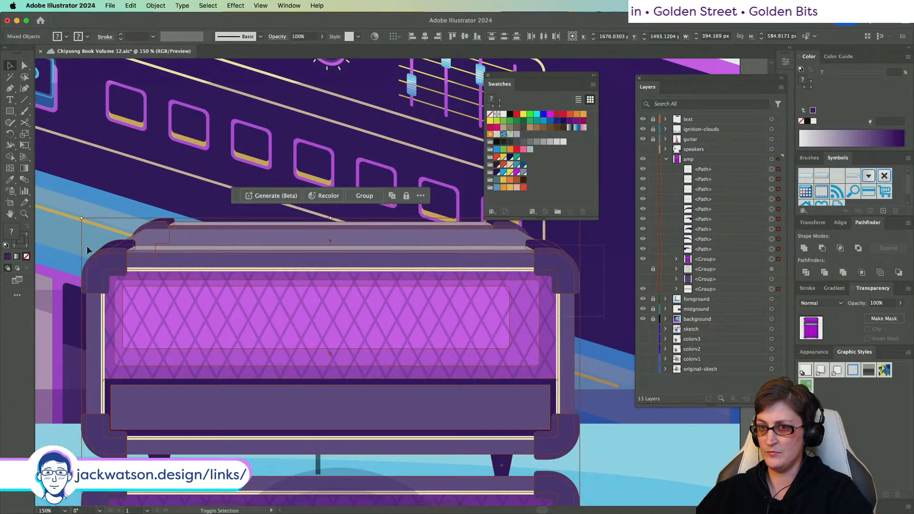
key(Delete)
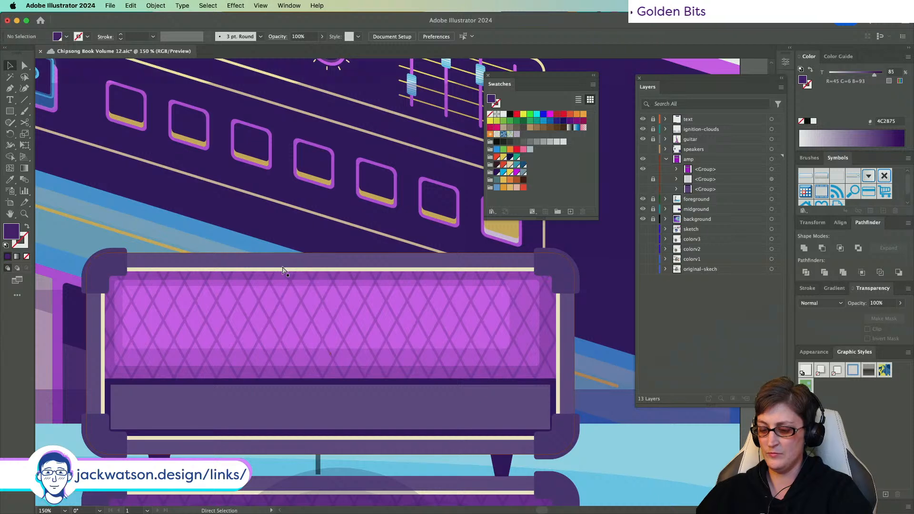
key(super+z)
key(super+g)
key(super+x)
click(277, 264)
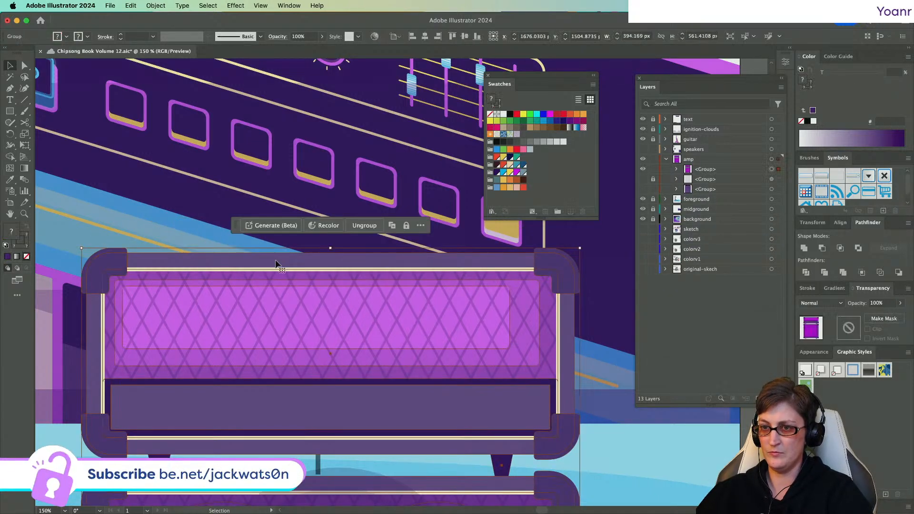
key(super+b)
key(shift+super+a)
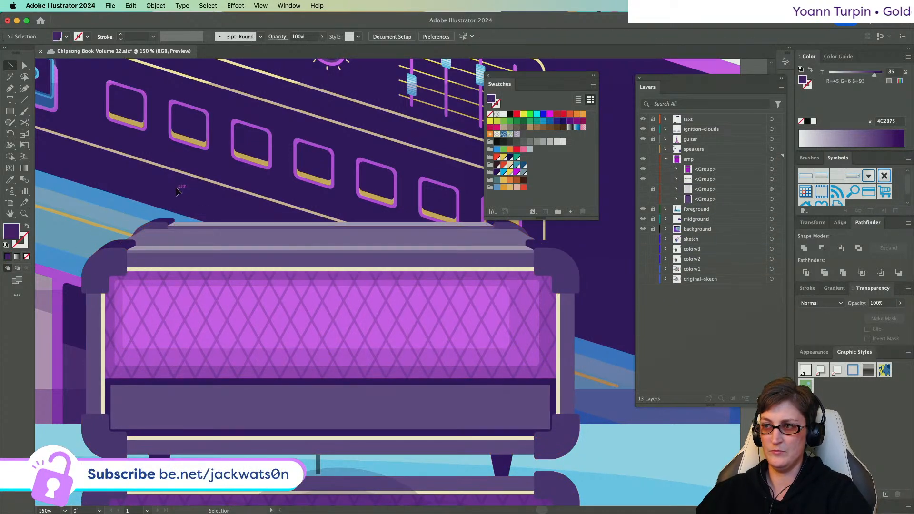
- Copy the lid group, fit the duplicate onto the upper edge of the lower speaker cabinet, and deselect it
click(295, 247)
scroll(295, 247, down, 5)
key(super+c)
key(super+f)
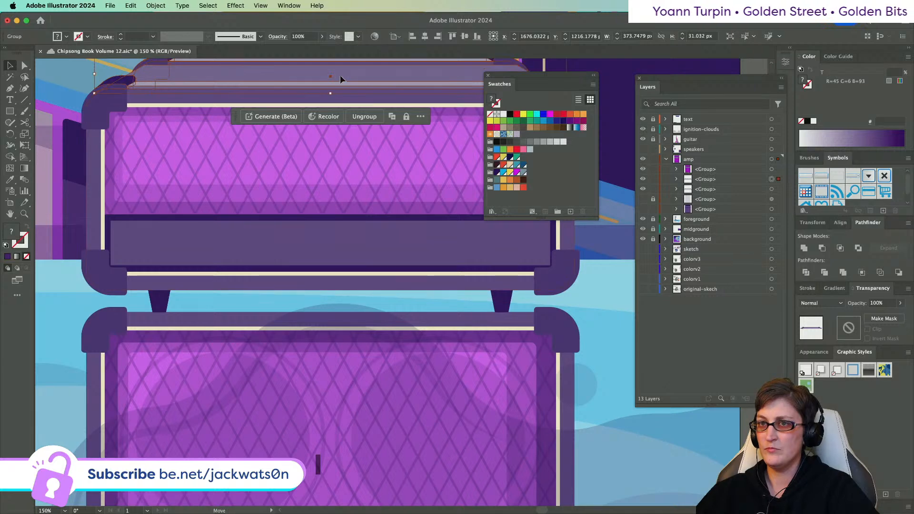
drag(340, 76, 344, 295)
scroll(483, 316, up, 5)
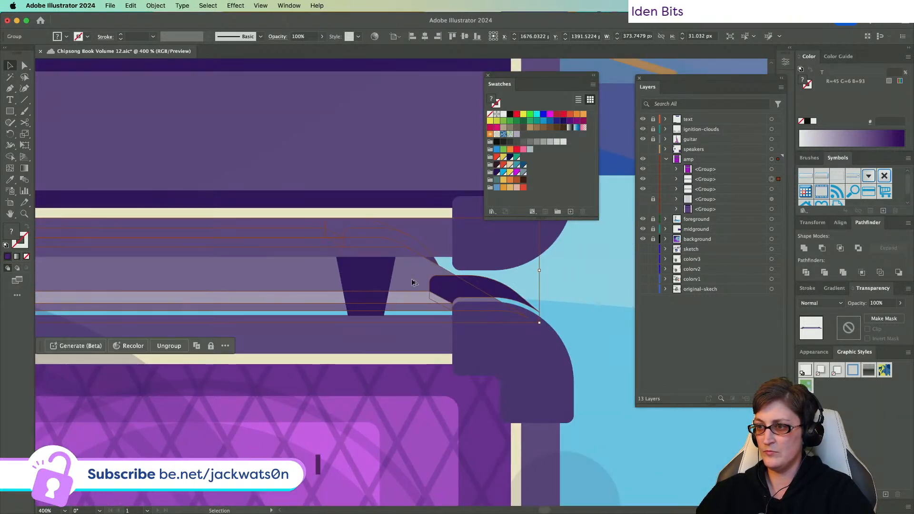
scroll(412, 282, up, 3)
drag(441, 292, 469, 301)
key(super+shift+a)
scroll(360, 297, down, 6)
scroll(359, 296, left, 4)
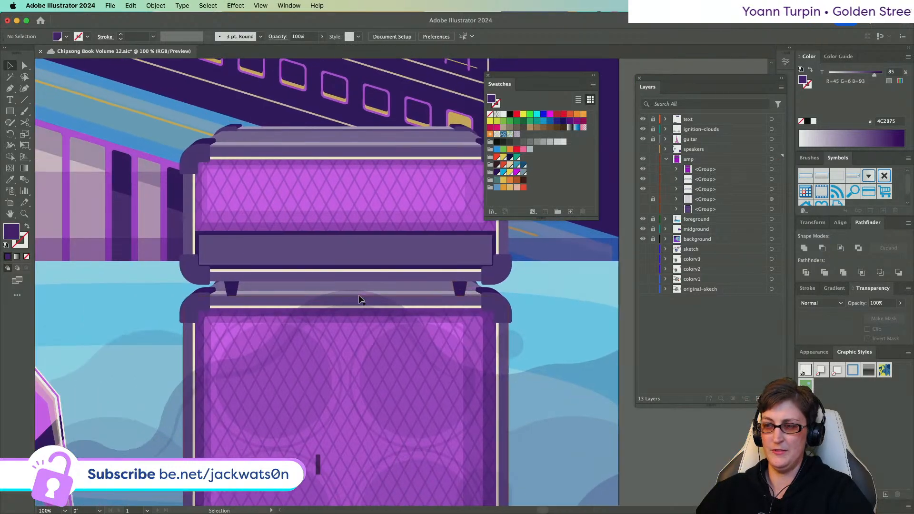
- Examine both cabinets and their lids against the whole cover, and inspect the upper lid's surface up close
scroll(359, 296, down, 1)
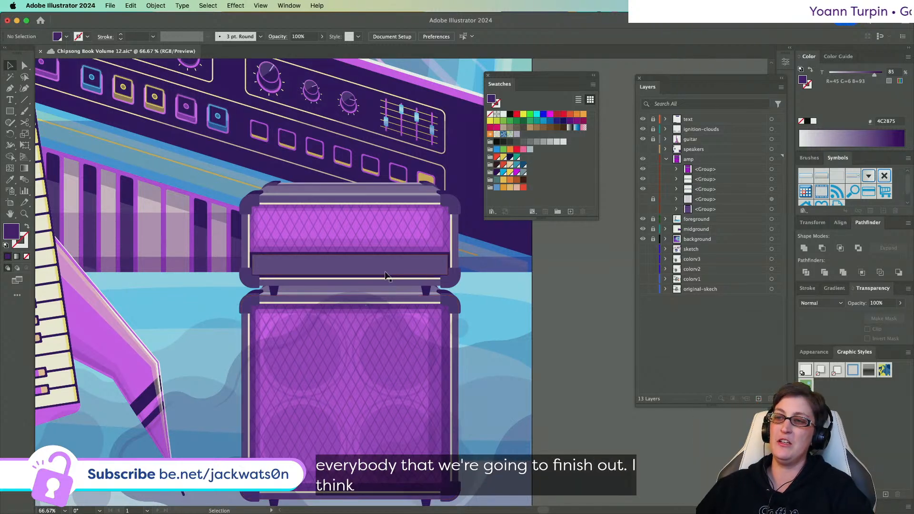
scroll(386, 275, down, 2)
scroll(258, 256, down, 1)
scroll(257, 257, up, 2)
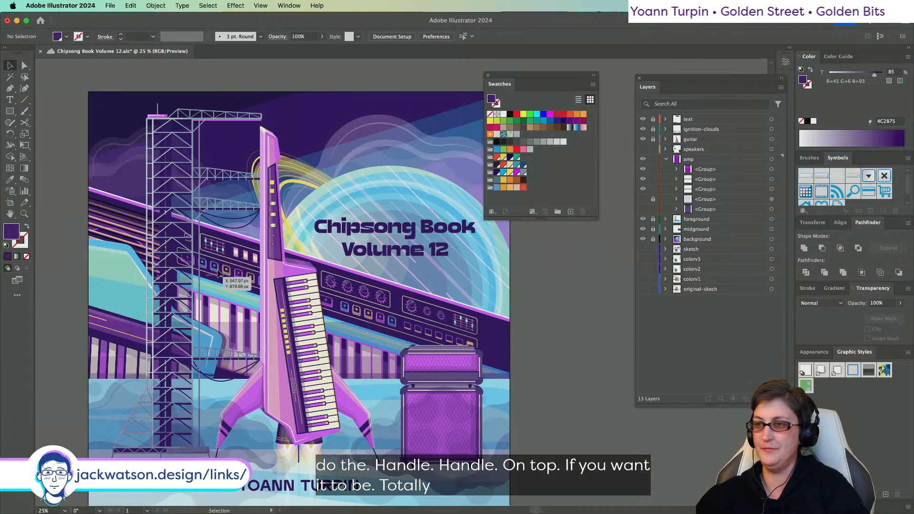
scroll(448, 312, right, 2)
scroll(436, 317, up, 3)
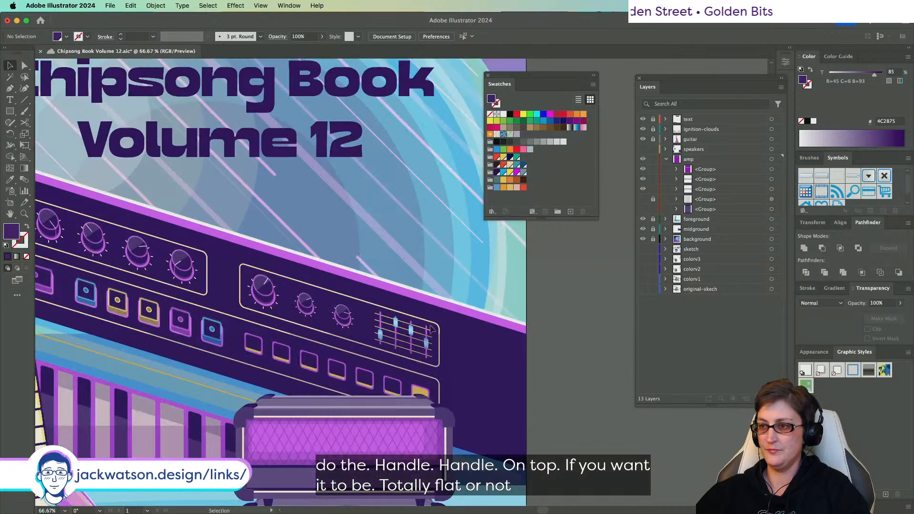
scroll(431, 329, down, 3)
scroll(343, 298, up, 2)
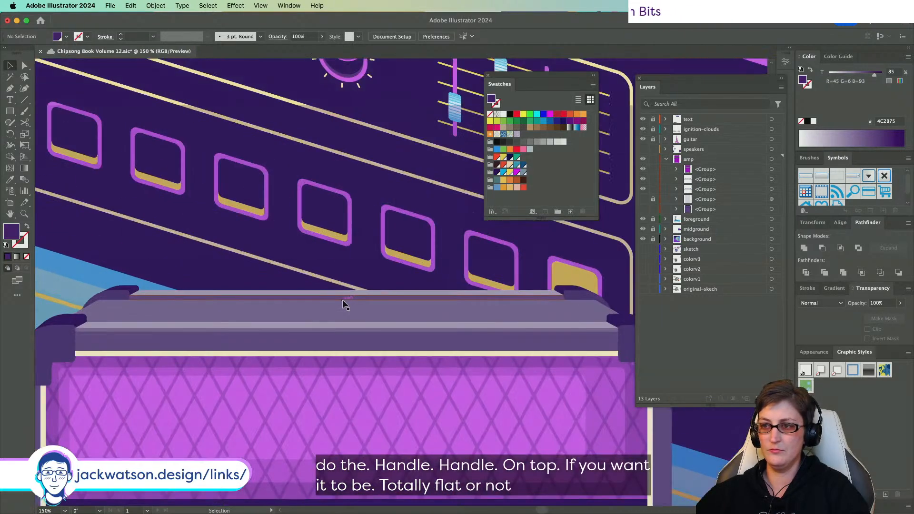
scroll(342, 299, up, 2)
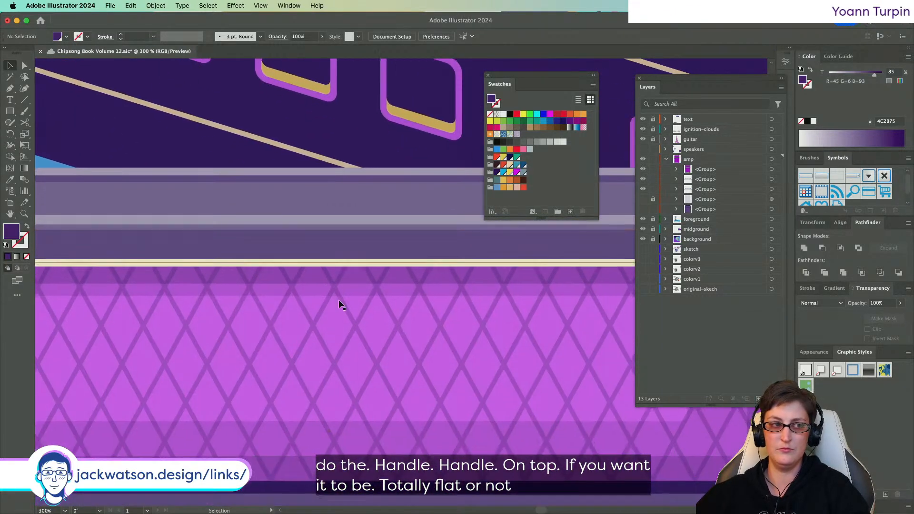
- Draw a small dark purple open end piece for a handle on the upper lid, about 4.7 by 4.4 px, with the Pen tool
click(9, 89)
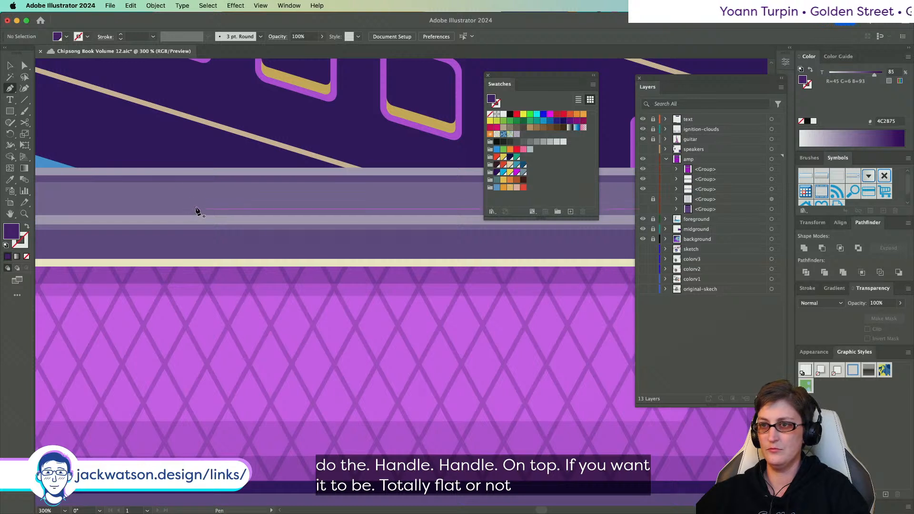
click(197, 207)
click(209, 207)
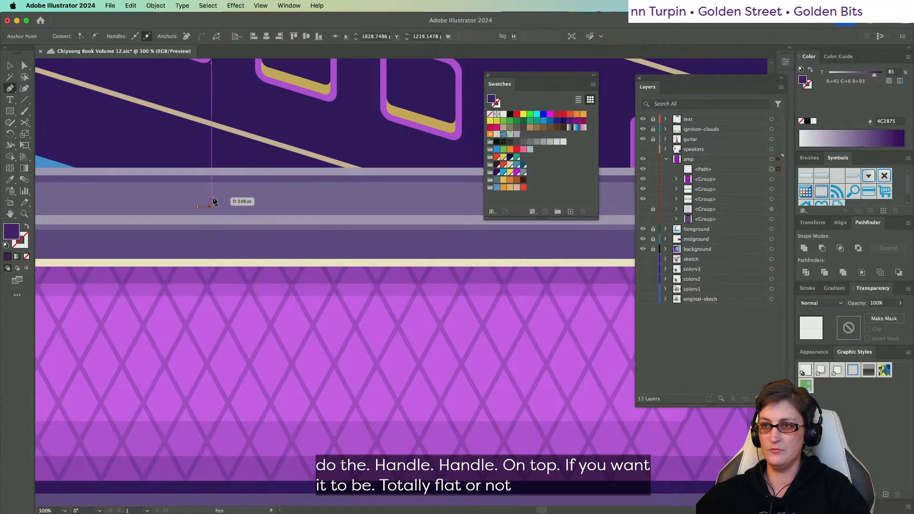
click(210, 195)
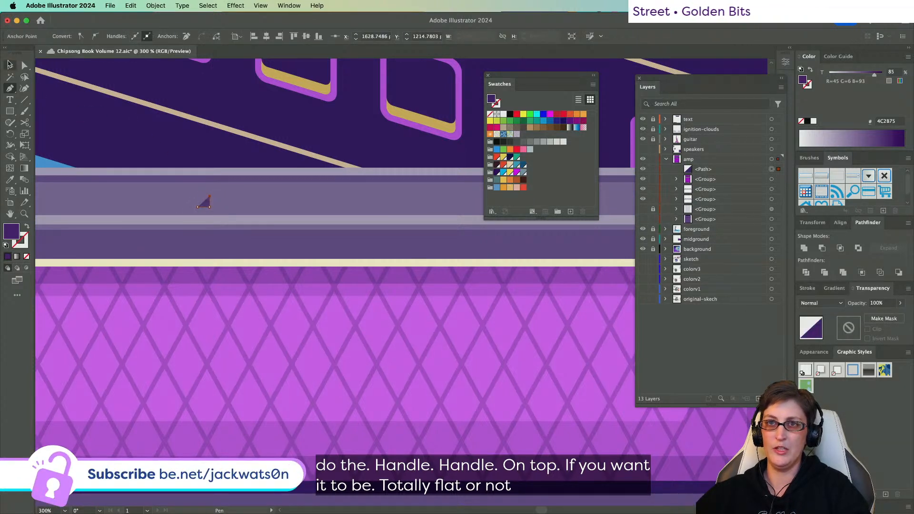
click(10, 64)
- Place a copy of the handle's end piece, reflected across the vertical axis, opposite the original and join both into one path about 110 px wide
click(207, 203)
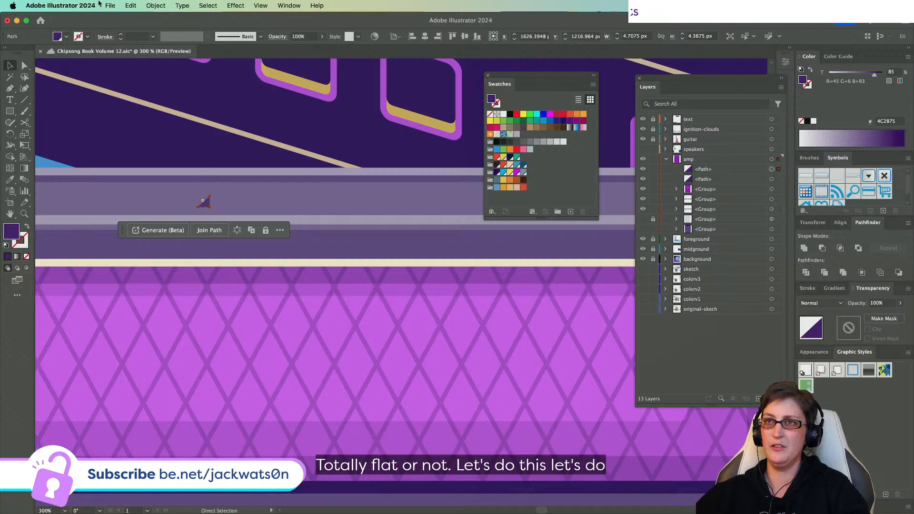
click(155, 5)
mouse_move(181, 15)
click(273, 50)
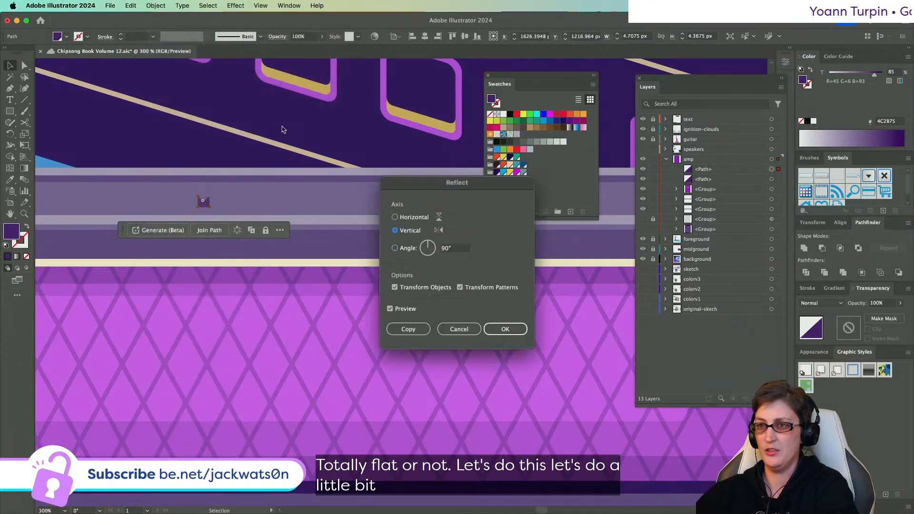
key(Return)
drag(202, 202, 470, 213)
shift+click(205, 208)
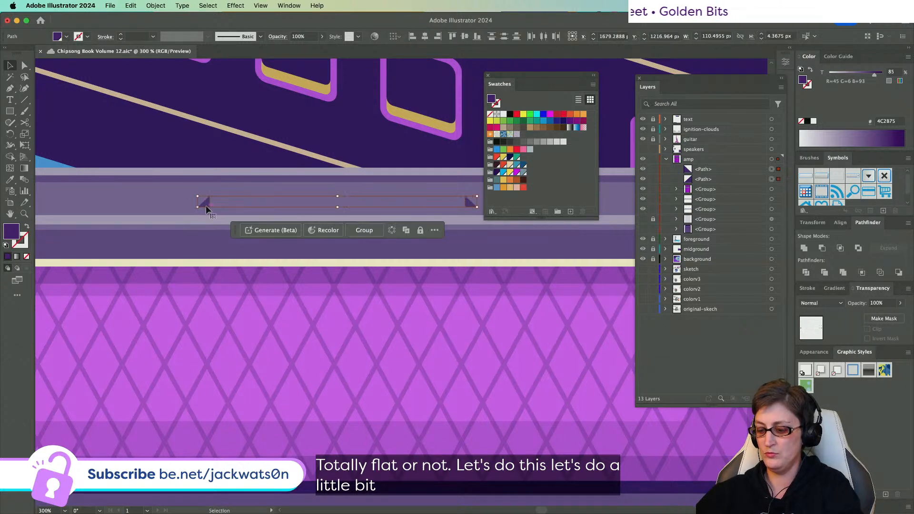
key(super+j)
- Round the handle path's lower bends and its upper bends to about 1.89 px, and swap its purple fill to the stroke
scroll(335, 218, right, 3)
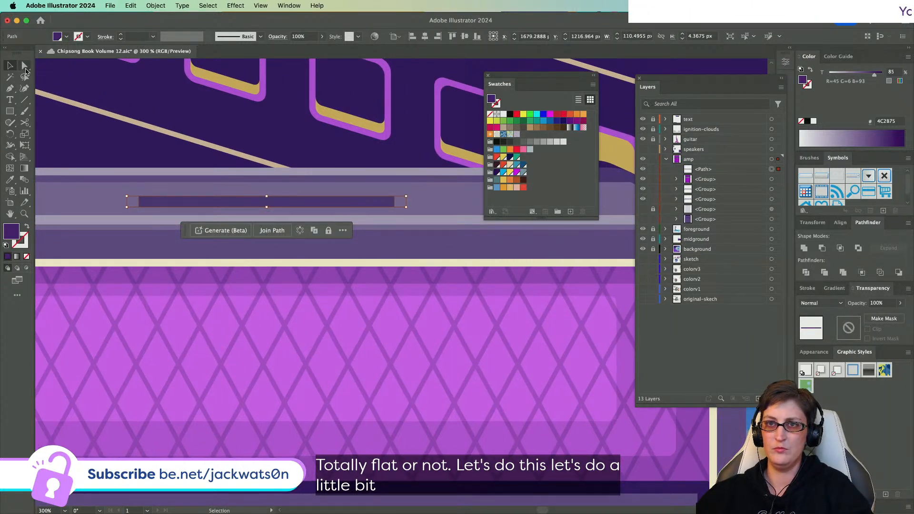
click(25, 68)
click(136, 177)
click(138, 207)
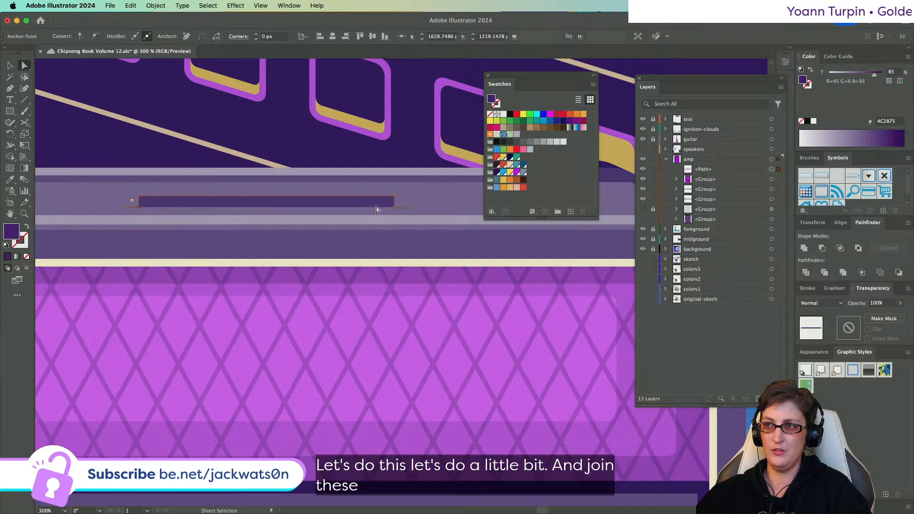
shift+click(397, 209)
drag(401, 201, 398, 204)
click(139, 196)
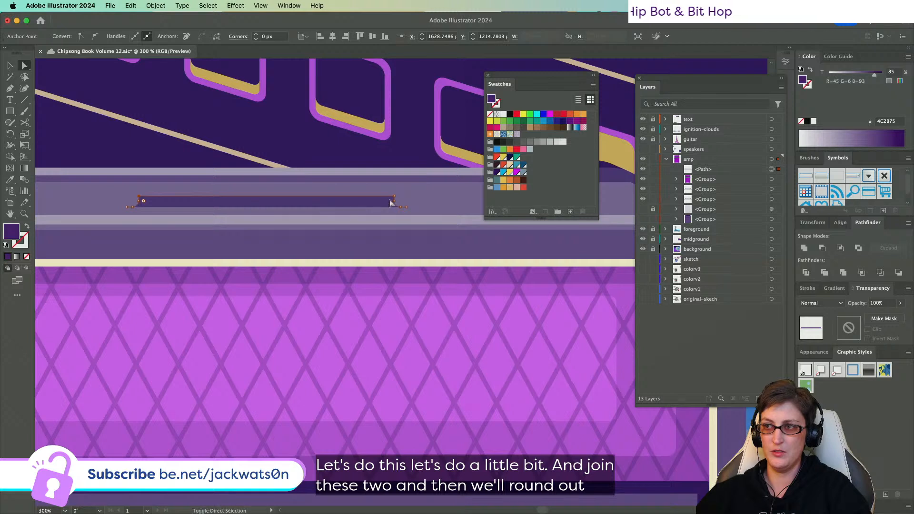
shift+click(393, 196)
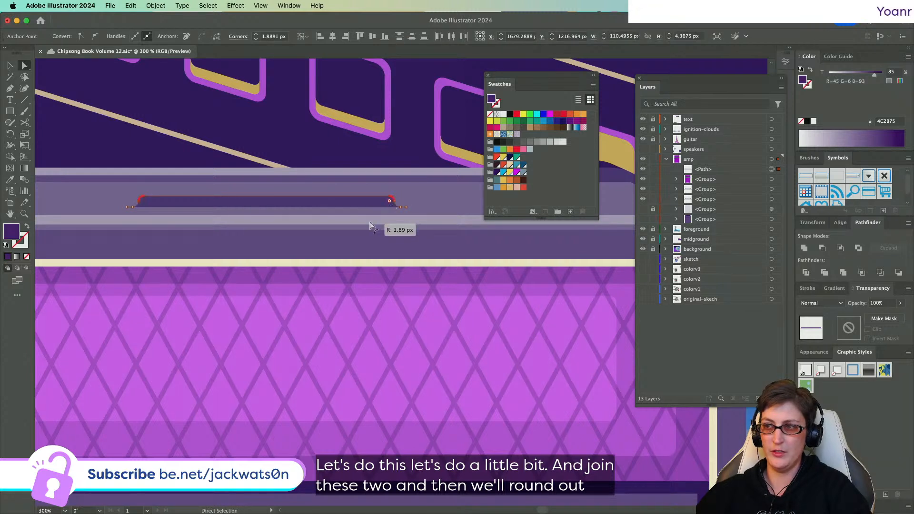
drag(371, 226, 371, 227)
click(27, 227)
click(48, 185)
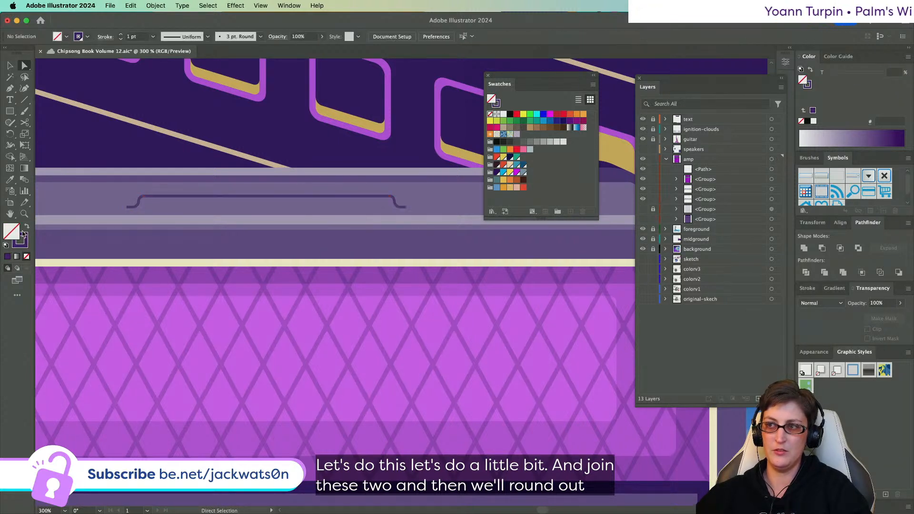
- Set the handle path's stroke weight to 3 pt with round caps
scroll(48, 185, down, 1)
scroll(48, 185, right, 1)
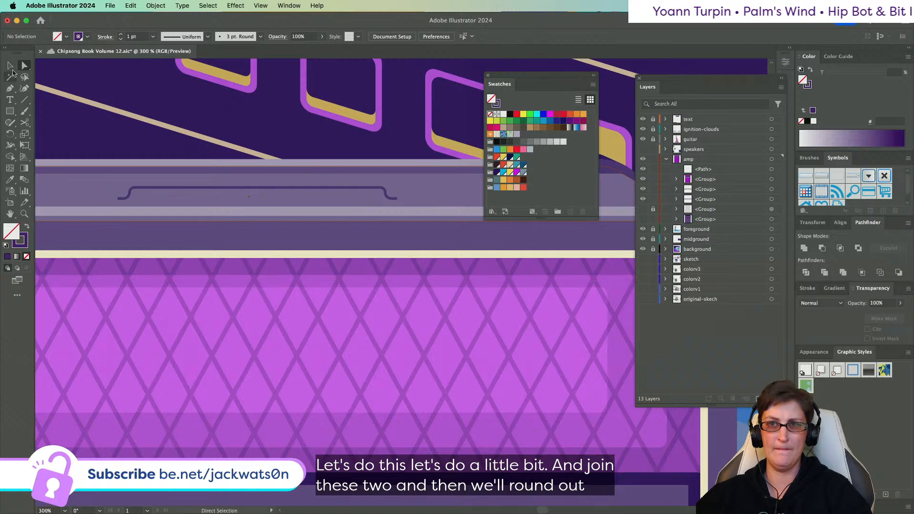
key(v)
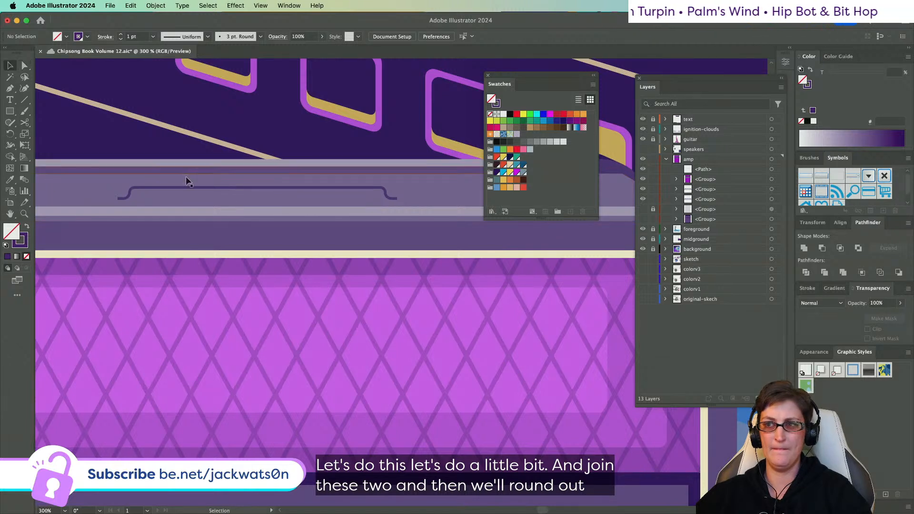
click(237, 187)
click(140, 36)
key(Up)
key(Up)
key(Up)
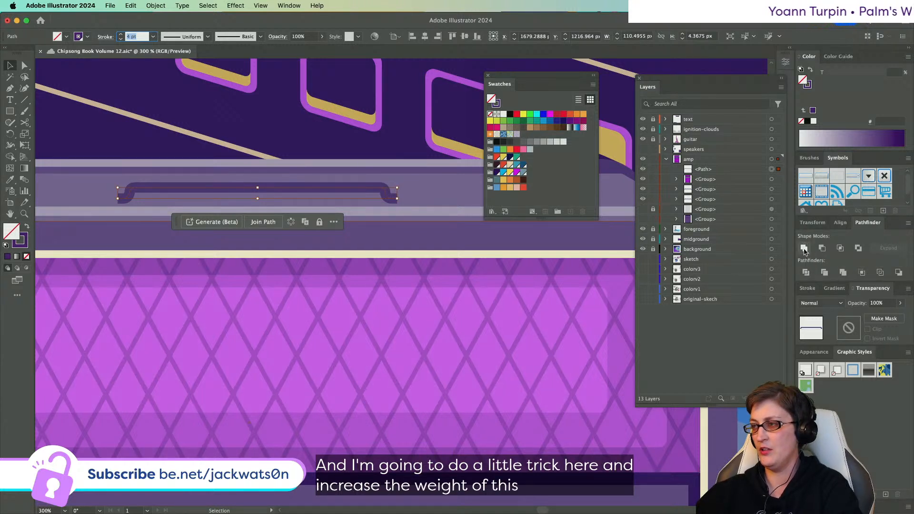
click(807, 288)
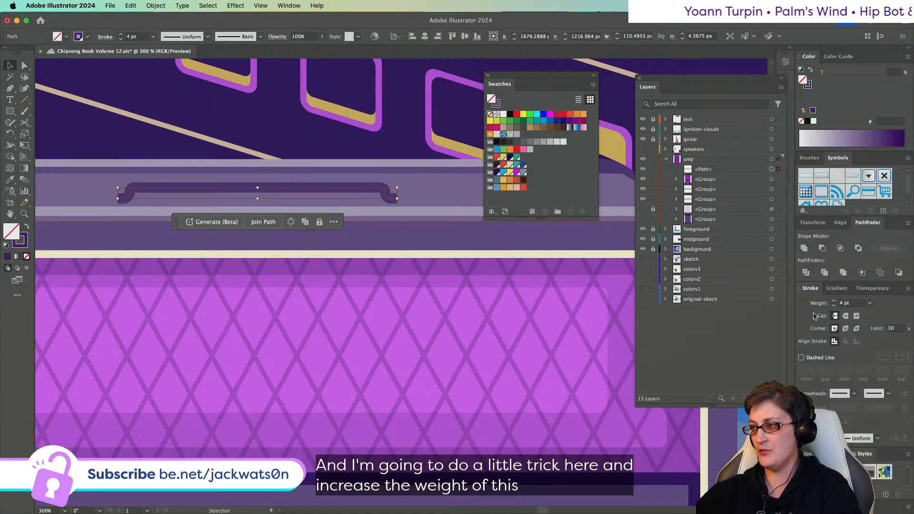
click(845, 316)
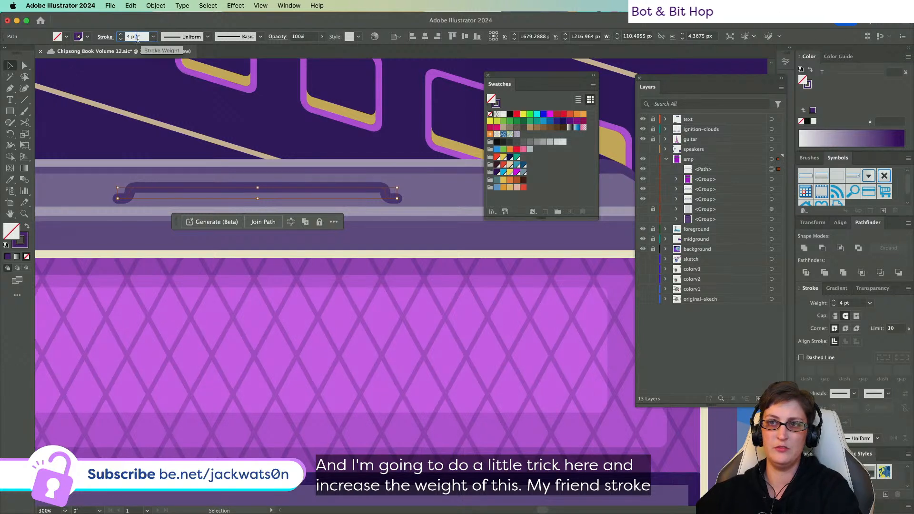
key(Down)
- Outline the handle's stroke into a filled shape, match its fill to the lid's light highlight strip, and deselect it
click(156, 6)
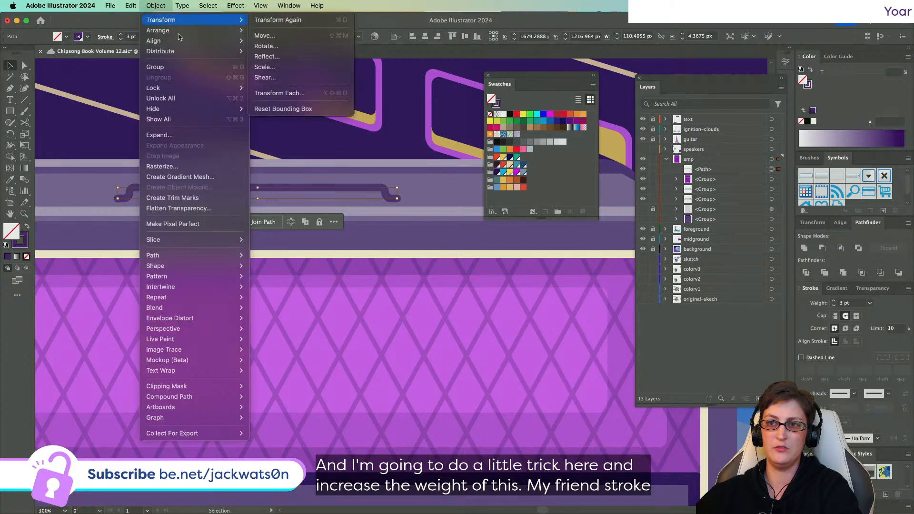
mouse_move(210, 255)
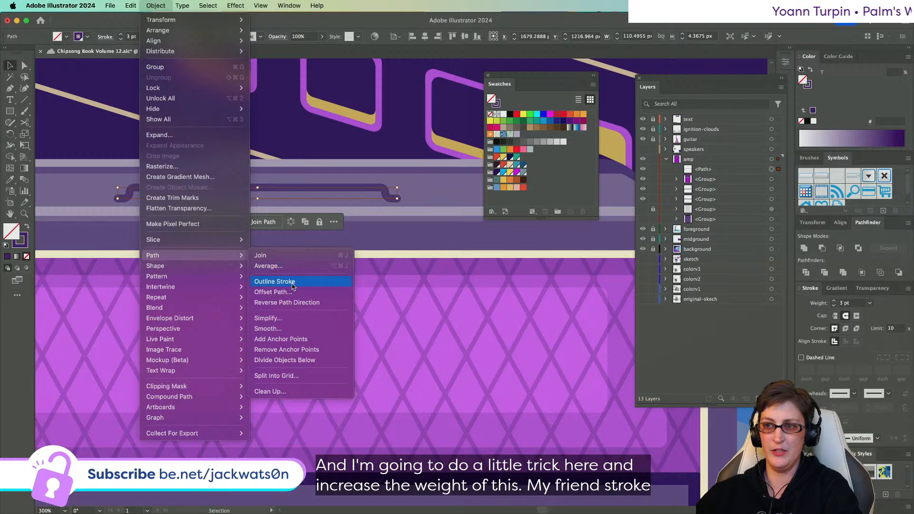
click(275, 282)
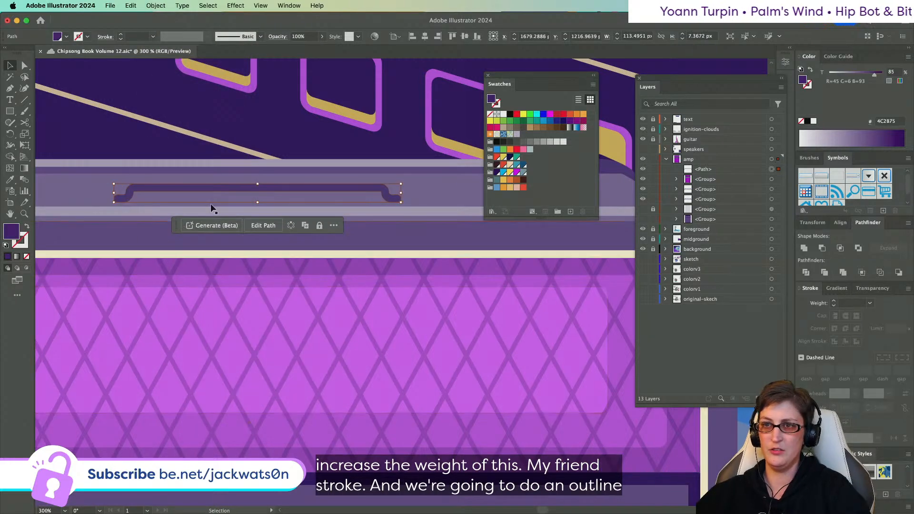
key(super+minus)
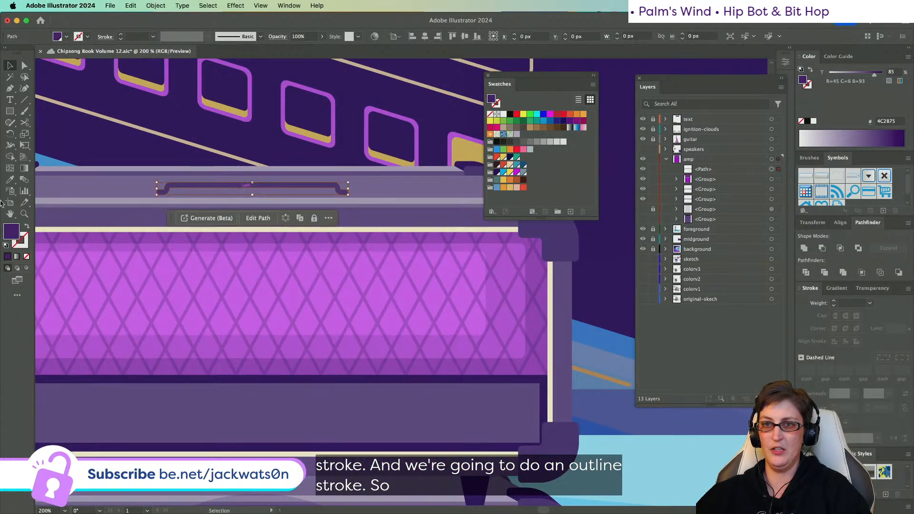
click(10, 181)
key(super+shift+a)
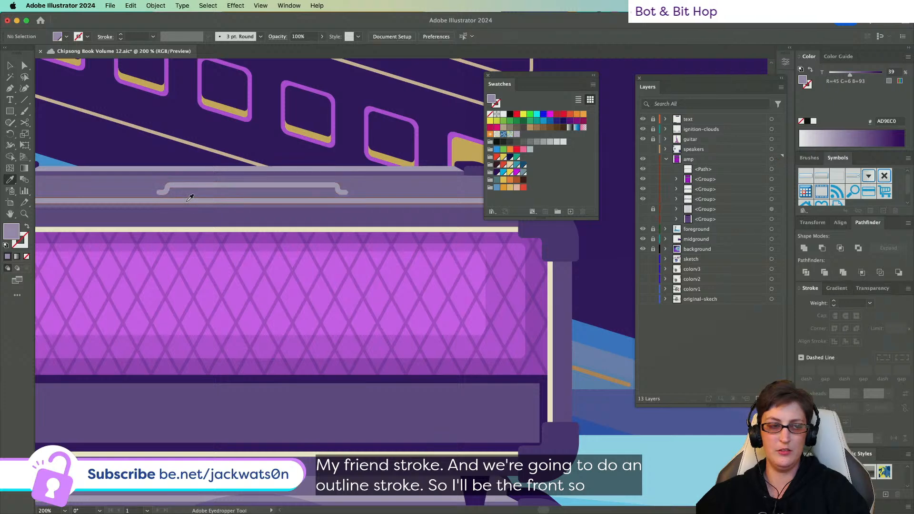
- Duplicate the light handle in place, shrink the copy to about 106 px wide, move it up about 3.44 px and set its tint to 100%
scroll(183, 202, up, 2)
click(10, 65)
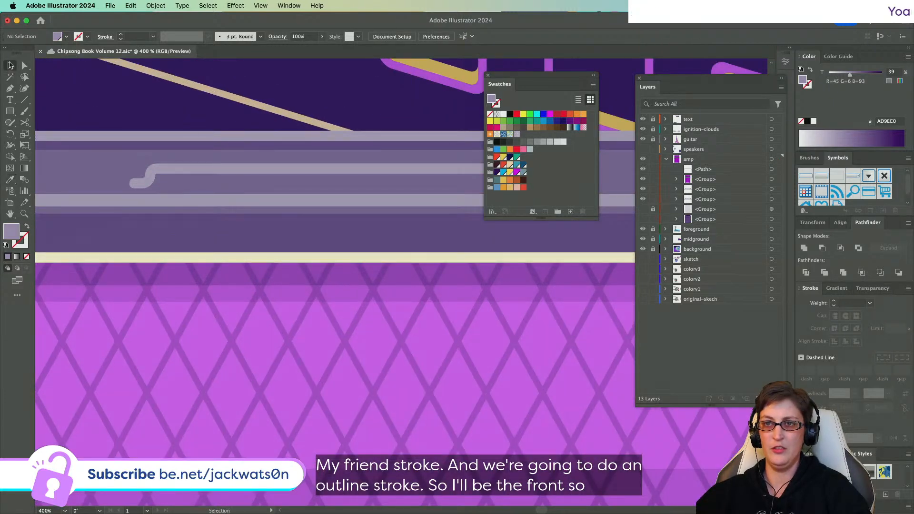
click(271, 170)
scroll(270, 169, right, 3)
scroll(270, 169, right, 3)
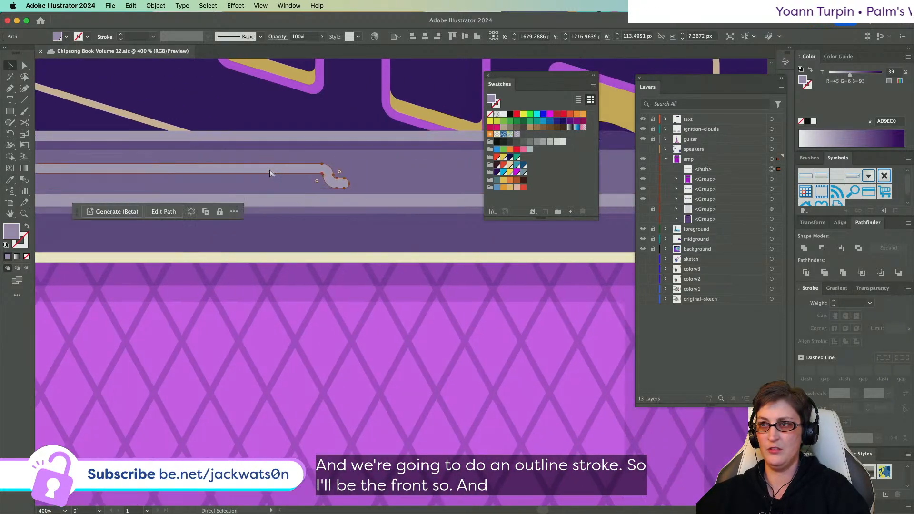
key(super+c)
key(super+f)
drag(350, 178, 319, 170)
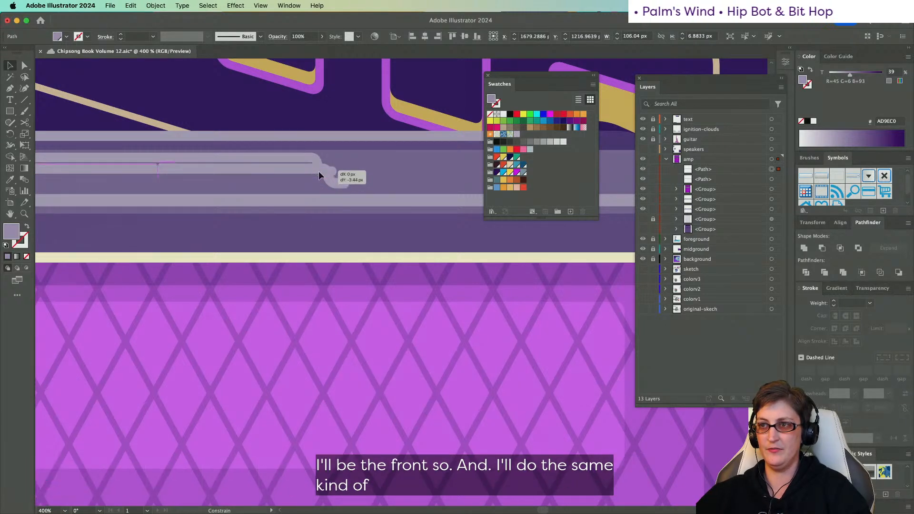
drag(850, 74, 884, 76)
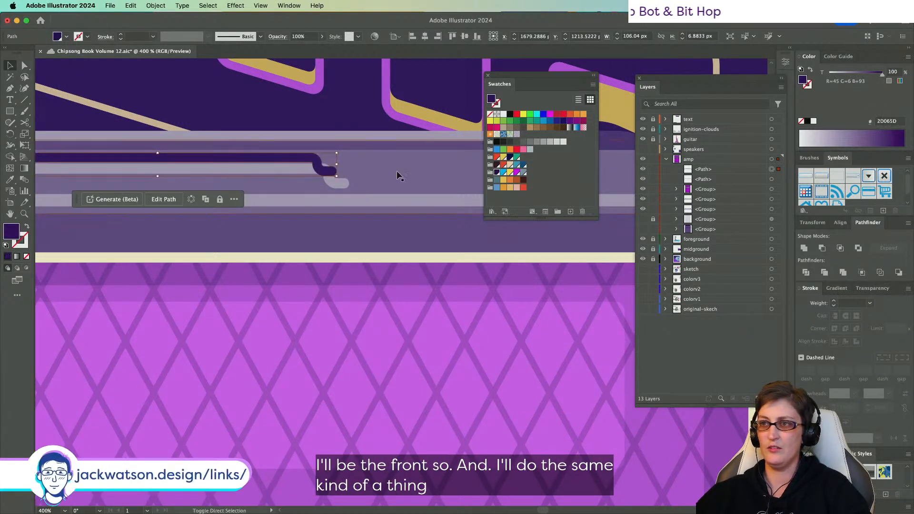
- Delete the original light handle, paste it back in place in front of the dark copy, and deselect it
click(342, 185)
key(Delete)
click(304, 159)
key(super+f)
scroll(305, 157, left, 5)
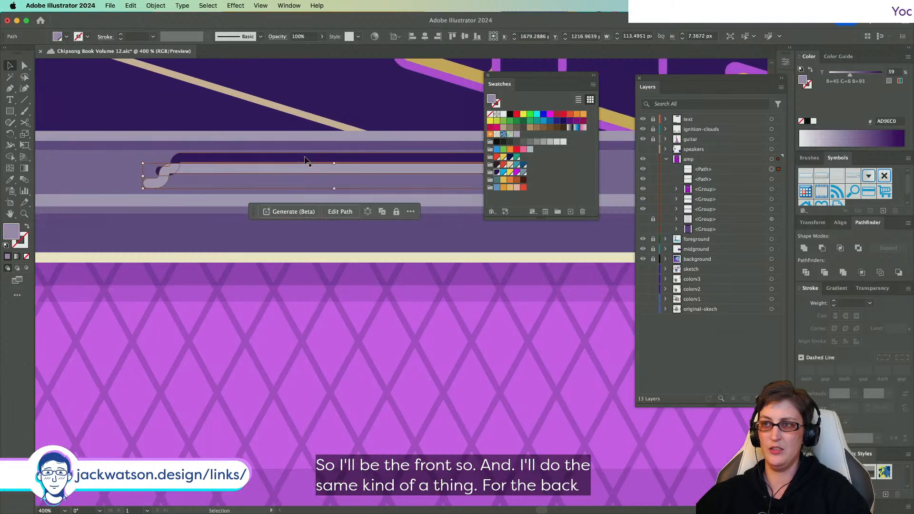
key(super+shift+a)
- Draw a short straight Pen segment at each end, linking the light front handle's upper bend to the dark back handle's
scroll(162, 170, up, 2)
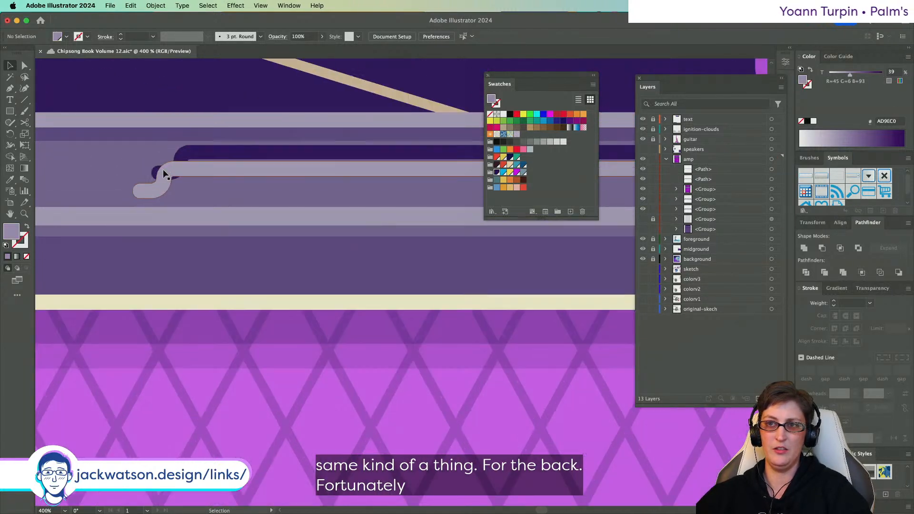
scroll(165, 170, up, 1)
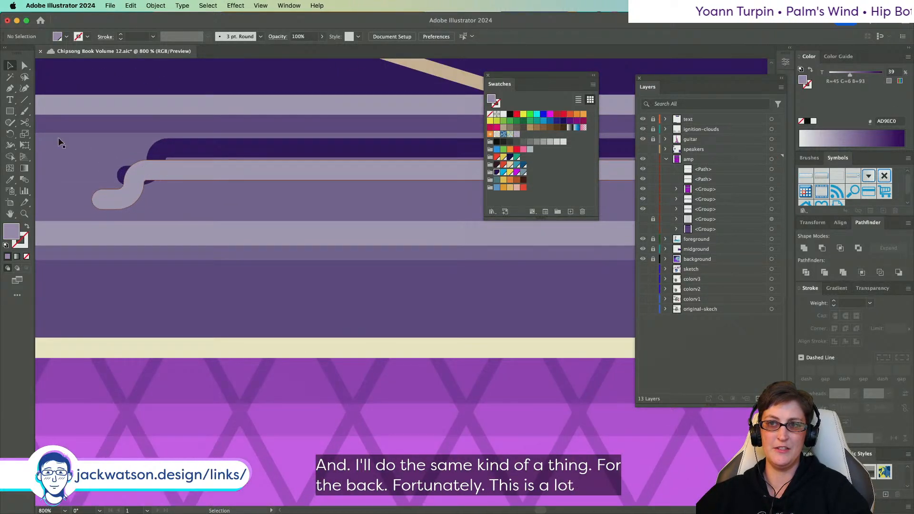
click(9, 88)
click(135, 163)
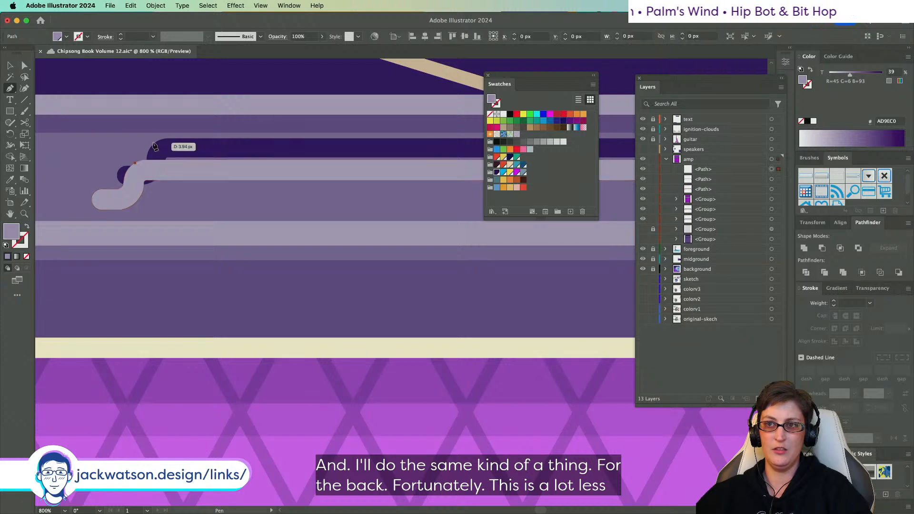
click(155, 142)
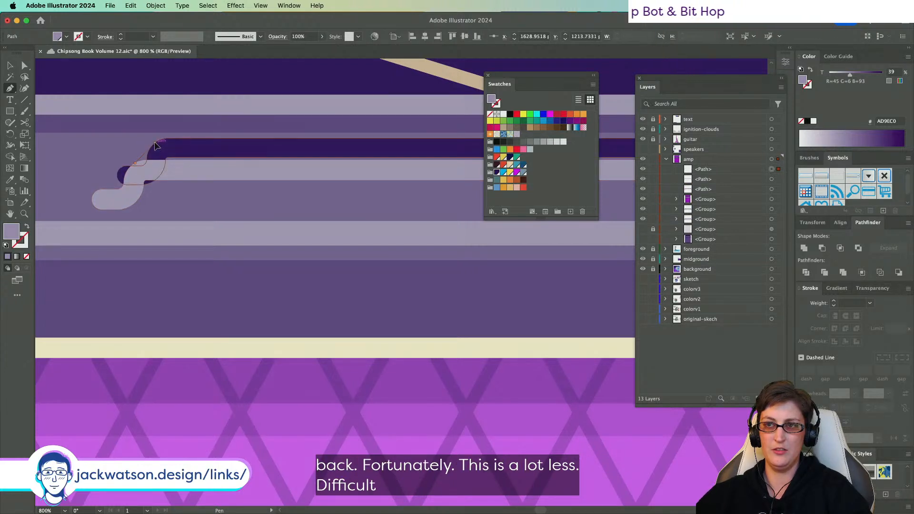
key(super+shift+a)
scroll(198, 151, left, 5)
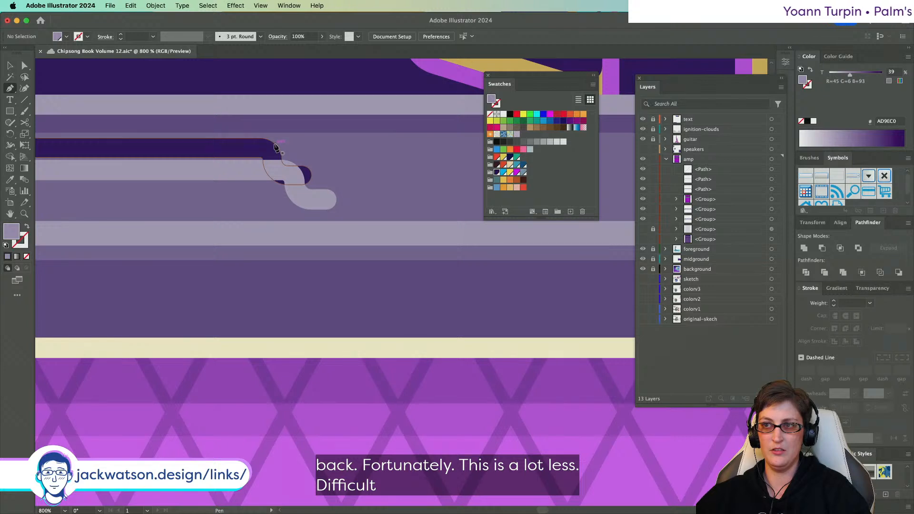
click(275, 143)
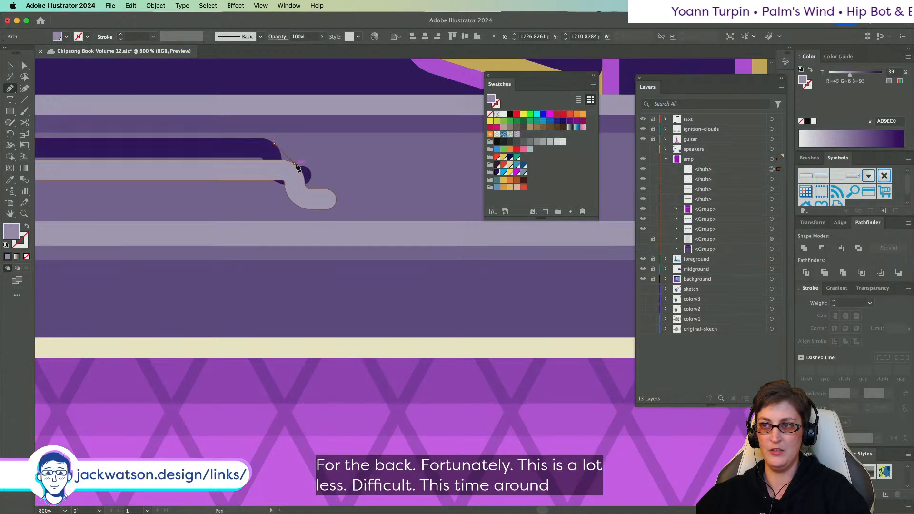
- Cut the dark back handle with Scissors at both upper bends, where the linking segments meet it
click(24, 65)
click(257, 151)
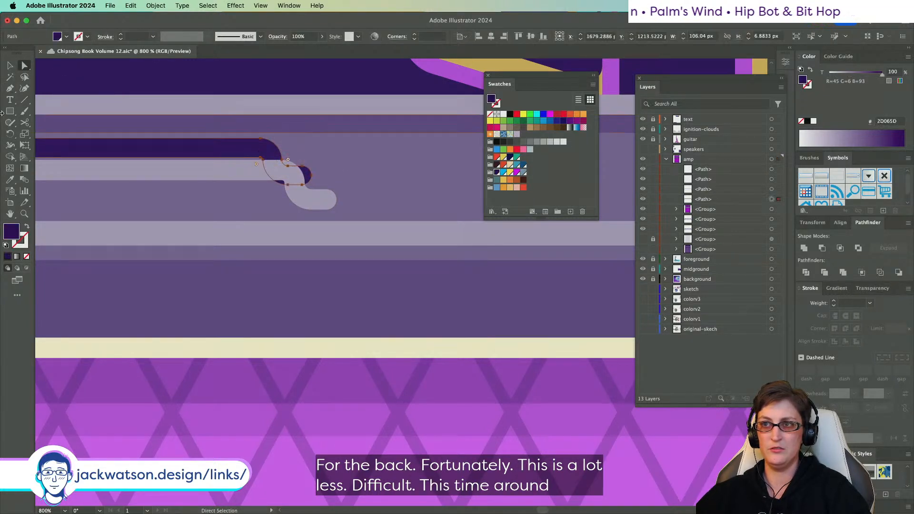
click(27, 124)
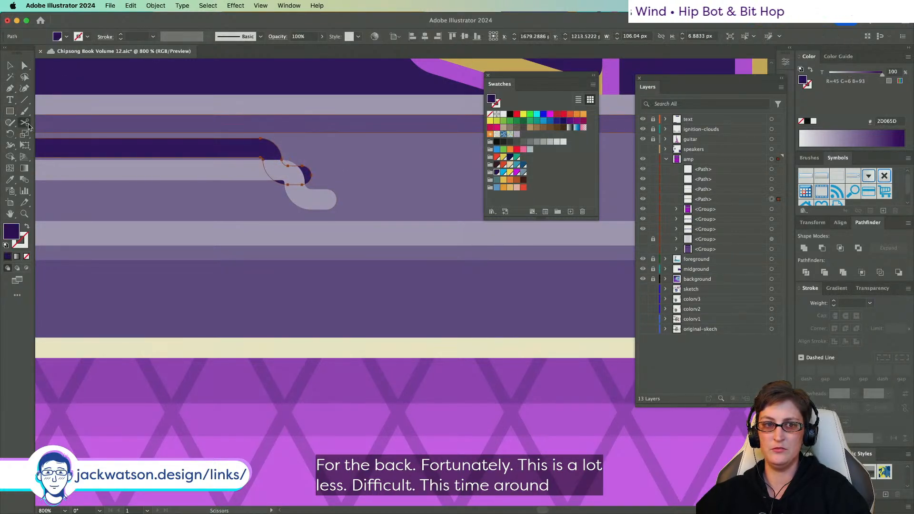
click(276, 144)
scroll(276, 146, left, 10)
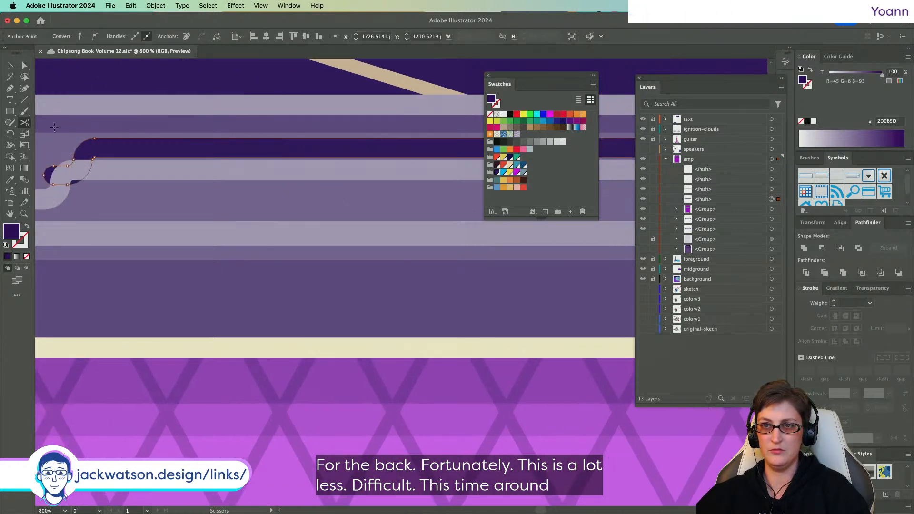
click(82, 141)
click(25, 65)
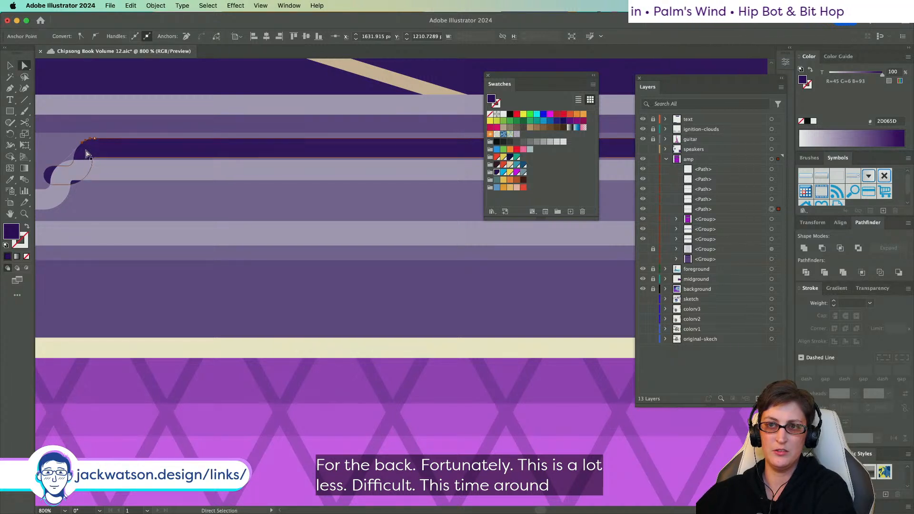
scroll(138, 152, left, 2)
click(137, 151)
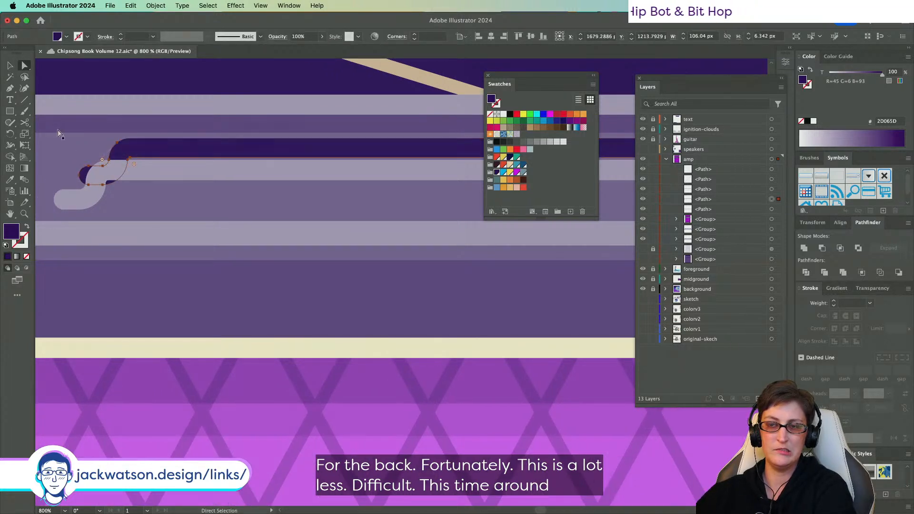
click(25, 123)
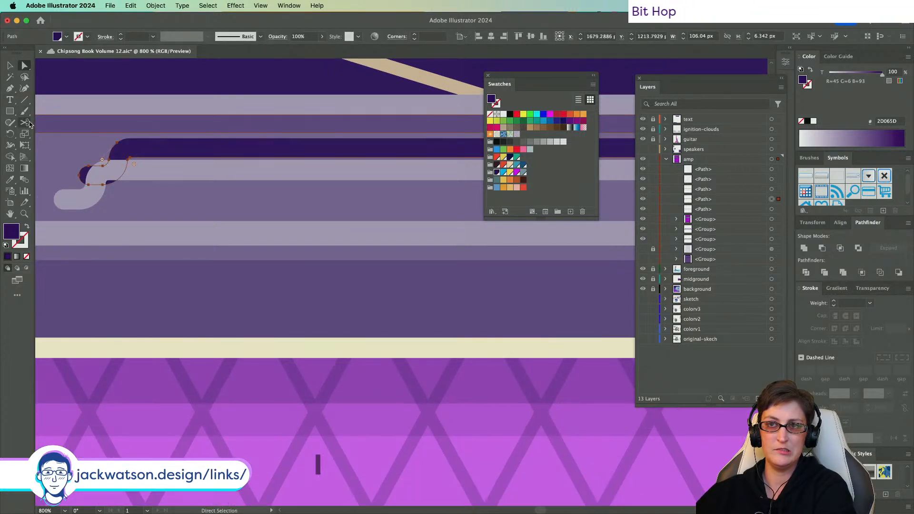
click(94, 165)
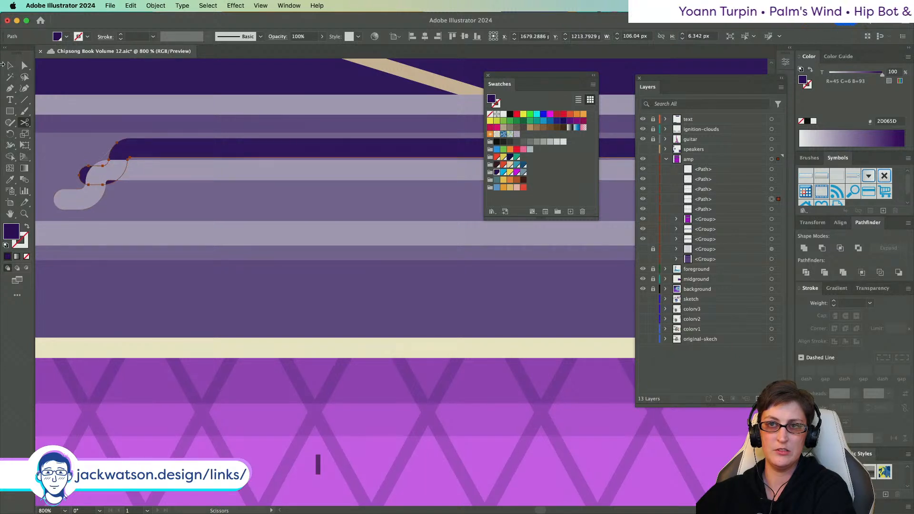
- Cut the light front handle with Scissors at both upper bends, where the linking segments meet it
click(24, 66)
click(159, 168)
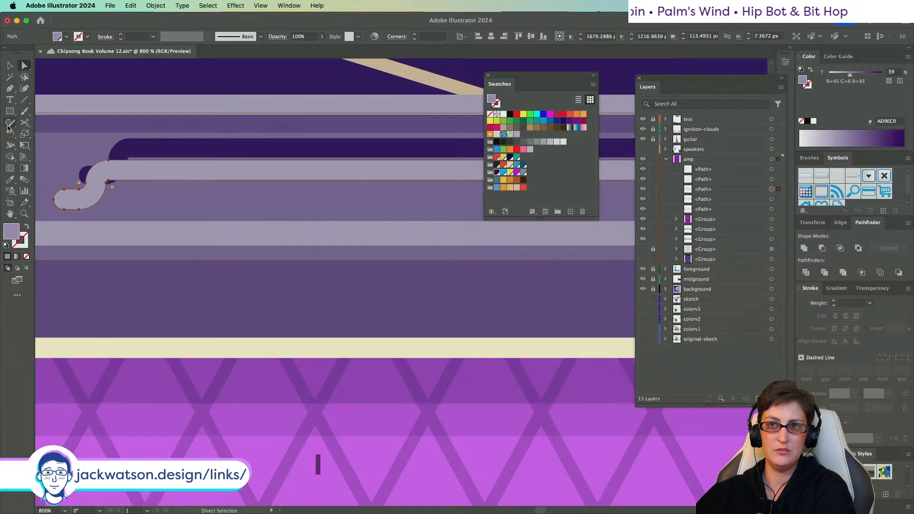
click(25, 122)
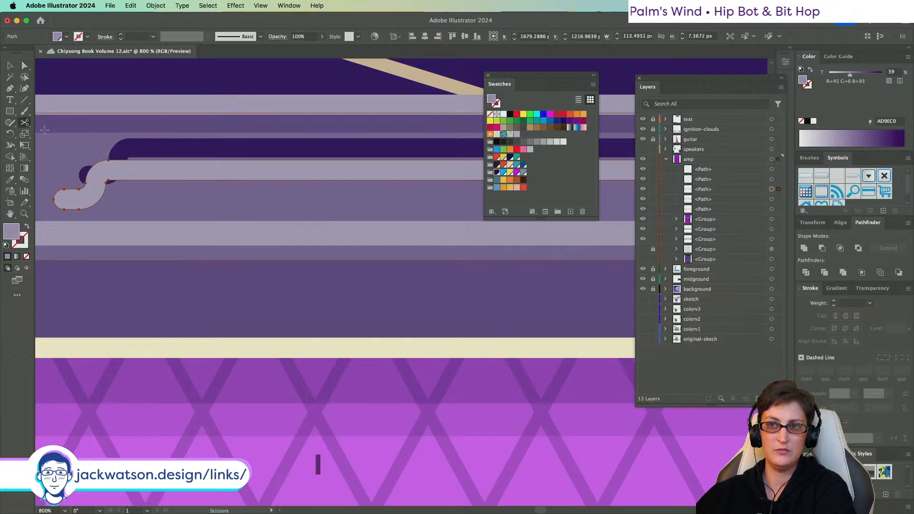
click(97, 163)
scroll(184, 153, right, 10)
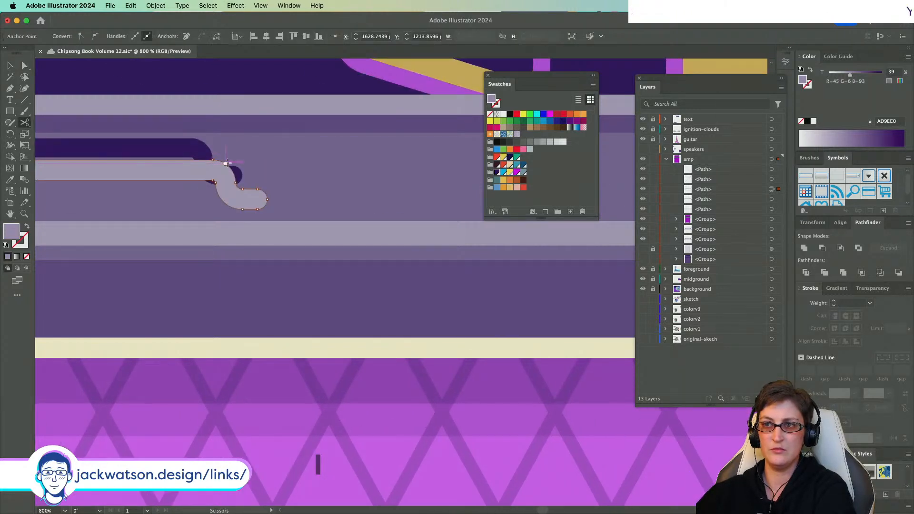
click(226, 164)
- Join the linking segments and the cut upper edges into one filler shape about 101 px wide, and cut it from the artwork
scroll(225, 163, left, 4)
key(a)
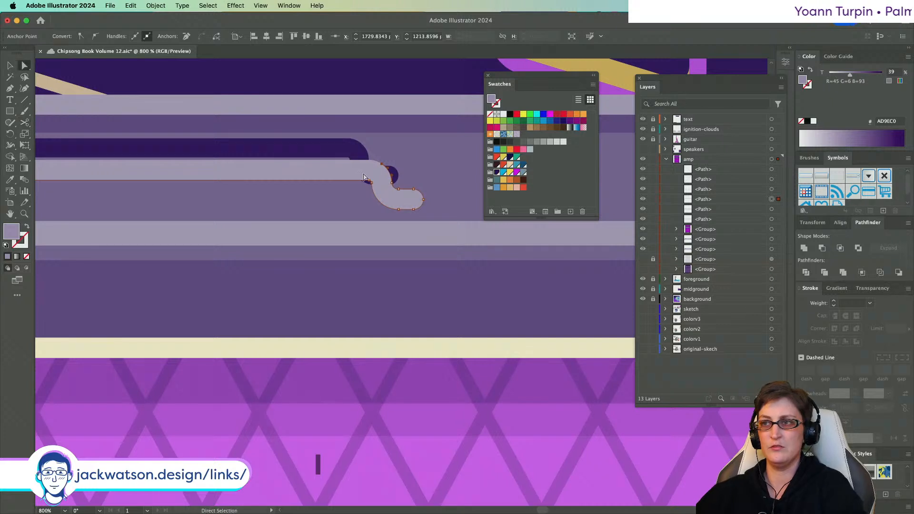
key(Delete)
scroll(229, 172, left, 5)
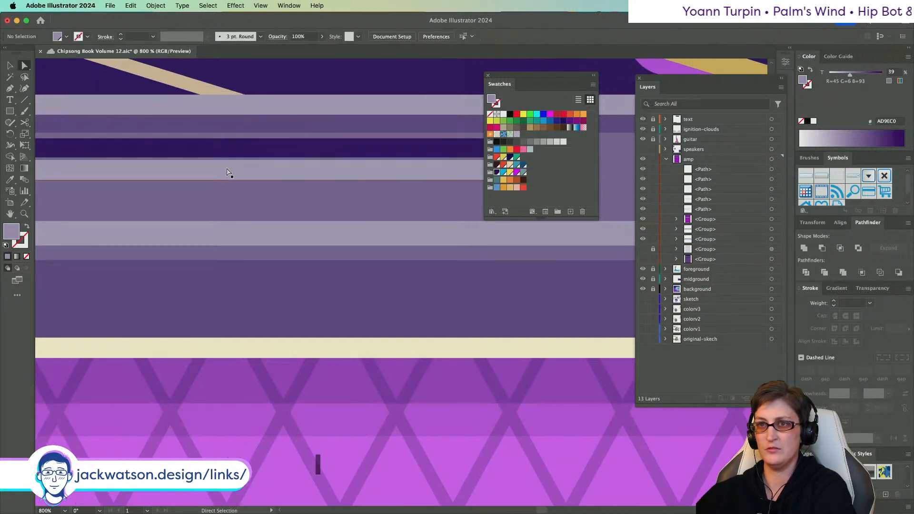
scroll(227, 173, left, 4)
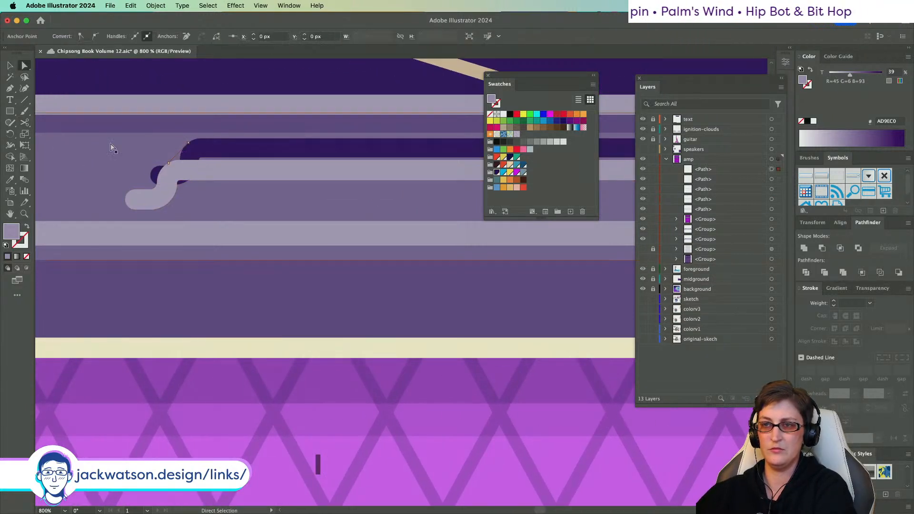
click(10, 65)
click(237, 141)
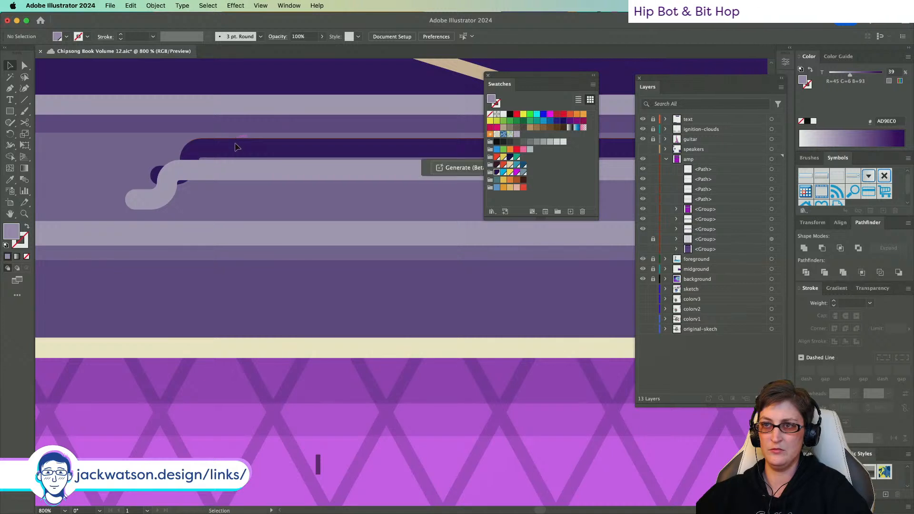
shift+click(227, 158)
key(super+j)
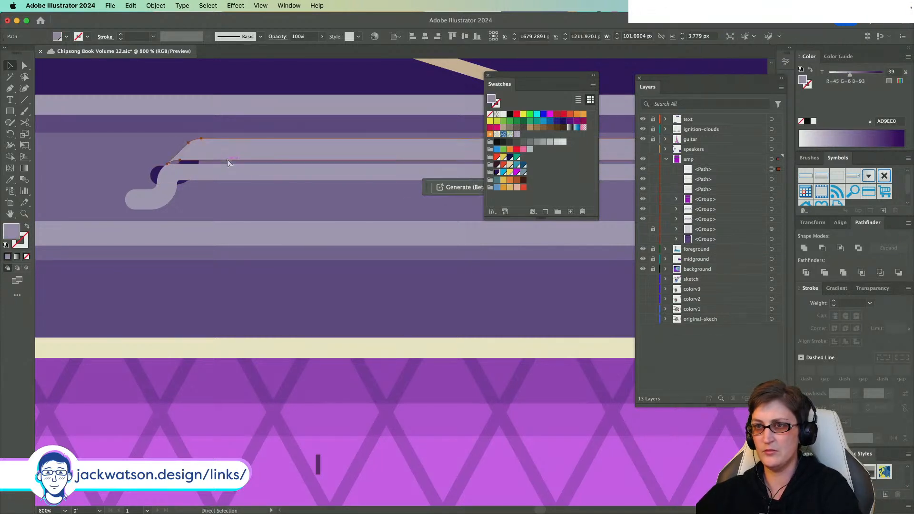
scroll(242, 159, right, 5)
key(BackSpace)
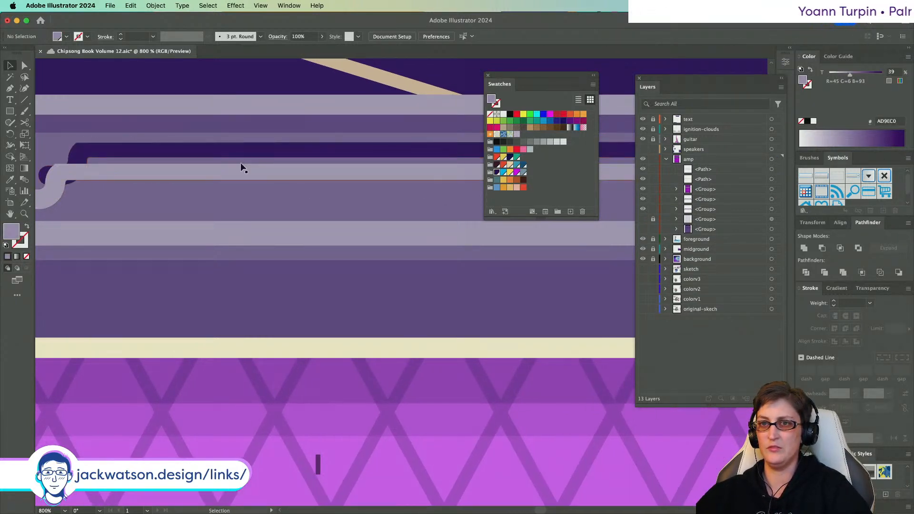
- Undo back through the joins, Scissors cuts and drawn segments to the two intact handle shapes
drag(245, 169, 250, 211)
key(super+z)
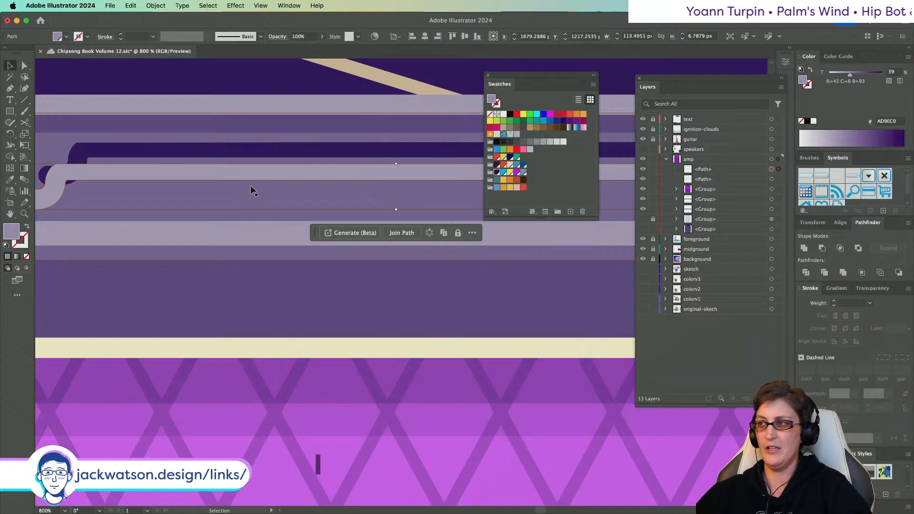
key(super+z)
key(super+z)
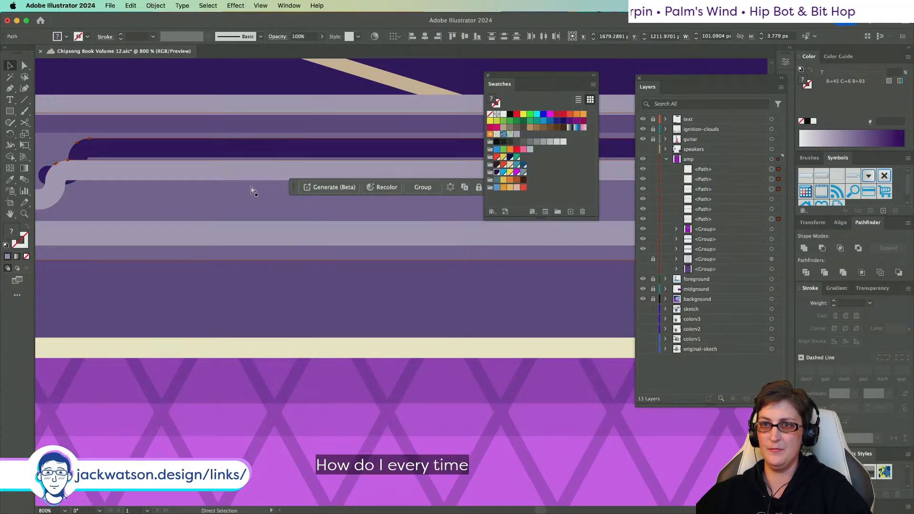
shift+click(166, 177)
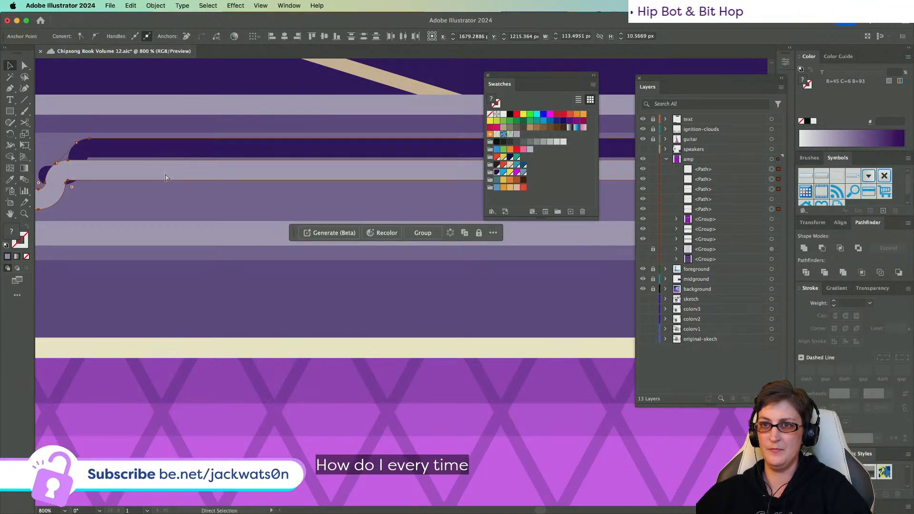
key(super+z)
scroll(231, 173, right, 6)
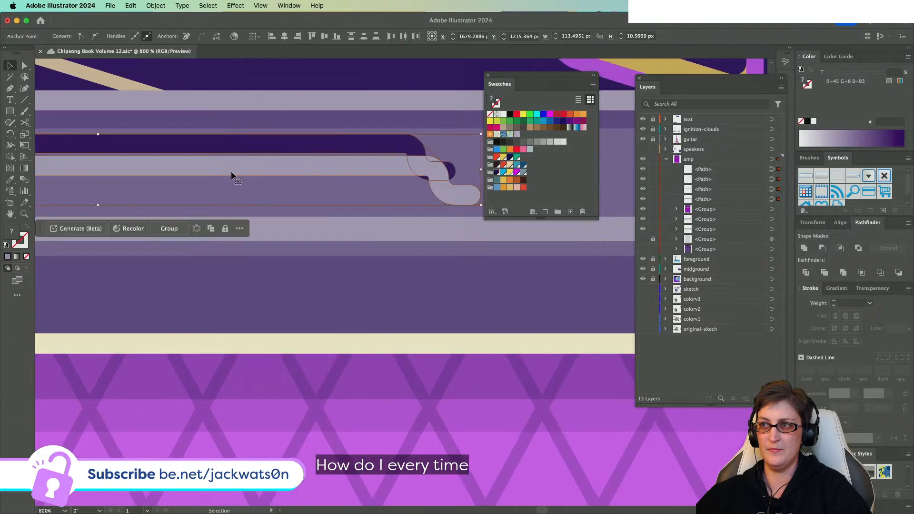
key(super+z)
scroll(231, 175, left, 10)
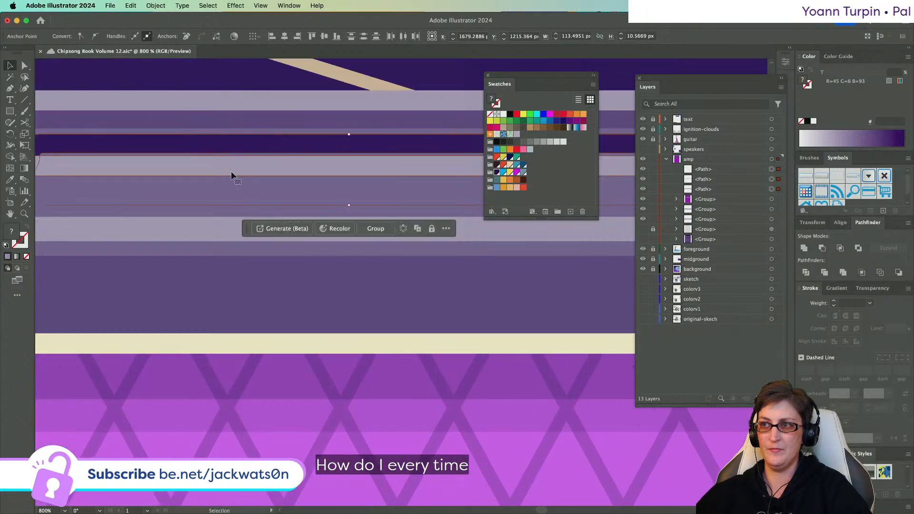
key(super+z)
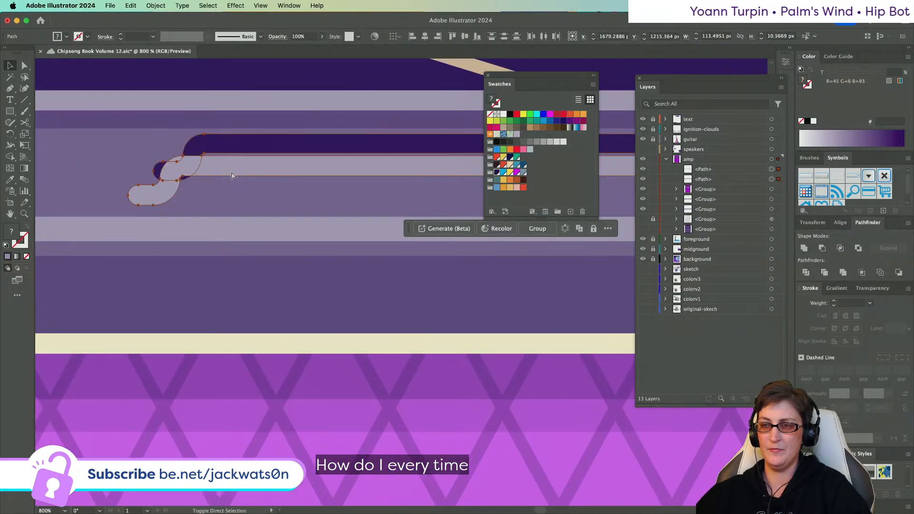
- Place the joined filler shape back in its original position across the two handles and select it
key(super+z)
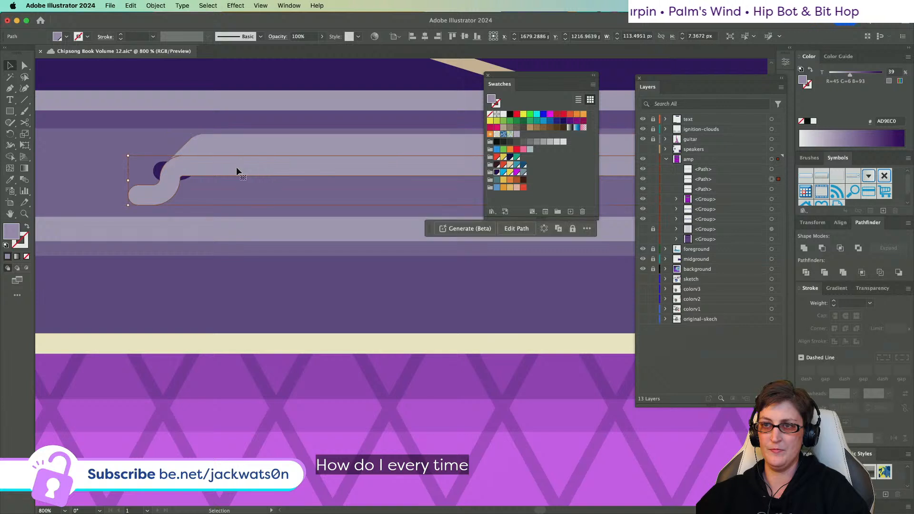
click(253, 145)
scroll(253, 144, down, 1)
scroll(241, 167, up, 2)
scroll(242, 167, left, 2)
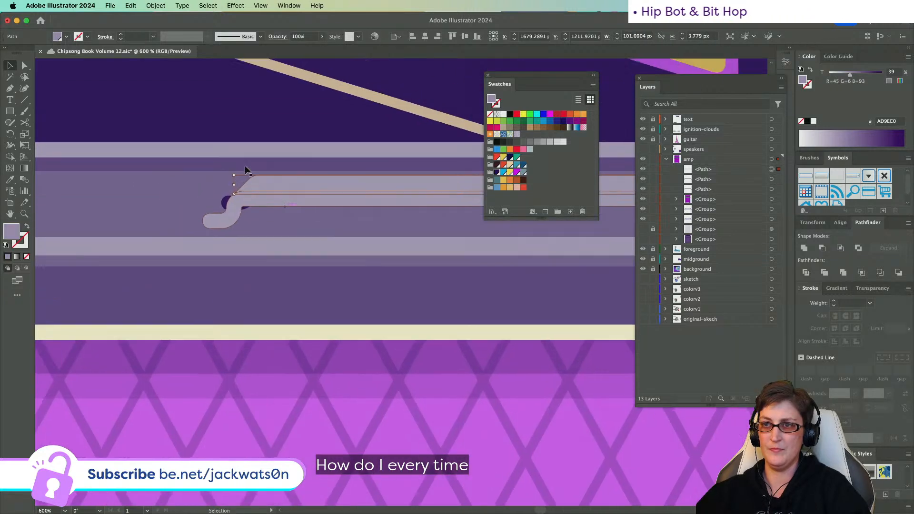
- Recolour the front handle with the mid purple sampled from the stripe under the lid's top edge (#614485)
scroll(244, 164, left, 5)
scroll(245, 165, up, 1)
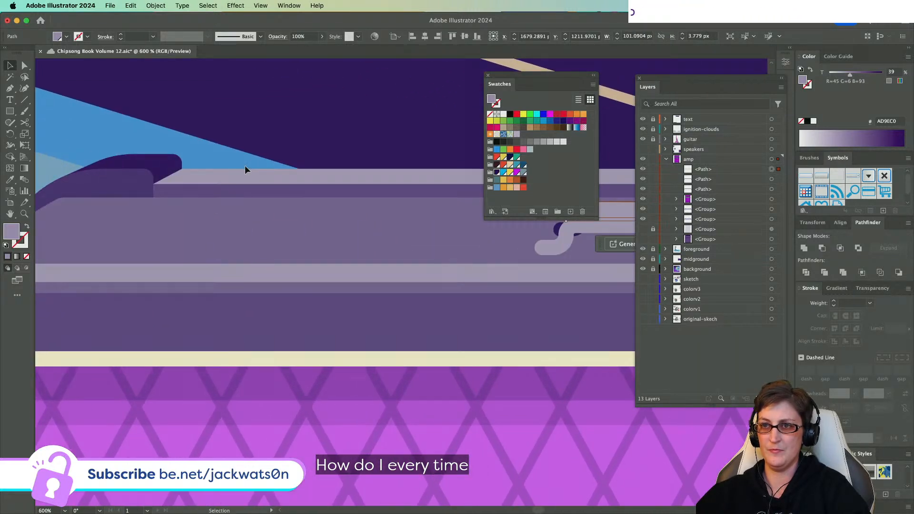
scroll(245, 165, right, 4)
click(349, 245)
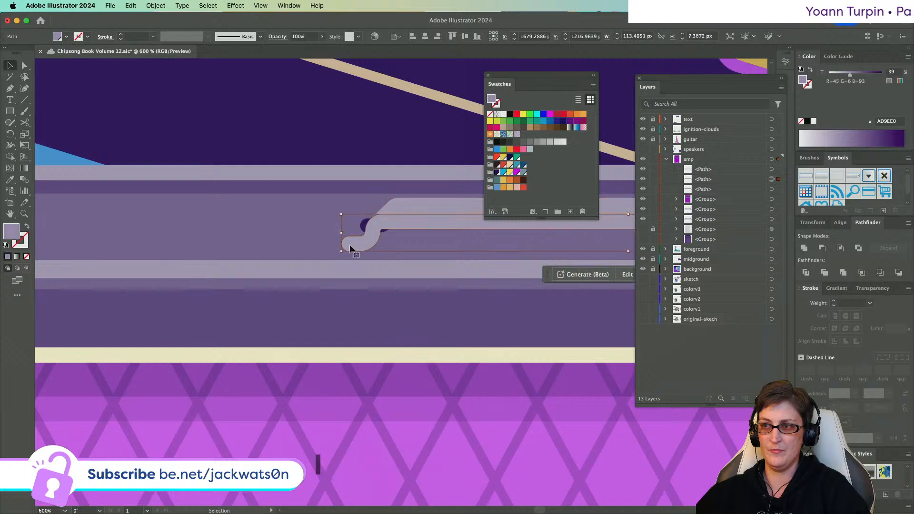
click(11, 181)
click(117, 190)
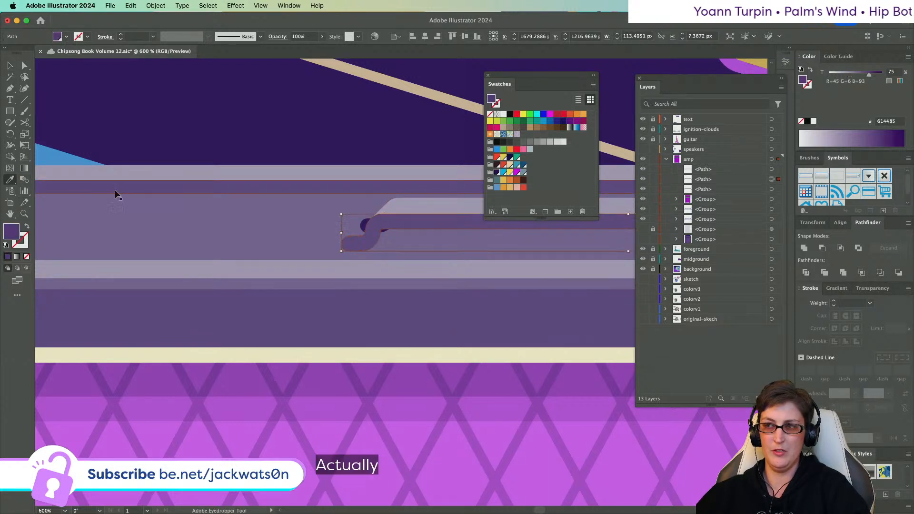
key(super+shift+a)
scroll(268, 198, right, 1)
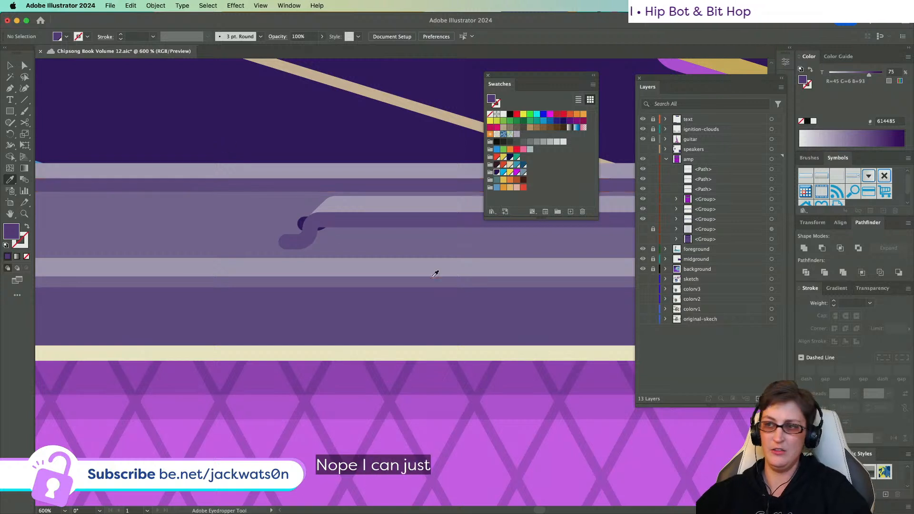
- Duplicate the front handle in place on the amp layer
scroll(300, 249, up, 5)
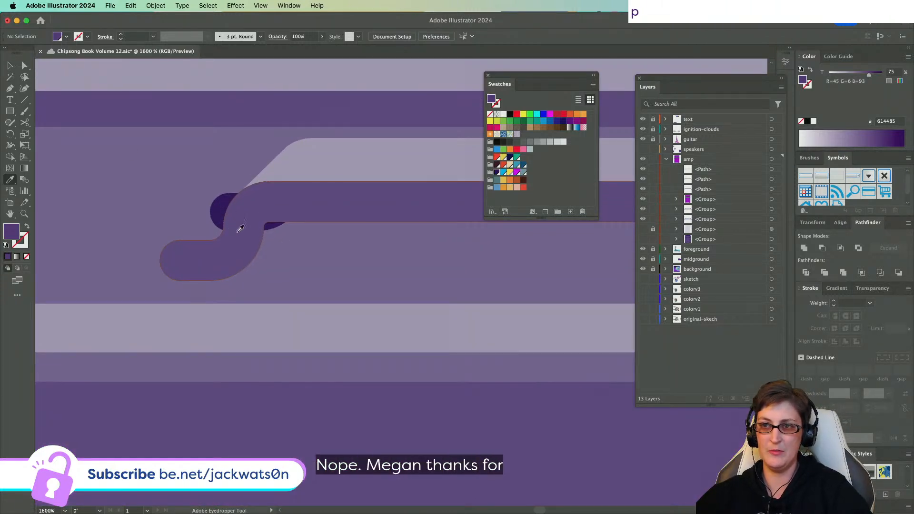
key(p)
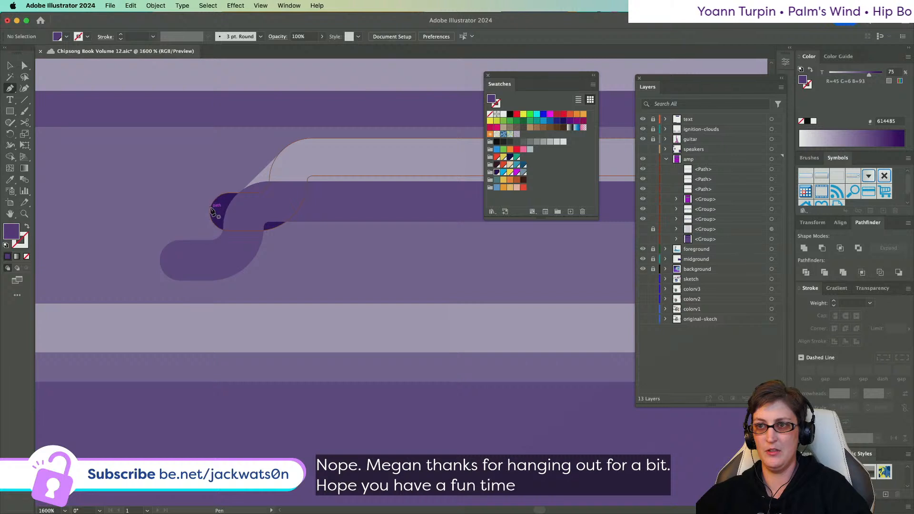
click(25, 65)
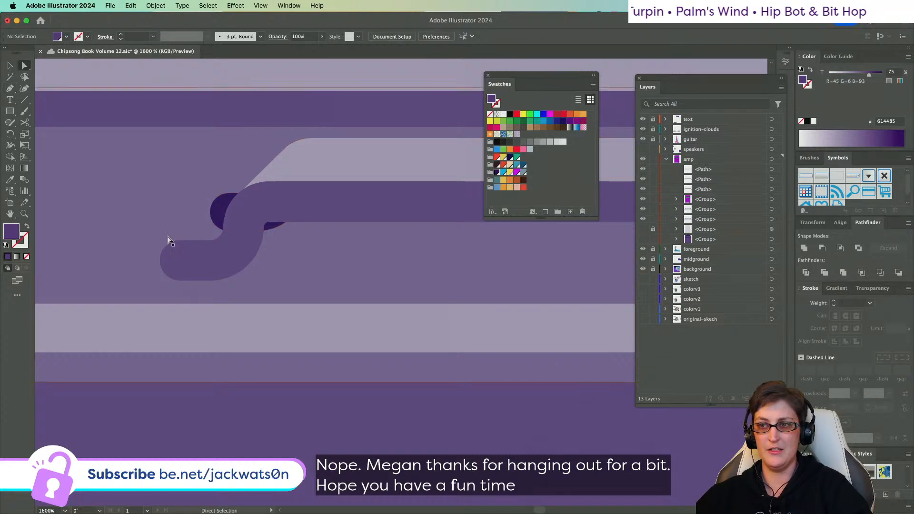
click(220, 220)
key(super+z)
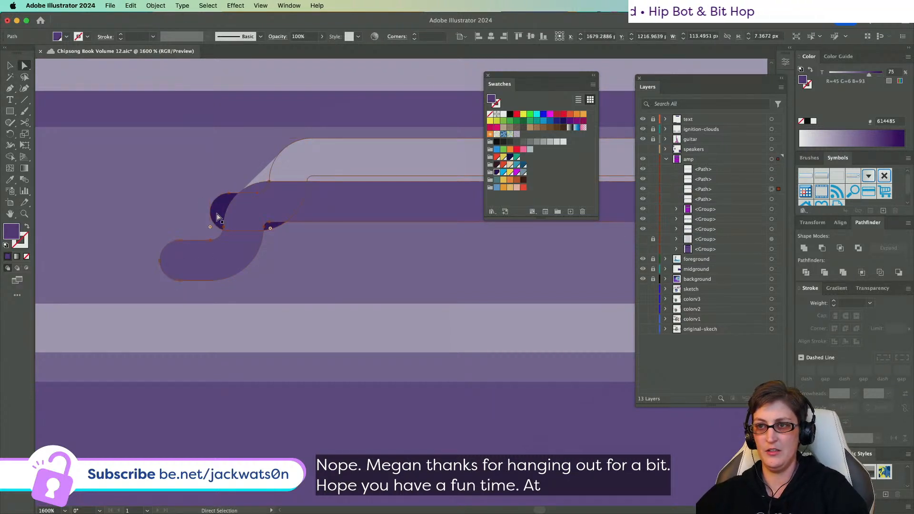
key(super+z)
- Use Scissors to cut the front handle copy at its rounded end and the dark back handle on its upper-left curve
click(25, 123)
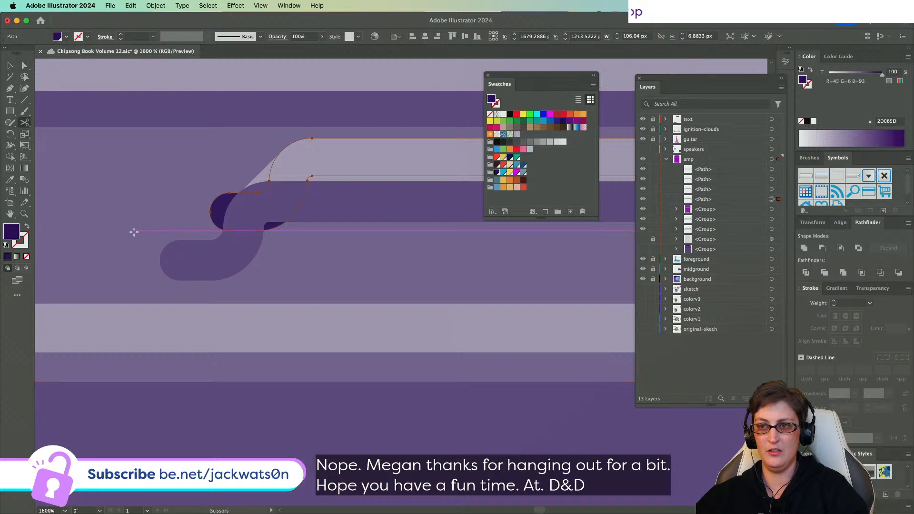
click(163, 249)
click(215, 201)
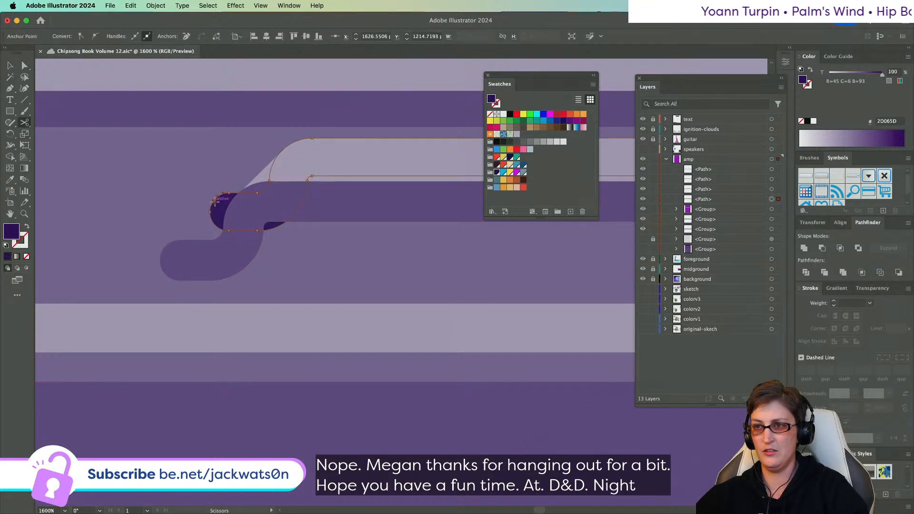
click(259, 193)
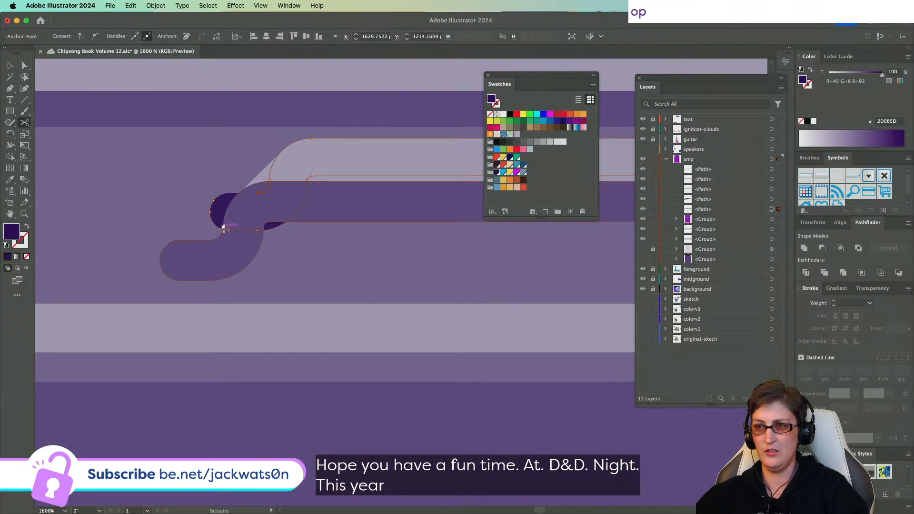
click(25, 66)
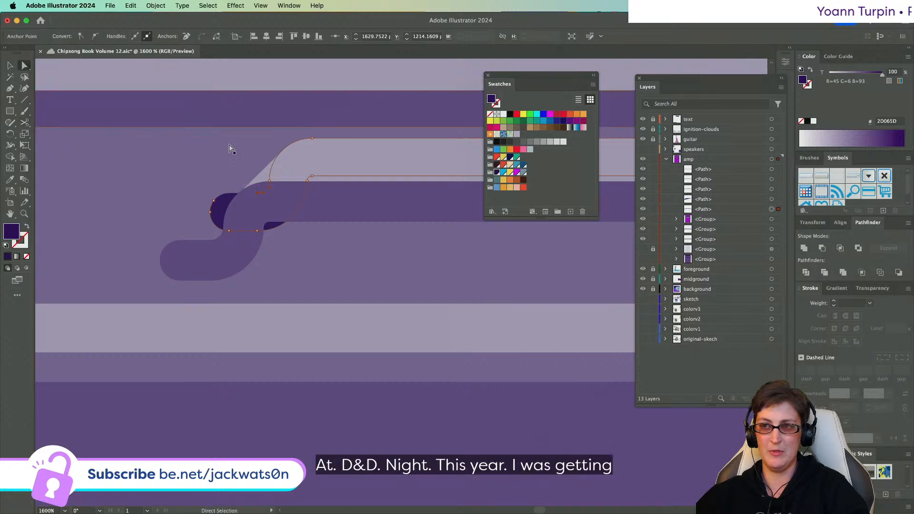
- Cut the front handle copy at its upper bend with Scissors and delete the remainder, keeping the short end piece
click(191, 245)
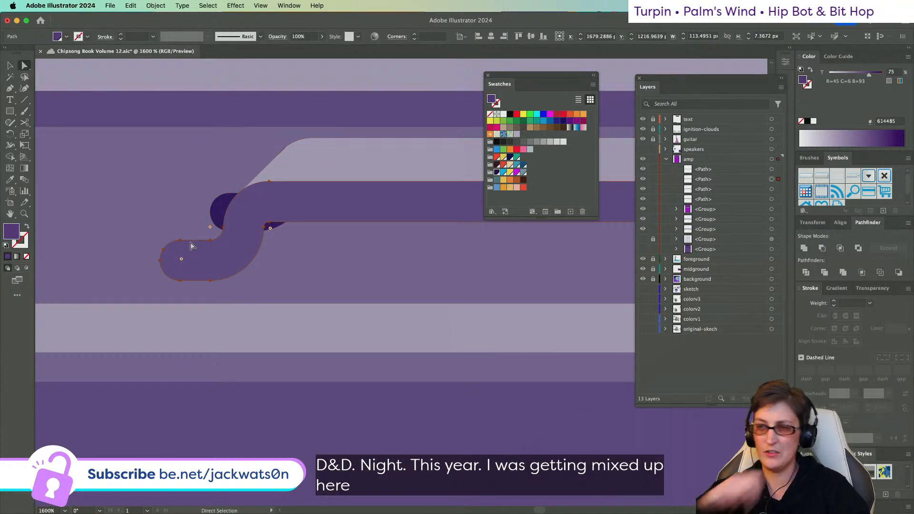
click(23, 125)
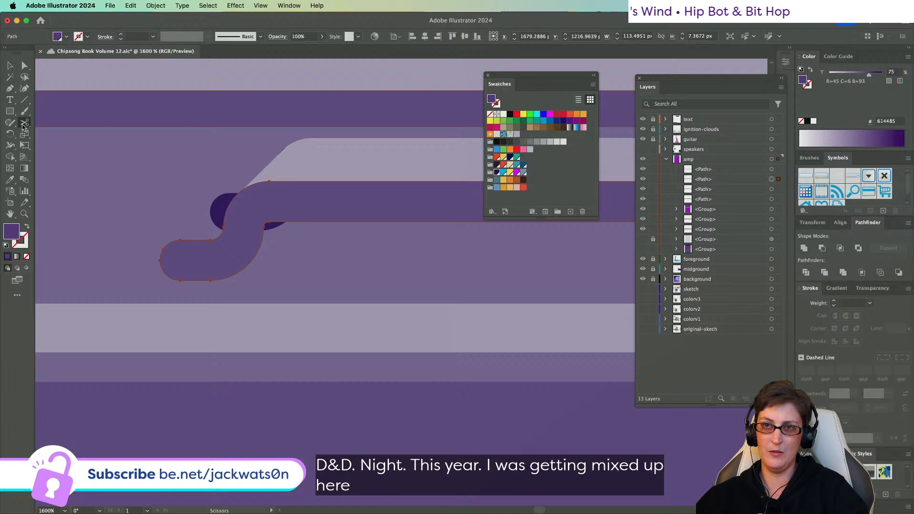
click(239, 193)
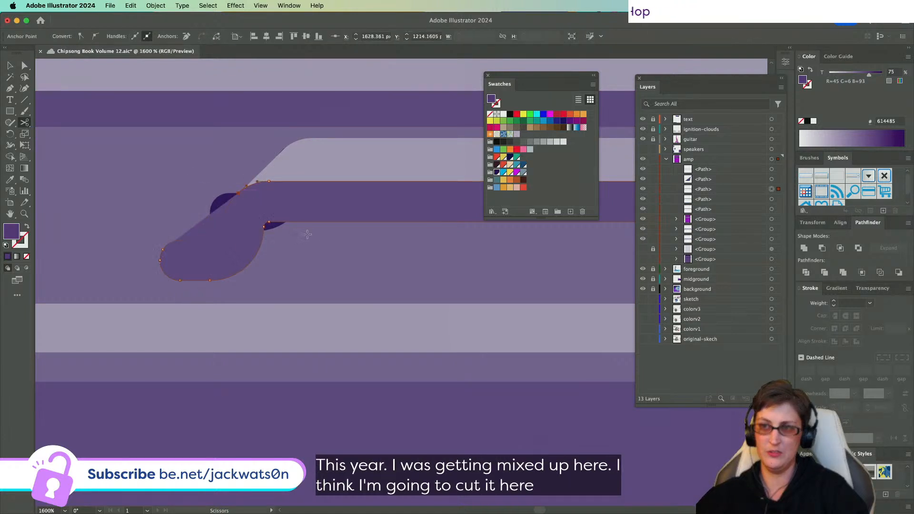
key(a)
key(Delete)
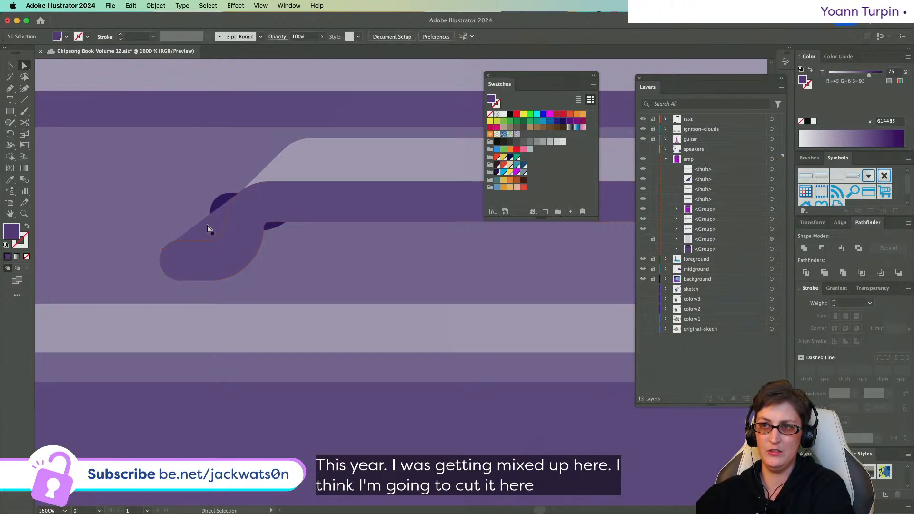
click(220, 203)
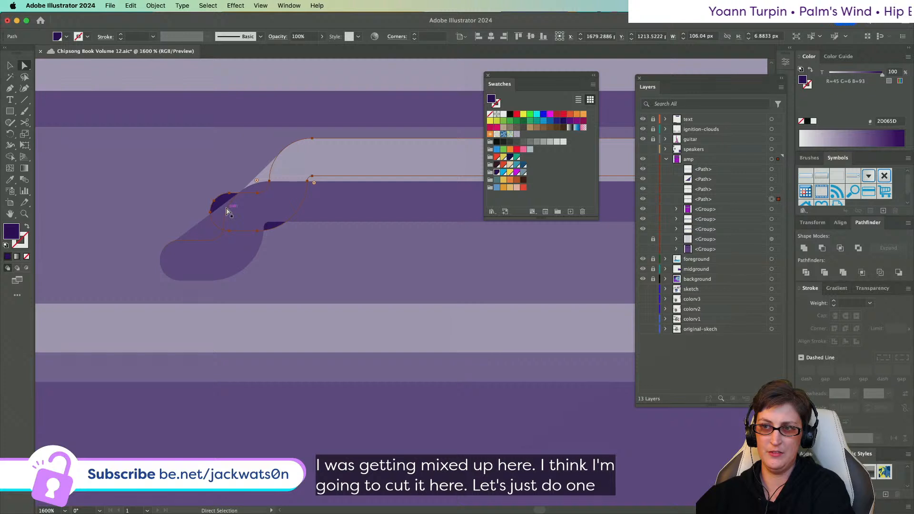
key(Delete)
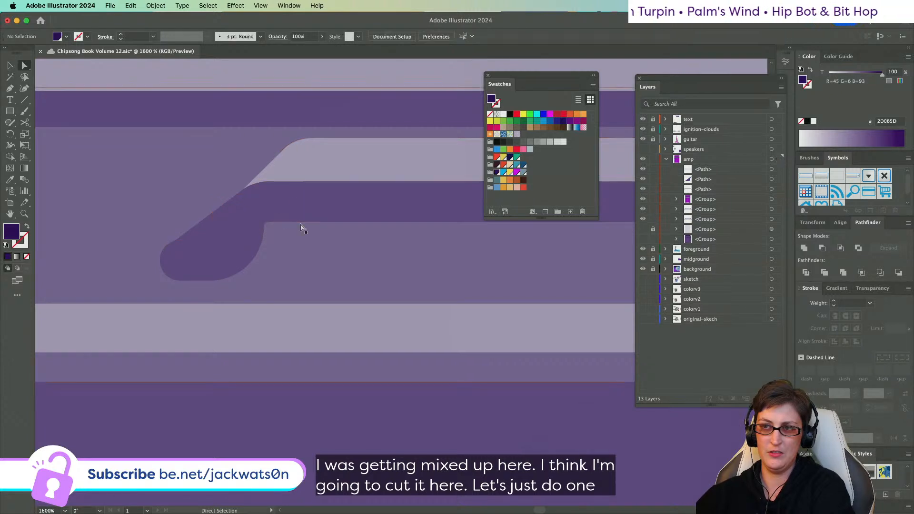
key(super+z)
key(super+z)
- Swap the short end piece's fill to a stroke and try to link its lower end to the back handle's cut point with the Pen tool
click(210, 226)
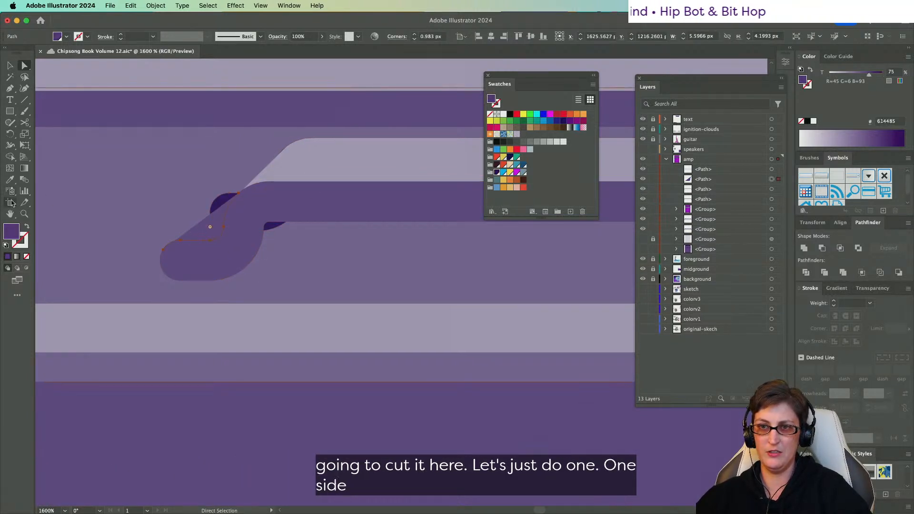
click(26, 227)
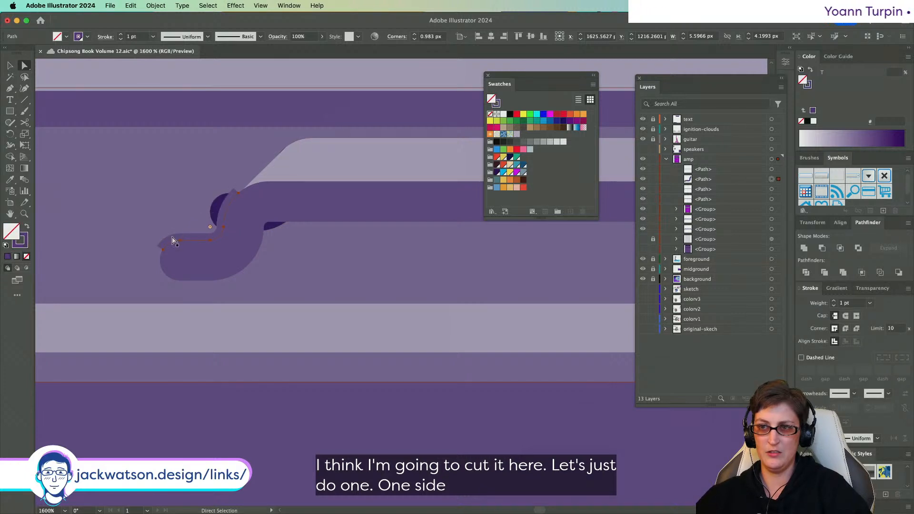
key(p)
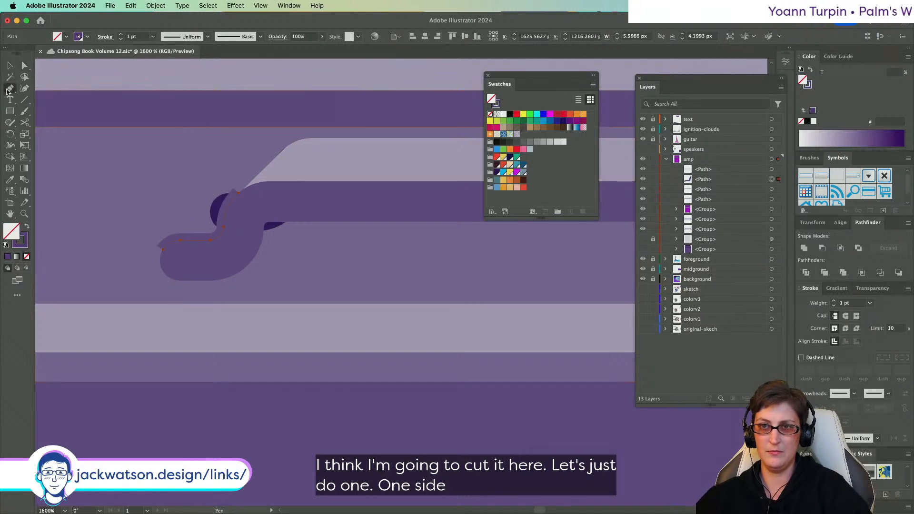
click(162, 249)
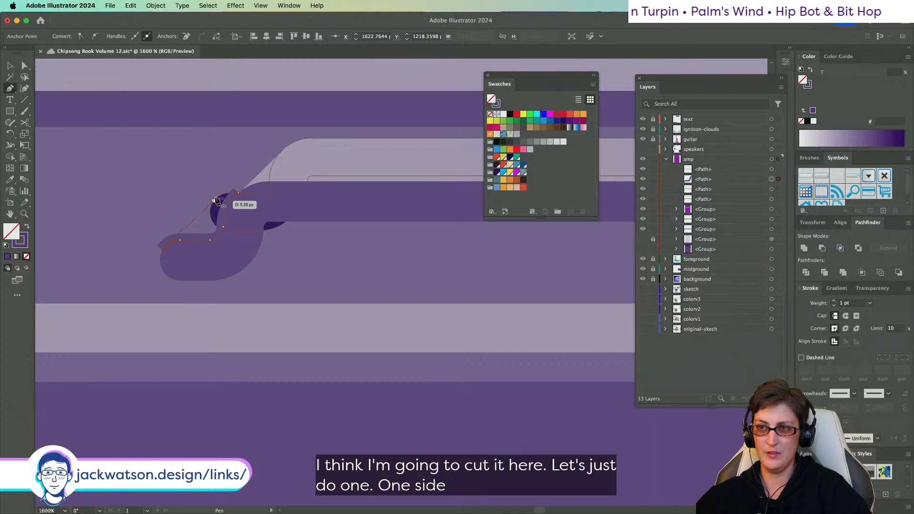
click(217, 201)
key(shift+x)
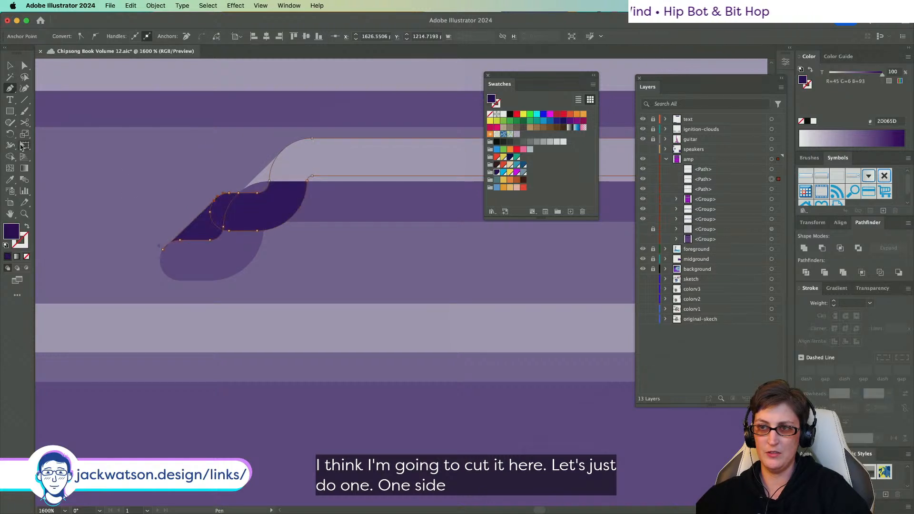
click(23, 68)
key(super+z)
key(super+z)
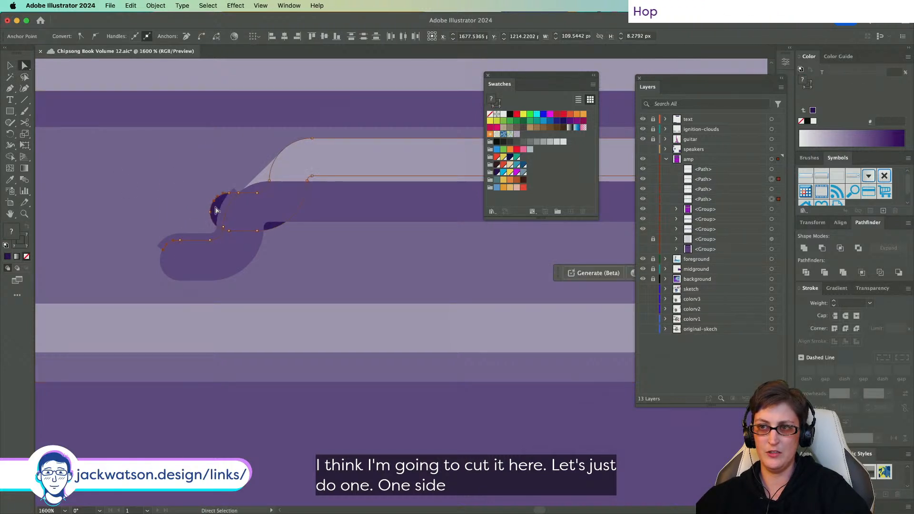
- Cut the back handle where its upper edge meets the front handle and delete the remainder, keeping only the small upper sliver
key(super+shift+a)
click(217, 211)
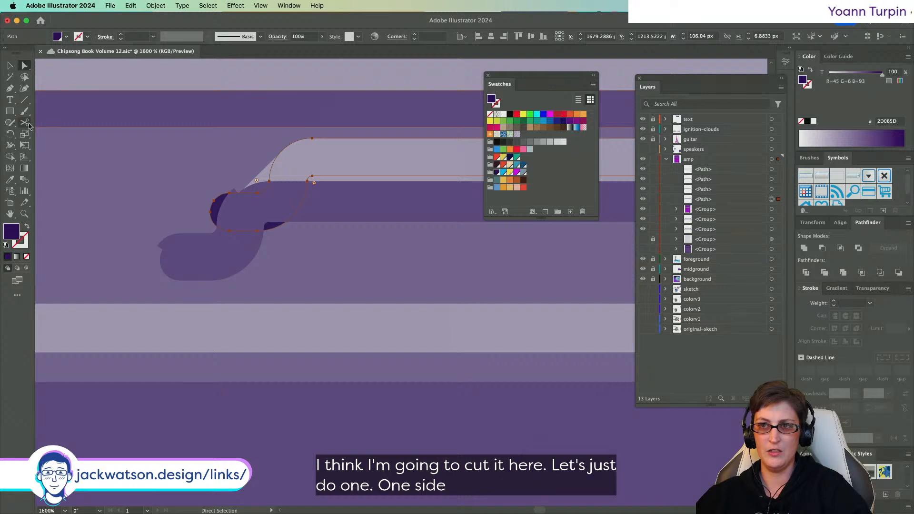
click(27, 124)
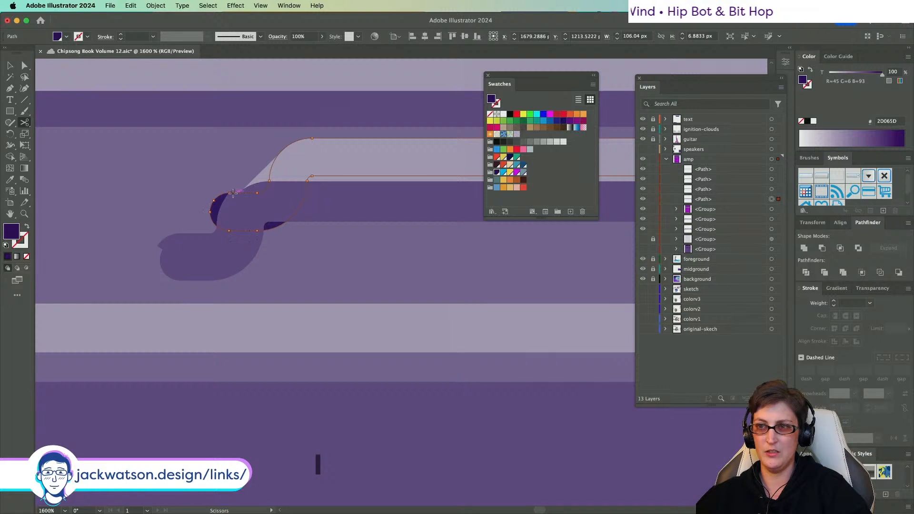
click(233, 193)
key(Delete)
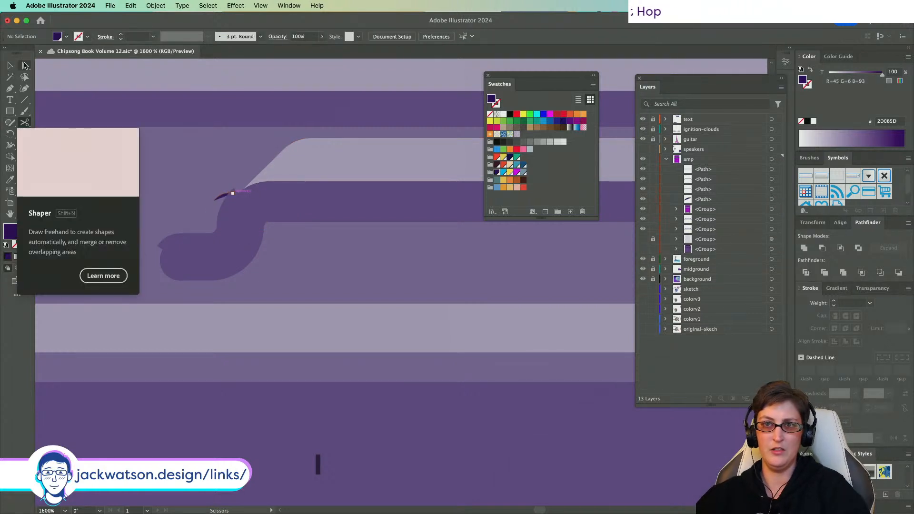
- Select the small upper sliver and the short front piece and join them into one connecting shape
key(v)
click(223, 192)
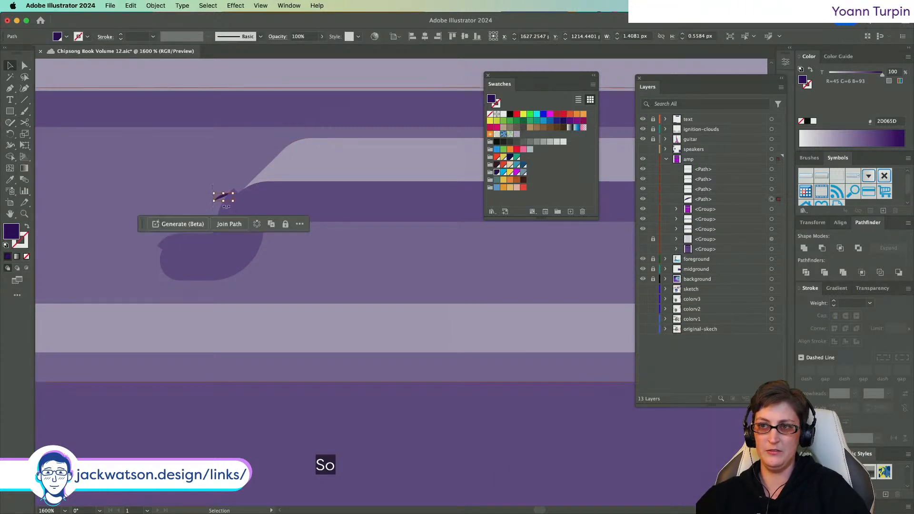
shift+click(228, 208)
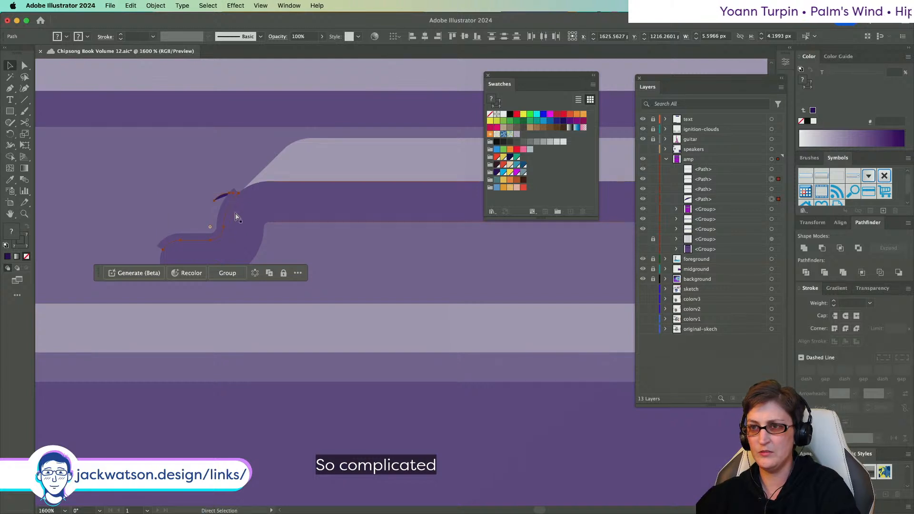
key(super+j)
- Swap the connecting shape's stroke back to a fill and darken it to #2D065D
click(23, 215)
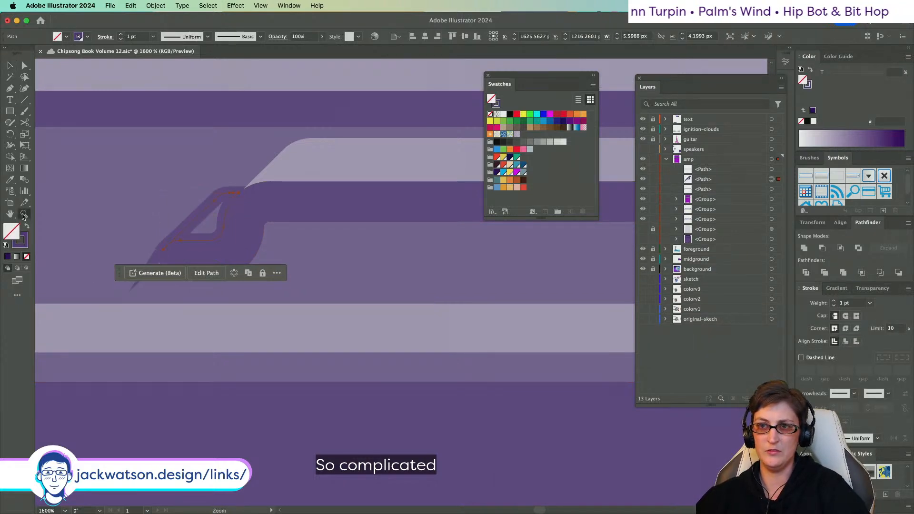
click(27, 229)
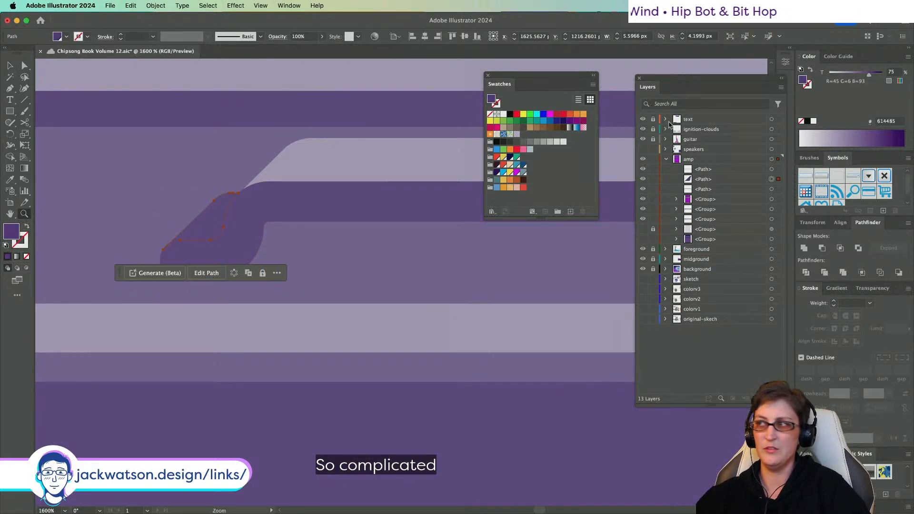
drag(870, 75, 884, 75)
key(super+shift+a)
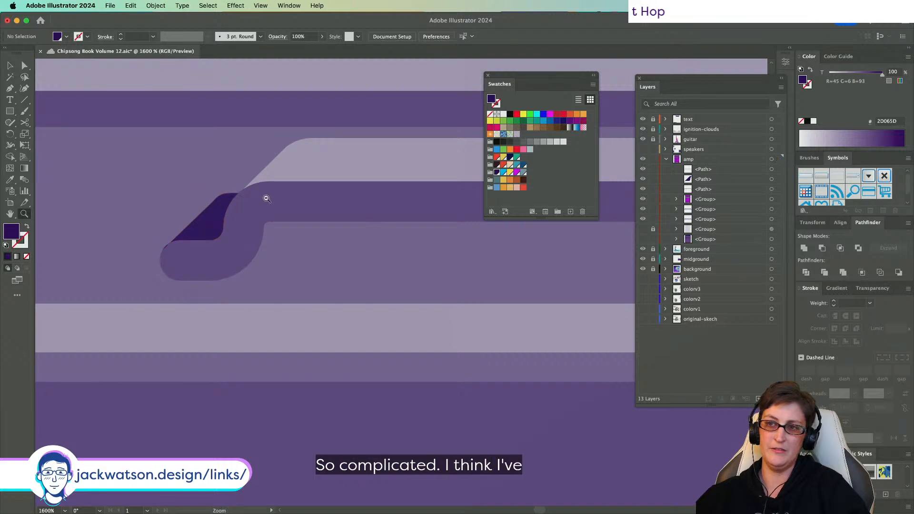
- Try to remove the thin tail of the dark connecting shape that overlaps the front handle's rounded lower end
alt+click(266, 199)
click(240, 204)
click(236, 203)
click(263, 242)
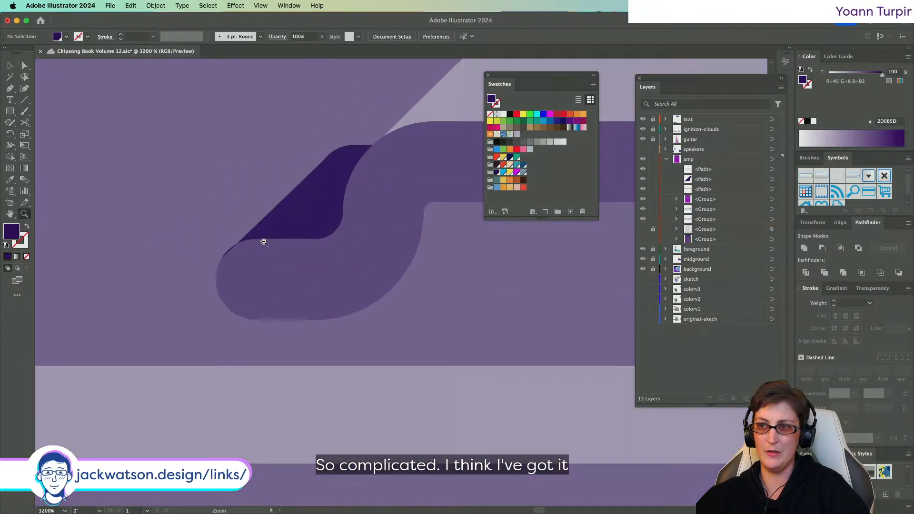
click(25, 65)
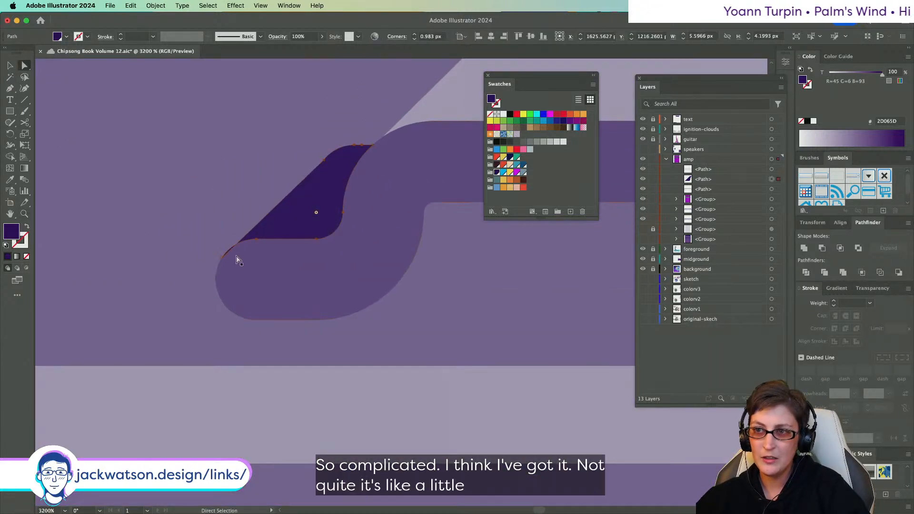
click(223, 261)
key(super+equal)
key(super+equal)
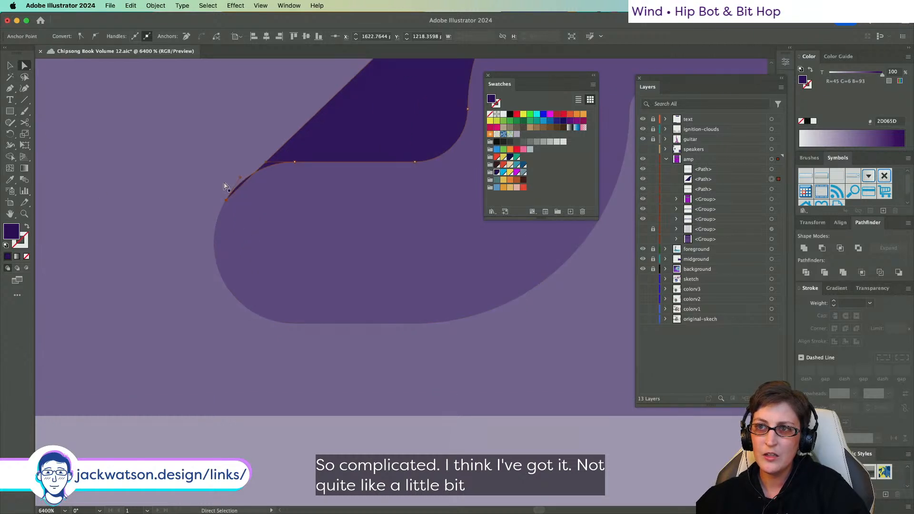
click(29, 123)
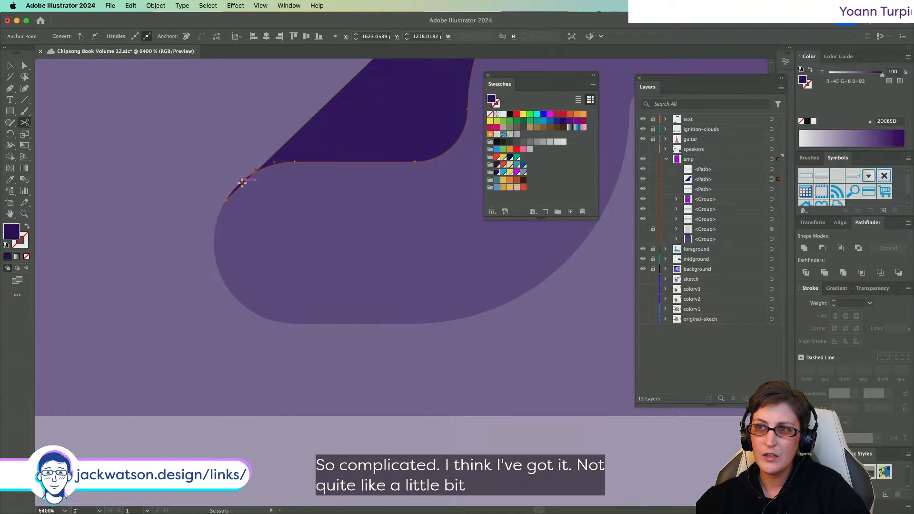
key(super+equal)
key(super+equal)
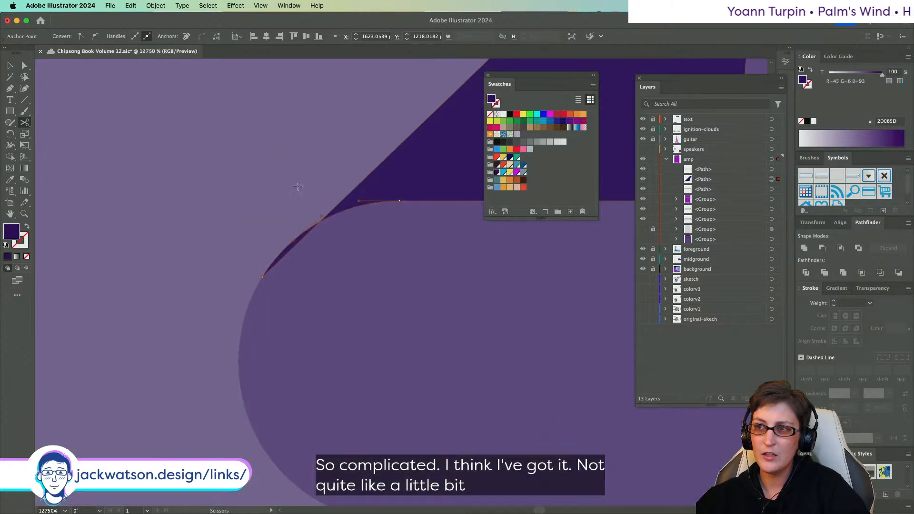
click(25, 65)
click(386, 179)
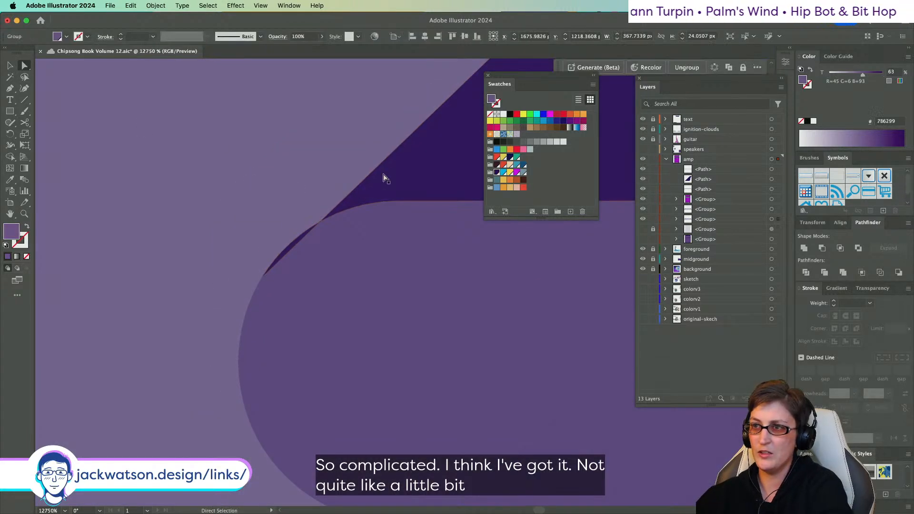
click(365, 181)
key(Delete)
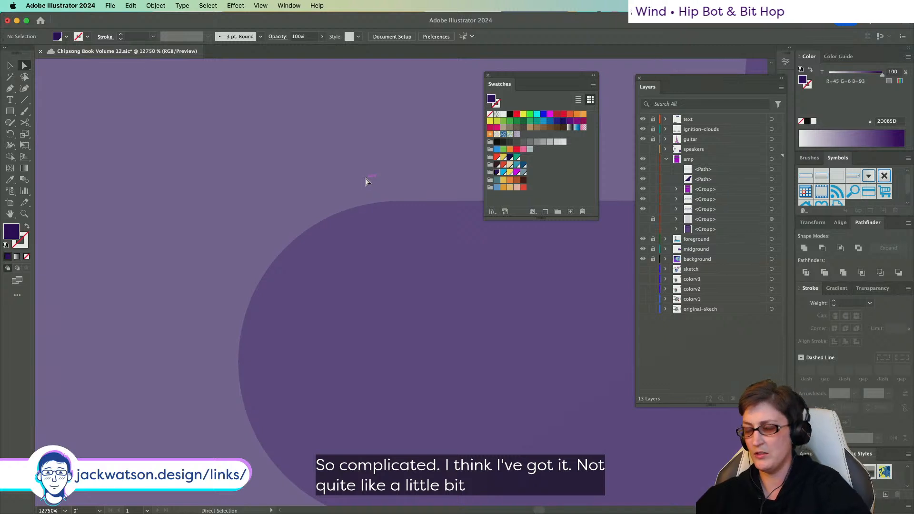
- Undo the connecting shape's deletion, darkening, fill swap and last join to return to its open stroked path
key(super+z)
key(super+z)
key(super+z)
key(super+z)
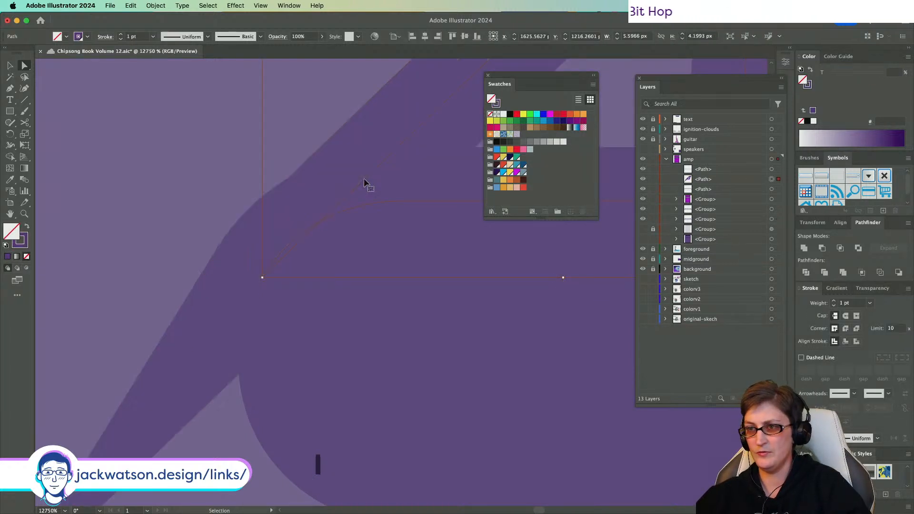
key(super+z)
- Cut the open connecting path partway along the front handle's upper curve and delete the short lower tail
click(27, 124)
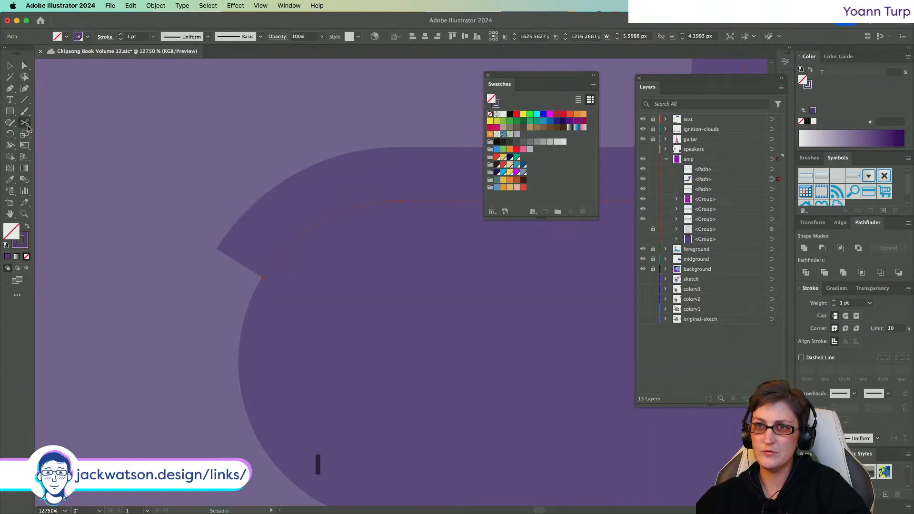
click(309, 227)
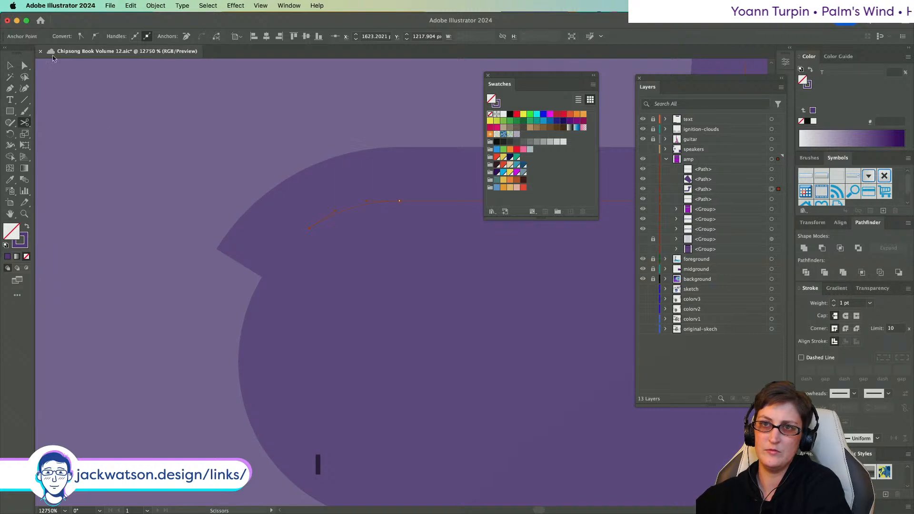
key(a)
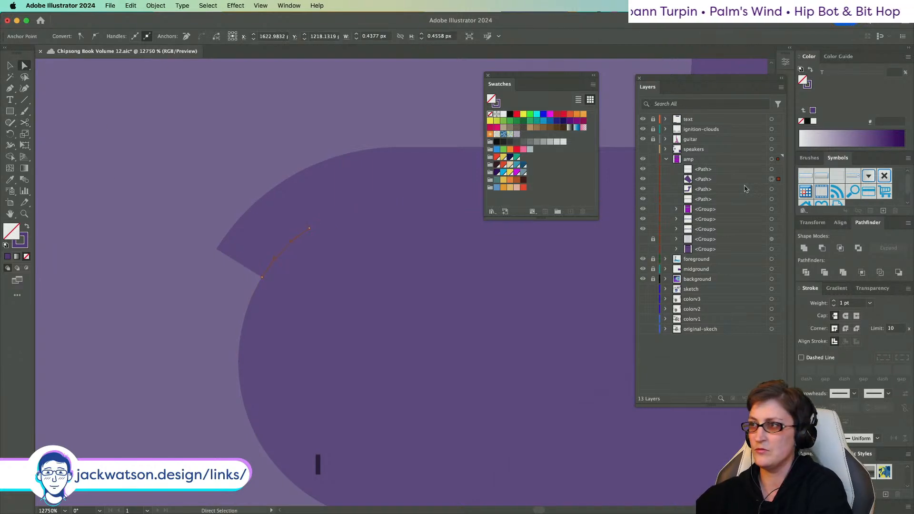
key(Delete)
scroll(406, 204, down, 5)
scroll(406, 204, right, 3)
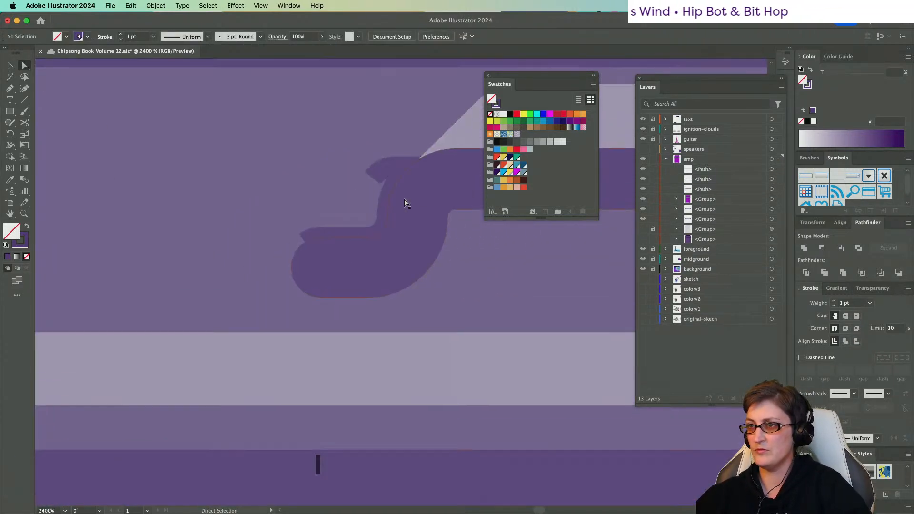
- Join the trimmed connecting path into a closed shape and swap its stroke to a #2D065D fill
click(11, 66)
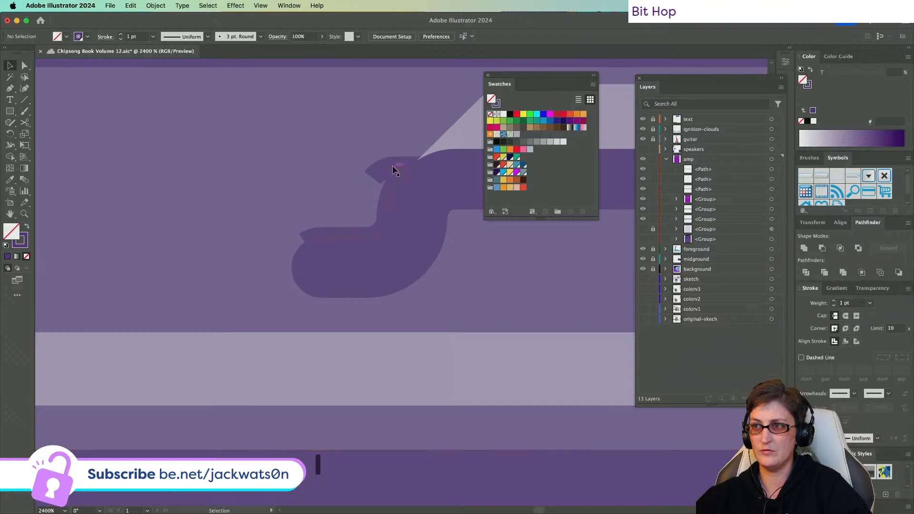
click(402, 171)
key(super+j)
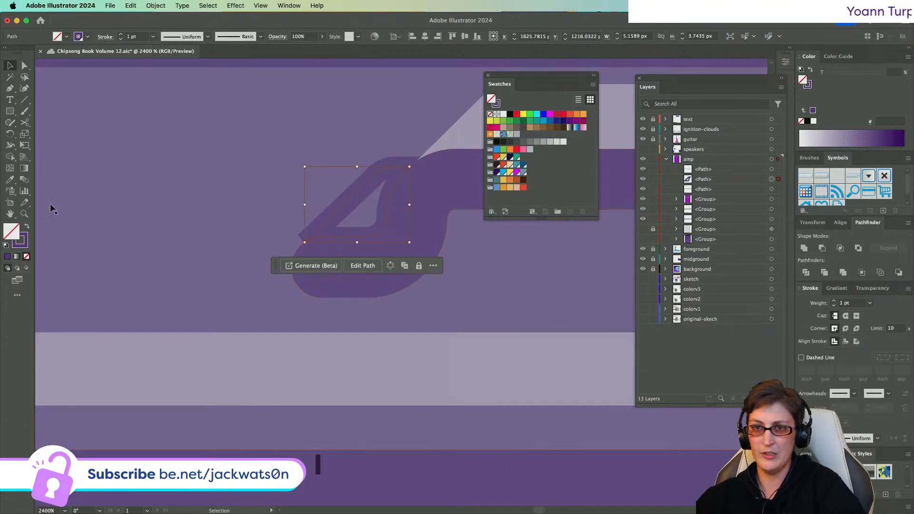
click(26, 227)
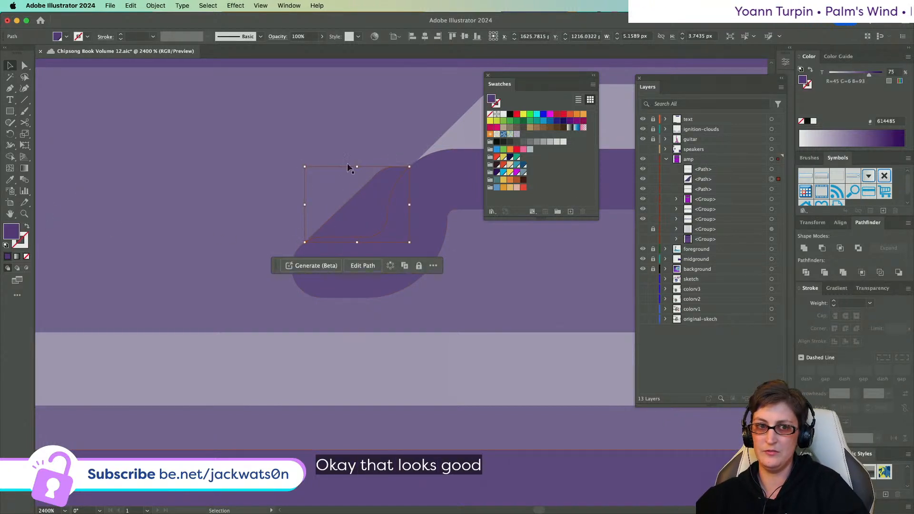
drag(870, 74, 884, 74)
key(super+shift+a)
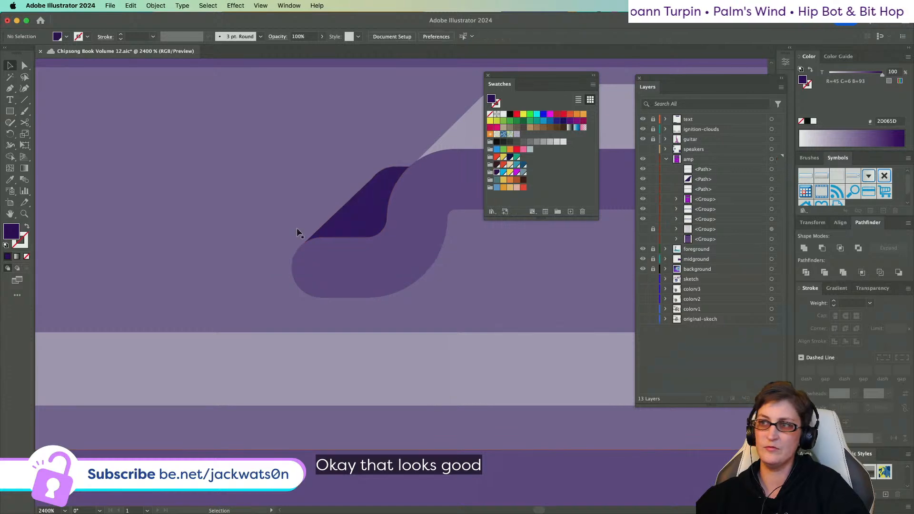
- Sample the handle's mid purple #614485 onto the connecting shape's fill with the Eyedropper tool
scroll(296, 229, right, 3)
scroll(296, 229, down, 6)
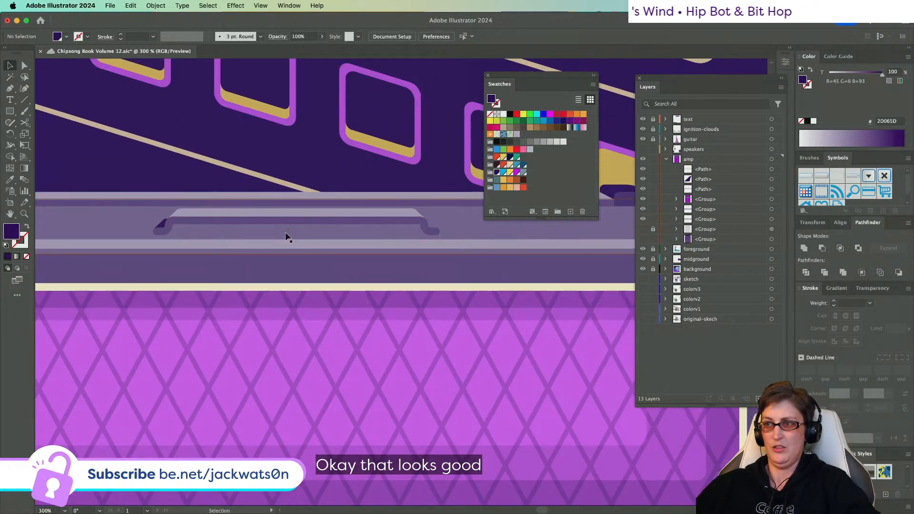
scroll(282, 233, up, 5)
scroll(285, 238, down, 5)
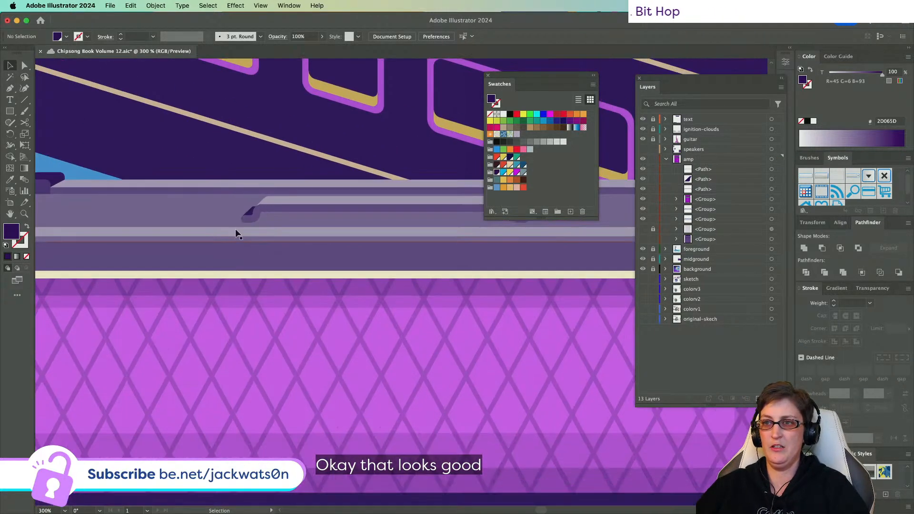
click(249, 217)
key(i)
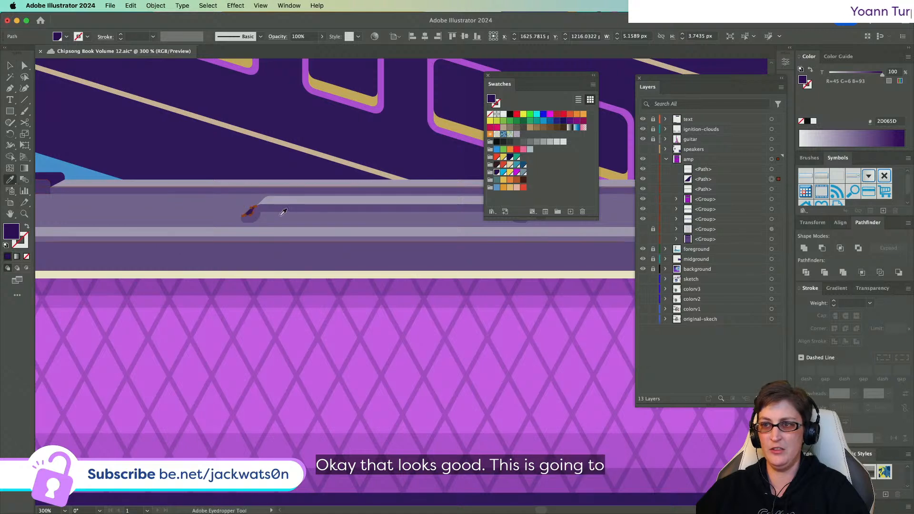
click(272, 201)
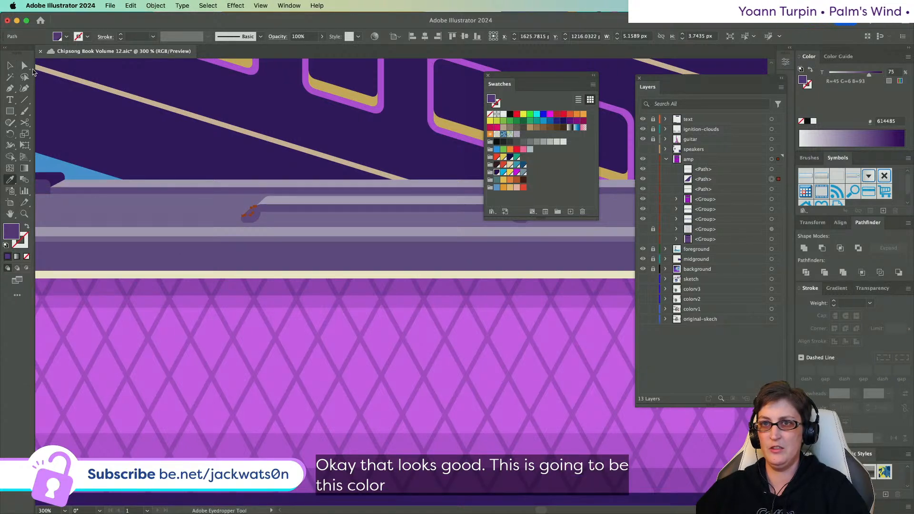
- Darken the front handle's fill to an 88% tint, #462470
click(25, 66)
click(261, 207)
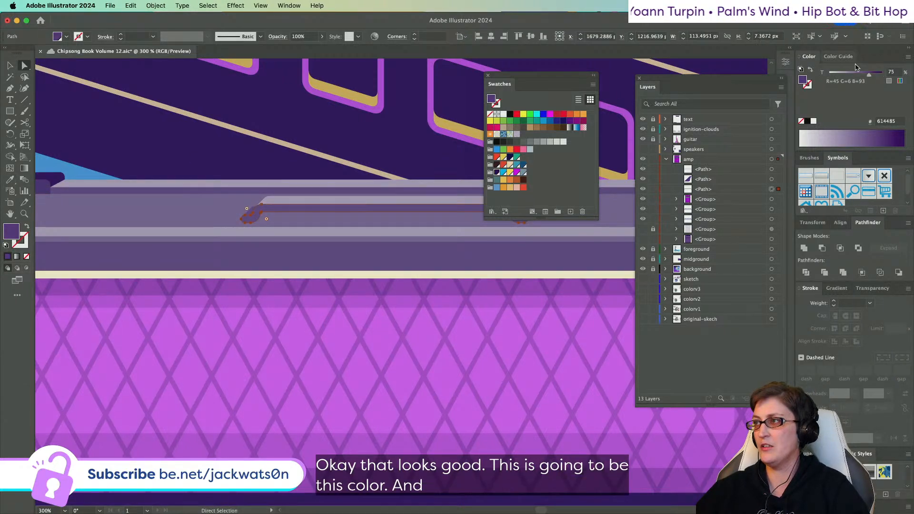
drag(870, 75, 876, 75)
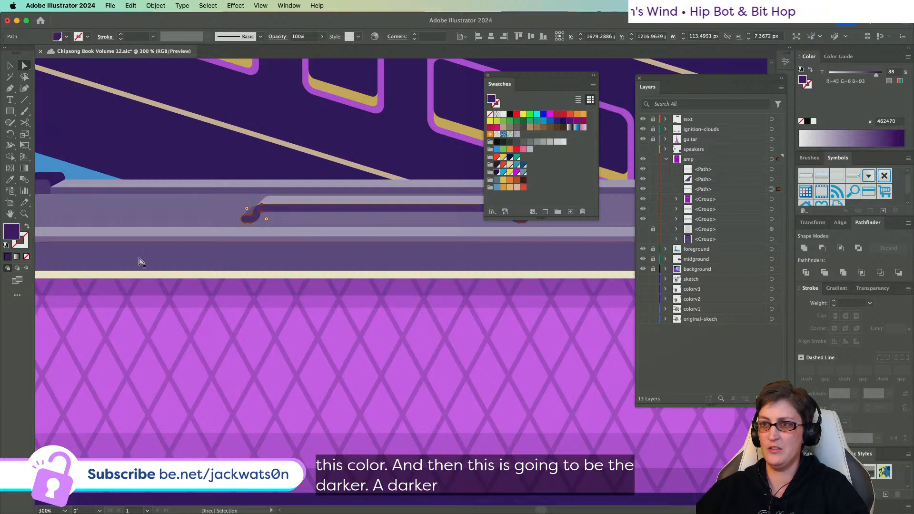
key(super+shift+a)
- Select the connecting shape together with the front handle and paste copies of both in front, in place
scroll(206, 302, down, 2)
scroll(206, 302, down, 1)
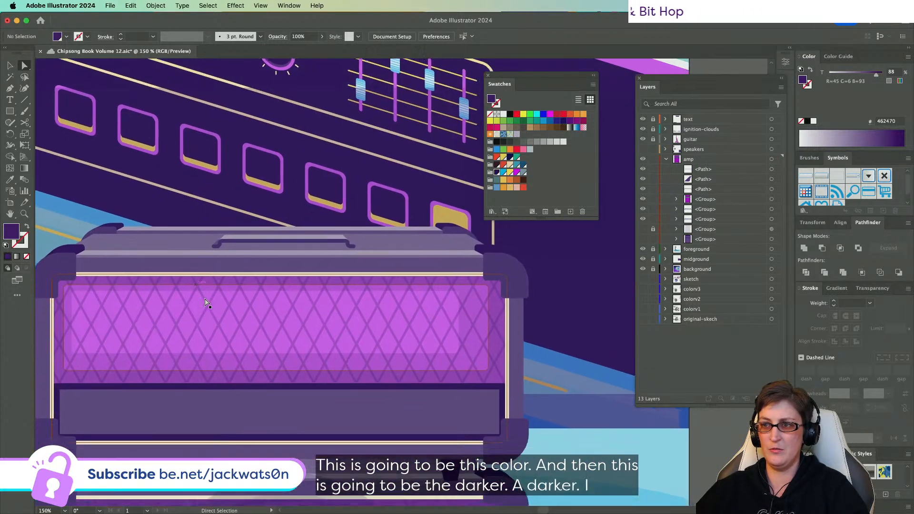
scroll(206, 303, down, 1)
scroll(245, 234, up, 3)
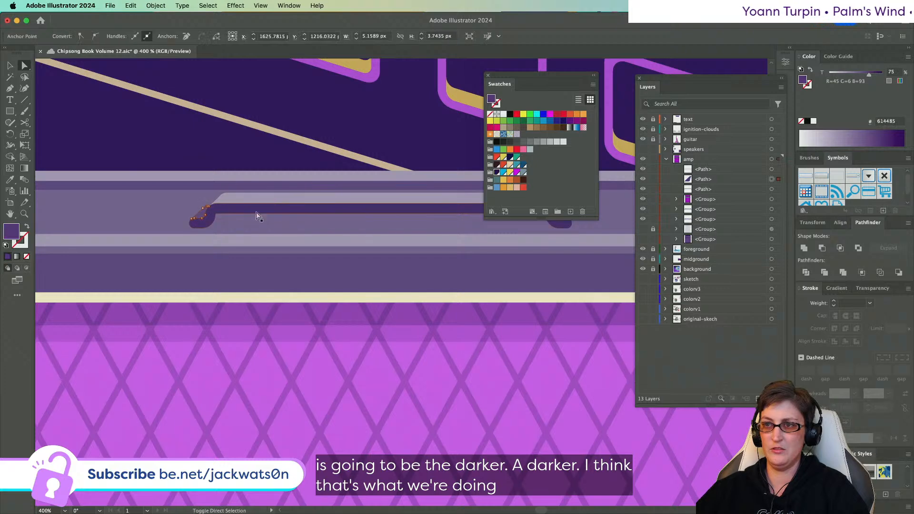
scroll(198, 208, up, 2)
key(v)
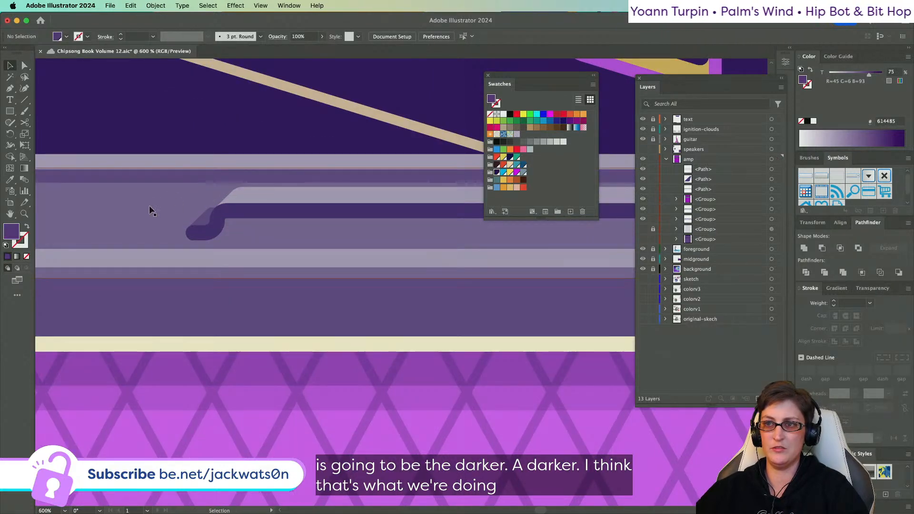
click(200, 218)
shift+click(287, 216)
key(super+c)
key(super+f)
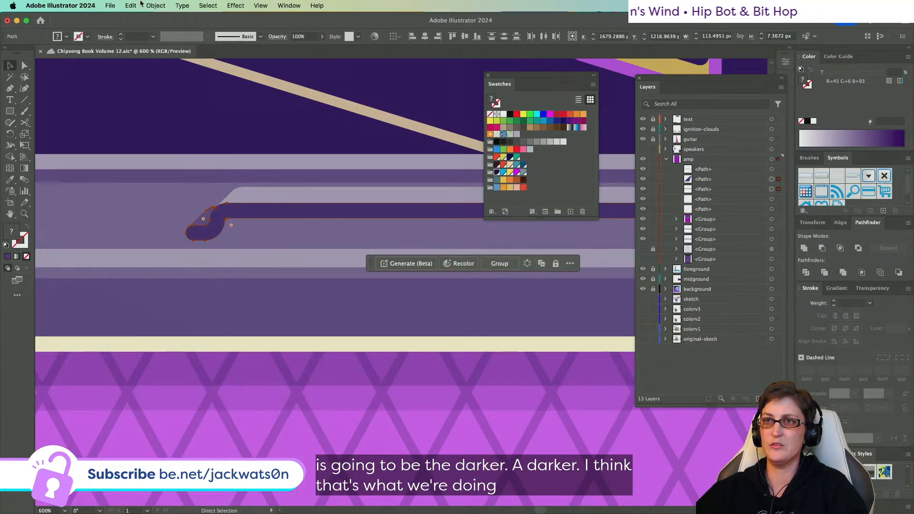
- Reflect the copied connecting shape and front handle horizontally to mirror the connector at the handle's opposite end
click(156, 5)
mouse_move(161, 20)
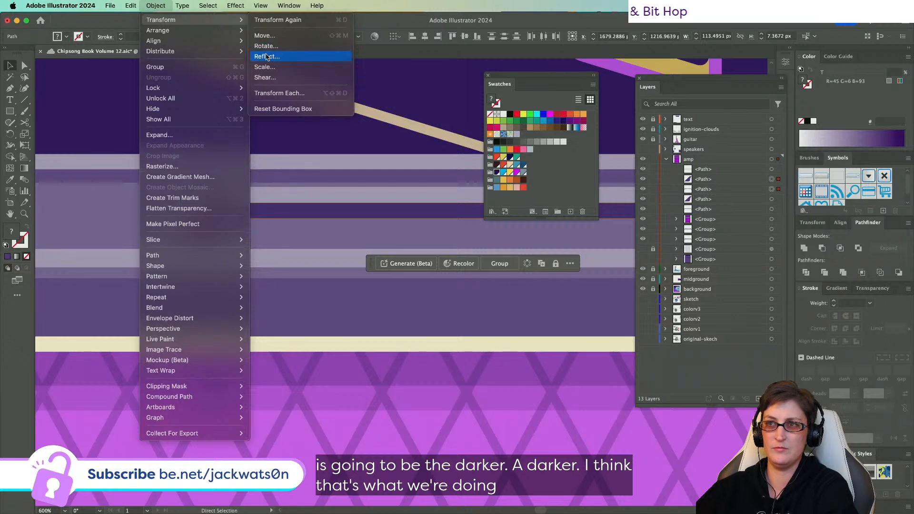
click(267, 56)
key(Return)
key(super+shift+a)
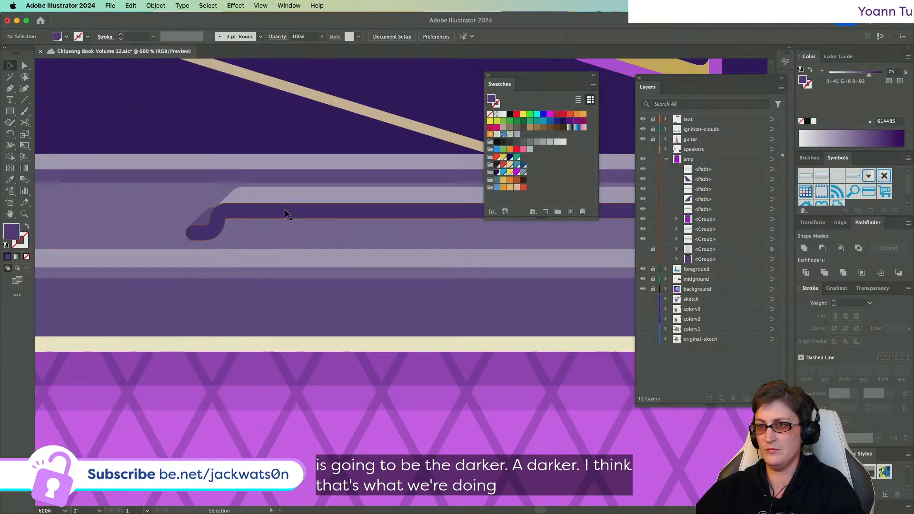
- Delete the surplus duplicate of the front handle, keeping the mirrored connecting shape
click(285, 213)
key(Delete)
scroll(284, 212, right, 8)
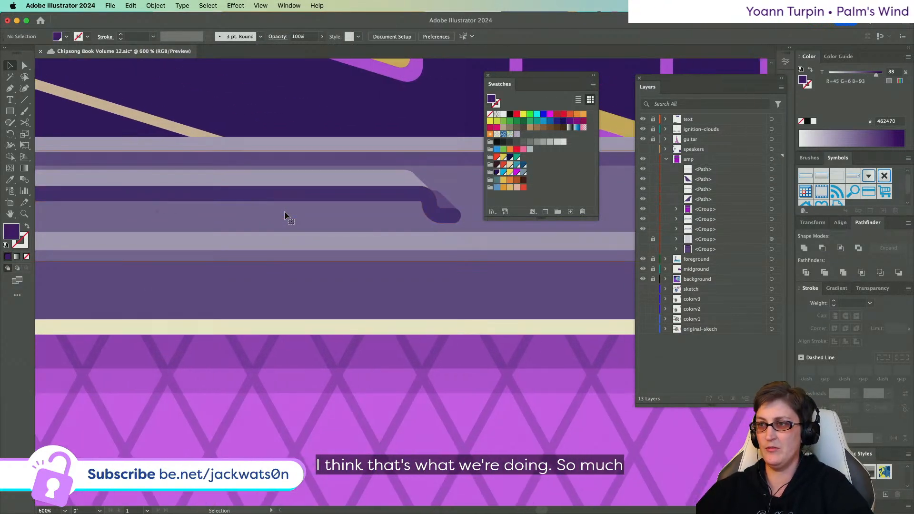
- Duplicate the handle's light upper bar slightly lower and stack the copy behind the handle as a shadow shape
scroll(278, 211, left, 3)
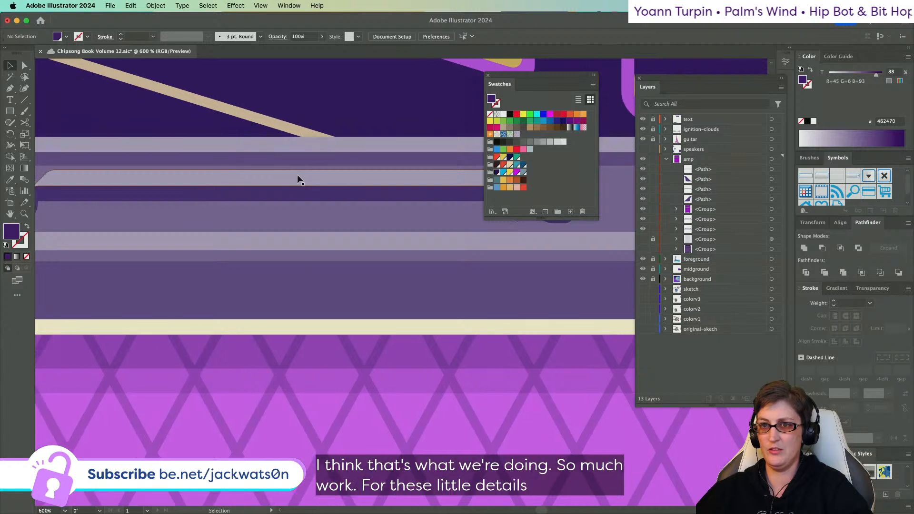
scroll(299, 179, down, 1)
key(a)
click(300, 180)
drag(299, 179, 304, 196)
key(super+x)
click(415, 204)
key(super+b)
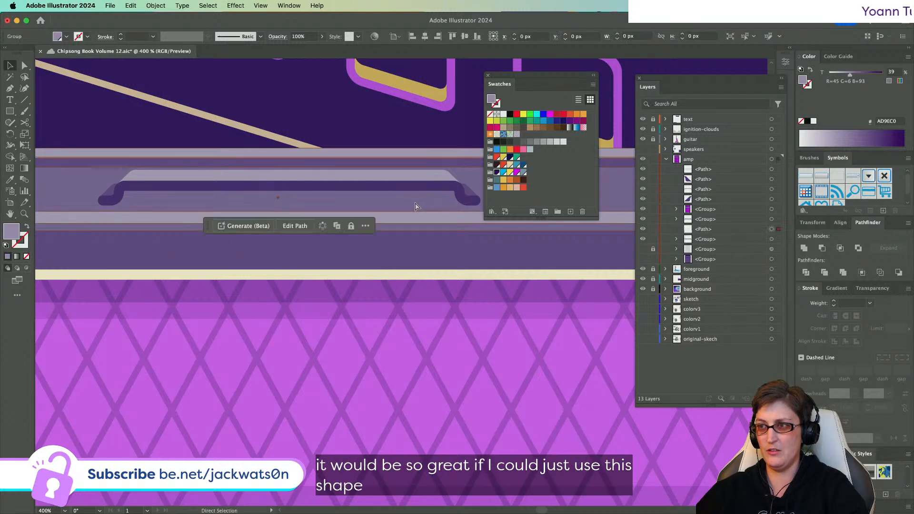
- Set the shadow bar's fill to a 74% tint, #644787, widen it on both sides and lower its upper edge
key(v)
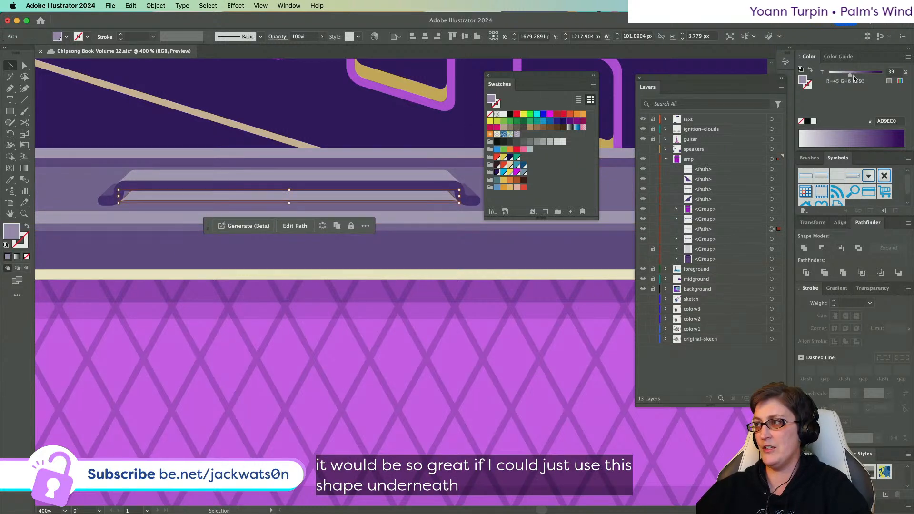
drag(854, 78, 864, 77)
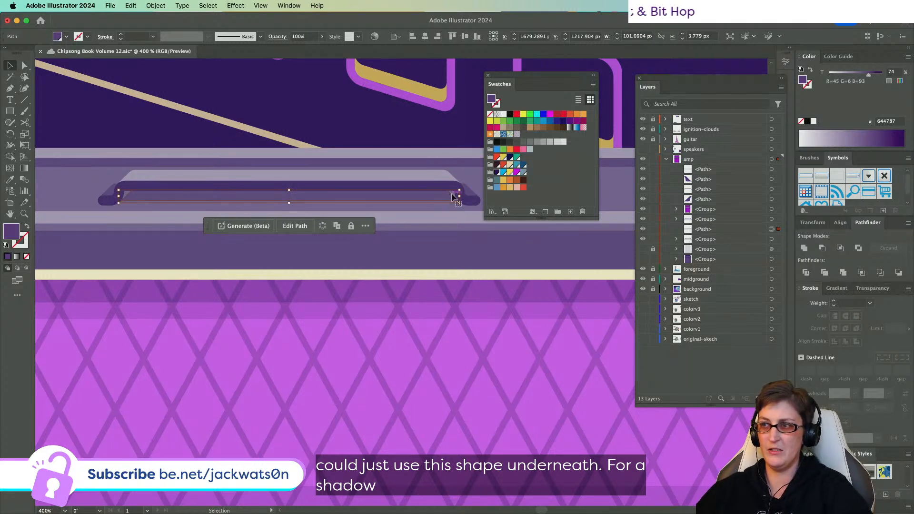
drag(459, 196, 468, 196)
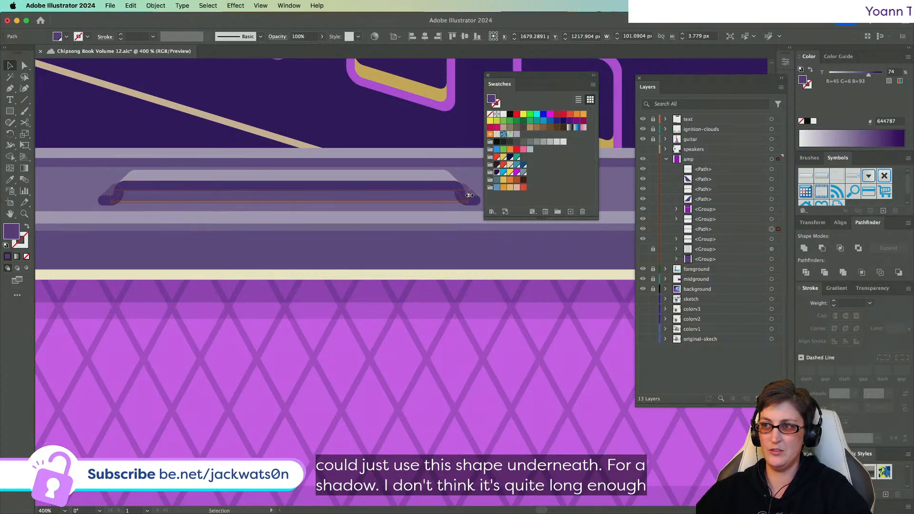
drag(290, 190, 290, 195)
key(super+shift+a)
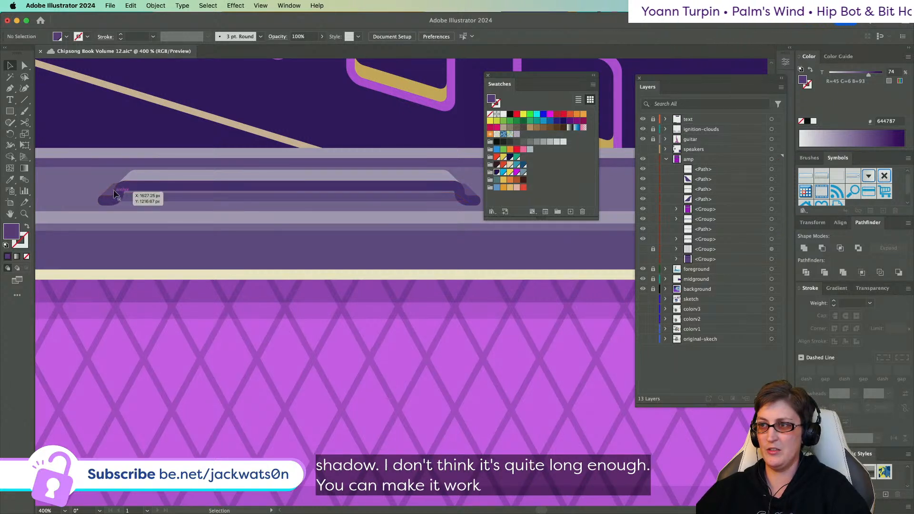
- Extend the handle's shadow bar slightly downward to a height of about 3.37 px
click(295, 202)
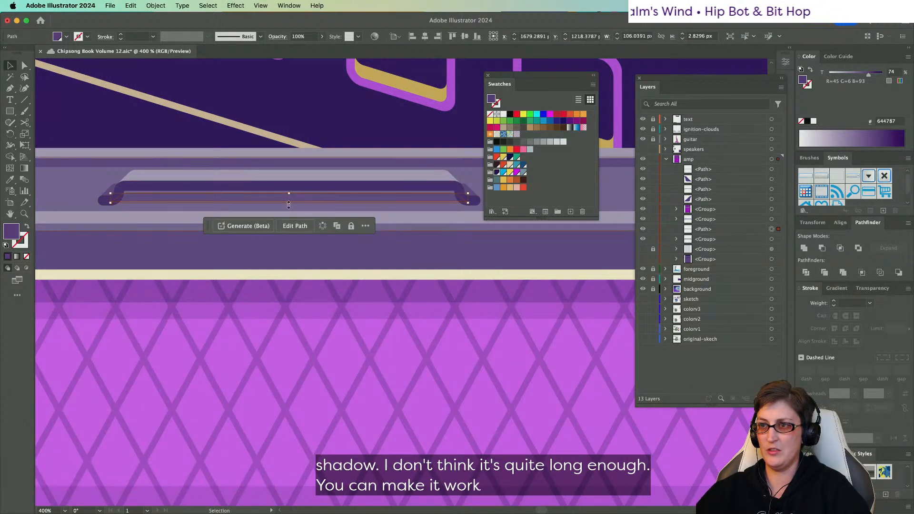
drag(289, 205, 289, 206)
key(shift+super+a)
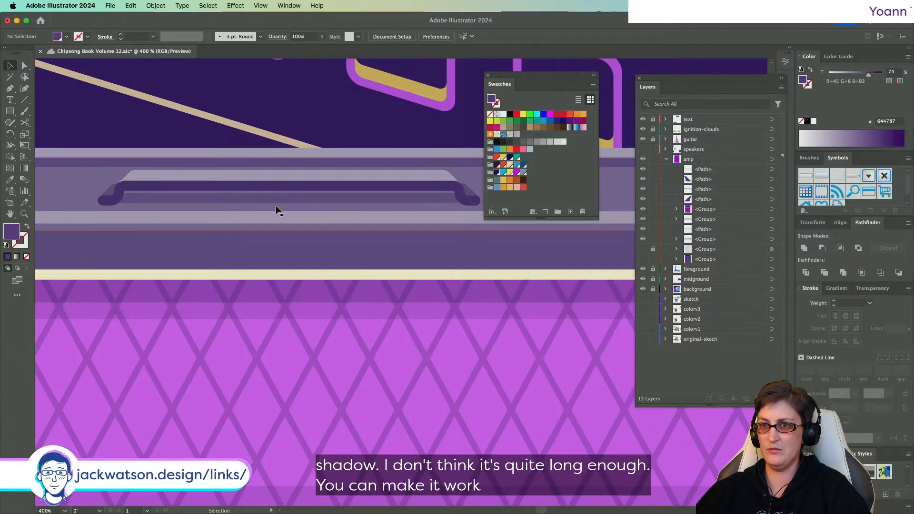
scroll(278, 208, down, 3)
scroll(245, 200, up, 2)
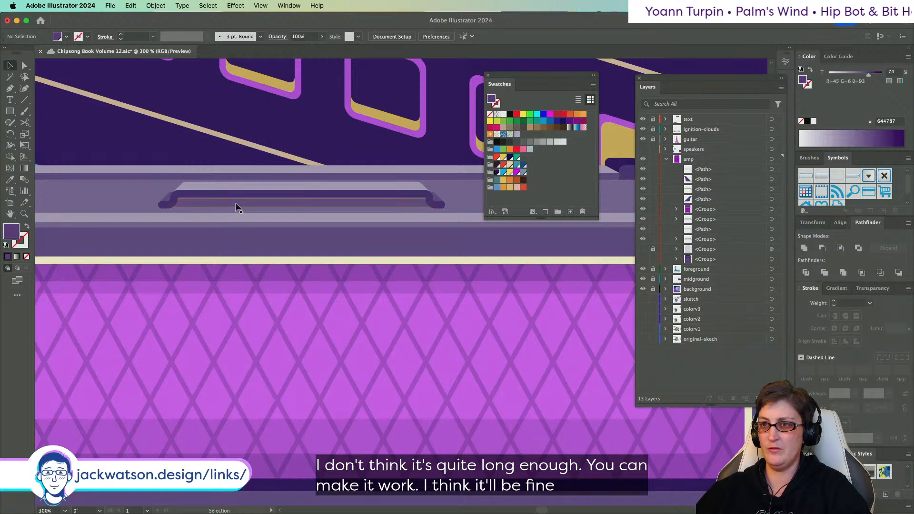
- Select the shadow bar, light upper bar, front handle and connecting shapes and group them as one lid handle
click(235, 202)
scroll(378, 195, up, 1)
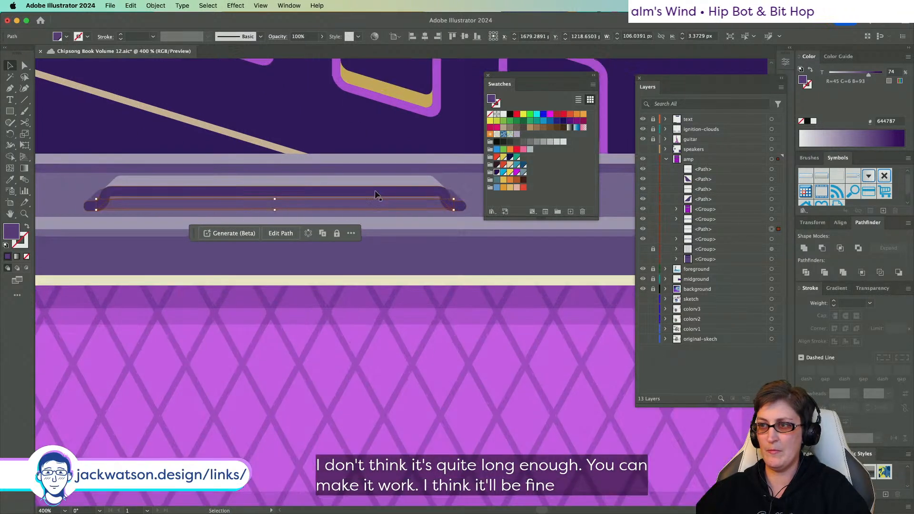
shift+click(104, 195)
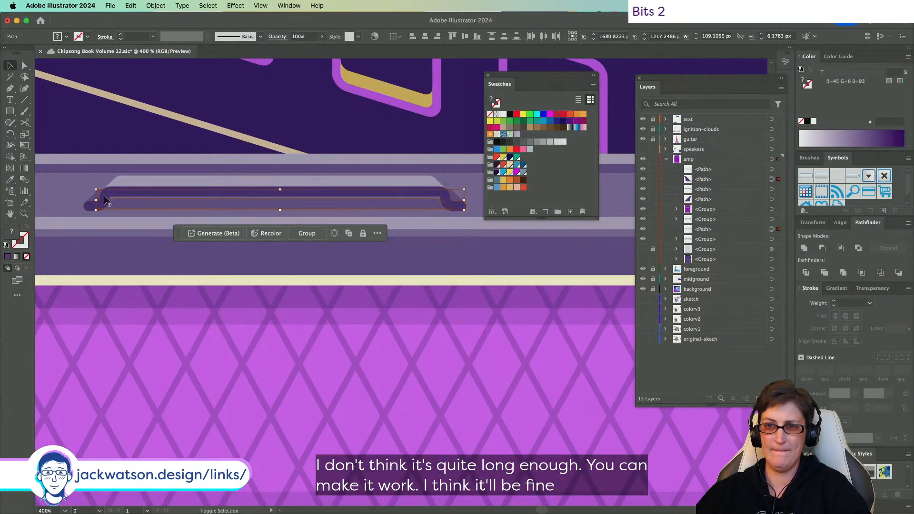
shift+click(87, 205)
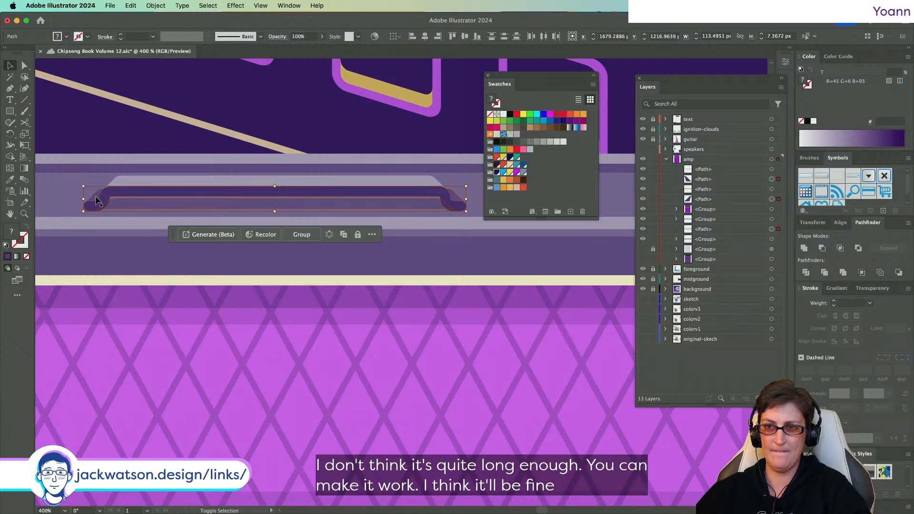
key(a)
key(super+g)
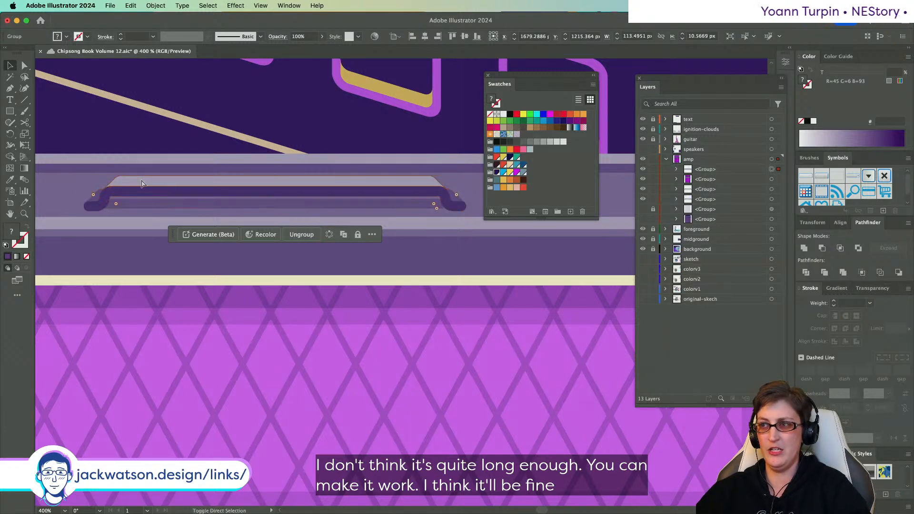
key(super+shift+a)
scroll(137, 182, down, 4)
scroll(138, 182, left, 5)
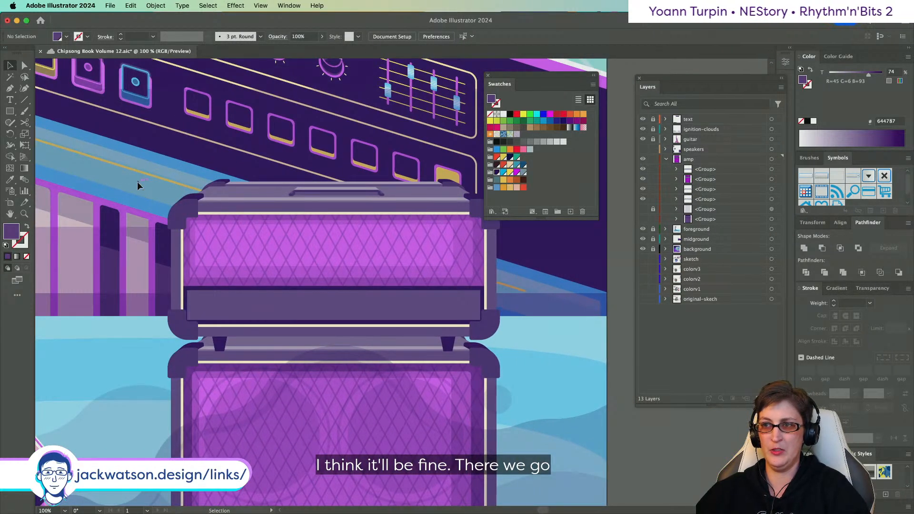
- Delete the 17% opacity overlay group and the other leftover group at the bottom of the amp layer
scroll(137, 185, down, 3)
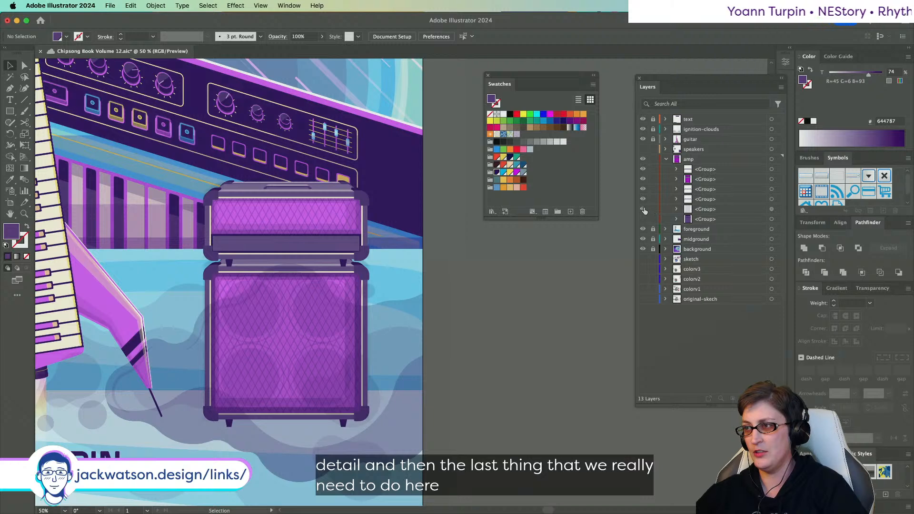
click(772, 209)
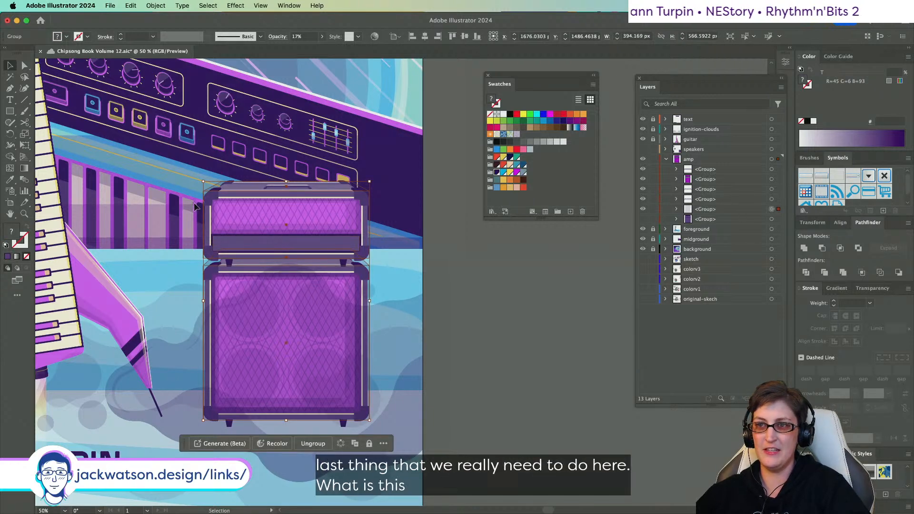
scroll(193, 202, up, 2)
key(Delete)
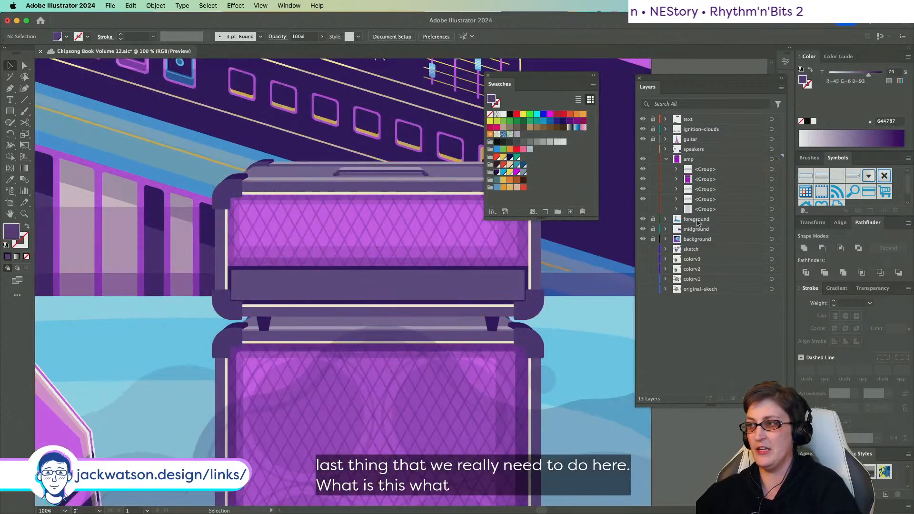
click(643, 149)
click(720, 209)
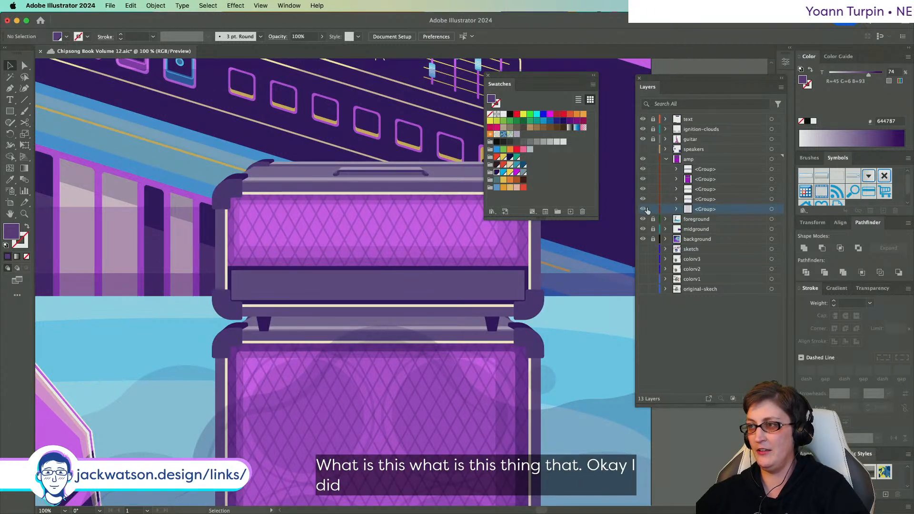
key(Delete)
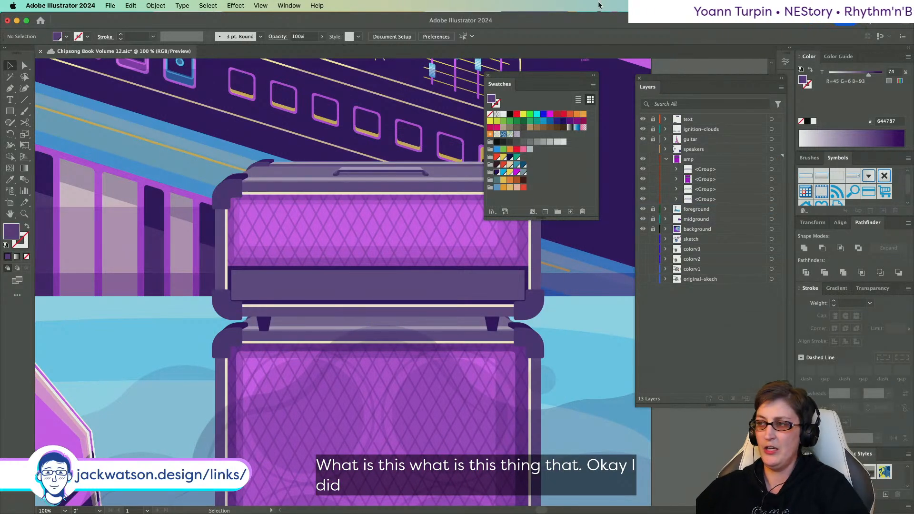
- Show the sketch layer and locate the spare synth control artwork above the artboard
scroll(417, 229, down, 2)
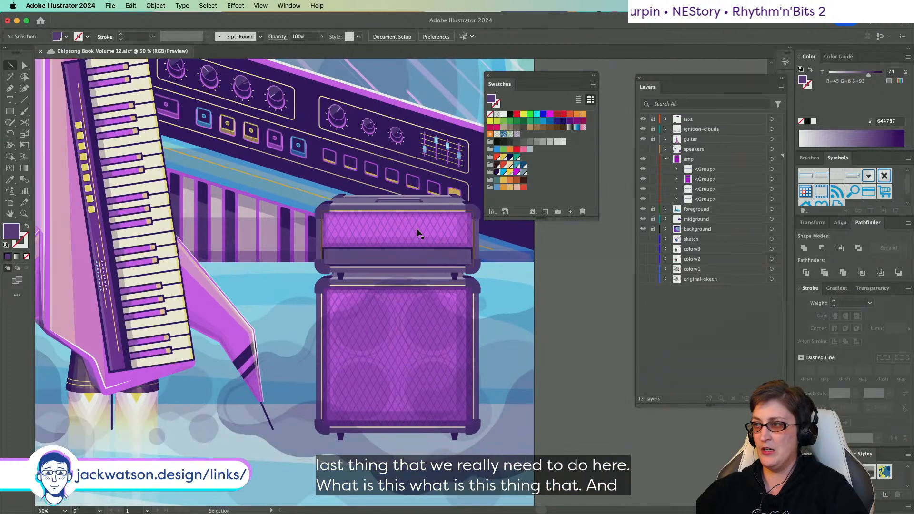
scroll(305, 161, down, 1)
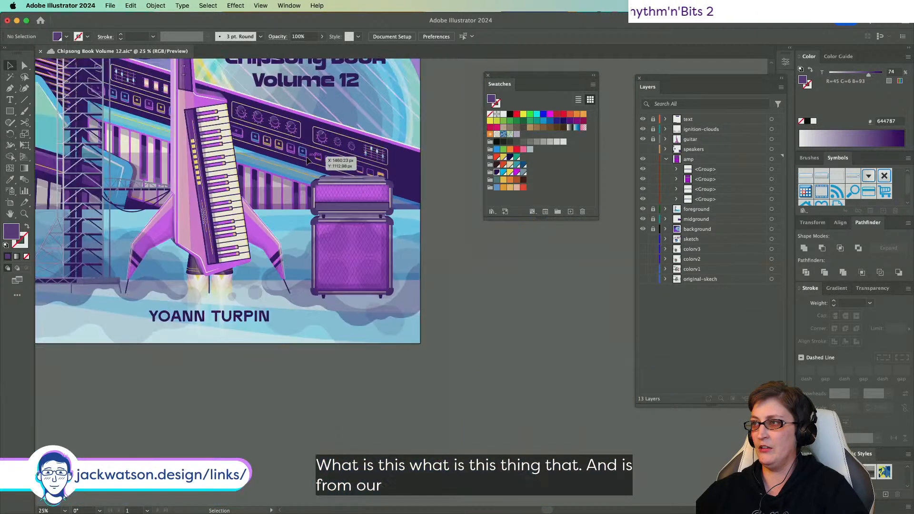
scroll(307, 161, up, 5)
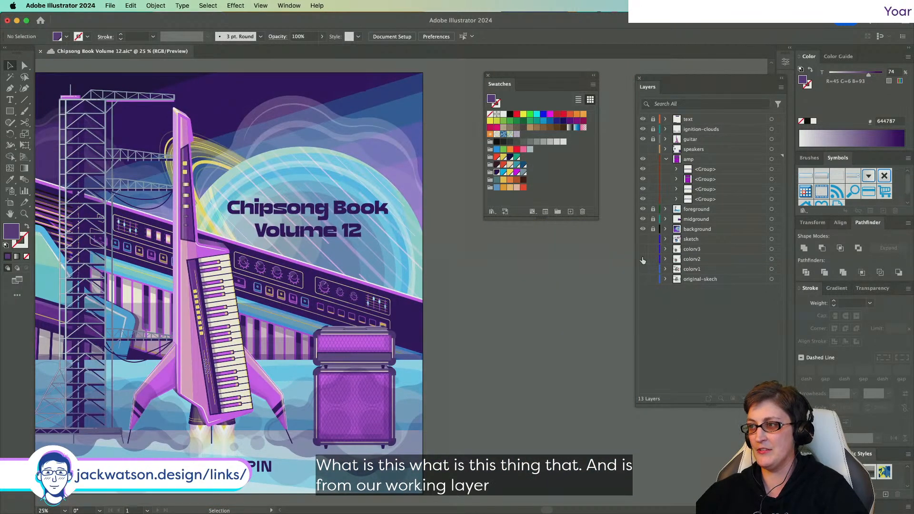
scroll(333, 210, down, 3)
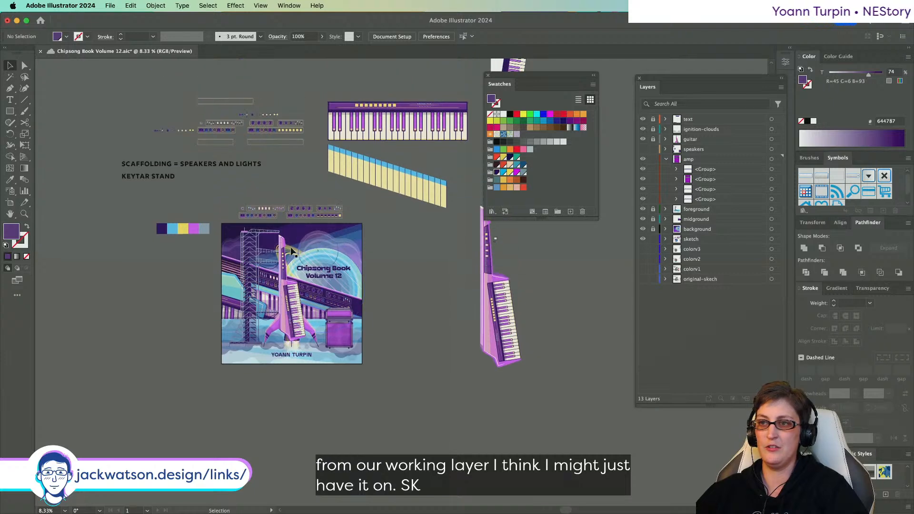
scroll(269, 200, up, 4)
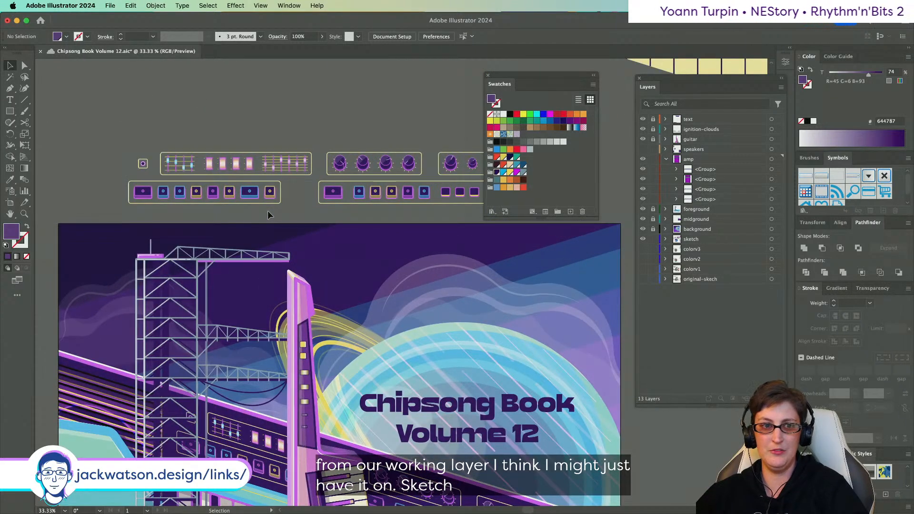
scroll(268, 210, up, 5)
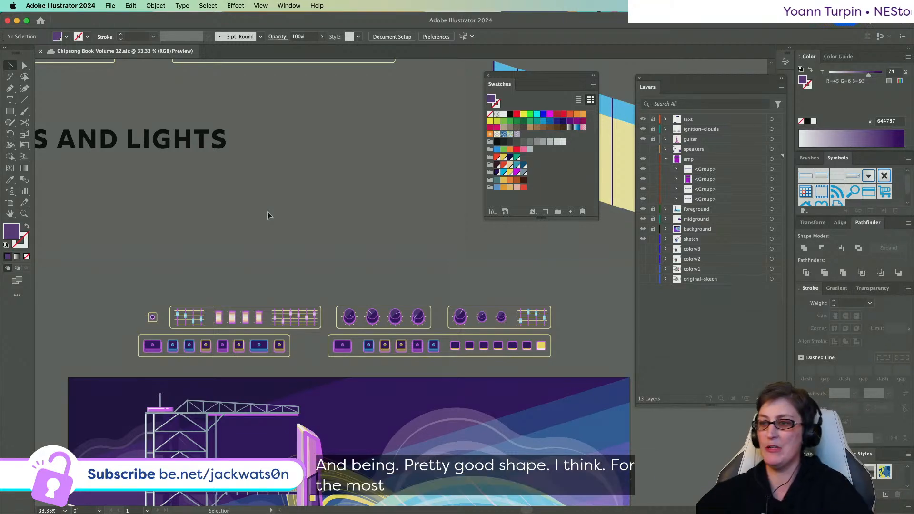
scroll(324, 299, down, 3)
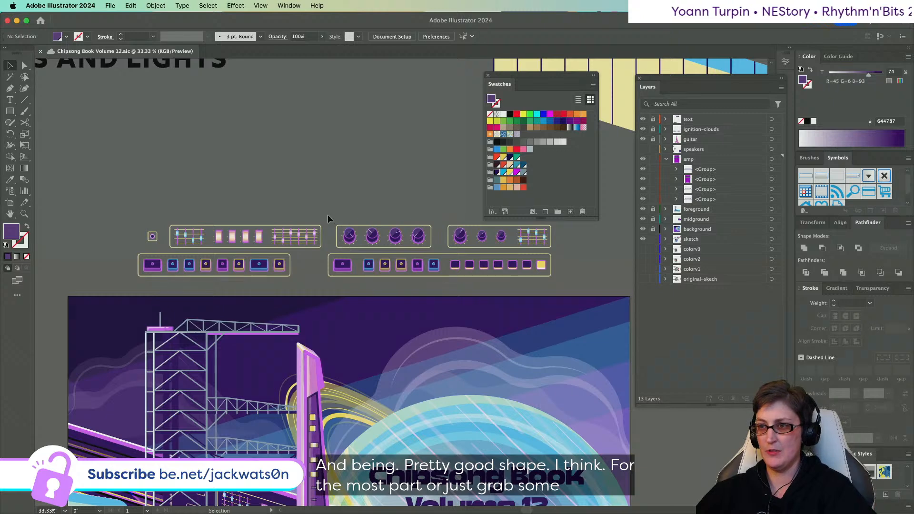
- Isolate the spare control group, copy its outlined four-knob panel, and leave isolation
click(438, 247)
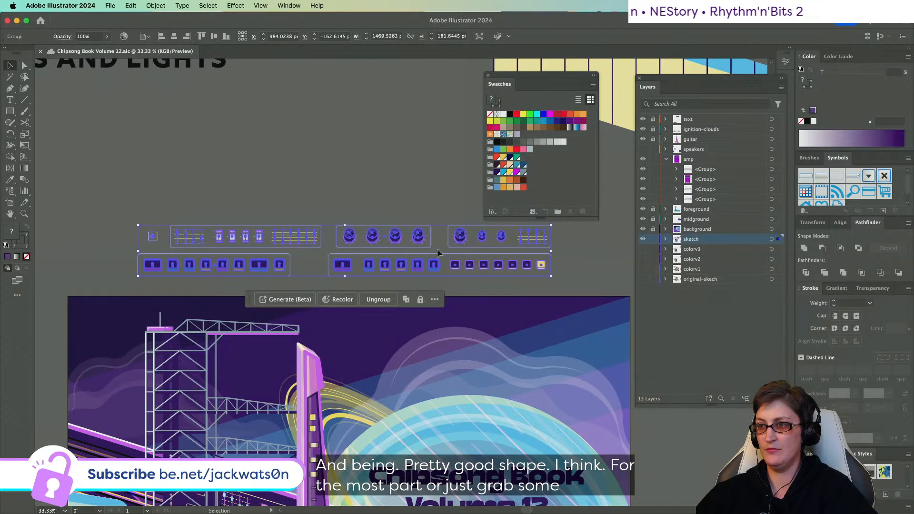
double_click(341, 216)
click(420, 245)
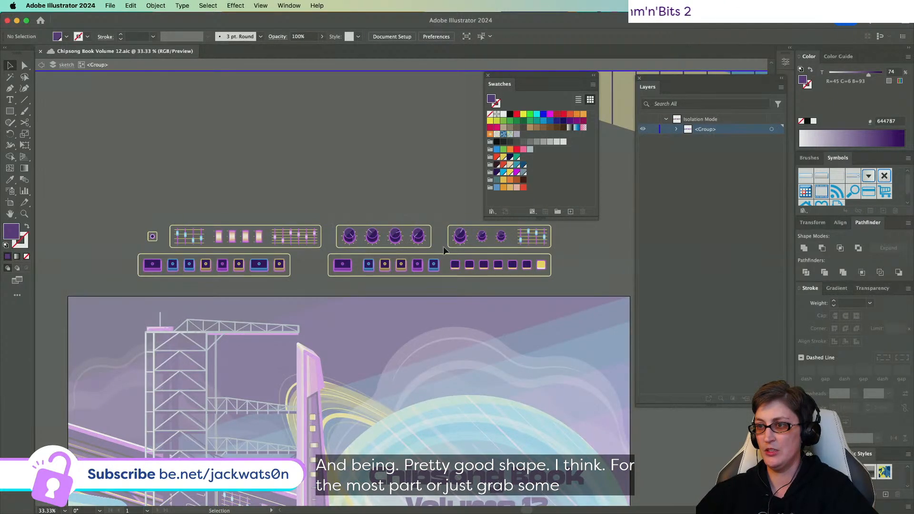
click(41, 65)
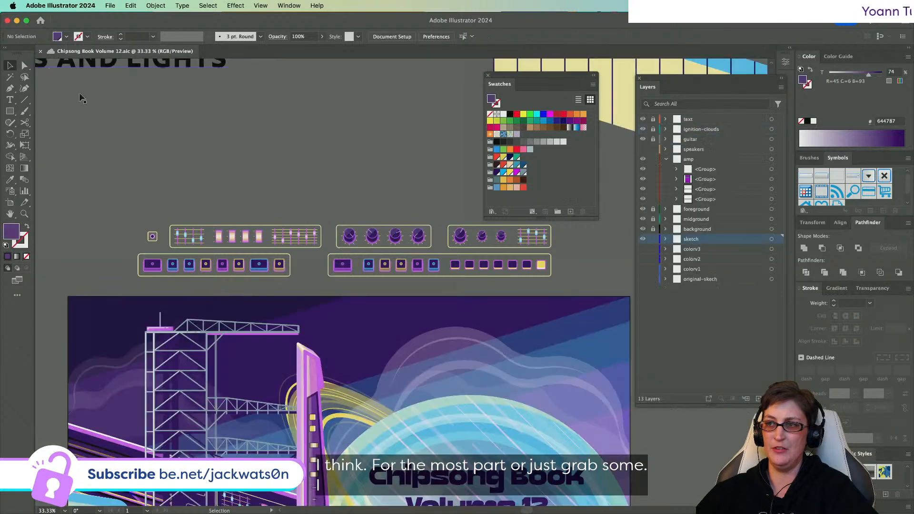
- Paste the outlined four-knob panel into the amp layer and move it over the amp head's lower strip
scroll(138, 142, down, 8)
scroll(138, 142, right, 4)
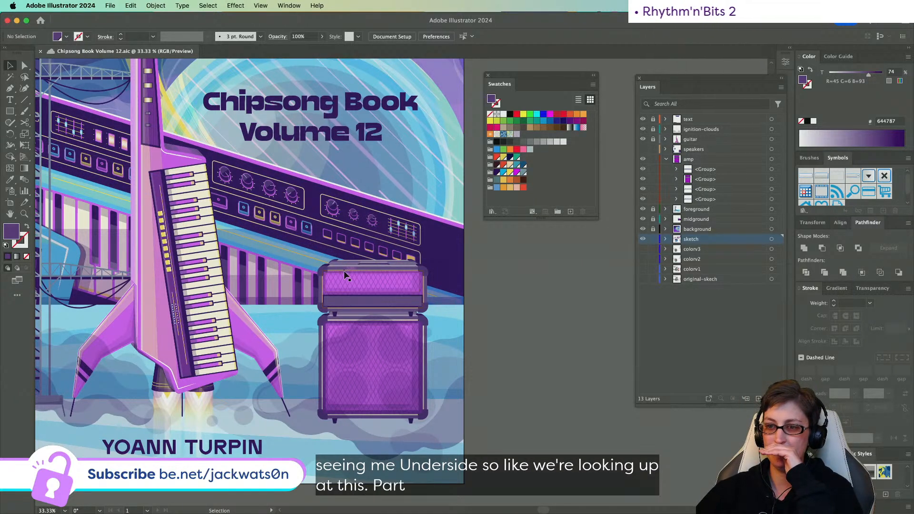
scroll(343, 270, up, 3)
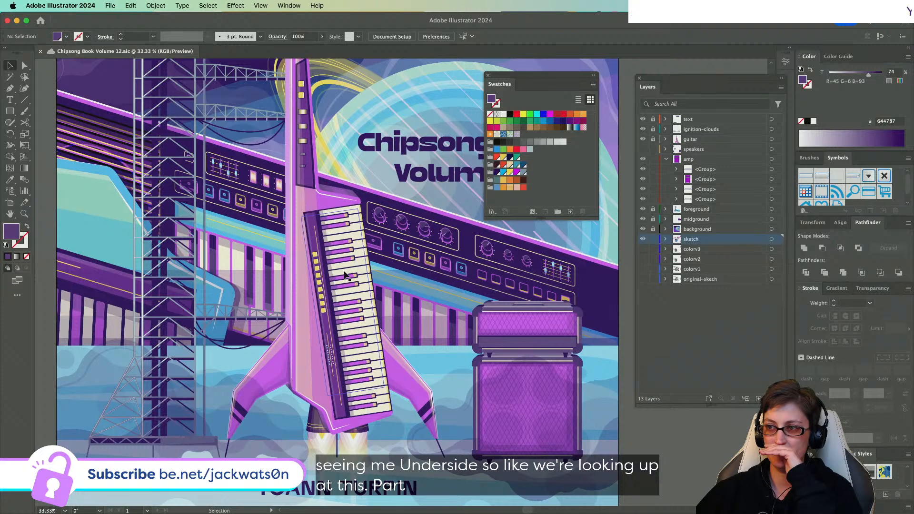
scroll(346, 276, down, 3)
scroll(428, 305, right, 5)
scroll(432, 309, up, 2)
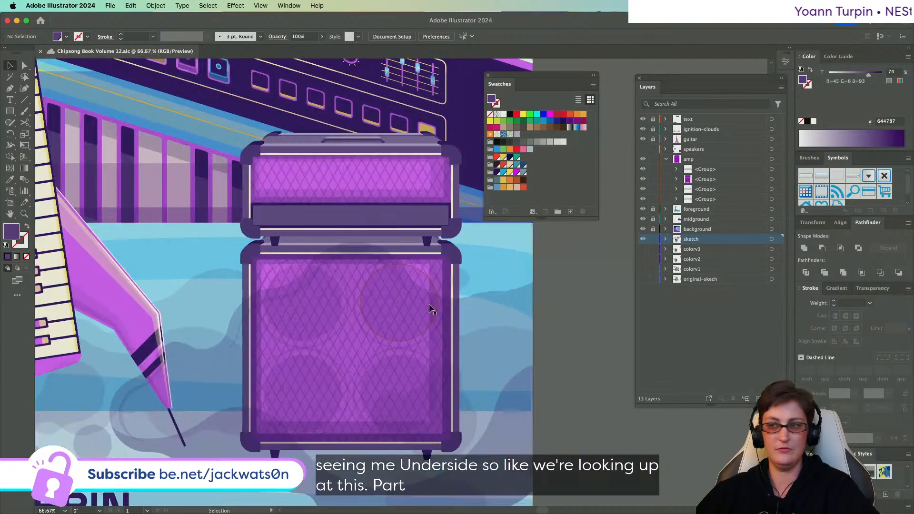
scroll(342, 202, up, 1)
key(super+v)
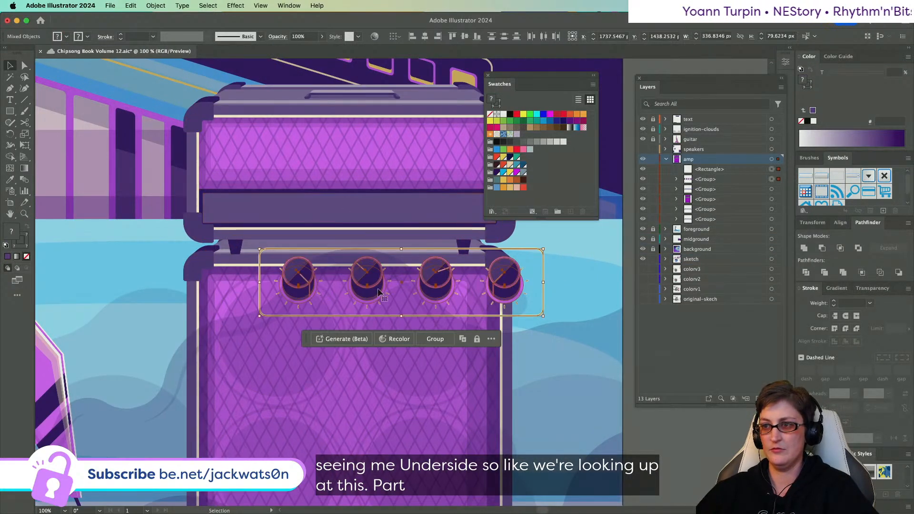
drag(374, 290, 328, 216)
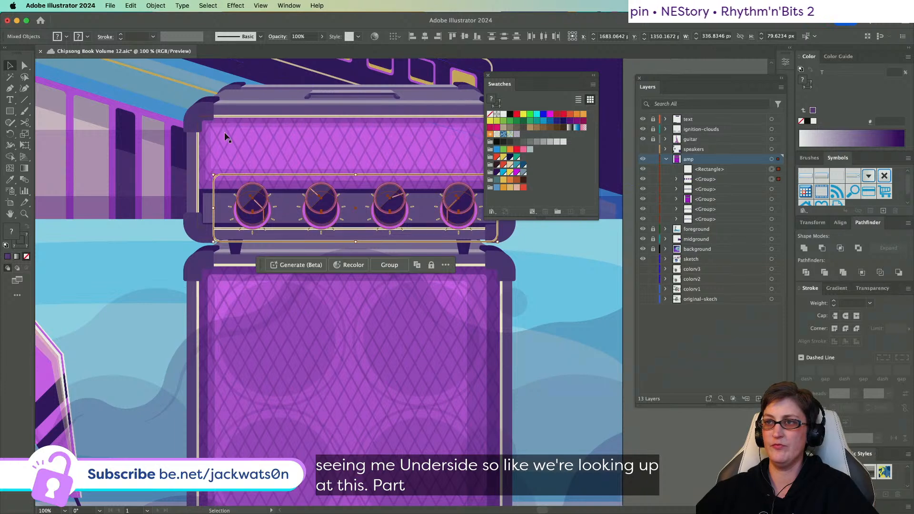
- Try reflecting the four-knob panel across the horizontal axis
scroll(225, 132, down, 3)
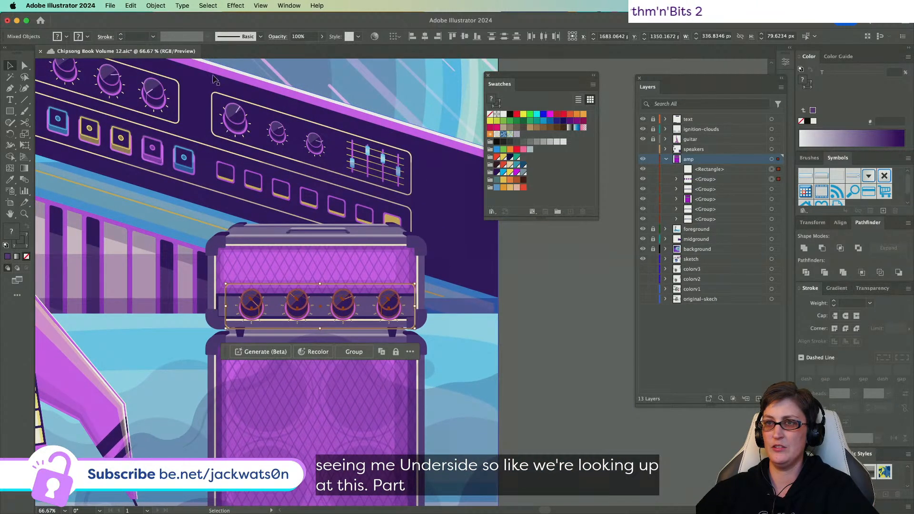
click(156, 6)
mouse_move(162, 15)
click(300, 65)
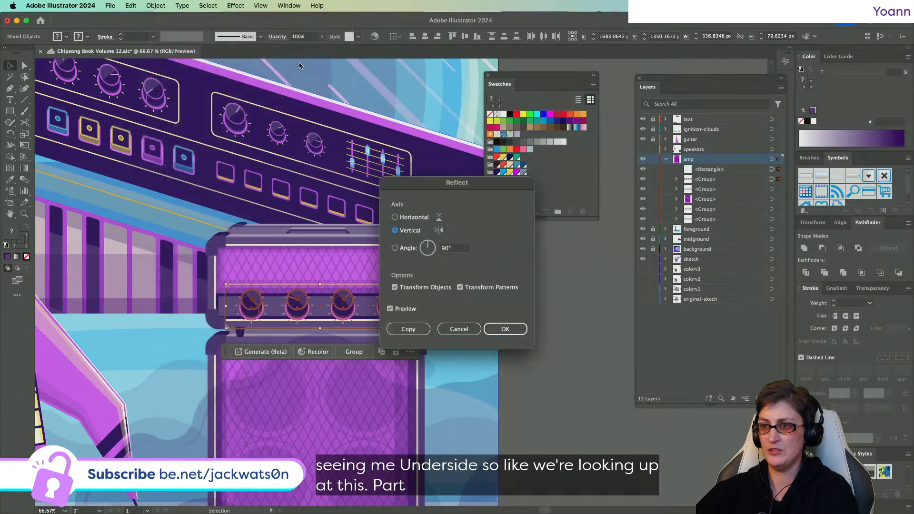
click(414, 218)
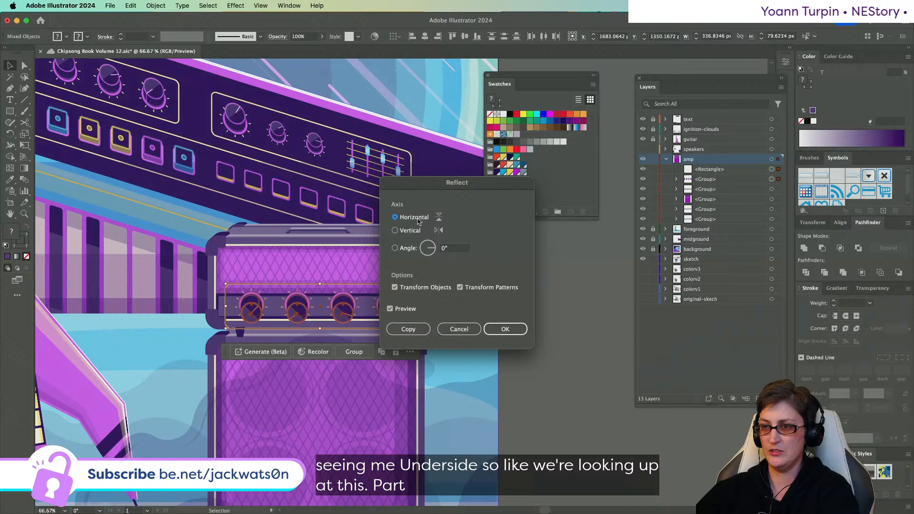
key(Return)
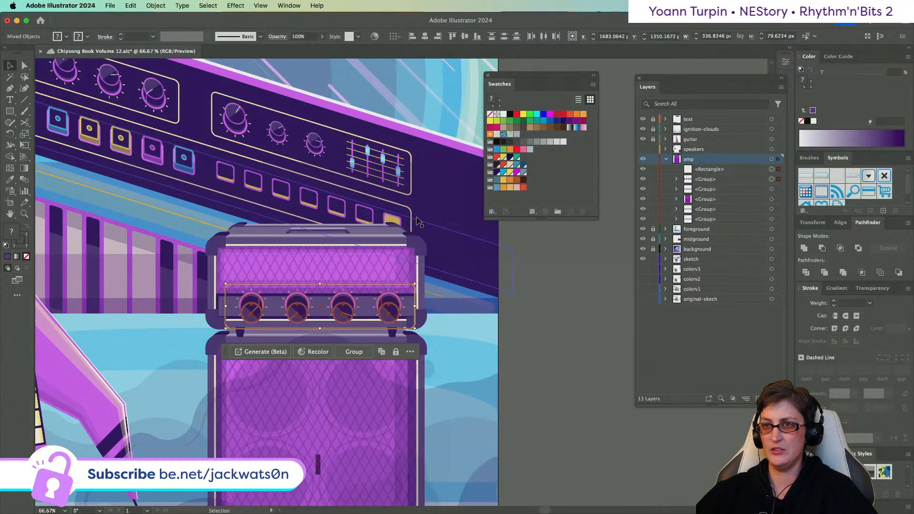
scroll(414, 221, up, 3)
scroll(414, 221, left, 2)
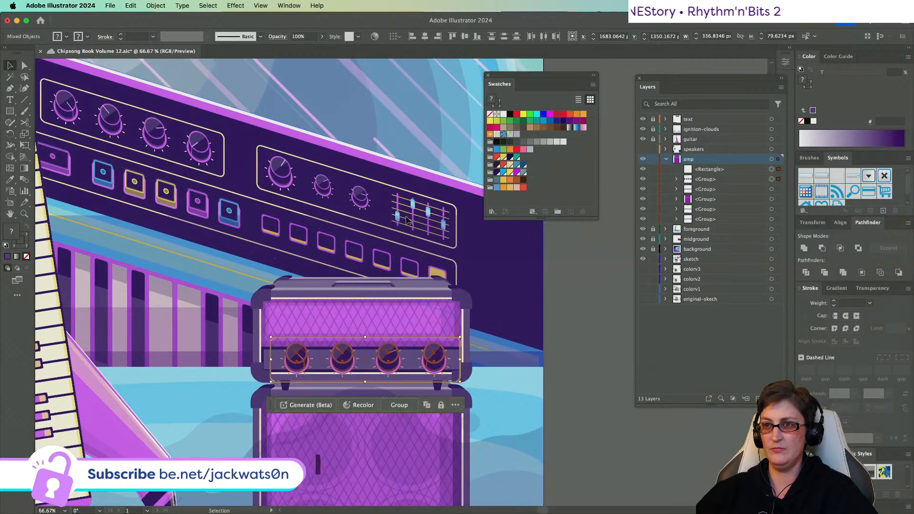
- Scale the four-knob panel down to fit inside the amp head's lower strip, near the strip's left end
scroll(407, 220, left, 2)
scroll(407, 220, down, 1)
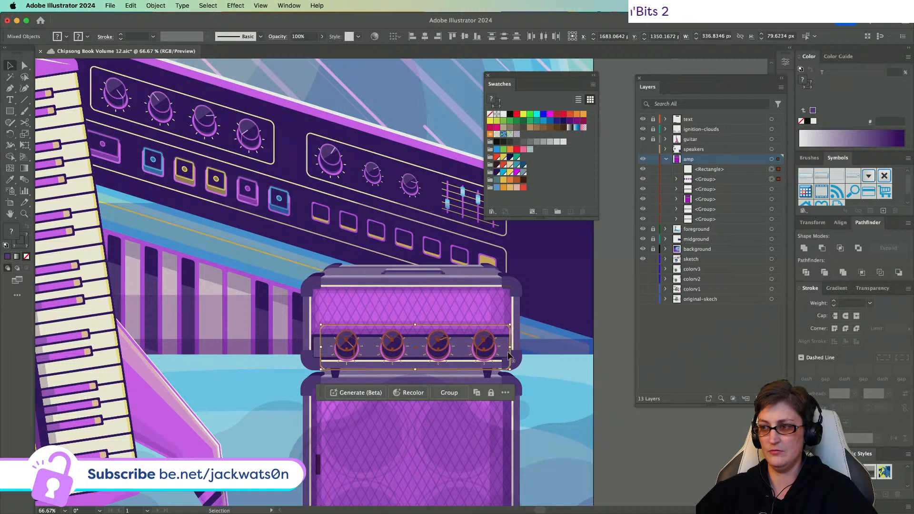
drag(508, 354, 407, 347)
key(super+shift+a)
scroll(431, 349, down, 3)
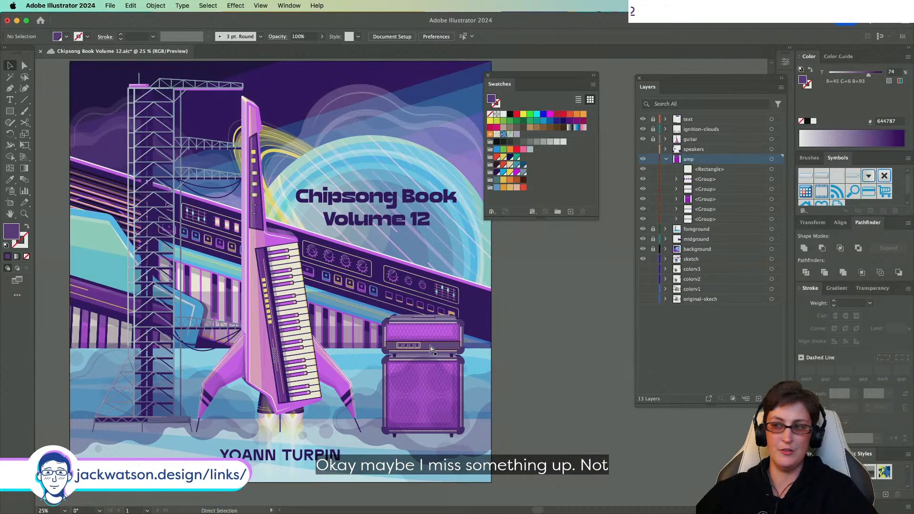
- Delete the scaled four-knob panel from the amp head's lower strip
click(431, 349)
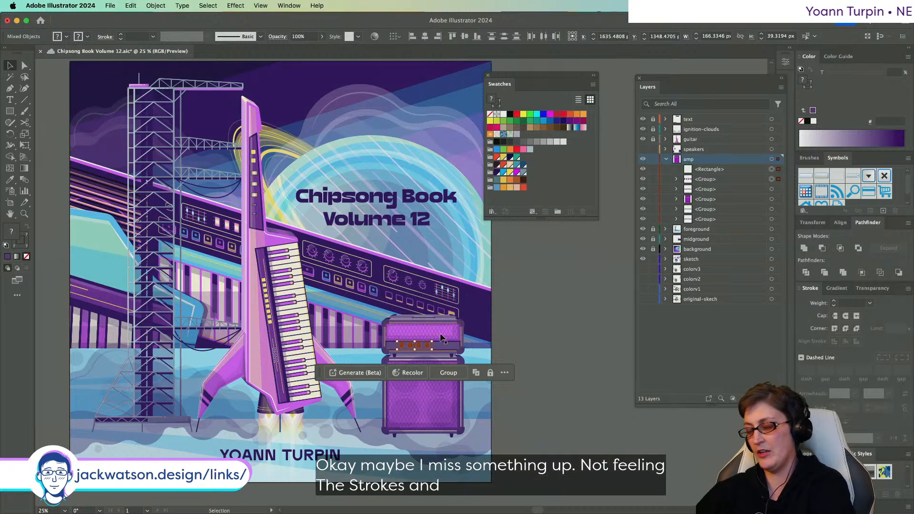
key(Delete)
scroll(423, 336, left, 2)
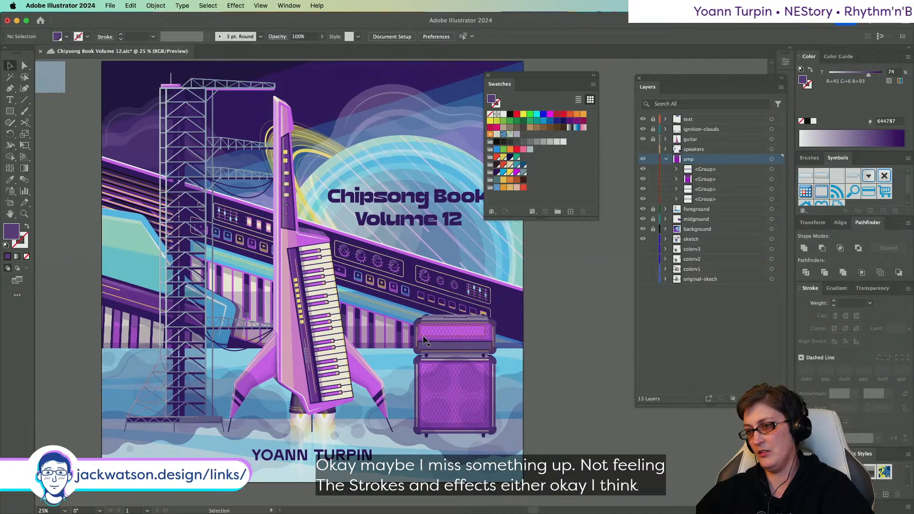
scroll(422, 335, up, 1)
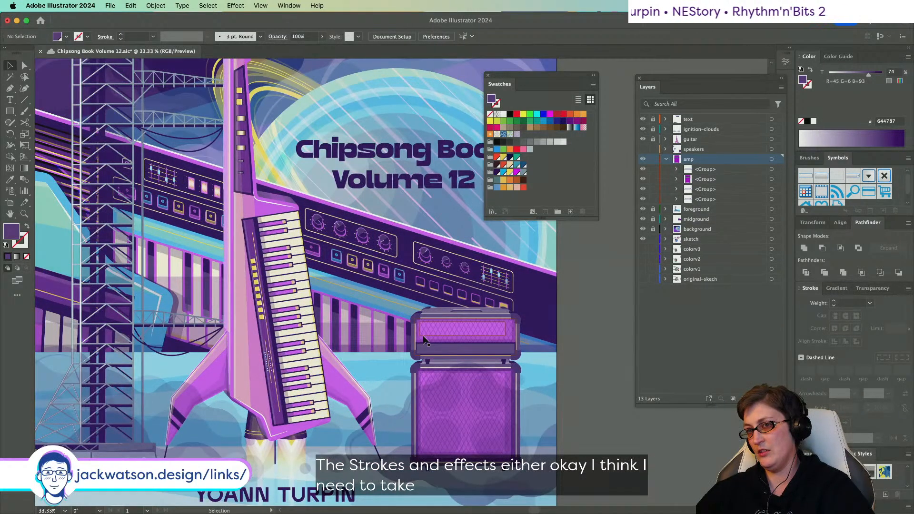
scroll(424, 340, down, 2)
scroll(423, 335, down, 3)
scroll(423, 335, left, 1)
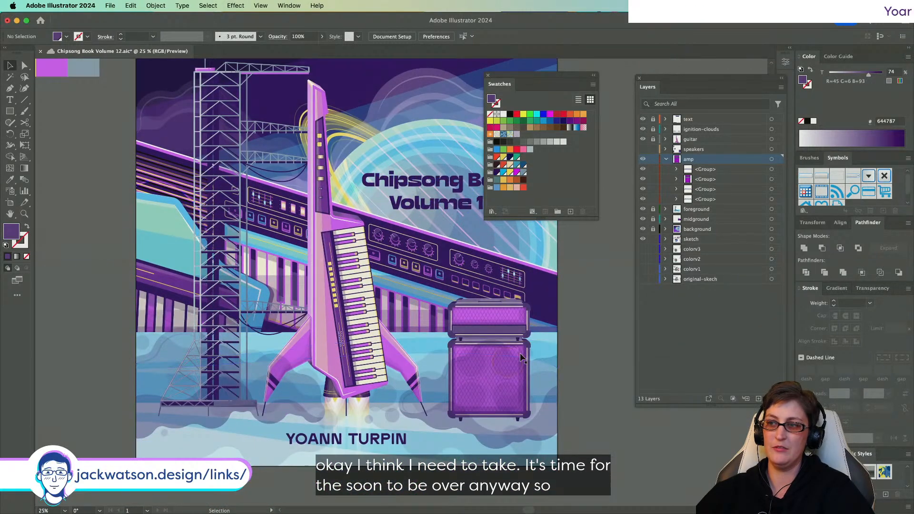
- Examine the perspective of the background synth's knobs and buttons against the amp in the full illustration
scroll(540, 347, right, 1)
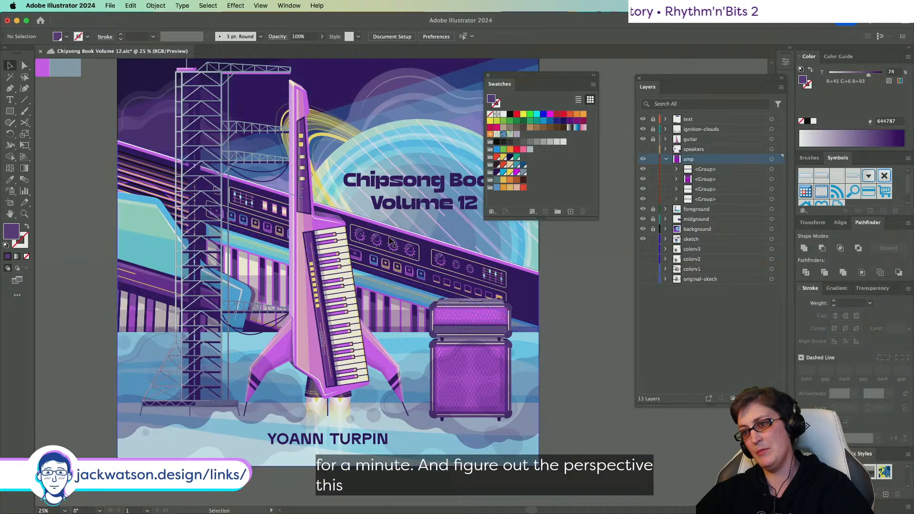
scroll(379, 246, up, 1)
scroll(376, 243, down, 1)
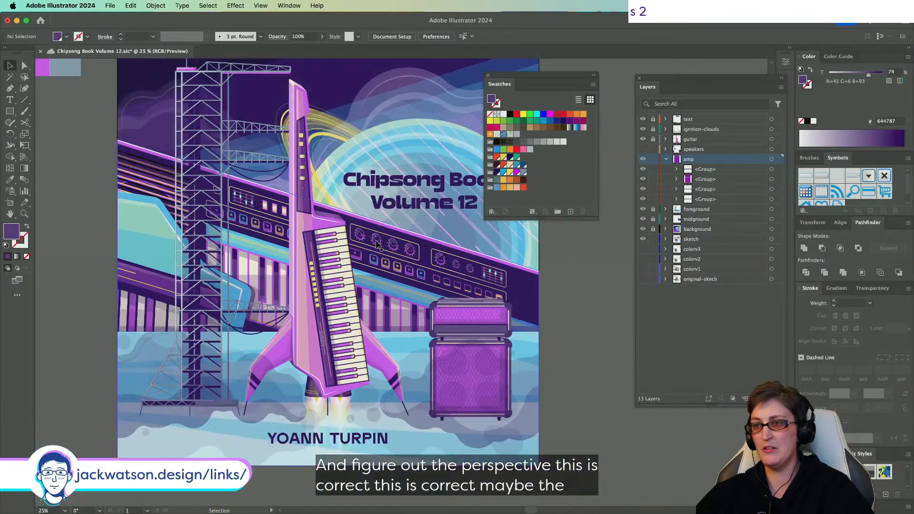
scroll(376, 244, up, 4)
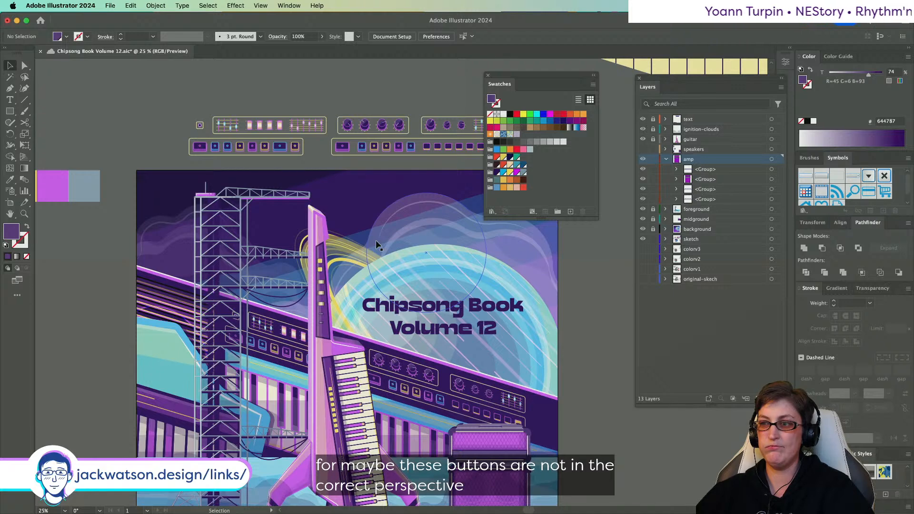
scroll(375, 240, down, 5)
scroll(376, 244, down, 2)
scroll(376, 244, right, 1)
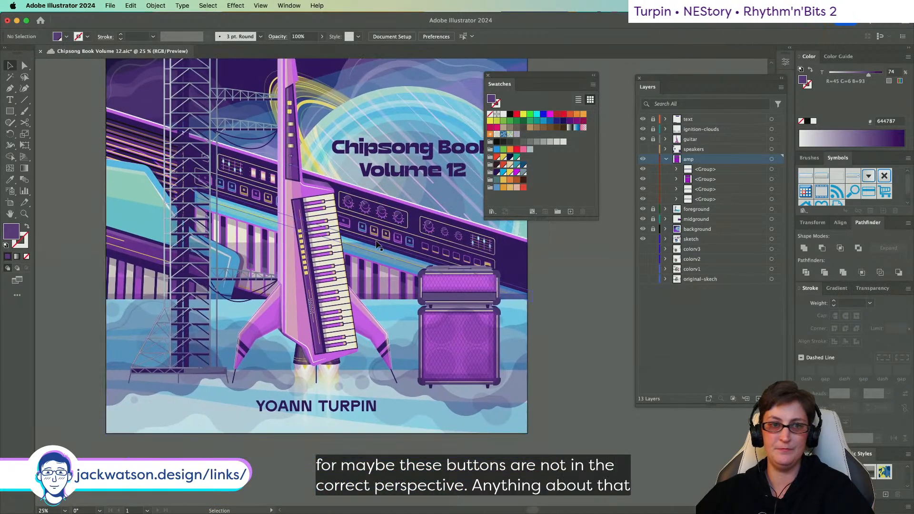
scroll(376, 244, up, 1)
scroll(376, 244, right, 1)
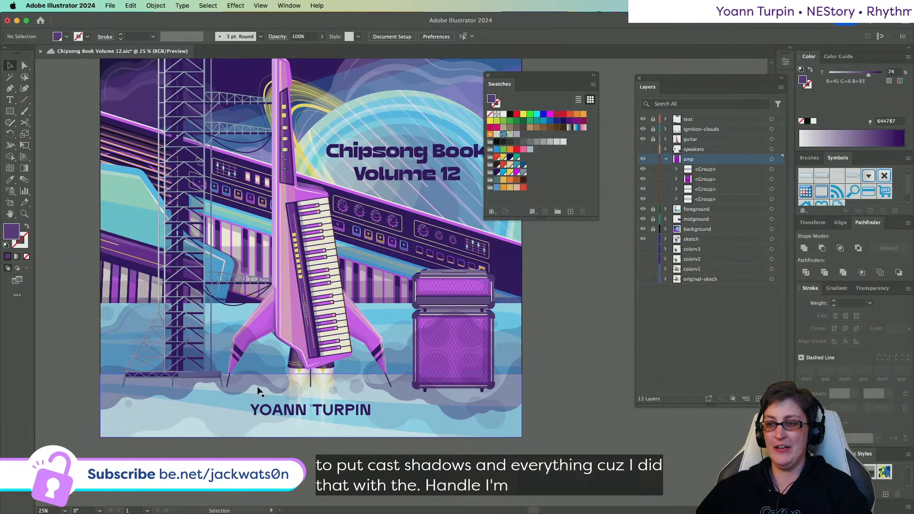
- Duplicate the "KEYTAR STAND" note directly below itself and select the copy's text
key(super+minus)
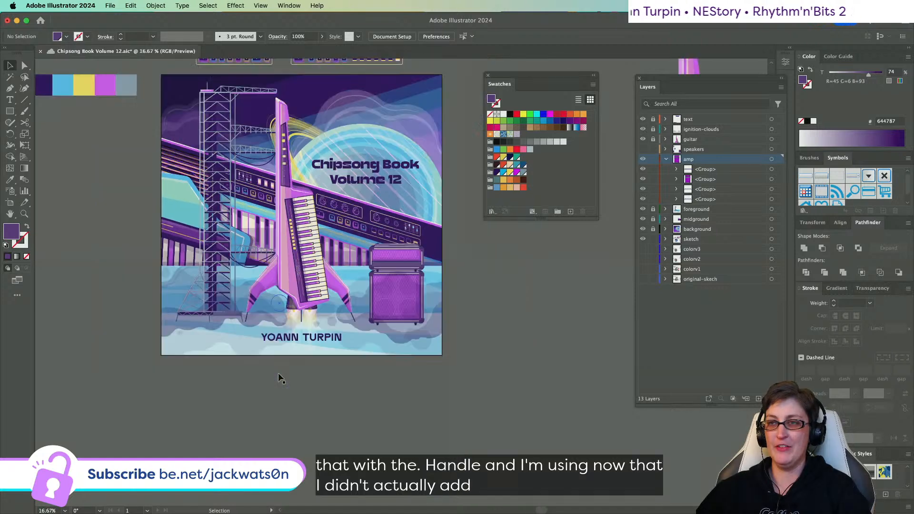
scroll(278, 373, up, 5)
scroll(278, 379, left, 3)
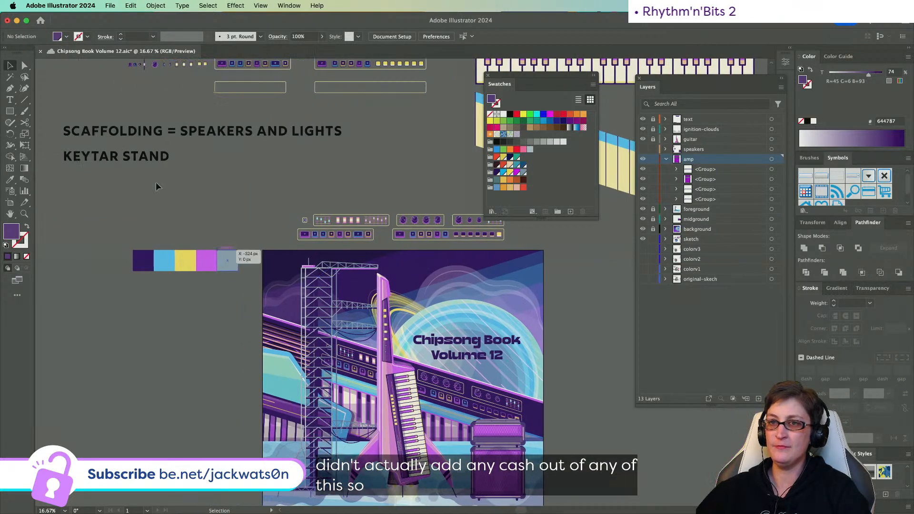
click(167, 159)
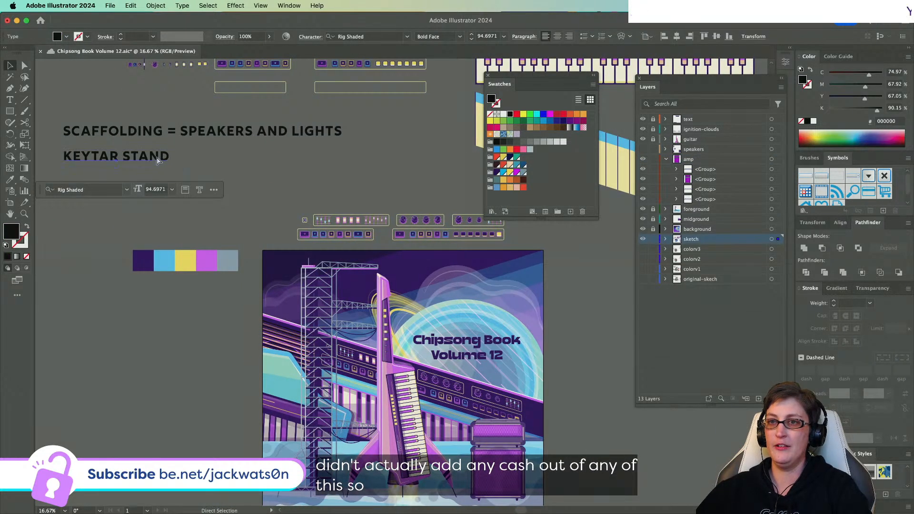
drag(156, 158, 156, 180)
triple_click(156, 179)
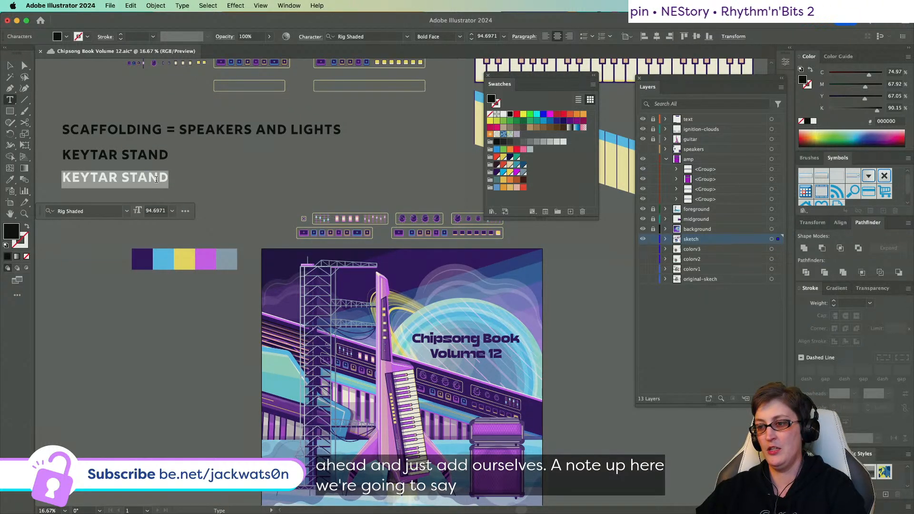
- Replace the copied note's text with "CAST SHADOWS, TEXTURE" and line it up under the notes above
text(CAST SHAS)
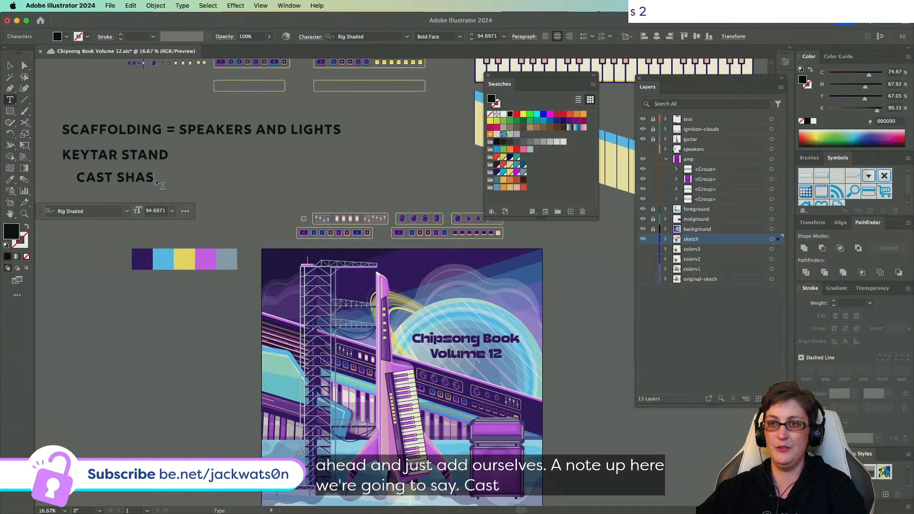
key(BackSpace)
text(DOWS,)
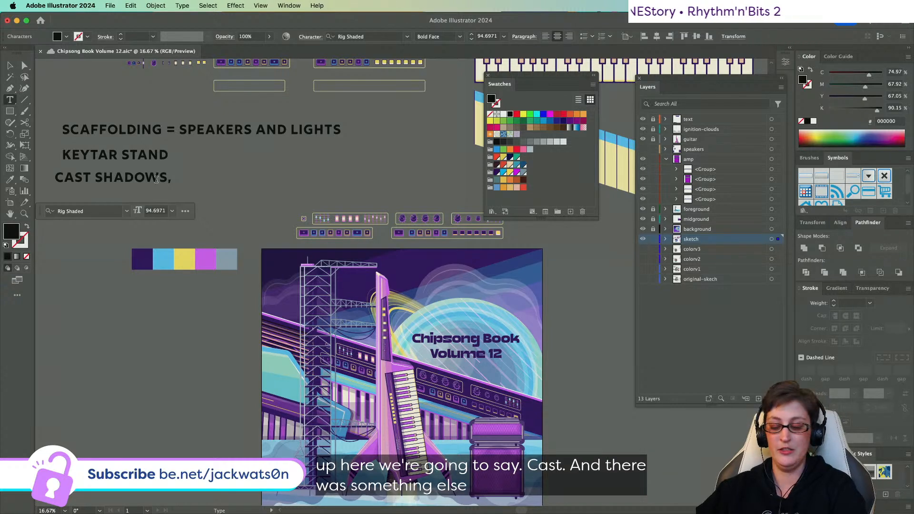
text(TEXTURE)
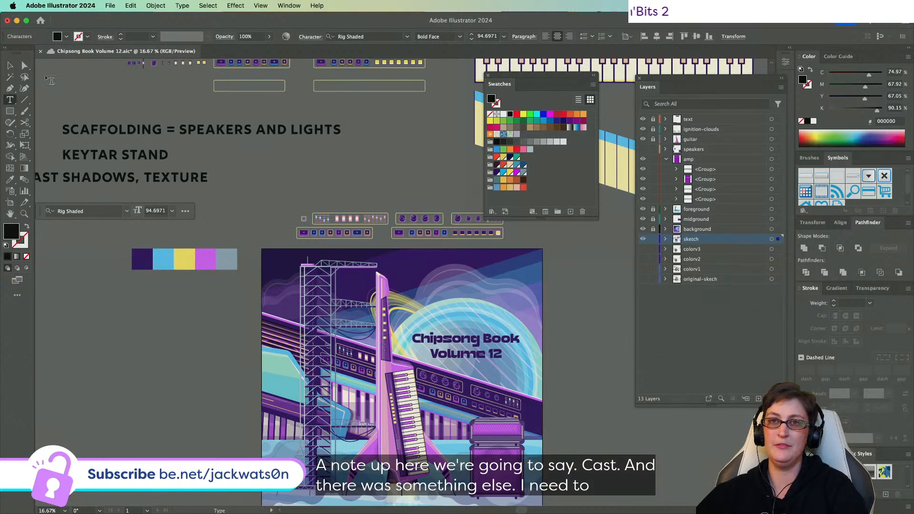
click(10, 66)
drag(159, 180, 200, 180)
key(Delete)
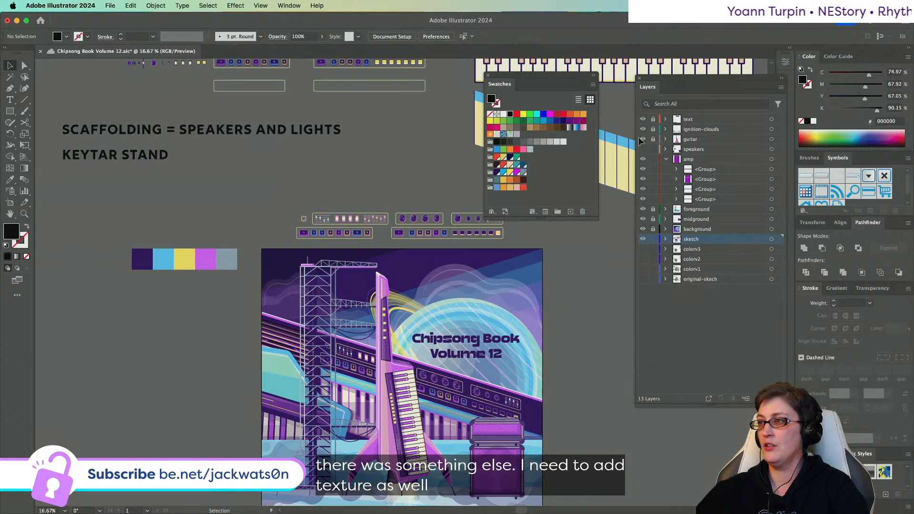
scroll(615, 207, down, 2)
scroll(615, 207, down, 2)
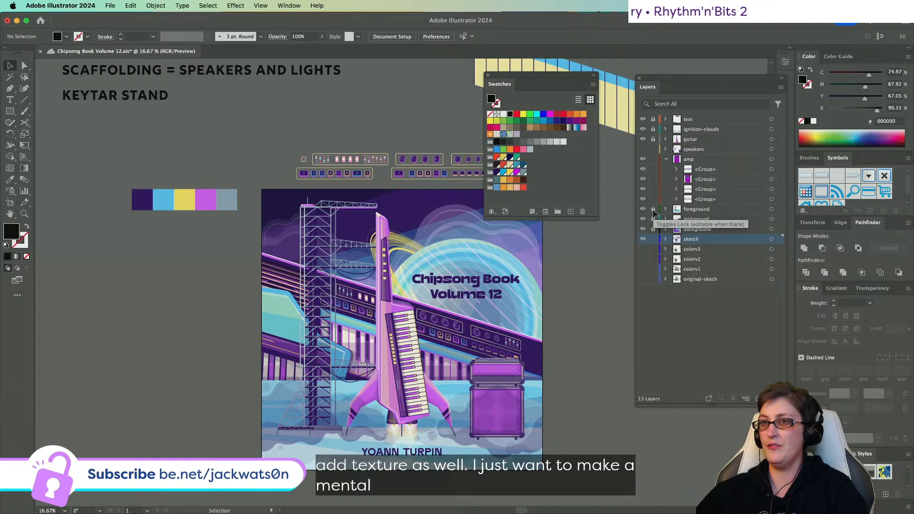
key(super+z)
click(338, 110)
- Move the floating Swatches panel off the artwork to just below the layer list
scroll(359, 144, down, 4)
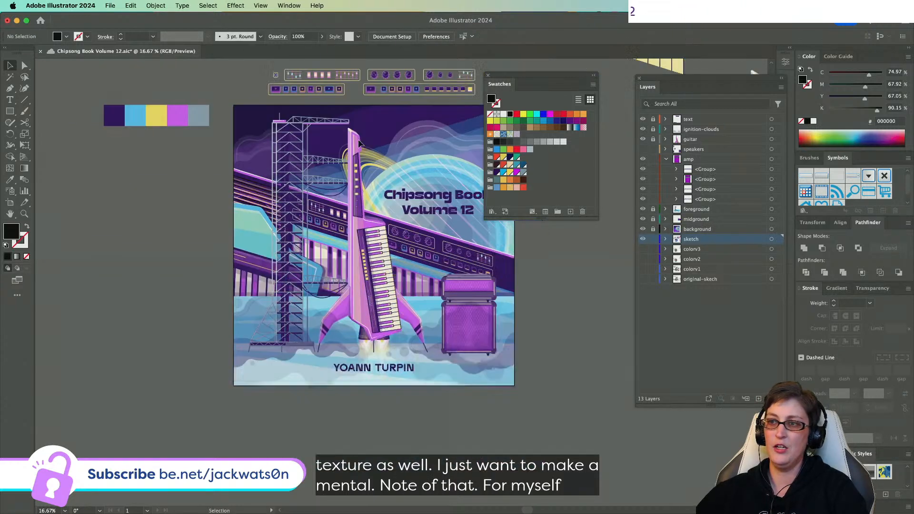
scroll(359, 144, down, 2)
scroll(334, 190, right, 3)
scroll(293, 240, up, 2)
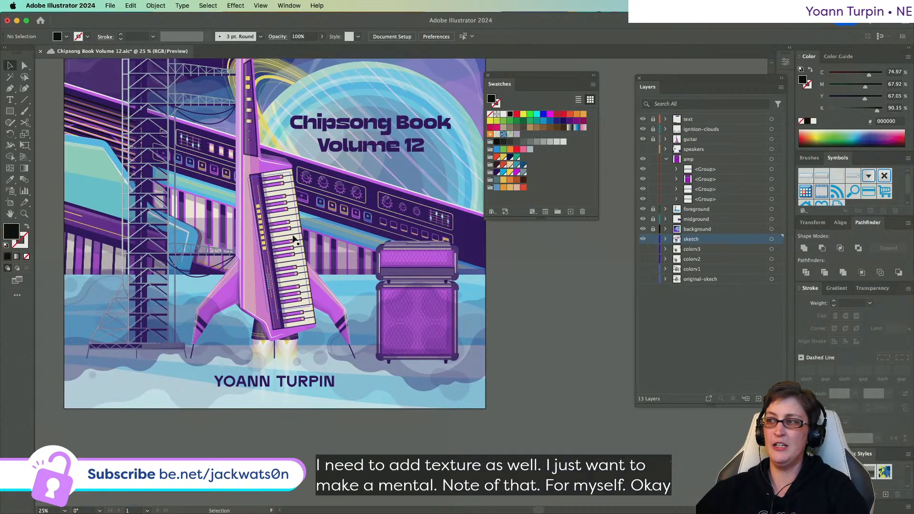
scroll(391, 194, up, 3)
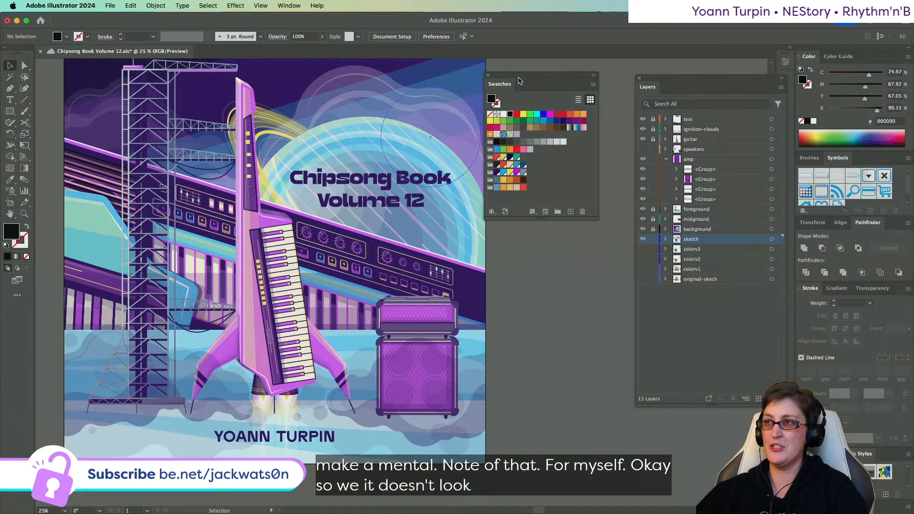
drag(519, 81, 665, 328)
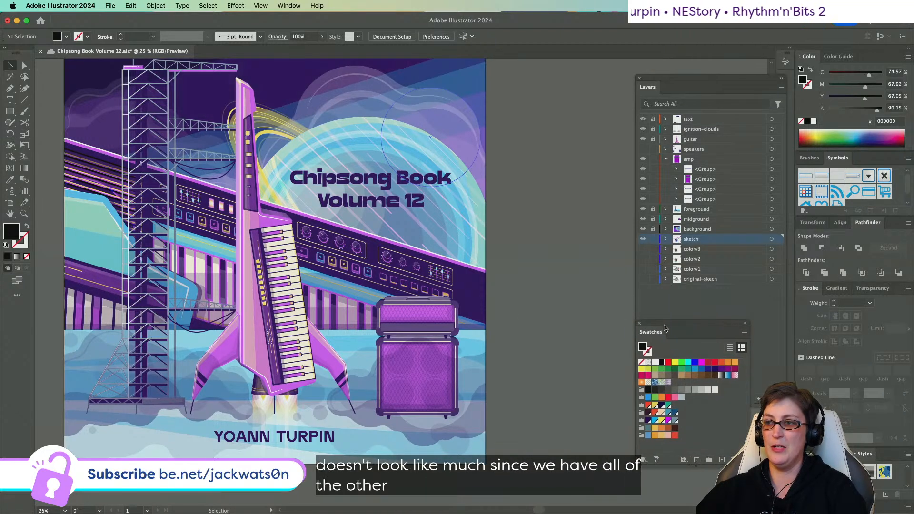
scroll(486, 307, left, 4)
scroll(490, 369, up, 1)
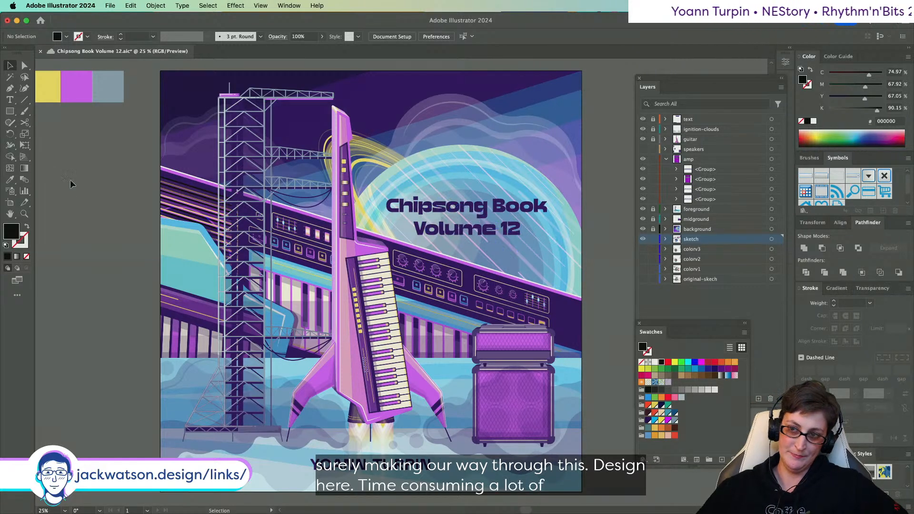
- Examine the amp's plastic corner pieces and trim up close and within the whole illustration for missing sharp highlights
scroll(65, 218, up, 1)
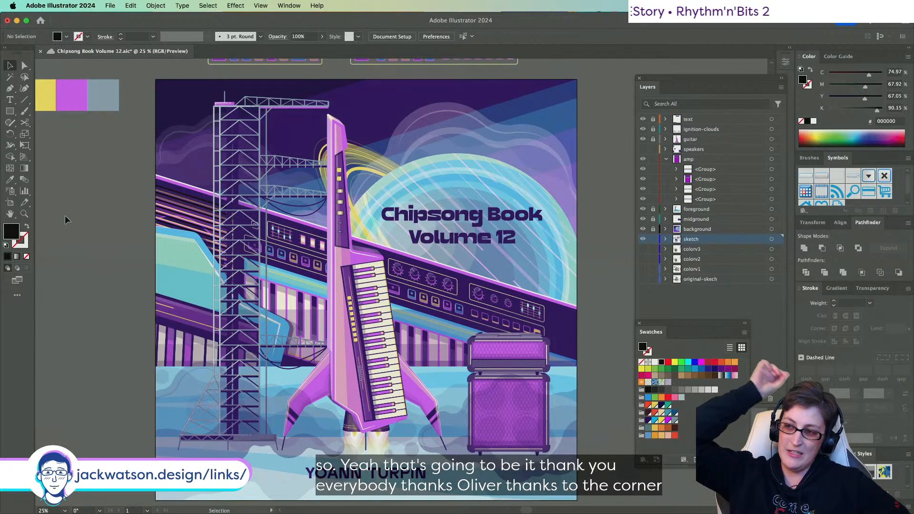
scroll(395, 305, up, 1)
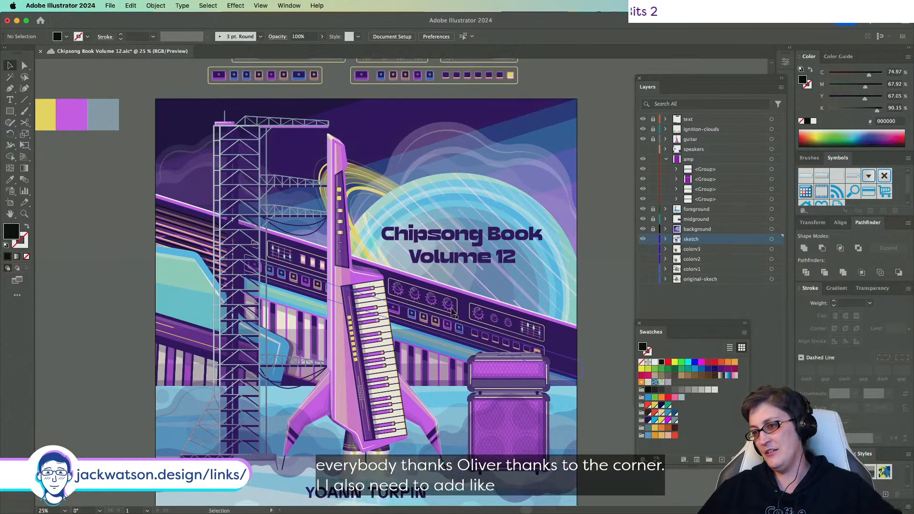
scroll(429, 329, down, 2)
scroll(429, 329, right, 2)
scroll(443, 344, up, 3)
scroll(442, 340, up, 1)
scroll(444, 338, down, 5)
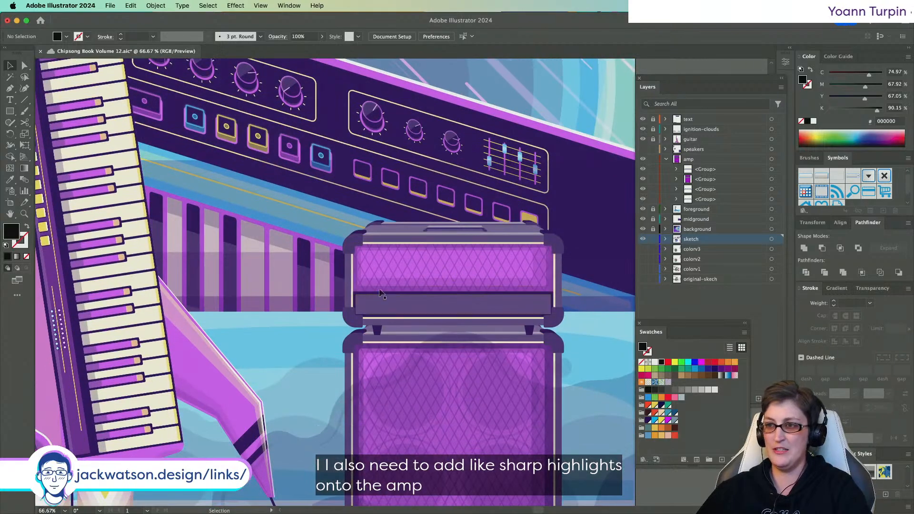
scroll(355, 232, down, 2)
scroll(355, 232, up, 5)
scroll(355, 232, left, 2)
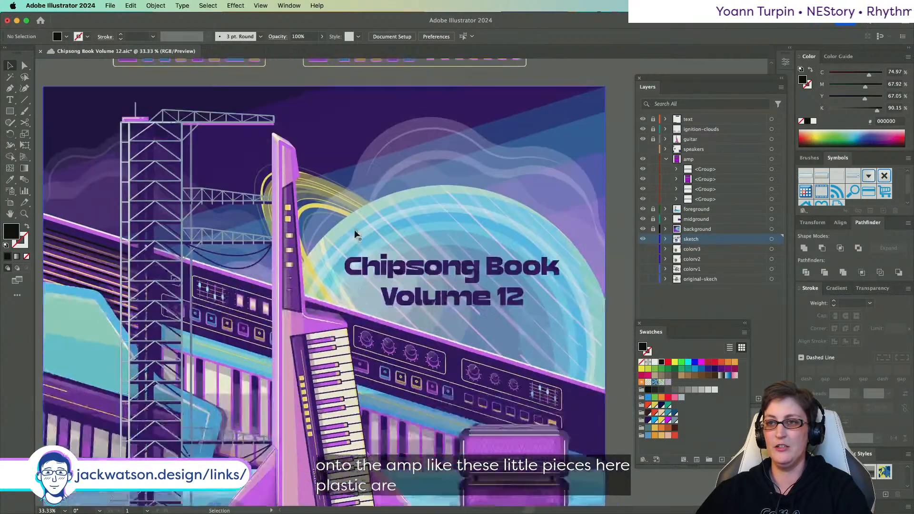
scroll(356, 232, down, 5)
scroll(355, 232, right, 2)
scroll(366, 279, up, 2)
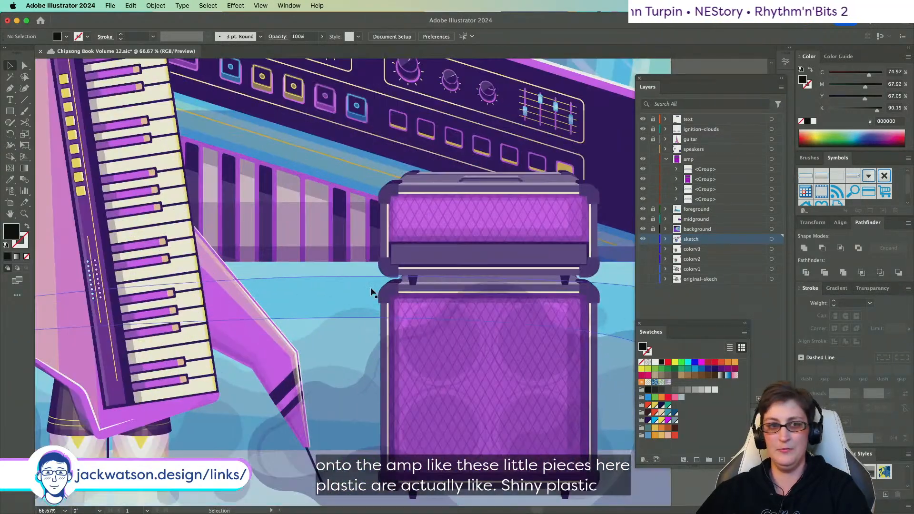
- Add "OVERALL" before "CAST SHADOWS, TEXTURE", left-align the note's text, and line it up with the notes above
scroll(369, 286, down, 3)
scroll(371, 291, up, 6)
scroll(371, 292, left, 8)
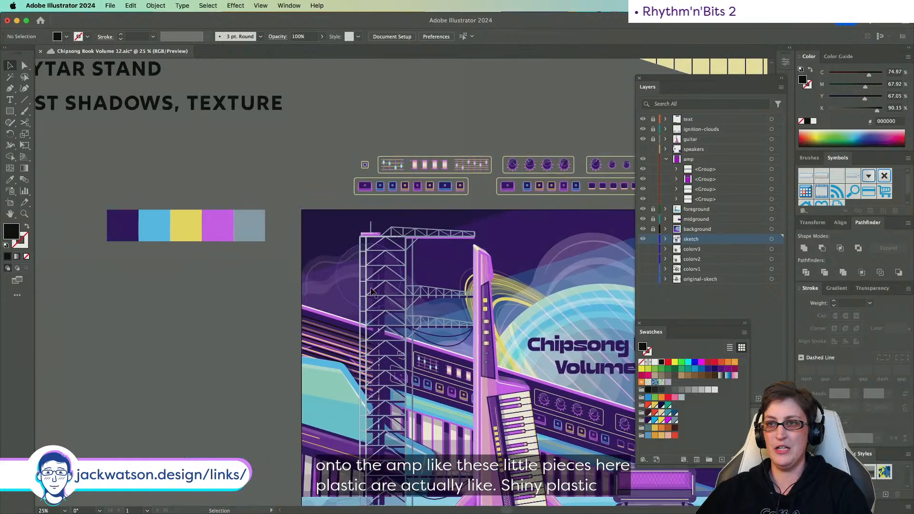
double_click(418, 173)
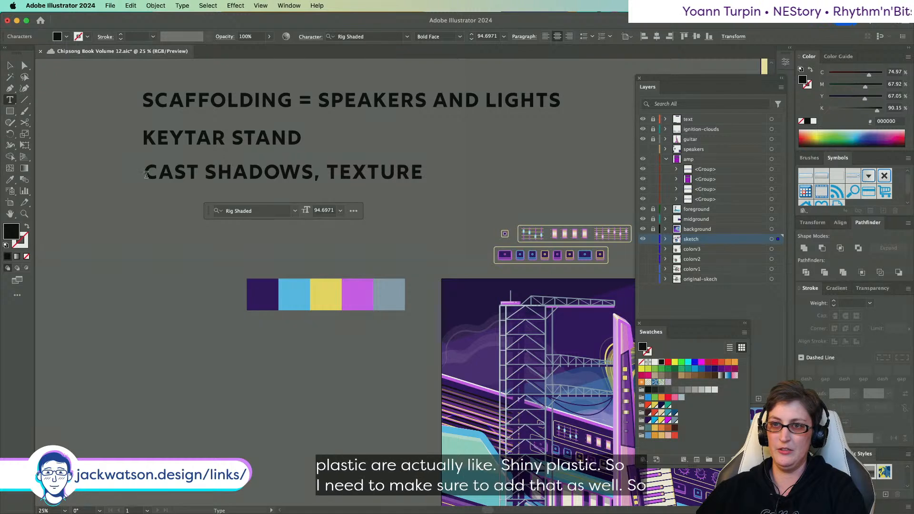
click(147, 175)
text(OVERALL)
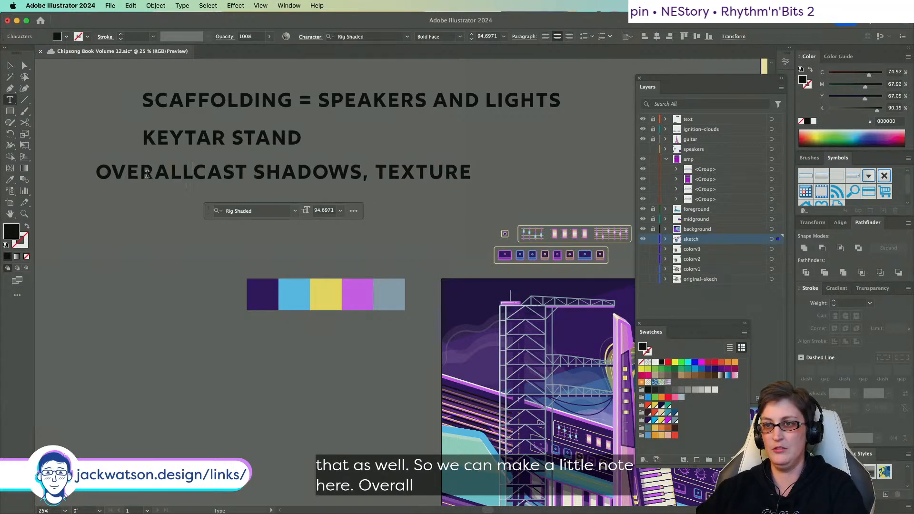
click(11, 66)
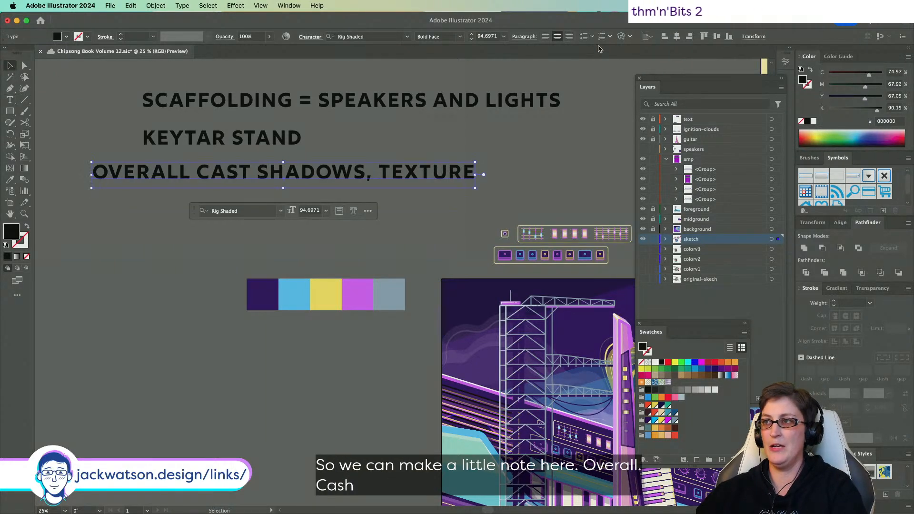
drag(134, 173, 190, 172)
- Extend the overall note by adding "SHARP HIGHLIGHTS ON AMP," at its start and "TEXT STYLE" at its end
double_click(149, 170)
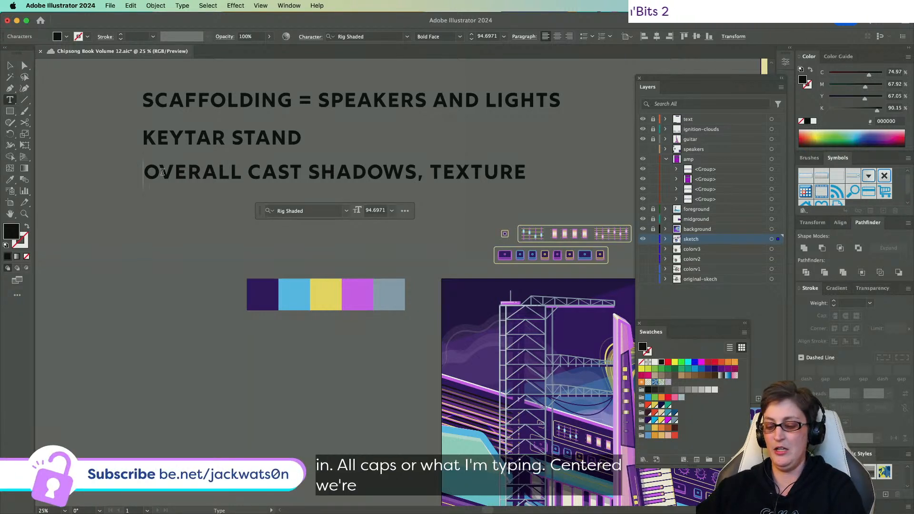
text(SHARP HIGHL)
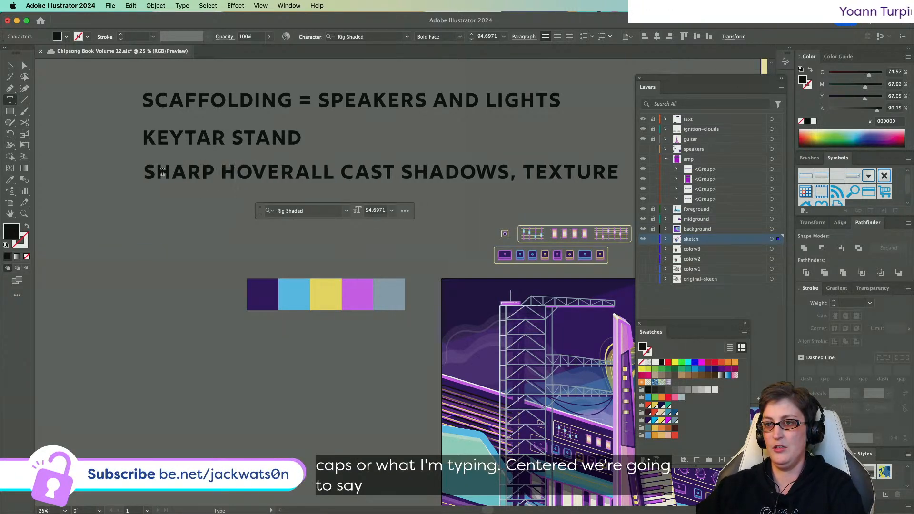
text(IGHTS ON )
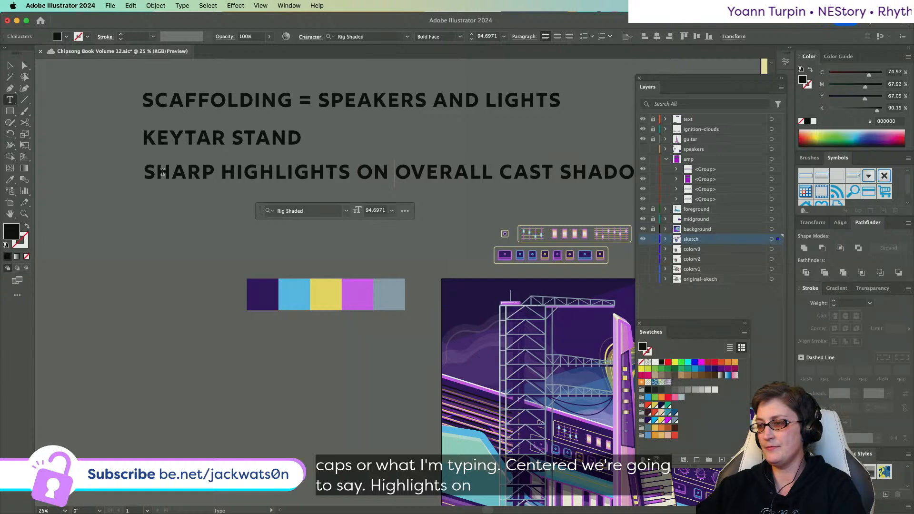
text(AMP)
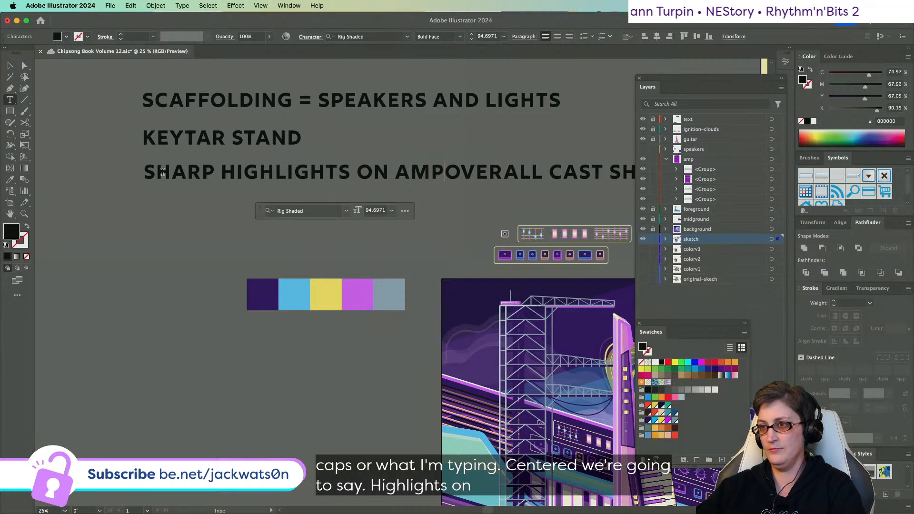
text(,)
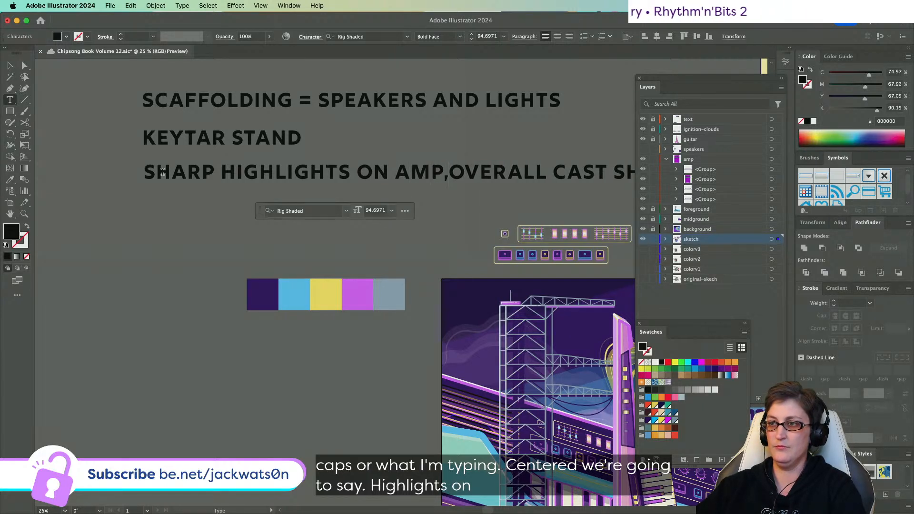
scroll(188, 165, right, 10)
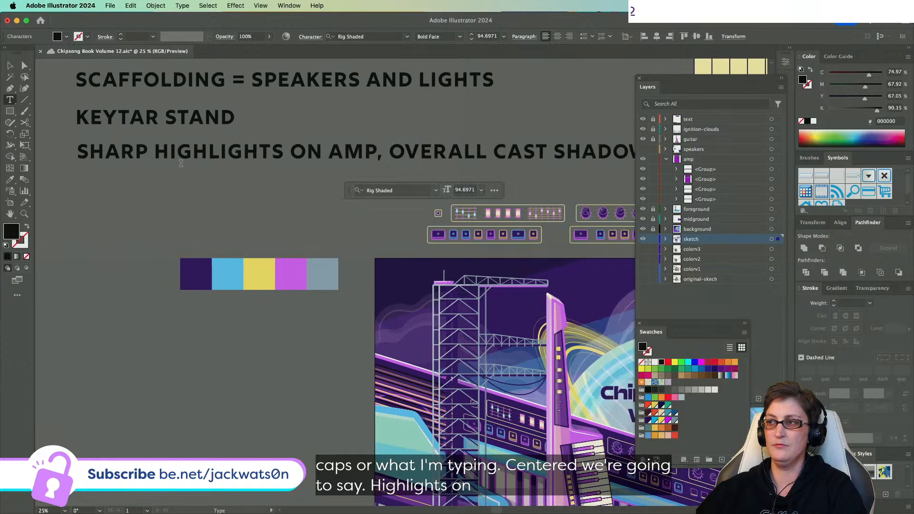
scroll(181, 165, down, 3)
scroll(181, 164, left, 3)
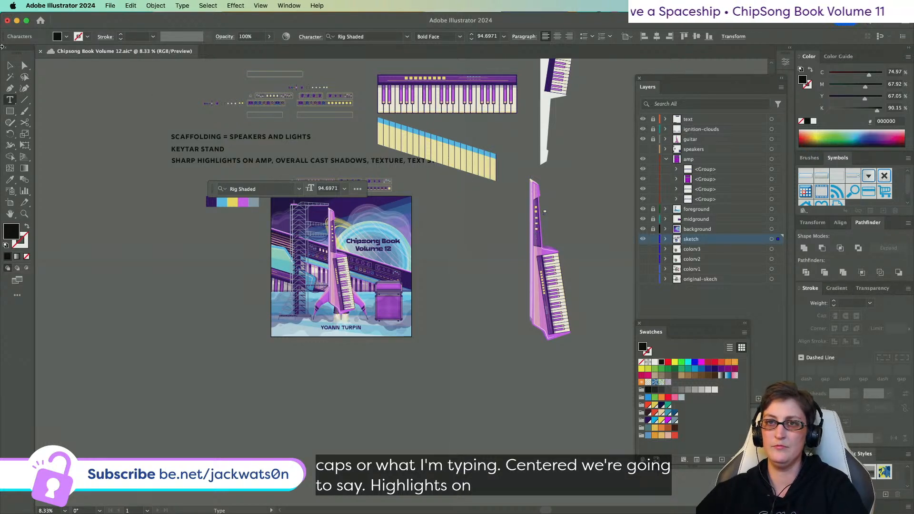
- Cut the sharp highlights note out of the sketch layer, and hide and lock that layer
click(10, 66)
key(super+x)
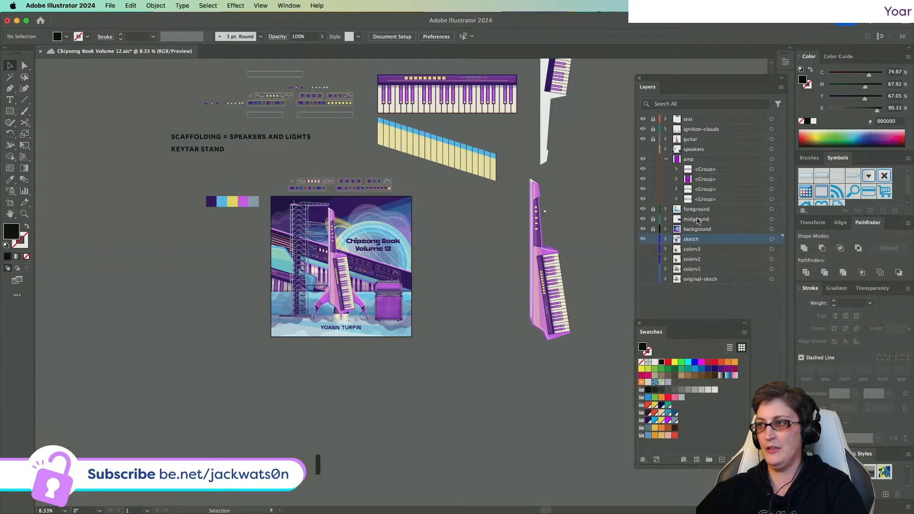
click(643, 240)
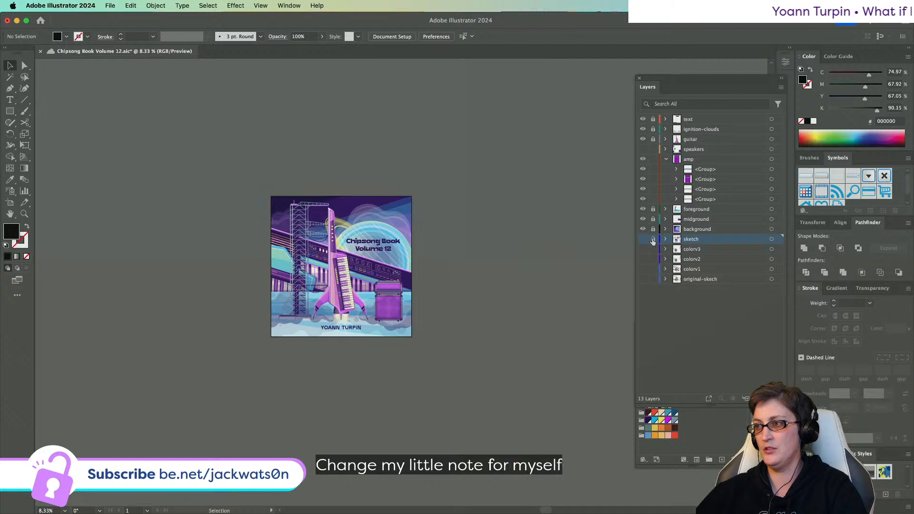
- Paste the cut note into the amp layer and place it just above the cover artwork
click(716, 168)
key(super+v)
drag(415, 160, 442, 191)
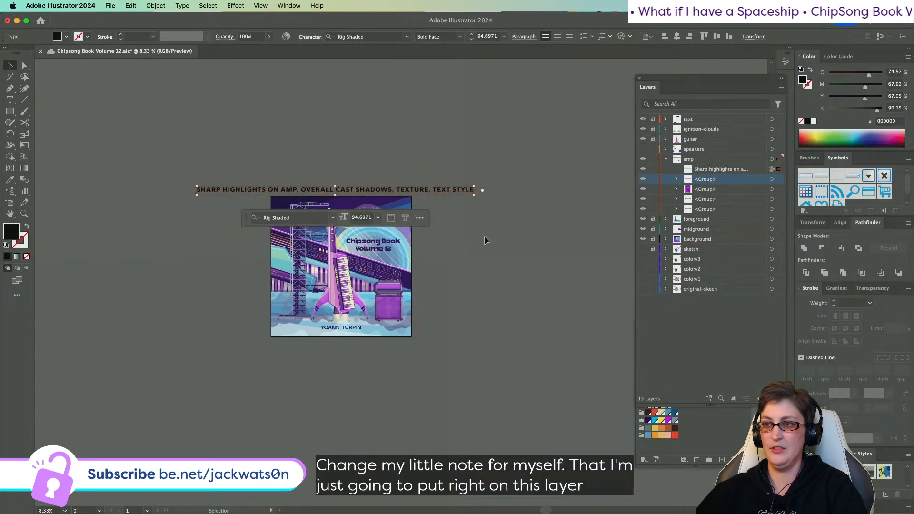
click(484, 236)
- Add "FIX PERSPECTIVE?" at the start of the note above the cover artwork
scroll(312, 229, up, 4)
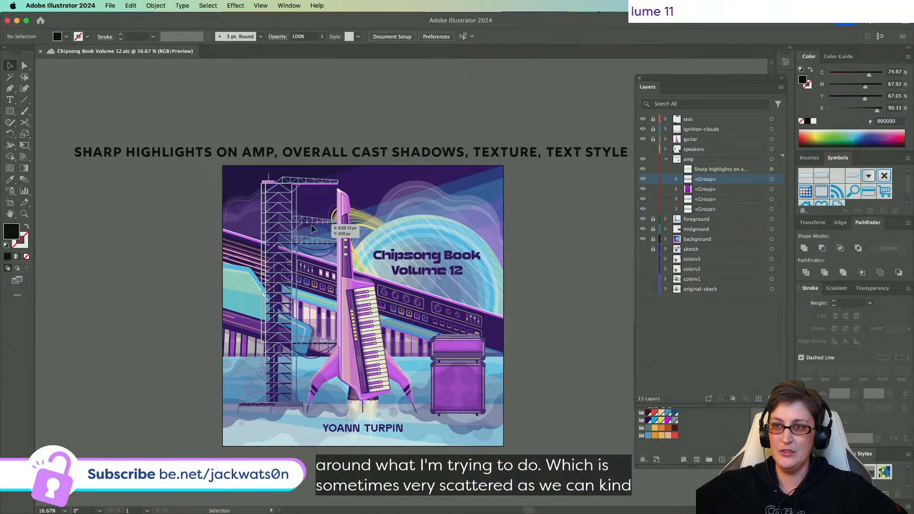
double_click(316, 154)
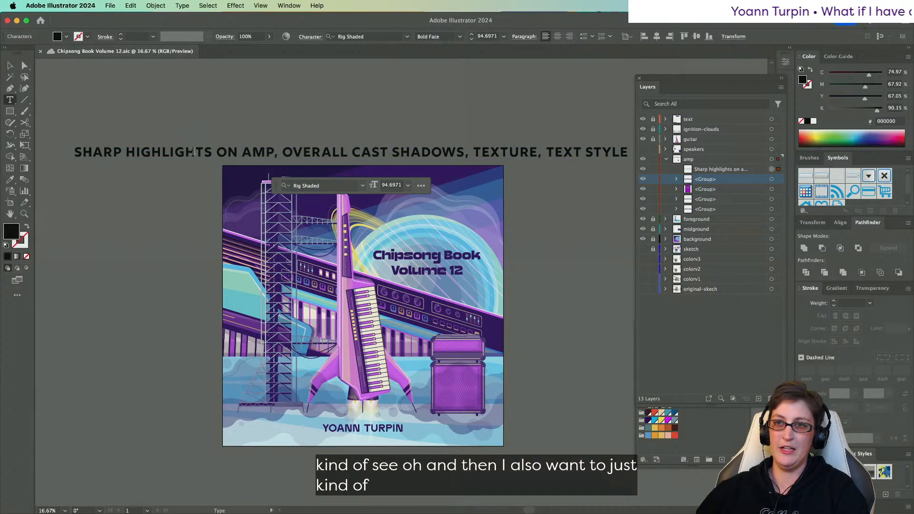
text(FIX PERSPE)
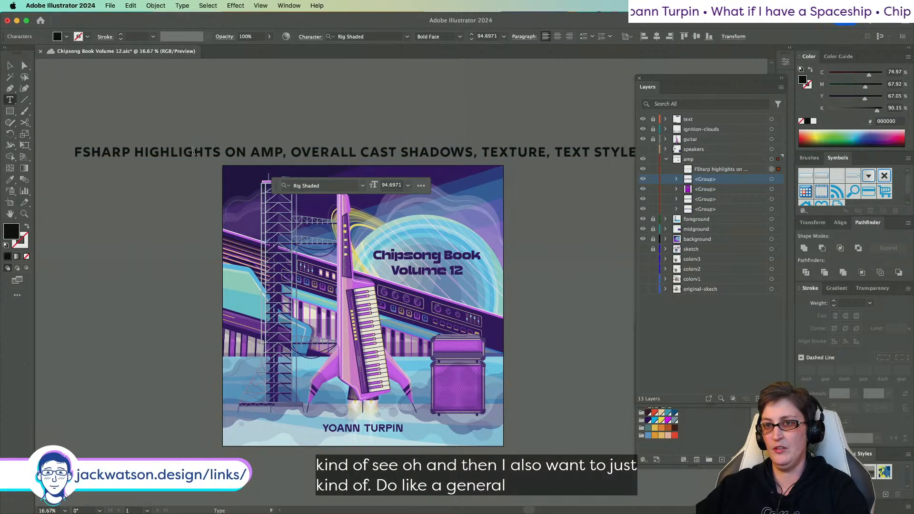
text(CTIVE?)
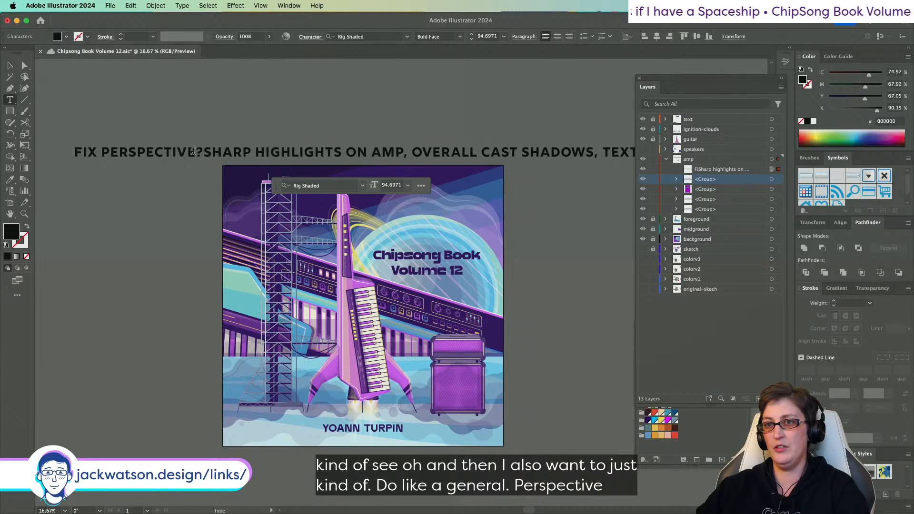
click(11, 65)
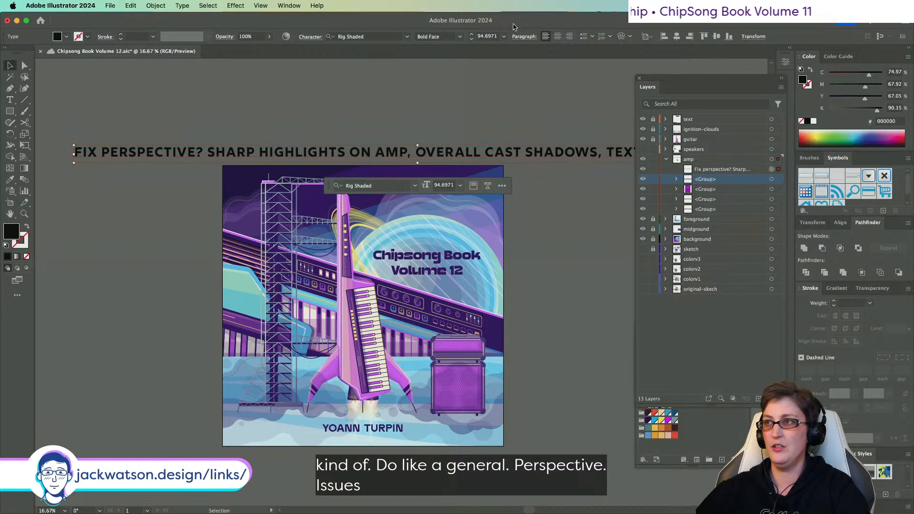
click(422, 113)
- Shift the lengthened note sideways so it sits roughly centred above the cover artwork
scroll(422, 113, down, 1)
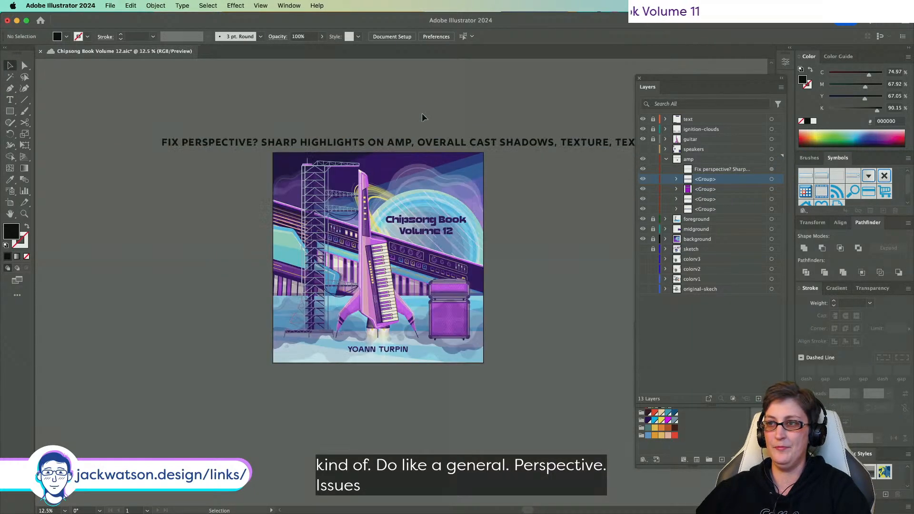
drag(427, 140, 377, 141)
click(552, 375)
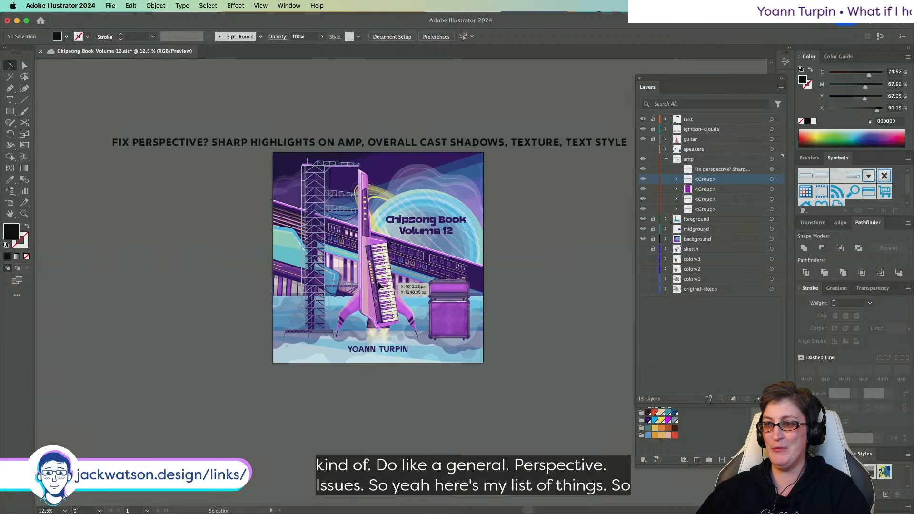
scroll(380, 285, up, 2)
scroll(381, 286, up, 2)
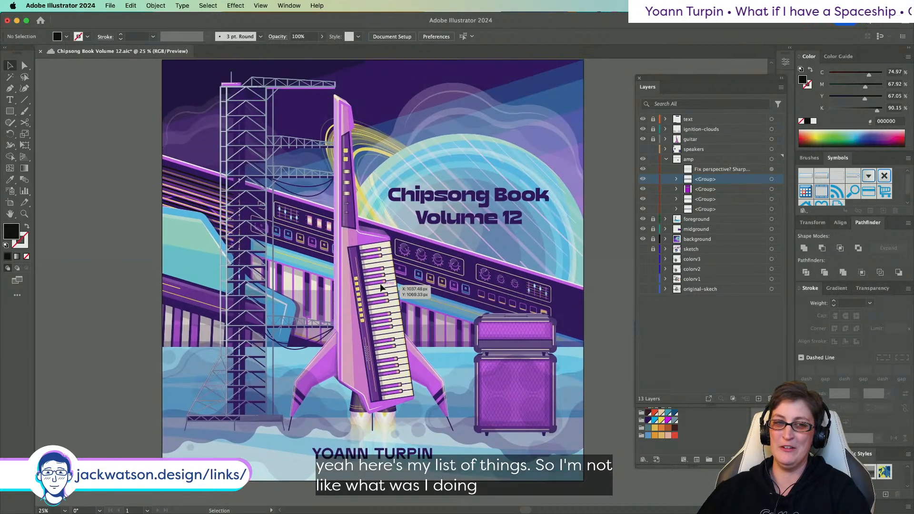